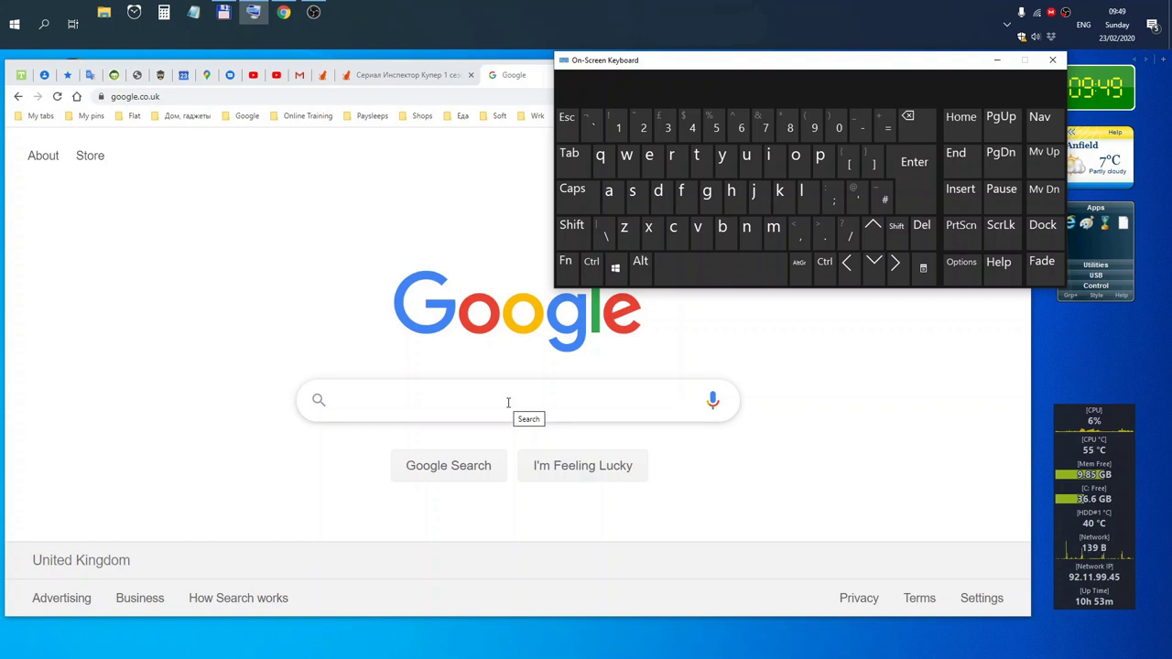
Step: Open the Linux Mint main page through a Google search for "linux mint" and minimise the on-screen keyboard
left_click(389, 409)
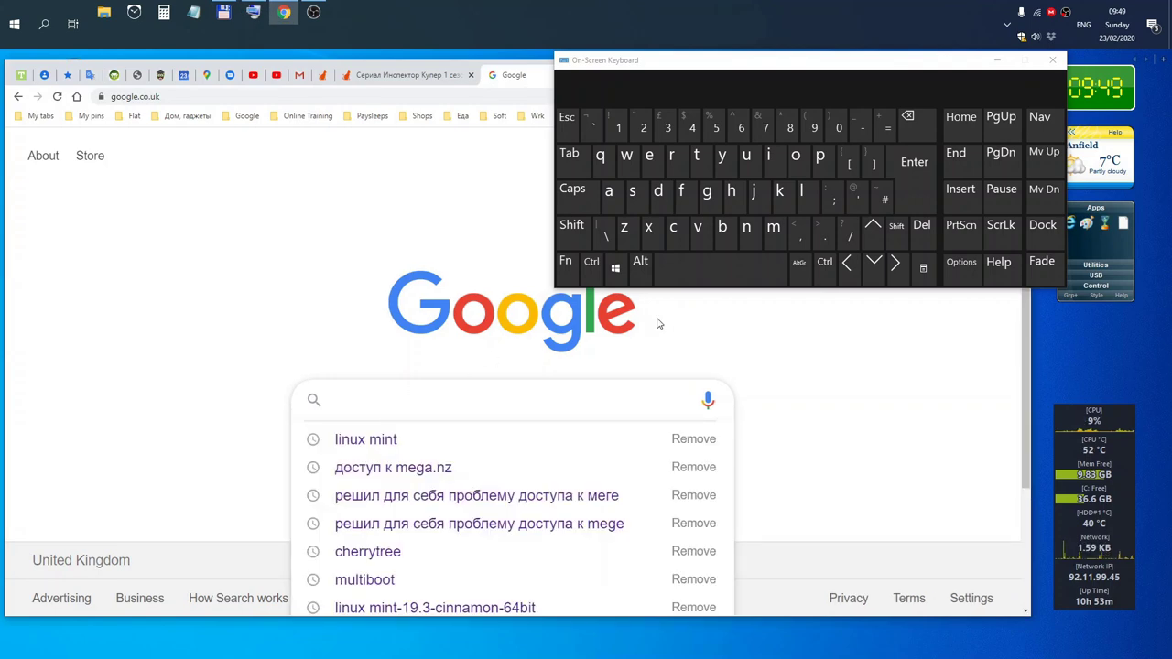
left_click(360, 446)
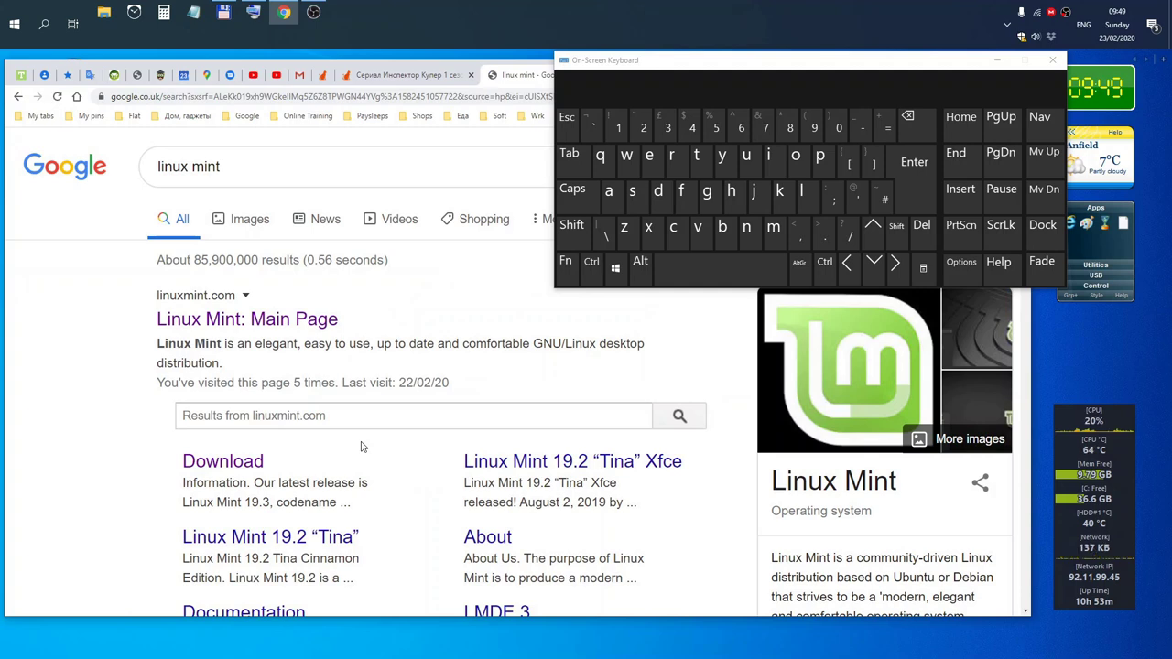
left_click(285, 321)
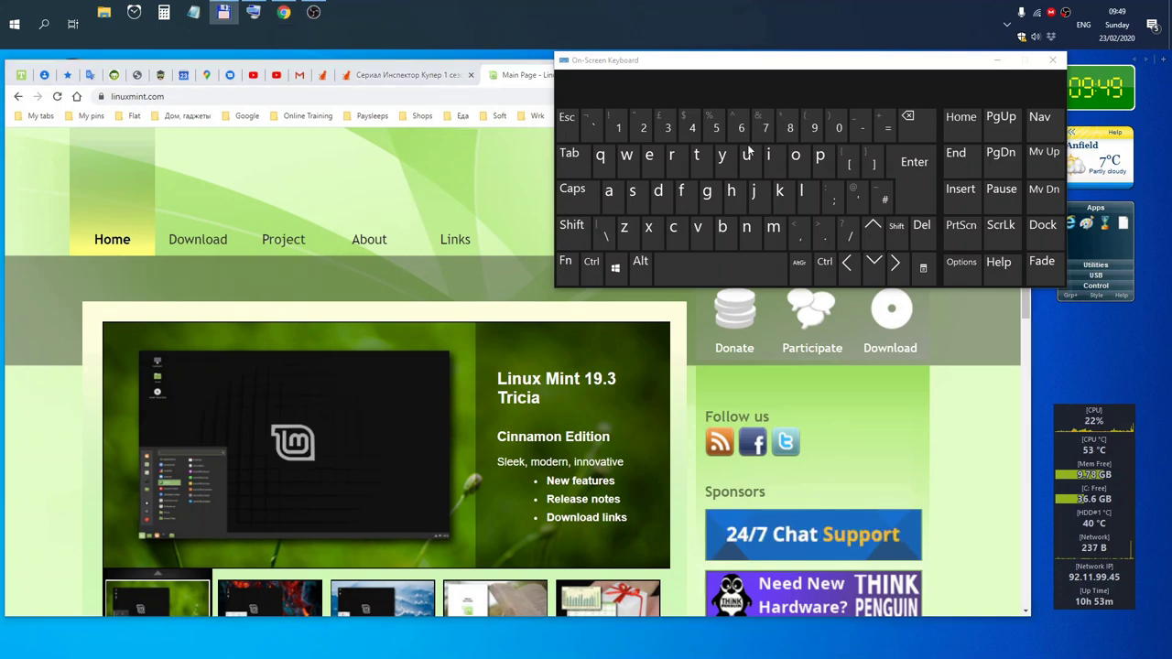
left_click(996, 61)
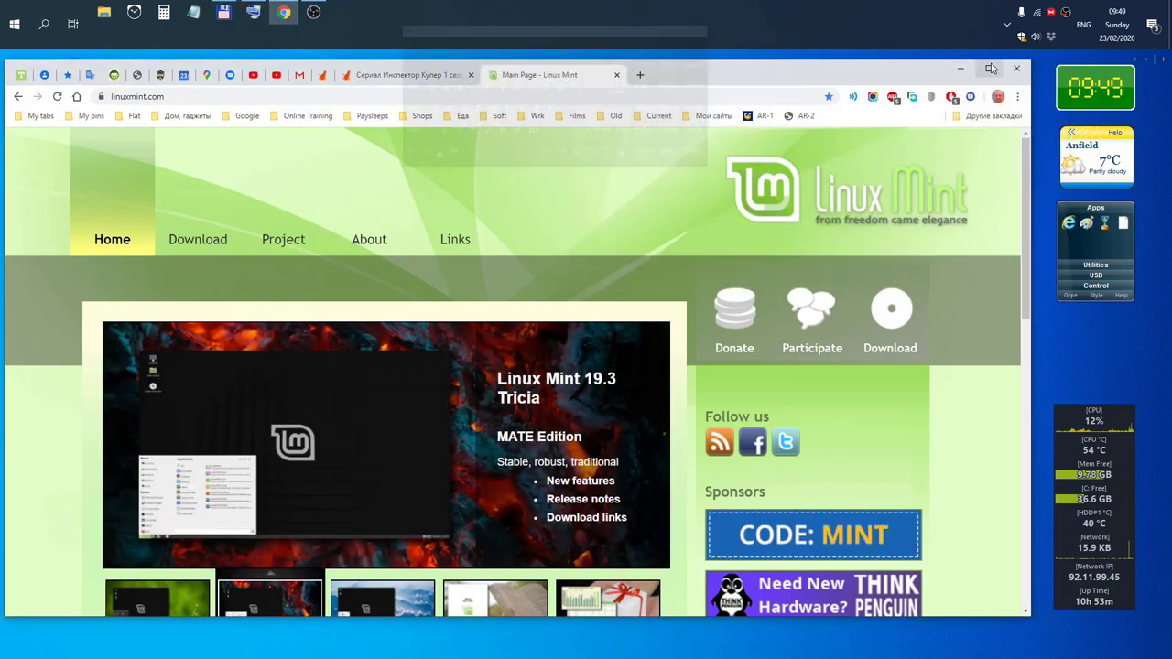
Step: Open the download page of the 64-bit Cinnamon edition of Linux Mint 19.3
left_click(212, 241)
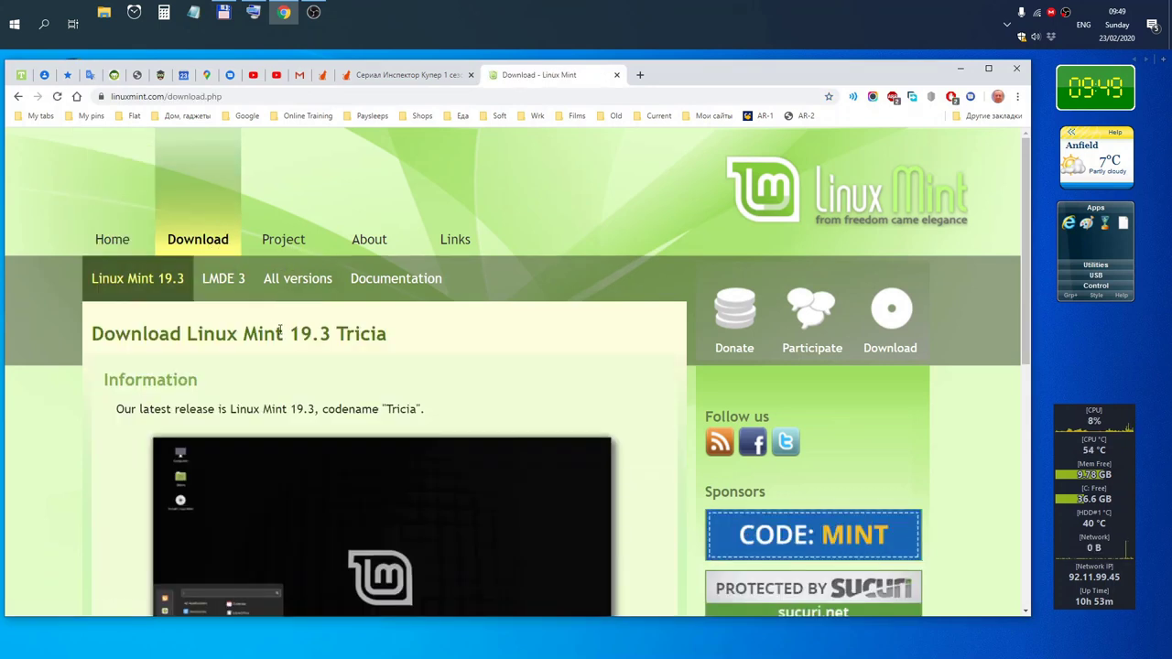
scroll(278, 330, "down", 4)
scroll(281, 339, "down", 2)
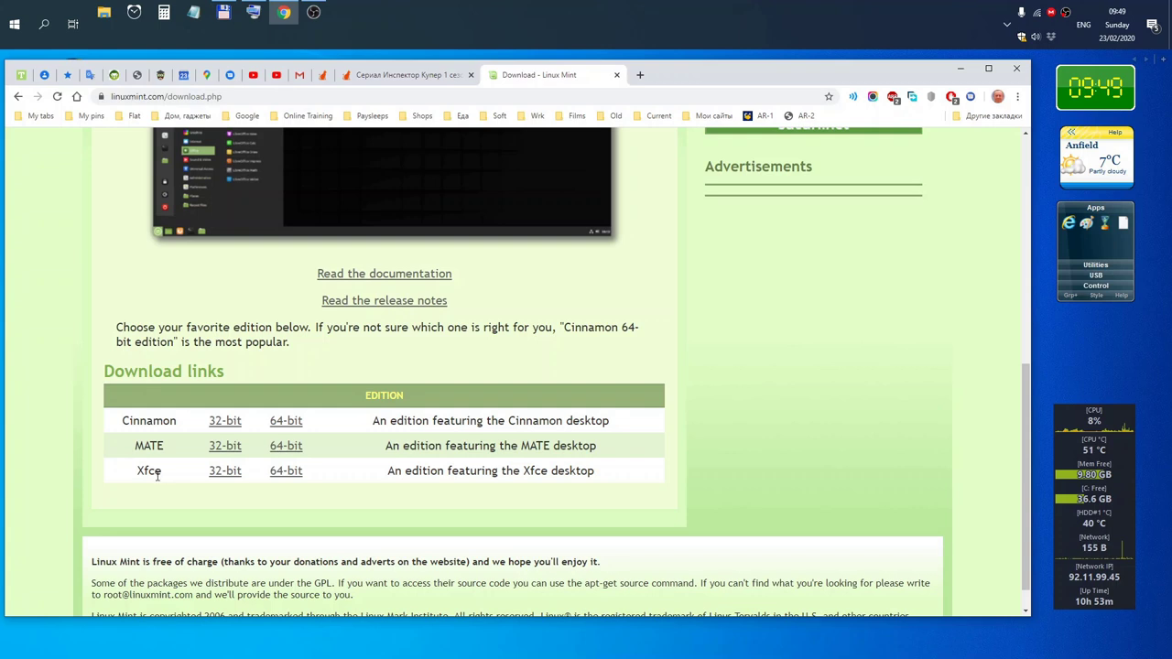
left_click(286, 423)
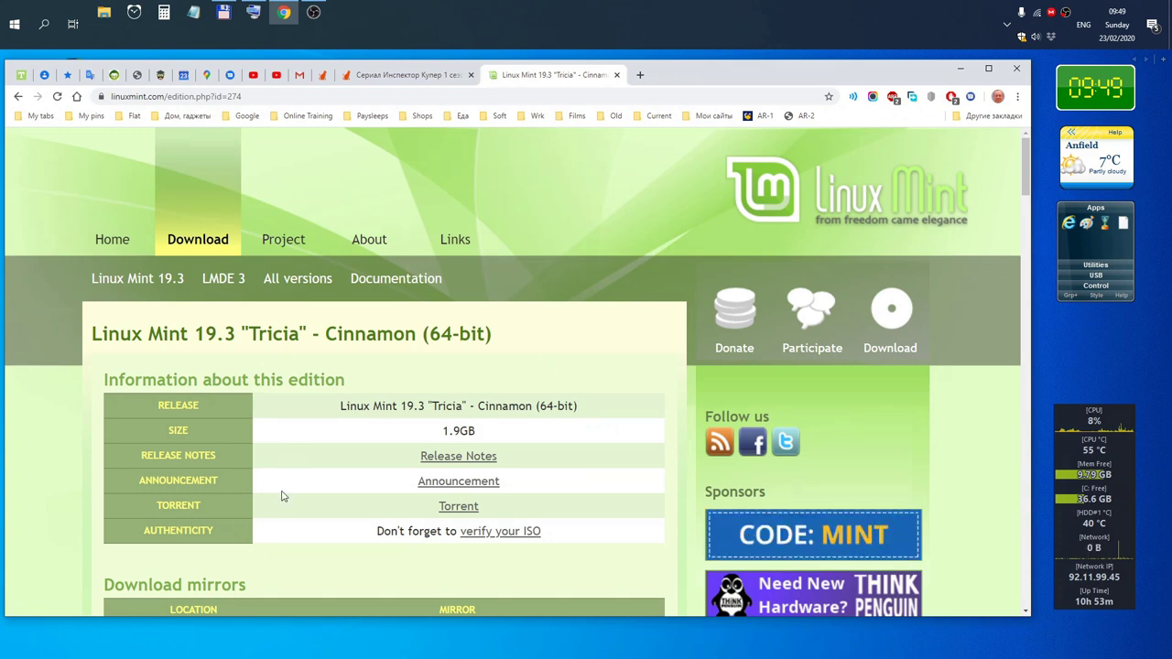
Step: Download linuxmint-19.3-cinnamon-64bit.iso from Russia's Yandex Team mirror into New folder on the desktop with Free Download Manager
scroll(353, 502, "down", 1)
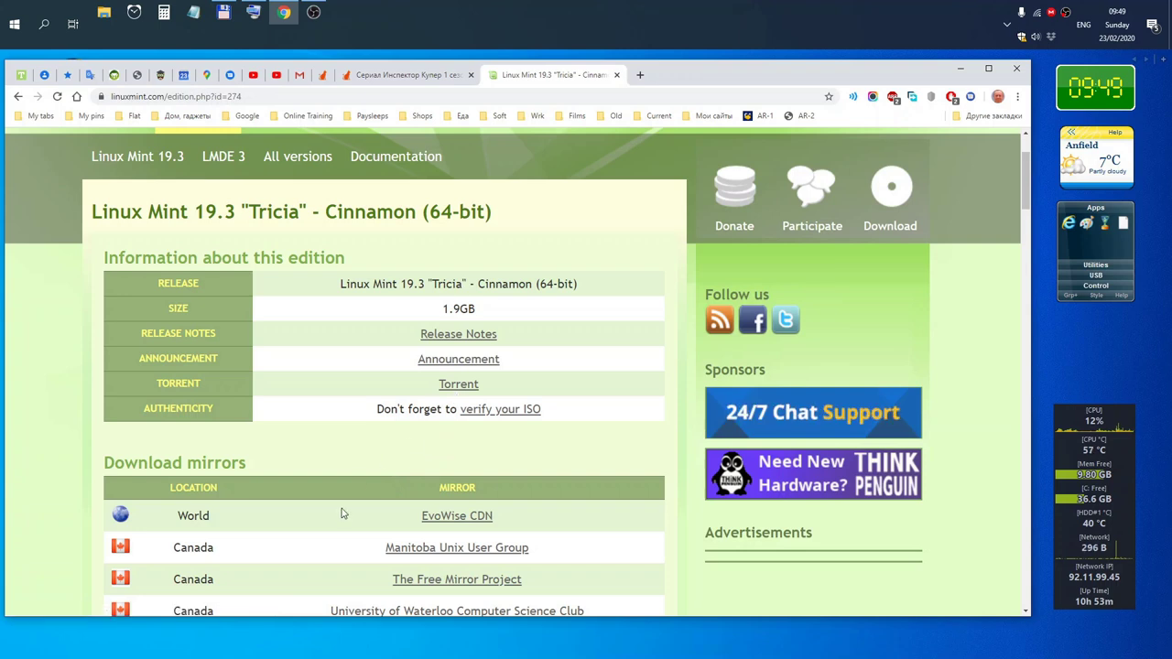
scroll(342, 513, "down", 13)
scroll(336, 516, "down", 10)
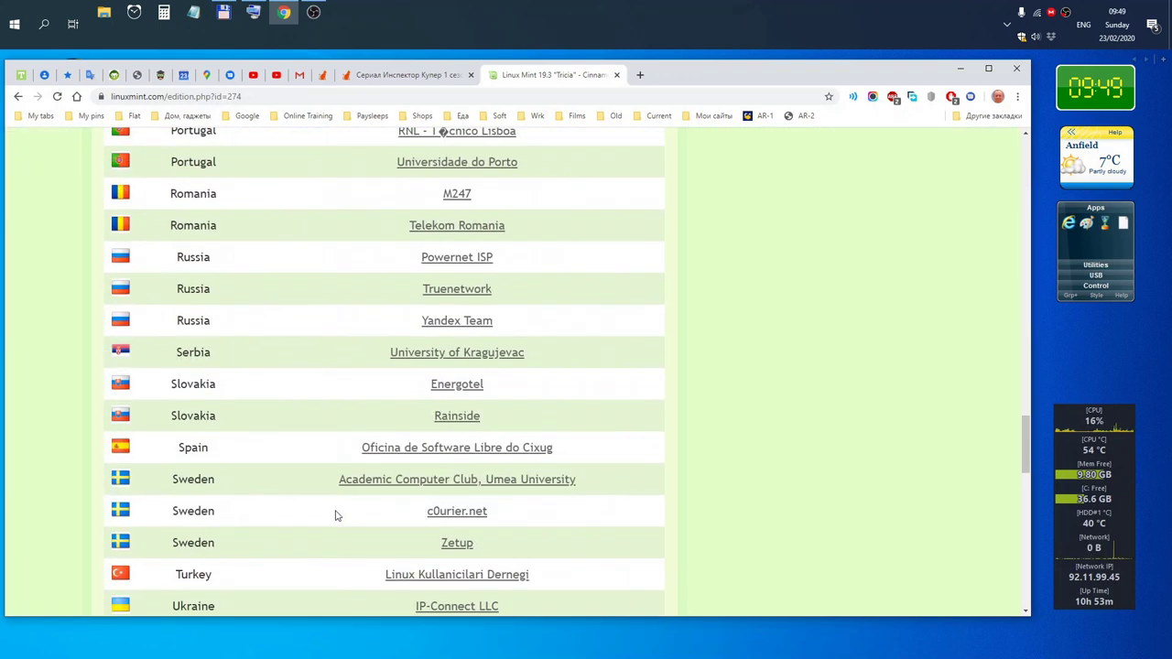
left_click(459, 321)
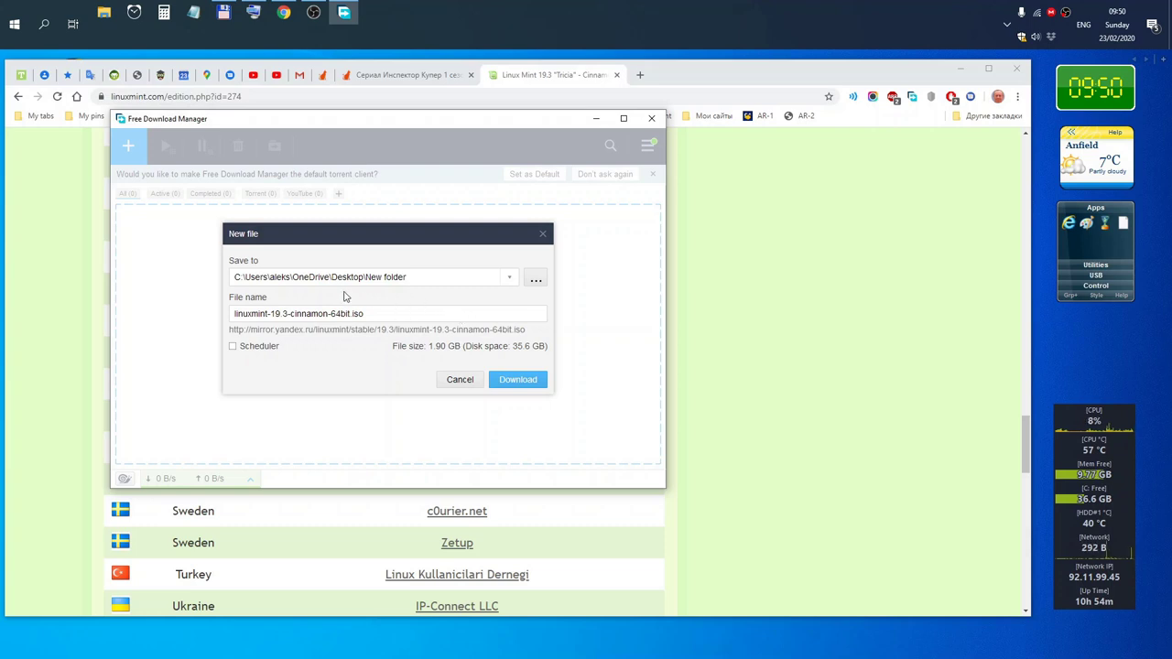
left_click(518, 379)
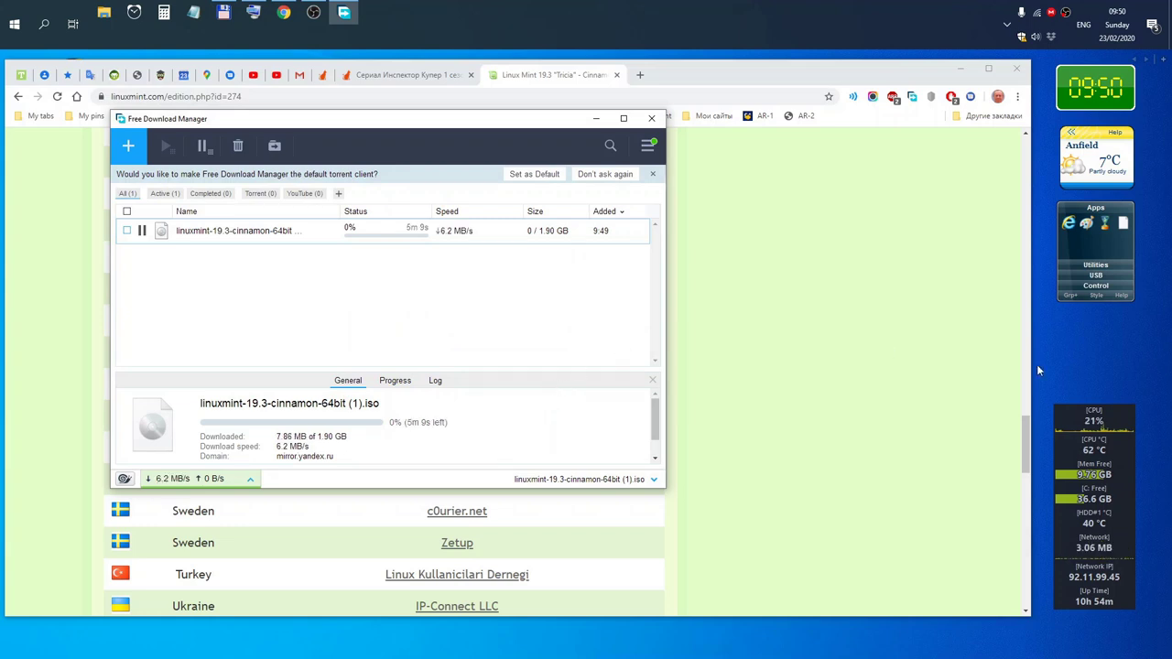
mouse_move(314, 20)
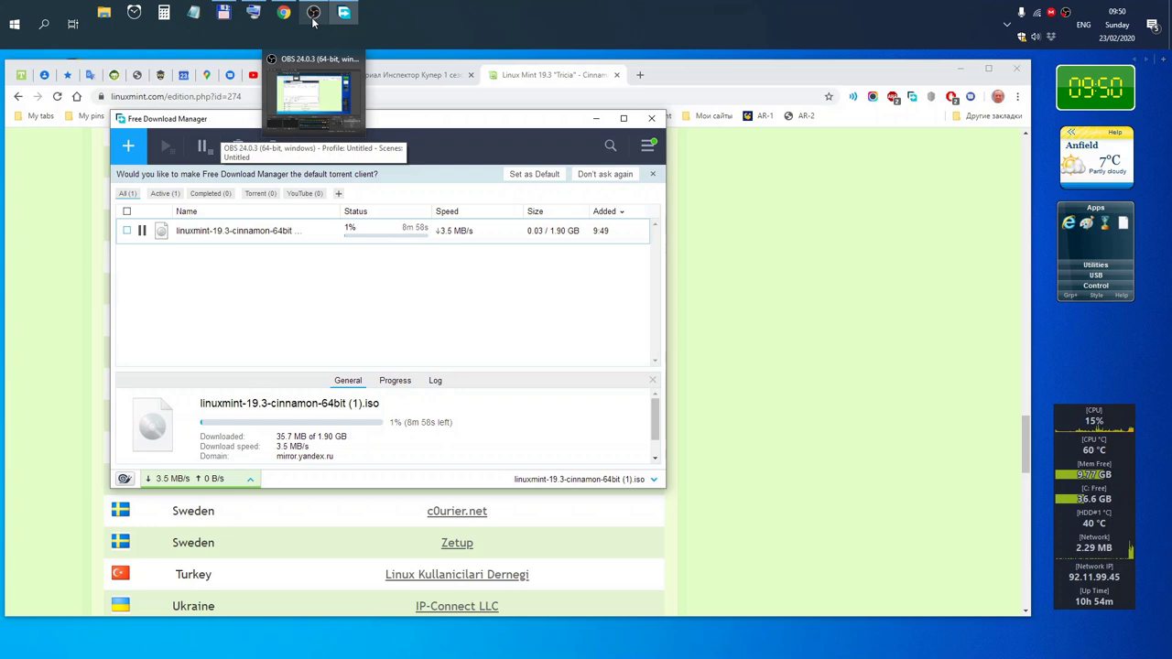
left_click(313, 18)
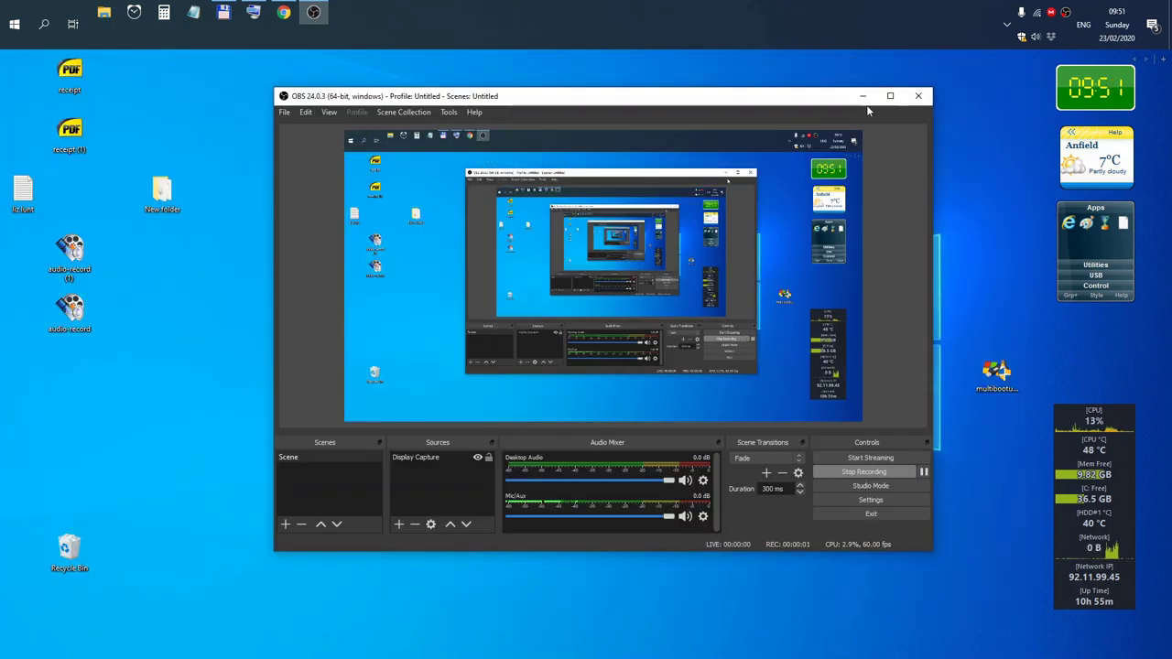
left_click(865, 99)
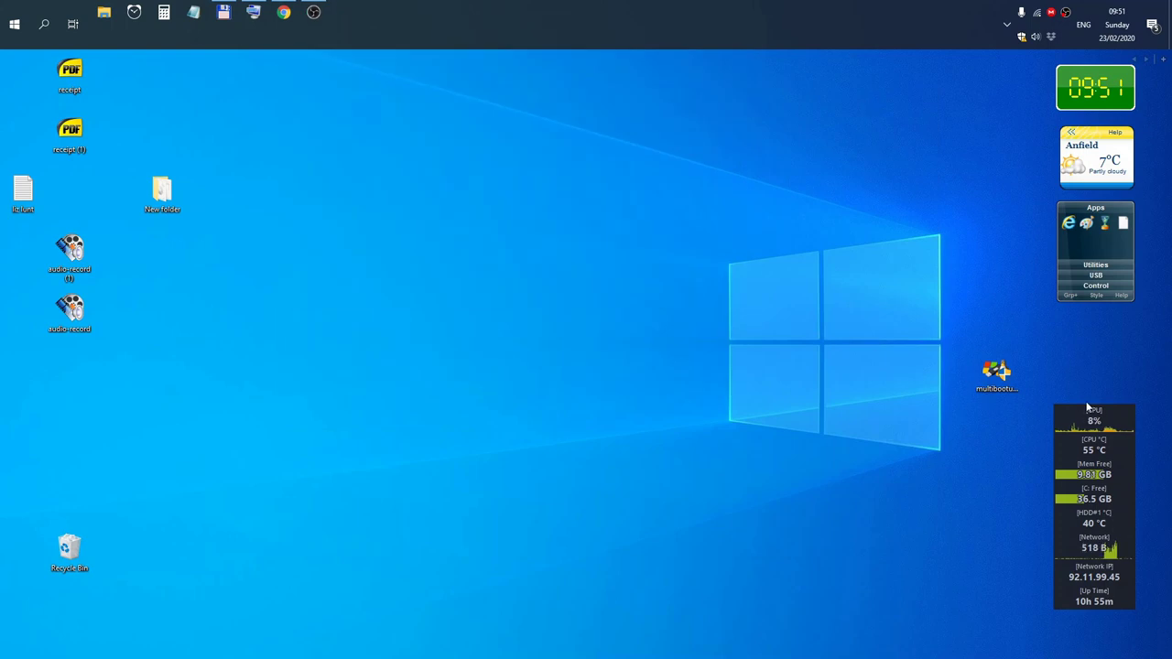
Step: Launch Oracle VM VirtualBox from the USB group of the desktop launcher gadget
left_click(1102, 285)
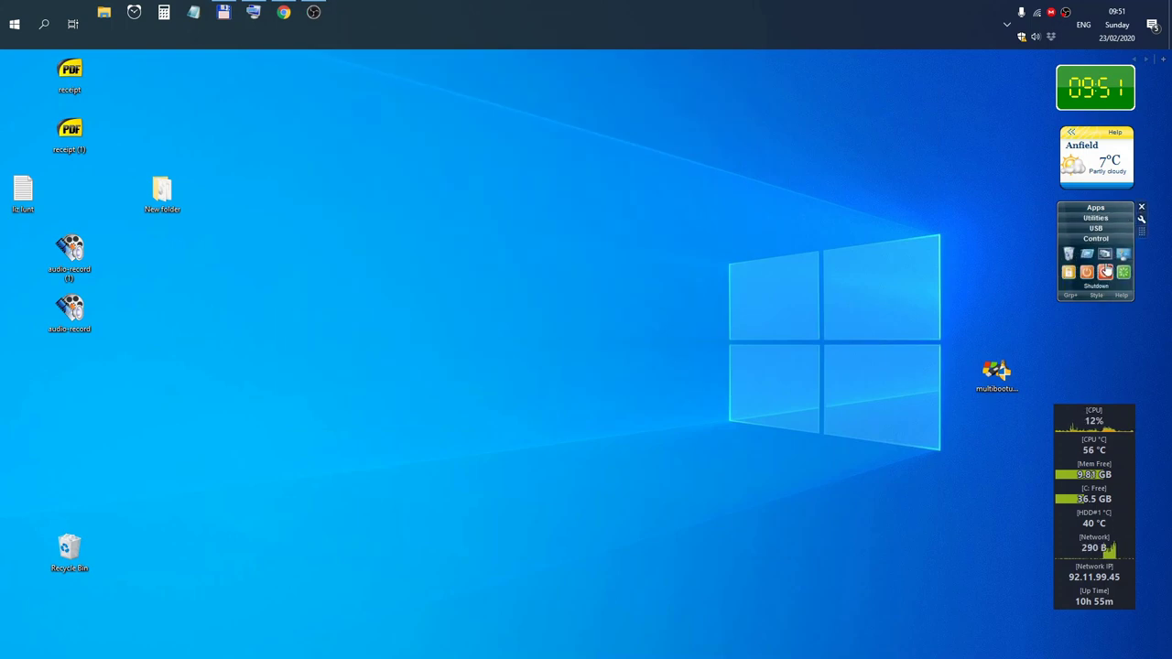
left_click(1123, 228)
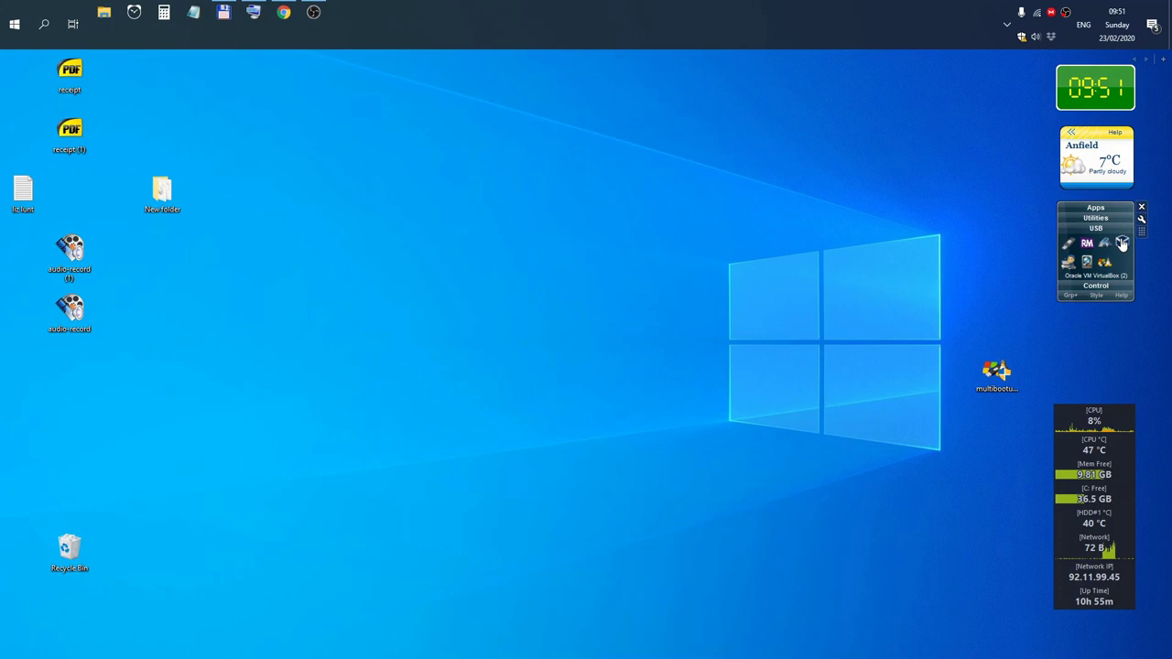
left_click(1122, 243)
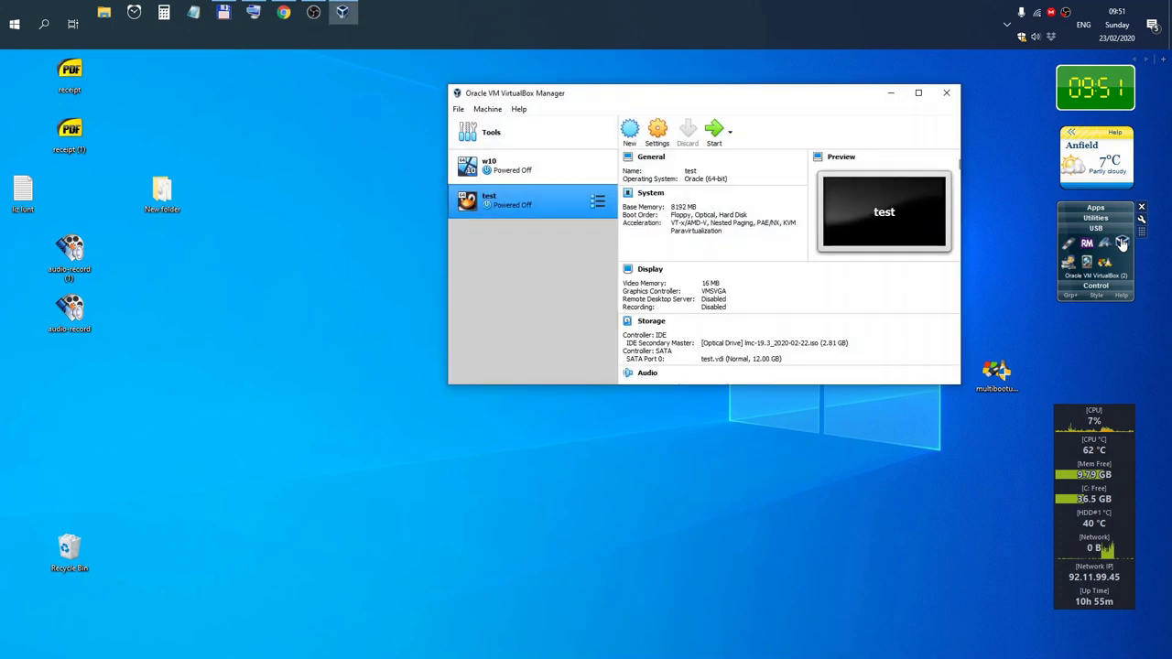
Step: Load linuxmint-19.3-cinnamon-64bit.iso from the desktop's New folder into the optical drive of the test virtual machine
left_click(657, 134)
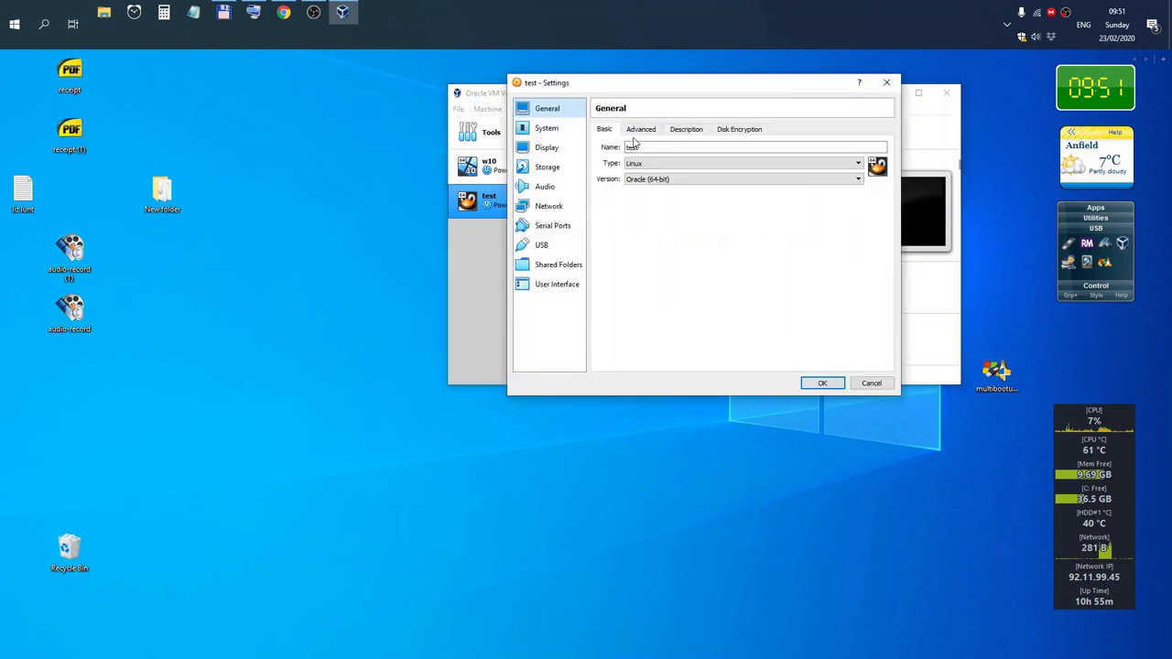
left_click(540, 168)
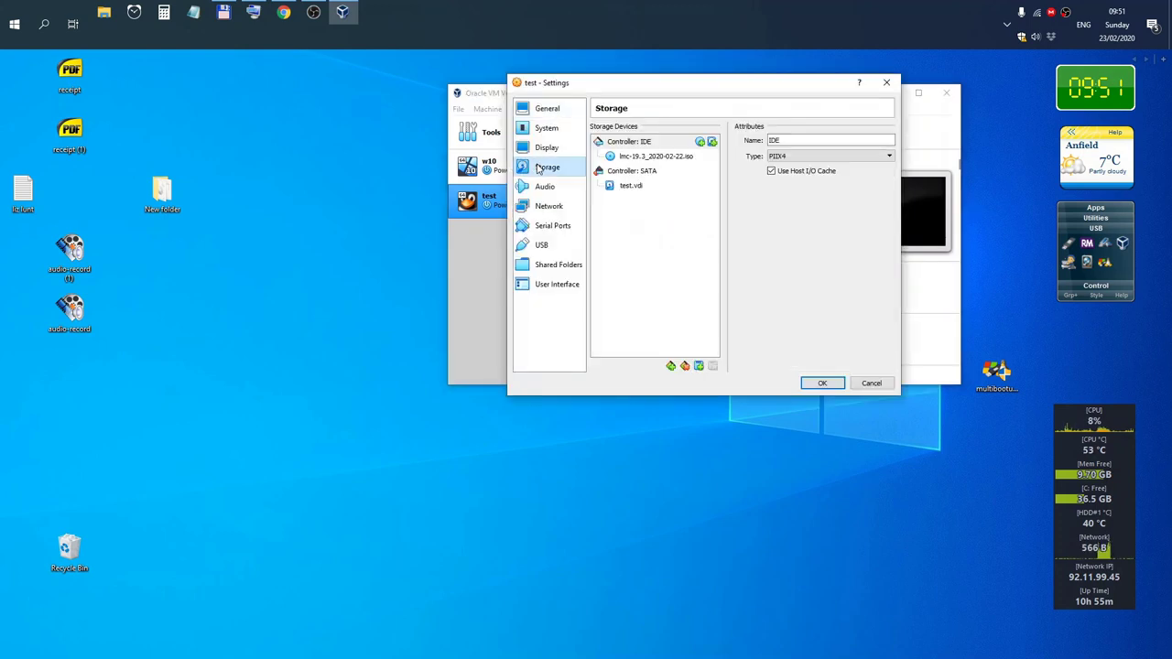
left_click(634, 157)
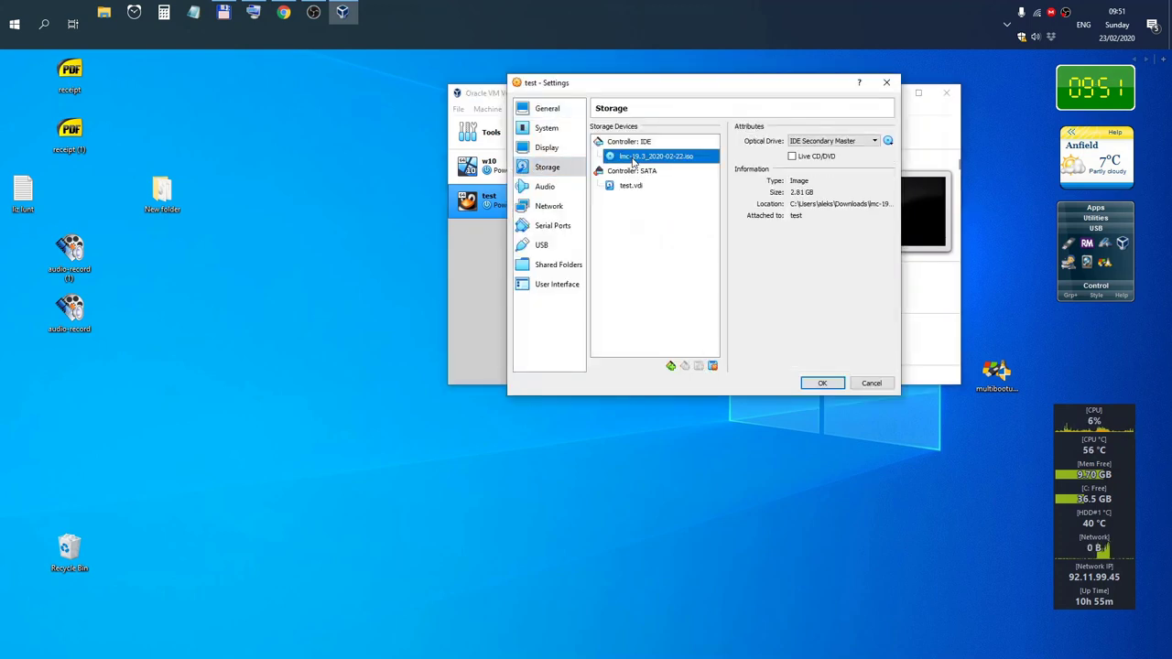
left_click(887, 145)
left_click(920, 171)
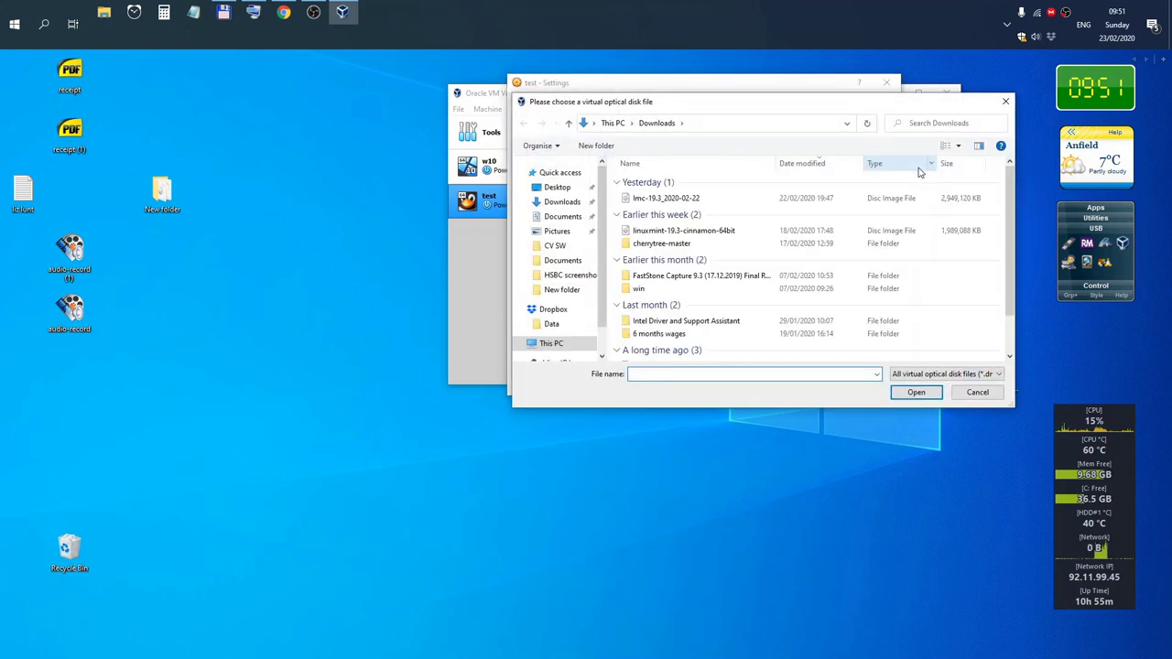
left_click(578, 187)
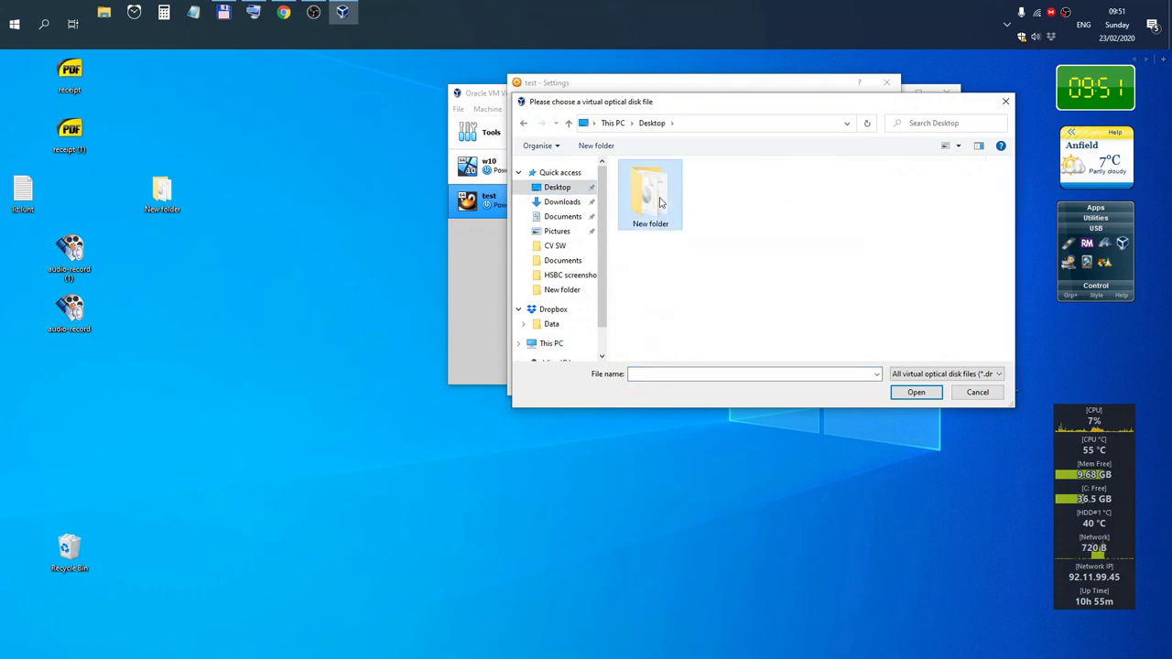
double_click(660, 202)
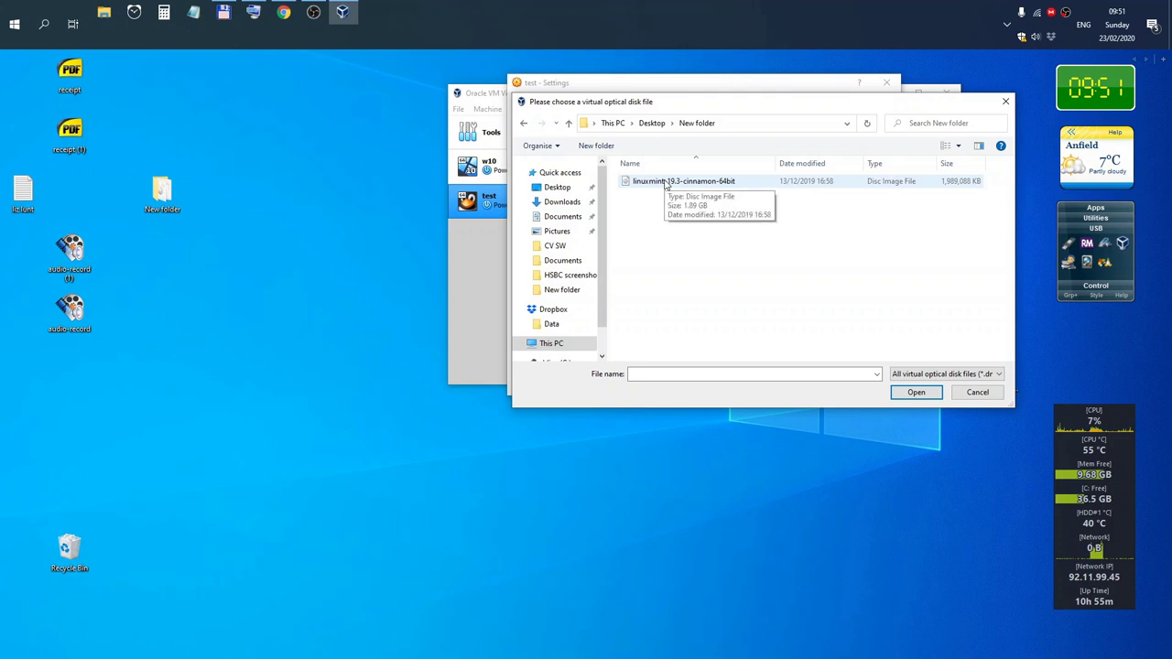
left_click(666, 183)
left_click(924, 394)
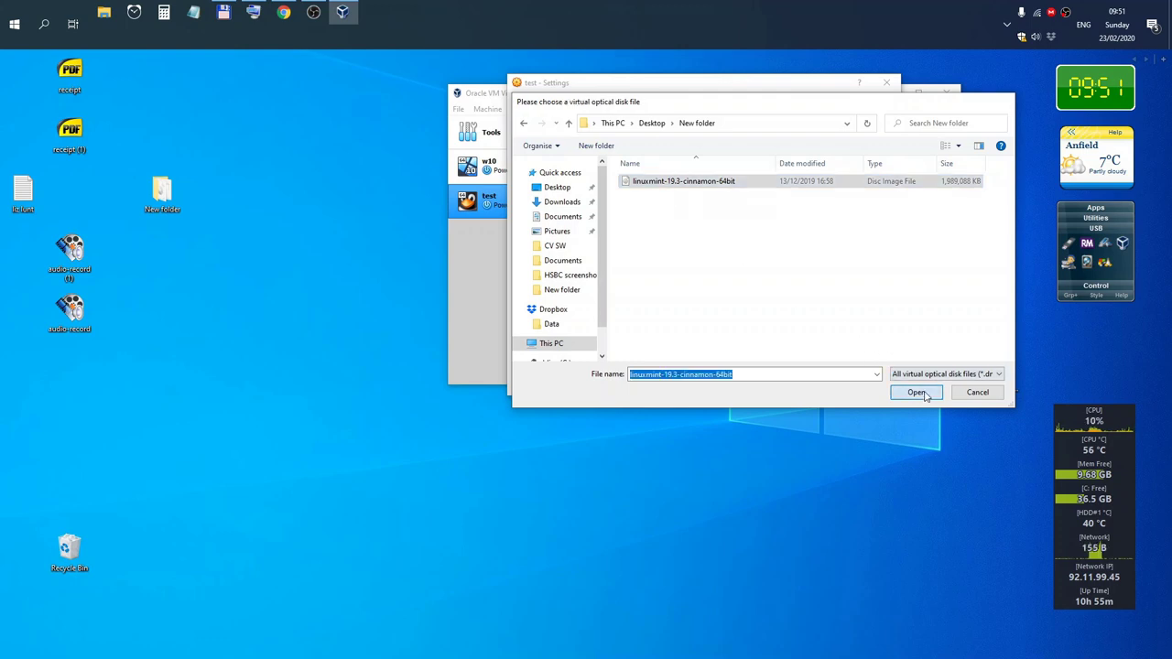
left_click(833, 386)
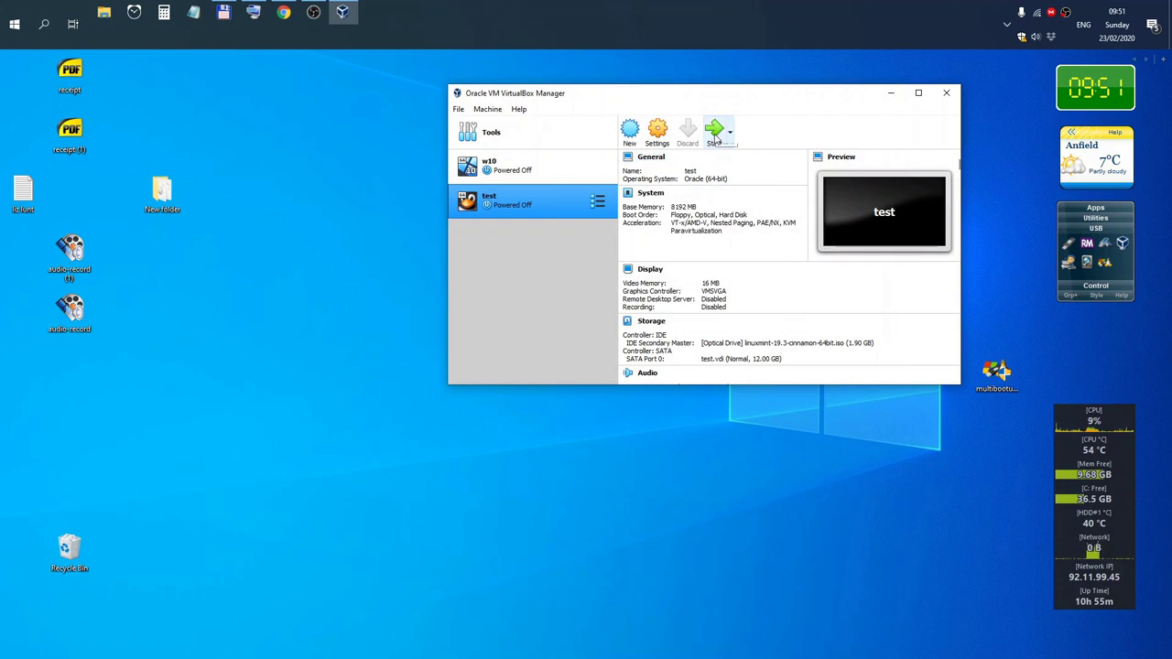
Step: Set the test machine's video memory to 98 MB, check its System settings and save the configuration
left_click(659, 132)
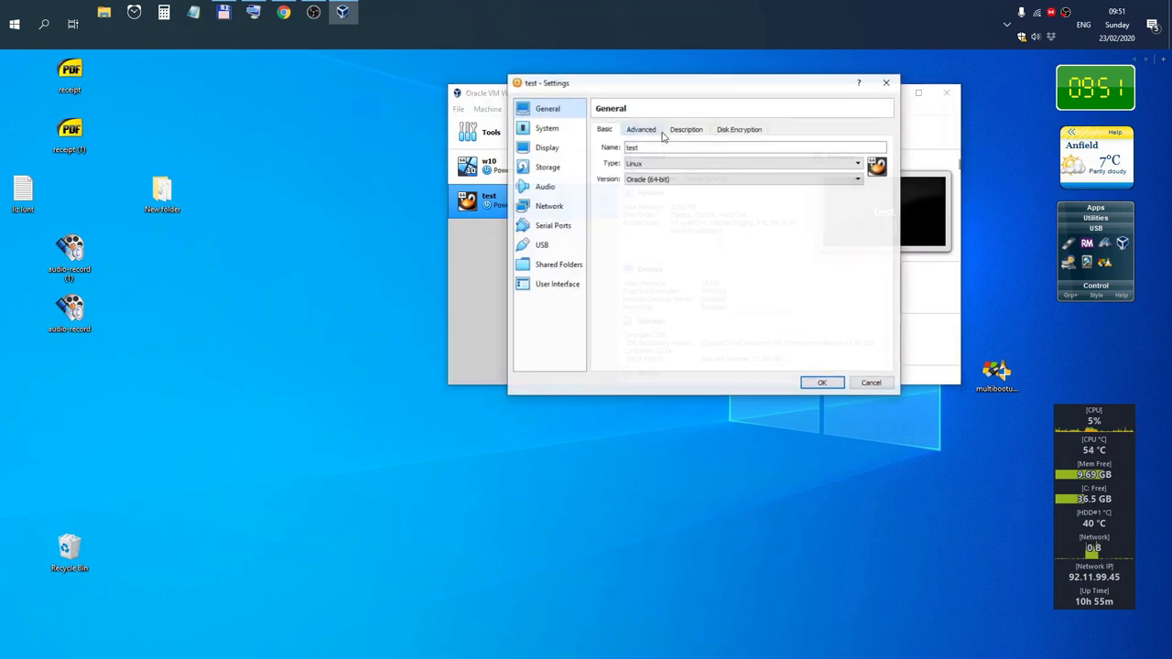
left_click(548, 147)
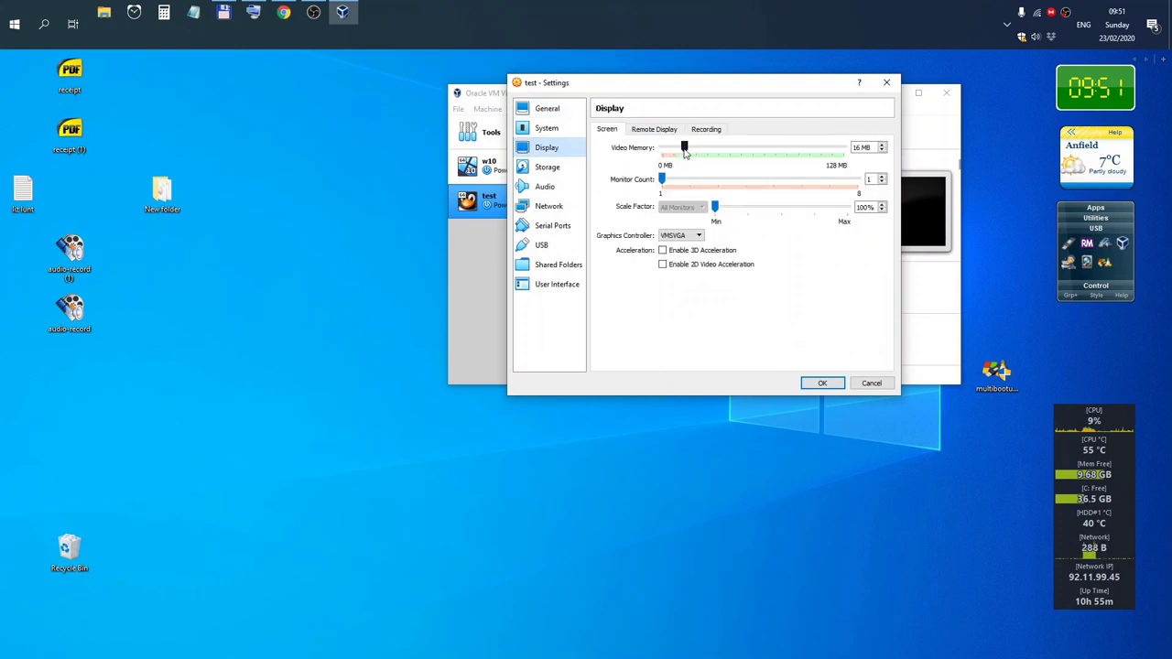
left_click_drag(685, 152, 802, 154)
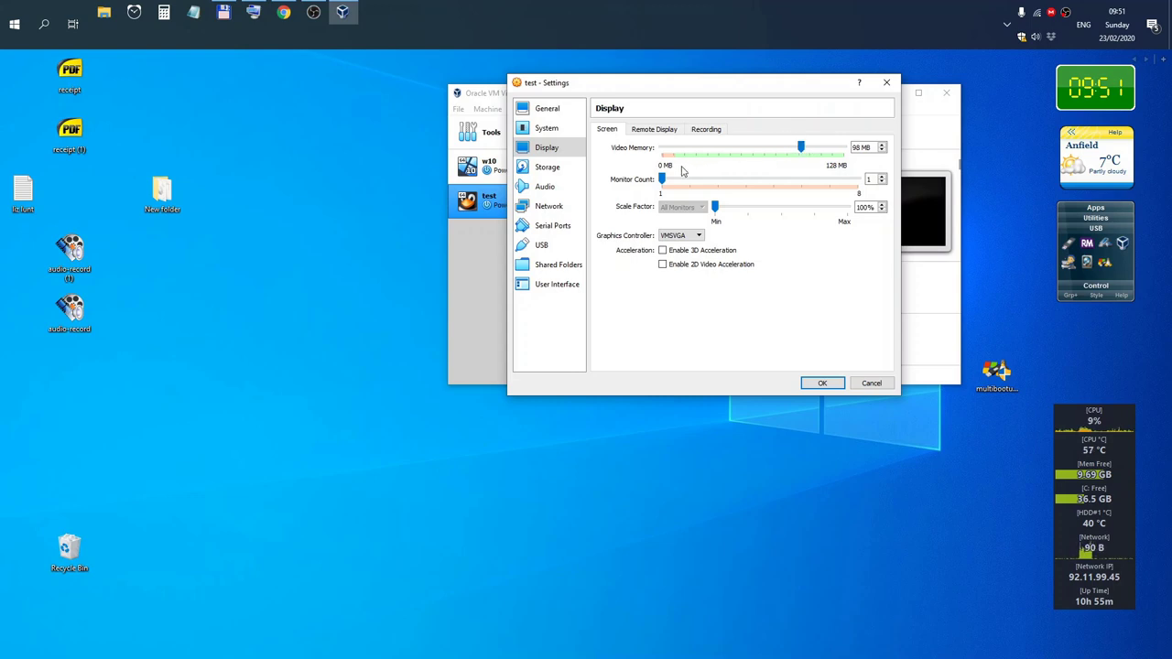
left_click(552, 130)
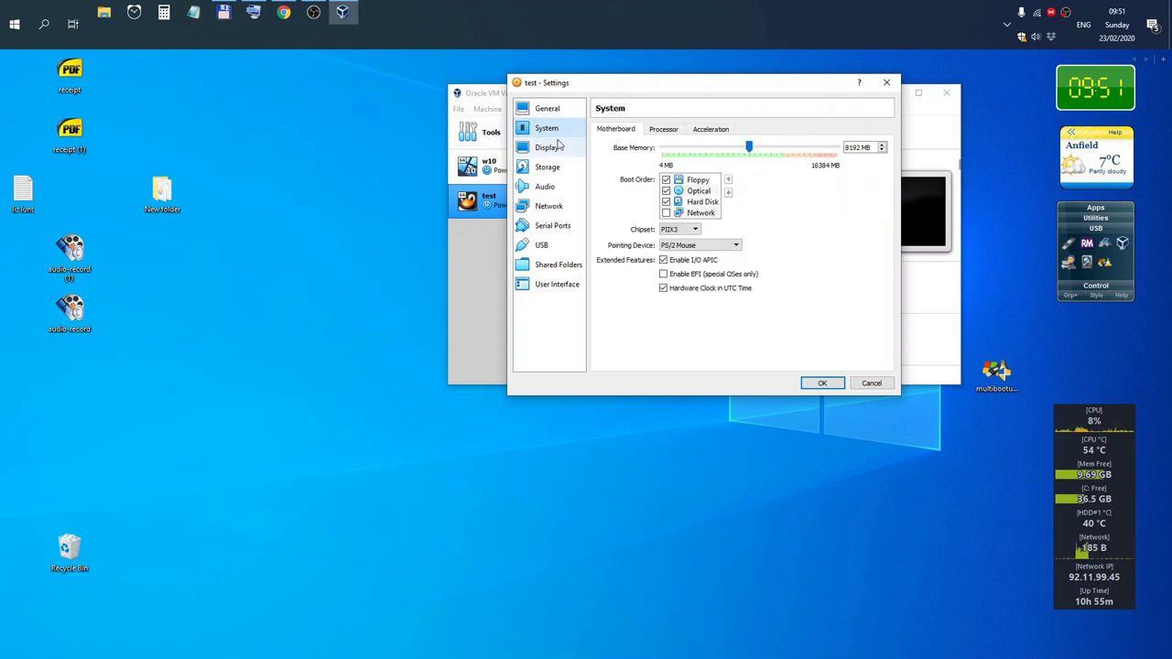
left_click(823, 384)
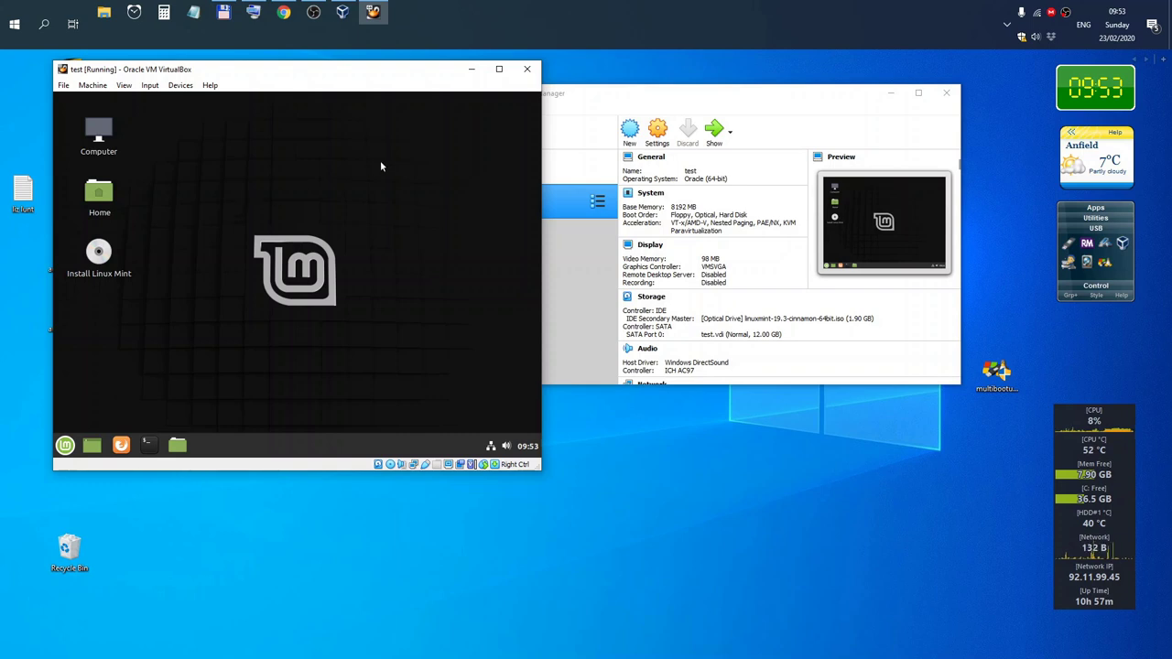
Step: Power off the running test virtual machine and close VirtualBox Manager
left_click(527, 69)
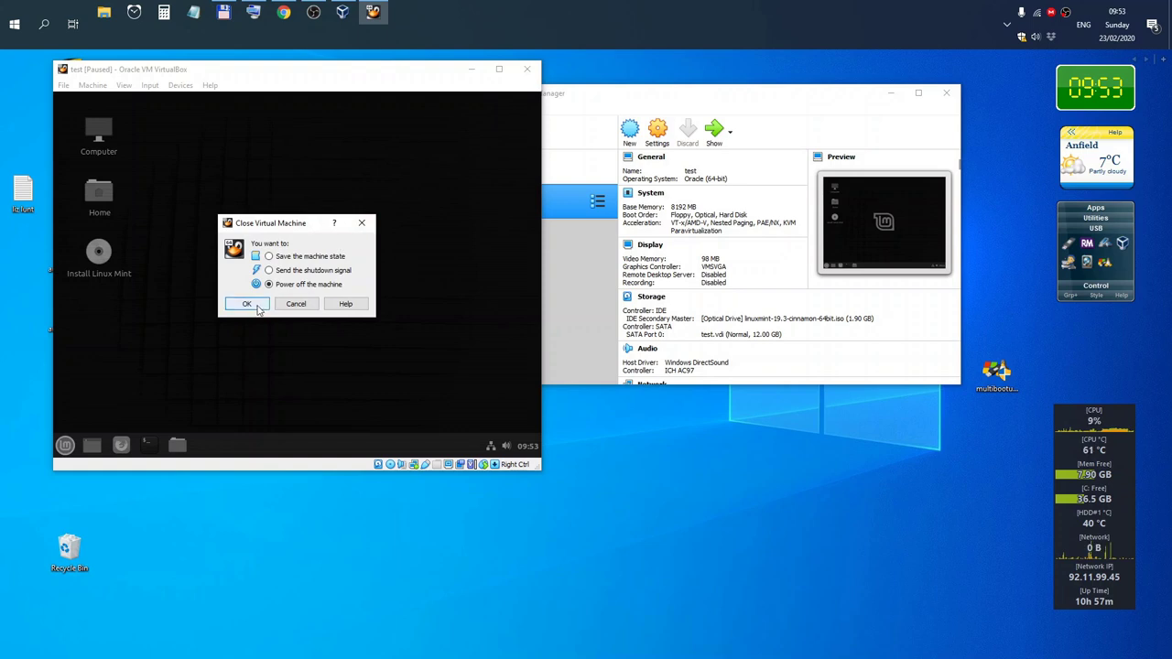
left_click(247, 304)
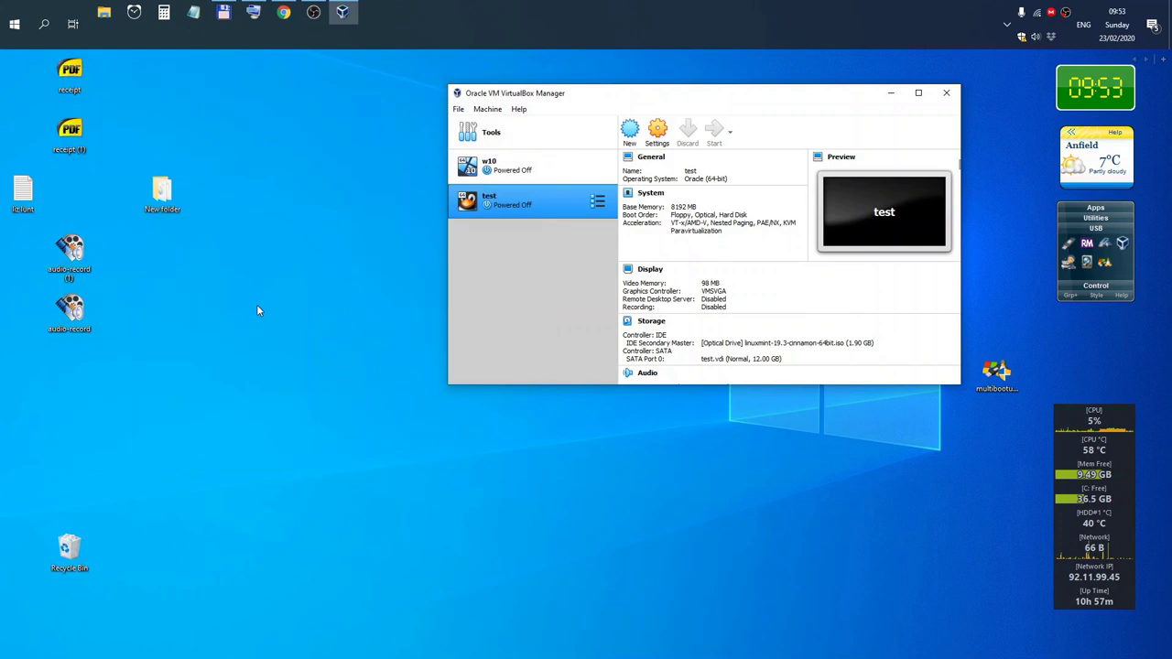
left_click(947, 93)
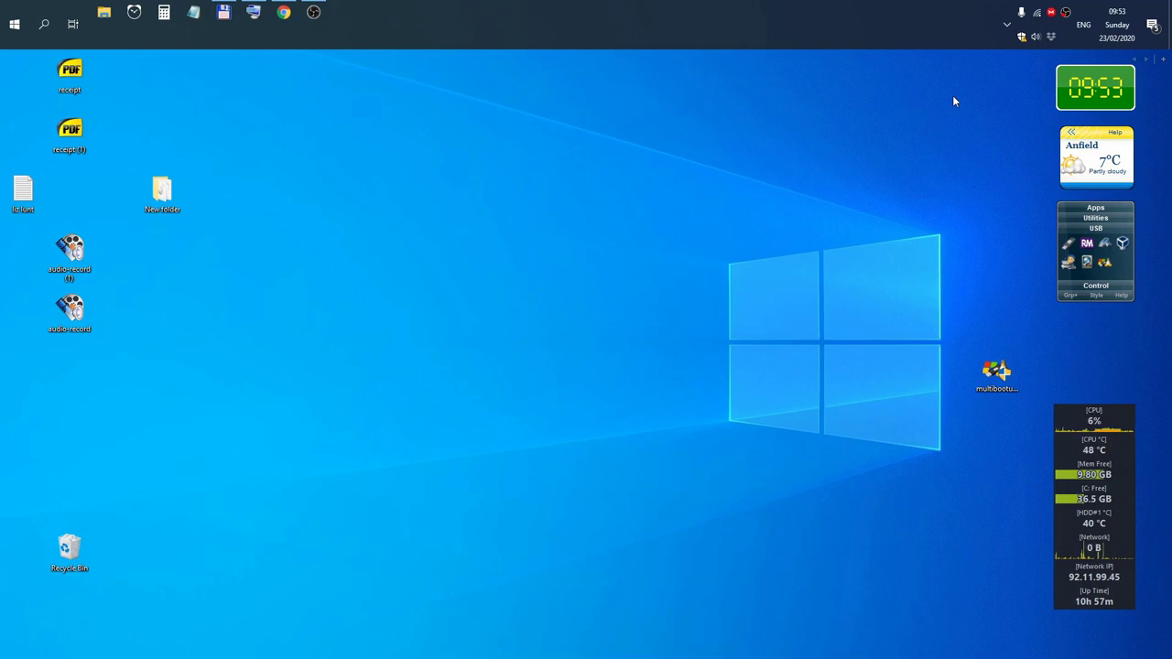
Step: Launch Rufus from the USB group of the desktop launcher gadget and dismiss the on-screen keyboard
left_click(1095, 285)
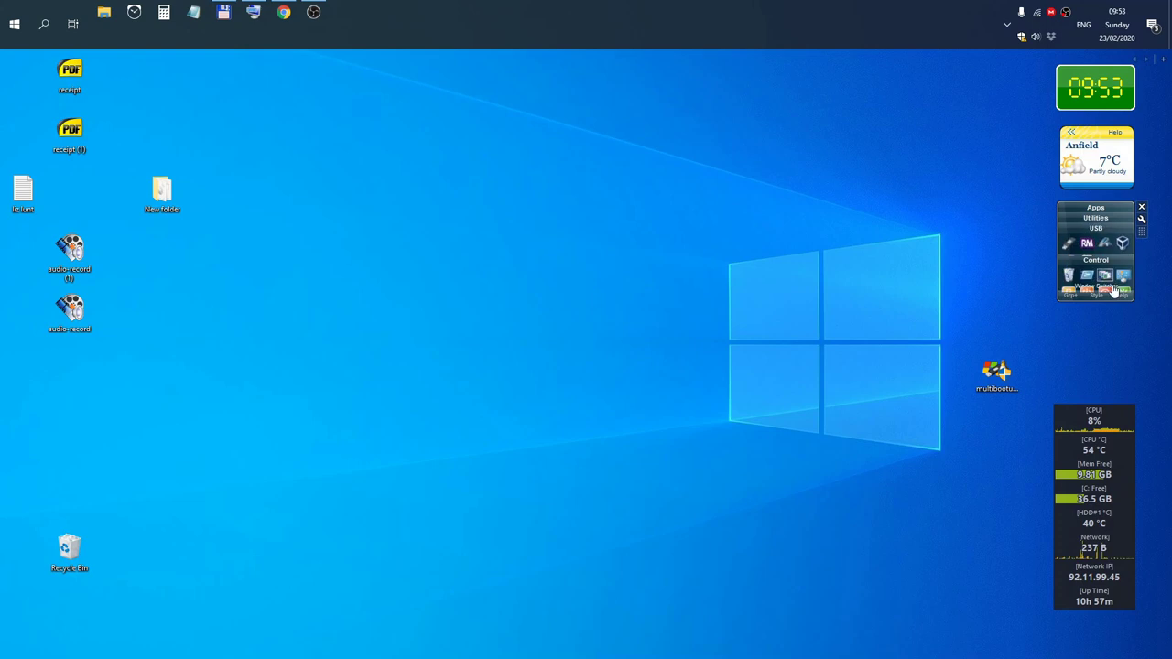
left_click(1095, 218)
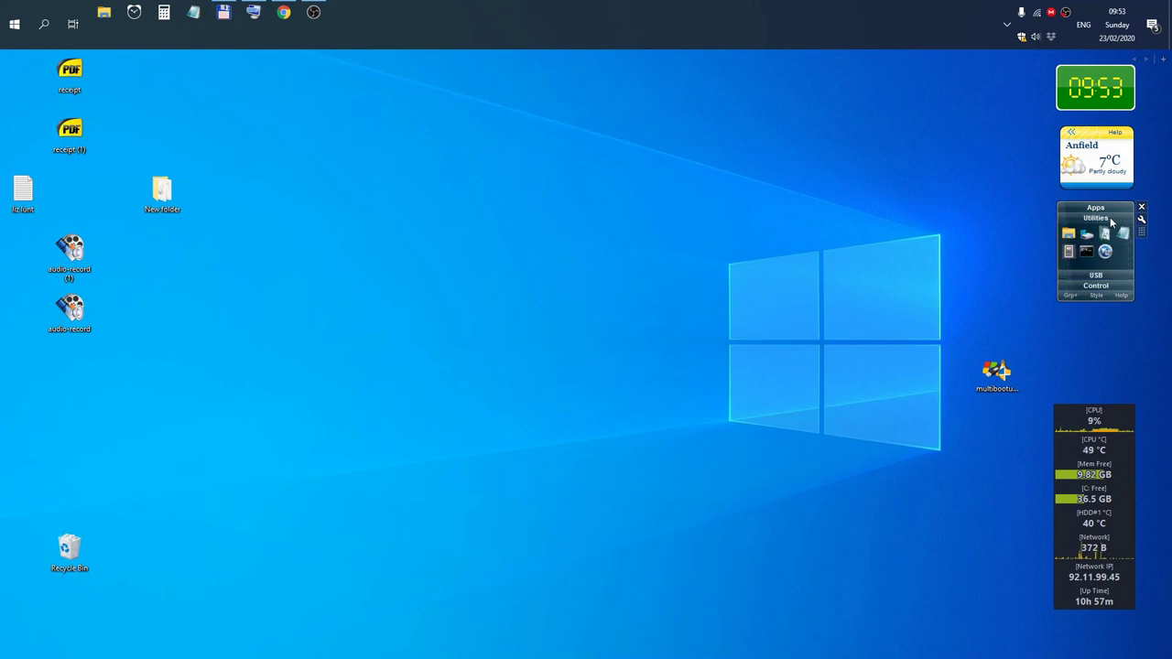
left_click(1096, 274)
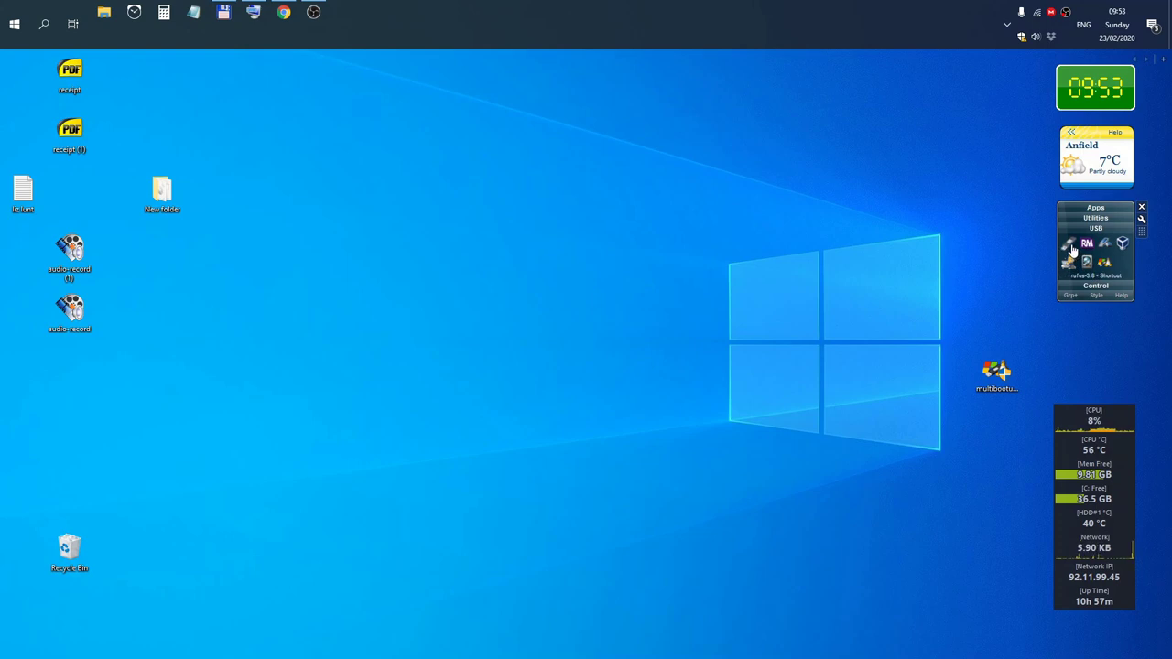
left_click(1072, 249)
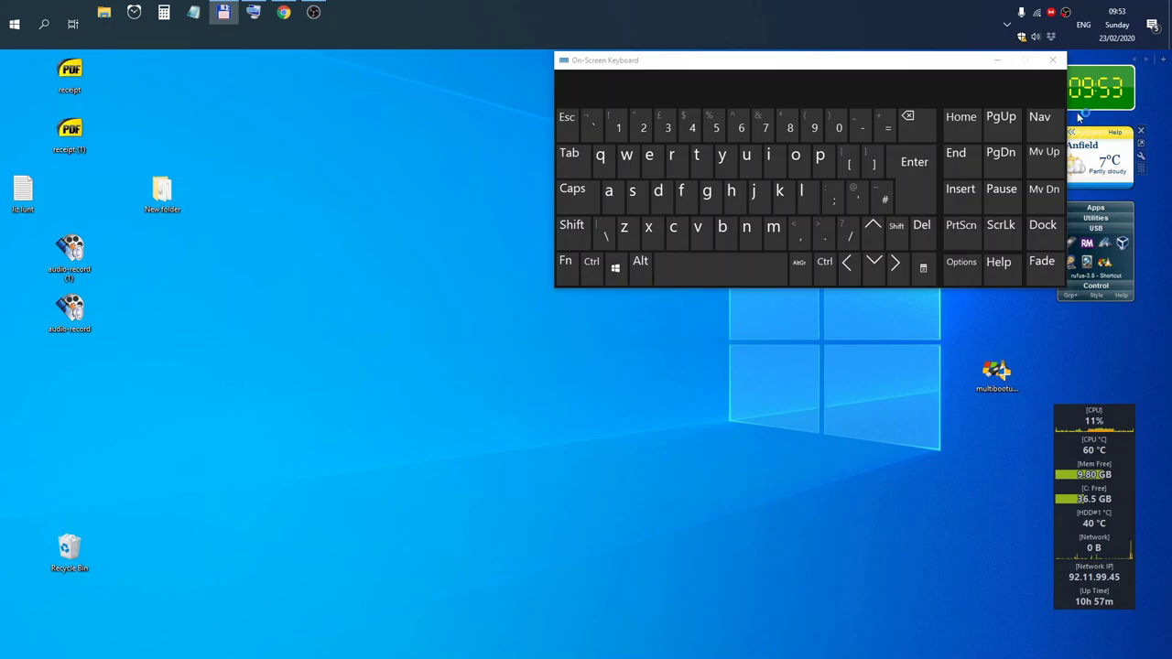
left_click(1052, 62)
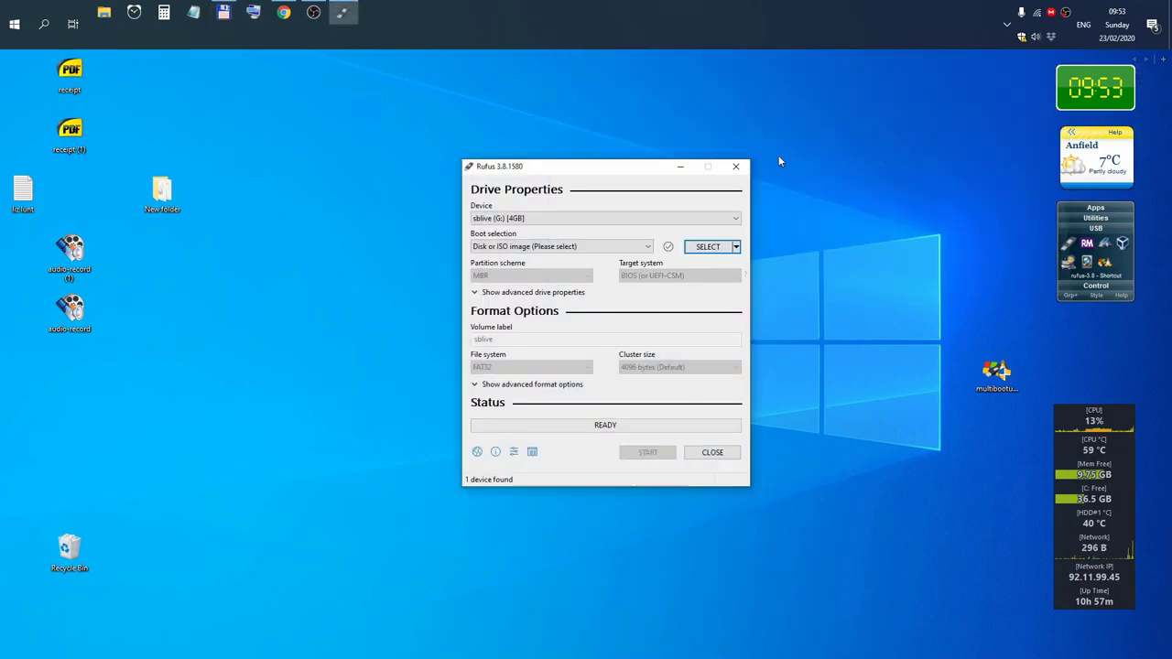
left_click_drag(654, 168, 521, 144)
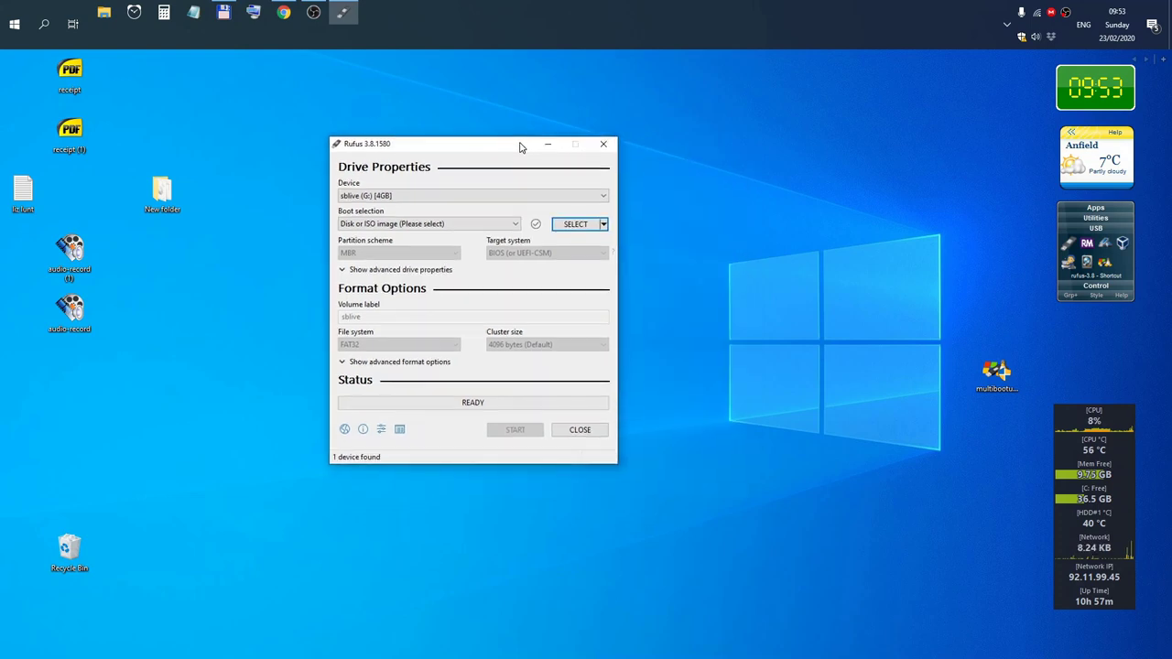
Step: Load linuxmint-19.3-cinnamon-64bit.iso from the desktop's New folder as the boot image
left_click(576, 225)
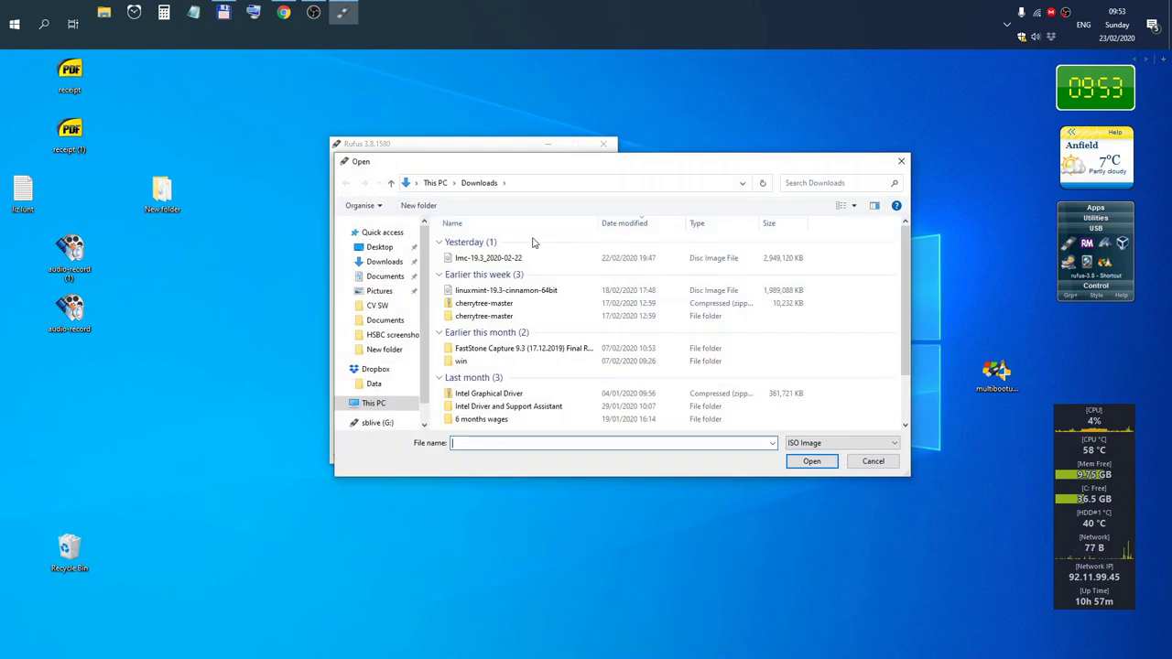
left_click(379, 247)
double_click(490, 259)
left_click(486, 245)
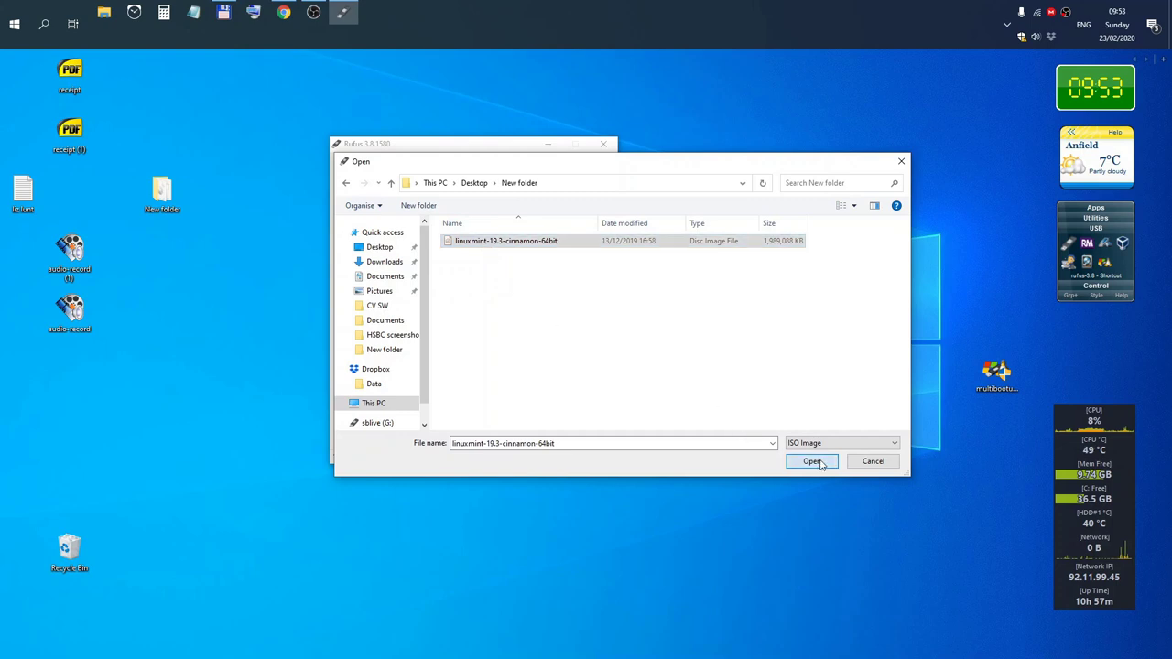
left_click(813, 461)
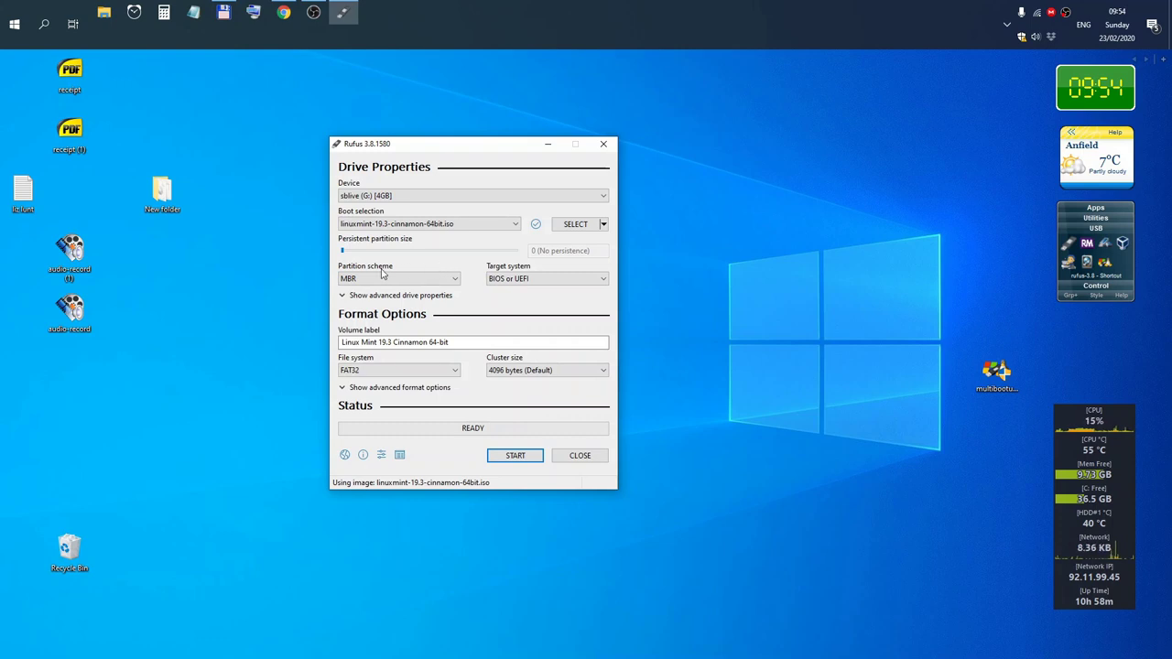
Step: Switch the partition scheme to GPT and return it to MBR
left_click(458, 282)
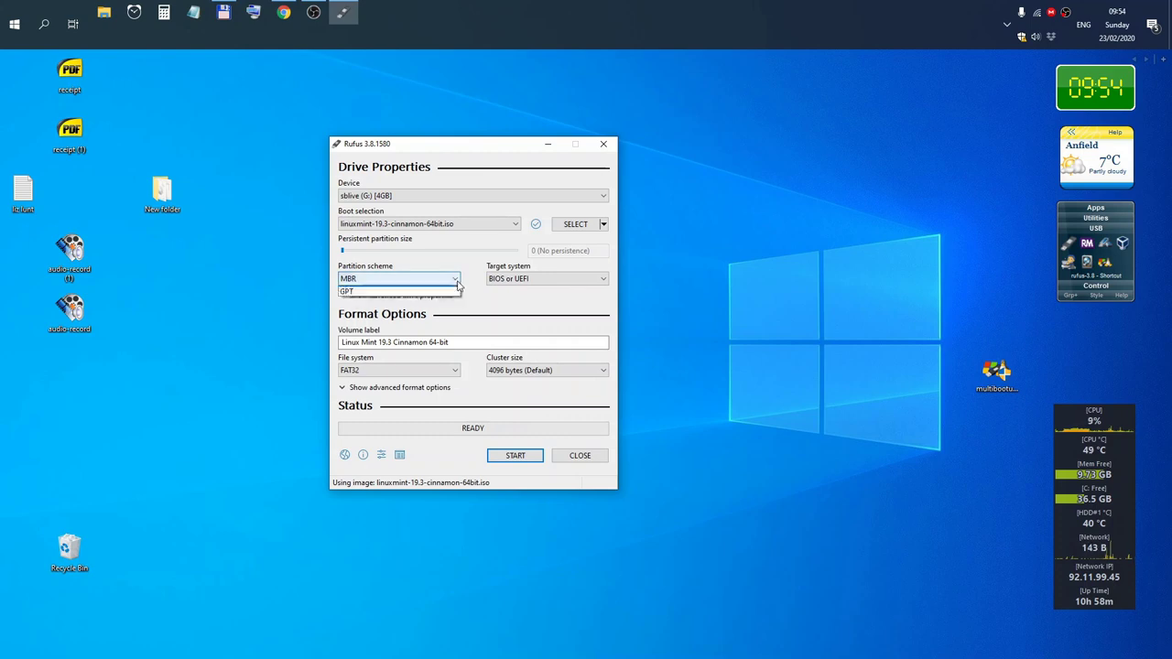
left_click(441, 300)
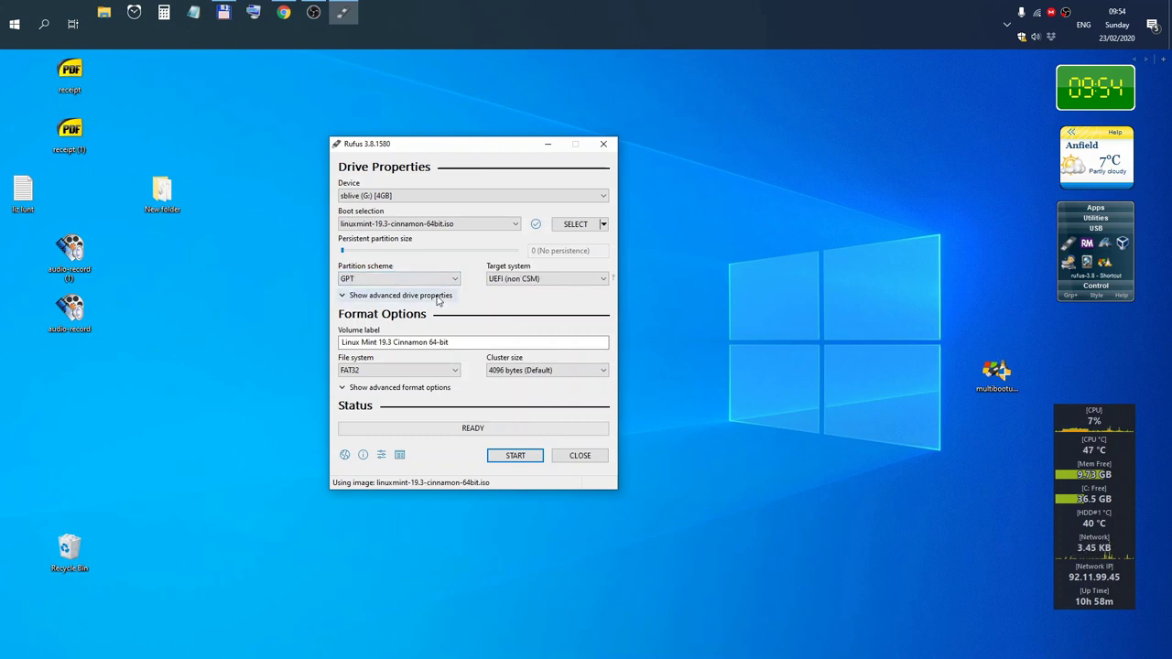
left_click(454, 280)
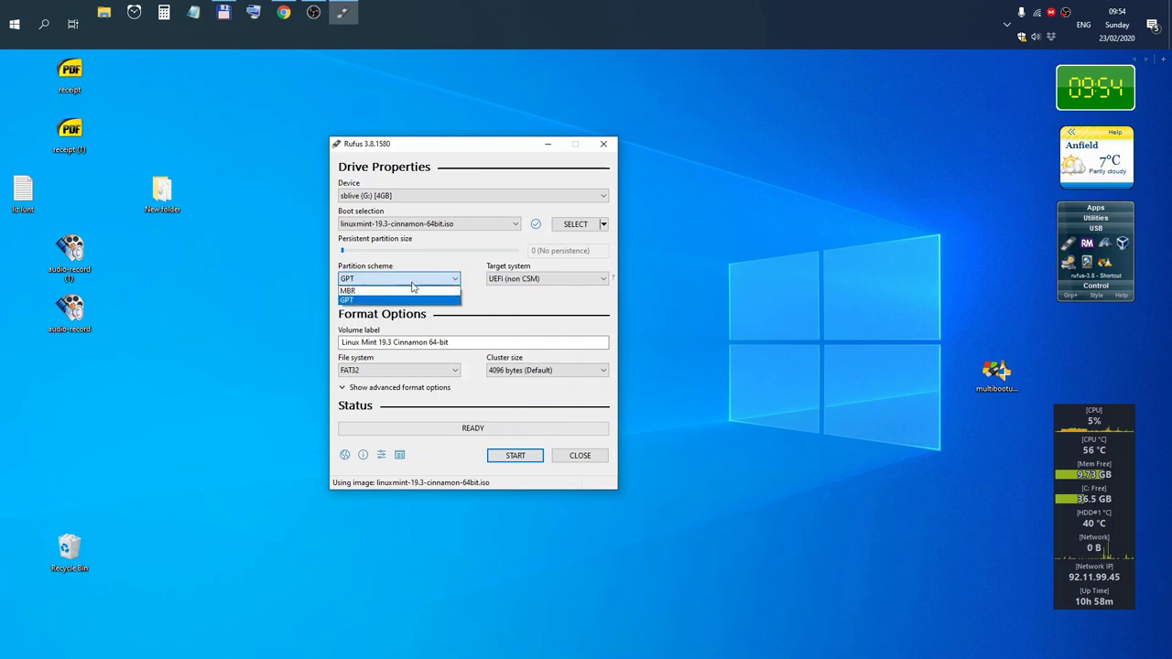
left_click(410, 291)
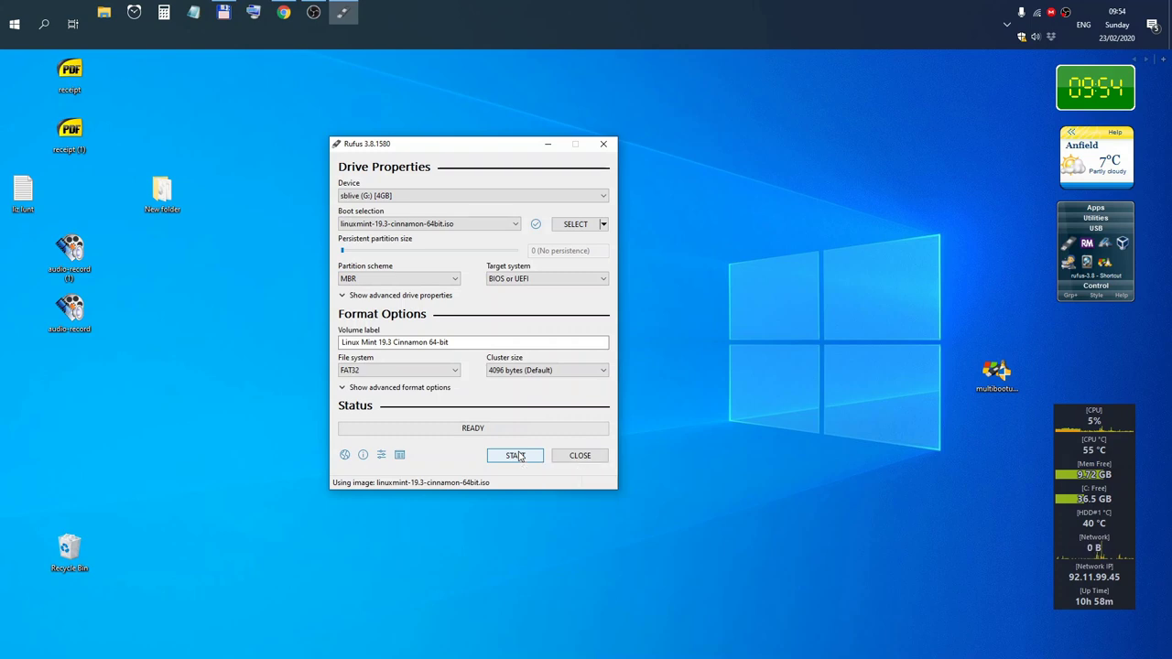
Step: Close Rufus without starting the write to the USB drive
left_click(596, 455)
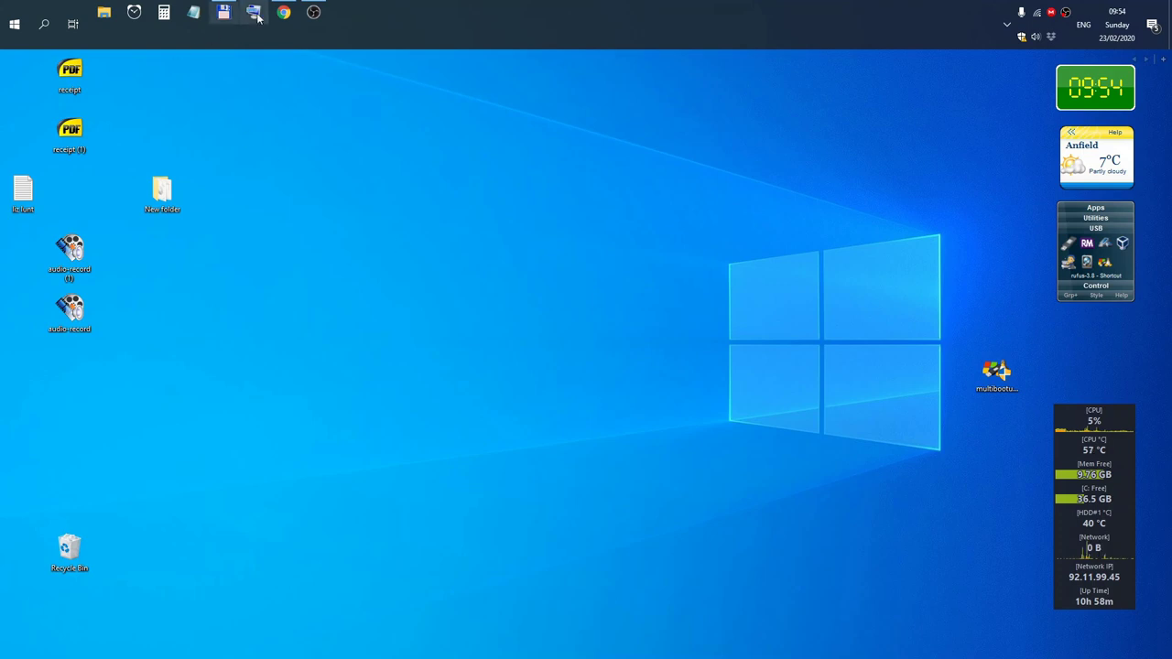
mouse_move(287, 14)
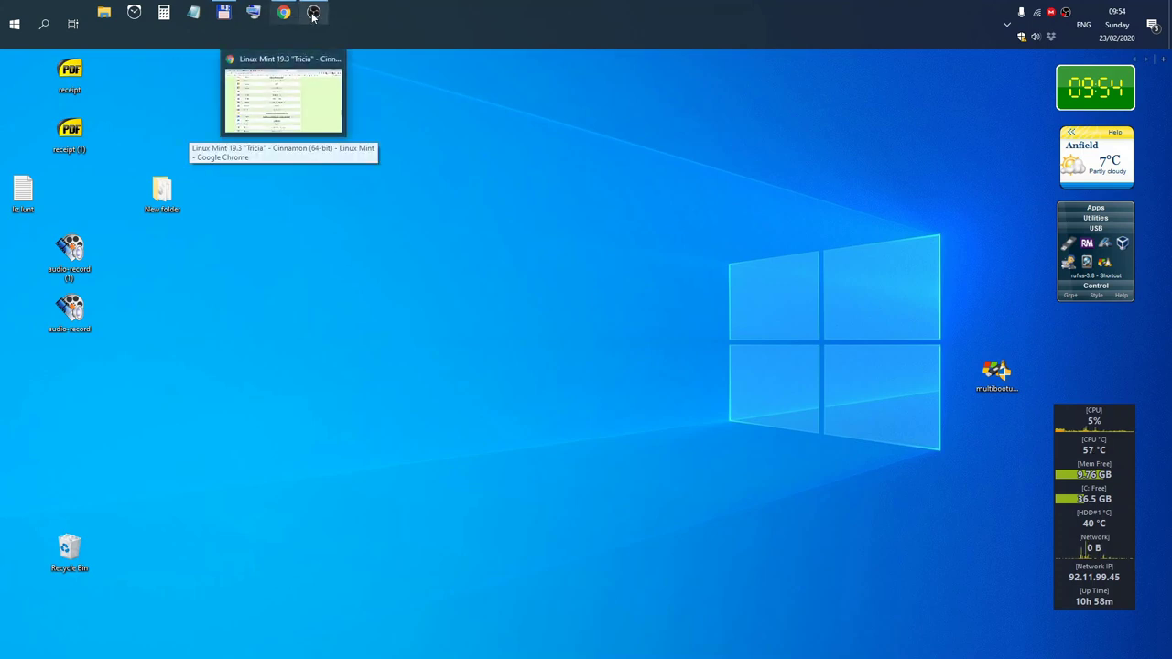
left_click(313, 12)
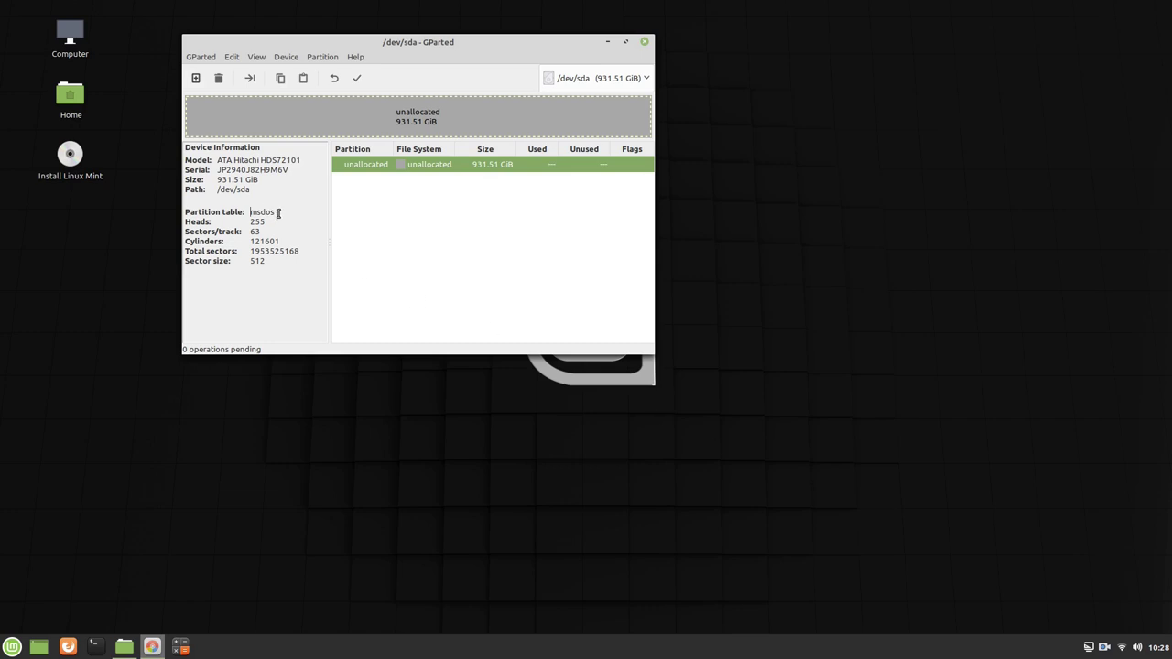
Step: Create a new partition table of type msdos on /dev/sda
left_click_drag(277, 213, 240, 215)
left_click(292, 59)
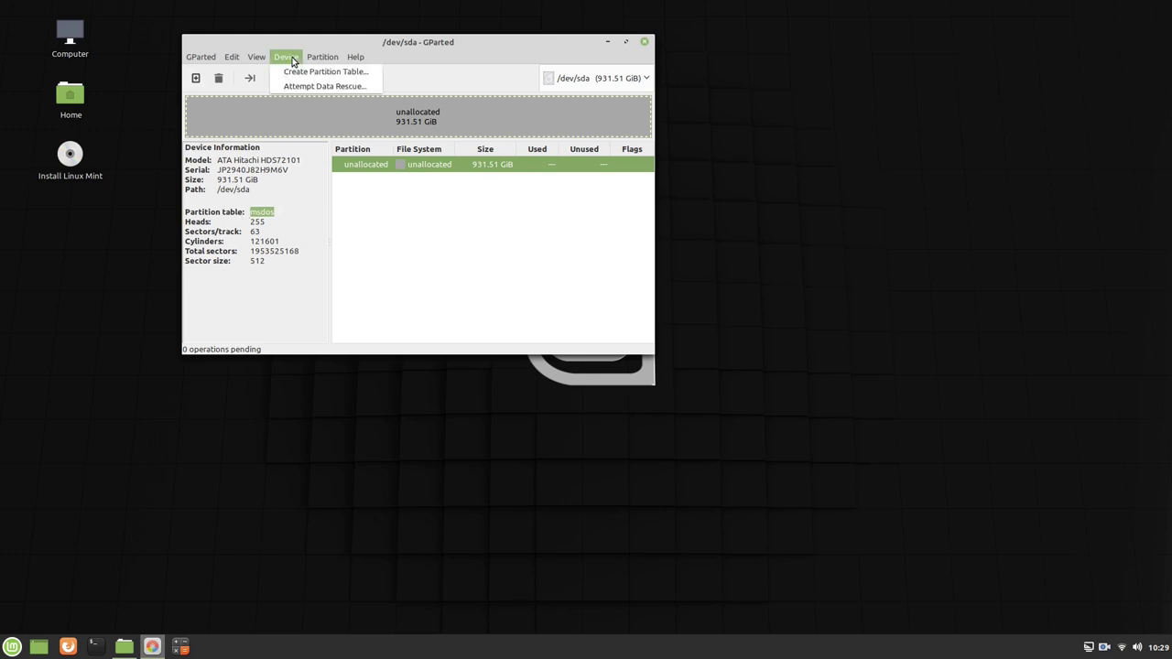
left_click(305, 72)
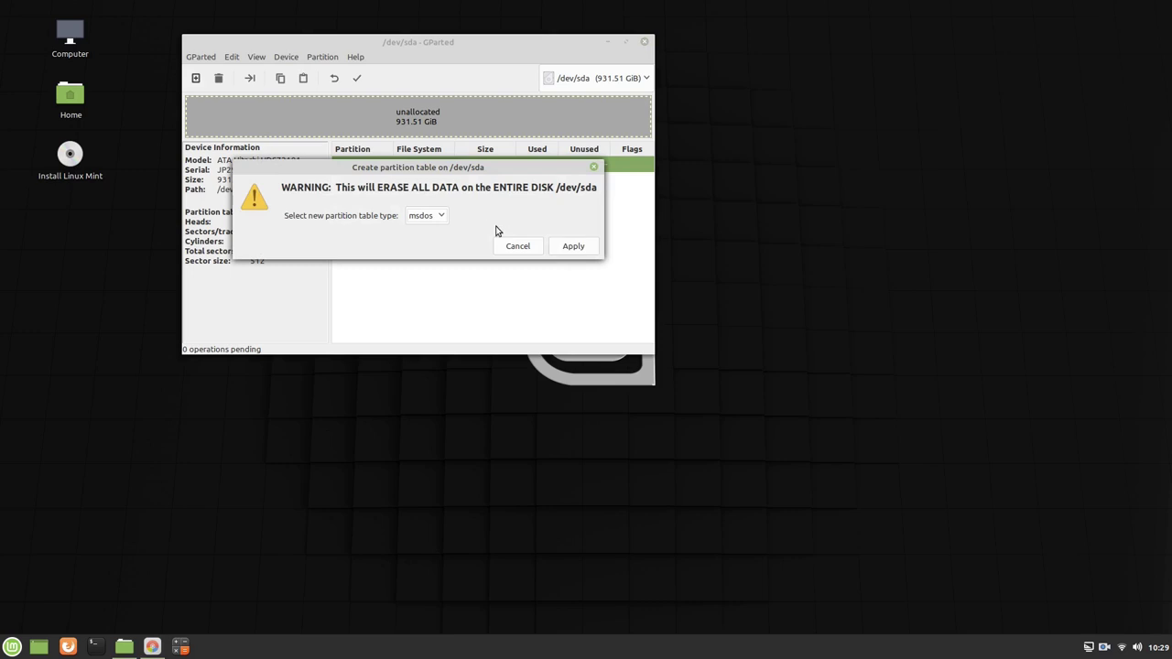
left_click(573, 247)
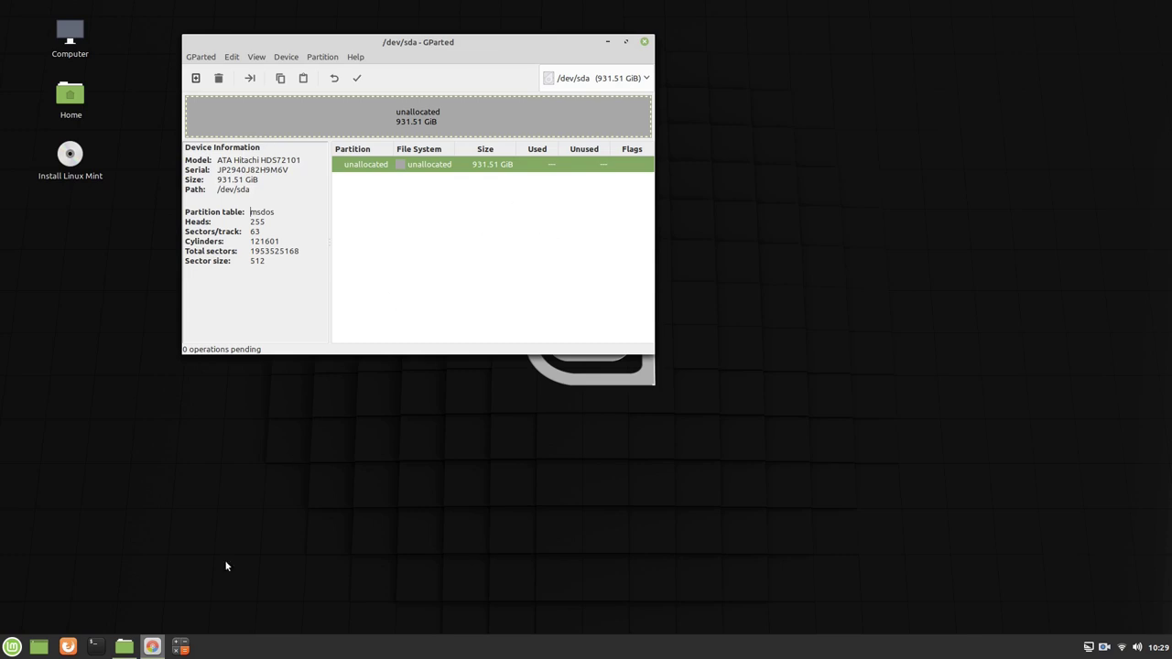
Step: Switch to the Calculator, compute 8 × 1024 and copy the result
left_click(183, 648)
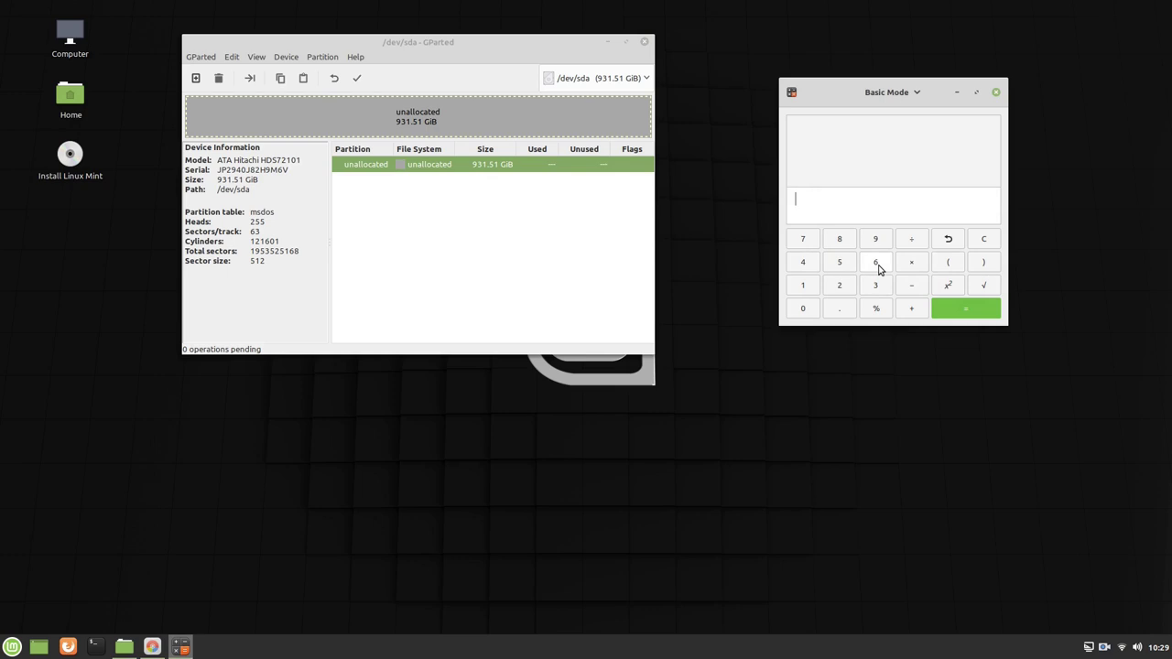
left_click(846, 243)
left_click(915, 266)
left_click(807, 288)
left_click(806, 312)
left_click(844, 289)
left_click(809, 264)
left_click(982, 312)
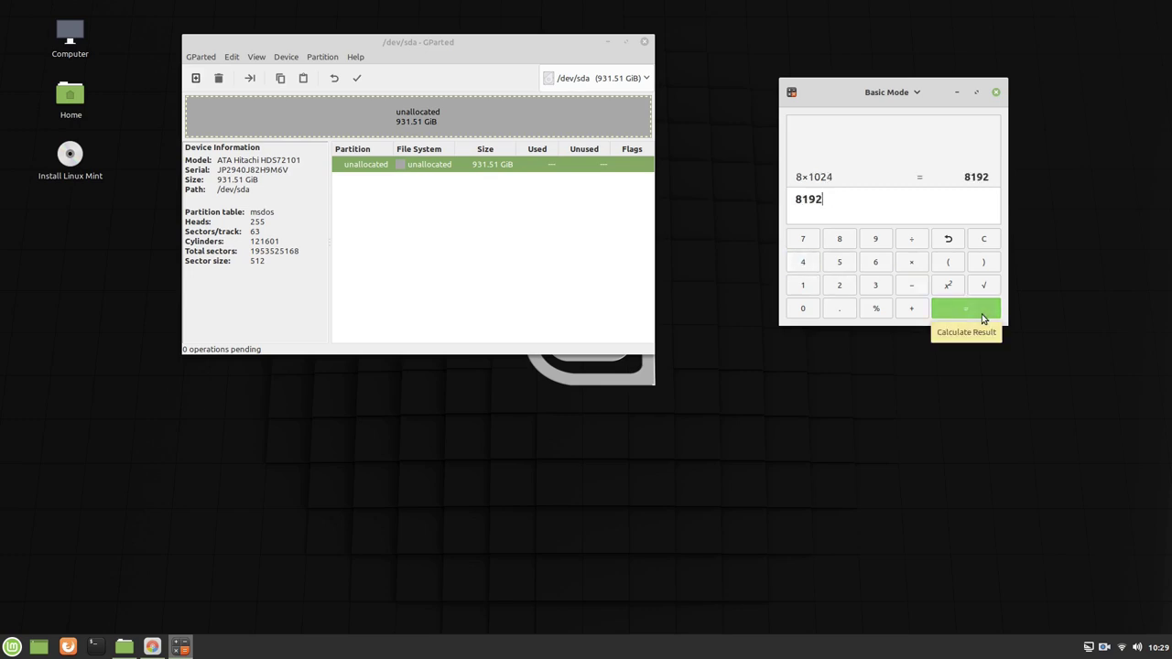
left_click_drag(828, 204, 787, 200)
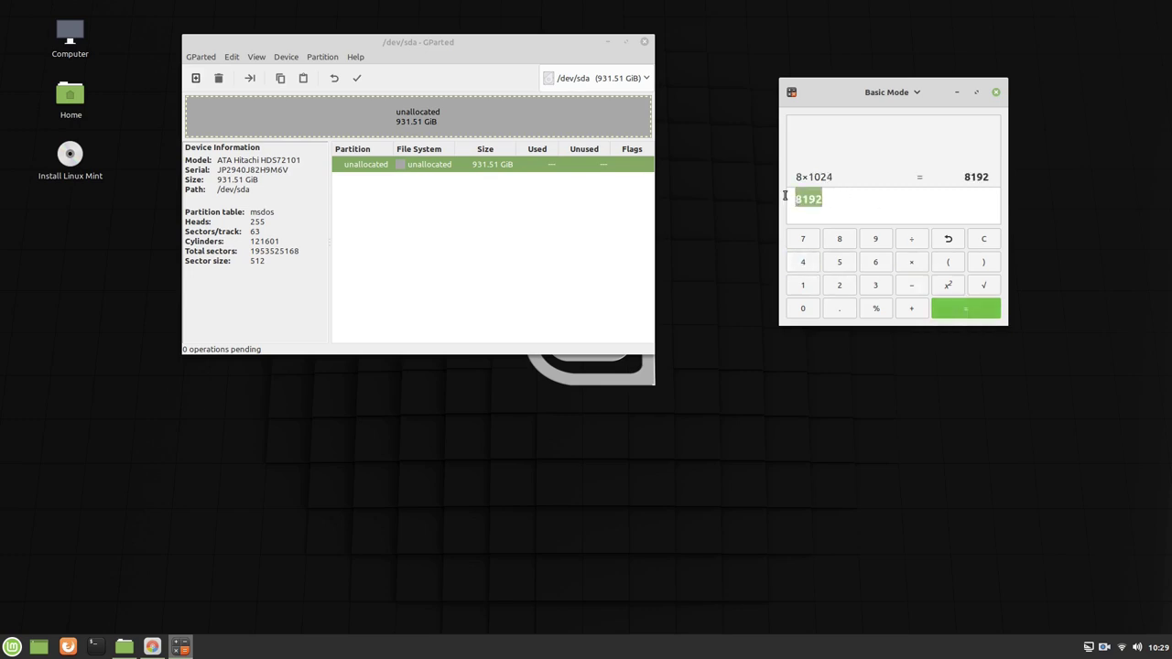
right_click(810, 203)
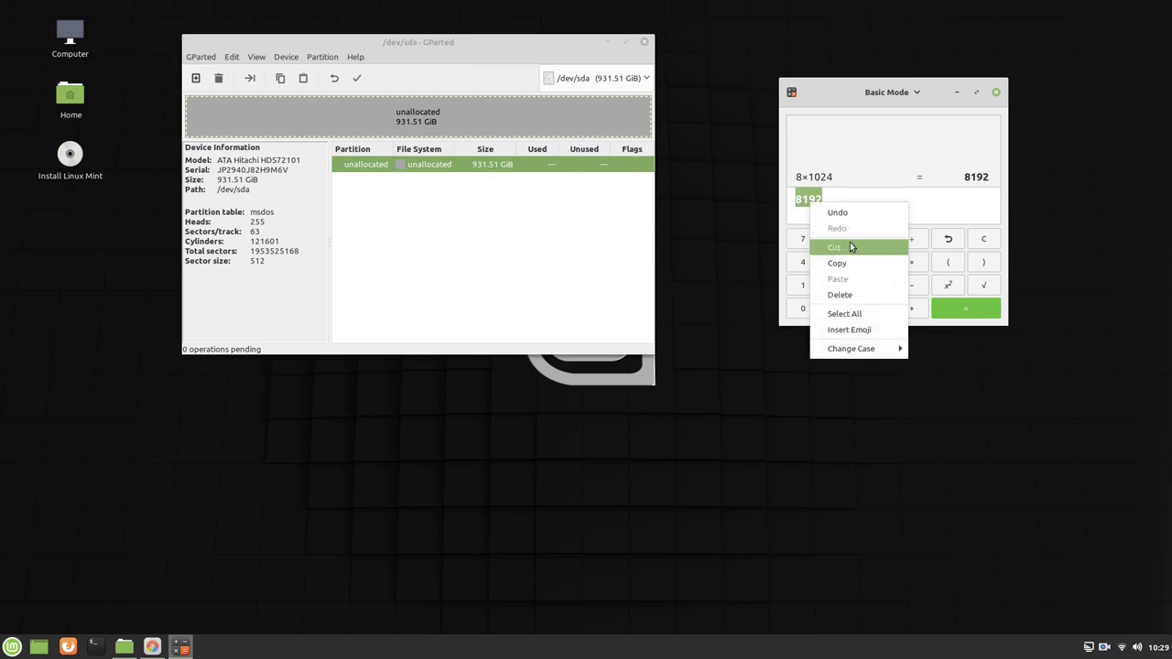
left_click(851, 266)
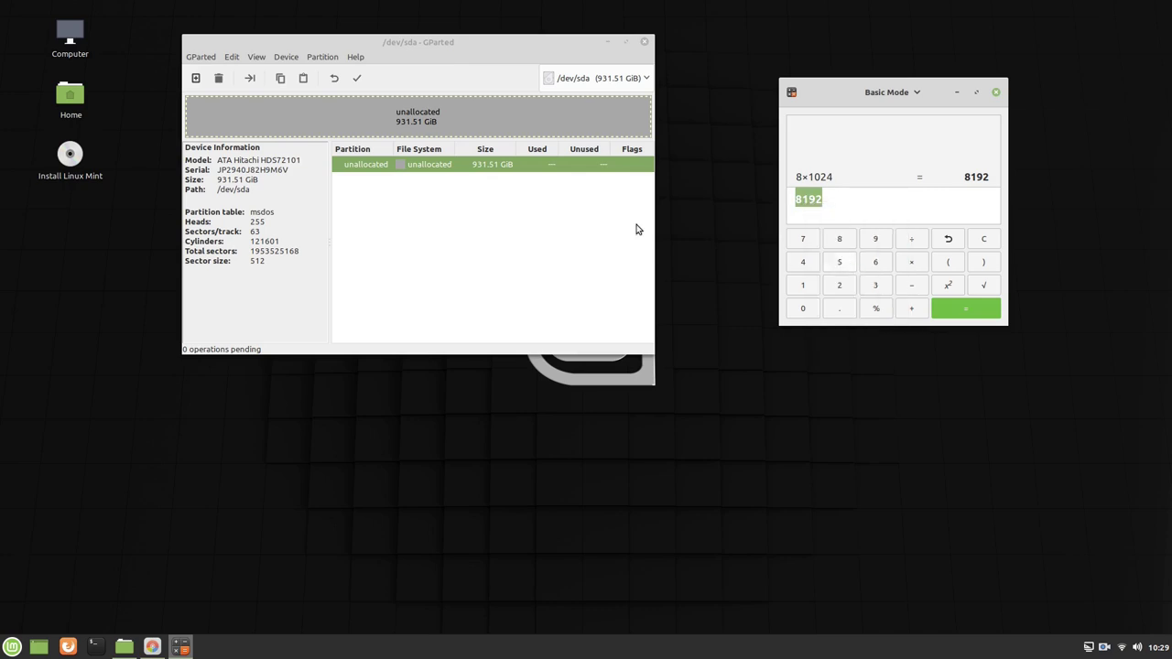
Step: Add an 8192 MiB primary partition with the linux-swap file system in the unallocated space of /dev/sda
right_click(462, 169)
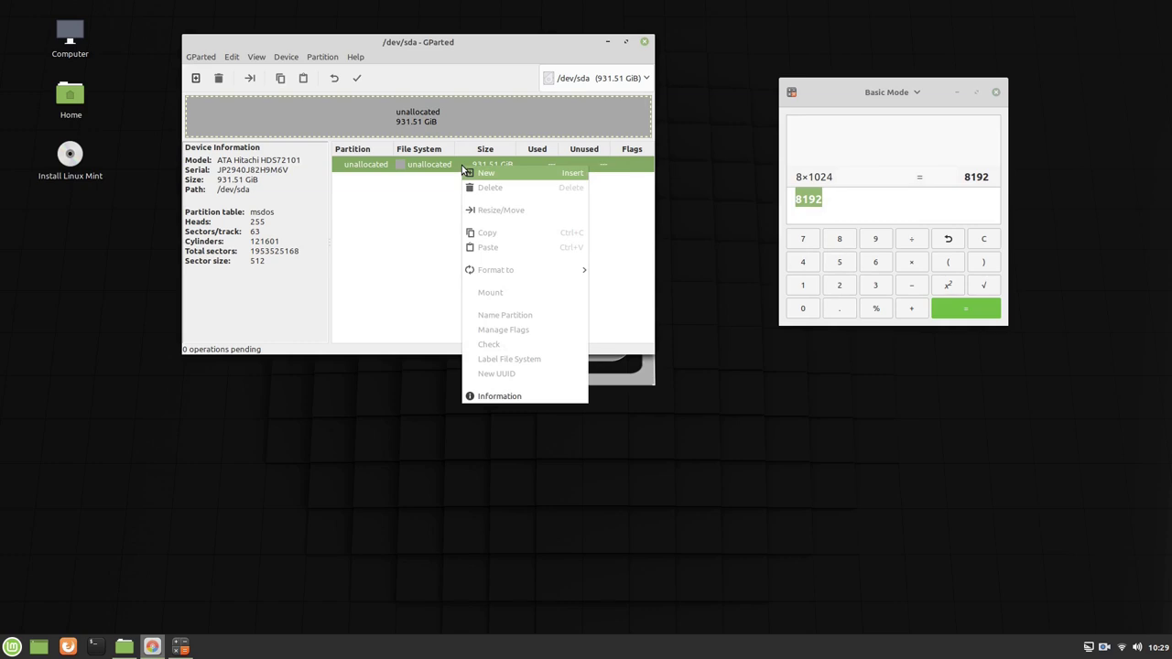
left_click(479, 174)
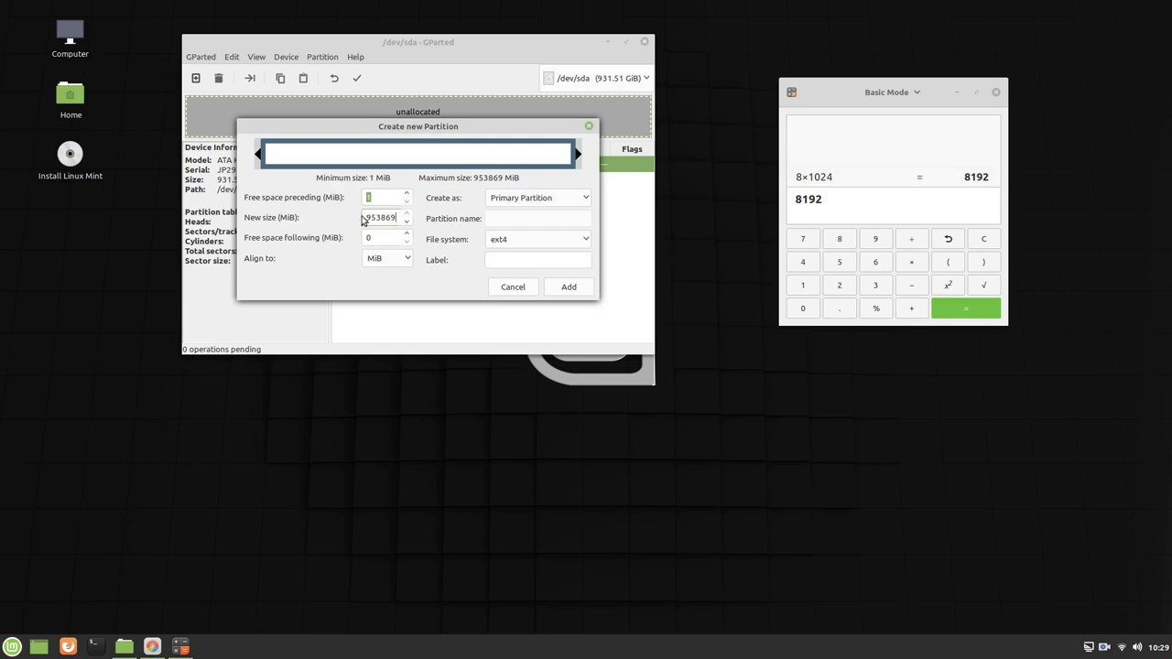
double_click(395, 217)
right_click(378, 216)
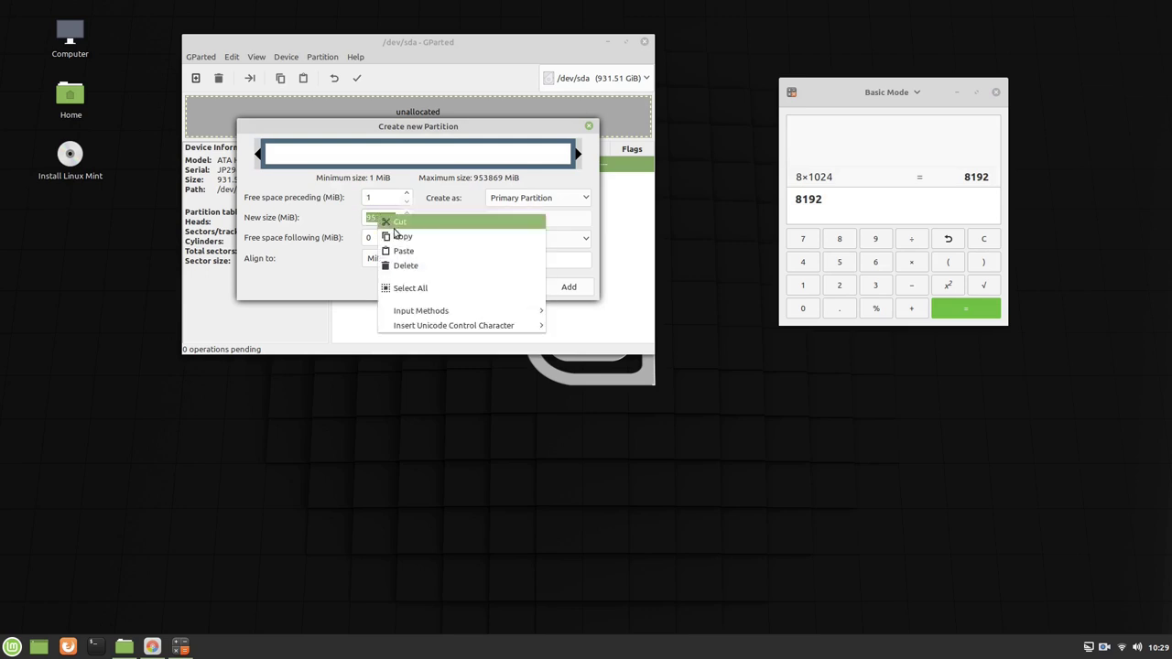
left_click(403, 251)
left_click(396, 238)
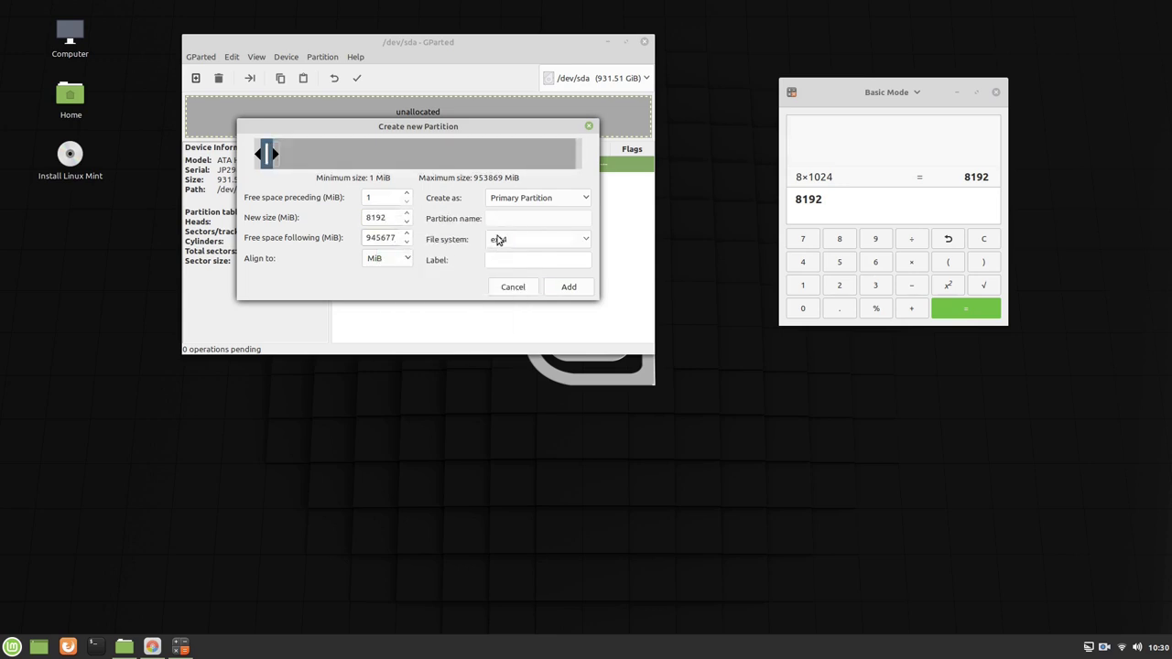
left_click(586, 239)
left_click(542, 343)
left_click(568, 288)
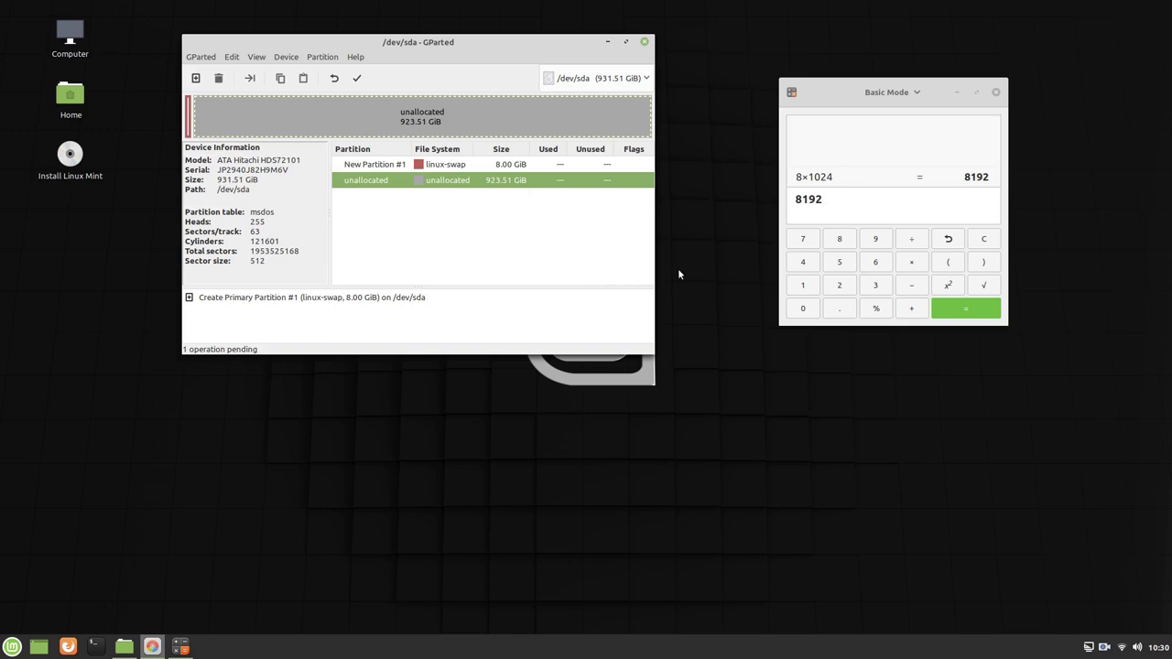
Step: Clear the Calculator's entry, compute 30 × 1024 and copy the result
left_click(874, 289)
left_click(803, 309)
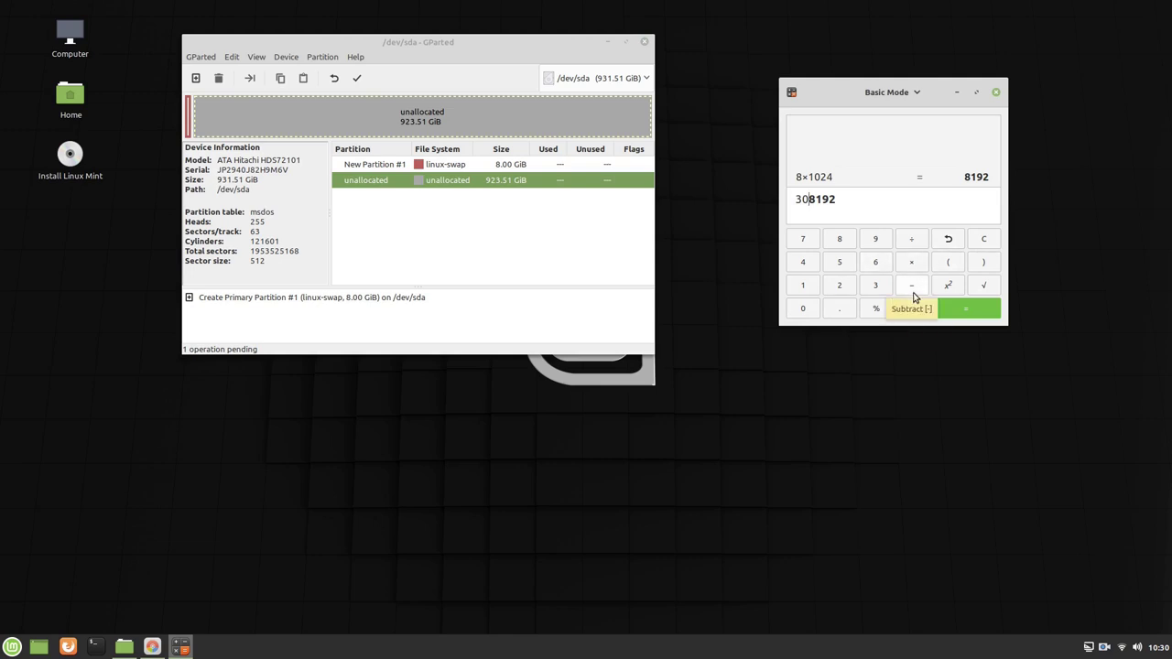
left_click(983, 241)
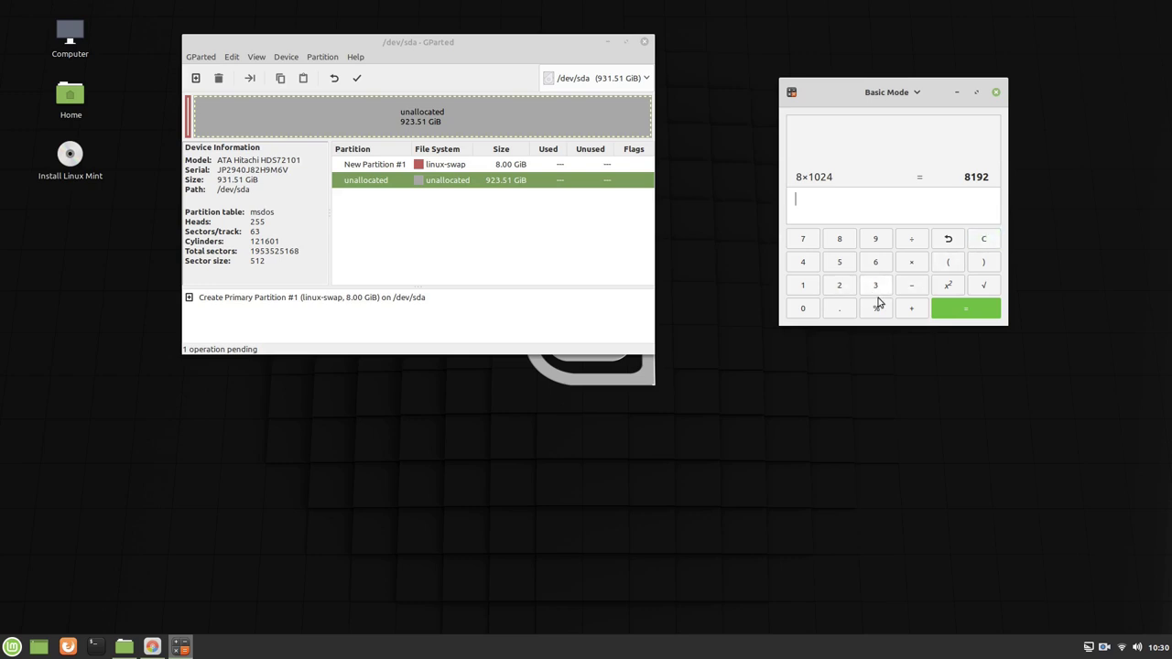
left_click(876, 292)
left_click(804, 309)
left_click(909, 266)
left_click(803, 288)
left_click(803, 308)
left_click(839, 288)
left_click(804, 265)
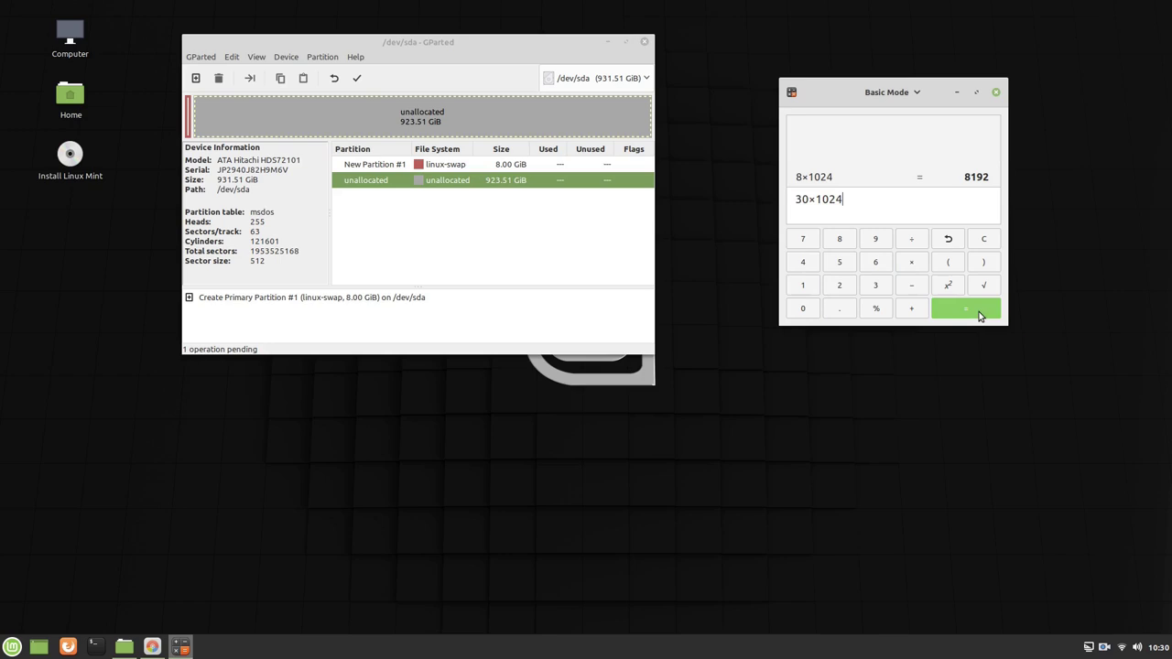
left_click(981, 312)
left_click_drag(845, 199, 794, 201)
right_click(797, 201)
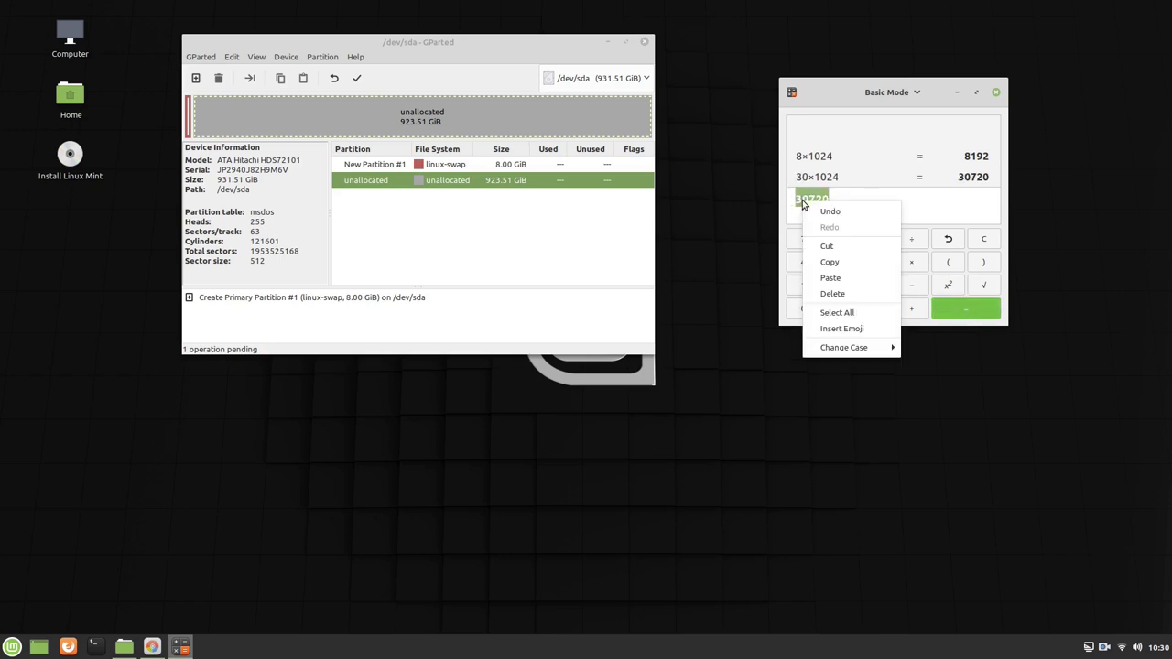
left_click(840, 264)
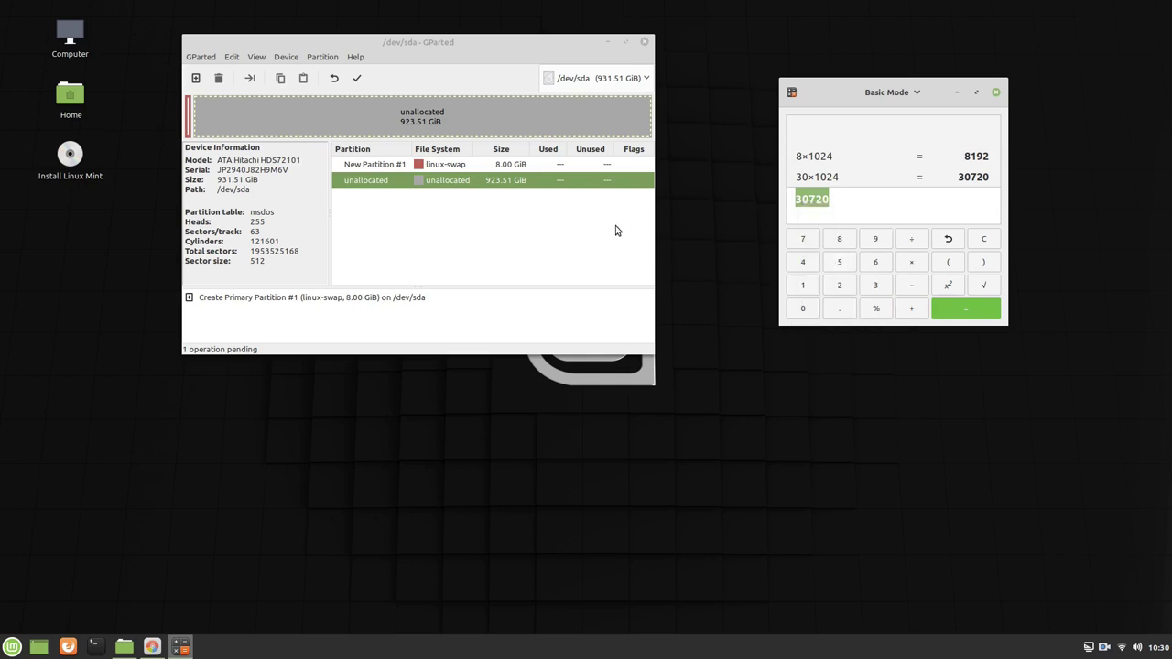
Step: Add a 30720 MiB primary partition with the ext4 file system in the unallocated space of /dev/sda
right_click(367, 180)
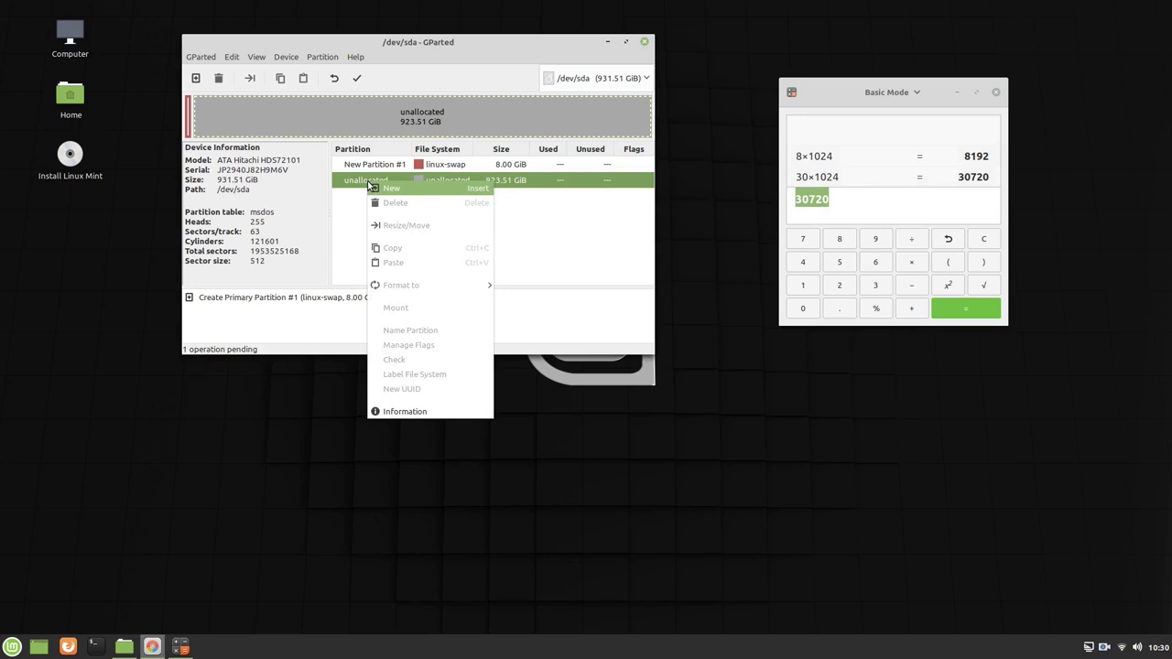
left_click(370, 188)
key("Tab")
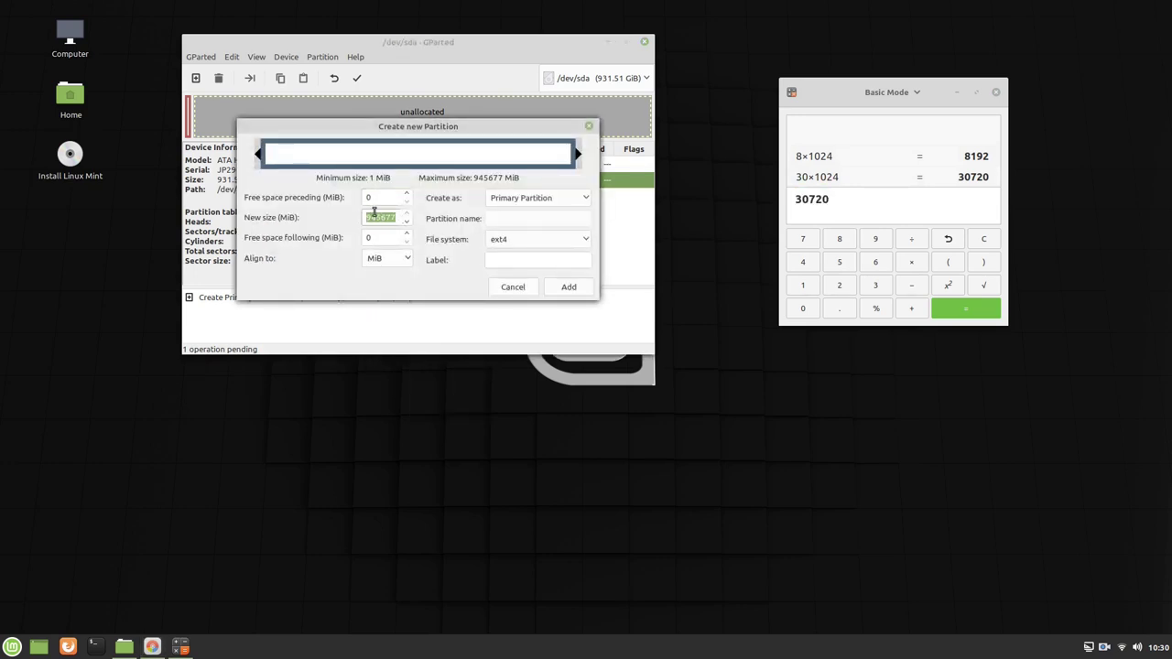
right_click(374, 214)
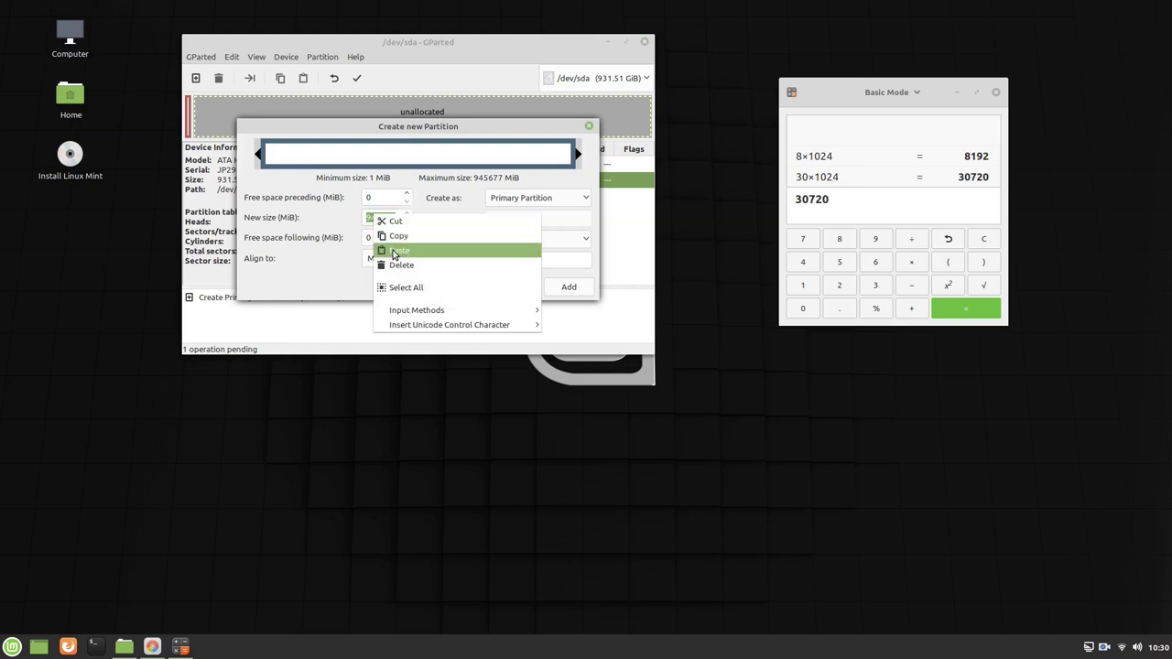
left_click(394, 253)
left_click(386, 237)
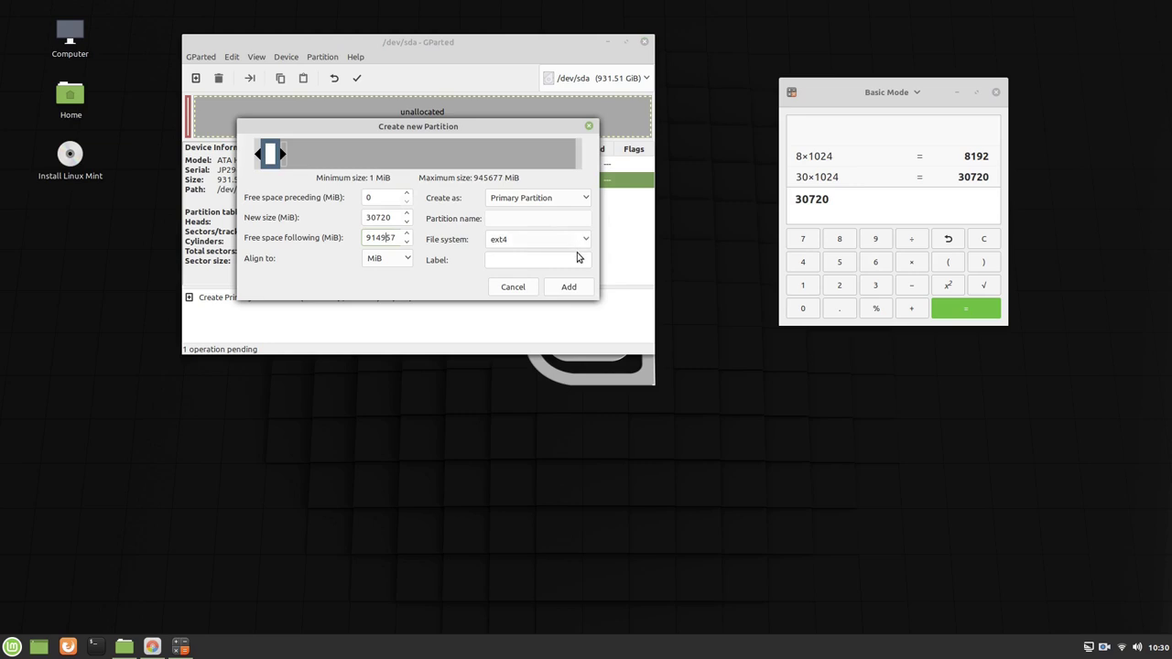
left_click(577, 289)
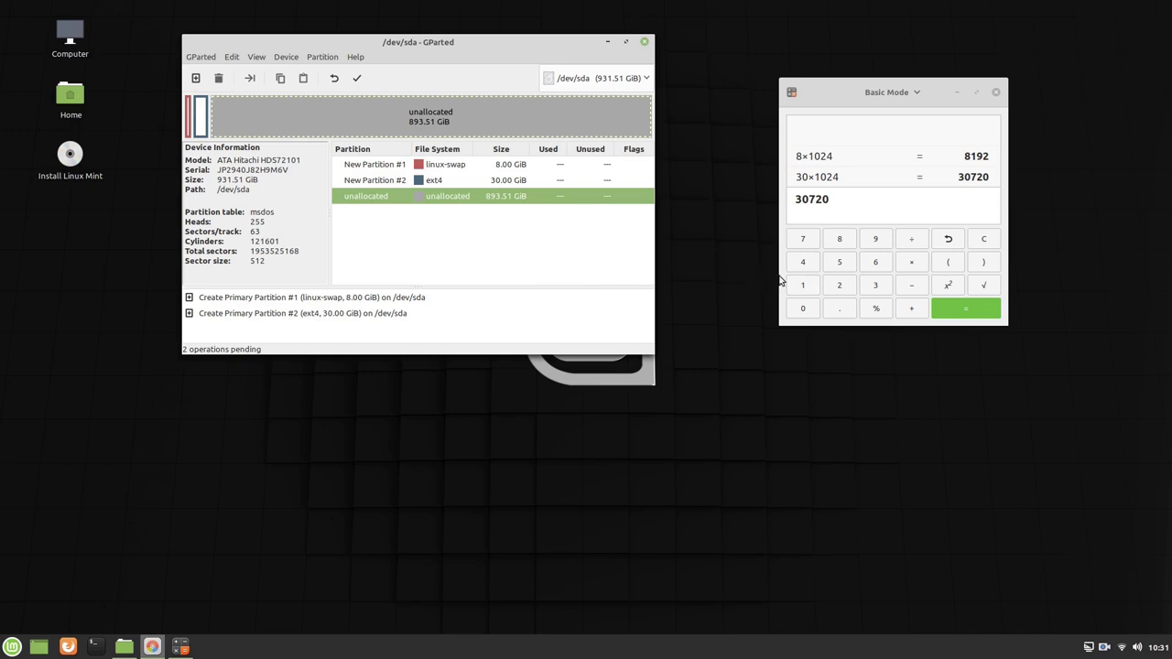
Step: Clear the Calculator's entry, compute 100 × 1024 and copy the result
left_click(804, 288)
left_click(803, 309)
left_click(983, 240)
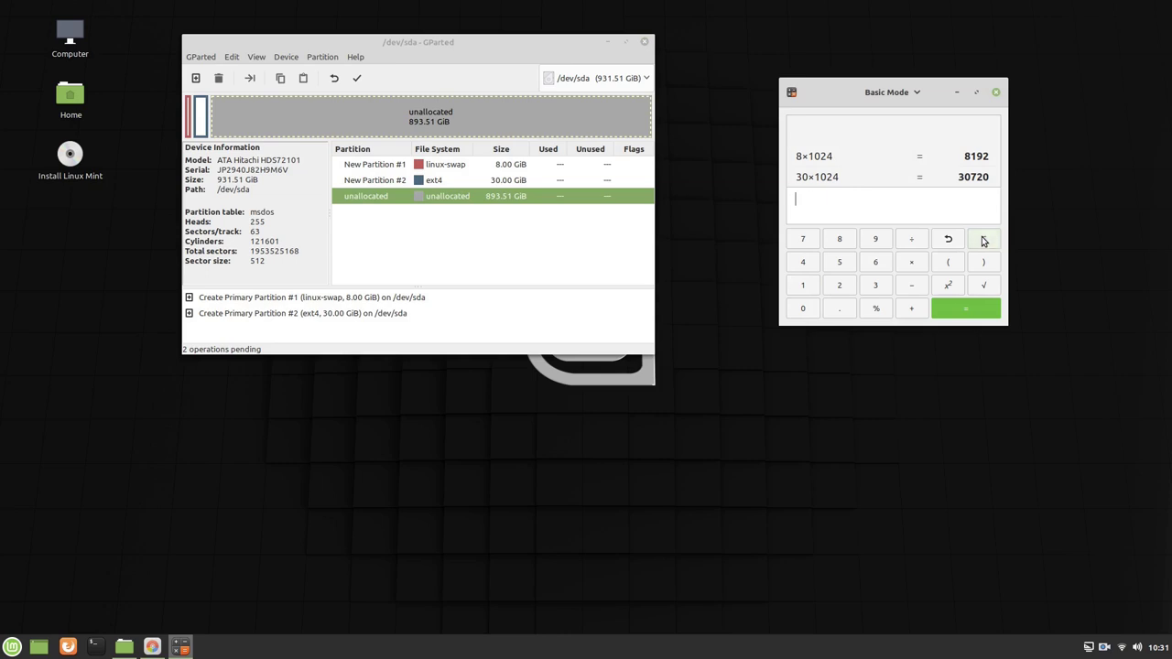
left_click(803, 291)
left_click(804, 313)
left_click(805, 313)
left_click(912, 263)
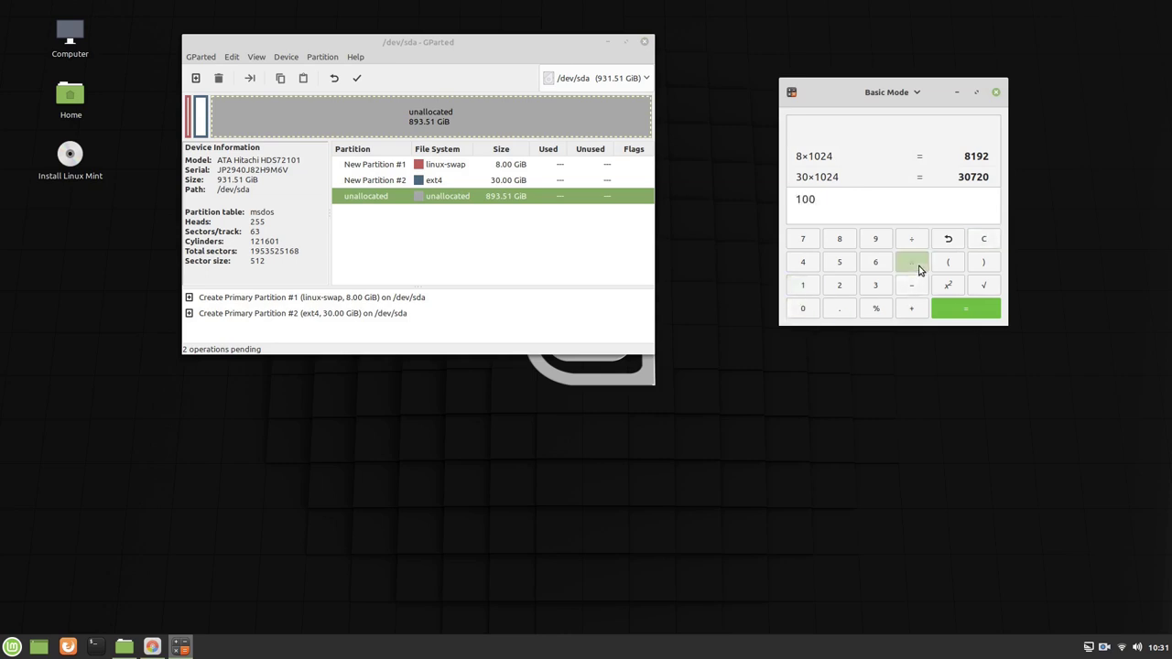
left_click(804, 290)
left_click(806, 312)
left_click(839, 286)
left_click(811, 267)
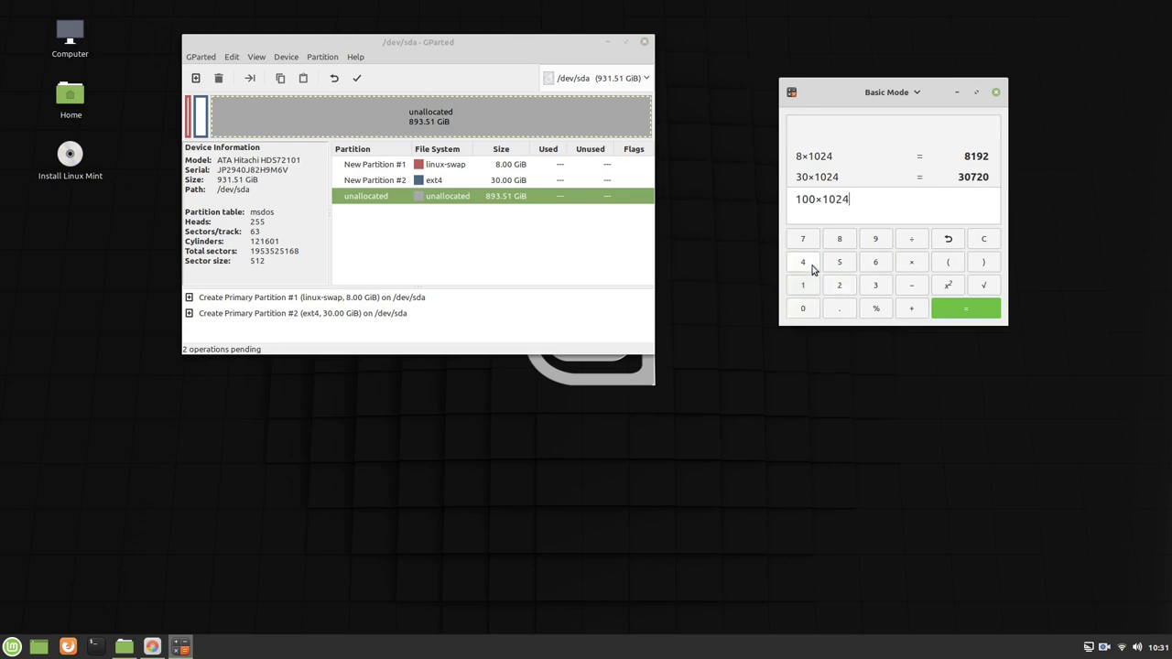
left_click(962, 308)
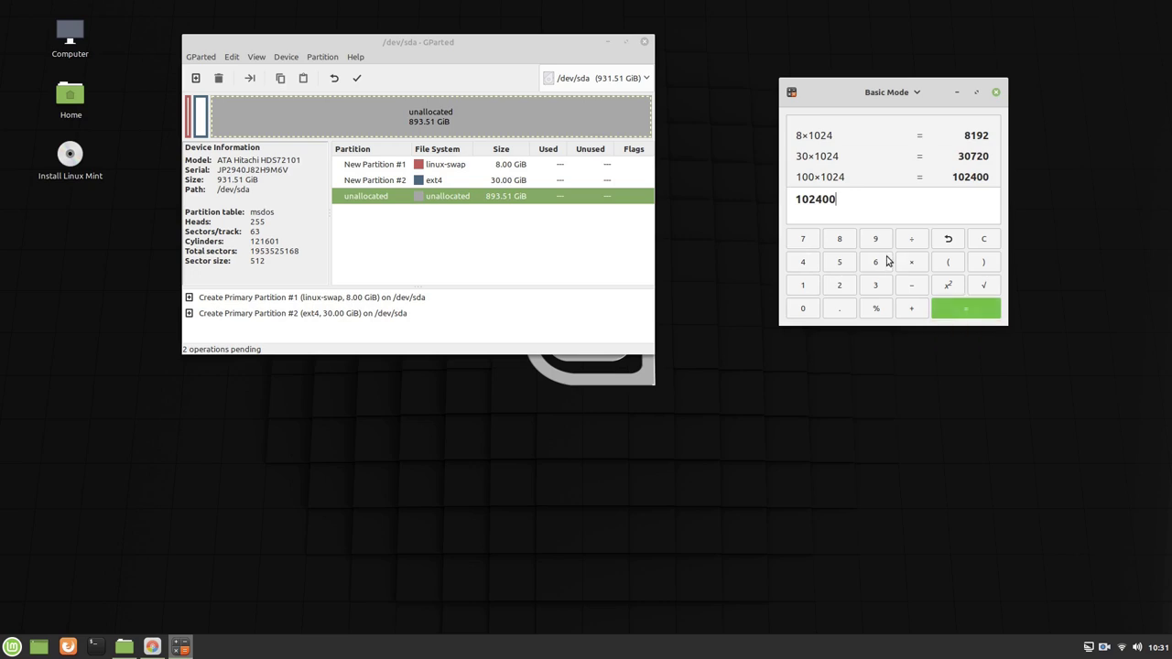
left_click_drag(855, 202, 789, 197)
key("ctrl+c")
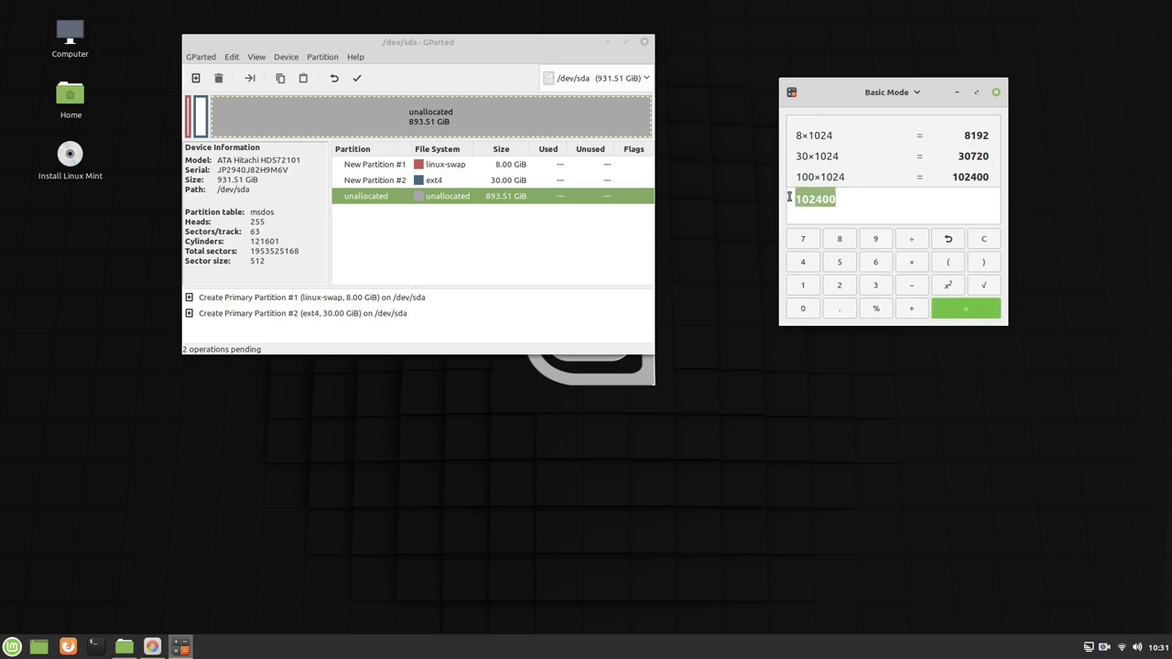
right_click(814, 201)
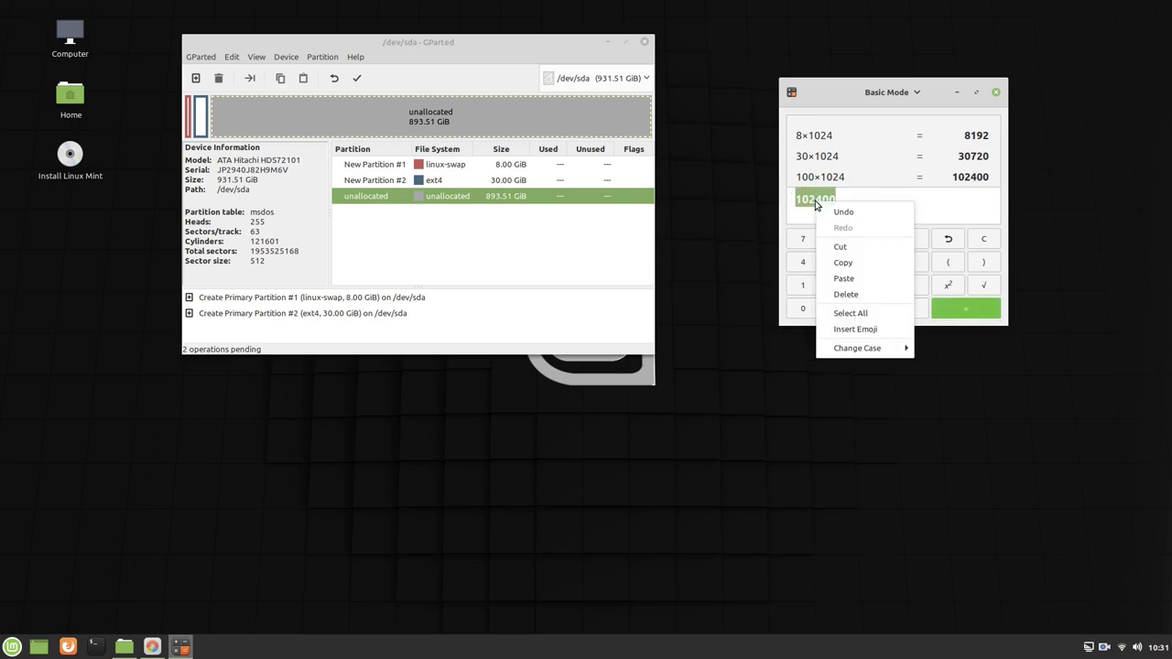
left_click(861, 263)
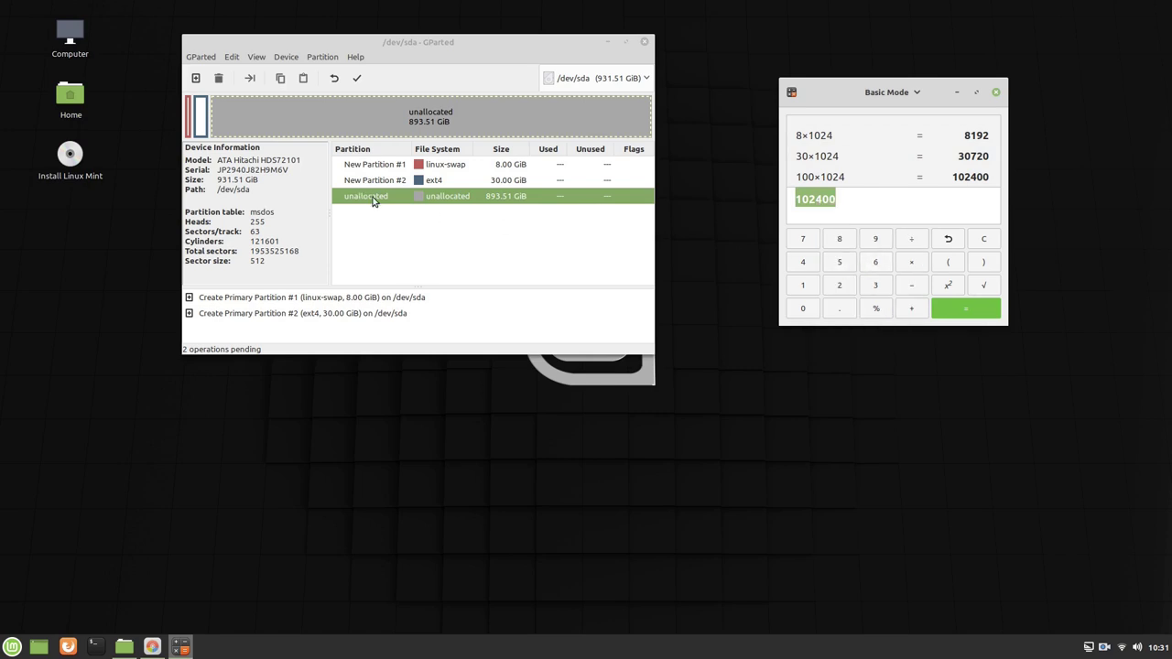
Step: Add a 102400 MiB primary partition with the ext4 file system in the unallocated space of /dev/sda
right_click(372, 201)
left_click(396, 209)
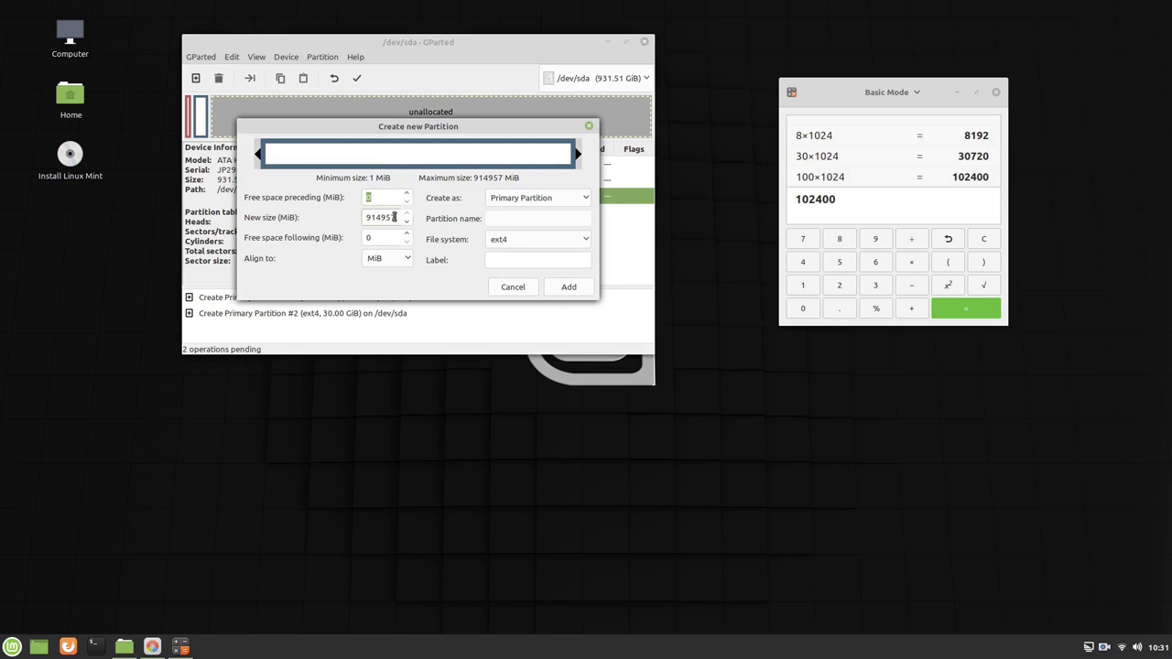
left_click_drag(350, 220, 379, 220)
right_click(379, 219)
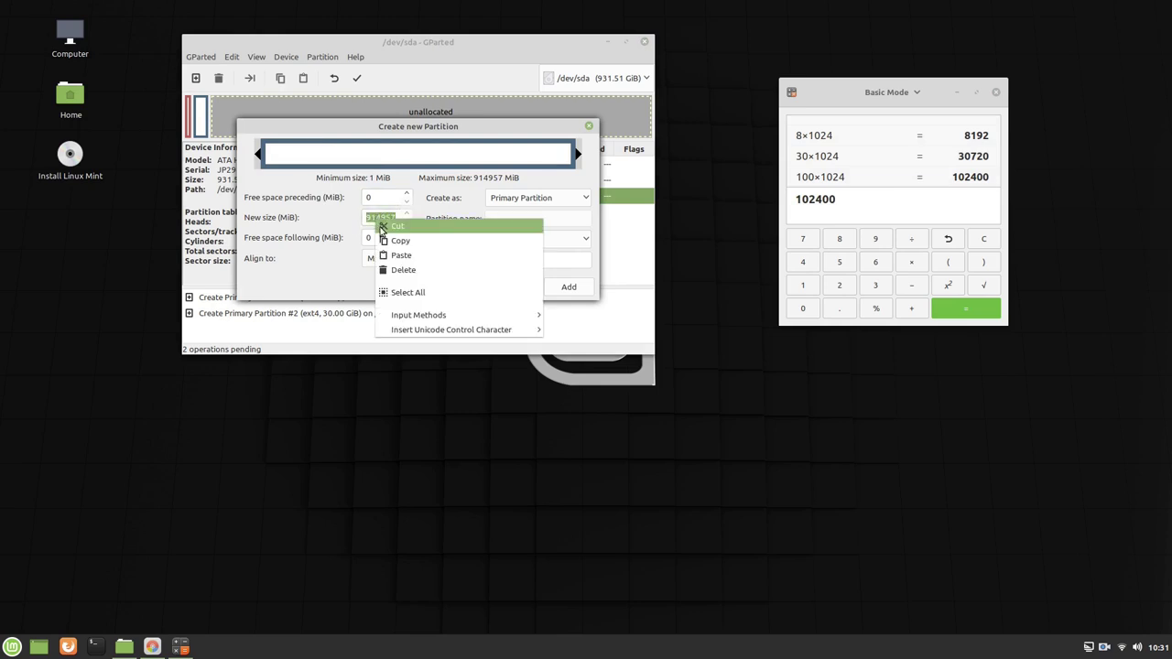
left_click(395, 255)
left_click(391, 239)
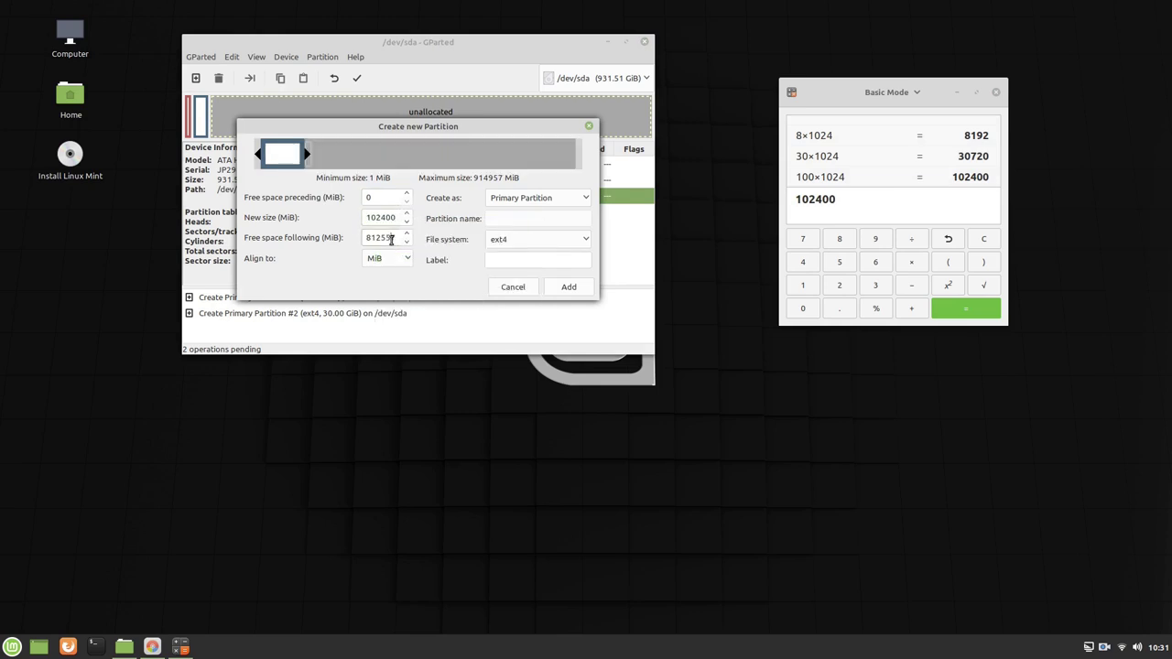
left_click(568, 288)
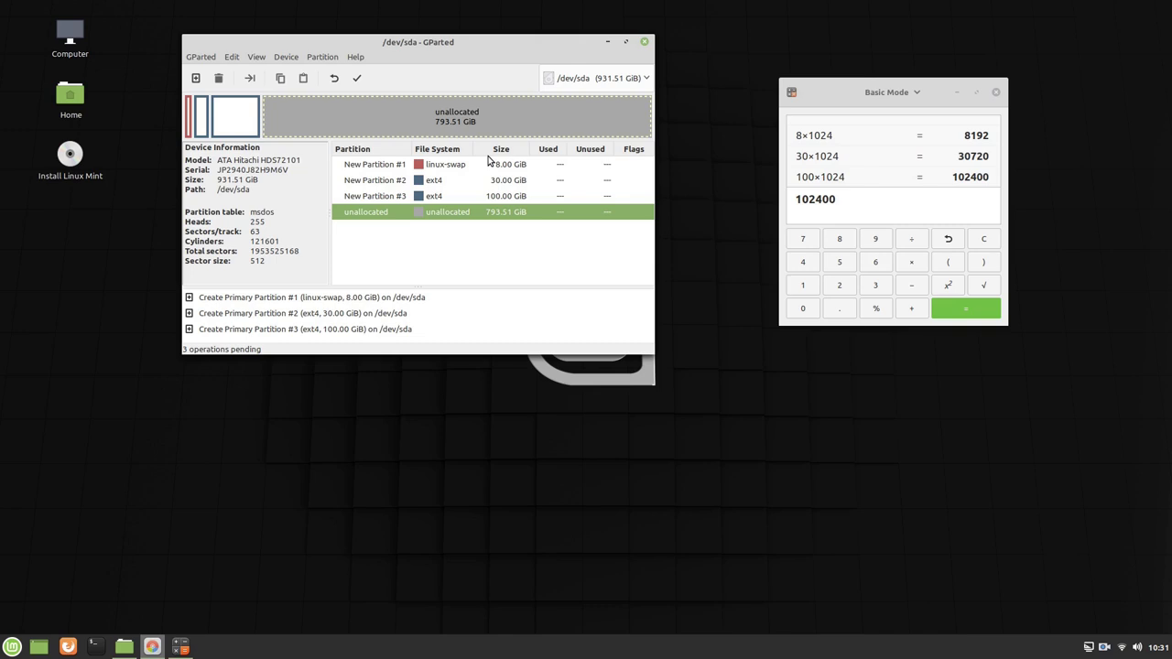
Step: Add an extended partition that takes up all the remaining unallocated space of /dev/sda
right_click(461, 213)
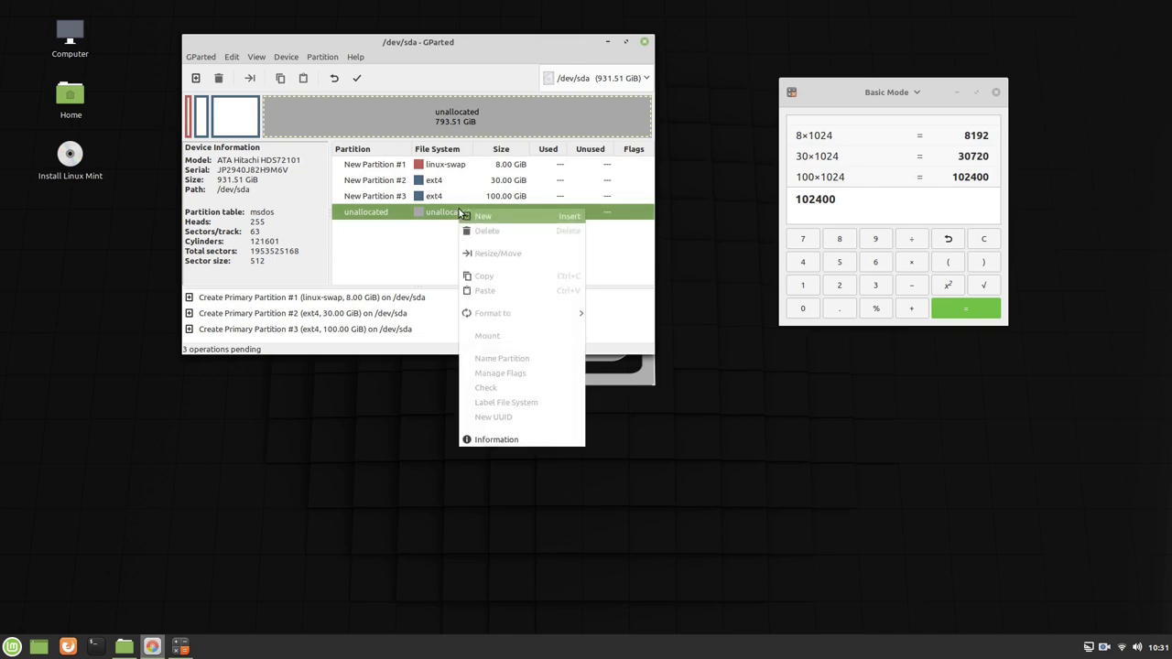
left_click(484, 217)
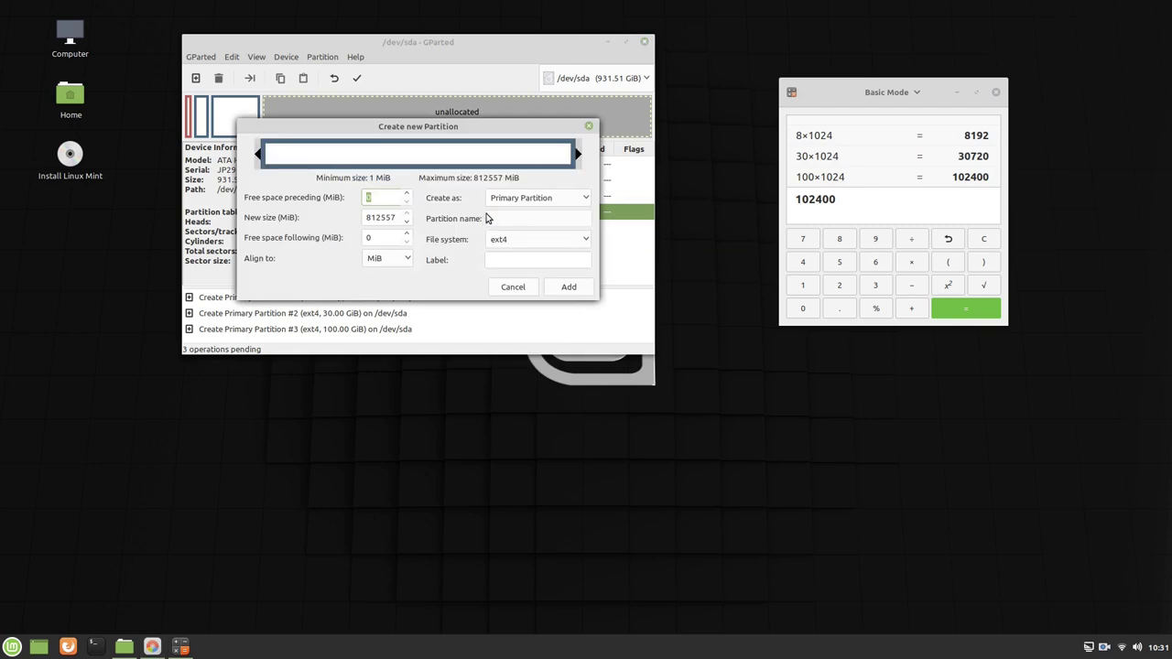
left_click(582, 199)
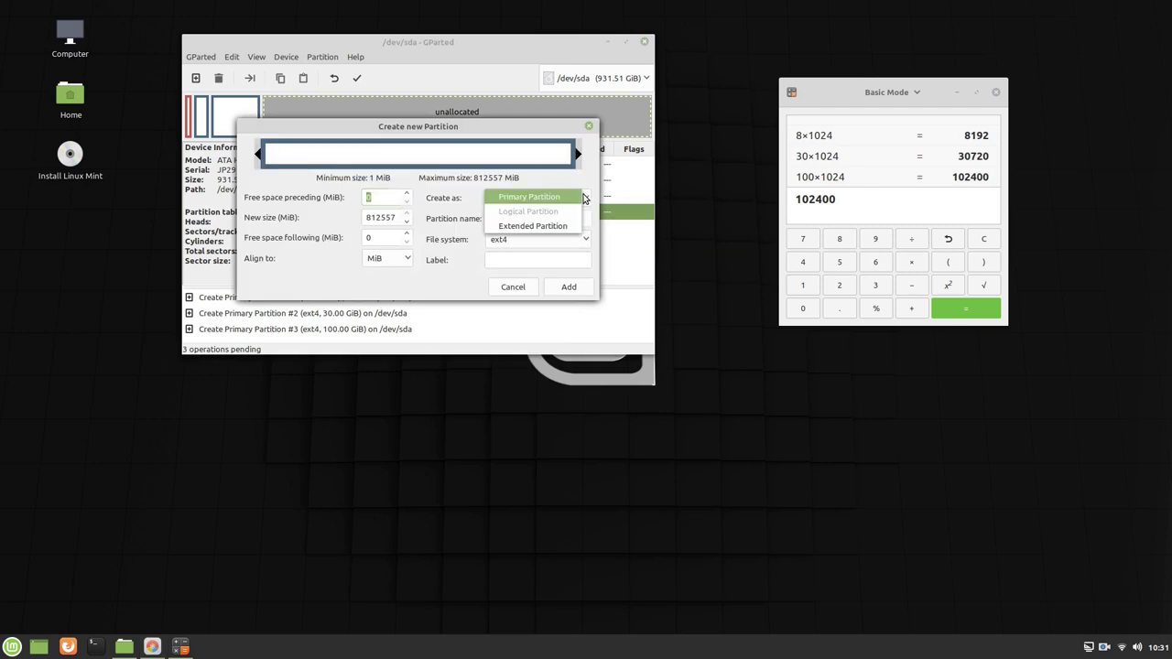
left_click(543, 229)
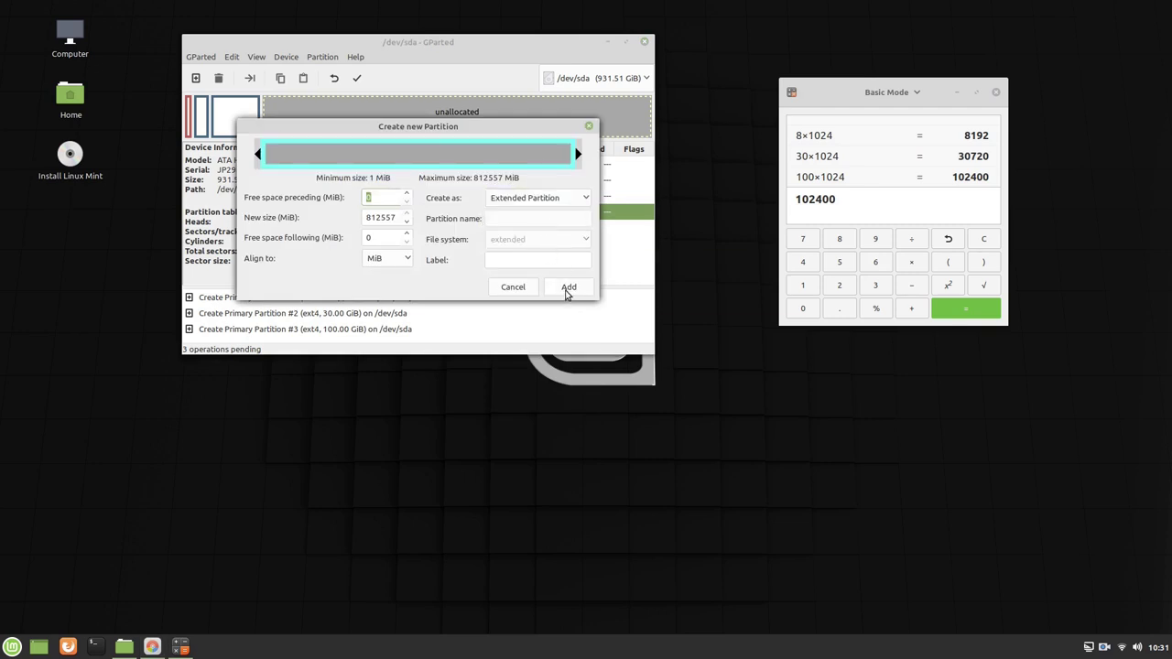
left_click(567, 287)
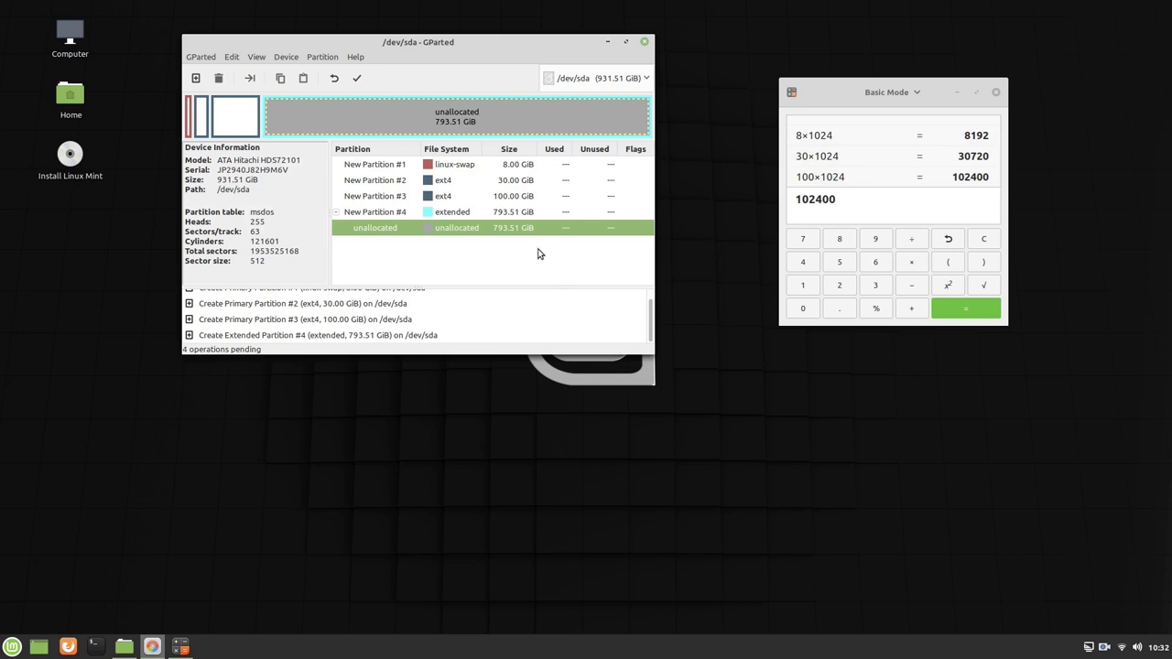
Step: Apply all pending partition operations to /dev/sda and close the Calculator and the operations progress dialog
left_click(529, 182)
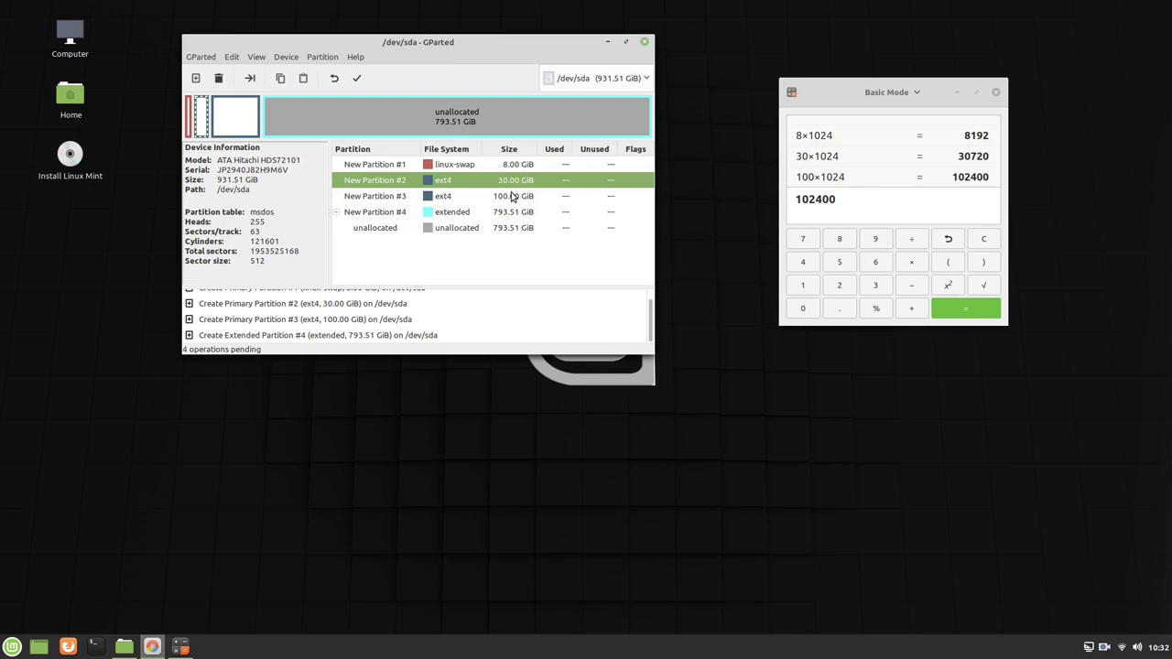
left_click(513, 197)
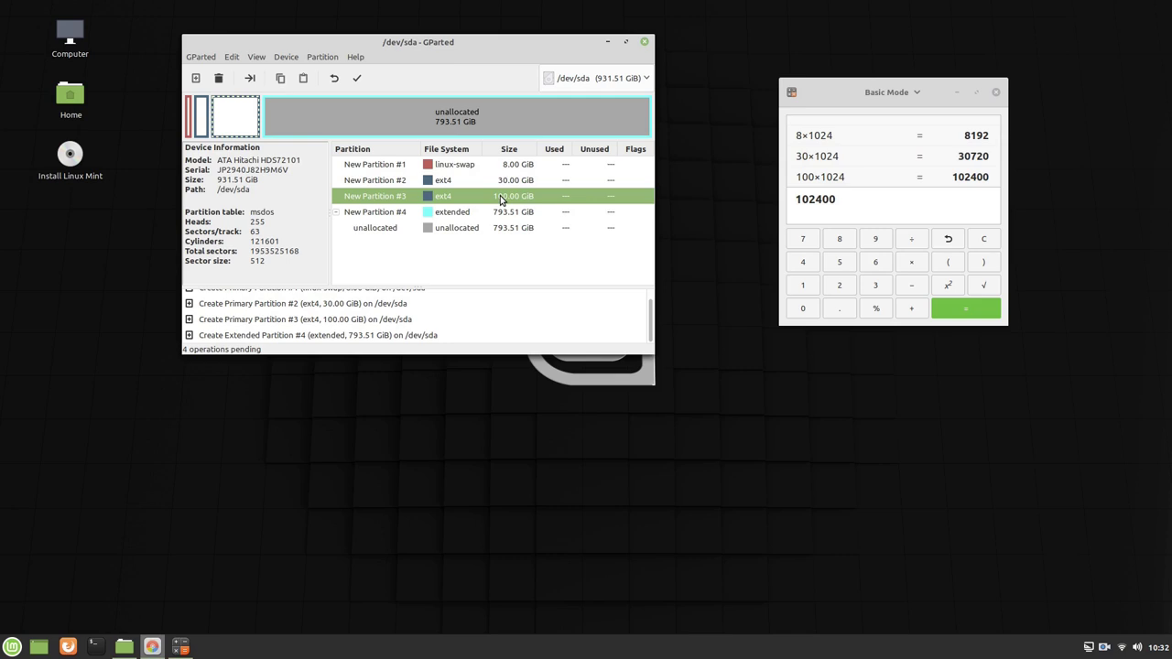
left_click(358, 79)
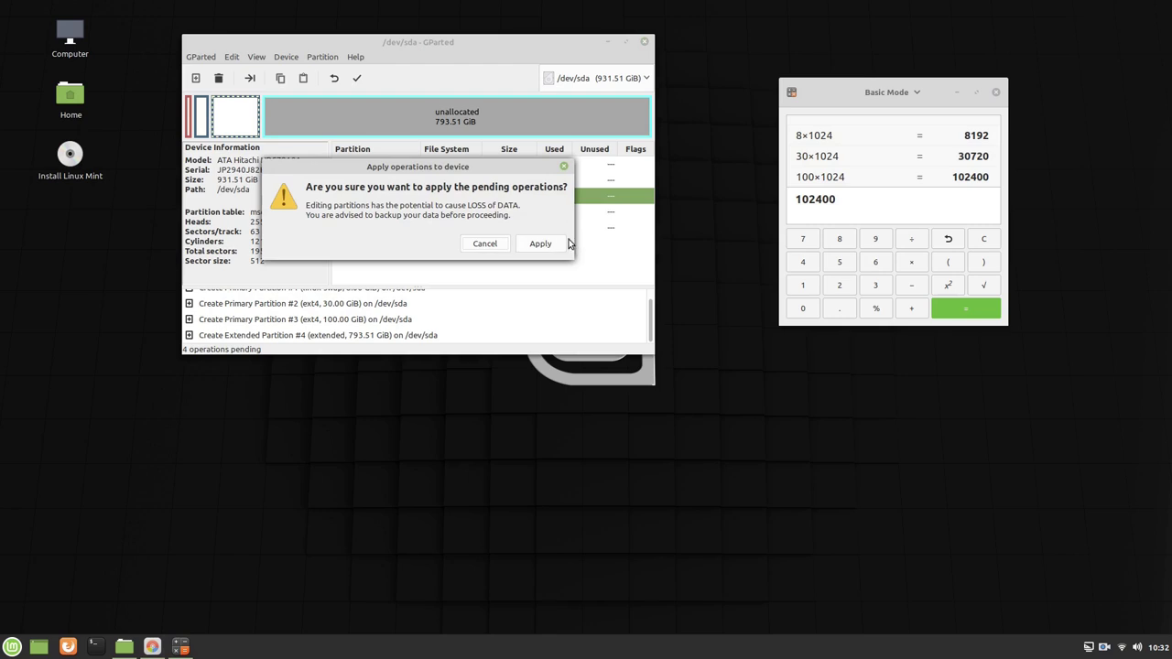
left_click(541, 244)
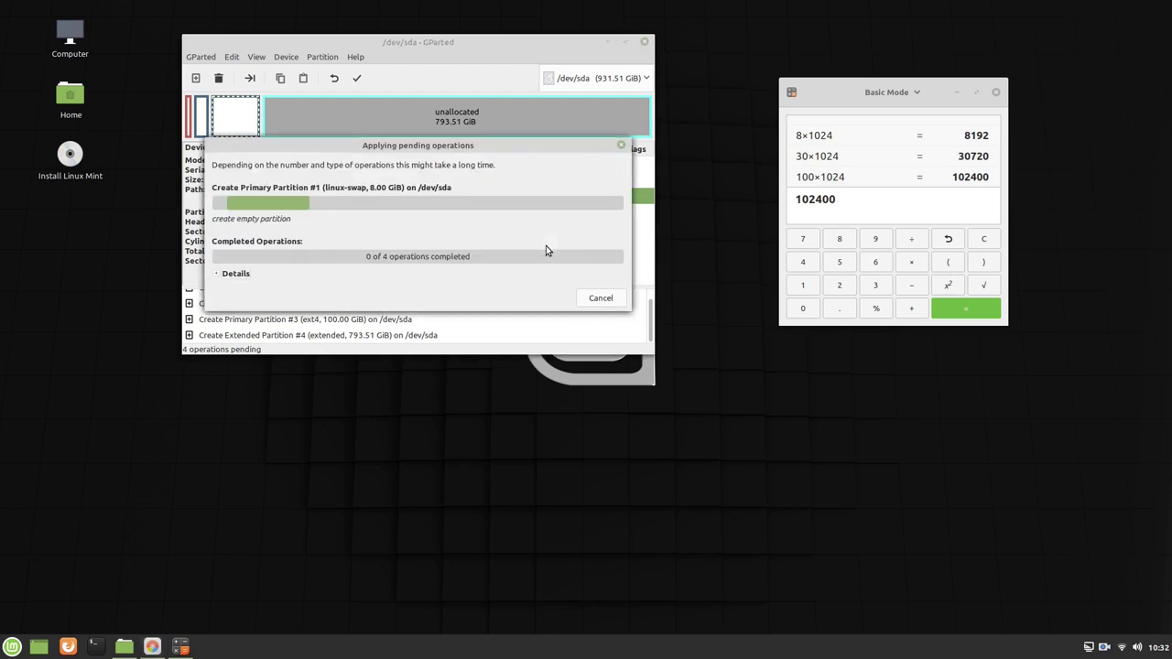
left_click(998, 92)
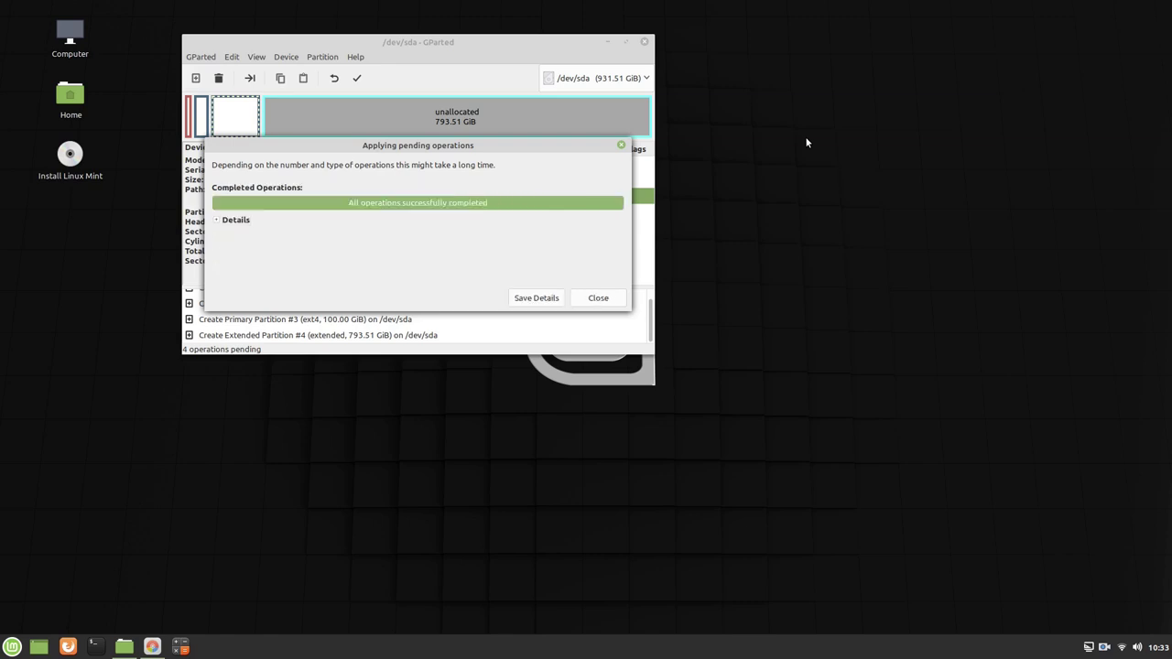
left_click(600, 299)
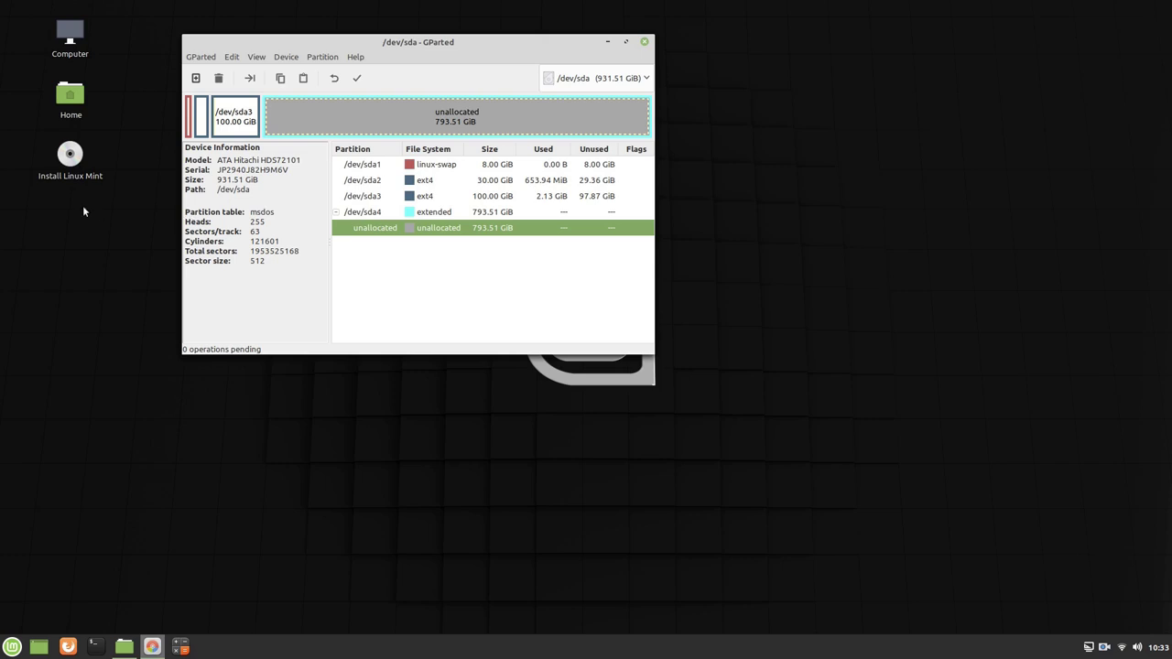
Step: Launch the Linux Mint installer and continue with Русский as the installation language
double_click(73, 158)
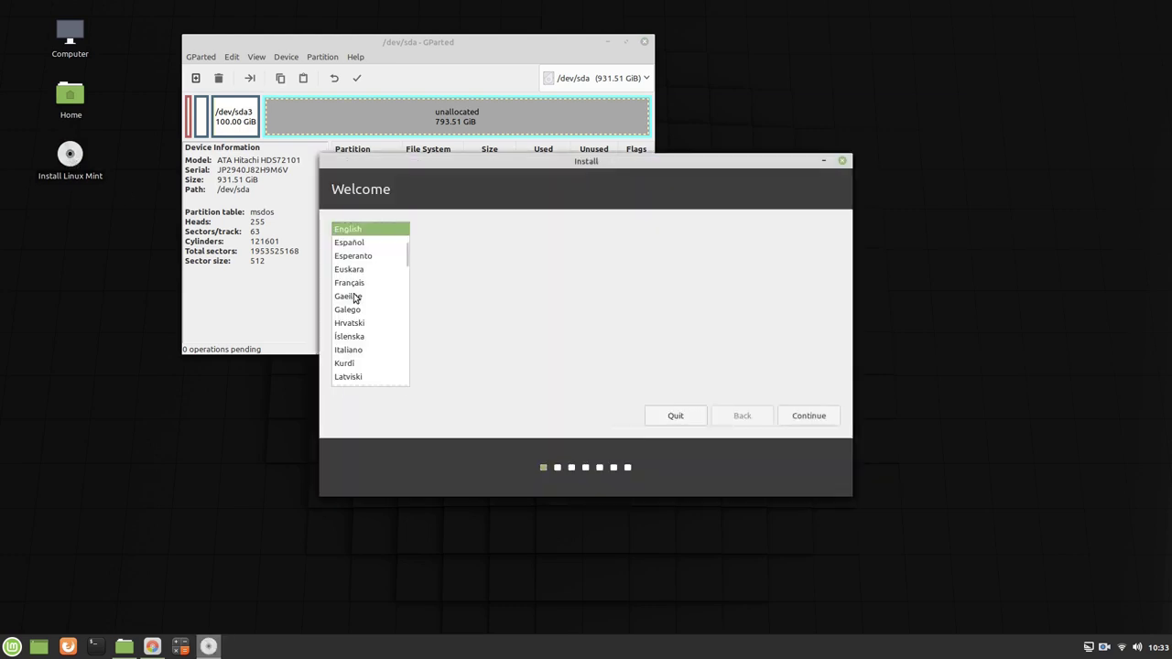
scroll(355, 297, "down", 3)
scroll(355, 298, "down", 3)
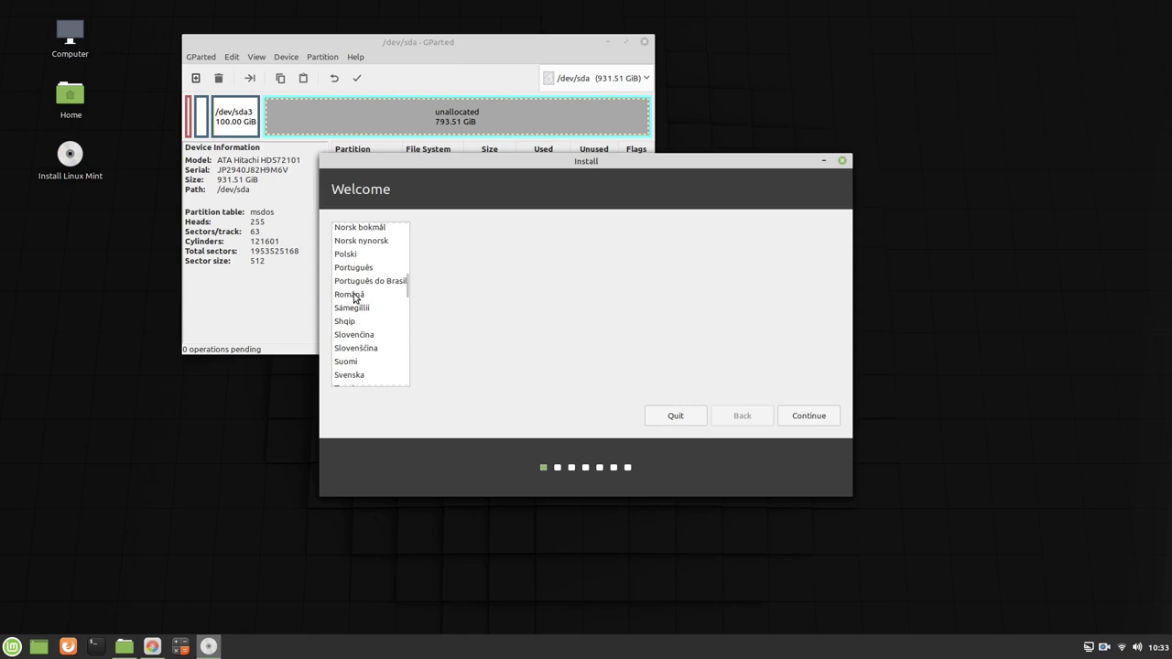
scroll(354, 297, "down", 3)
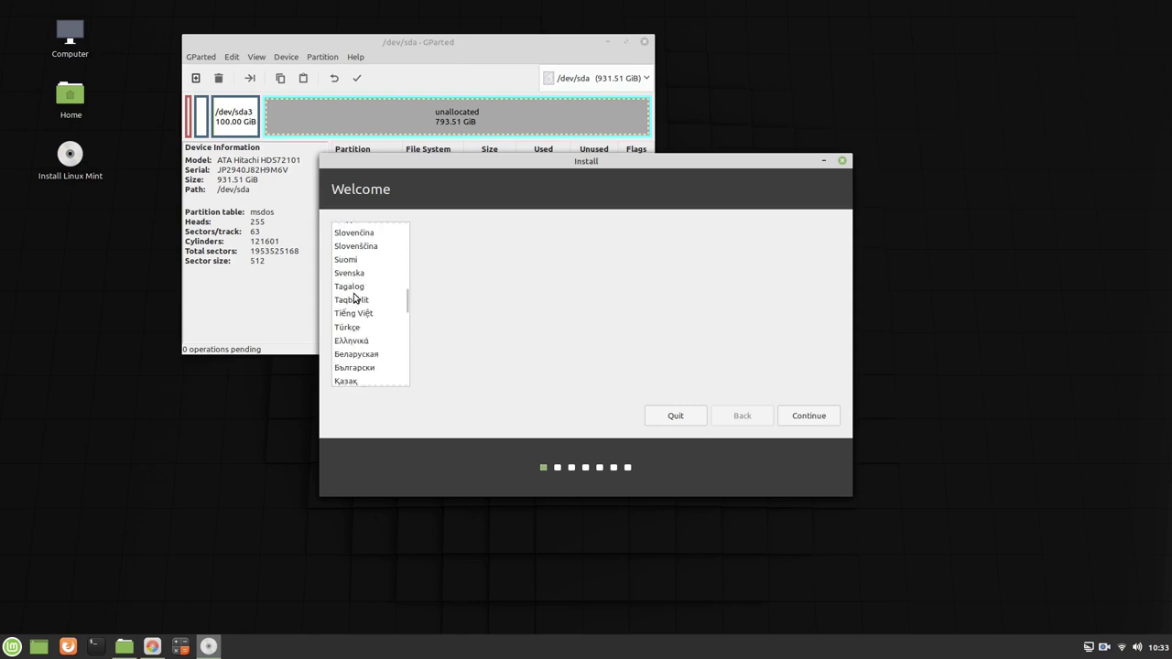
scroll(354, 297, "down", 3)
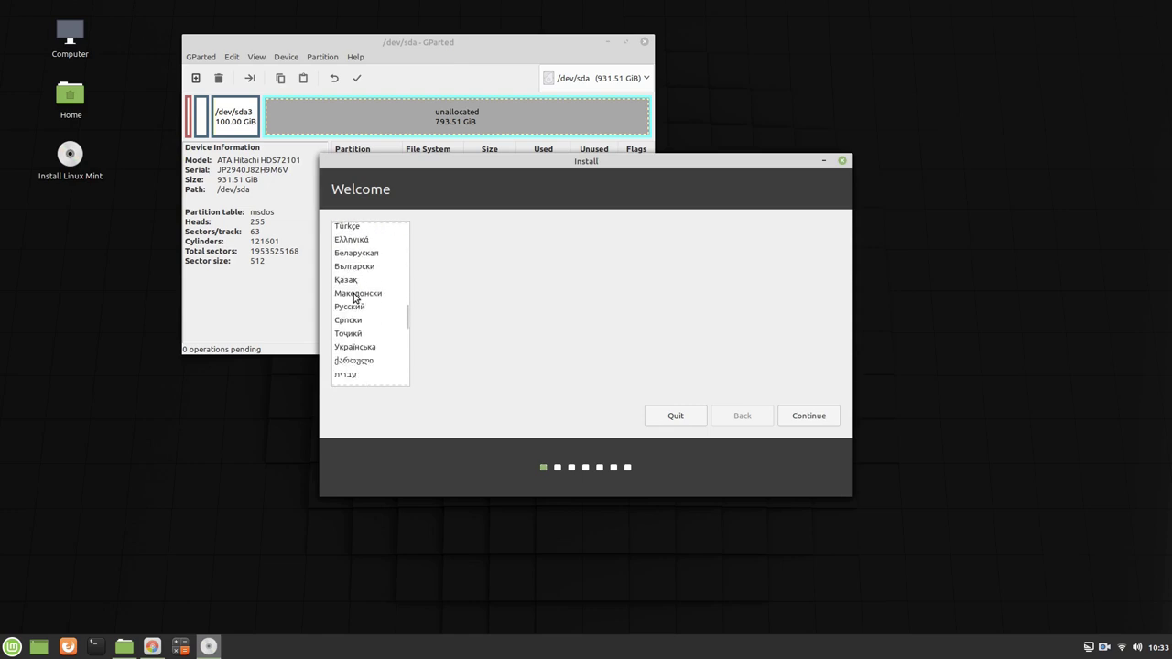
left_click(357, 307)
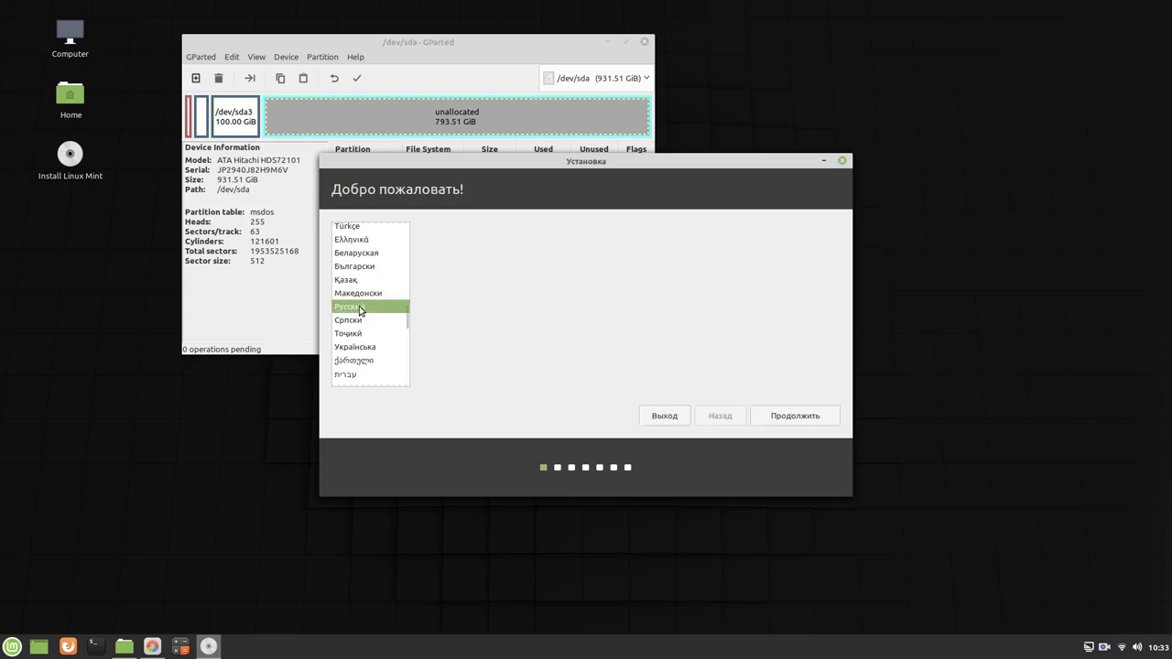
left_click(813, 417)
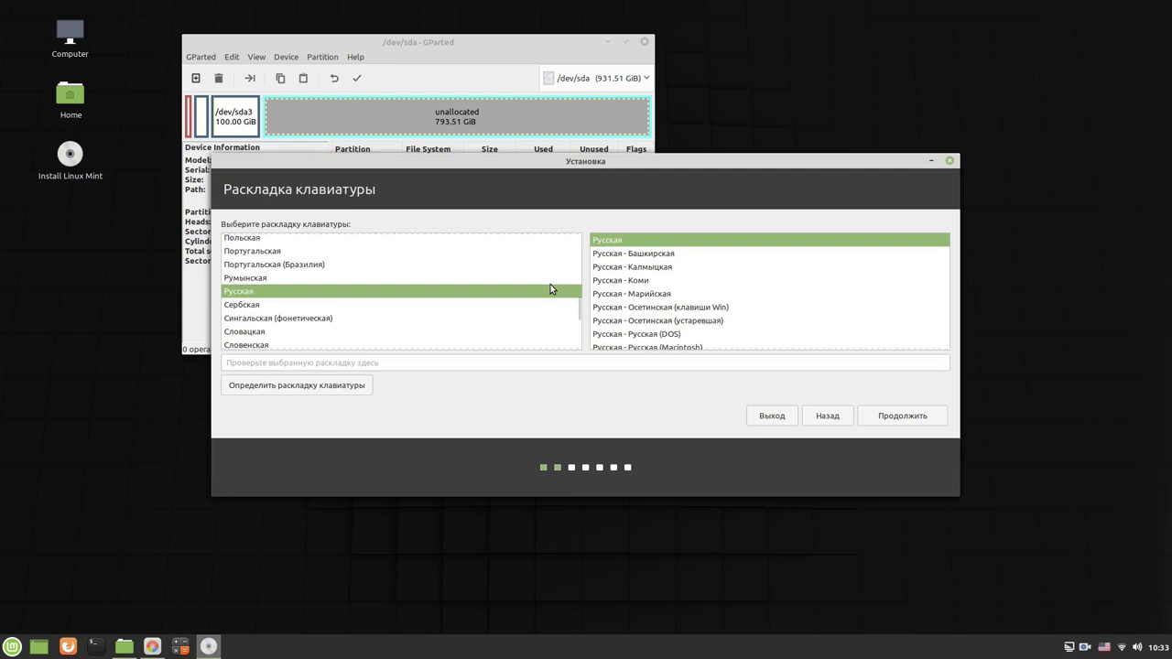
Step: Choose Английская (Великобритания) as the keyboard layout and continue to the installation preparation page
scroll(579, 313, "up", 1)
left_click_drag(579, 313, 581, 240)
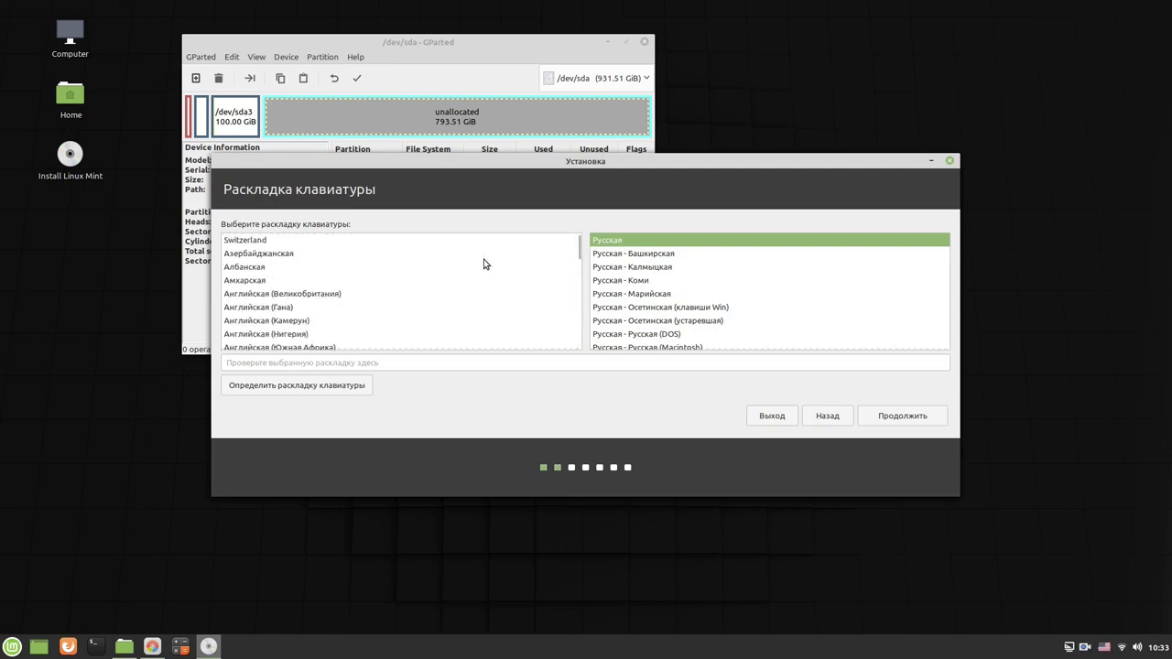
left_click(307, 293)
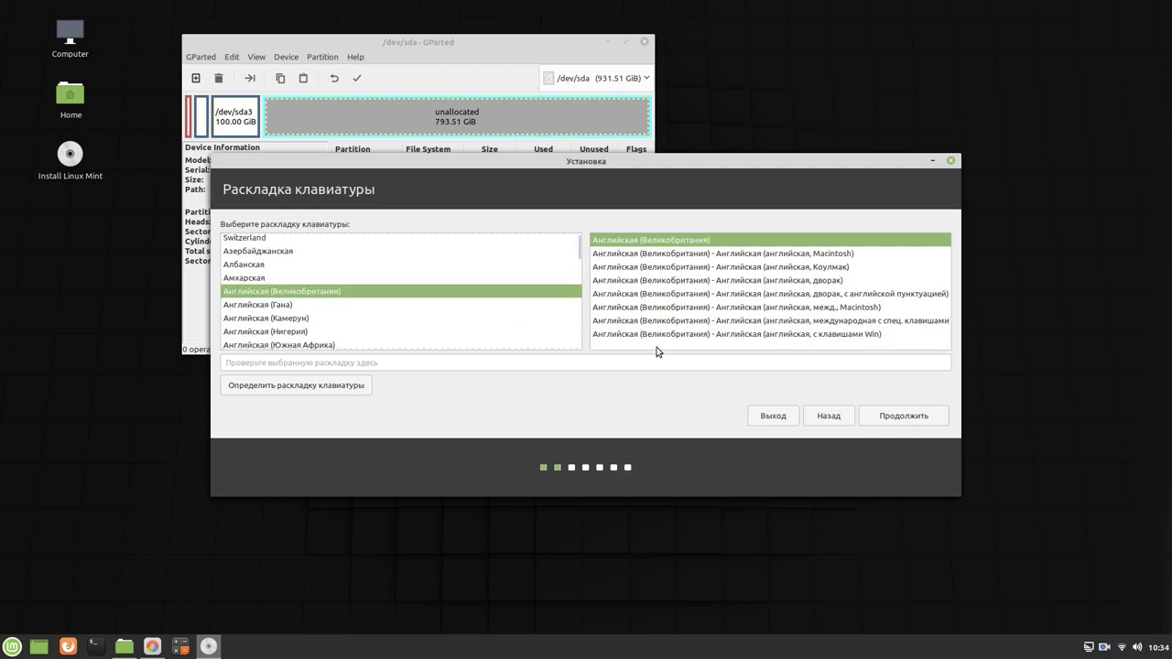
left_click(923, 419)
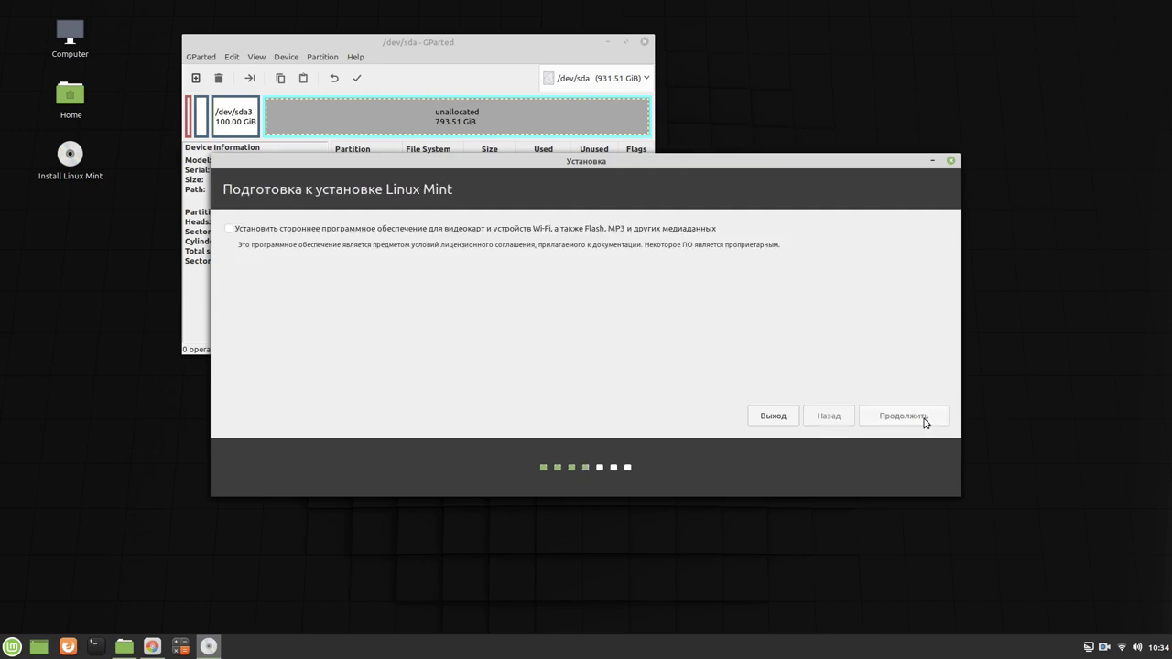
Step: Enable installation of third-party software, then choose Другой вариант as the installation type and continue to manual partitioning
left_click(234, 231)
left_click(926, 418)
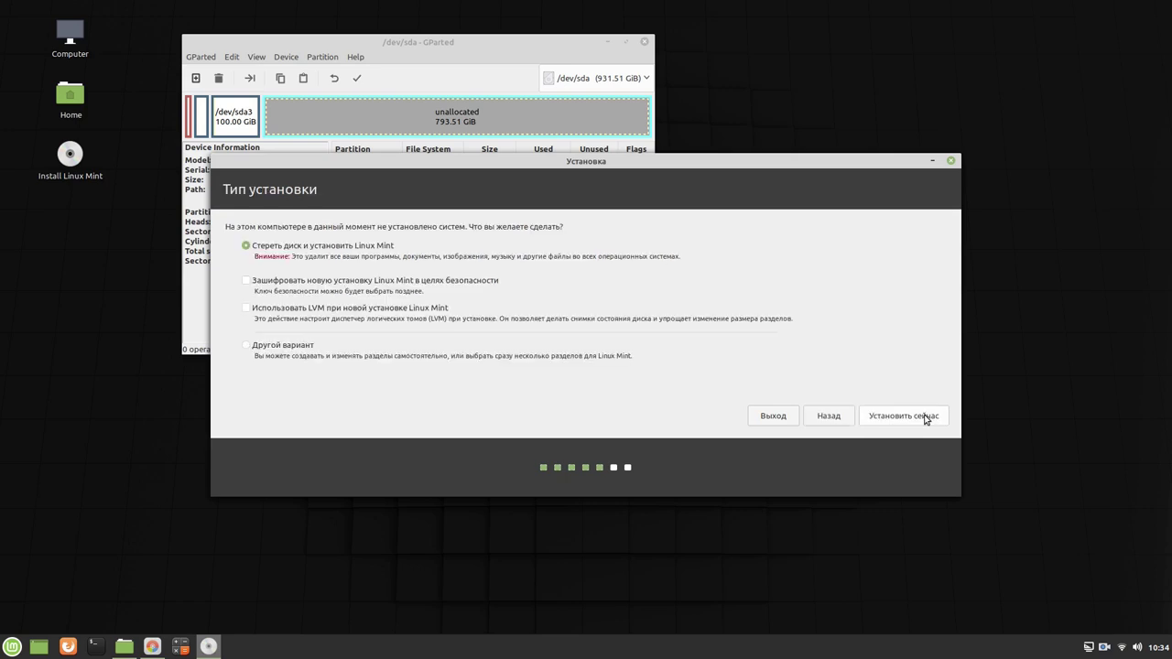
left_click(244, 349)
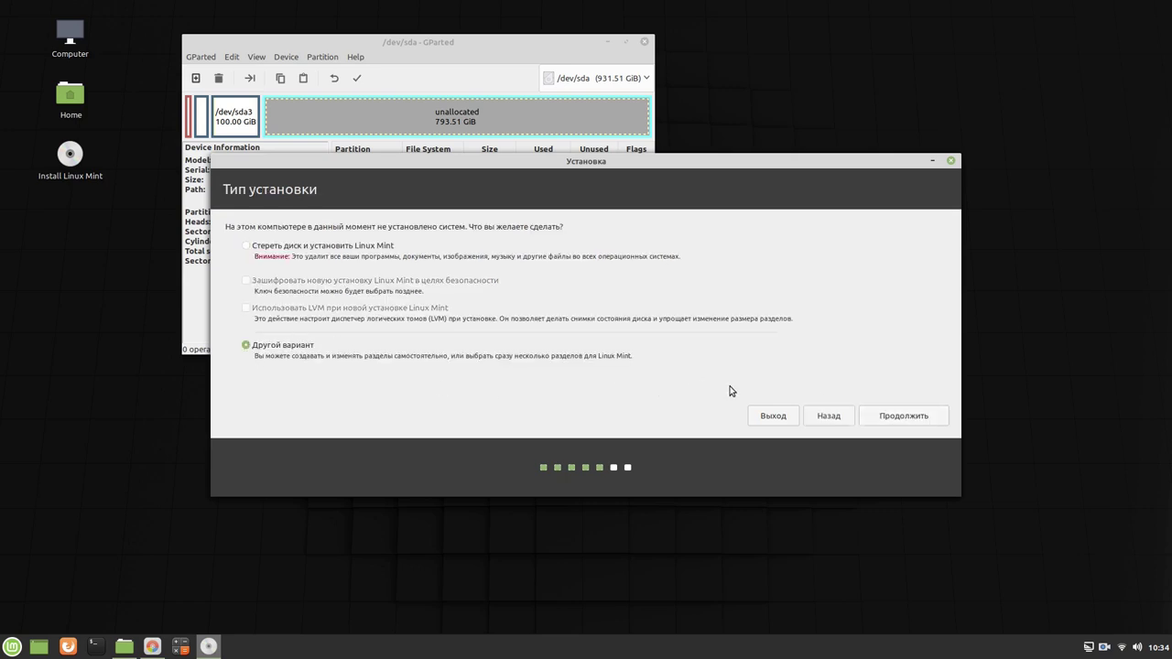
left_click(903, 417)
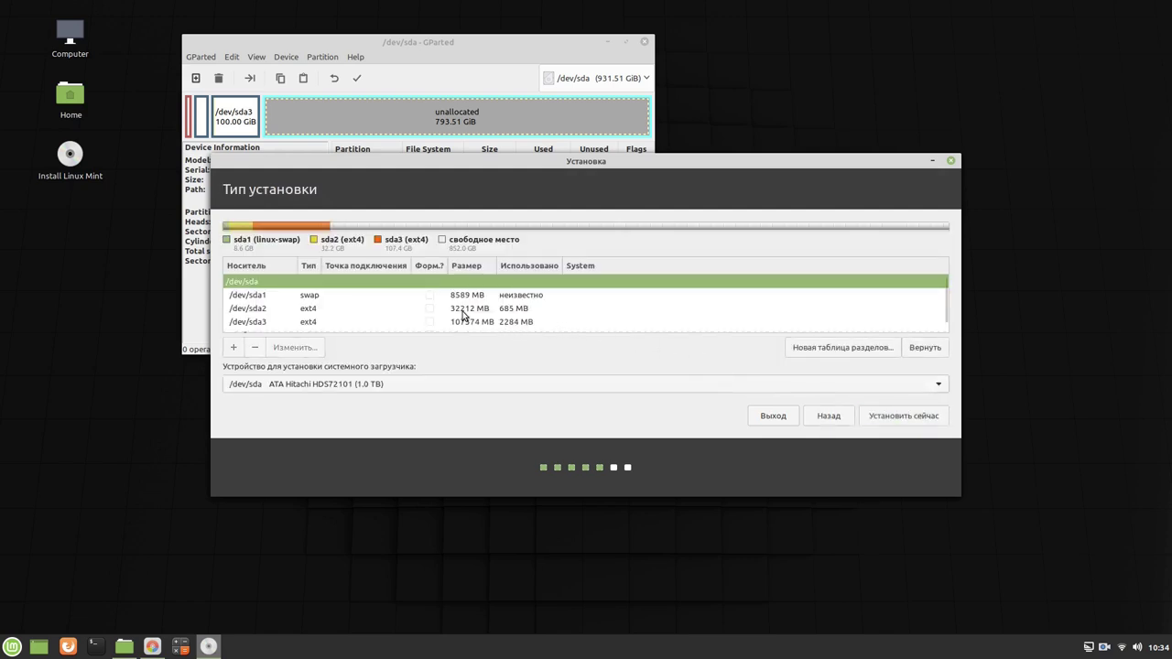
Step: Open the settings of /dev/sda1 and accept its use as a swap area (раздел подкачки)
left_click(470, 296)
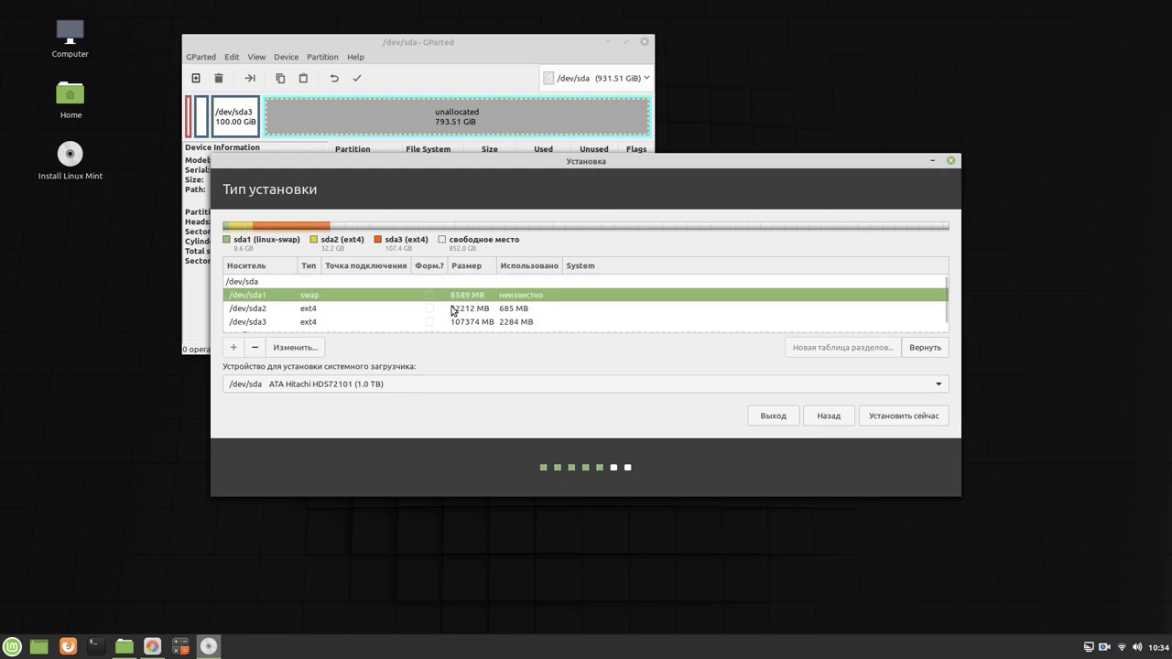
left_click(308, 349)
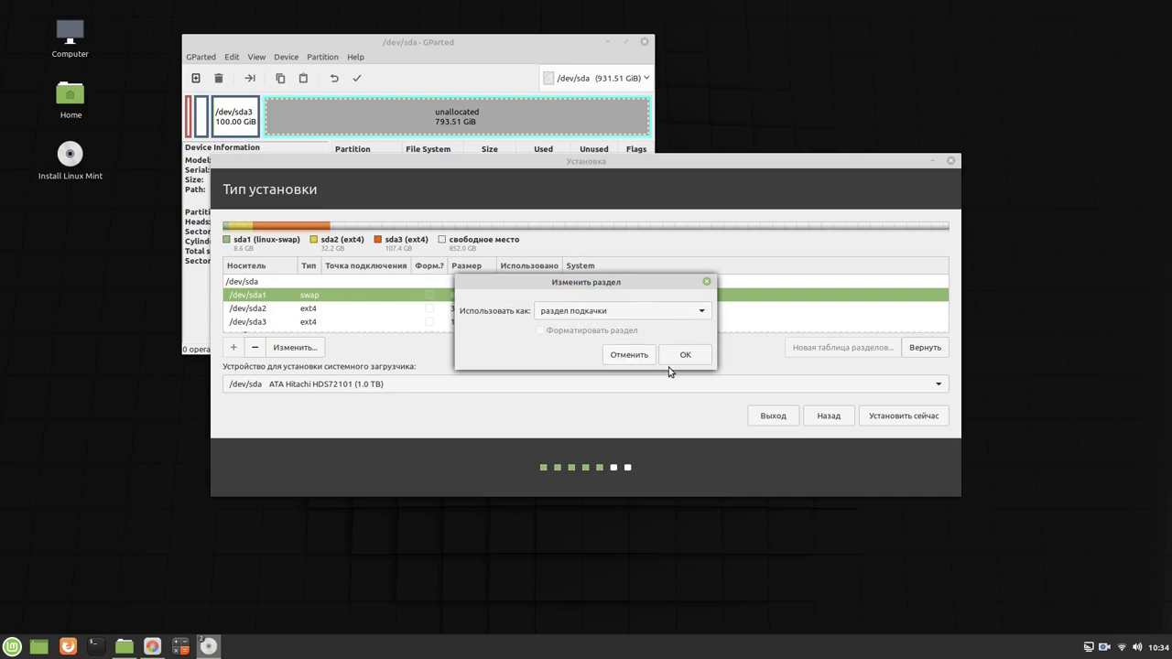
left_click(691, 355)
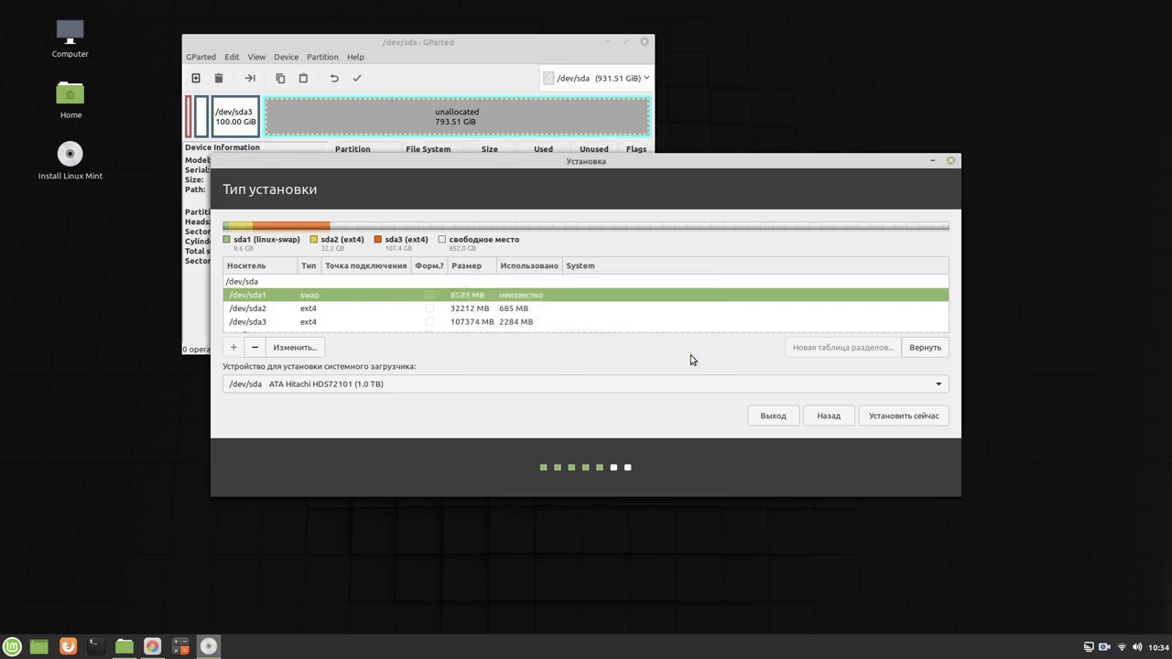
Step: Set /dev/sda2 to be used as Журналируемая файловая система Ext4, formatted, with the mount point /
left_click(512, 313)
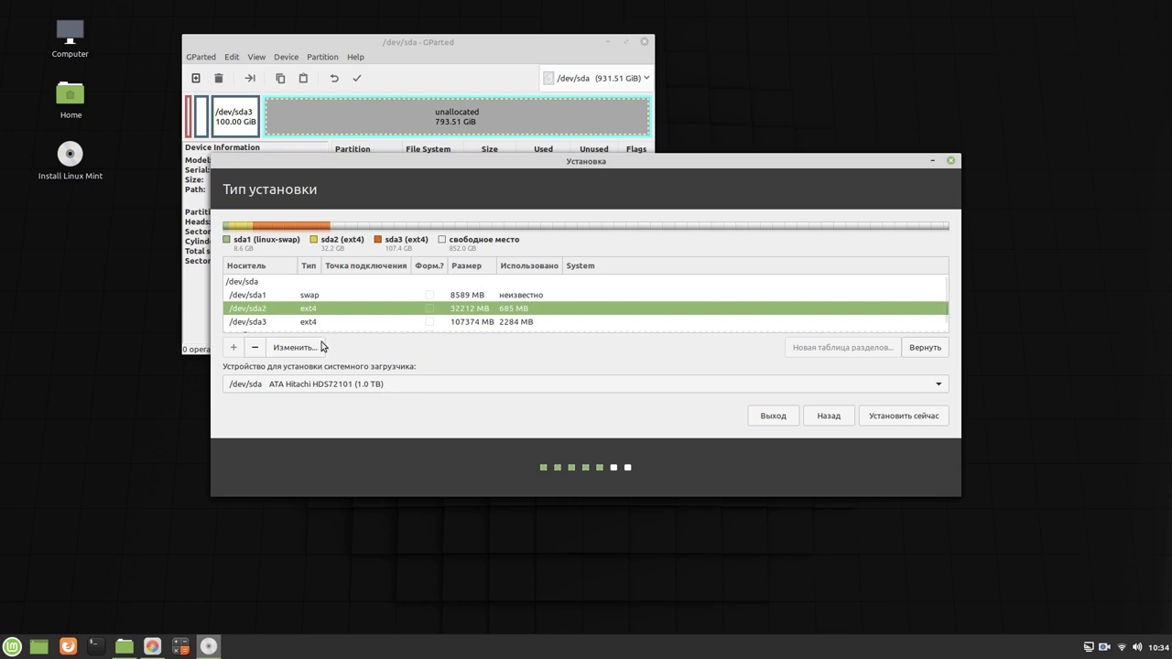
left_click(295, 349)
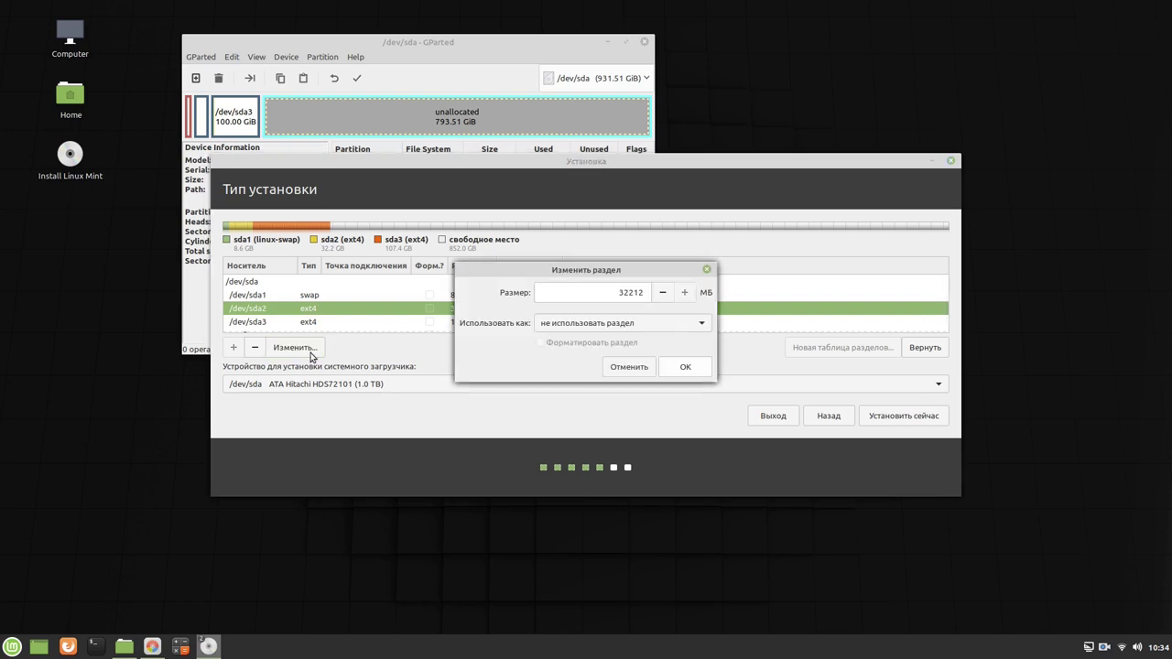
left_click(702, 327)
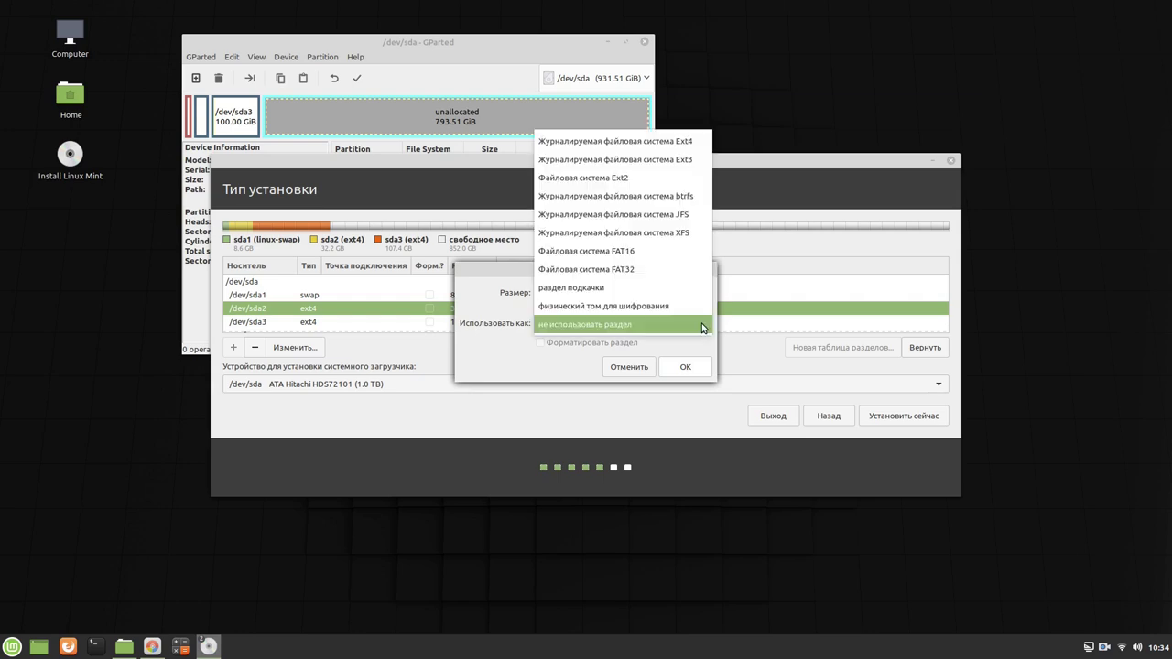
left_click(687, 147)
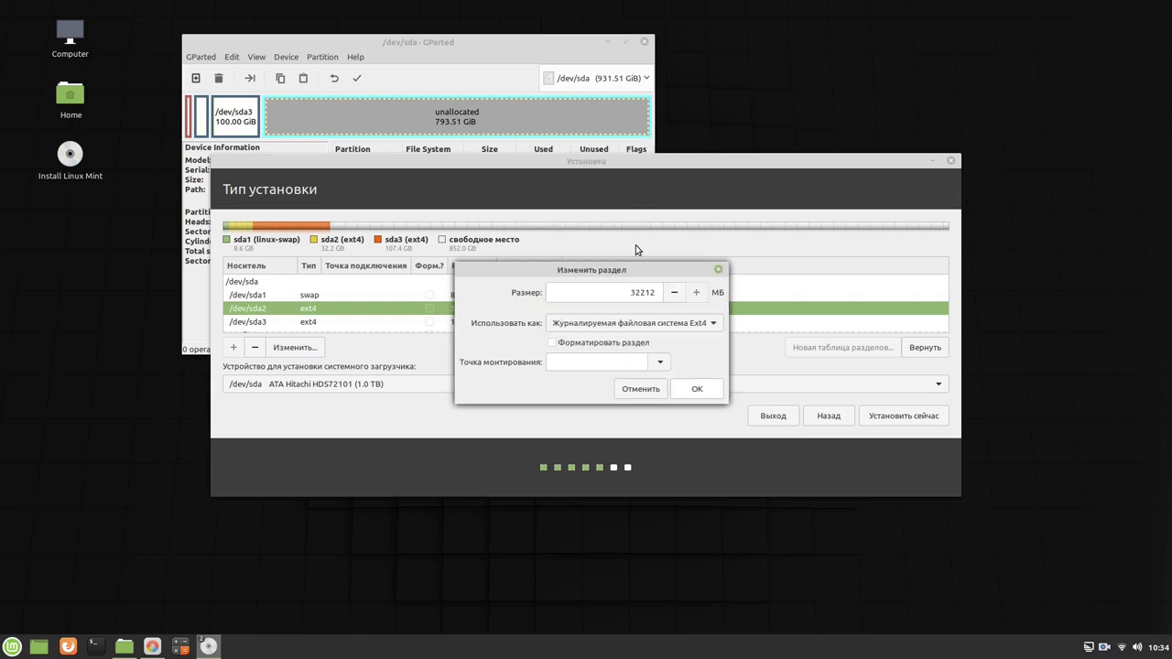
left_click(552, 343)
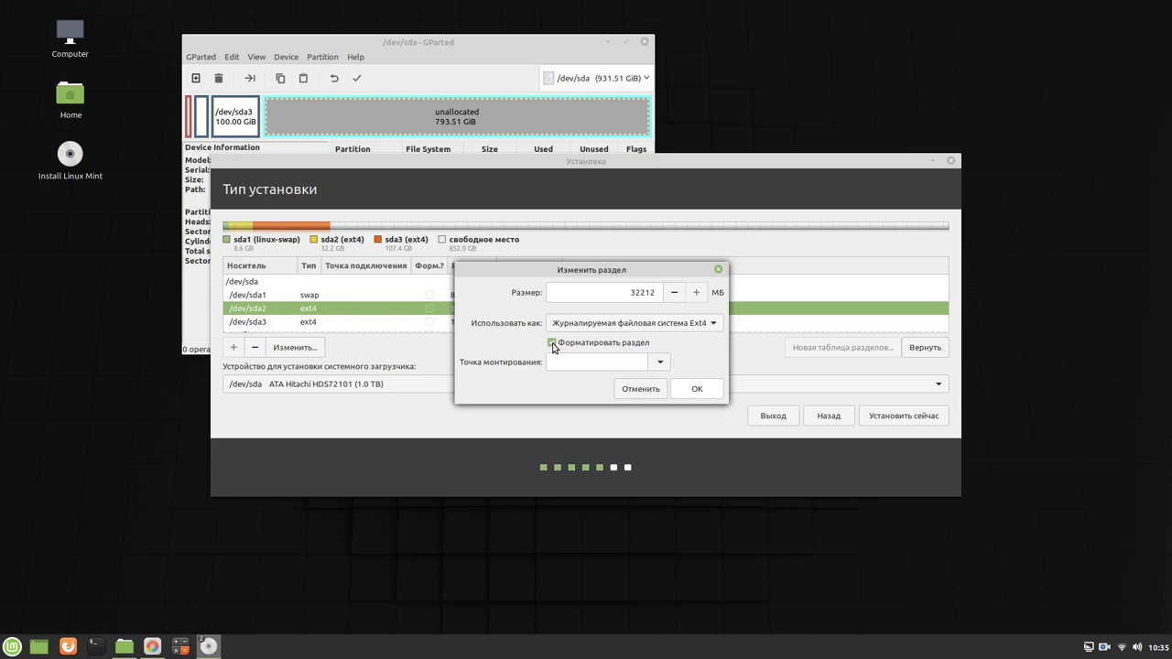
left_click(660, 363)
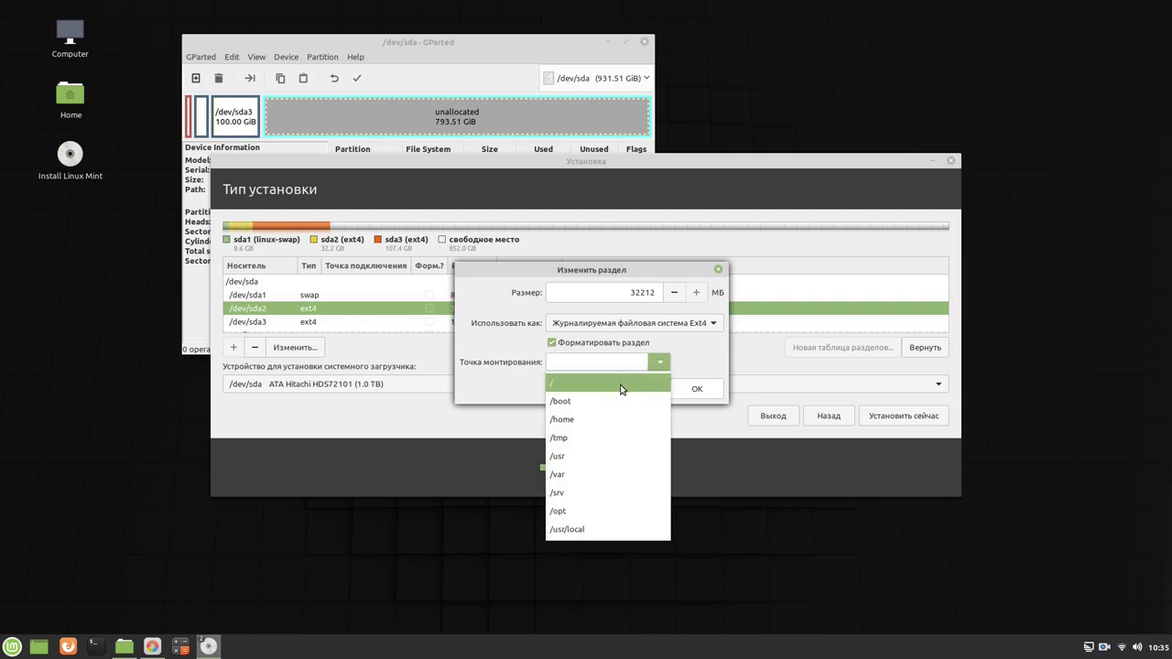
left_click(621, 384)
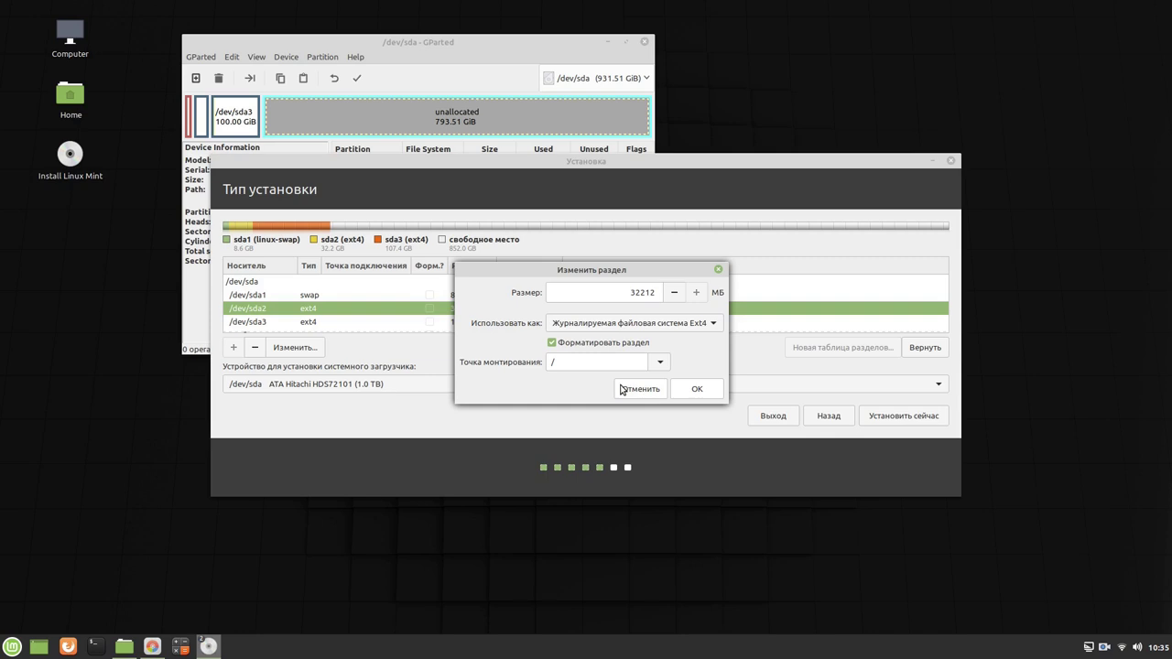
left_click(703, 390)
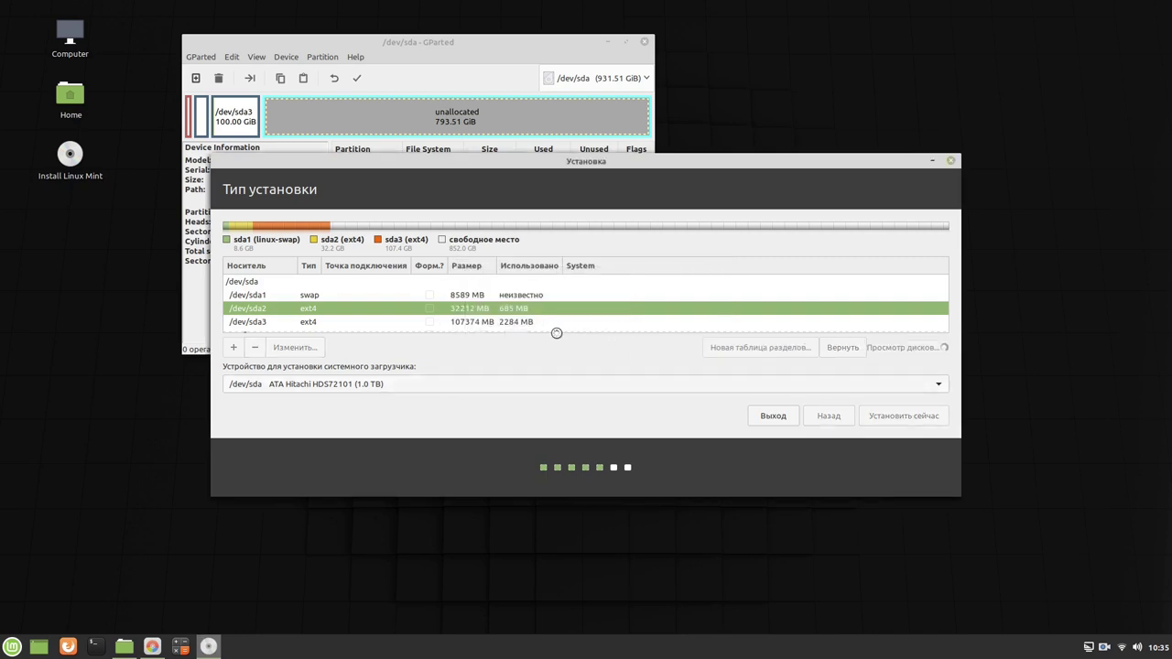
Step: Set /dev/sda3 to be used as Журналируемая файловая система Ext4, formatted, with the mount point /home
left_click(531, 323)
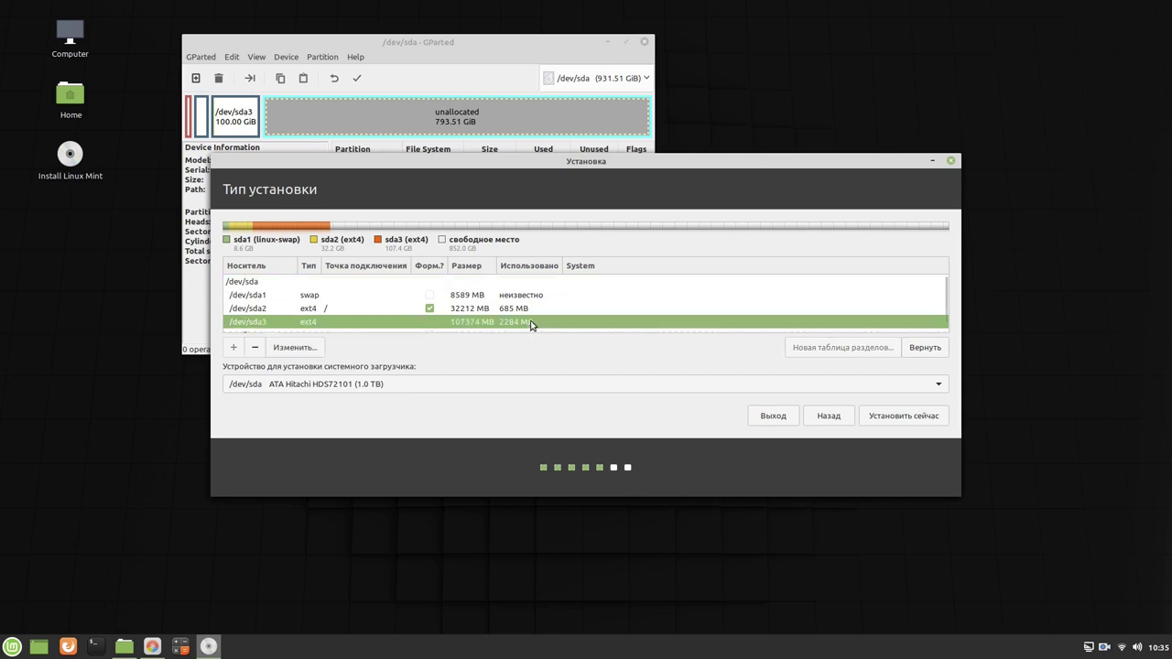
left_click(300, 347)
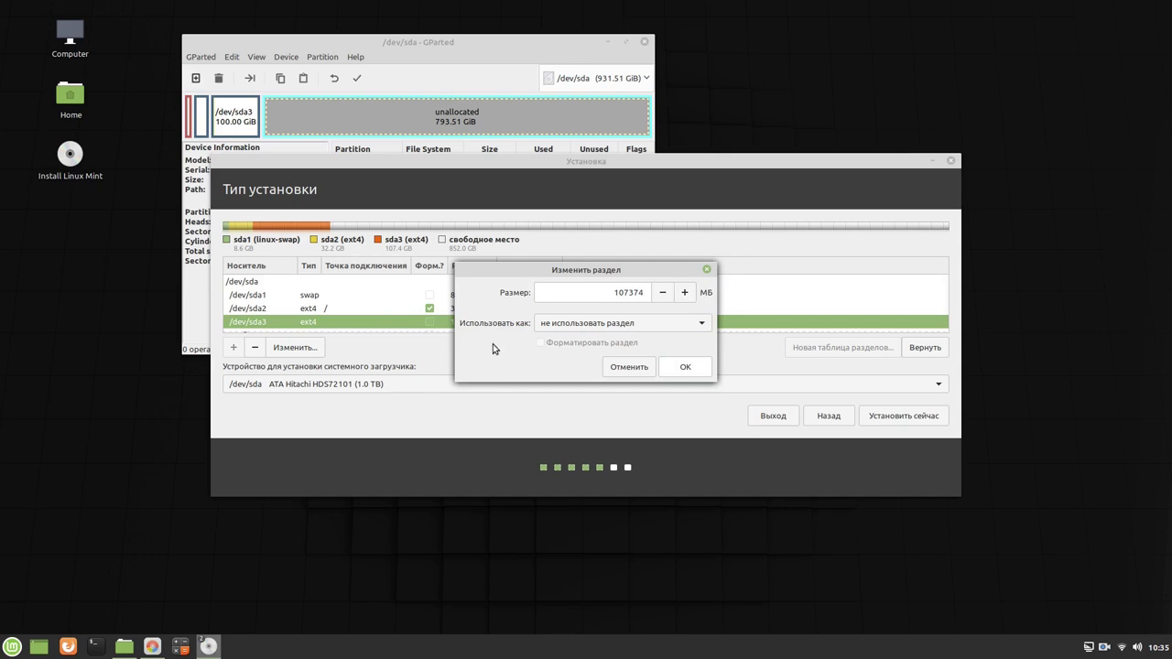
left_click(701, 326)
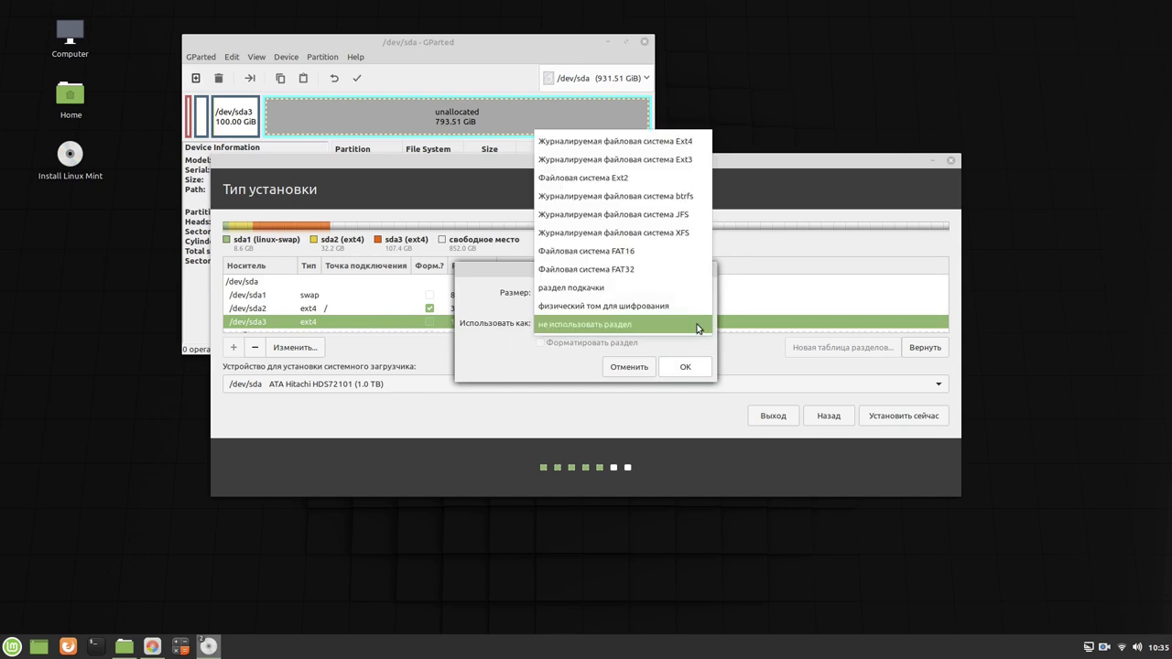
left_click(685, 140)
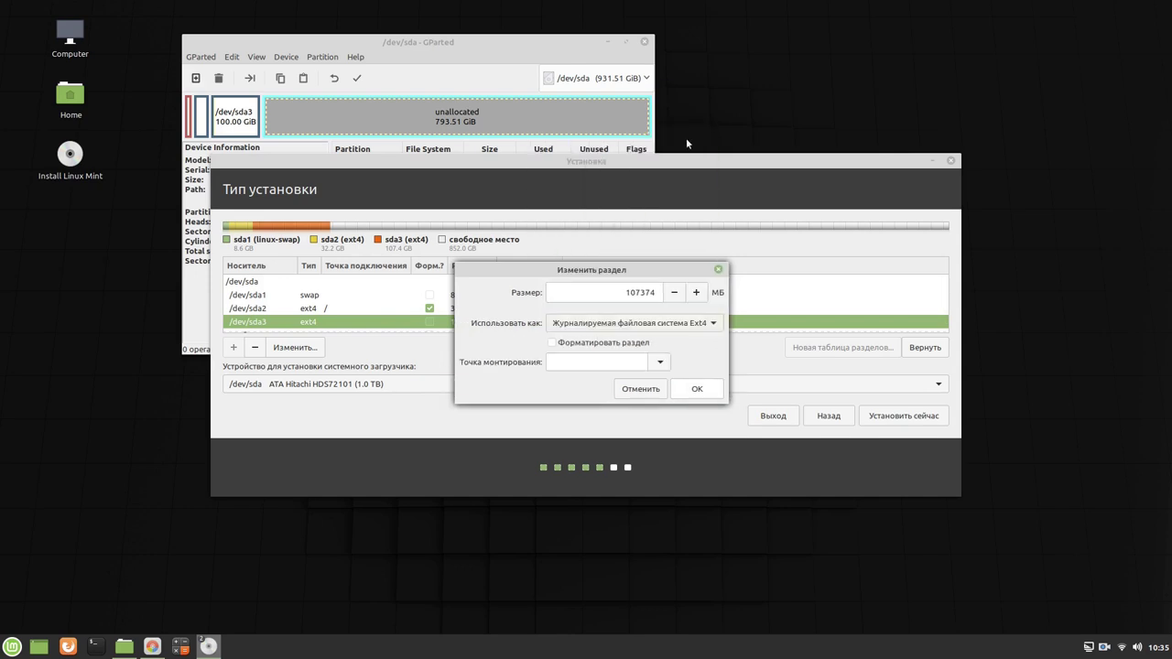
left_click(552, 343)
left_click(658, 364)
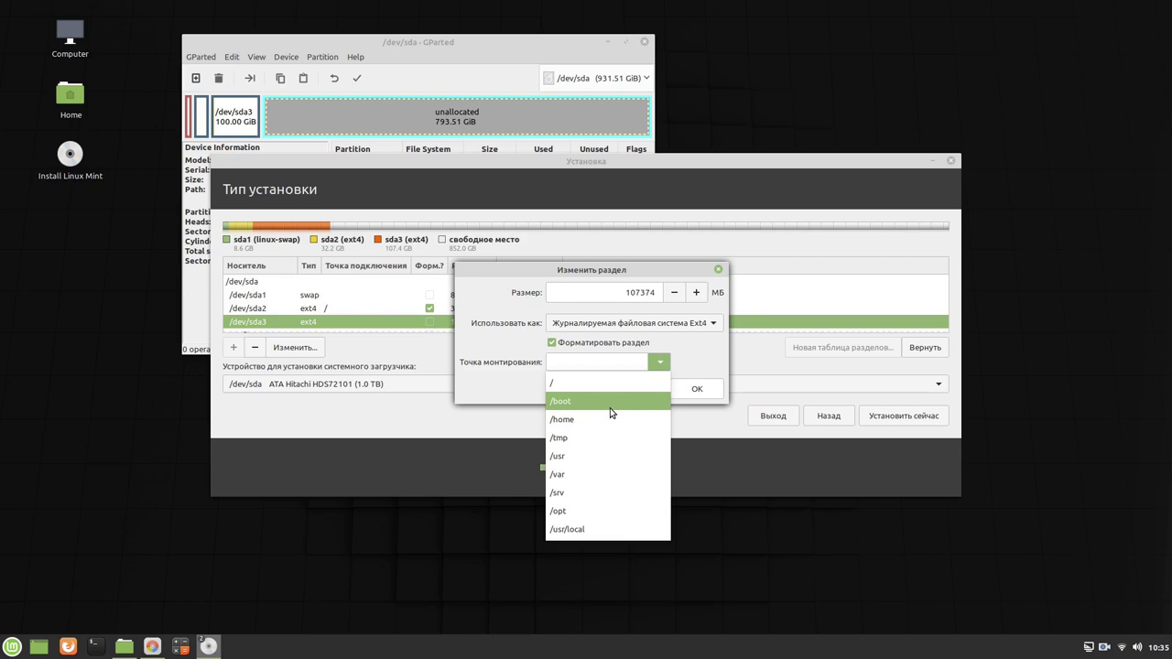
left_click(581, 423)
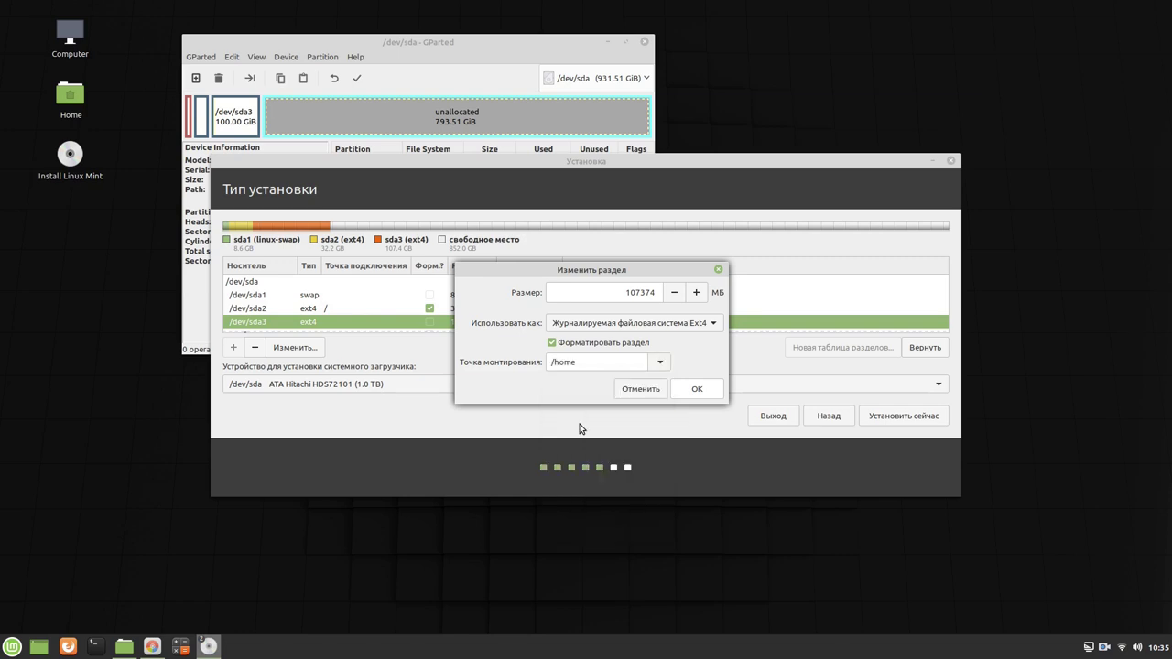
left_click(703, 391)
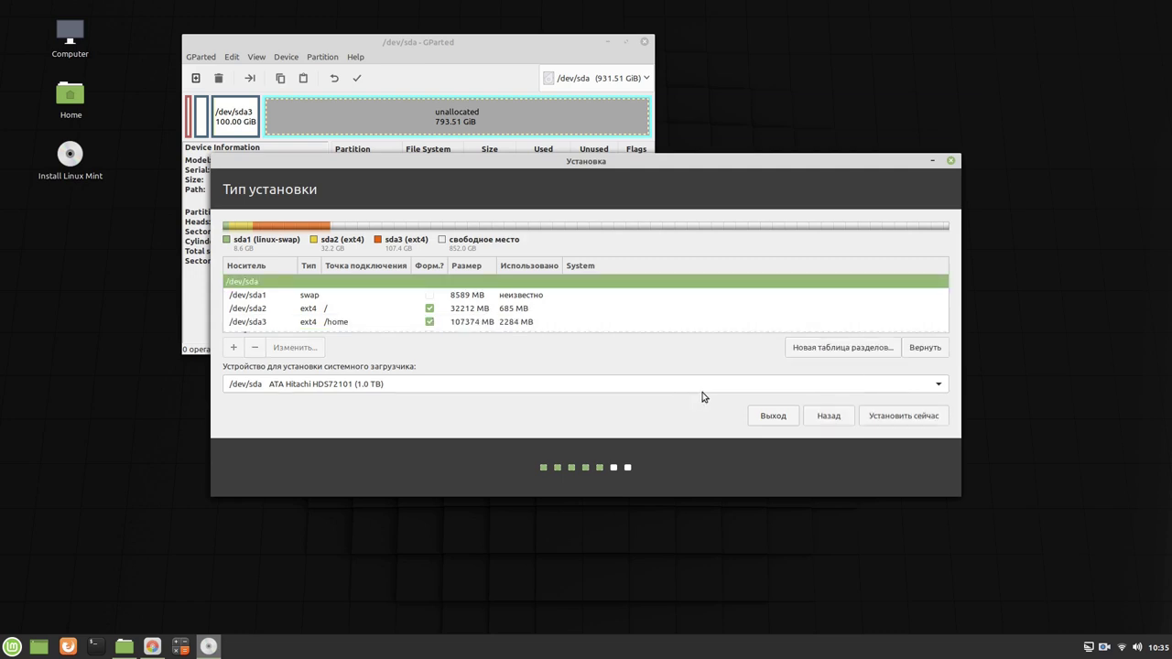
Step: Start the installation by writing the partition changes to disk, and accept London as the time zone location
left_click(912, 418)
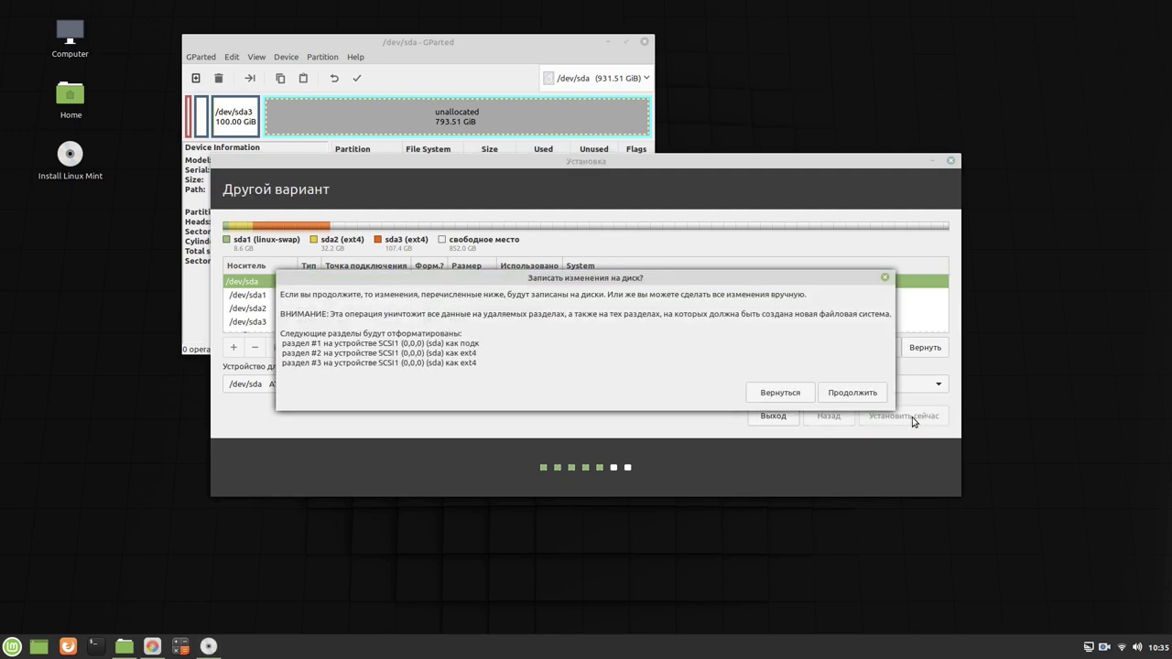
left_click(853, 393)
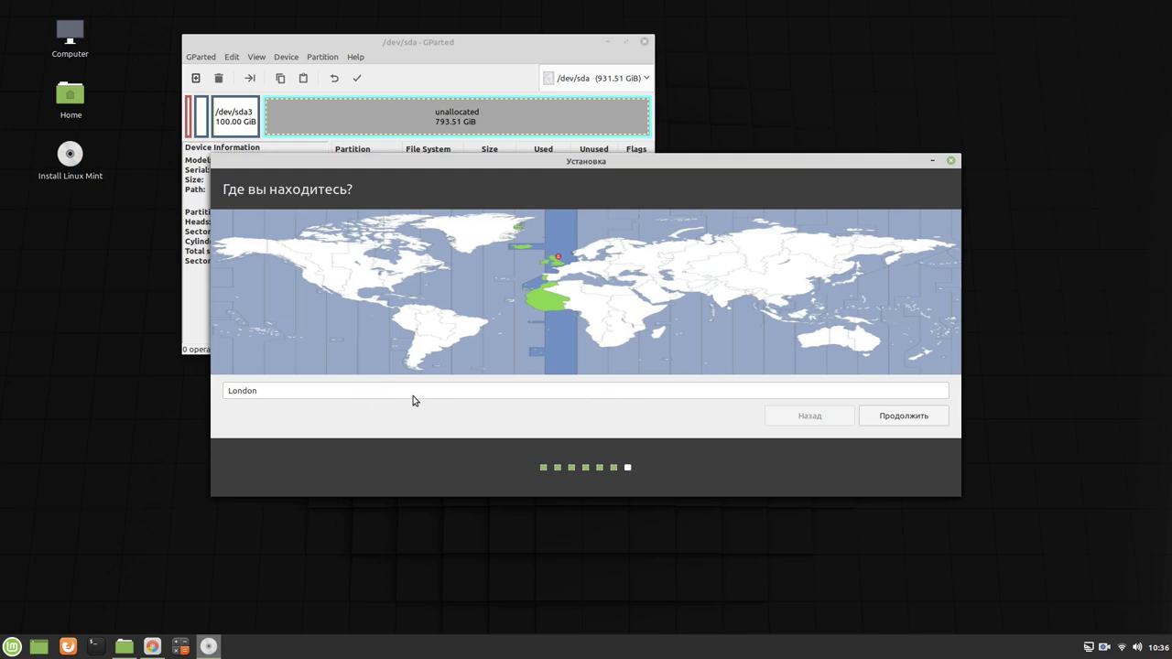
left_click(903, 418)
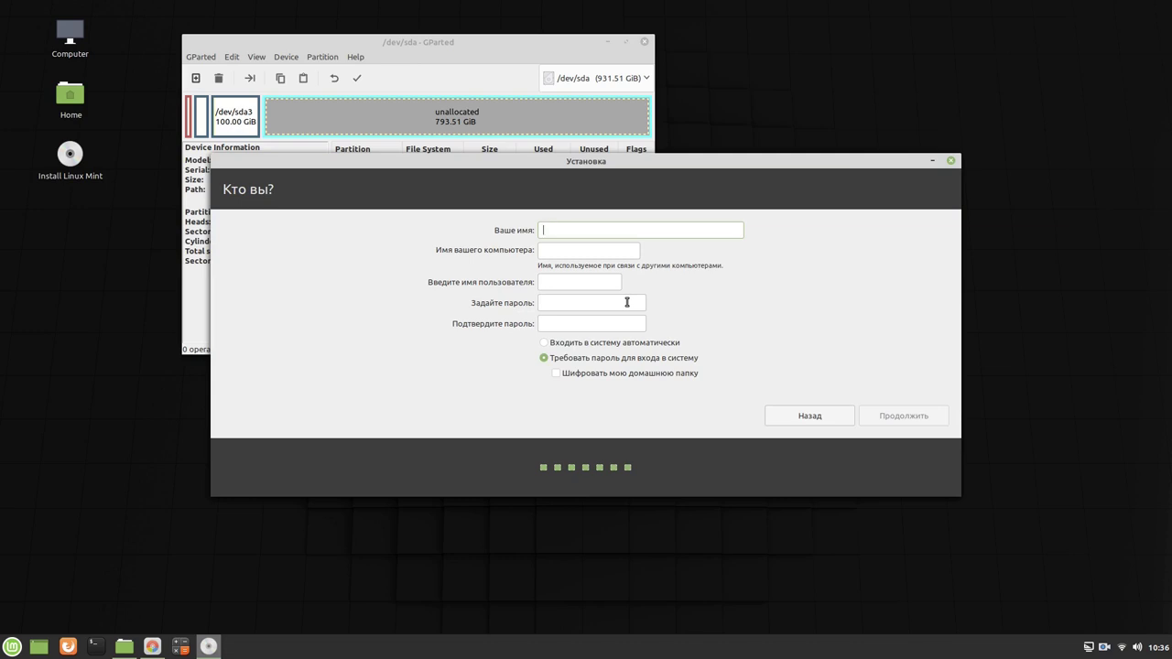
Step: Create the account with the name user, enter and confirm the account password, and continue the installation
type("0")
key("BackSpace")
type("user")
left_click(622, 303)
type("1")
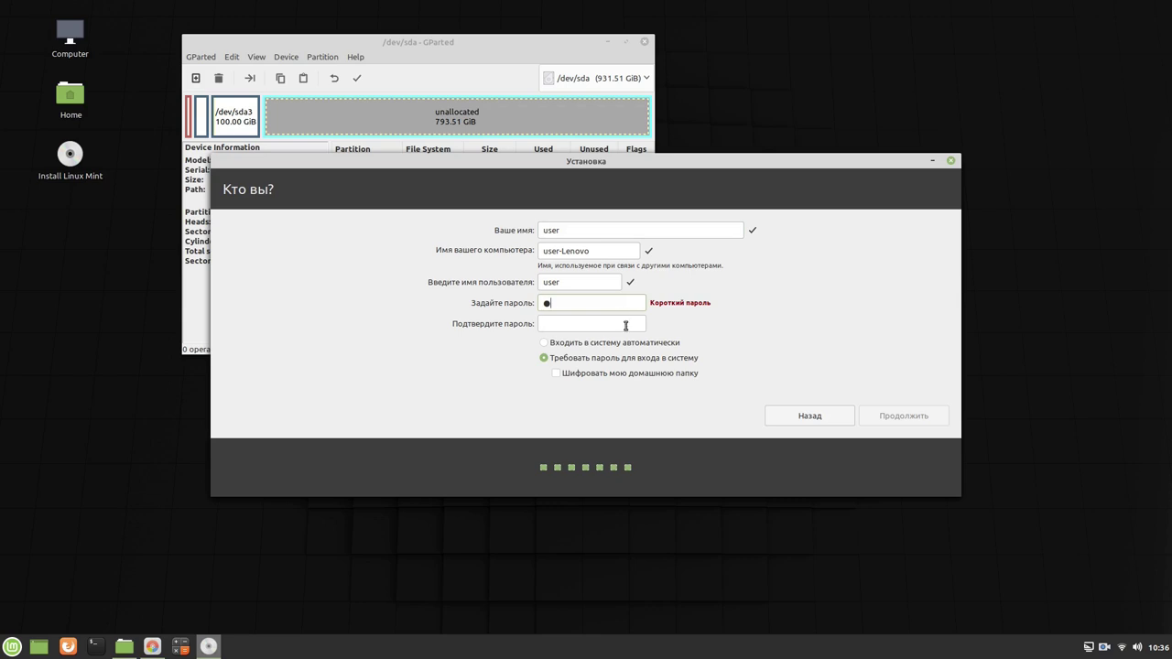
type("1")
left_click(907, 418)
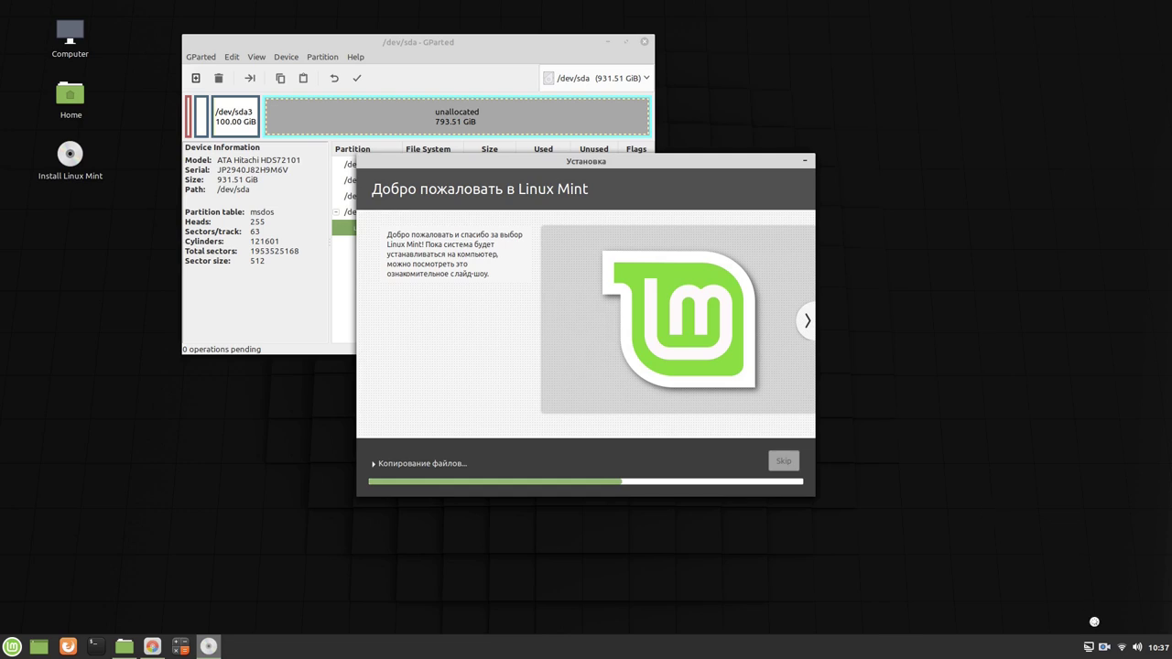
left_click(1105, 648)
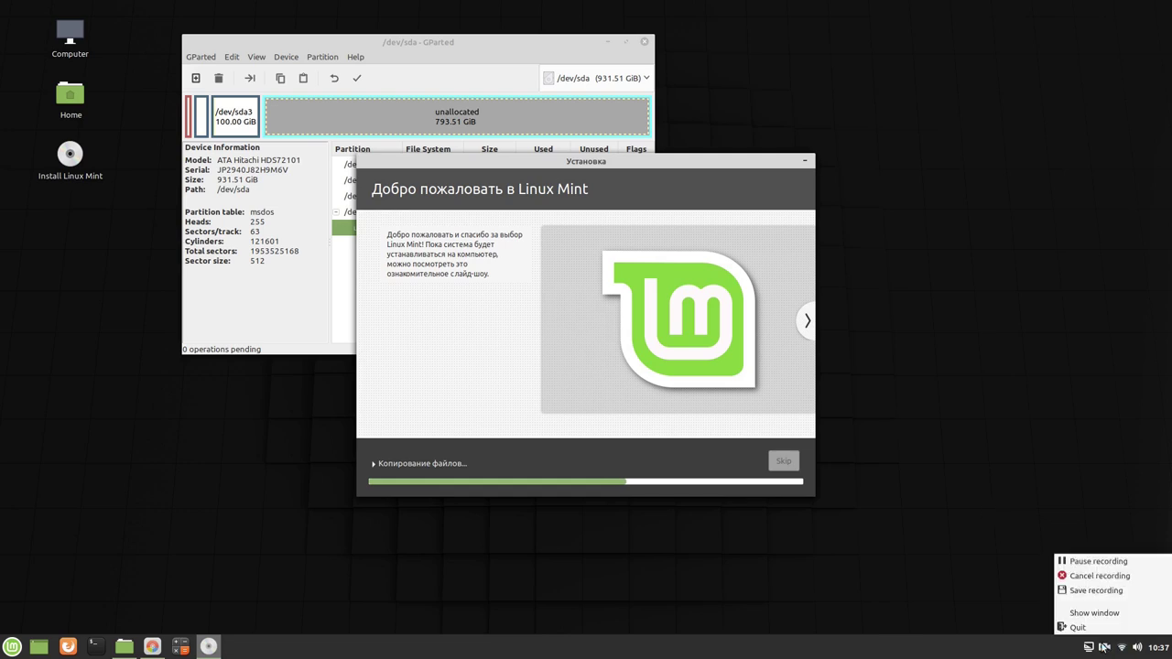
left_click(1081, 565)
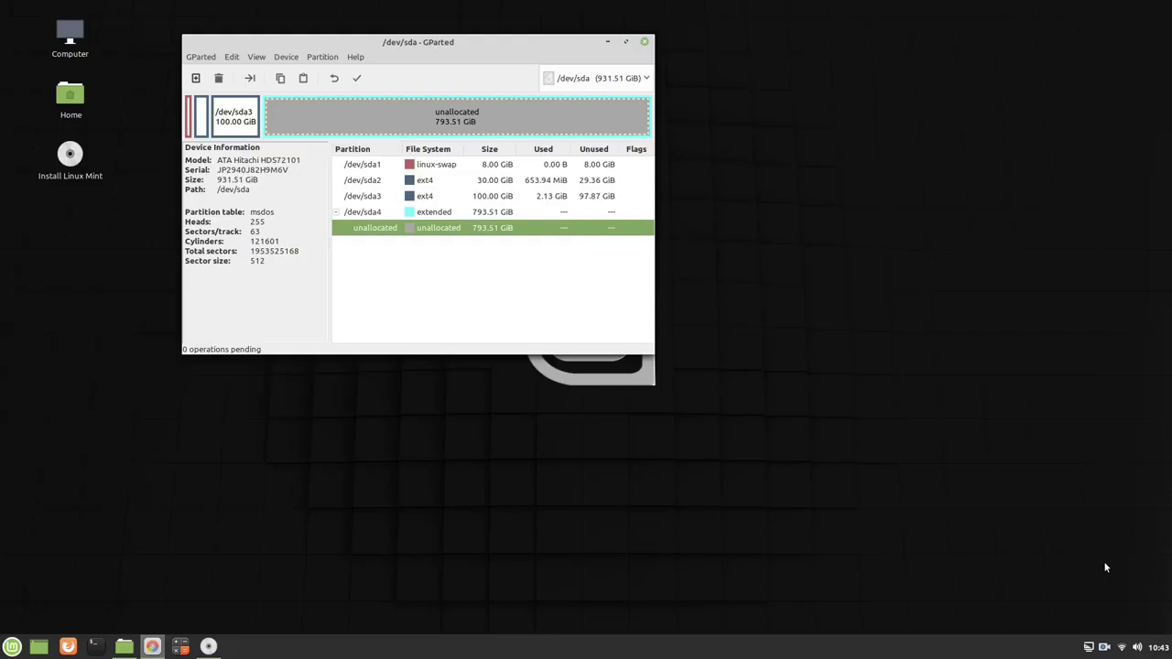
left_click(209, 647)
left_click(209, 647)
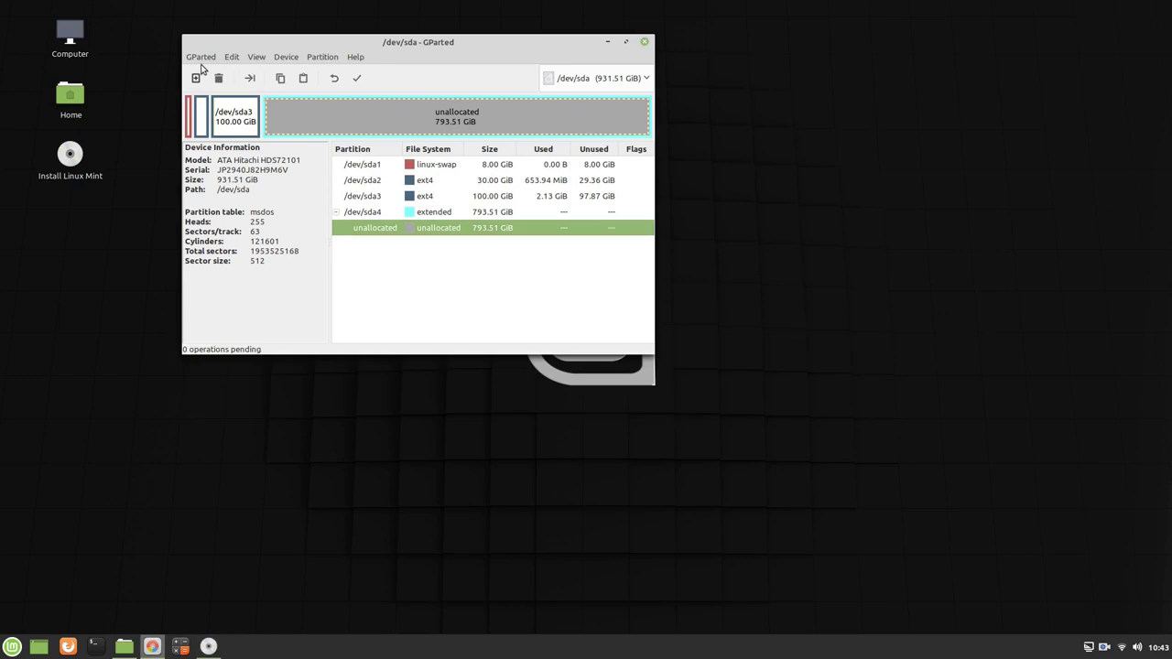
Step: Refresh the devices in GParted and widen its window to examine the mount points and flags of the /dev/sda partitions
left_click(202, 56)
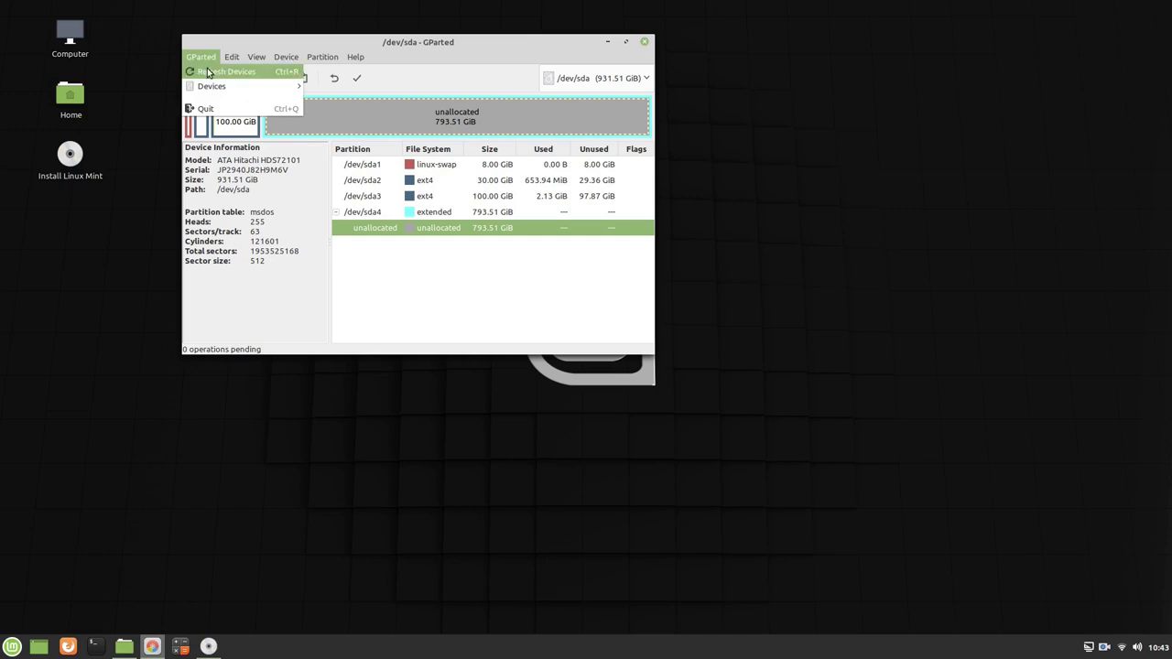
left_click(207, 72)
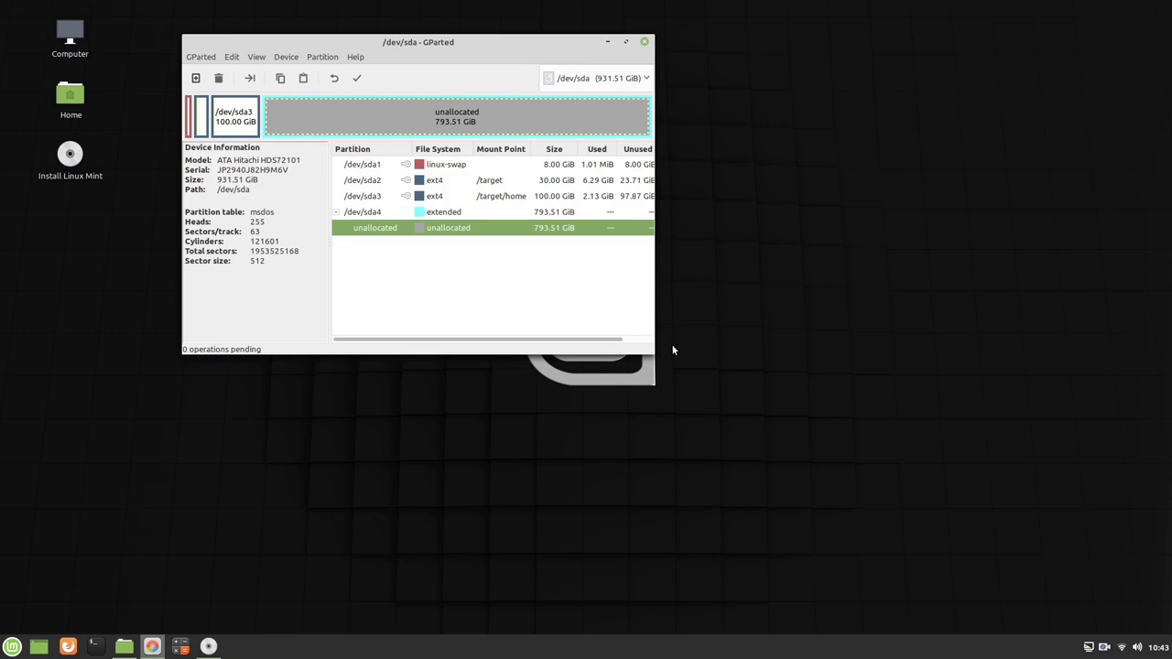
left_click_drag(650, 349, 884, 322)
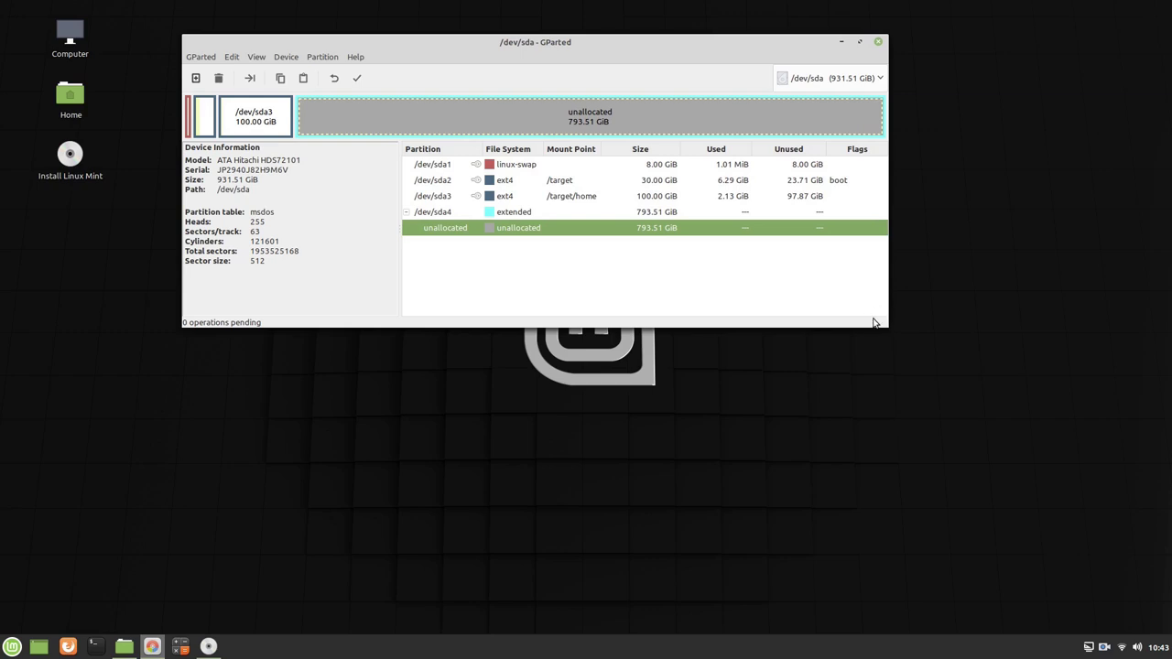
Step: Examine the used and free space of /dev/sda2 and /dev/sda3 in GParted, and close the program
left_click(752, 188)
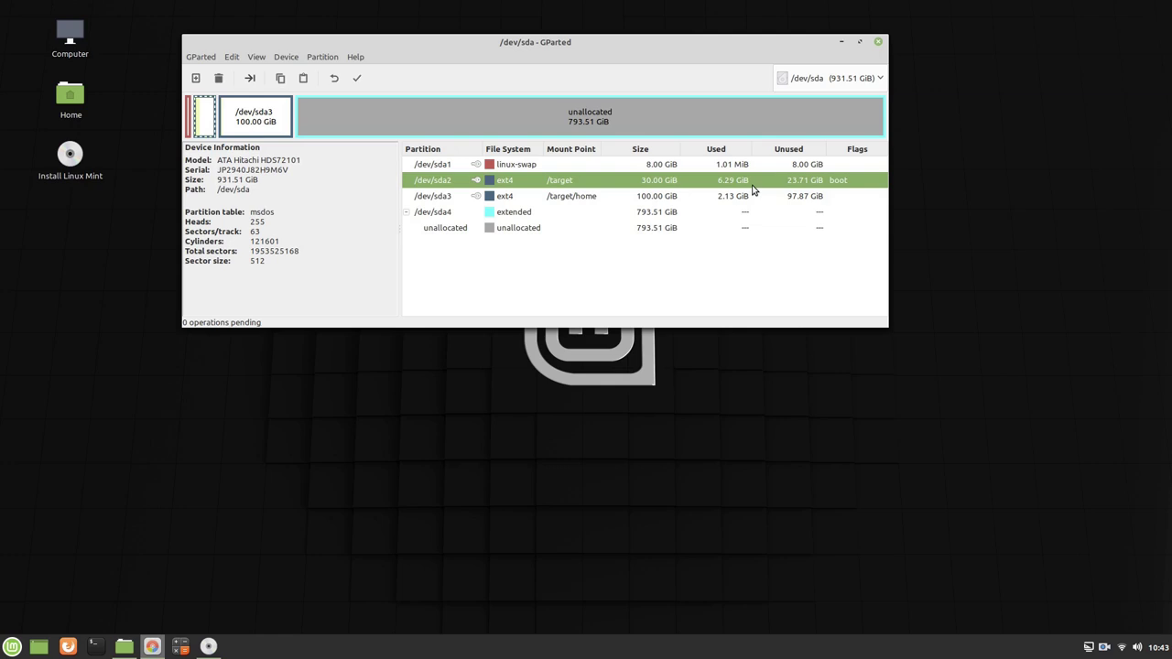
left_click(749, 197)
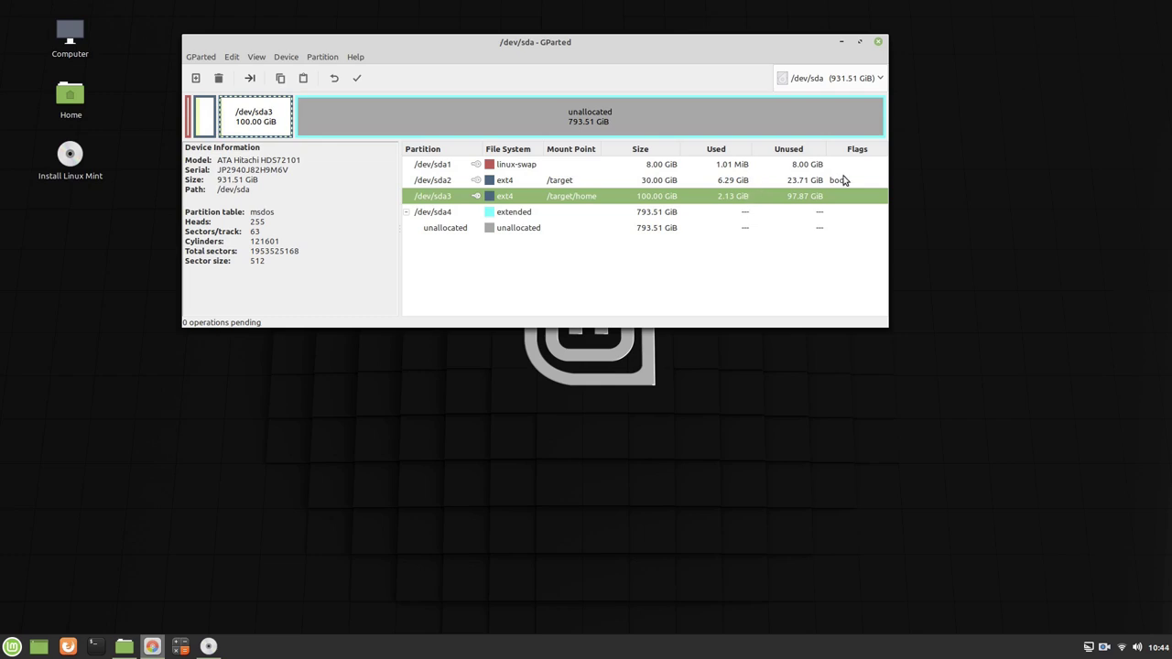
left_click(879, 42)
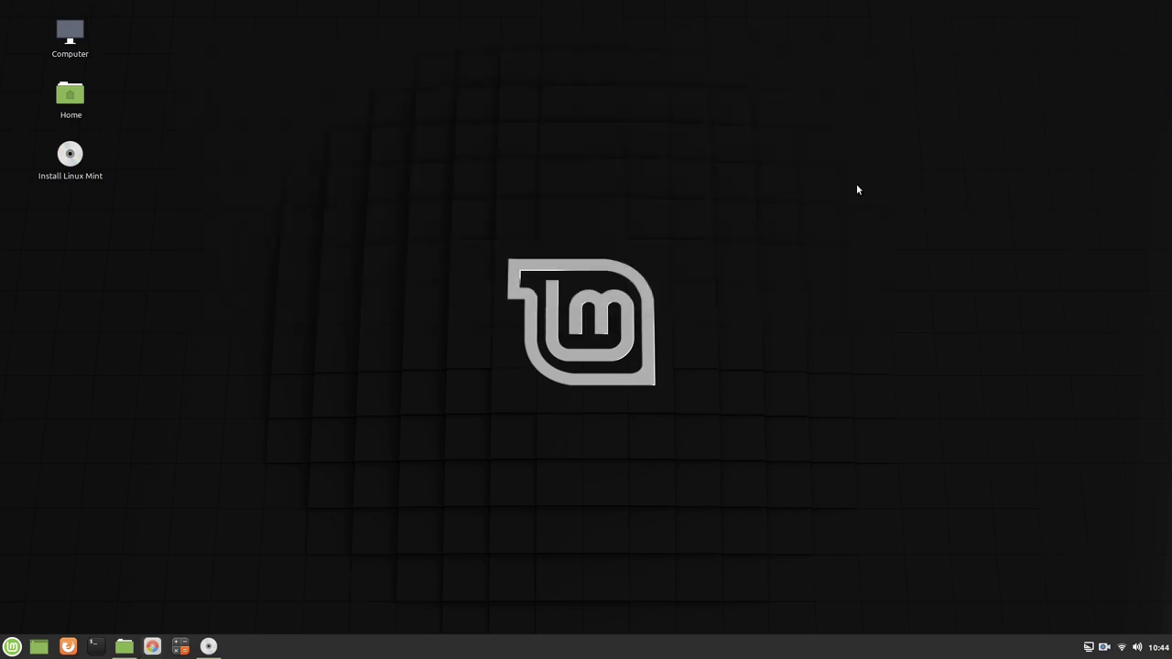
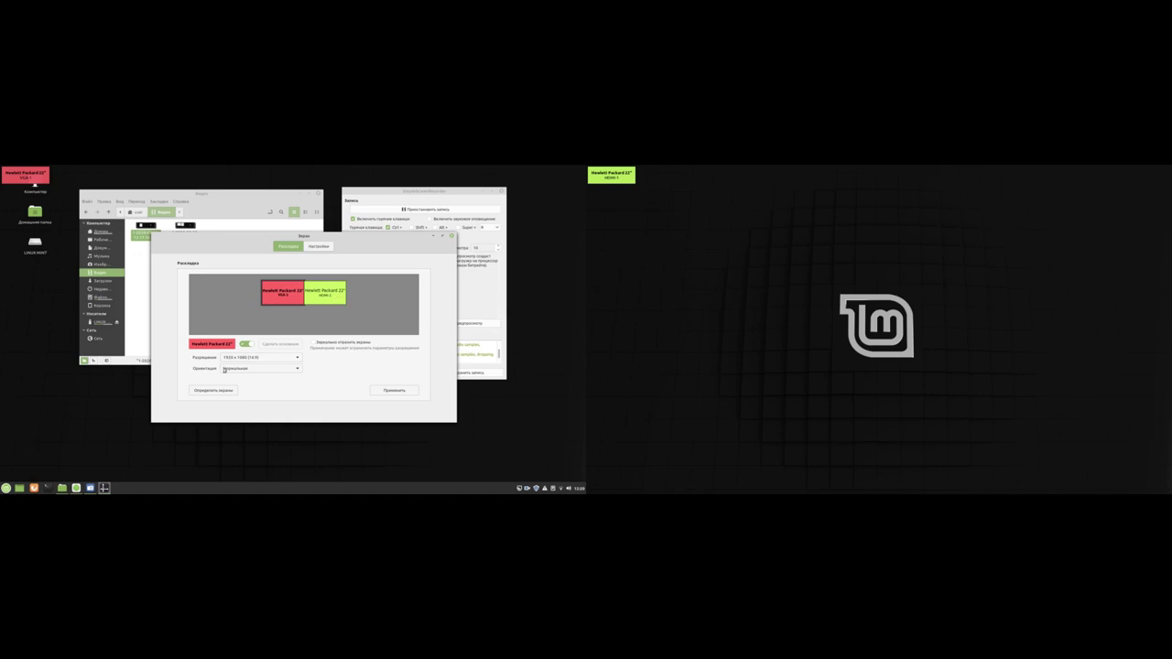
Step: Detect the monitors, turn off the red-labelled Hewlett Packard 22" display, and apply the layout with only the green-labelled one active
left_click(219, 390)
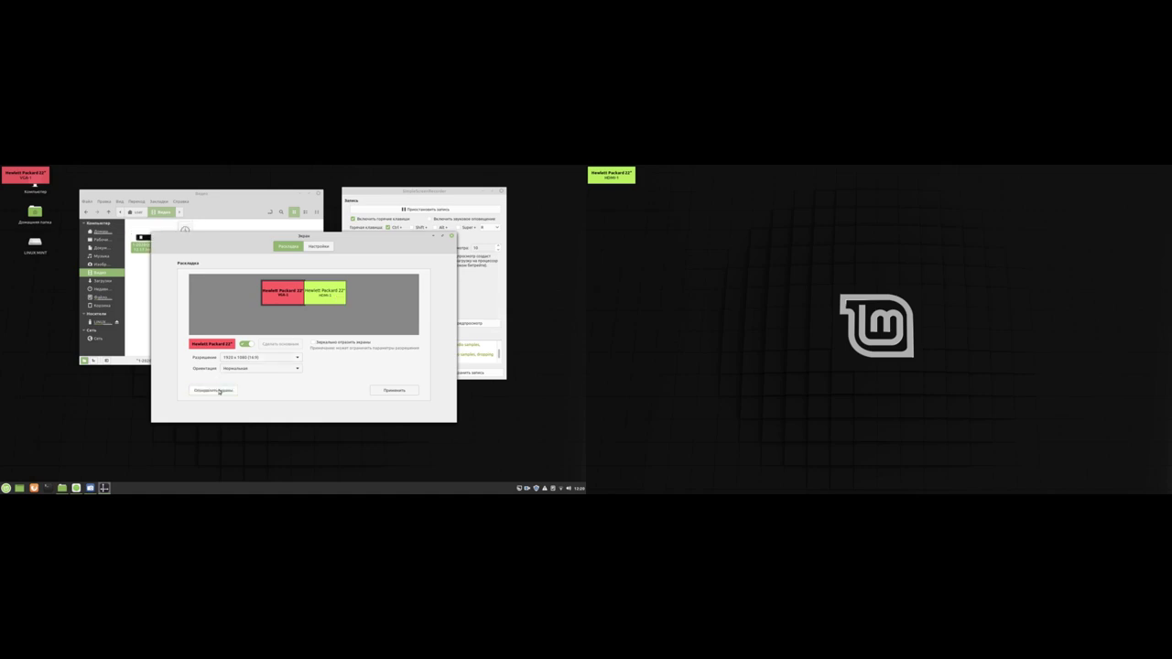
left_click(219, 391)
left_click(245, 344)
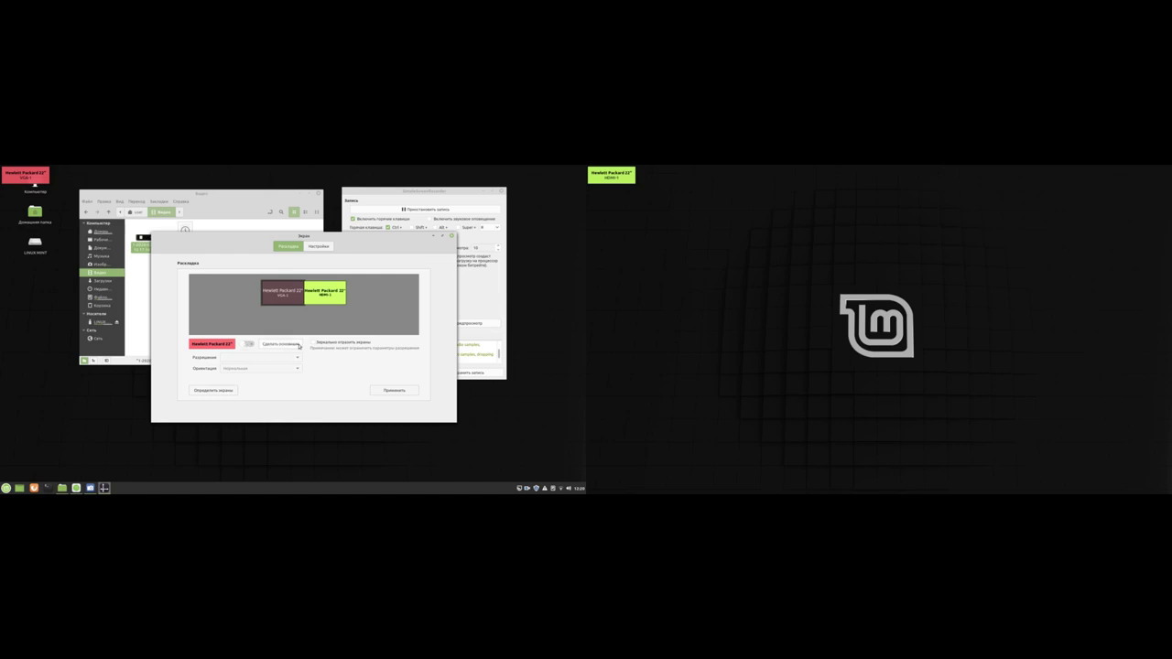
left_click(335, 294)
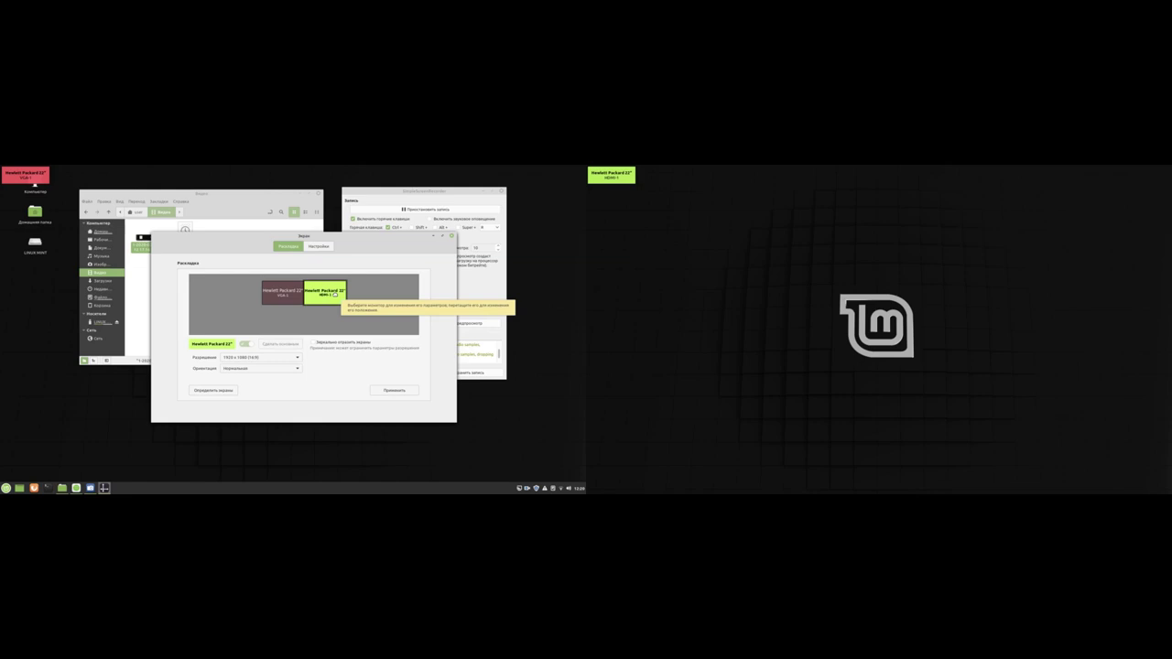
left_click(393, 391)
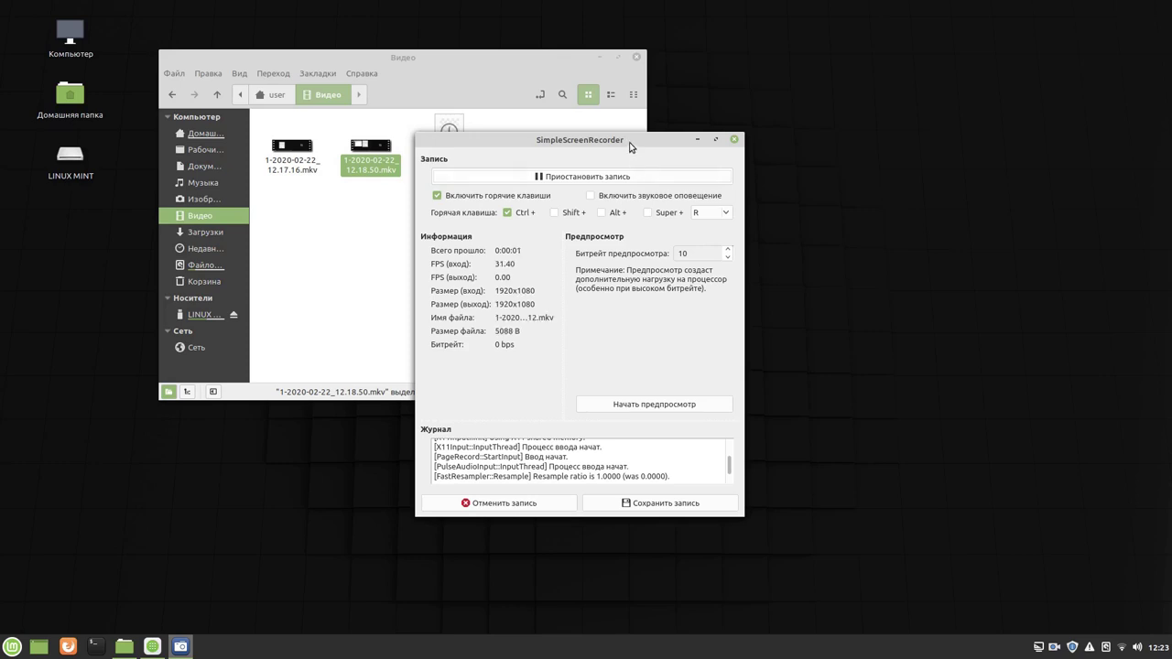
Step: Clear the desktop by minimising the Видео folder window and the SimpleScreenRecorder window
left_click_drag(656, 154, 919, 55)
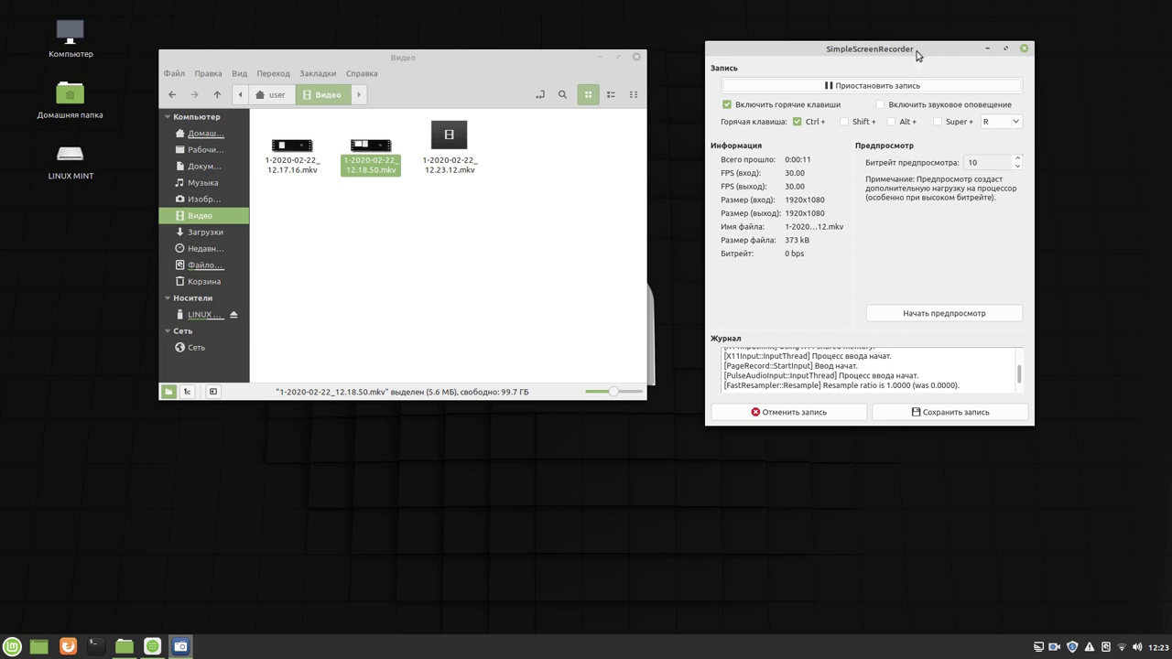
left_click(903, 88)
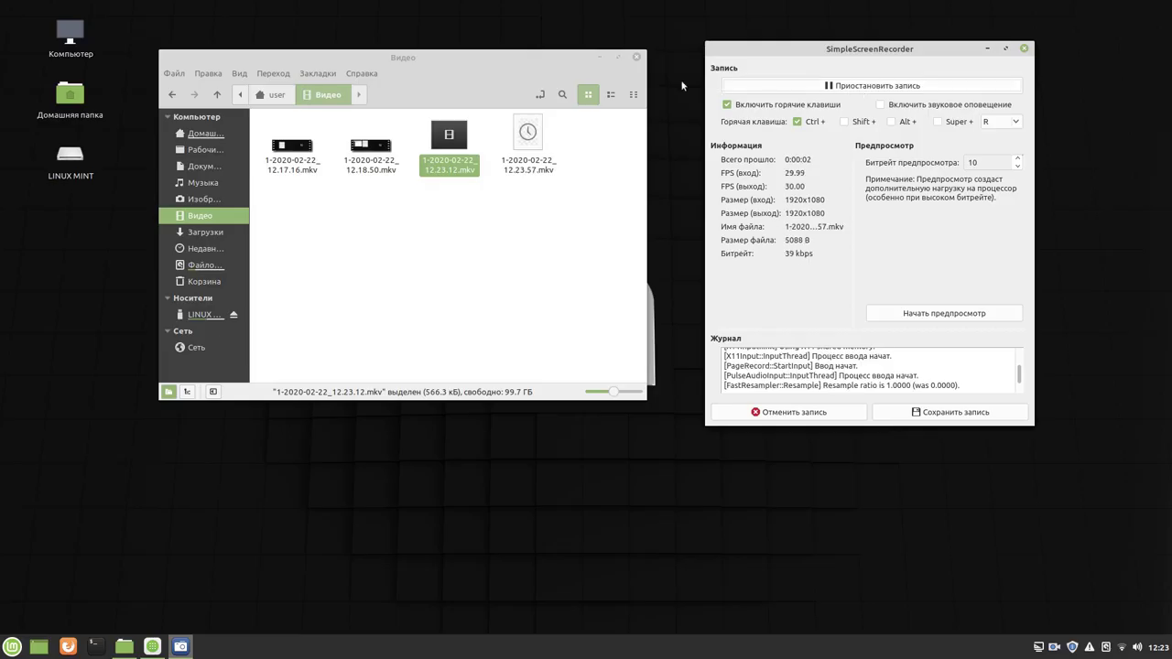
left_click(600, 57)
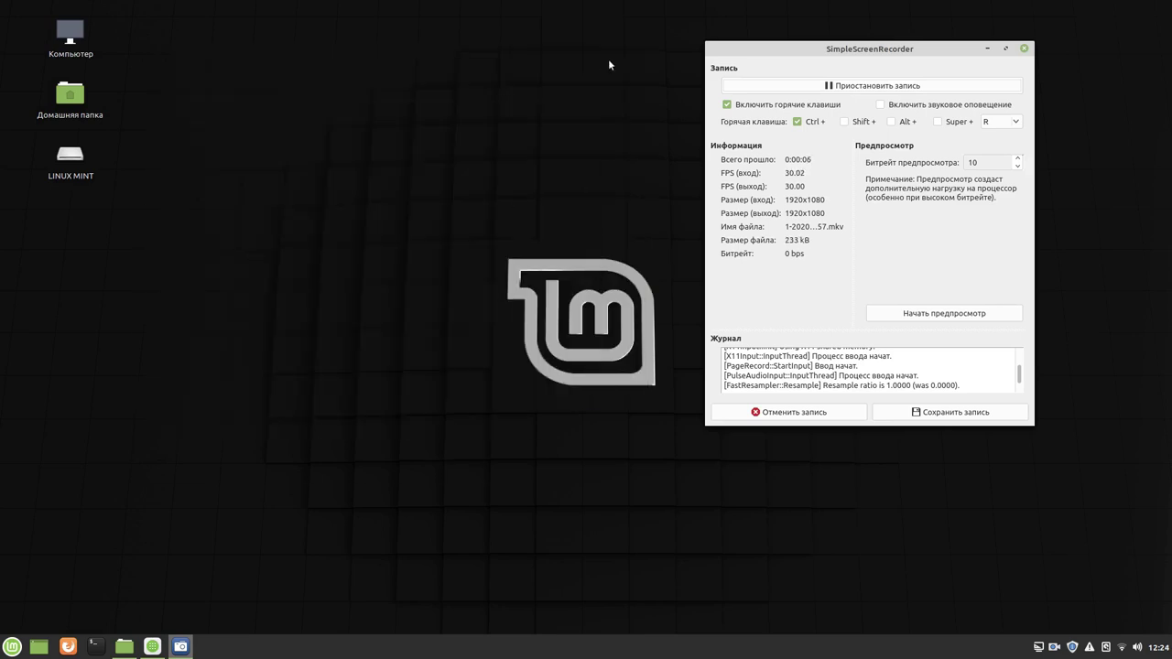
left_click_drag(793, 53, 269, 30)
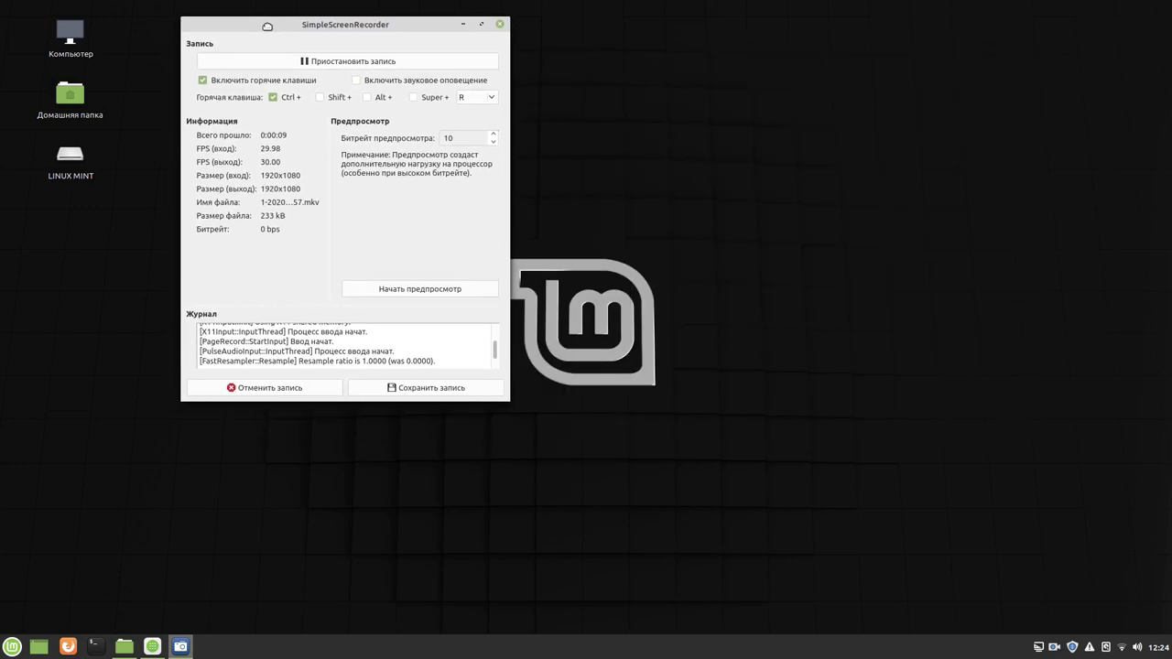
left_click(464, 25)
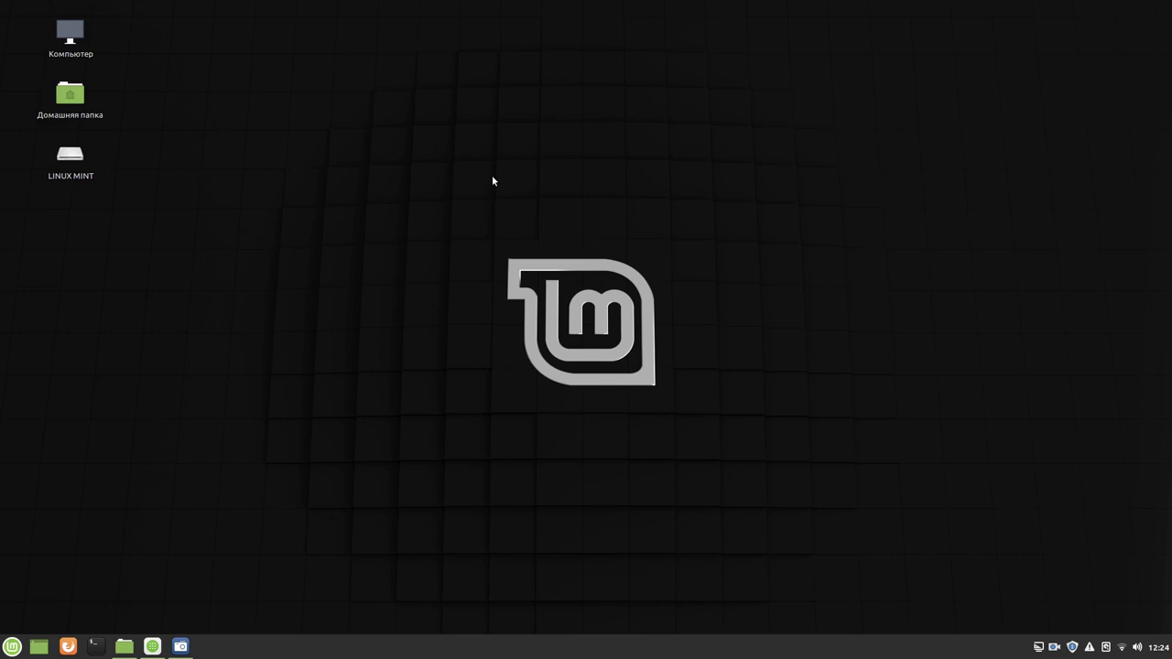
Step: Move the Cinnamon panel to the top edge of the desktop
right_click(497, 653)
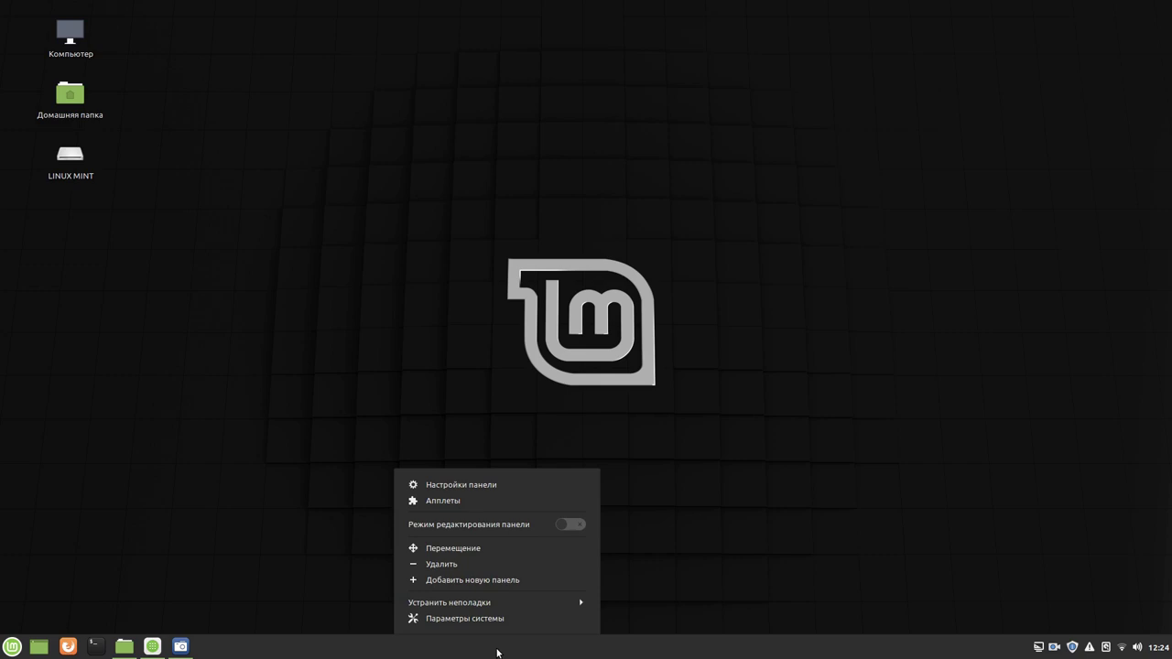
left_click(485, 548)
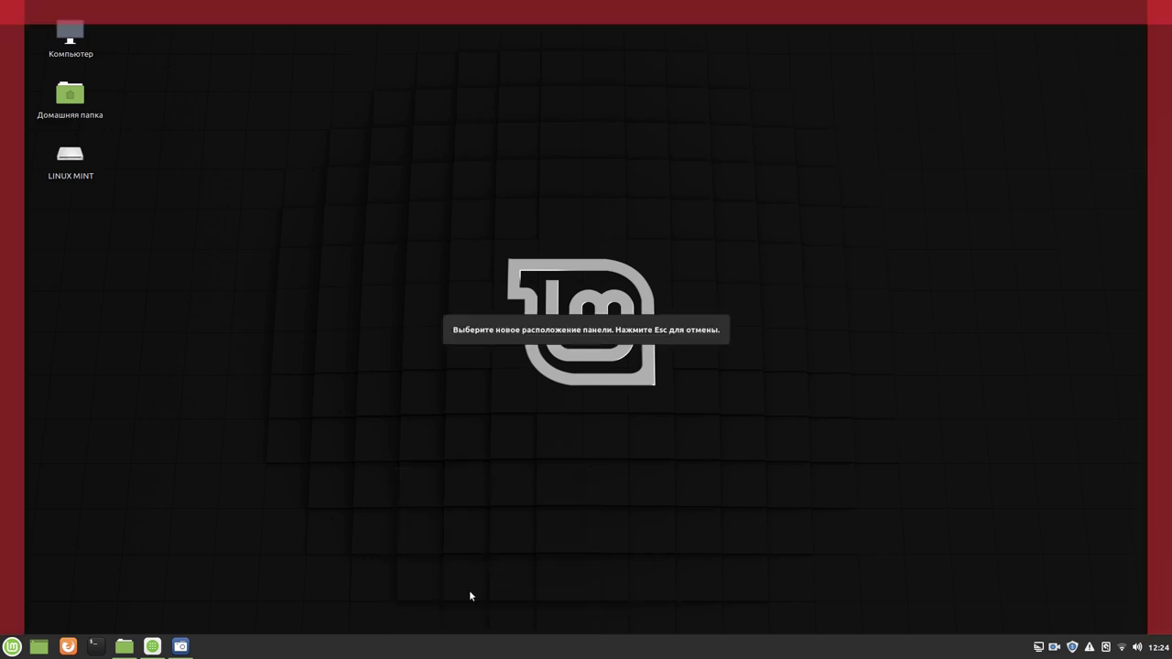
left_click(675, 13)
Step: Set the panel height to 49, raise the left zone's symbolic icon size to about 35 pixels, and close the panel settings
right_click(674, 14)
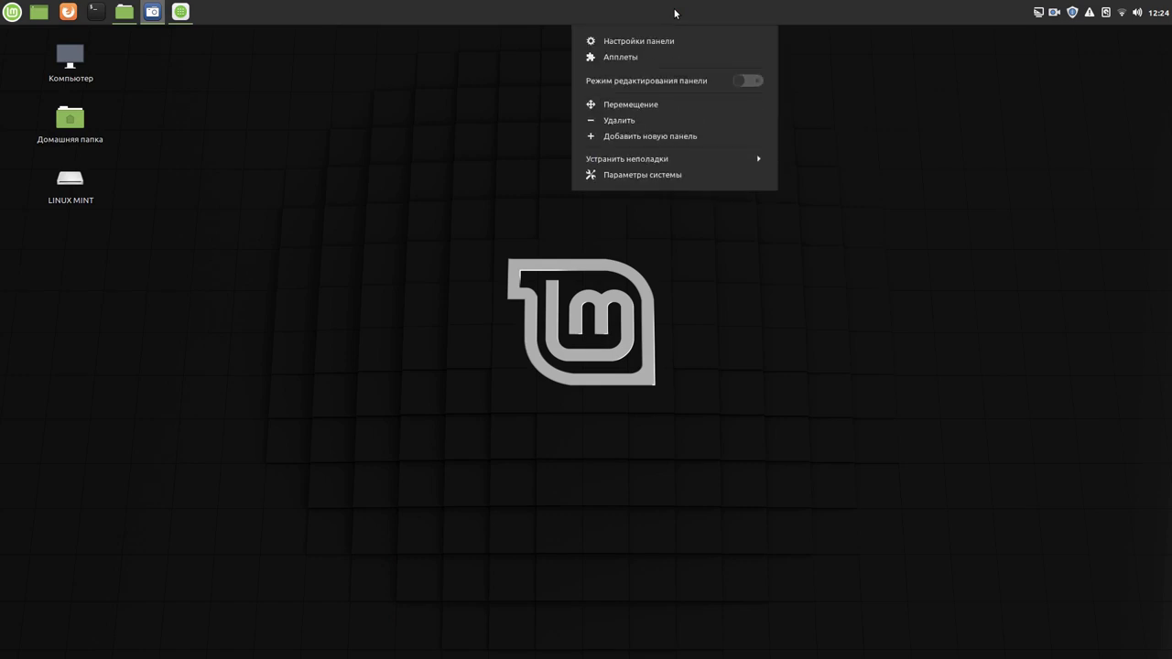
left_click(661, 40)
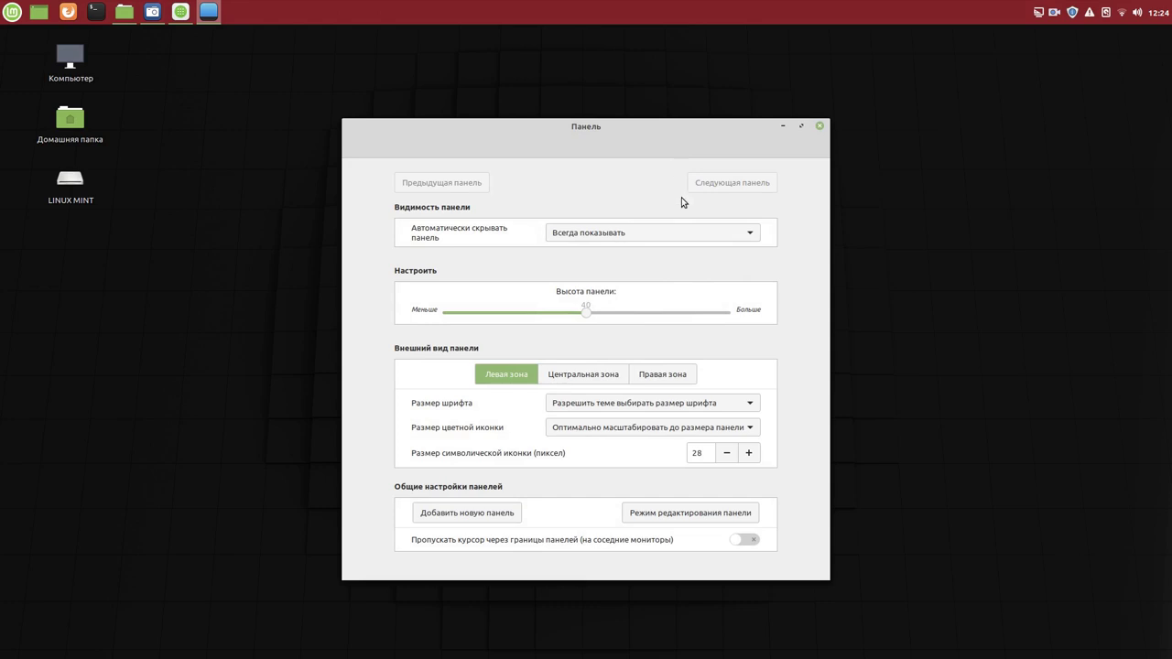
left_click(647, 312)
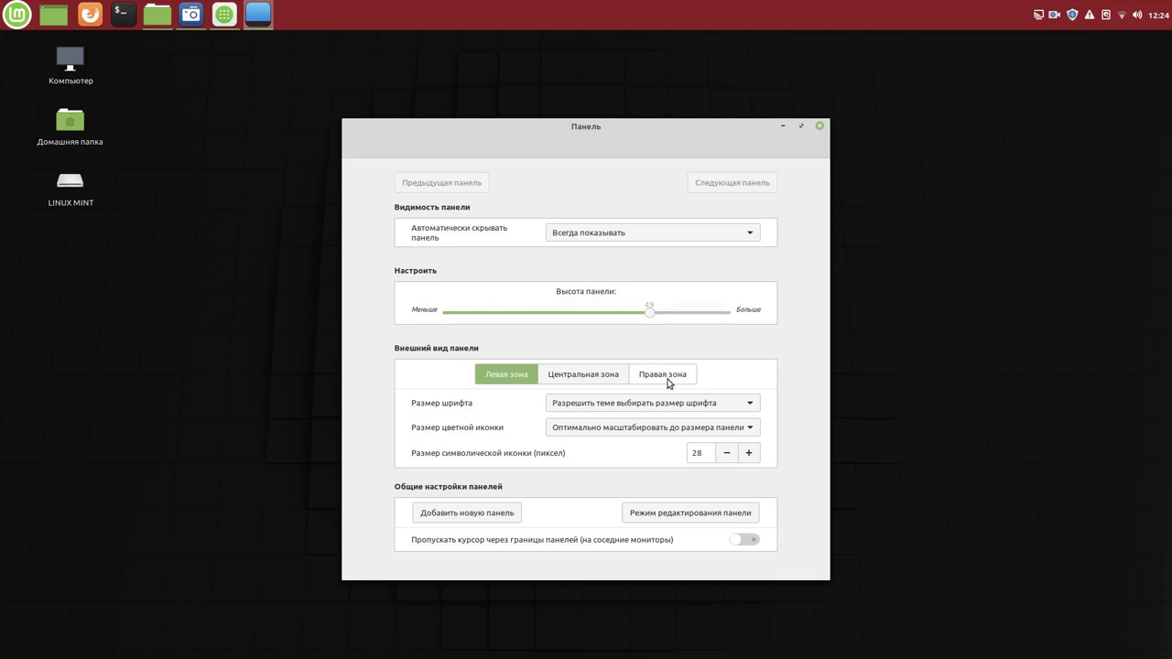
left_click(749, 453)
left_click(749, 454)
left_click(749, 453)
left_click(749, 453)
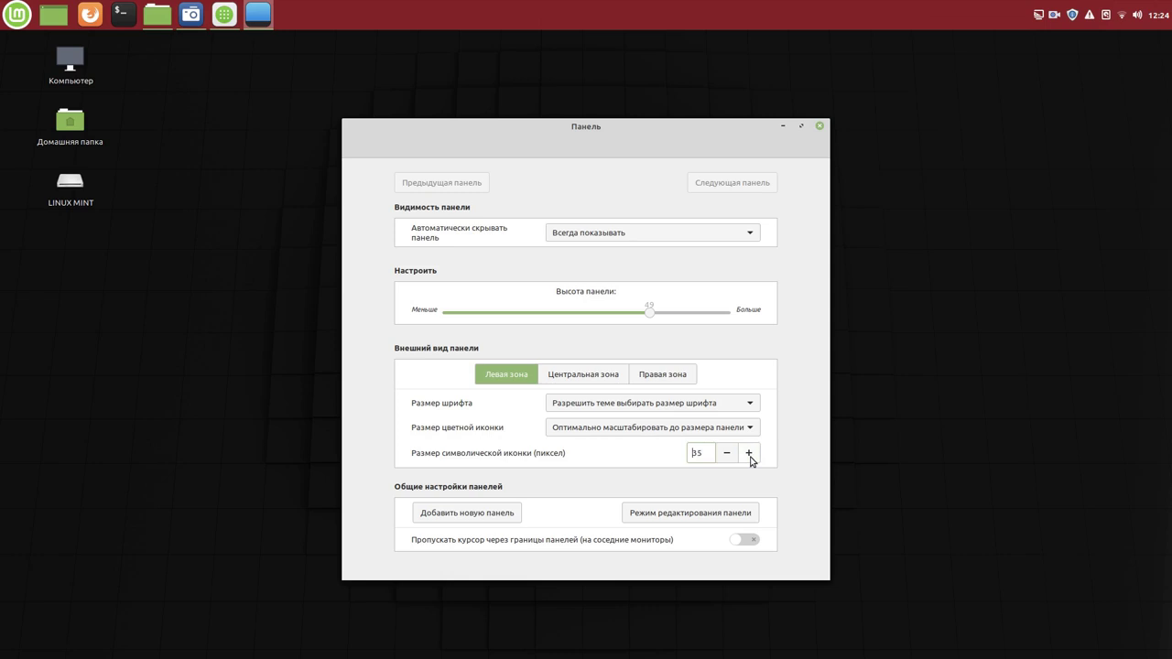
left_click(749, 453)
left_click(819, 126)
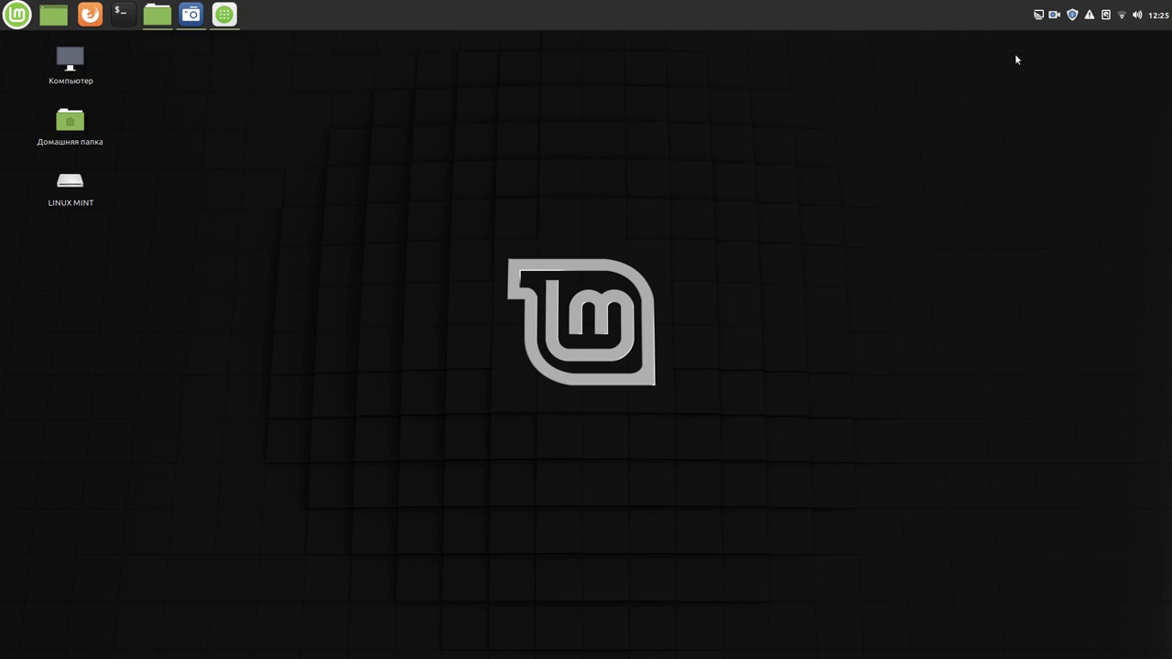
left_click(1054, 15)
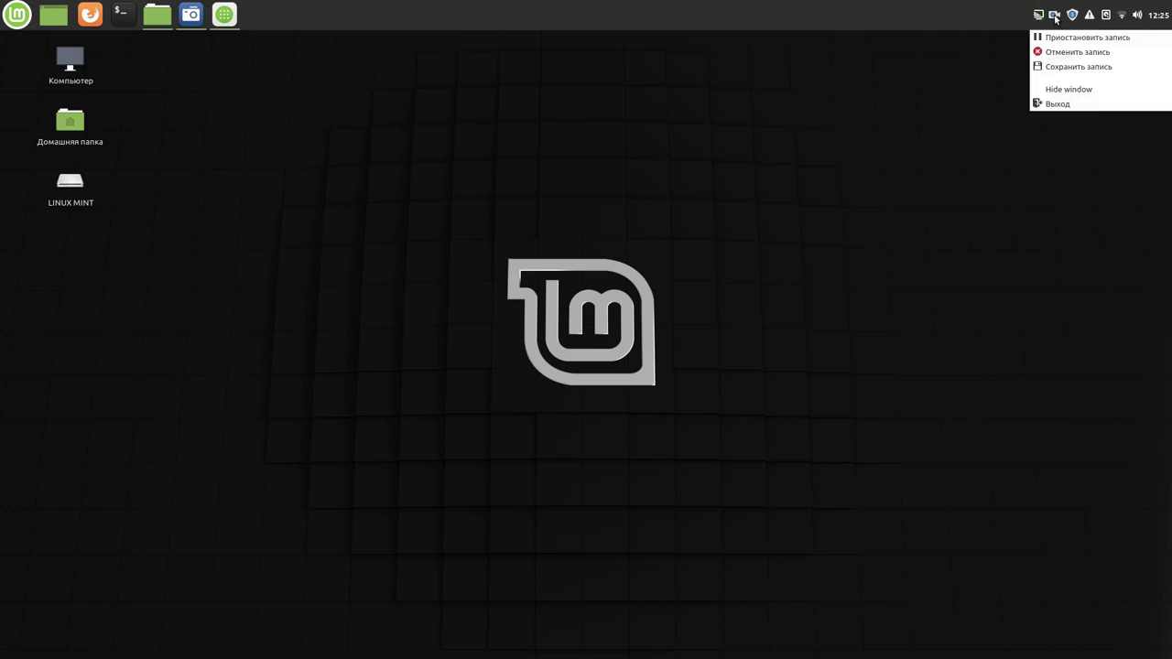
left_click(930, 12)
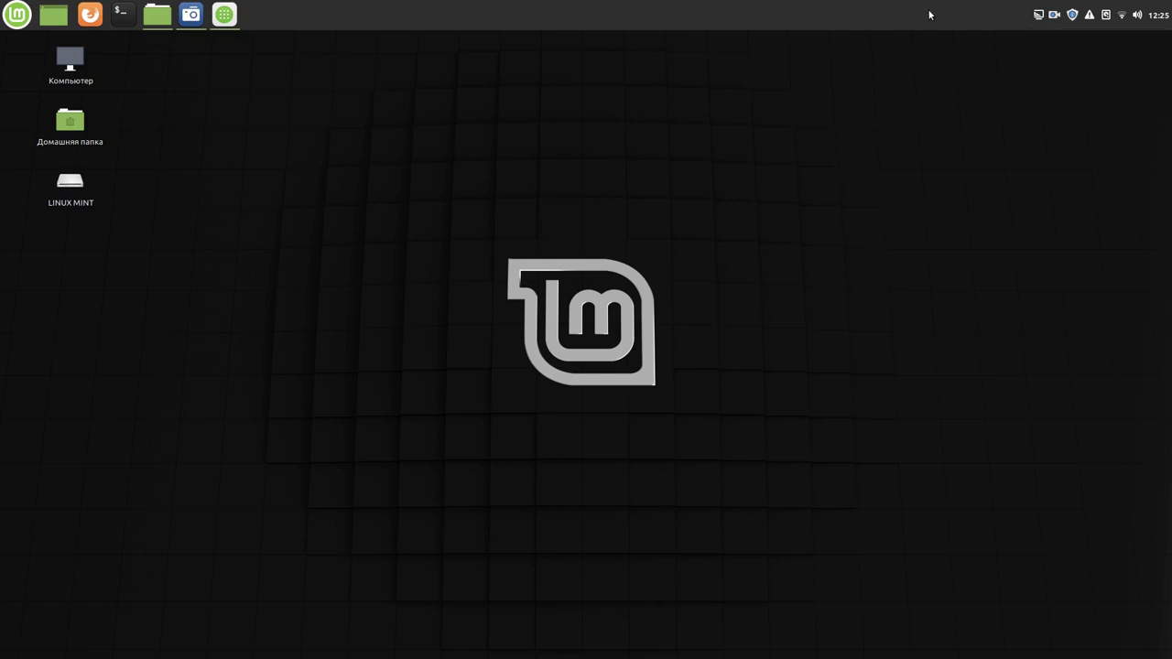
Step: Open Менеджер обновлений, accept its welcome page, agree to switch to a local mirror, and authenticate with the account password
left_click(1075, 17)
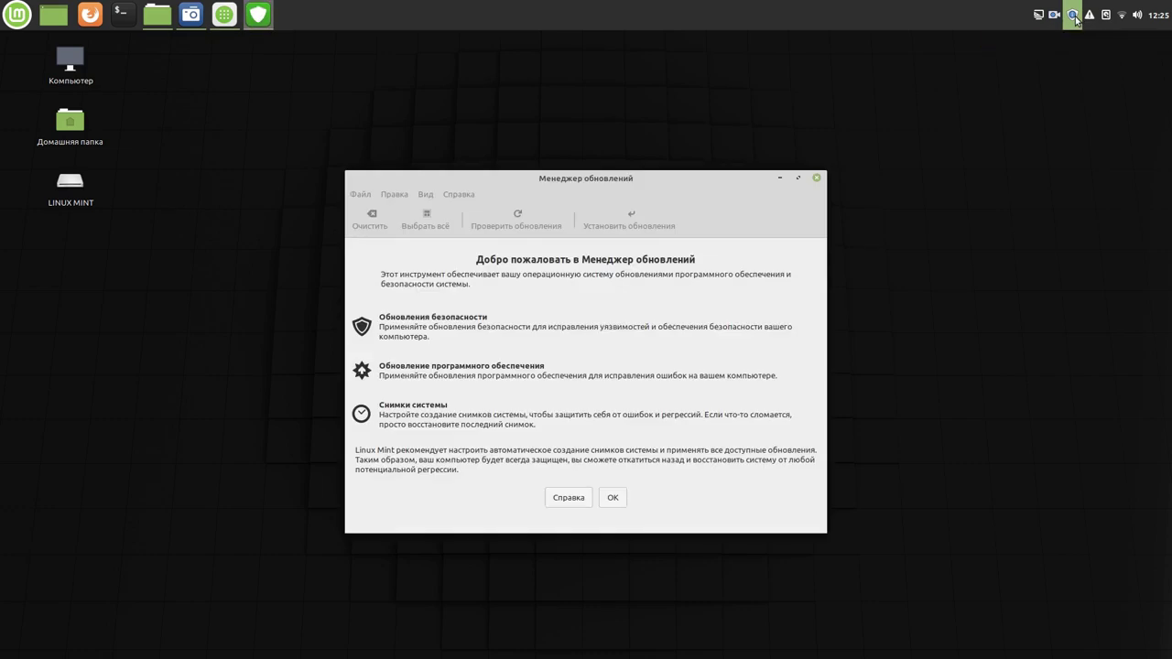
left_click(613, 499)
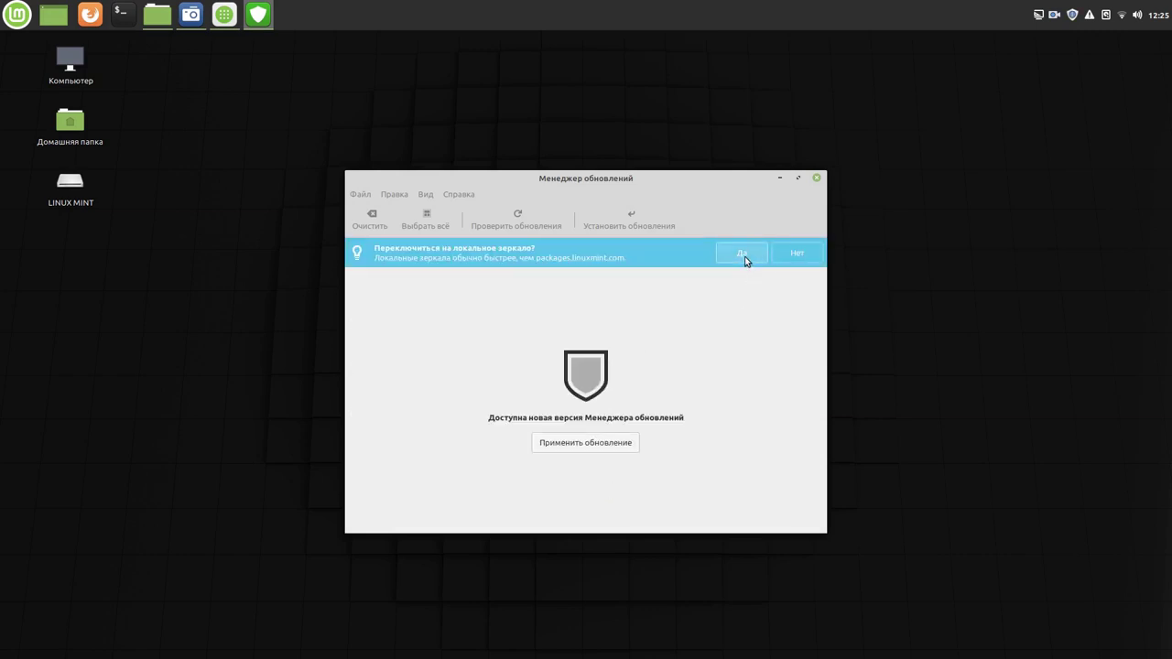
left_click(744, 254)
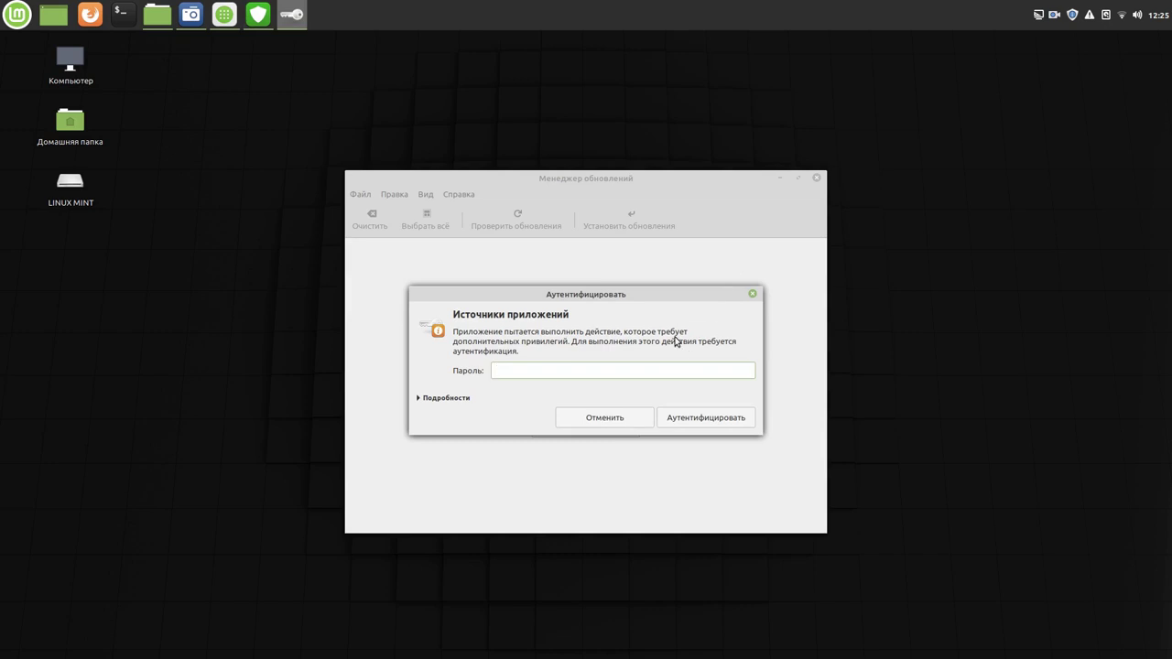
type("*")
left_click(713, 423)
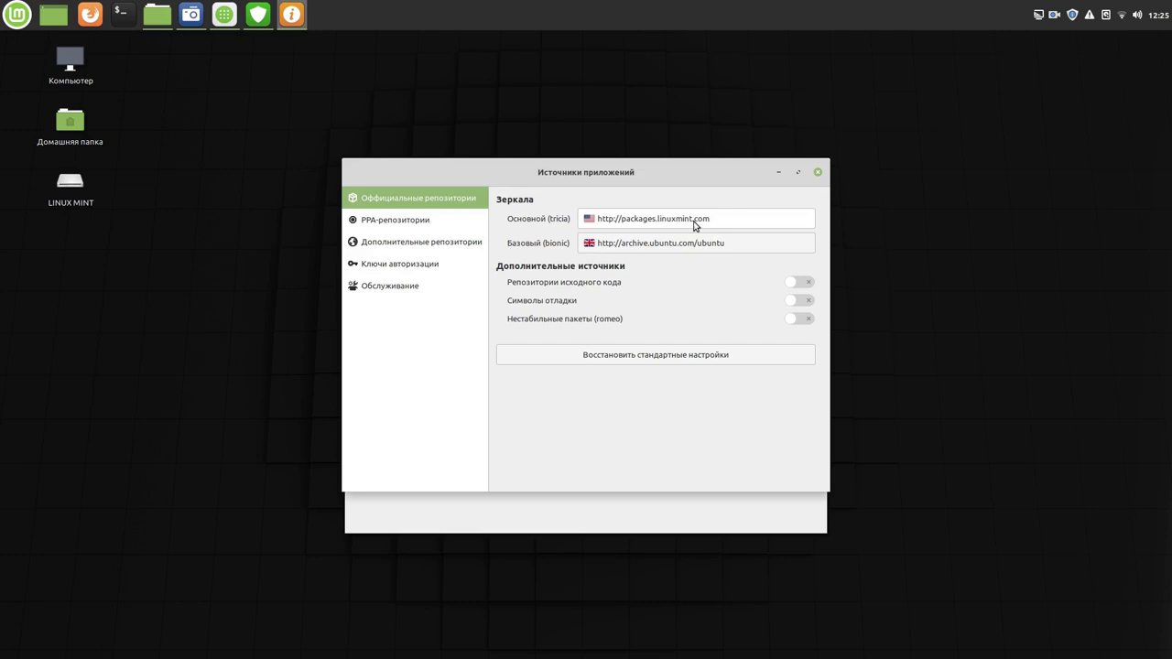
Step: Choose UKFast as the mirror for Основной (tricia) and apply it
left_click(696, 220)
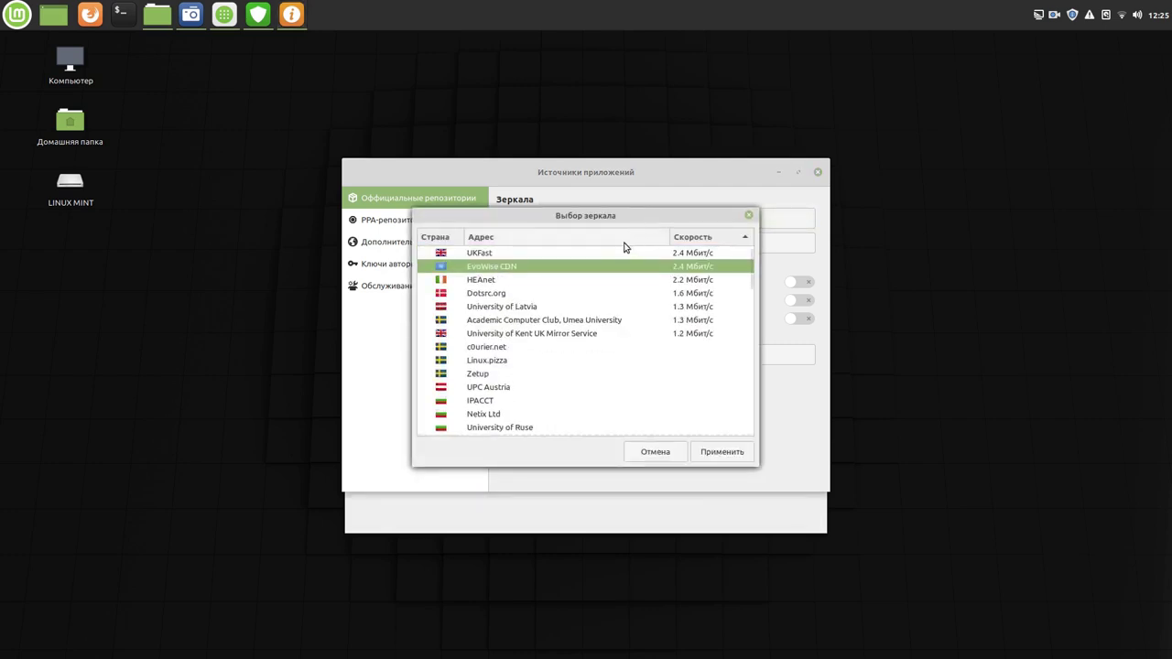
left_click(619, 255)
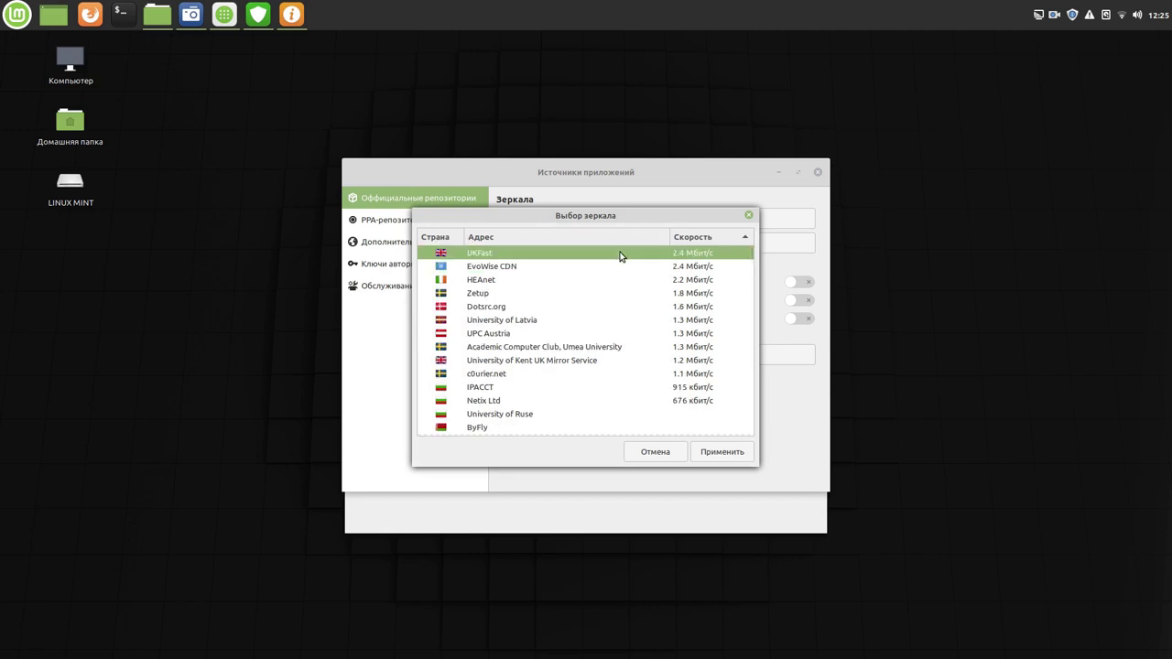
left_click(723, 452)
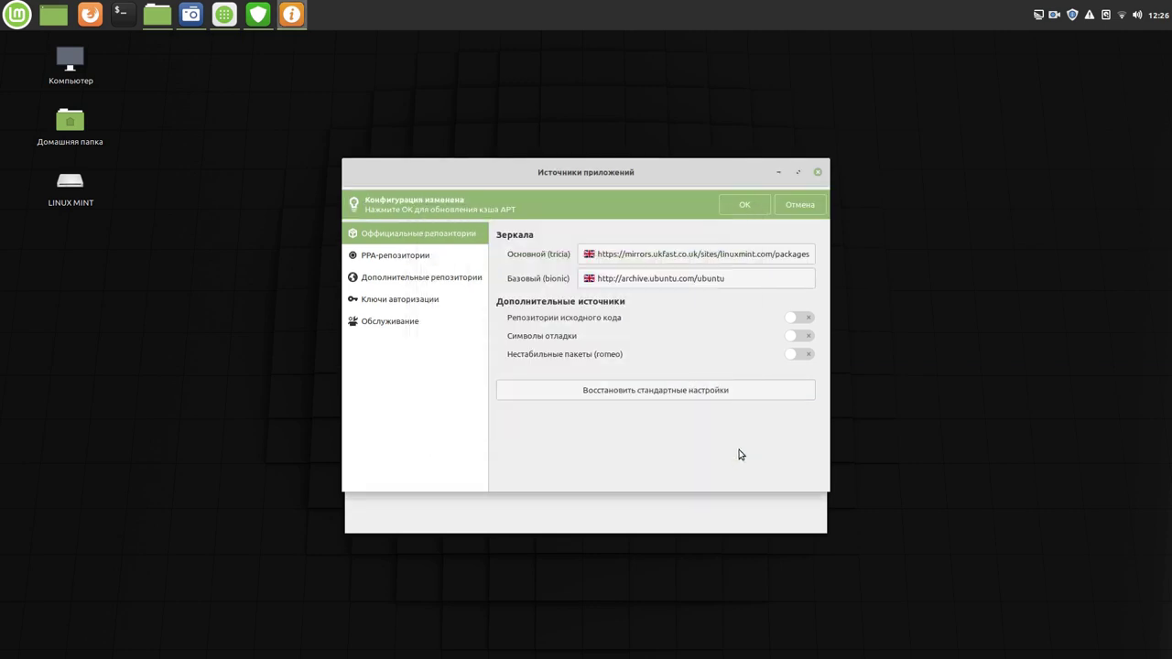
left_click(701, 283)
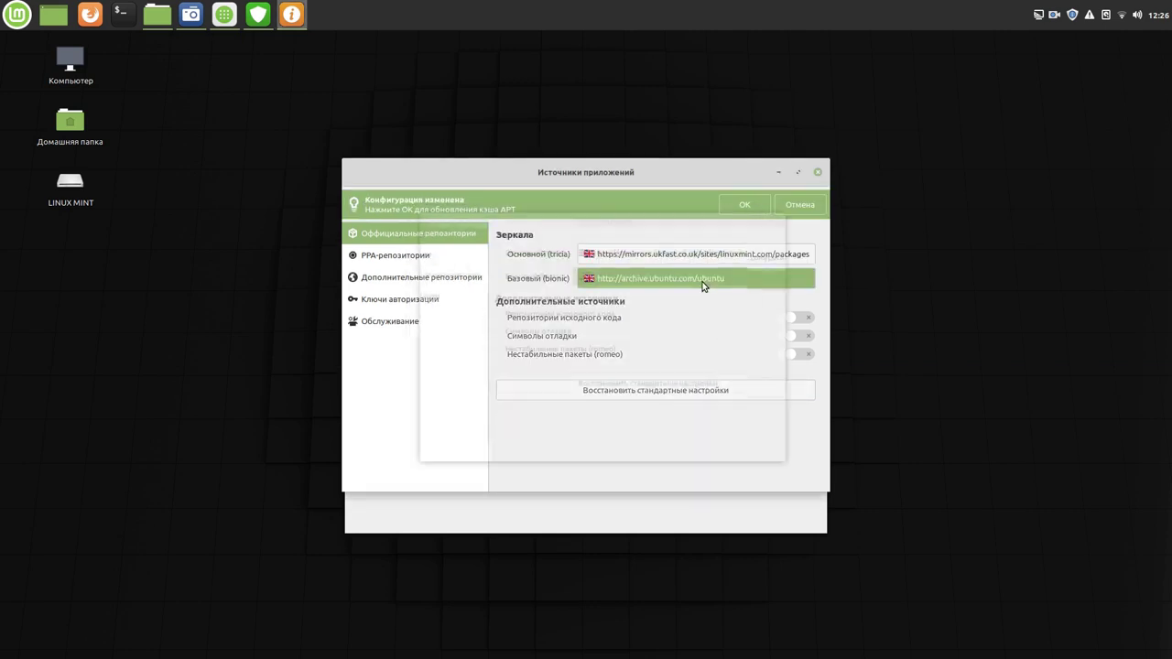
left_click(573, 257)
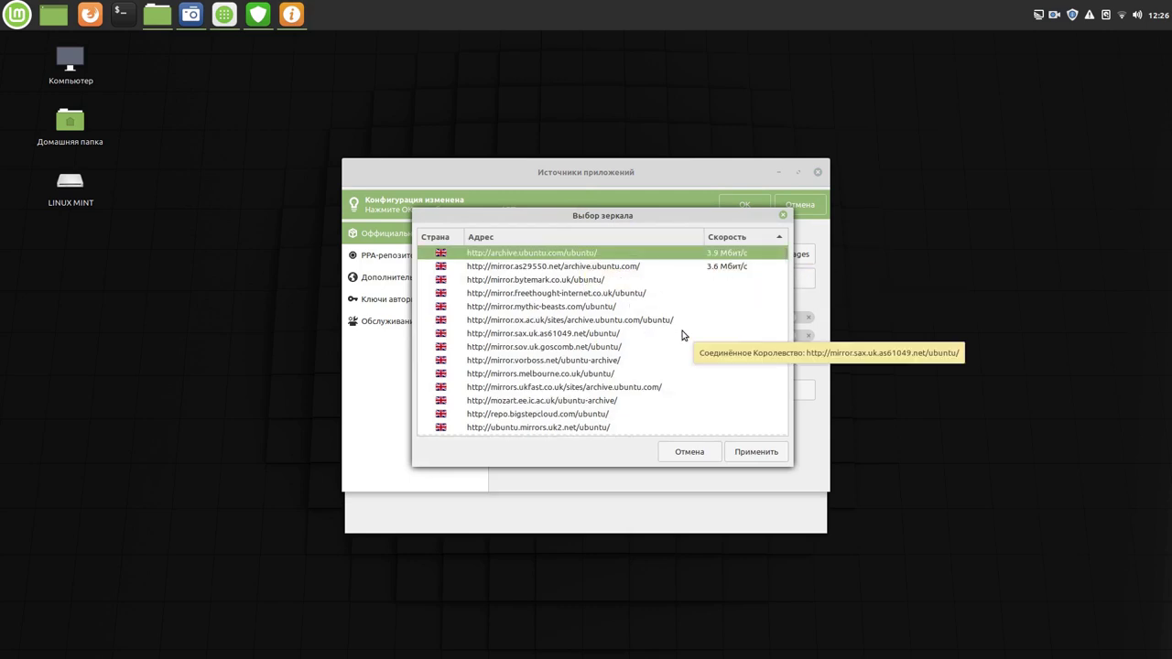
left_click(760, 455)
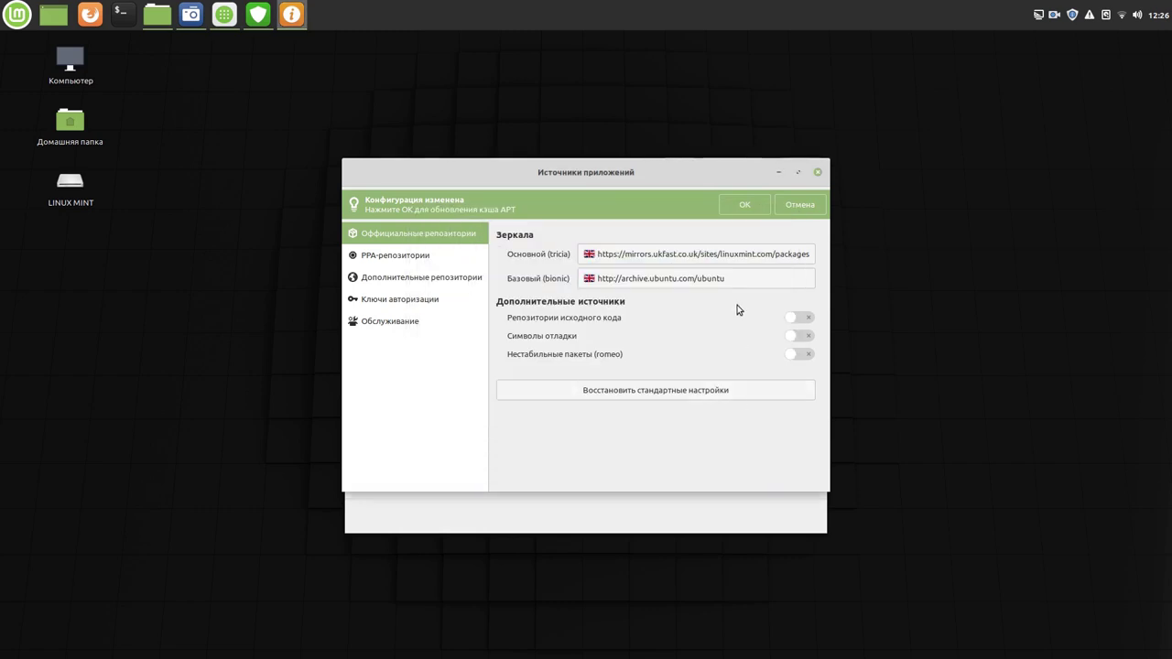
left_click(746, 205)
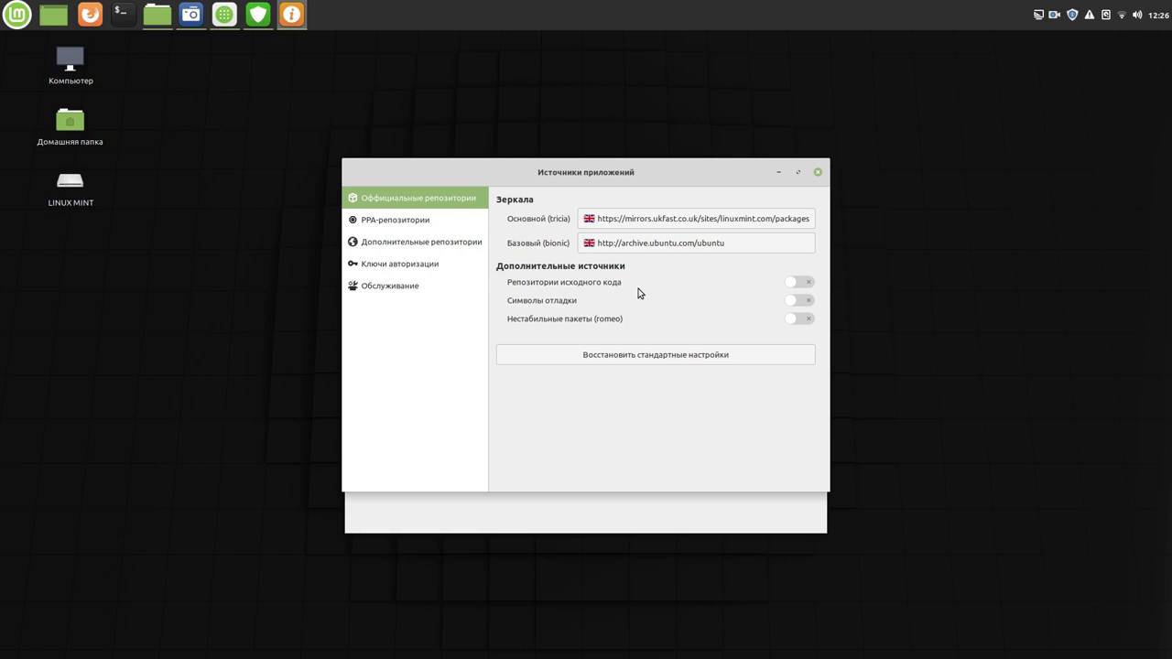
Step: Review the PPA, additional repositories, authorization keys and maintenance sections of the software sources, and close them
left_click(412, 225)
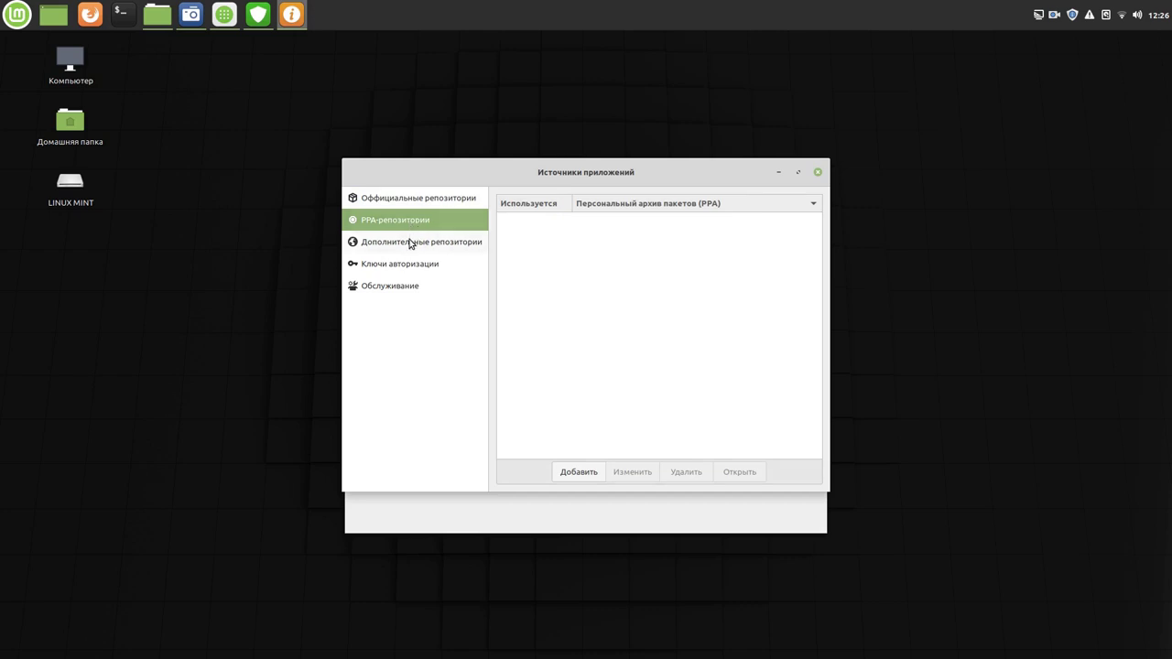
left_click(408, 241)
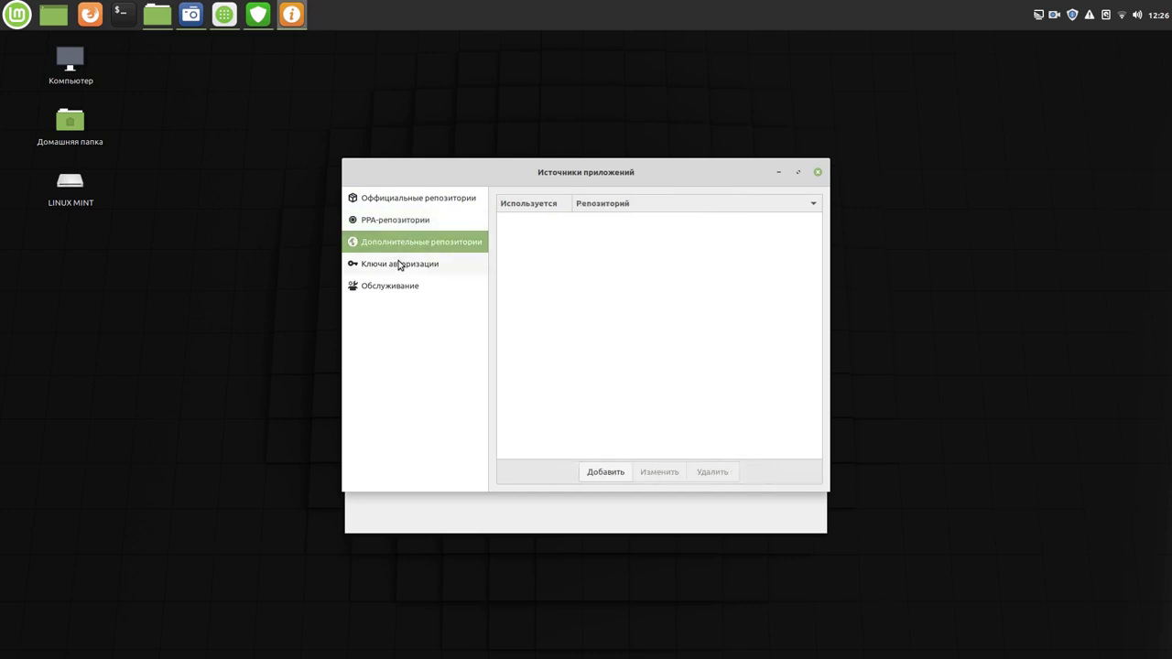
left_click(399, 265)
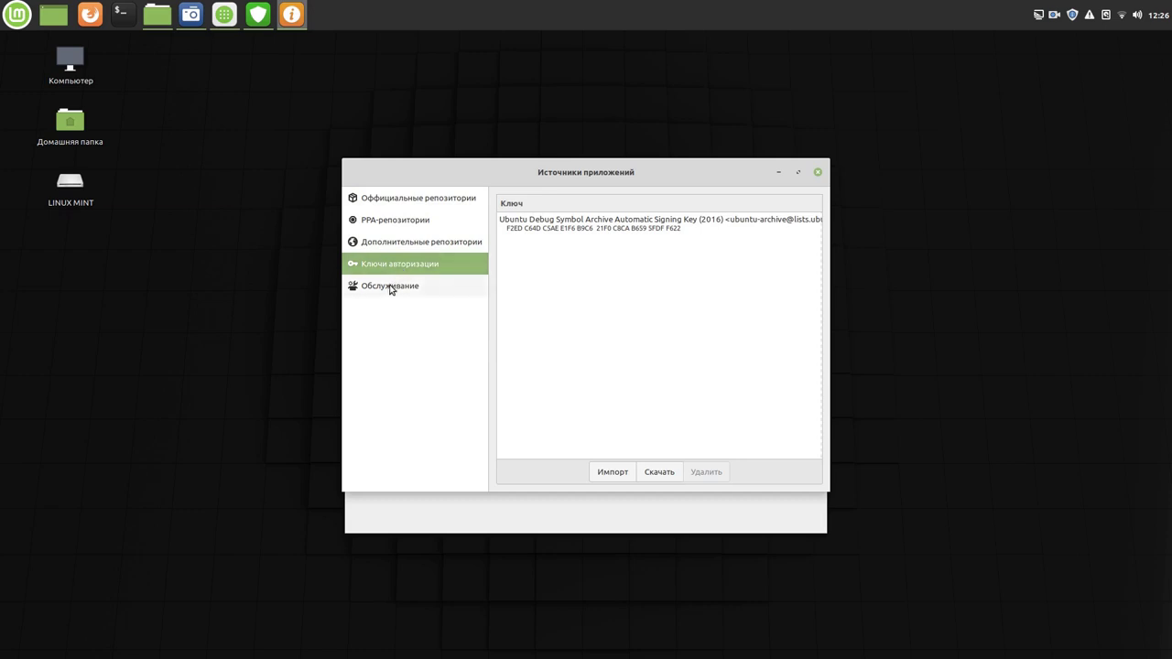
left_click(391, 287)
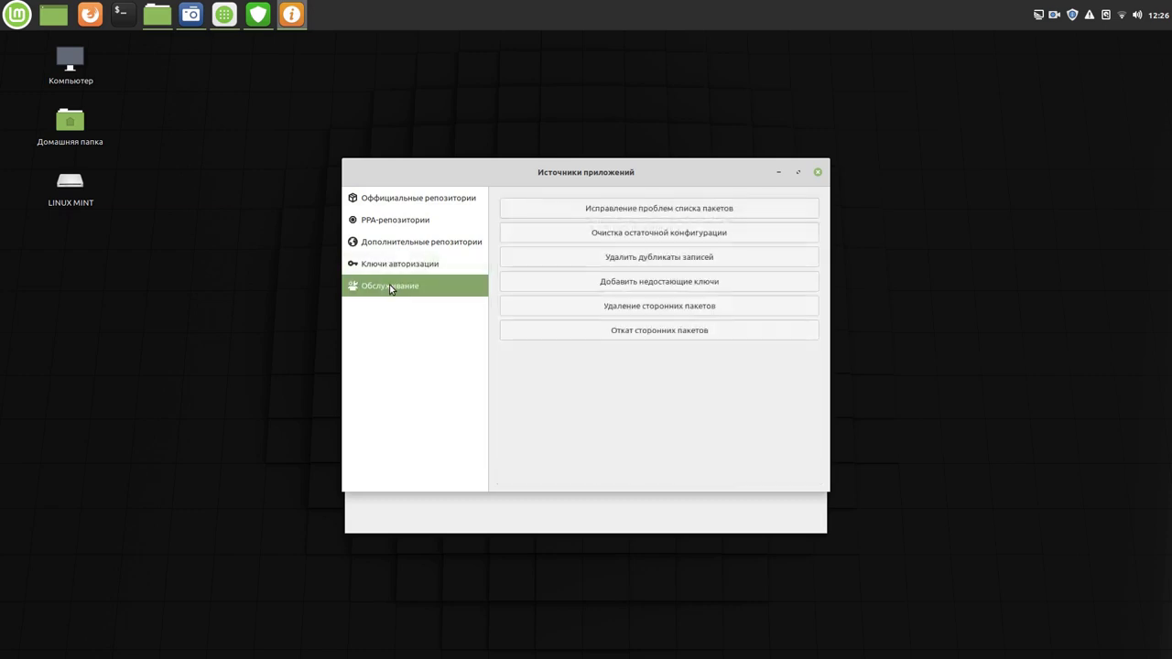
left_click(819, 172)
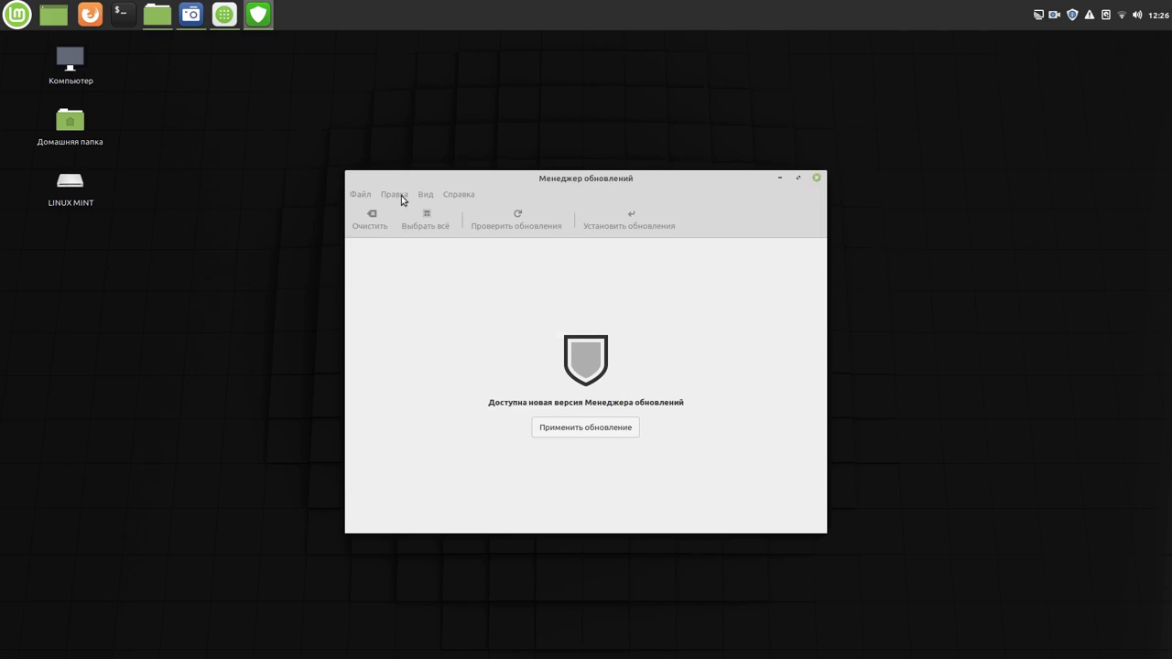
Step: Apply the new version of Менеджер обновлений, authenticate with the account password, and move its window higher on the desktop
left_click(600, 428)
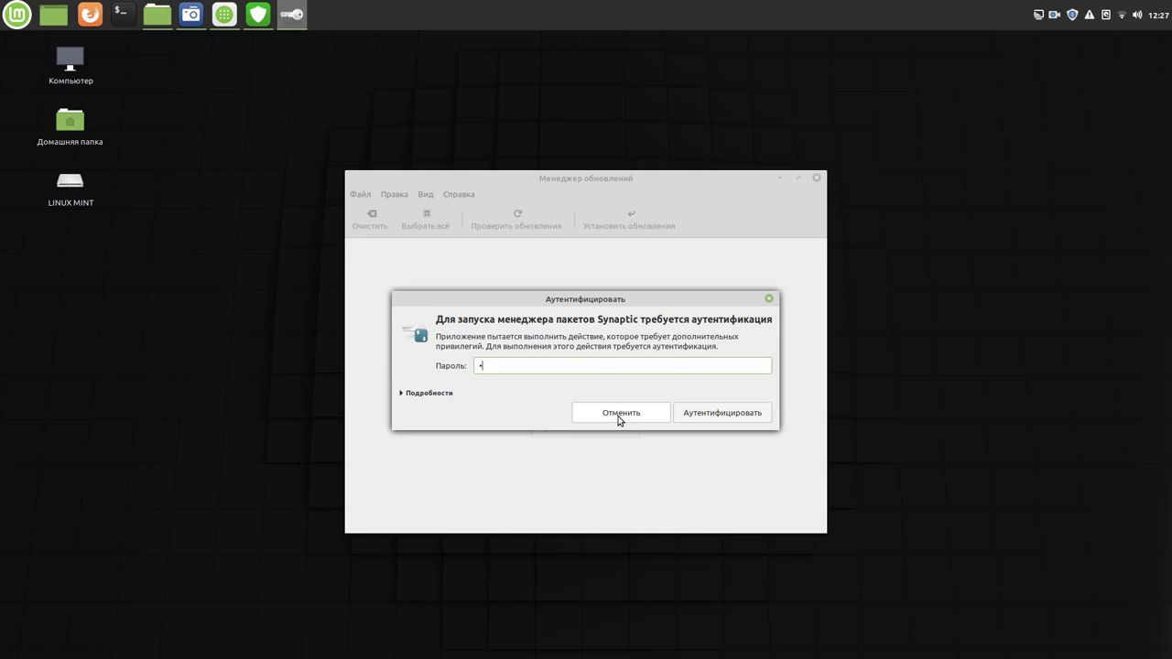
left_click(720, 414)
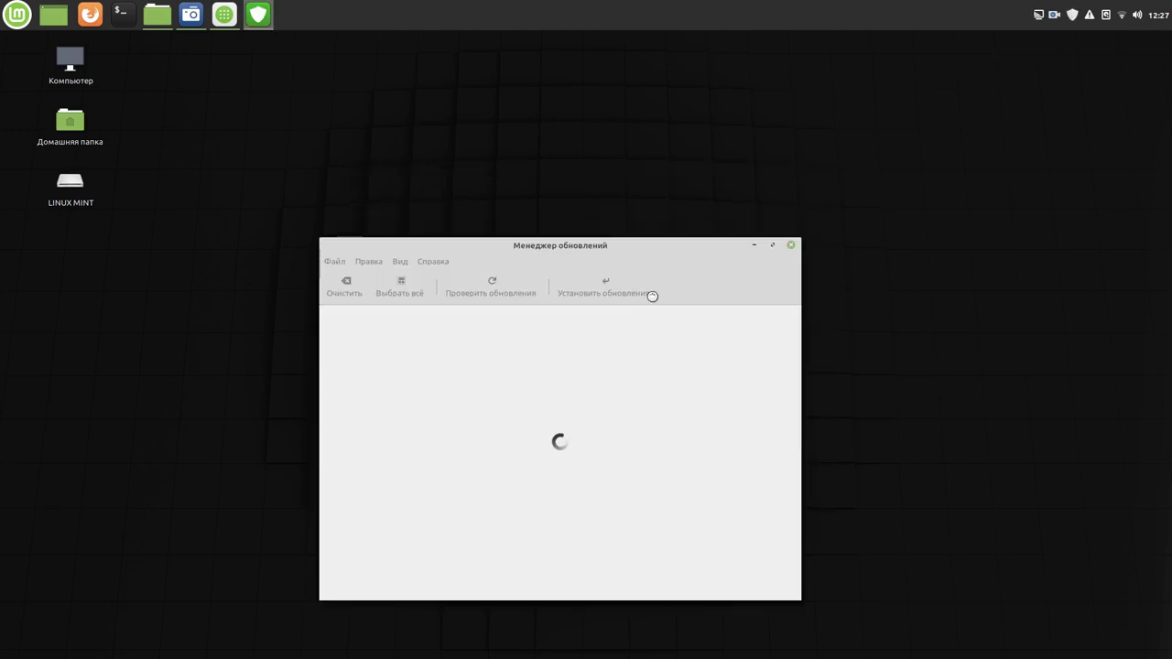
left_click_drag(591, 254, 578, 109)
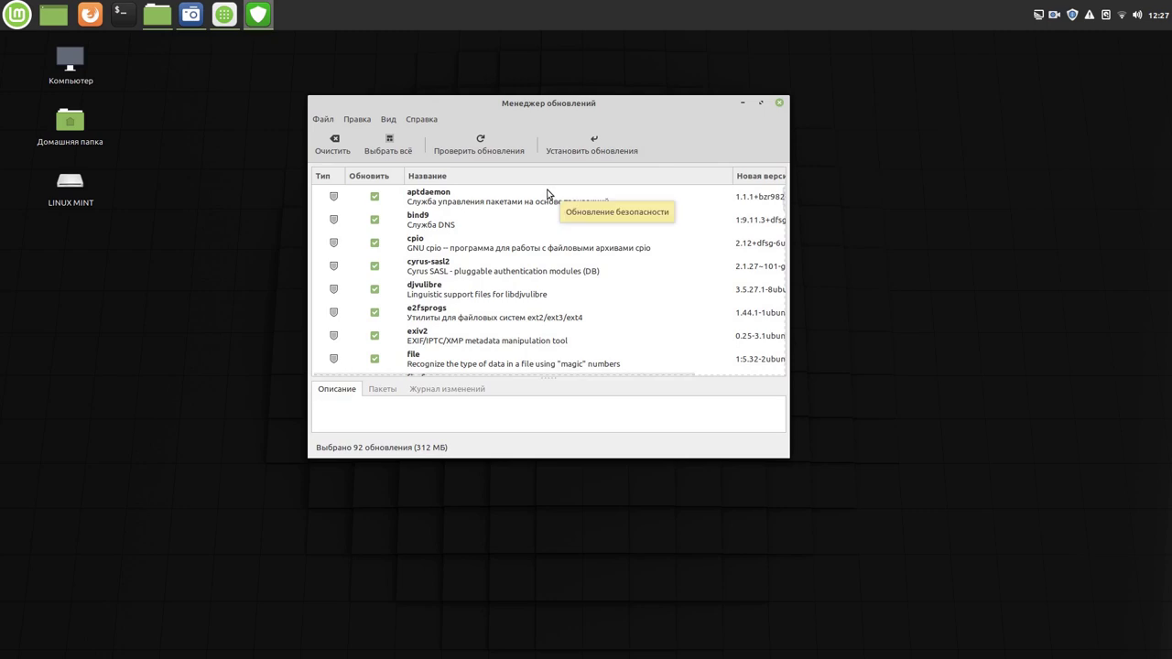
left_click(593, 148)
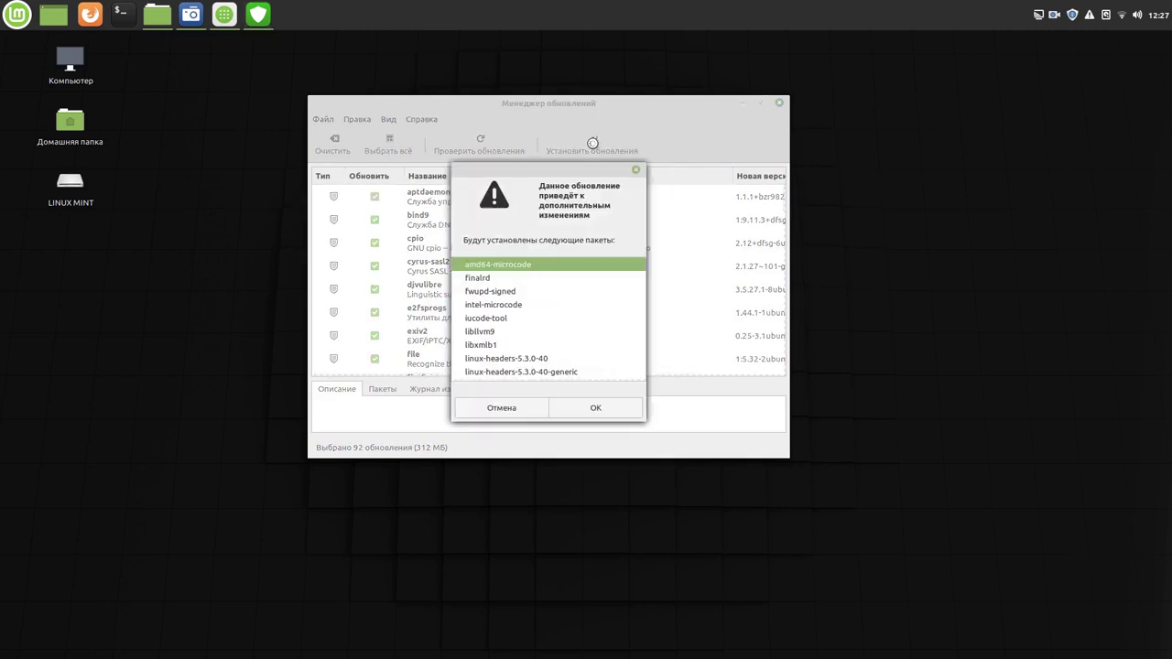
left_click(595, 408)
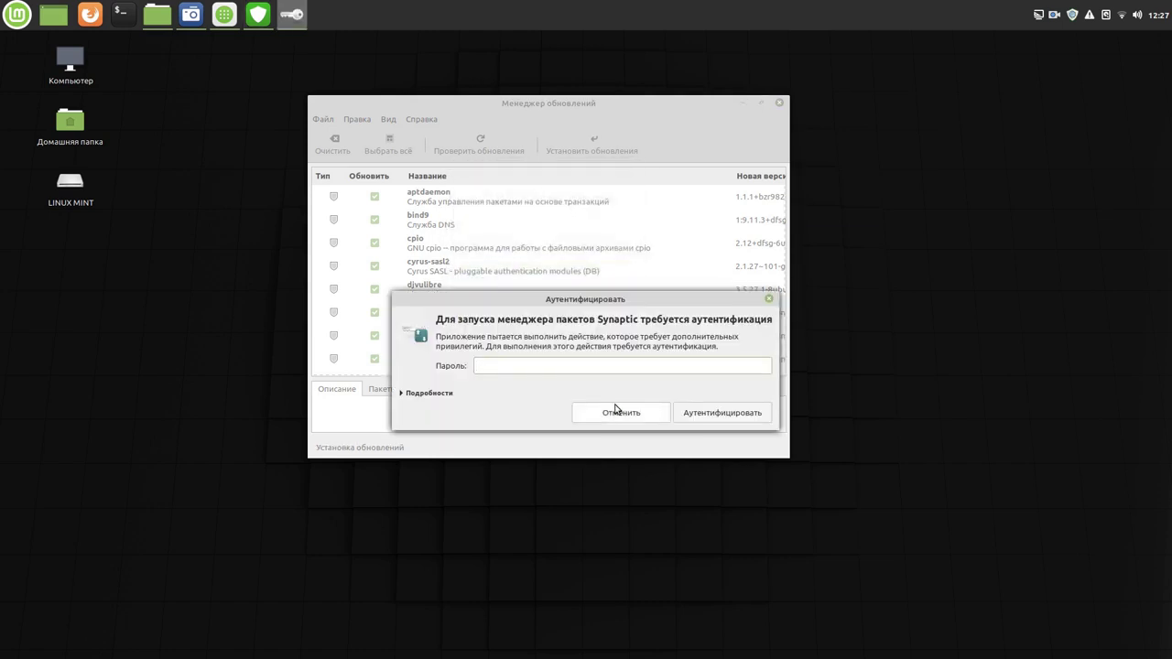
left_click(616, 411)
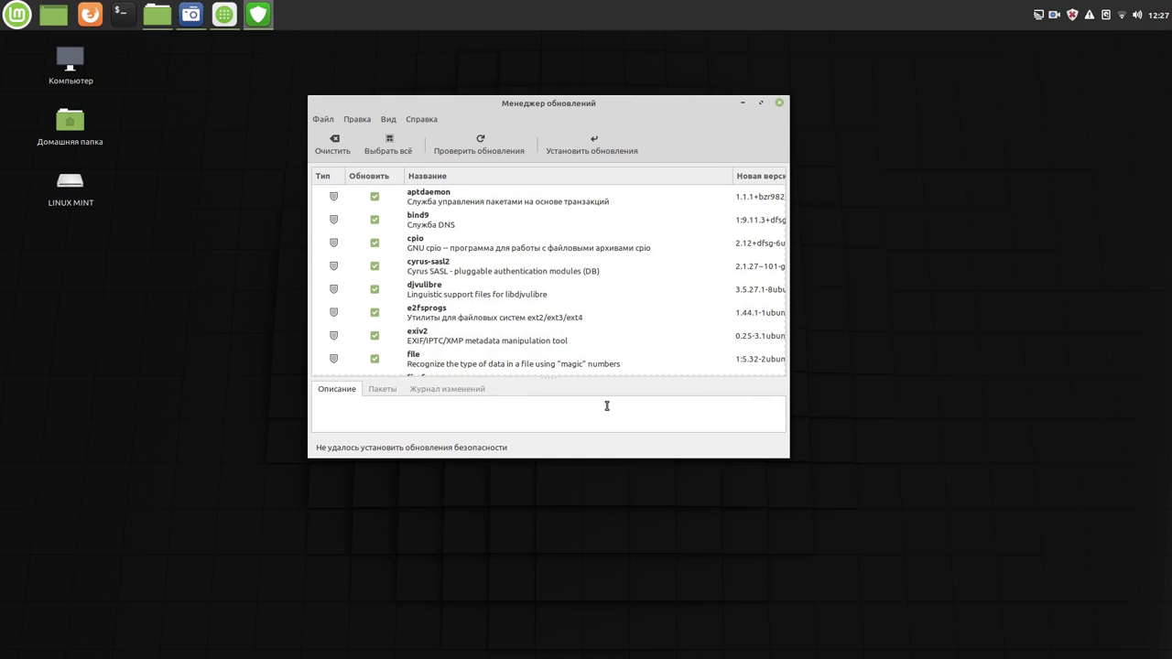
Step: Install the selected updates, accept the additional packages, authenticate with the account password, and move the download progress window clear of the update list
left_click(604, 146)
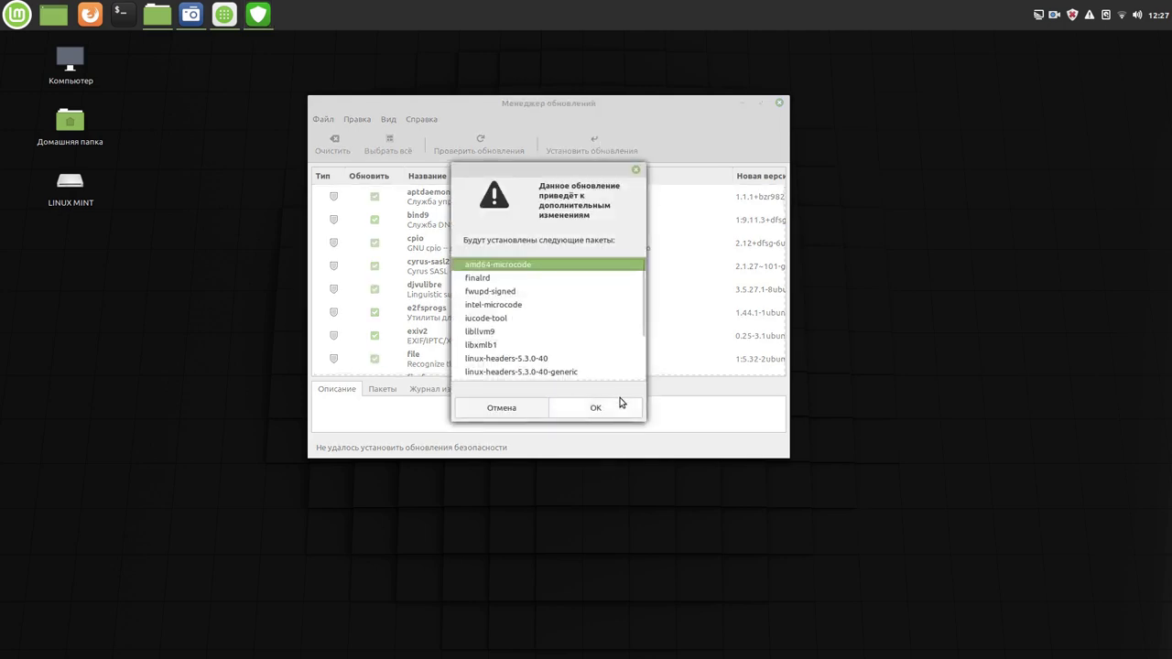
left_click(616, 409)
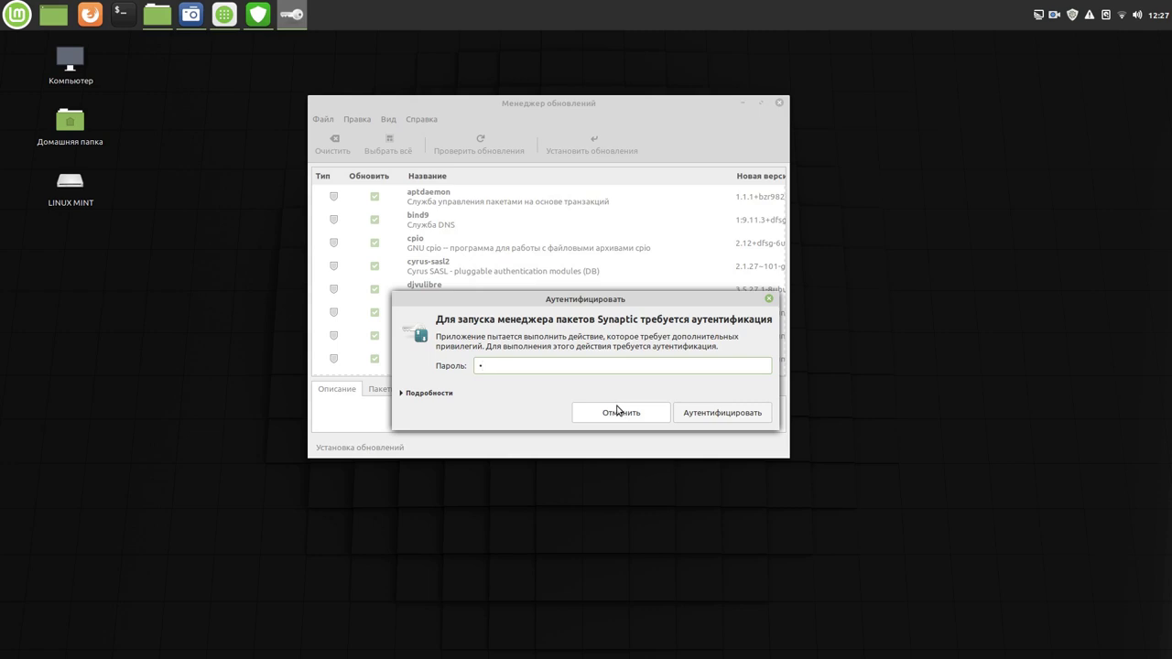
left_click(751, 417)
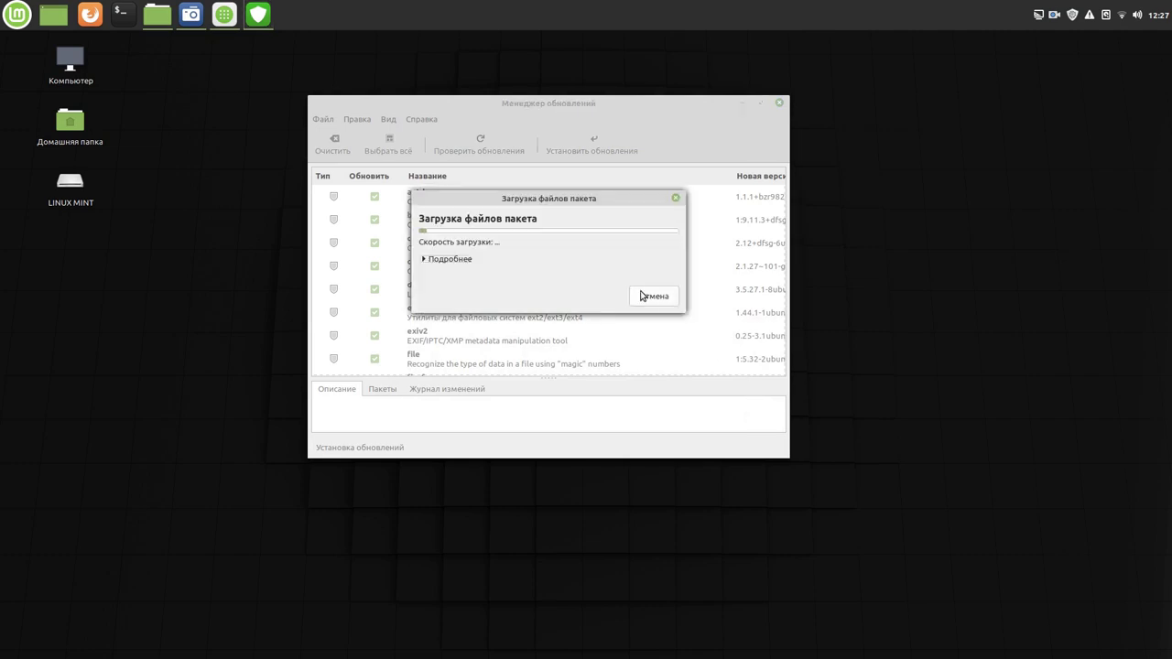
left_click_drag(617, 199, 1065, 96)
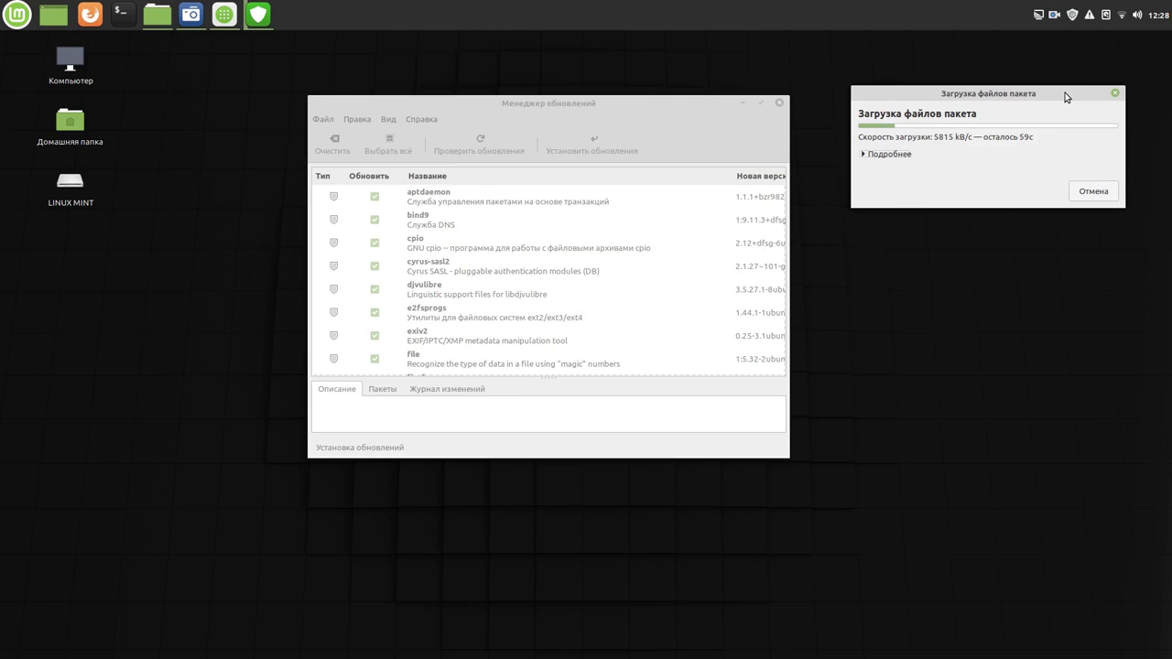
Step: Switch to Менеджер программ, search for "onbo", launch the Onboard on-screen keyboard, and minimize the manager
mouse_move(225, 20)
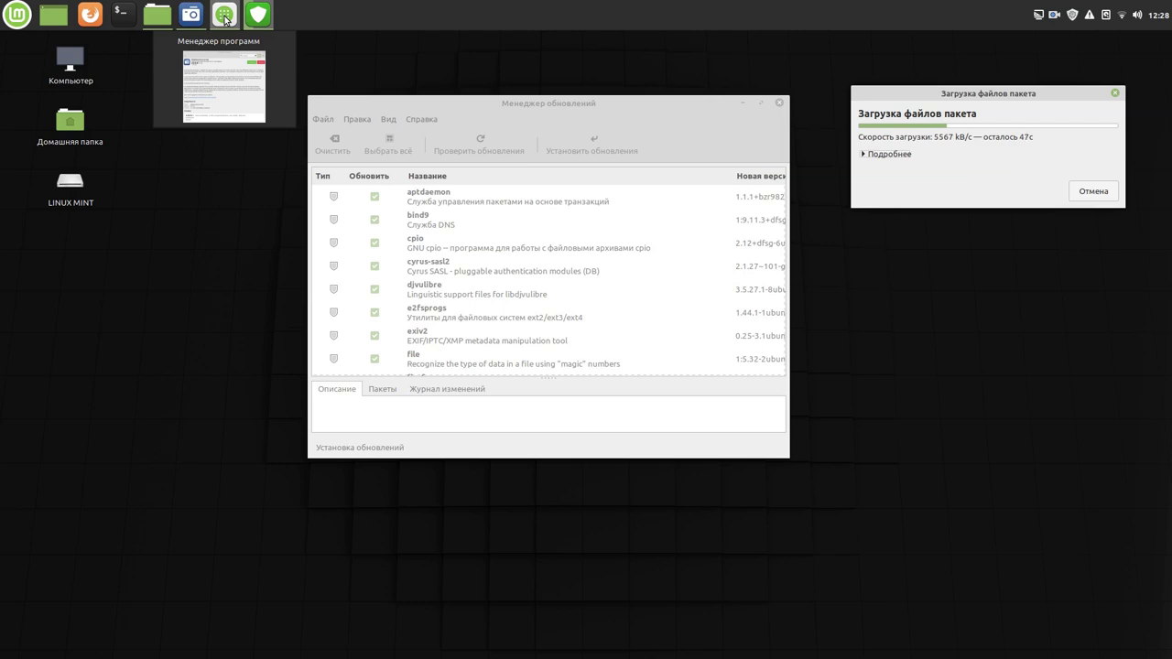
left_click(226, 19)
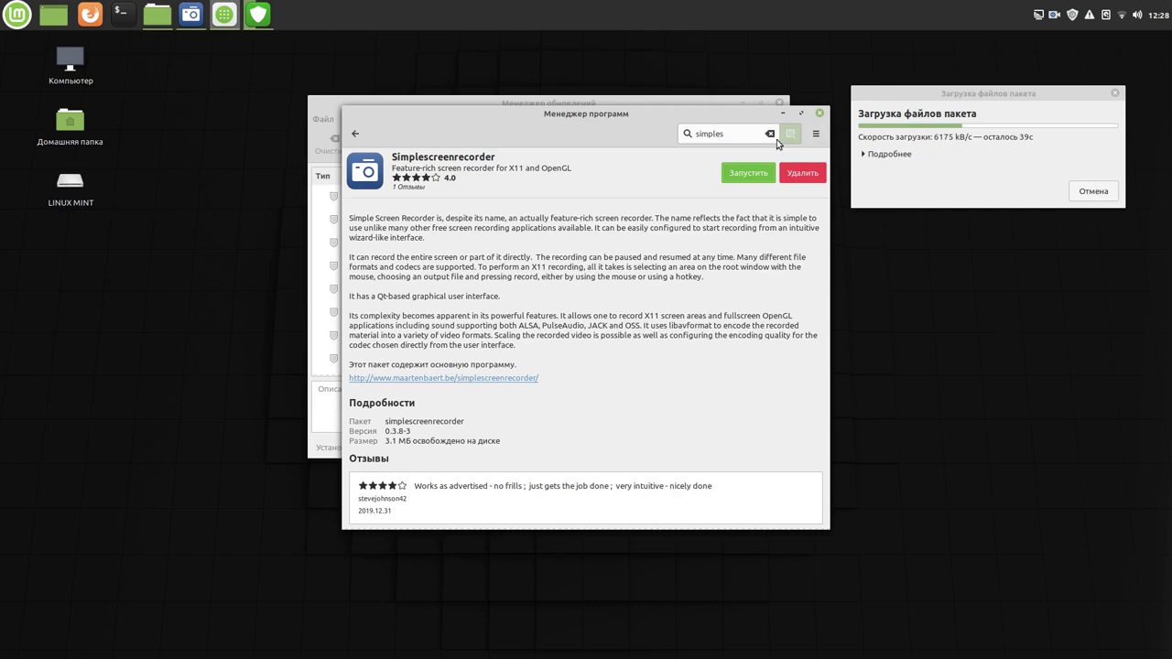
left_click(772, 135)
type("onb")
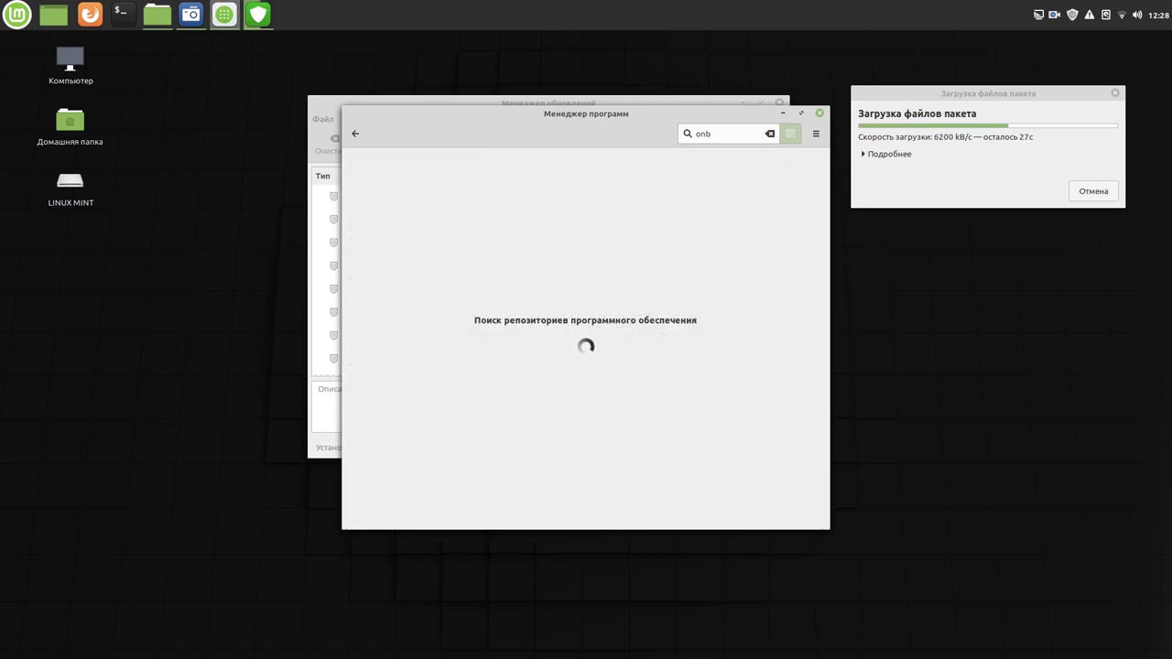
type("o")
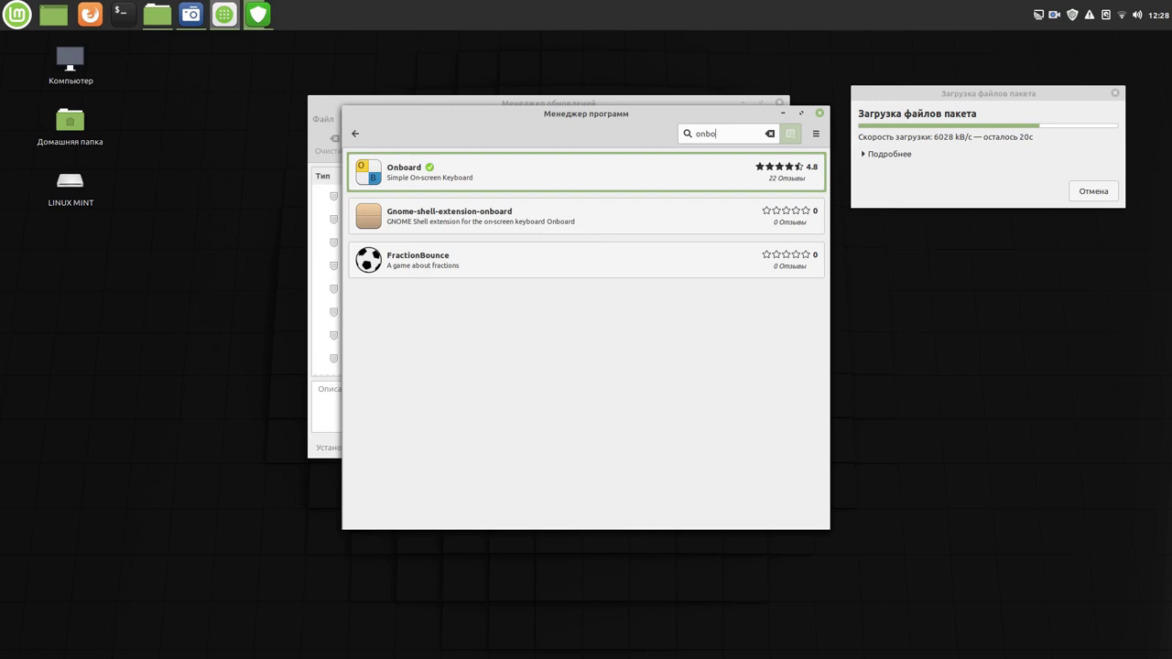
left_click(526, 167)
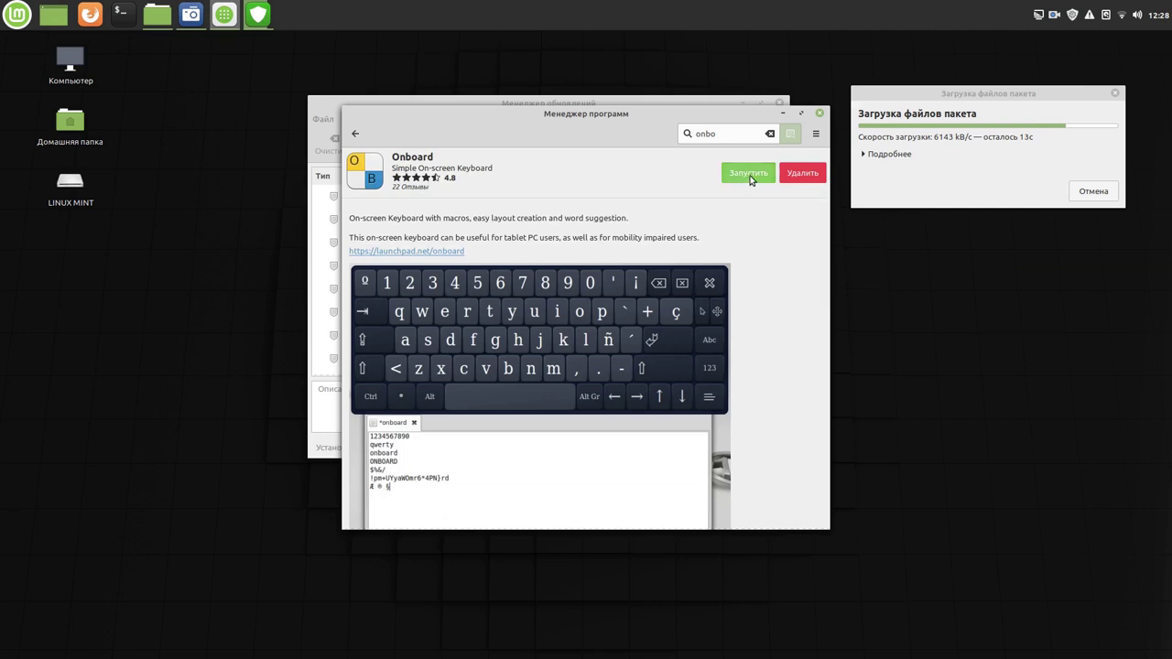
left_click(749, 178)
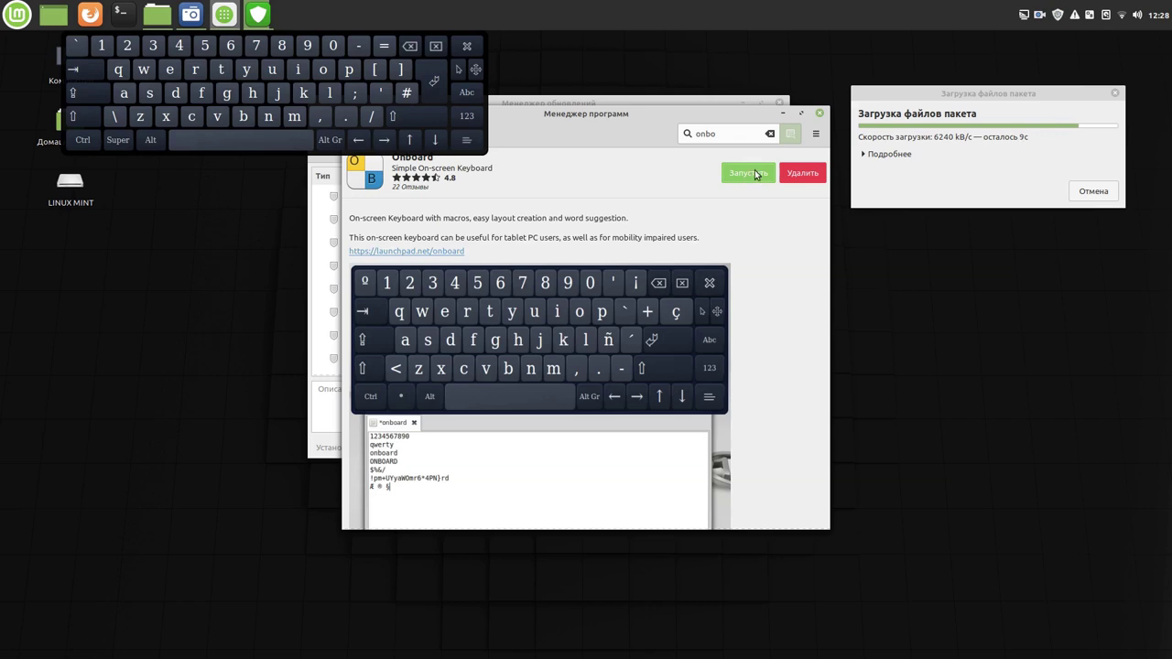
left_click(783, 112)
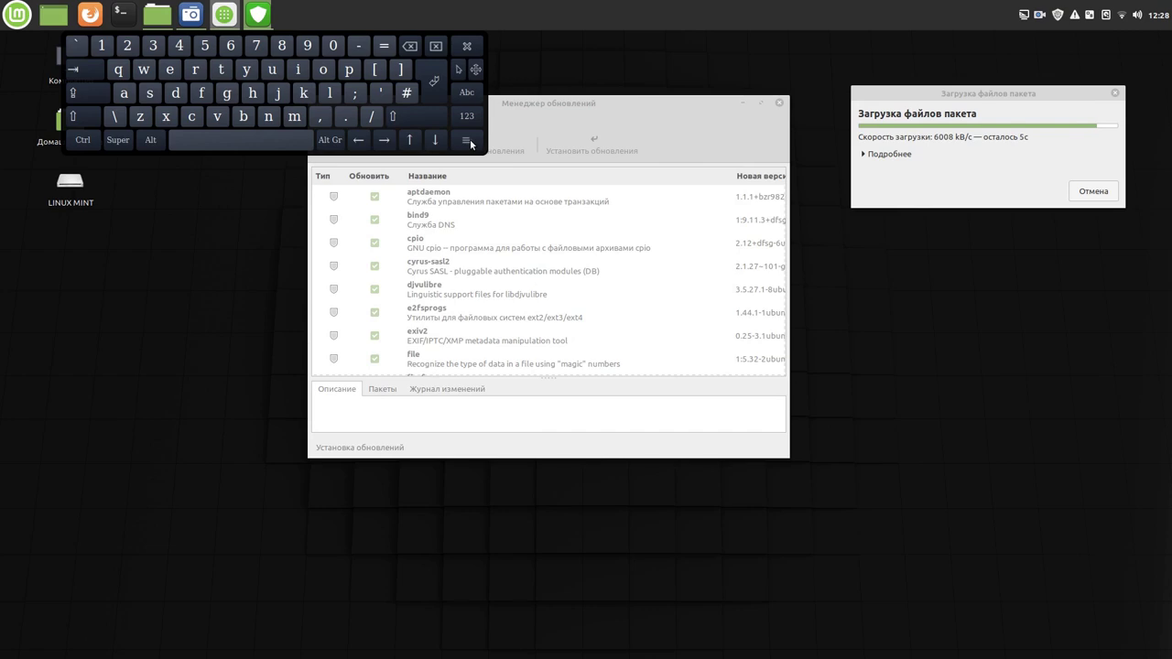
Step: Open the Onboard settings and enable starting hidden and showing a floating icon when Onboard is minimized
left_click_drag(477, 69, 568, 185)
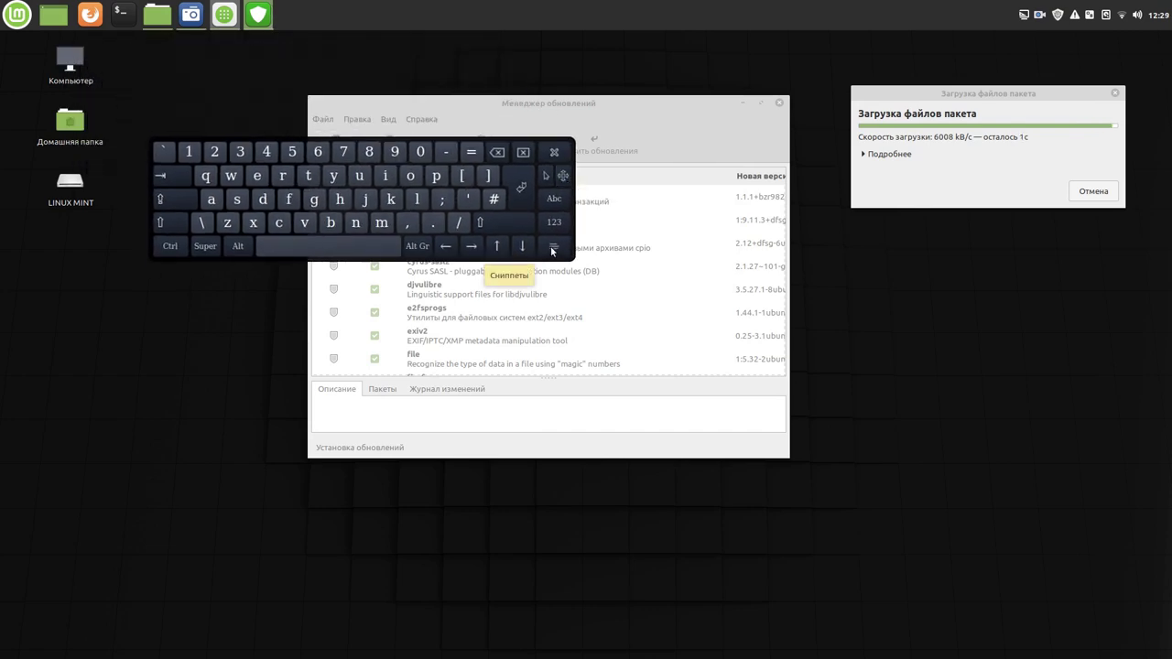
left_click(552, 248)
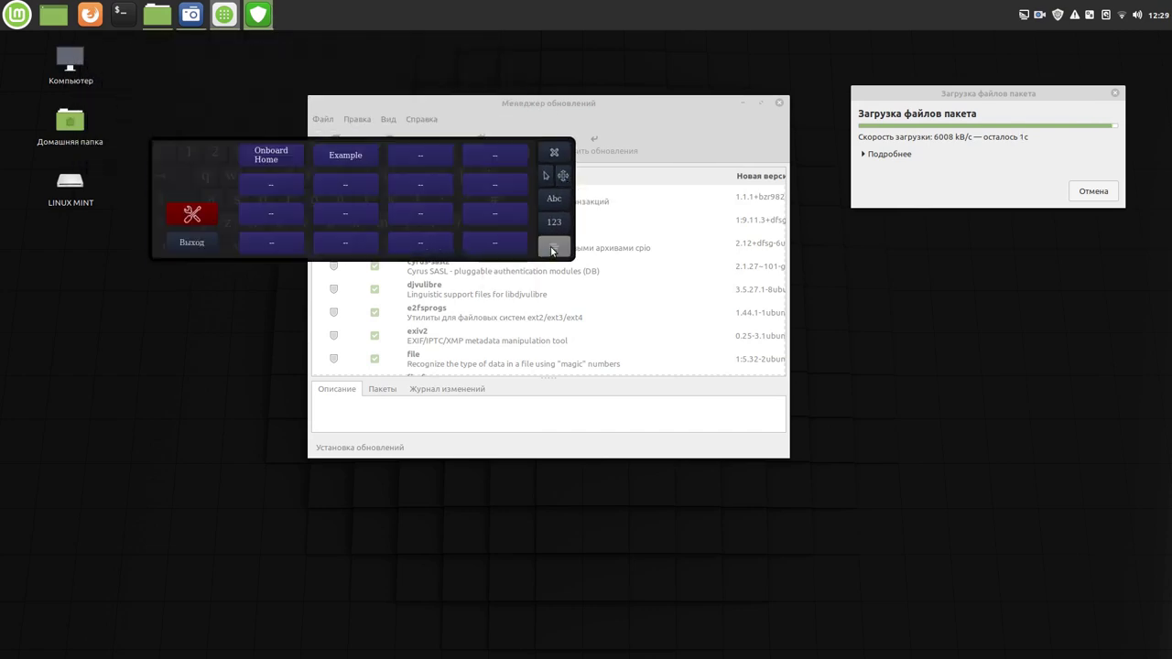
left_click(191, 214)
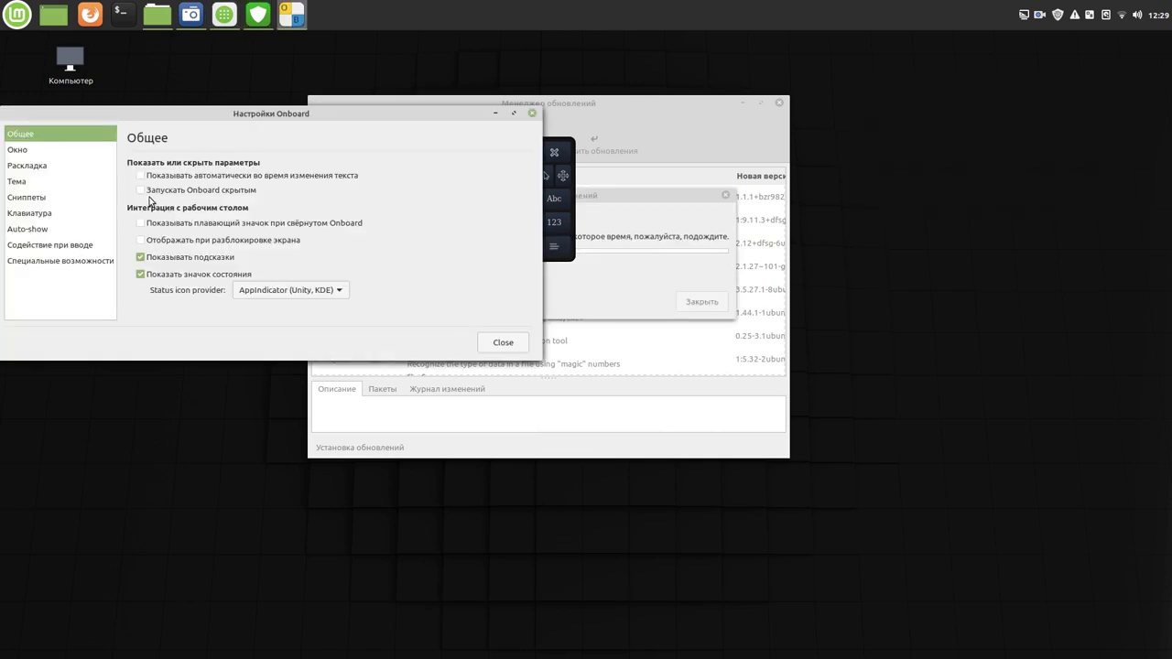
left_click(141, 189)
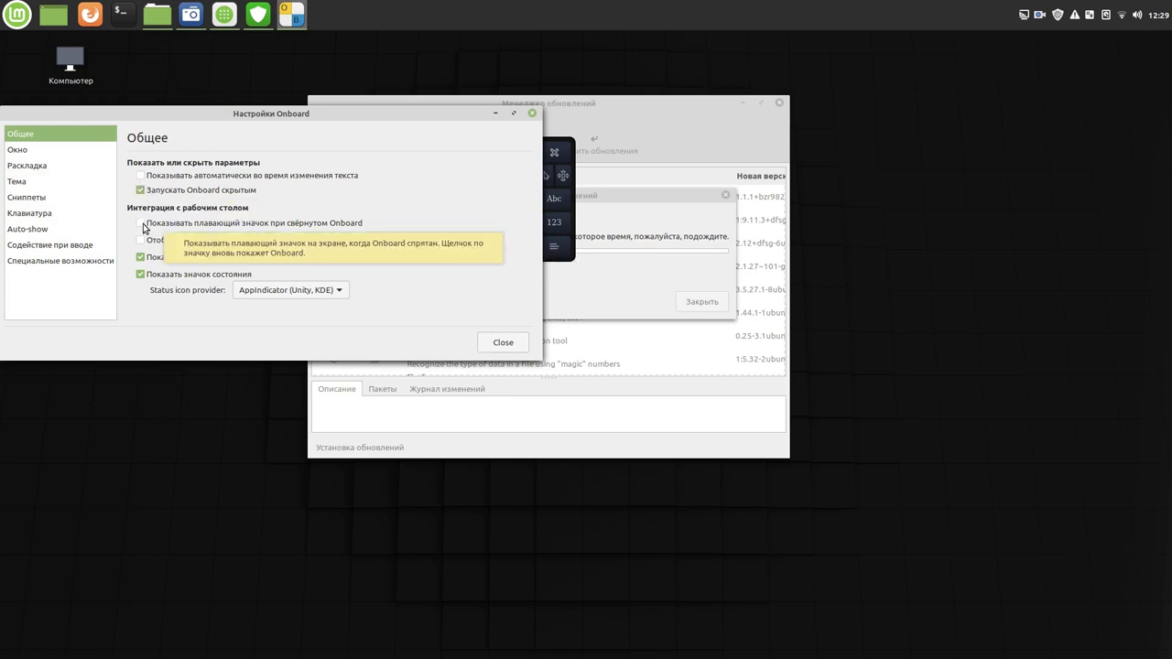
left_click(142, 224)
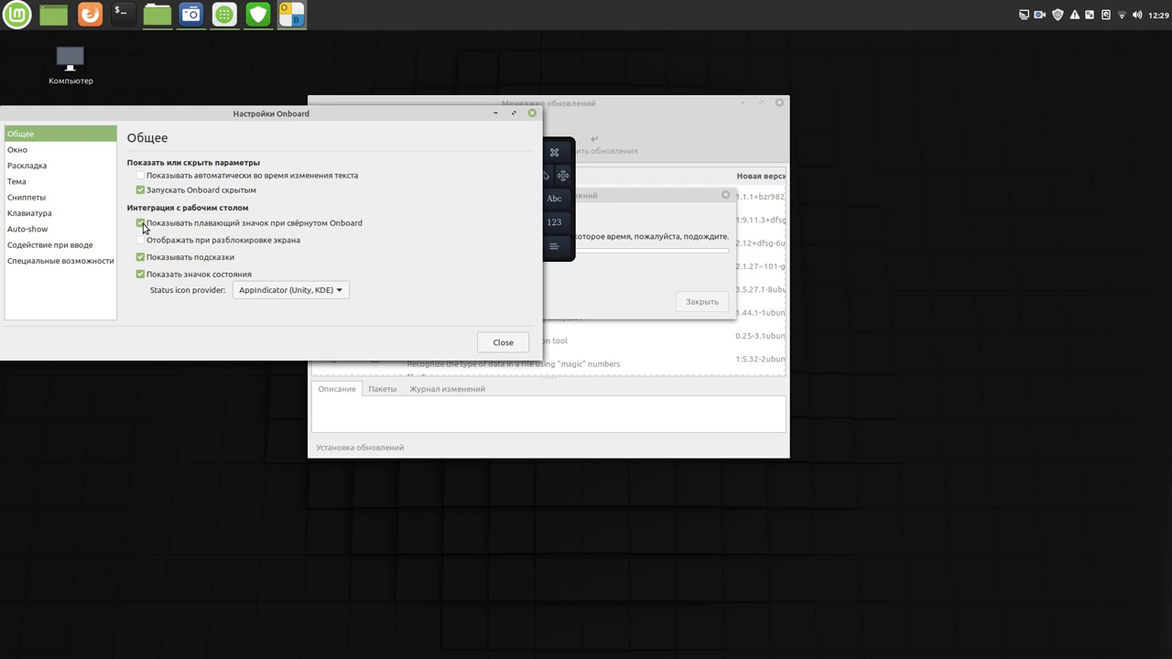
Step: Set Onboard's layout to Full Keyboard and its theme to Ambiance, and close the settings
left_click(20, 151)
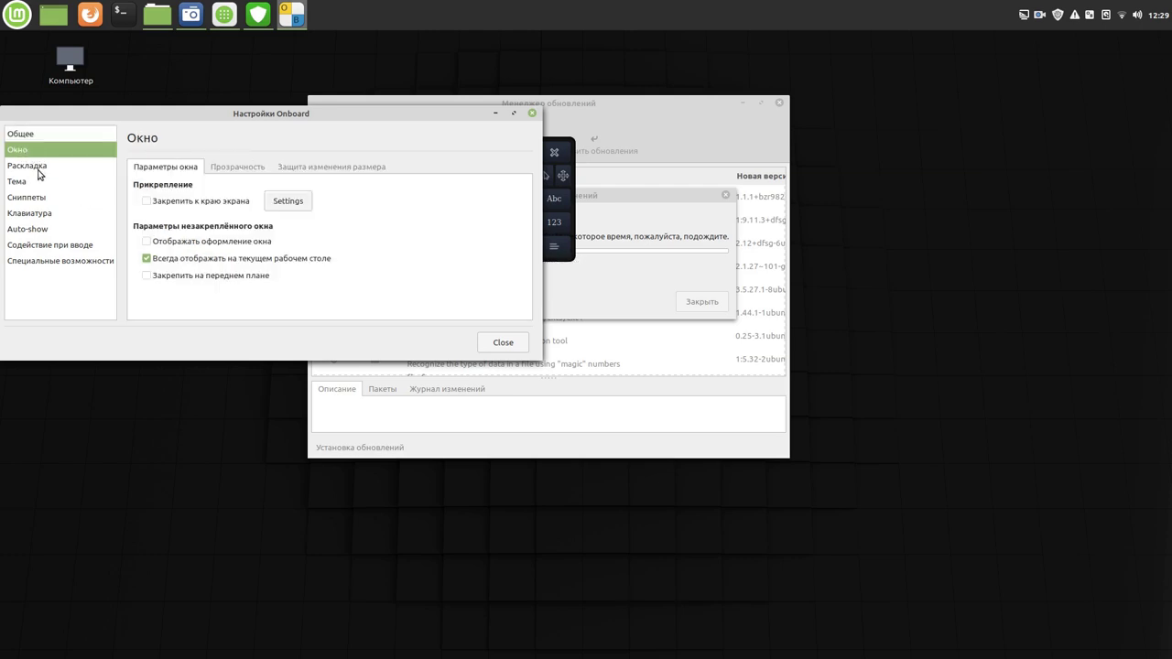
left_click(39, 170)
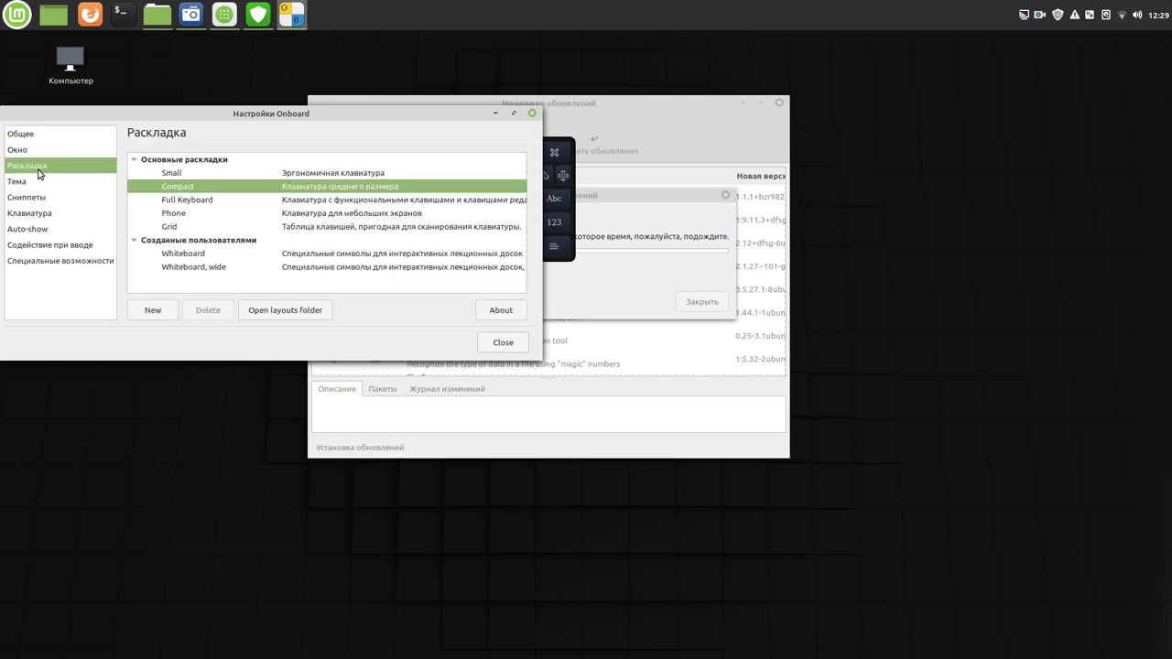
left_click(369, 201)
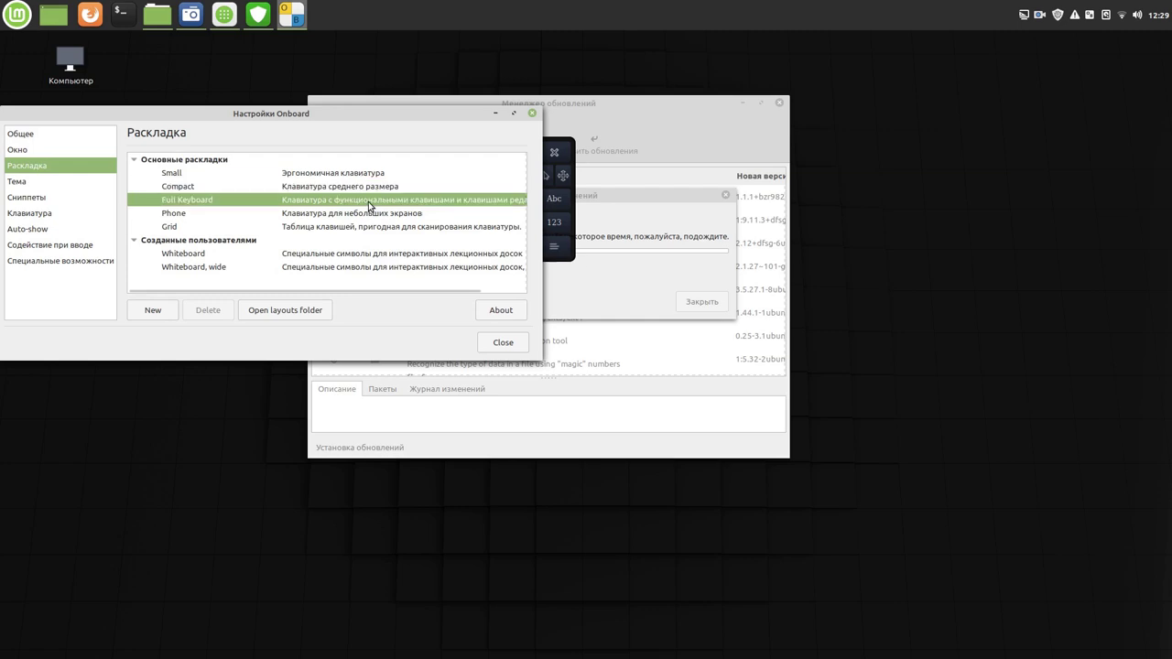
left_click(19, 188)
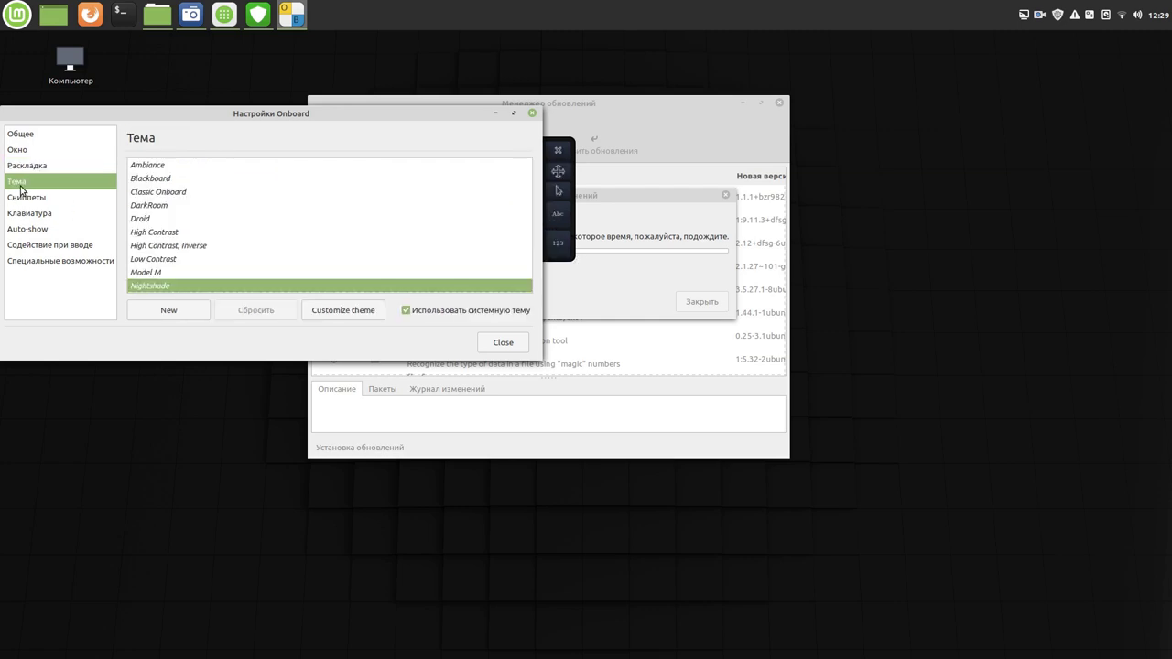
left_click(160, 166)
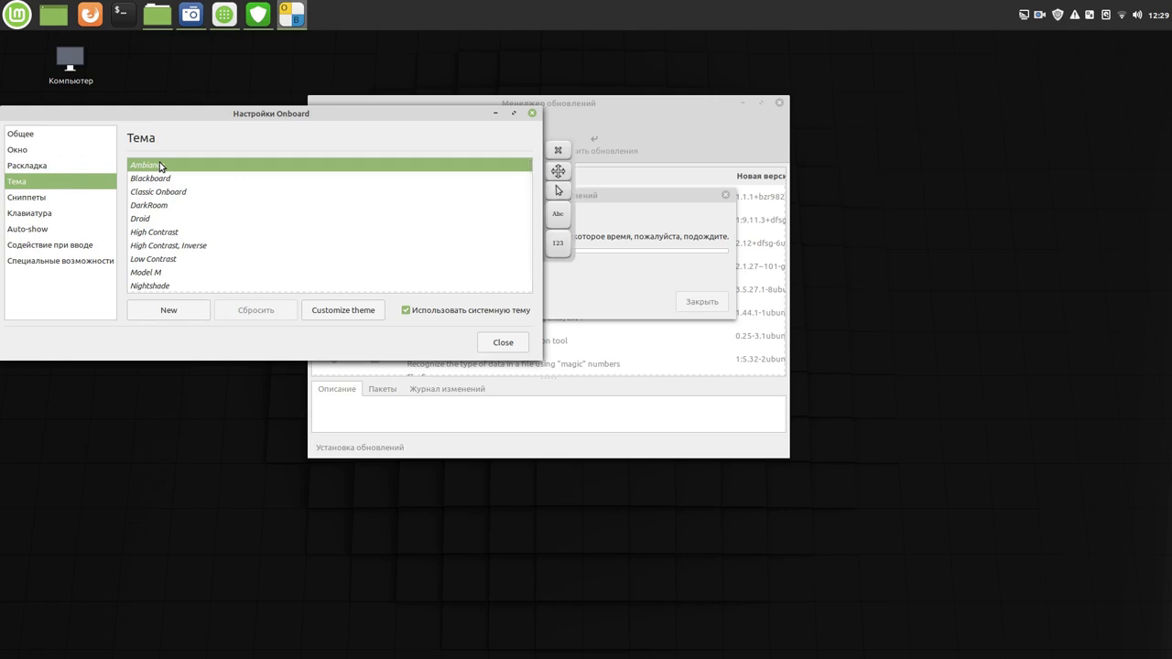
left_click(506, 345)
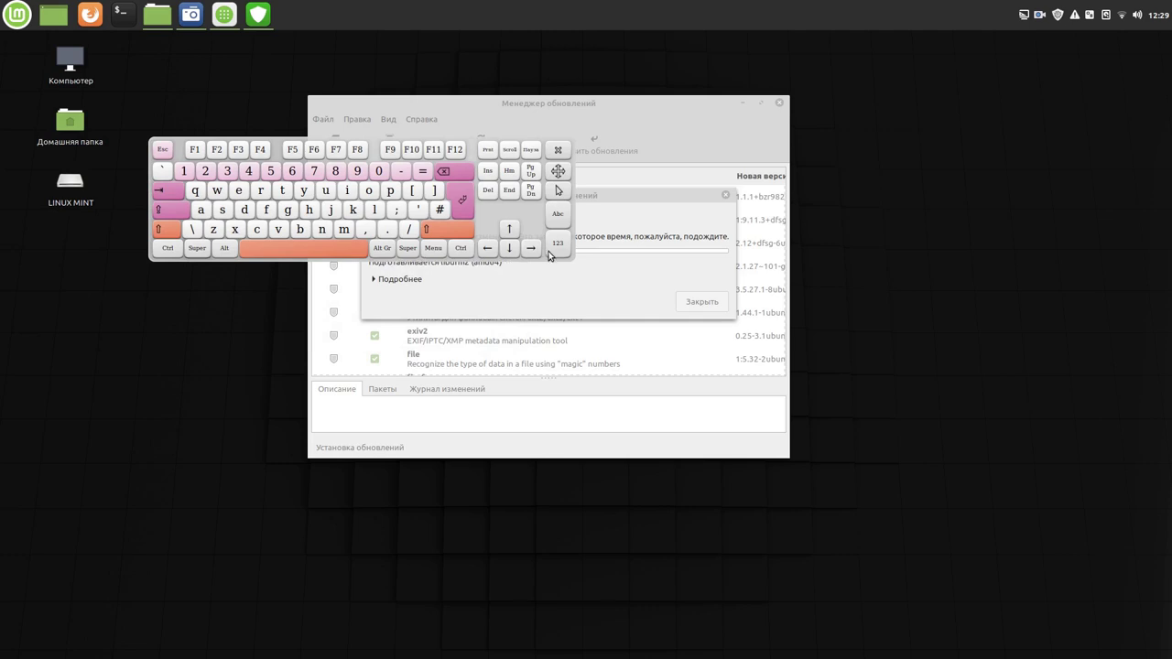
Step: Hide the on-screen keyboard and move its floating icon to the upper-right area of the desktop
left_click(559, 151)
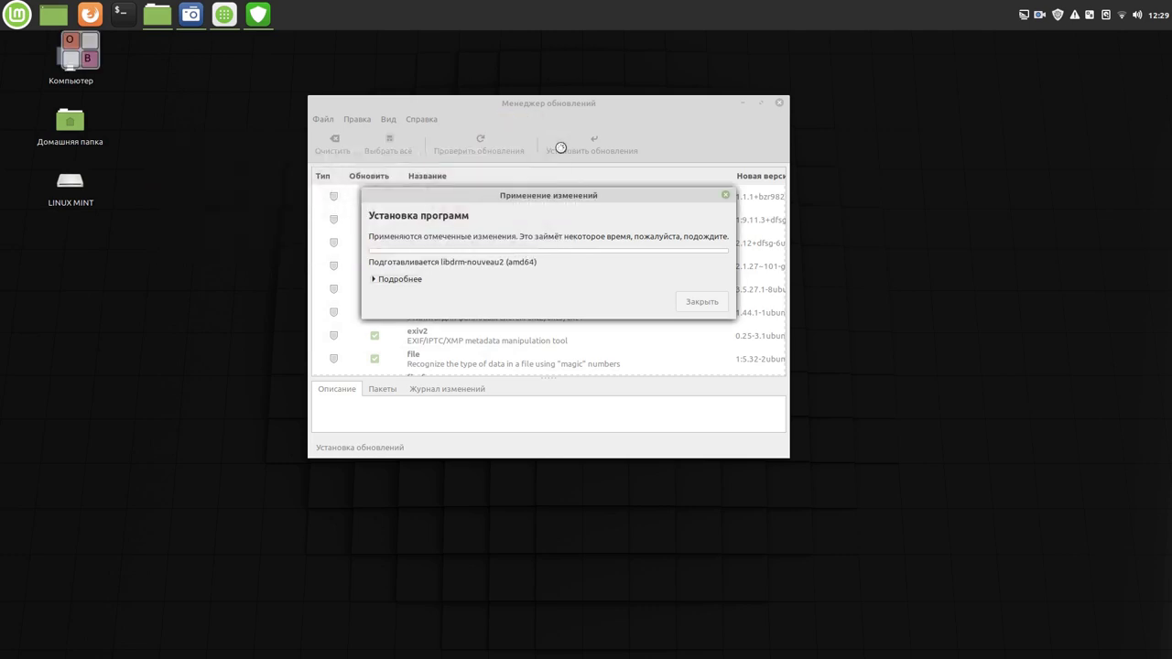
left_click_drag(89, 57, 1088, 158)
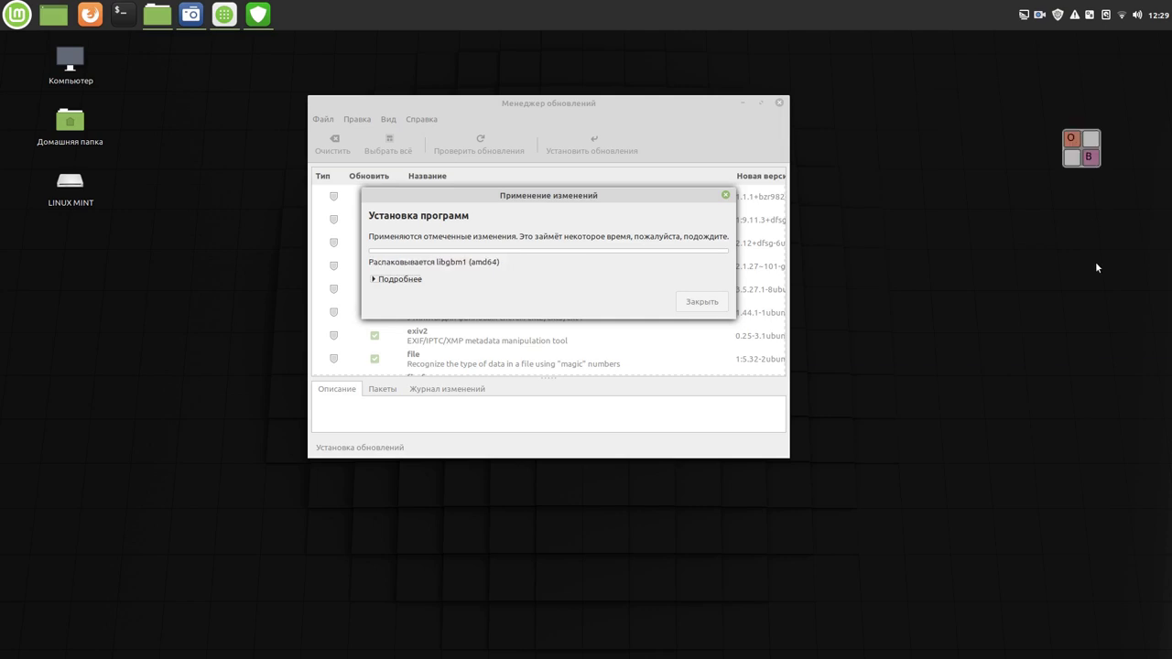
Step: Open the startup applications settings (Автозагрузка) and add Onboard to the programs started at login
left_click(25, 15)
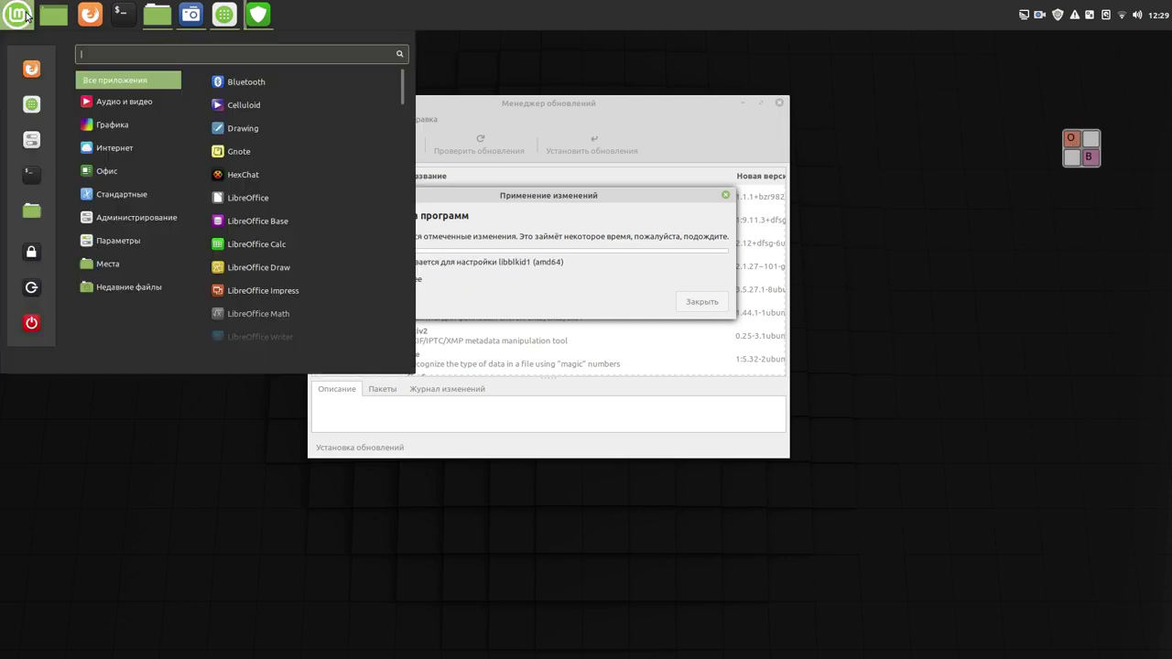
left_click(32, 140)
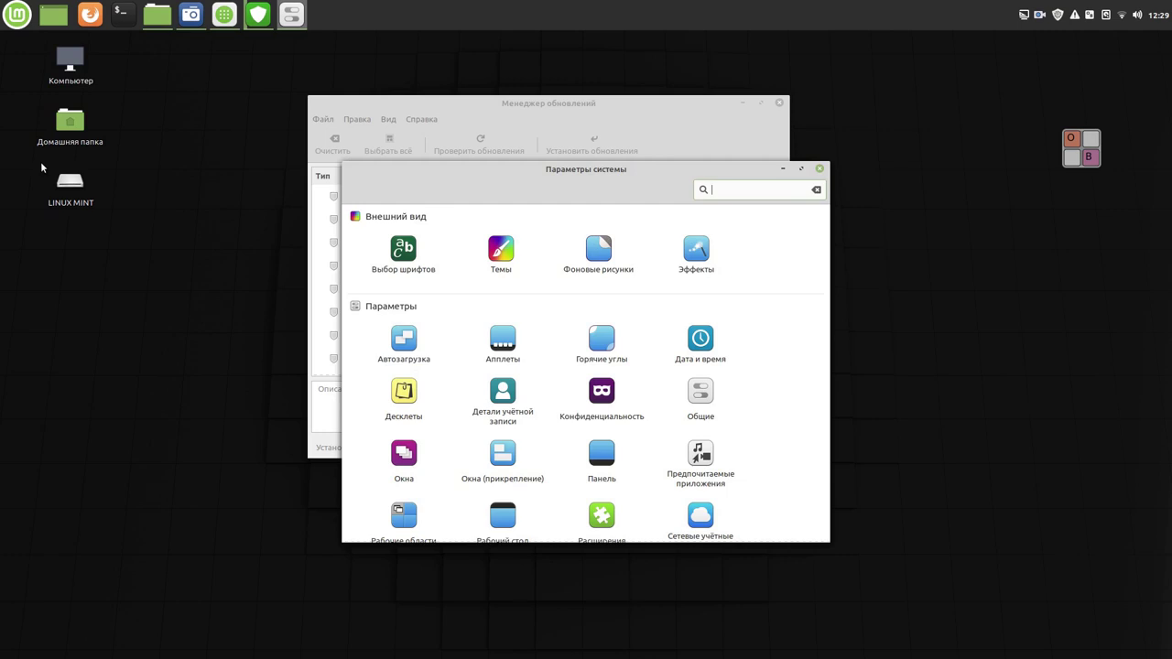
left_click(408, 339)
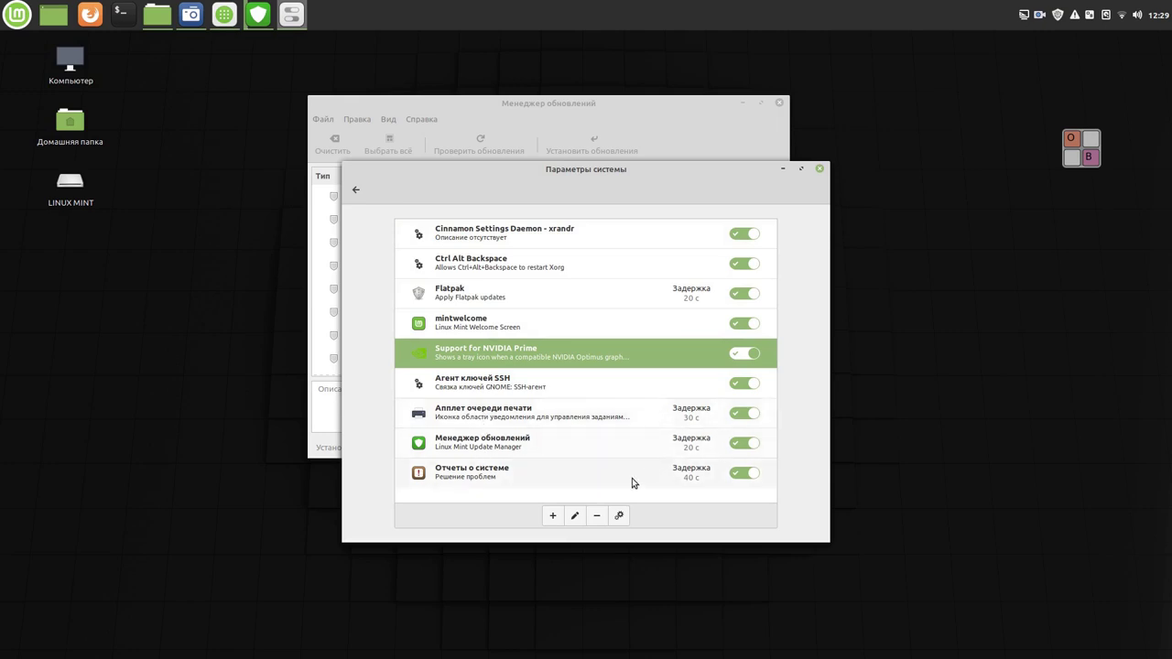
left_click(555, 515)
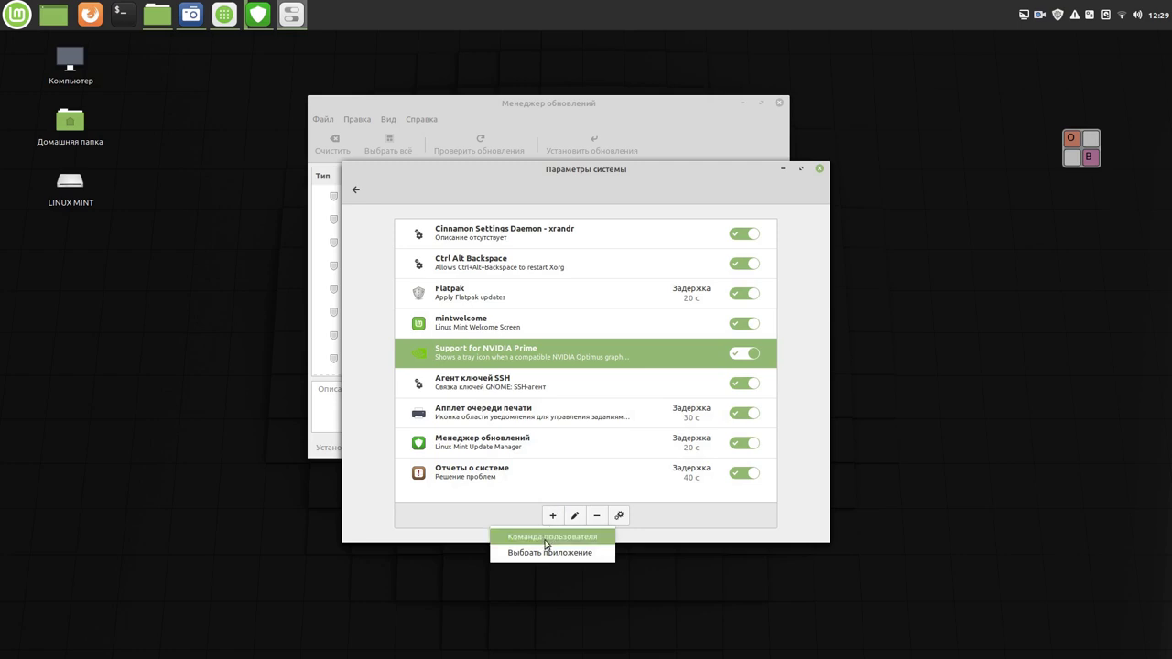
left_click(539, 552)
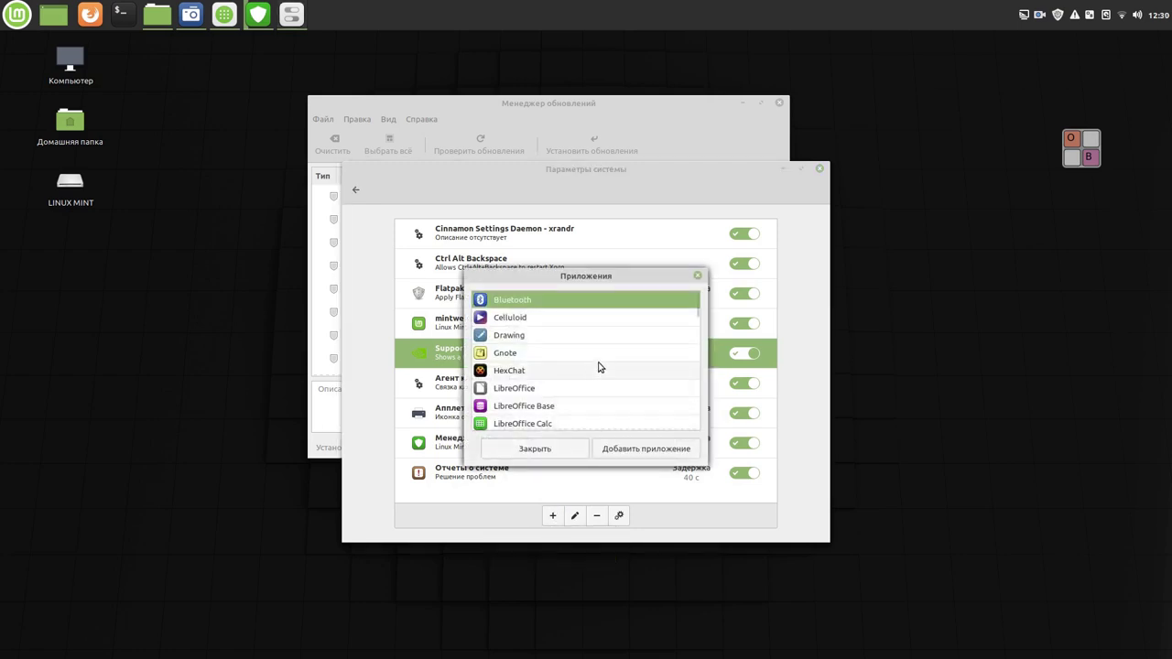
scroll(599, 368, "down", 2)
scroll(600, 368, "down", 3)
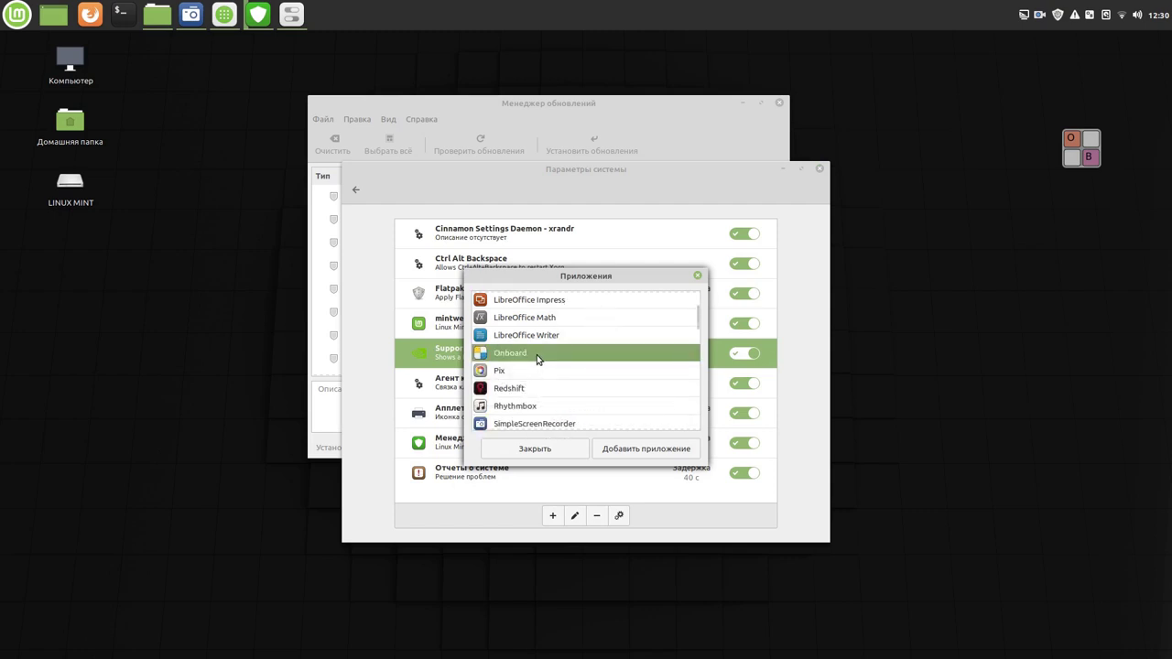
left_click(679, 450)
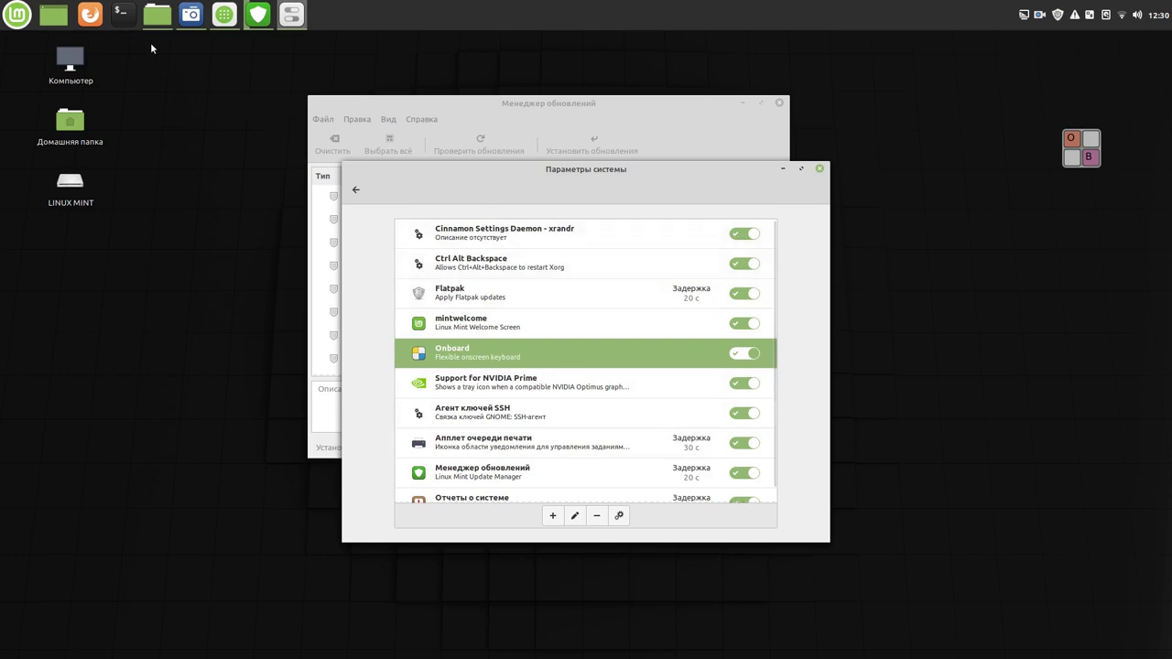
Step: Switch to Менеджер программ and replace the previous search with "plank"
left_click(222, 19)
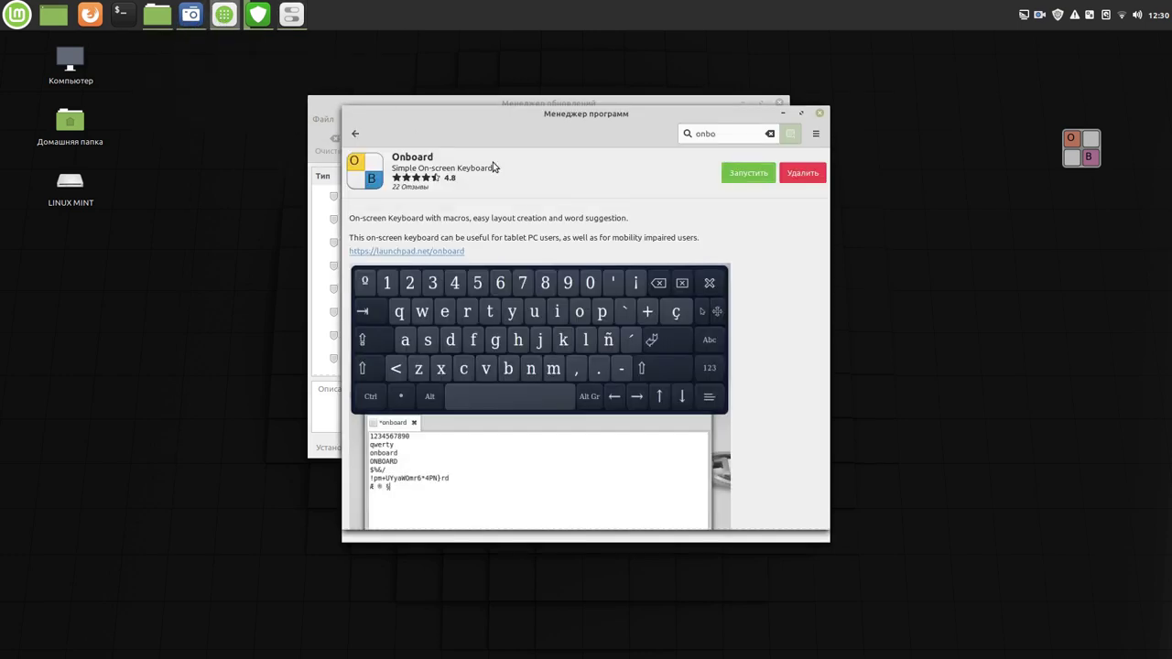
left_click(770, 134)
type("pla")
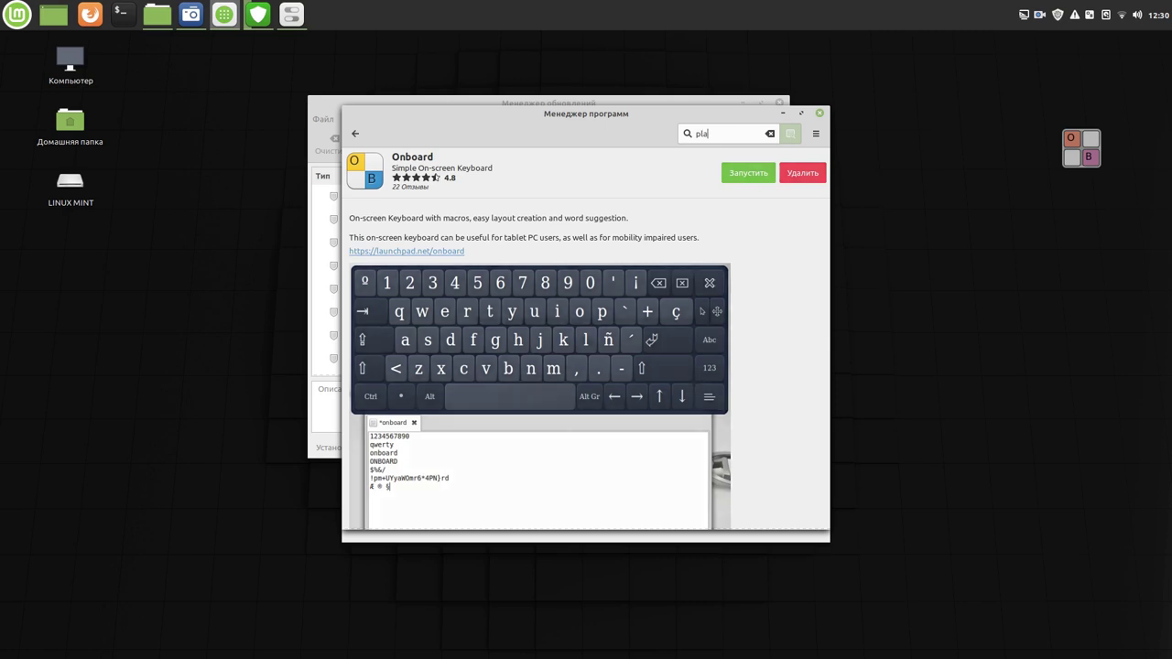
type("nk")
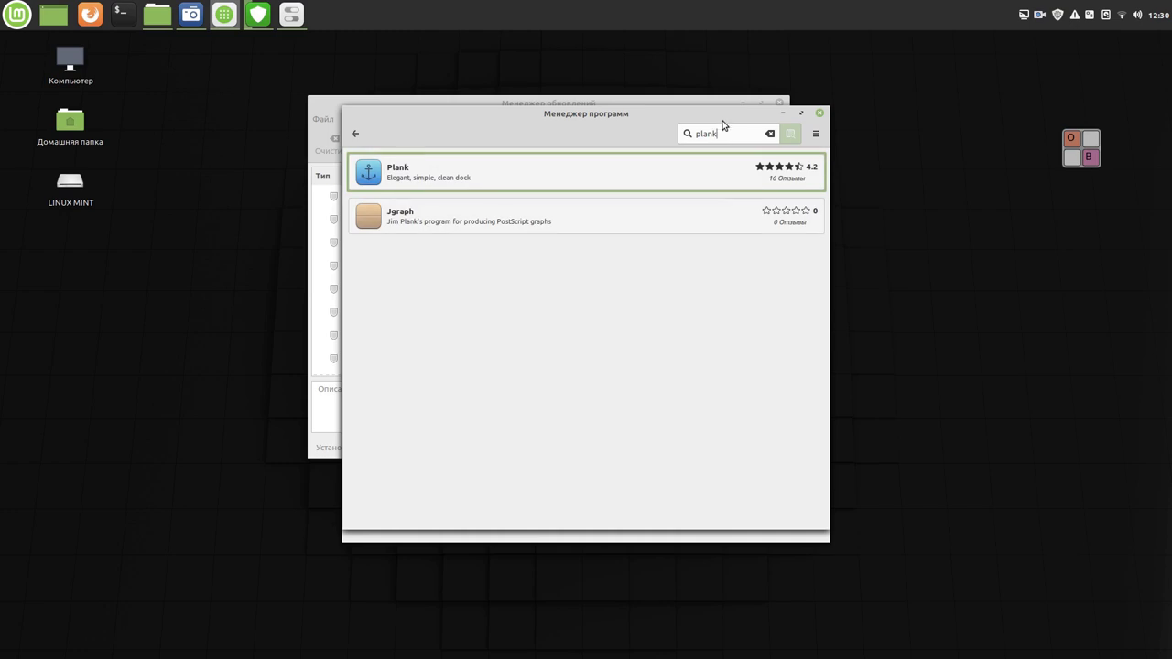
Step: Install Plank together with its required additional packages, authenticating with the account password
left_click(548, 169)
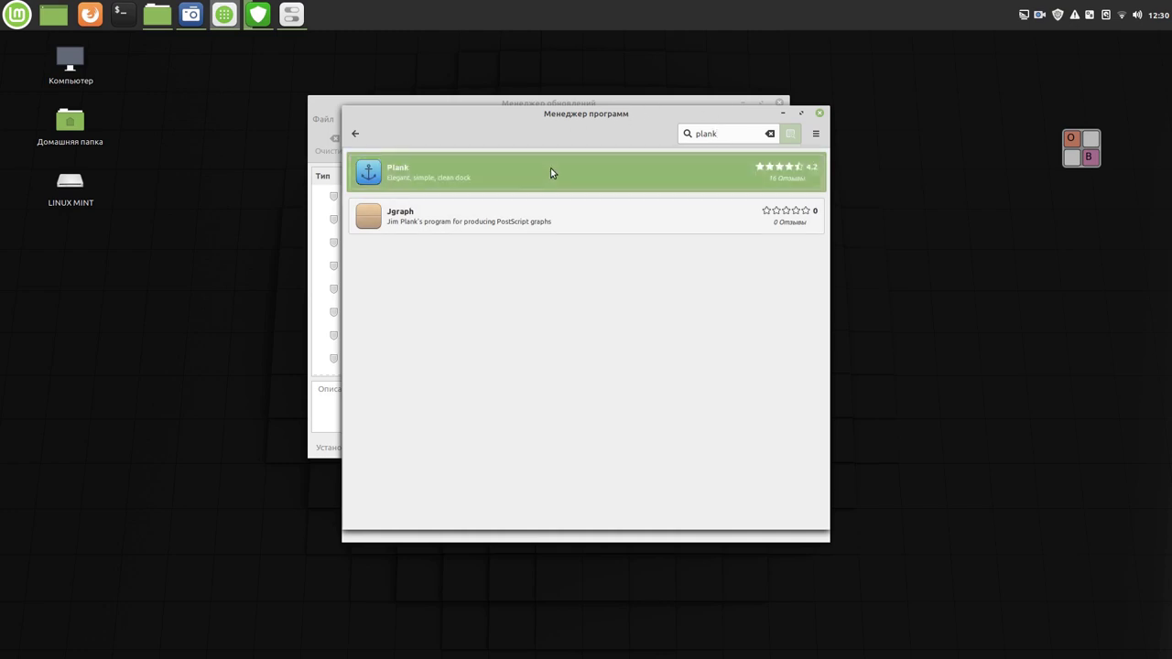
left_click(796, 180)
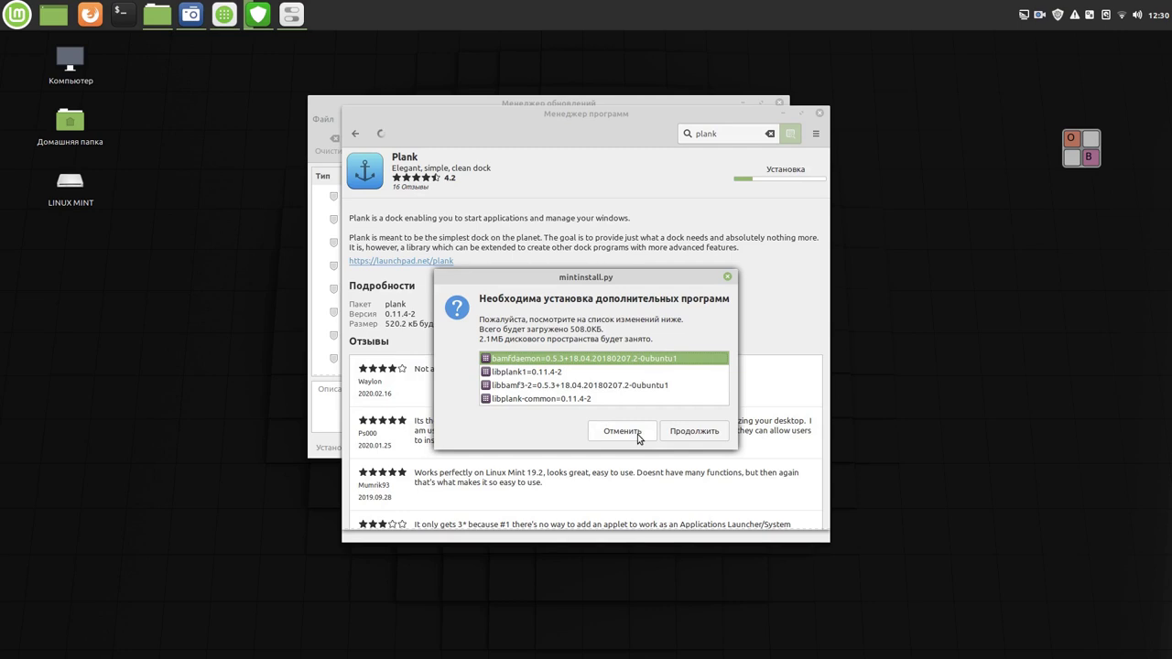
left_click(694, 431)
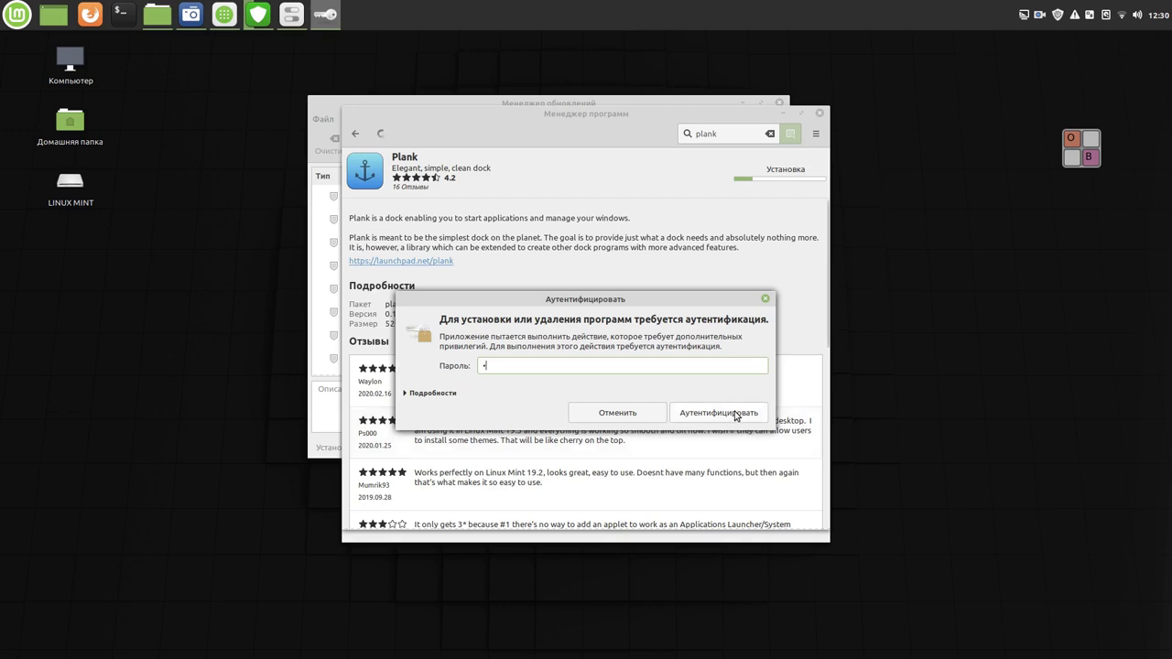
left_click(734, 412)
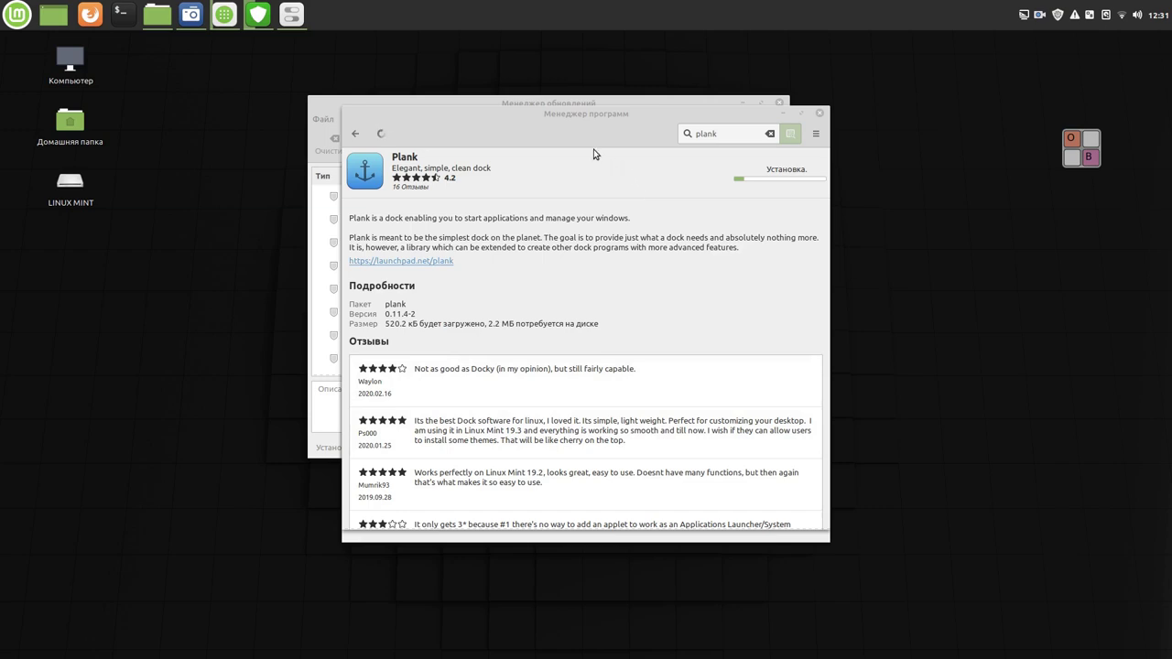
Step: Move the Менеджер программ window aside and check the progress of the update installation
left_click_drag(626, 127, 684, 152)
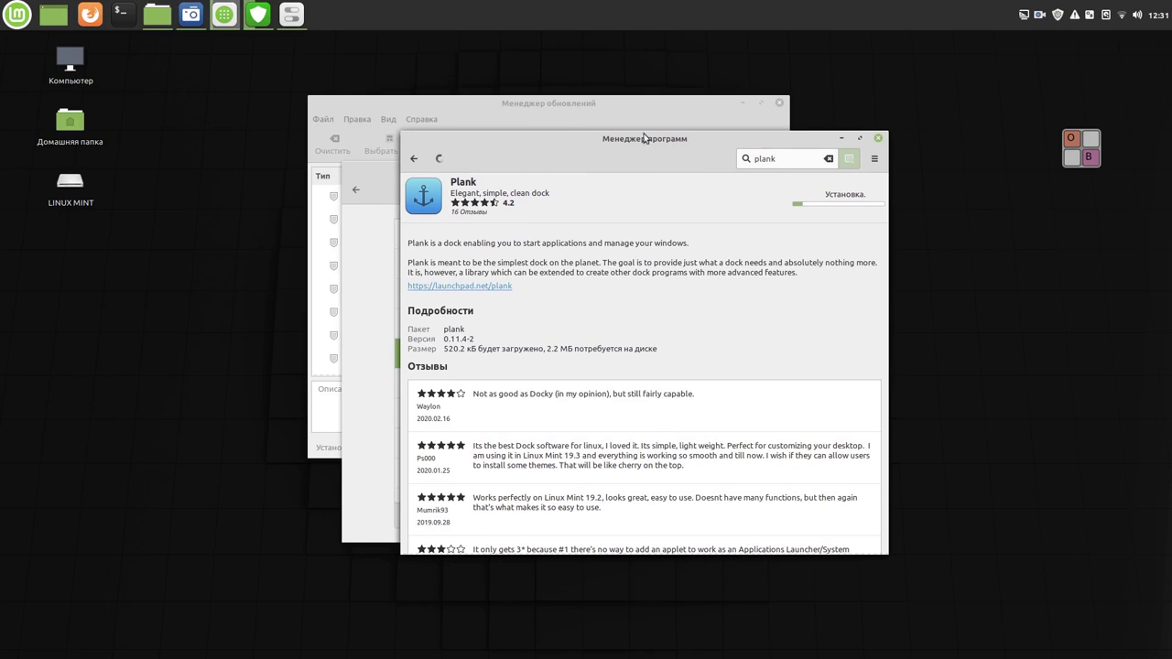
left_click(619, 110)
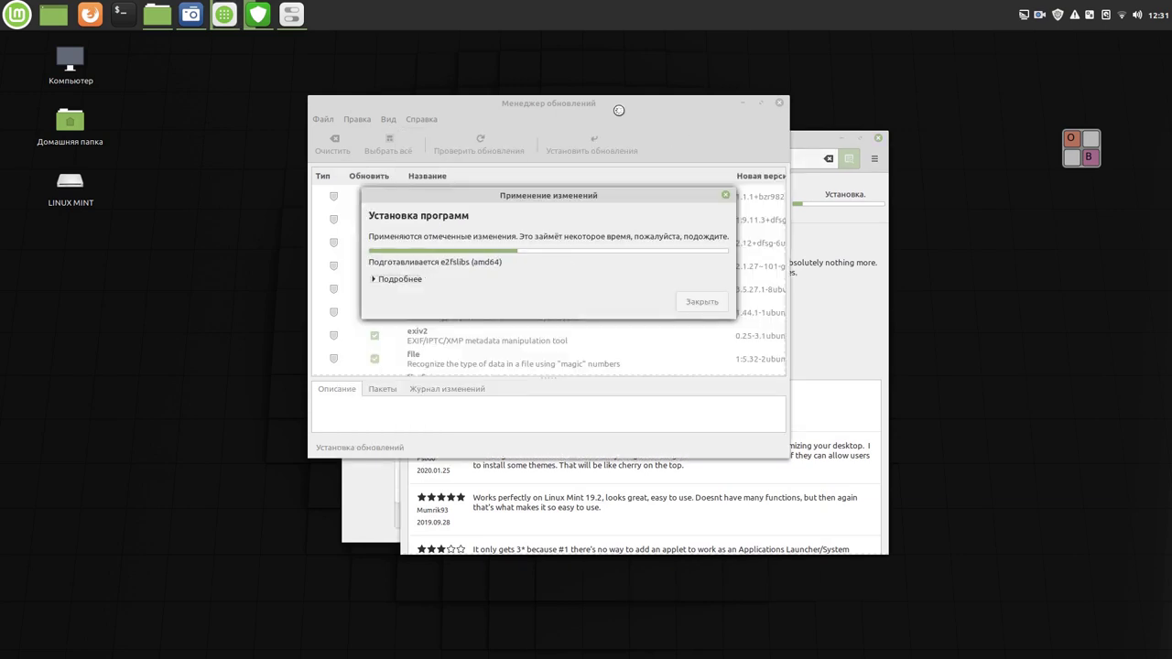
left_click(841, 312)
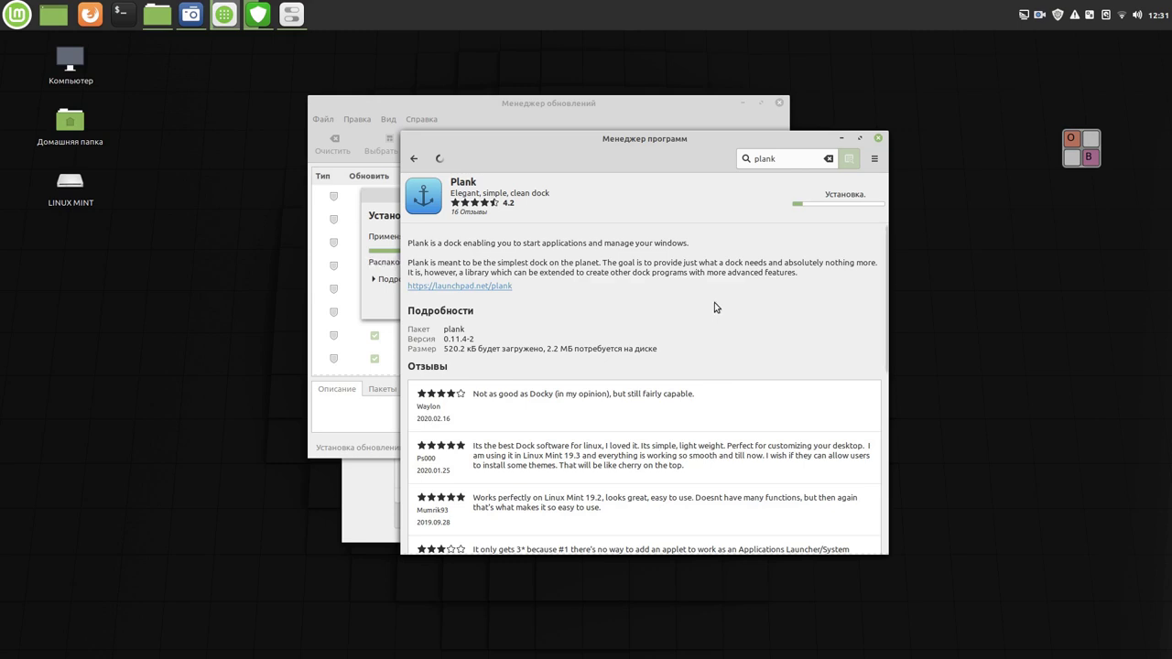
left_click(18, 16)
mouse_move(103, 101)
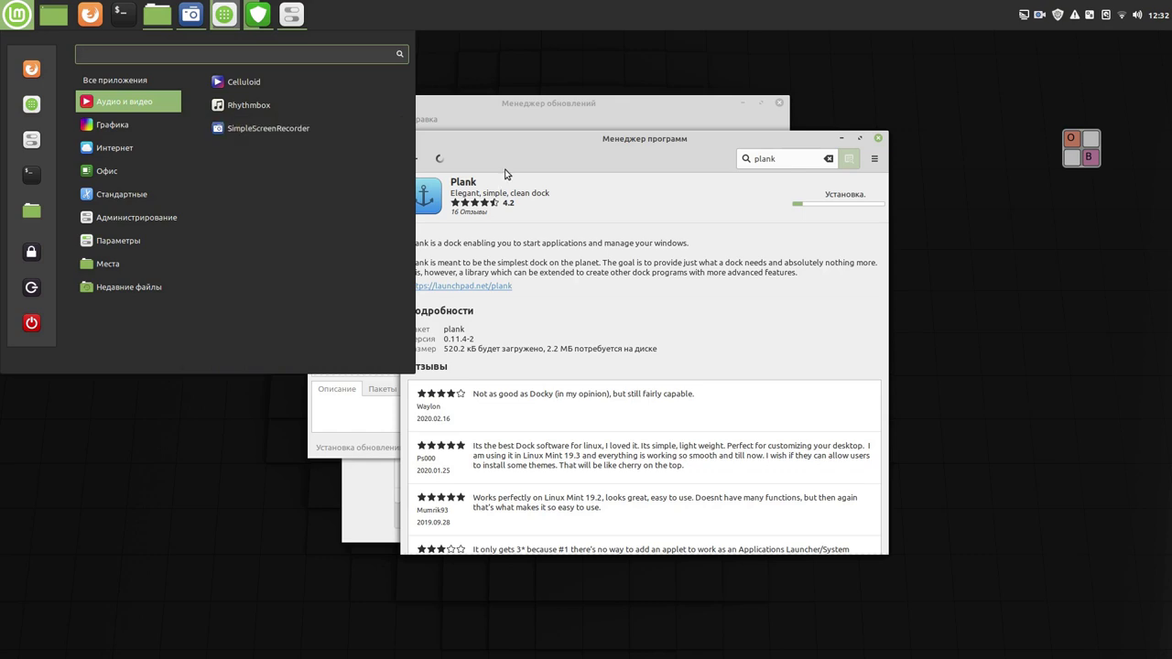
left_click(549, 165)
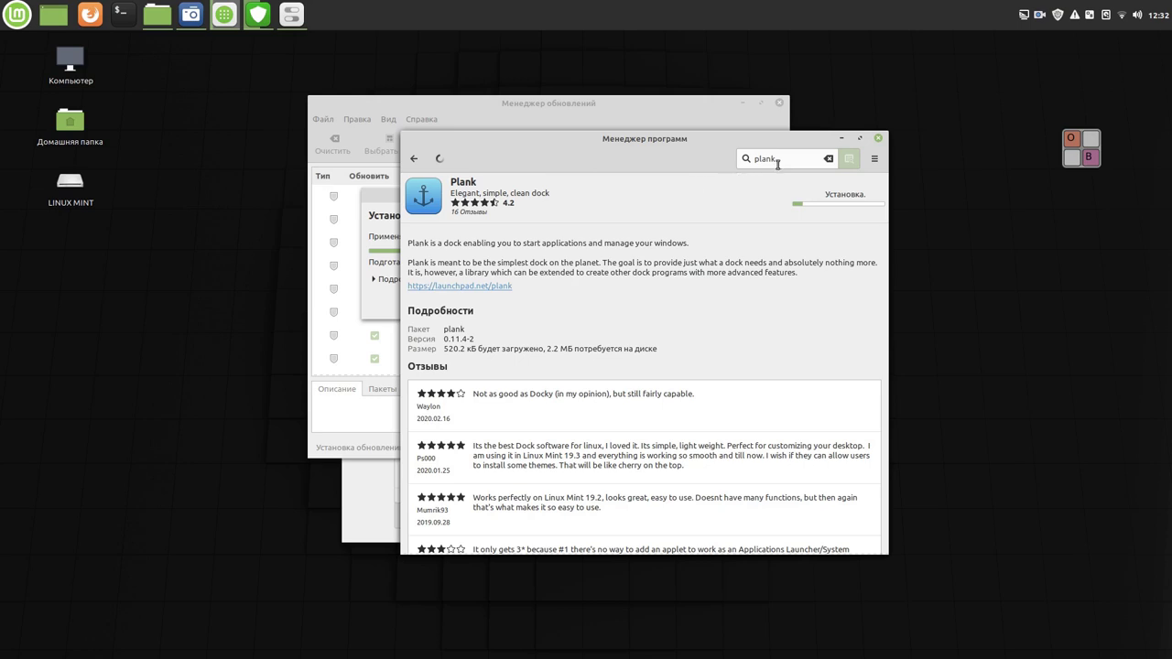
Step: Minimize Менеджер программ and close Менеджер обновлений once the updates are installed
left_click(843, 138)
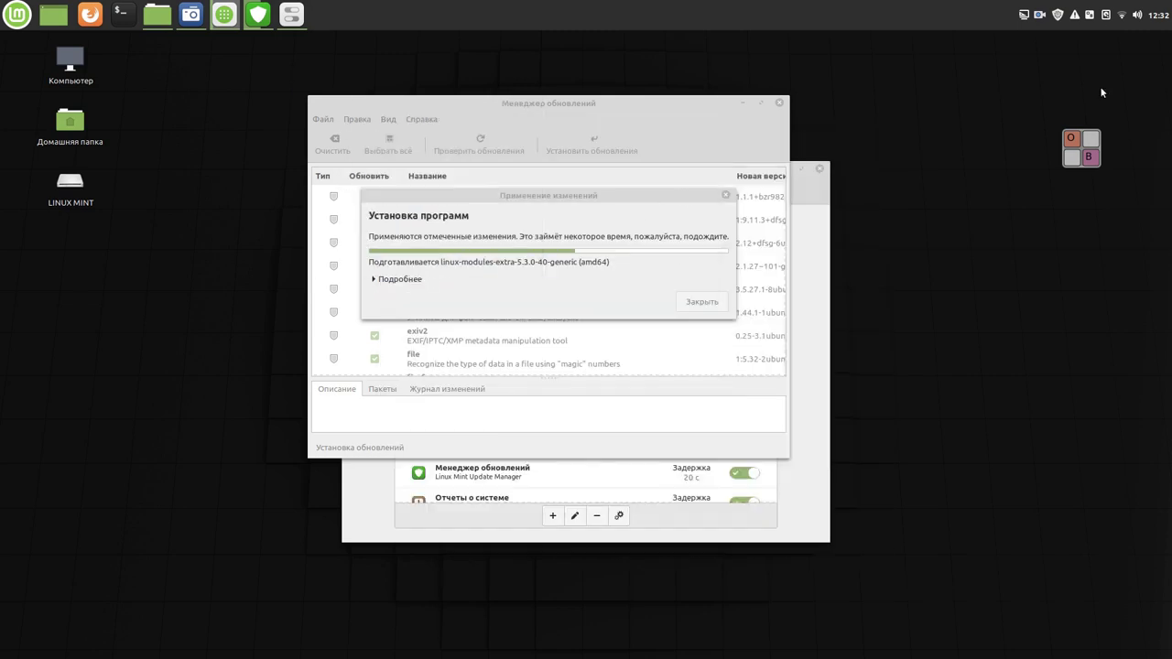
left_click(1040, 15)
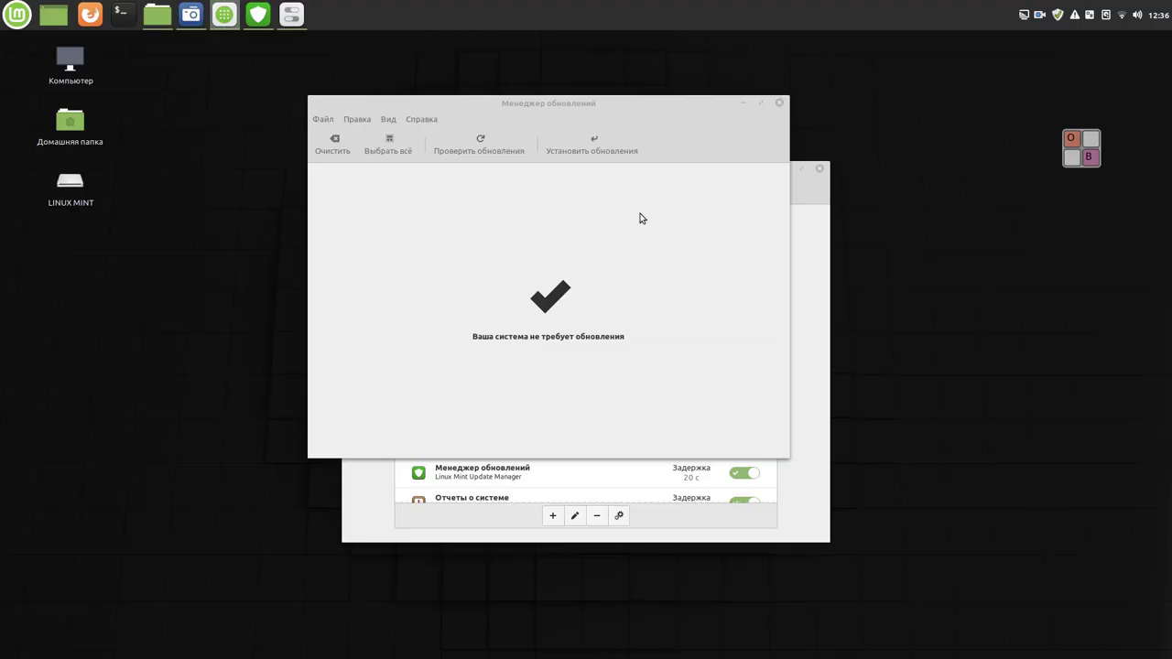
left_click(779, 105)
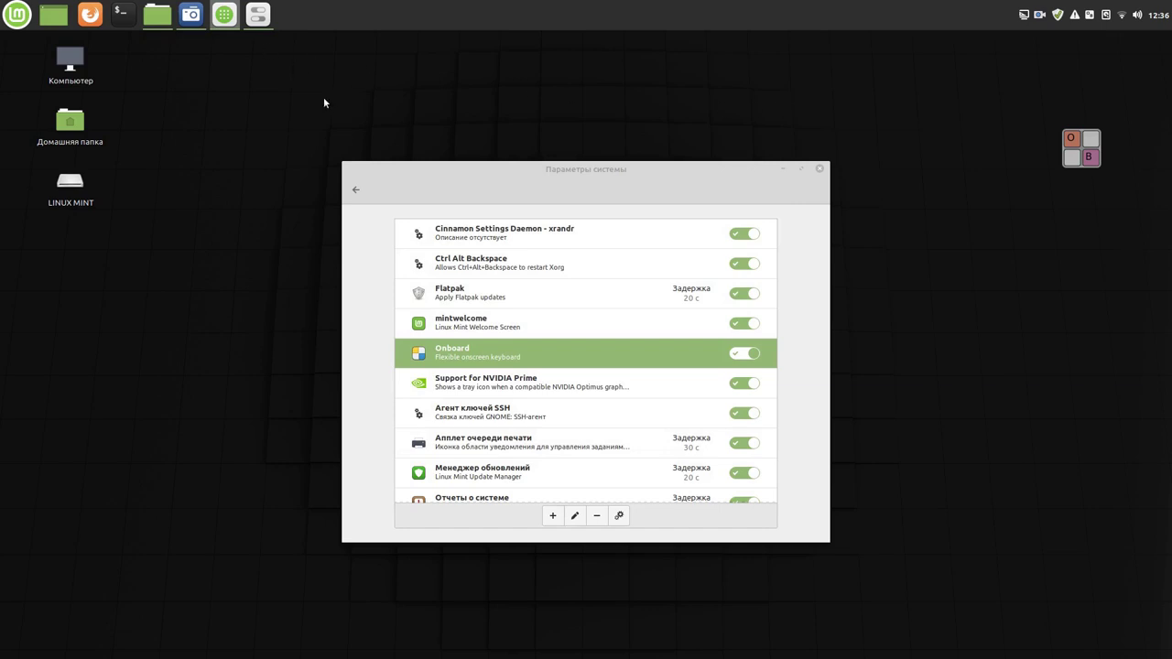
Step: Restore Менеджер программ, launch the Plank dock from its page, and minimize the manager
left_click(191, 17)
left_click(192, 17)
left_click(226, 16)
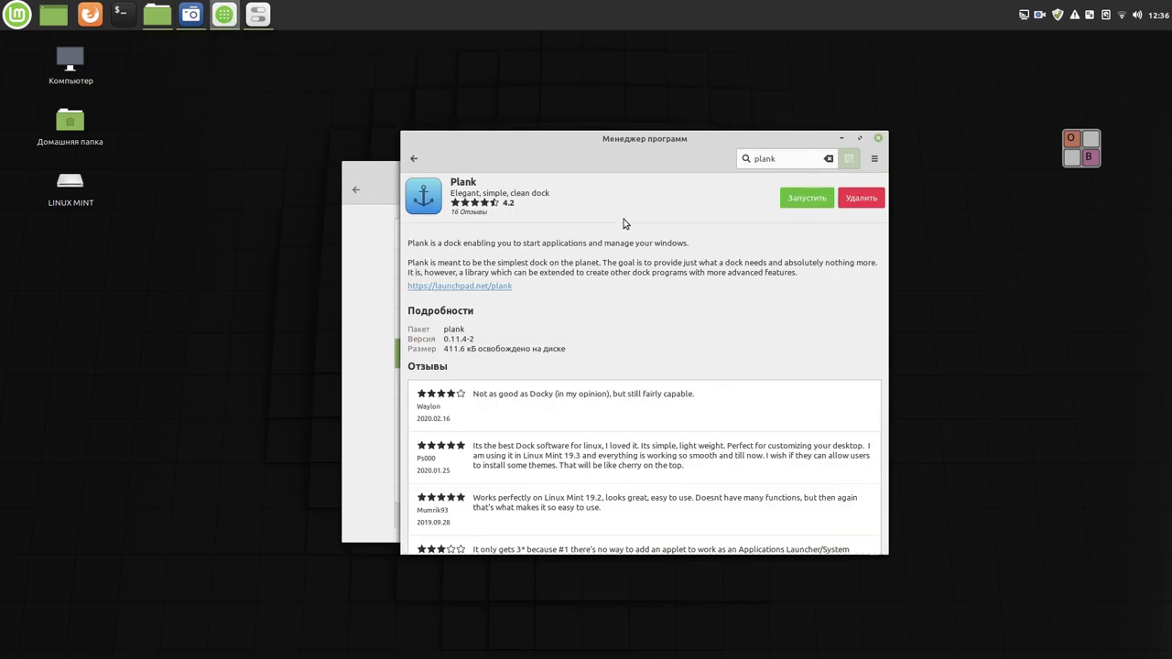
left_click(809, 199)
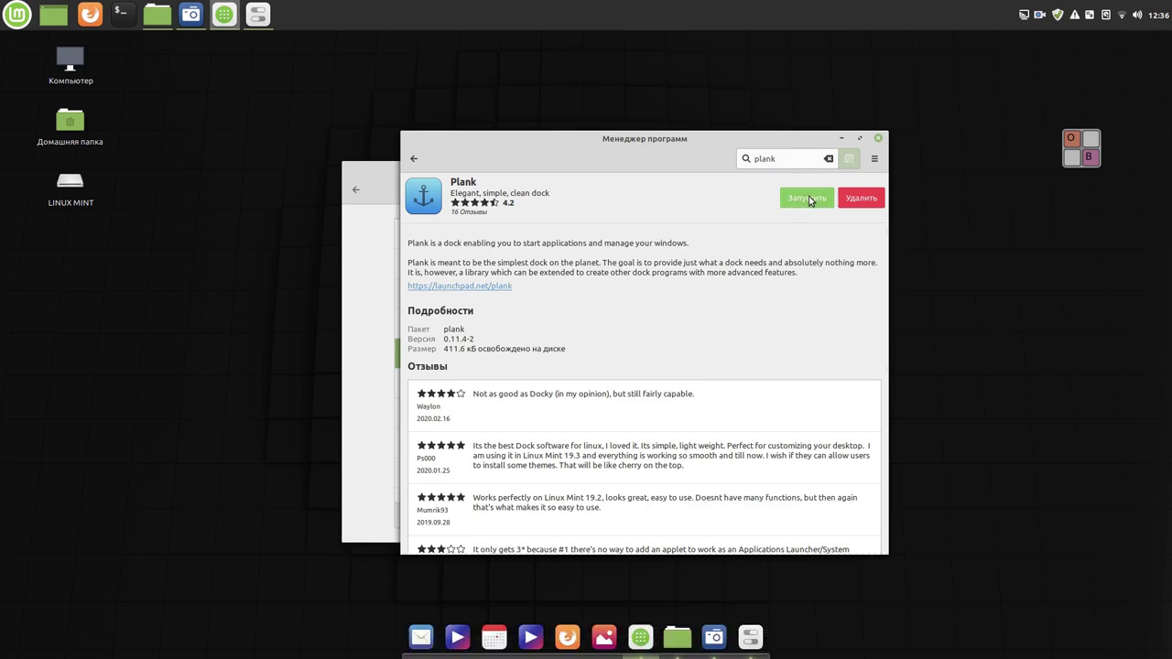
left_click(842, 138)
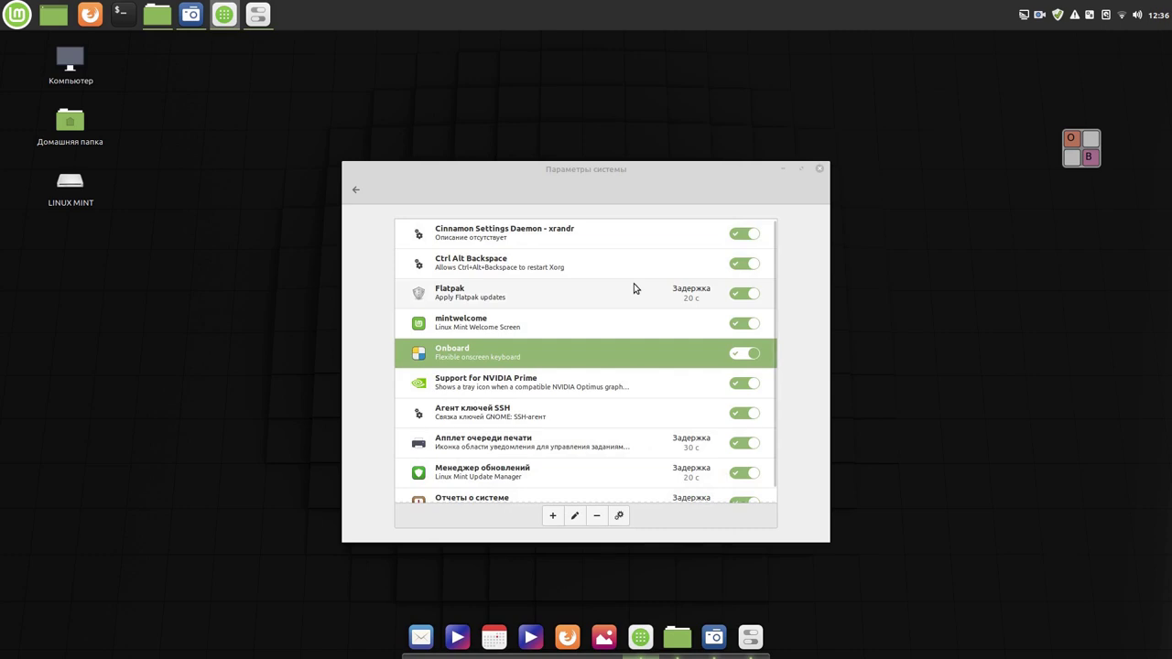
Step: Add Plank to the startup applications list in Параметры системы
left_click(553, 517)
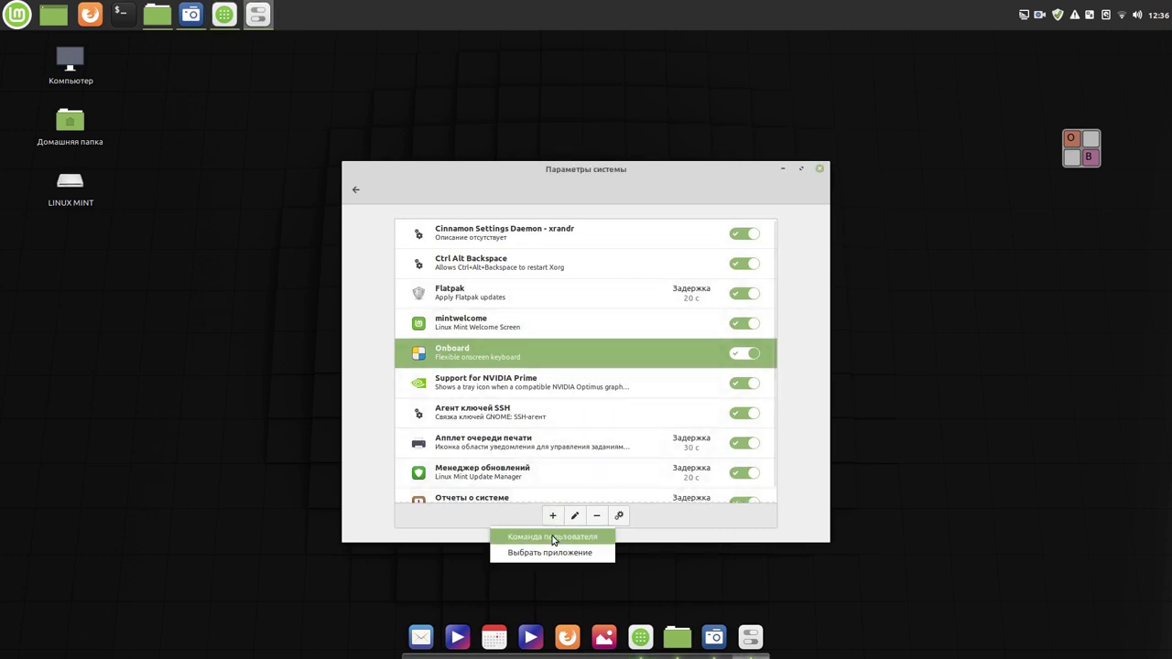
left_click(553, 553)
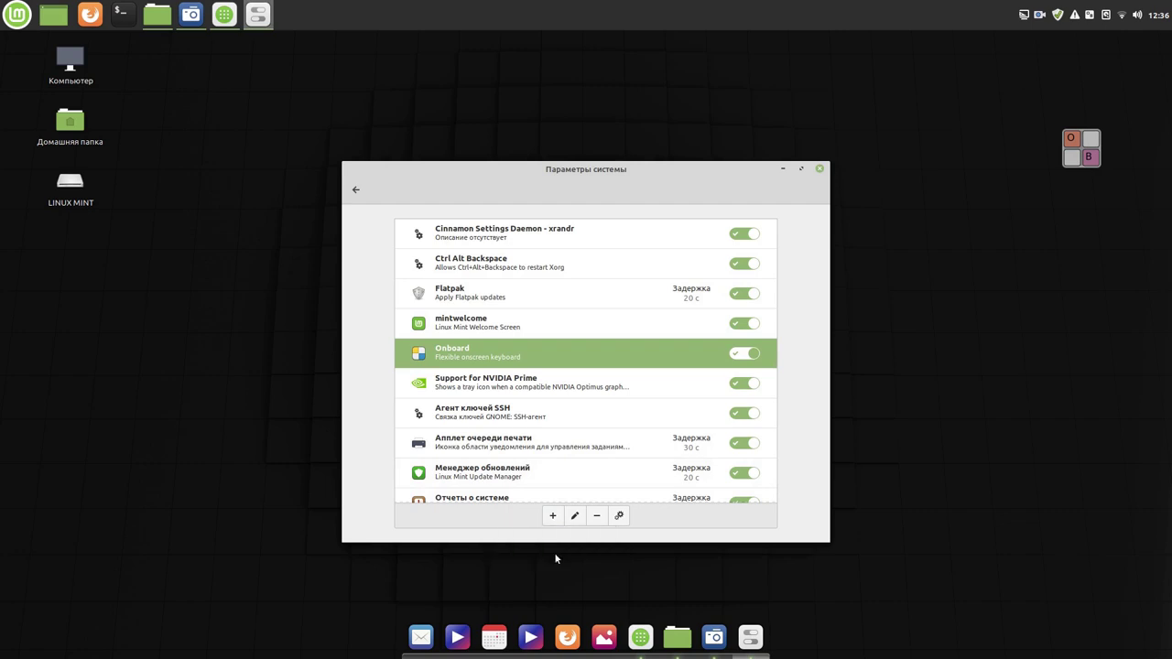
scroll(574, 368, "down", 4)
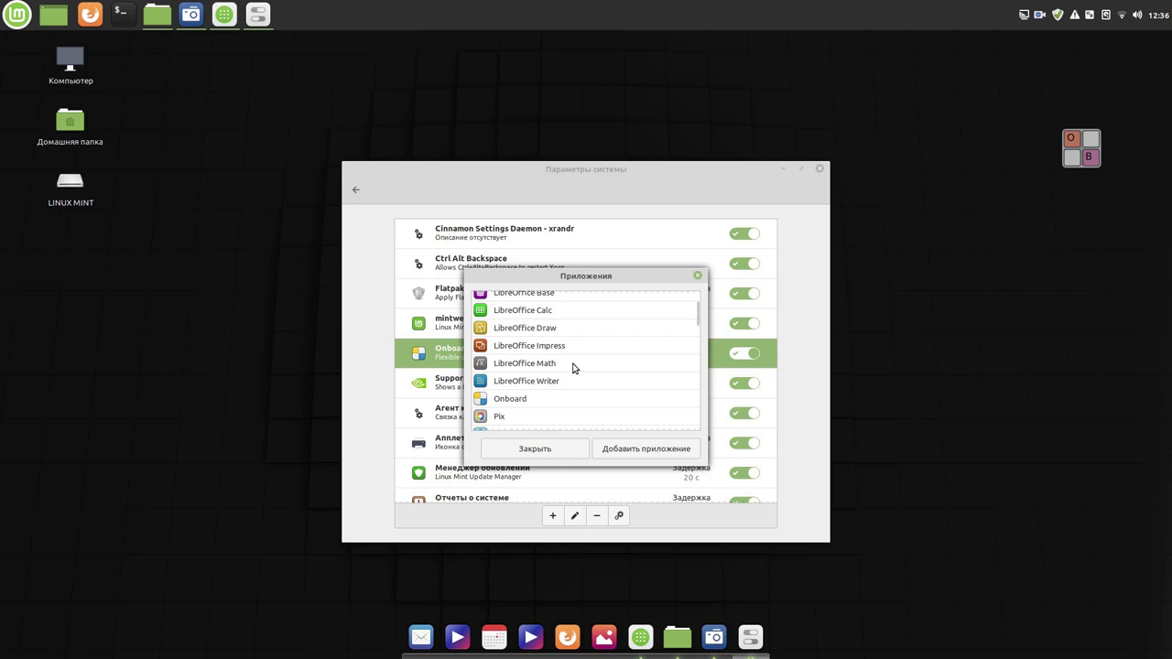
scroll(574, 368, "down", 2)
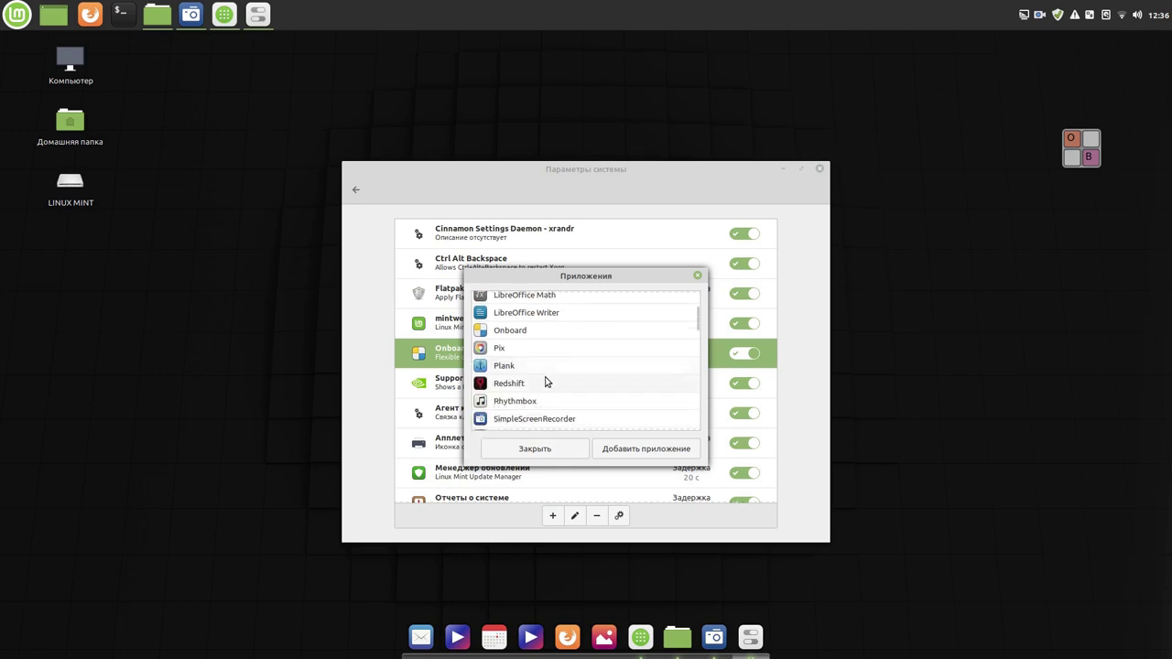
left_click(540, 371)
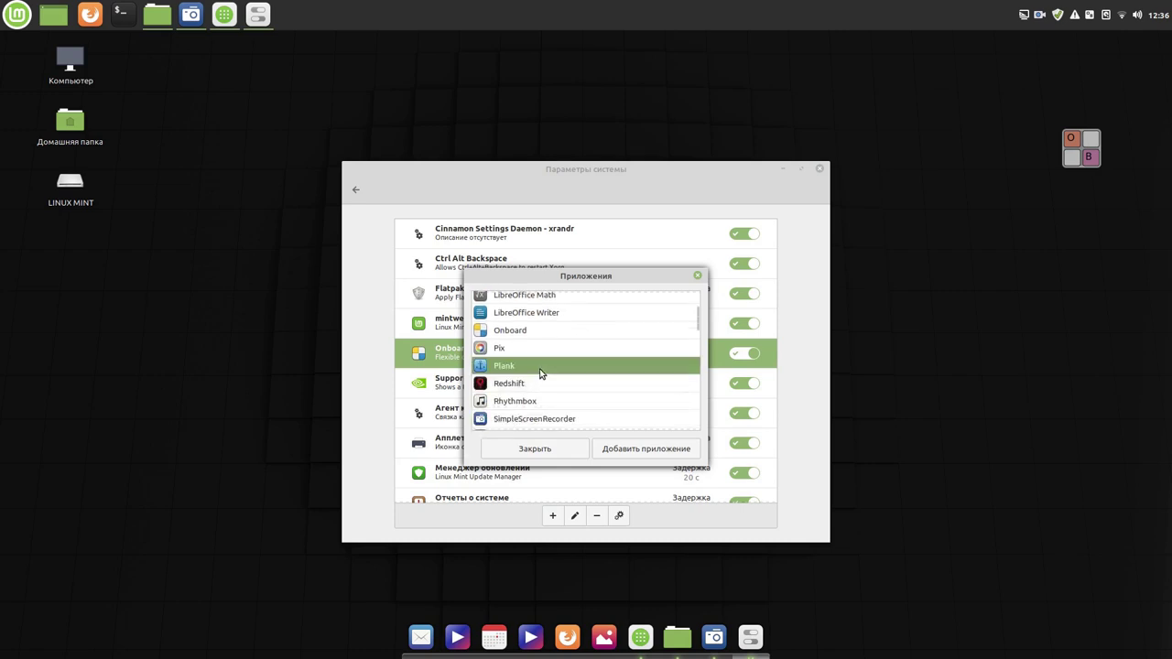
left_click(668, 448)
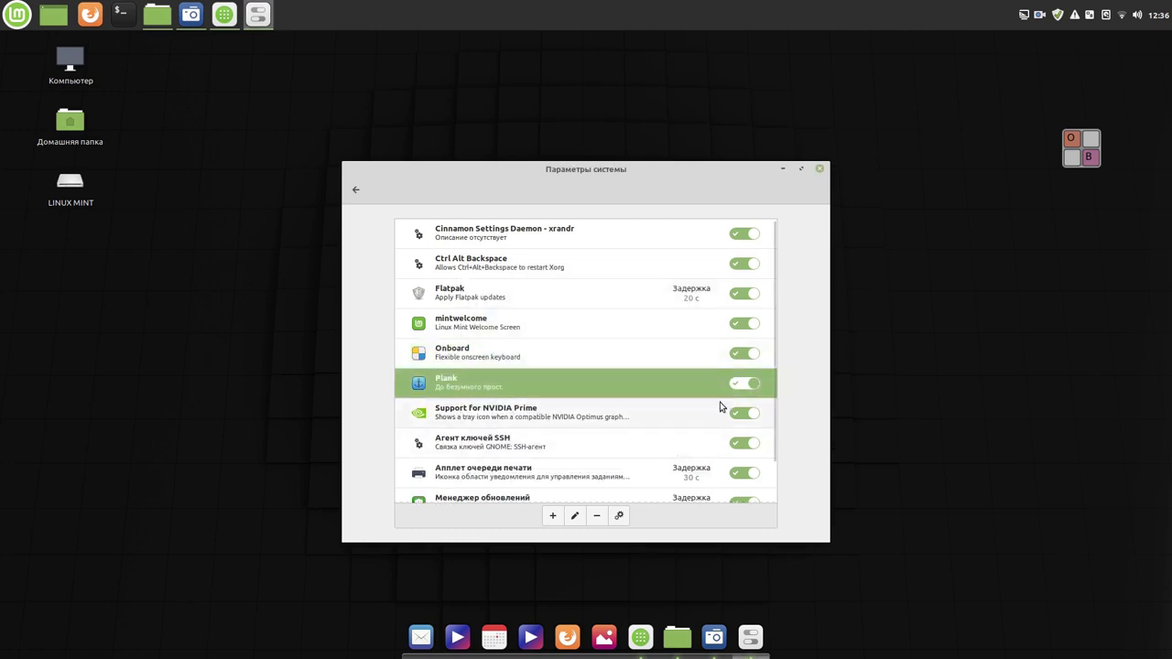
Step: Open the Темы settings and set the icon theme (Значки) to Adwaita
left_click(356, 192)
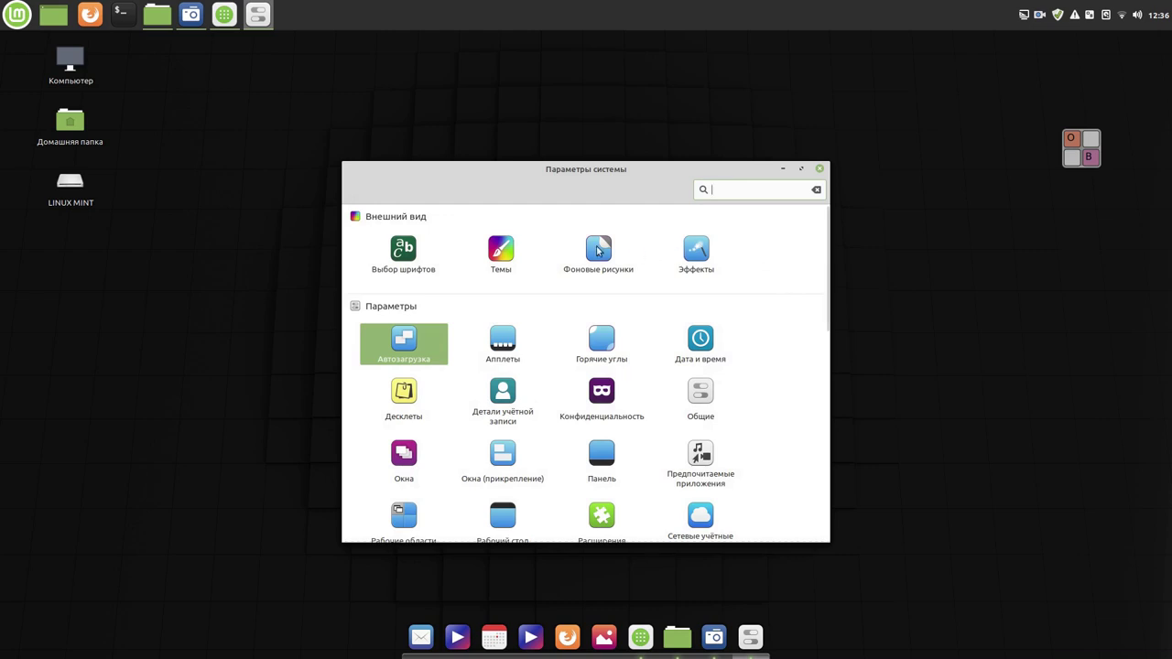
left_click(505, 244)
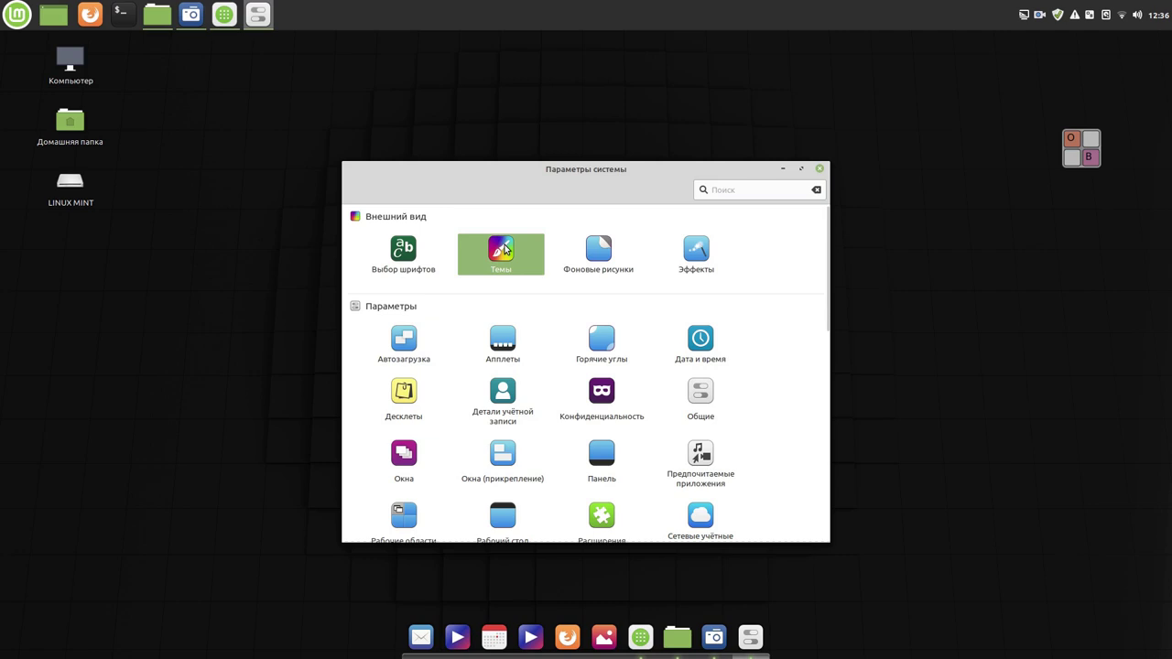
left_click(503, 244)
left_click(734, 317)
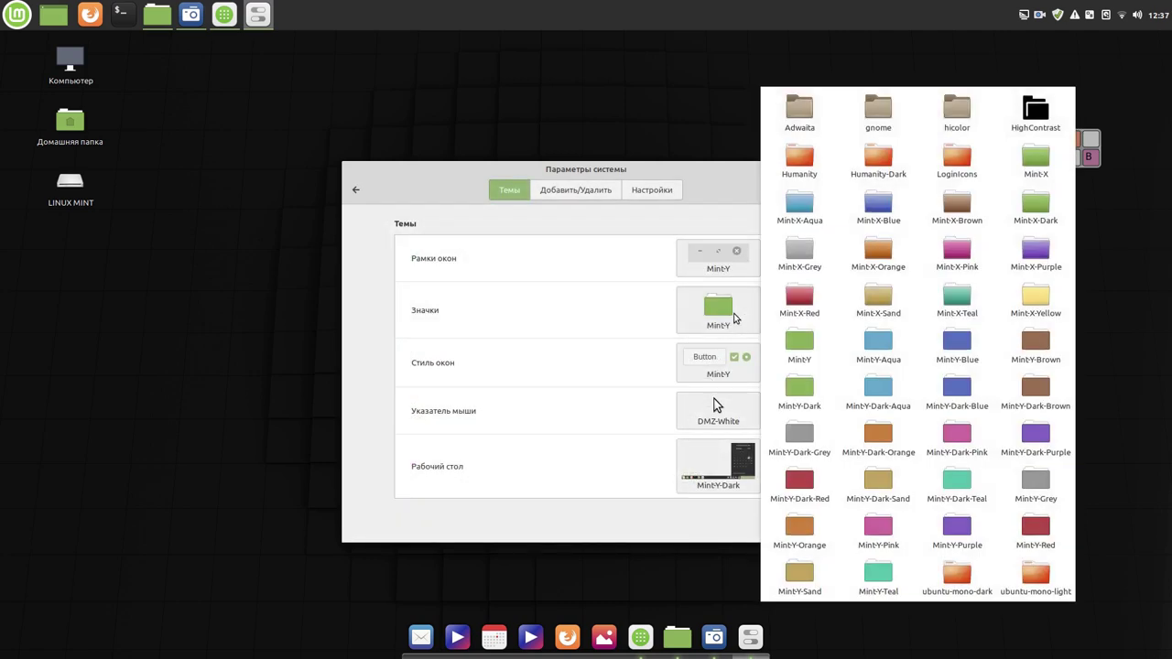
left_click(812, 115)
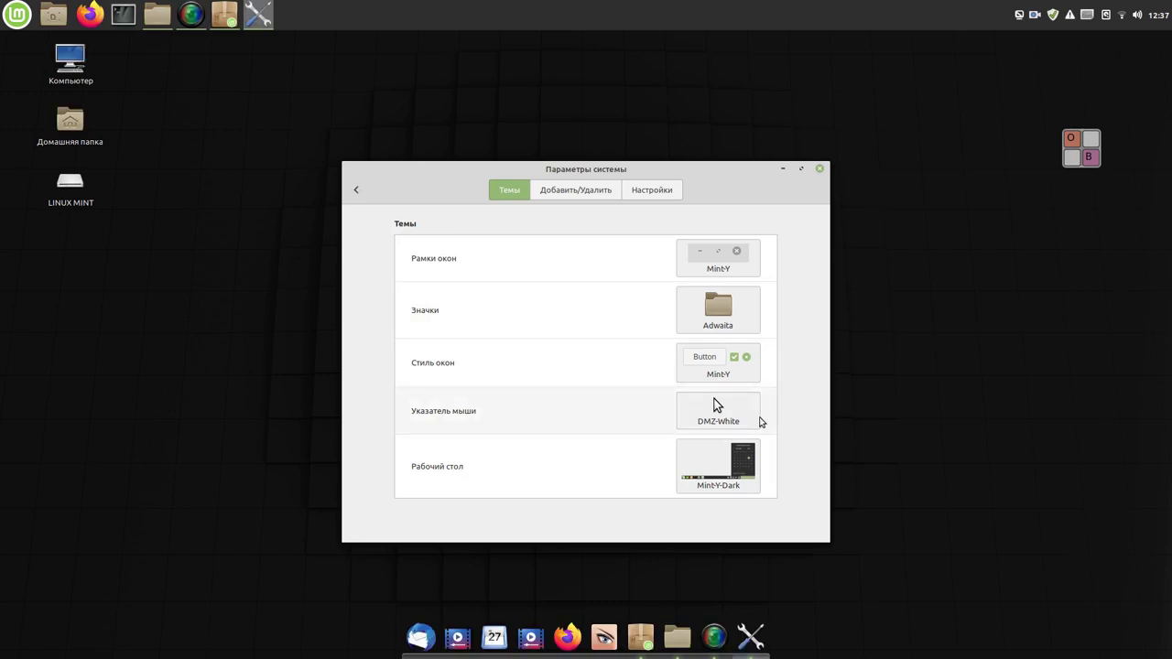
Step: Set the desktop theme (Рабочий стол) to cinnamon and return to the settings overview
left_click(729, 472)
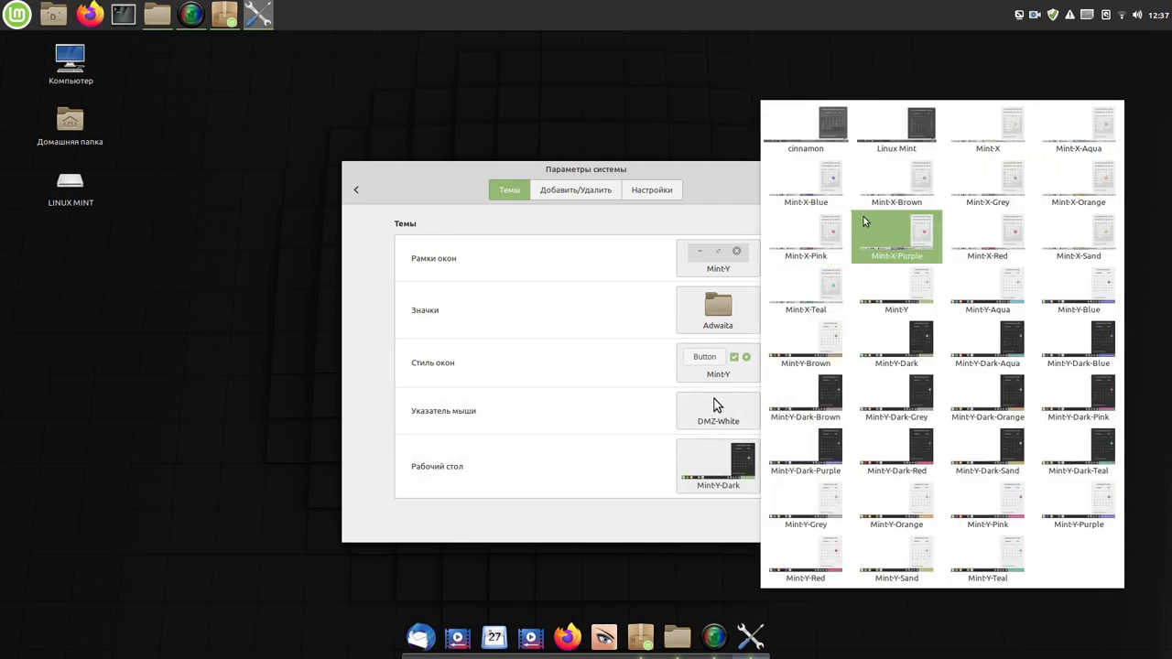
left_click(829, 124)
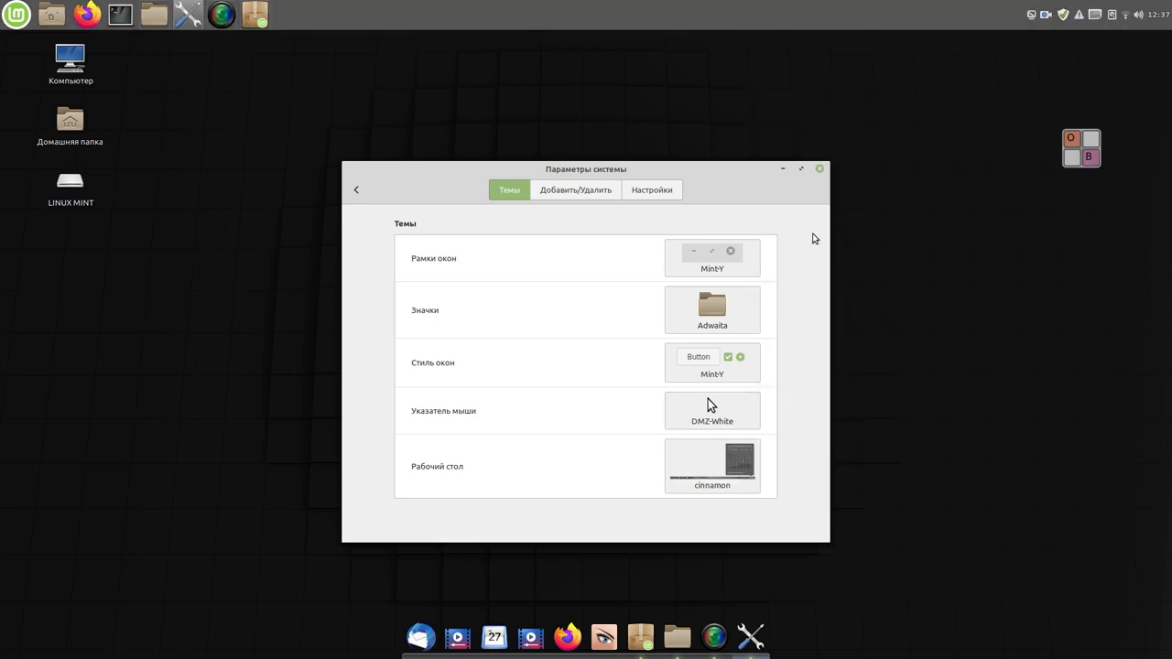
left_click(357, 191)
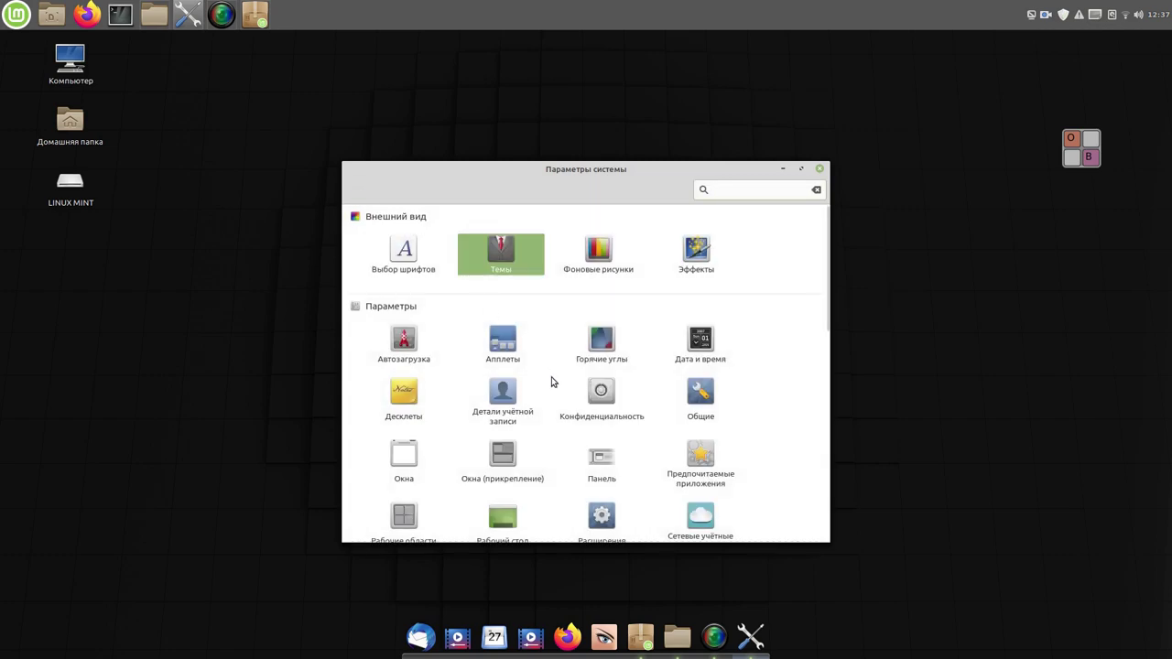
Step: In the Рабочий стол settings, enable the Корзина desktop icon and disable showing icons from missing monitors
scroll(562, 387, "down", 2)
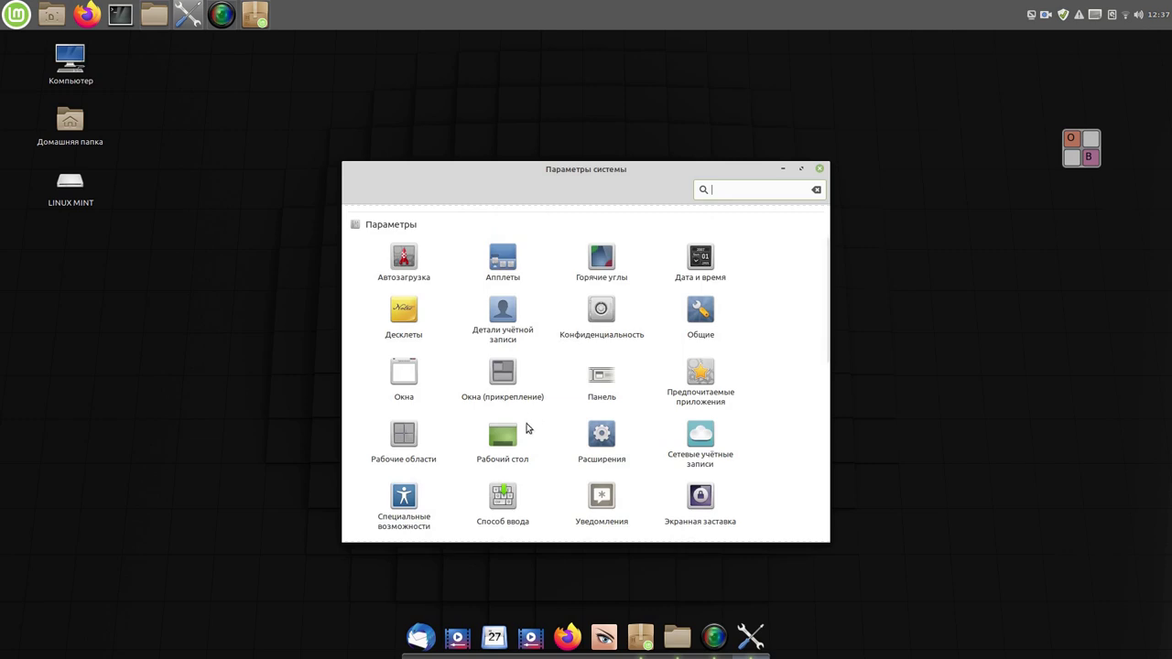
left_click(500, 440)
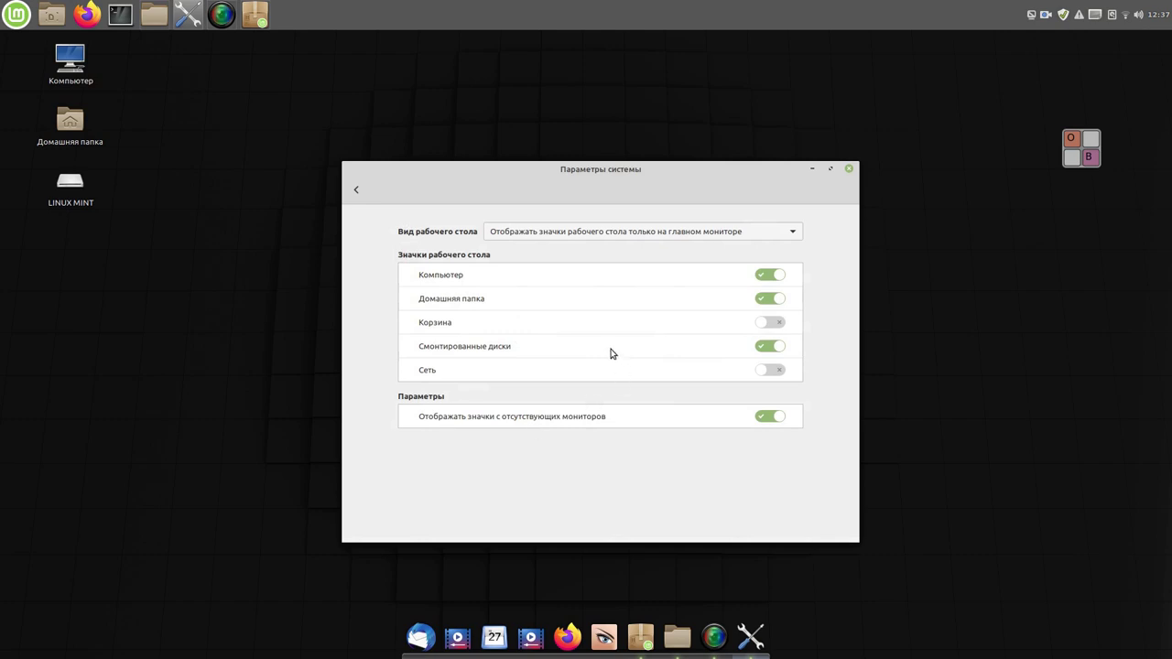
left_click(771, 322)
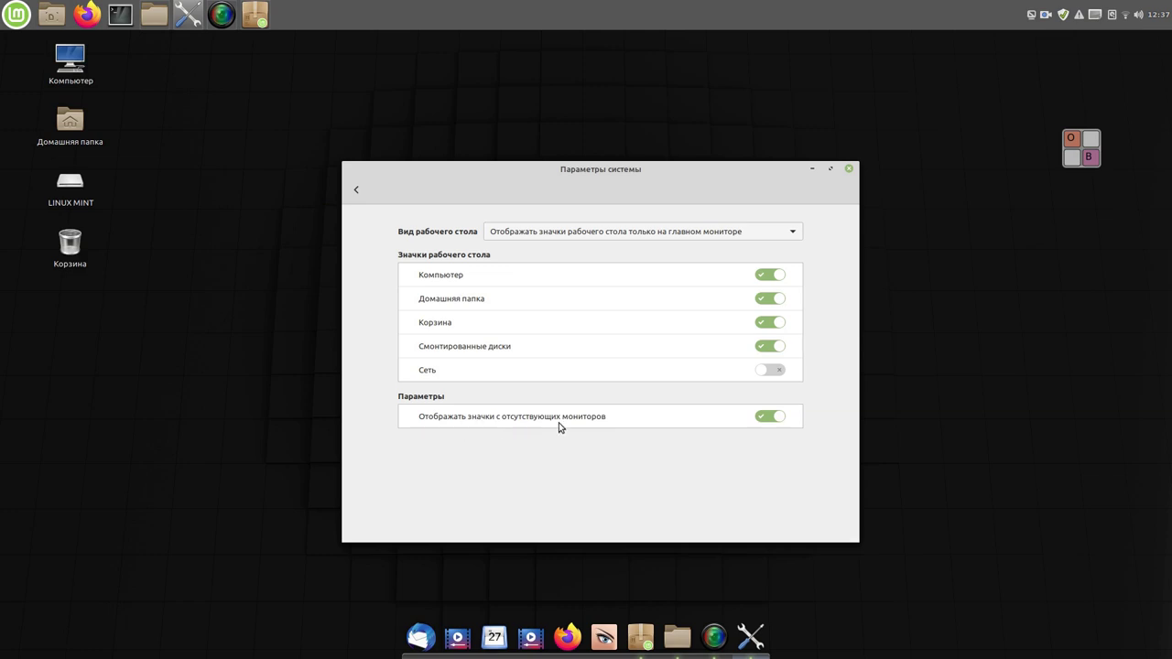
left_click(770, 417)
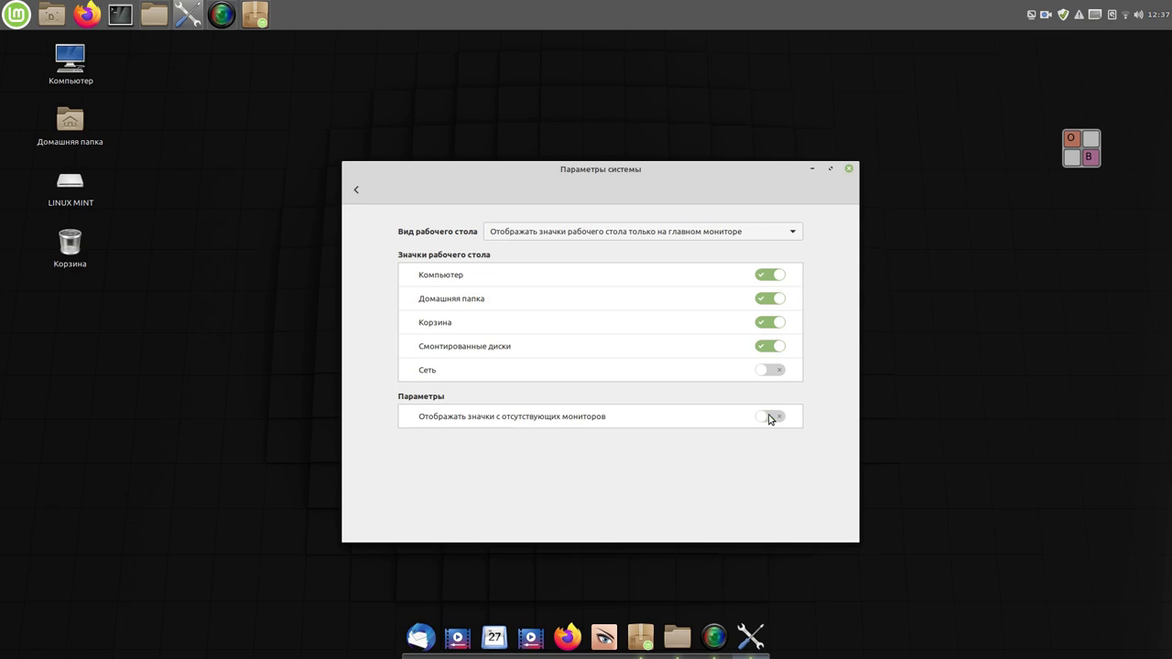
left_click(358, 191)
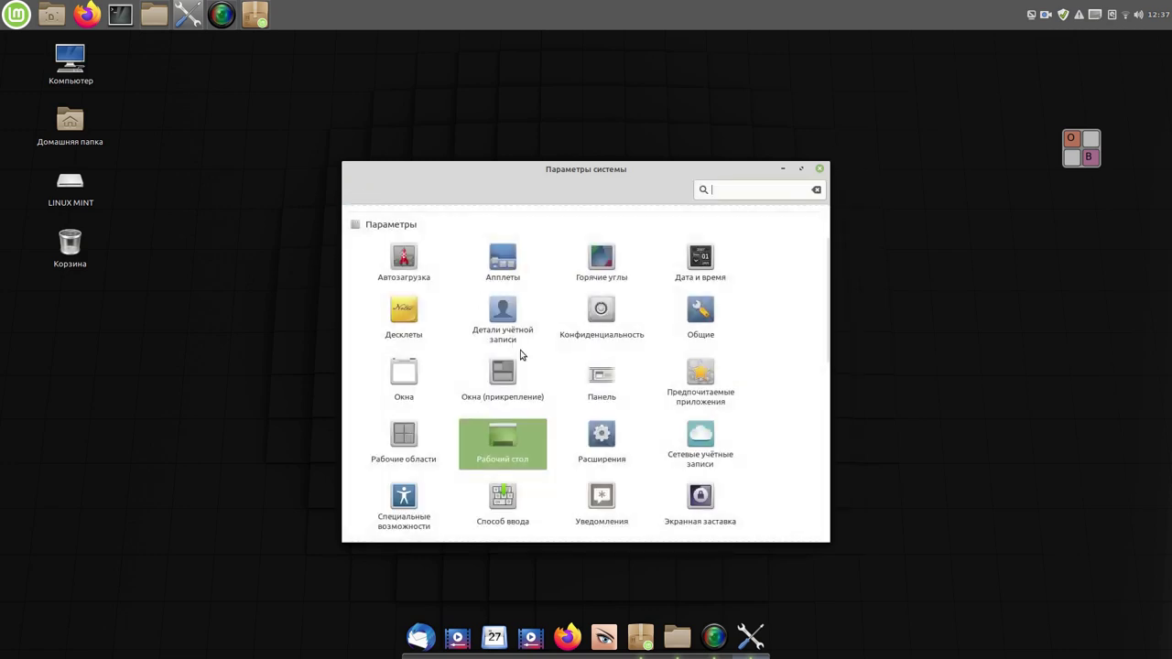
Step: In the Экранная заставка settings, set the screensaver delay to Никогда and disable locking both on sleep and after the screensaver starts
scroll(533, 372, "down", 3)
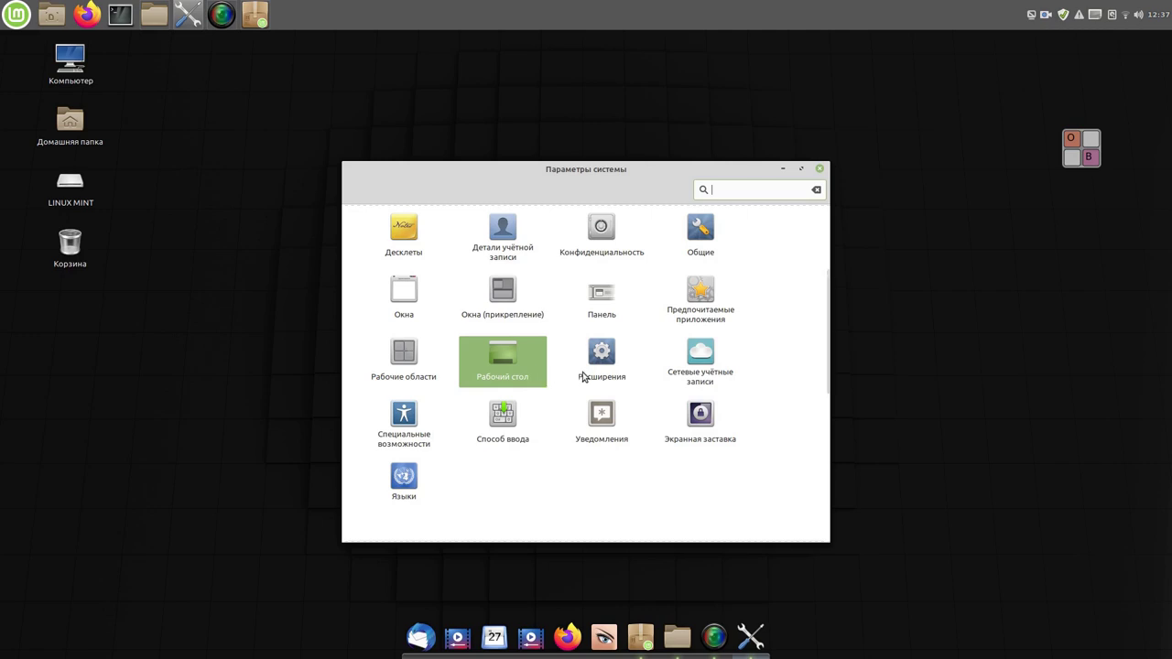
left_click(707, 418)
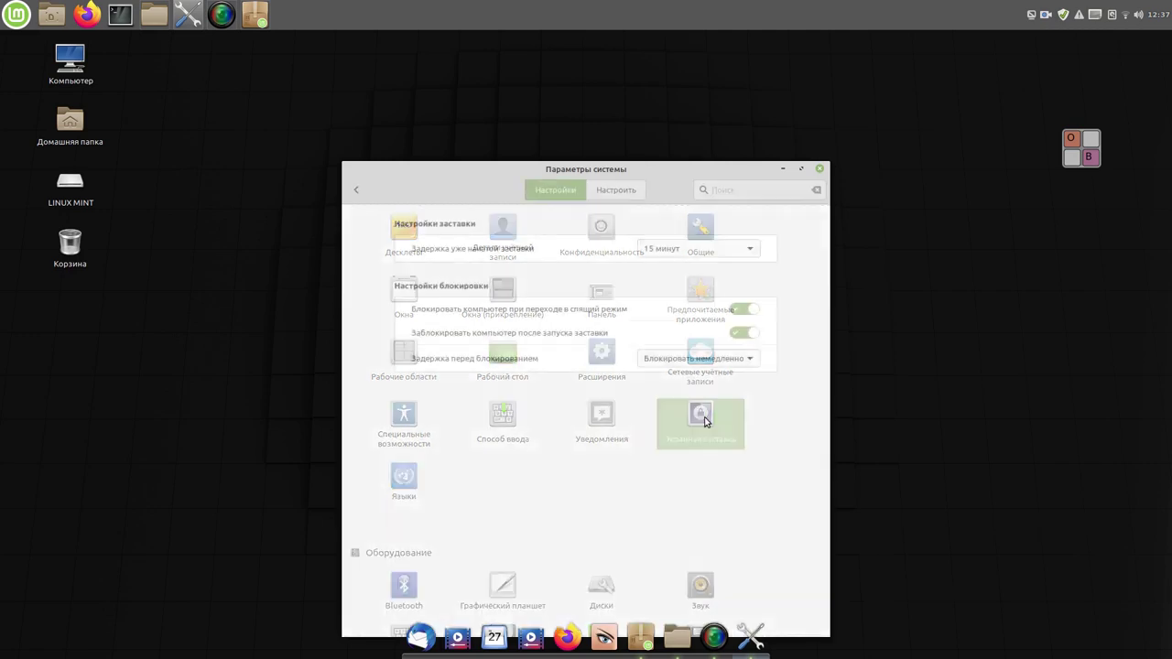
left_click(750, 253)
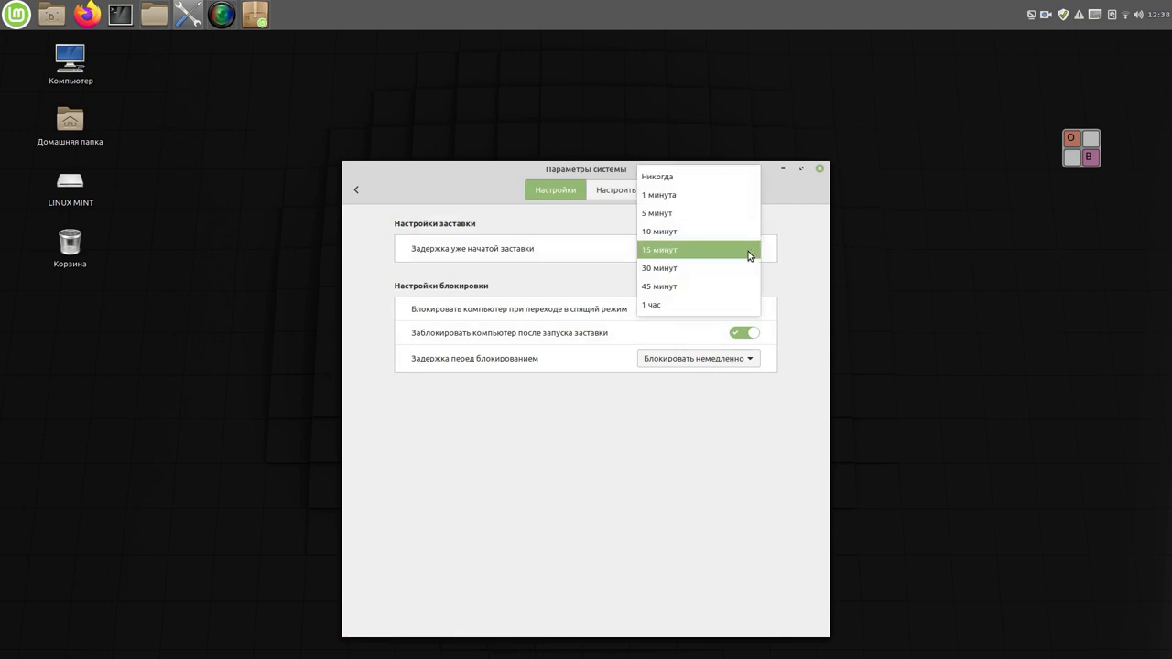
left_click(728, 177)
left_click(745, 309)
left_click(742, 334)
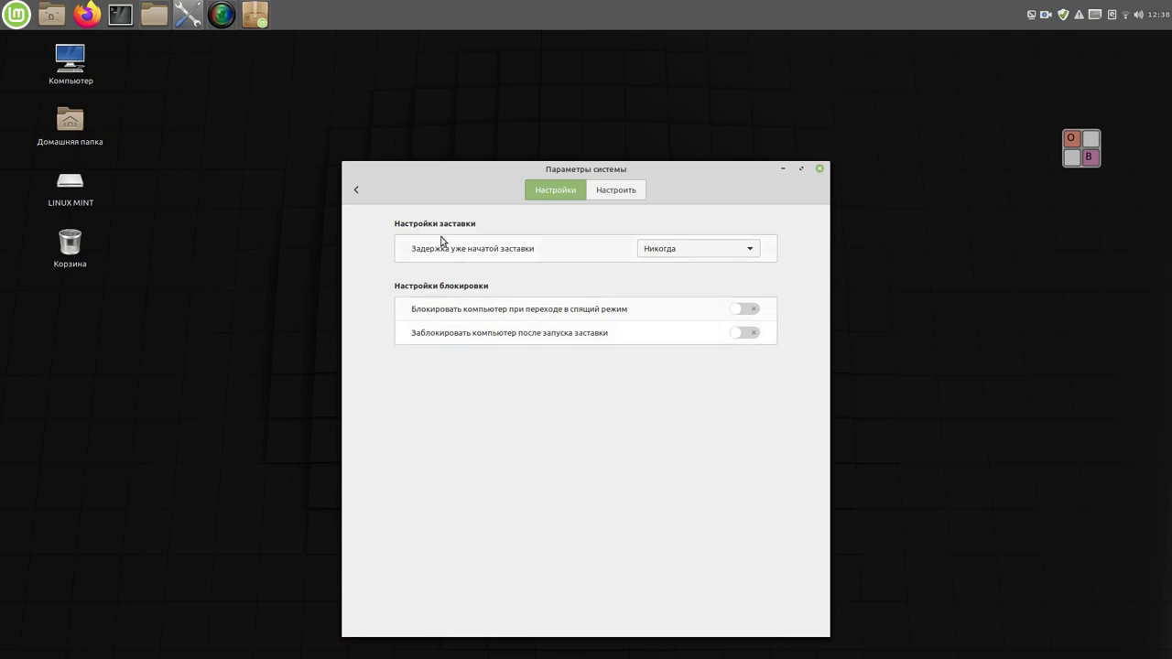
left_click(358, 189)
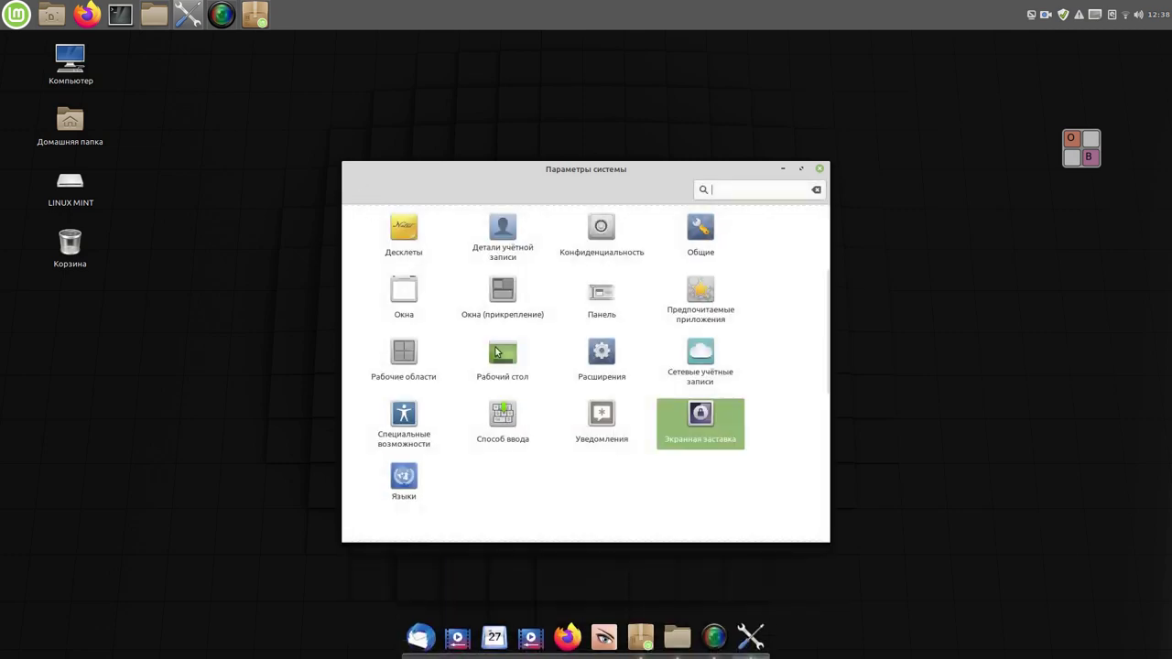
Step: Add the Русская keyboard layout in the Клавиатура settings and check the layout list of the panel's language indicator
scroll(559, 424, "down", 3)
scroll(558, 423, "down", 2)
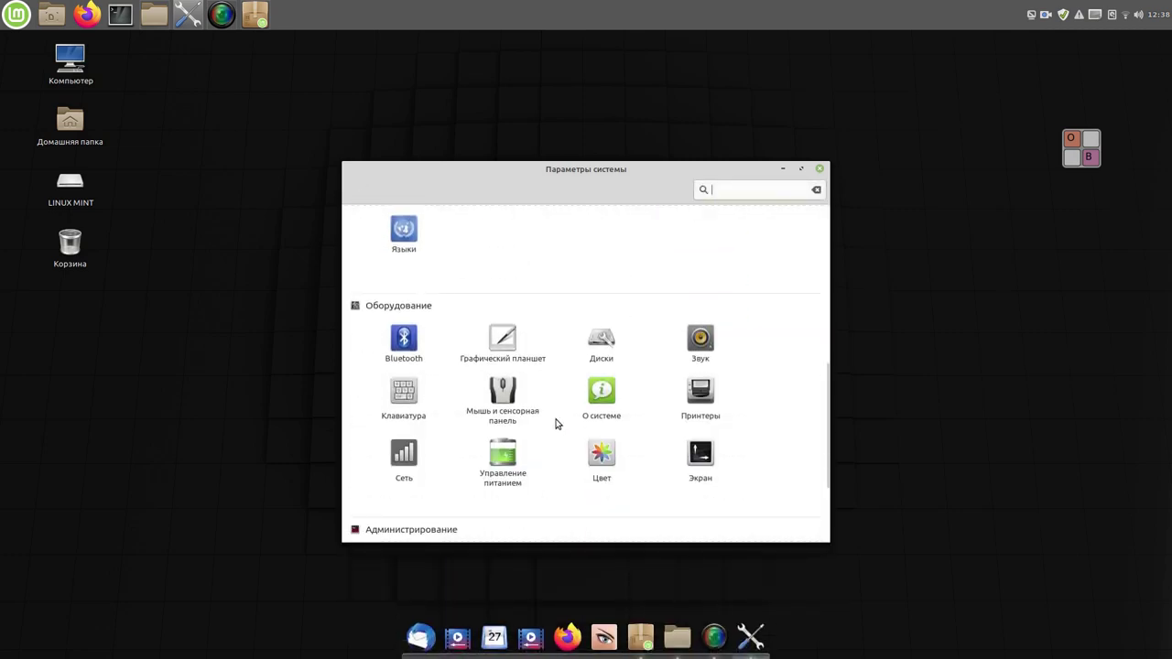
left_click(408, 392)
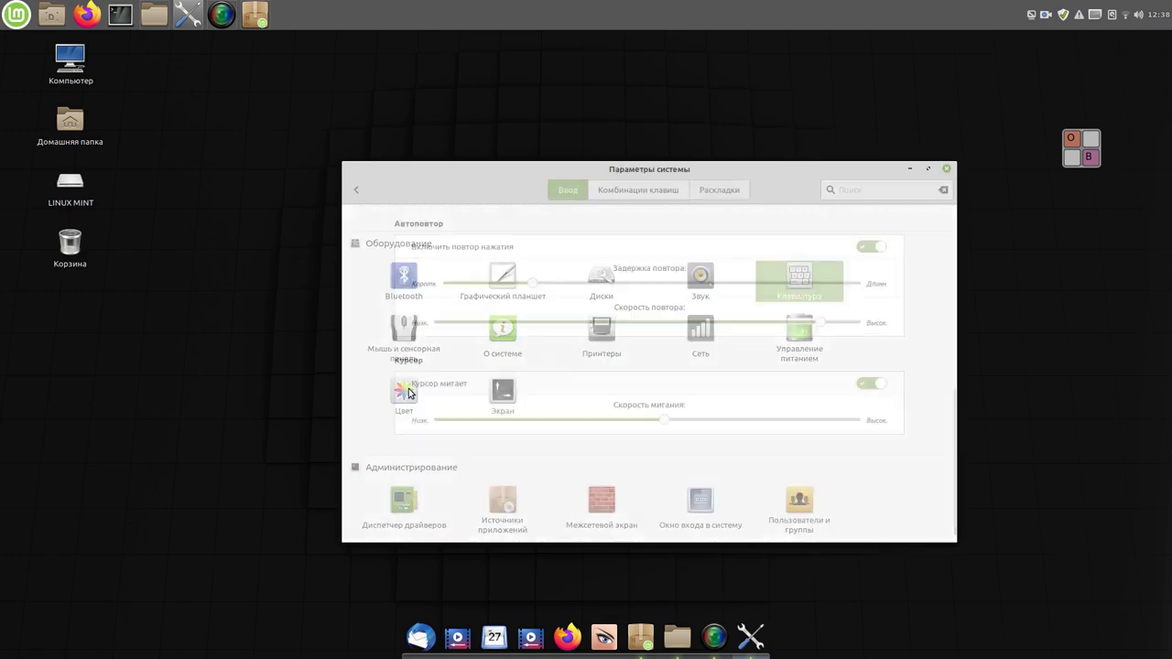
left_click(721, 190)
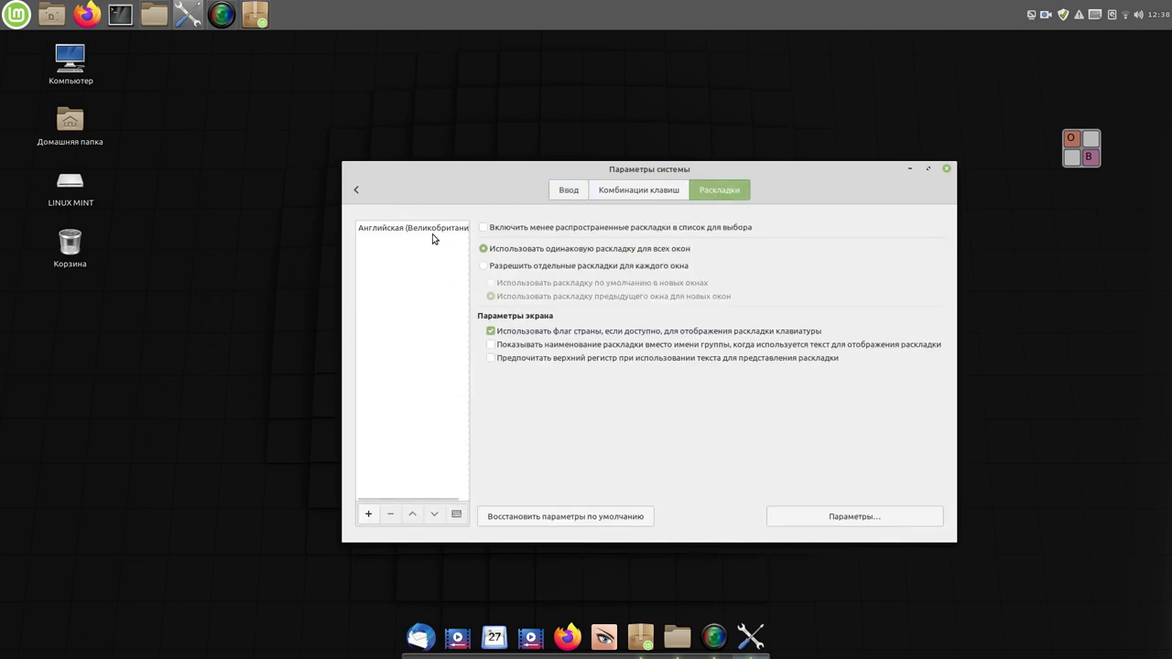
left_click(369, 514)
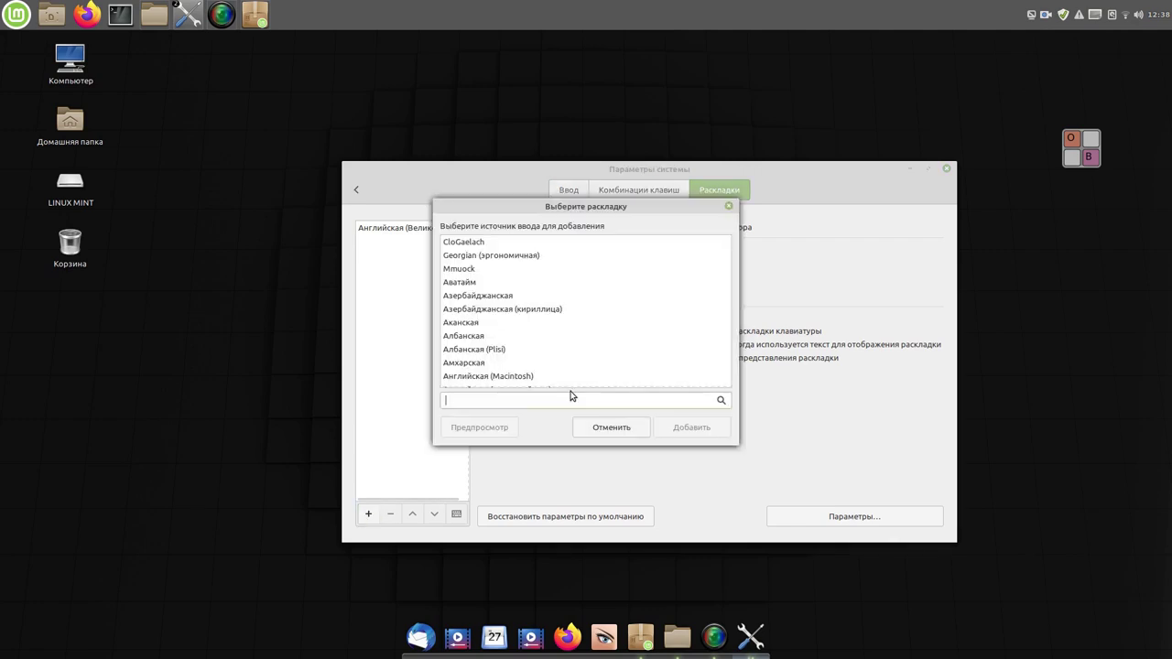
scroll(621, 299, "down", 2)
scroll(621, 300, "down", 10)
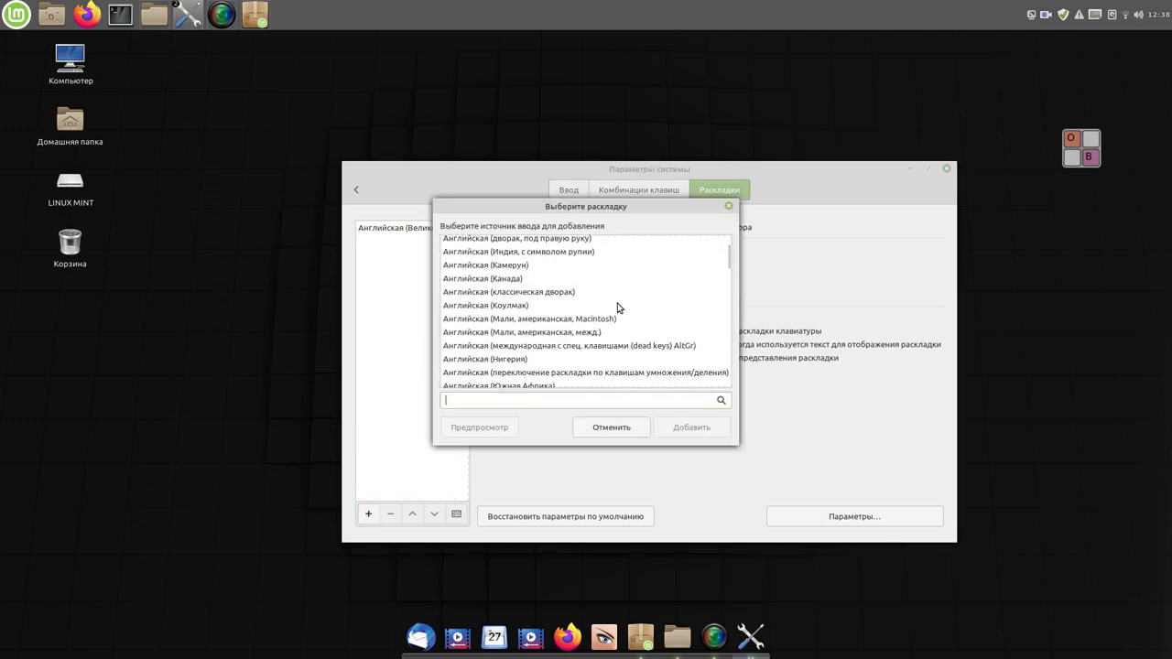
scroll(619, 307, "down", 3)
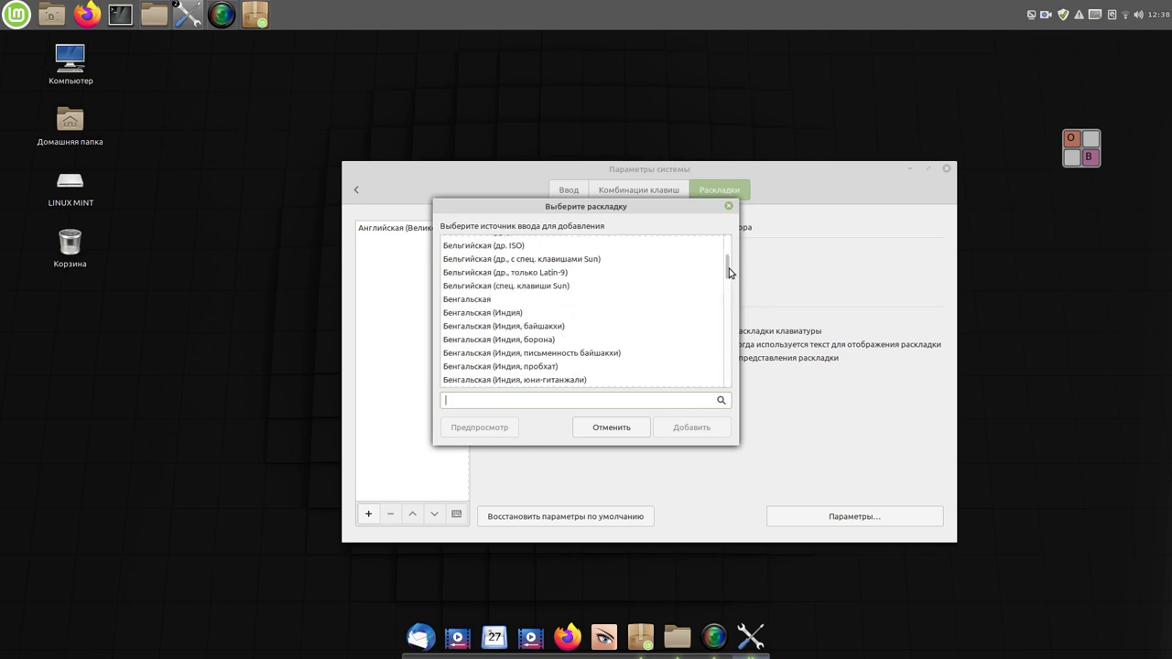
left_click_drag(729, 273, 730, 331)
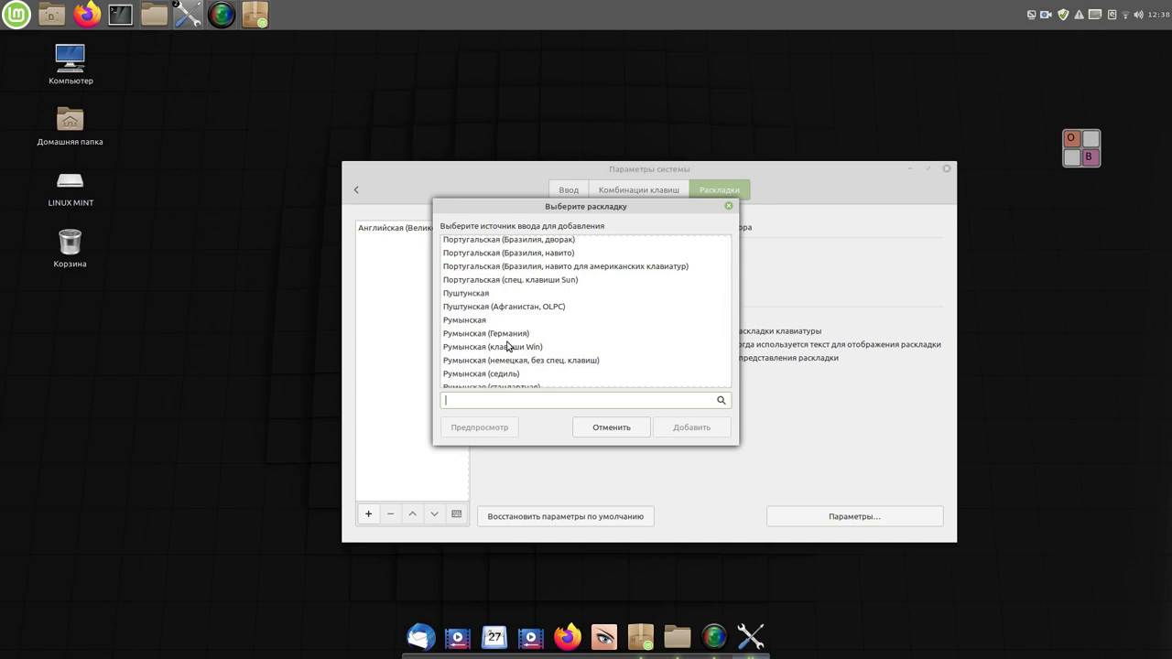
scroll(509, 345, "down", 3)
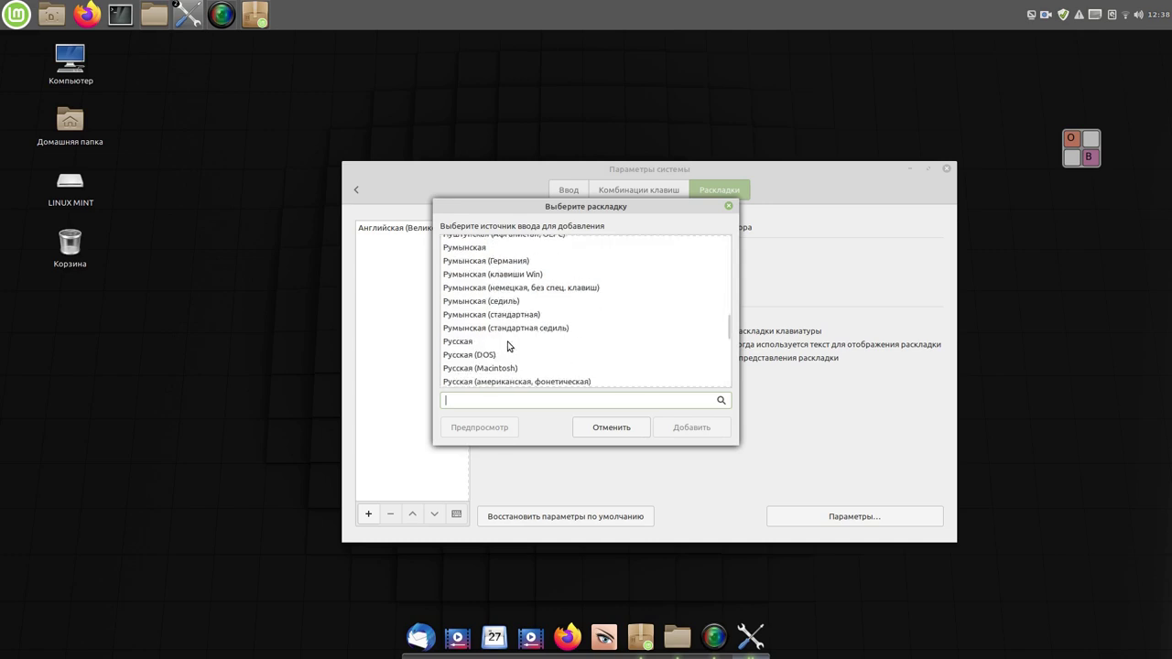
left_click(466, 346)
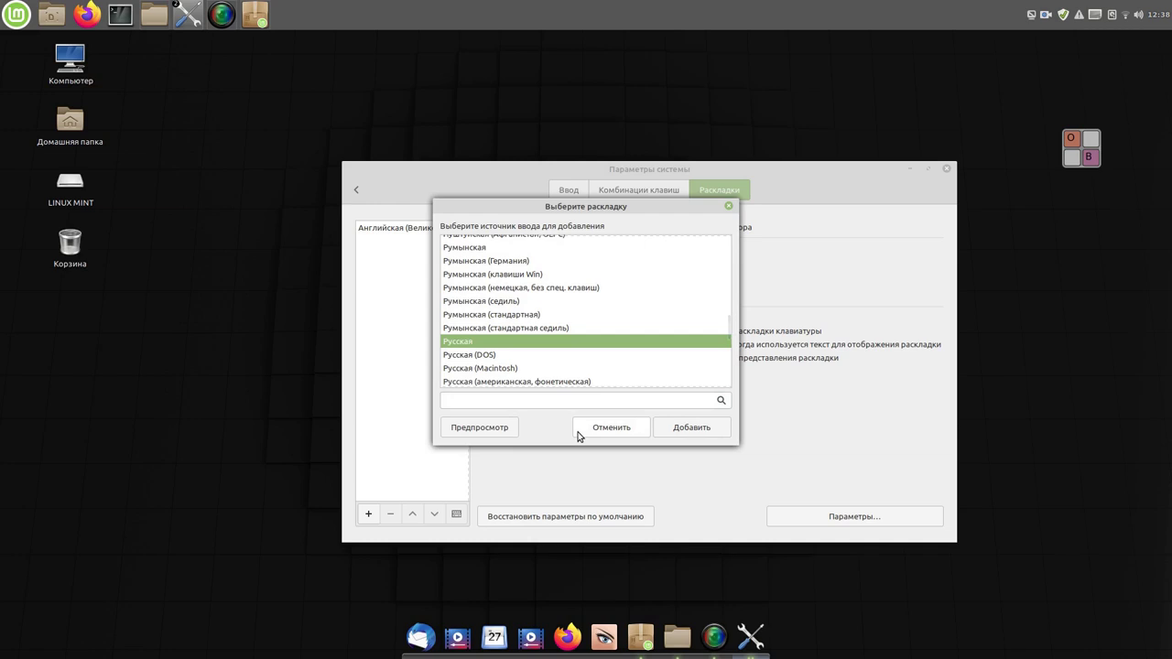
left_click(708, 435)
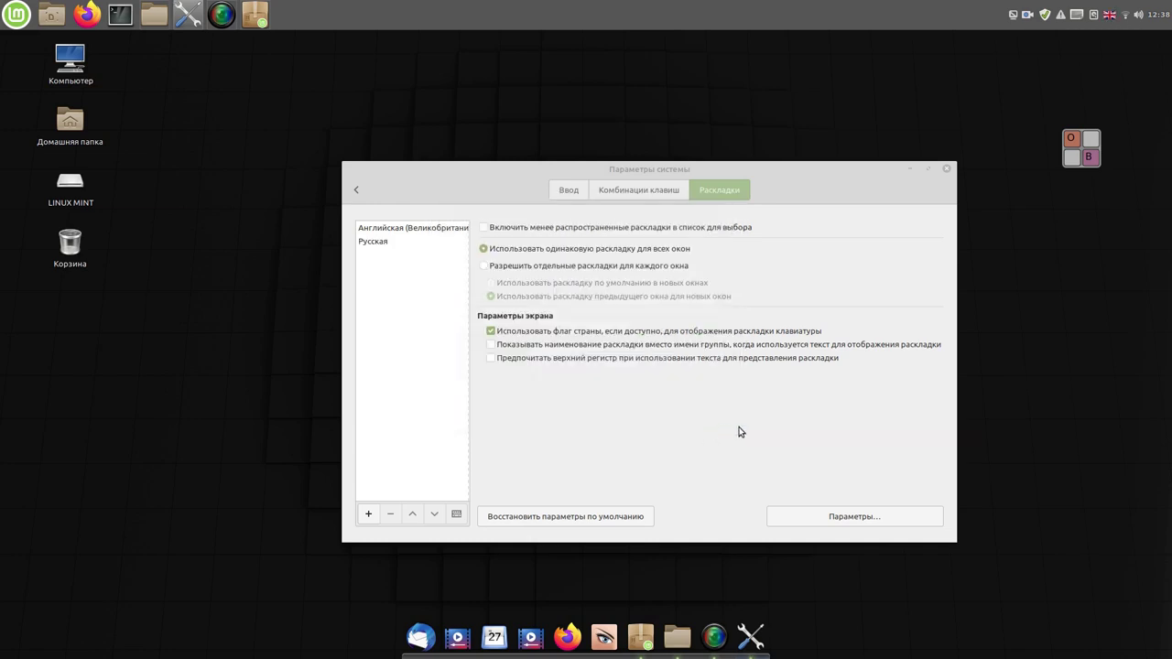
left_click(1110, 19)
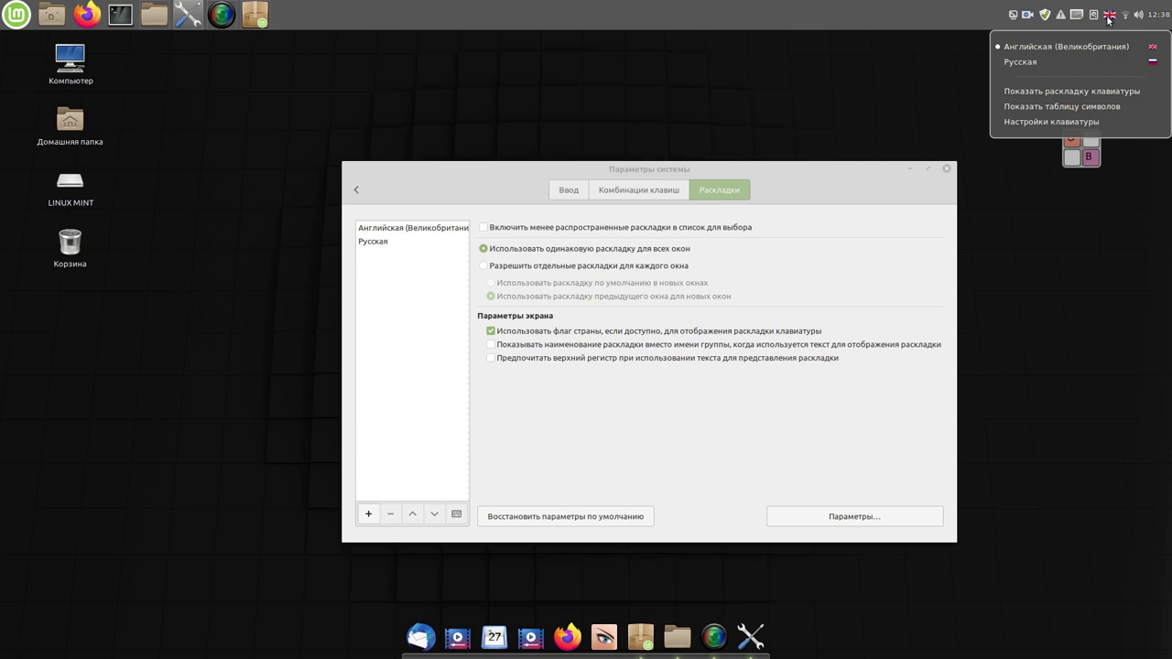
left_click(870, 6)
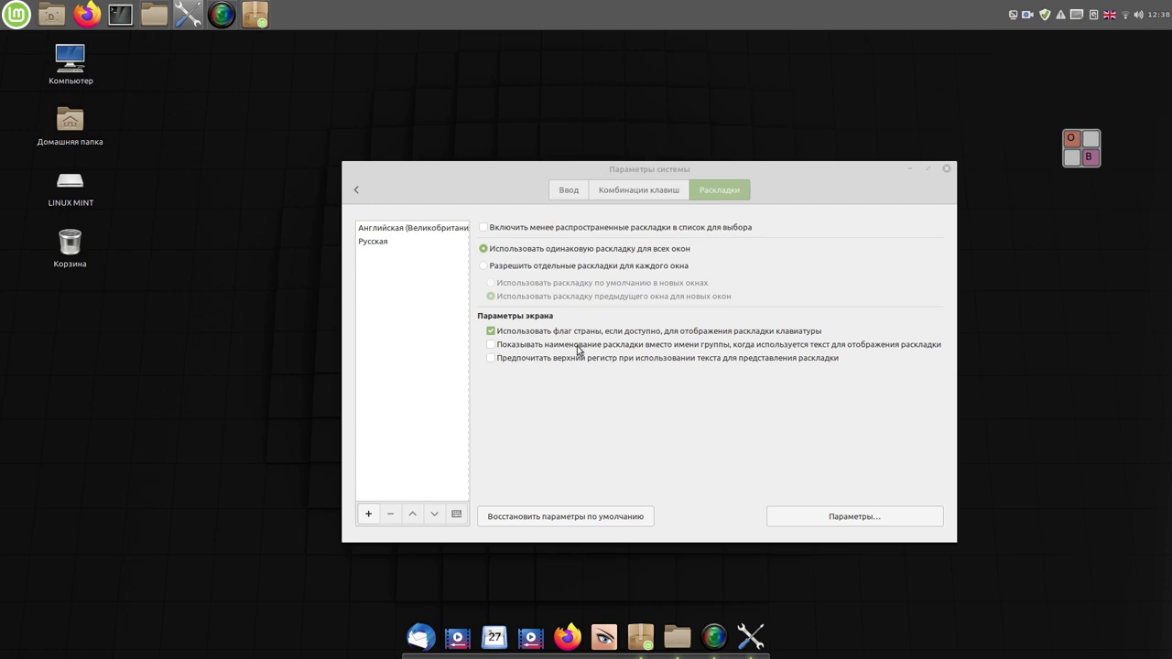
Step: Enable Alt+Shift for switching to another layout in the keyboard layout options, and return to the settings overview
left_click(844, 523)
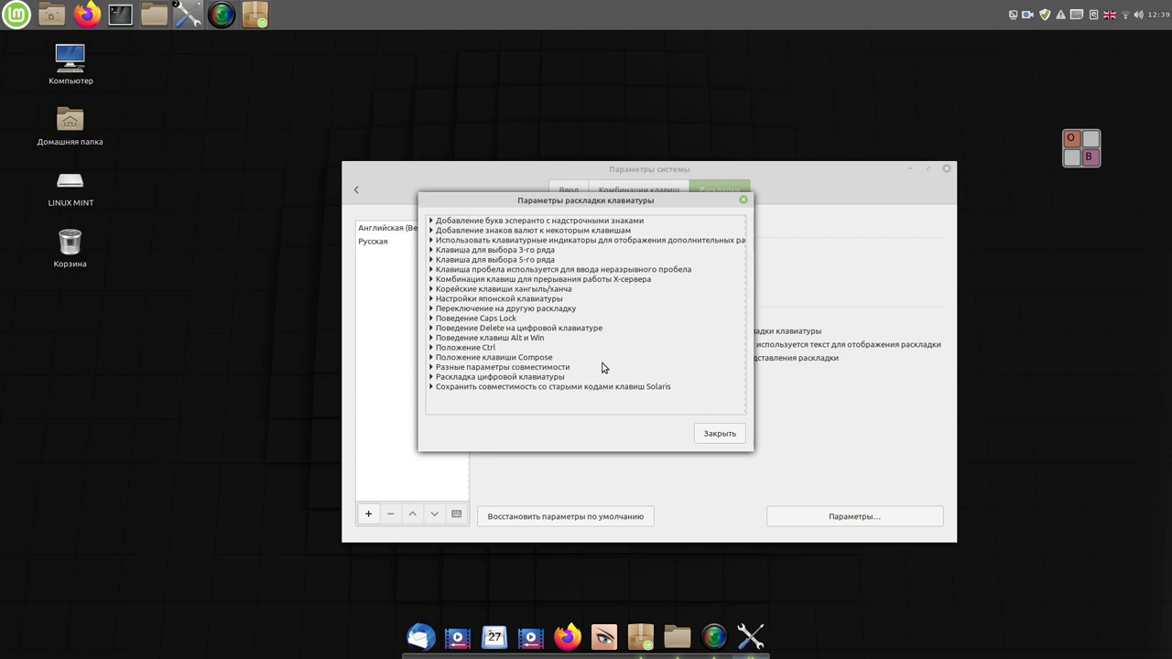
left_click(429, 310)
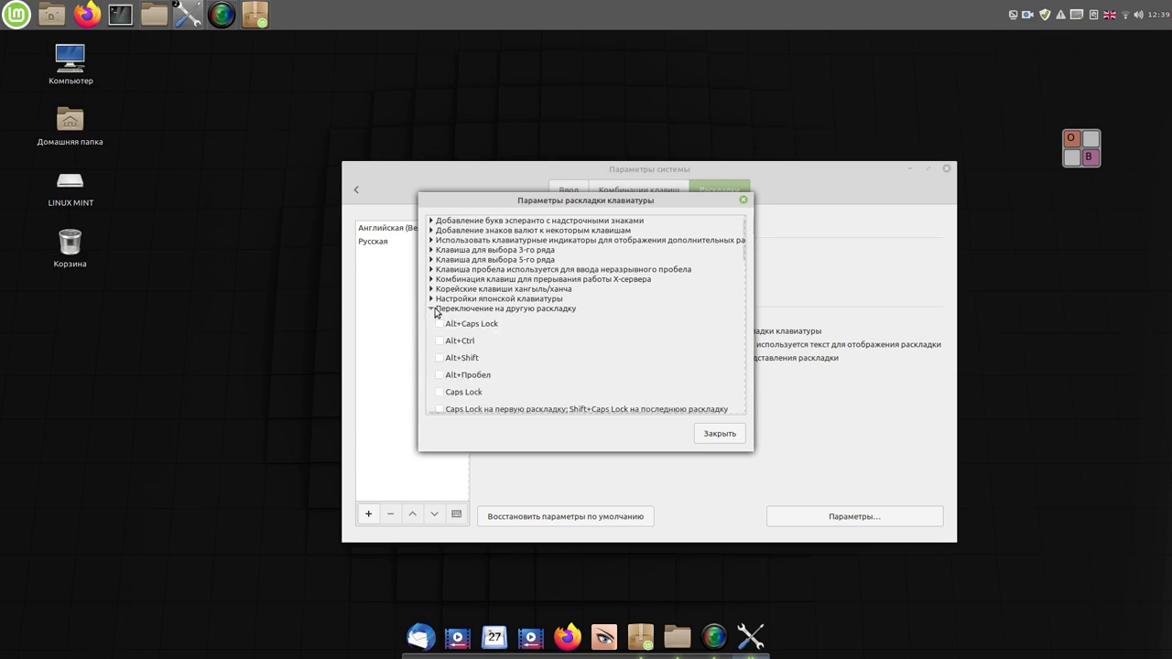
left_click(440, 358)
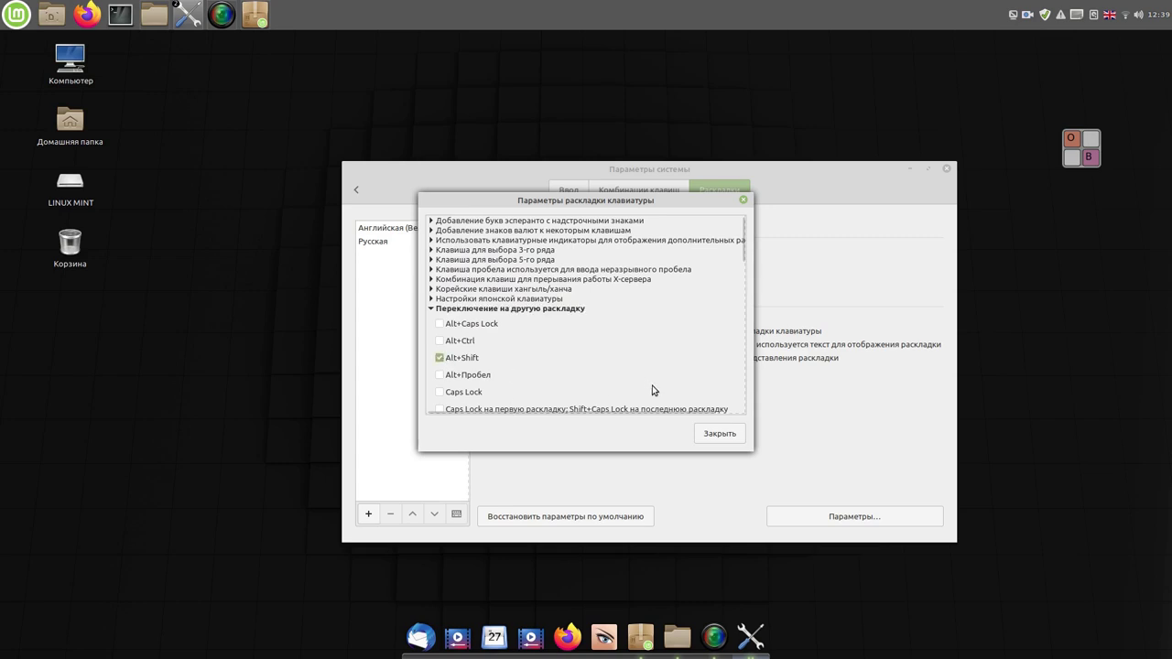
scroll(654, 390, "down", 5)
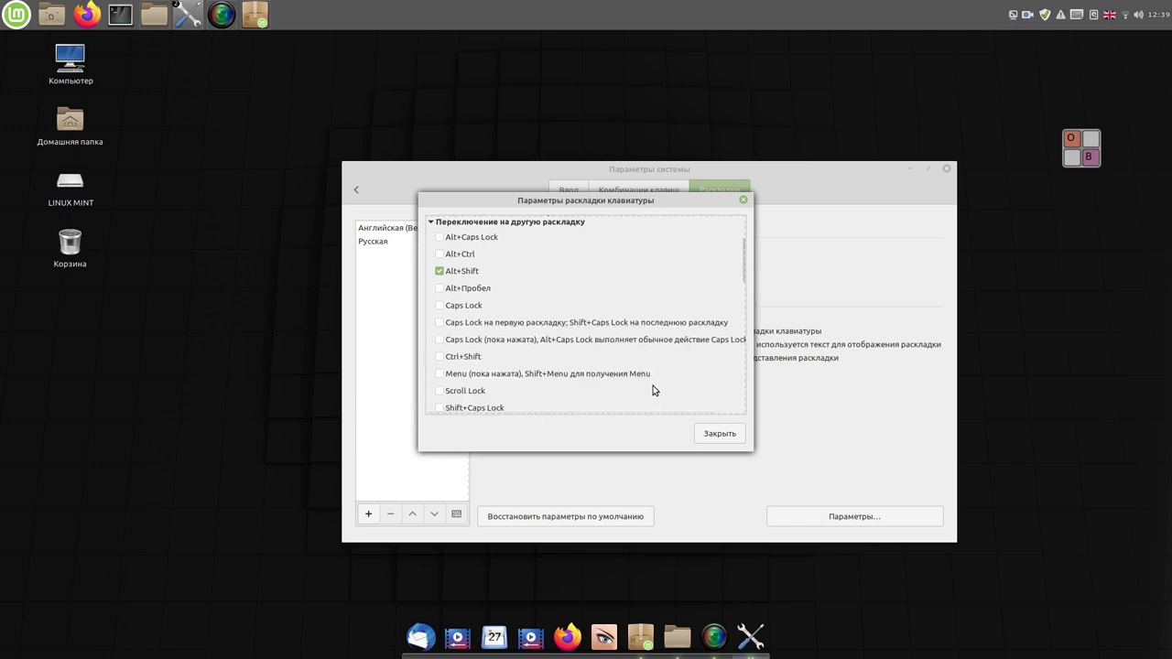
scroll(654, 390, "down", 8)
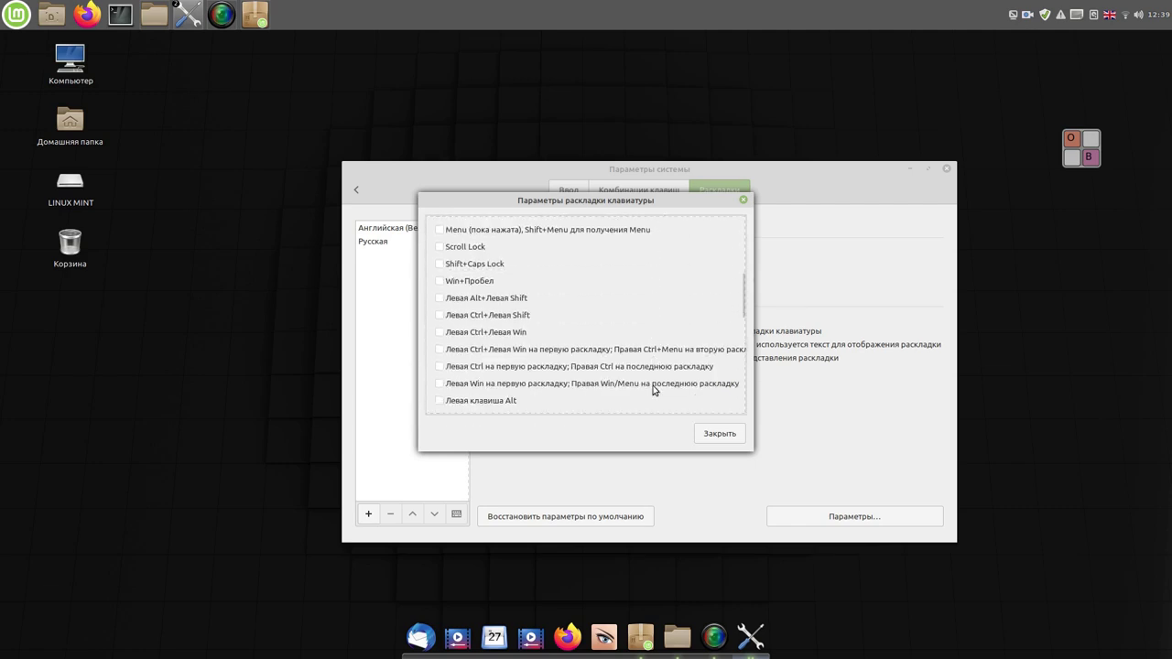
left_click(734, 436)
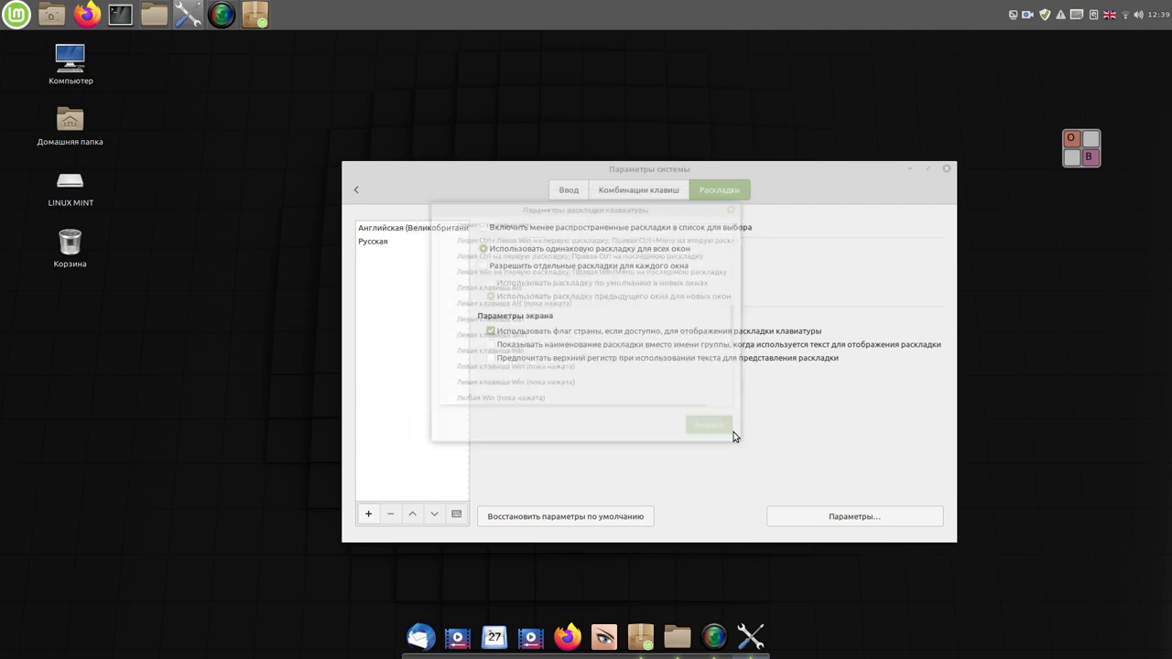
left_click(354, 193)
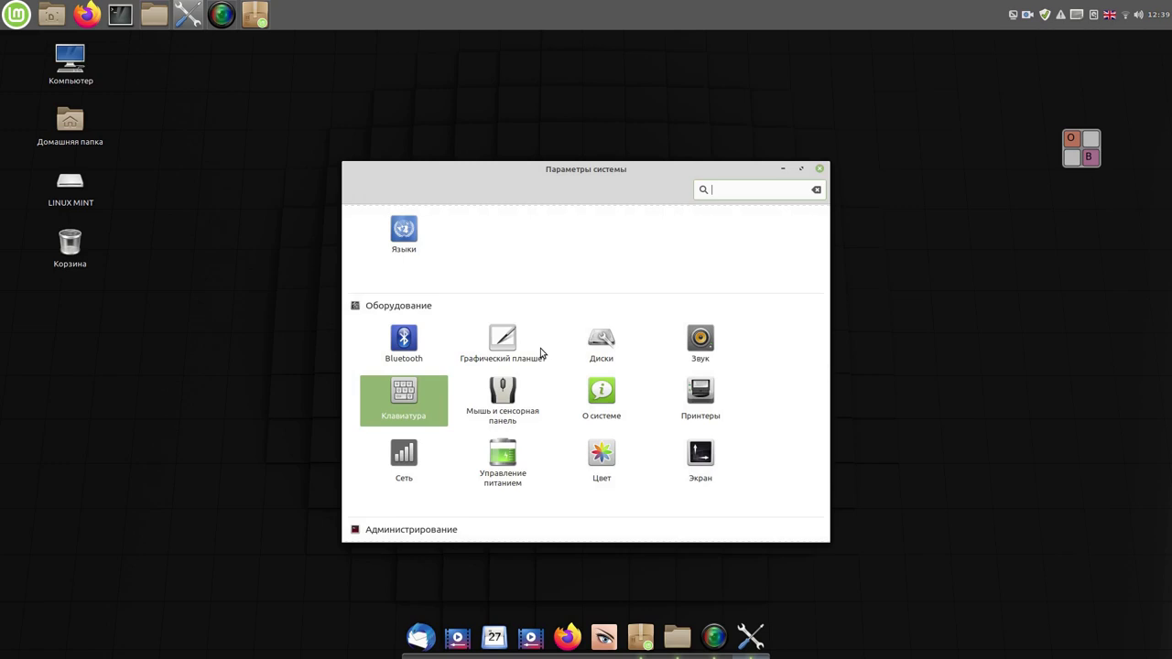
Step: In the Управление питанием settings, set turning the screen off when inactive to Никогда, and return to the settings overview
scroll(540, 350, "down", 1)
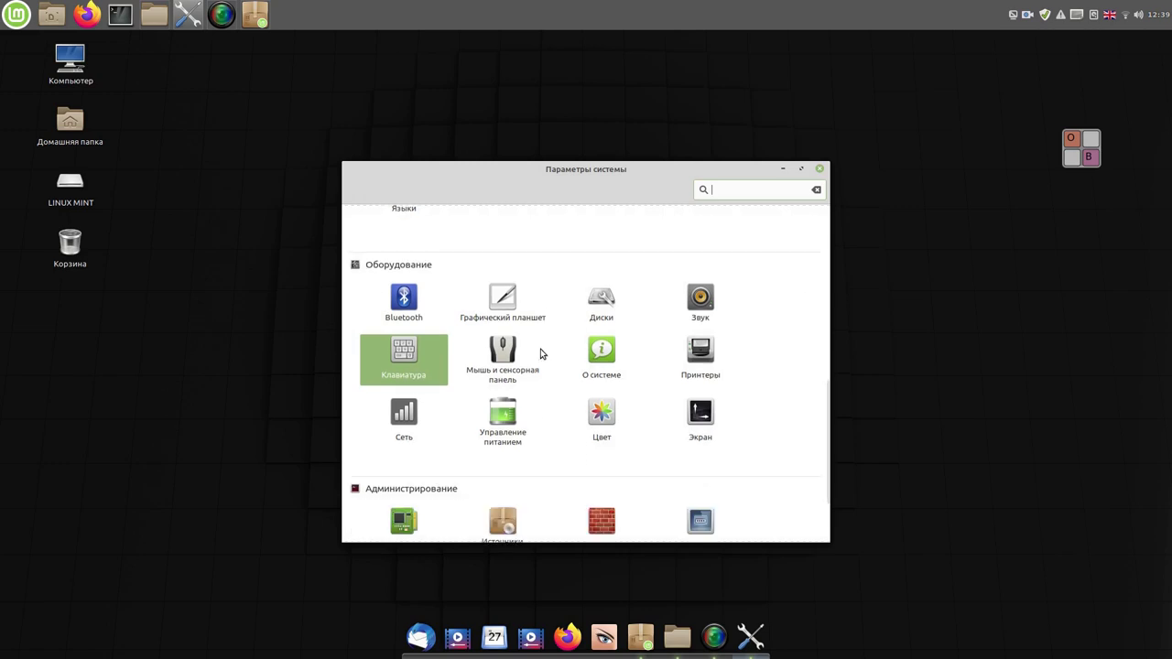
left_click(516, 418)
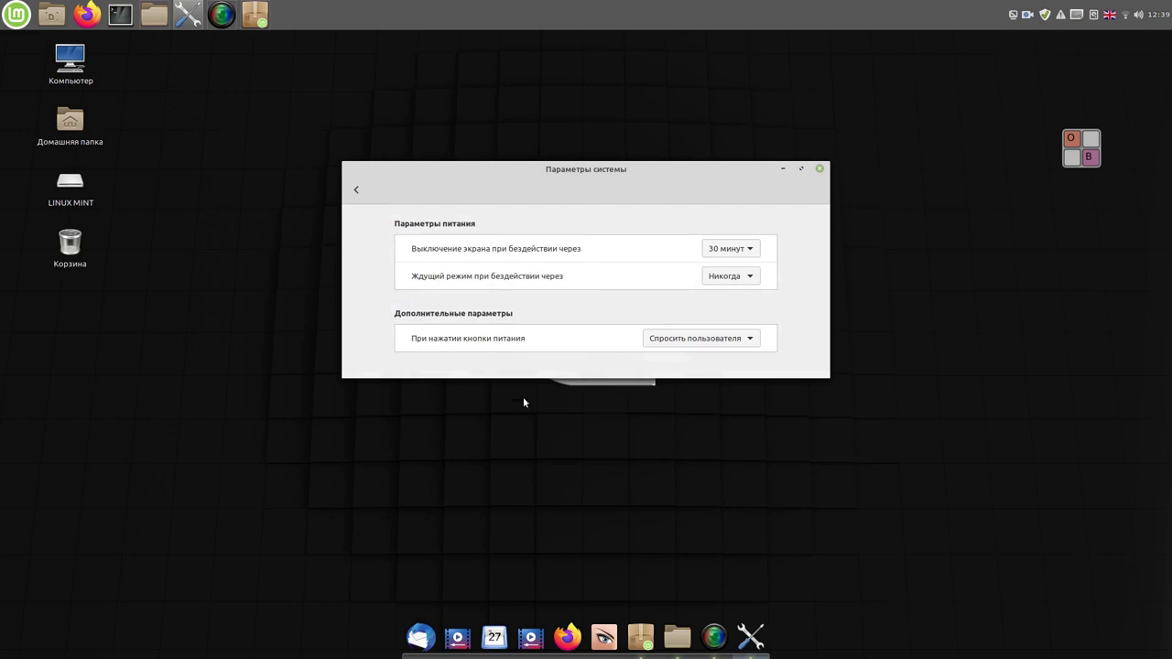
left_click(750, 252)
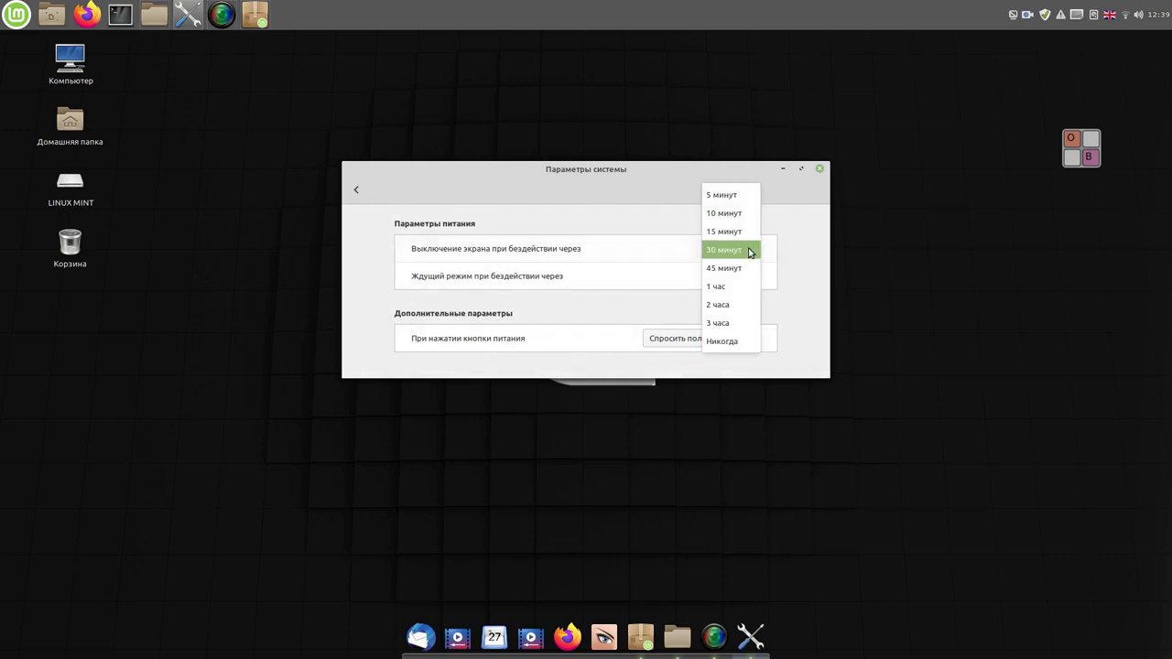
left_click(733, 341)
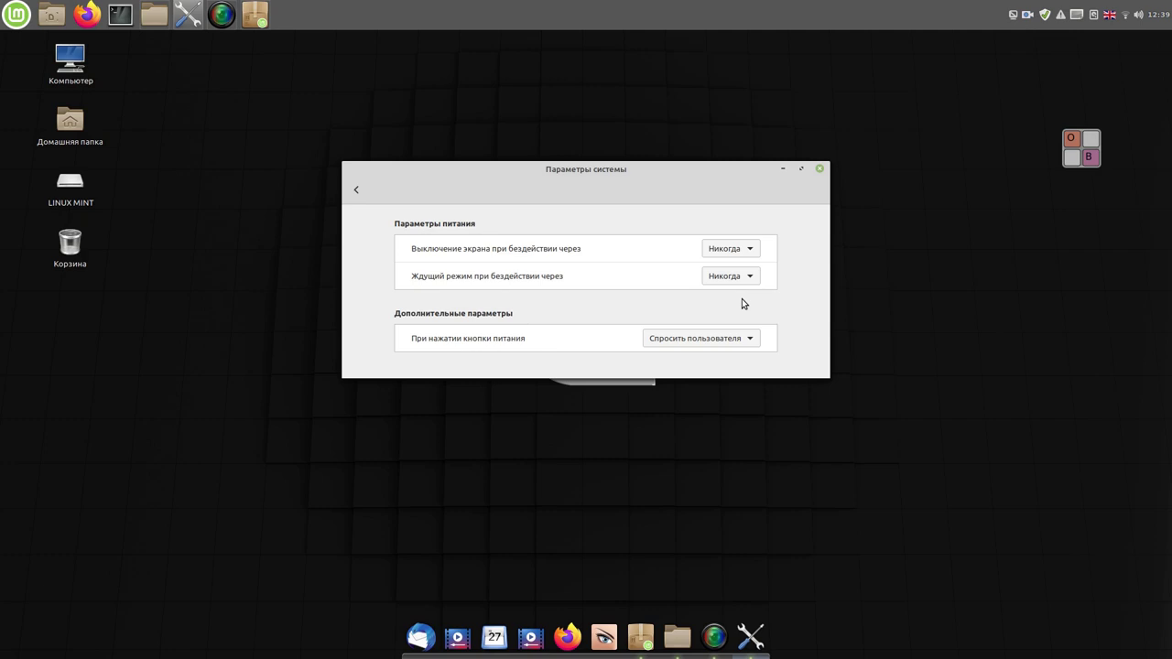
left_click(358, 192)
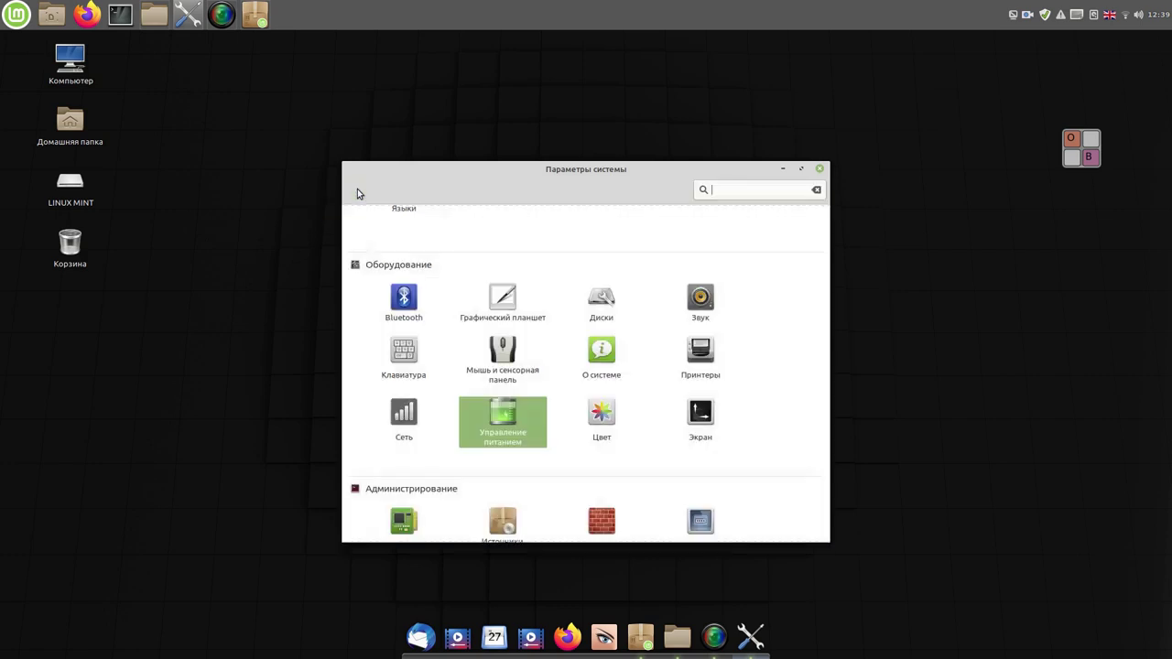
Step: Open Диспетчер драйверов with the account password, check for proprietary drivers, and close it
scroll(549, 377, "down", 2)
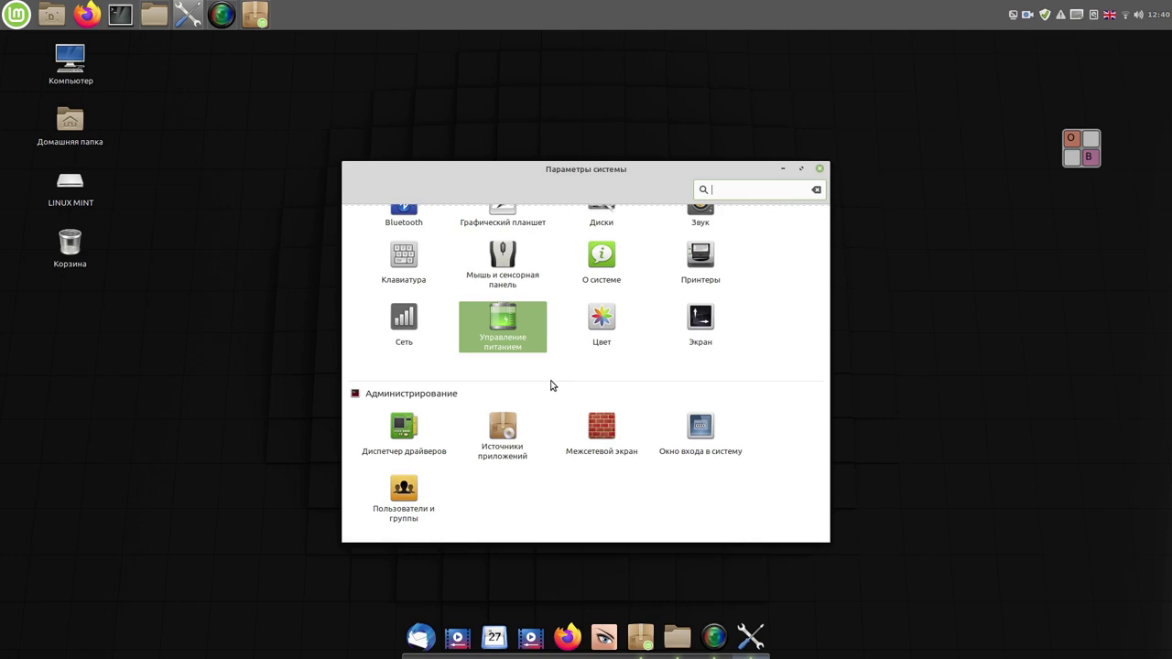
left_click(409, 435)
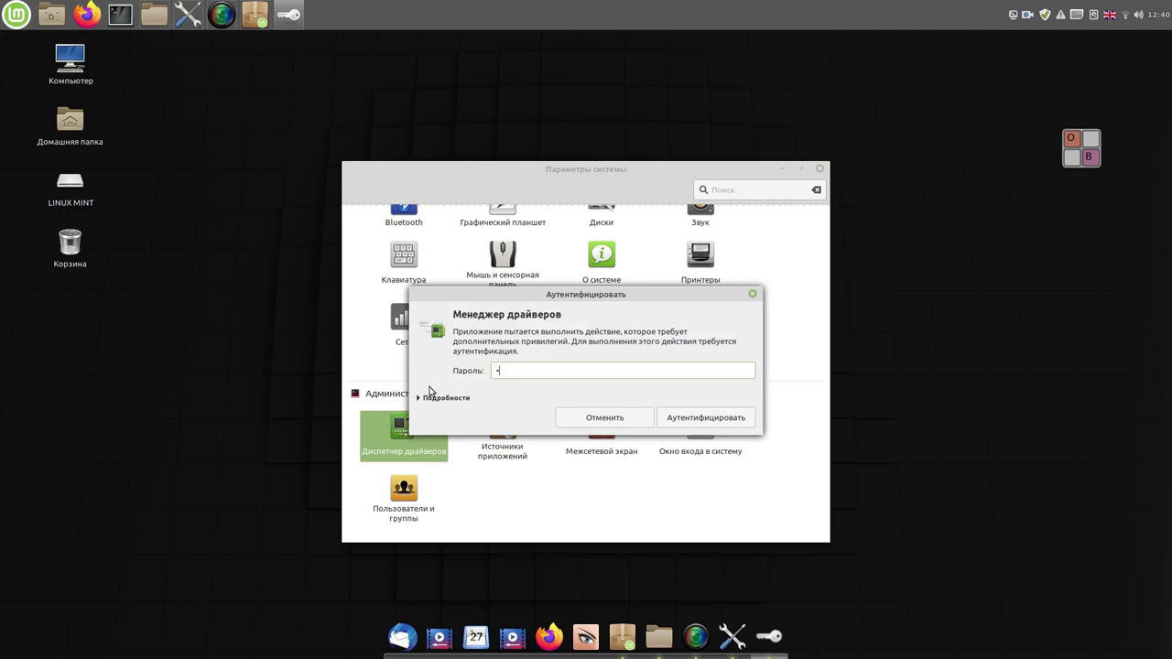
left_click(713, 422)
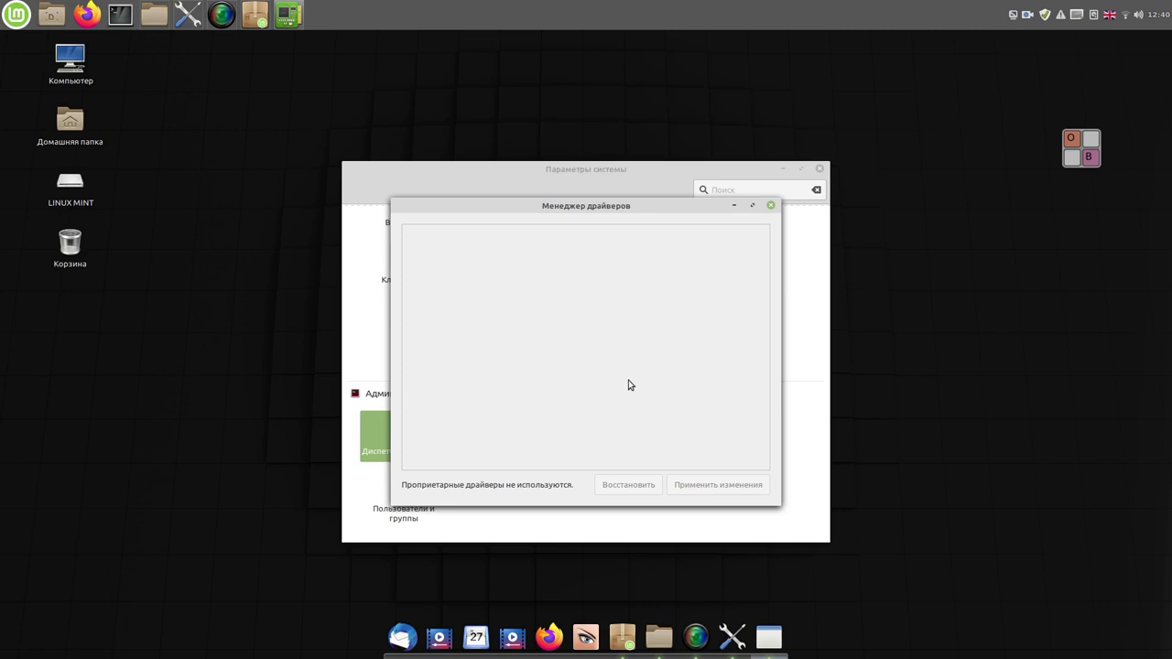
left_click(771, 206)
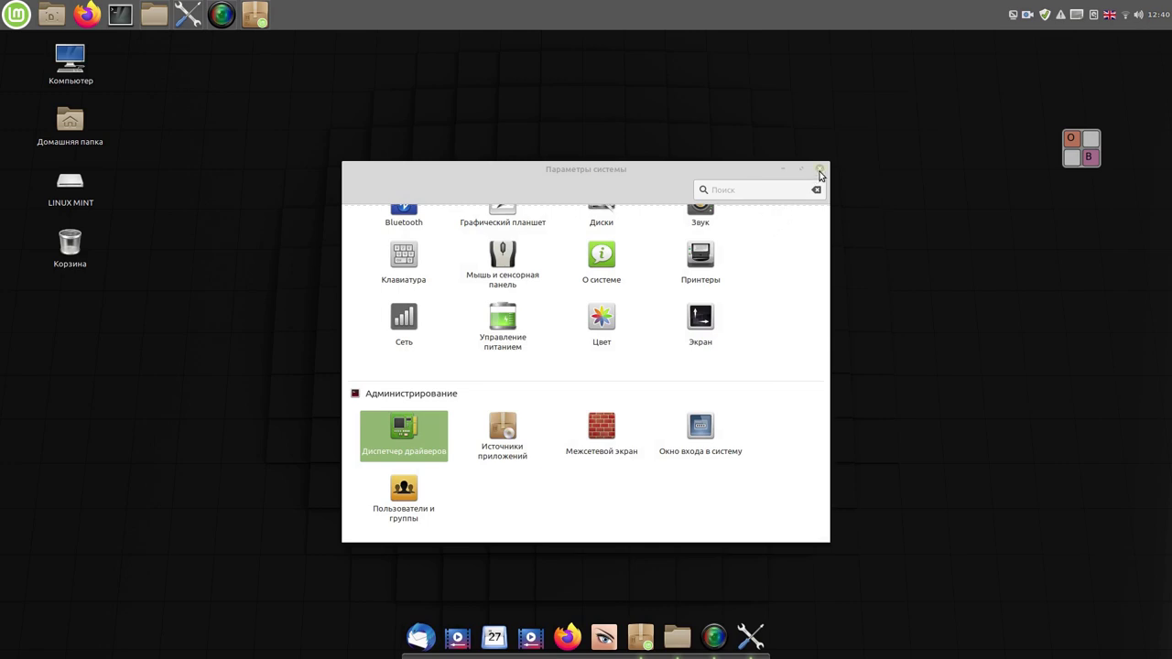
Step: Pin Параметры системы to the Plank dock and move its icon to the beginning of the dock
scroll(743, 398, "up", 5)
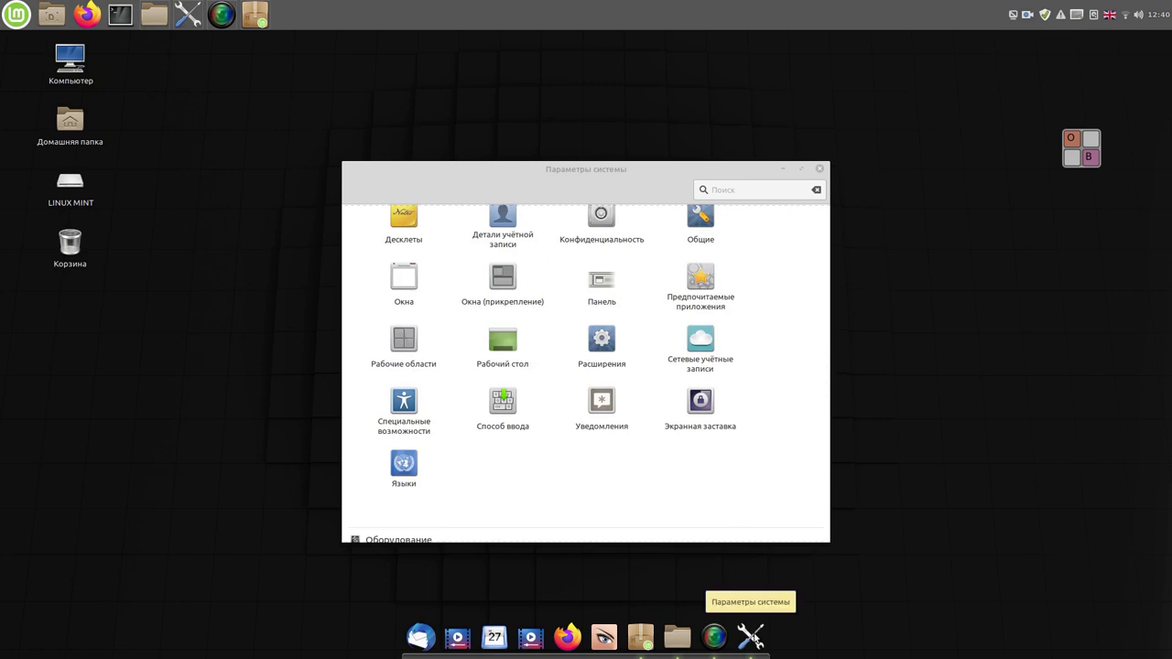
right_click(750, 637)
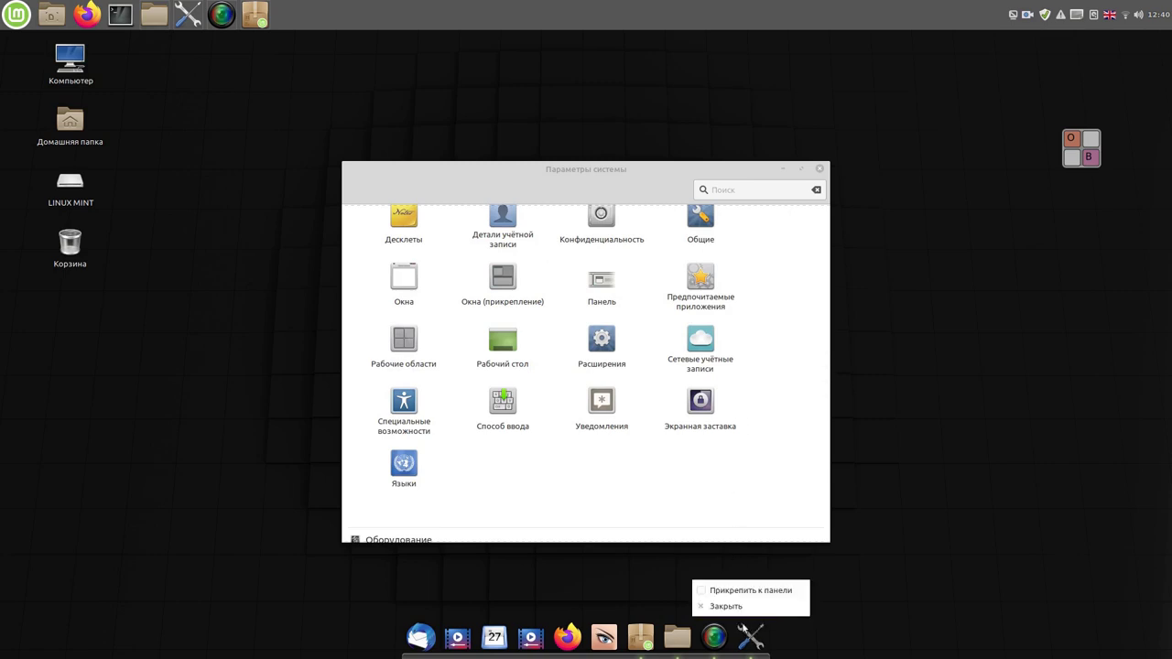
left_click(708, 591)
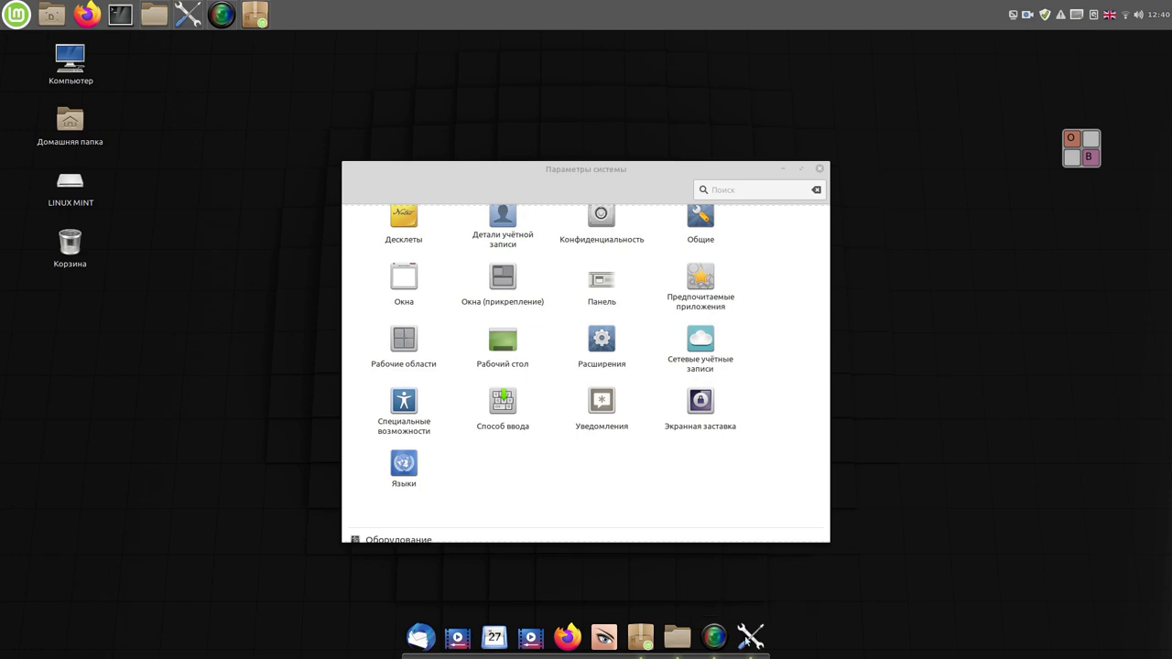
left_click_drag(751, 638, 421, 640)
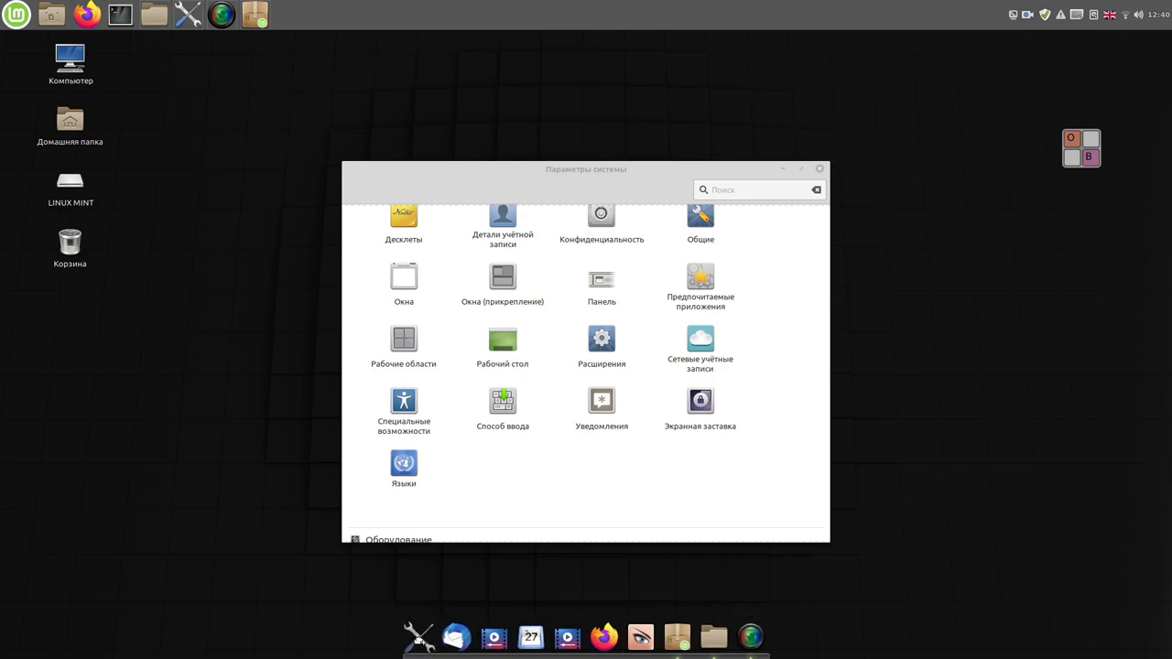
Step: Pin the screen recorder to the Plank dock and close the system settings window
right_click(757, 636)
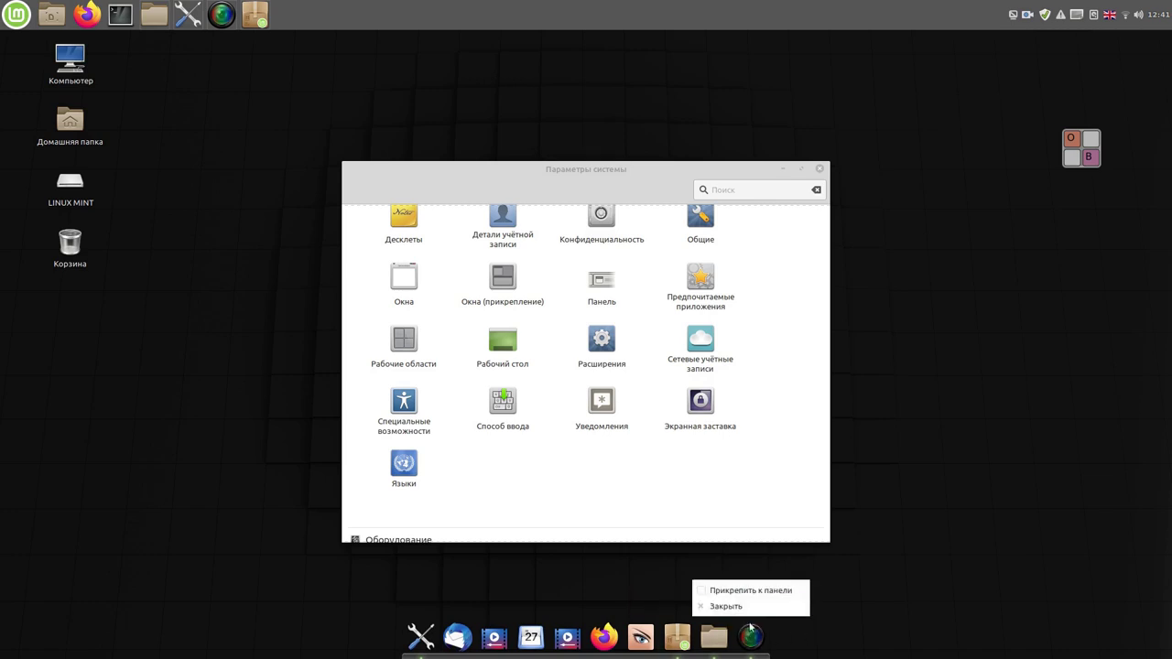
left_click(700, 591)
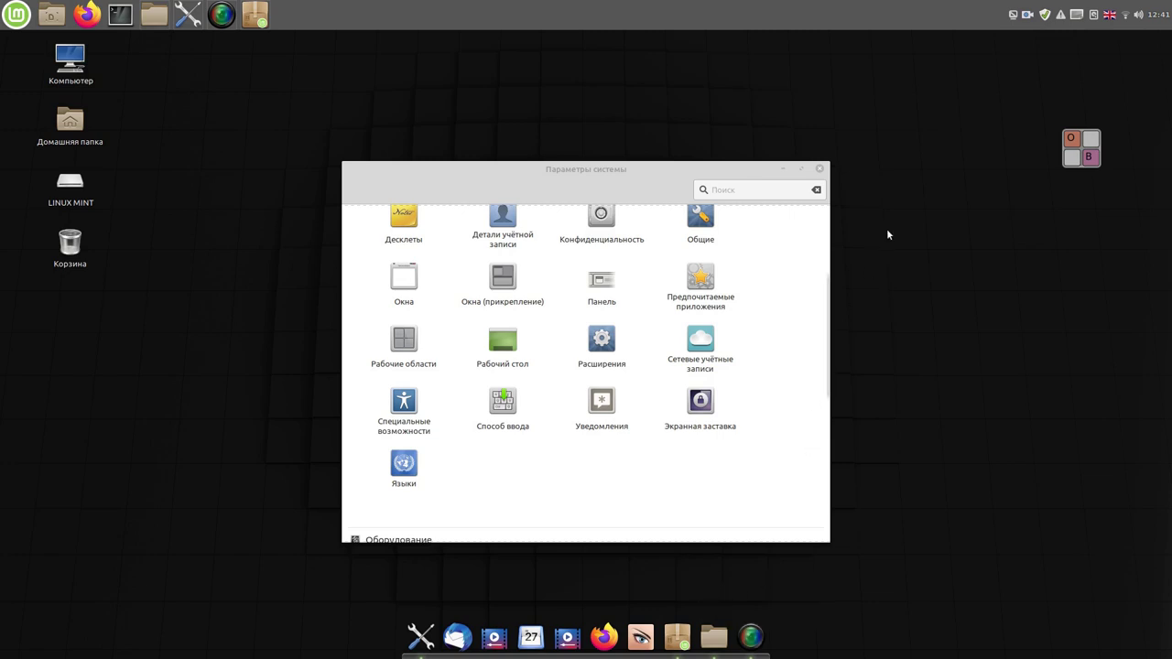
left_click(1024, 17)
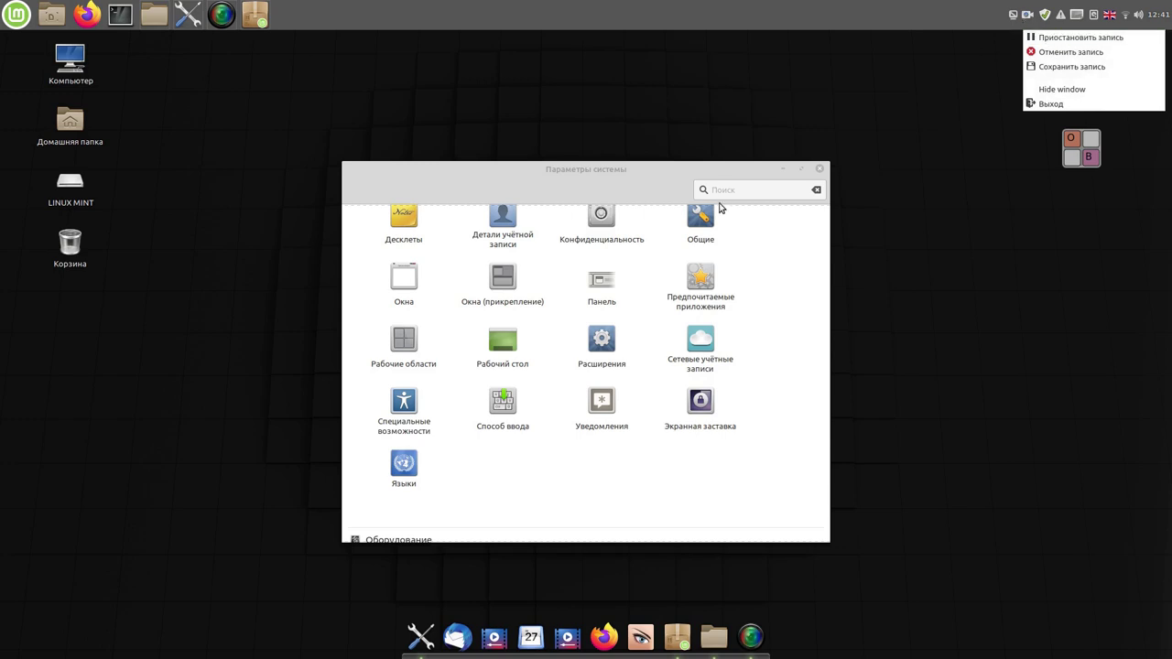
left_click(663, 182)
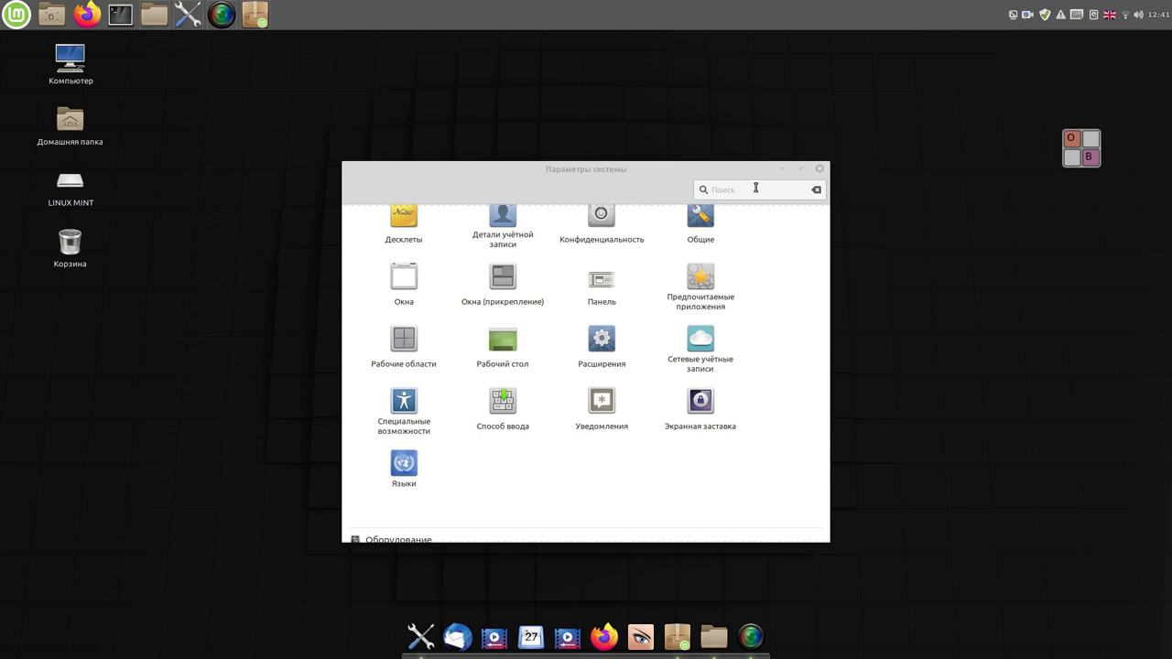
left_click(820, 170)
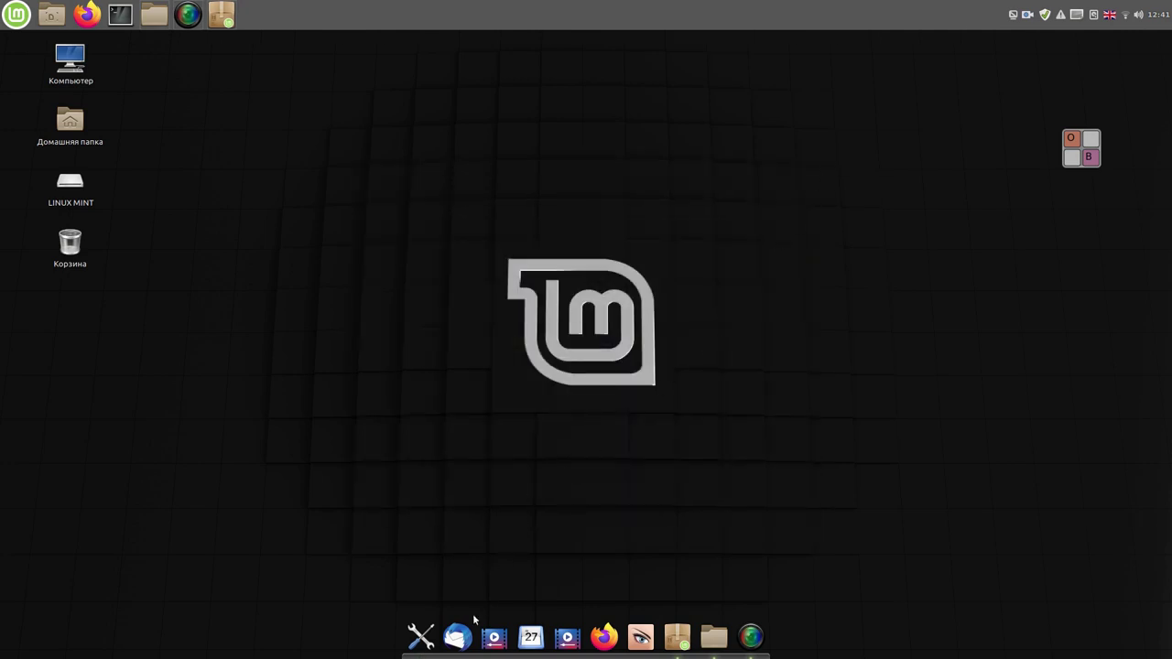
Step: Unpin the Thunderbird mail client, both media player launchers and Календарь from the Plank dock
right_click(458, 641)
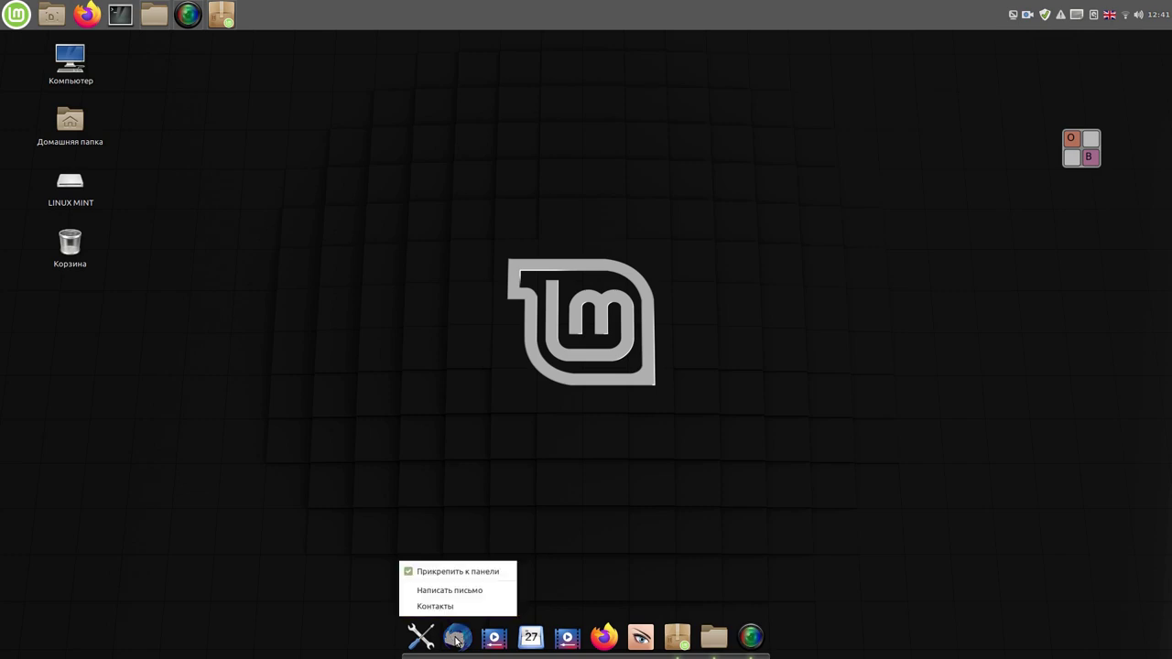
left_click(412, 572)
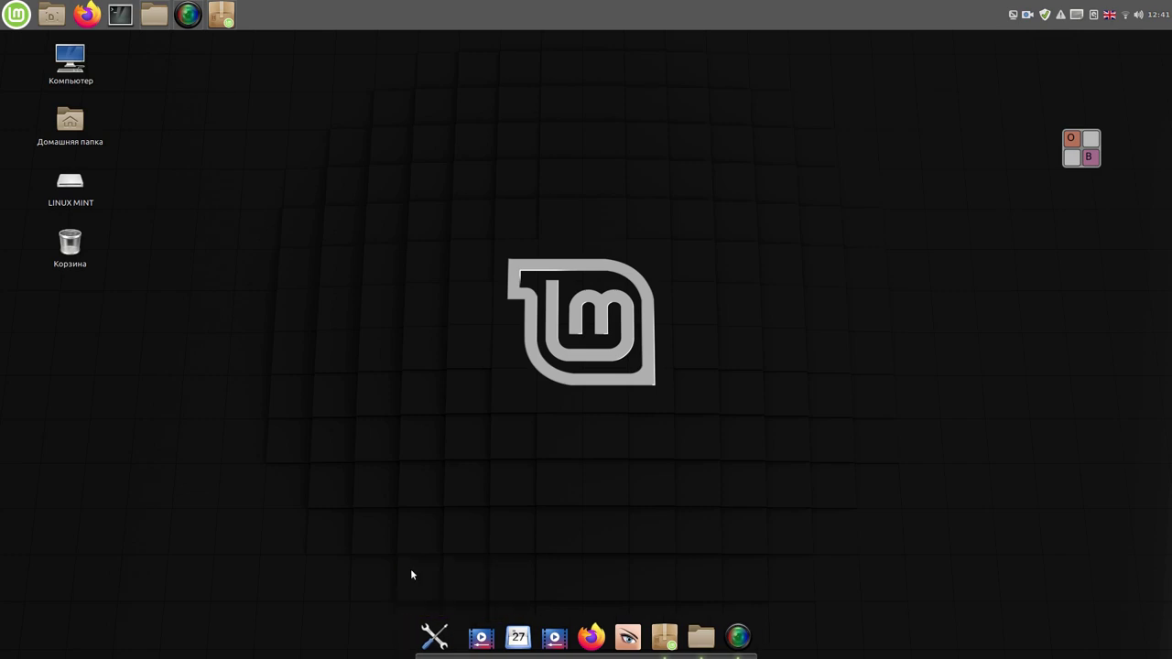
right_click(482, 641)
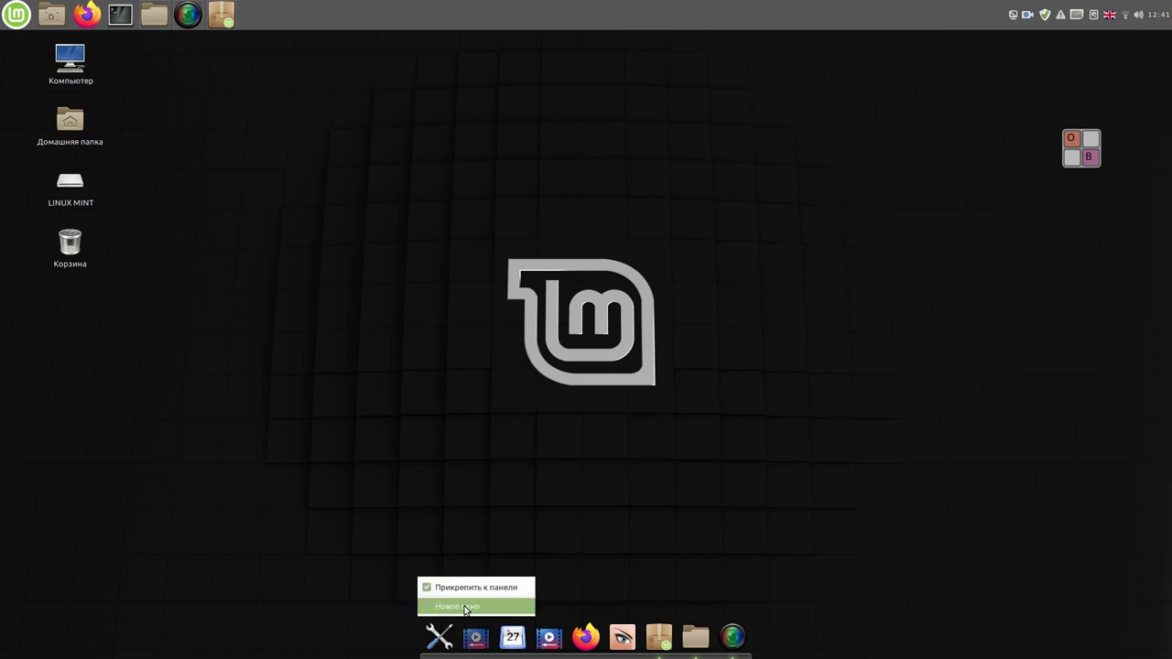
left_click(428, 592)
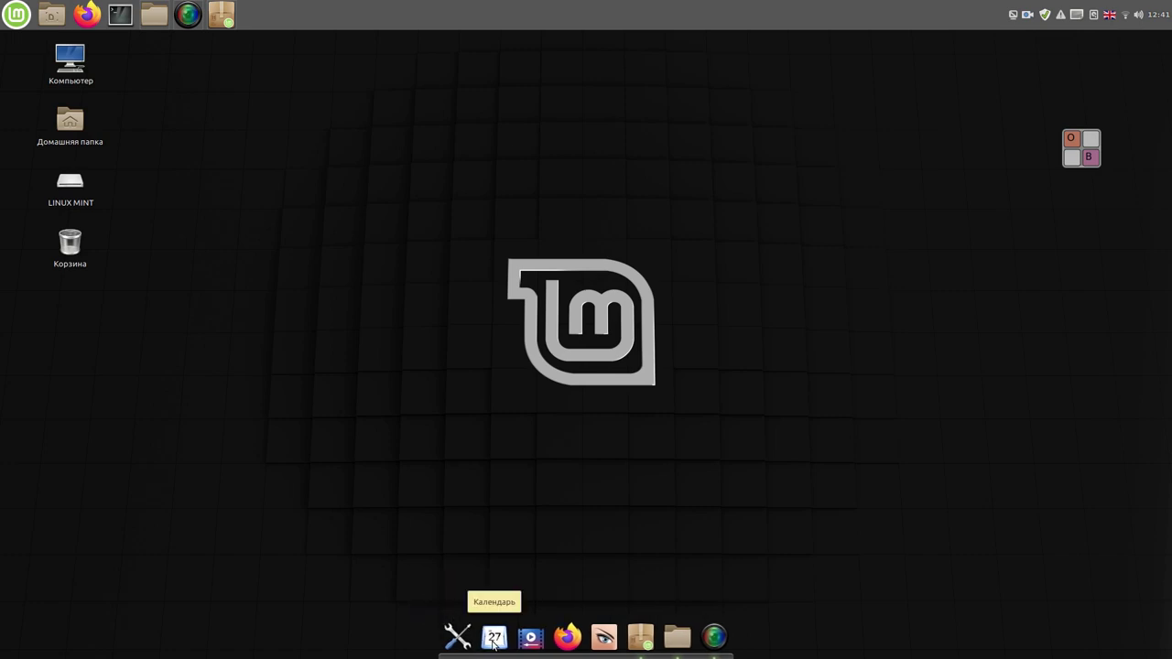
right_click(497, 637)
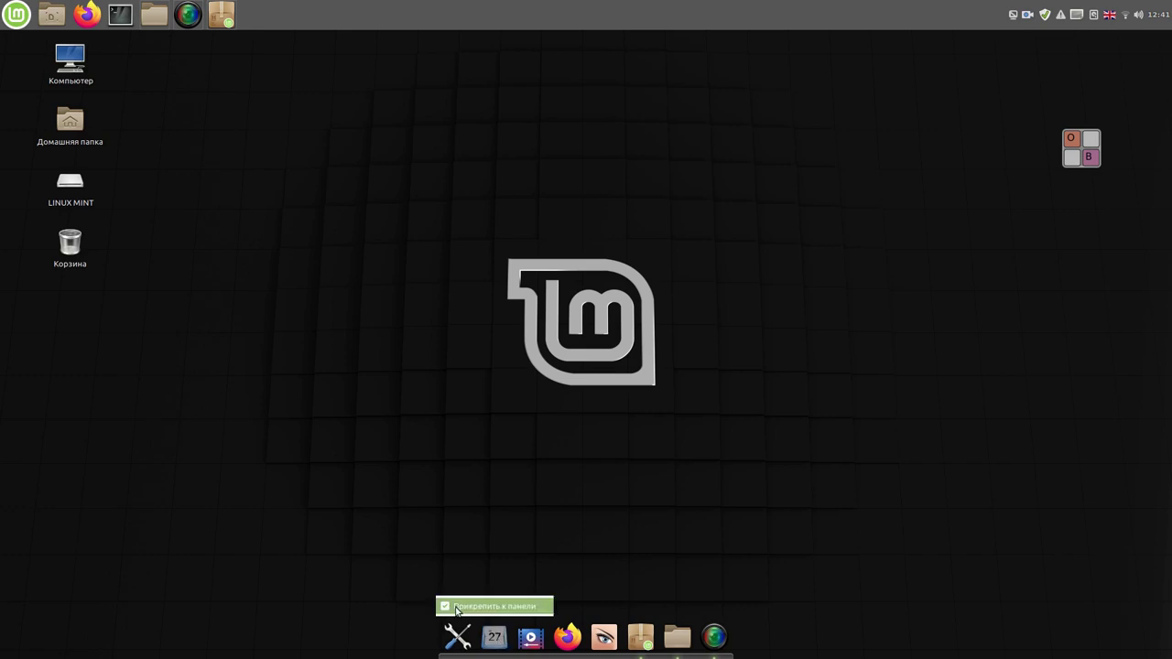
left_click(459, 608)
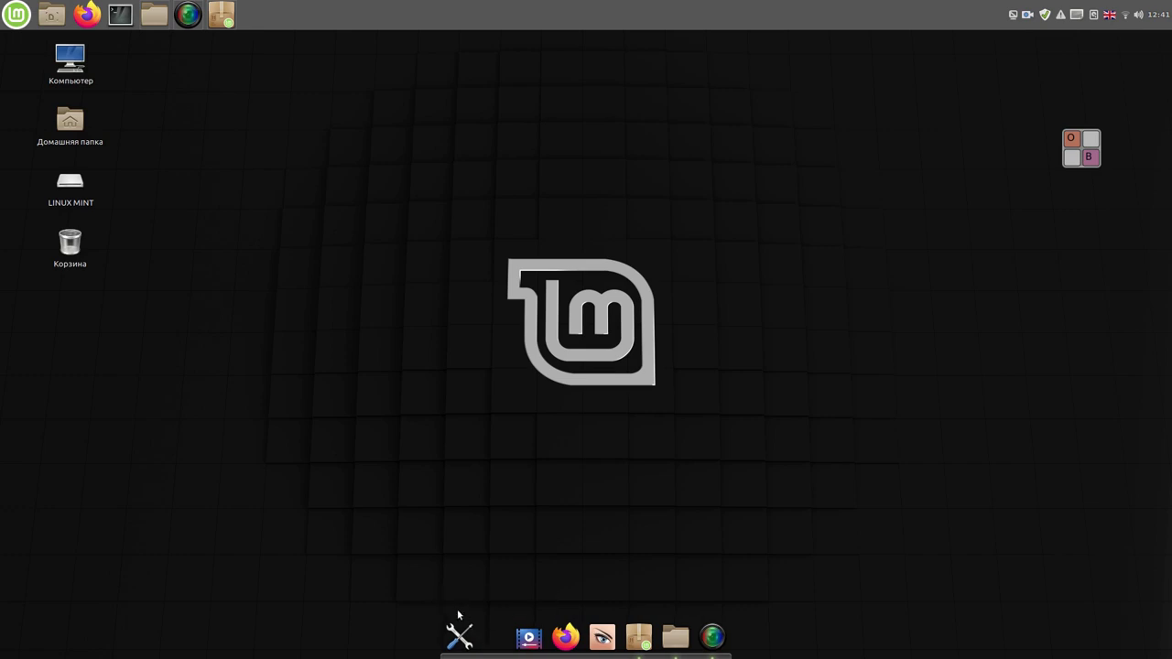
right_click(517, 645)
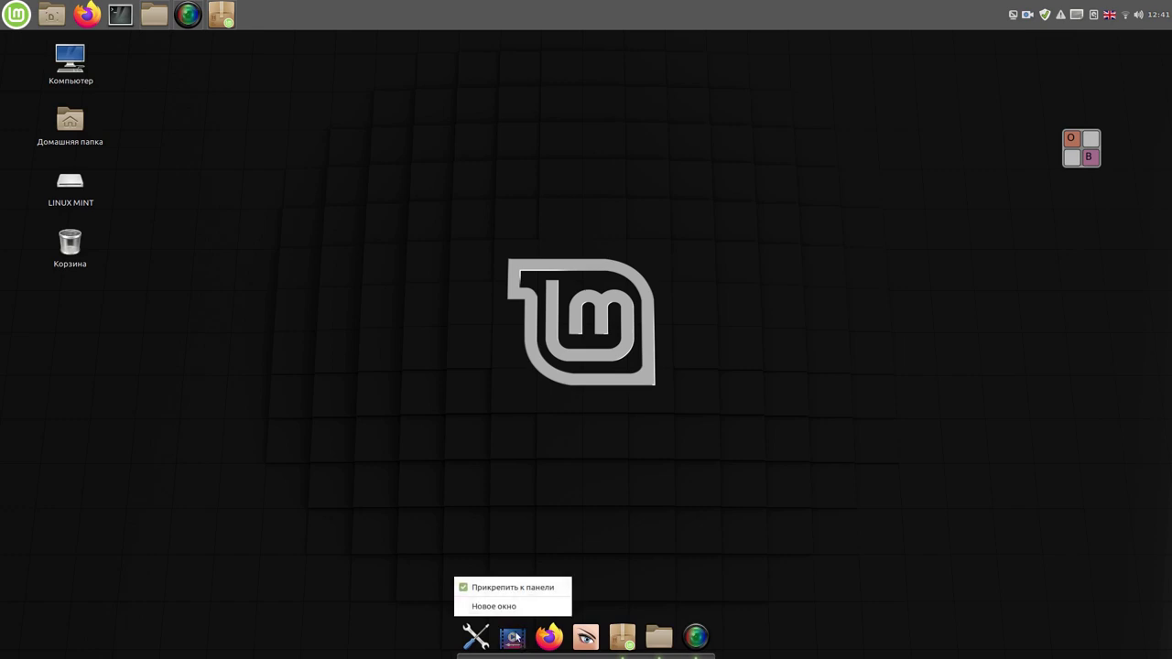
left_click(459, 588)
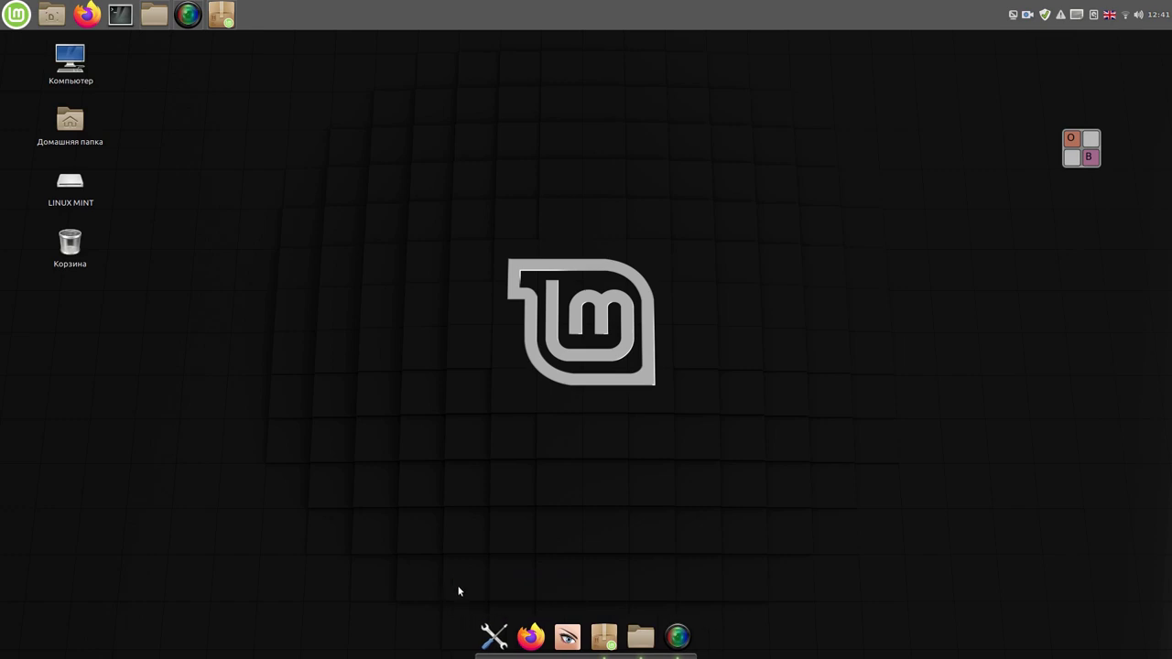
Step: Pin Менеджер программ to the Plank dock and unpin the launcher with the eye icon
right_click(602, 642)
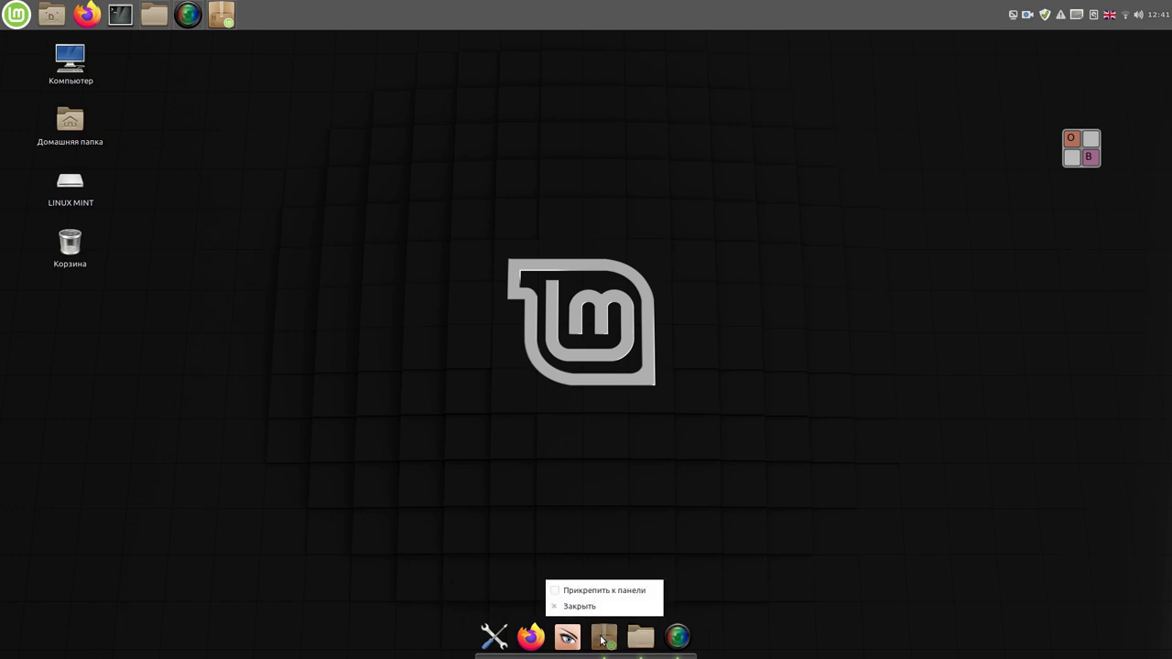
left_click(555, 591)
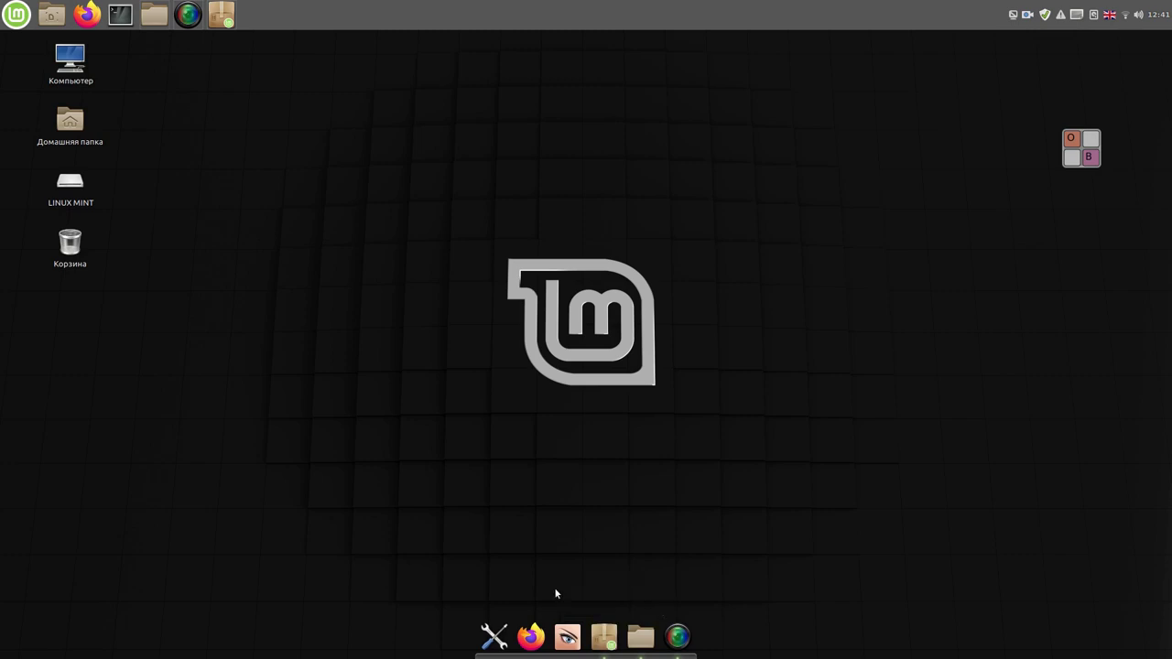
right_click(568, 641)
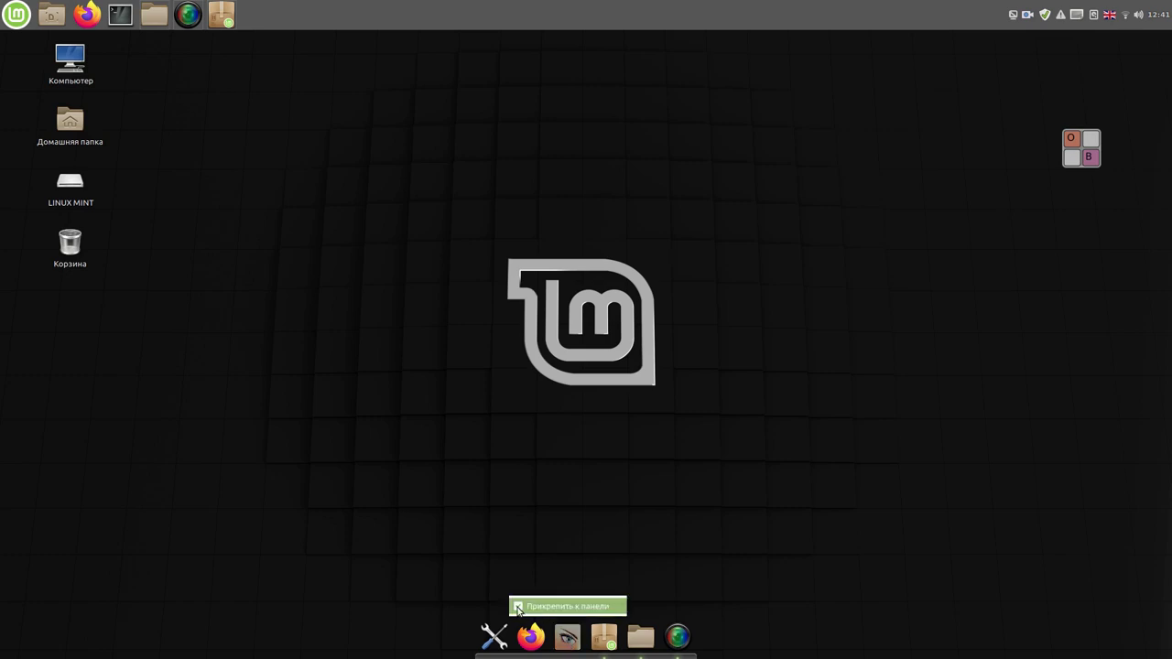
left_click(517, 607)
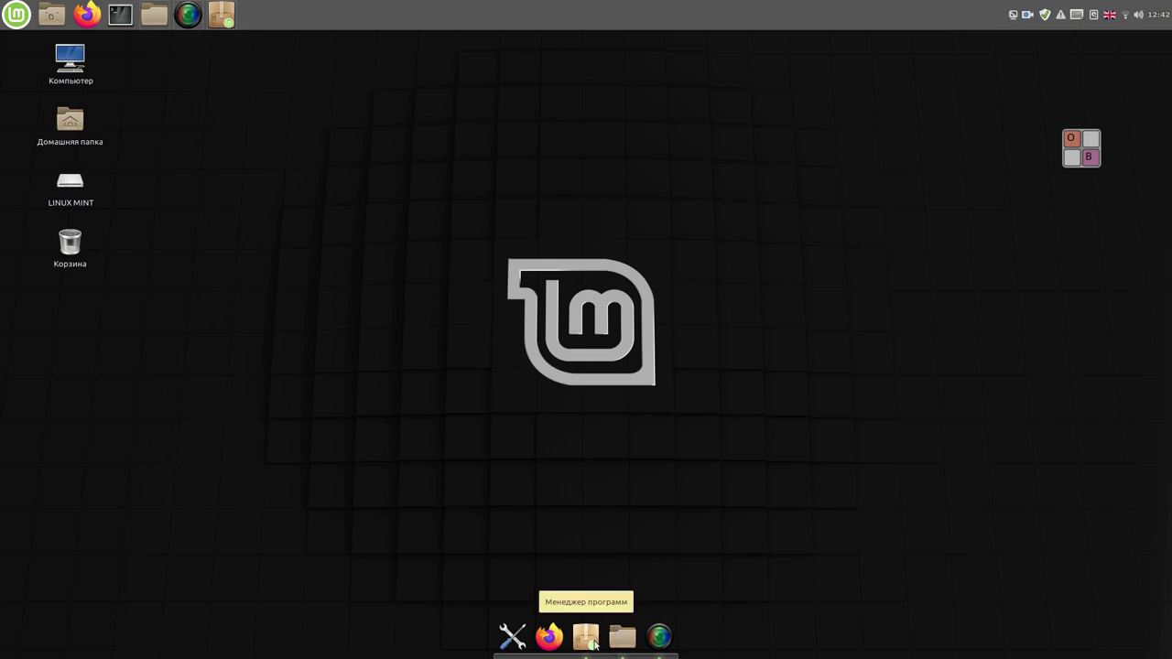
Step: Search Менеджер программ for "cherryt" and open the Cherrytree application page
left_click(586, 636)
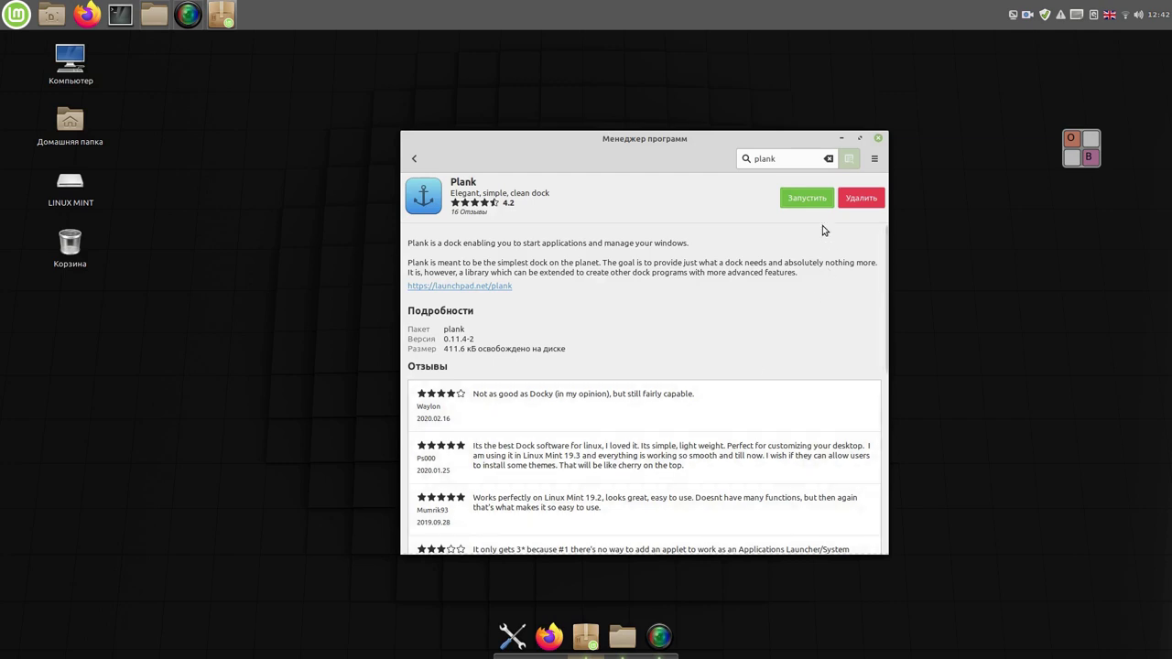
left_click(829, 159)
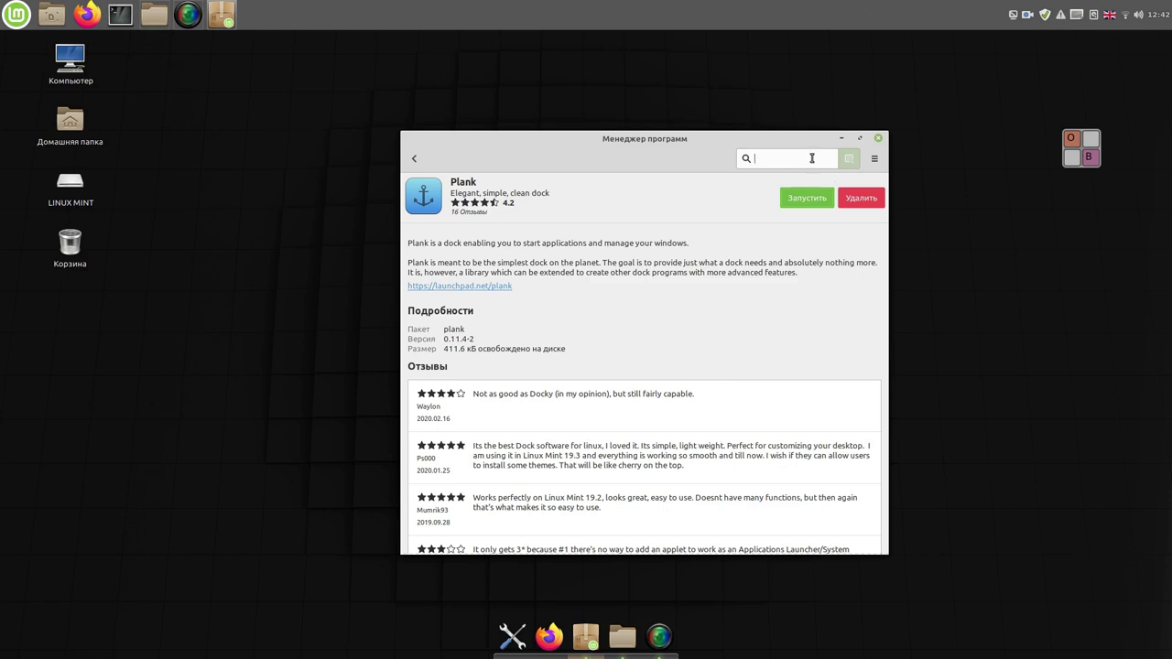
type("cherry")
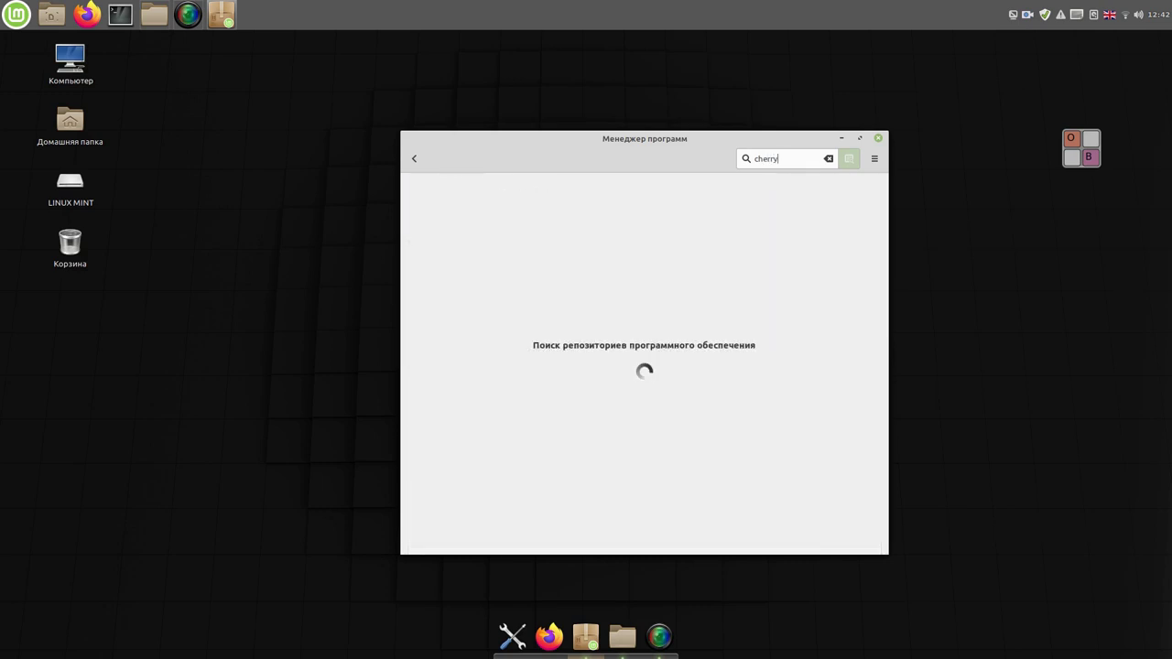
type("t")
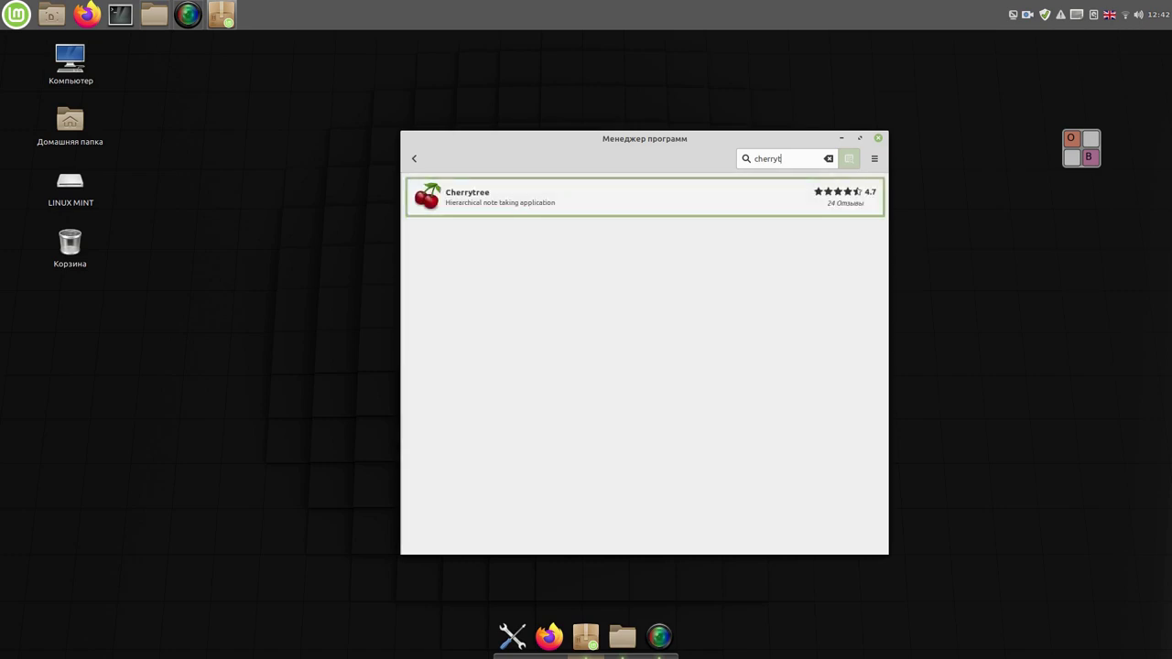
left_click(593, 204)
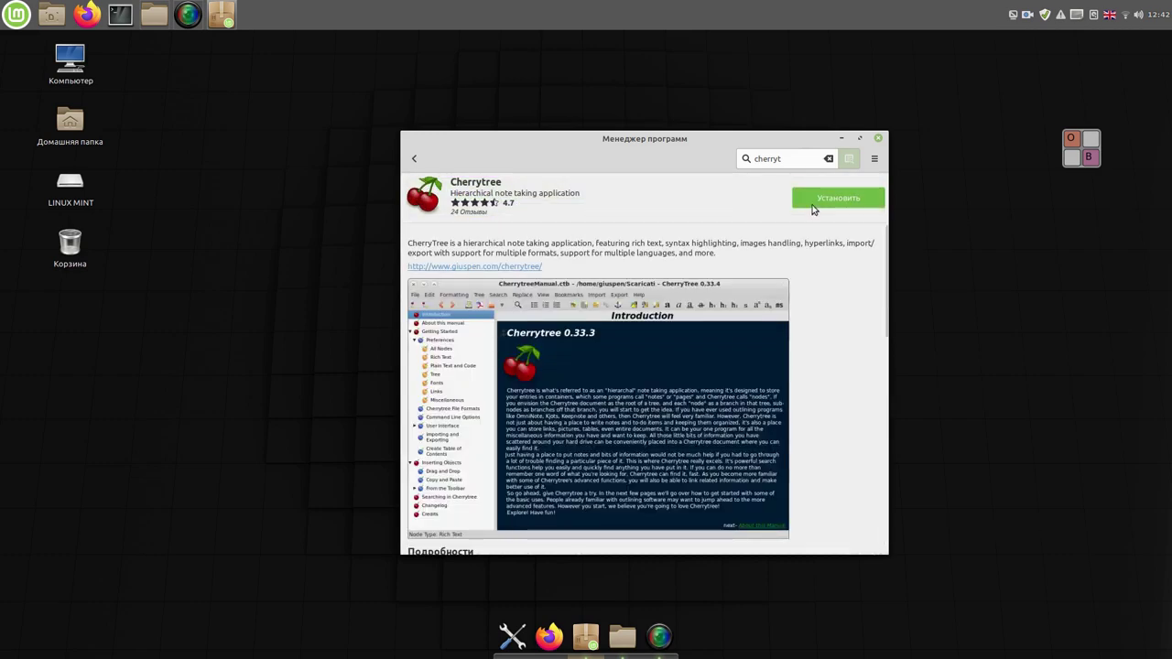
Step: Install Cherrytree with its additional packages, authenticate with the account password, and move the Менеджер программ window toward the desktop's upper left
left_click(841, 200)
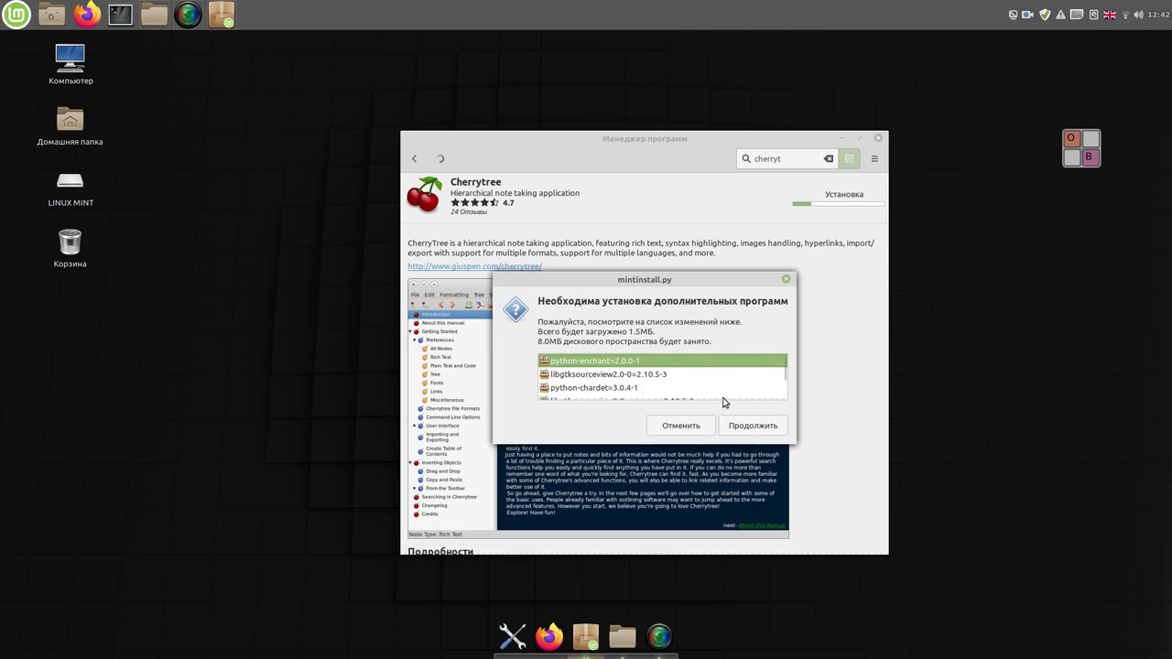
left_click(754, 428)
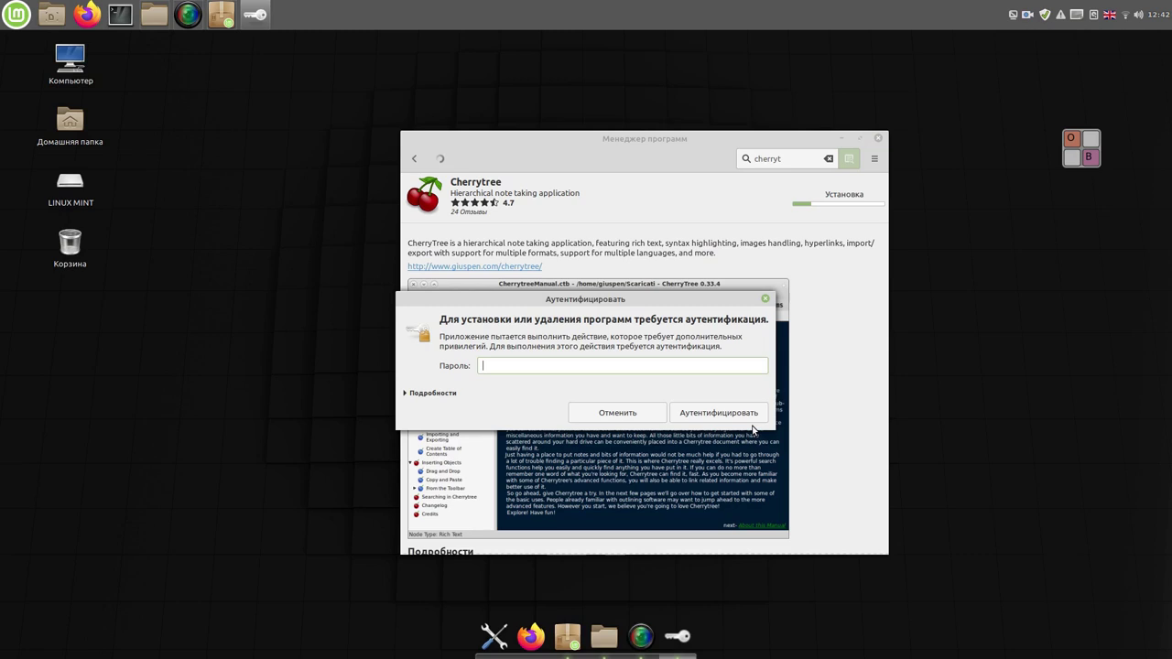
left_click(751, 436)
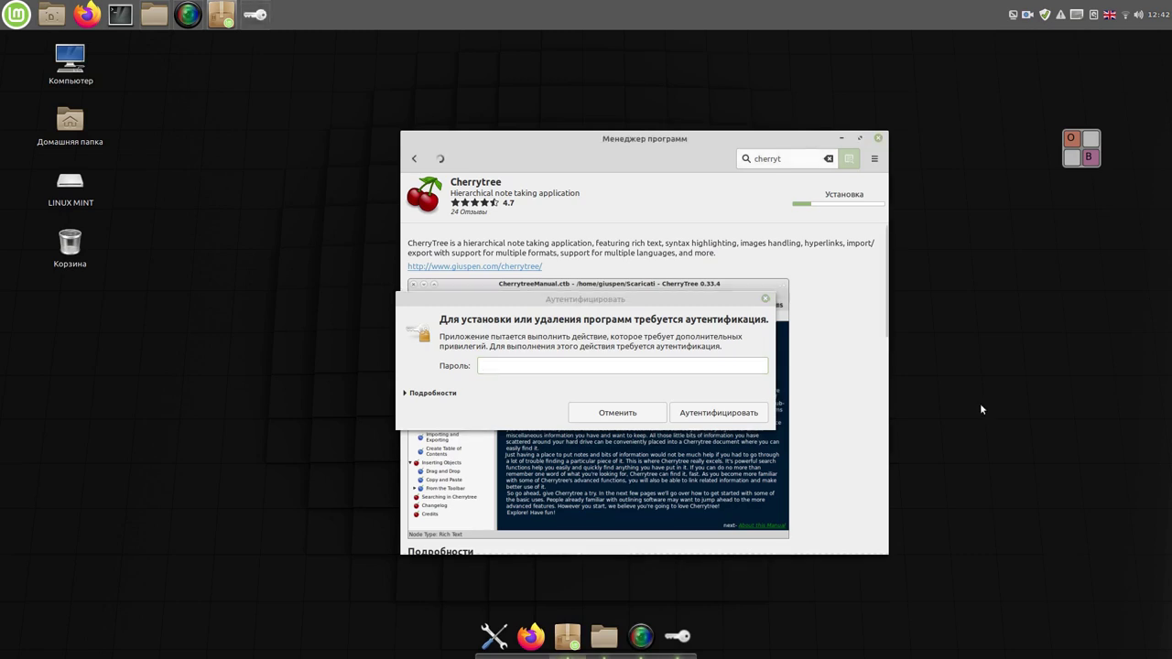
left_click(739, 366)
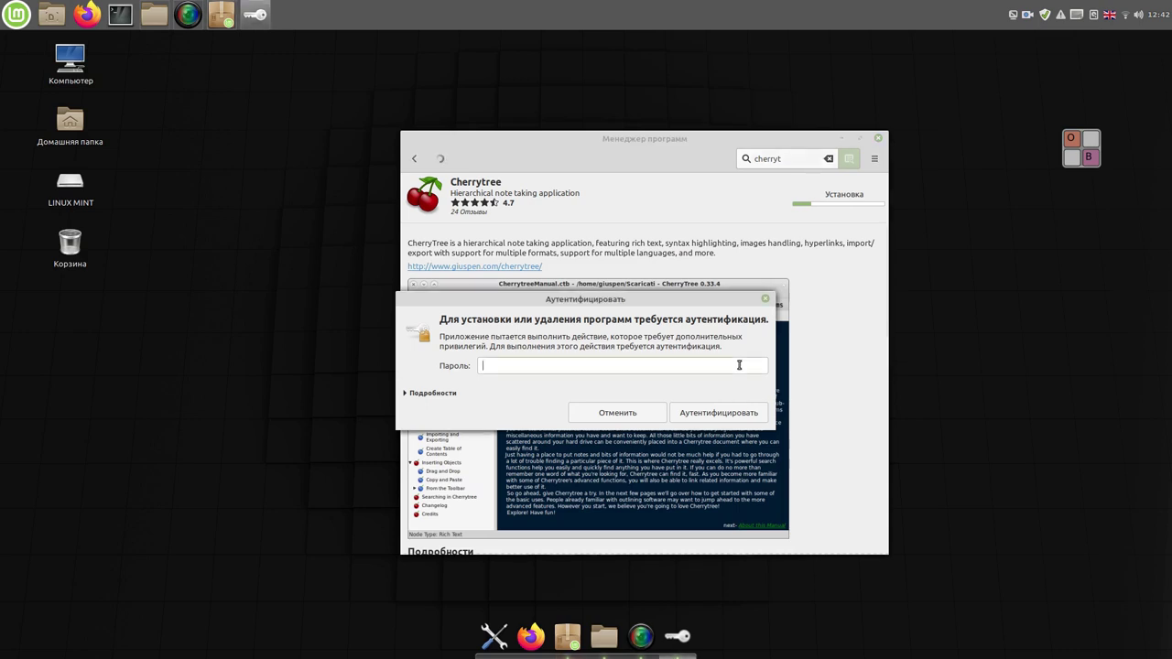
type("•")
key("Return")
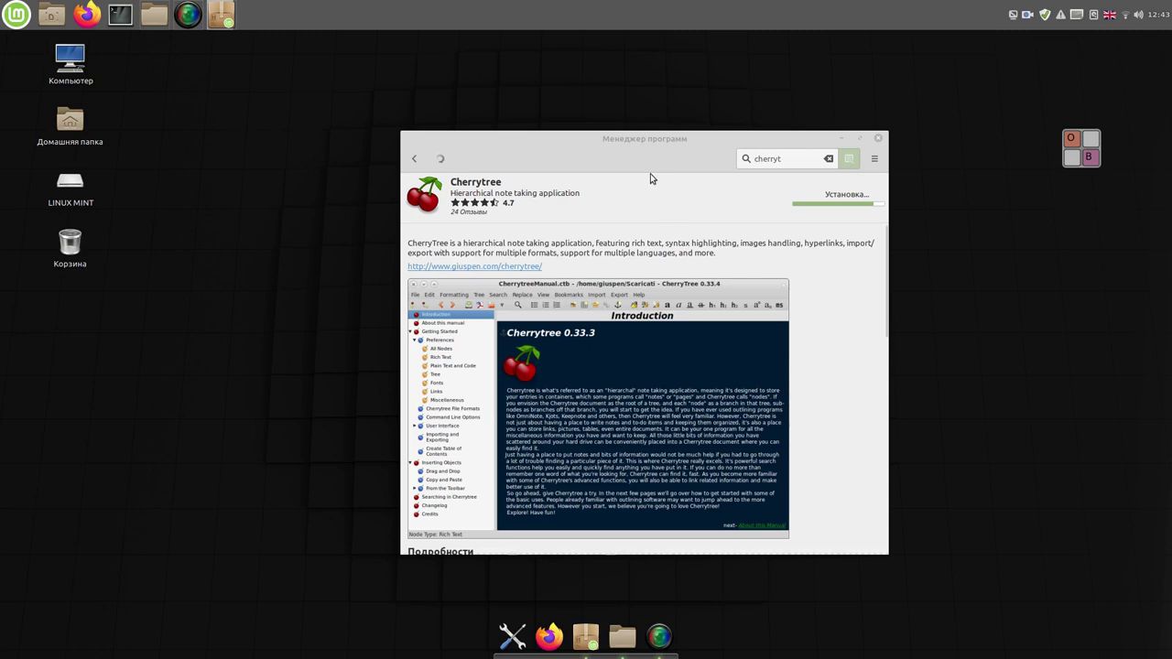
left_click_drag(639, 138, 523, 81)
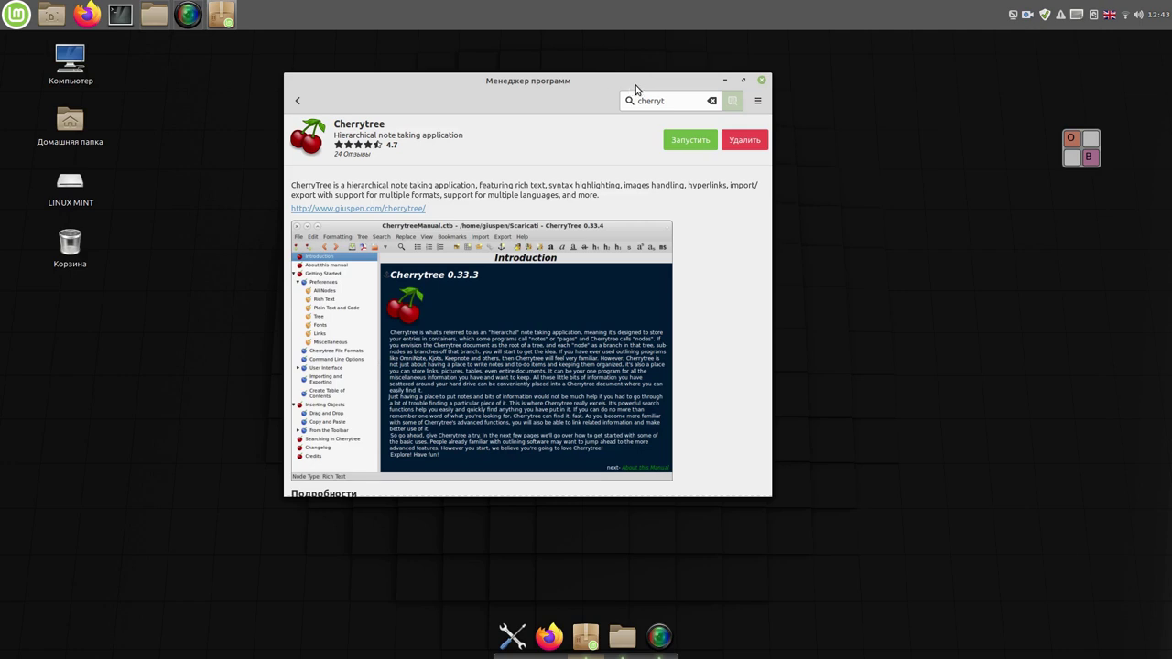
Step: Launch the installed CherryTree application and pin its icon to the dock (Прикрепить к панели)
left_click(689, 140)
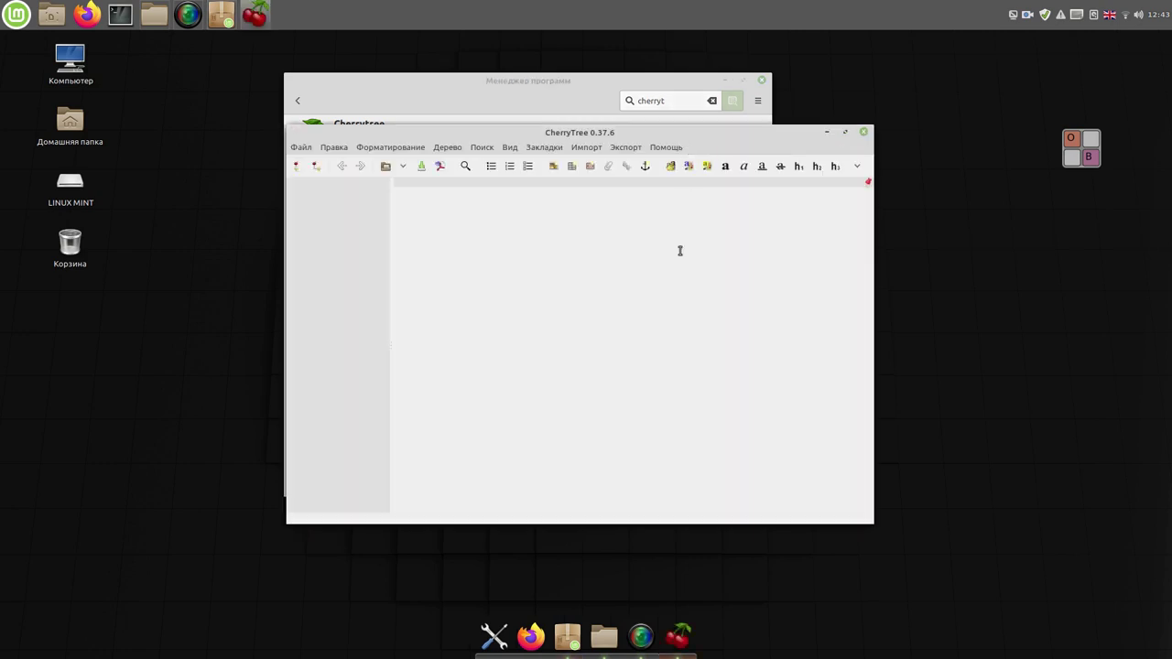
right_click(679, 632)
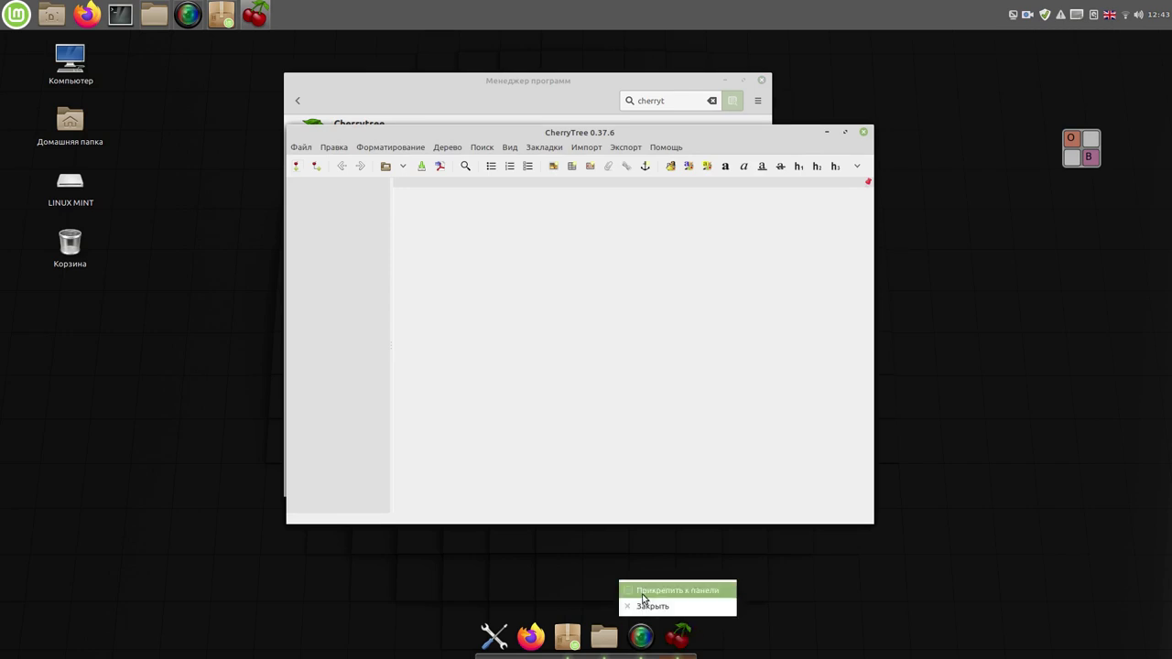
left_click(643, 596)
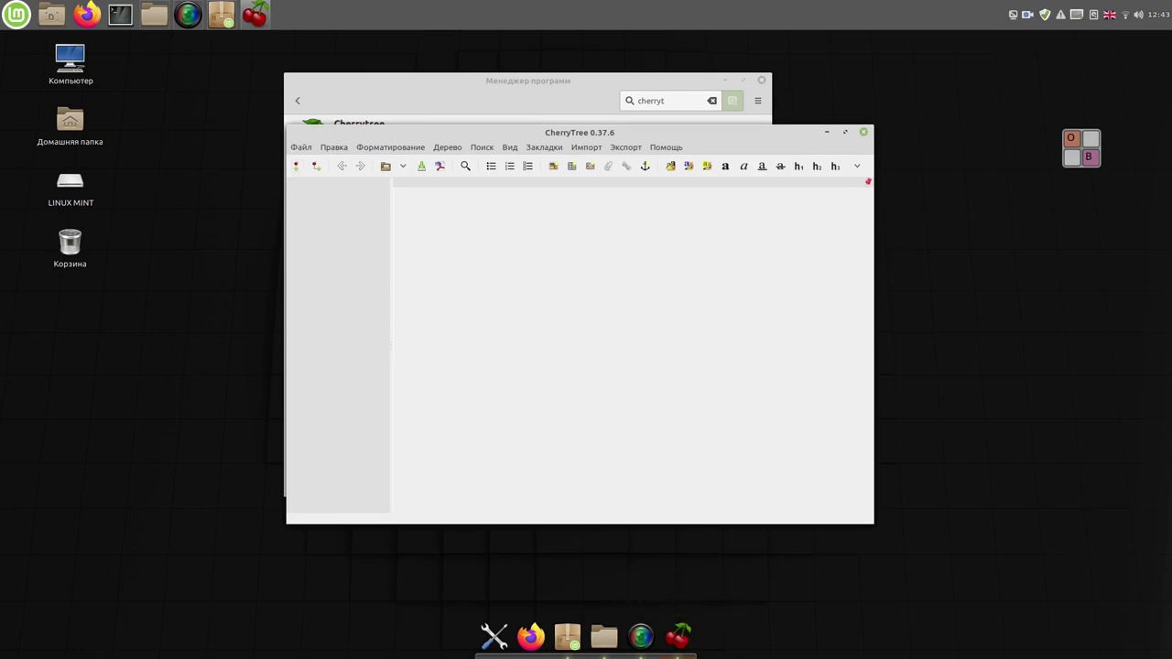
right_click(679, 639)
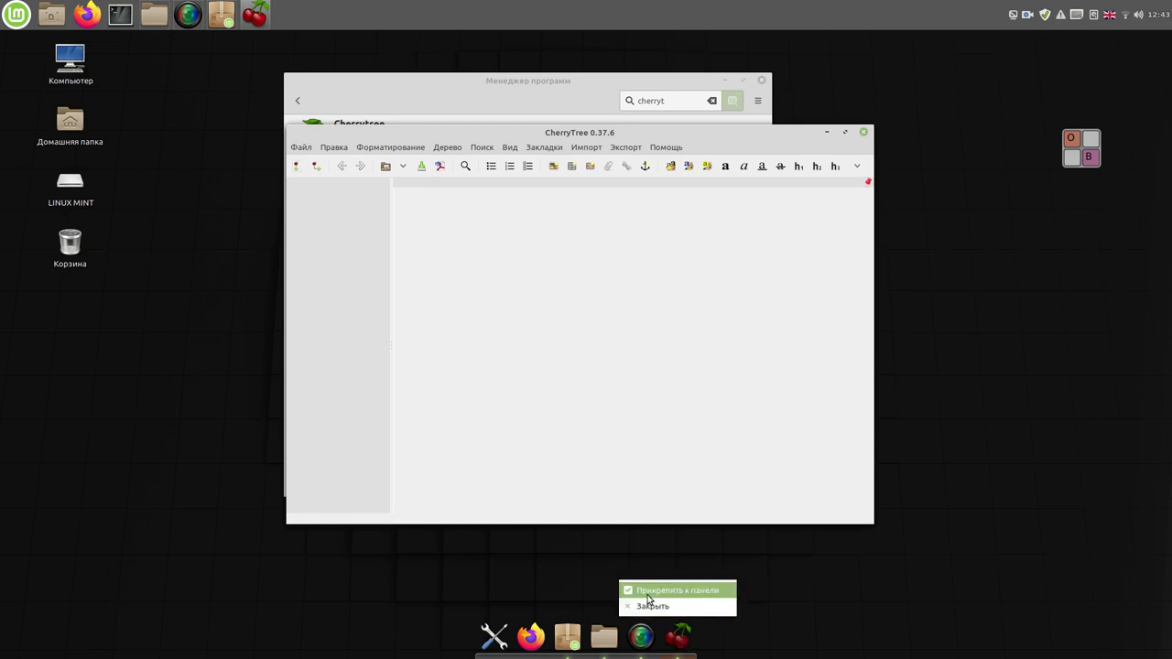
left_click(632, 406)
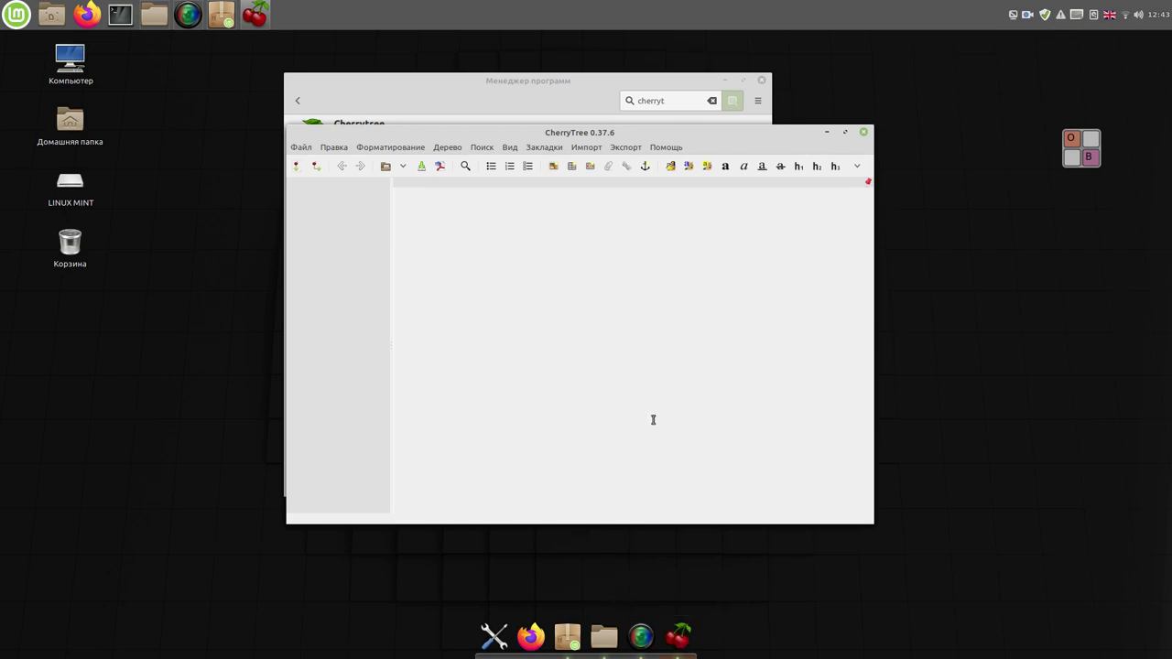
Step: Close the CherryTree window and minimise the software manager (Менеджер программ)
left_click(864, 132)
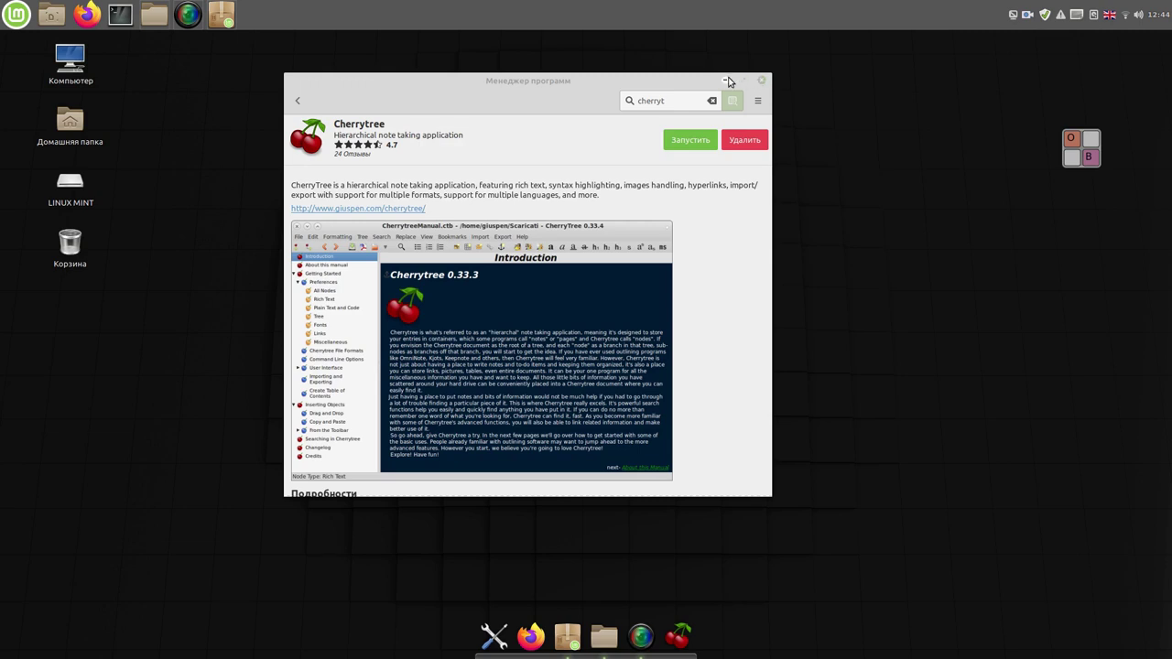
left_click(727, 82)
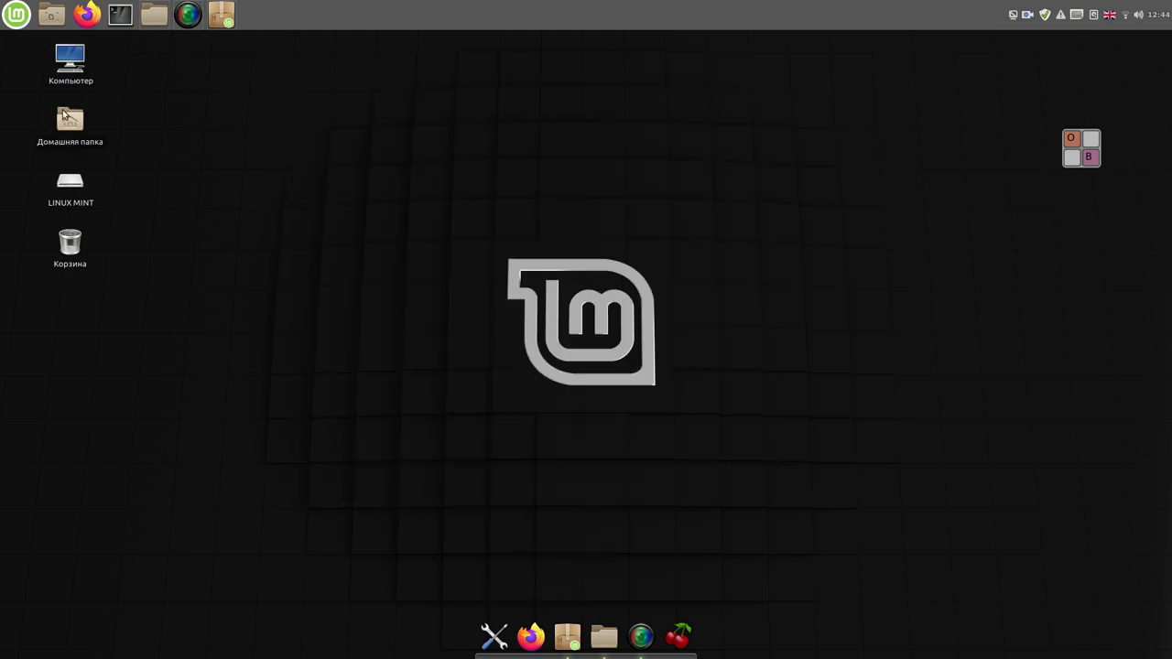
left_click(9, 14)
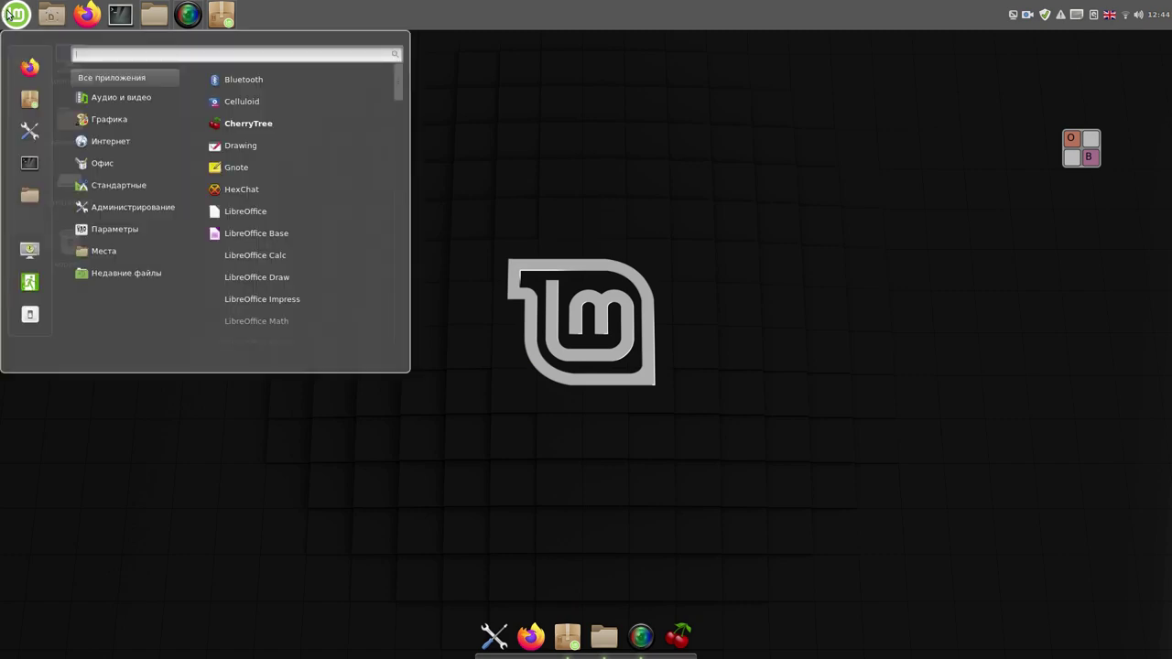
mouse_move(84, 103)
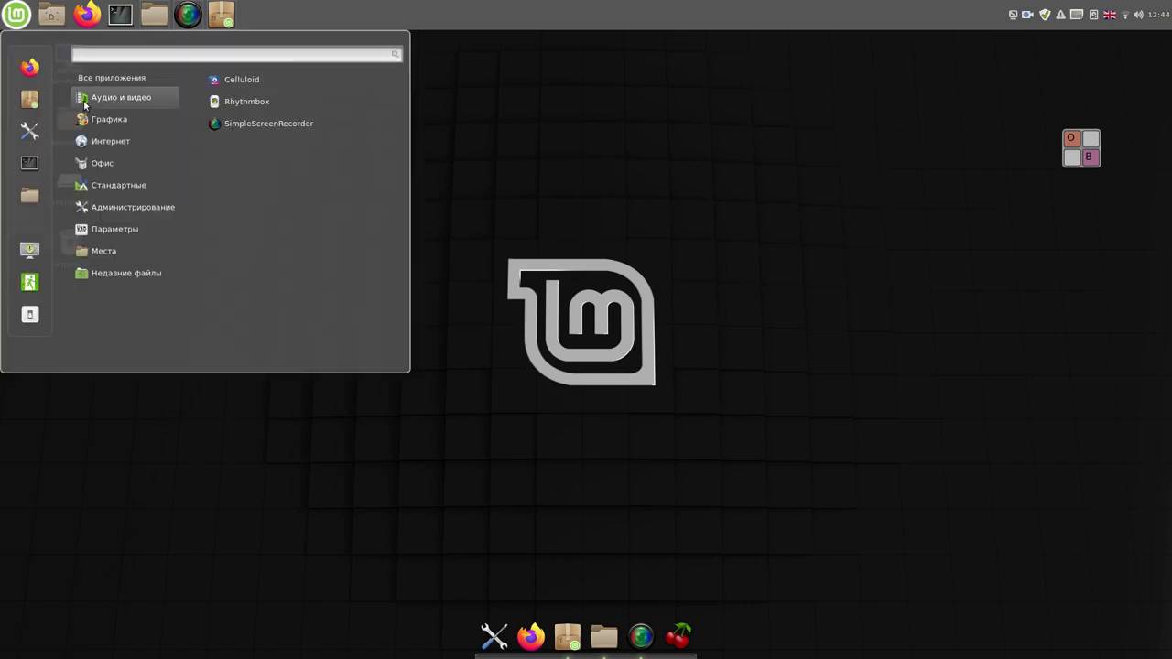
mouse_move(130, 147)
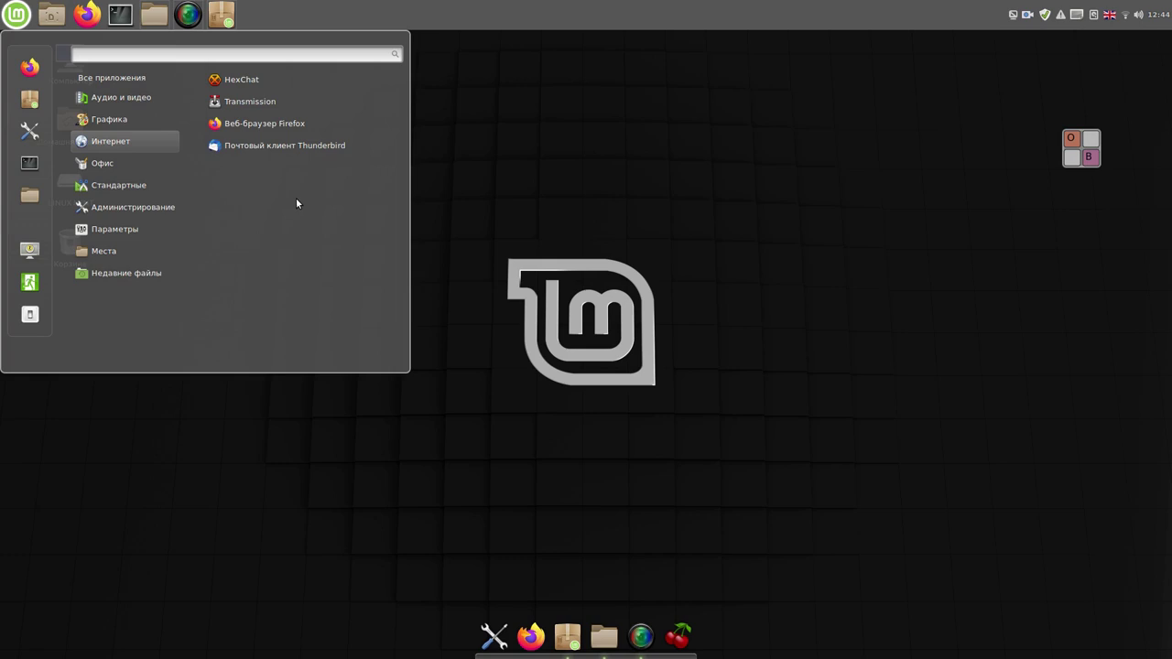
left_click(506, 199)
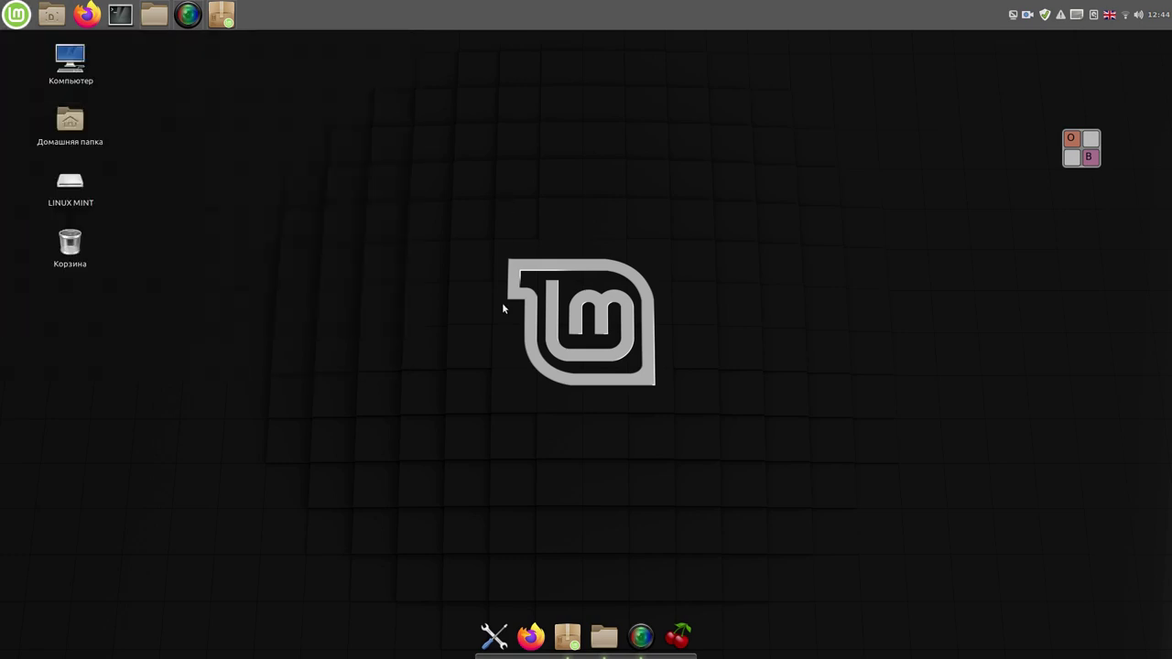
Step: Switch to Firefox and load the website linux-romanov.info
left_click(541, 634)
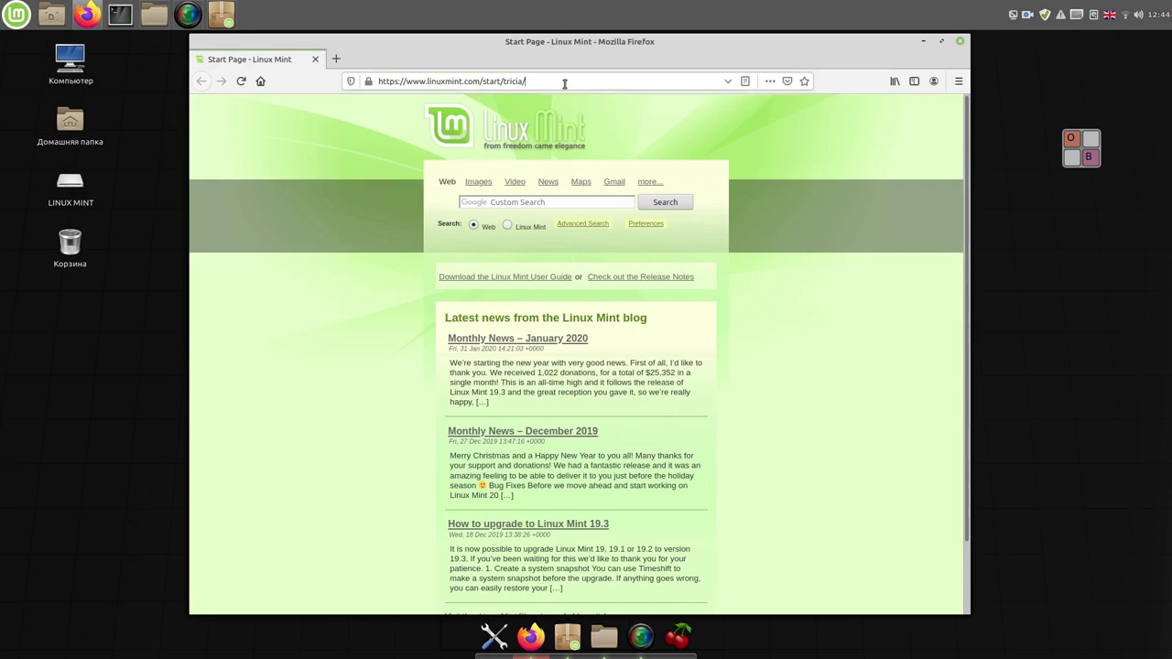
left_click(564, 83)
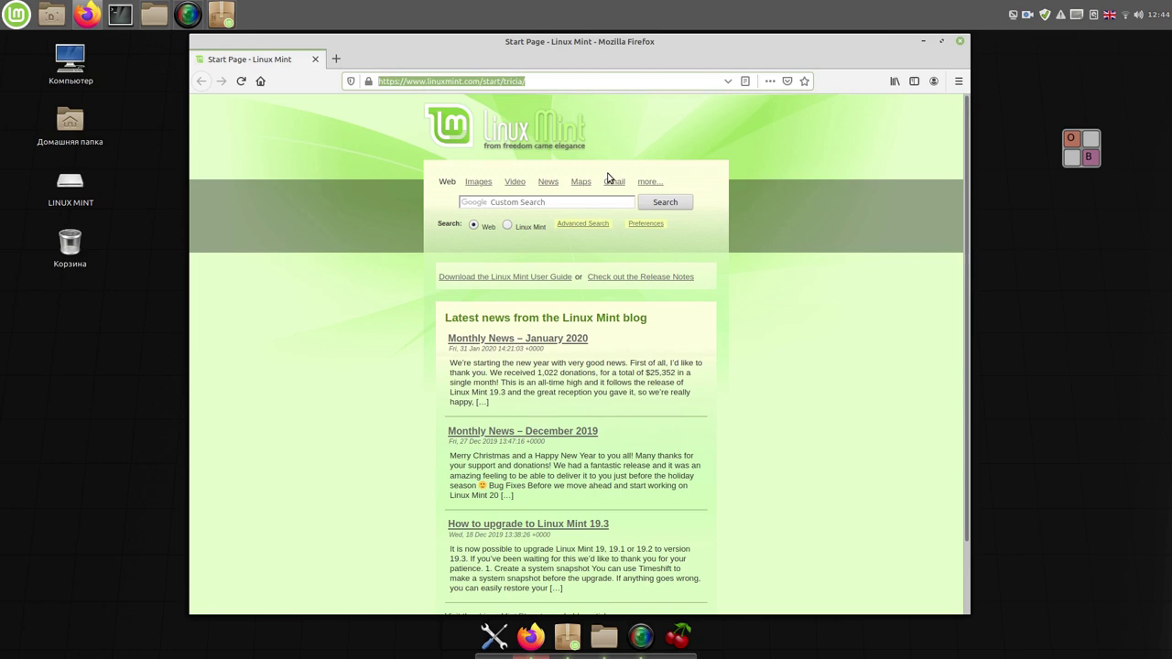
type("li")
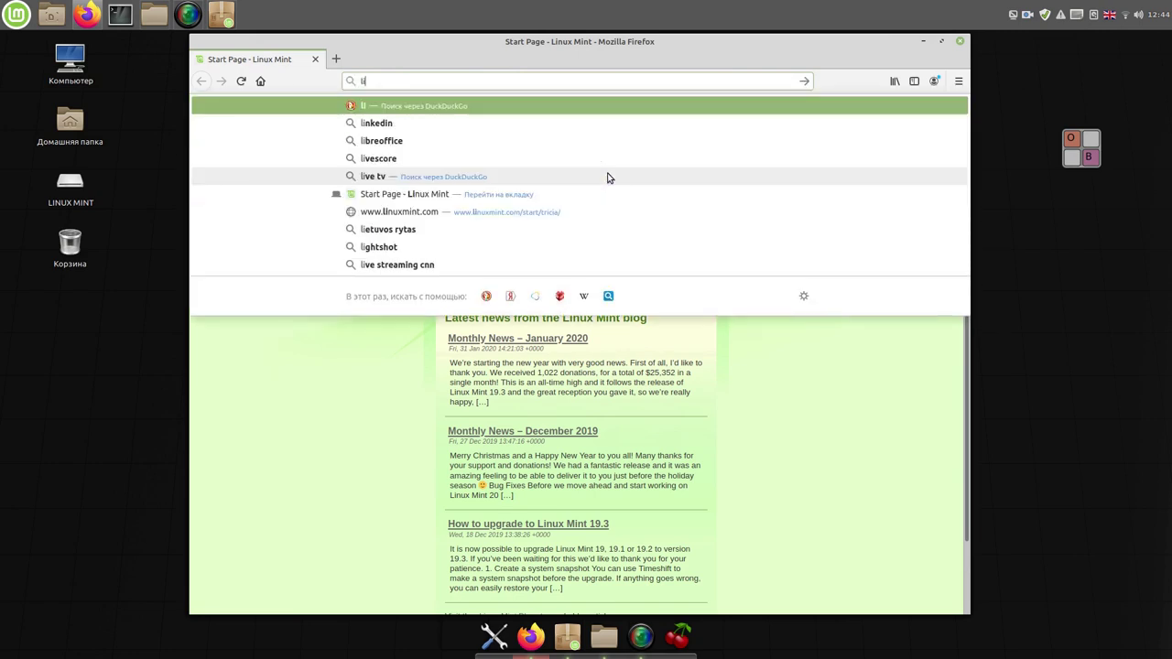
type("nu")
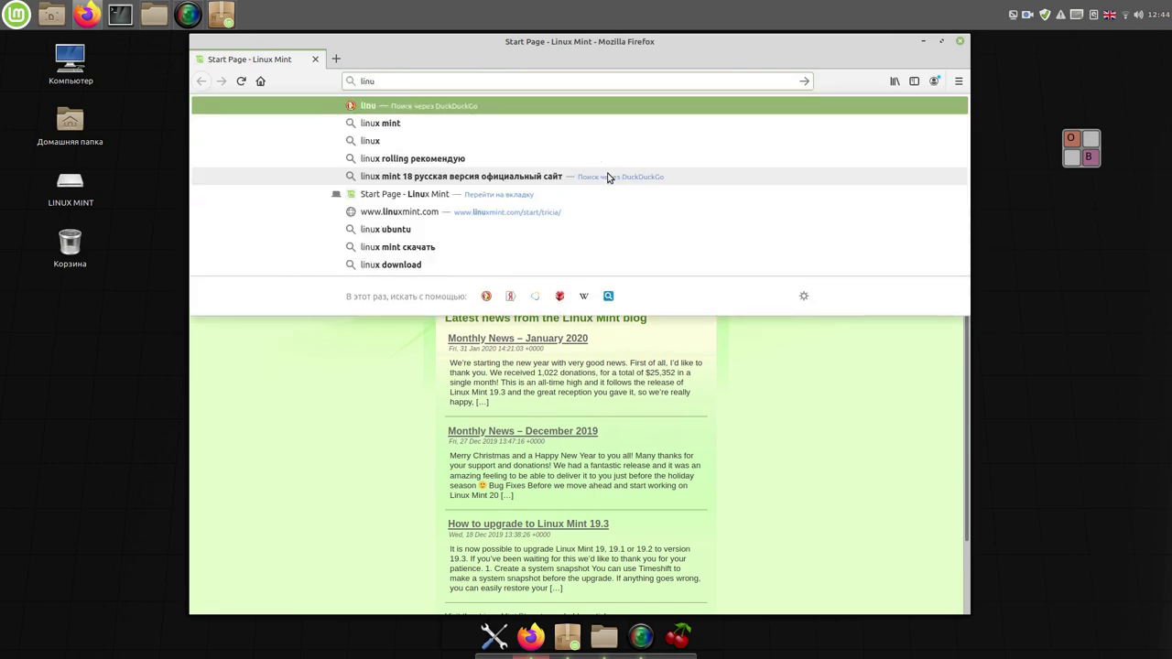
type("x")
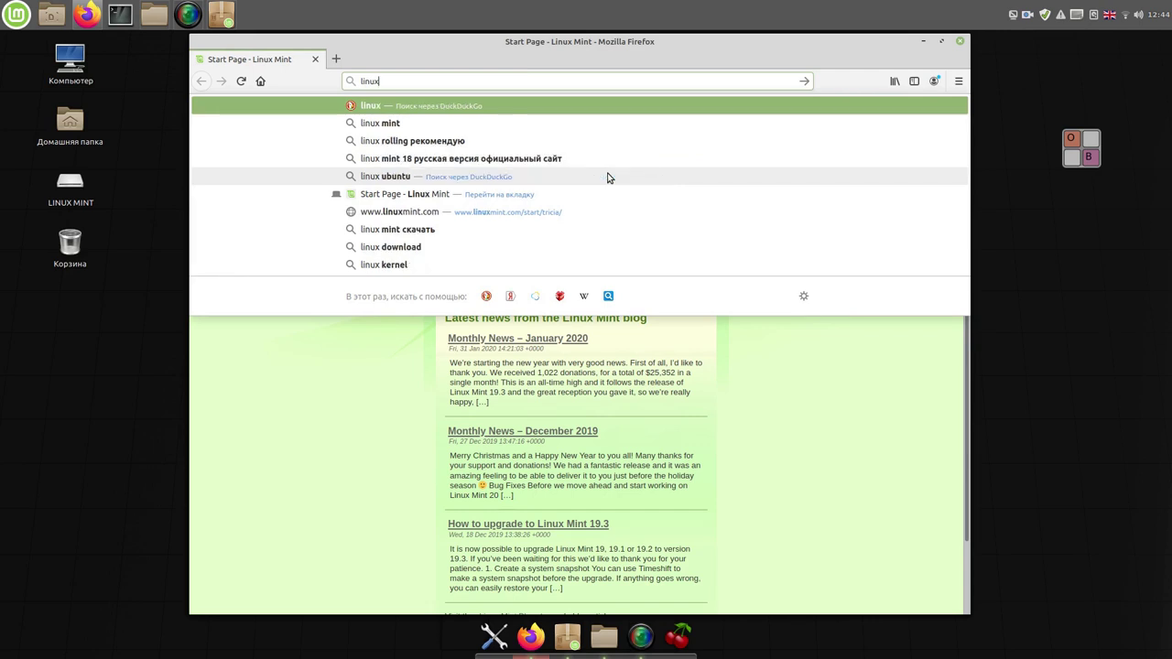
type("-rom")
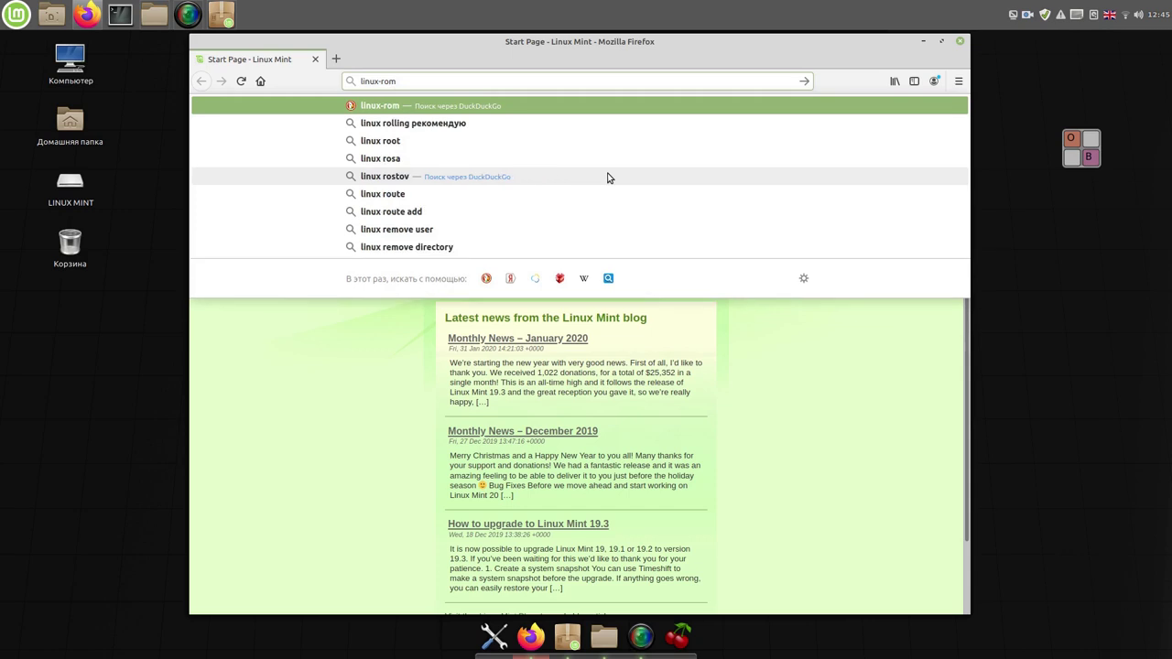
type("ano")
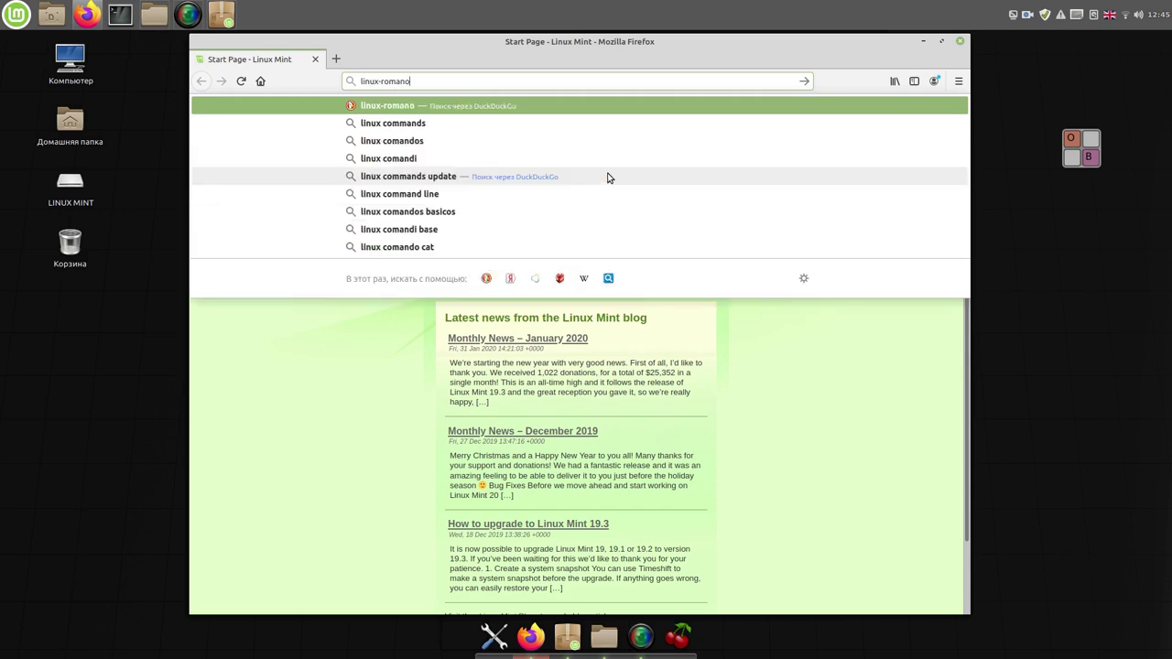
type("v")
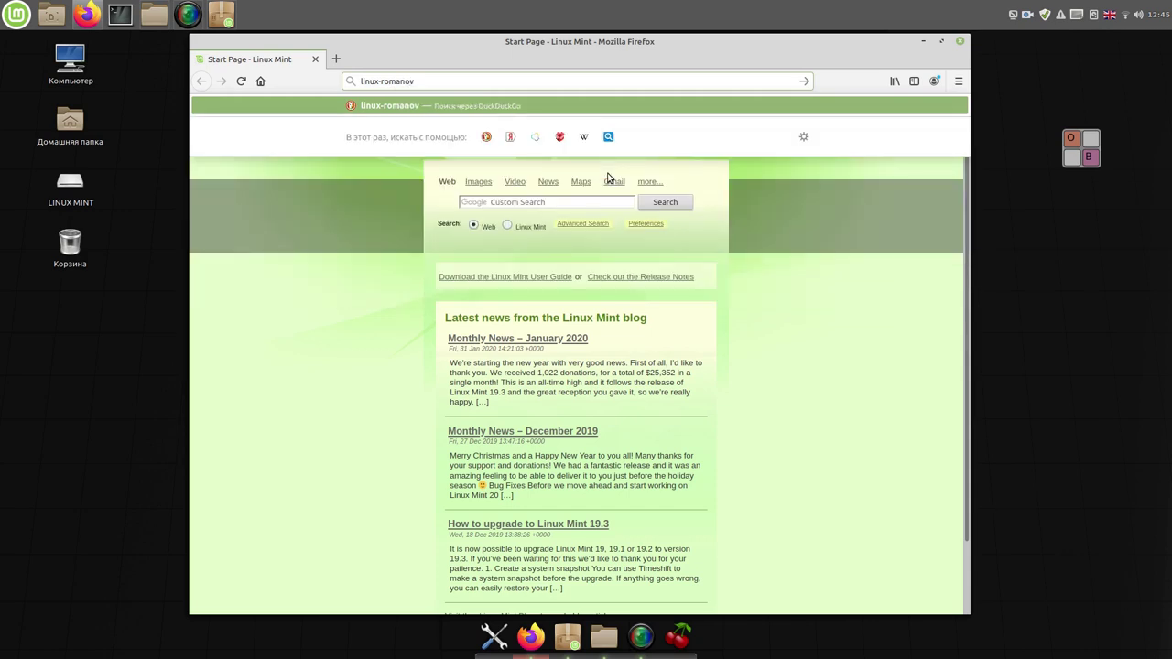
type(".in")
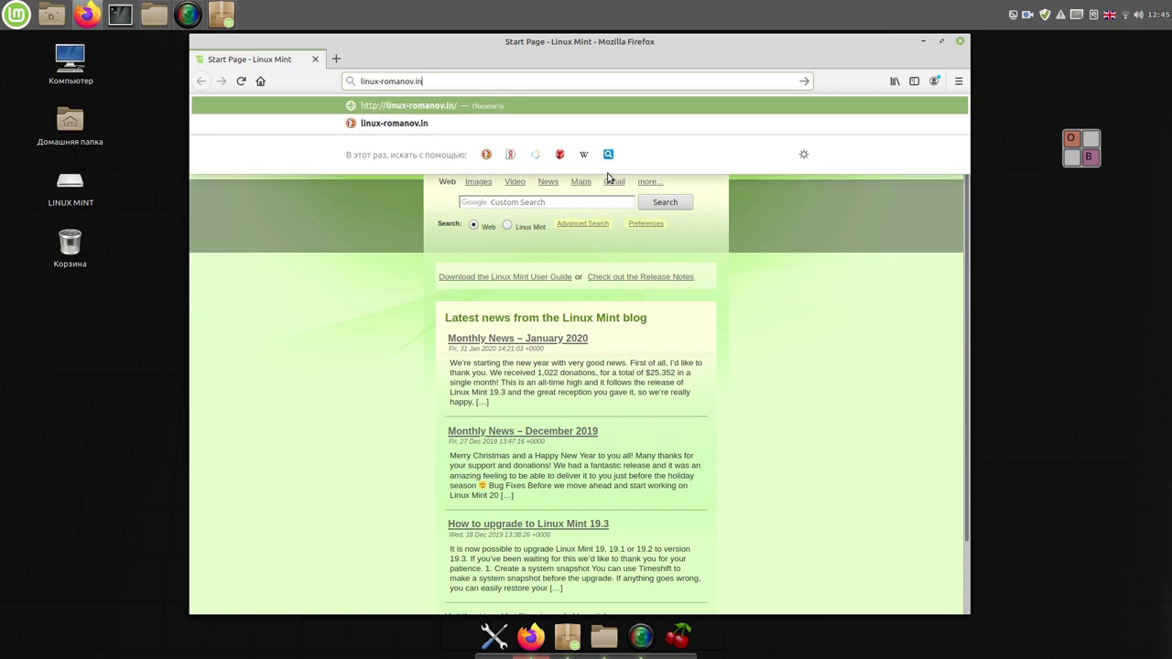
type("fo")
key("Return")
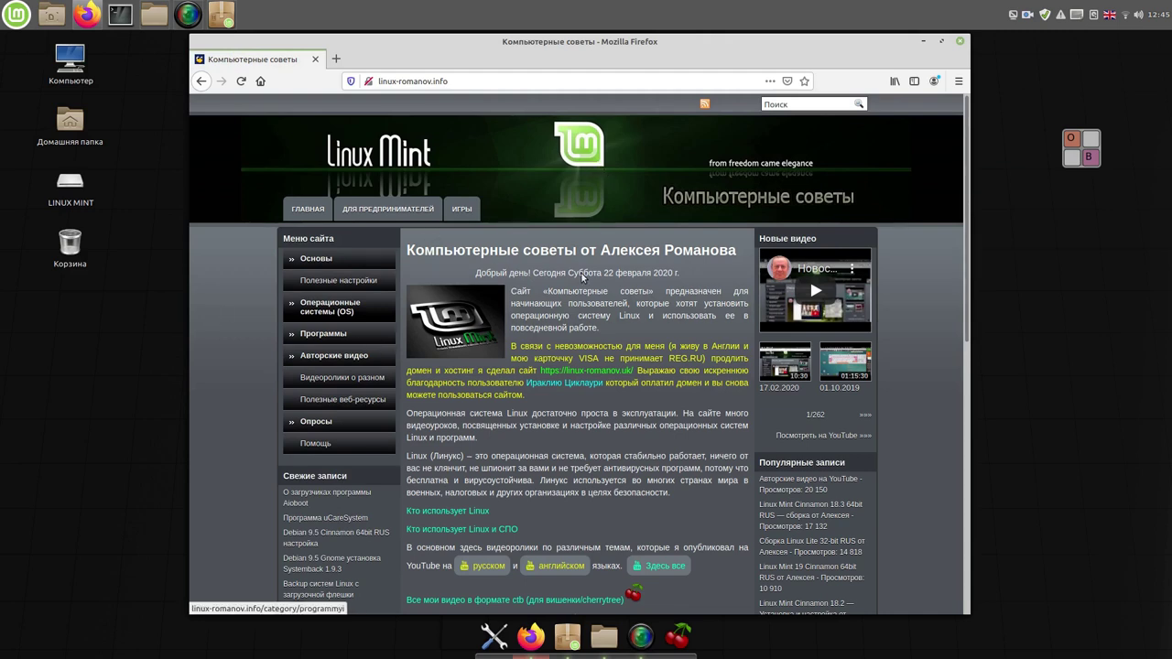
Step: Bookmark the linux-romanov.info page under the name AR-1 in the bookmarks toolbar folder (Панель закладок)
left_click(806, 82)
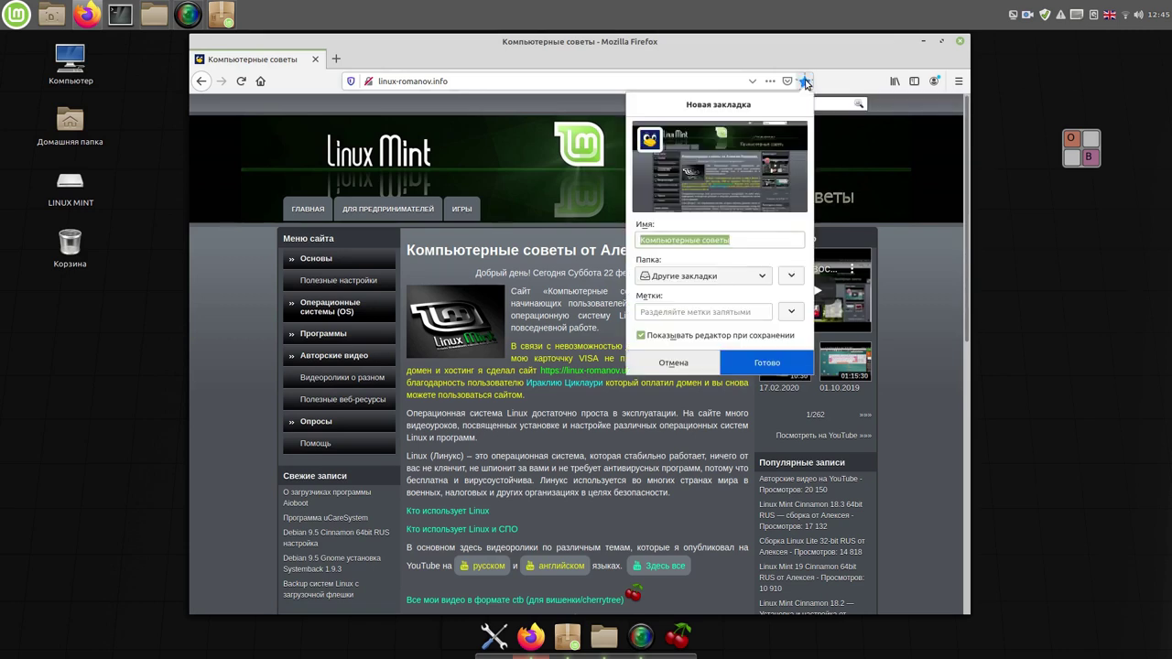
left_click(762, 240)
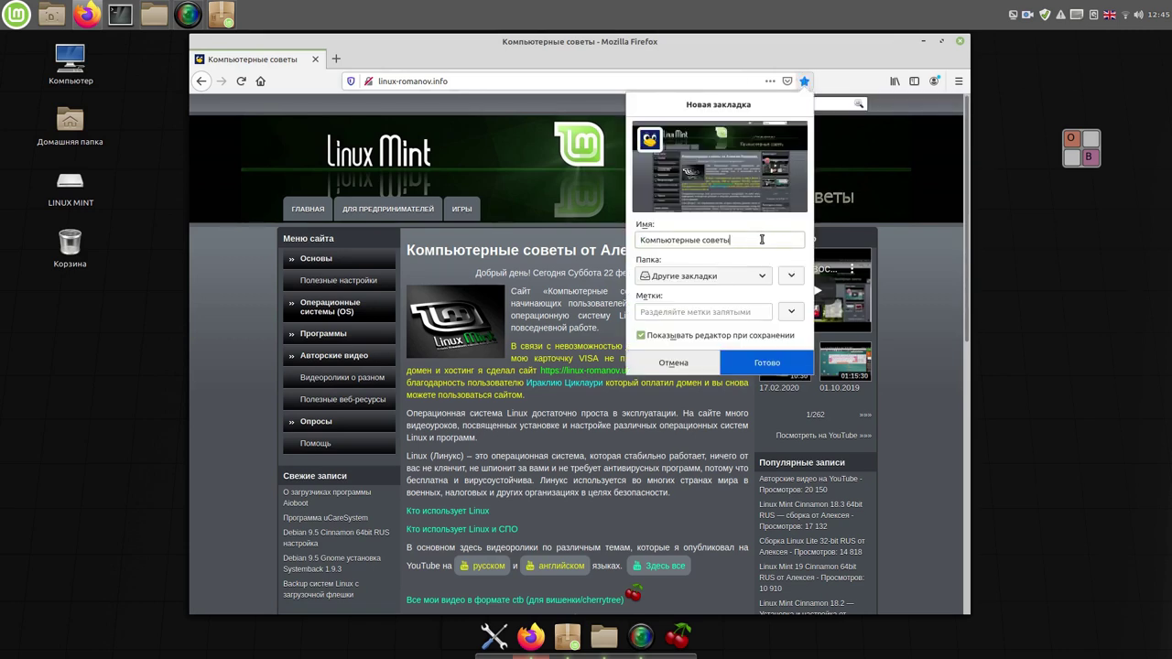
left_click_drag(762, 240, 621, 241)
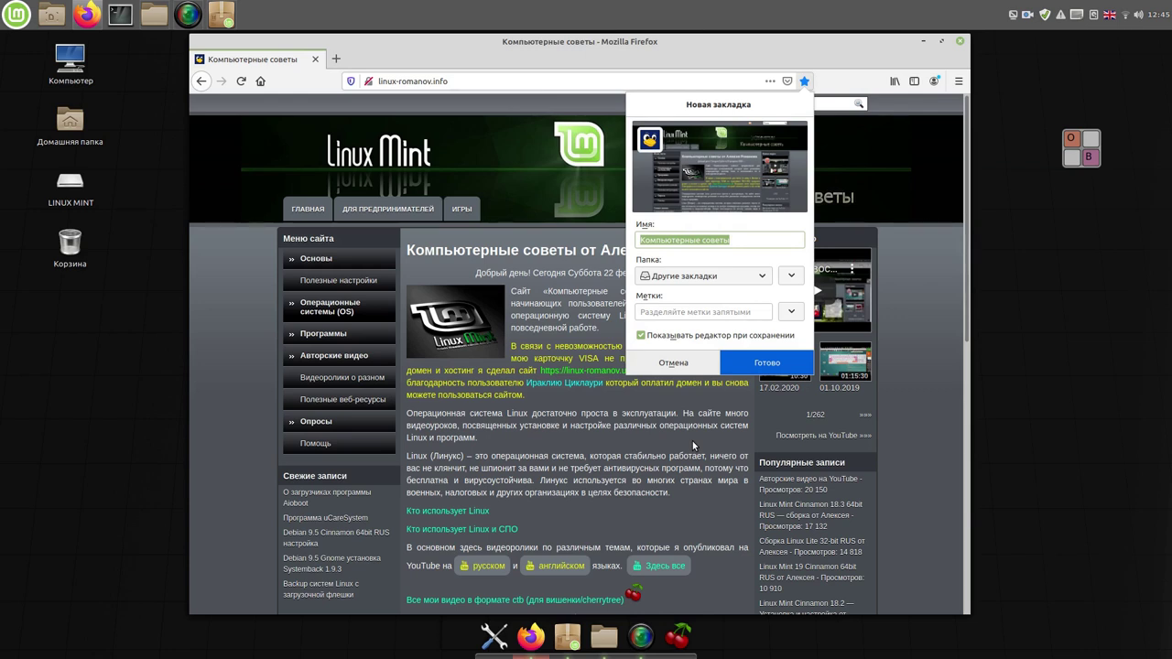
type("AR")
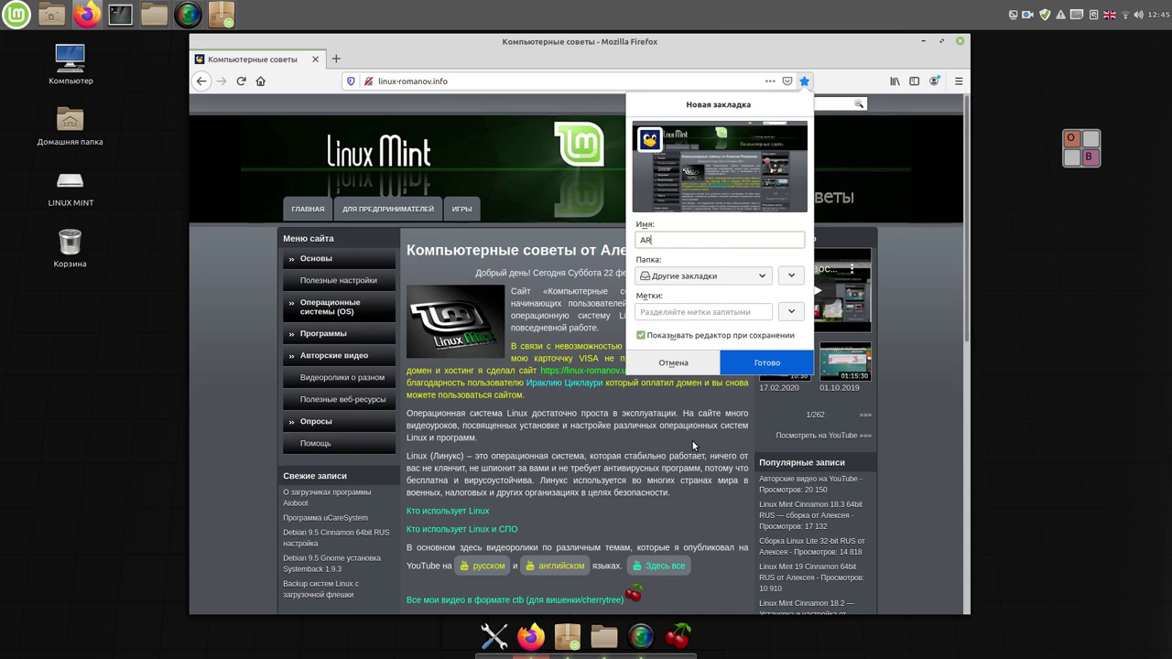
type("-1")
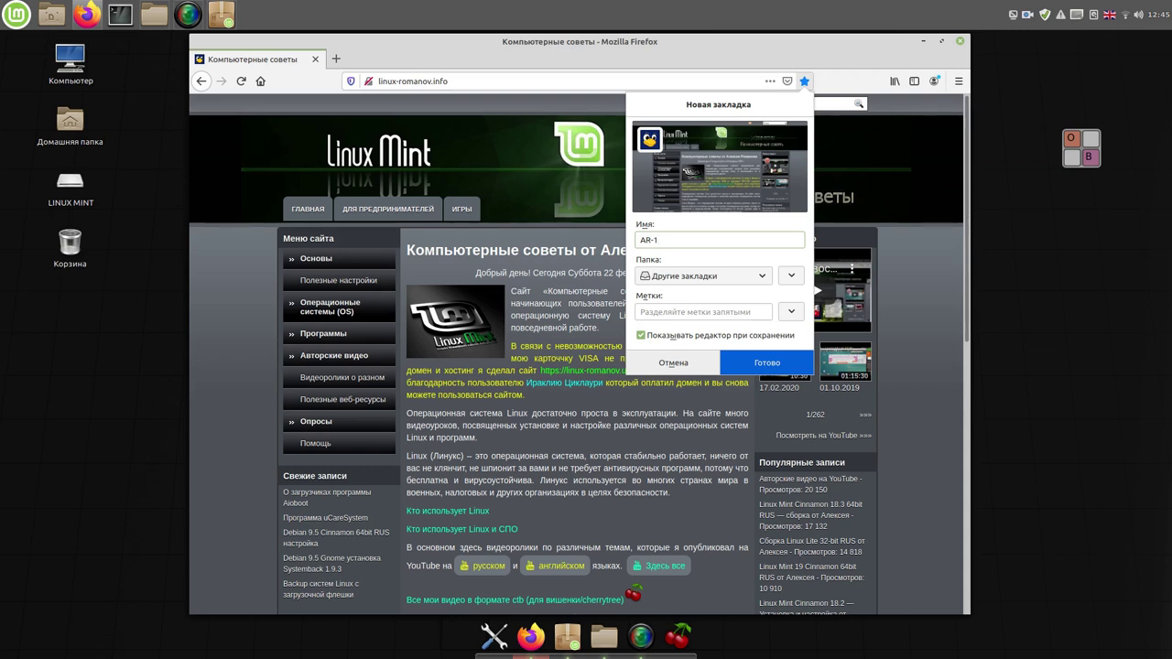
left_click(764, 277)
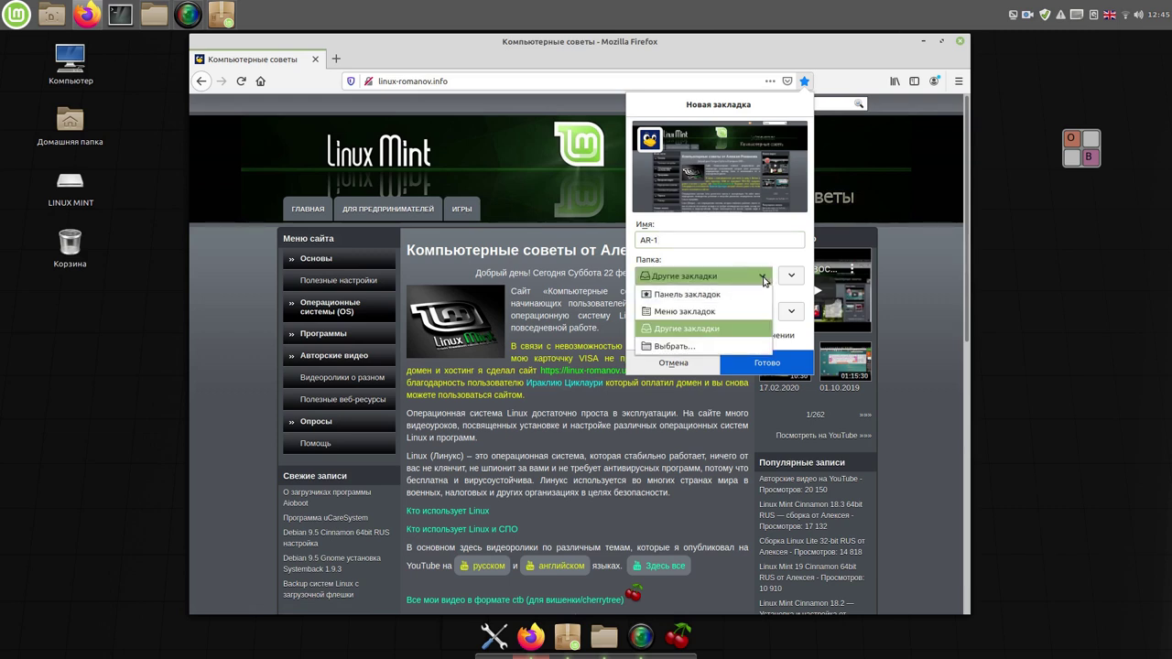
left_click(727, 297)
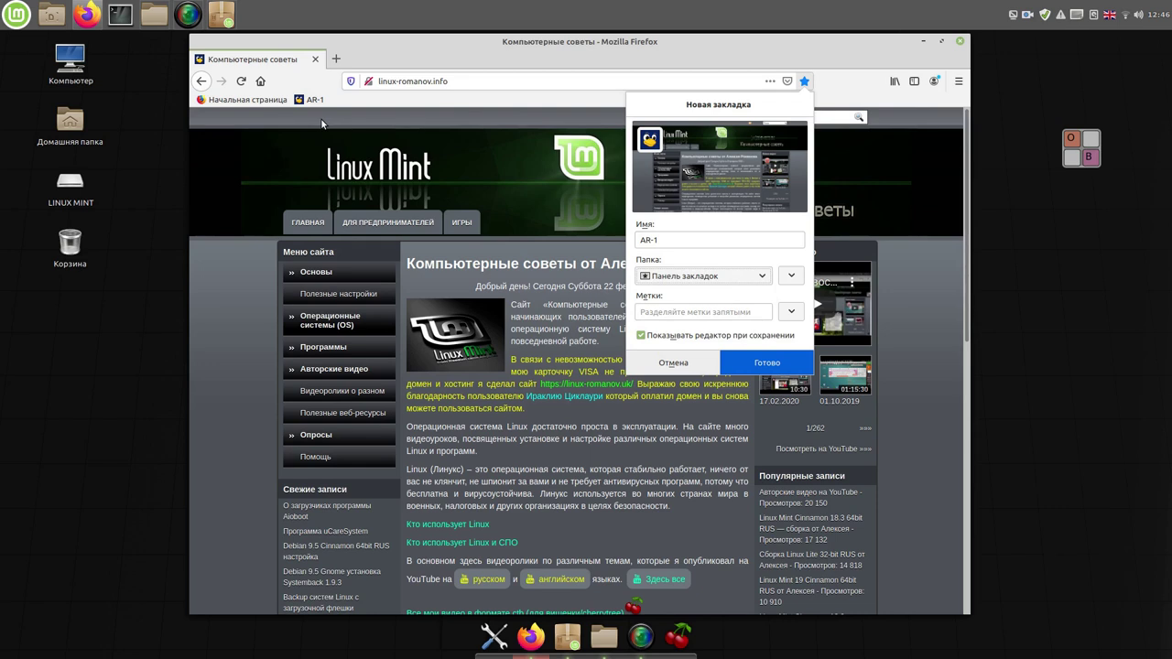
left_click(786, 371)
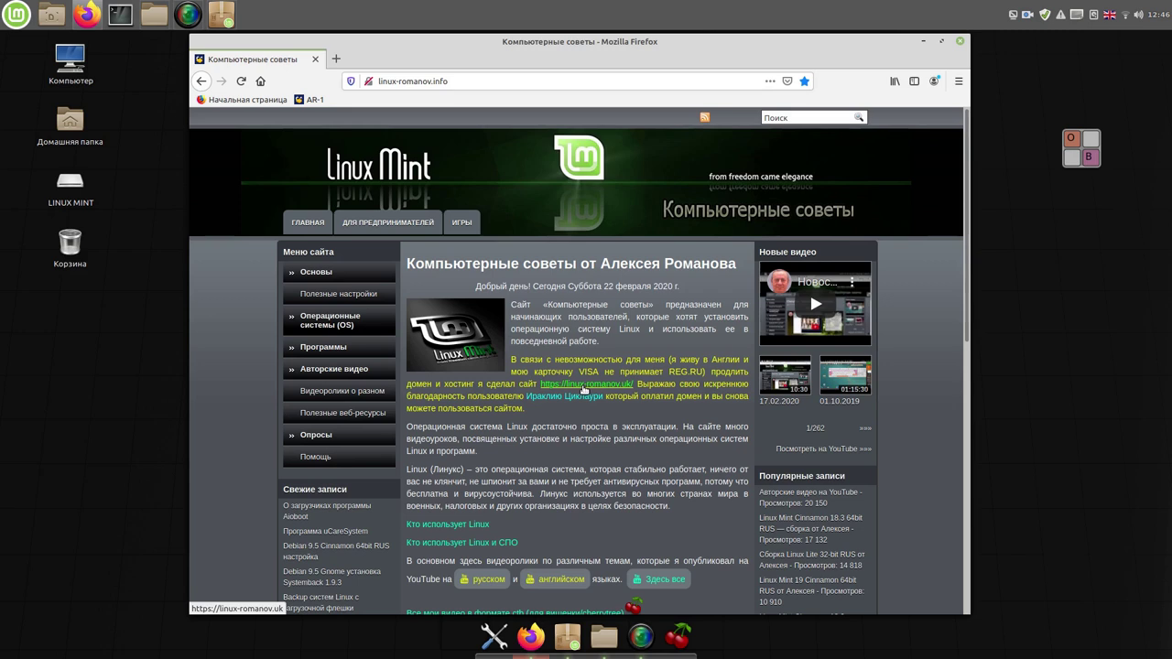
Step: Open the linked site linux-romanov.uk and bookmark it in the bookmarks toolbar folder (Панель закладок)
left_click(583, 385)
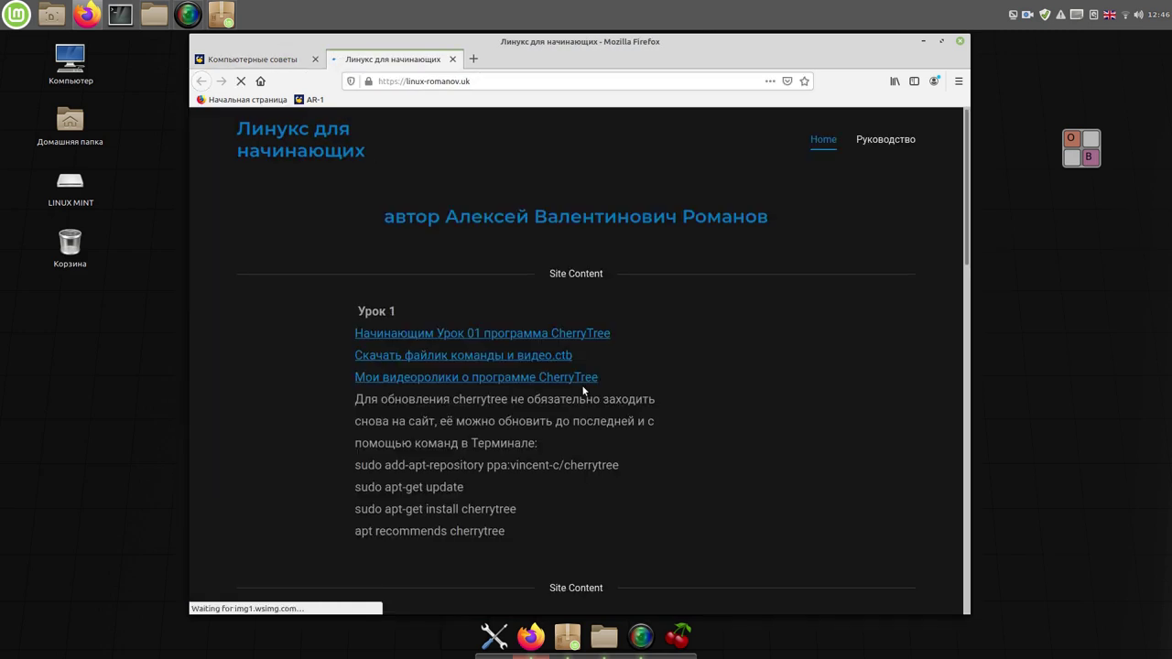
left_click(804, 81)
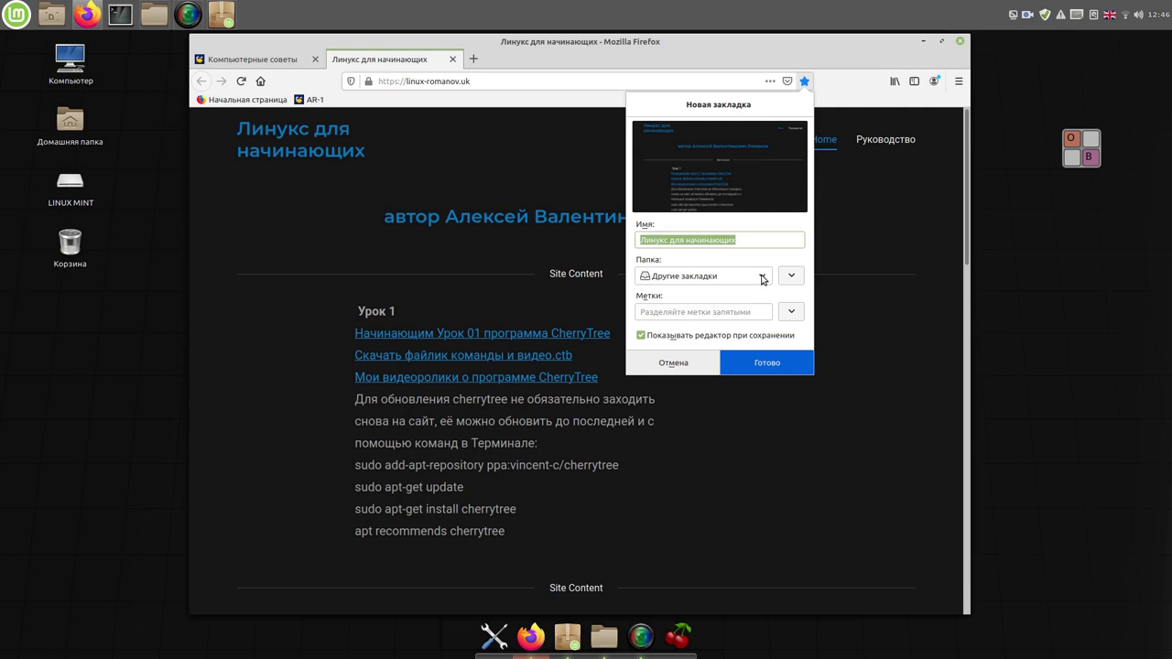
left_click(764, 276)
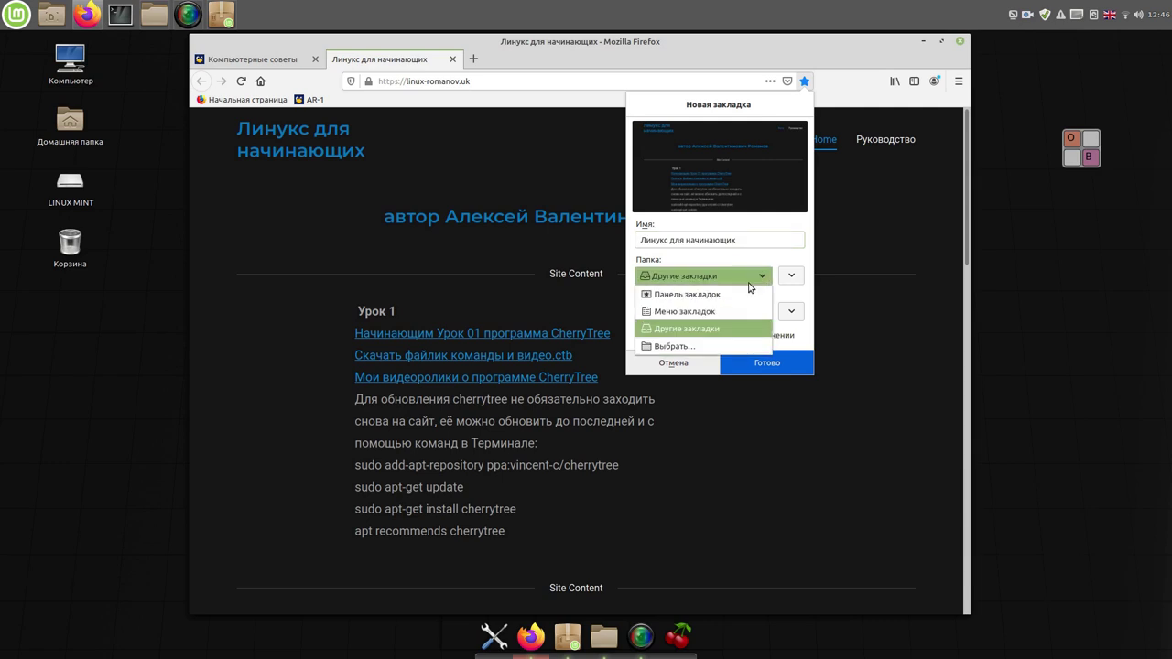
left_click(719, 291)
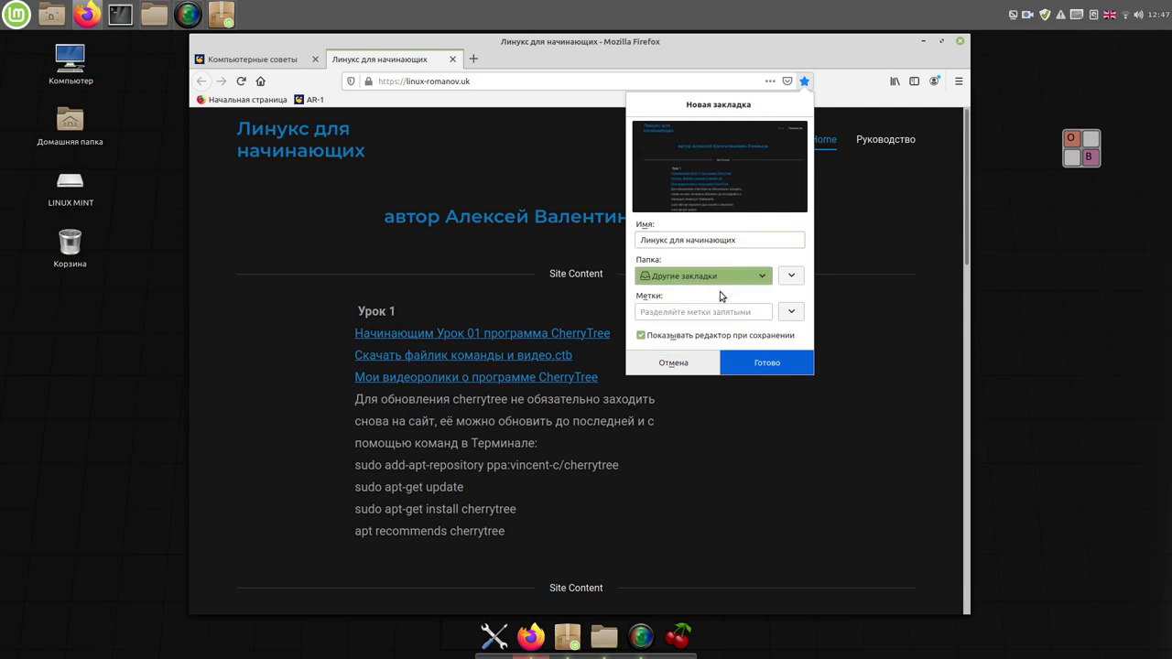
Step: Name the linux-romanov.uk bookmark AR-2 and save it
triple_click(750, 243)
left_click(751, 244)
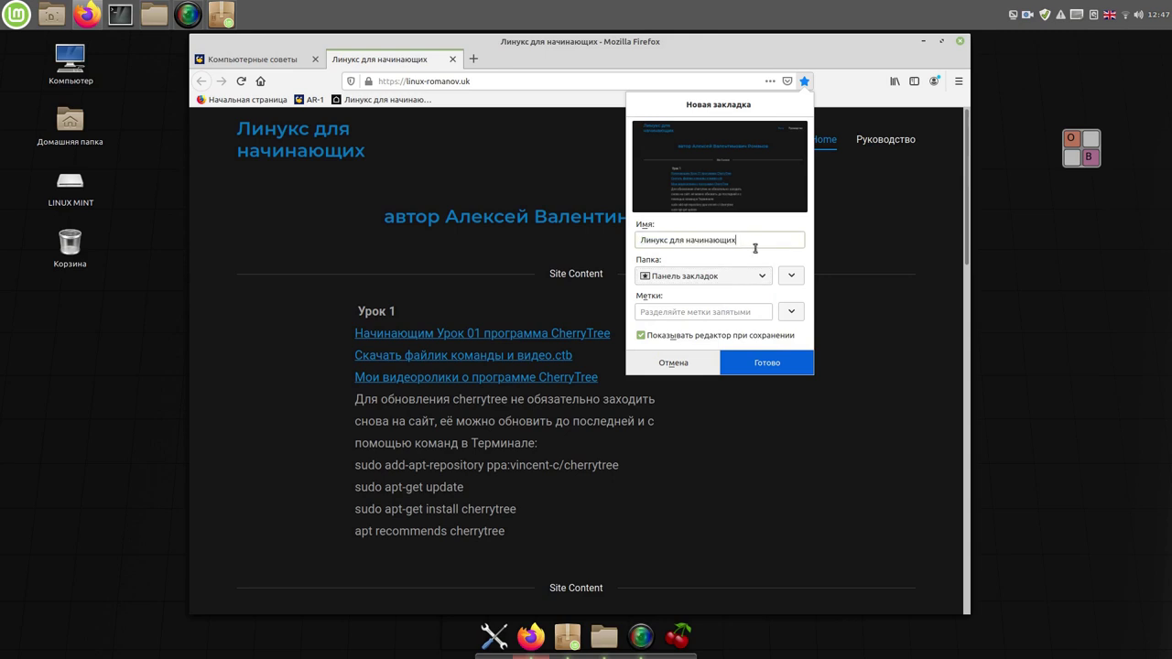
triple_click(755, 244)
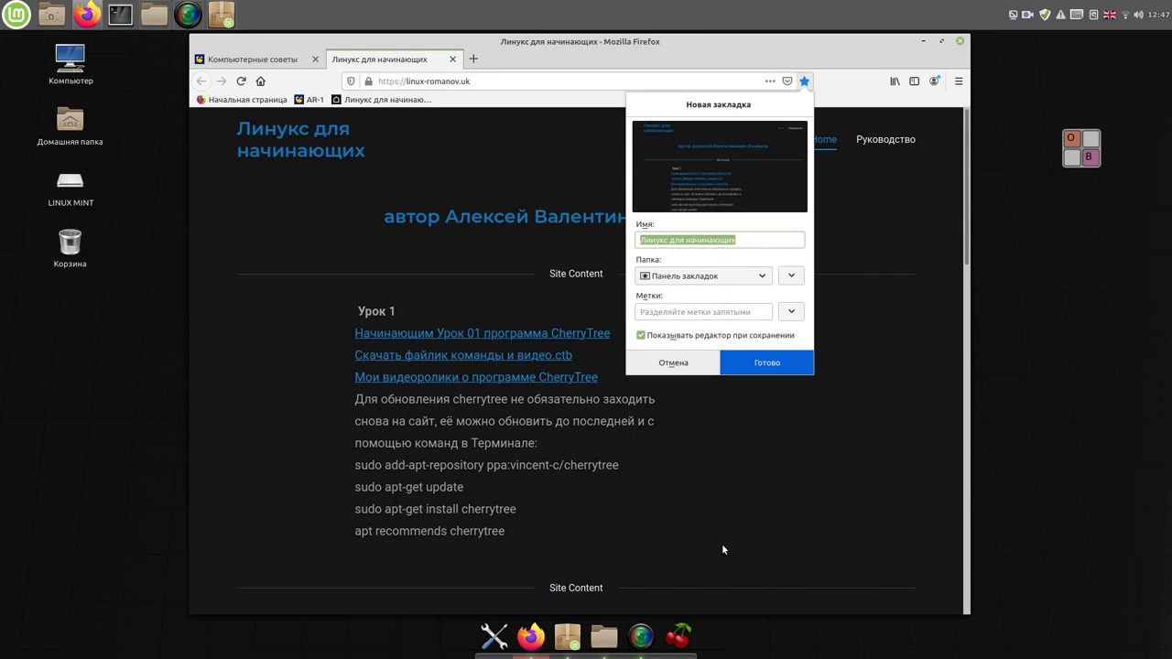
type("AR")
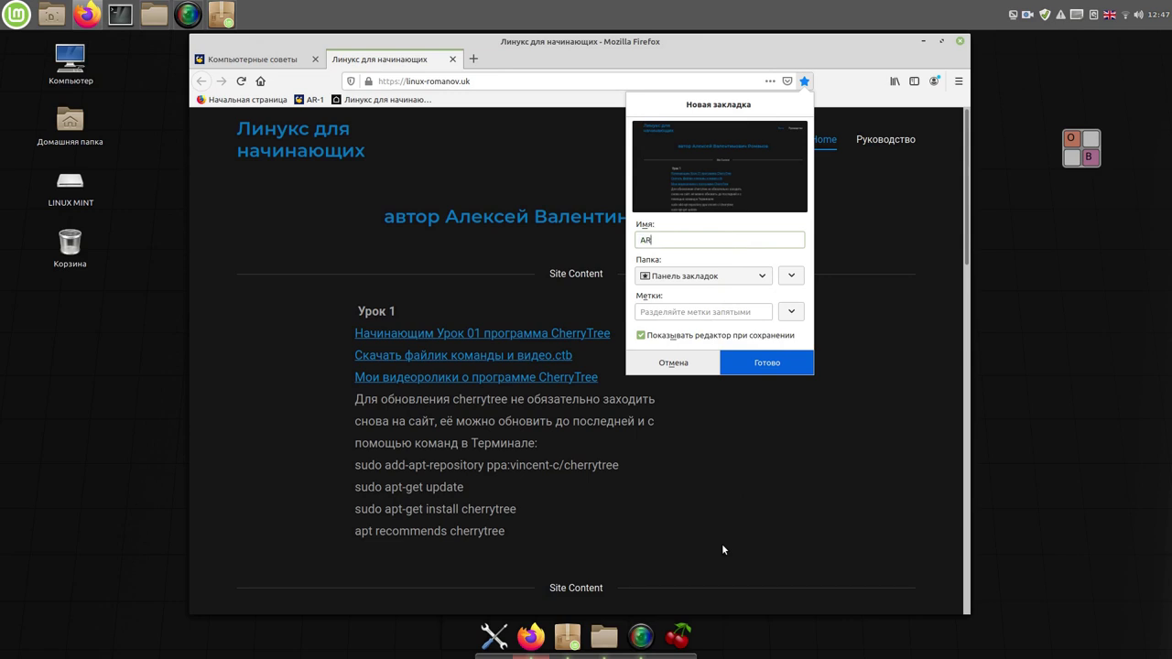
type("-2")
left_click(781, 364)
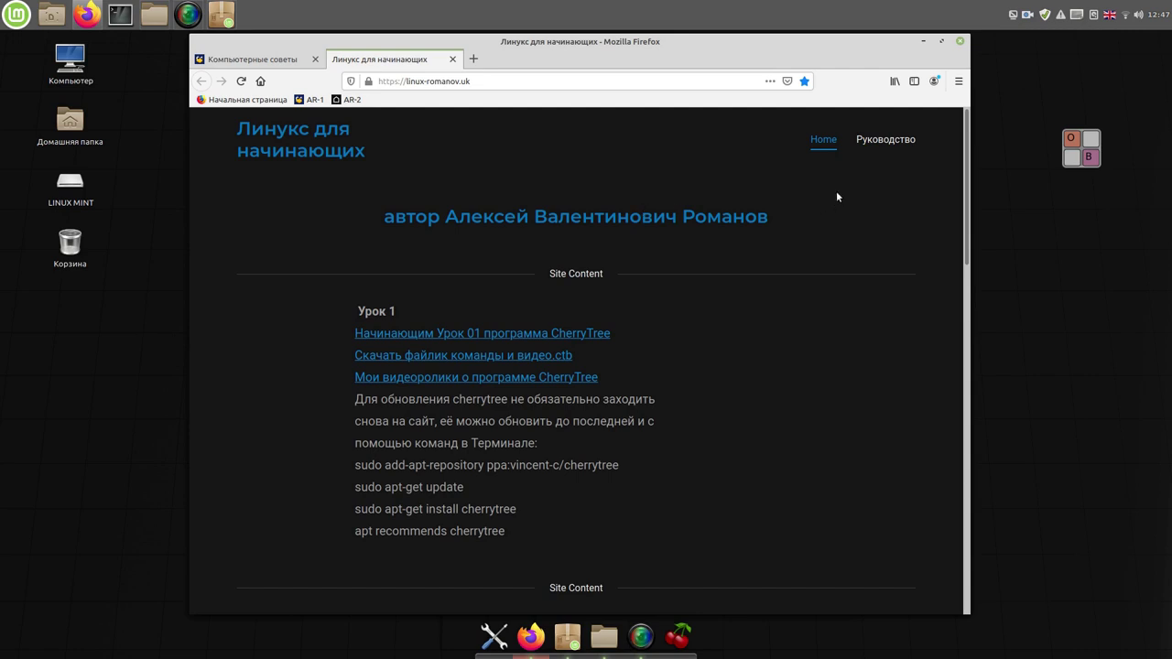
Step: Follow the MEGA link for the commands file on the Руководство page and save команды и видео.ctb to disk
left_click(888, 141)
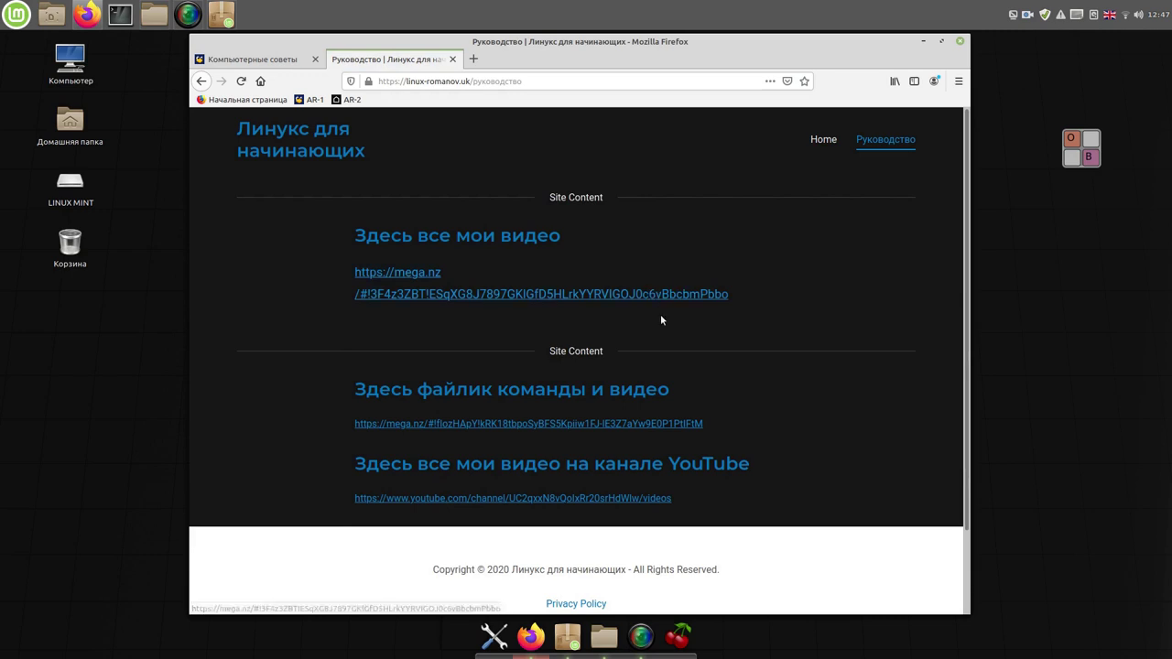
scroll(660, 314, "down", 2)
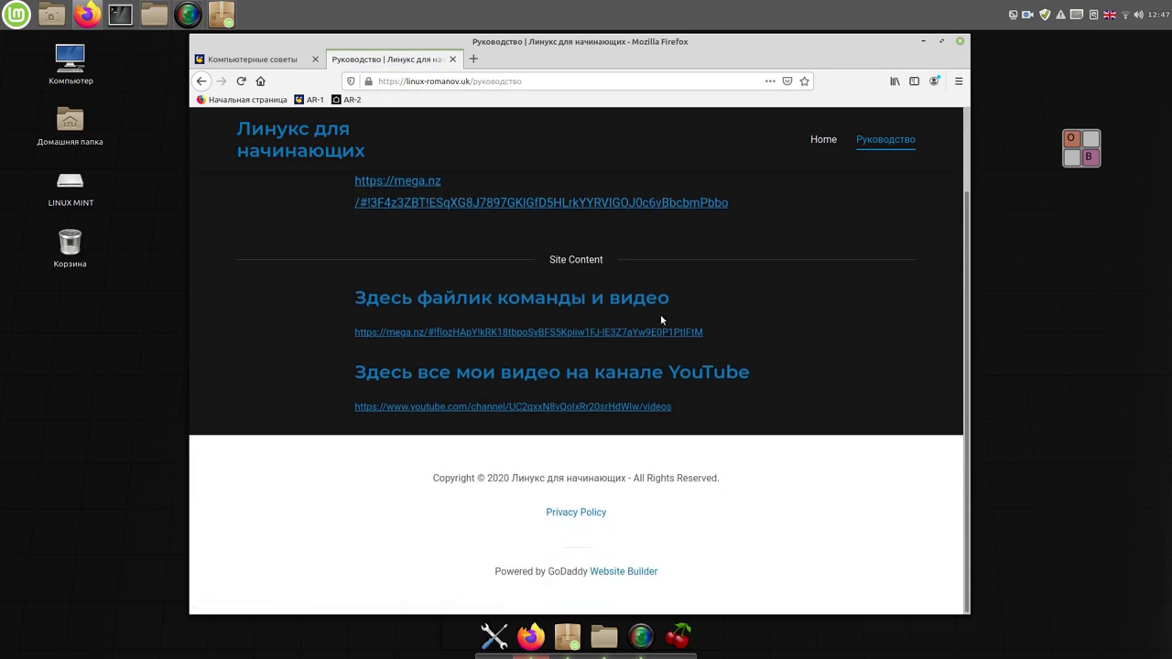
left_click(612, 334)
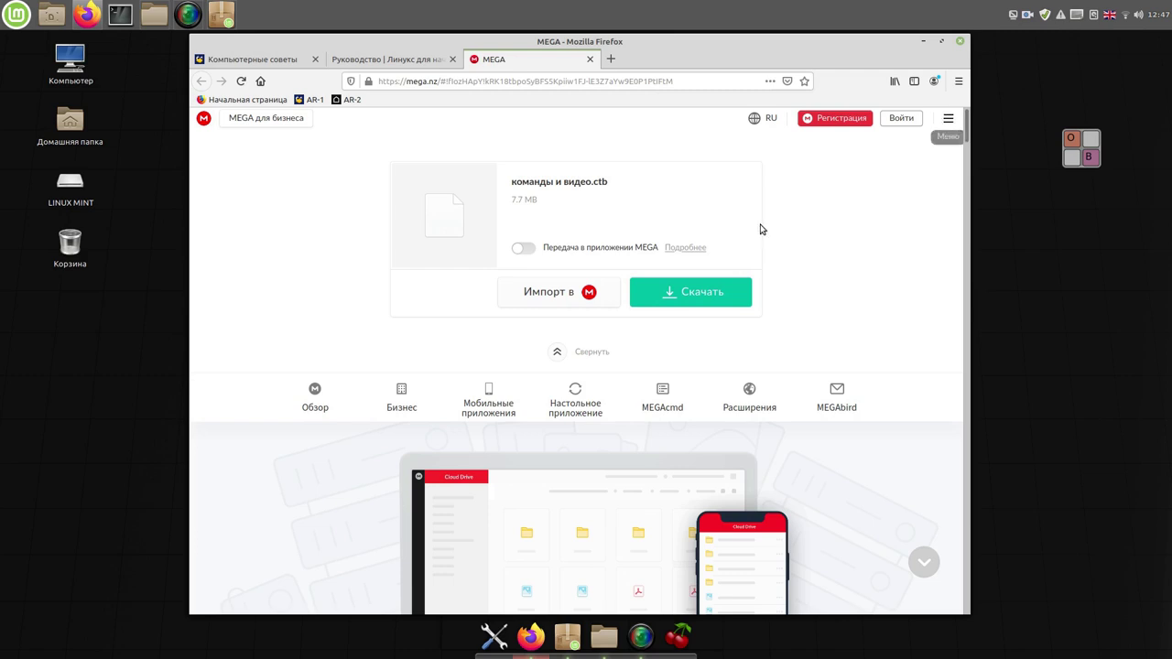
left_click(689, 293)
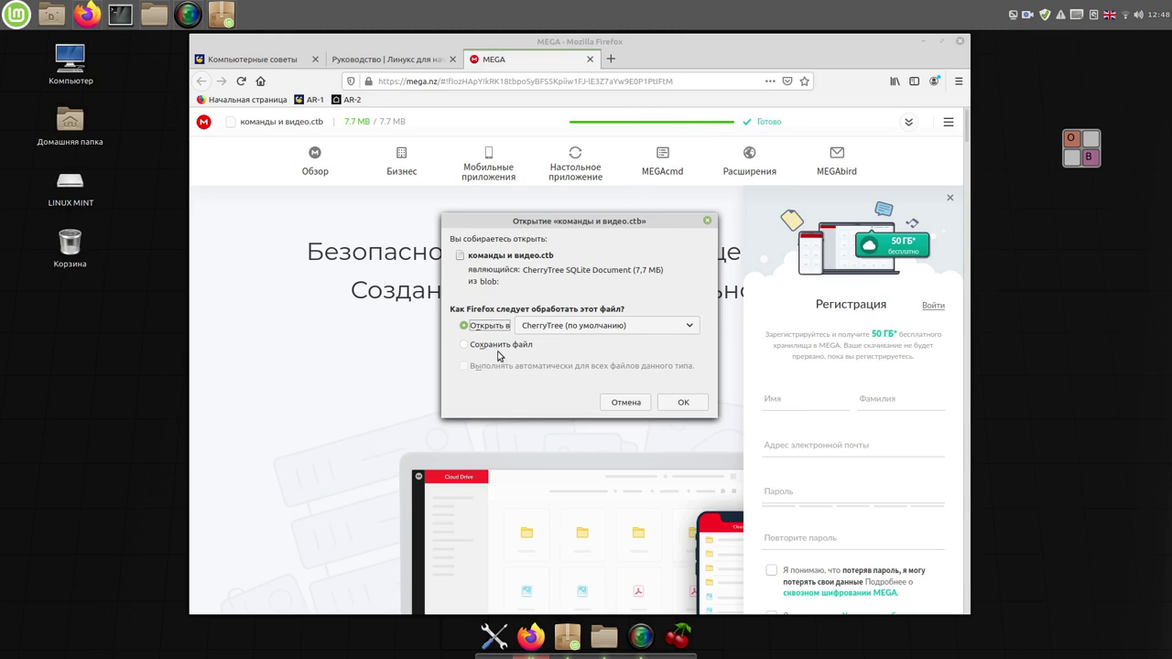
left_click(467, 346)
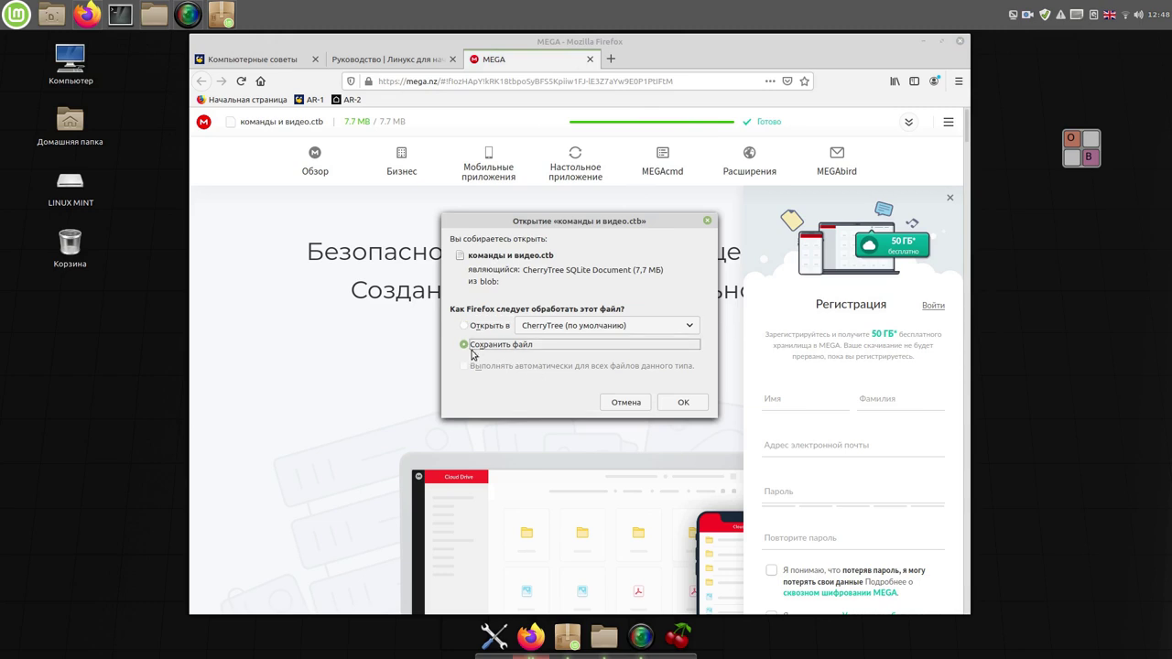
left_click(685, 404)
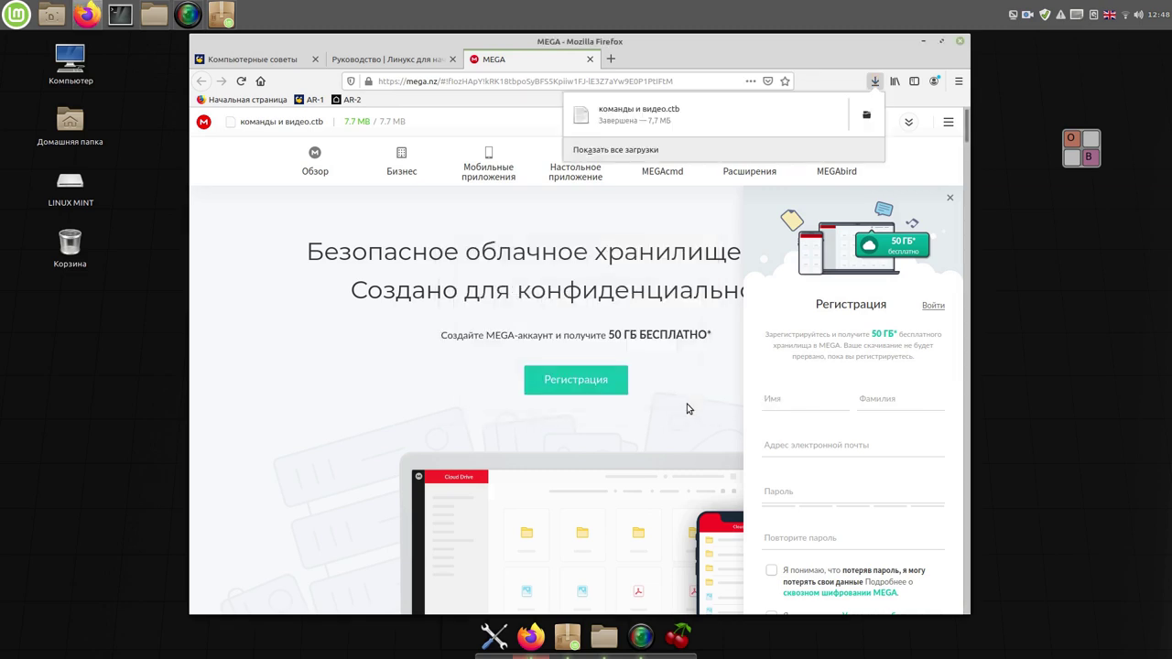
Step: Open the MEGA desktop application (Настольное приложение) download page from the MEGA site
left_click(947, 125)
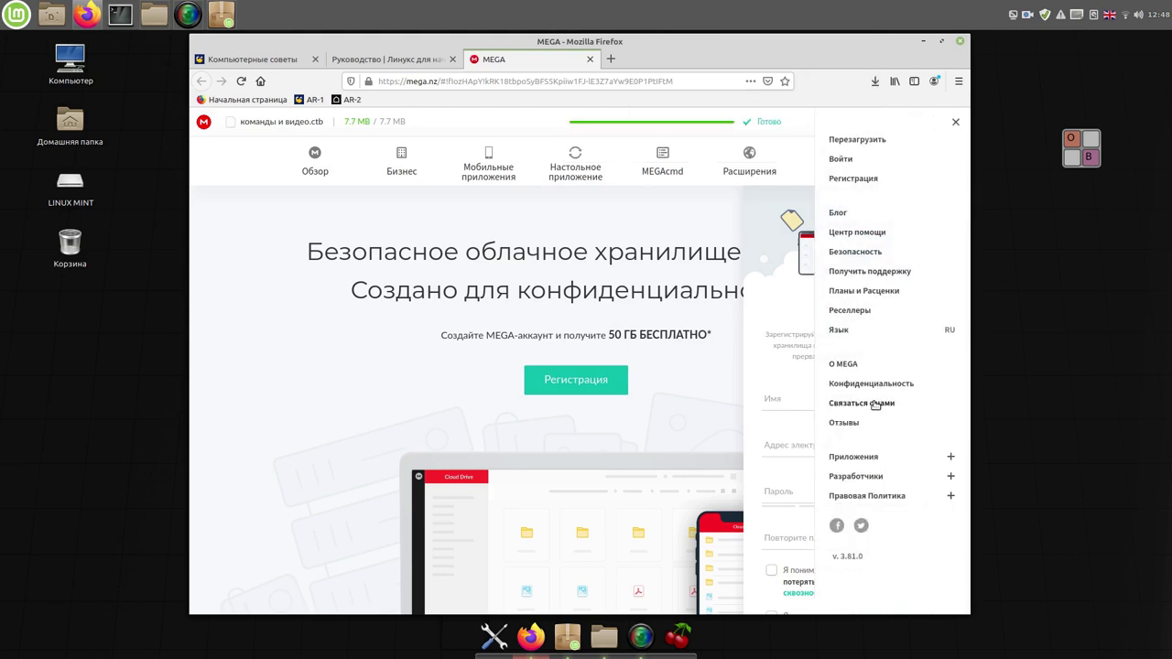
left_click(848, 464)
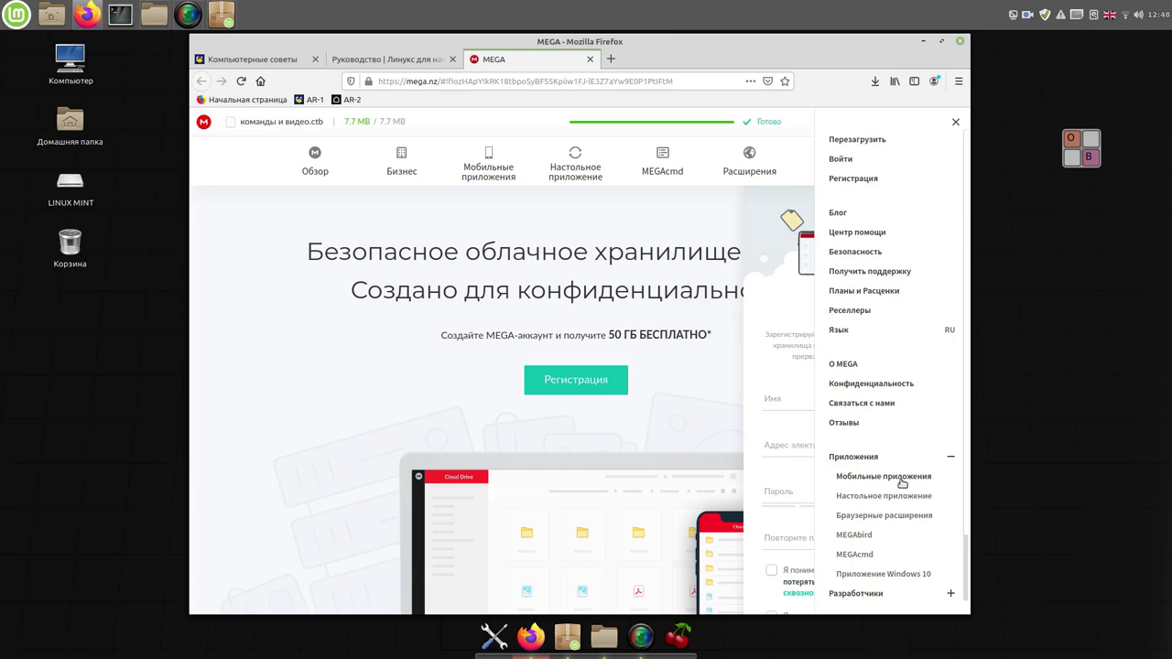
left_click(878, 496)
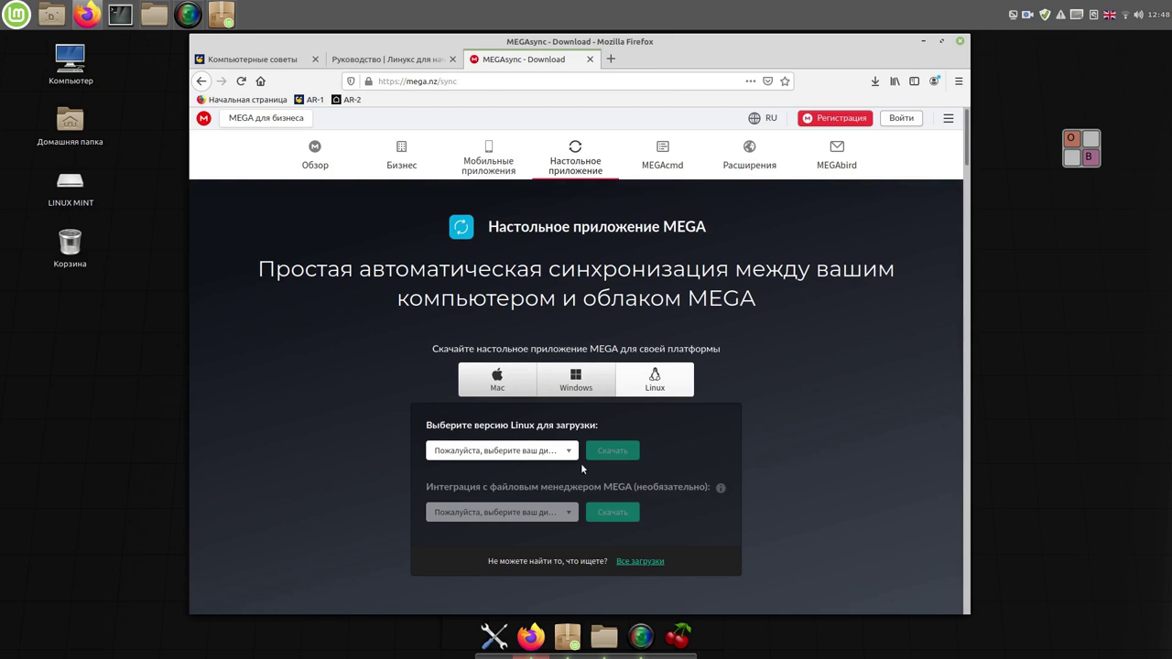
Step: Choose Mint 19 as the Linux version and save the package megasync-xUbuntu_18.04_amd64.deb to disk
scroll(568, 457, "down", 1)
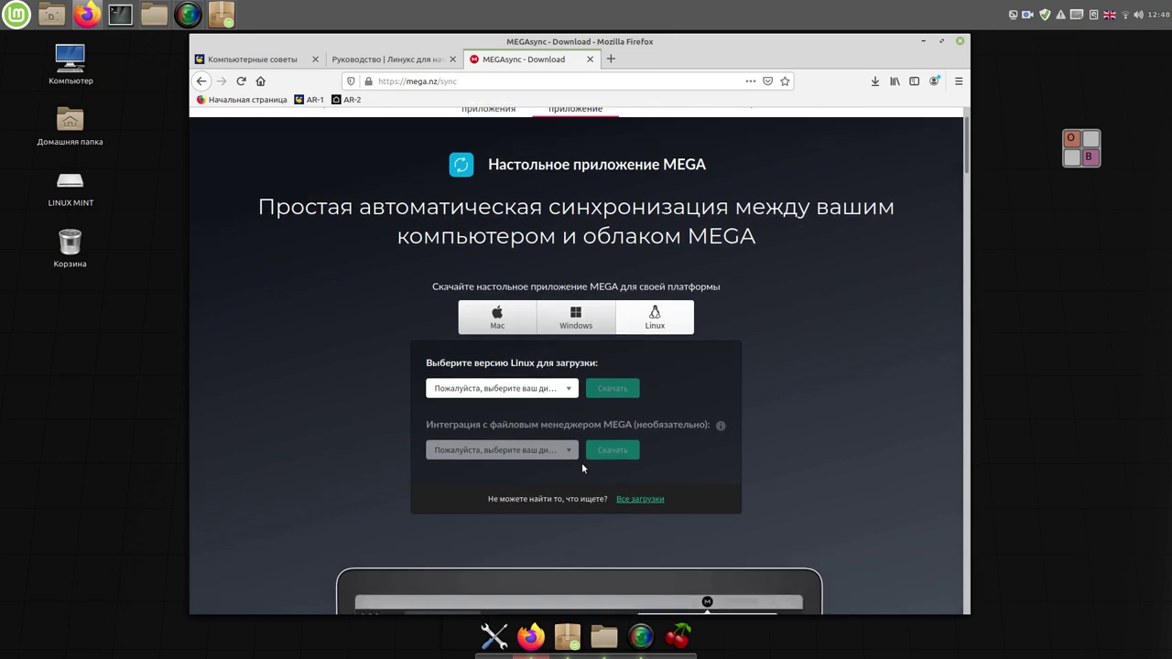
left_click(571, 390)
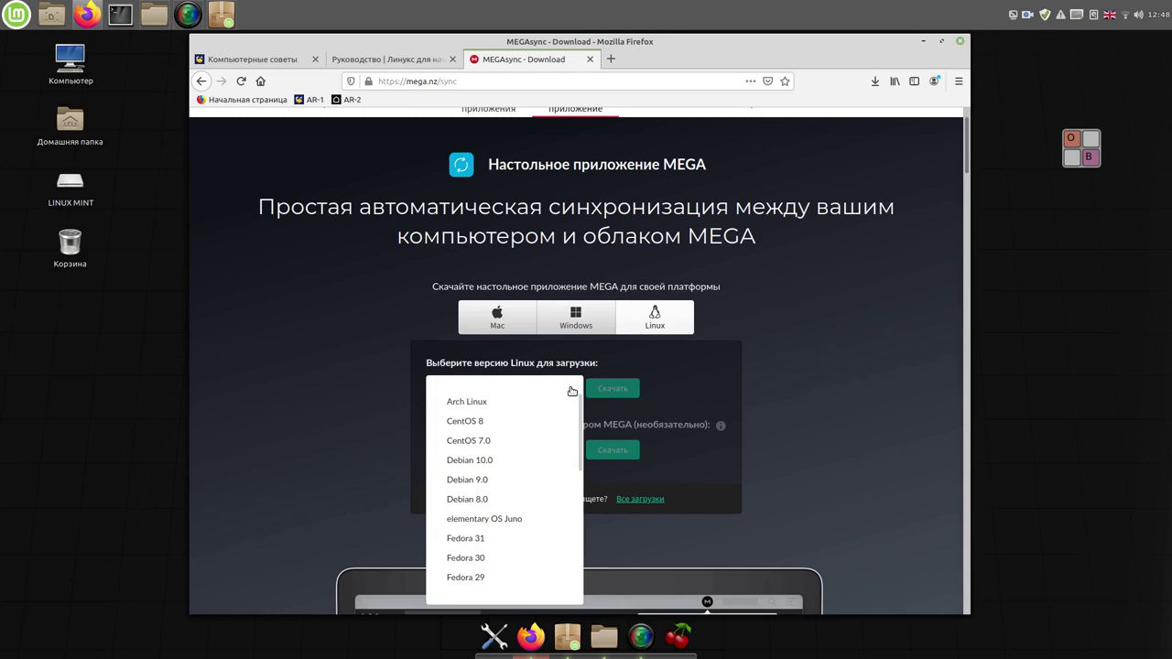
scroll(526, 491, "down", 2)
scroll(525, 491, "down", 2)
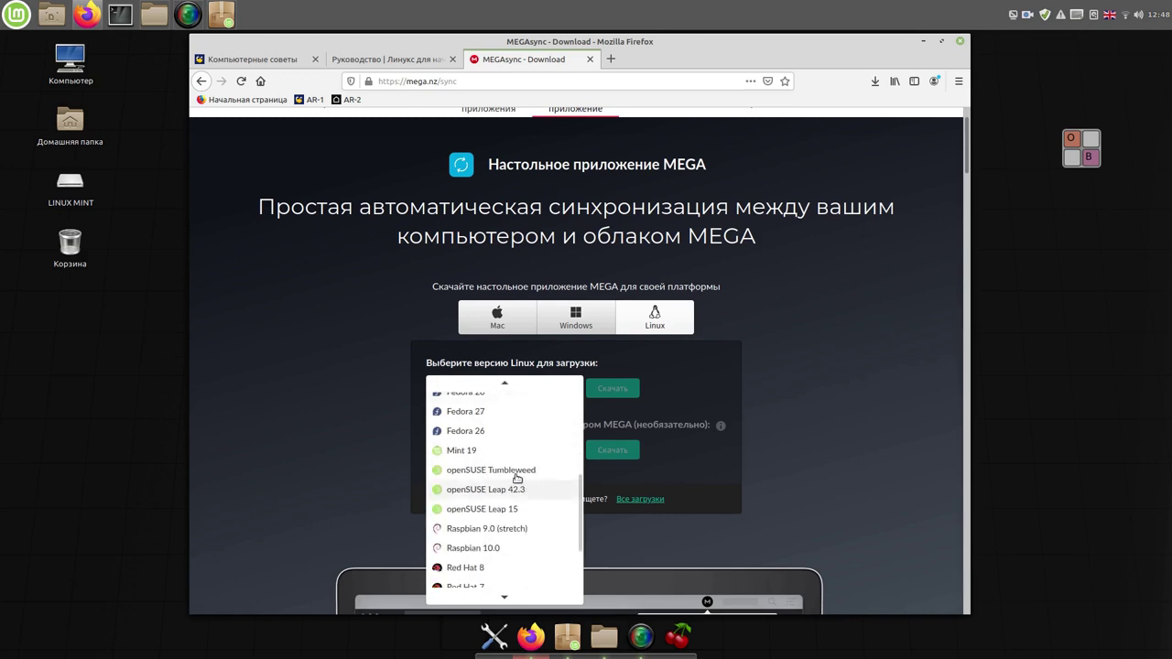
left_click(465, 450)
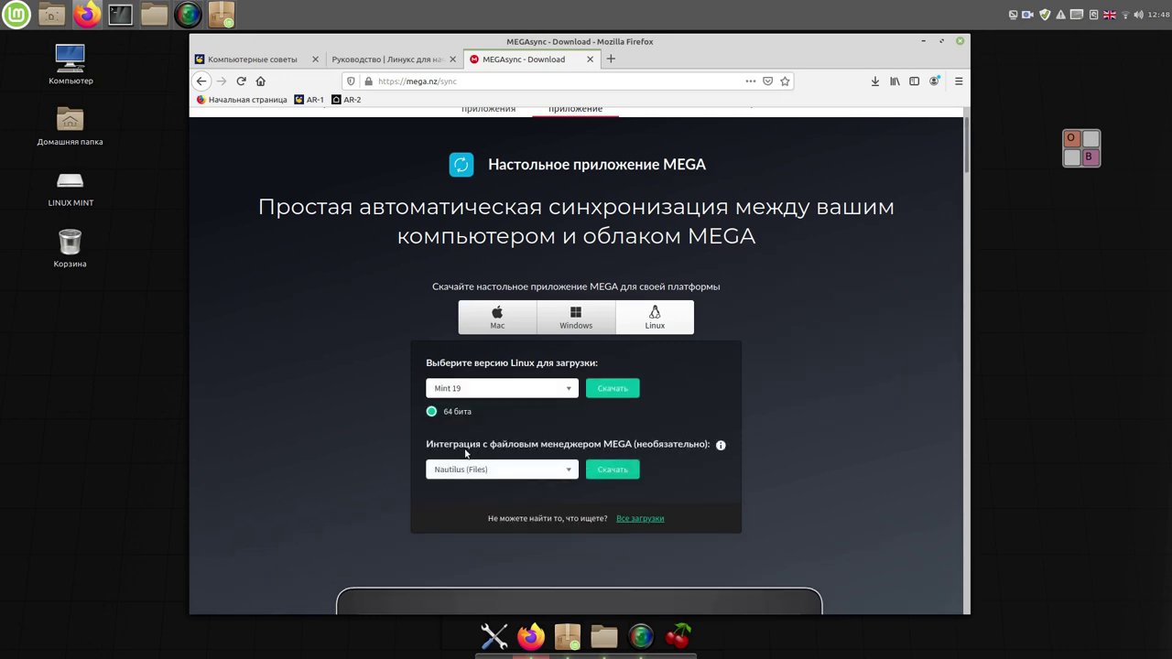
left_click(614, 389)
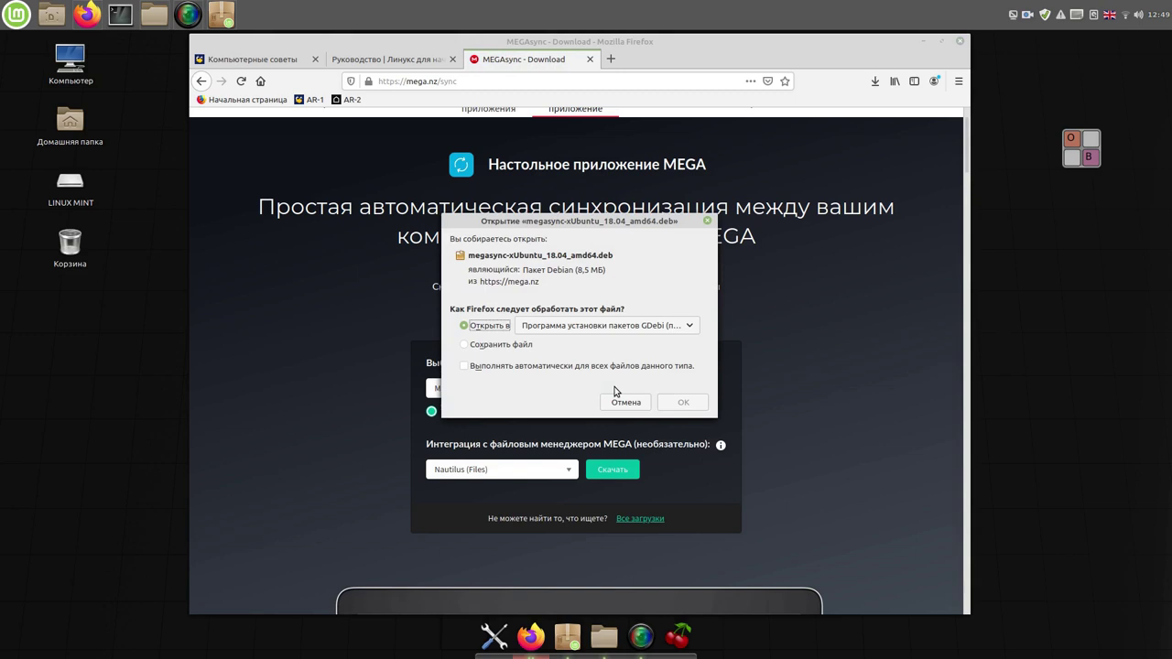
left_click(464, 346)
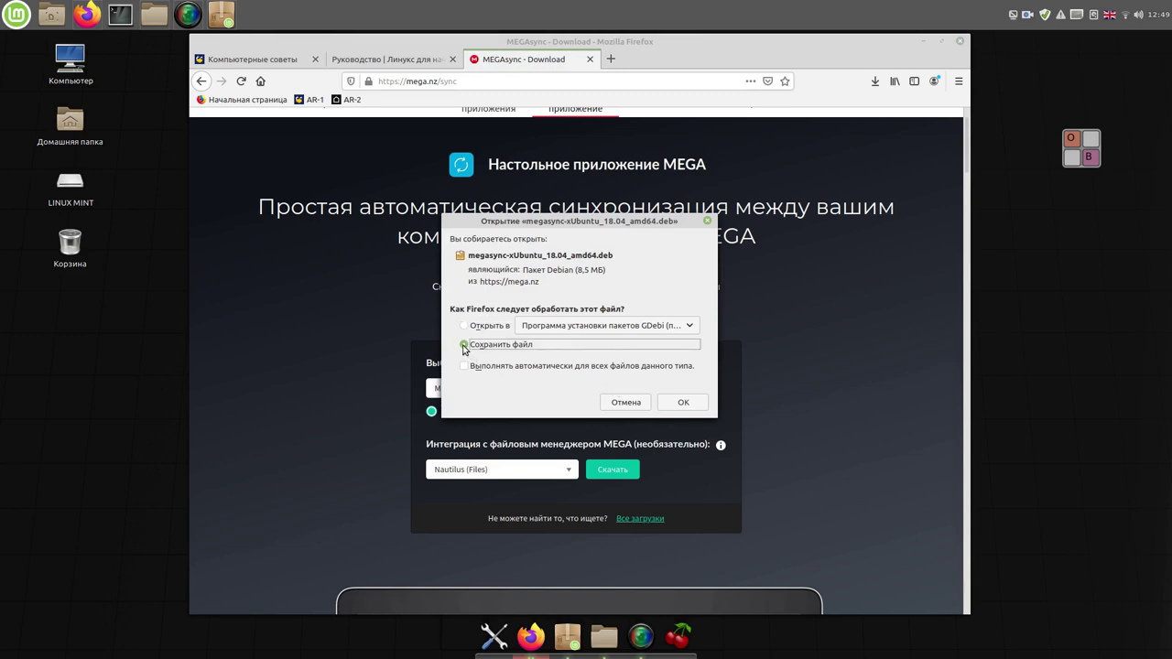
left_click(684, 403)
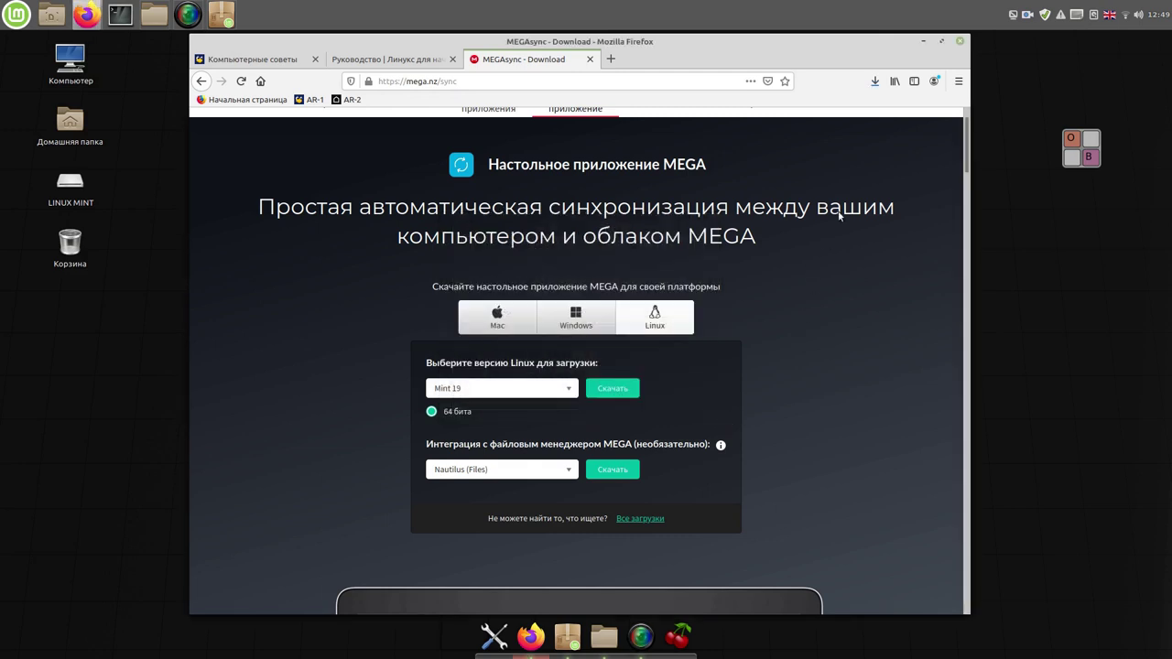
Step: Open megasync-xUbuntu_18.04_amd64.deb from its download folder and install it with its additional packages, authenticating with the account password
left_click(874, 82)
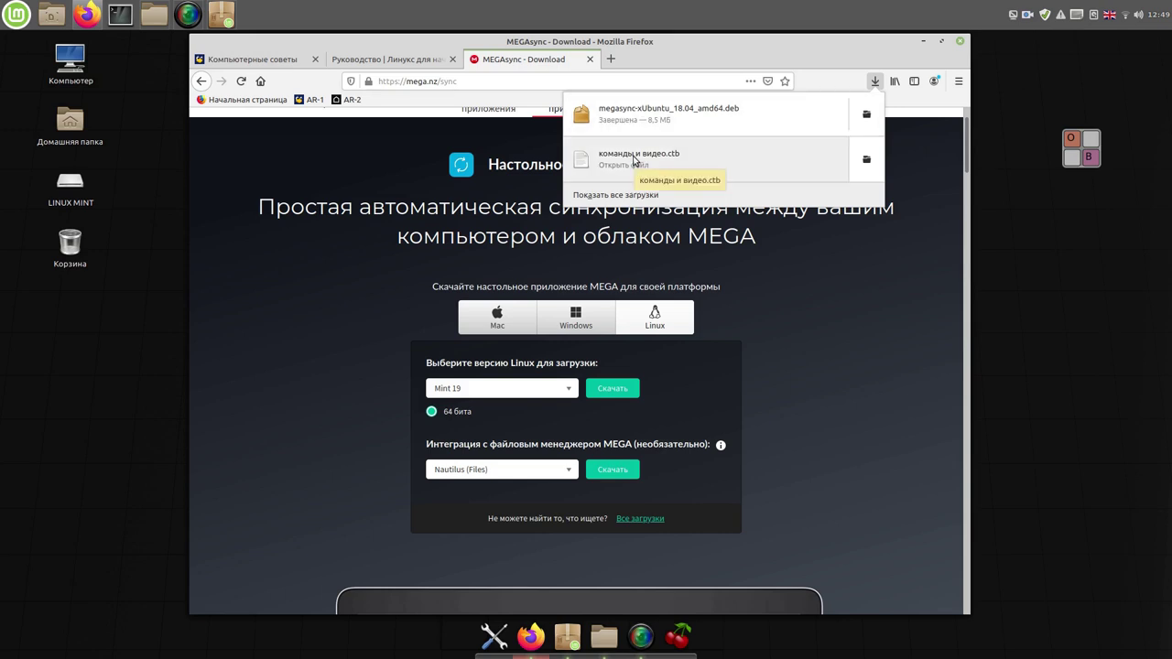
left_click(867, 118)
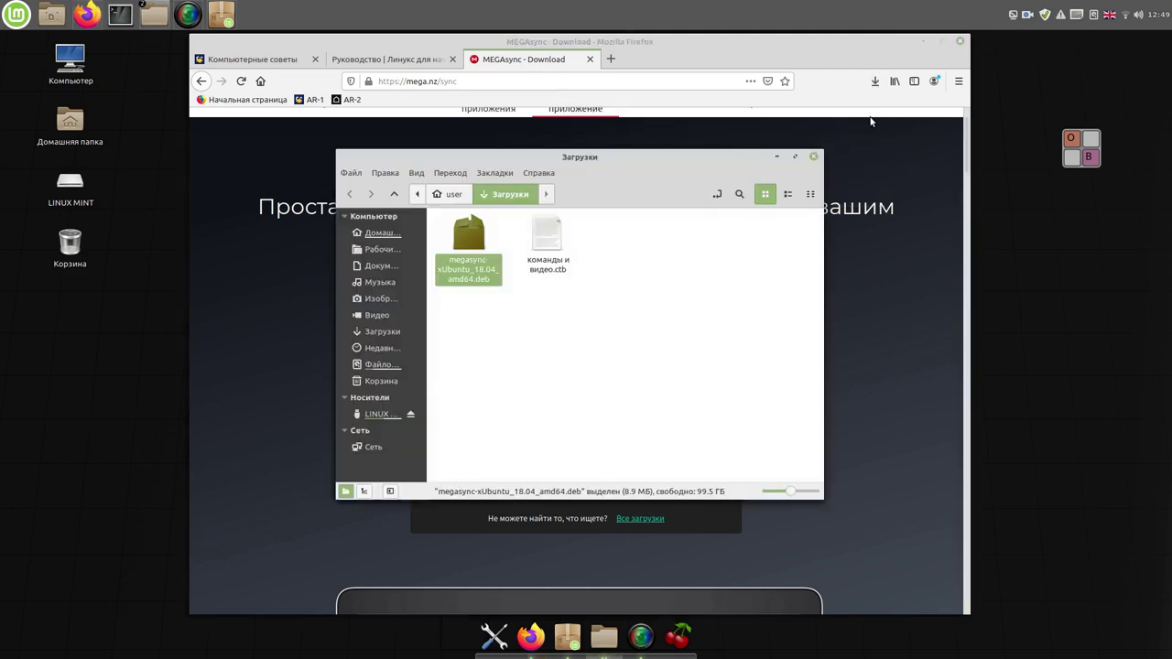
double_click(468, 241)
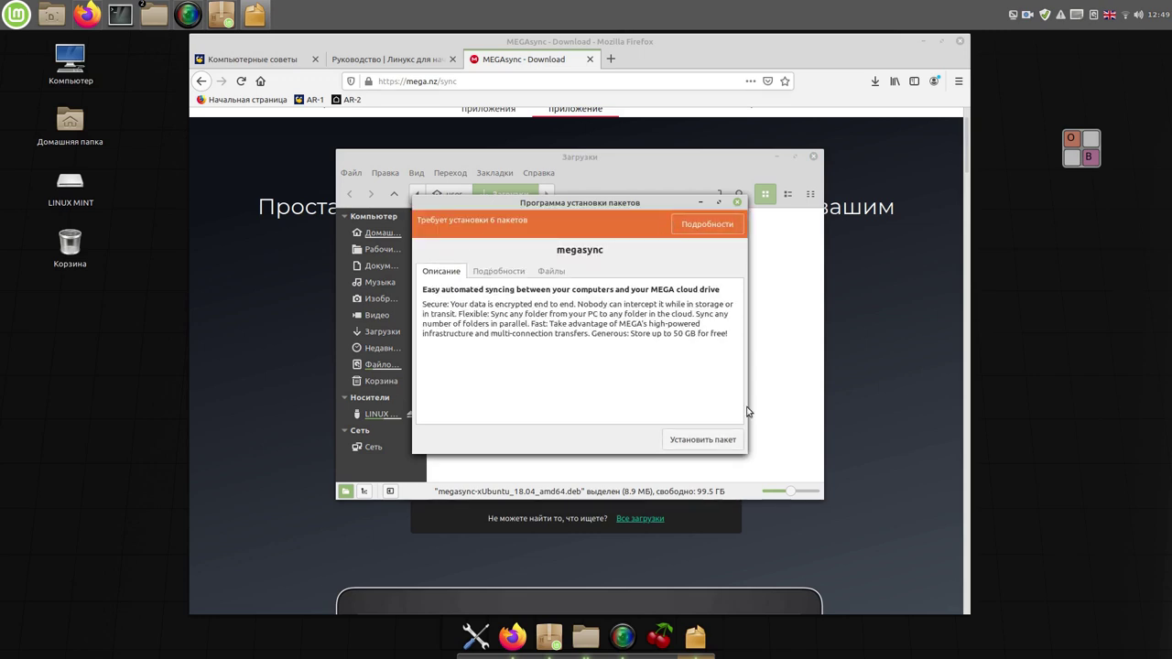
left_click(697, 442)
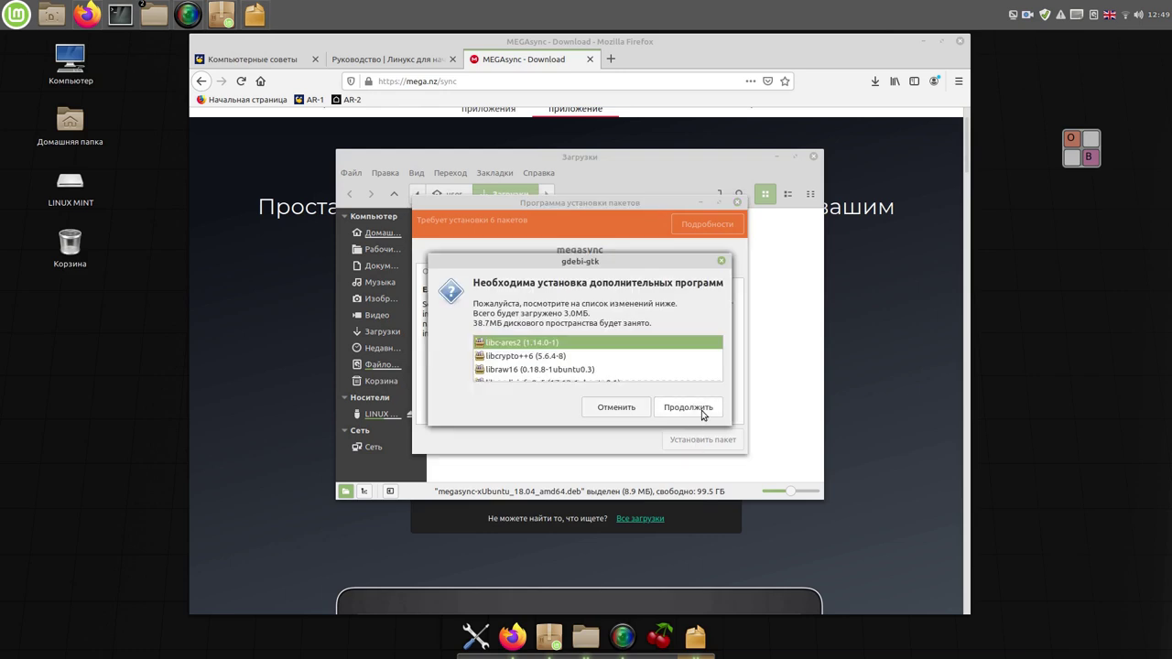
left_click(703, 414)
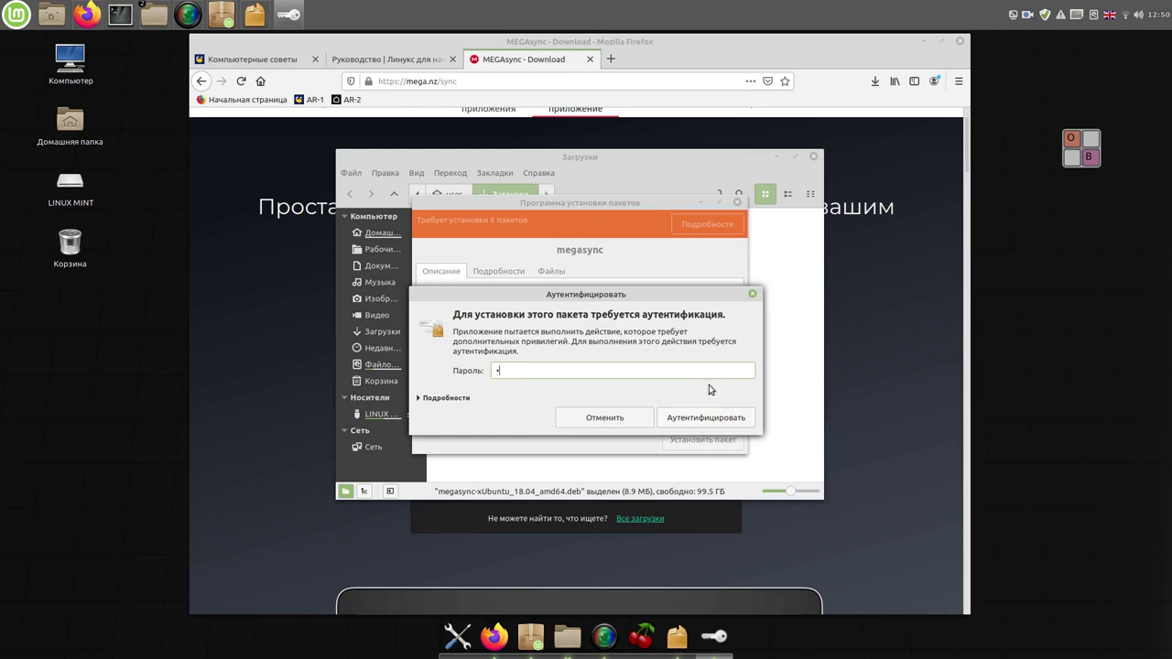
left_click(706, 417)
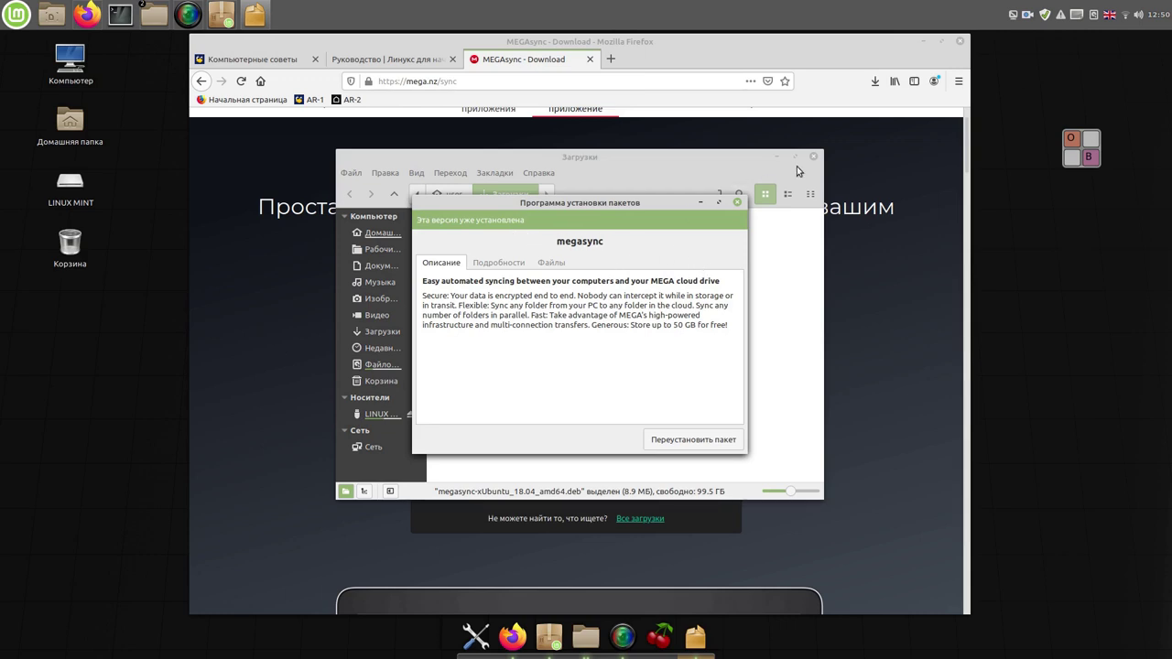
Step: Close the package installer and minimise the Загрузки folder and Firefox windows
left_click(738, 204)
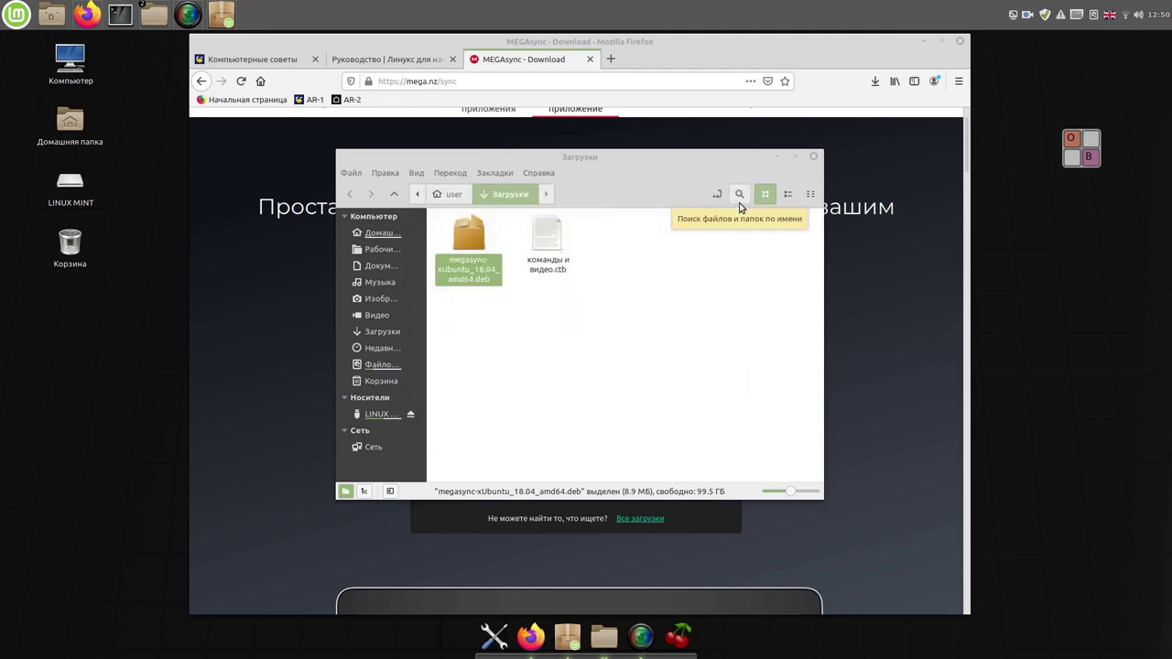
left_click(779, 157)
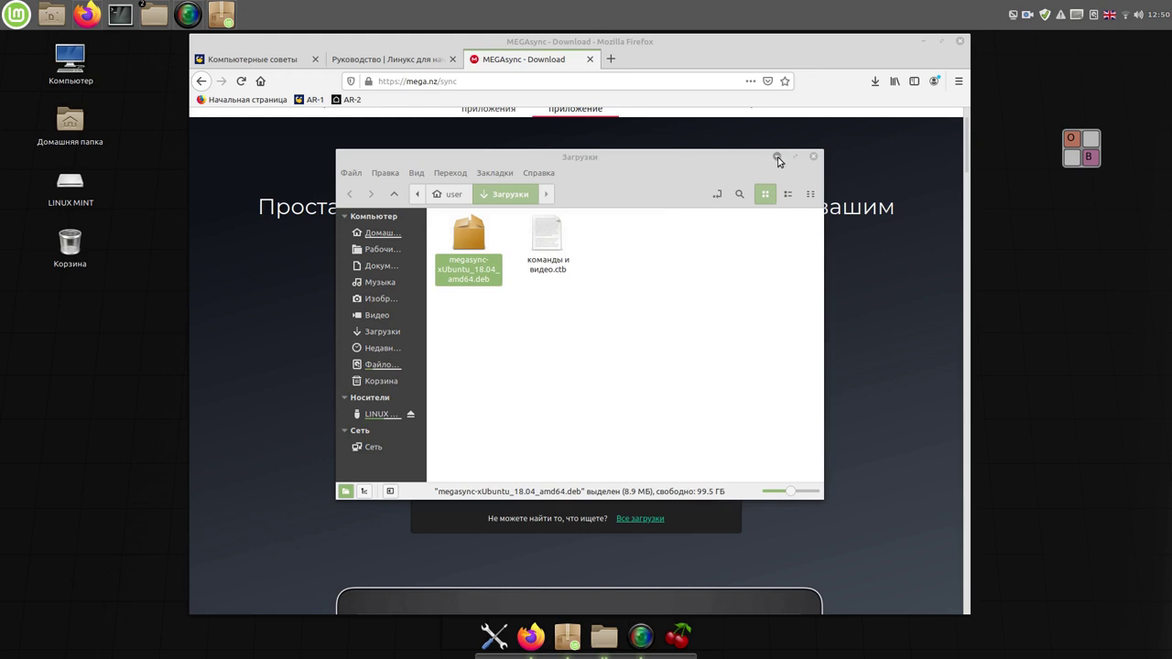
left_click(922, 43)
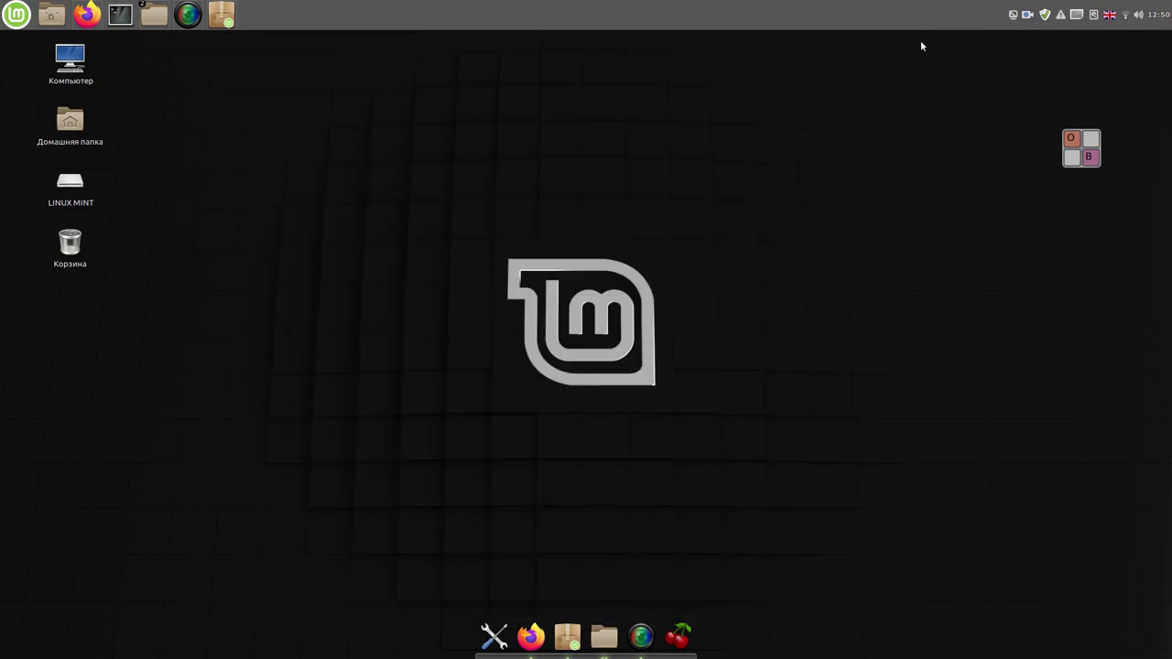
Step: Launch MEGAsync from the Internet (Интернет) applications and close its sign-in window
left_click(20, 15)
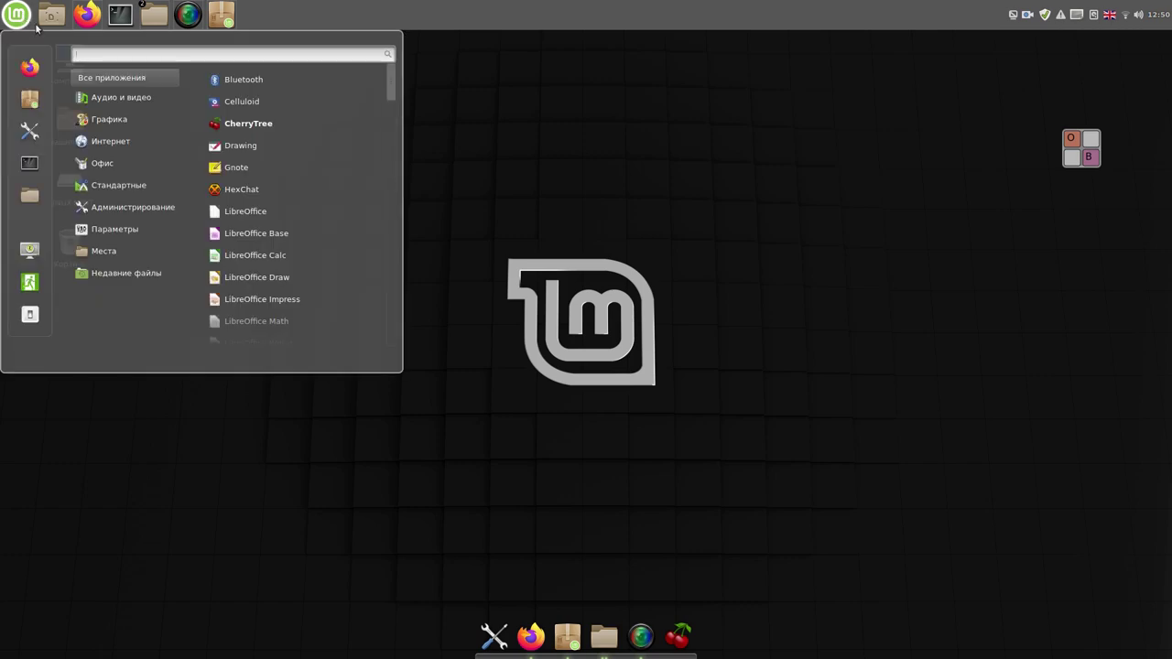
mouse_move(125, 144)
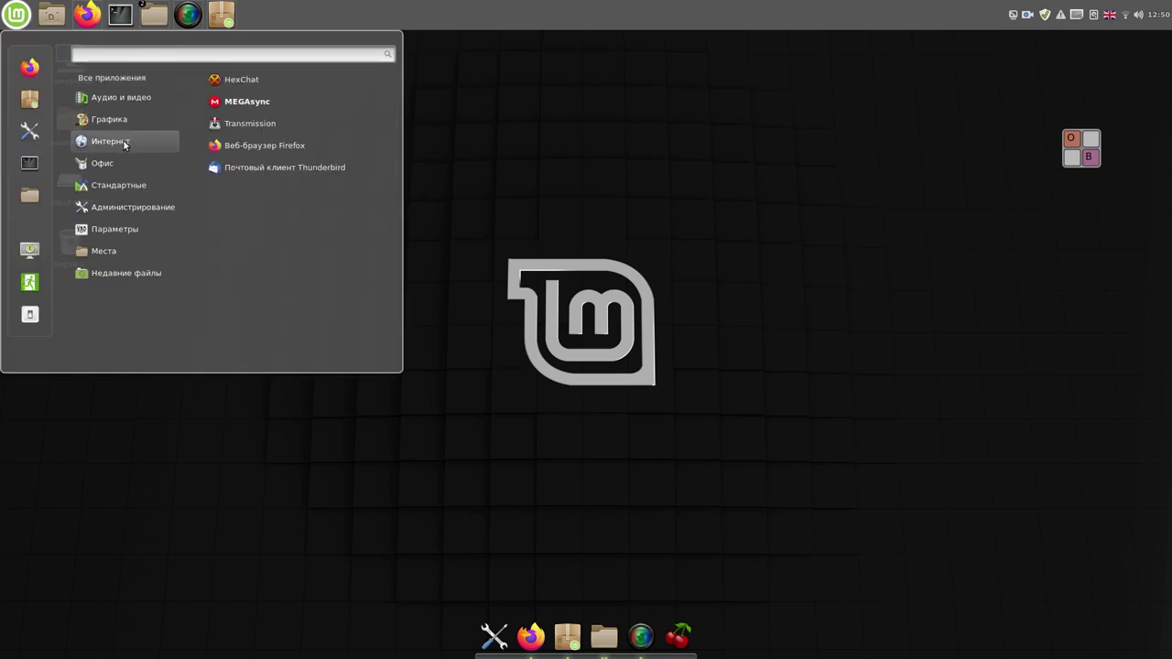
left_click(277, 104)
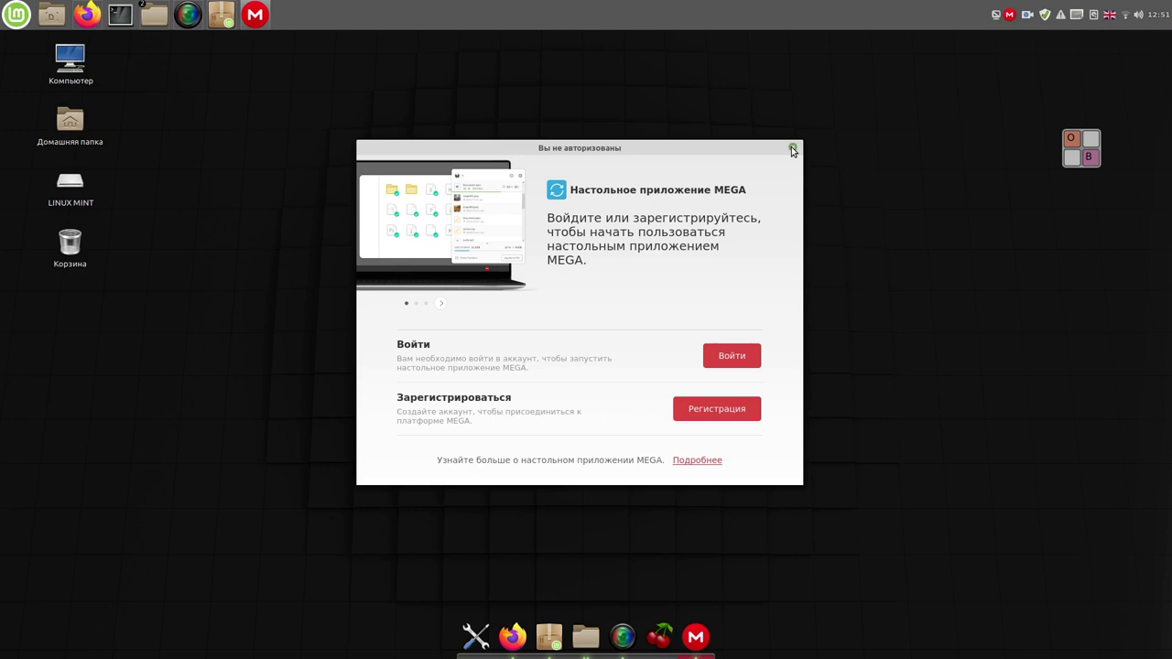
left_click(793, 148)
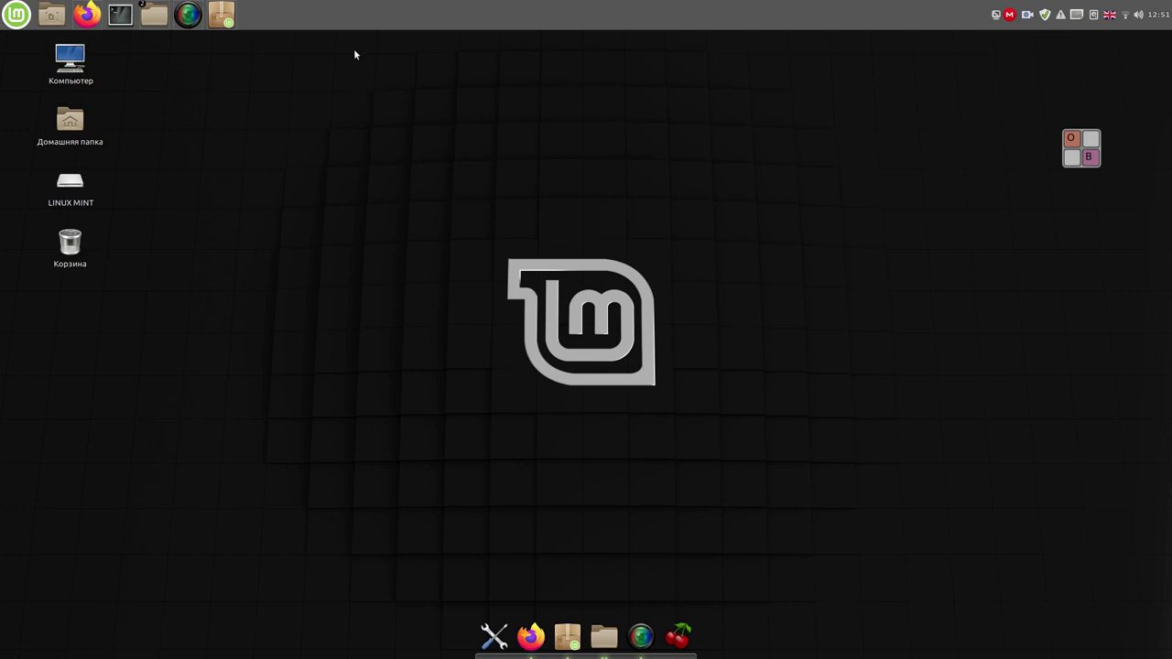
Step: Restore the minimised Загрузки folder window
mouse_move(157, 17)
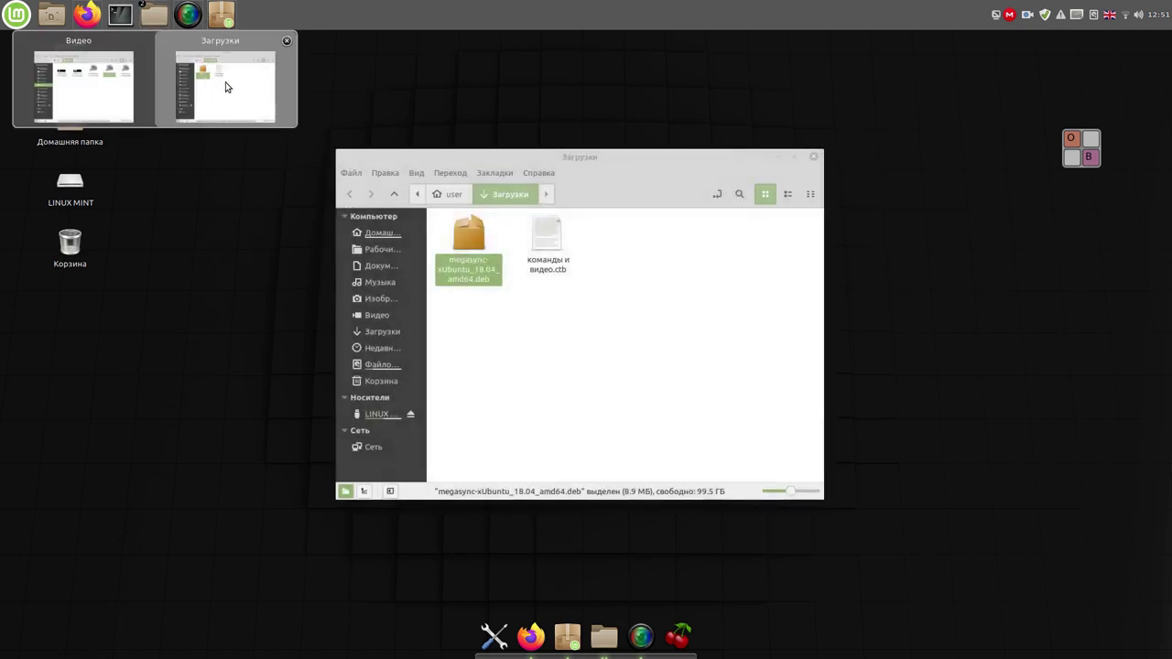
left_click(228, 86)
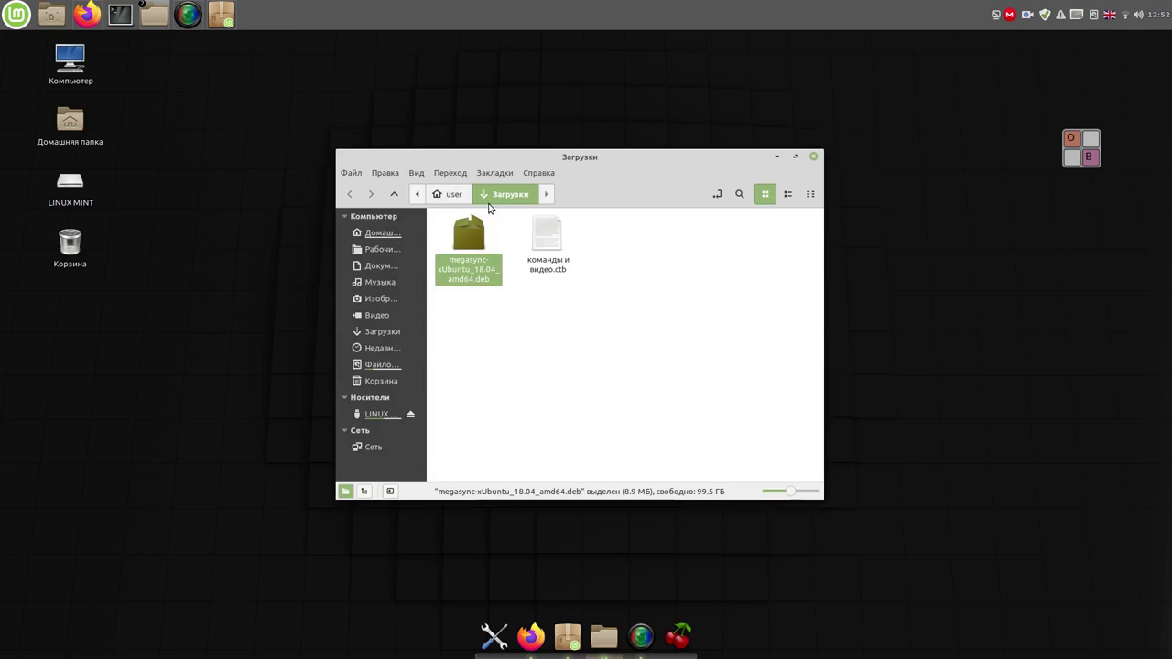
Step: Open the file команды и видео.ctb from the Загрузки folder in CherryTree
left_click(548, 240)
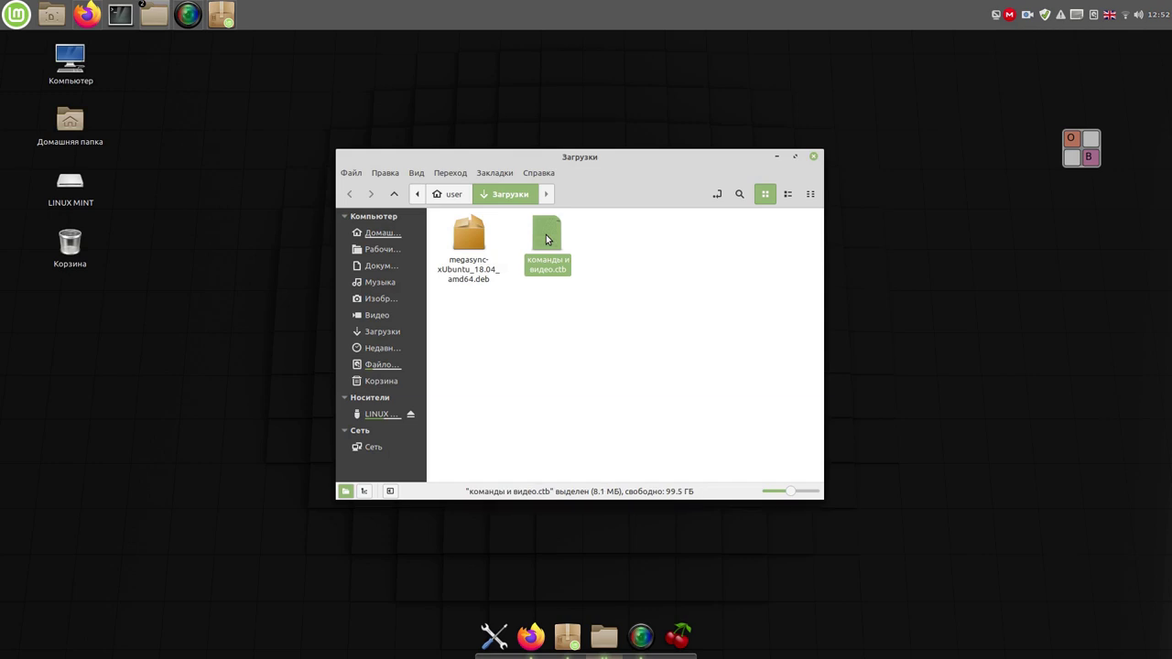
double_click(545, 234)
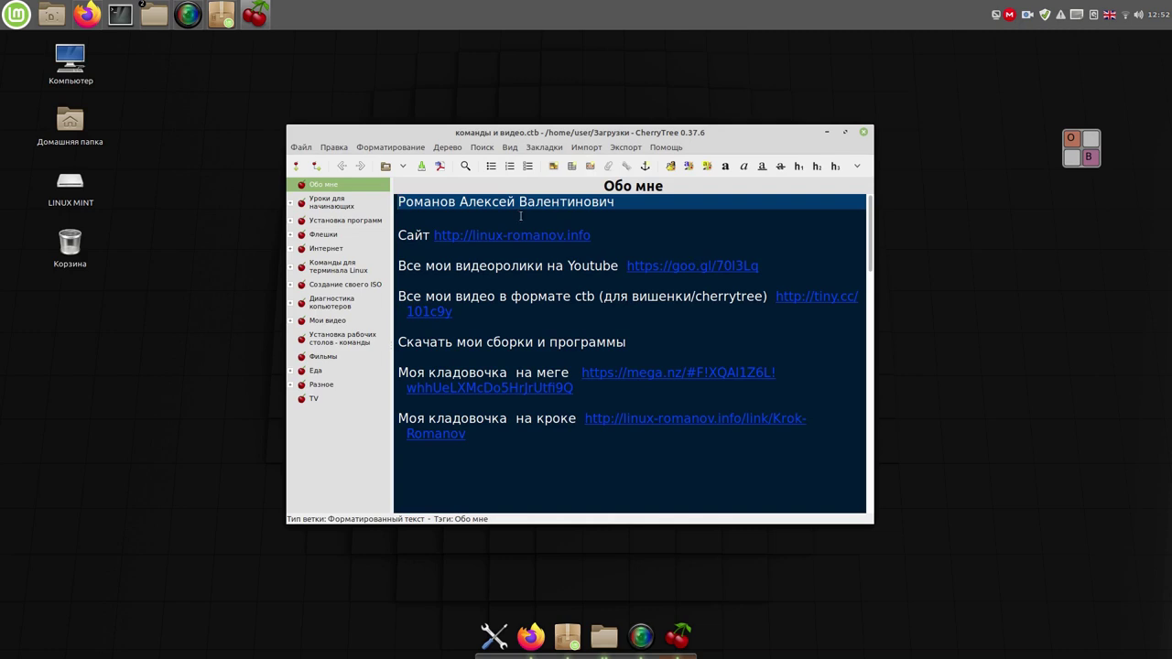
Step: Set the website link colour to #FFBF00 in CherryTree's preferences and restart the program to apply it
left_click(337, 149)
left_click(354, 165)
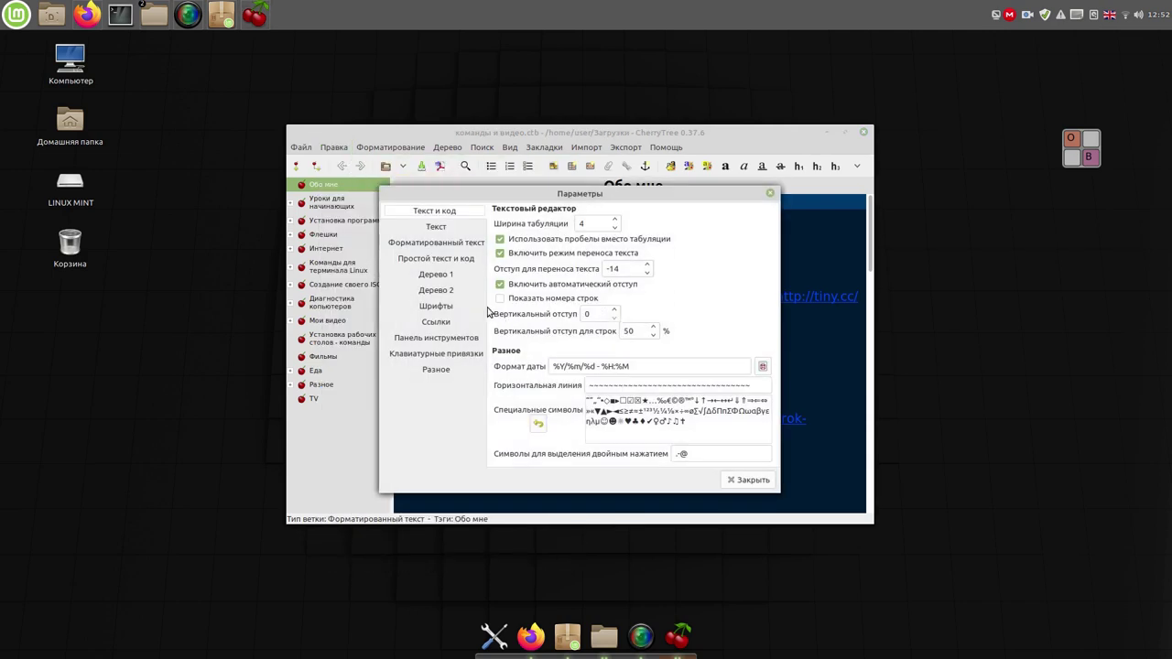
left_click(444, 325)
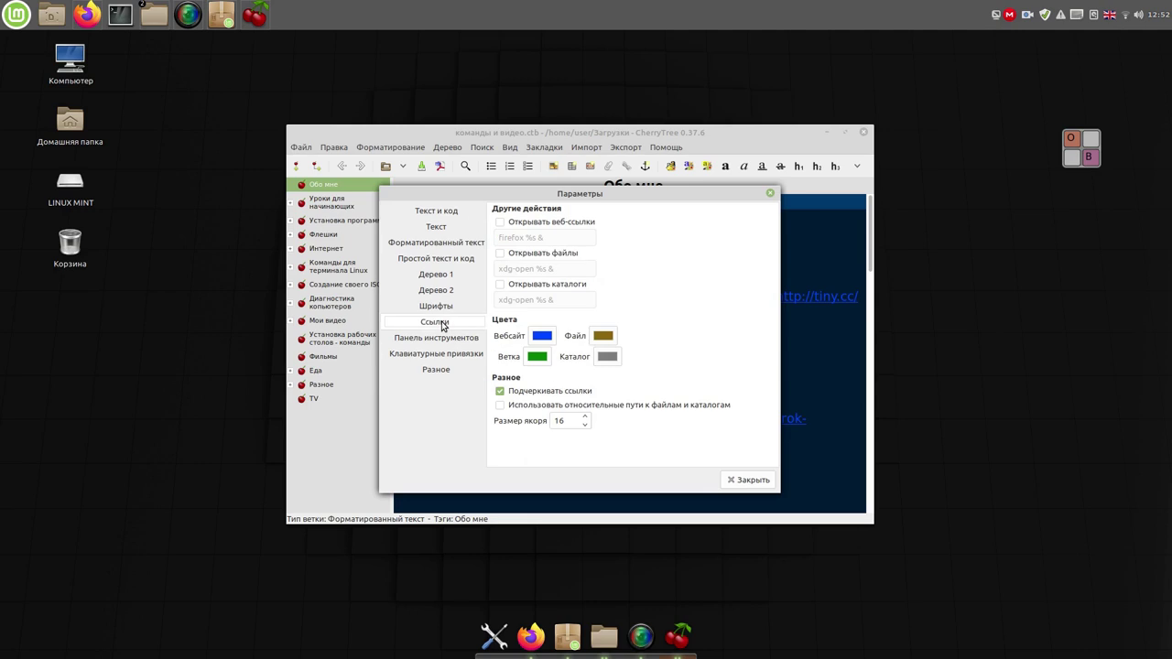
left_click(544, 339)
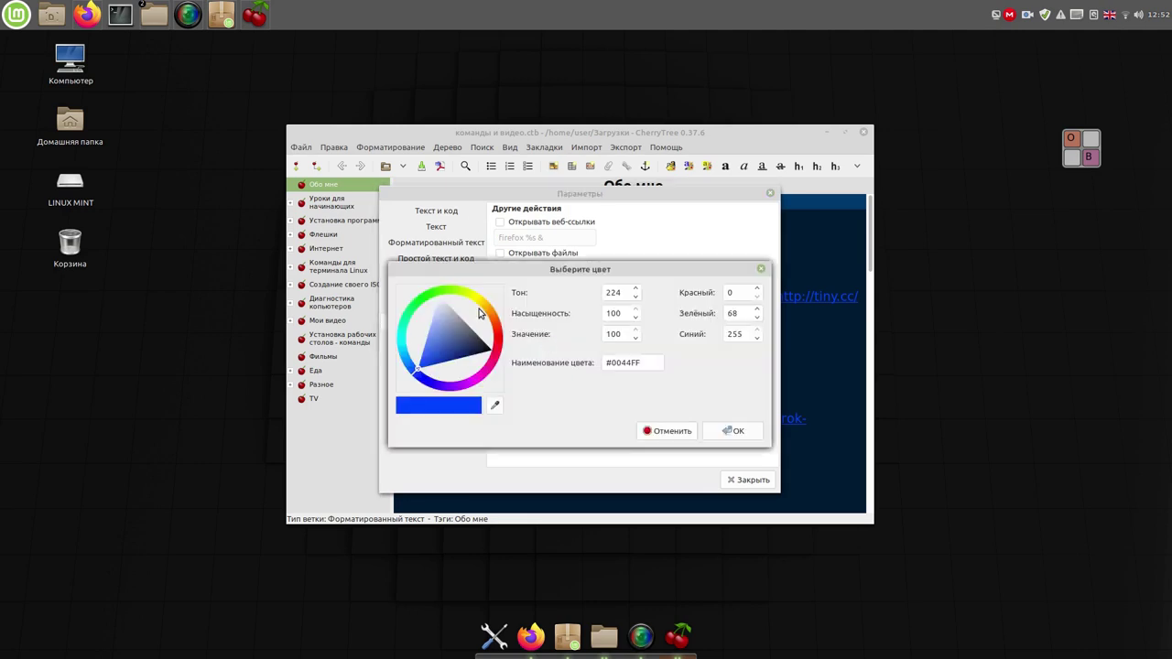
left_click(483, 308)
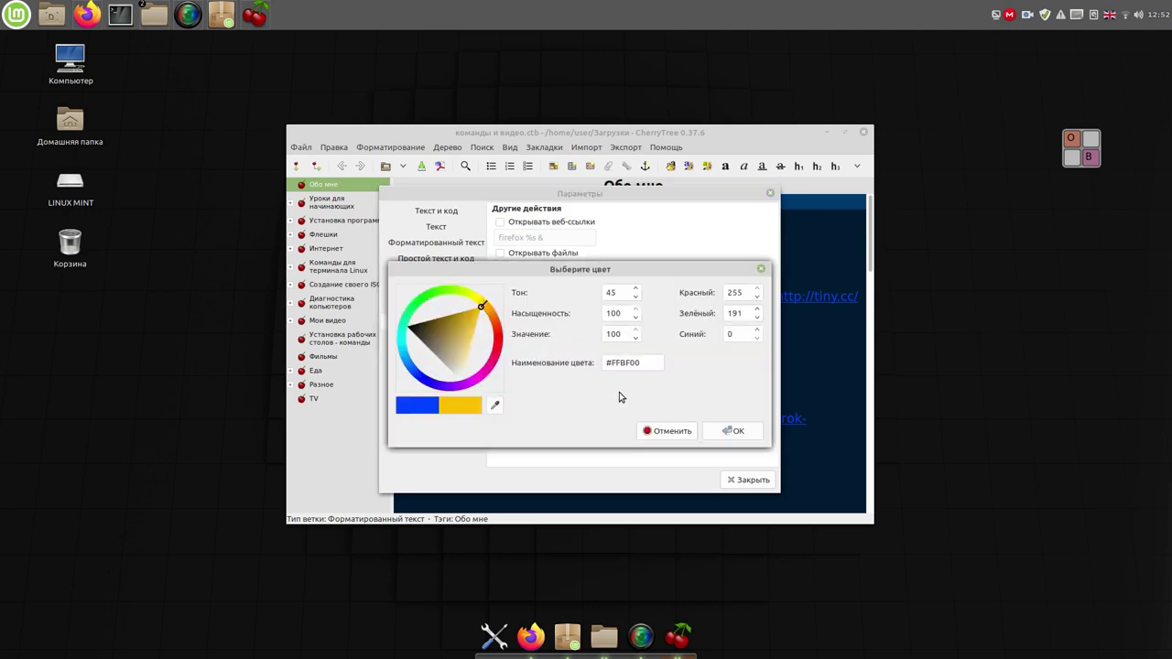
left_click(738, 433)
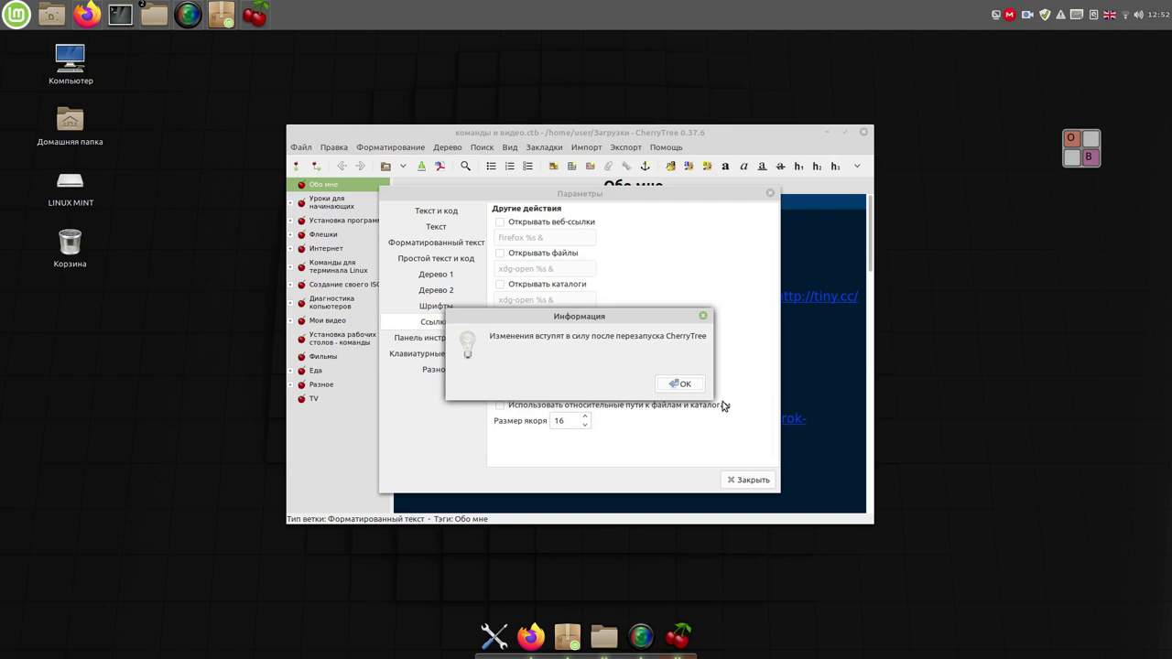
left_click(687, 385)
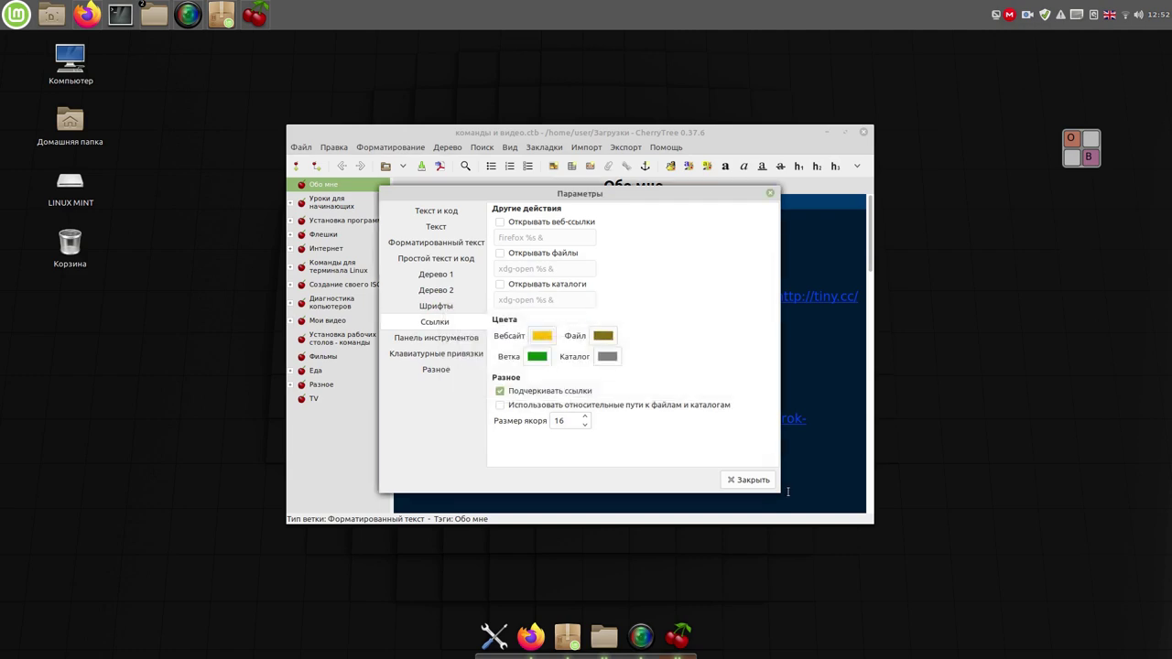
left_click(761, 480)
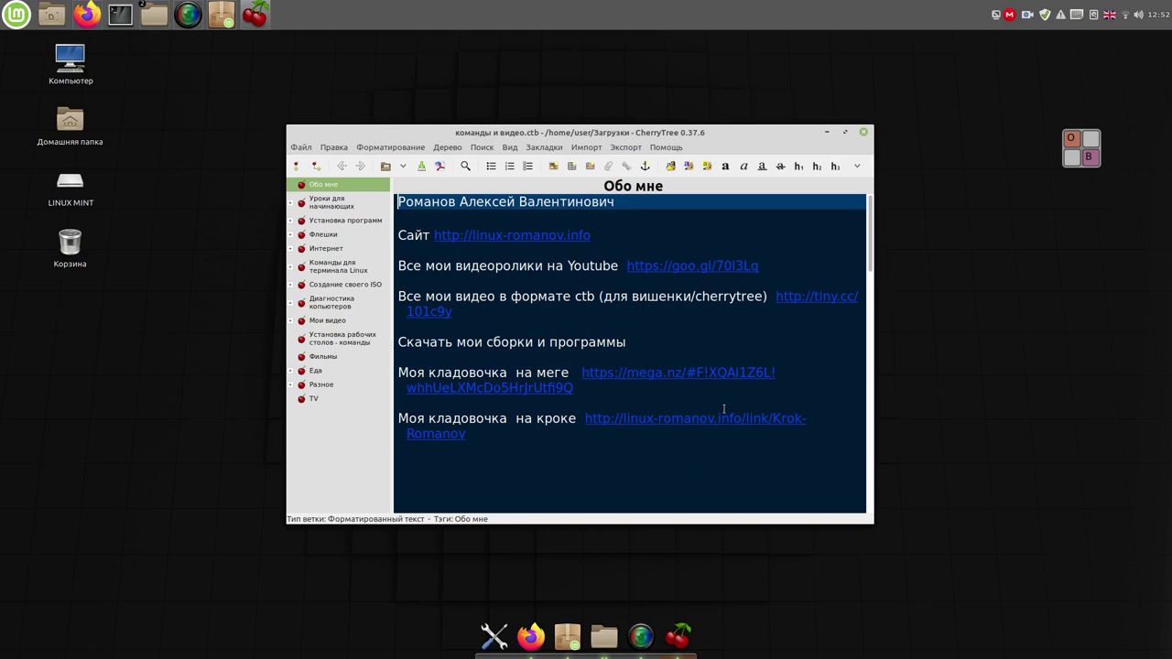
left_click(865, 134)
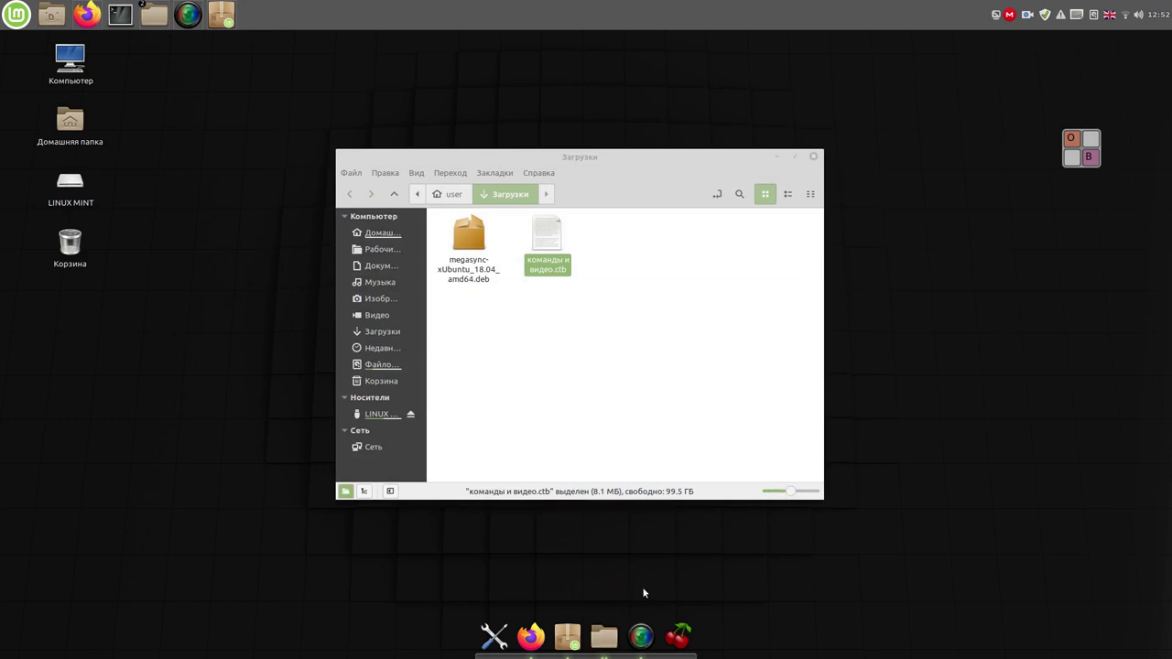
left_click(680, 636)
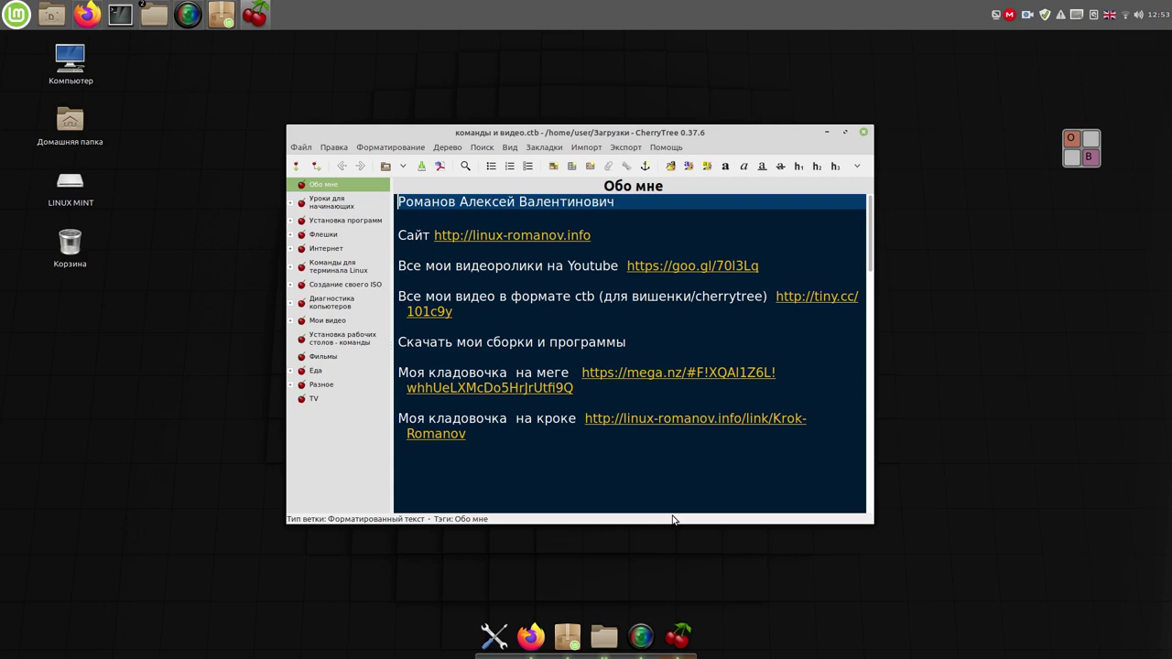
Step: Copy the Mint 19 (Минт 19) command for realpath_8.25-2ubuntu2_all.deb from the Установка Conky Manager note under the program installation branch
left_click(292, 222)
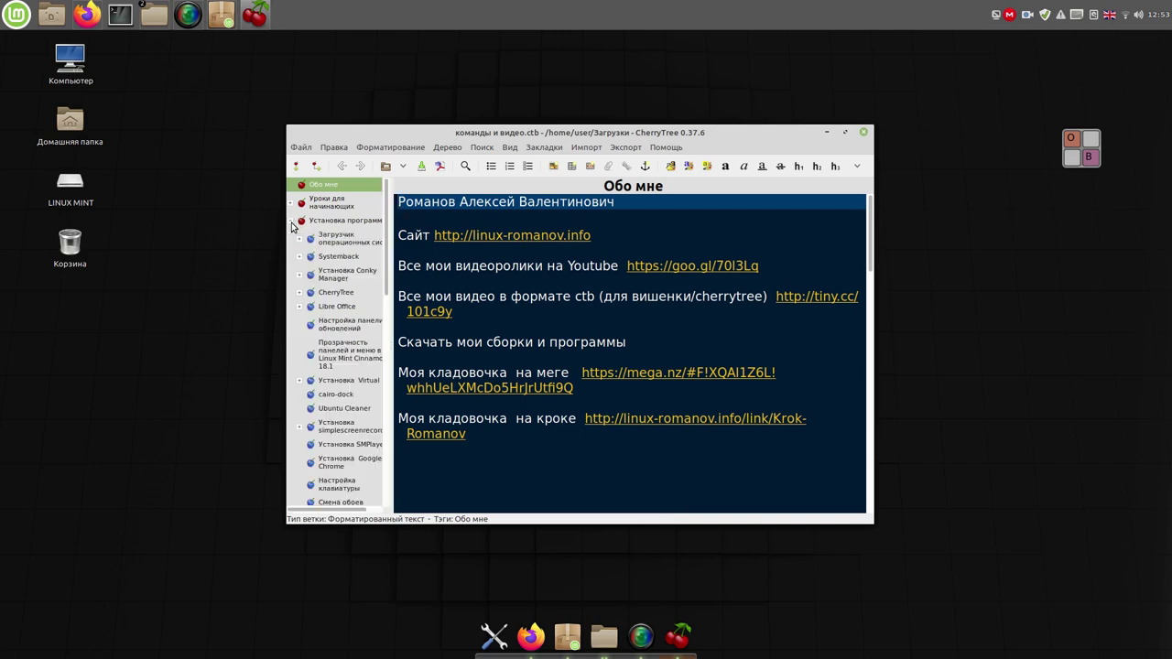
left_click(350, 276)
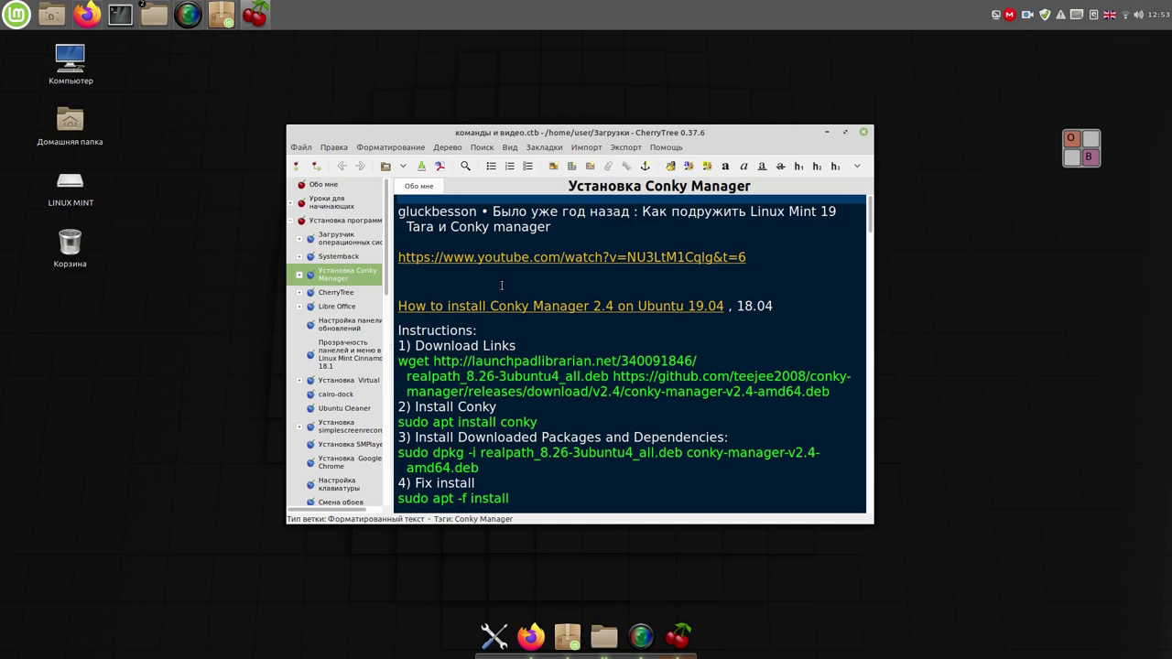
scroll(519, 291, "down", 3)
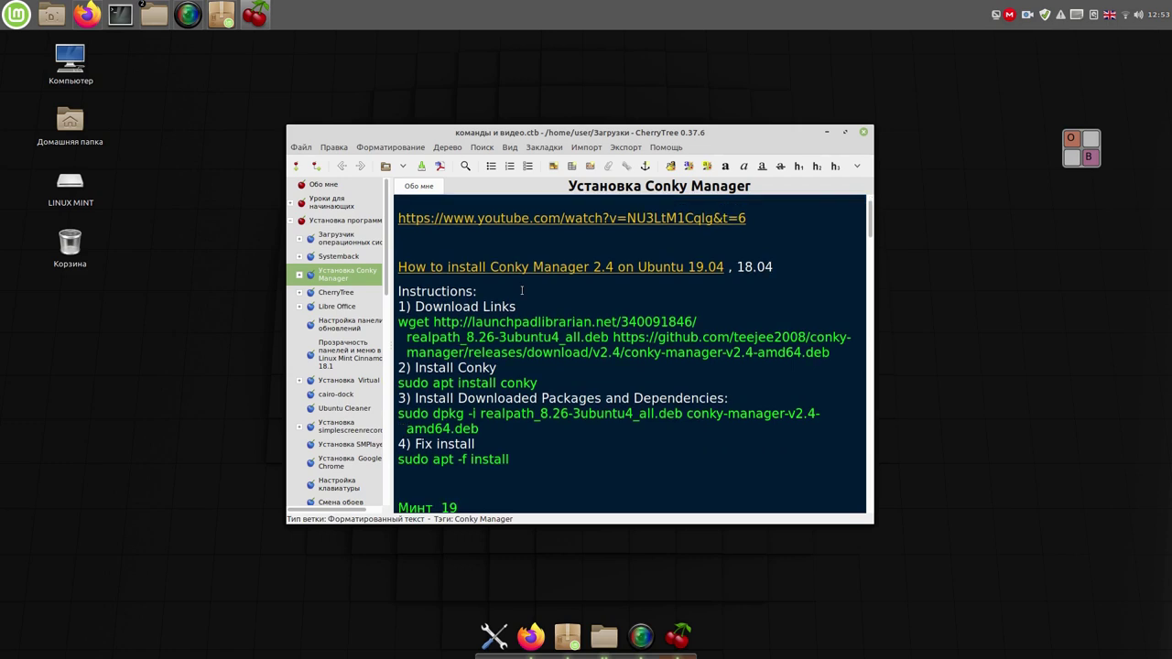
scroll(522, 292, "down", 3)
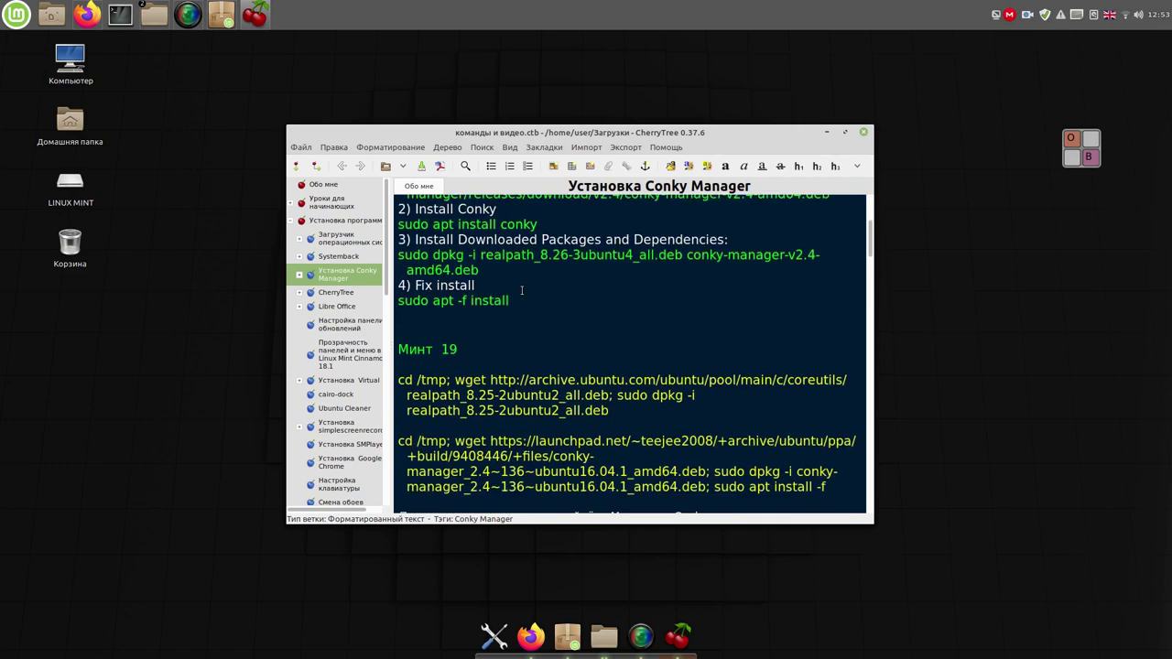
scroll(522, 291, "down", 3)
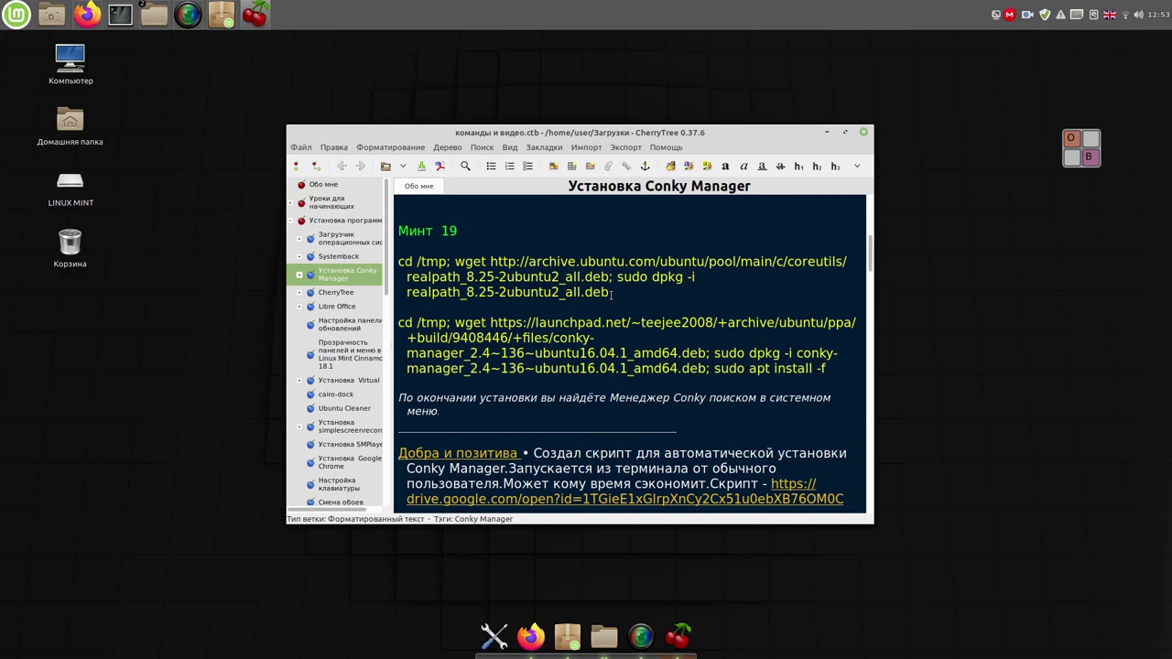
left_click_drag(611, 292, 392, 264)
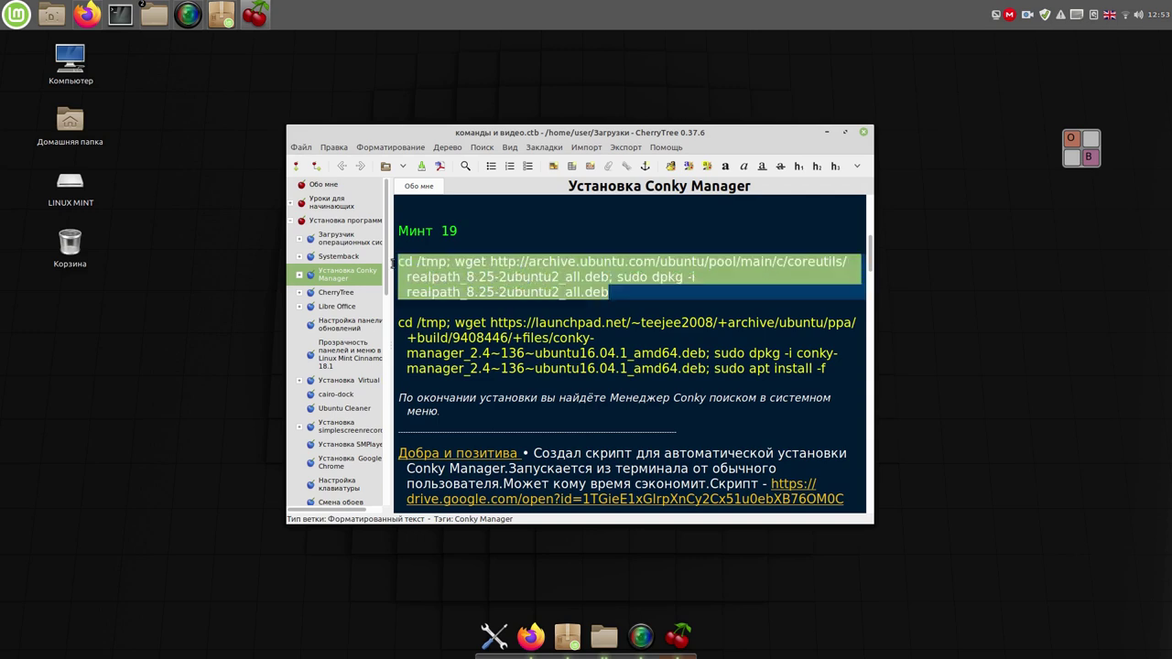
right_click(481, 269)
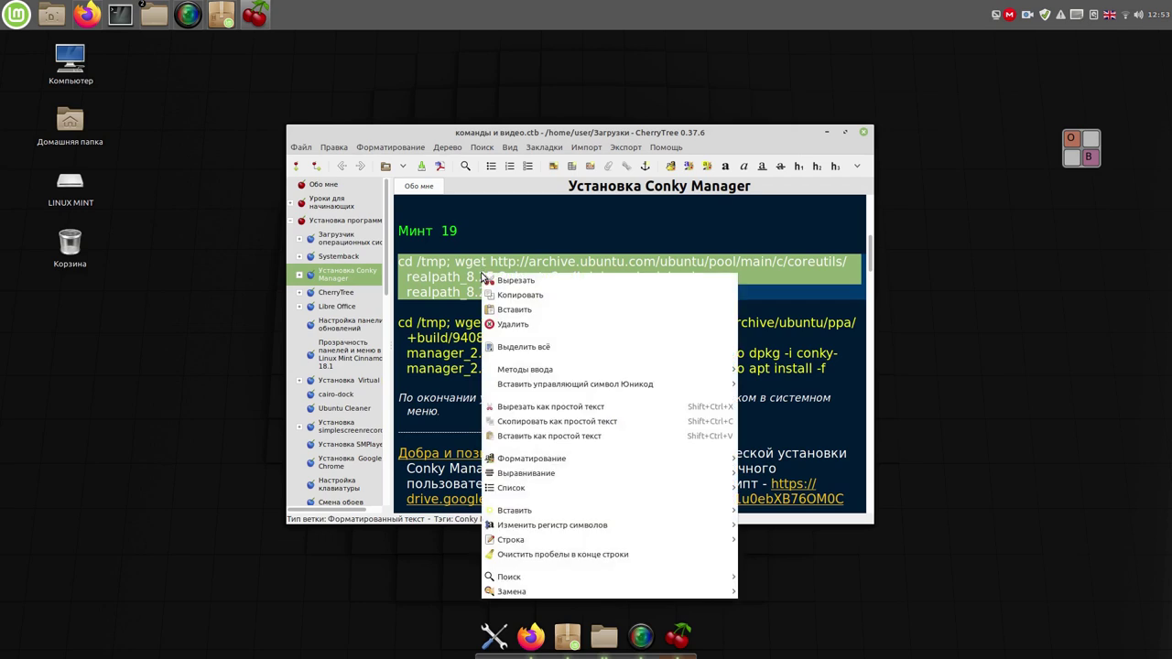
left_click(534, 294)
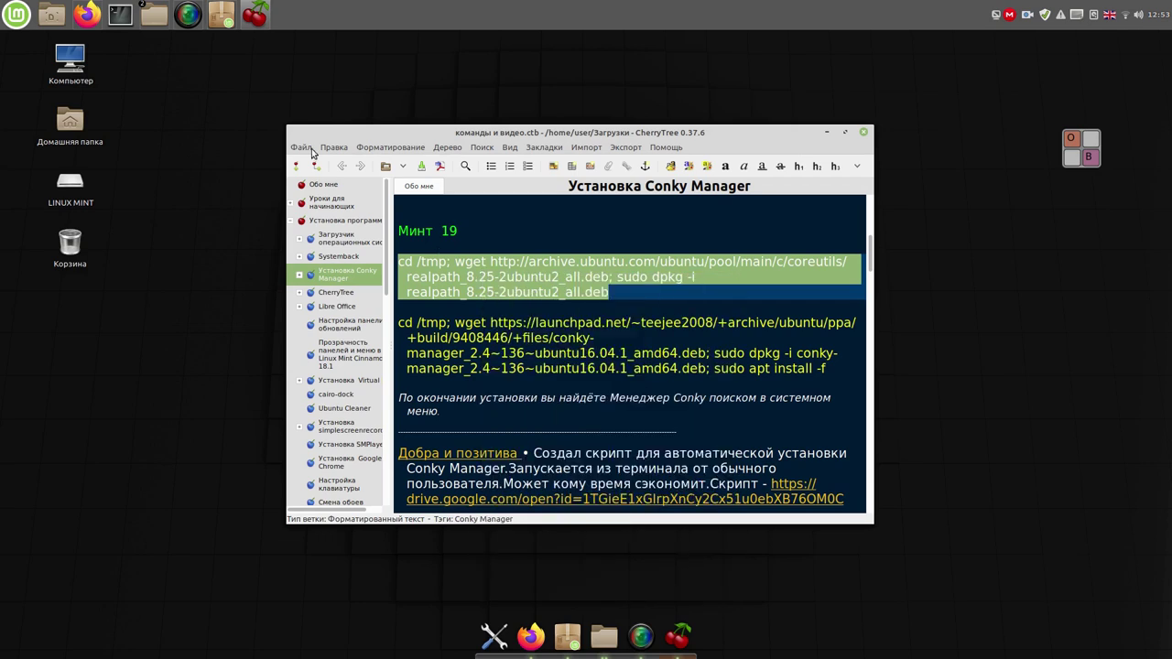
Step: Run the copied realpath download and install command in a new terminal, authenticating with the account password
left_click(128, 15)
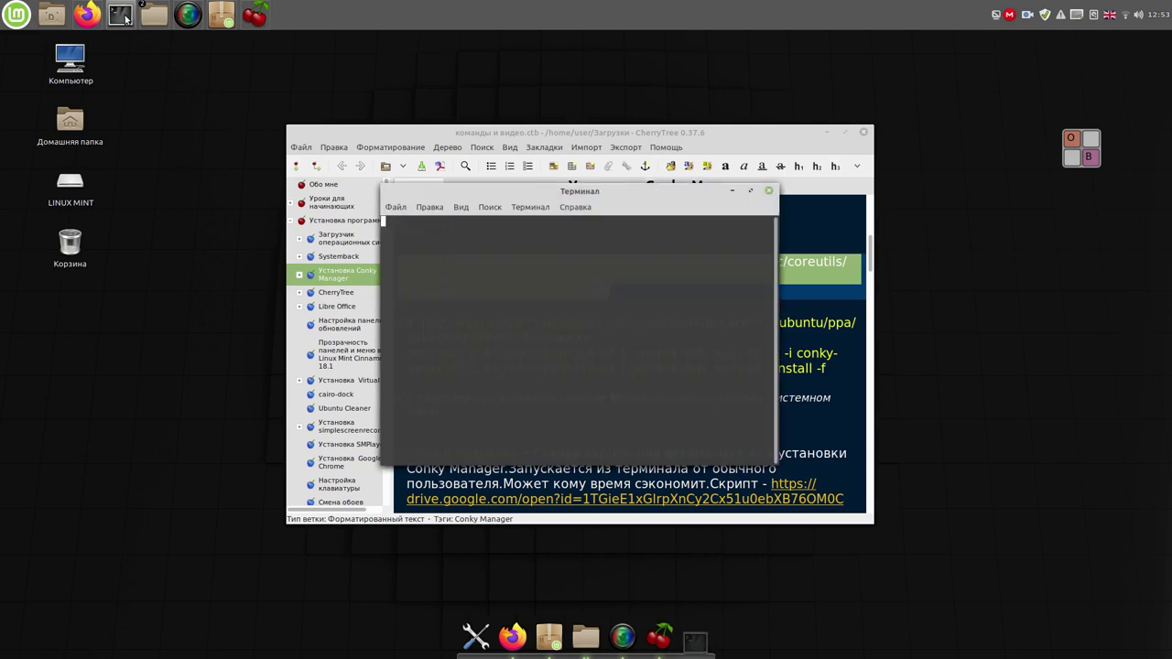
right_click(530, 293)
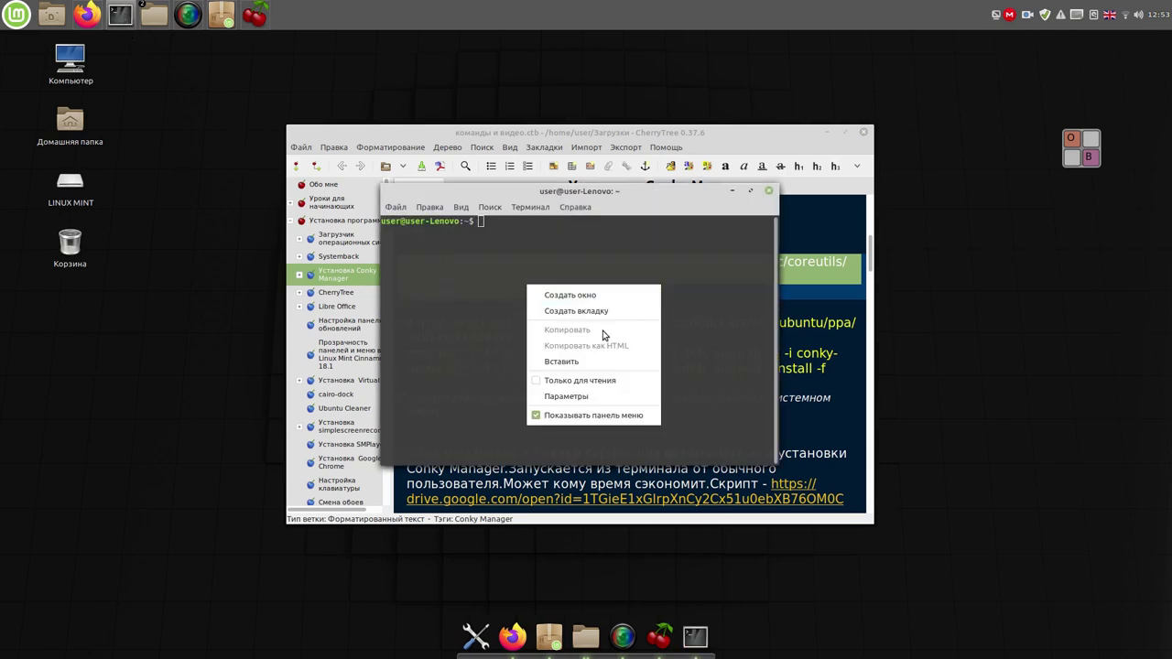
left_click(582, 361)
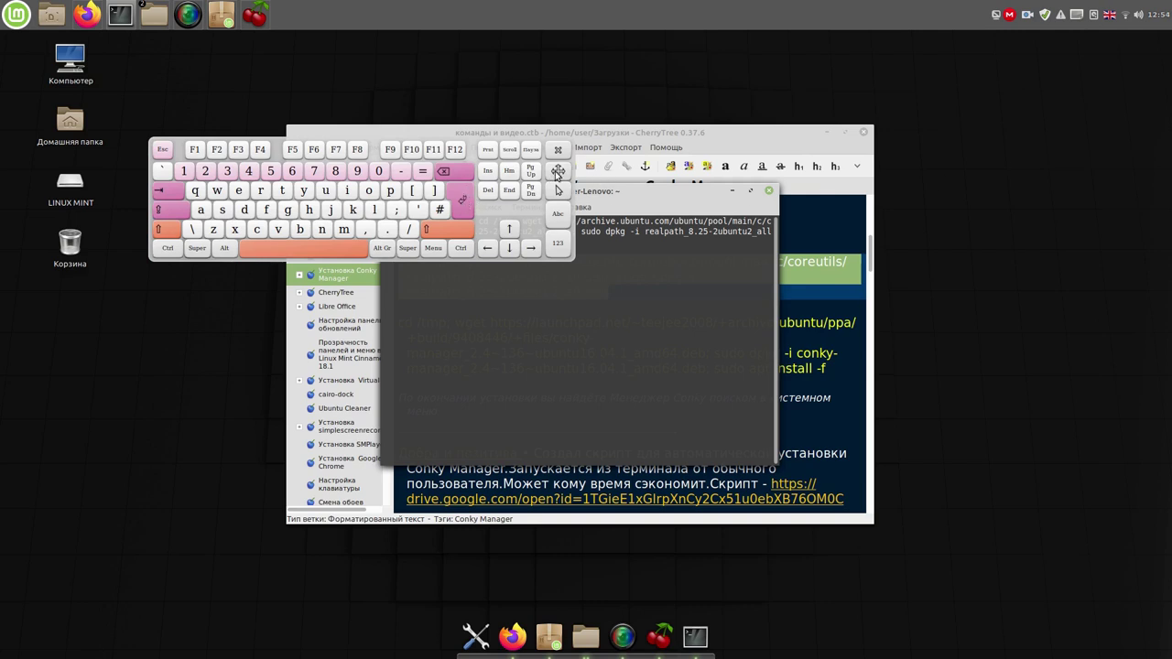
left_click_drag(556, 174, 1016, 367)
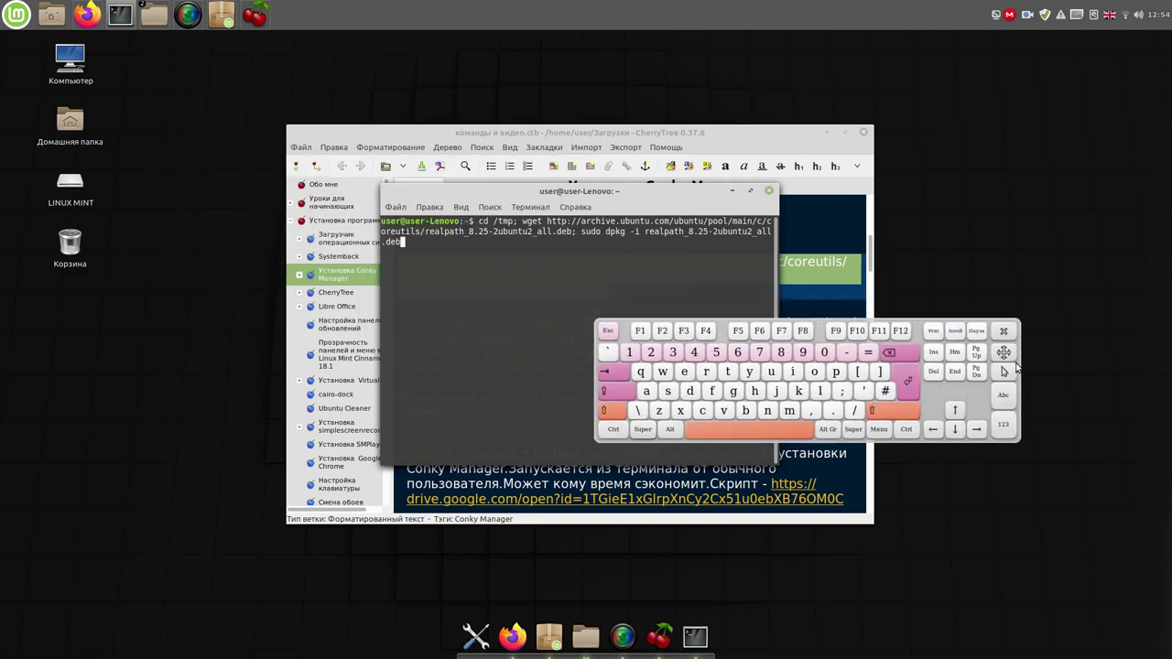
left_click(911, 387)
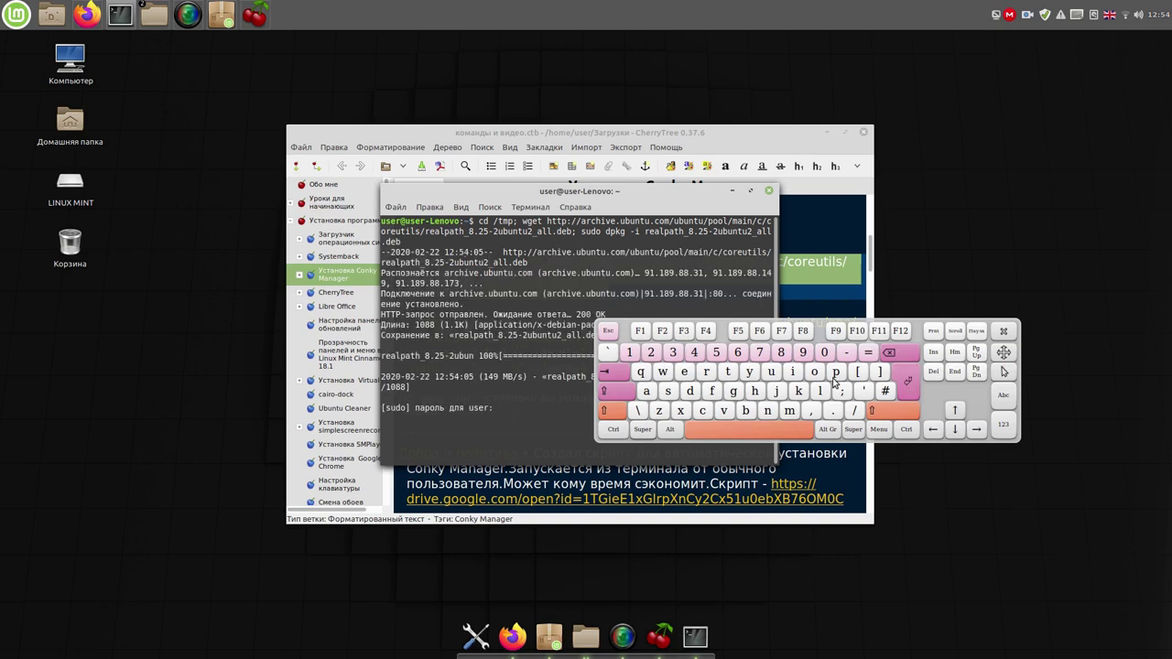
left_click(632, 354)
left_click(906, 384)
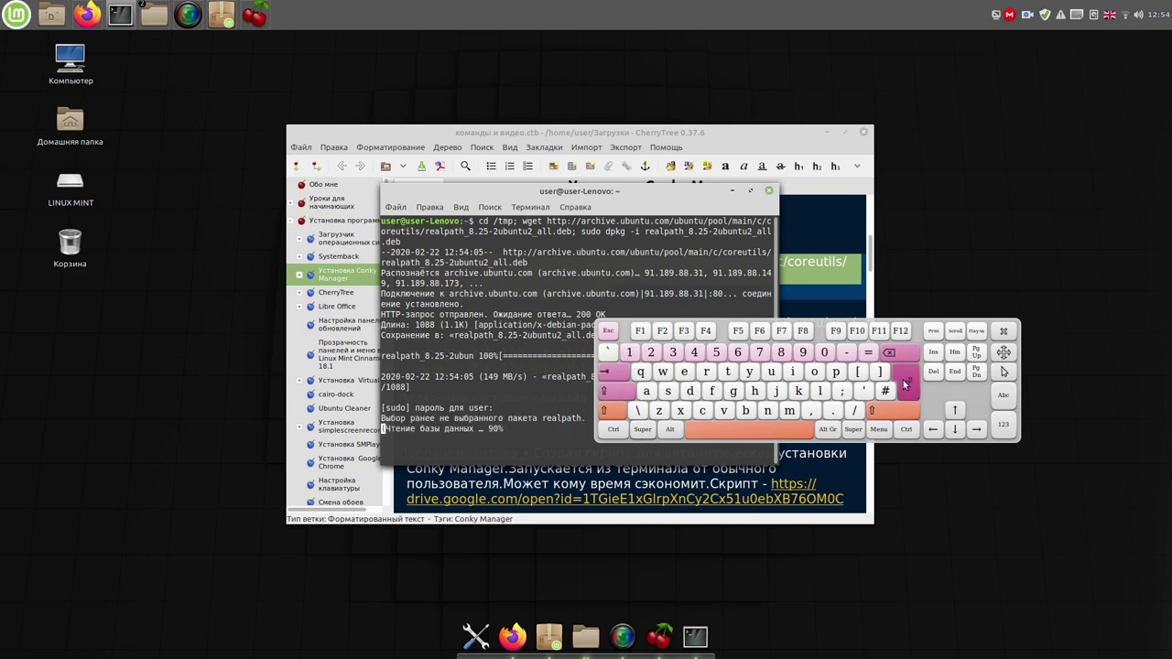
Step: Enlarge and reposition the on-screen keyboard, move the terminal clear of the CherryTree note, and hide the keyboard
left_click_drag(1007, 355, 1139, 278)
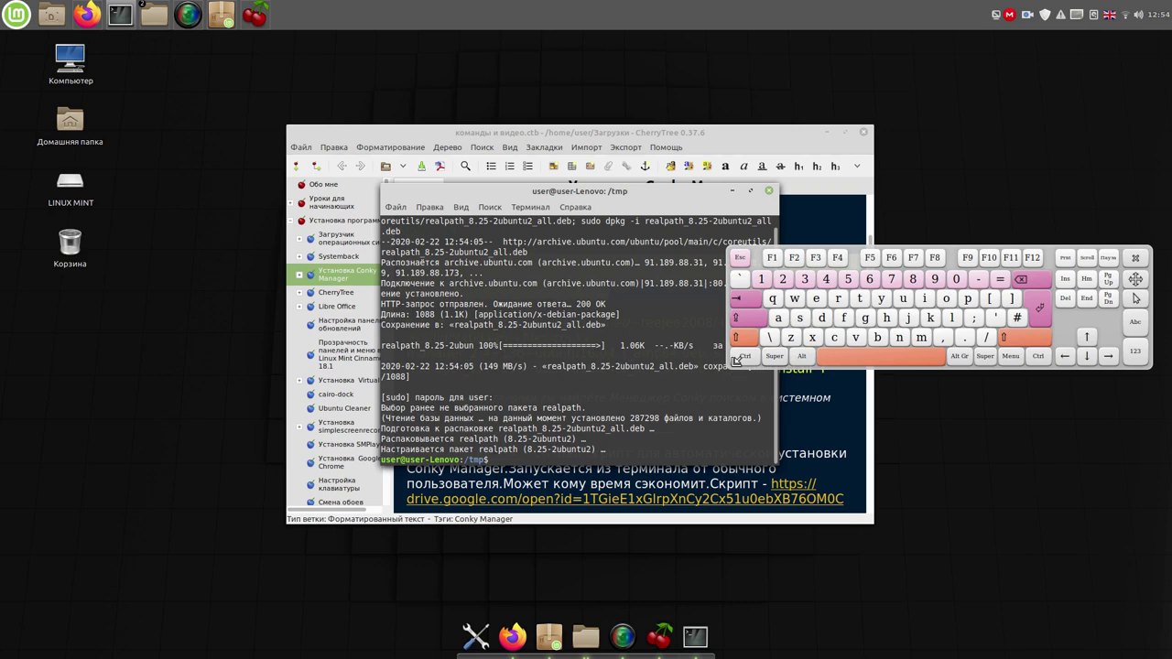
left_click_drag(730, 374, 720, 397)
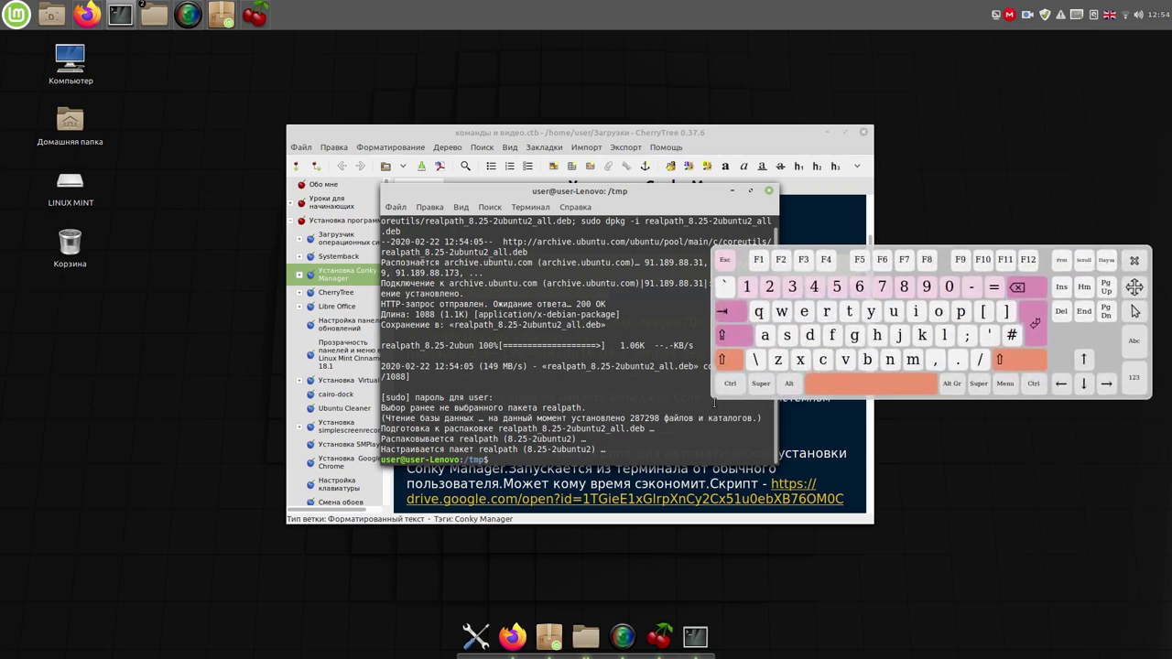
left_click_drag(655, 196, 389, 148)
left_click(675, 216)
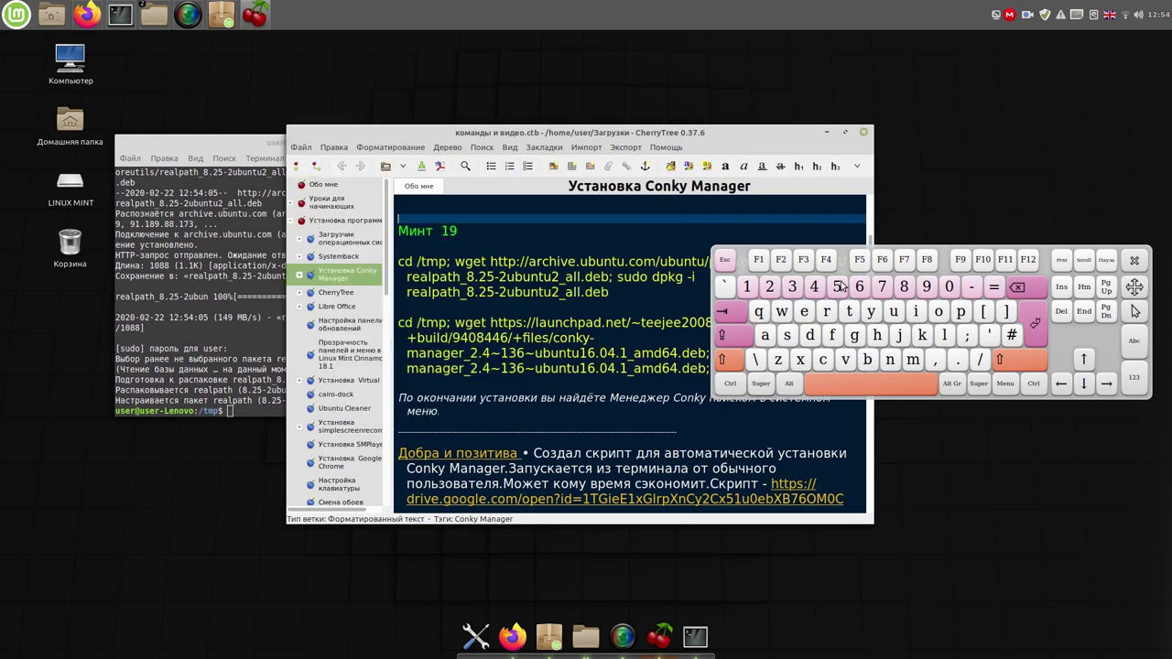
left_click(1133, 260)
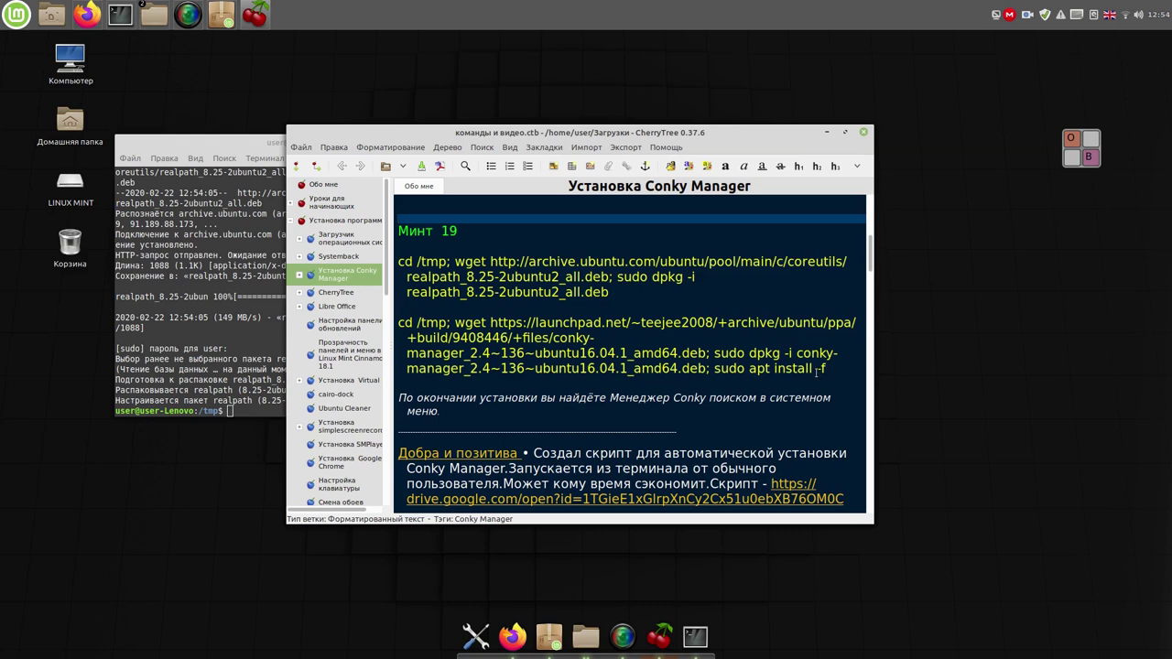
Step: Copy the Mint 19 command that downloads and installs conky-manager_2.4~136~ubuntu16.04.1_amd64.deb from the note
left_click_drag(831, 368, 385, 317)
key("ctrl+c")
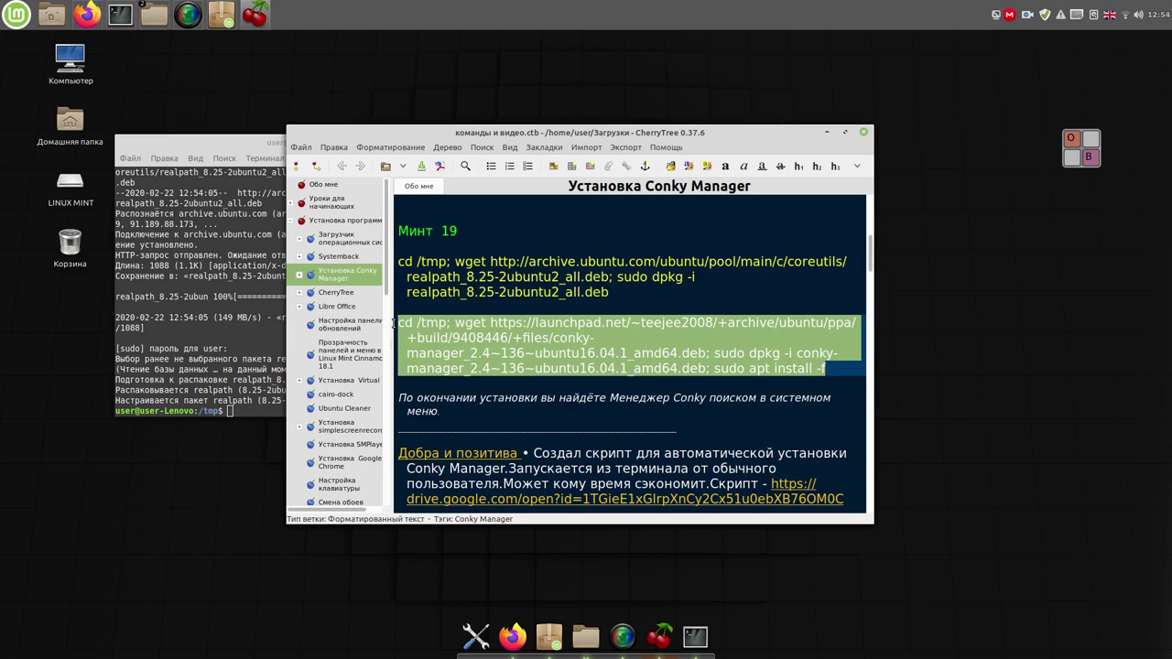
right_click(516, 333)
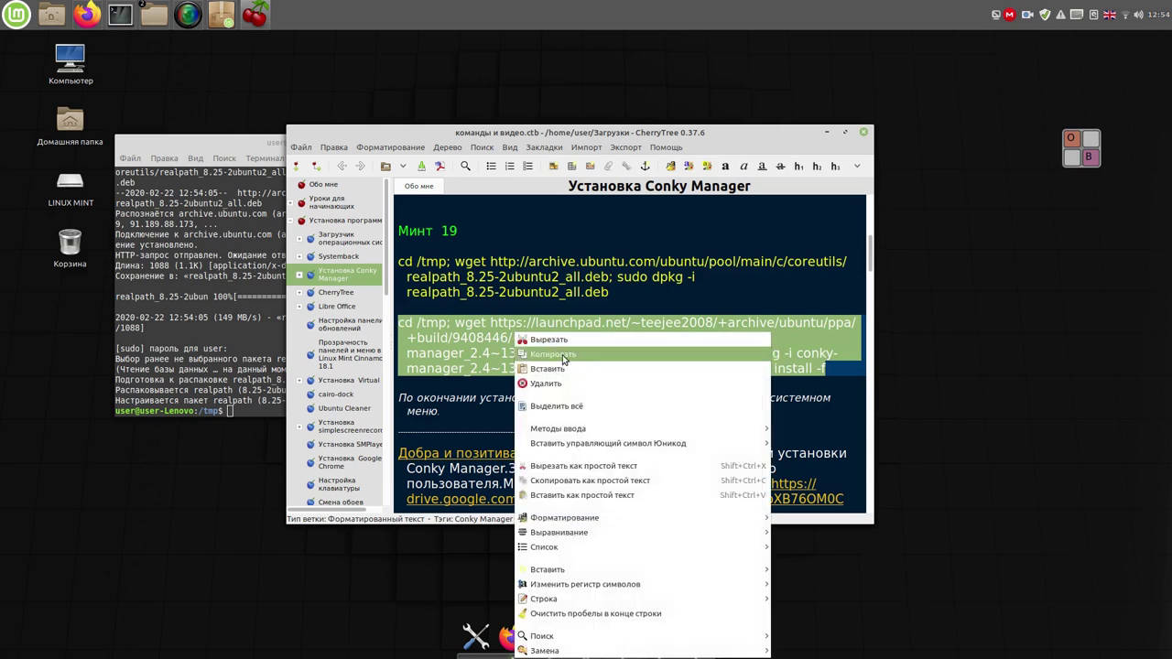
left_click(517, 353)
Step: Run the copied conky-manager download and install command in the terminal and accept installing the additional packages
left_click(236, 348)
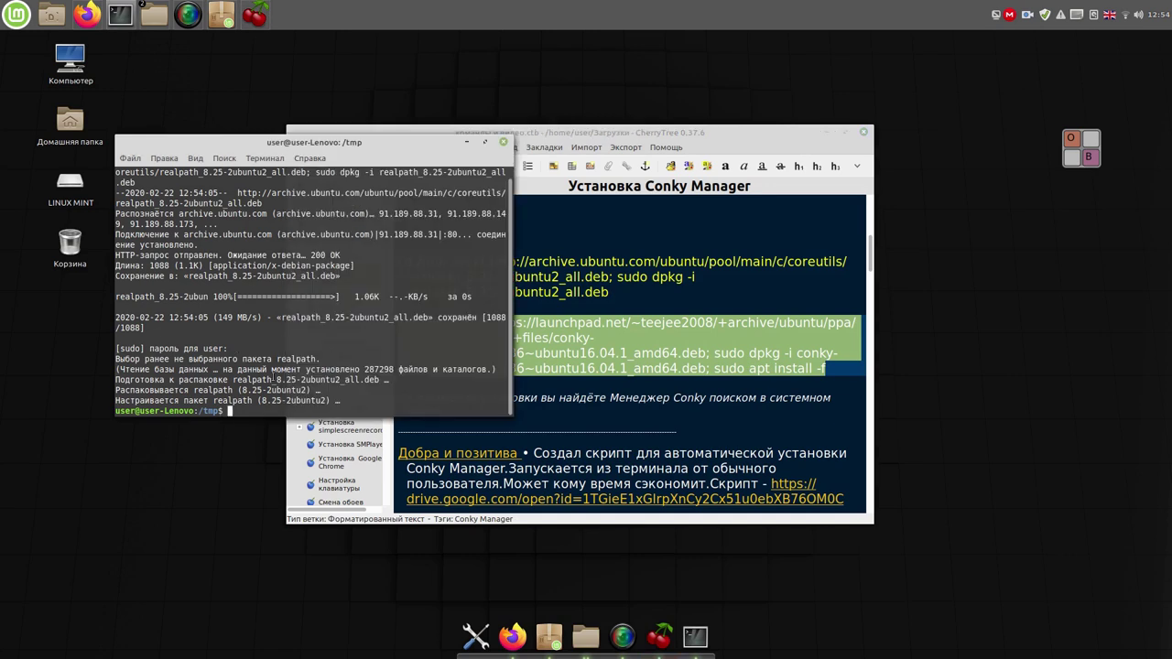
right_click(291, 359)
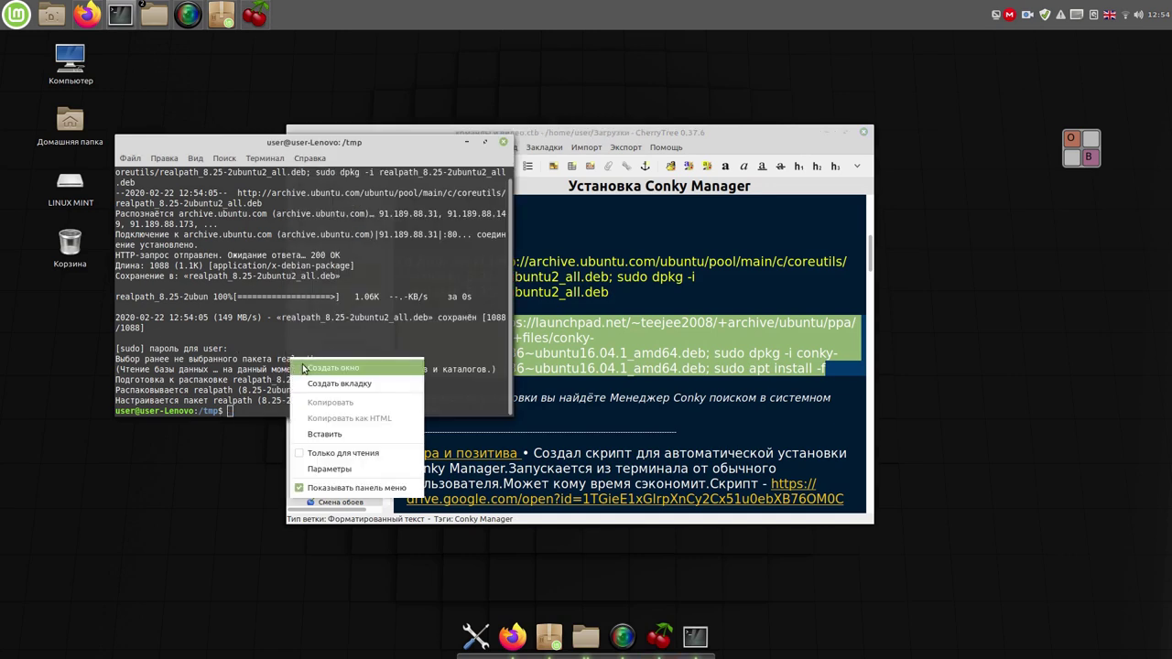
left_click(350, 433)
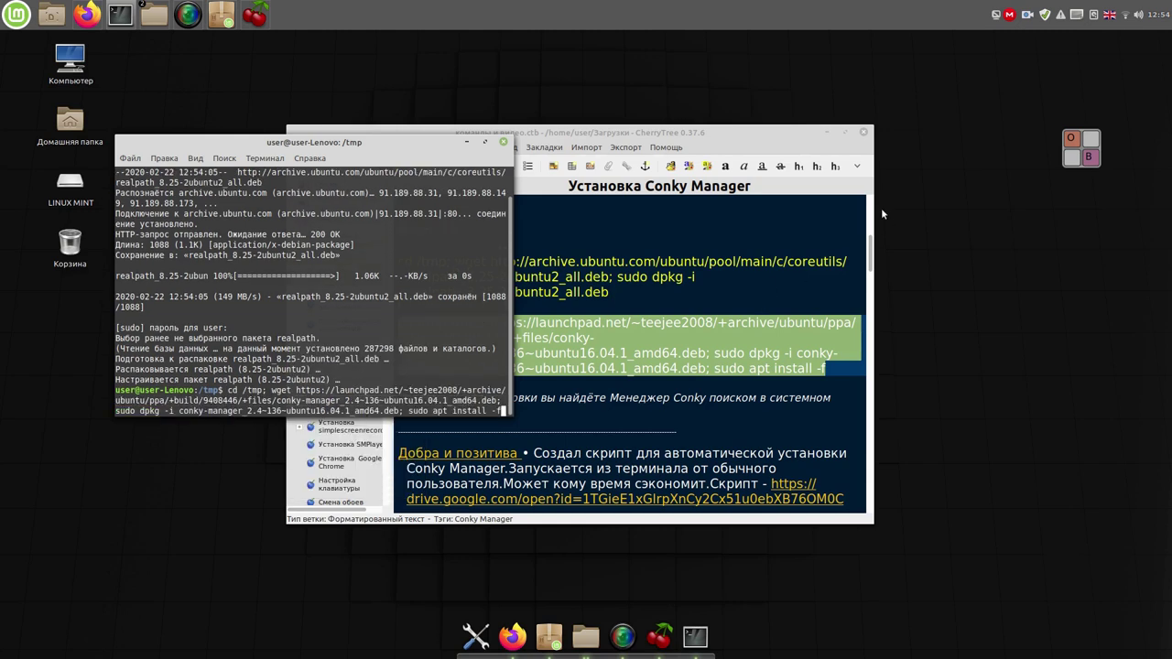
left_click(1078, 146)
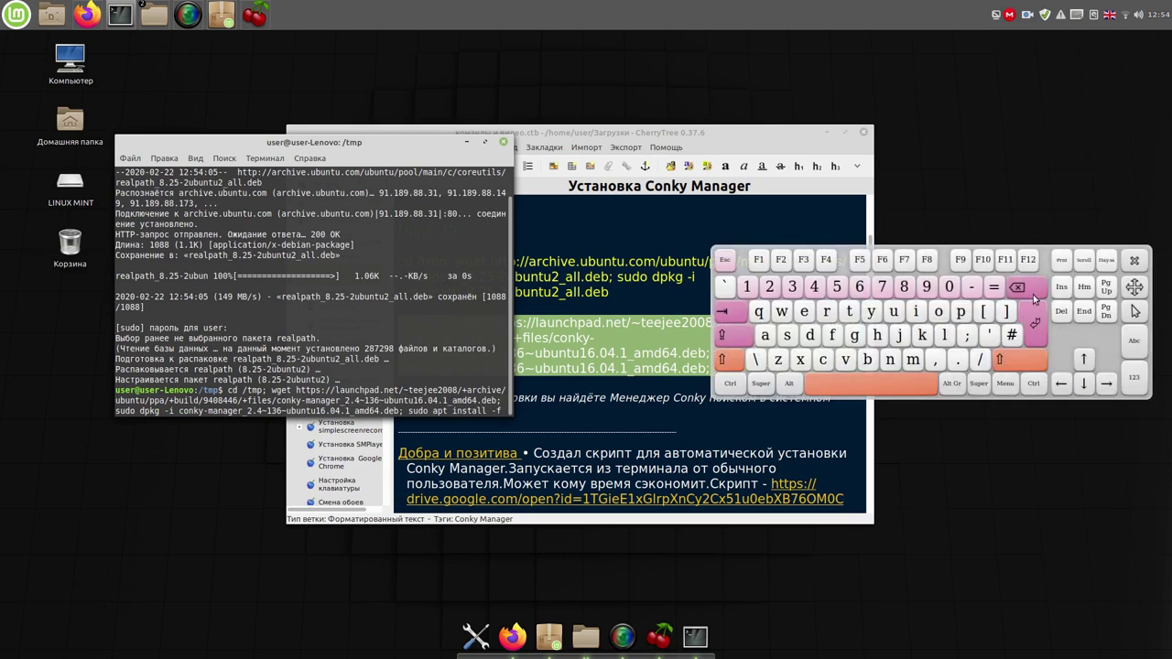
left_click(1037, 326)
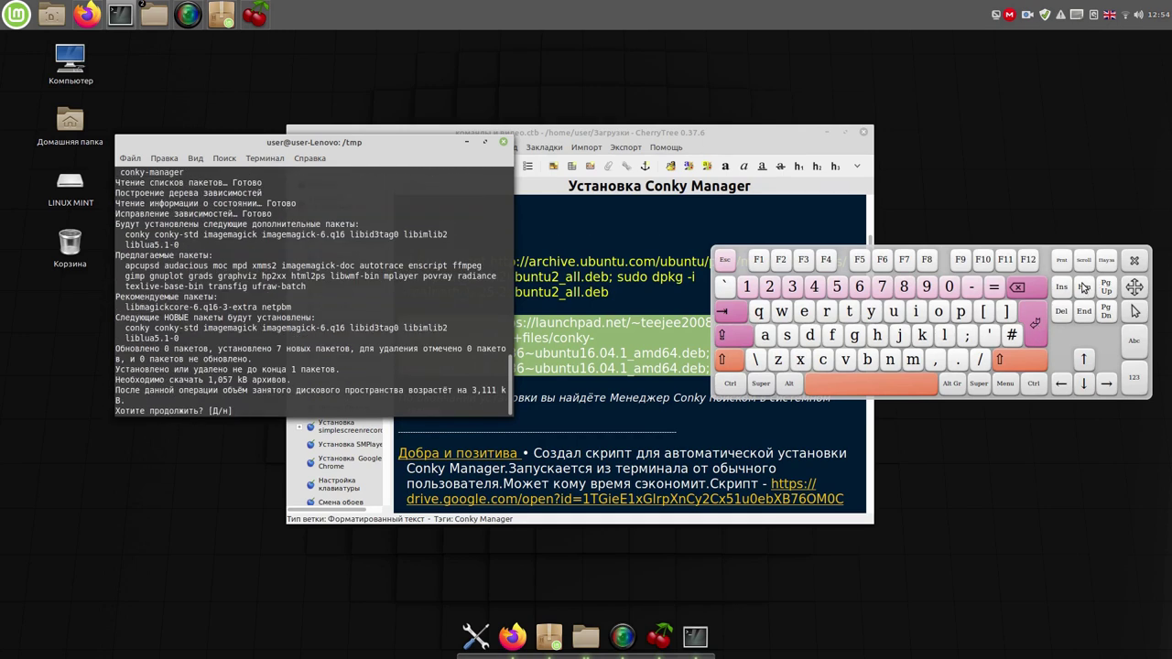
left_click(1035, 328)
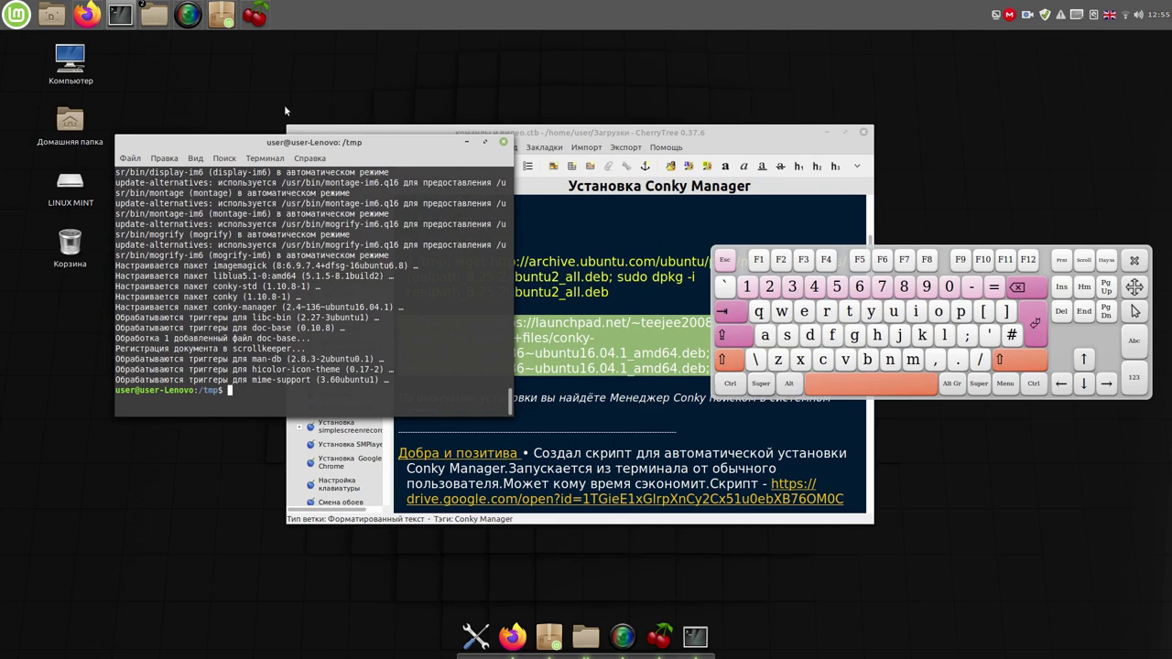
Step: Launch Conky Manager and enable the ~/.conky/Gotham/Gotham widget
left_click(16, 19)
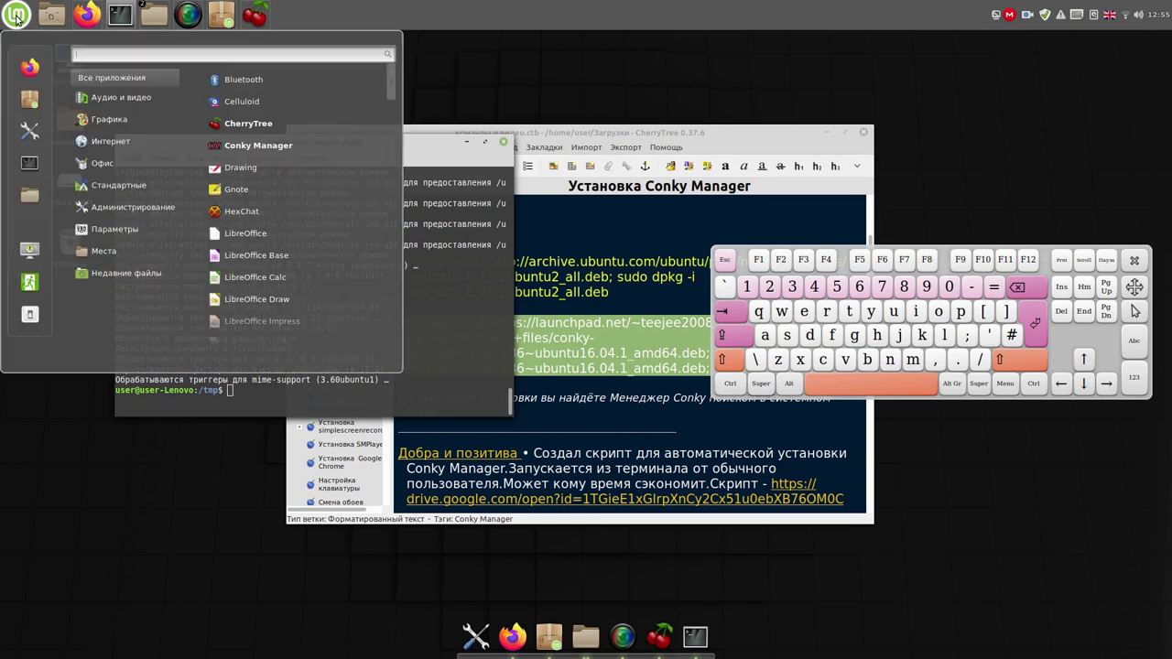
left_click(259, 146)
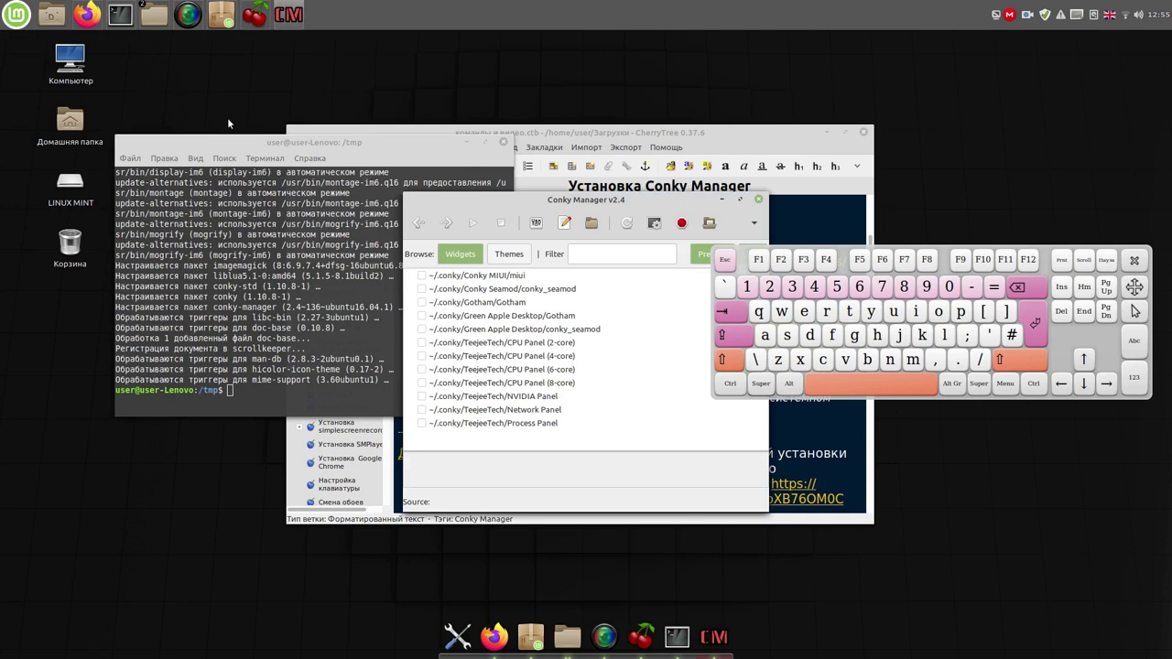
left_click(481, 305)
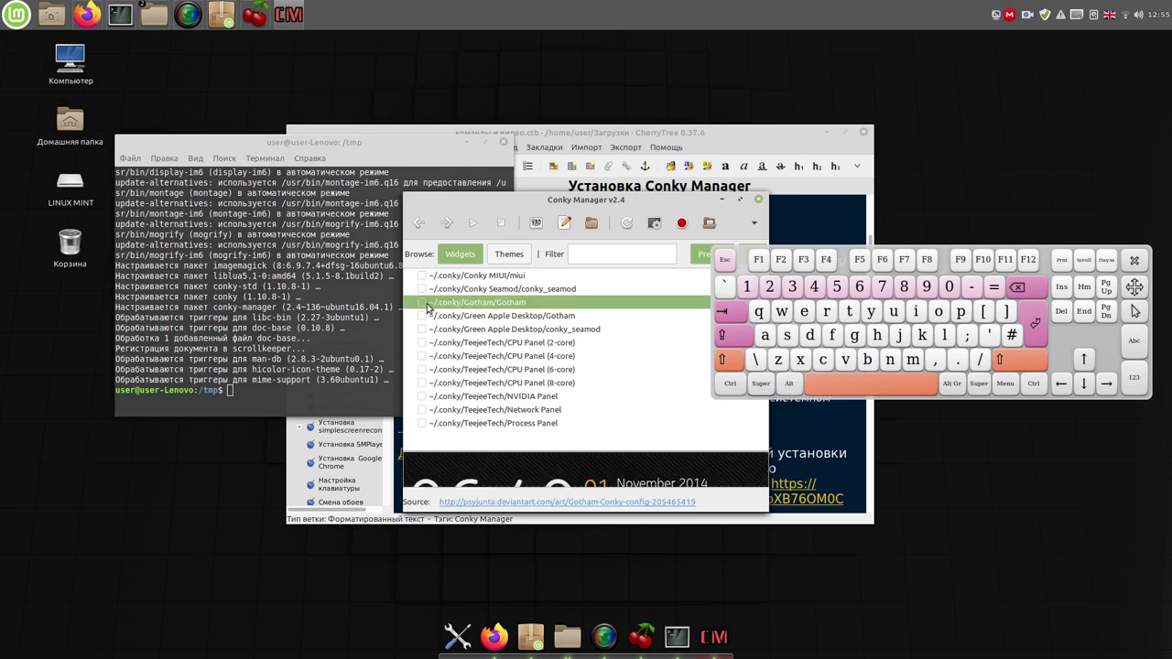
left_click(422, 303)
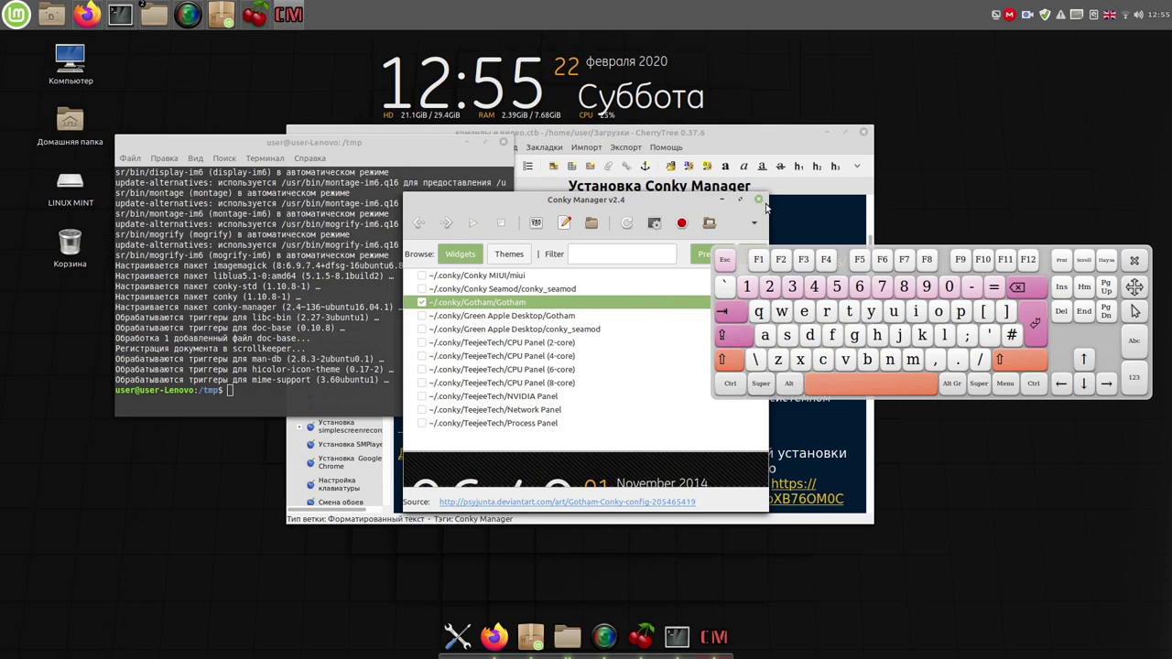
Step: Pin Conky Manager to the dock and close its window
right_click(720, 644)
left_click(666, 593)
left_click(758, 198)
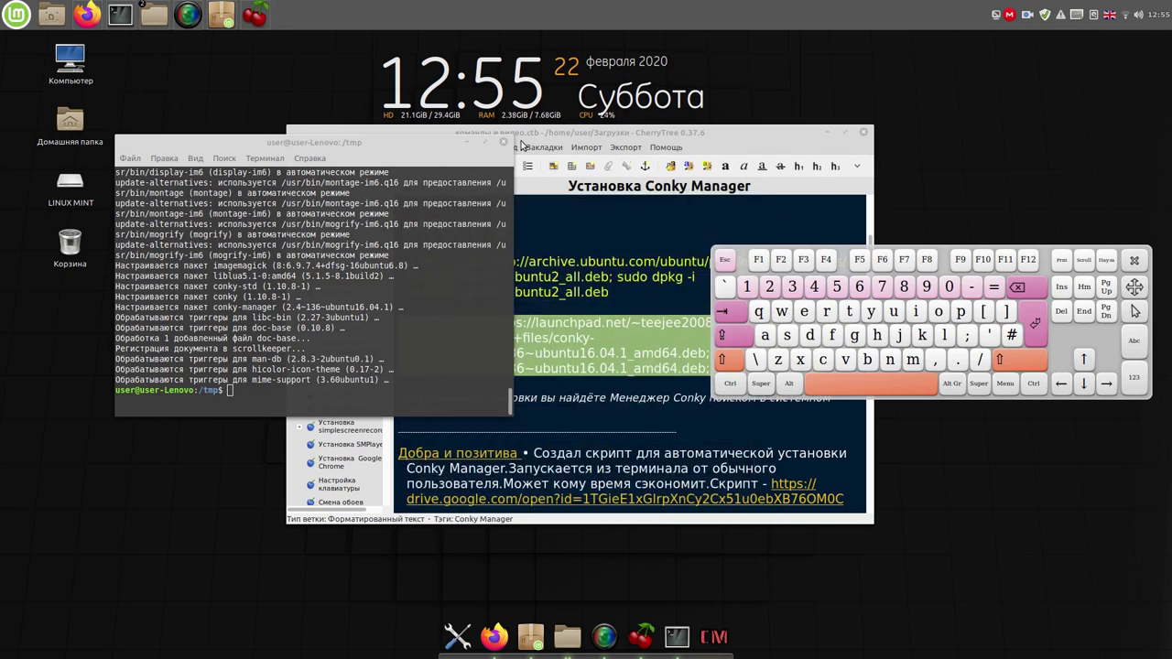
Step: Pin the terminal to the dock, place its icon just before Firefox, and close the terminal window
right_click(674, 641)
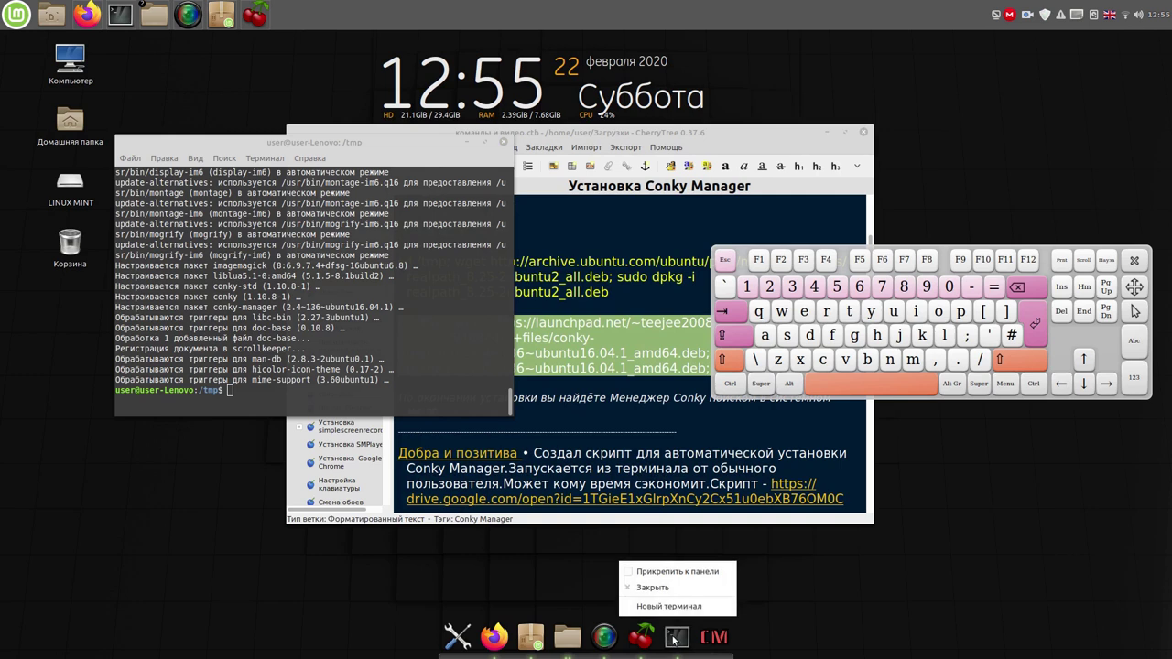
left_click(643, 591)
left_click_drag(677, 637, 495, 636)
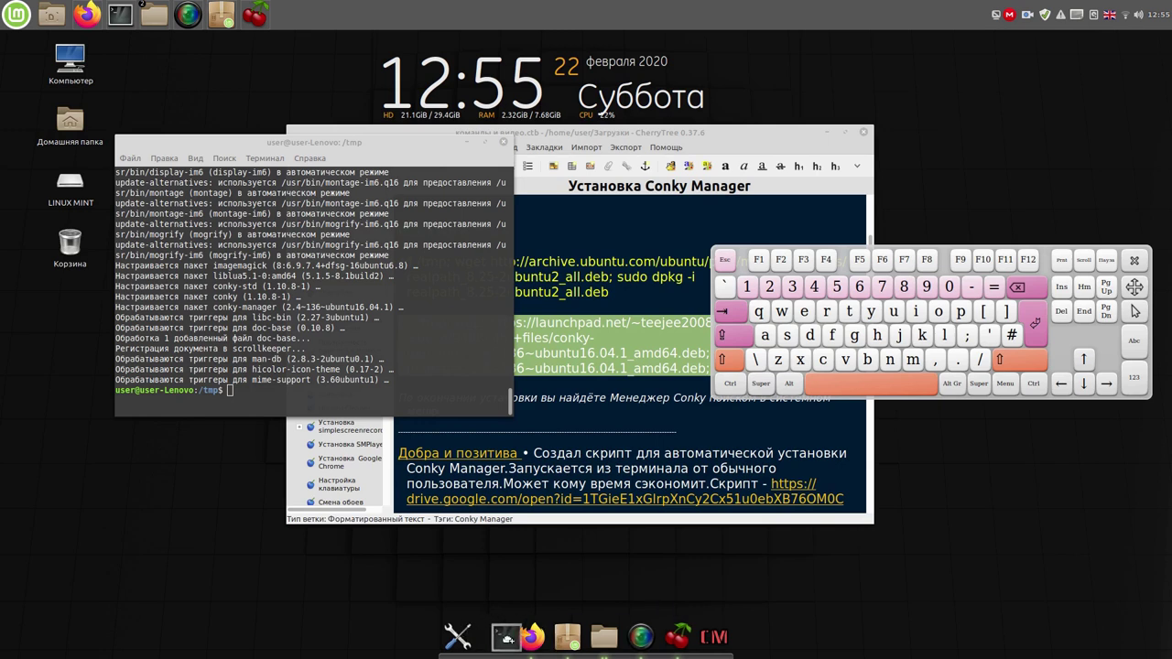
left_click(499, 632)
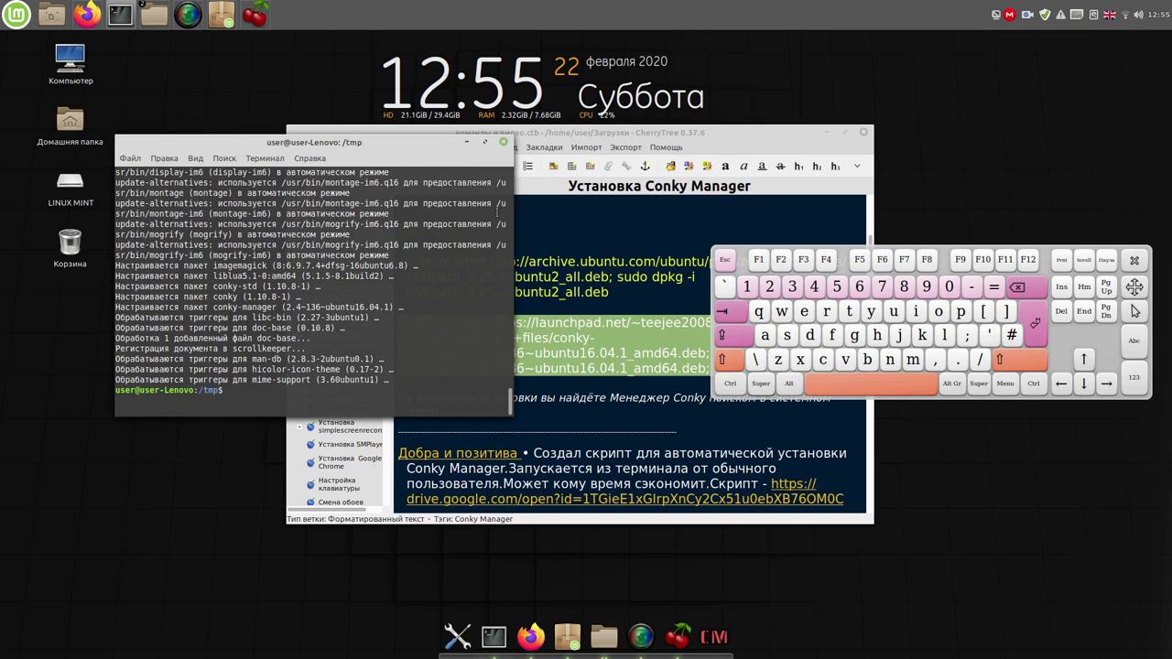
left_click(501, 144)
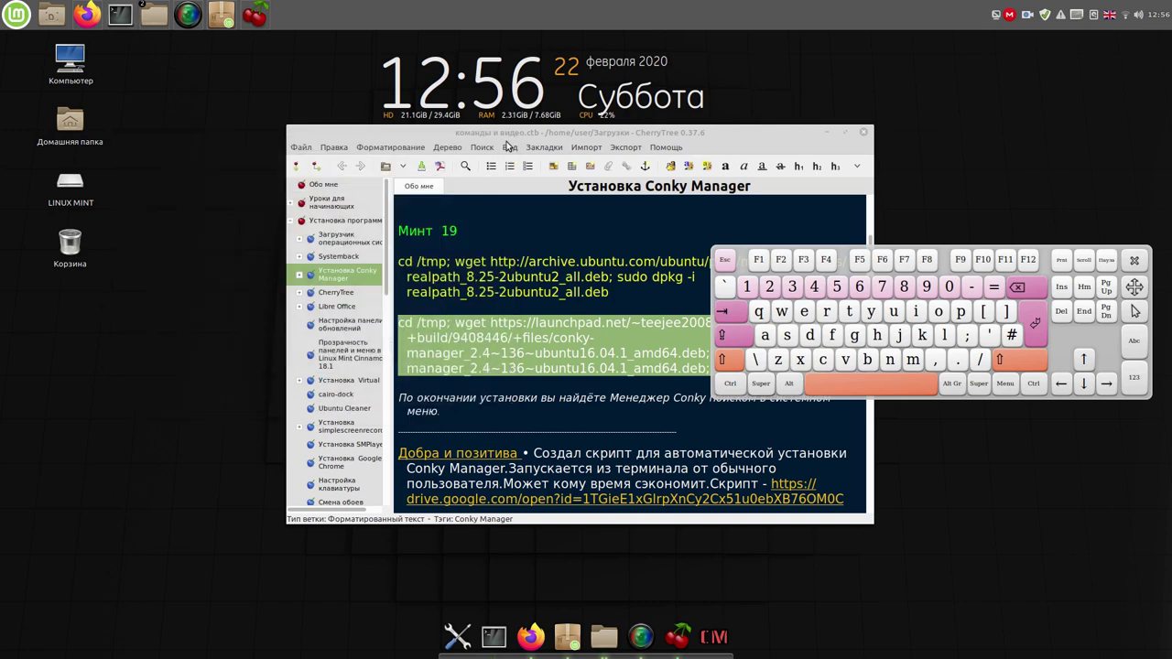
Step: Minimise CherryTree, switch to Firefox, and open the Конки (Conky) widget download page from the Компьютерные советы site
left_click(828, 132)
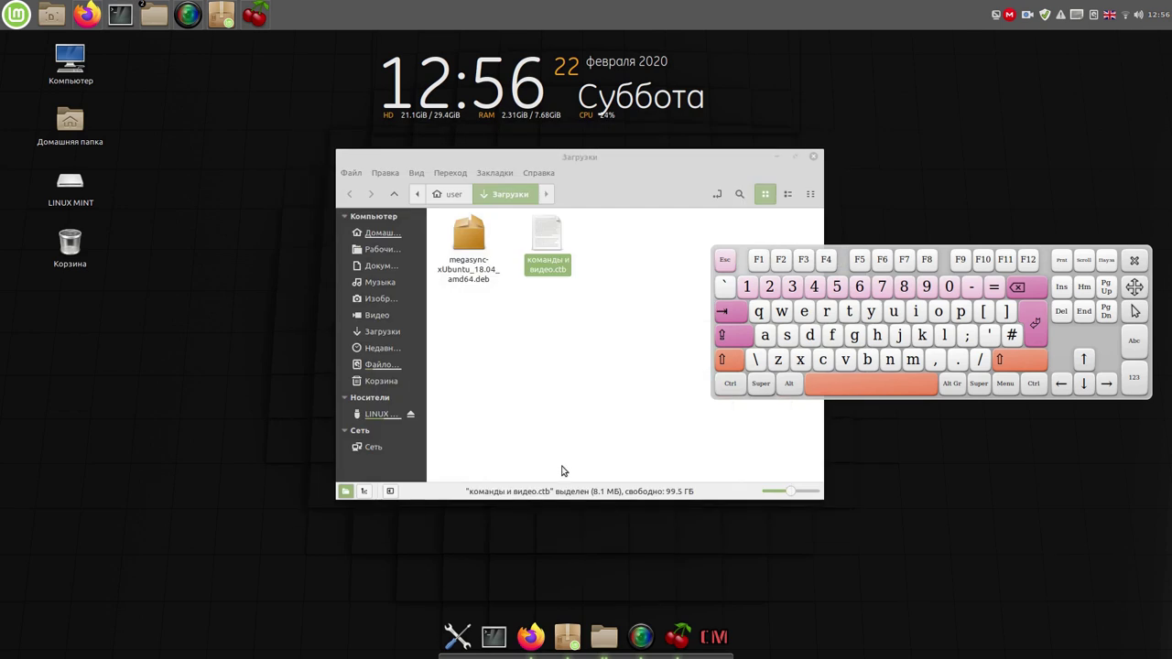
left_click(531, 637)
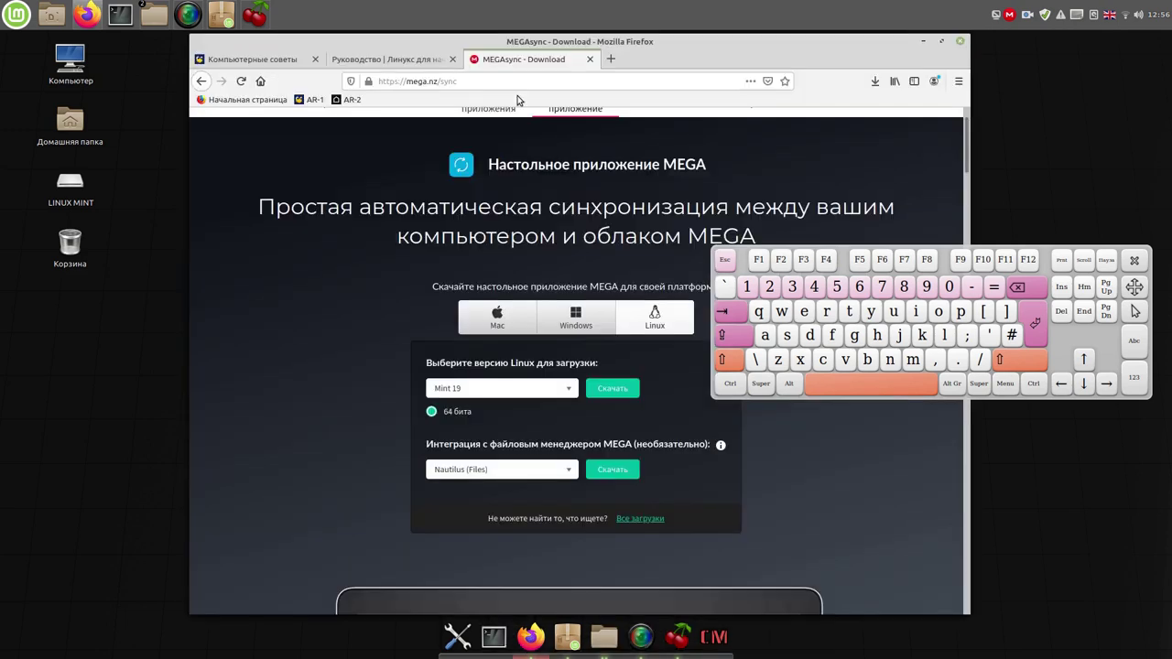
left_click(244, 60)
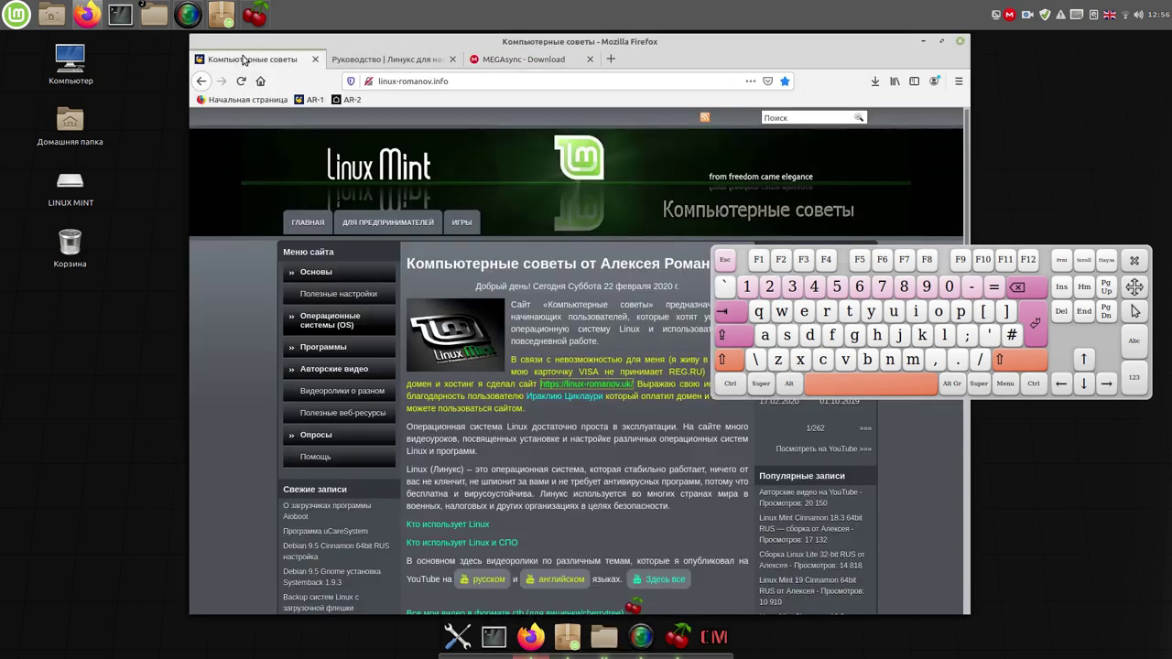
scroll(528, 505, "down", 2)
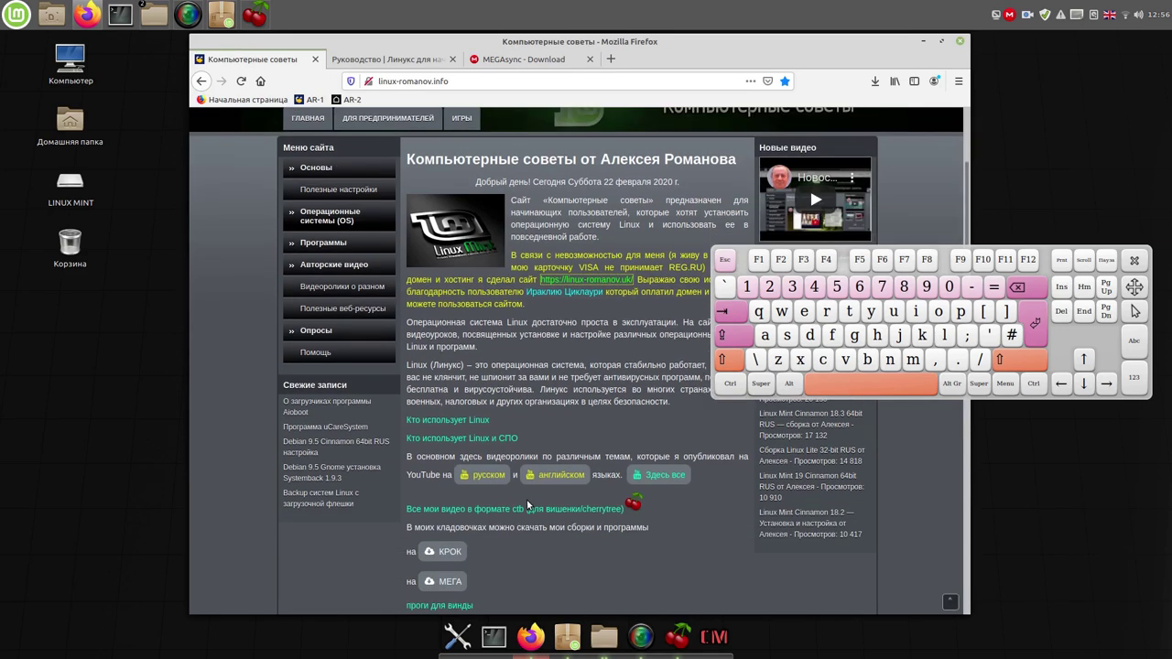
scroll(528, 505, "down", 1)
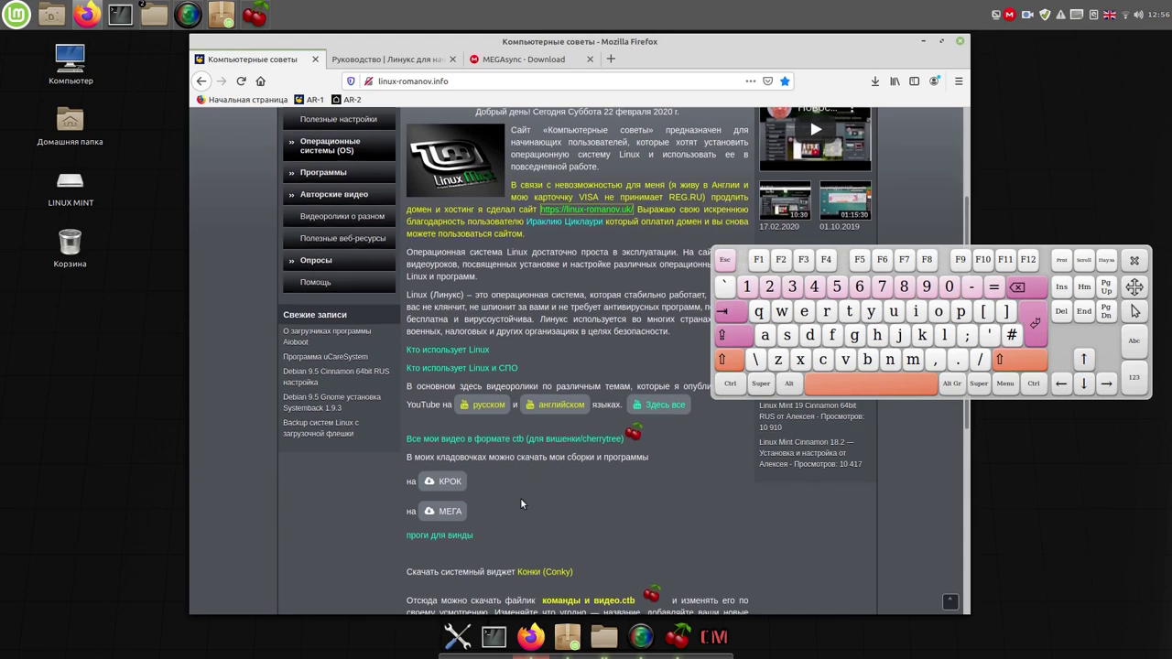
scroll(522, 497, "down", 2)
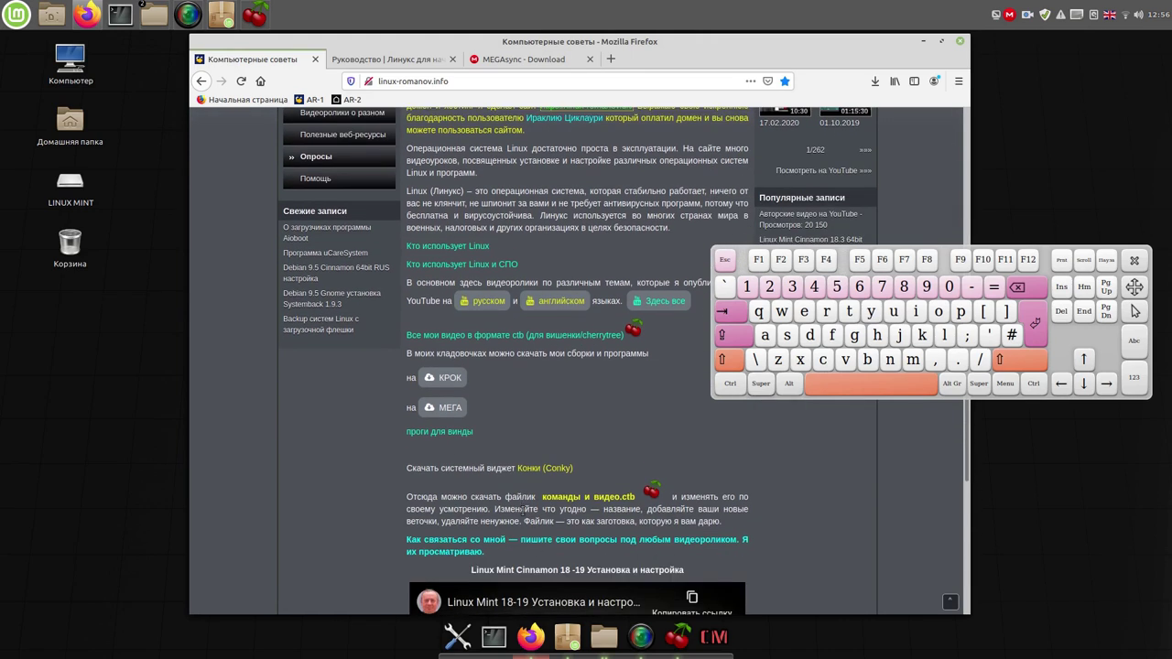
left_click(549, 469)
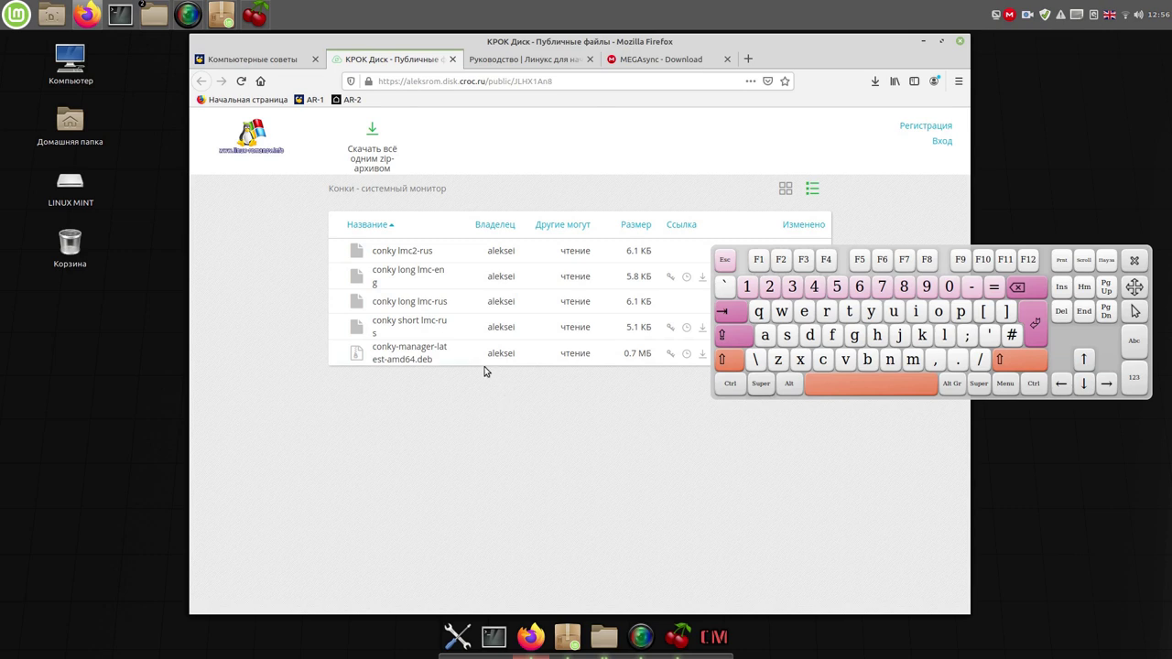
Step: Download the conky lmc2-rus file from the КРОК Диск page and open the folder containing it
left_click_drag(412, 253, 433, 263)
left_click(432, 263)
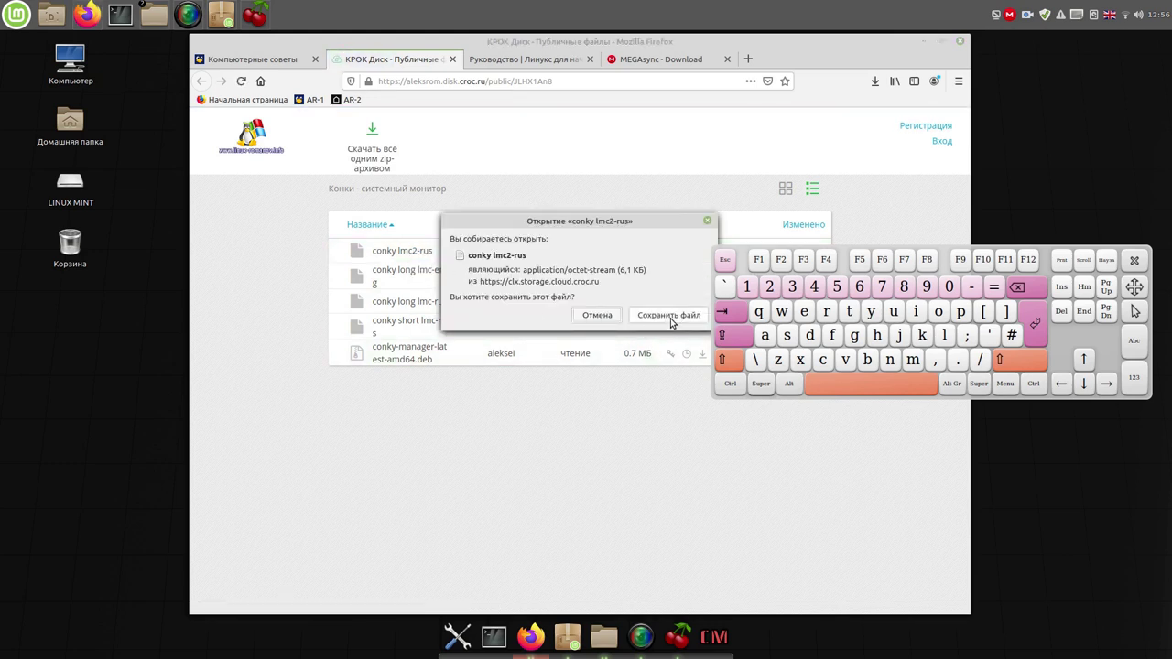
left_click(669, 316)
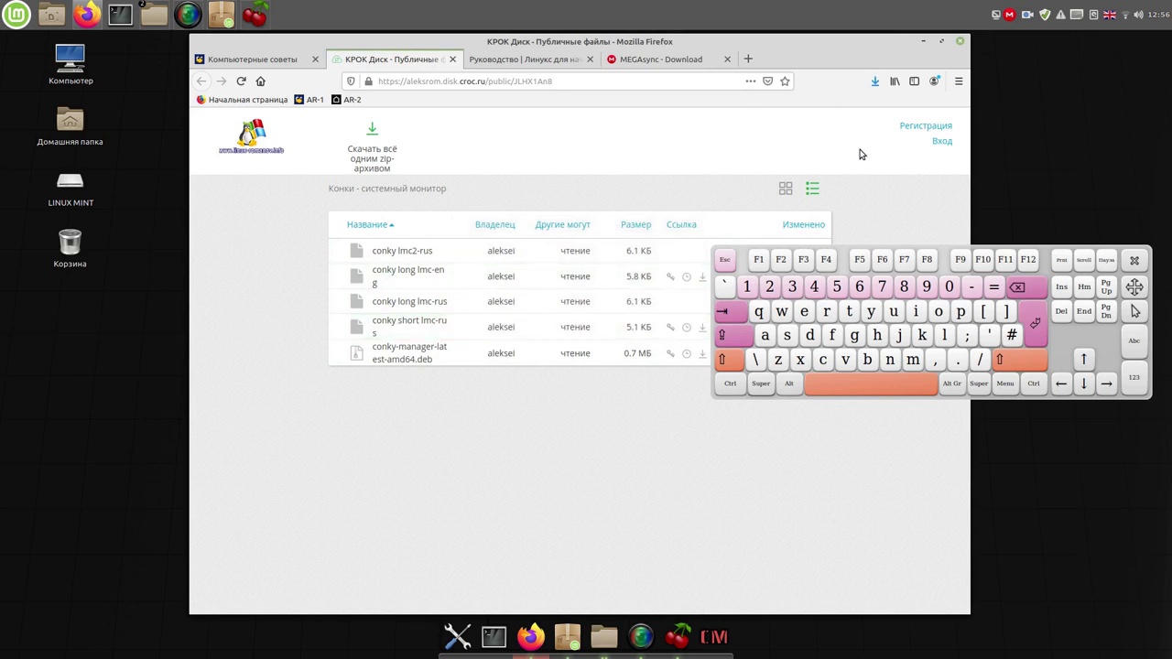
left_click(875, 84)
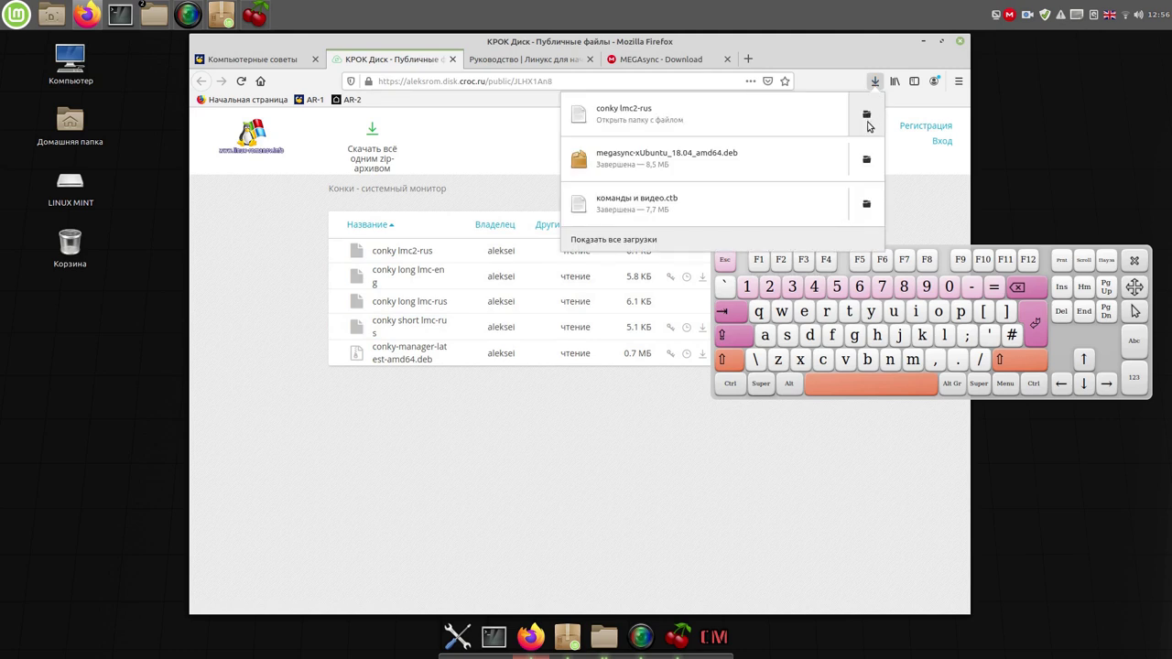
left_click(866, 117)
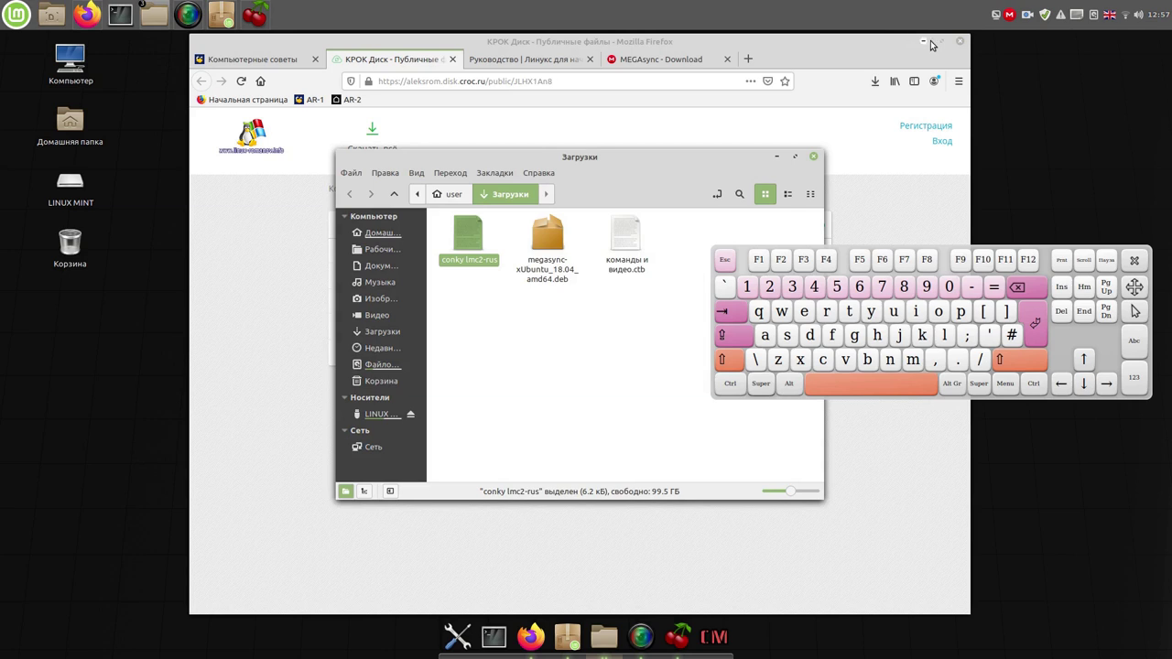
Step: Minimise Firefox and copy the conky lmc2-rus file from the Загрузки folder
left_click(923, 42)
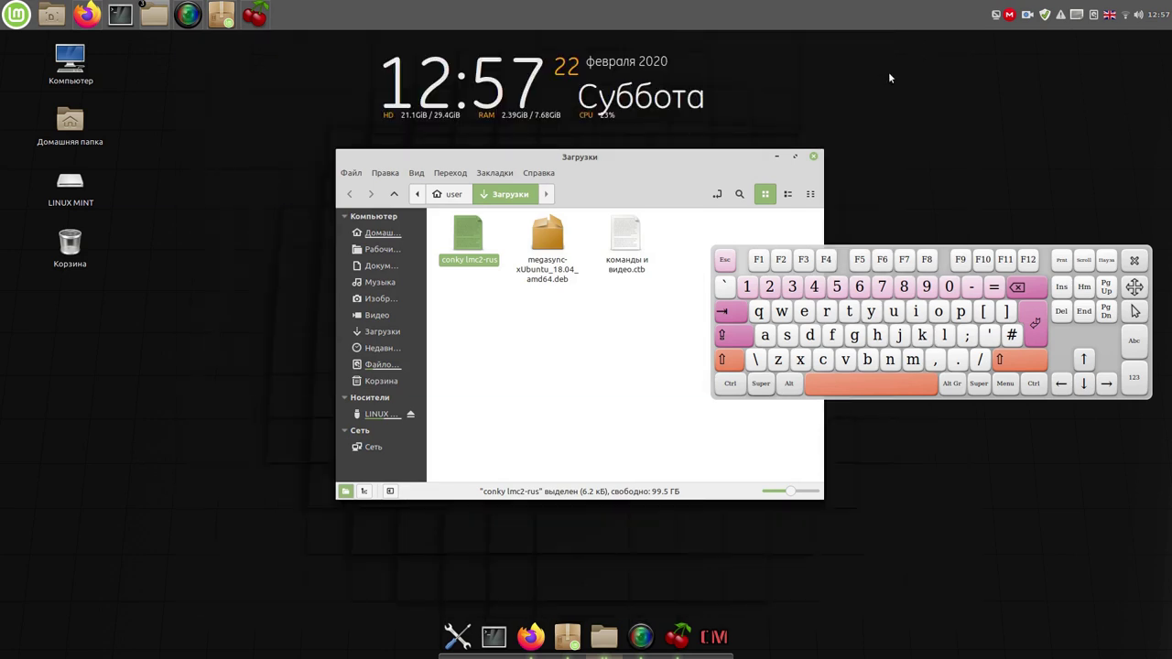
right_click(471, 240)
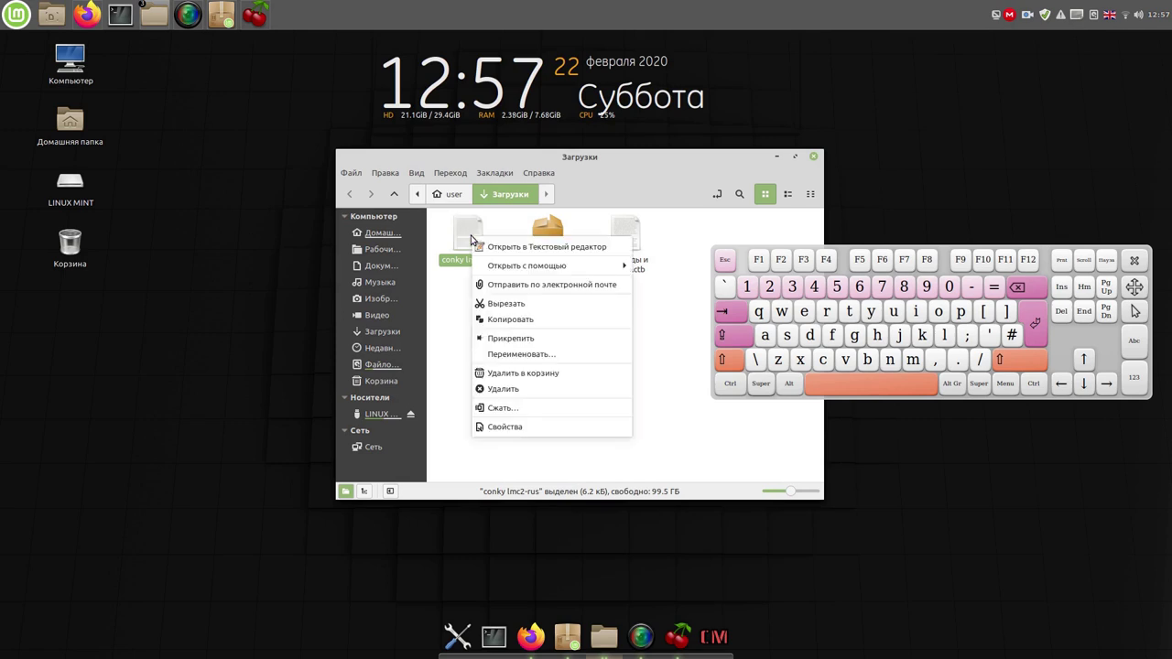
left_click(538, 322)
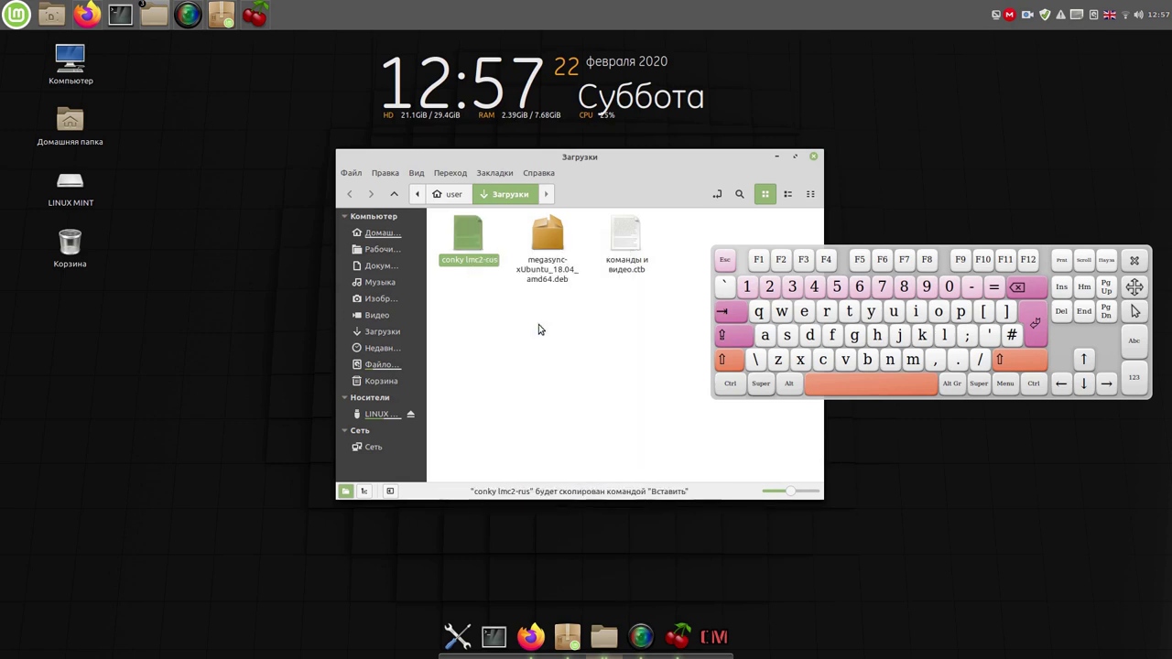
Step: Show hidden files in the home folder and move its window clear of the other folder window
left_click(455, 194)
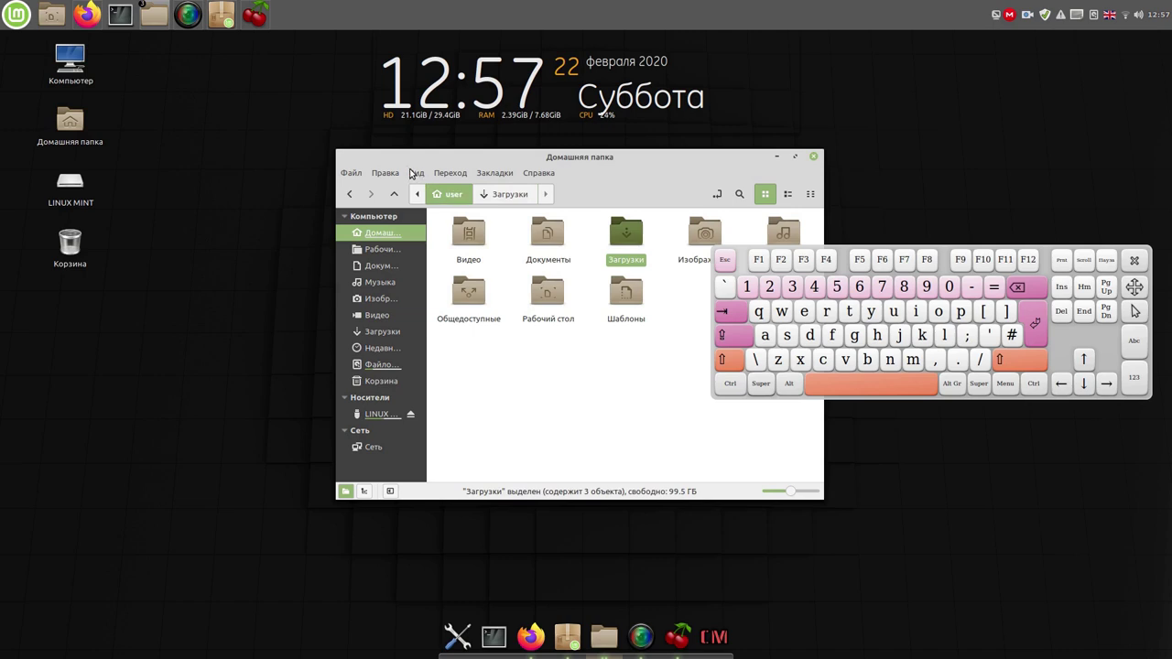
left_click(417, 174)
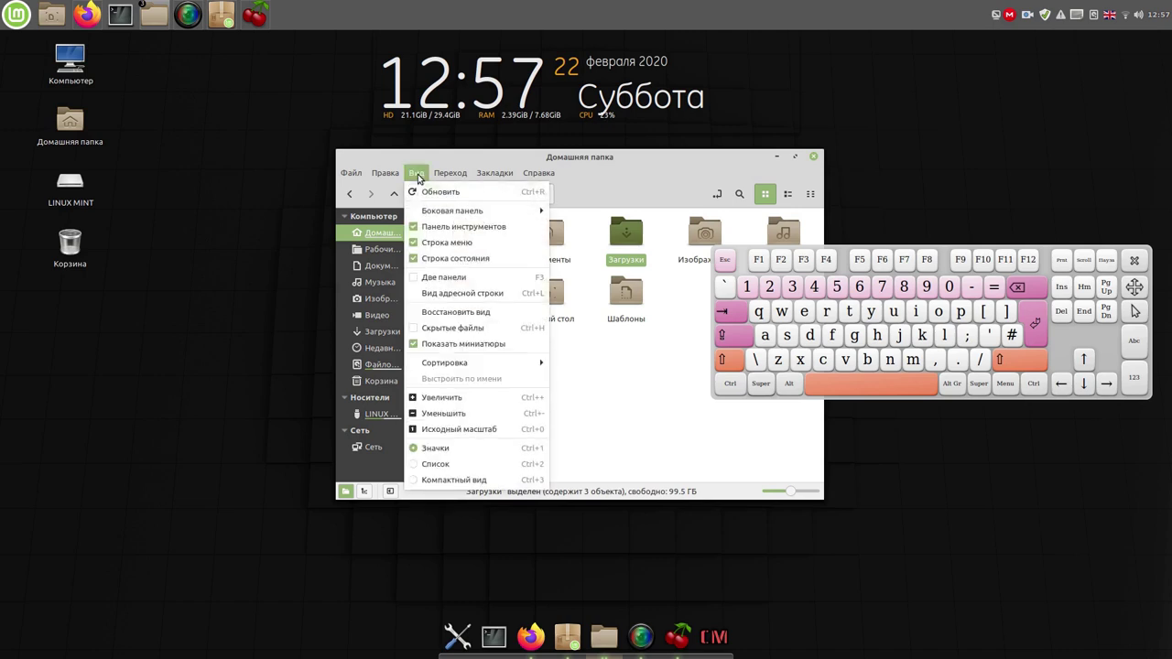
left_click(419, 330)
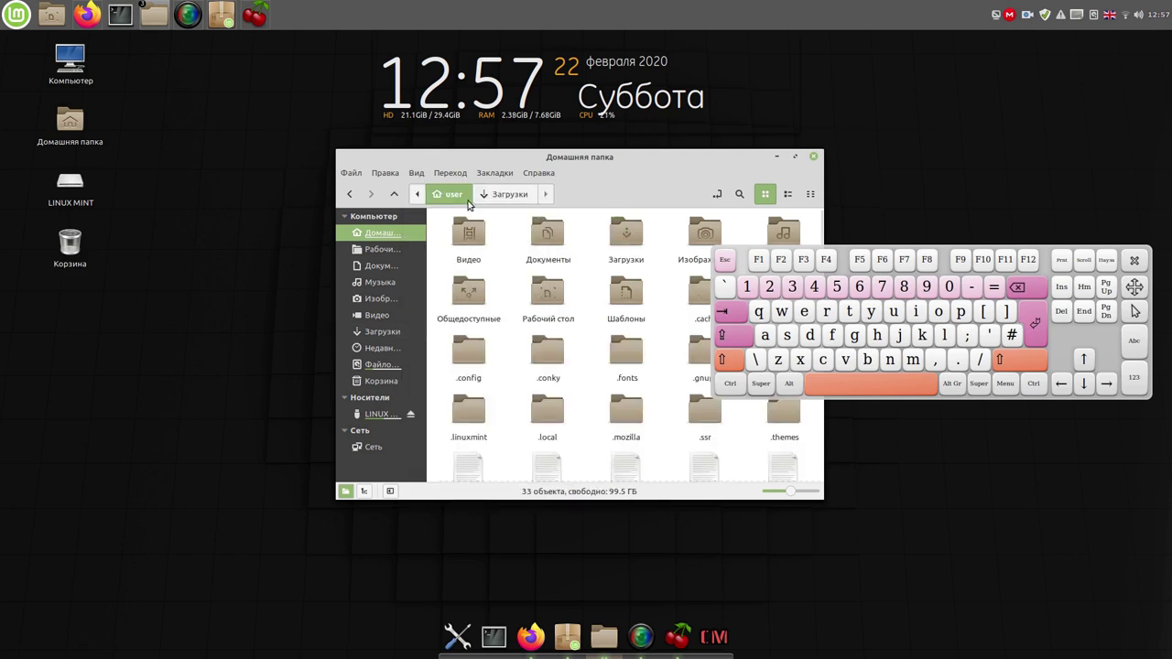
left_click_drag(477, 162, 257, 113)
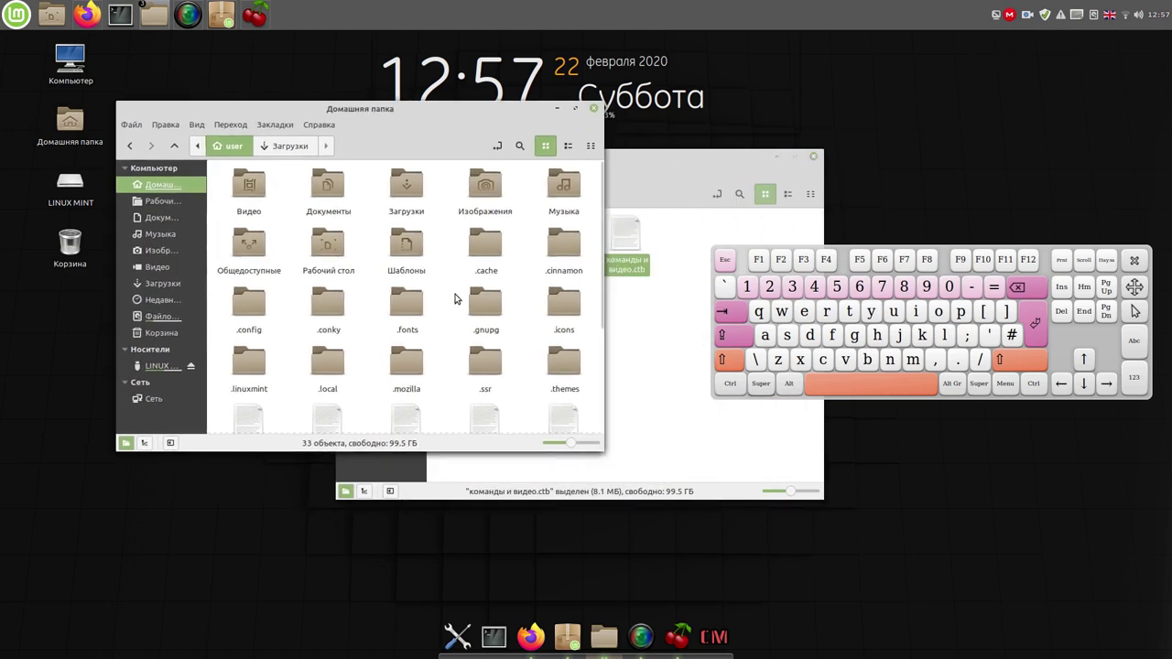
Step: Paste the conky lmc2-rus file into the .conky folder, and clear both folder windows off the desktop
double_click(331, 303)
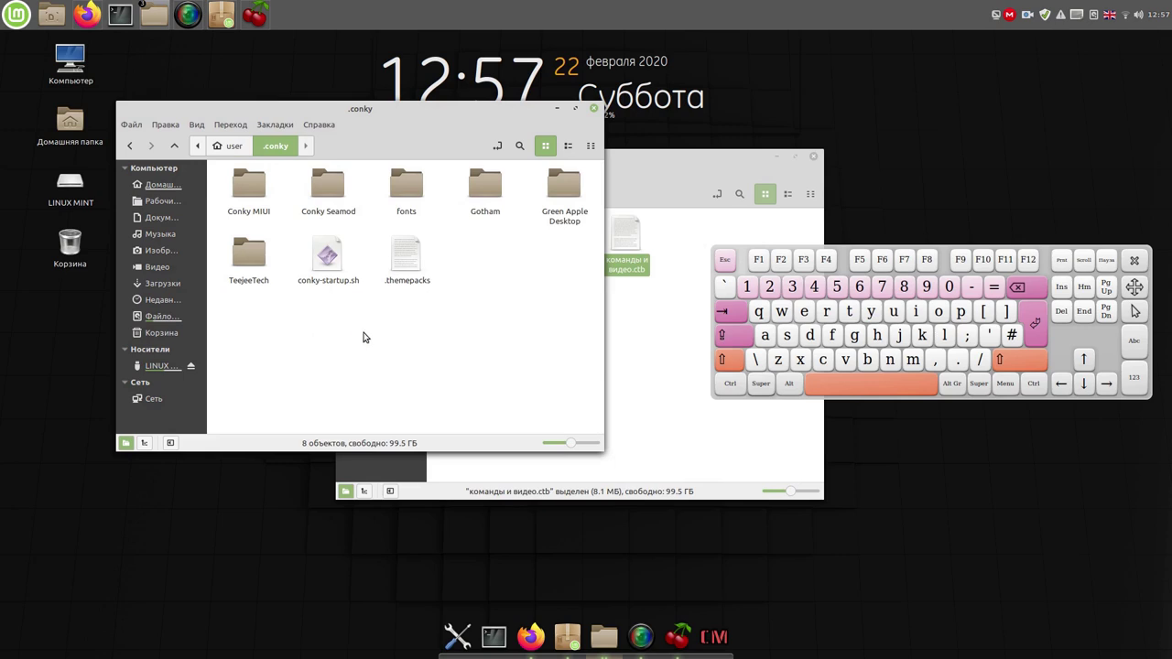
right_click(390, 313)
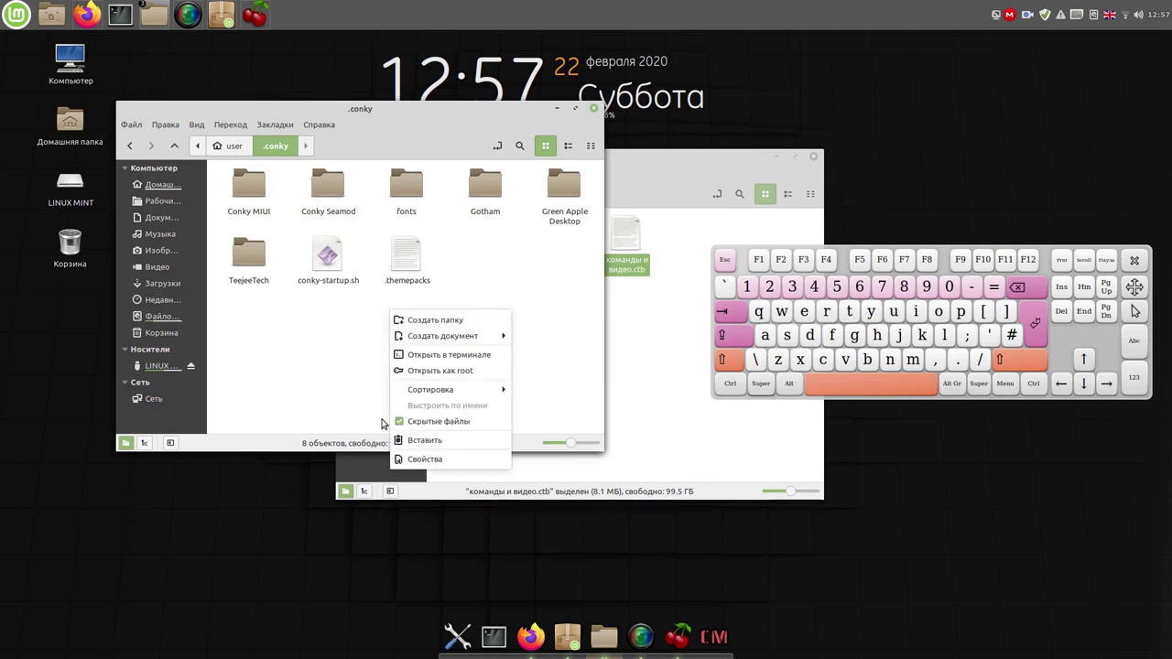
left_click(434, 441)
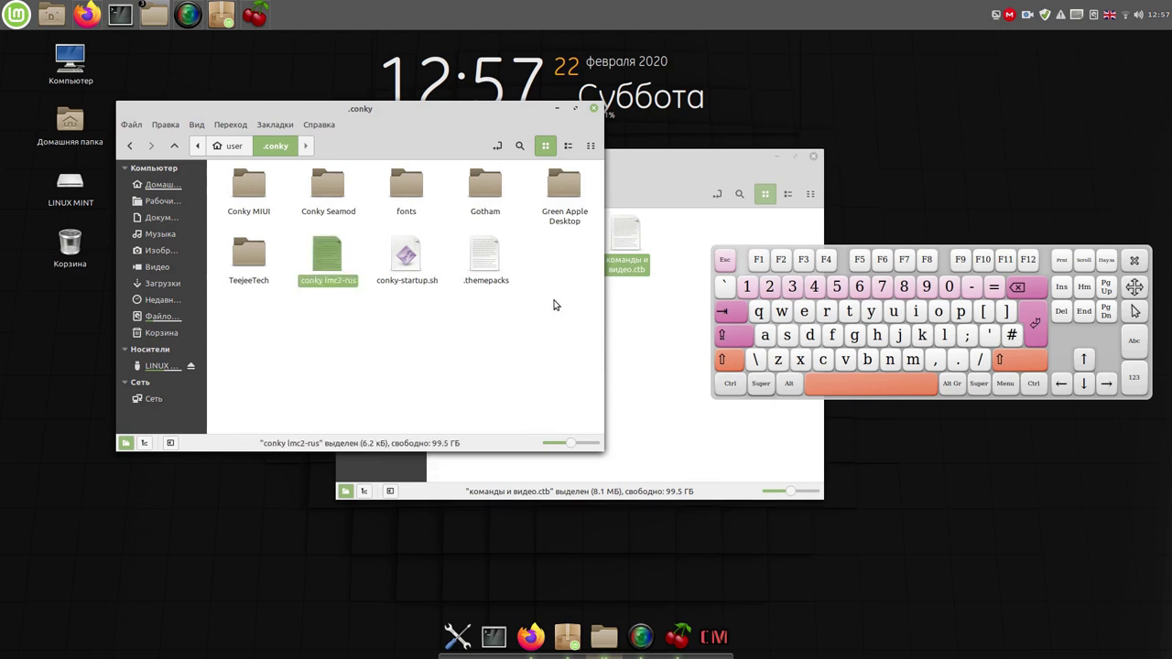
left_click(558, 109)
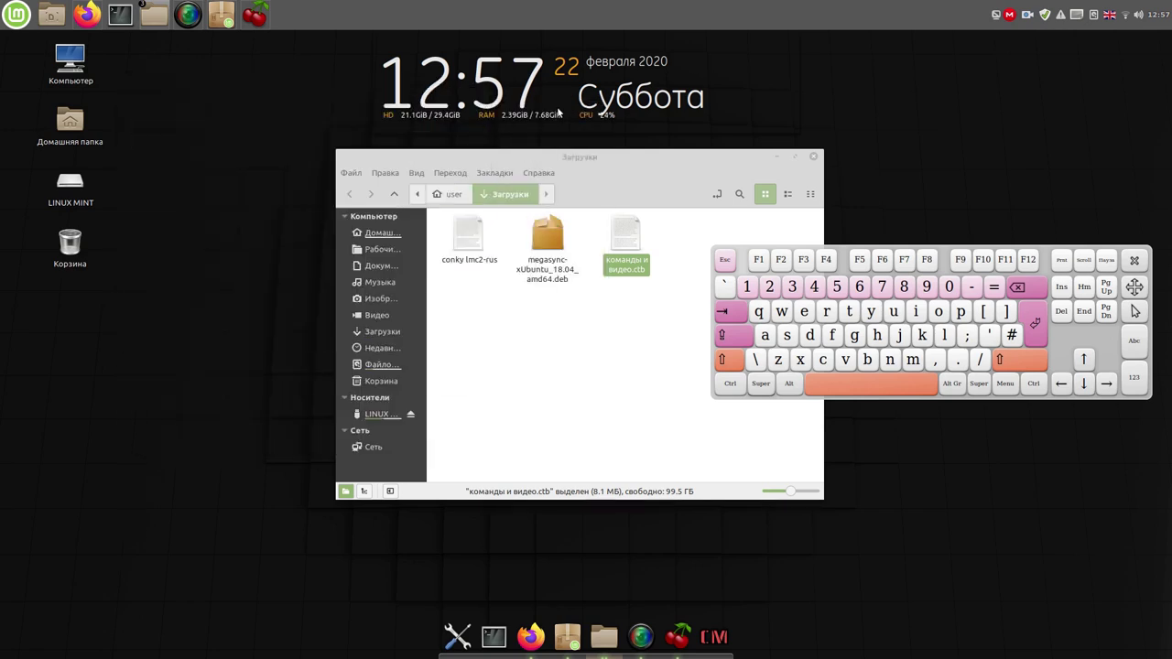
left_click(815, 158)
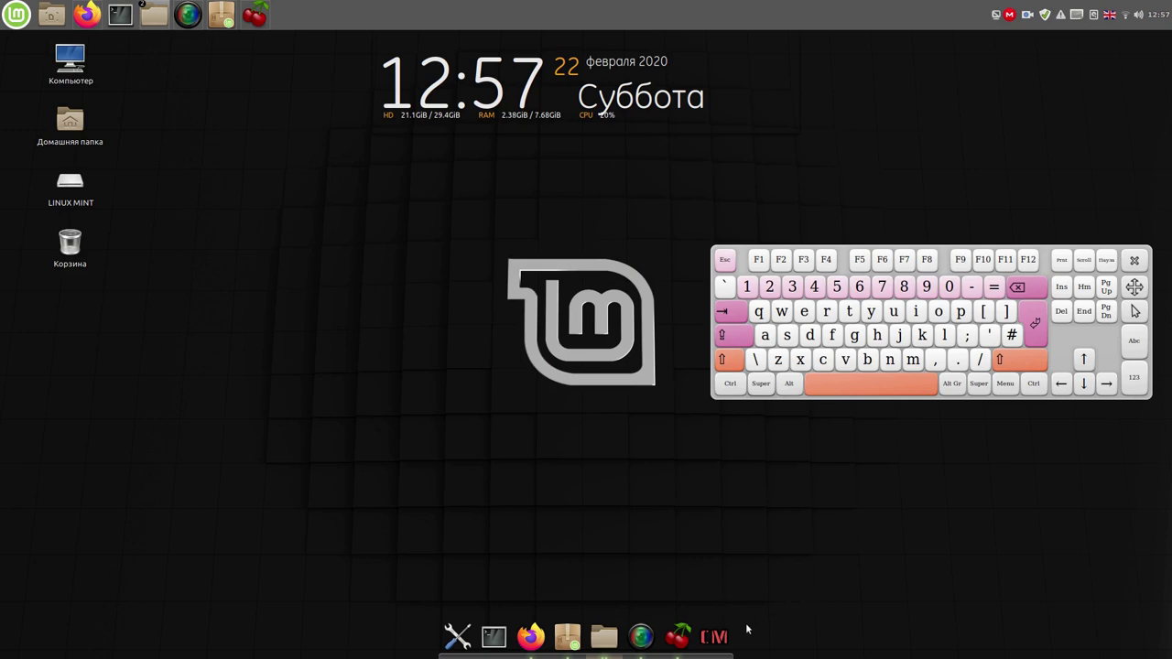
Step: In Conky Manager, disable the Gotham widget and enable the conky lmc2-rus widget
left_click(714, 639)
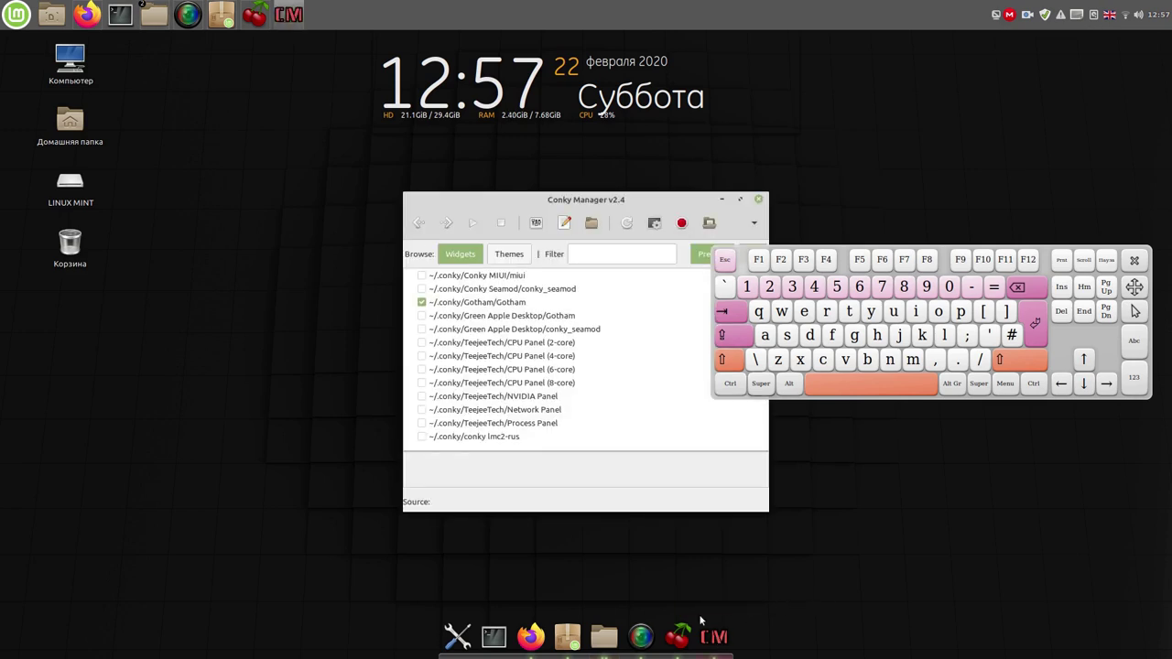
left_click(421, 303)
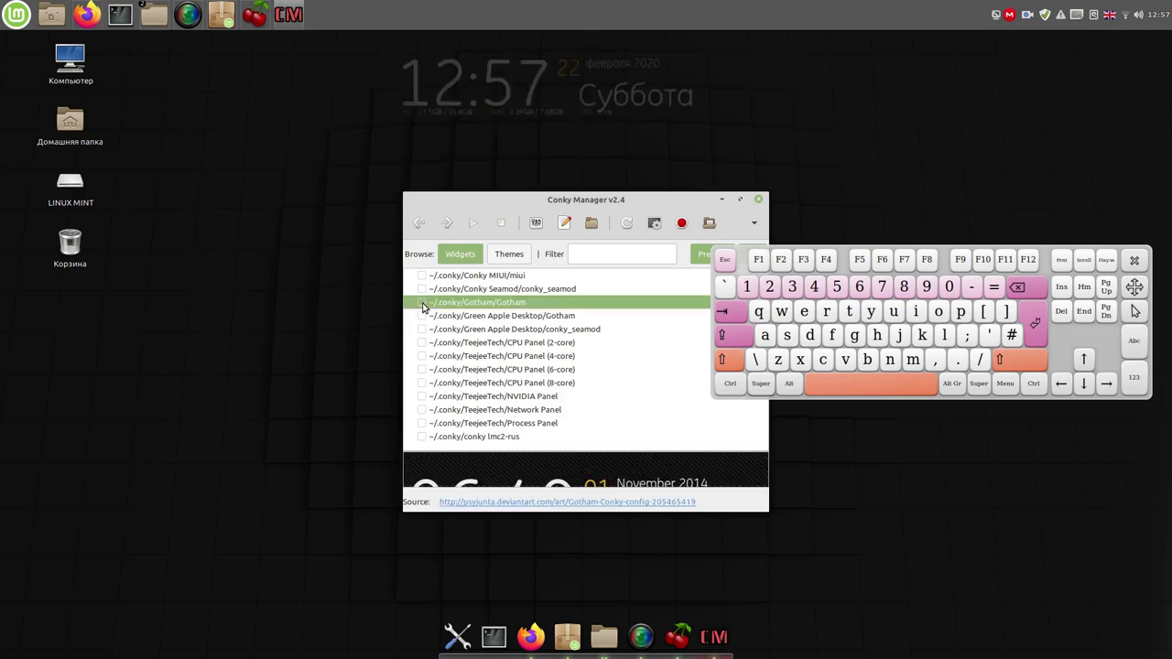
left_click(421, 438)
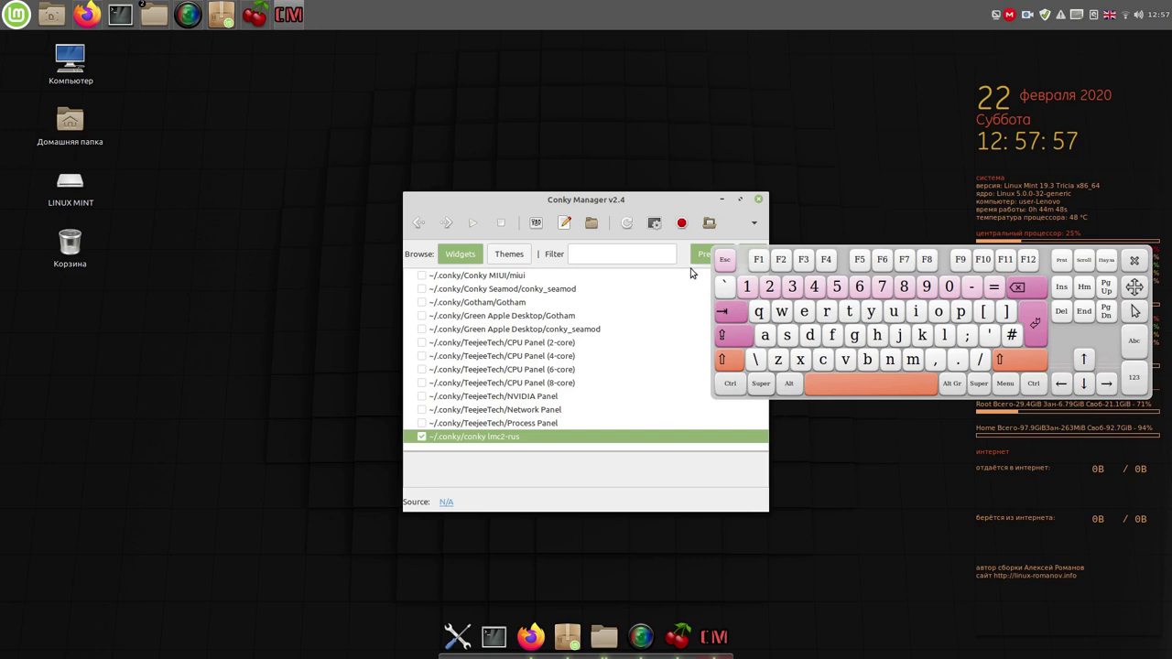
Step: Move the Conky Manager window and the on-screen keyboard clear of the desktop widget
left_click_drag(685, 205, 454, 74)
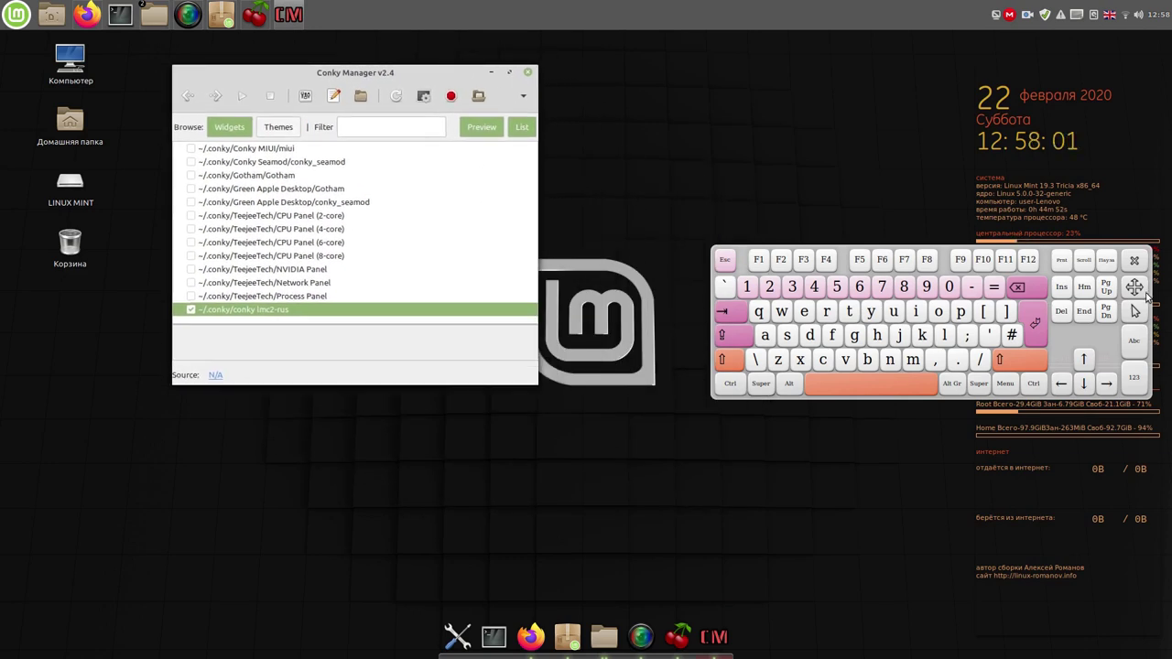
left_click_drag(1138, 292, 1089, 318)
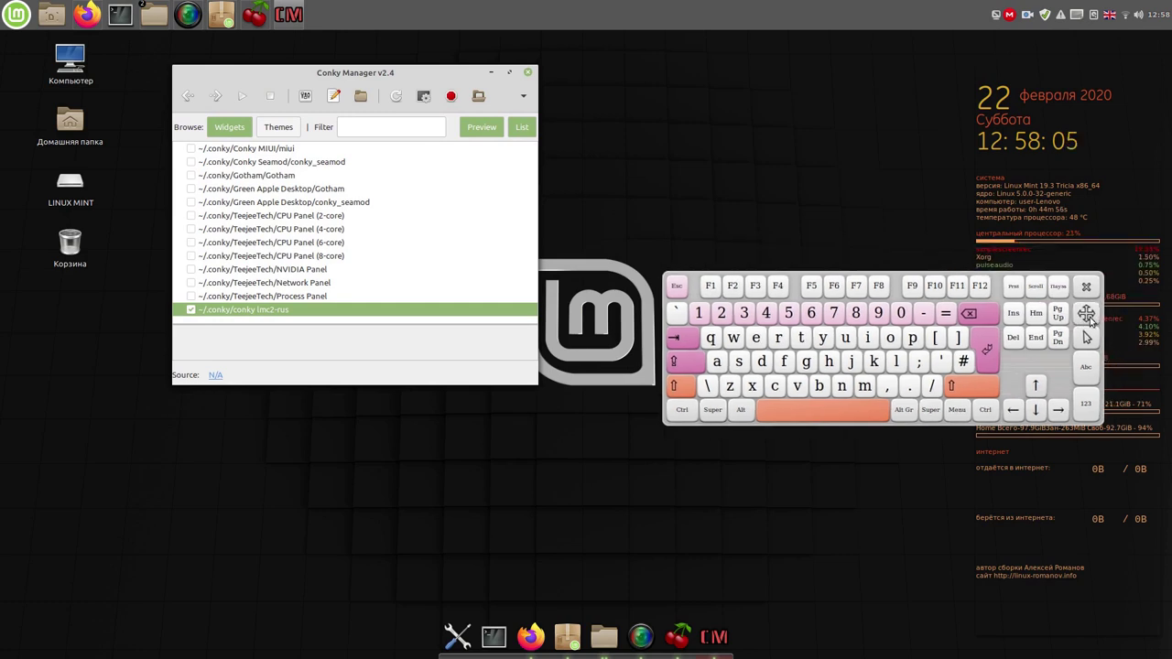
left_click_drag(1088, 316, 525, 460)
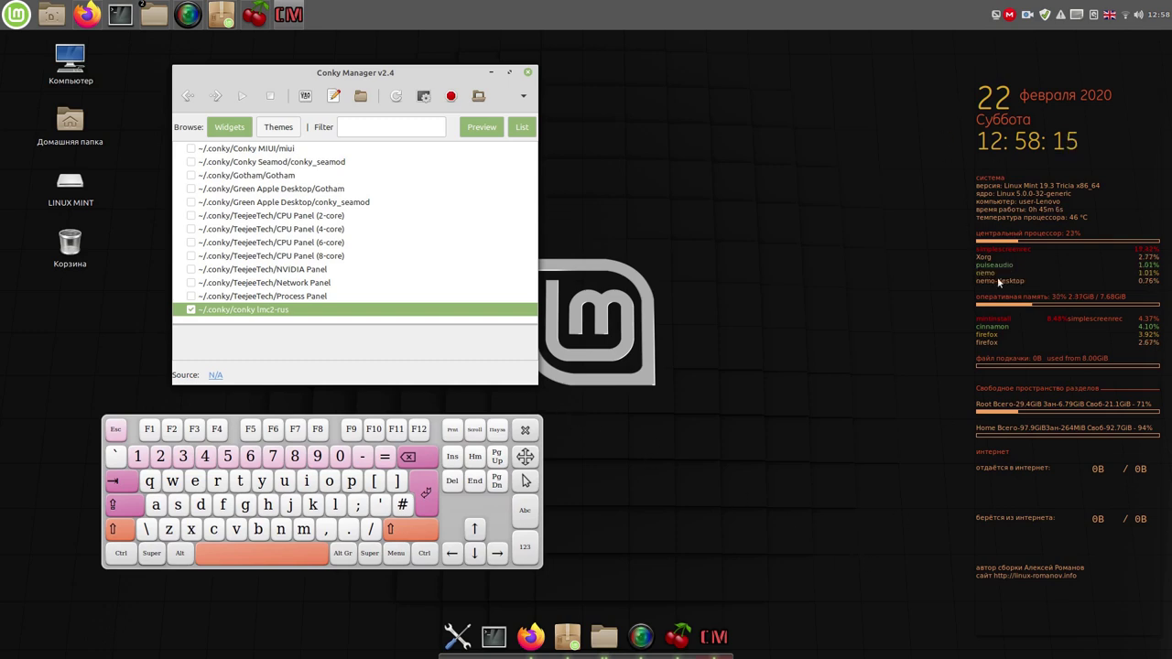
Step: Set the conky lmc2-rus widget's background color to black and apply the change
left_click(304, 95)
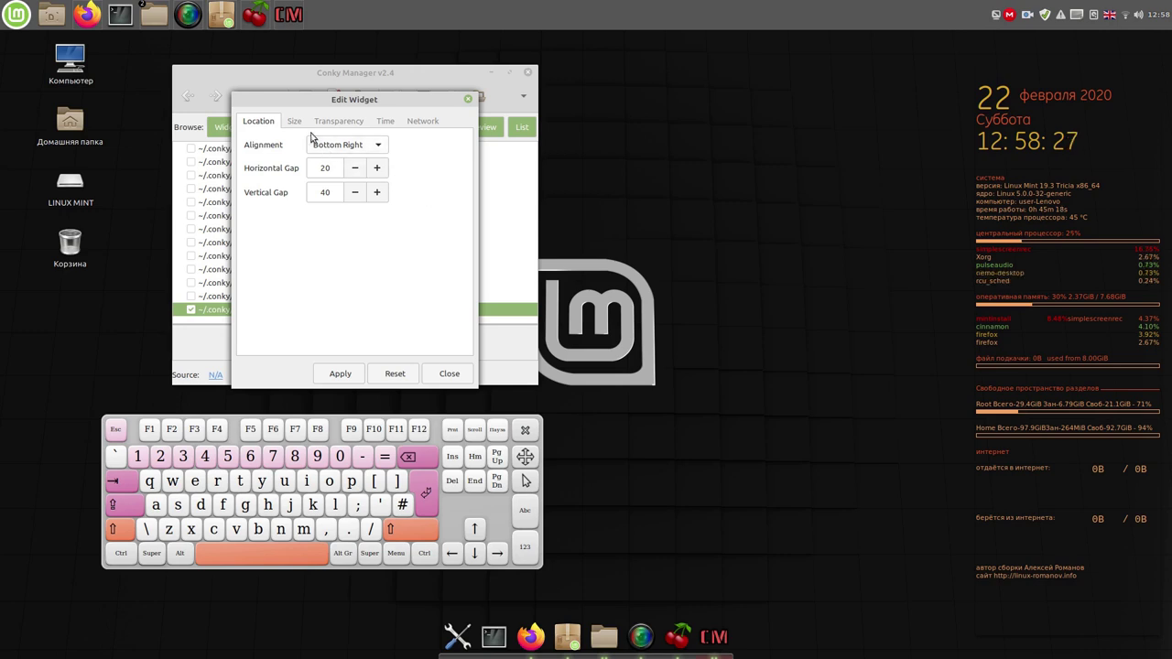
left_click(339, 121)
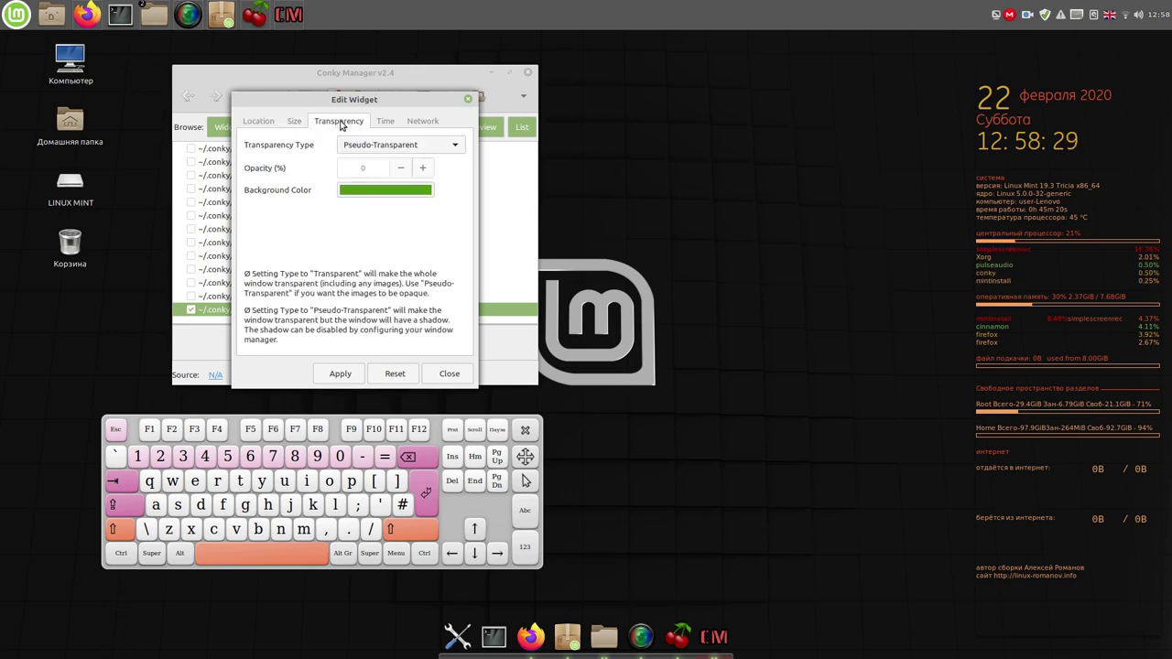
left_click(397, 192)
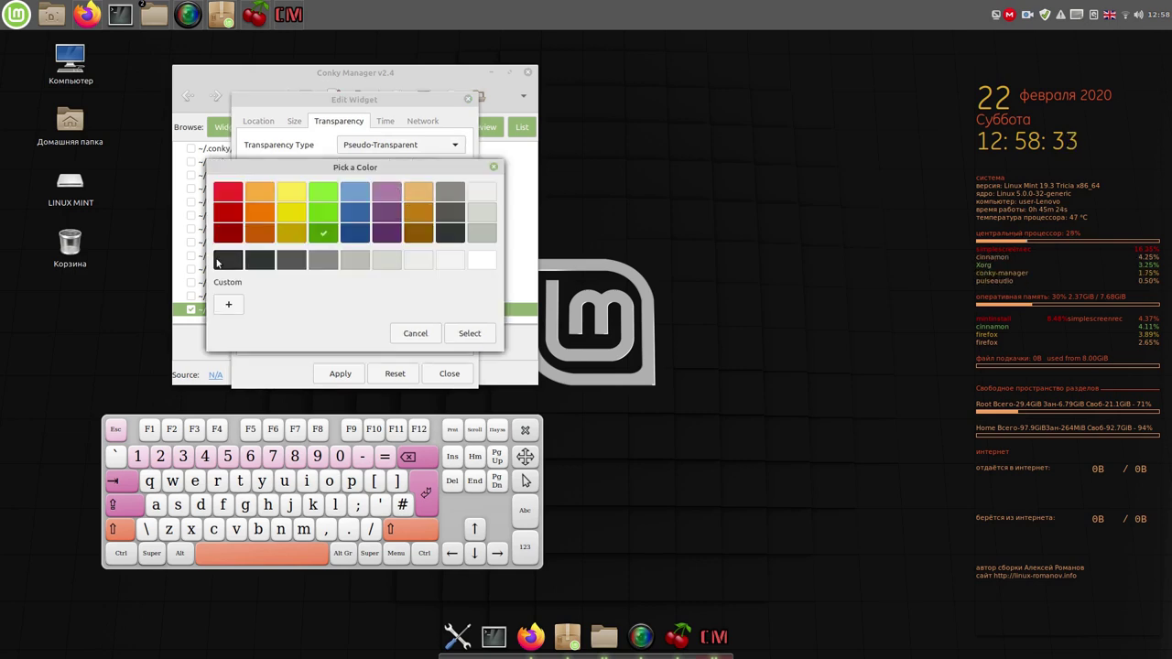
left_click(229, 261)
left_click(472, 335)
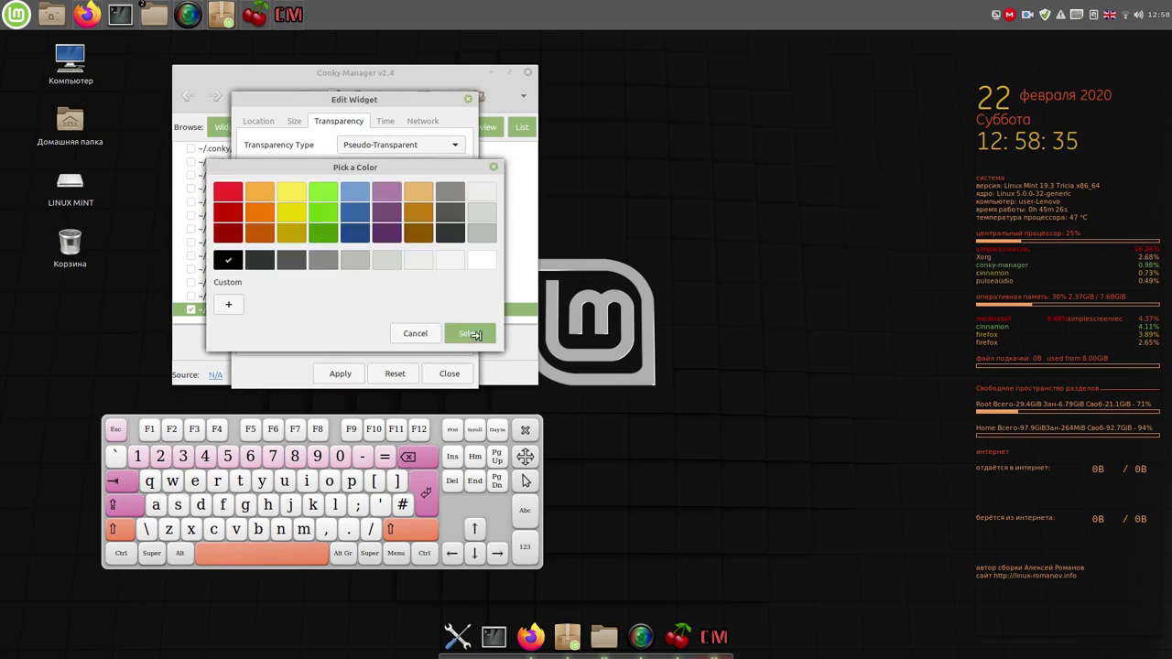
left_click(344, 373)
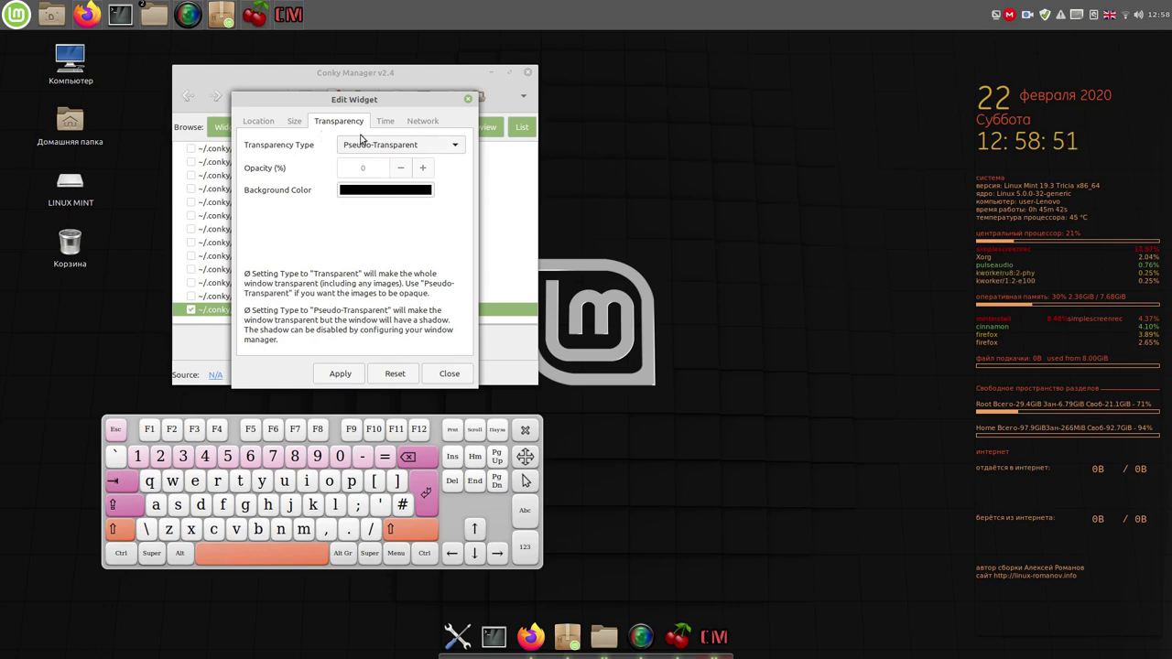
Step: Apply the Transparent transparency type to the widget, and check its background color without changing it
left_click(410, 148)
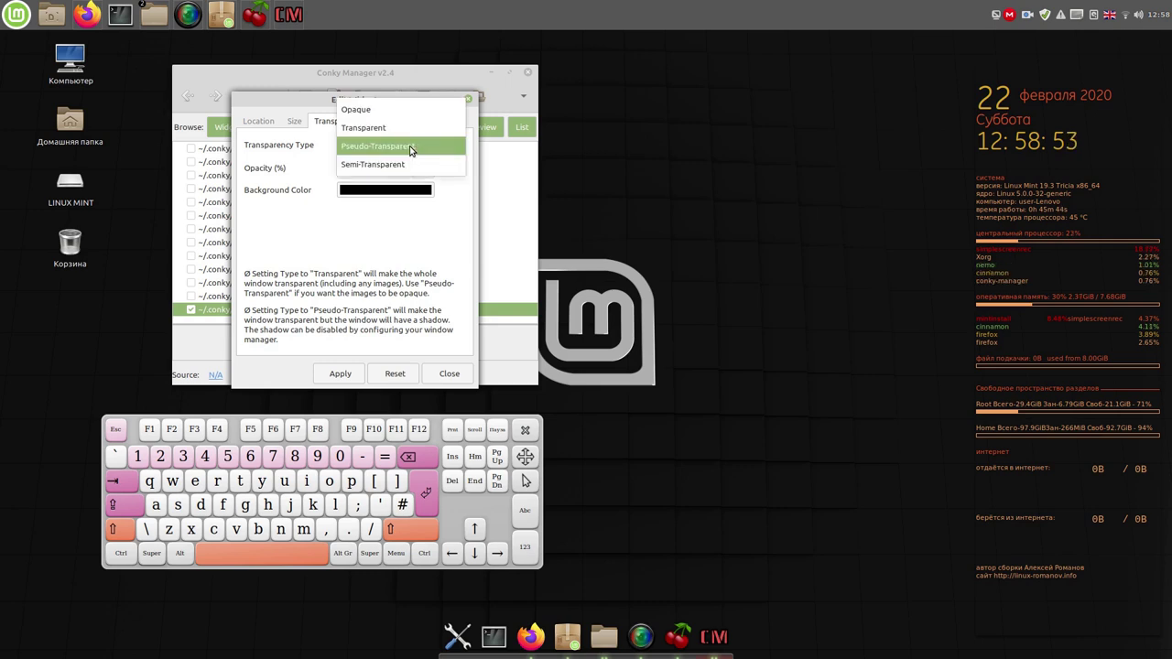
left_click(409, 128)
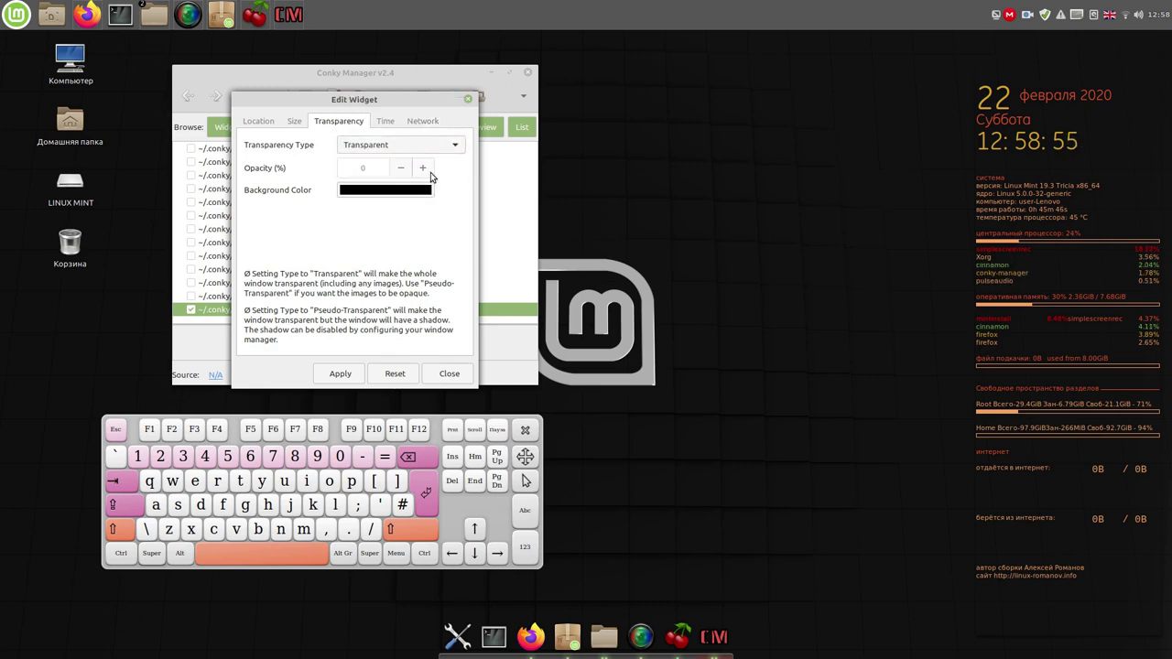
left_click(340, 374)
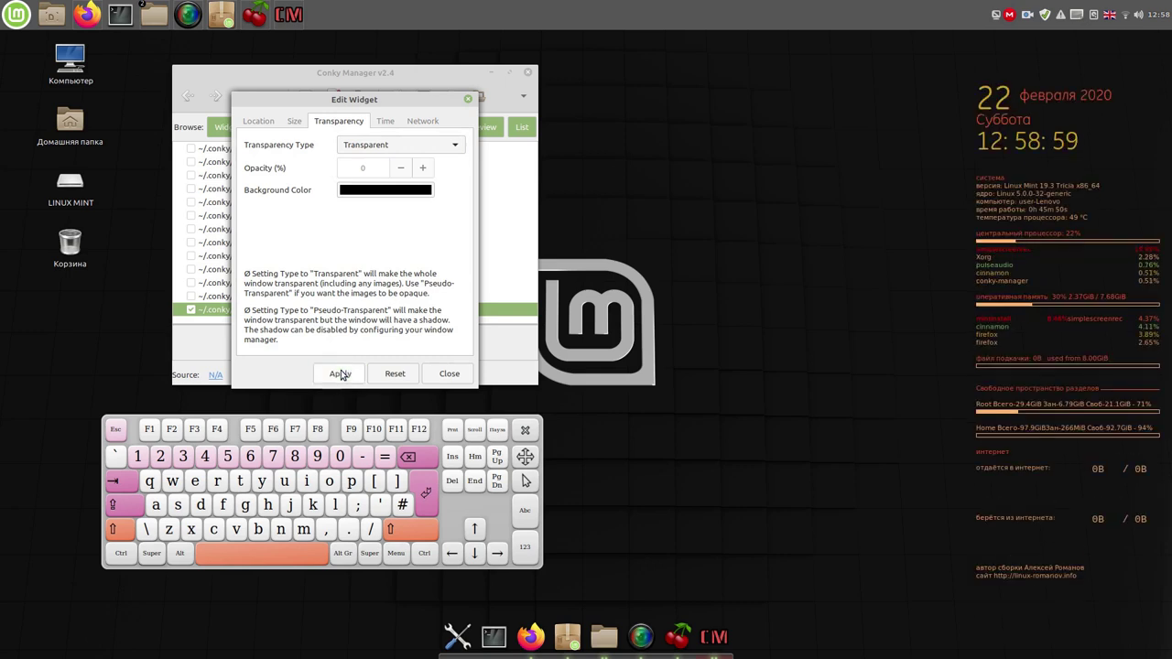
left_click(397, 193)
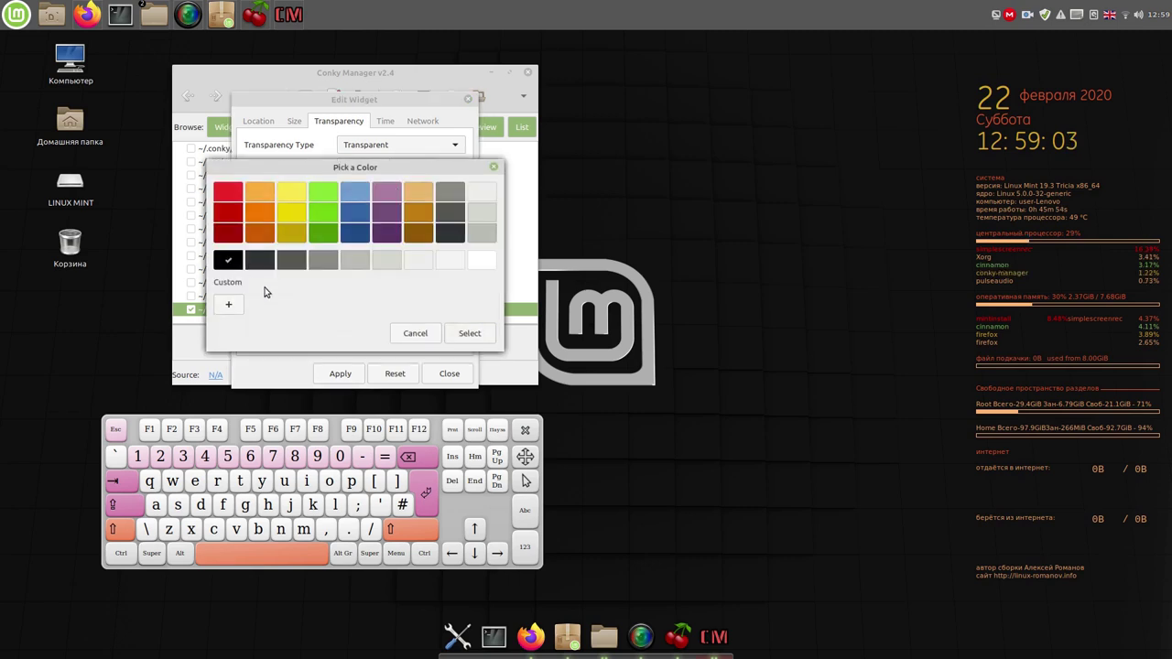
left_click(427, 334)
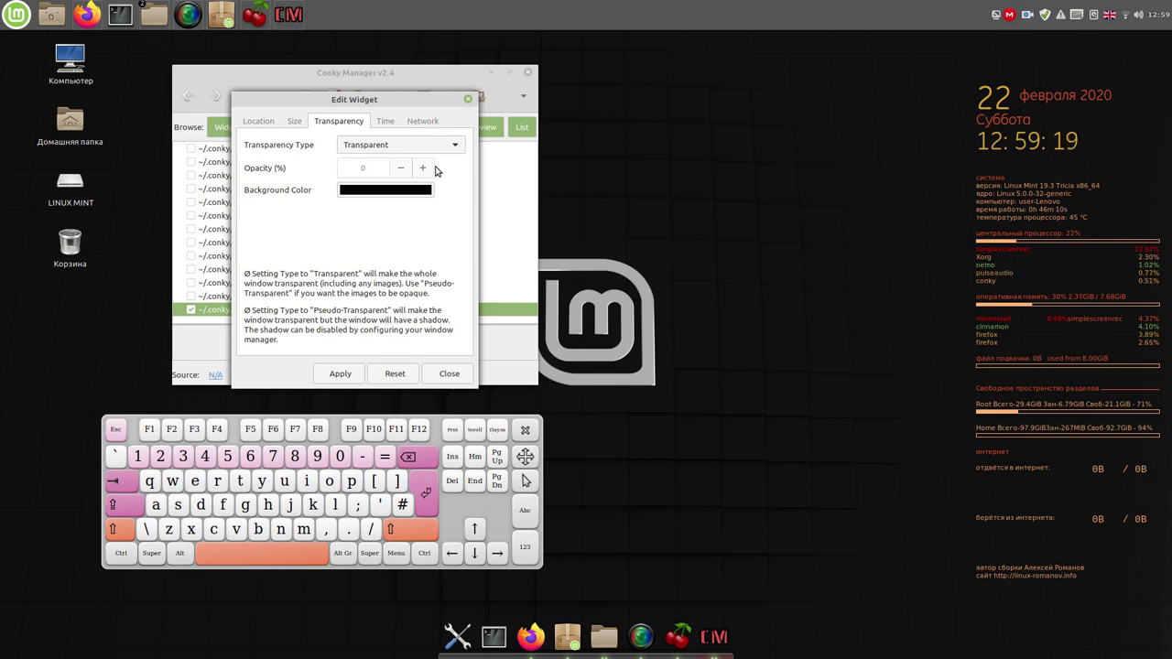
Step: Open the widget's network interface setting, move its window aside, and run iwconfig in a terminal
left_click(427, 121)
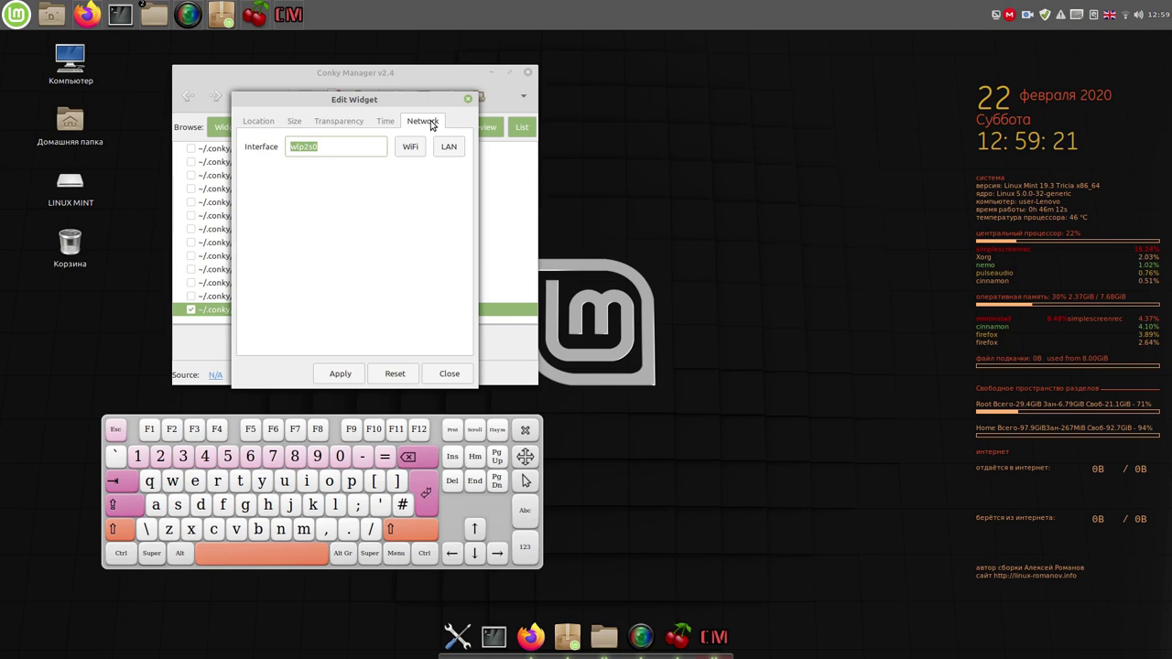
left_click_drag(438, 103, 890, 81)
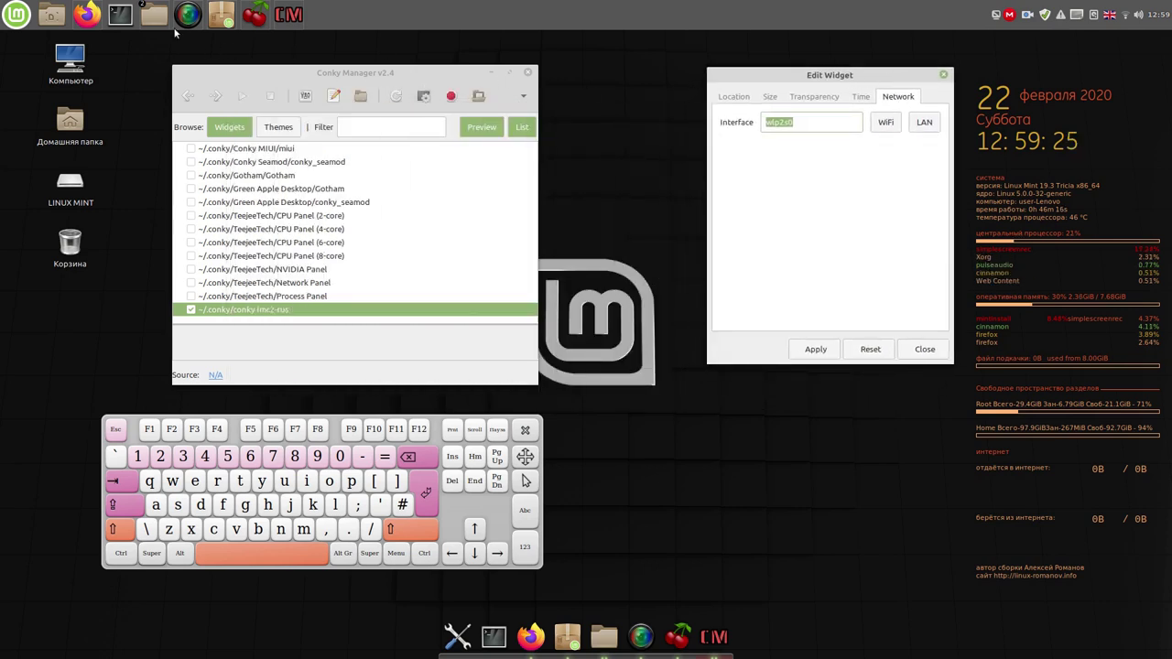
left_click(120, 16)
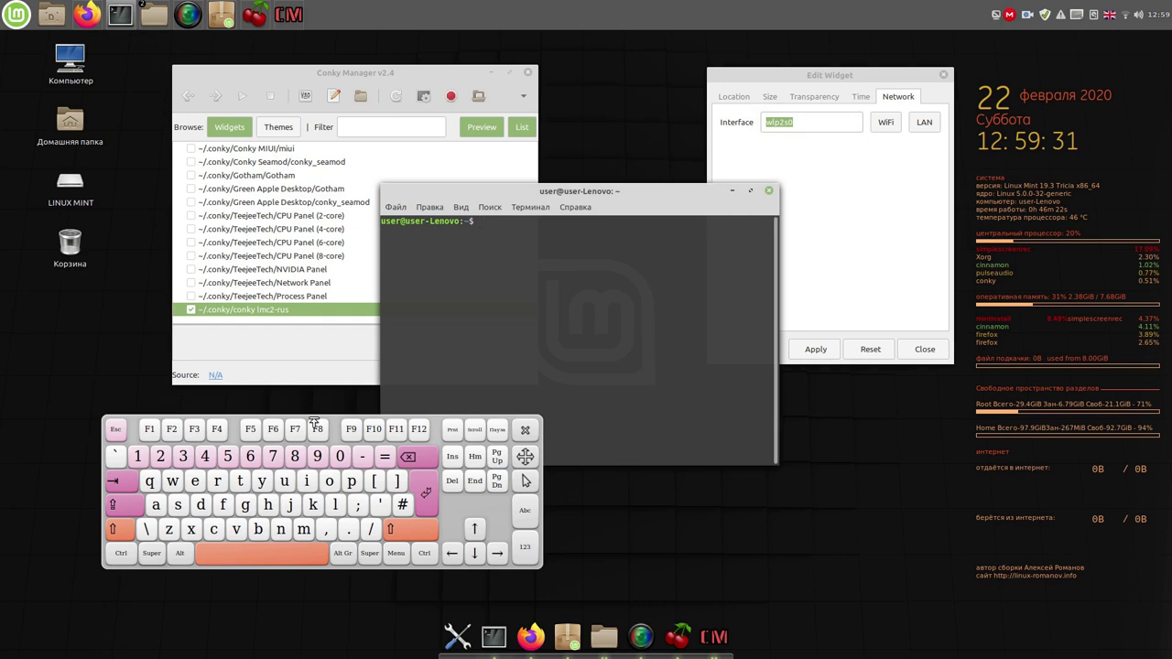
left_click(308, 481)
left_click(173, 485)
left_click(218, 534)
left_click(329, 483)
left_click(281, 529)
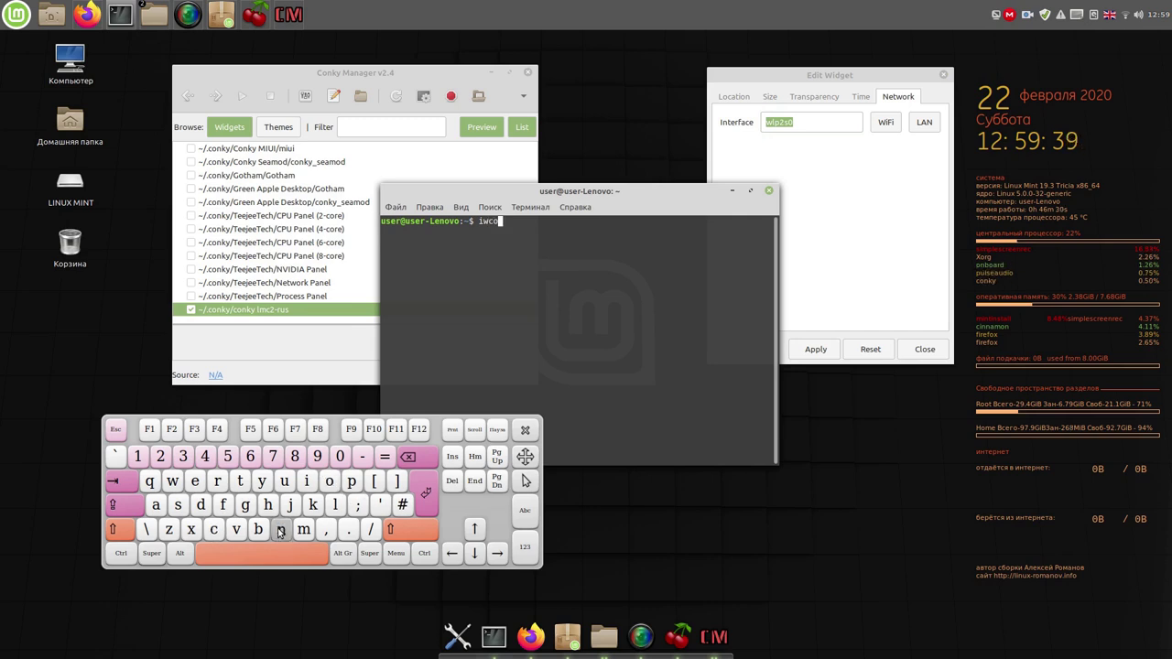
left_click(223, 506)
left_click(306, 482)
left_click(245, 505)
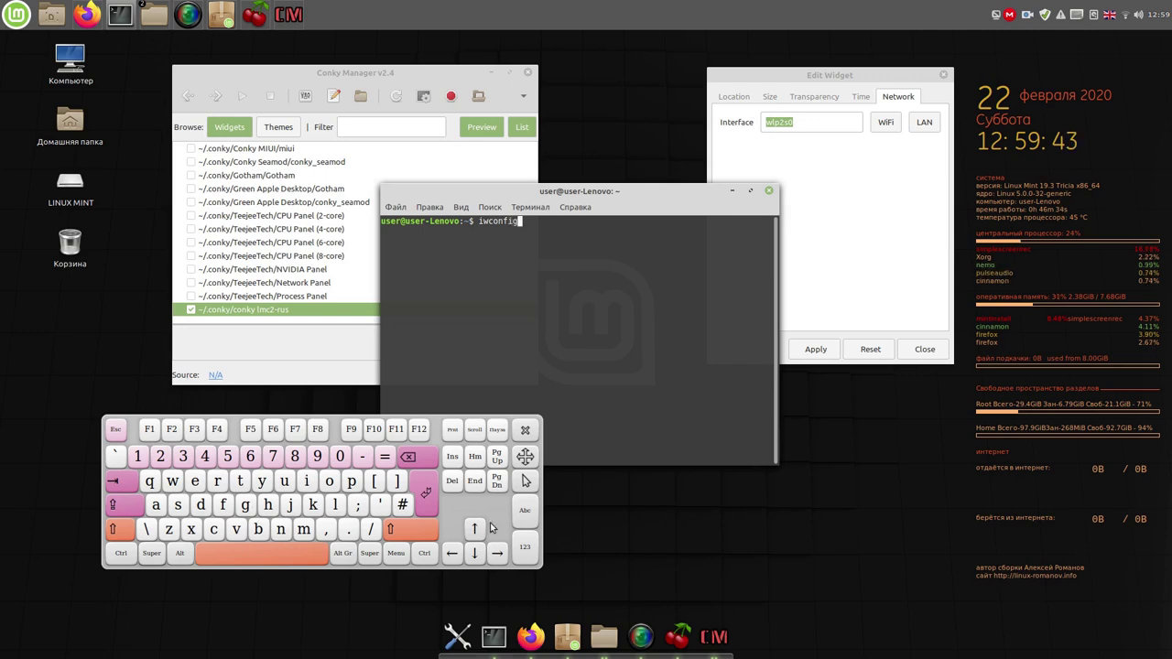
left_click(428, 493)
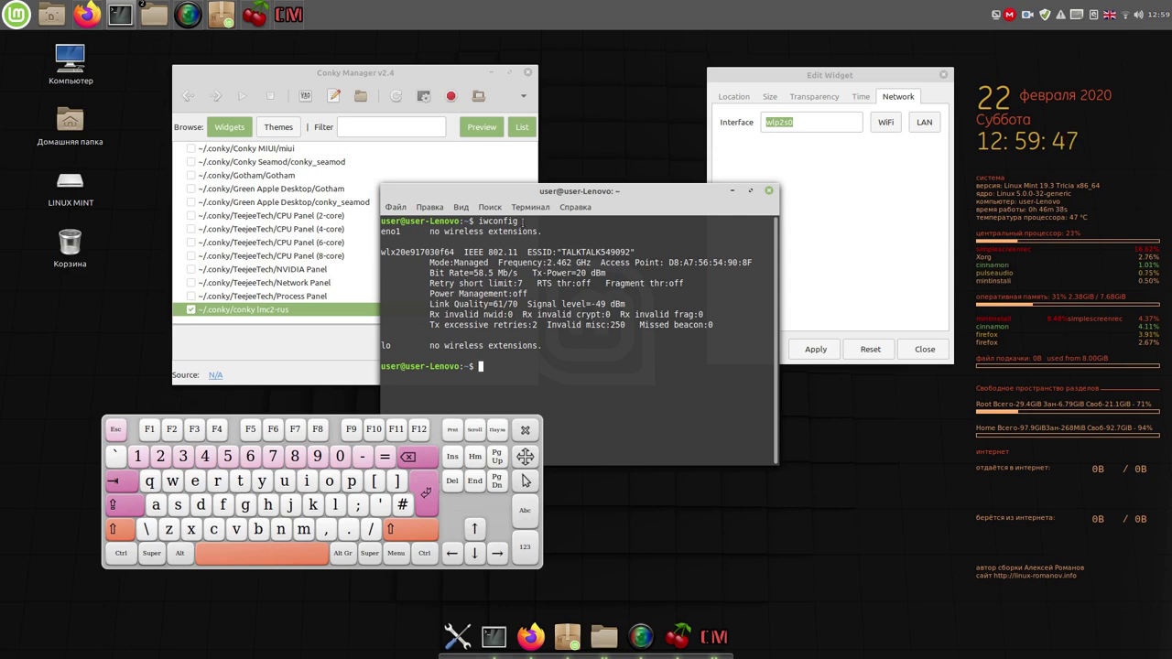
Step: Copy the wireless interface name from the iwconfig output, apply it as the widget's network interface, and close the widget editor
left_click_drag(456, 252, 385, 252)
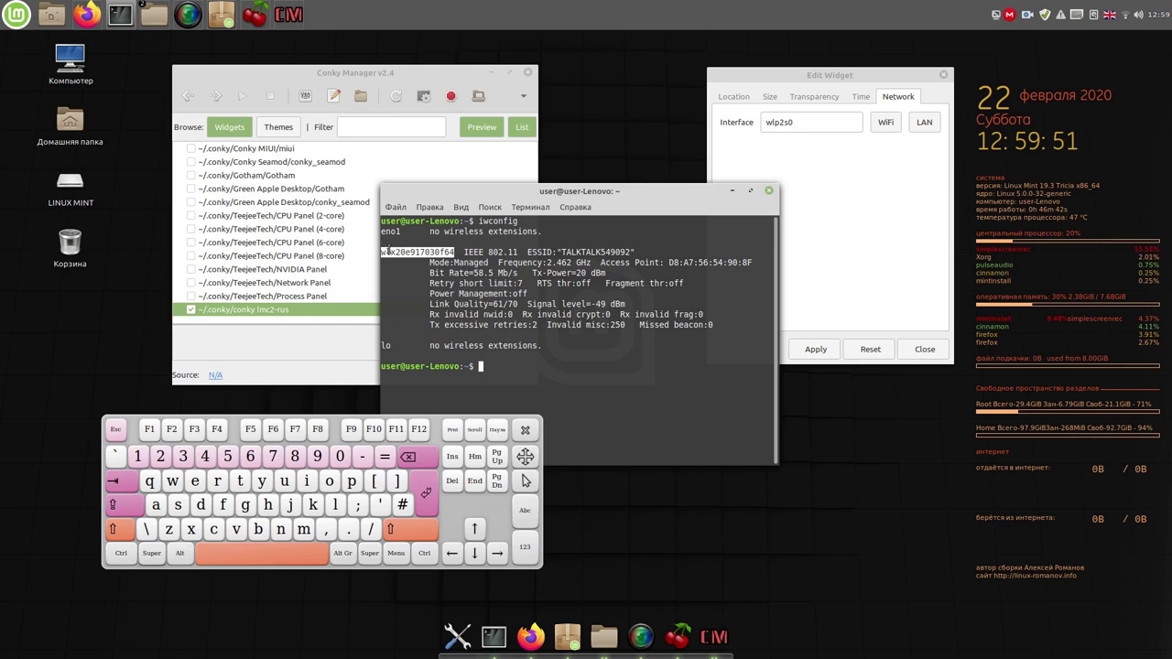
right_click(391, 250)
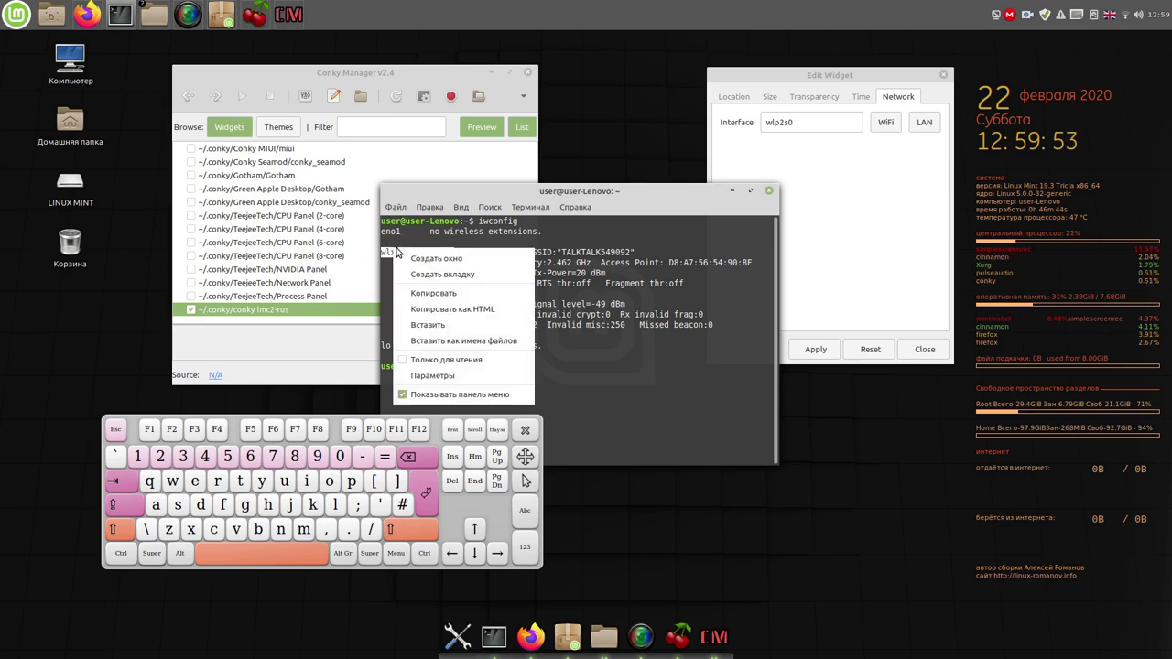
left_click(432, 294)
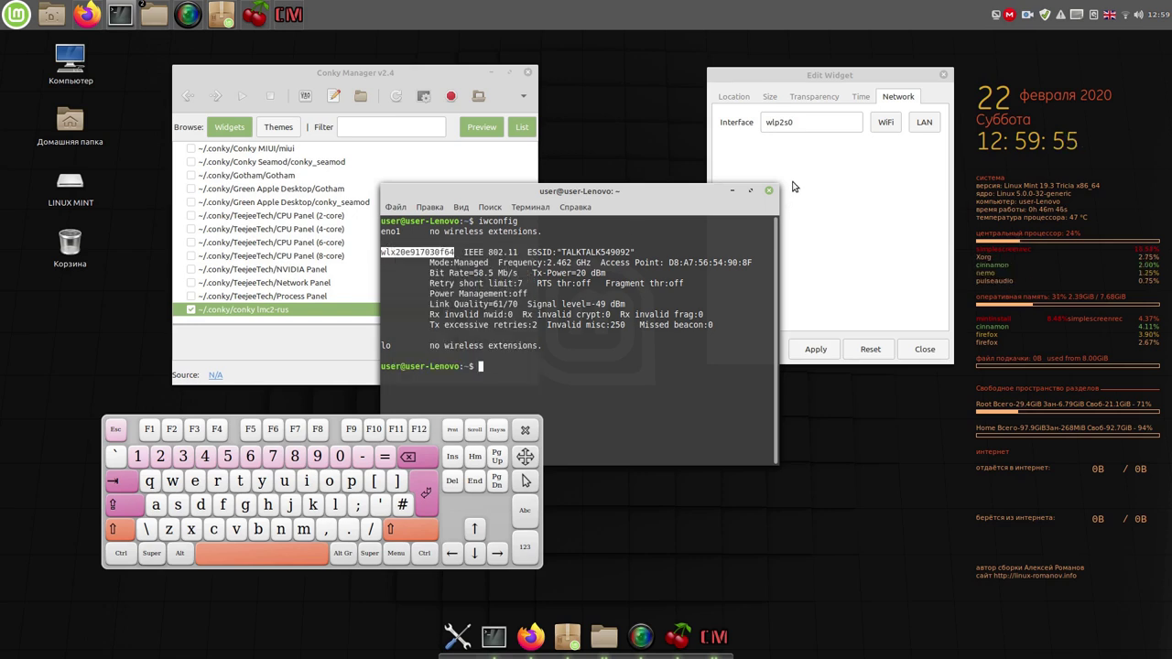
left_click(815, 124)
left_click_drag(814, 124, 767, 126)
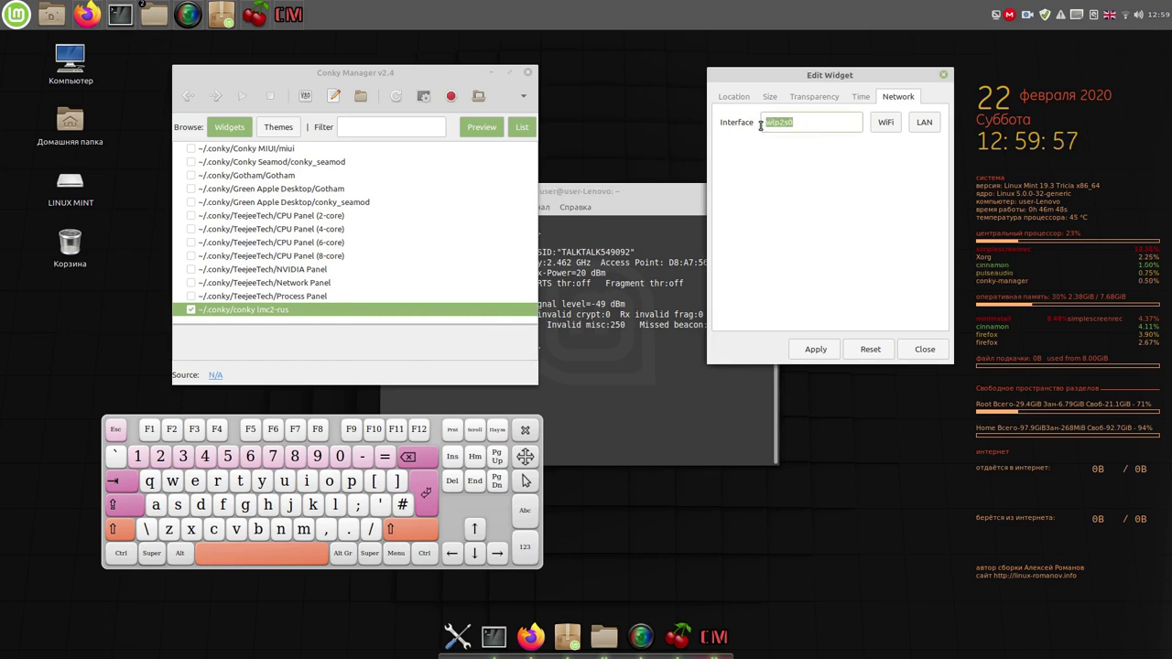
right_click(772, 126)
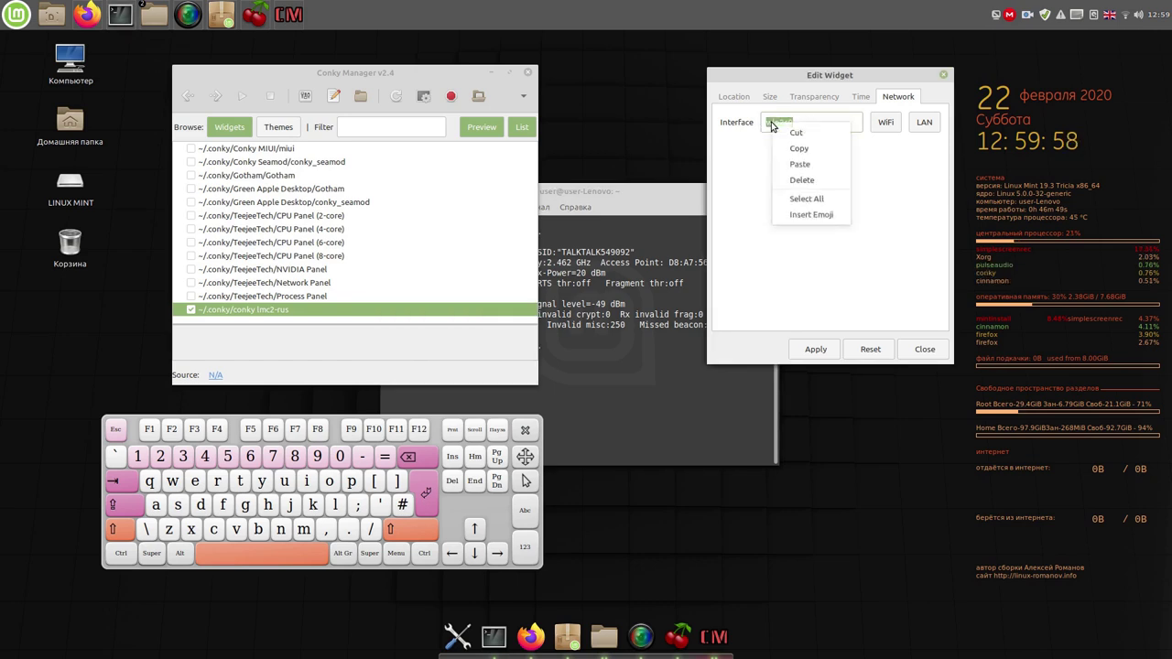
left_click(800, 164)
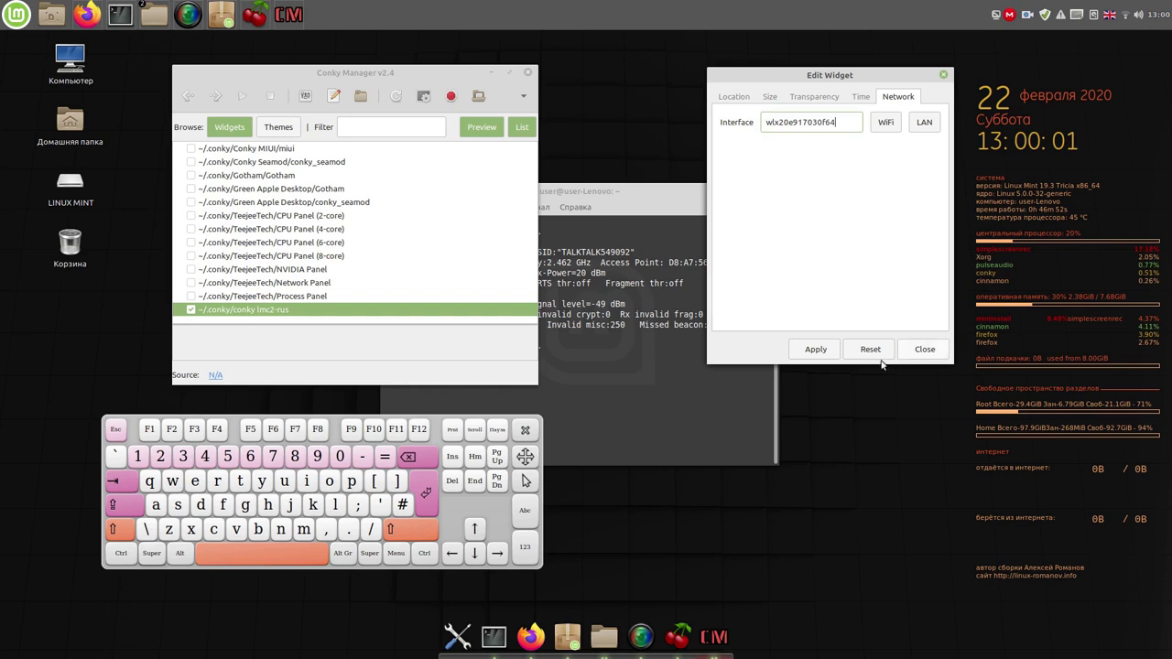
left_click(827, 350)
left_click(924, 349)
Step: Enable running Conky at system startup in the application settings, and close Conky Manager
left_click(523, 97)
left_click(539, 121)
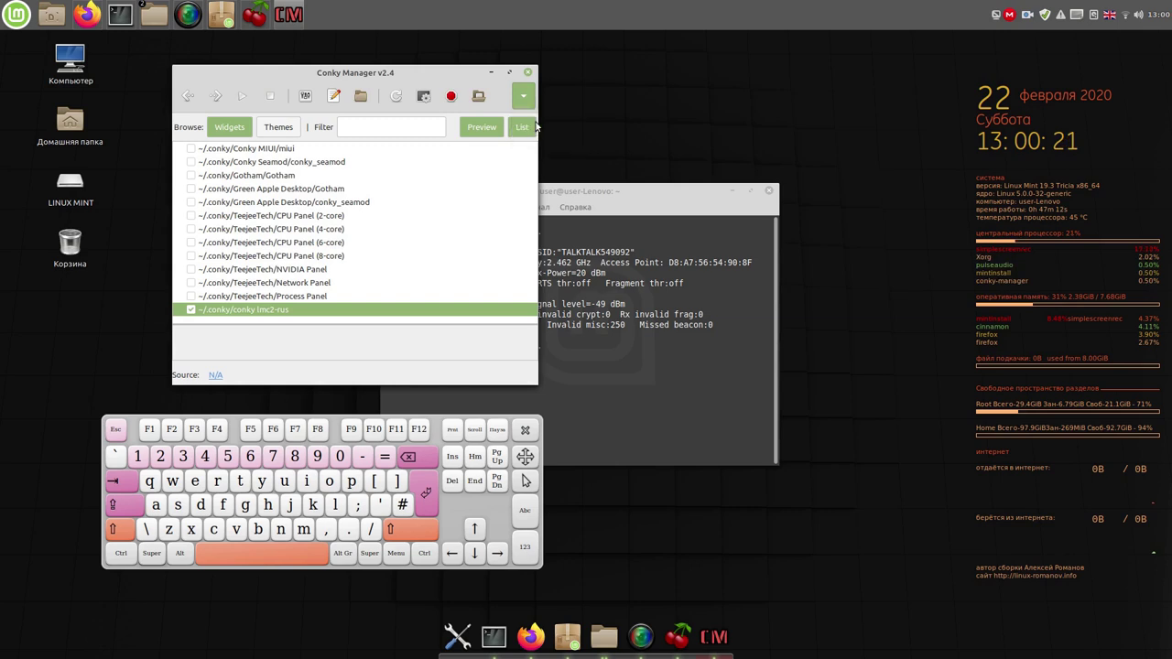
left_click(437, 147)
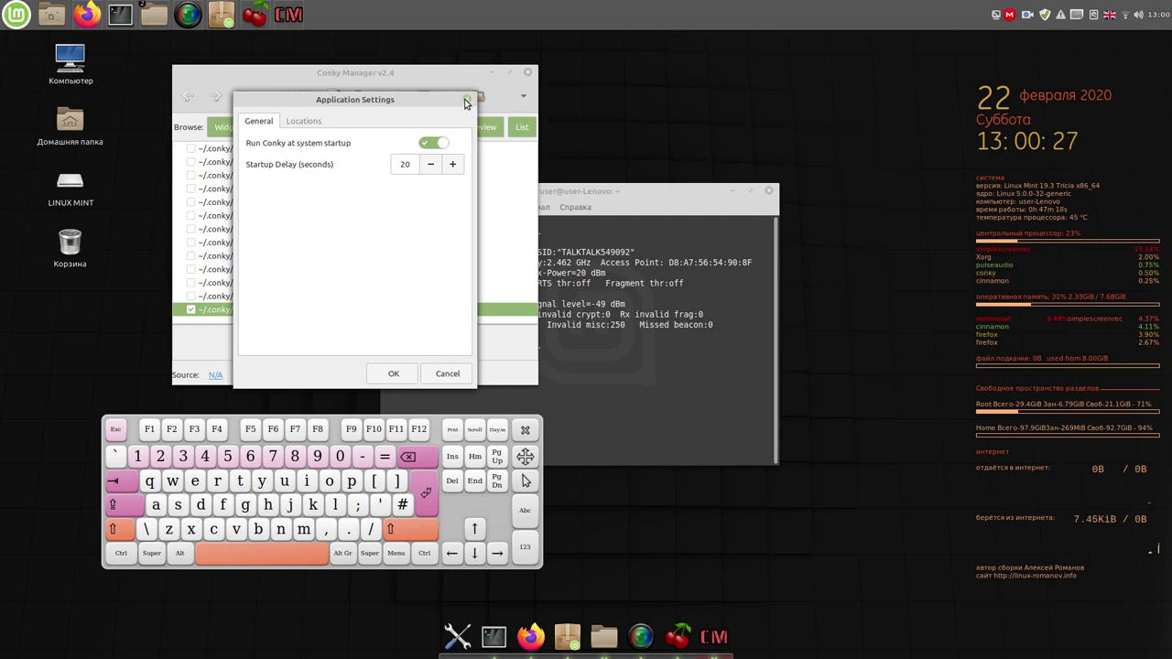
left_click(466, 101)
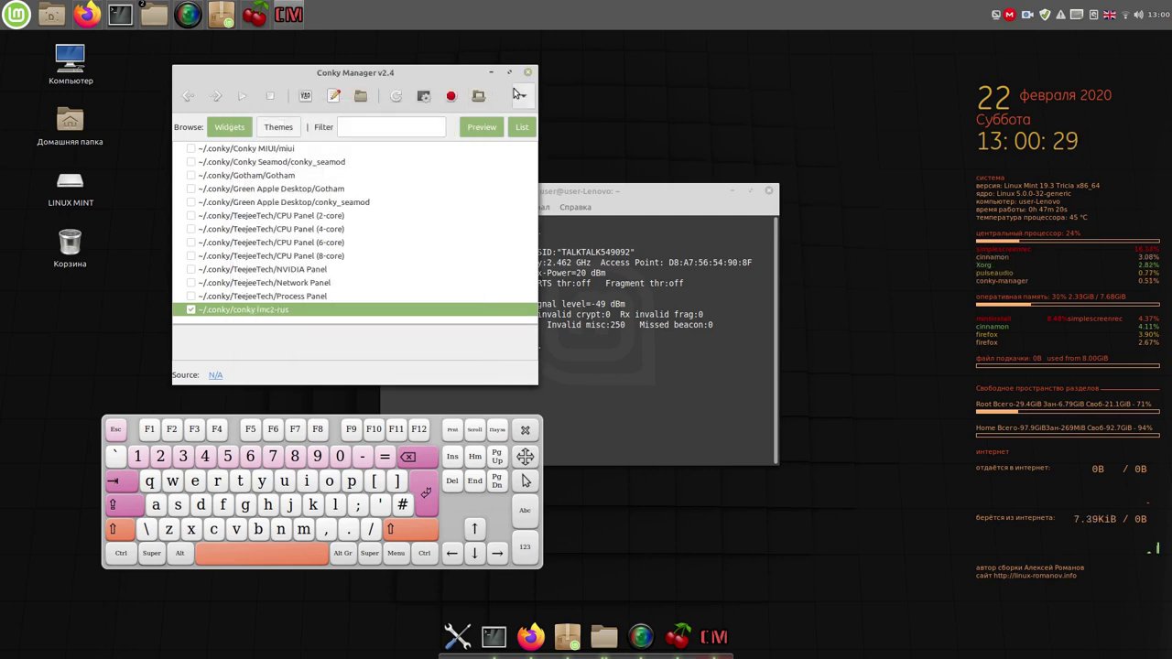
left_click(527, 73)
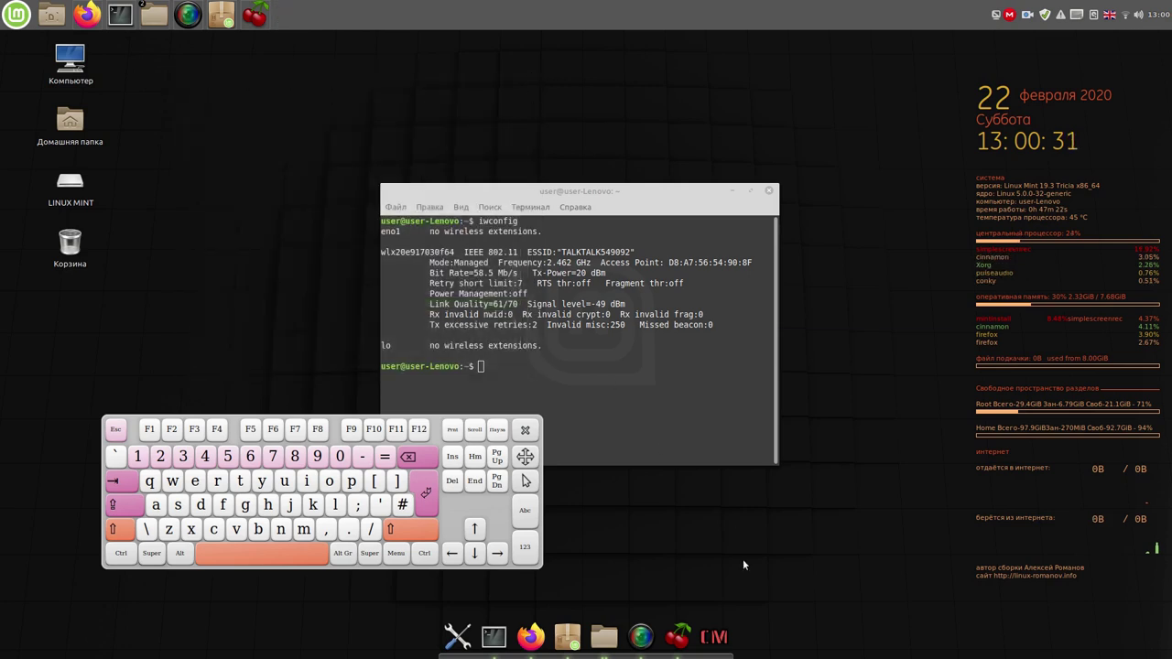
Step: Unpin Conky Manager from the dock, and tidy the desktop by closing the terminal and moving the on-screen keyboard upward
right_click(715, 639)
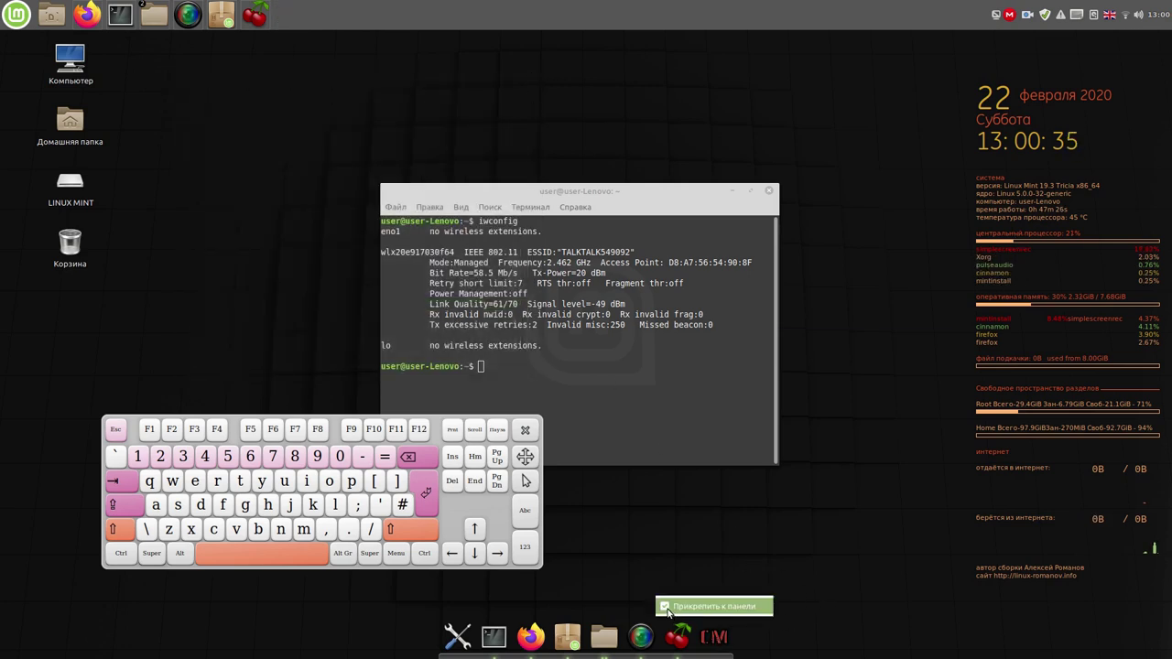
left_click(665, 608)
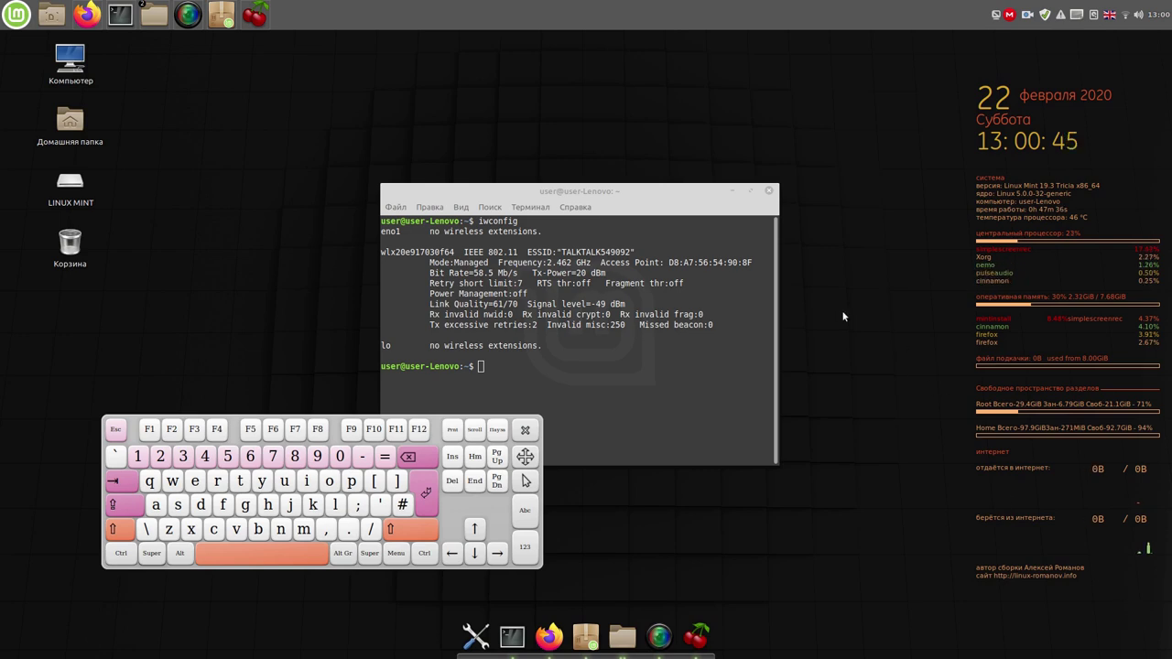
left_click(770, 192)
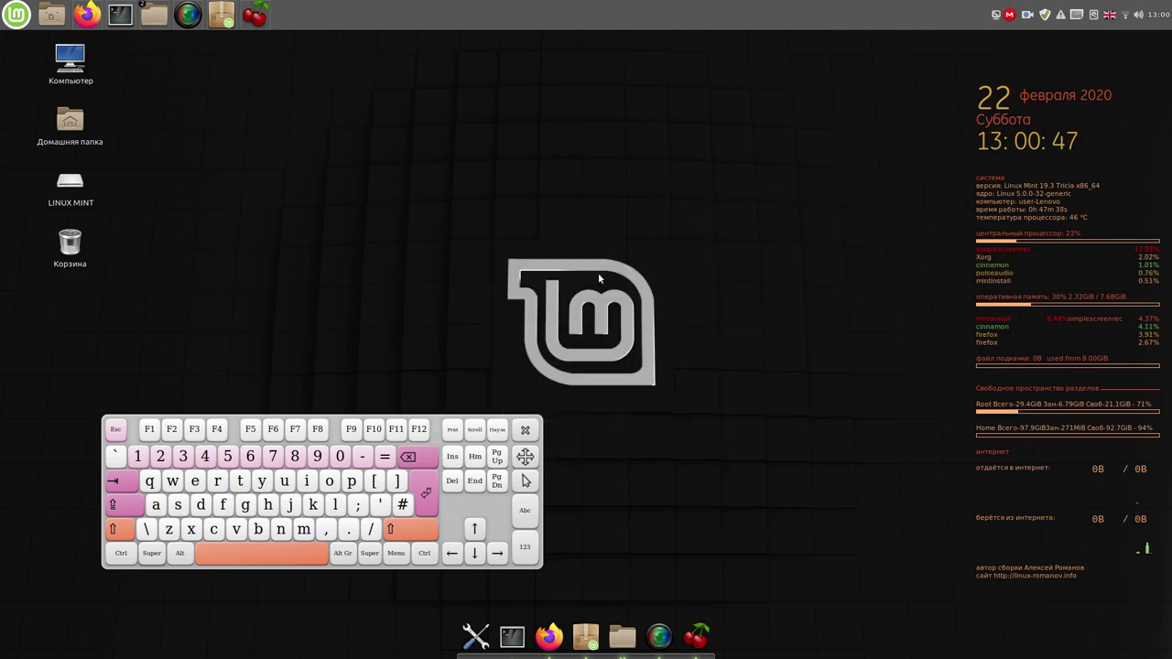
left_click_drag(529, 461, 912, 122)
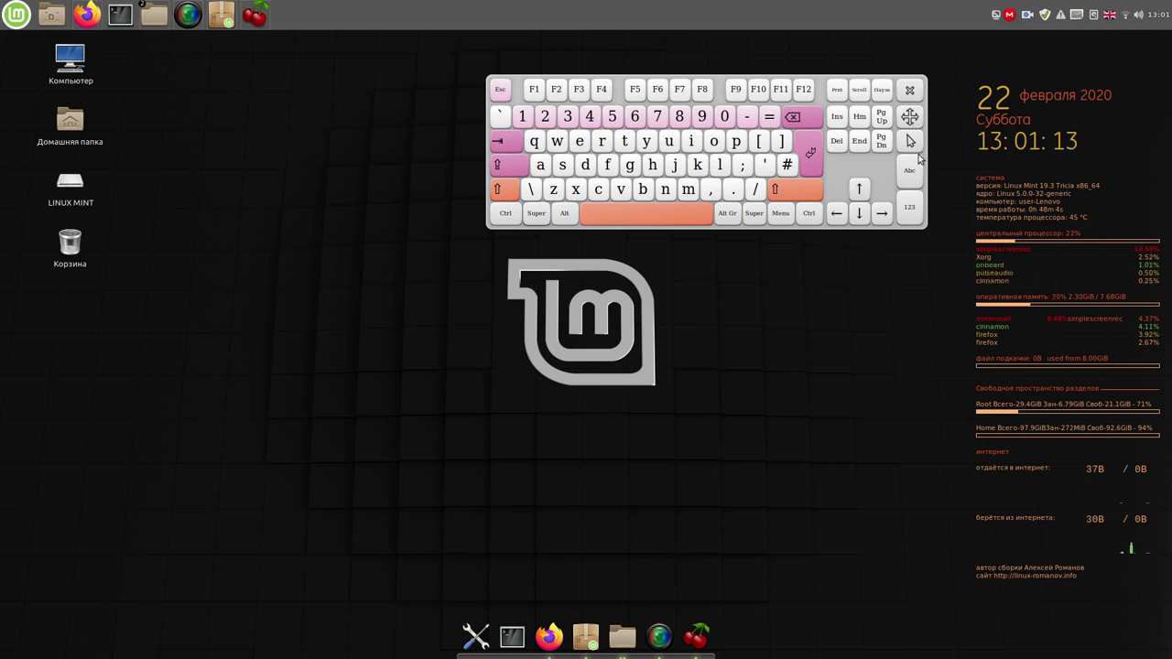
left_click(1030, 15)
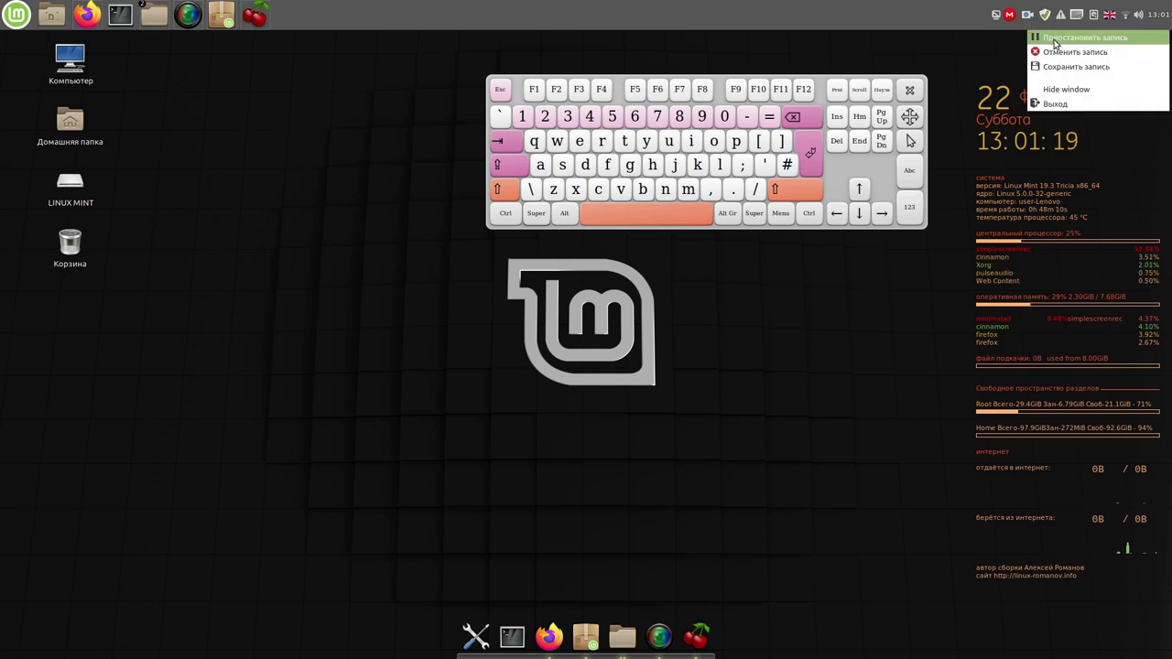
left_click(1057, 35)
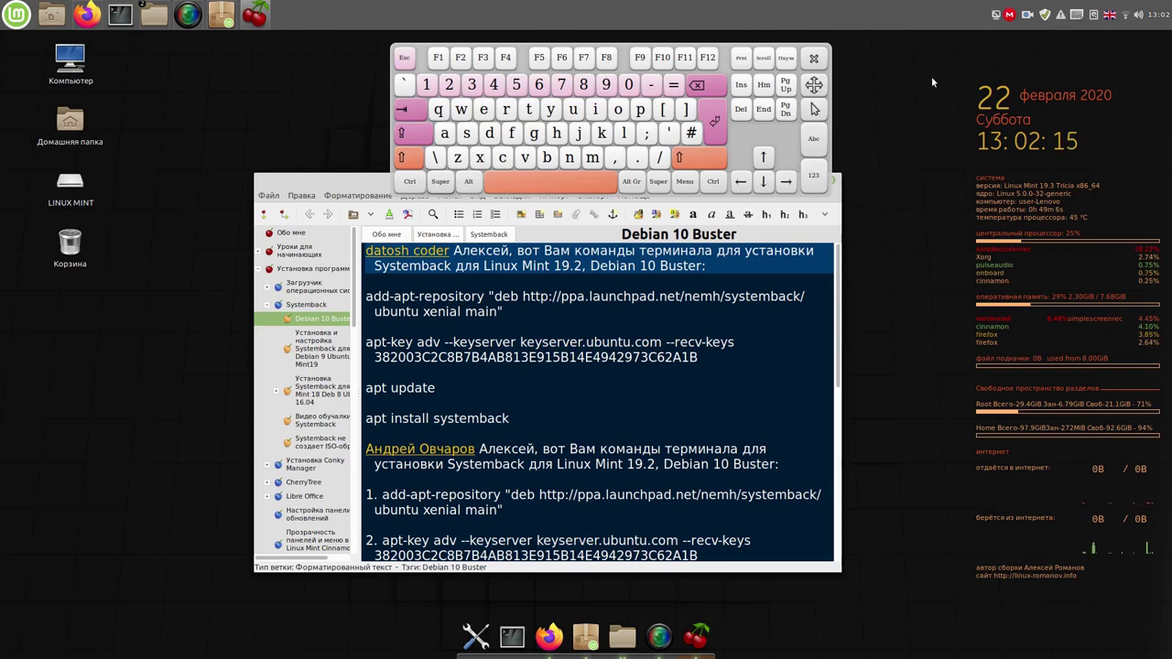
left_click(1030, 16)
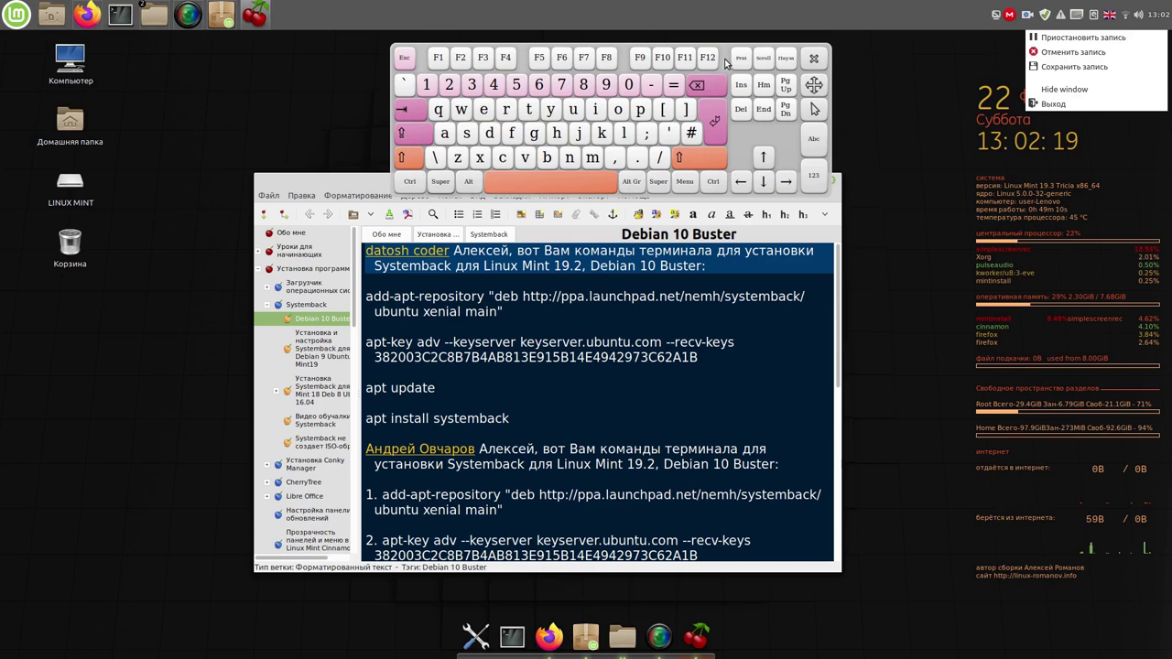
left_click(339, 189)
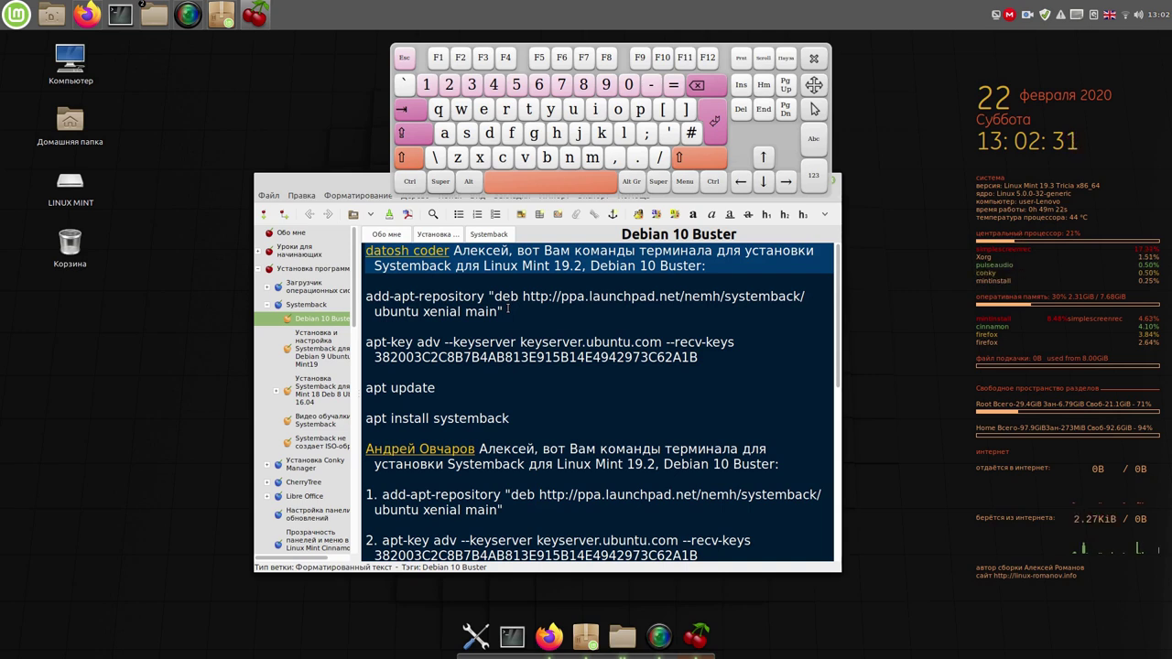
Step: Copy the add-apt-repository command for the Systemback xenial repository from the CherryTree note and try to run it in a new terminal
left_click_drag(508, 311, 341, 290)
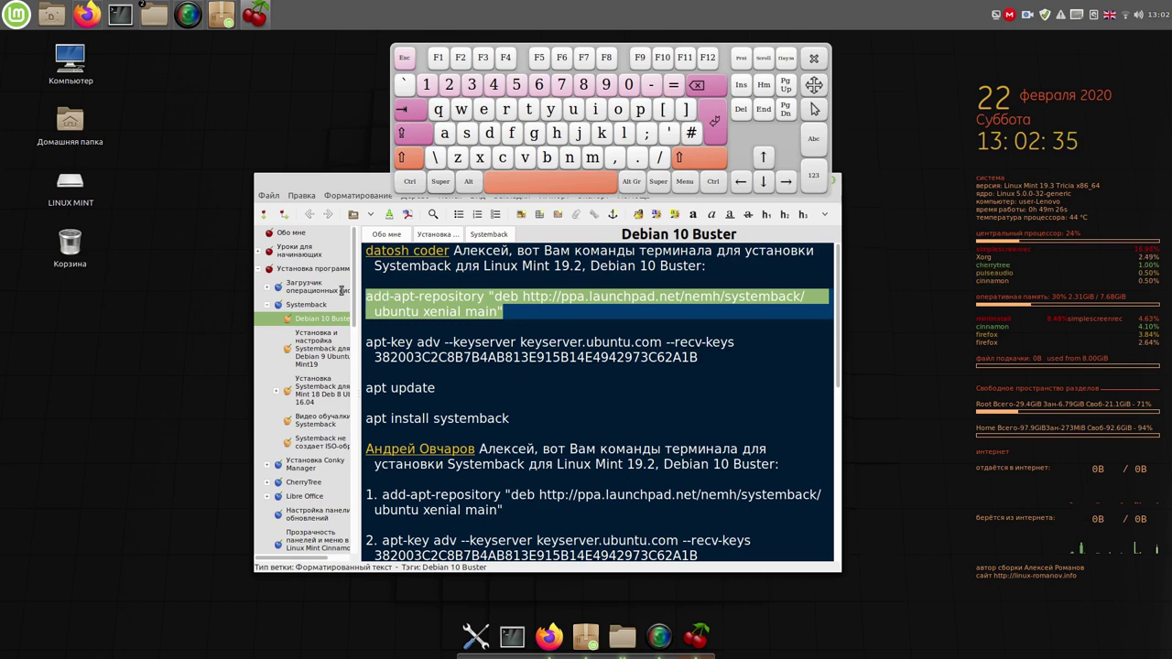
right_click(378, 304)
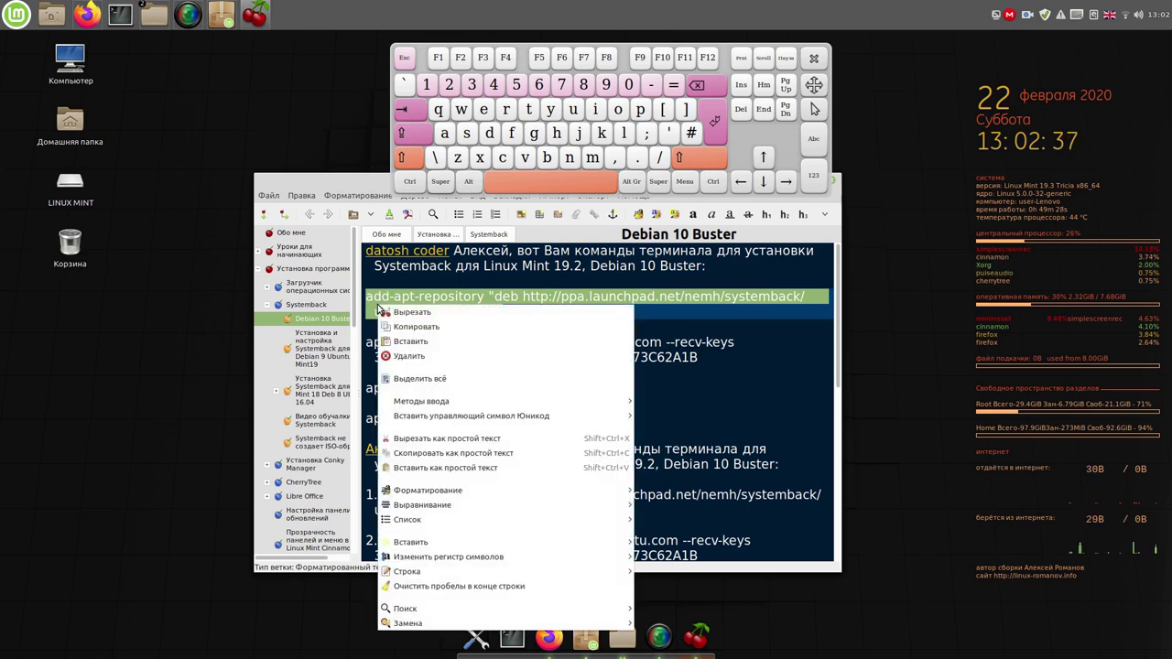
left_click(417, 327)
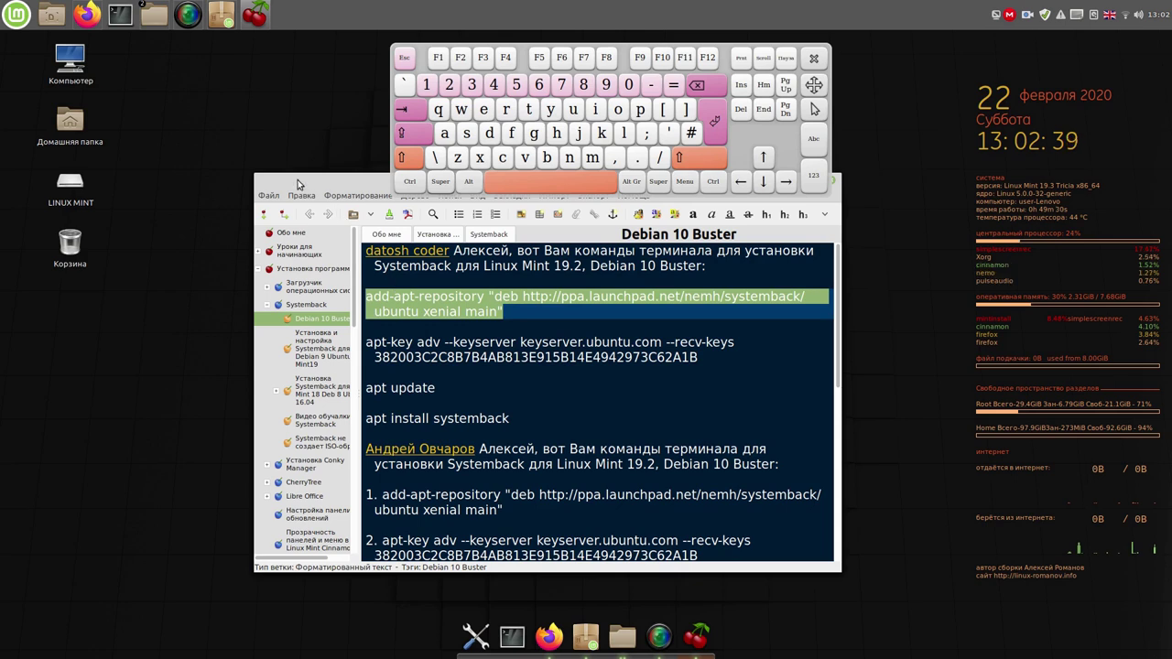
left_click(120, 14)
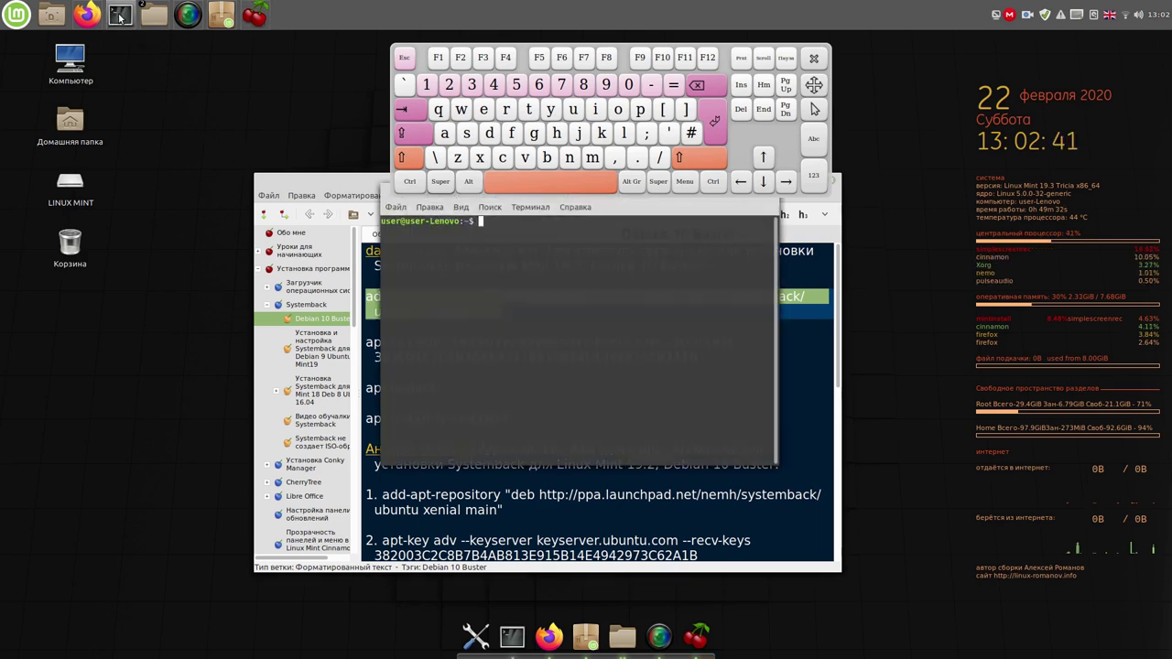
right_click(540, 346)
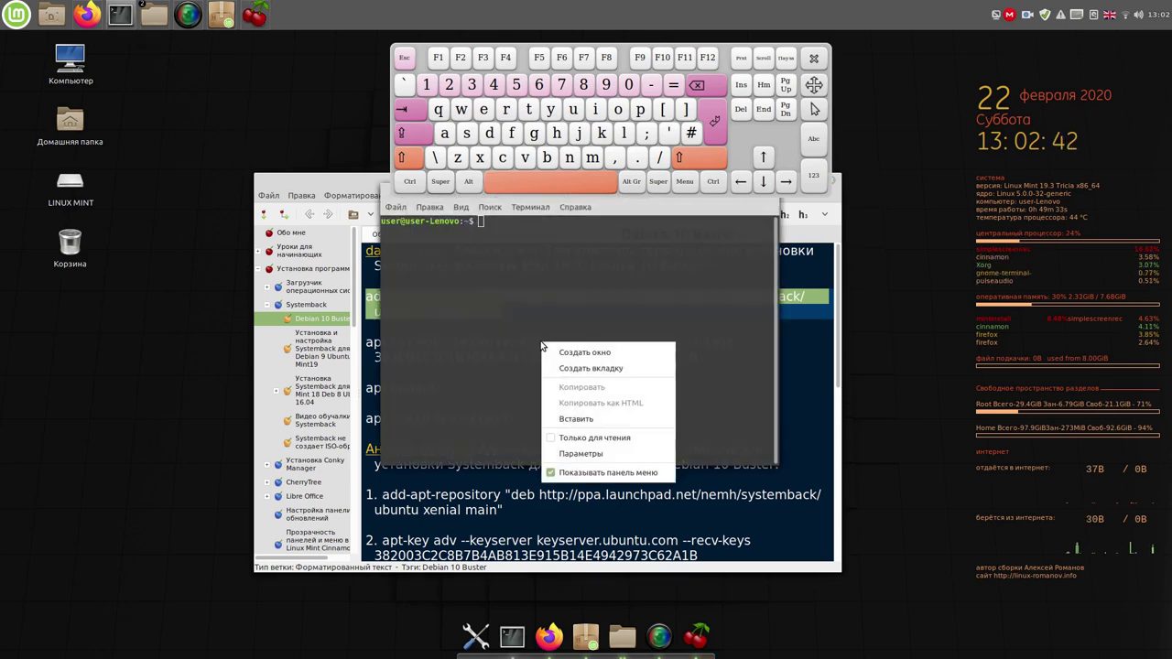
left_click(596, 418)
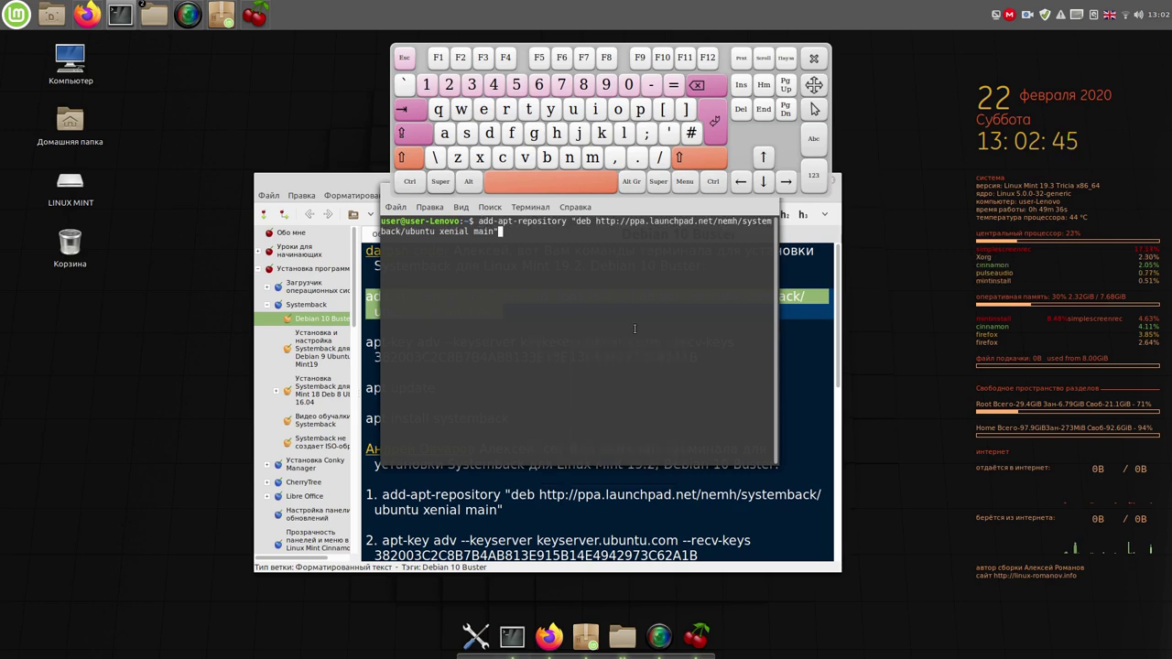
left_click(714, 131)
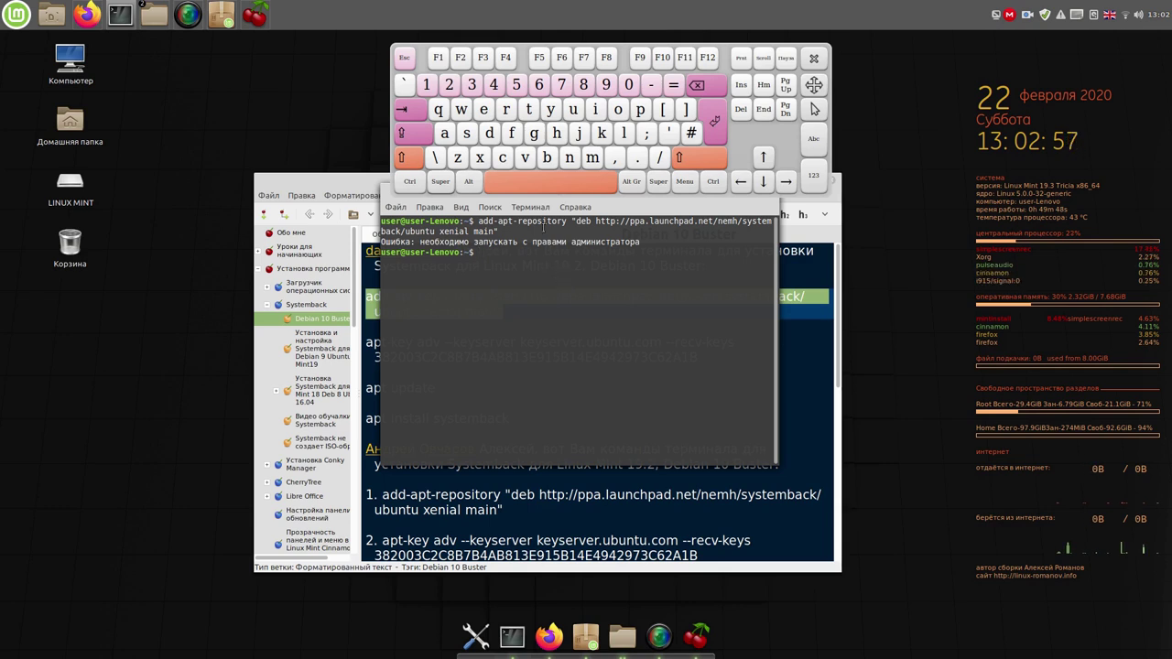
Step: Open a root shell in the terminal with sudo su, entering the account password
left_click(468, 134)
left_click(573, 111)
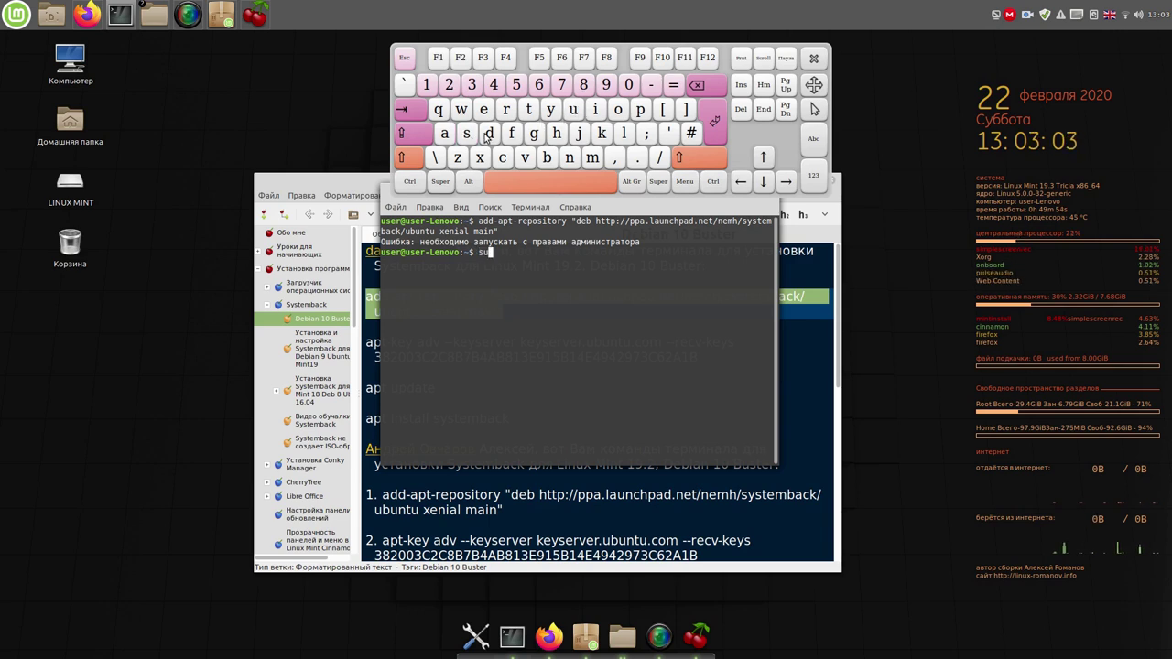
left_click(488, 133)
left_click(619, 107)
left_click(557, 186)
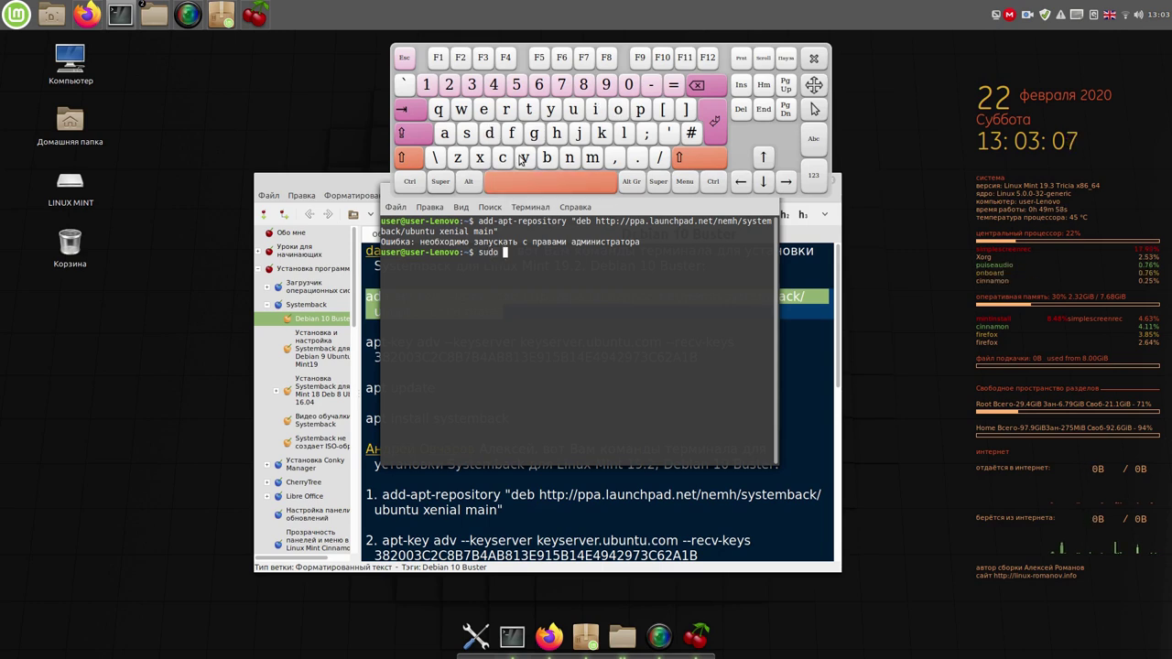
left_click(468, 134)
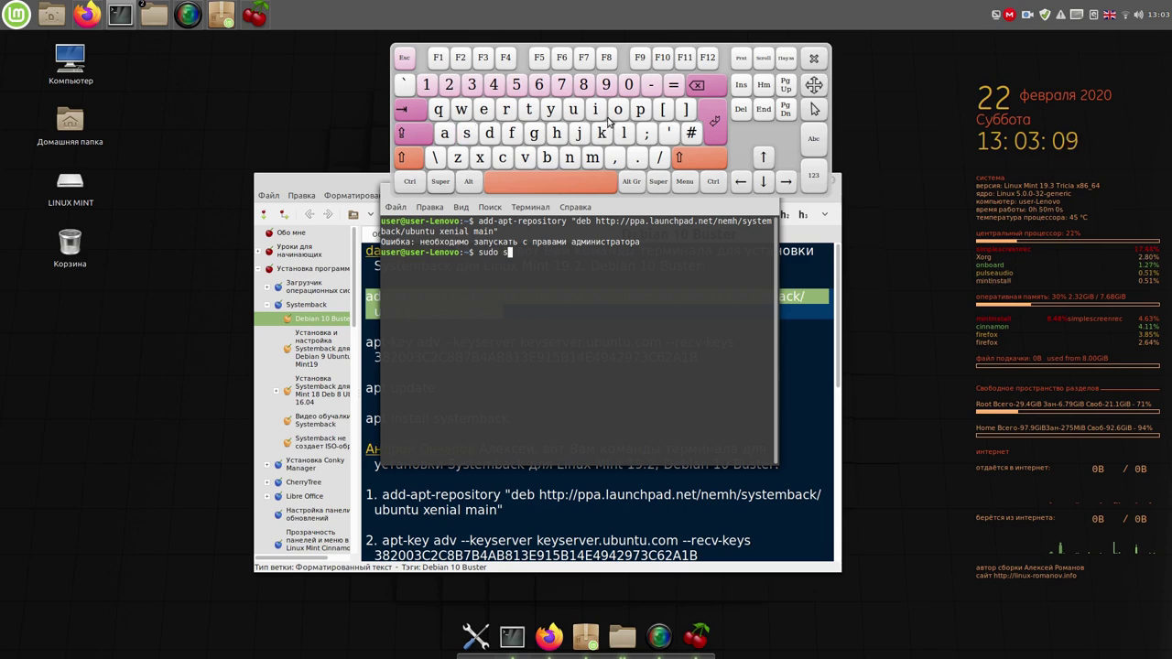
left_click(574, 111)
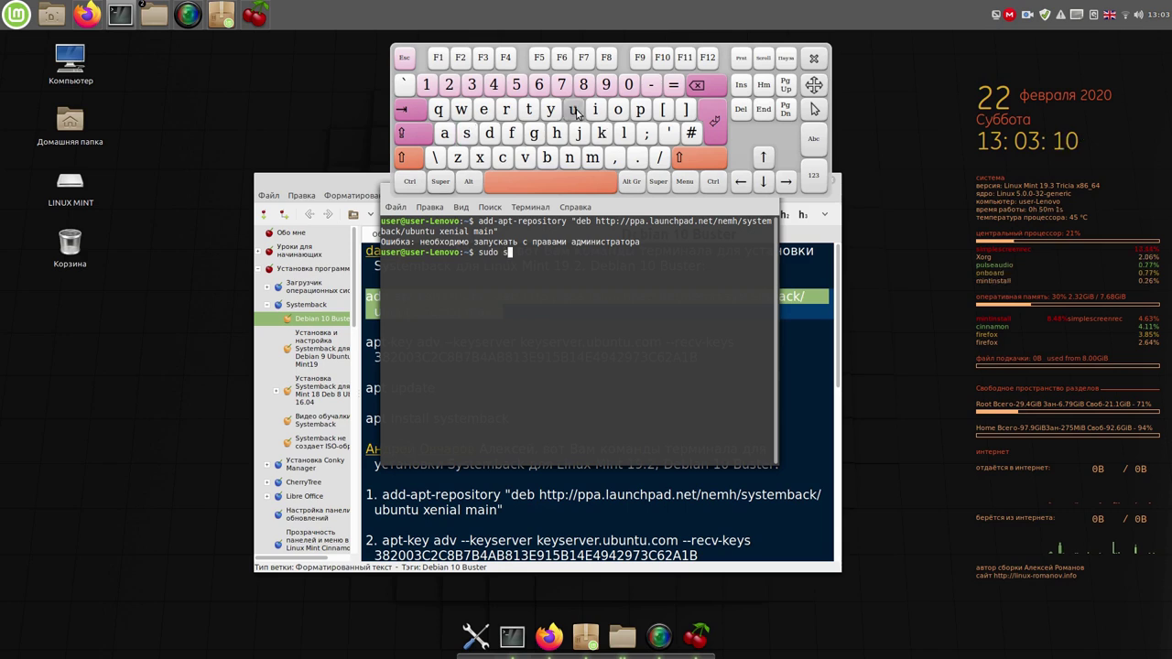
left_click(721, 128)
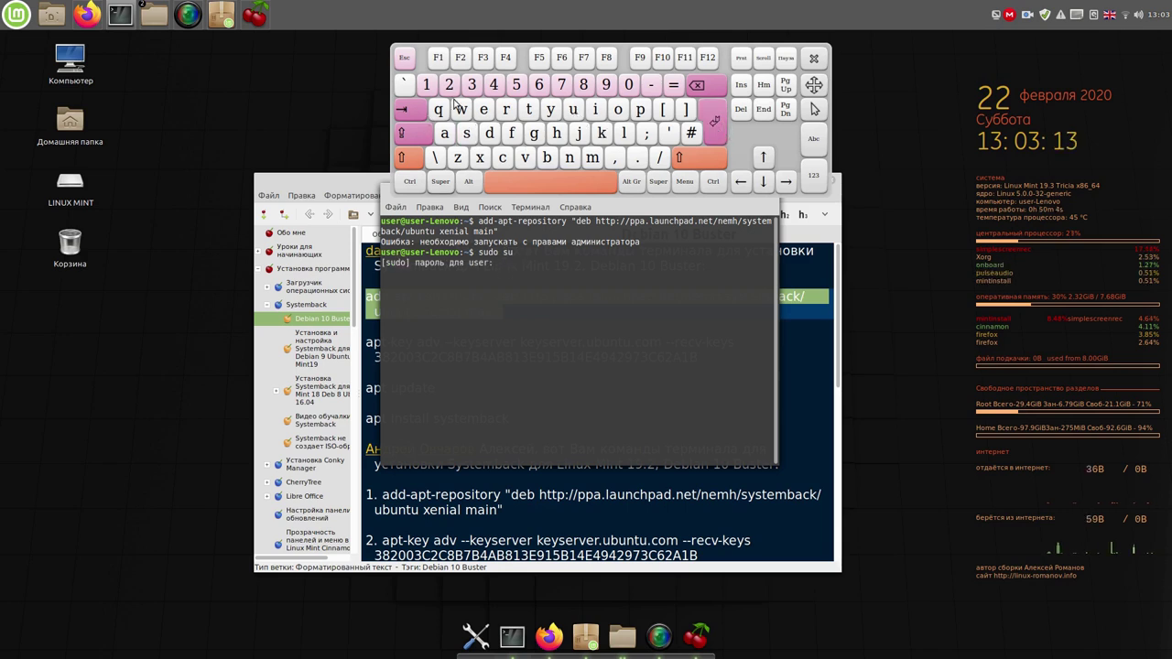
left_click(428, 87)
left_click(717, 126)
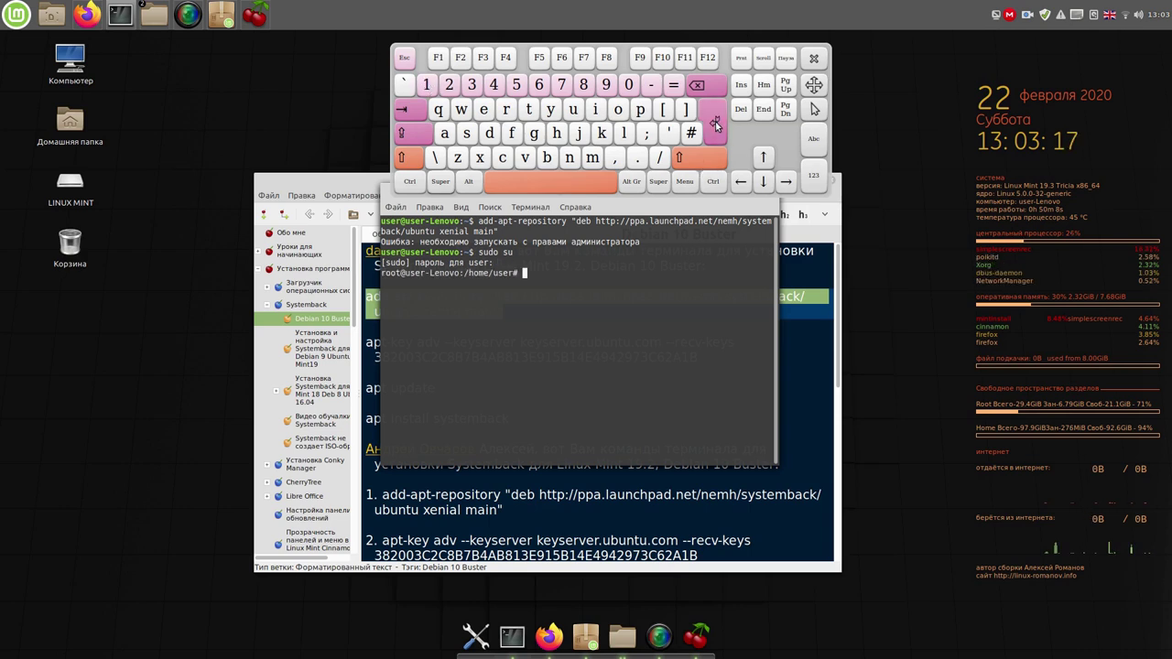
right_click(597, 296)
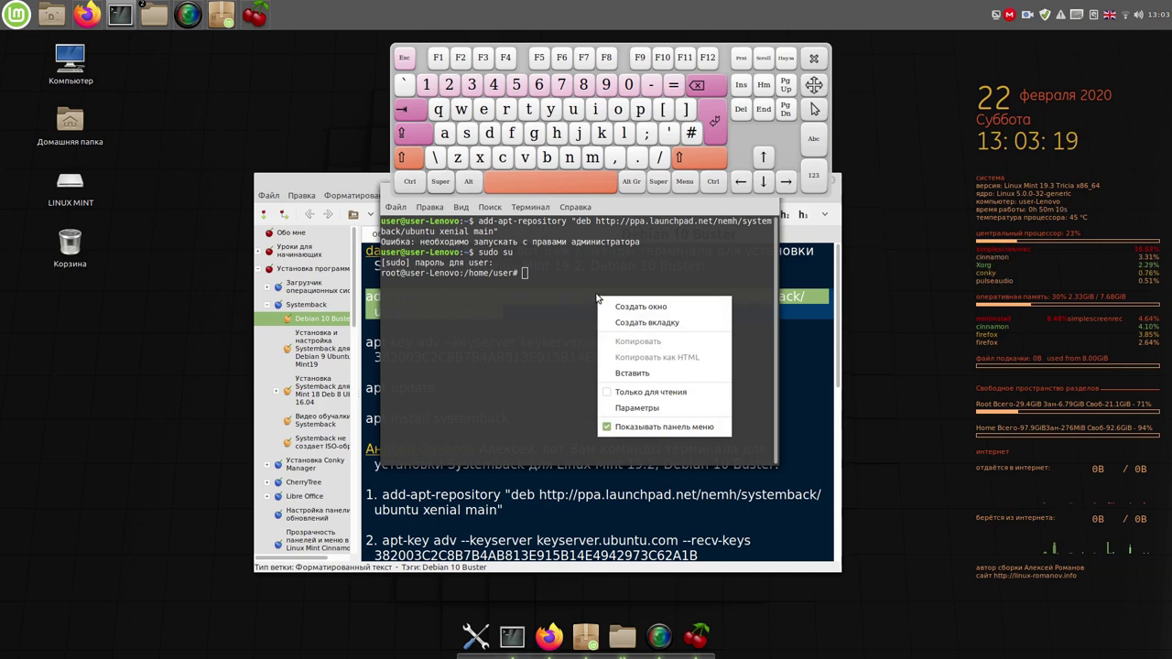
left_click(669, 373)
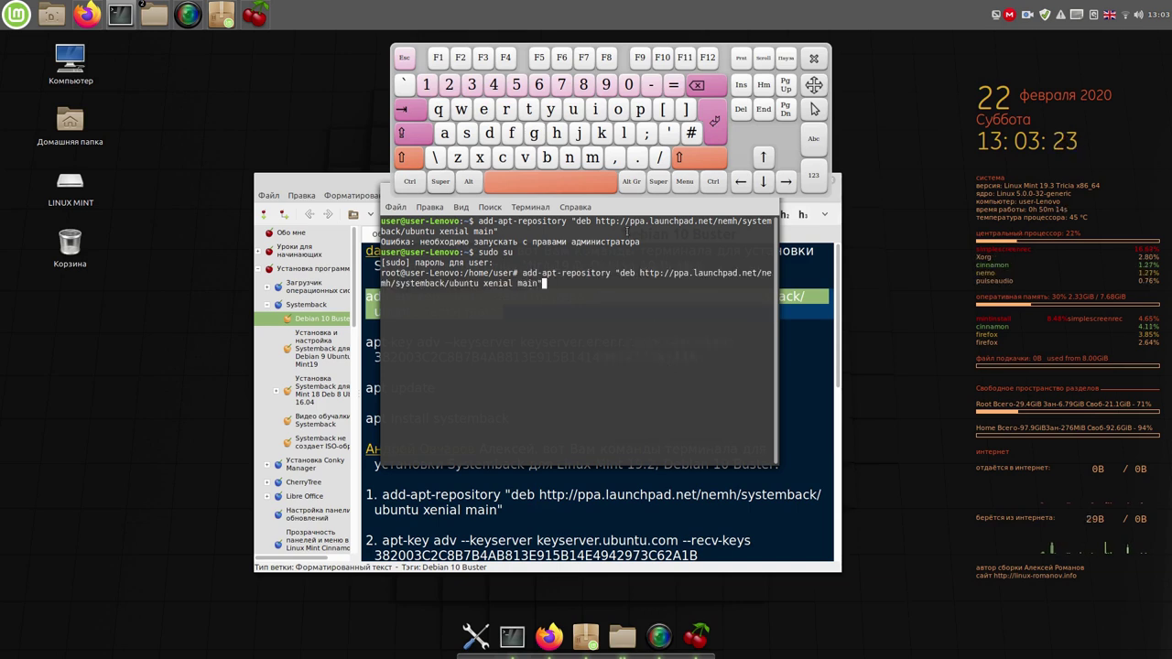
left_click(713, 128)
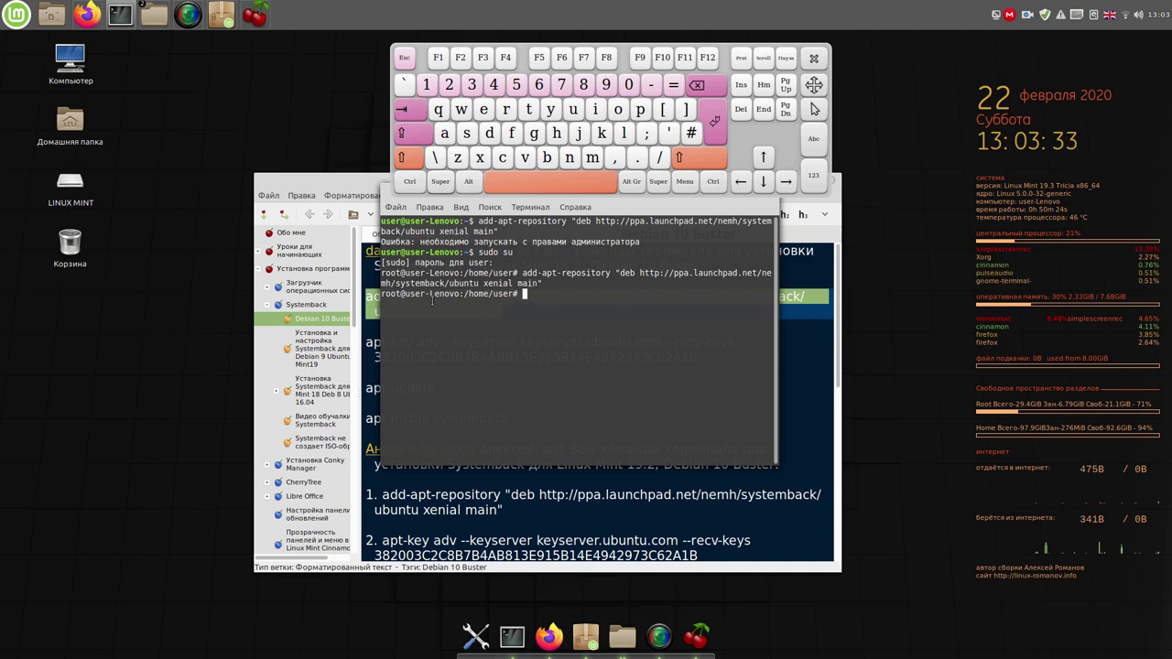
Step: Copy the apt-key adv command using keyserver.ubuntu.com from the CherryTree note and run it in the root terminal to import the Systemback repository key
left_click(356, 187)
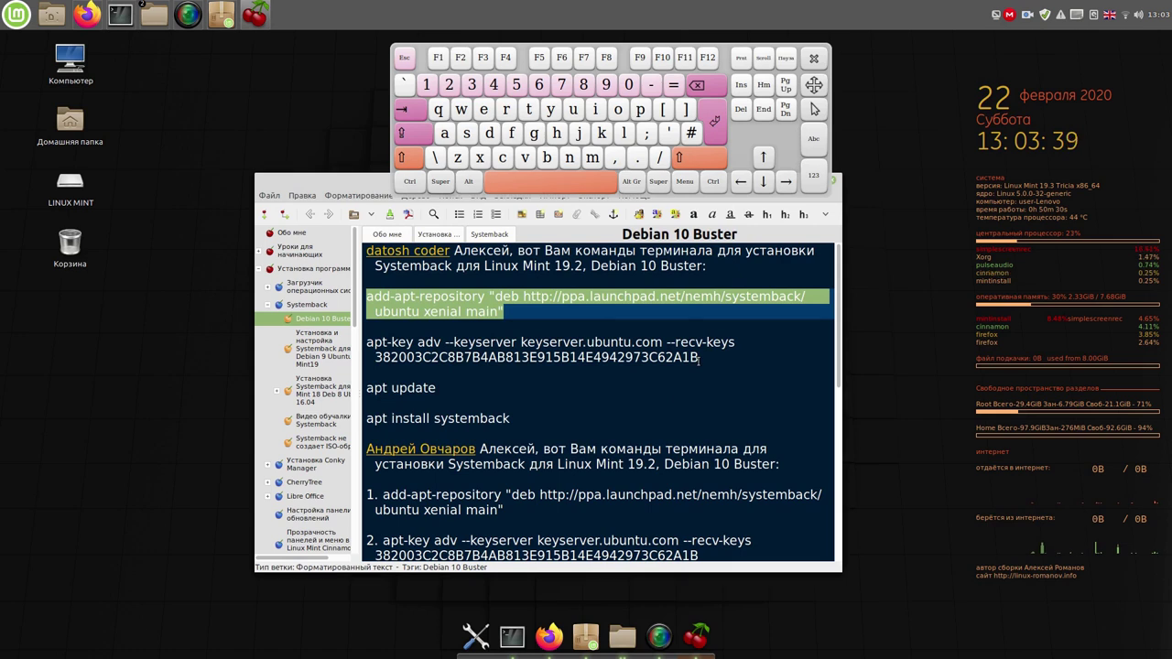
left_click_drag(700, 359, 357, 340)
key("ctrl+c")
right_click(408, 351)
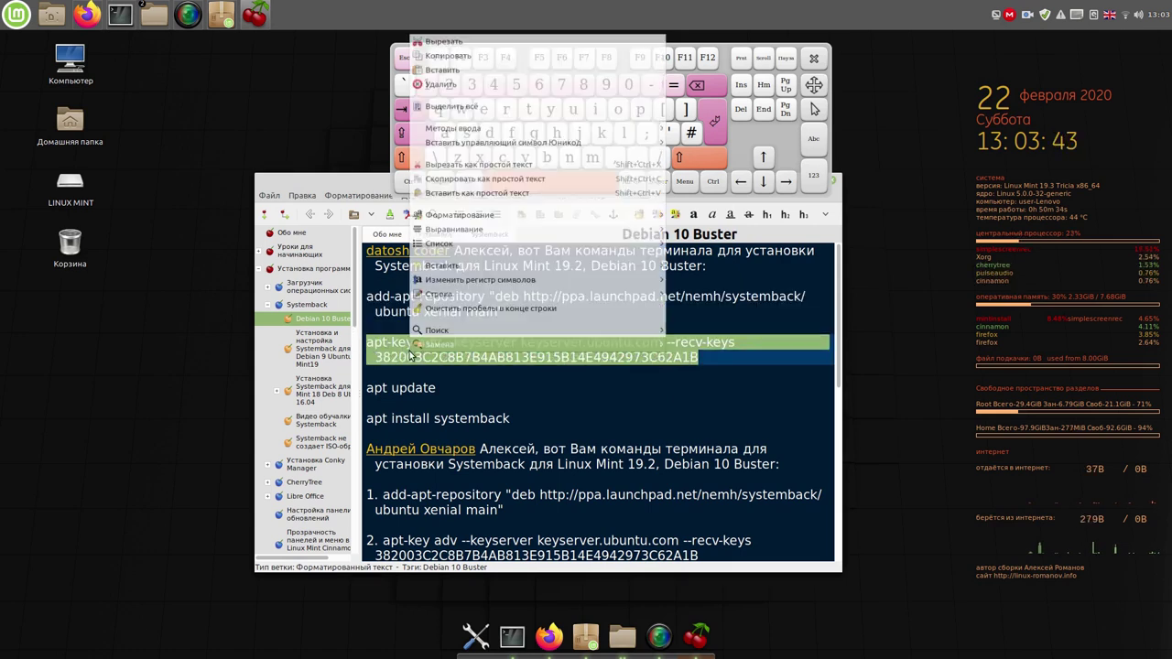
left_click(483, 41)
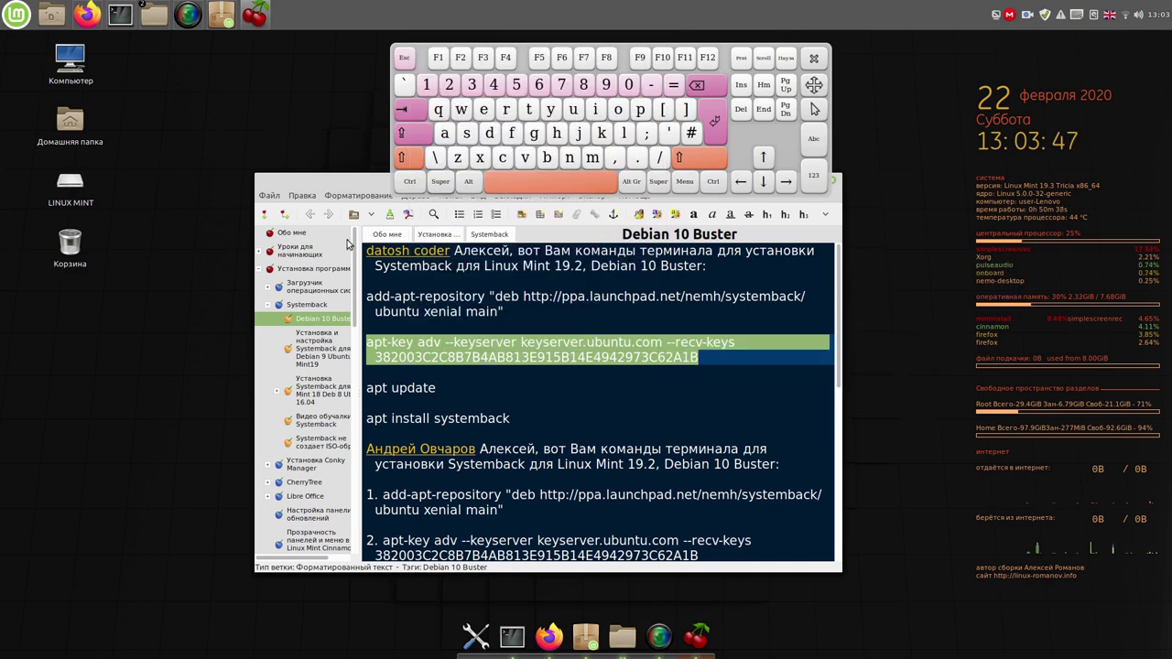
left_click(515, 646)
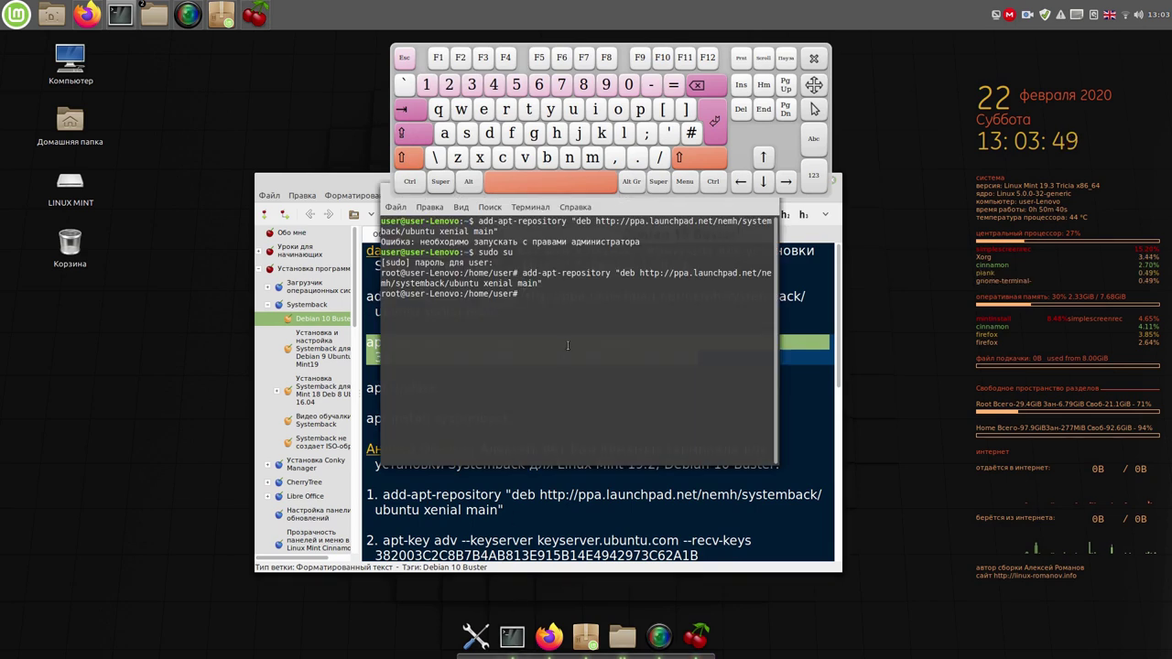
right_click(568, 348)
left_click(608, 421)
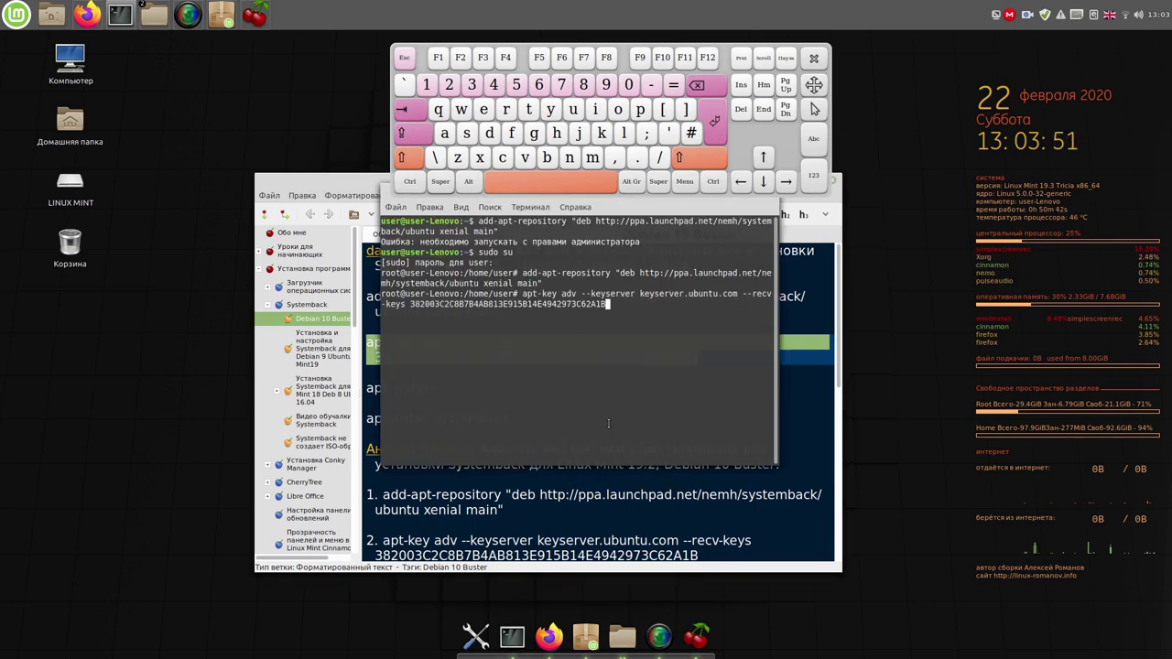
left_click(715, 123)
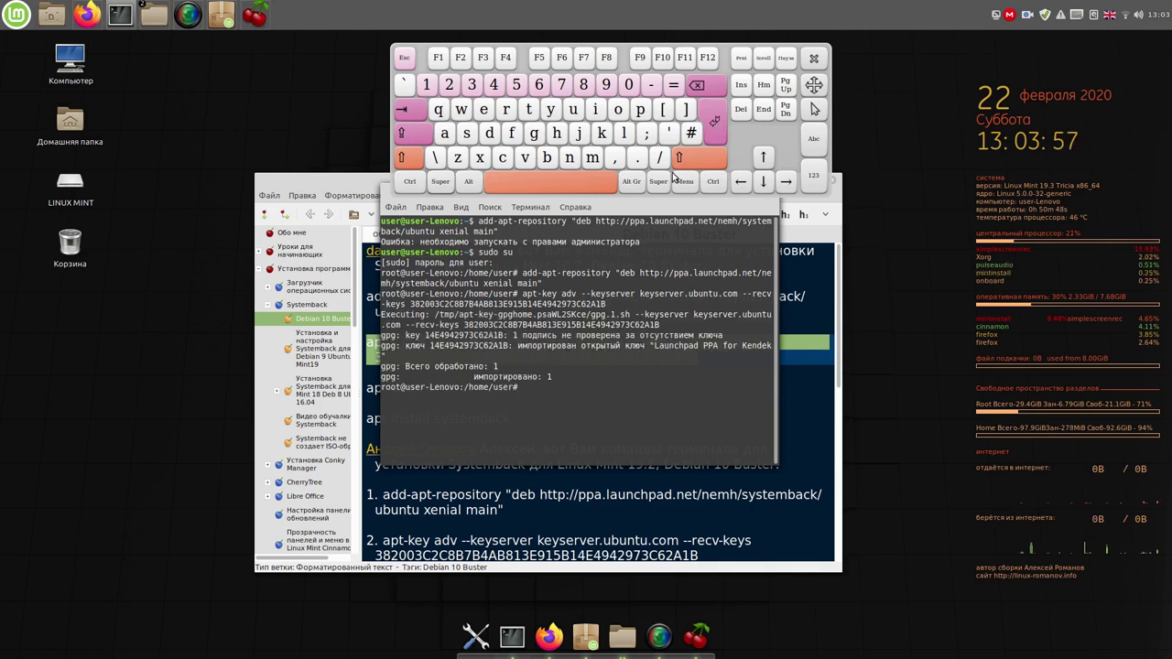
Step: Copy the apt update command from the CherryTree note and run it in the root terminal
left_click(297, 183)
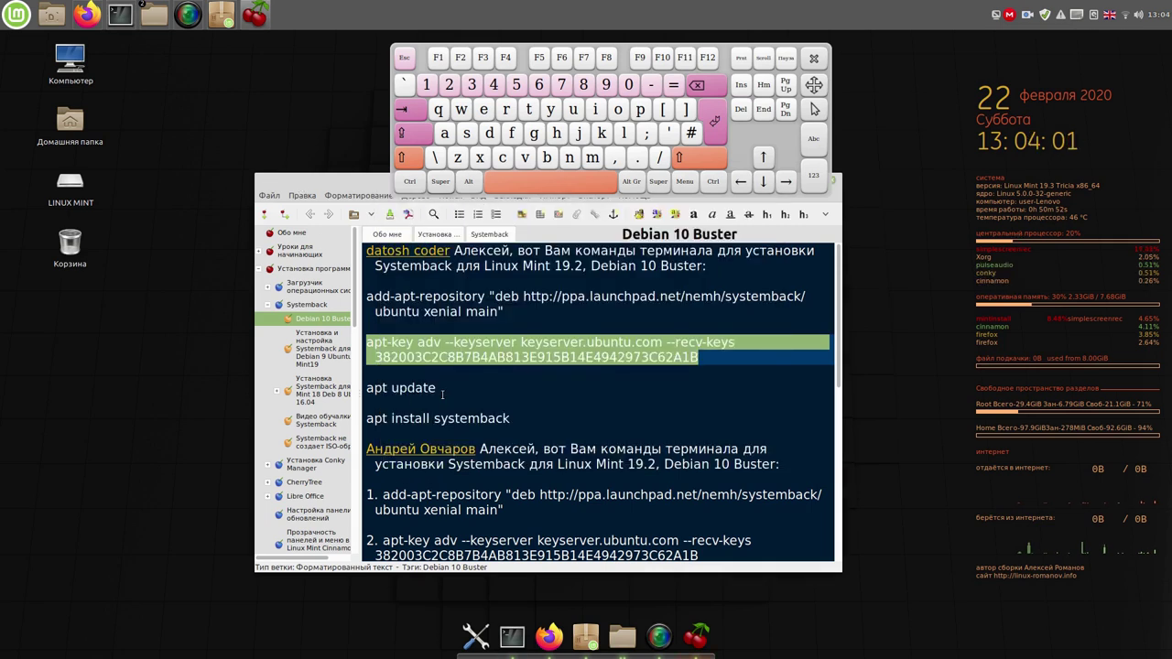
left_click_drag(438, 389, 357, 386)
key("ctrl+c")
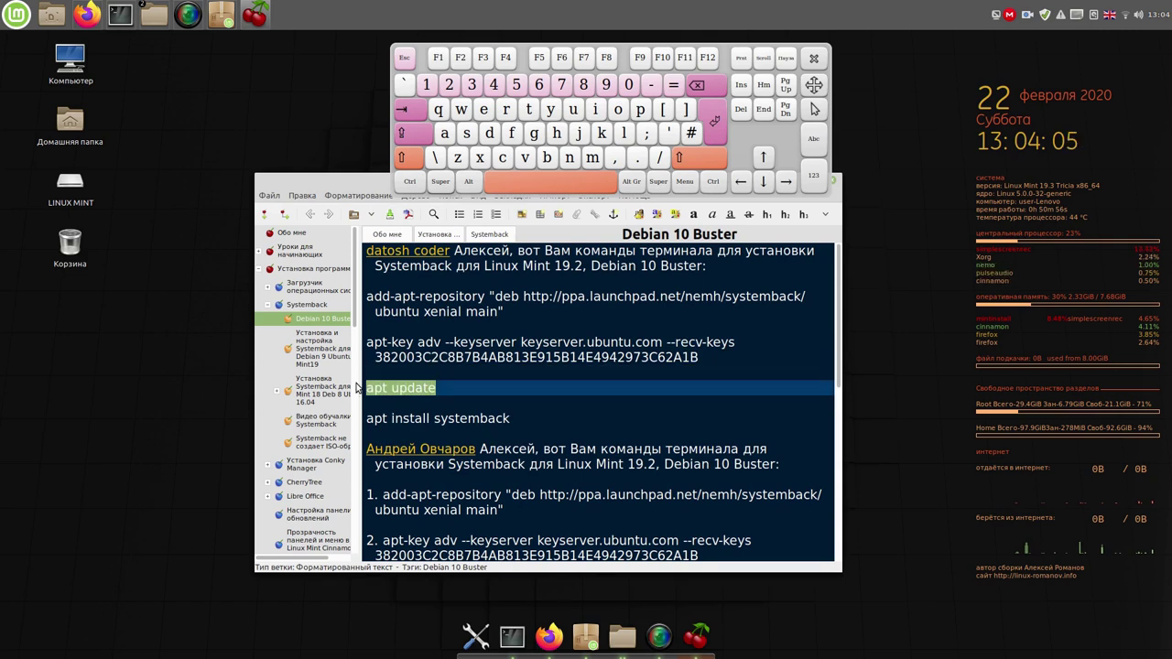
right_click(378, 390)
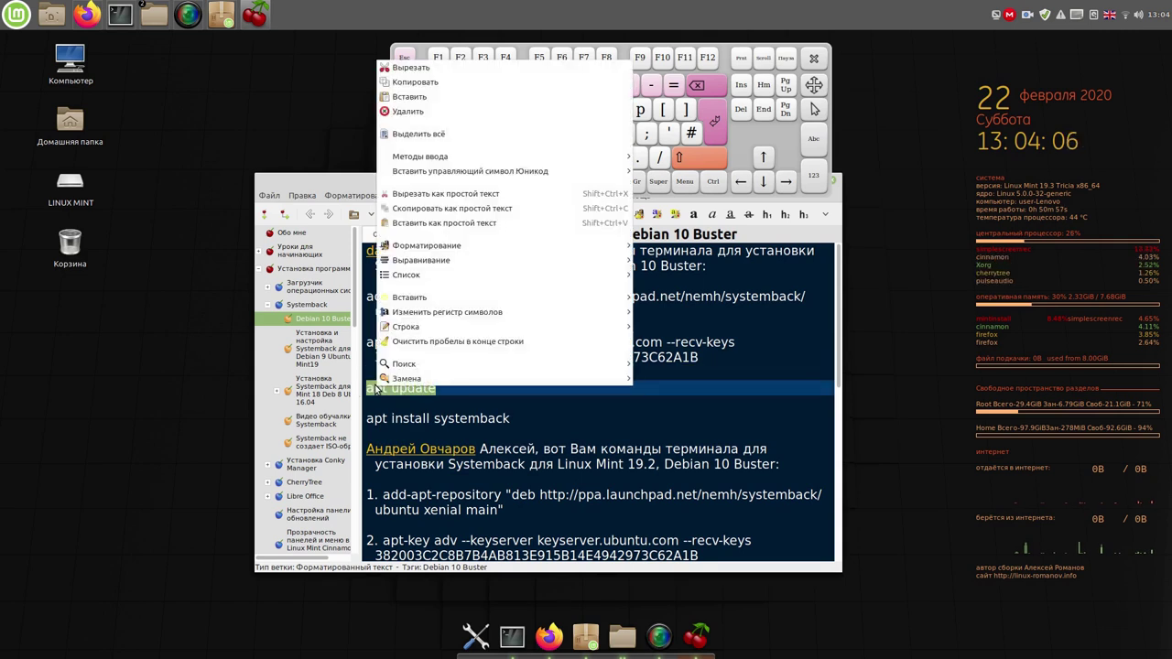
left_click(433, 85)
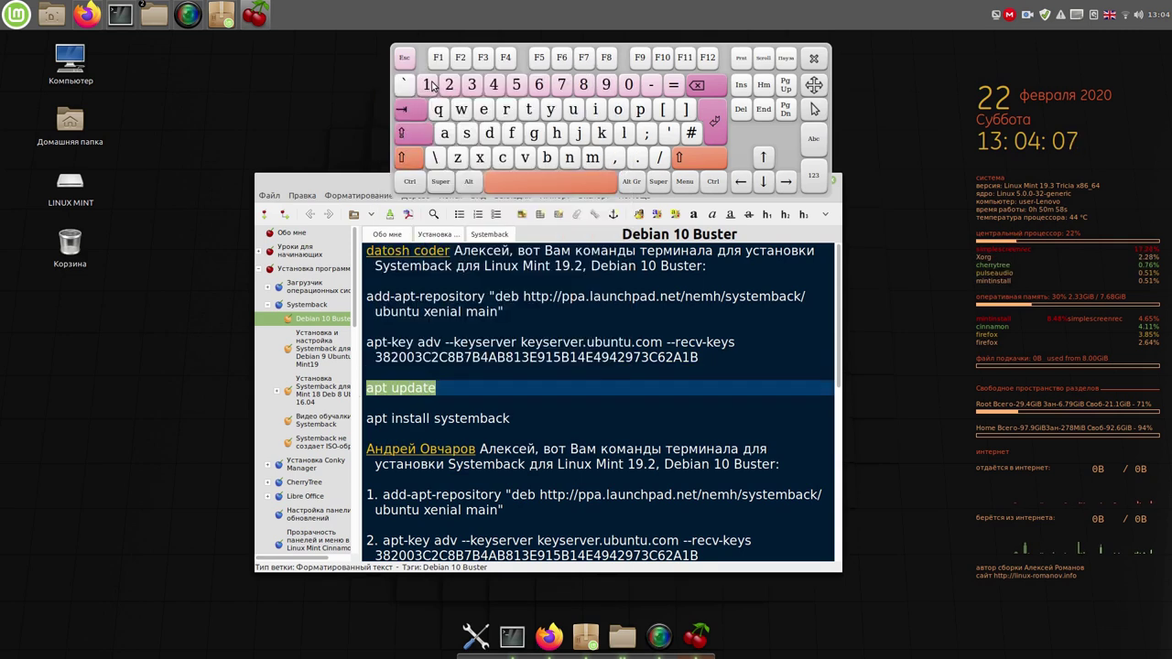
left_click(512, 637)
right_click(574, 409)
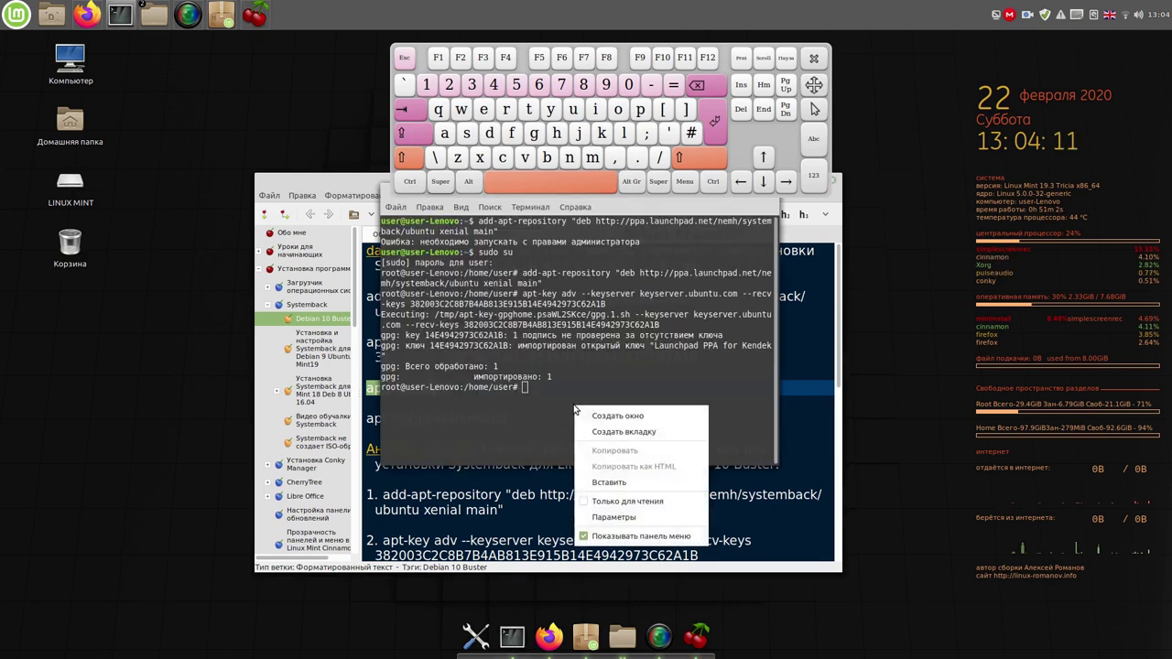
left_click(612, 480)
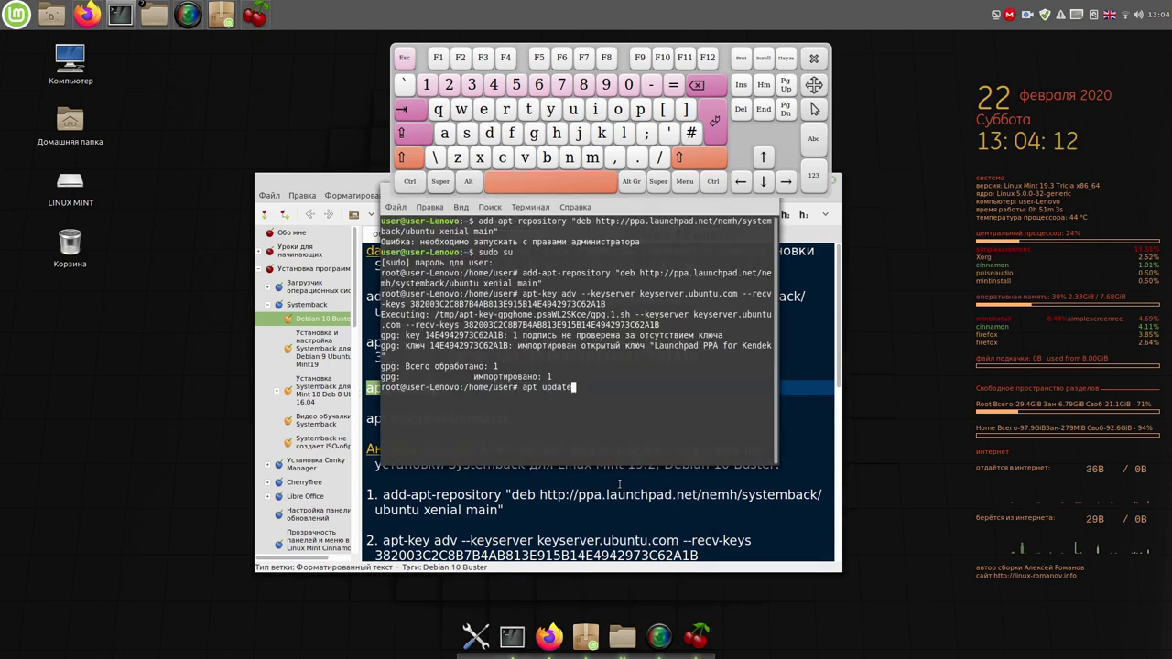
left_click(715, 124)
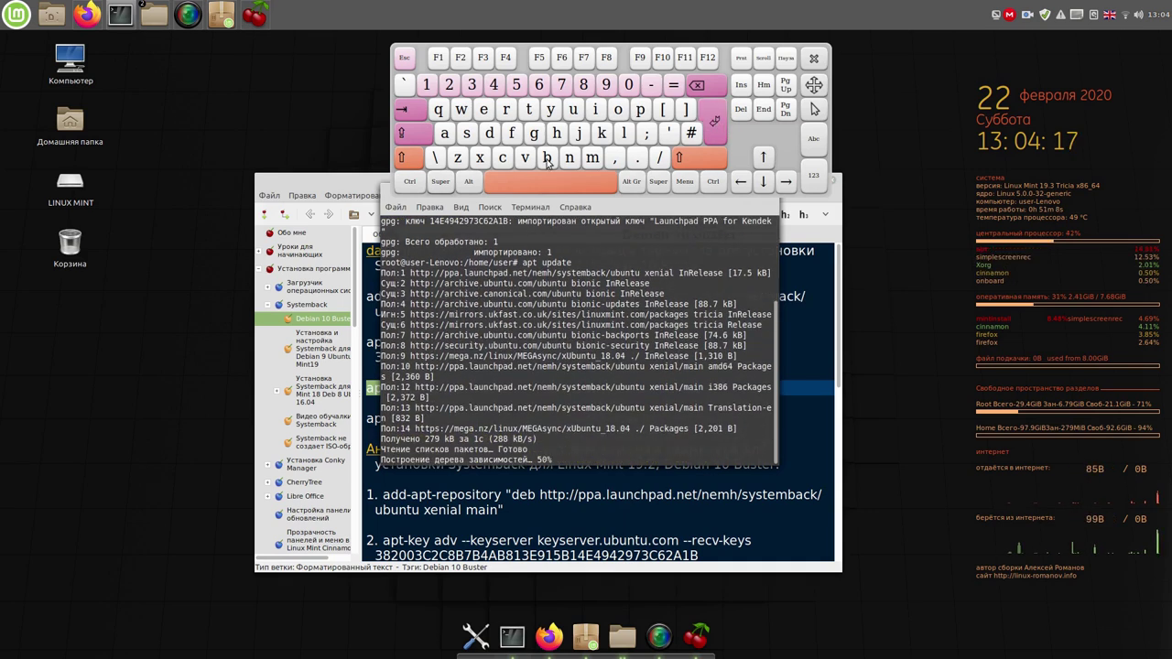
Step: Copy "apt install systemback" from the CherryTree note, run it in the root terminal and accept the installation
left_click(315, 181)
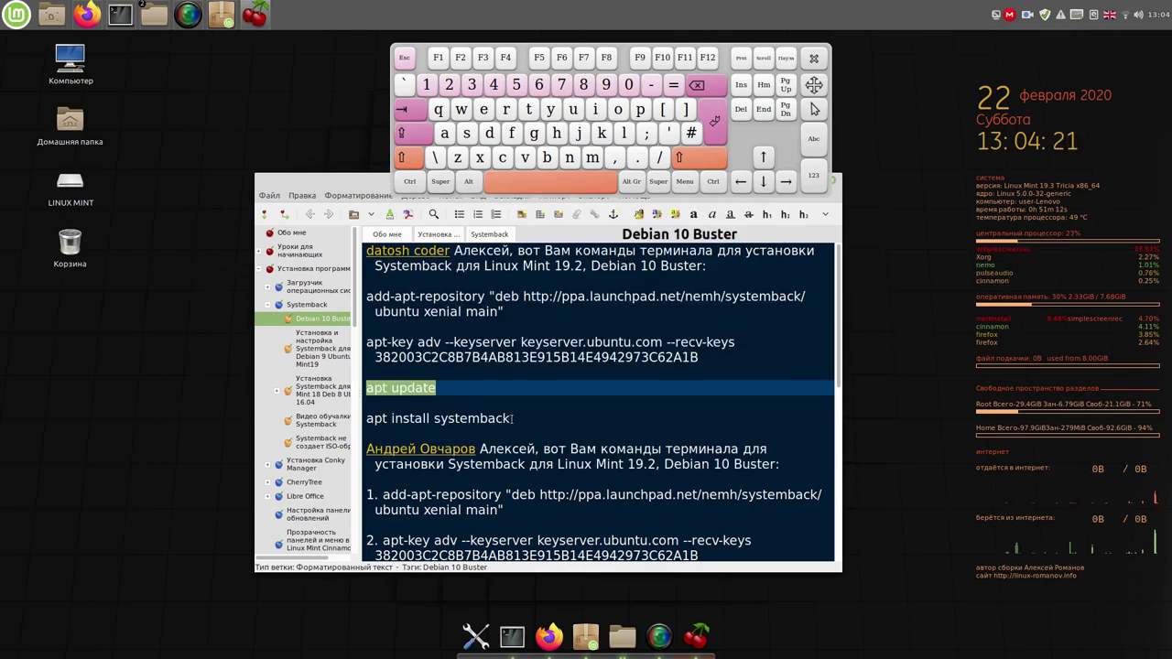
left_click_drag(513, 419, 366, 417)
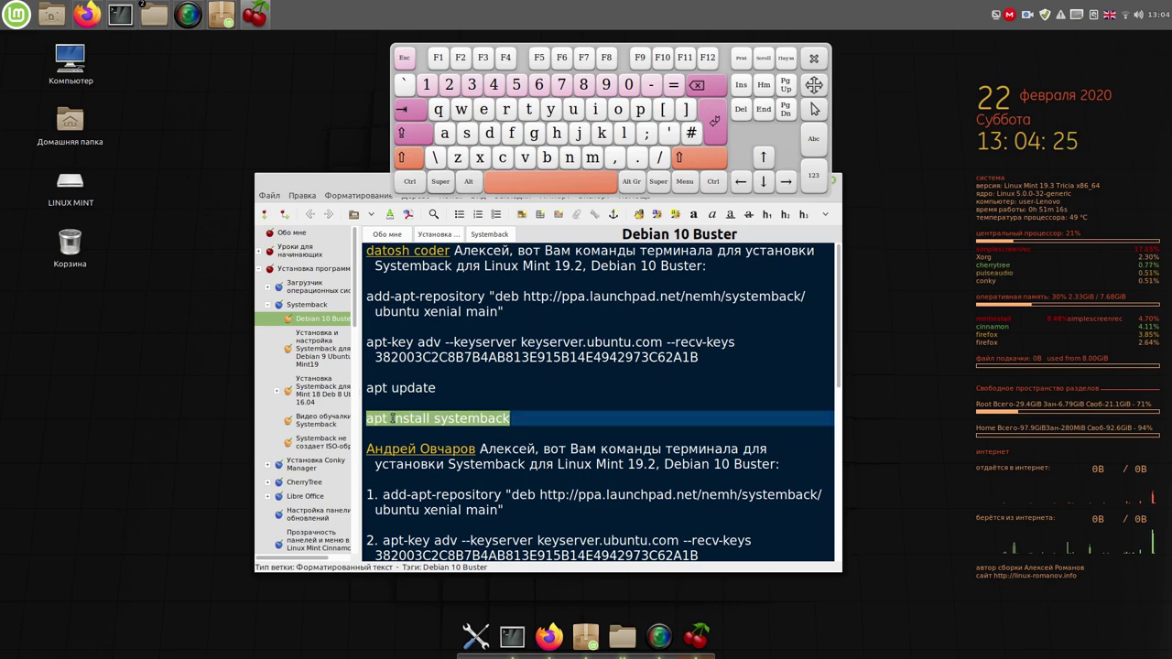
right_click(392, 418)
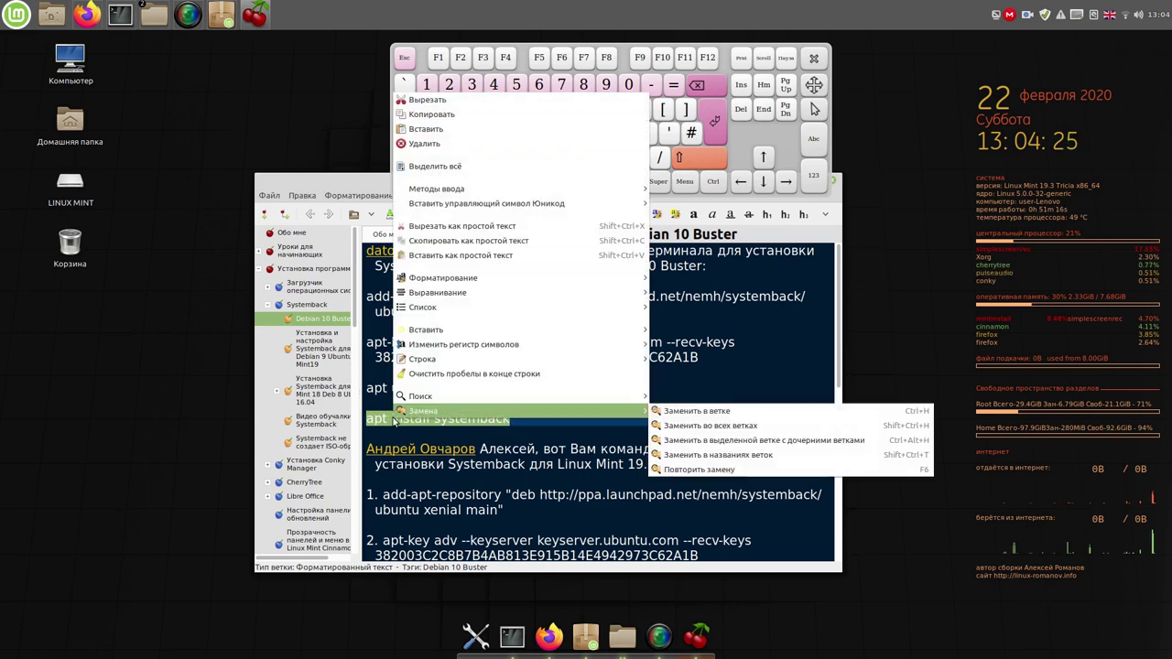
left_click(462, 122)
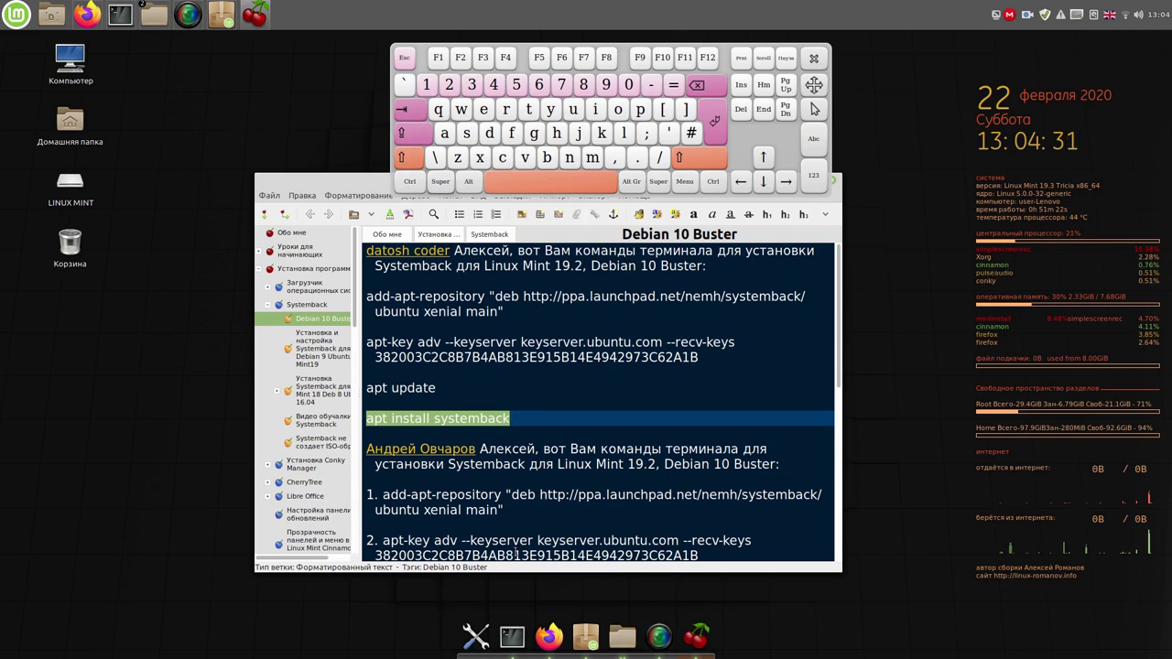
left_click(511, 637)
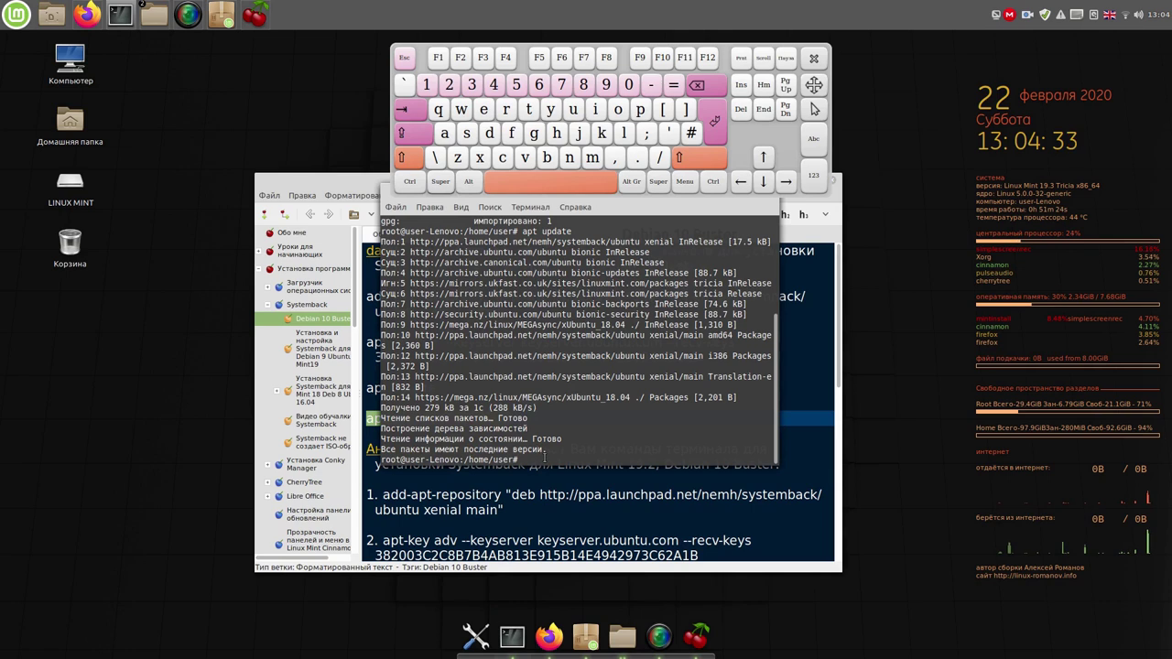
right_click(544, 459)
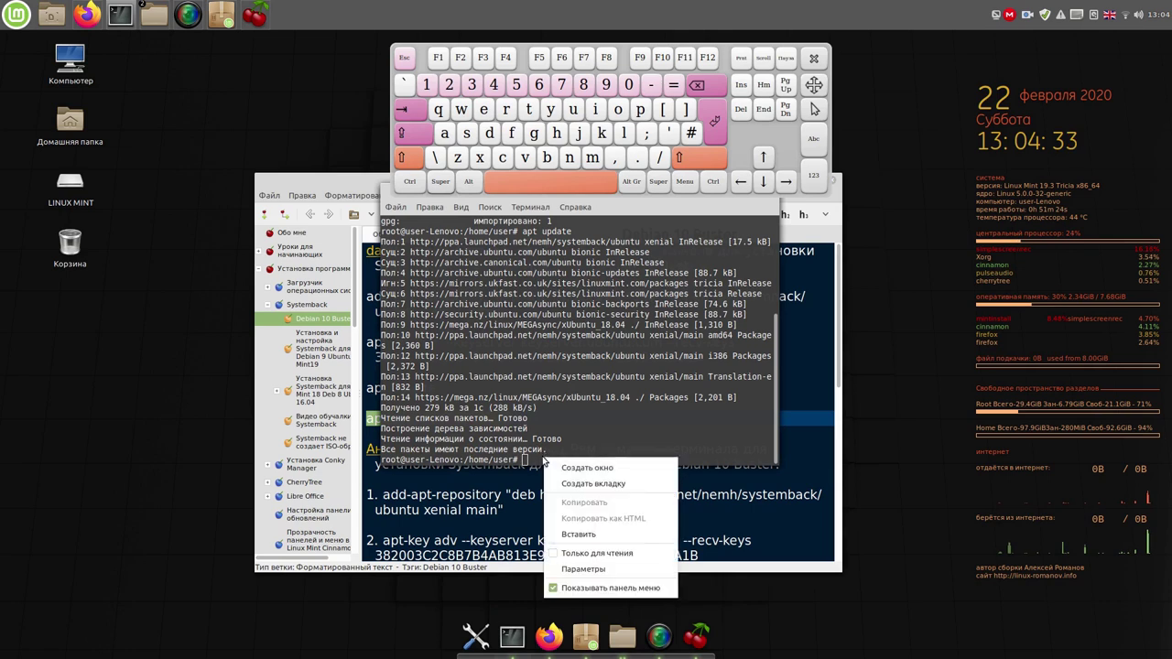
left_click(593, 535)
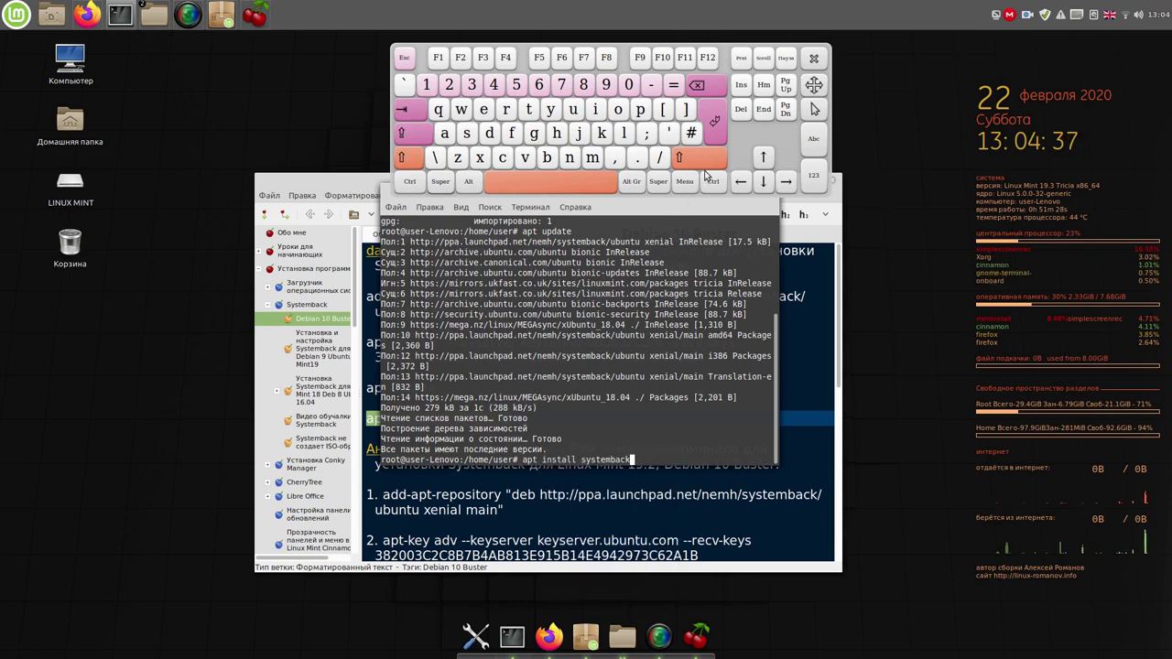
left_click(715, 127)
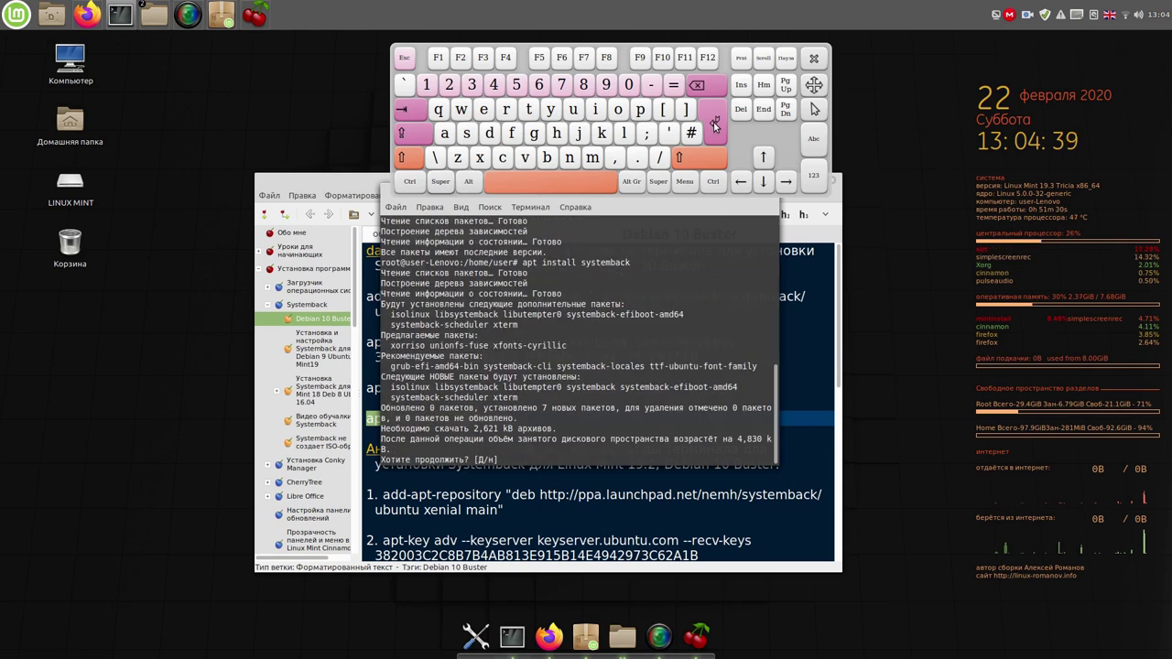
left_click(715, 126)
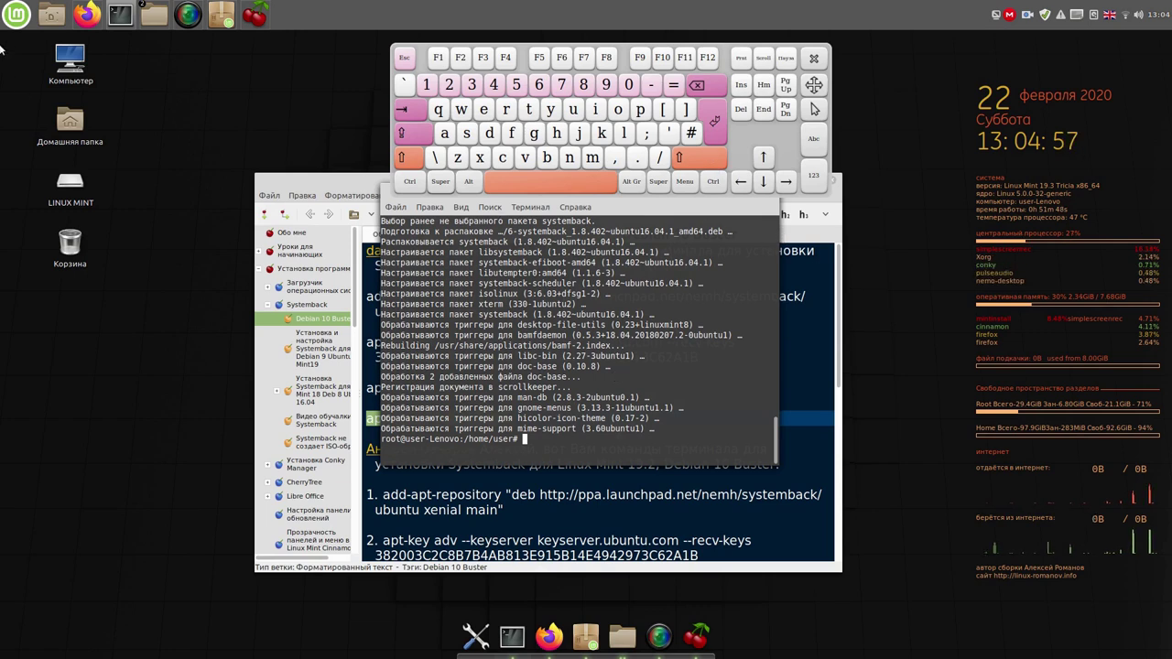
Step: Launch Systemback from the administration applications and authenticate by entering the administrator password
left_click(17, 15)
mouse_move(134, 263)
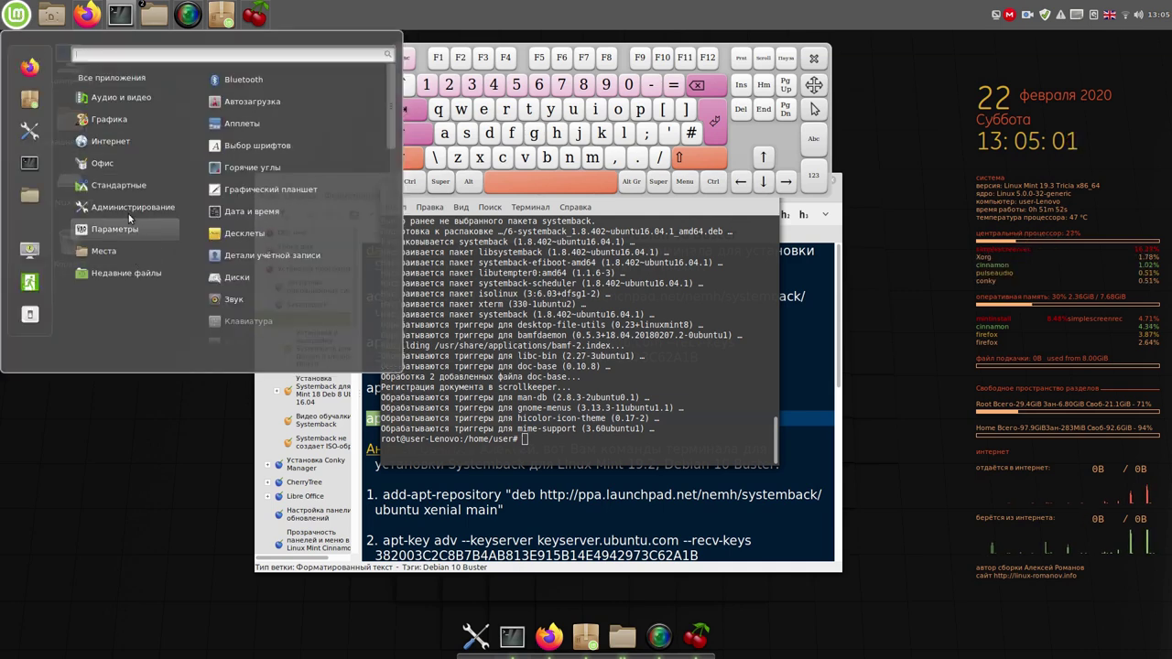
mouse_move(129, 210)
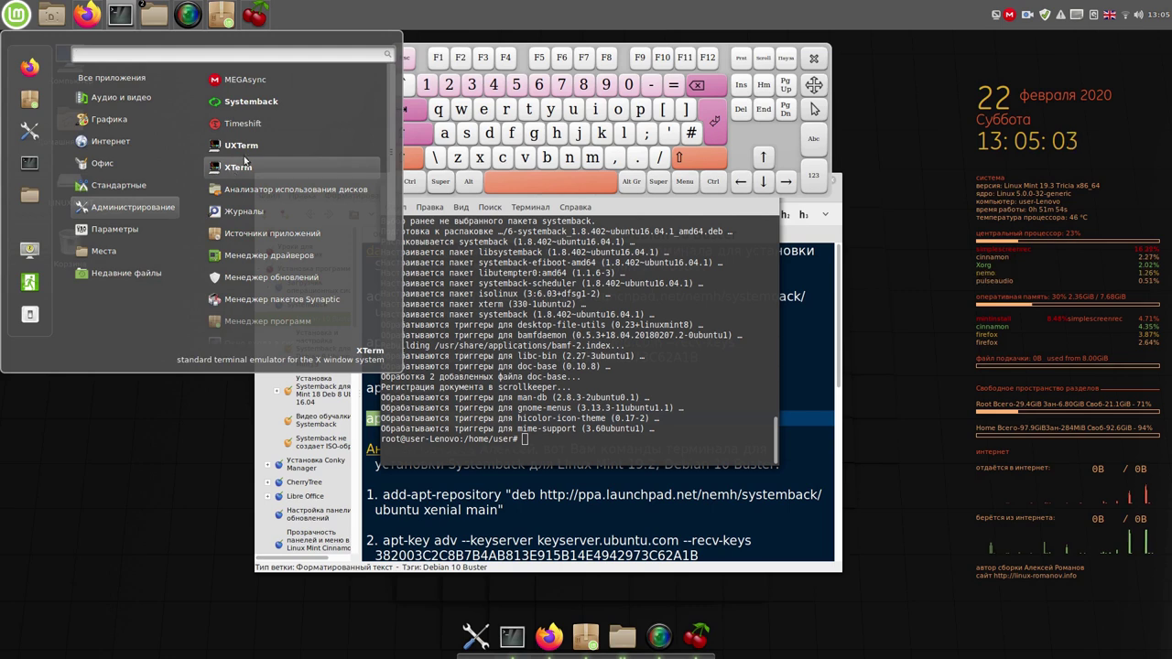
left_click(267, 103)
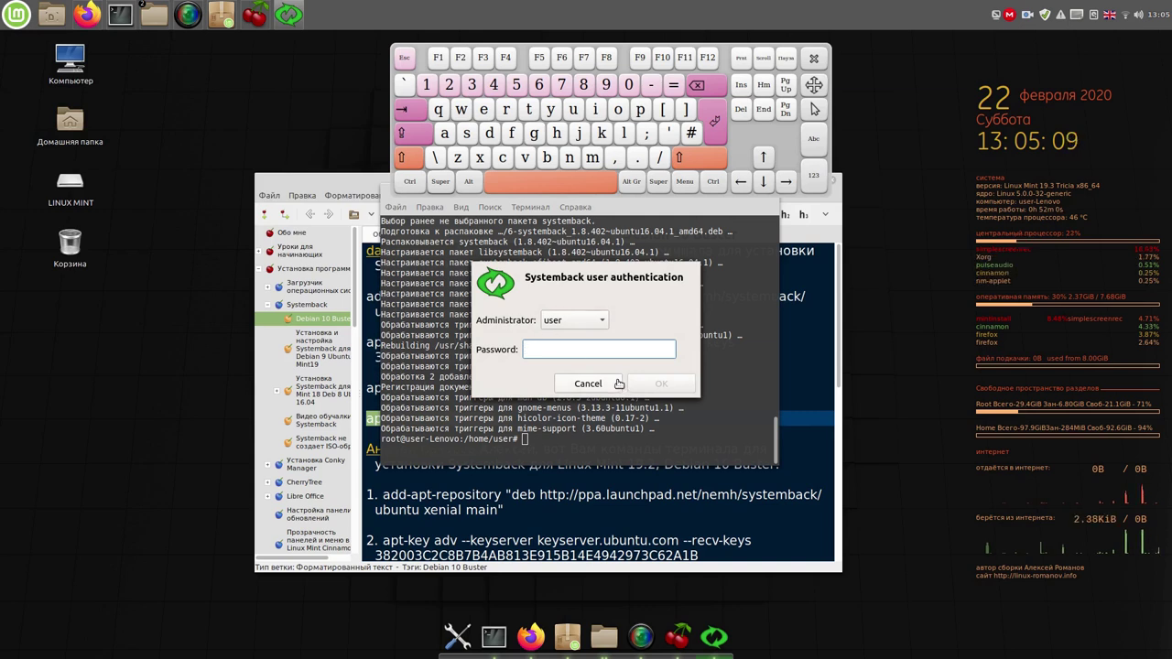
left_click(426, 84)
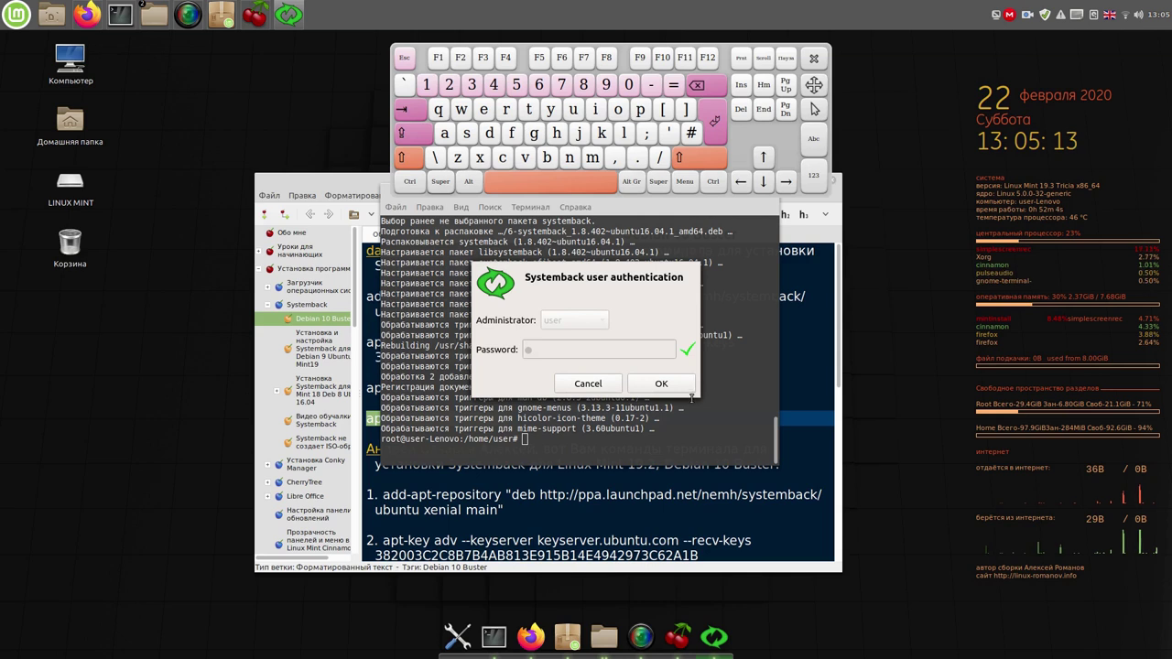
left_click(683, 390)
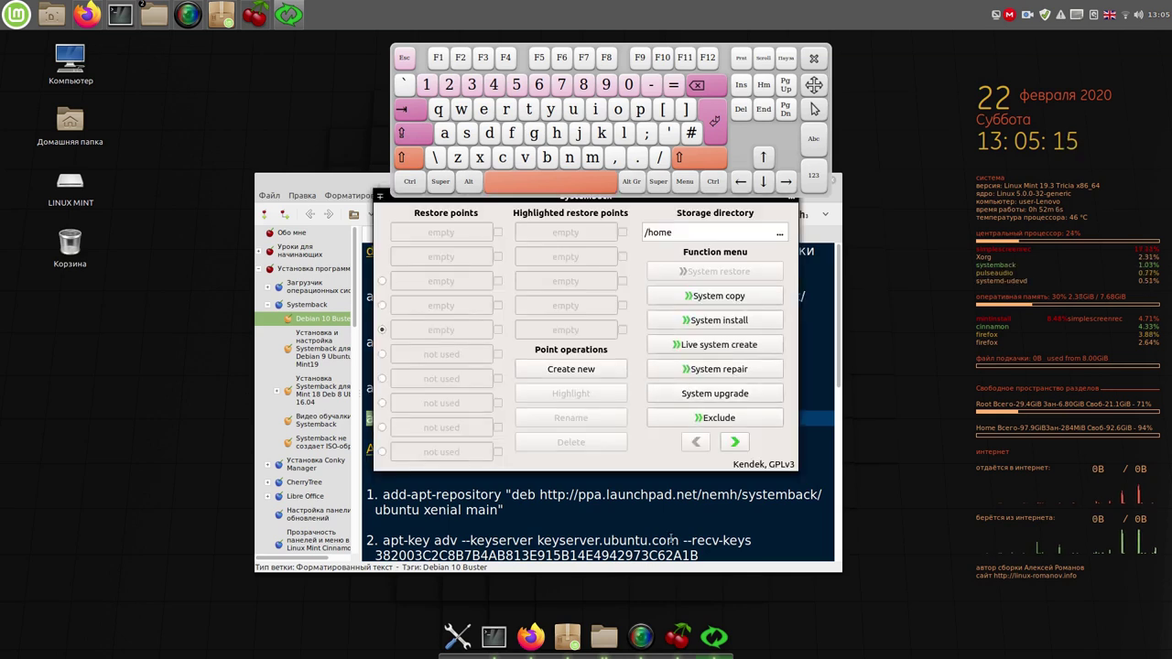
Step: Pin Systemback to the dock and place its icon between the terminal and Firefox
right_click(714, 638)
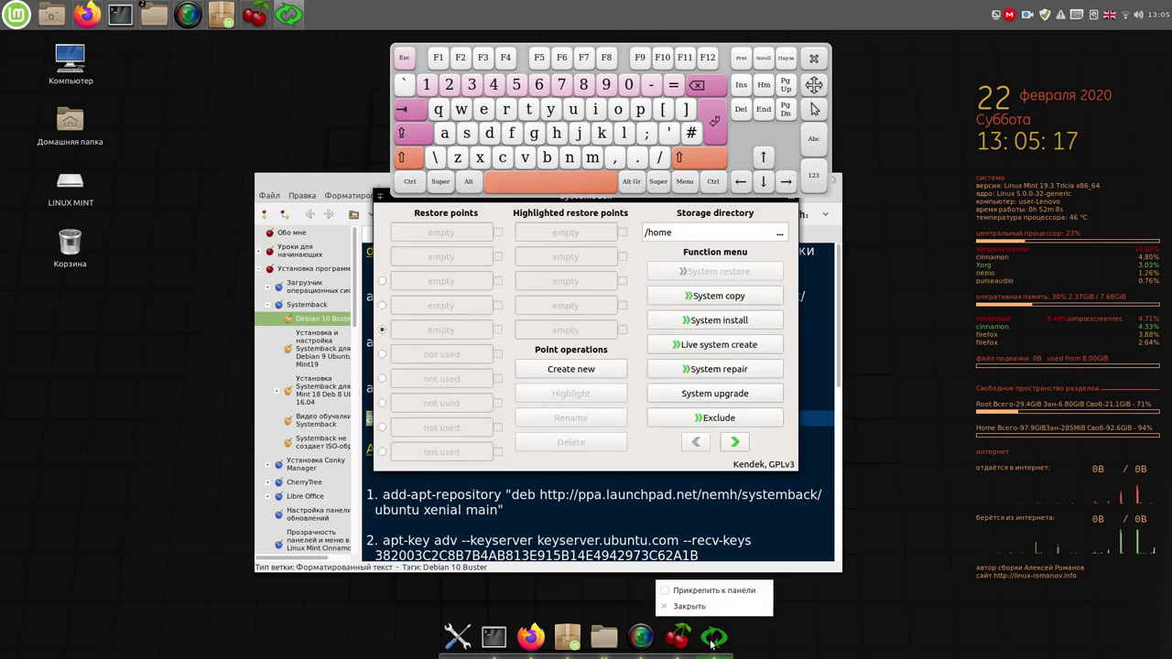
left_click(678, 607)
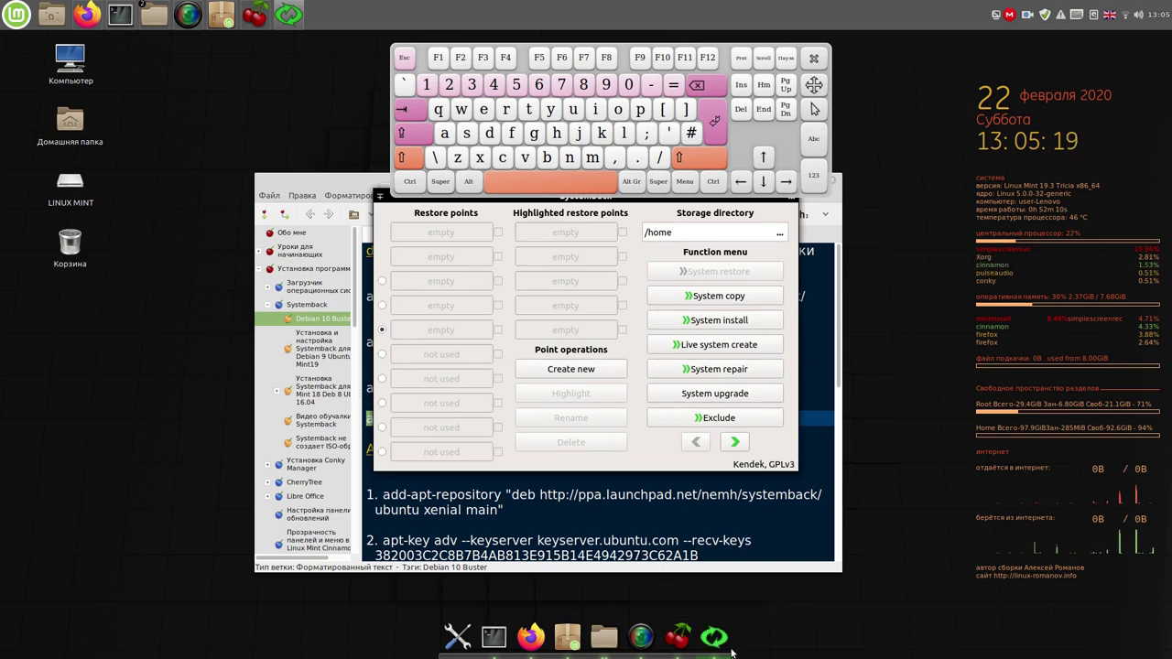
left_click_drag(714, 638, 526, 638)
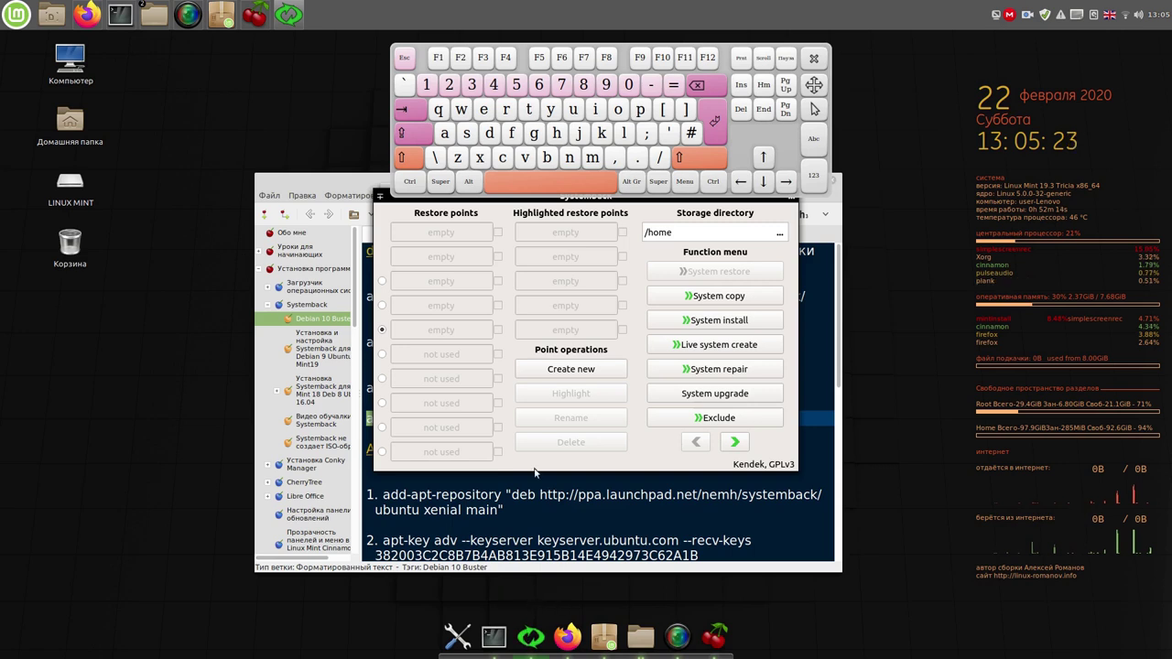
Step: In Systemback's settings, enable the XZ compressor for squashfs filesystems and automatic creation of Live ISO images, and return to the main window
left_click(737, 443)
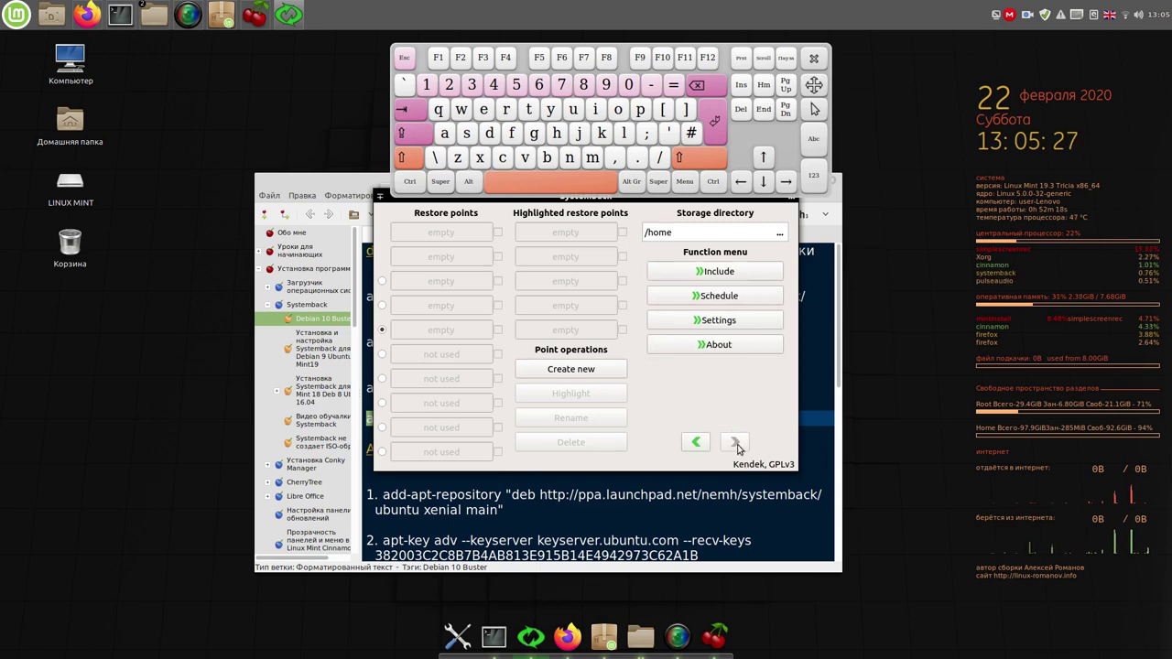
left_click(732, 331)
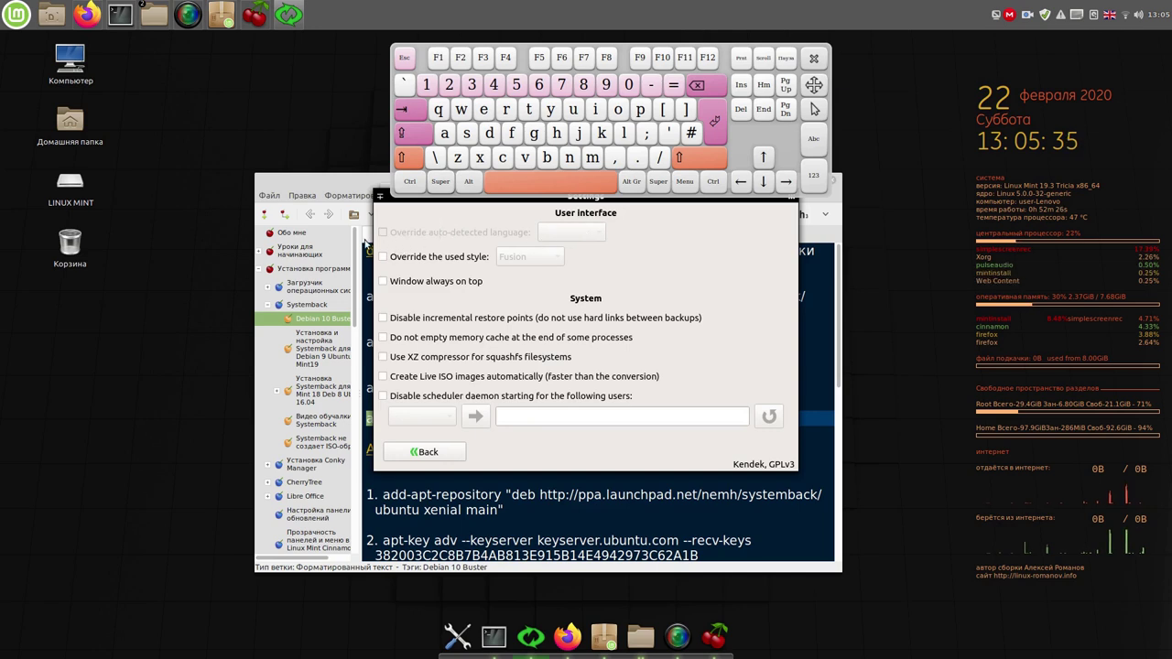
left_click(384, 257)
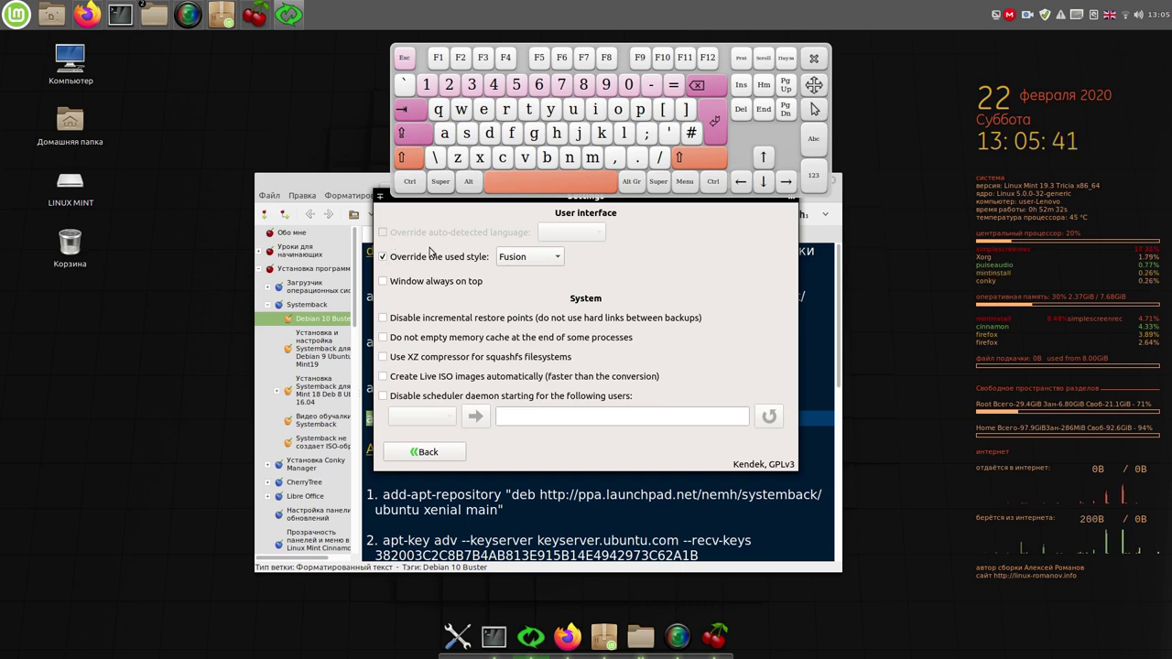
left_click(384, 257)
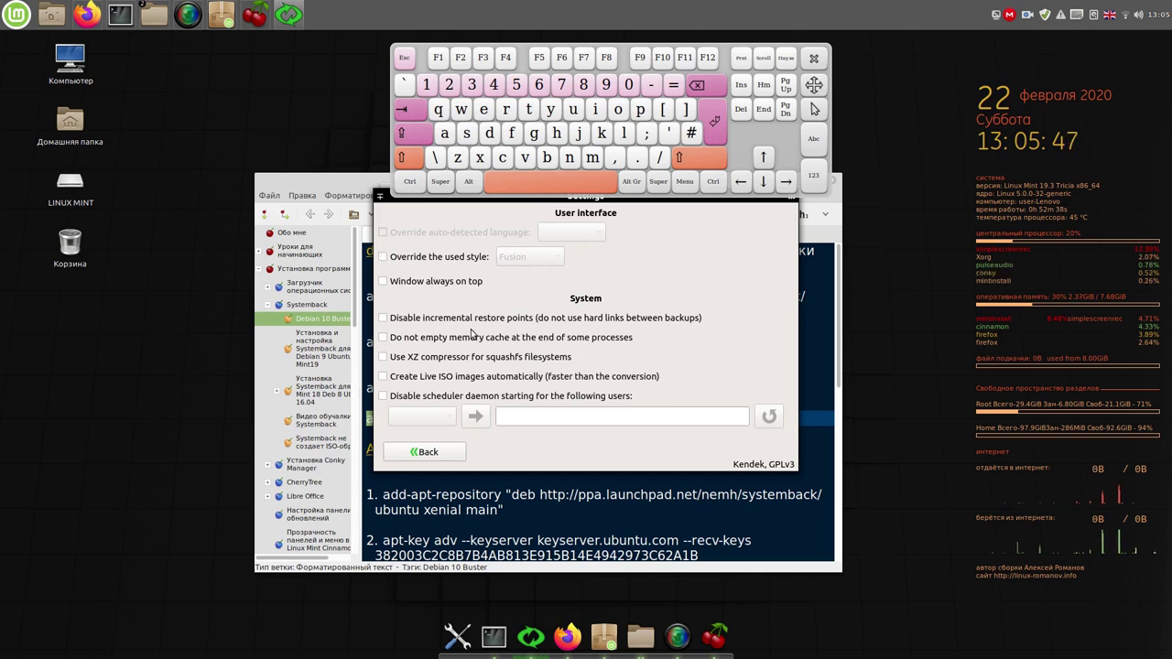
left_click(385, 357)
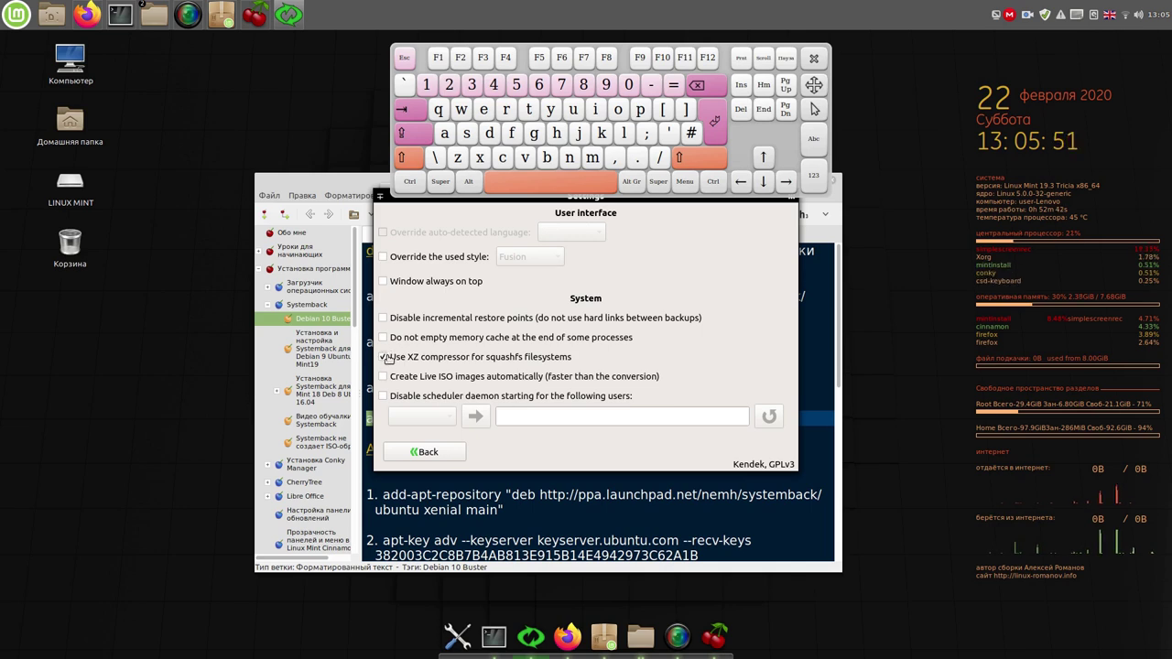
left_click(385, 376)
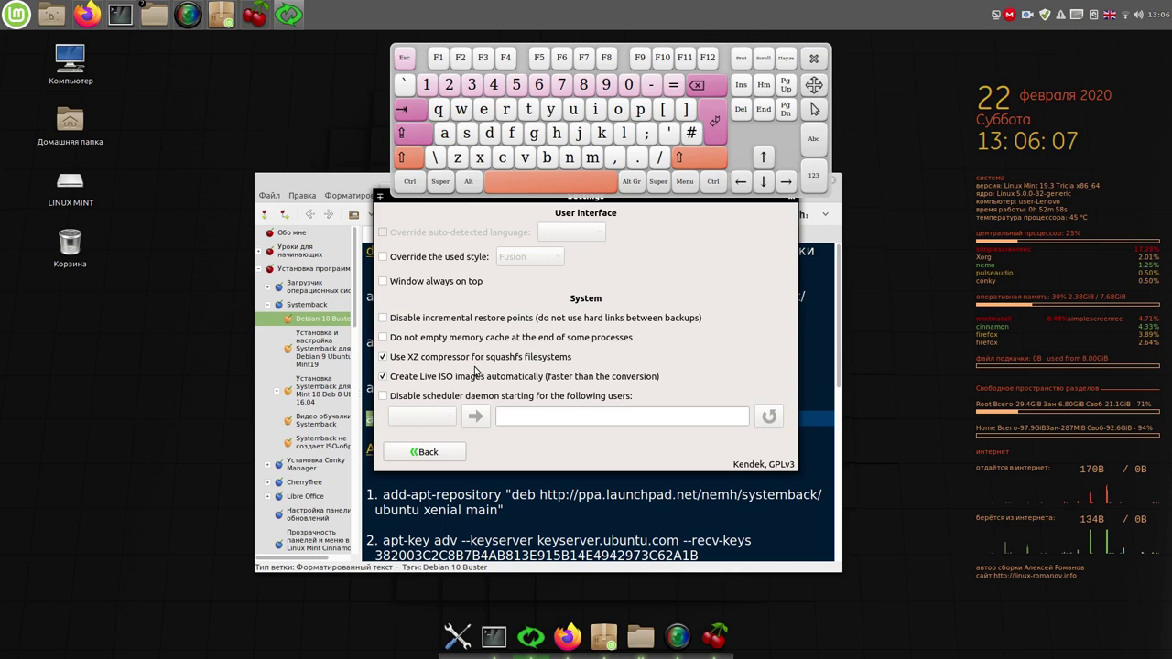
left_click(423, 452)
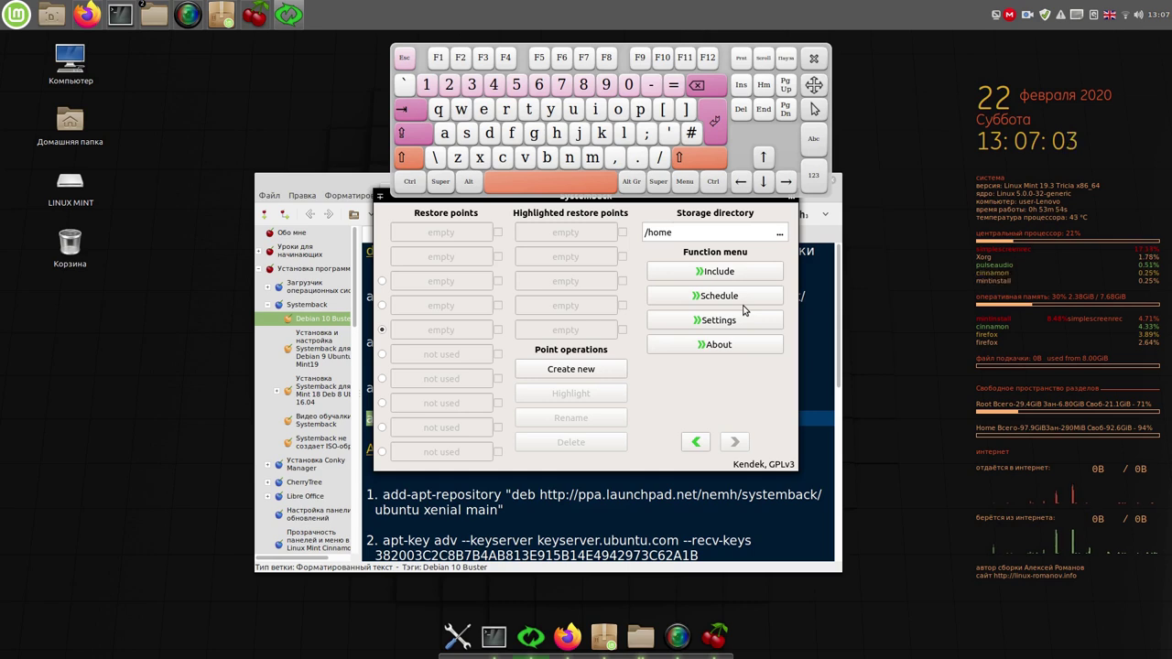
Step: Hide the on-screen keyboard and review Systemback's Include and Settings pages
left_click(815, 57)
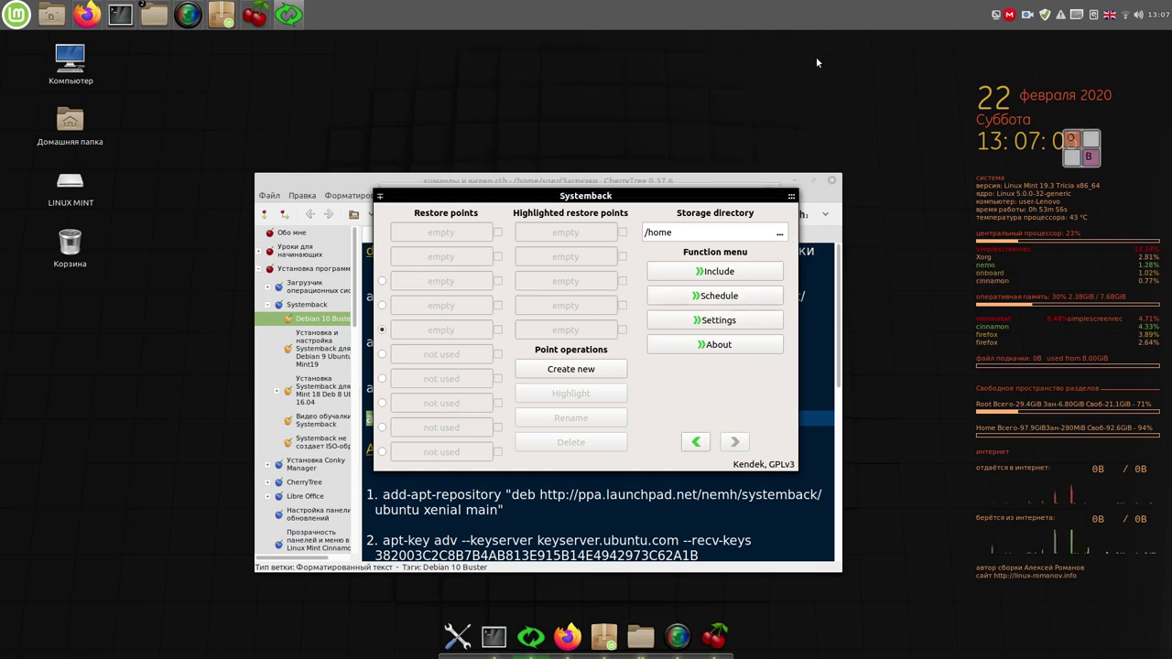
left_click(743, 273)
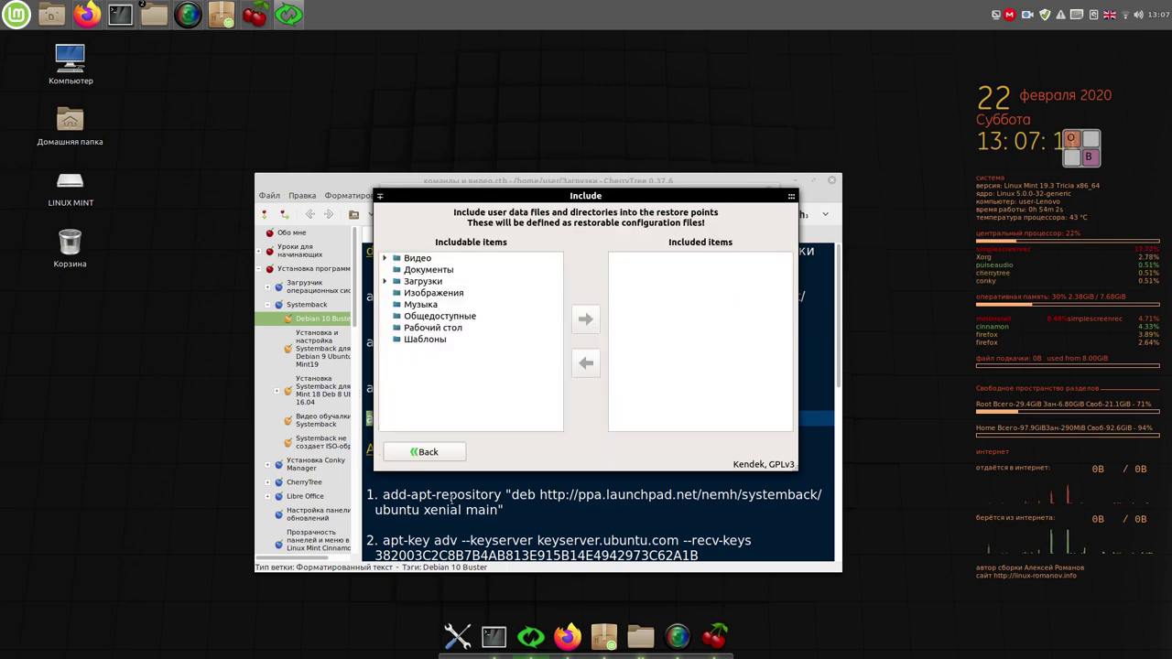
left_click(443, 452)
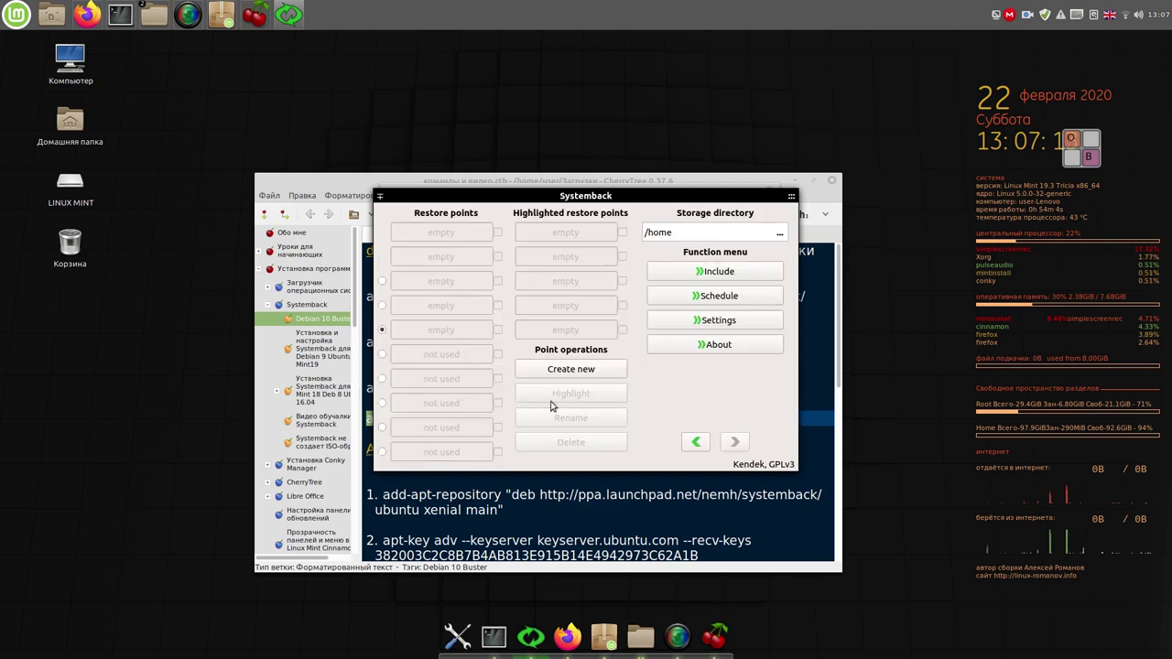
left_click(730, 321)
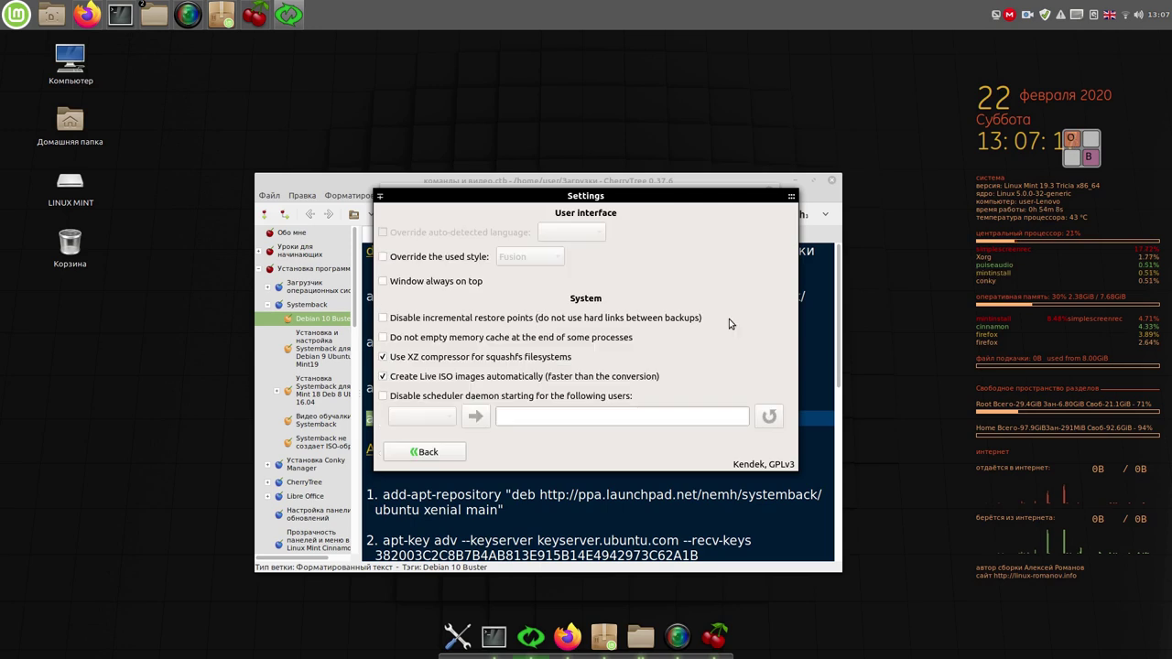
Step: Leave the settings page, close Systemback and review the remaining installation commands in CherryTree's Debian 10 Buster note
left_click(429, 452)
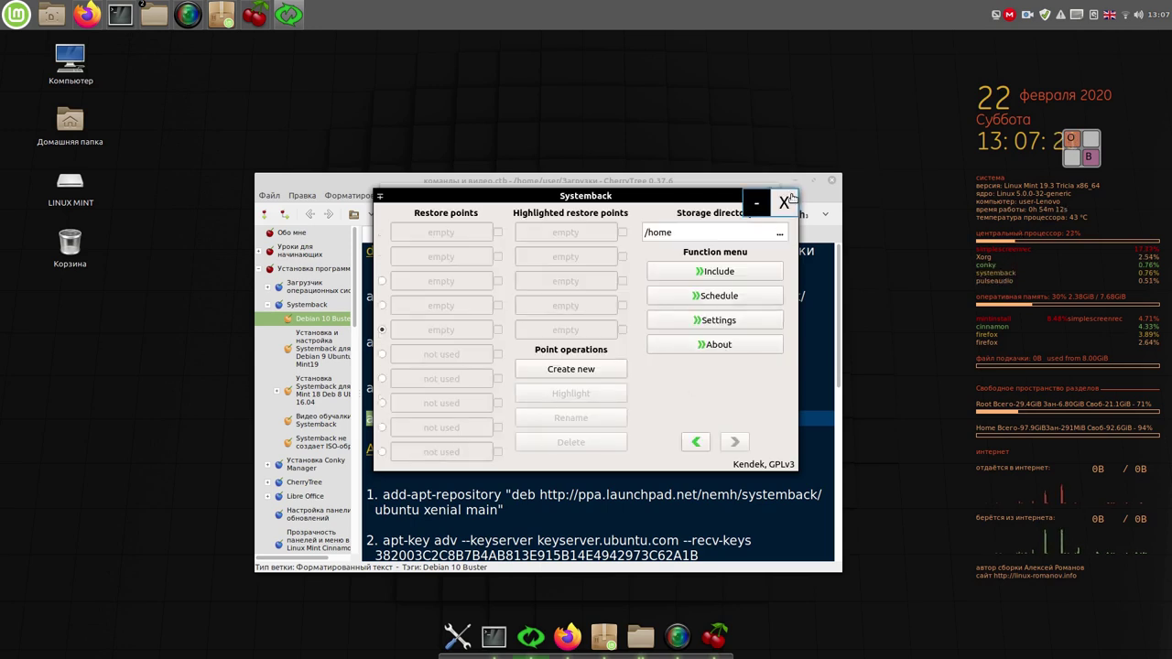
left_click(789, 197)
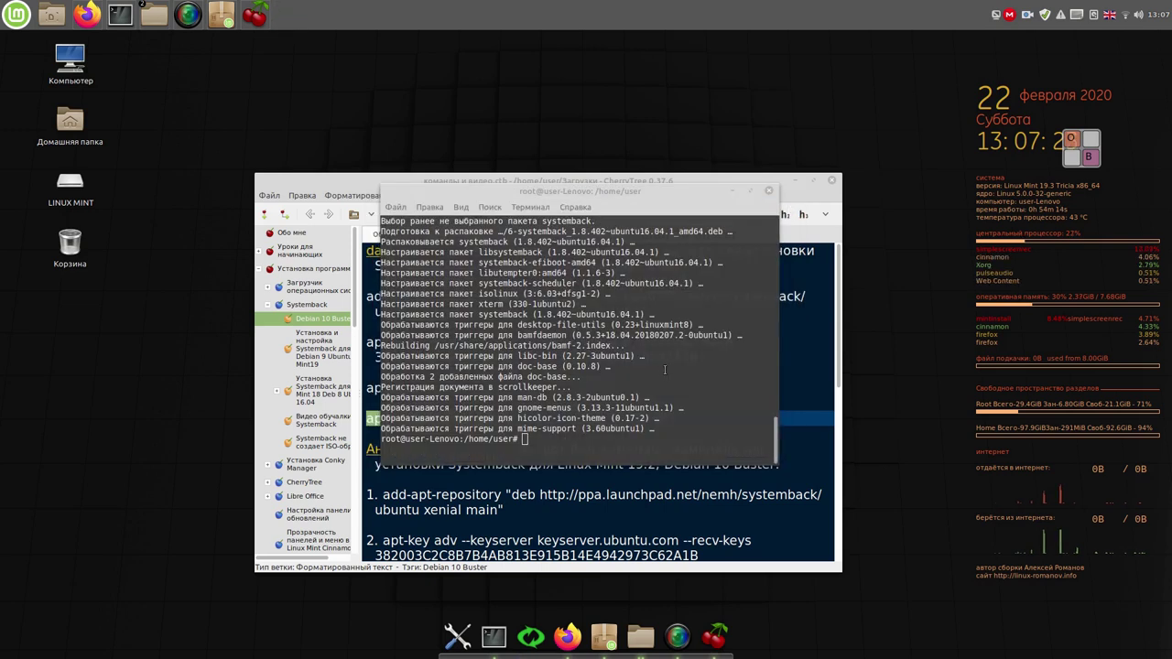
left_click(820, 337)
scroll(592, 434, "down", 2)
scroll(591, 434, "down", 1)
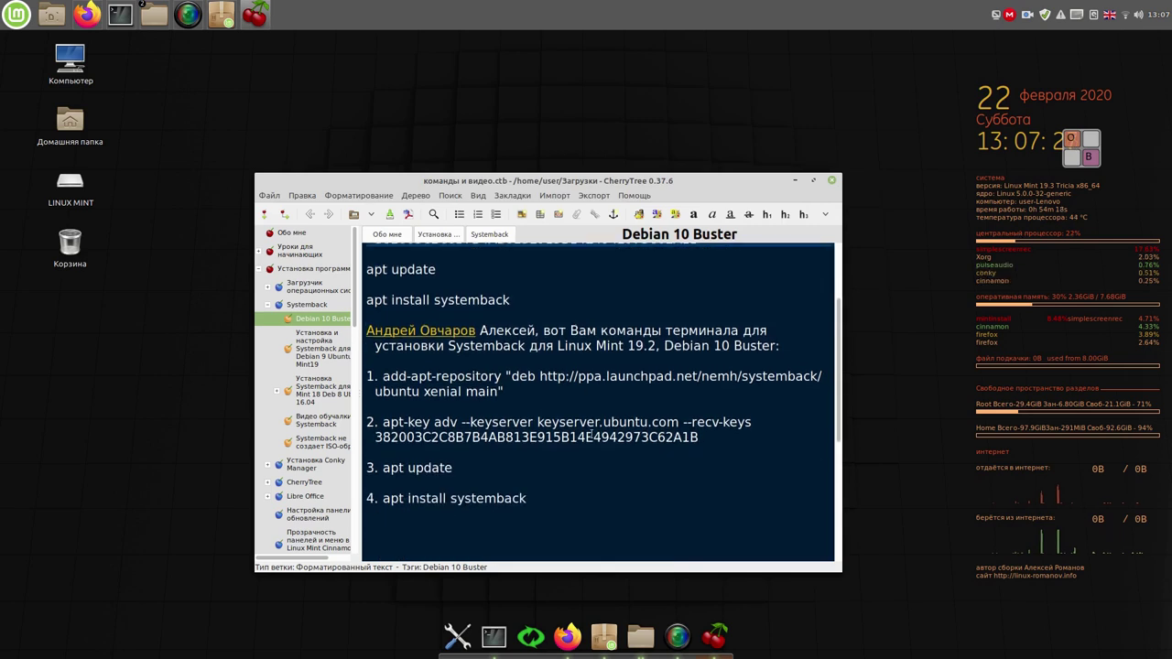
scroll(591, 434, "up", 3)
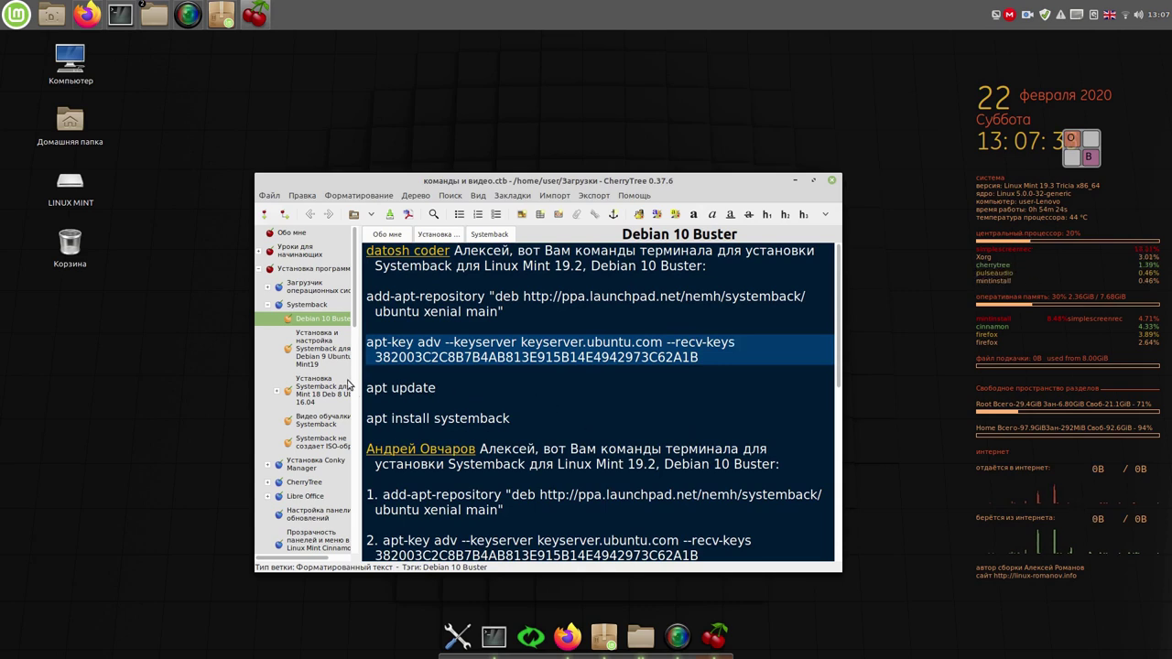
Step: Open the CherryTree note on Systemback for Debian 9, Ubuntu 18.04 and Mint 19 and examine its commands for ISO images that fail in a virtual machine
left_click(321, 354)
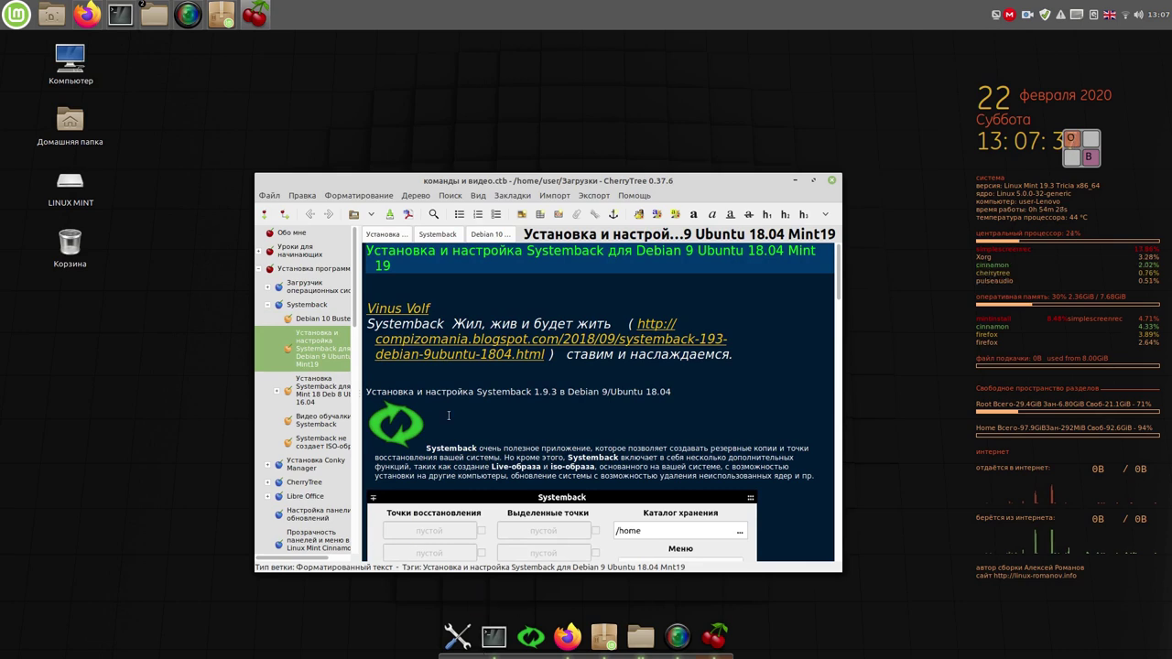
scroll(594, 375, "down", 3)
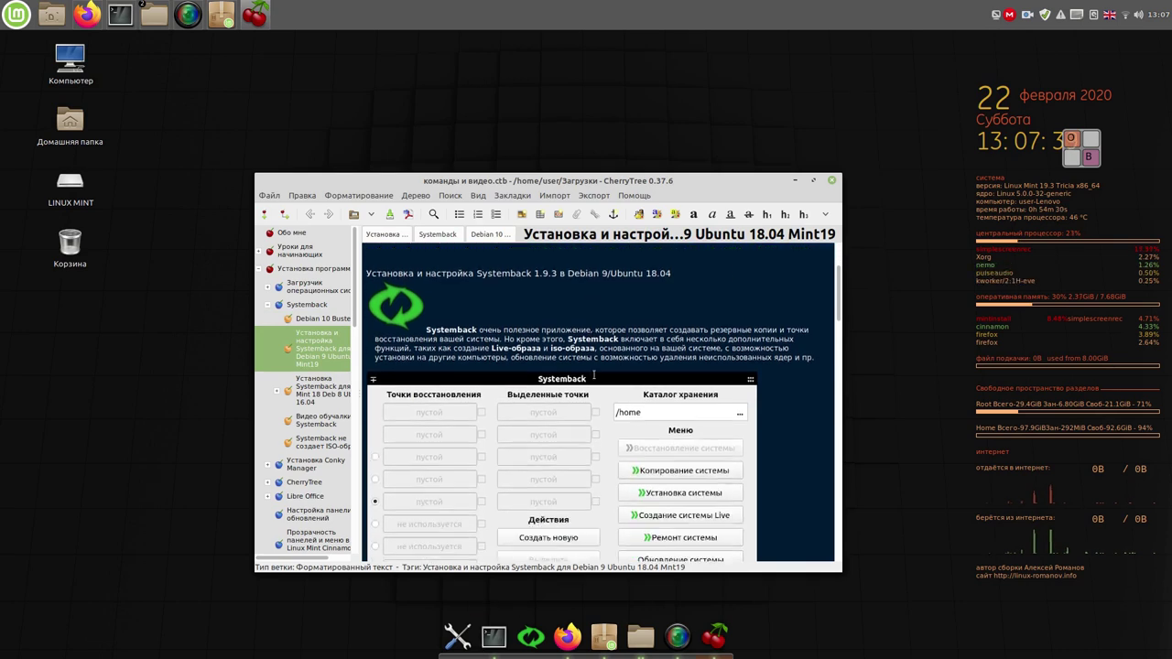
scroll(593, 376, "down", 4)
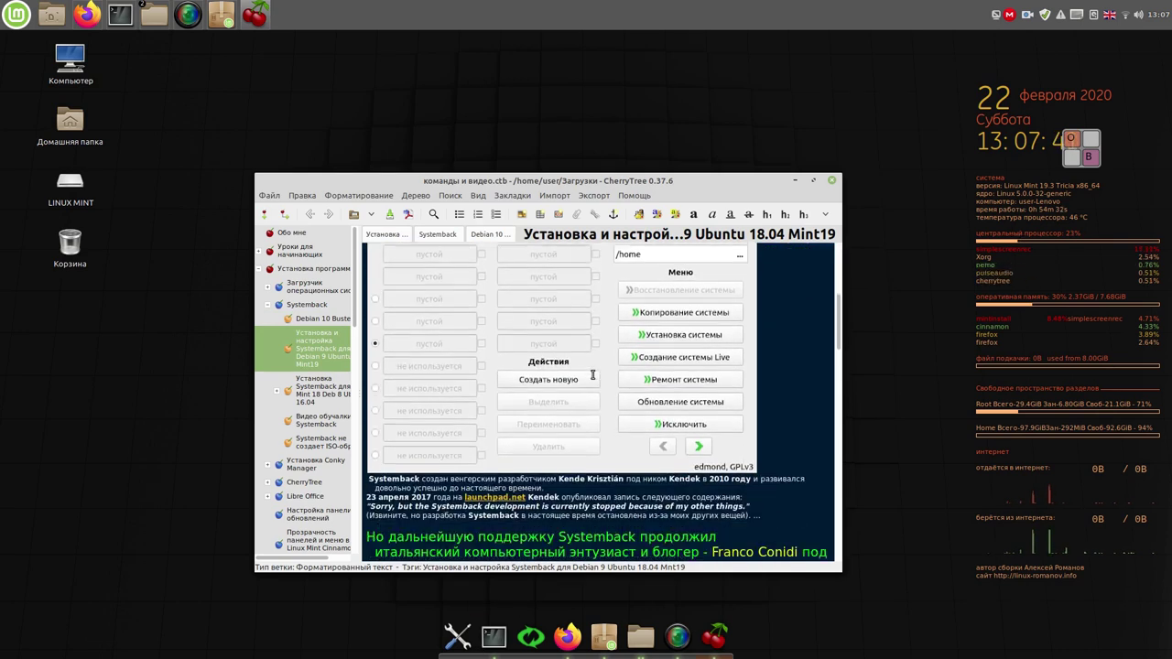
scroll(592, 375, "down", 2)
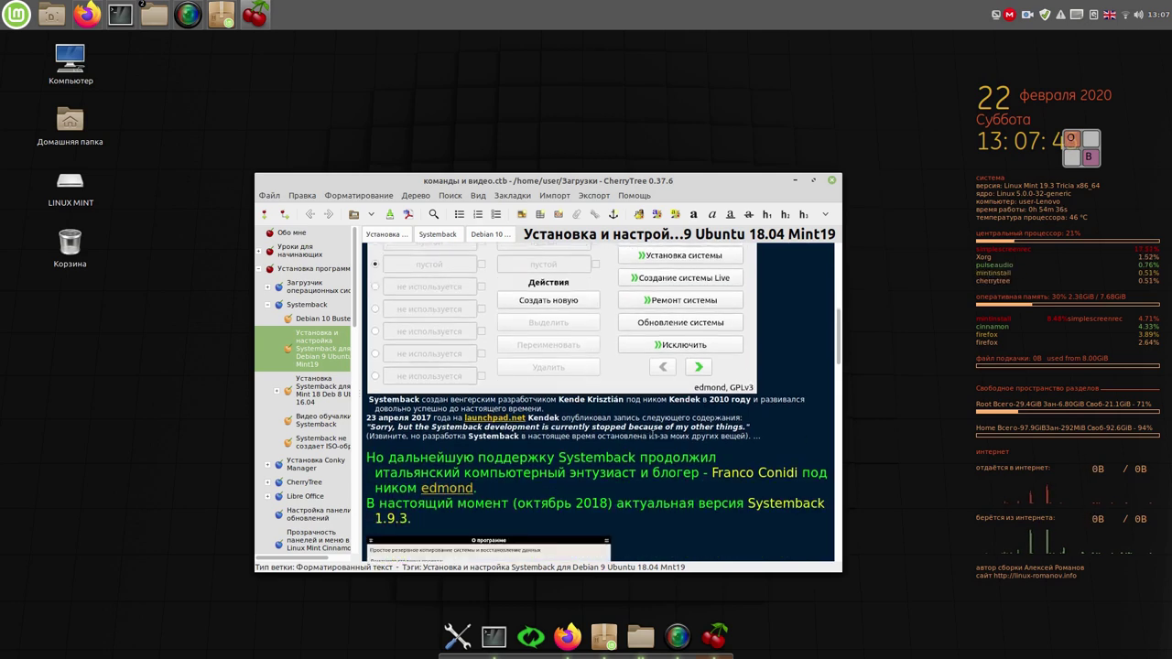
scroll(599, 403, "down", 1)
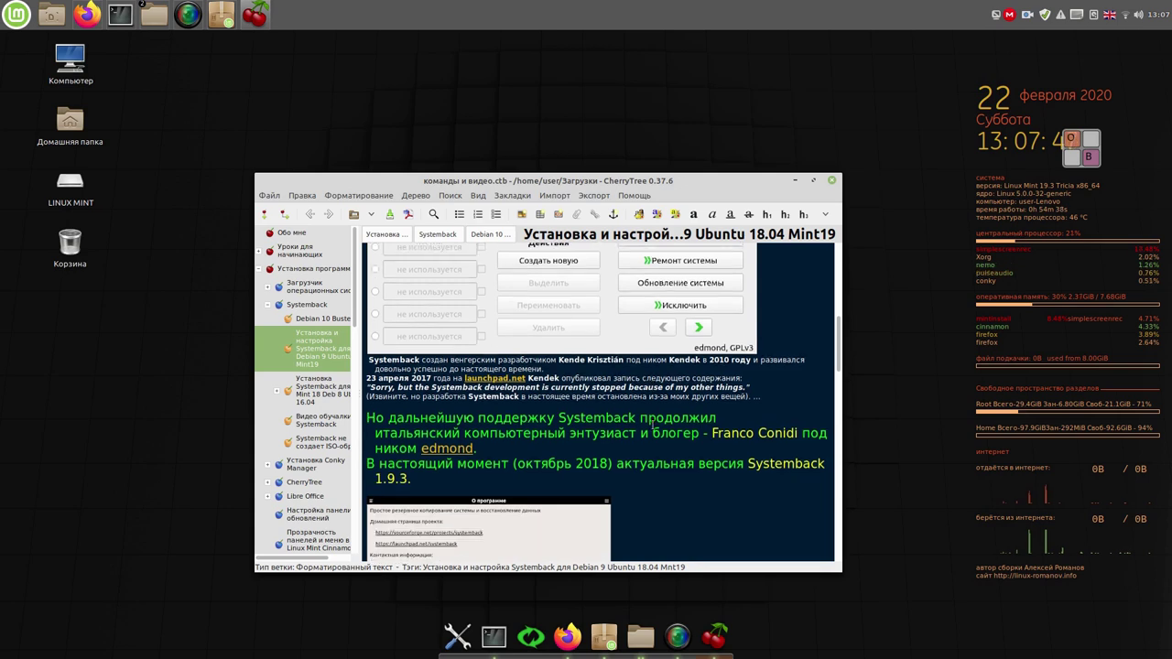
scroll(652, 427, "down", 3)
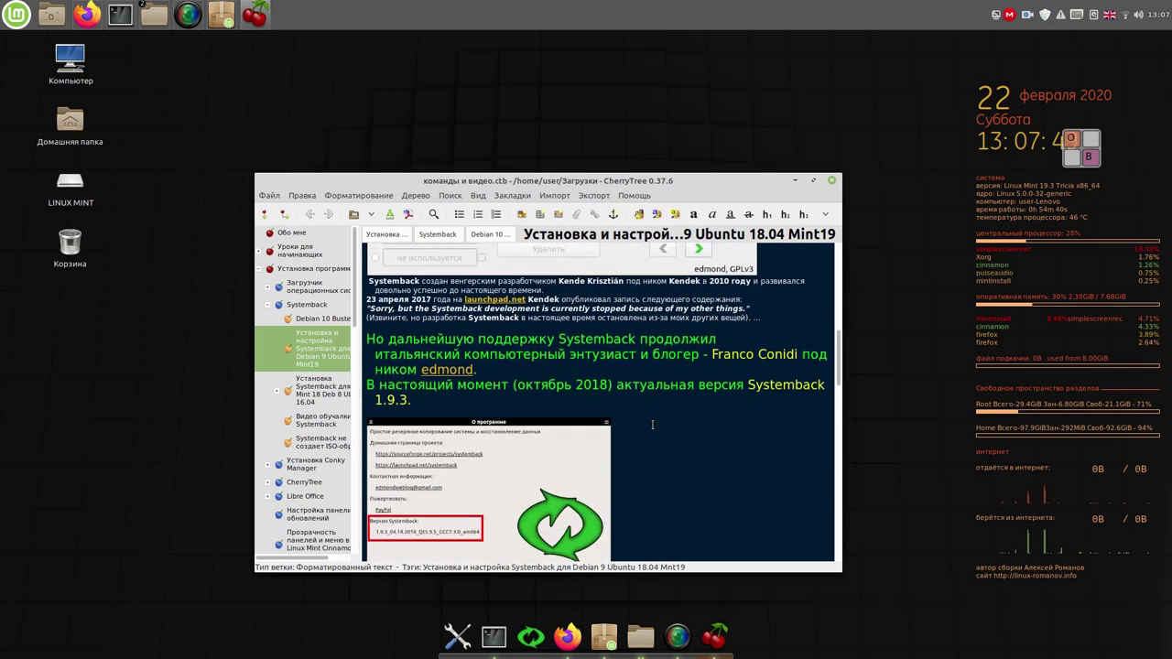
scroll(652, 427, "down", 3)
scroll(652, 425, "down", 2)
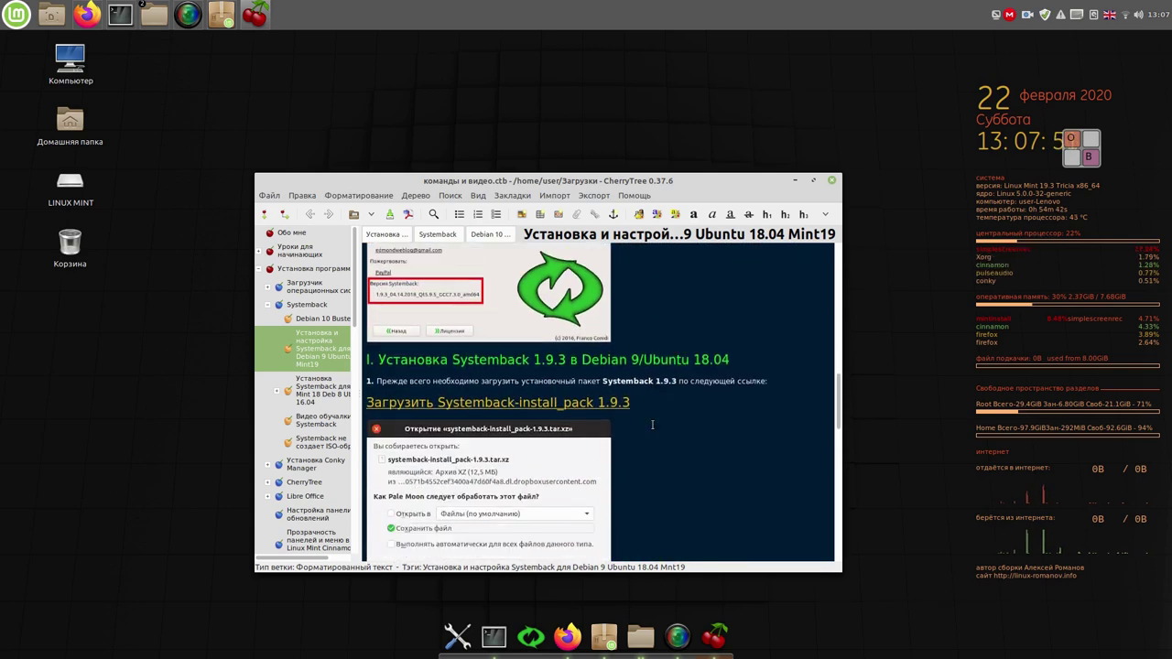
scroll(653, 425, "down", 2)
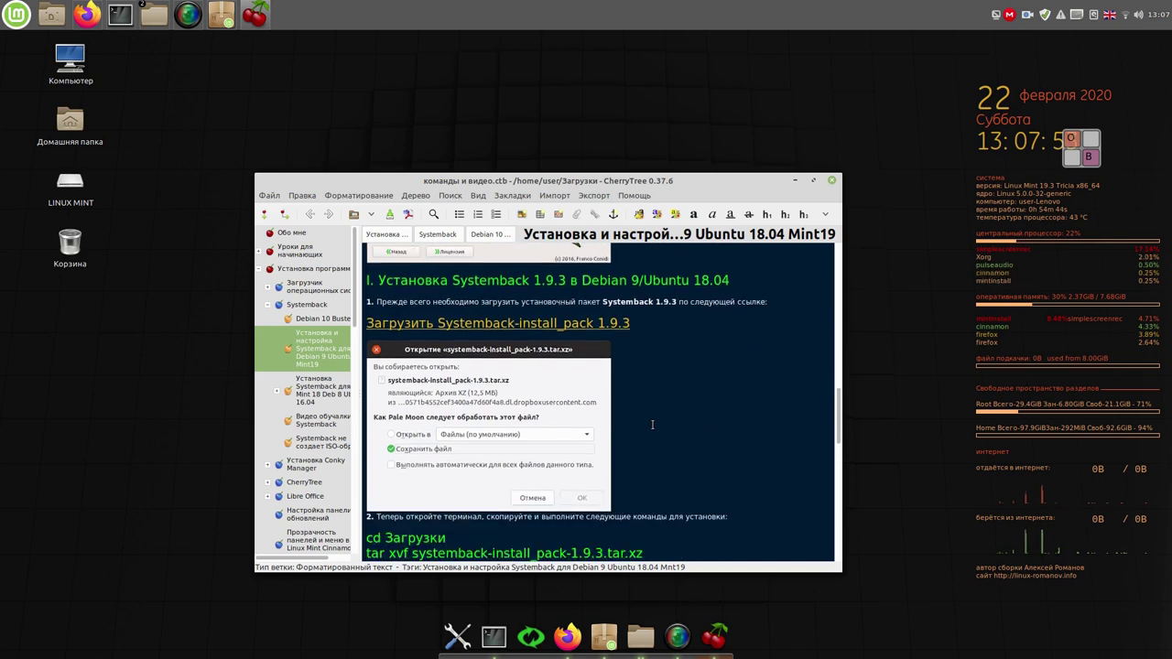
scroll(653, 425, "down", 3)
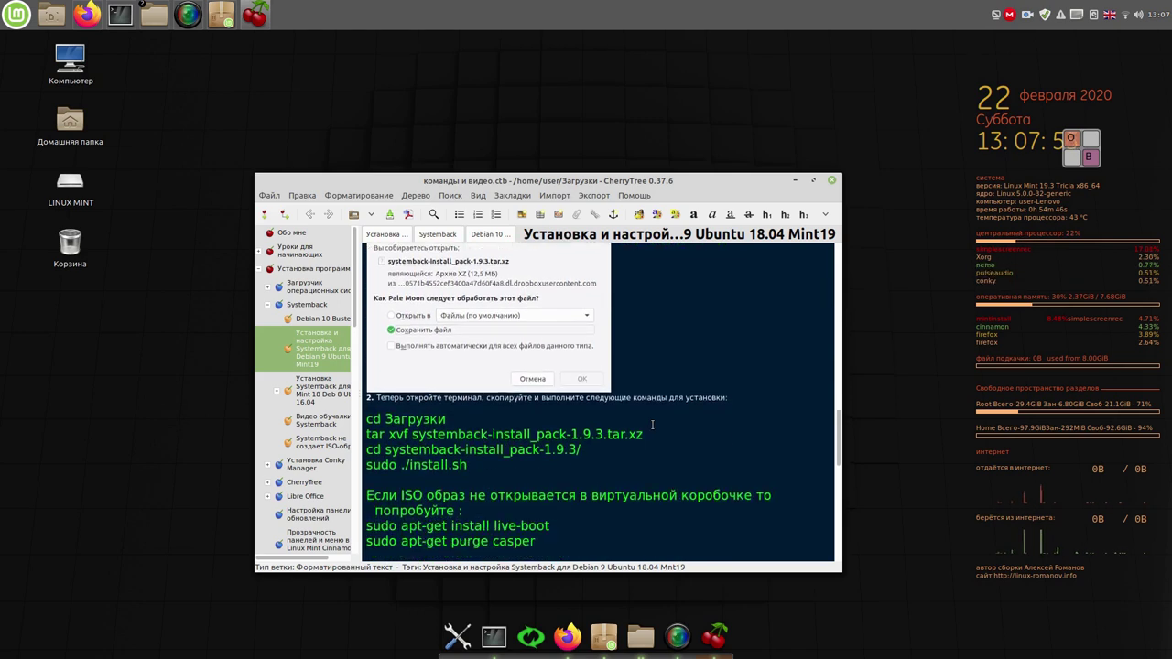
scroll(653, 424, "down", 1)
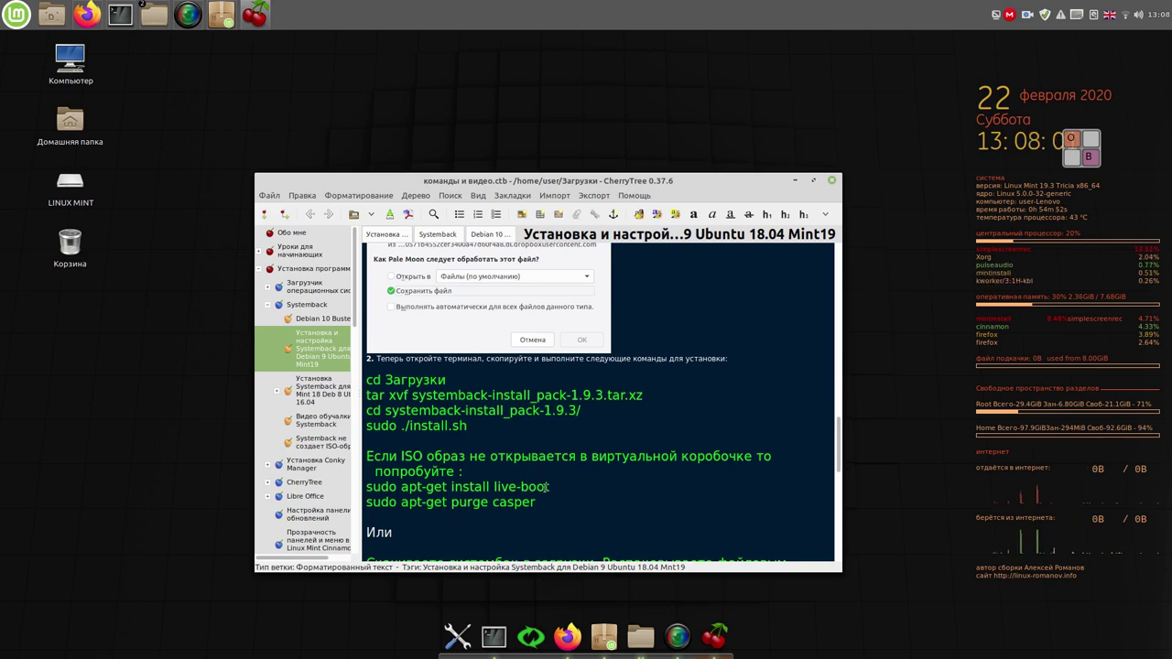
Step: Copy "sudo apt-get install live-boot" from the note, run it in the root terminal and confirm the installation
left_click_drag(550, 486, 368, 490)
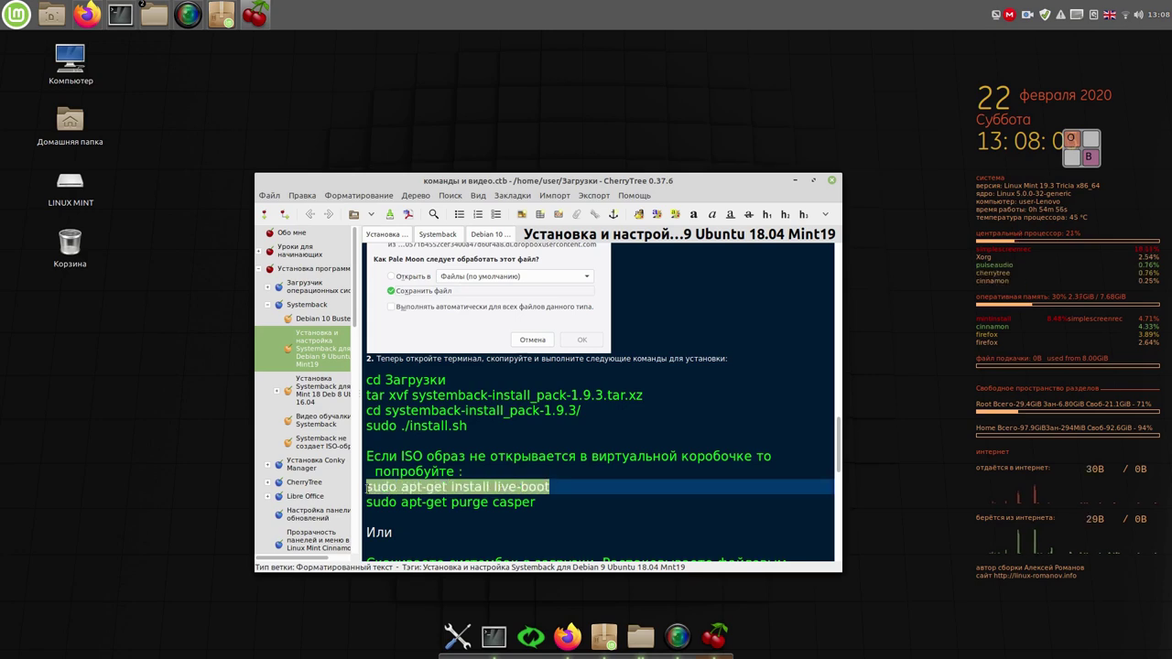
right_click(420, 487)
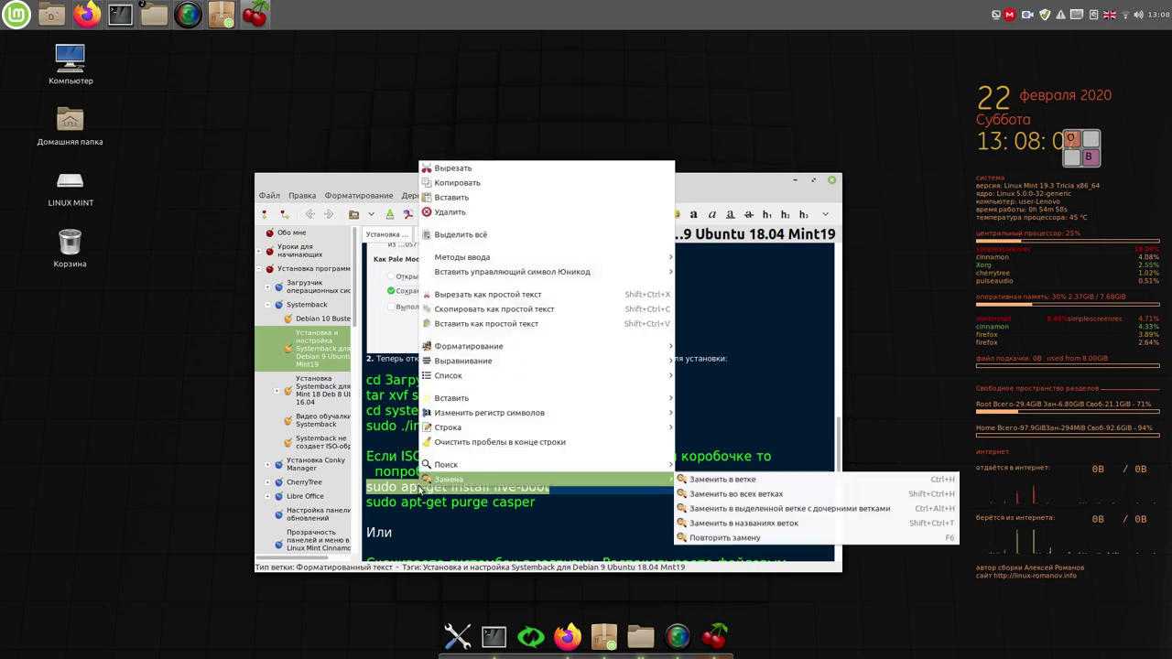
left_click(518, 184)
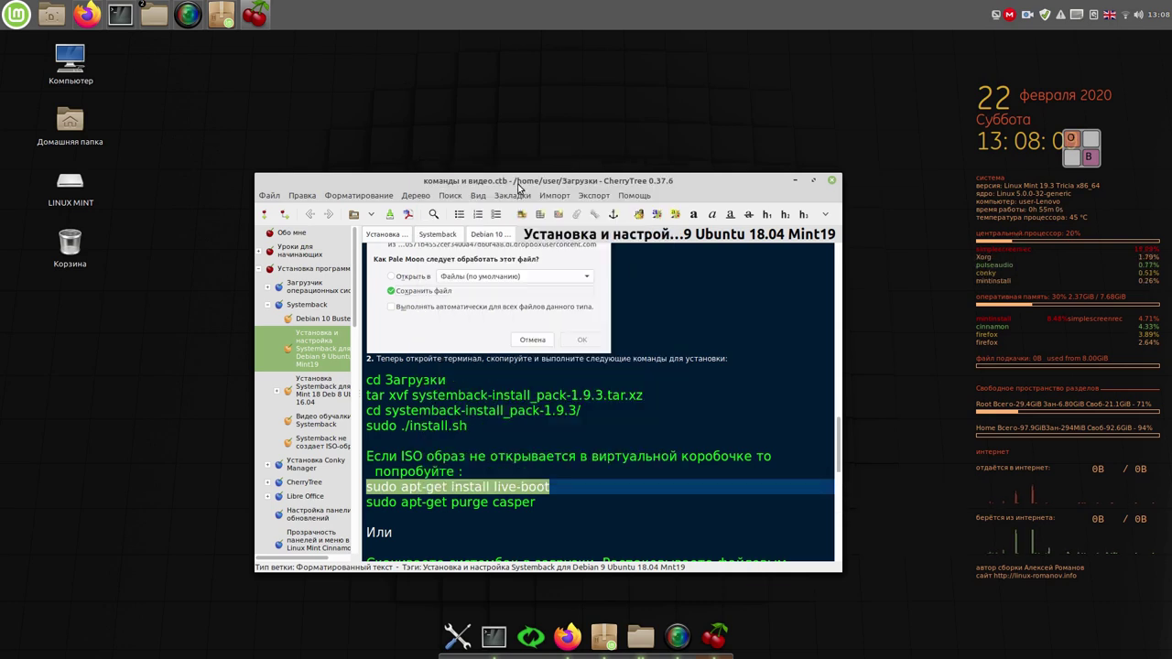
left_click(494, 638)
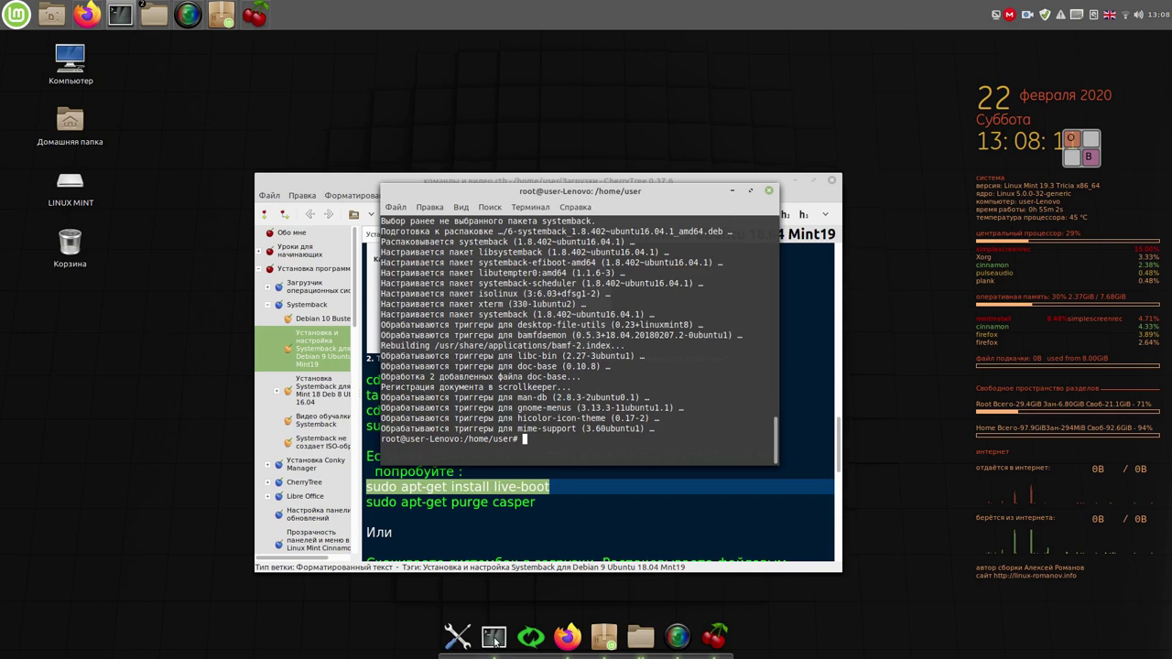
right_click(547, 443)
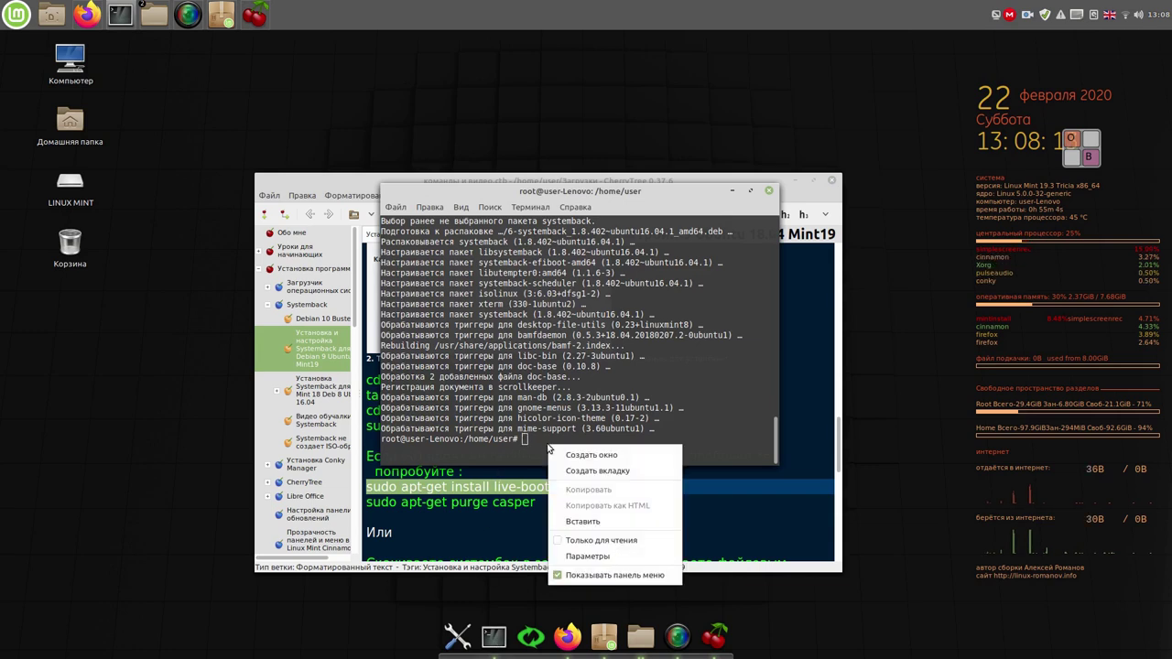
left_click(612, 518)
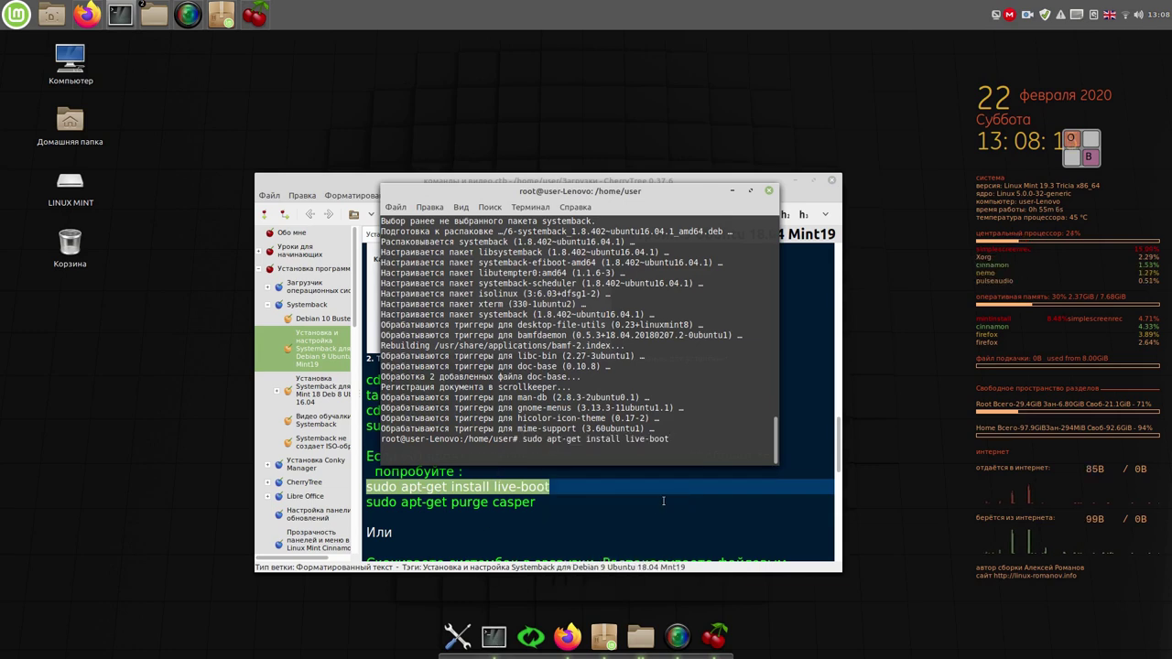
left_click(1081, 153)
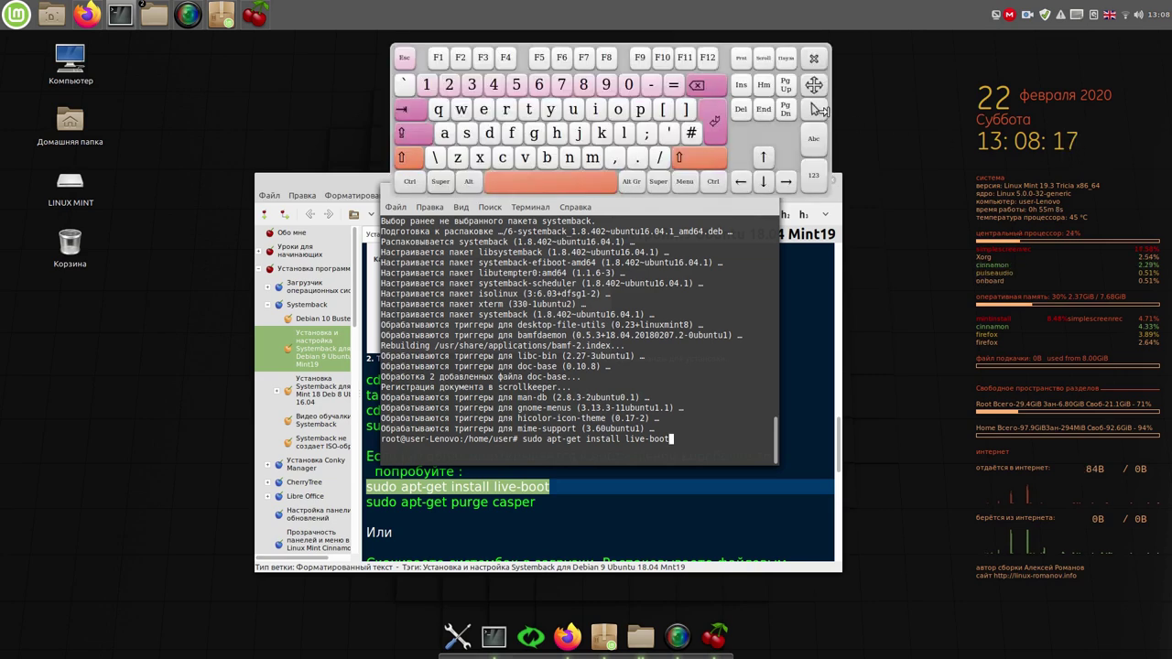
left_click(715, 122)
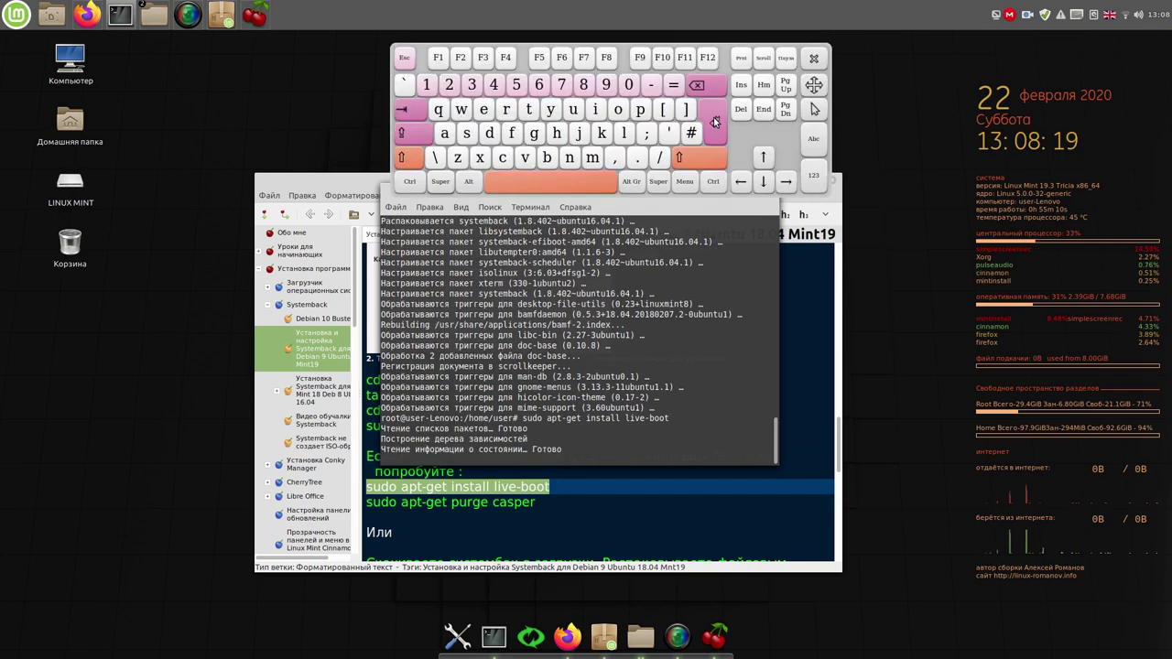
left_click(715, 121)
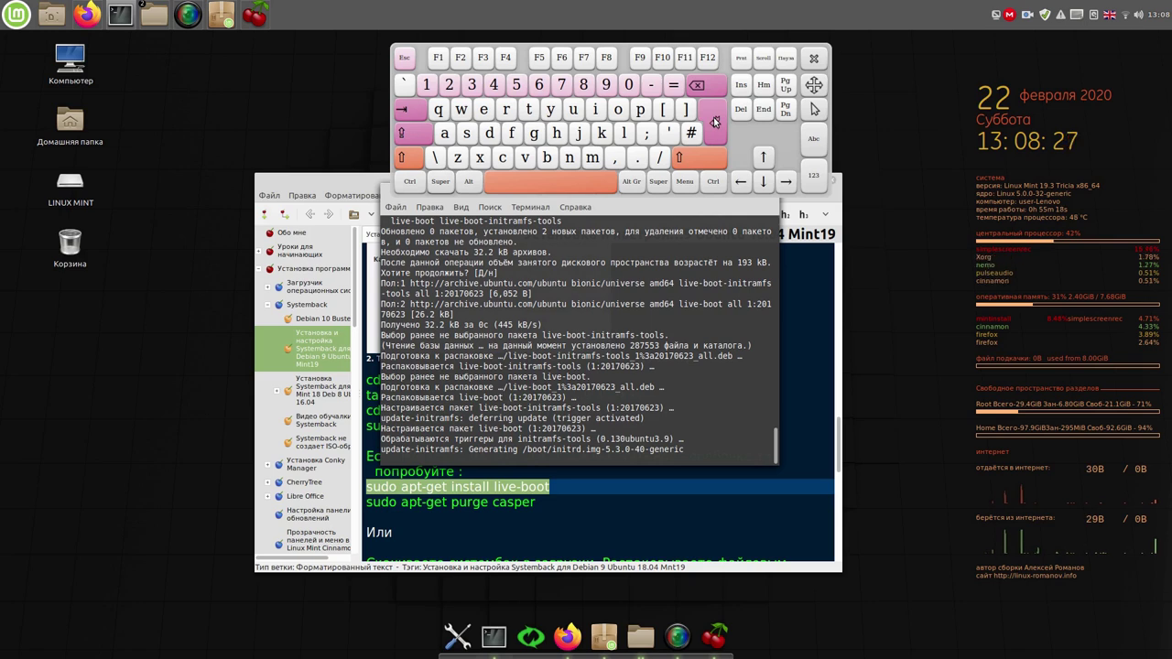
Step: Move the terminal off the note, transfer "sudo apt-get purge casper" into it, run the command and confirm the removal
left_click_drag(628, 209, 350, 189)
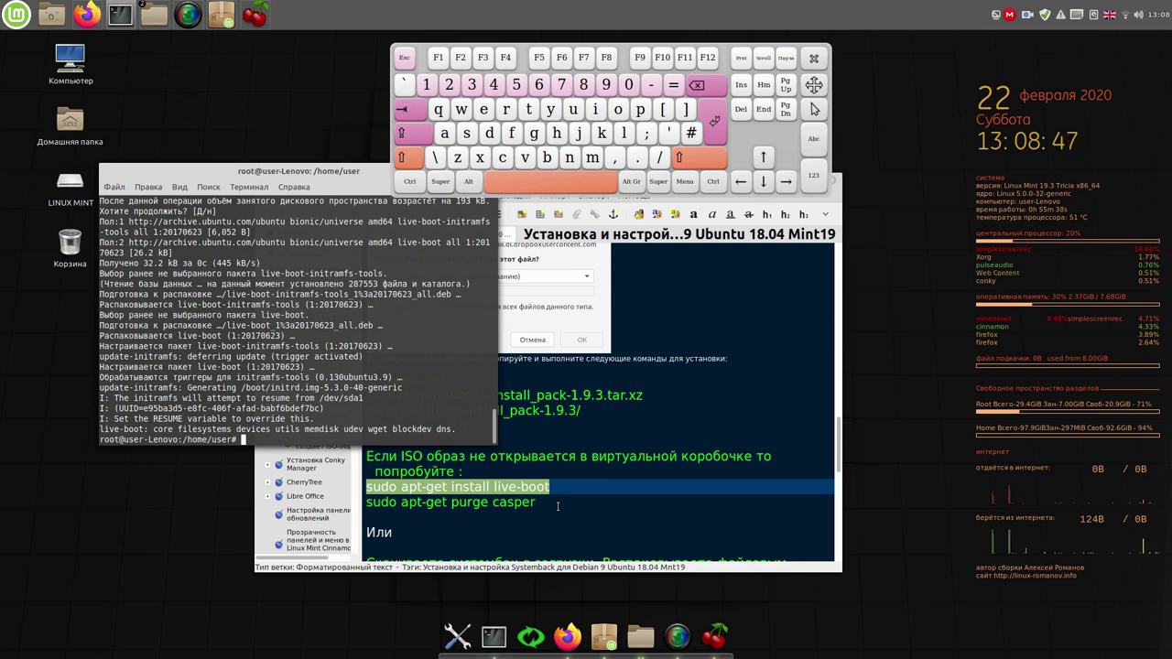
left_click(539, 502)
left_click_drag(540, 503, 171, 400)
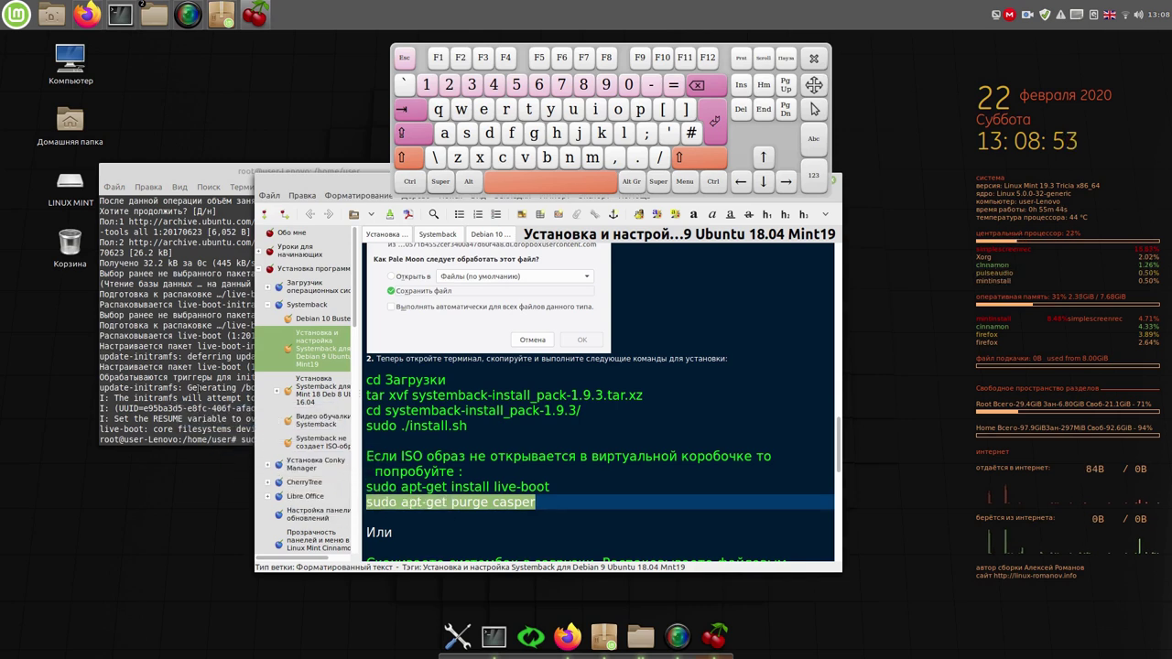
left_click(170, 399)
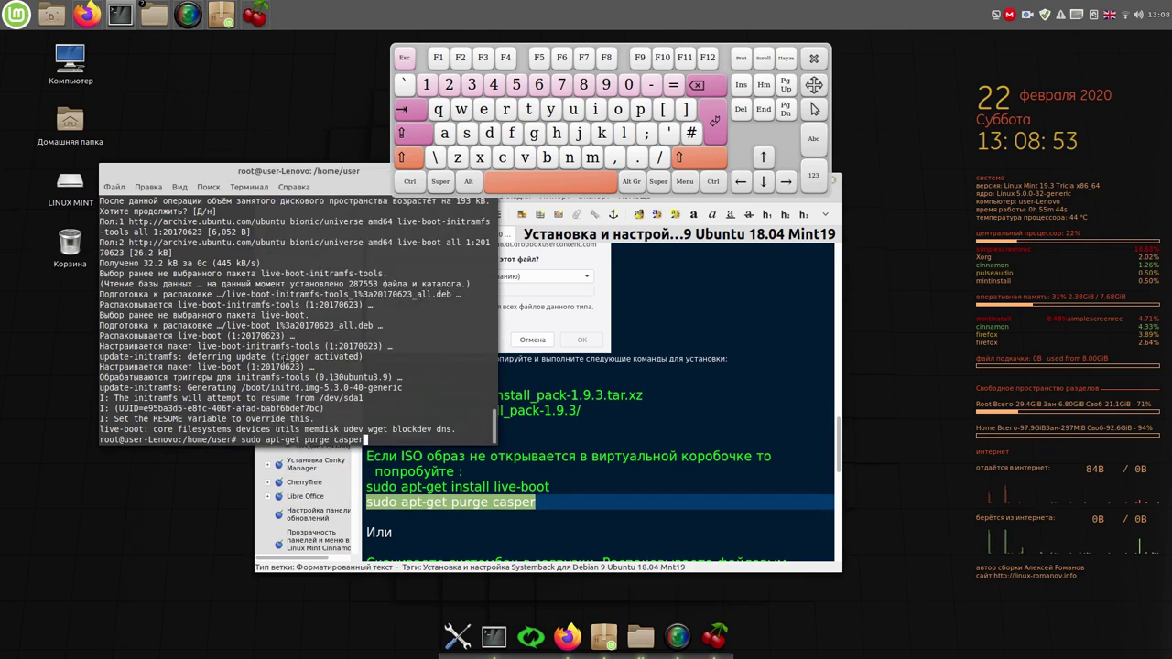
left_click(714, 129)
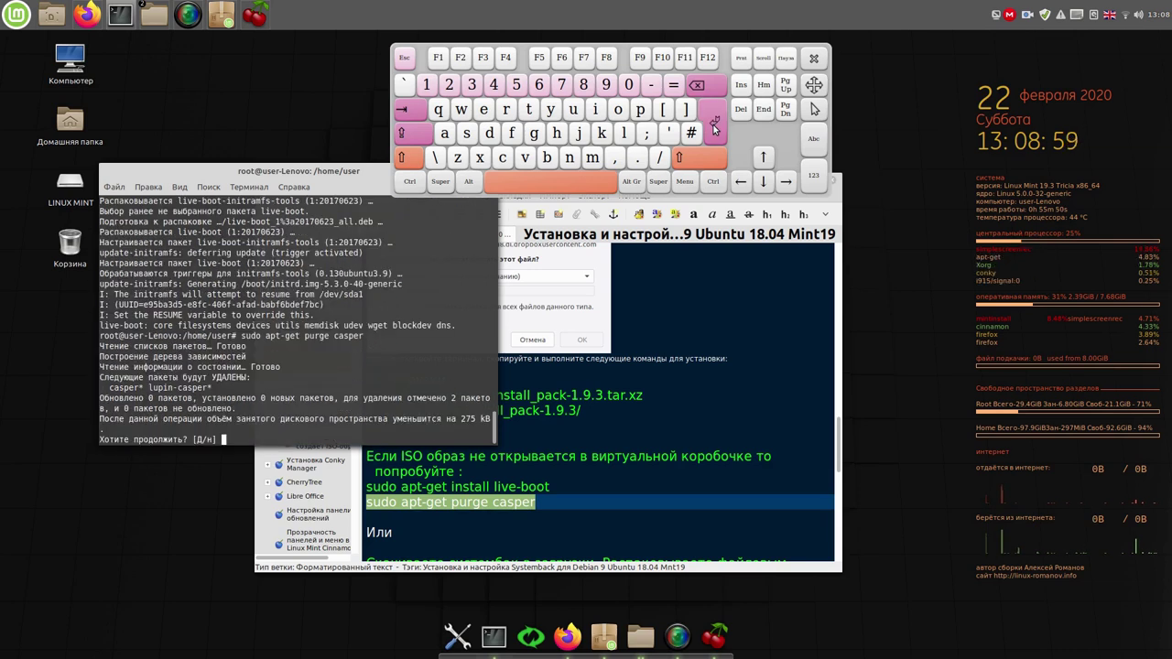
left_click(714, 129)
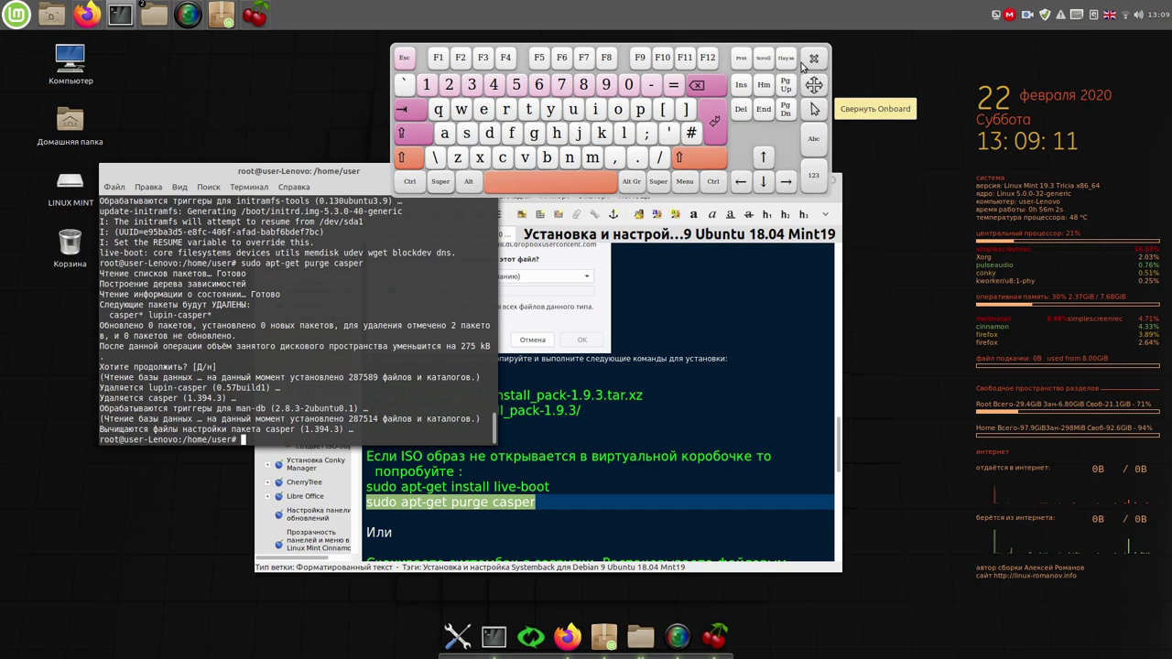
Step: Close the terminal window and confirm terminating its running process
left_click_drag(294, 177, 257, 240)
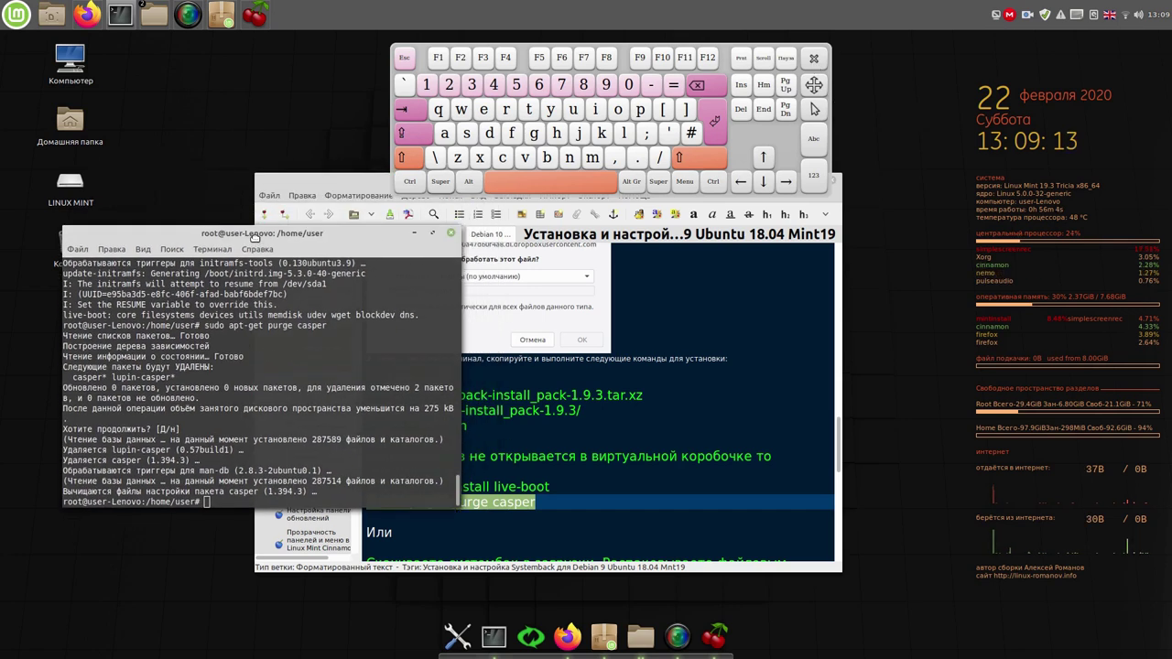
left_click(451, 235)
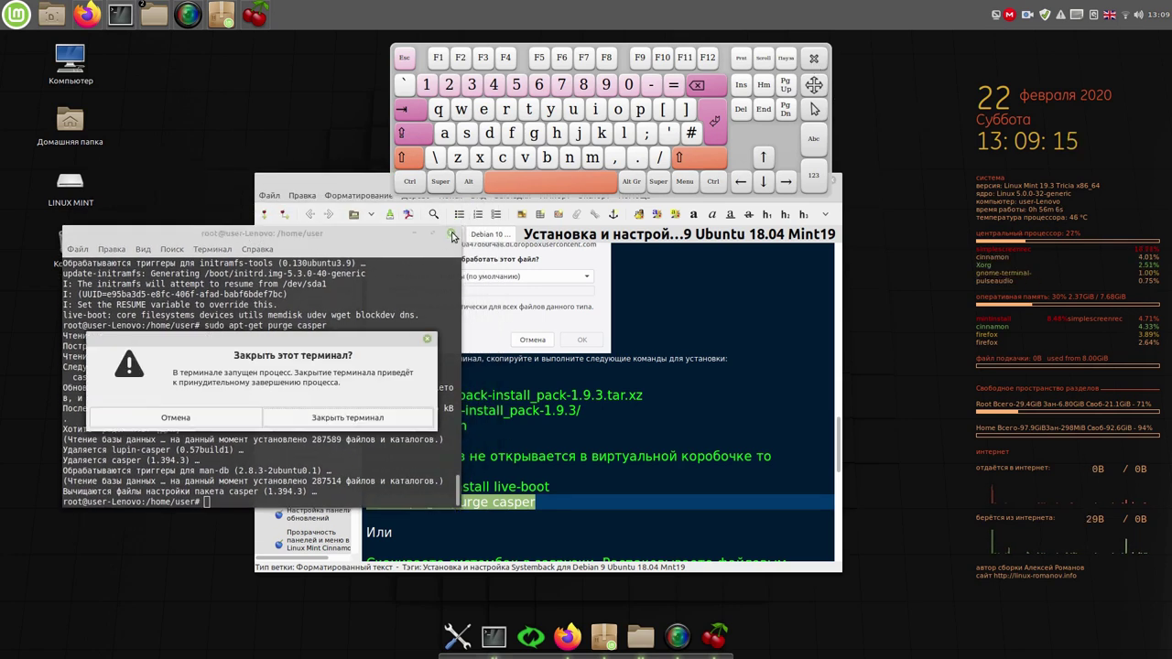
left_click(357, 421)
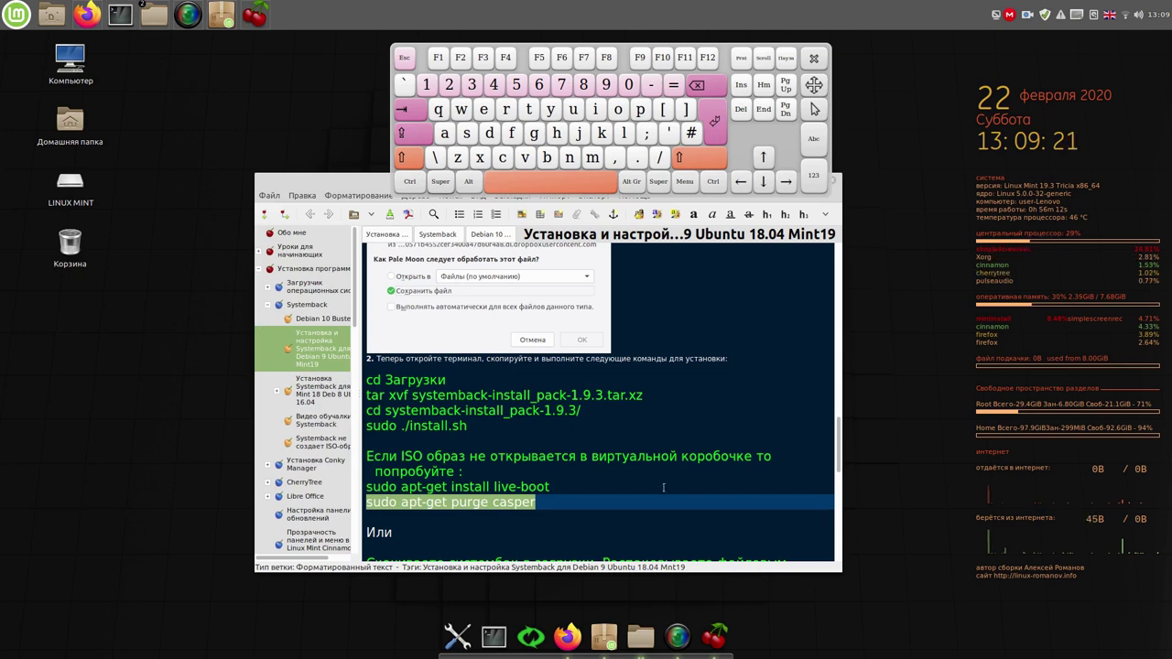
Step: Launch Systemback, authenticate by entering the administrator password, and open the Live system create page
left_click(535, 638)
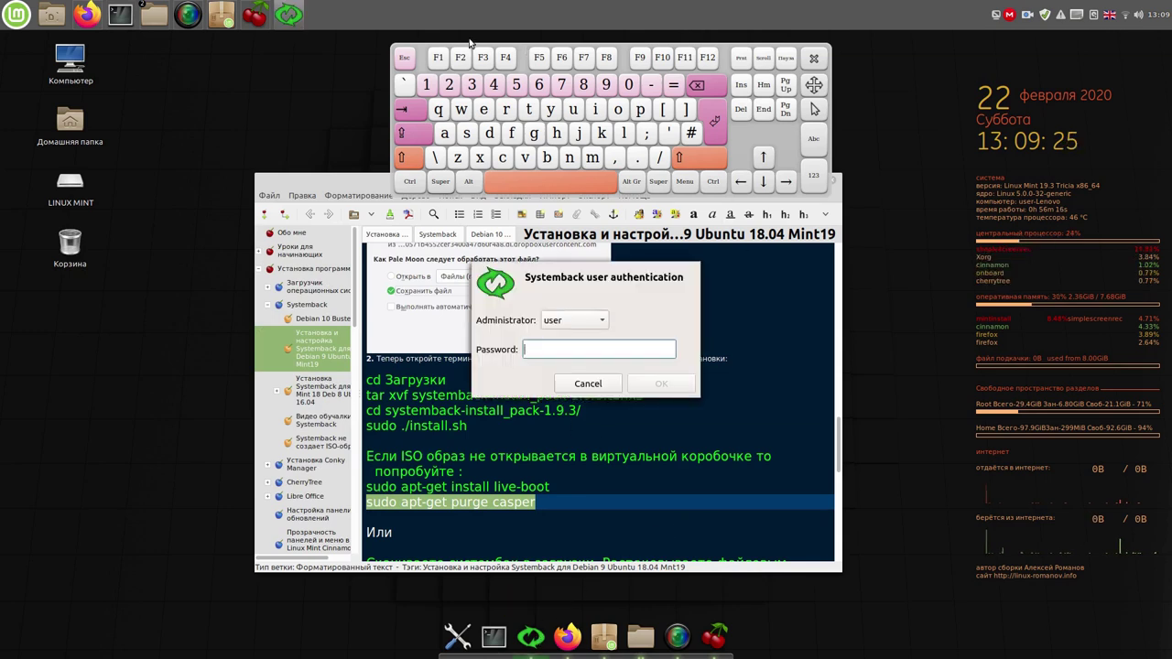
left_click(429, 85)
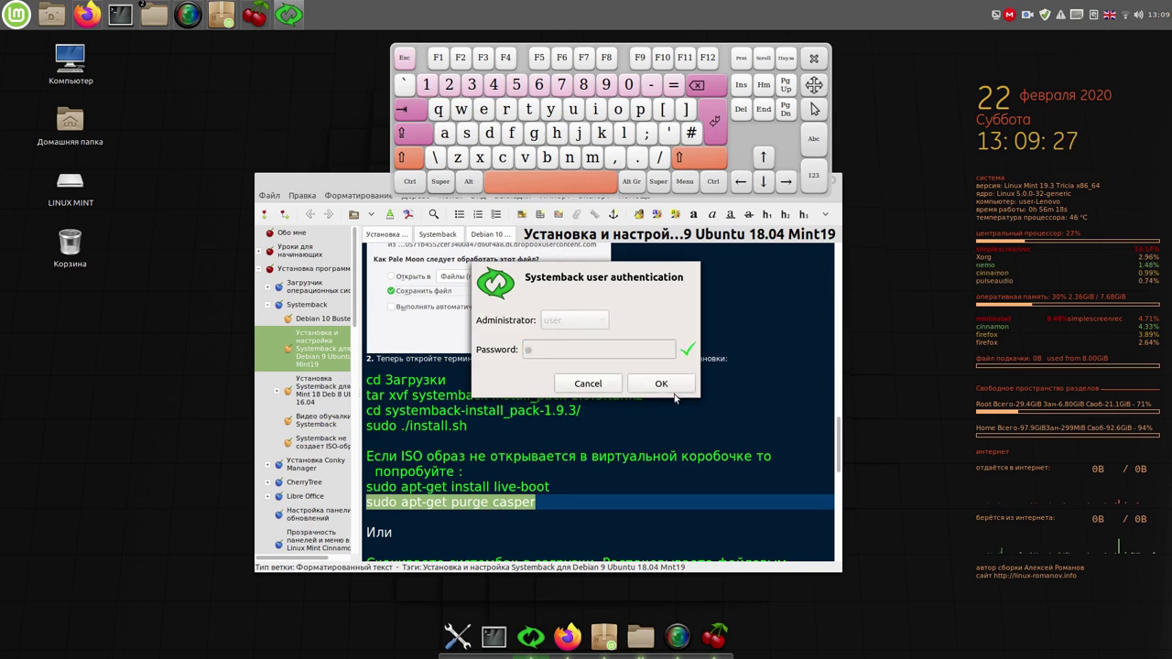
left_click(672, 384)
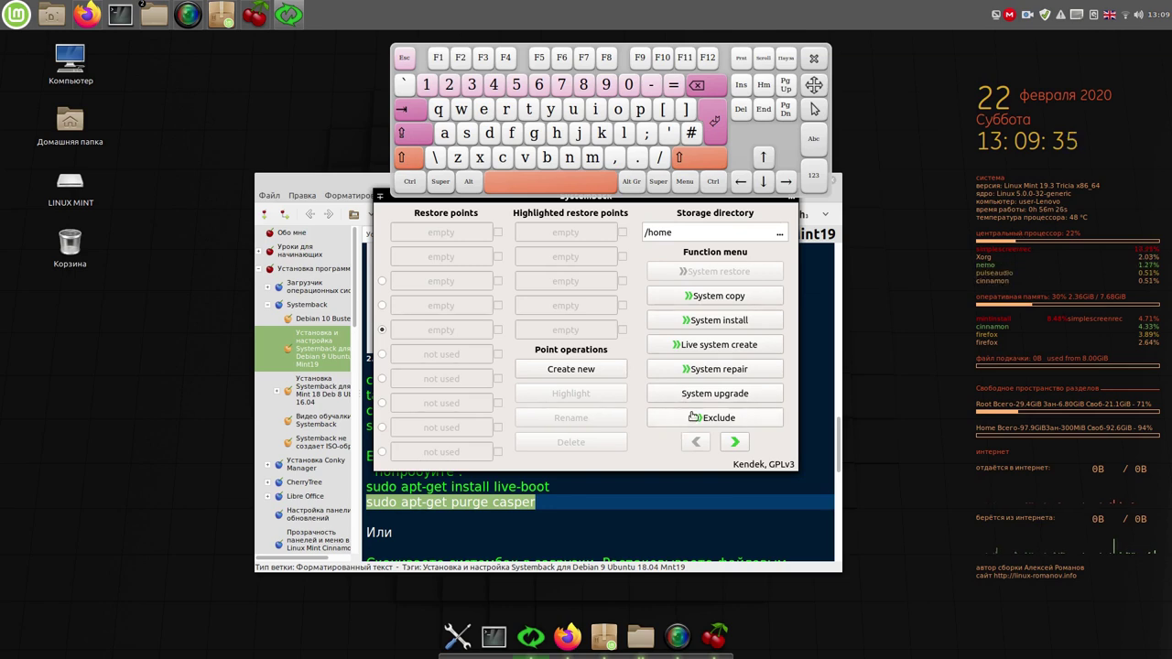
left_click(740, 345)
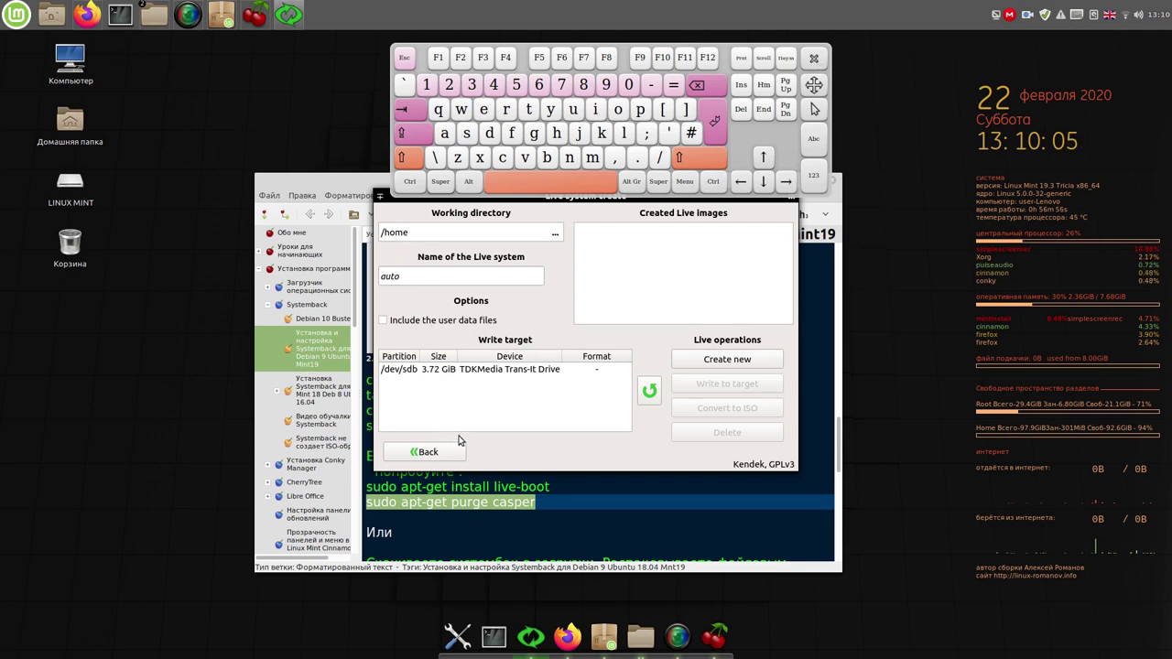
Step: Return to Systemback's main page, hide the on-screen keyboard and start creating a new restore point
left_click(420, 453)
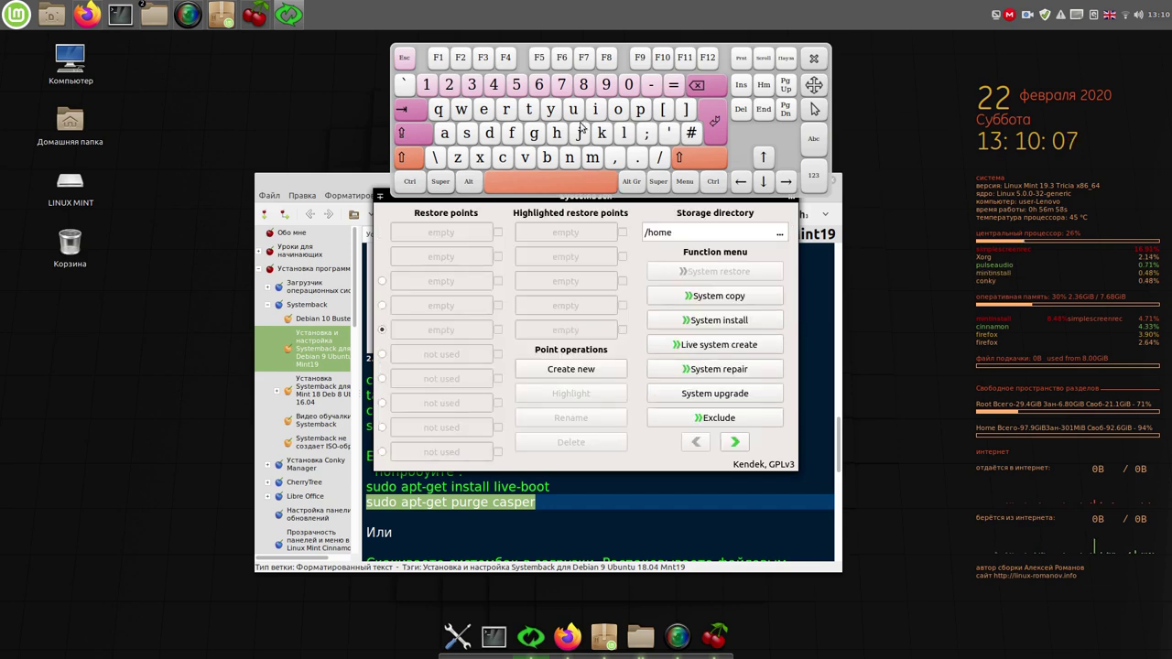
left_click(814, 63)
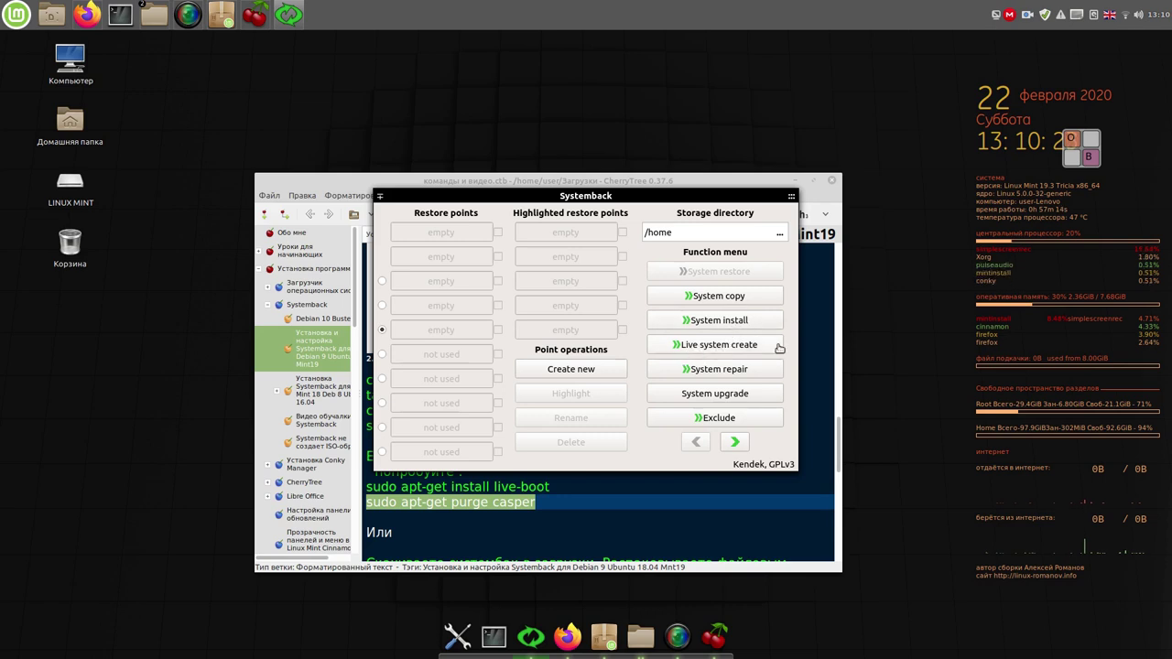
left_click(586, 370)
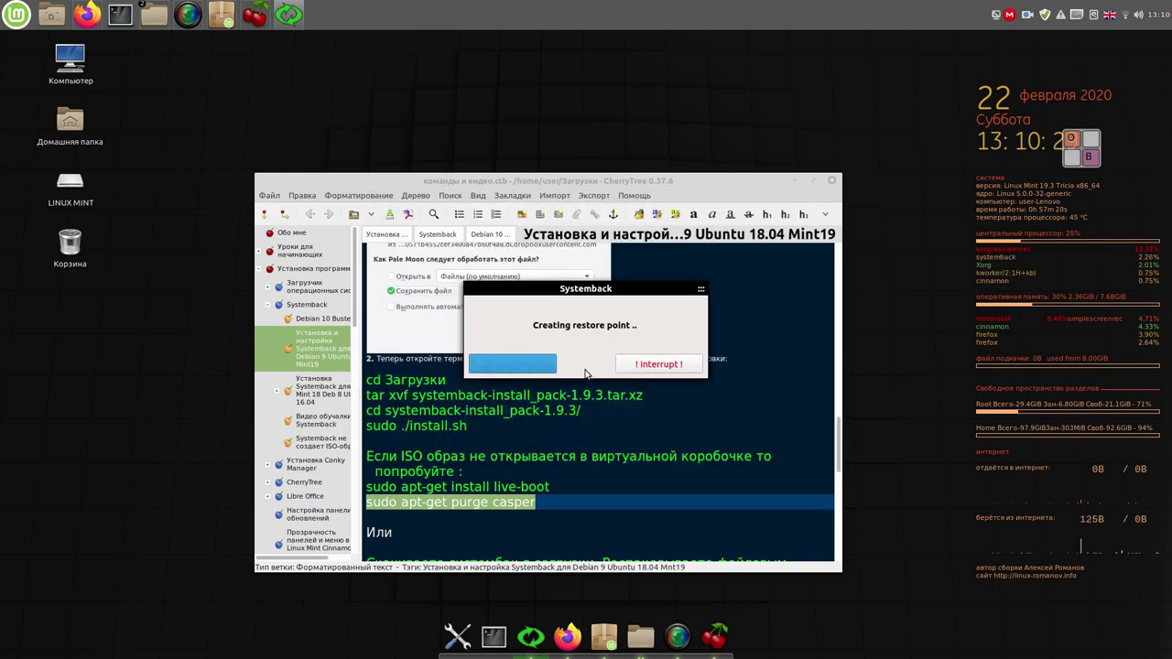
Step: Minimize CherryTree and move the restore point progress window and the floating keyboard icon out of the way
left_click(795, 180)
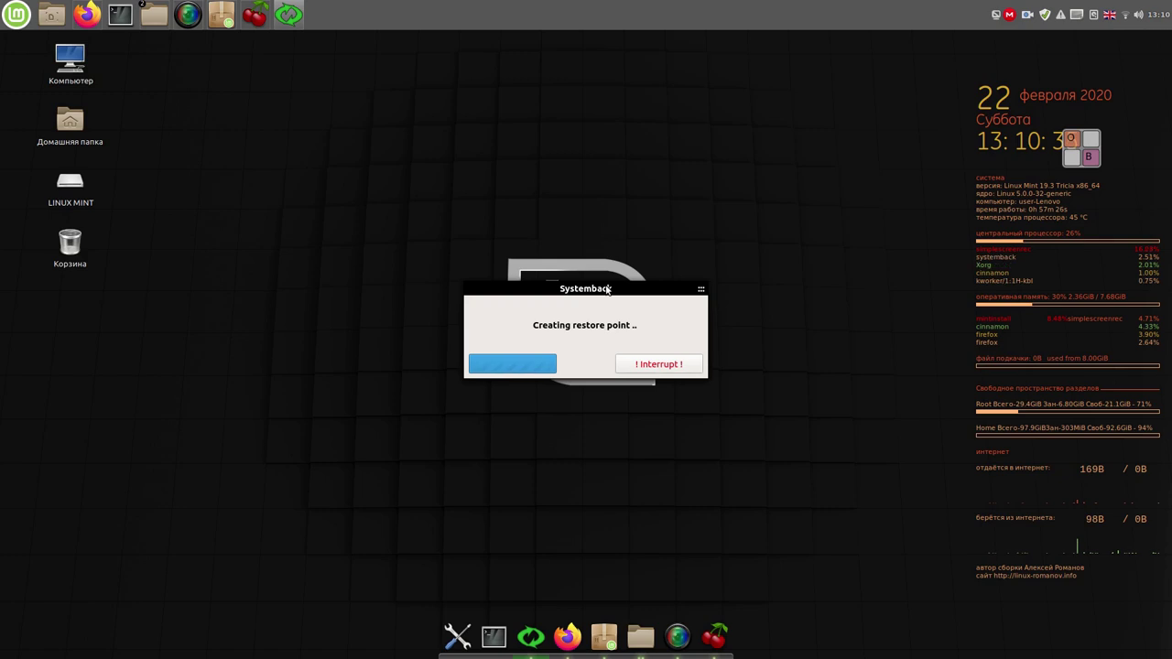
left_click_drag(607, 293, 839, 90)
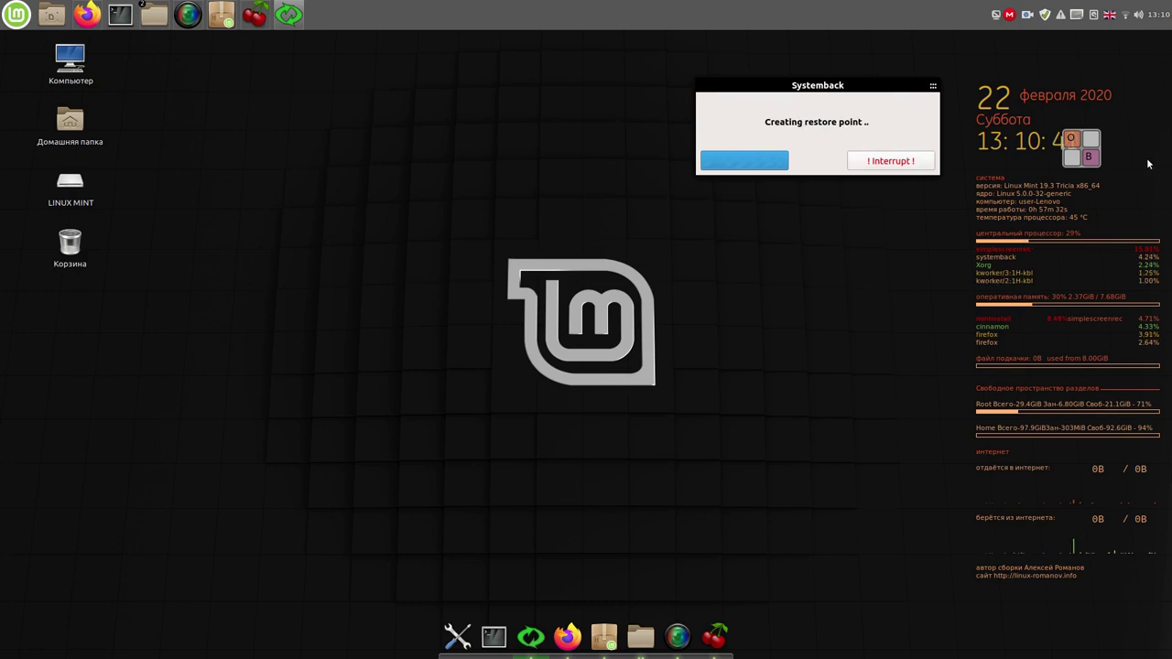
left_click_drag(1077, 146, 1124, 151)
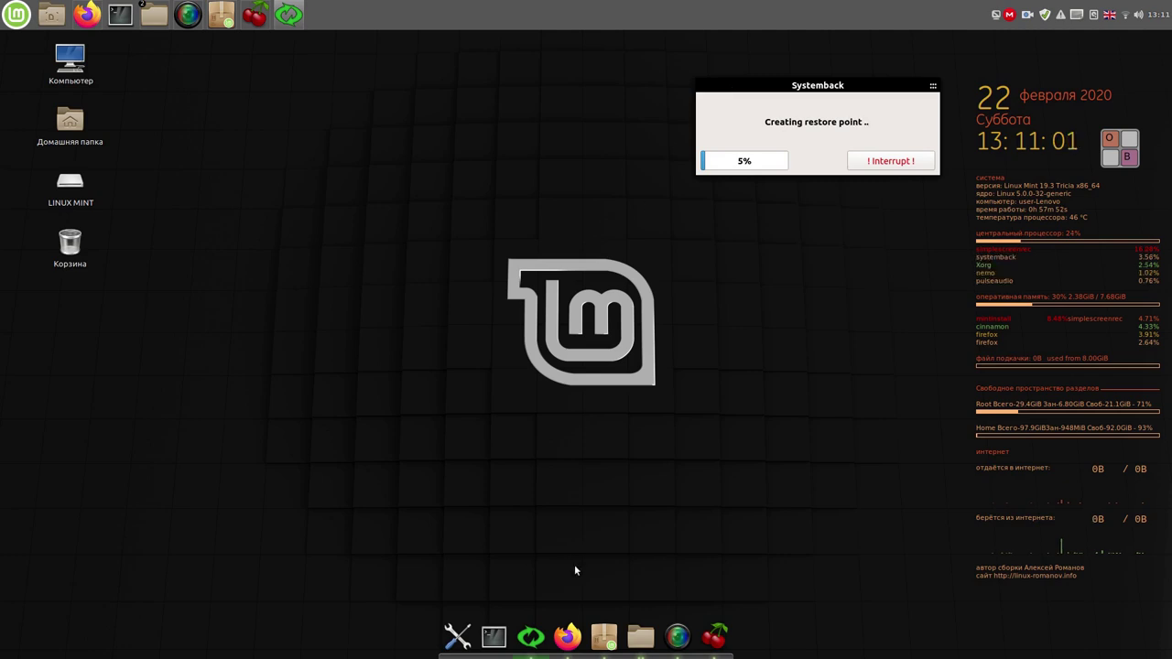
Step: Reopen CherryTree and copy the lines "sudo apt-get install live-boot" and "sudo apt-get purge casper" from the note
left_click(715, 643)
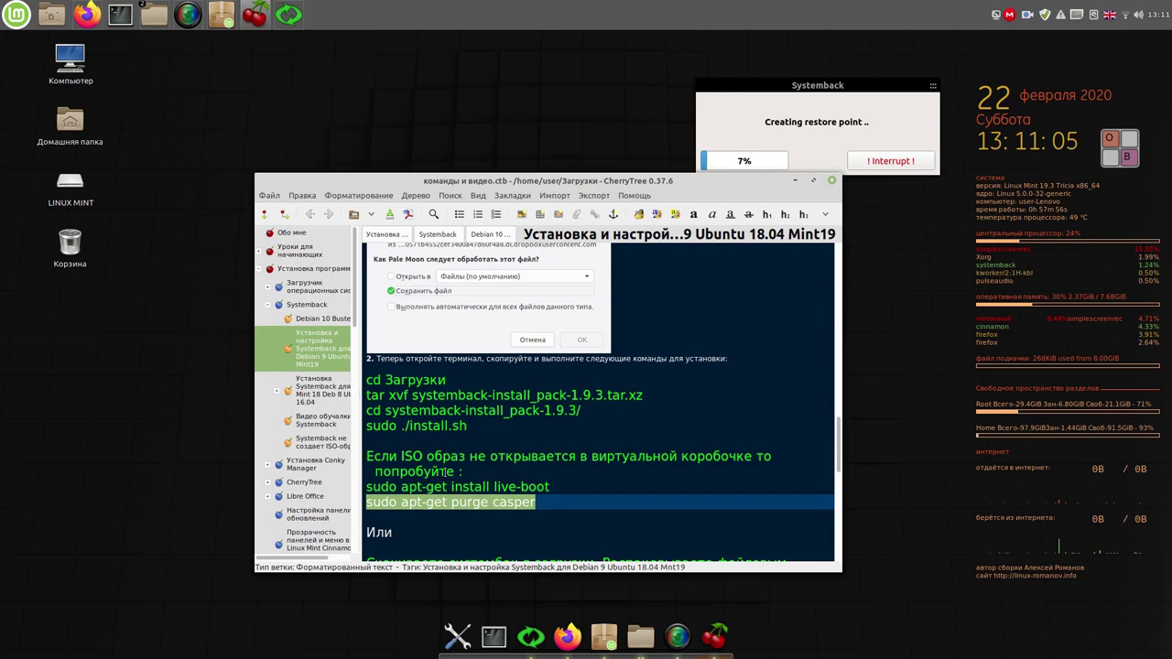
left_click(533, 507)
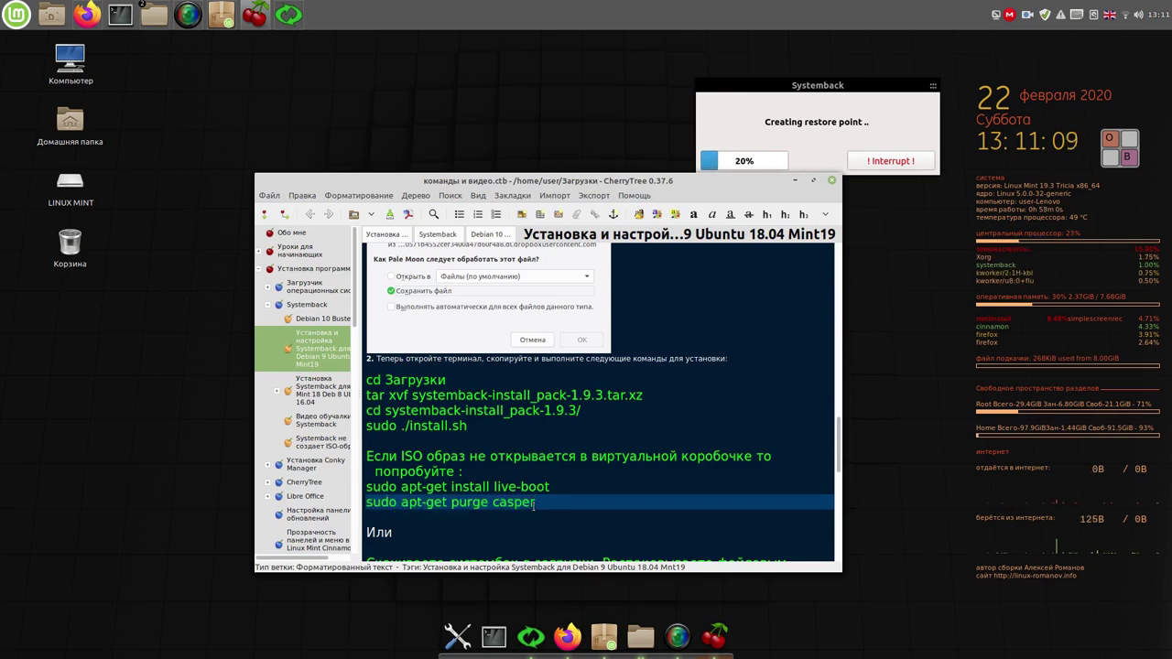
left_click_drag(477, 500, 357, 492)
key("ctrl+c")
right_click(407, 493)
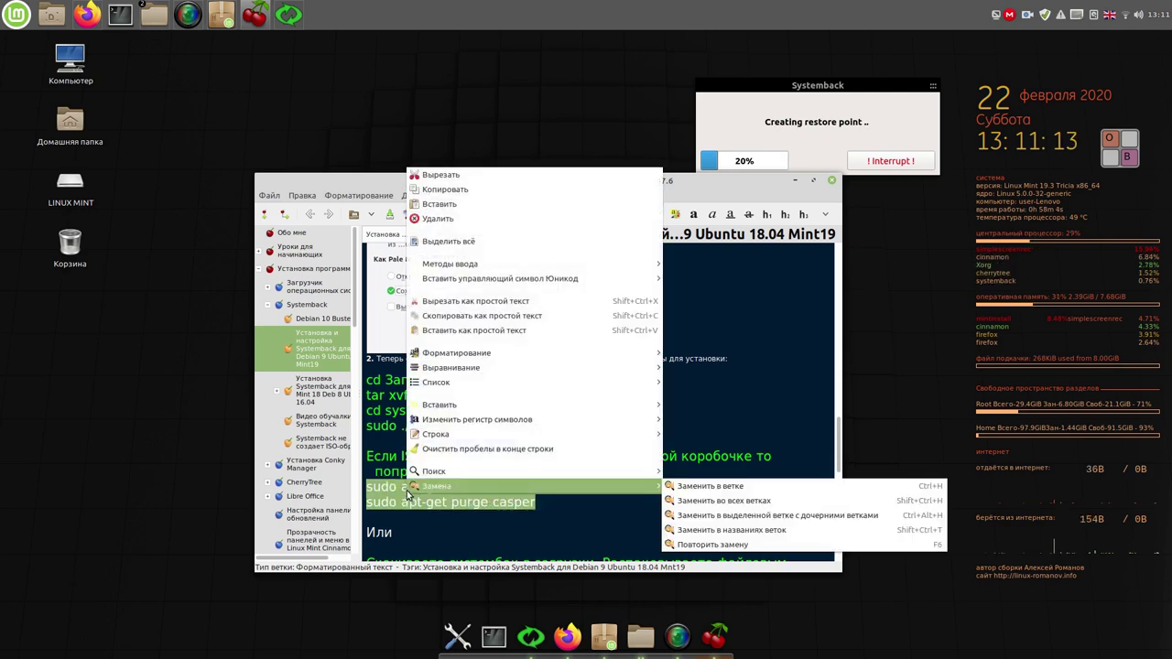
left_click(474, 190)
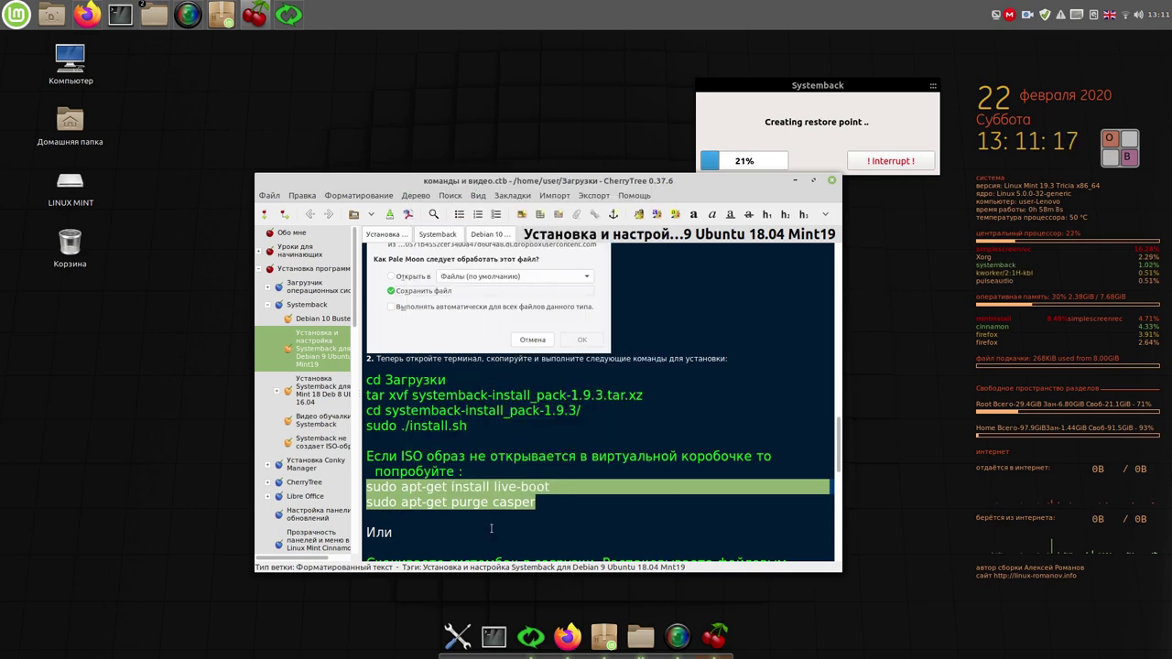
Step: Open the Debian 10 Buster note and paste the two copied commands below "apt install systemback", separated by a blank line
left_click(328, 321)
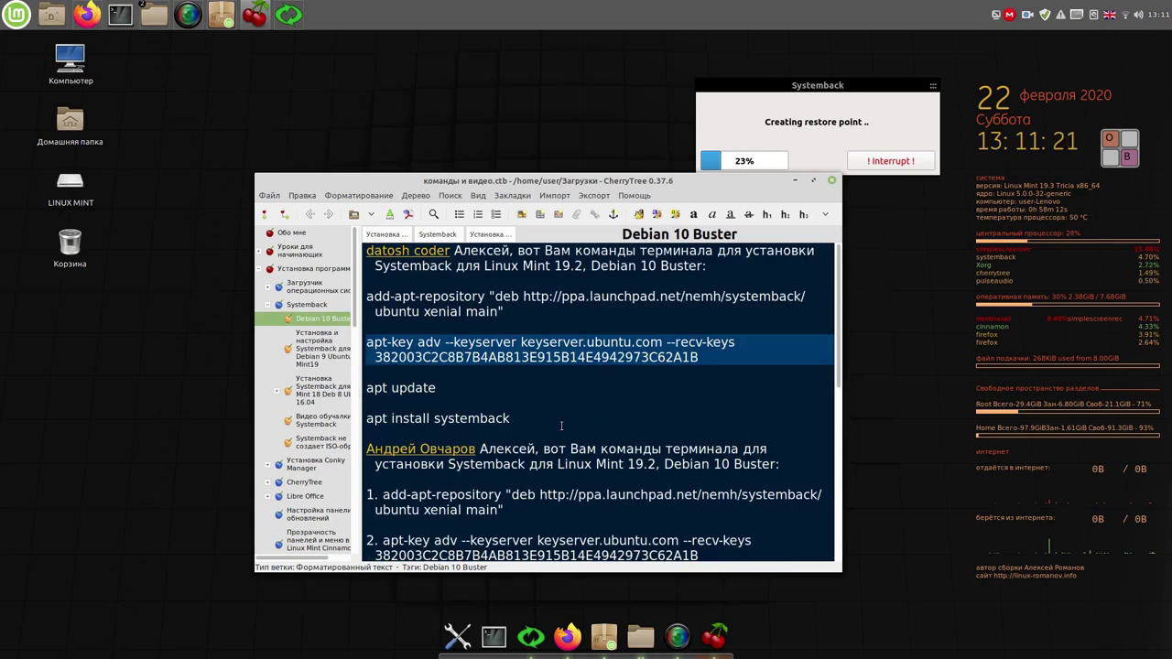
left_click(667, 427)
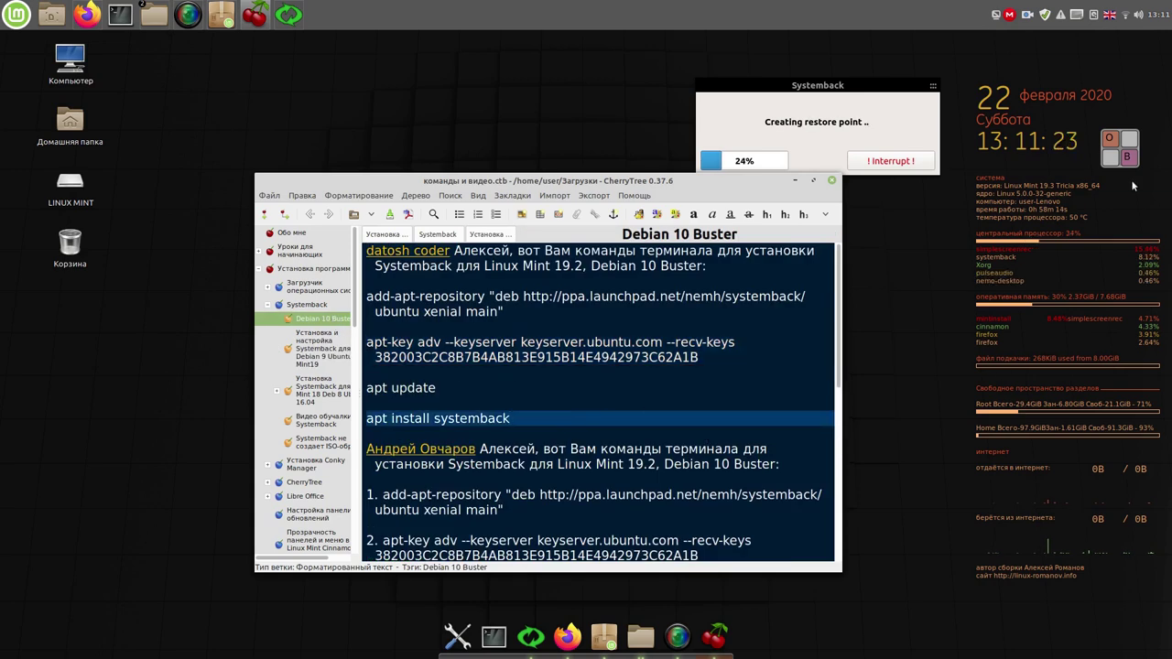
left_click(1127, 149)
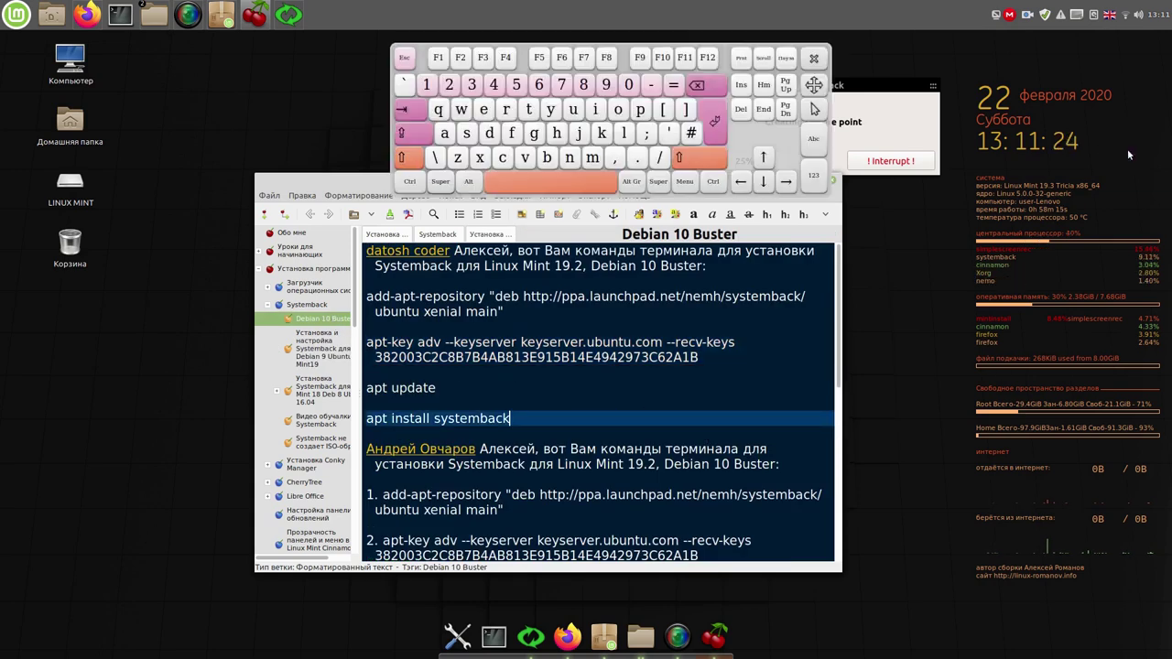
left_click(716, 108)
left_click(716, 108)
right_click(480, 445)
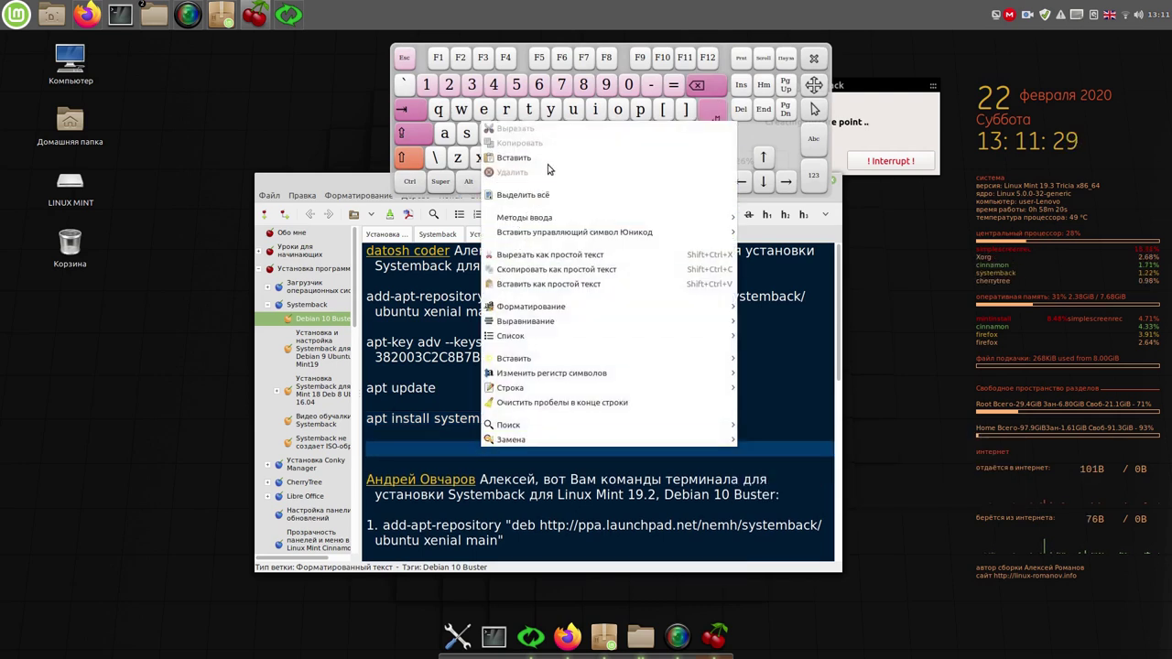
left_click(547, 159)
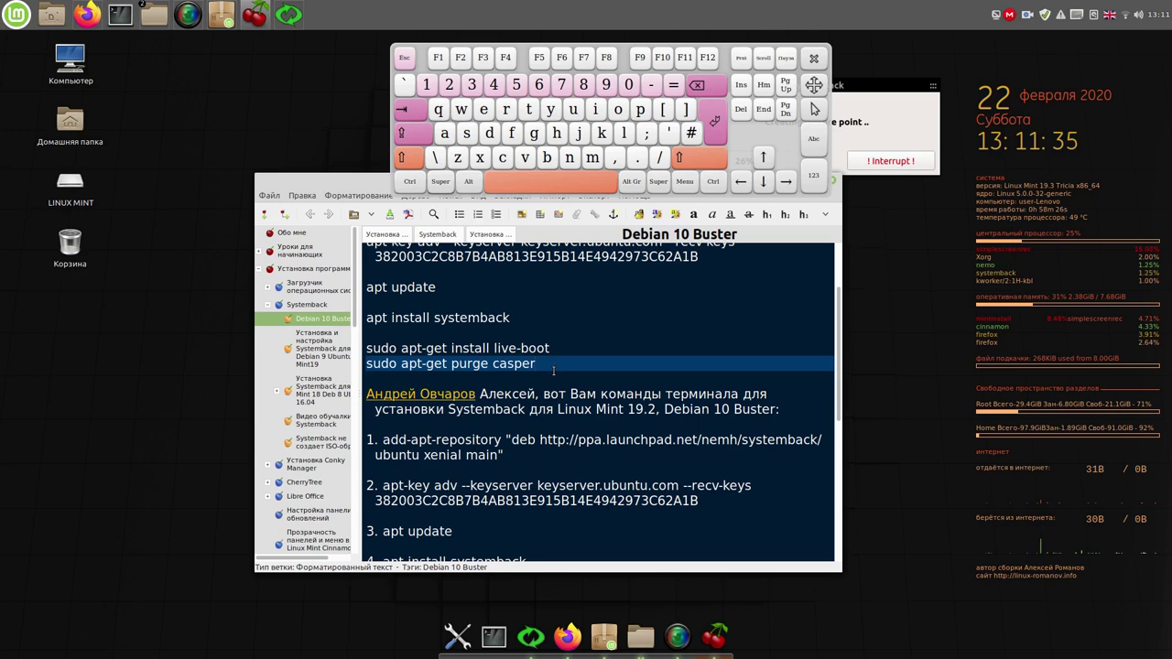
scroll(553, 370, "up", 2)
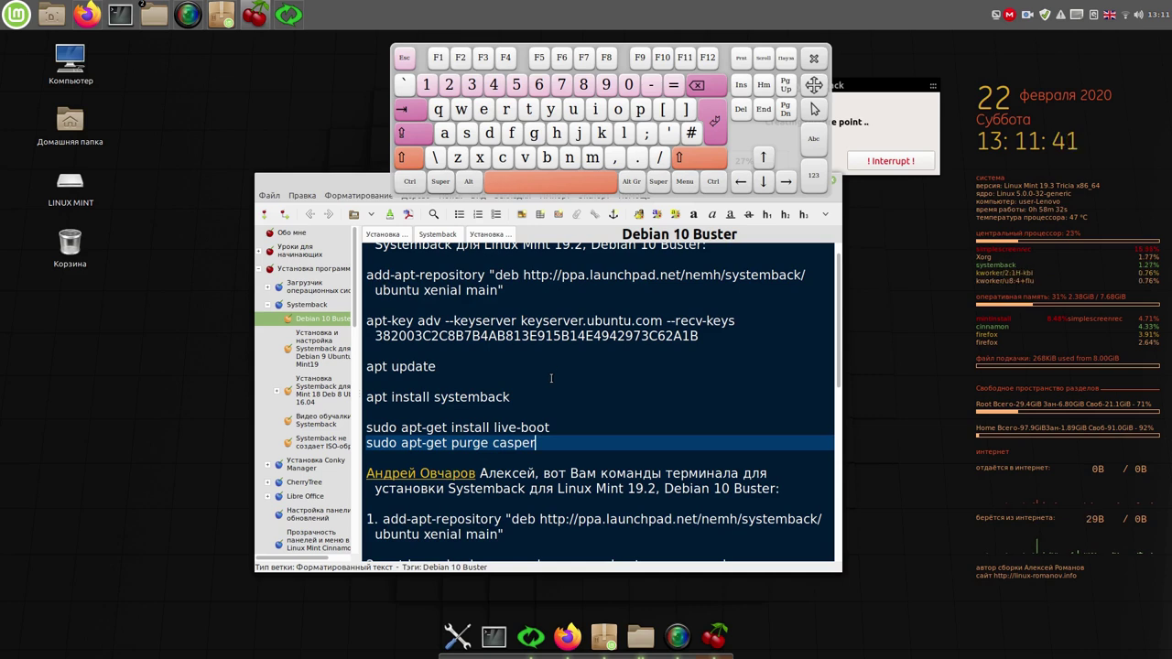
scroll(542, 401, "up", 1)
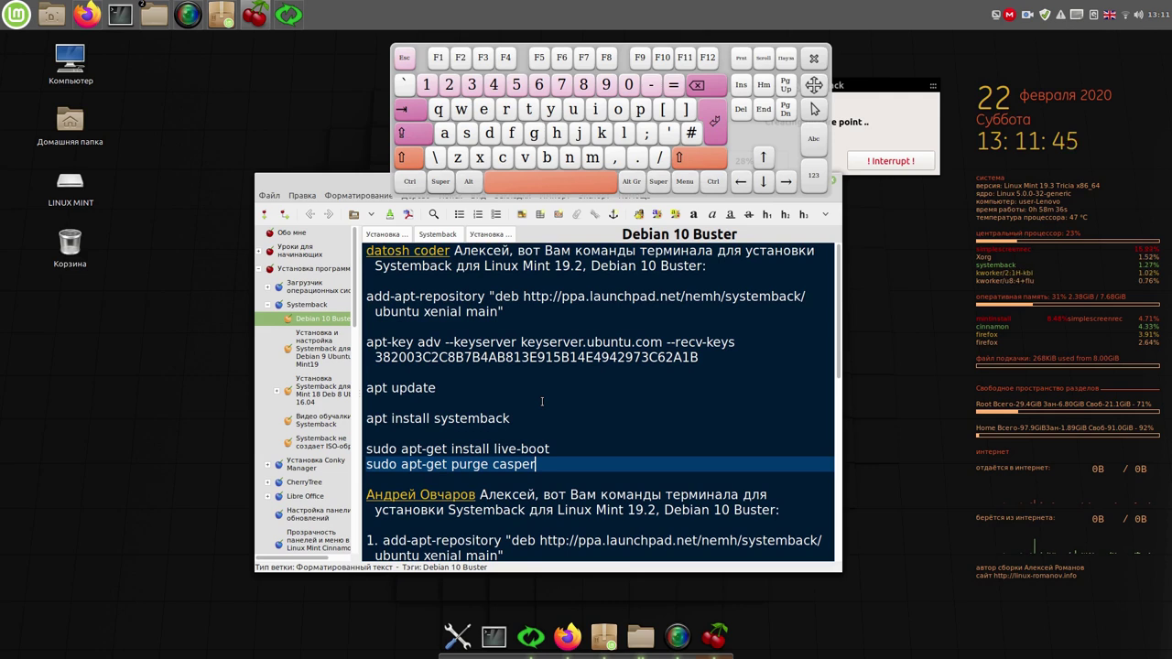
Step: Change the Linux Mint version in the note's first heading to 19.3
left_click(579, 266)
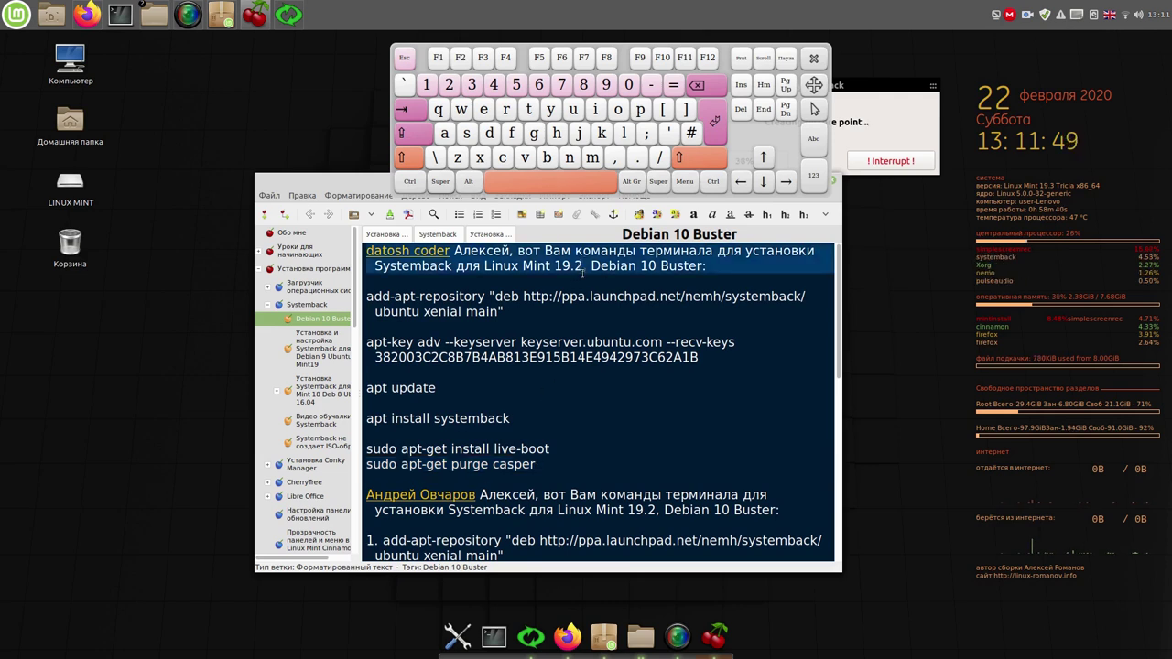
left_click(696, 85)
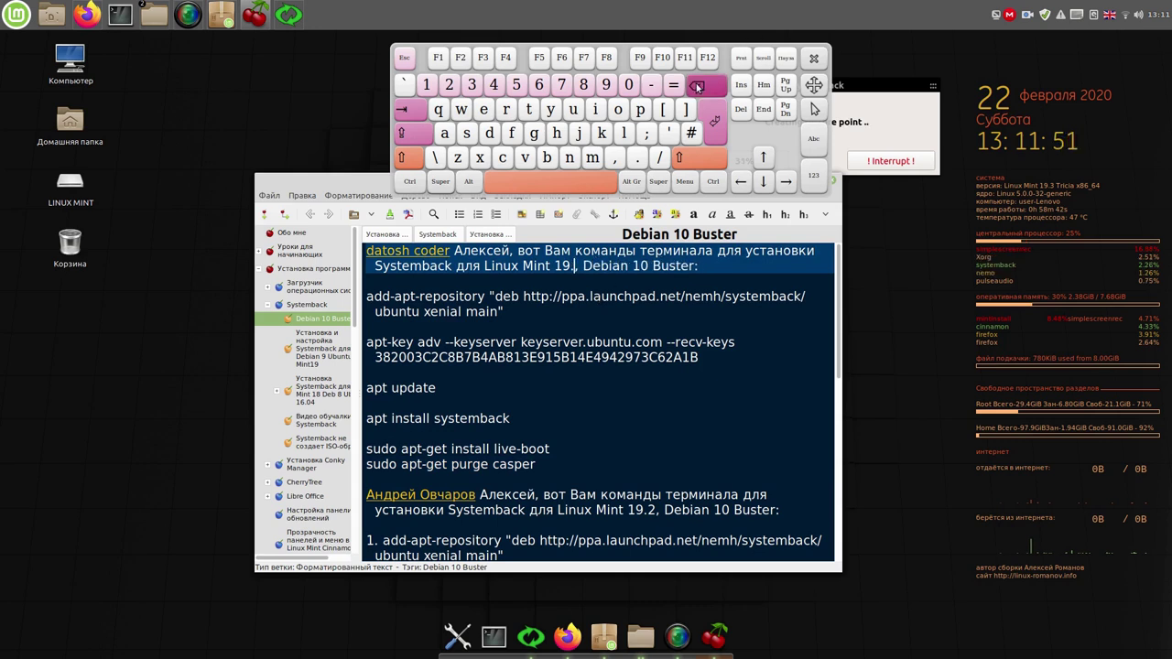
left_click(472, 86)
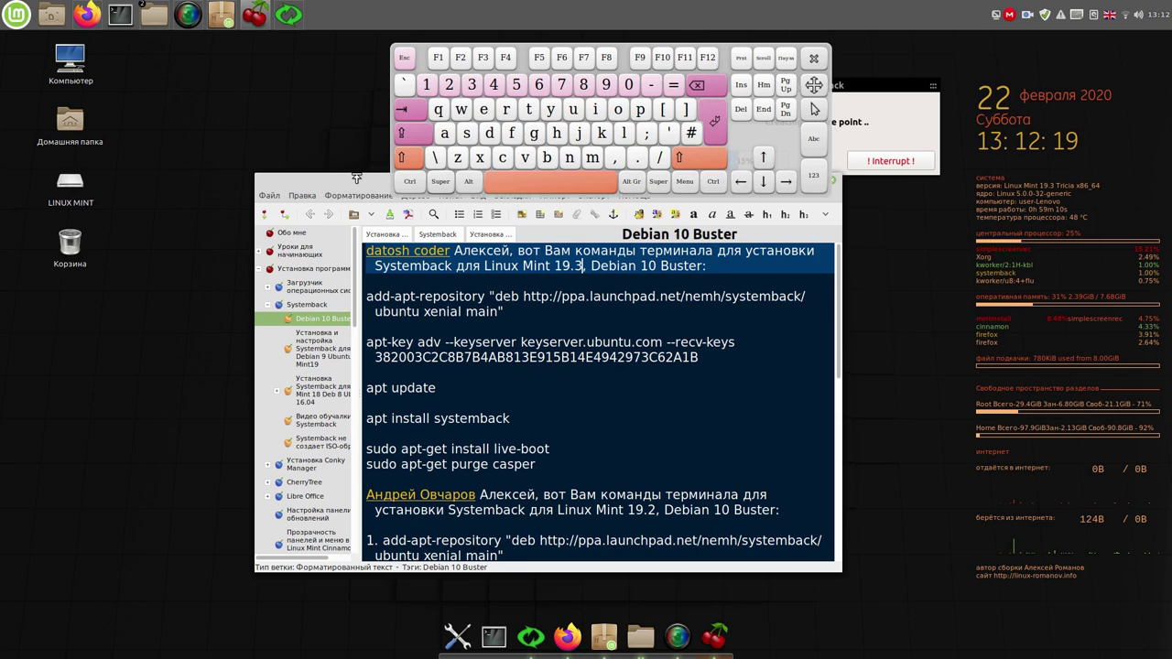
Step: Minimize the CherryTree window and move the on-screen keyboard below the restore point progress window
left_click_drag(357, 180, 289, 215)
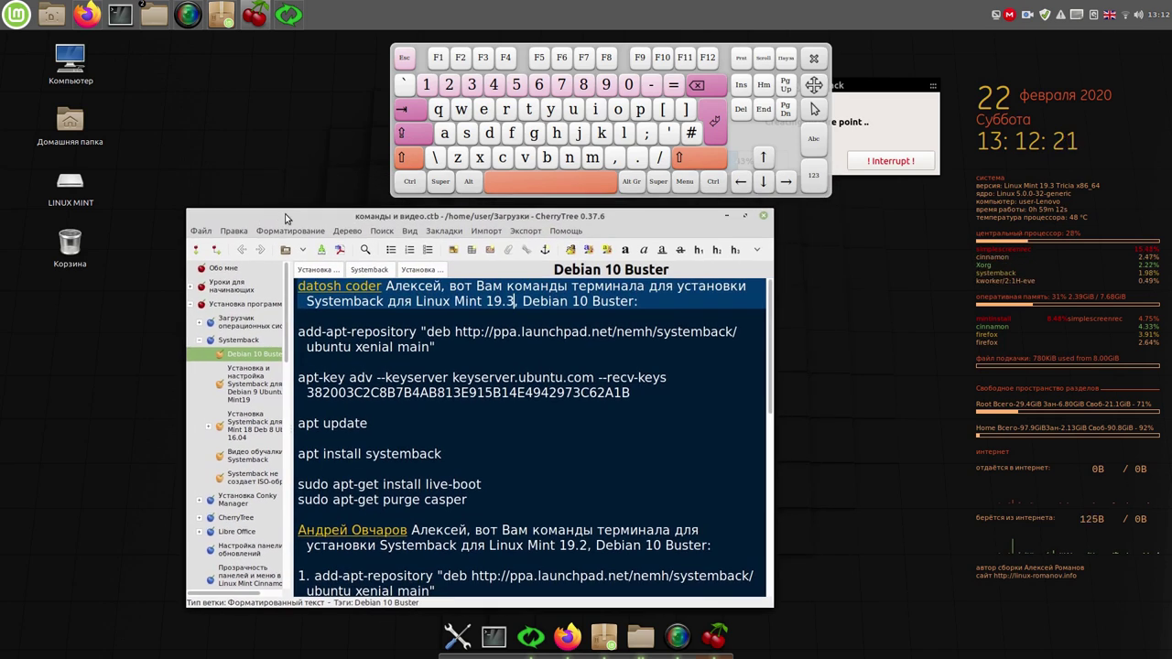
left_click(727, 217)
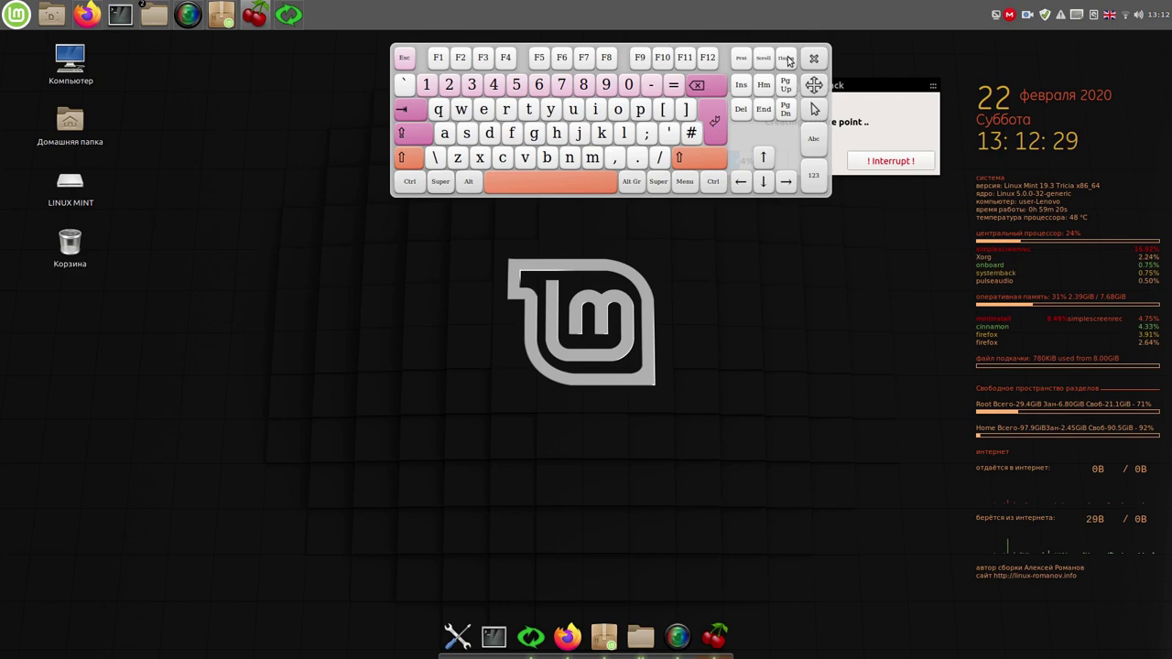
left_click_drag(814, 85, 1124, 278)
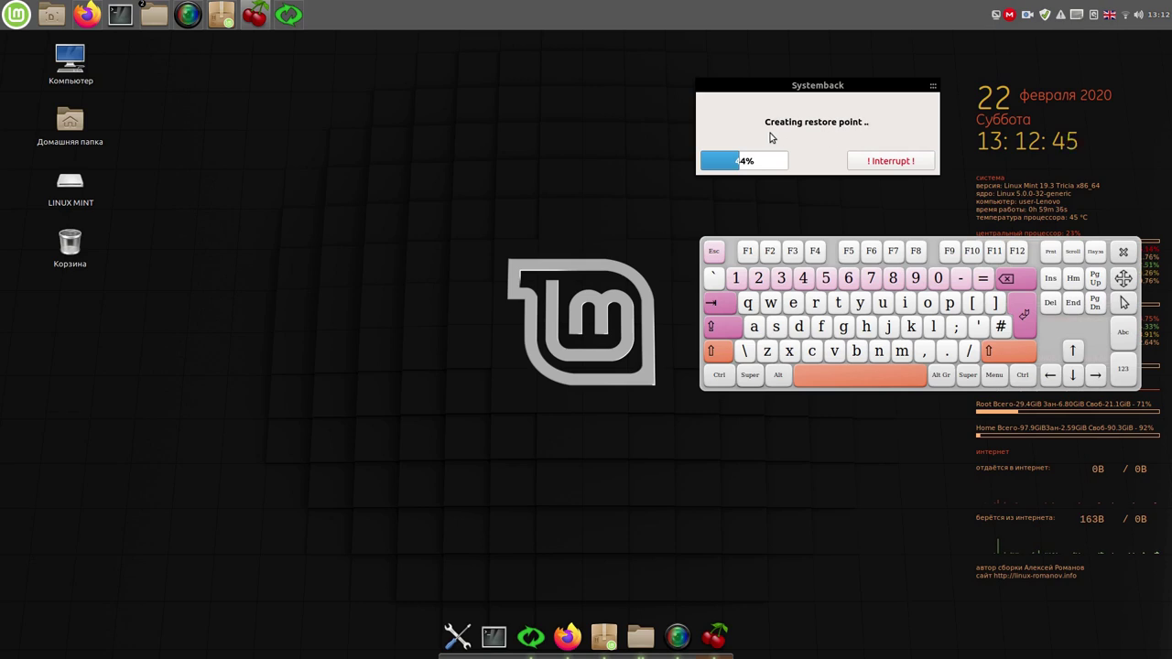
Step: Uninstall the Thunderbird mail client, entering the administrator password and confirming the package removal, and move the removal window and on-screen keyboard clear
left_click(16, 16)
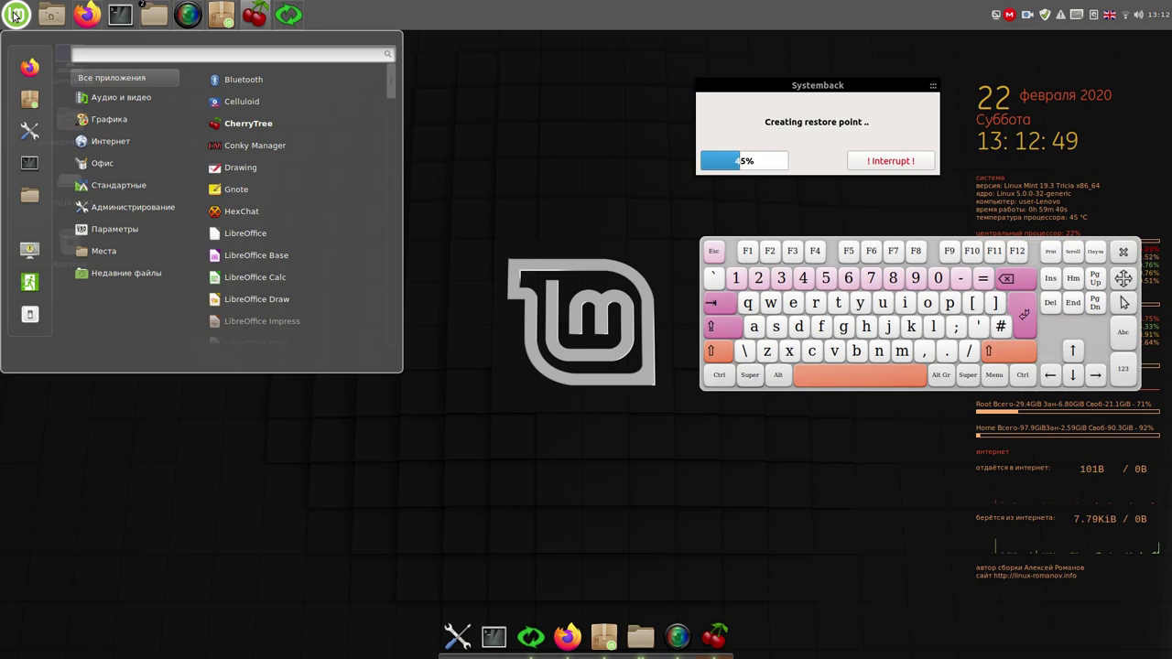
mouse_move(130, 146)
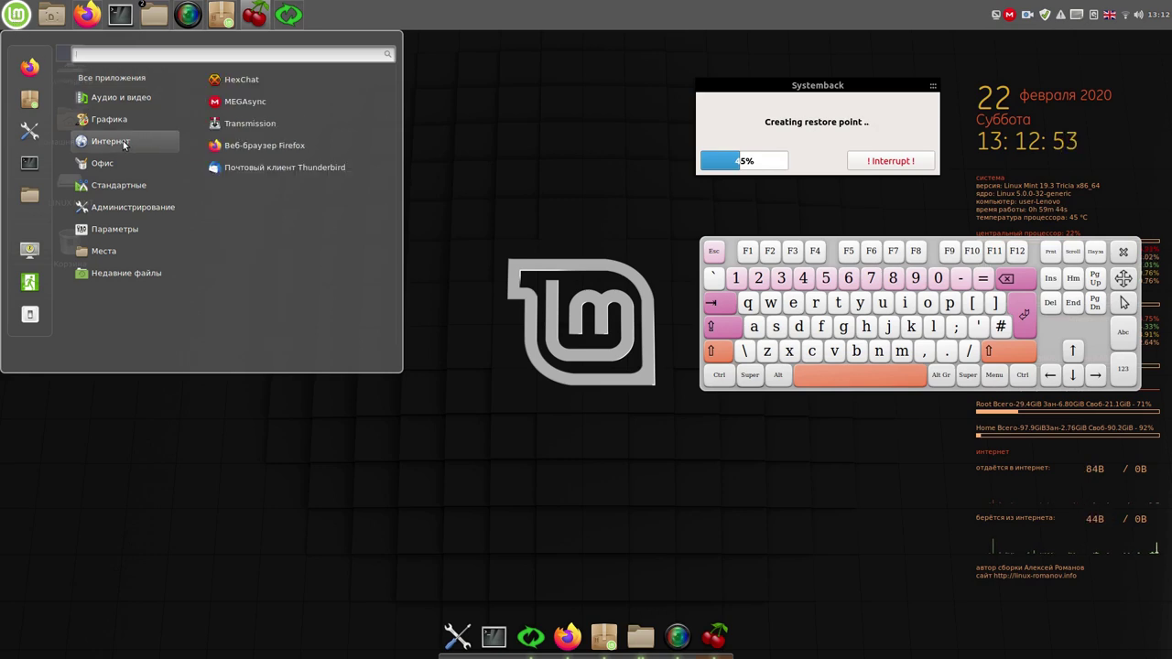
right_click(291, 167)
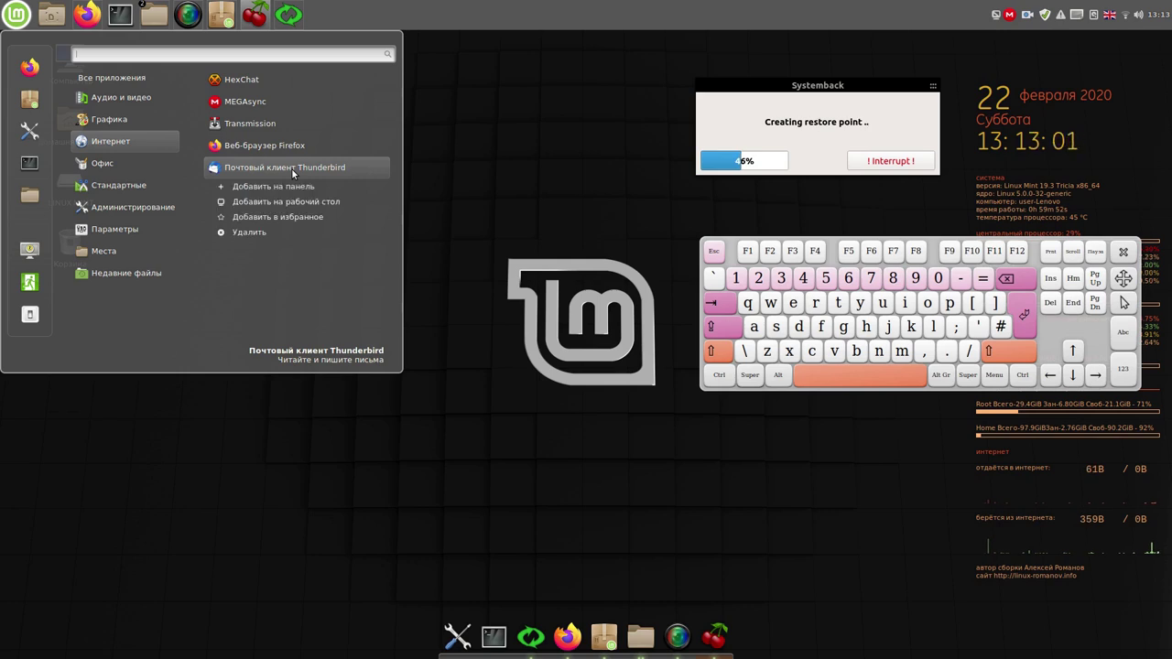
left_click(250, 231)
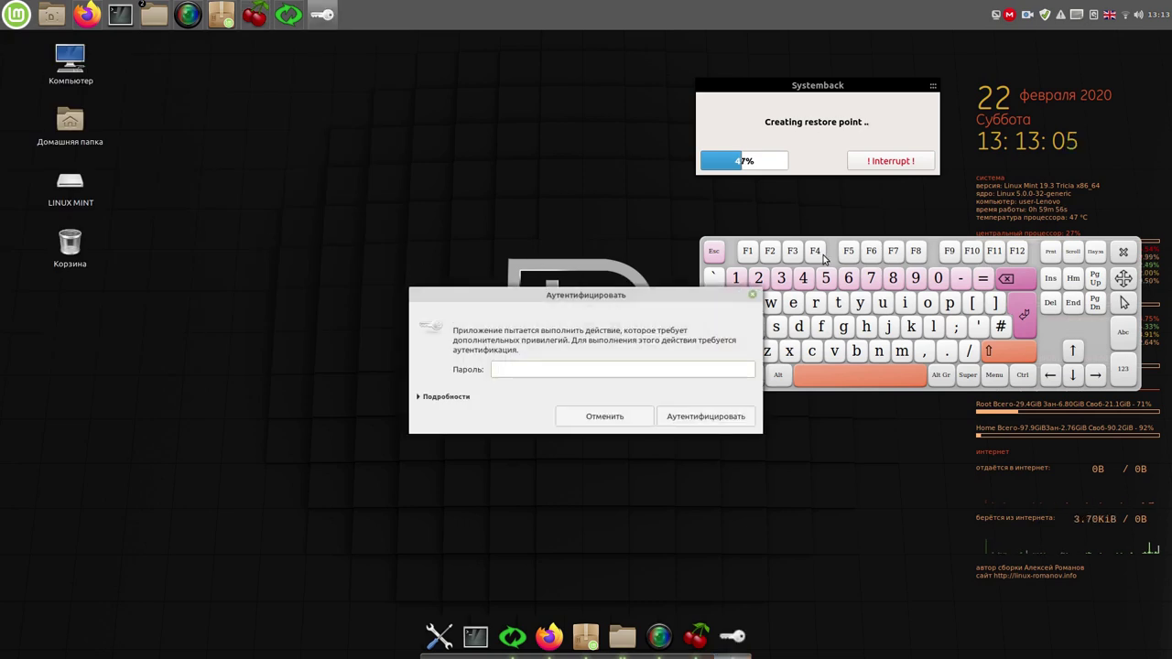
left_click(737, 278)
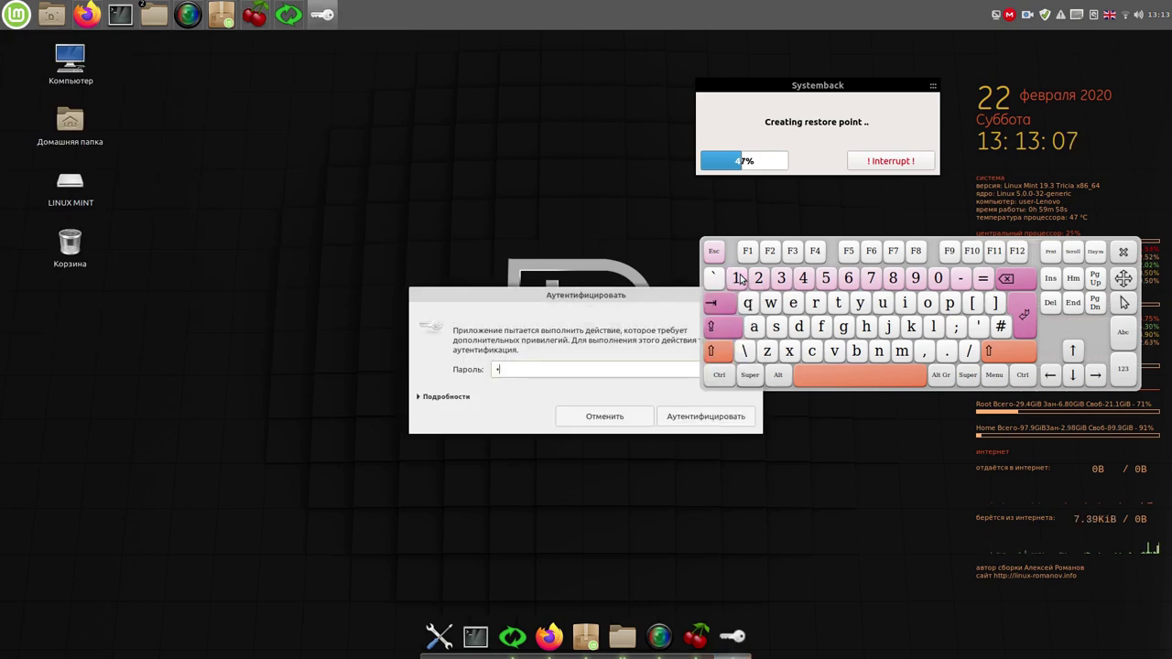
left_click(706, 419)
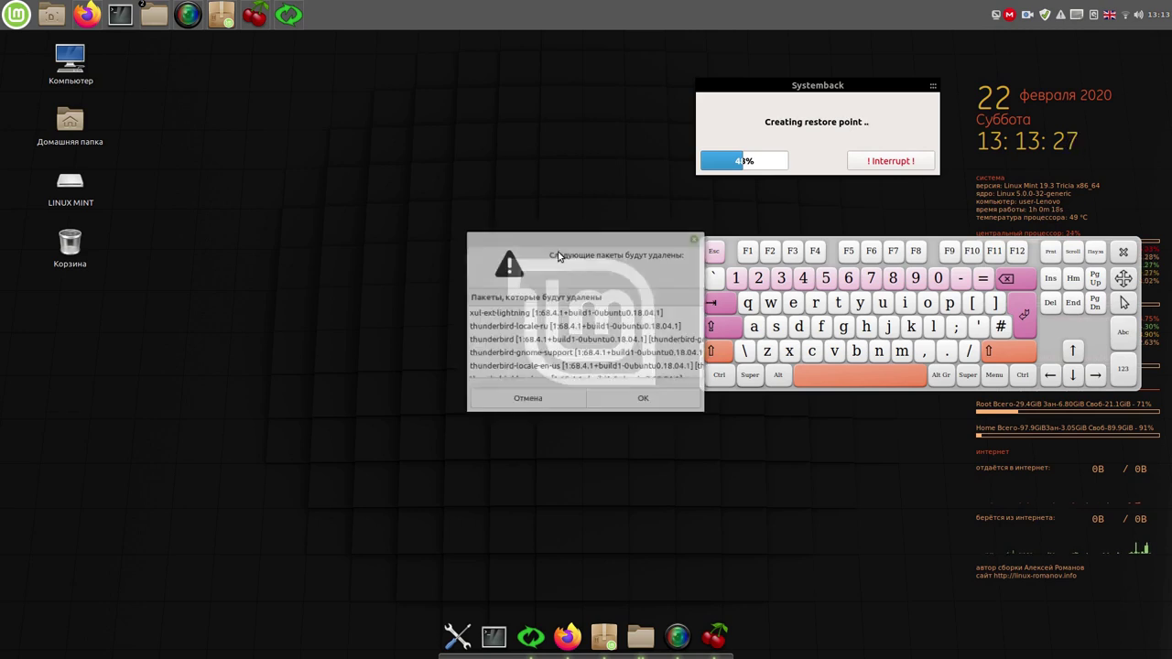
left_click(653, 404)
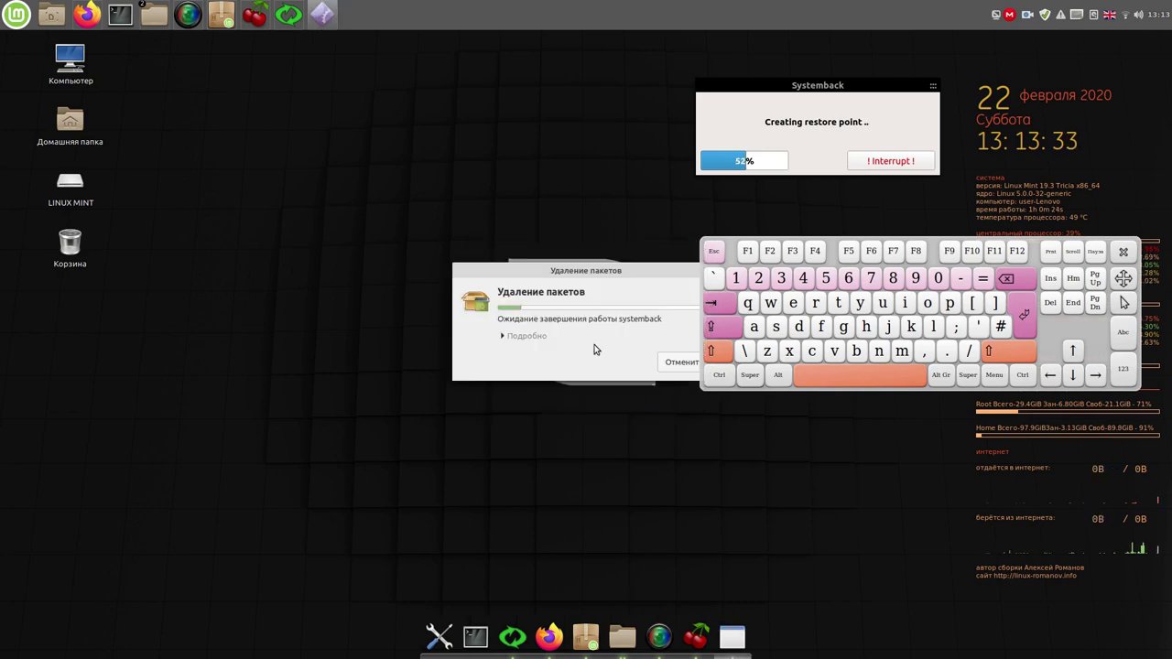
left_click_drag(578, 271, 355, 111)
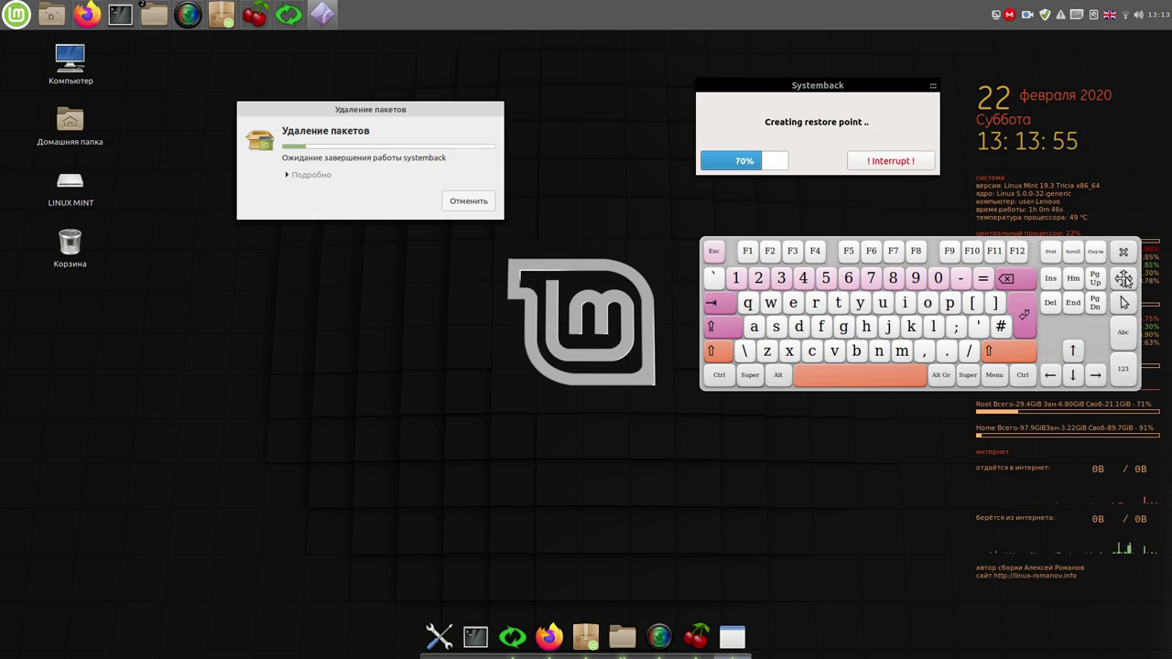
left_click_drag(1125, 280, 916, 336)
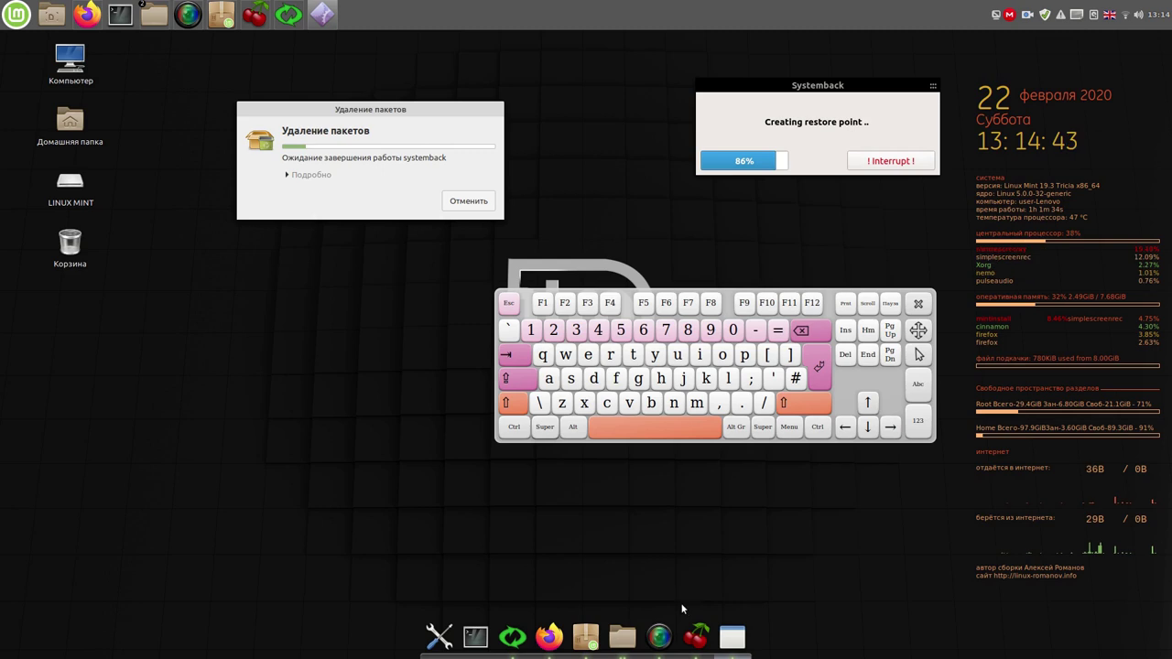
Step: Switch to Firefox and clear the web address in the КРОК Диск tab
left_click(551, 636)
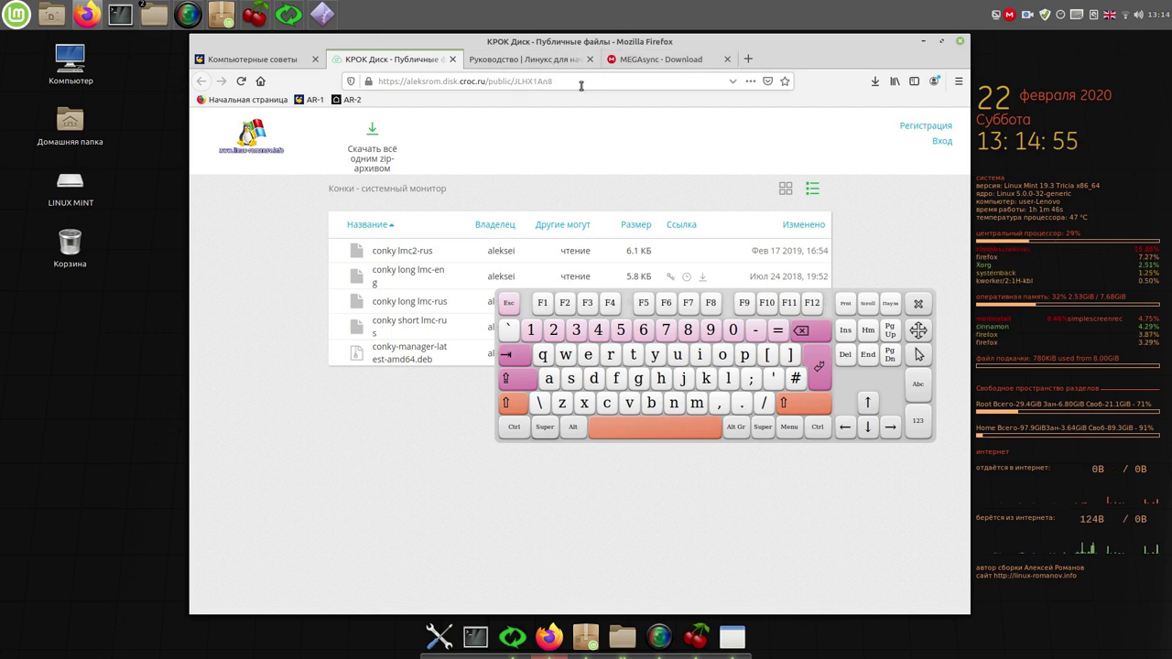
left_click(549, 66)
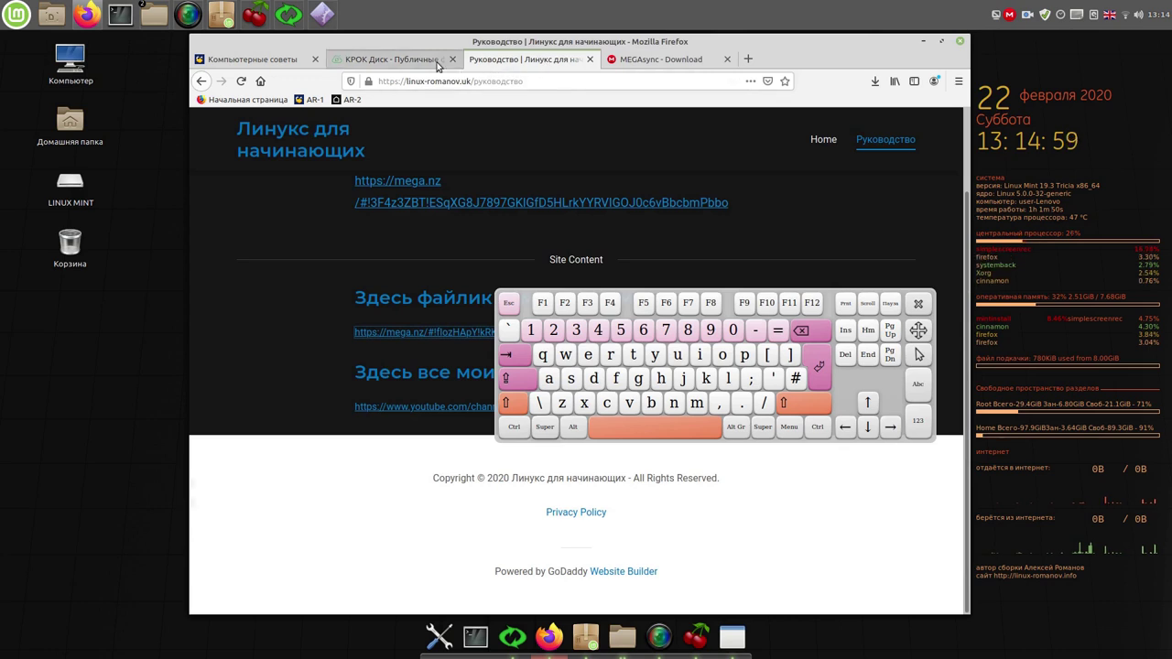
left_click(438, 61)
left_click(571, 80)
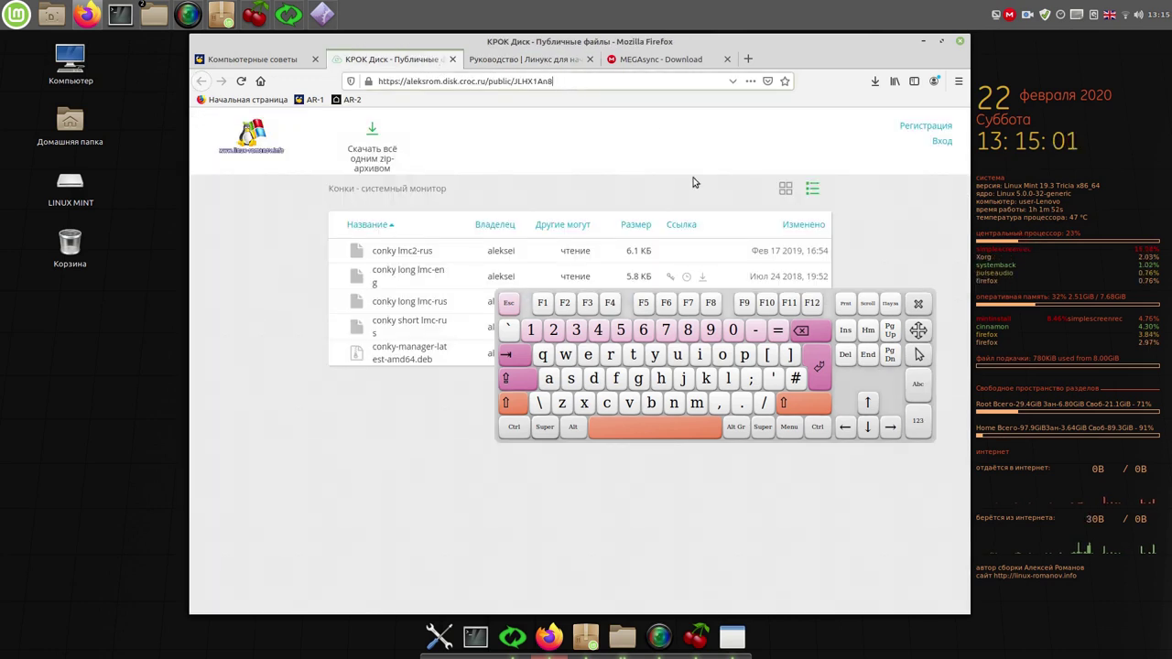
key("BackSpace")
key("BackSpace")
key("BackSpace")
key("BackSpace")
key("BackSpace")
key("BackSpace")
key("BackSpace")
key("BackSpace")
key("BackSpace")
key("BackSpace")
key("BackSpace")
key("BackSpace")
key("BackSpace")
key("BackSpace")
key("BackSpace")
key("BackSpace")
key("BackSpace")
key("BackSpace")
key("BackSpace")
key("BackSpace")
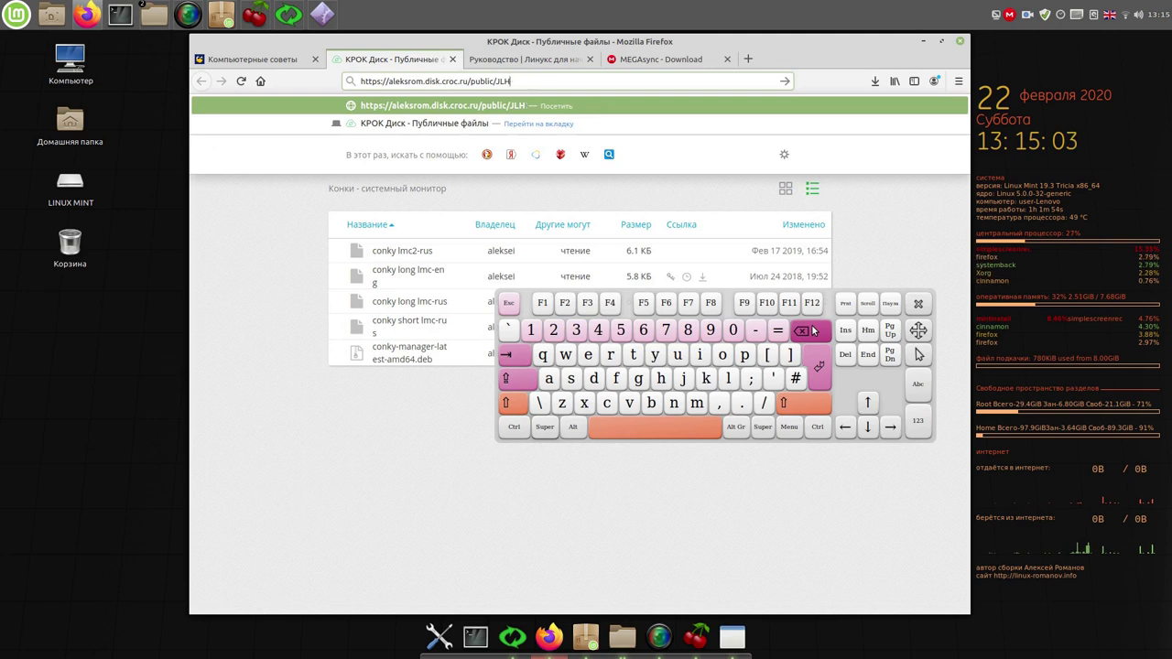
key("BackSpace")
key("BackSpace")
key("BackSpace")
key("BackSpace")
key("BackSpace")
key("BackSpace")
key("BackSpace")
key("BackSpace")
key("BackSpace")
key("BackSpace")
key("BackSpace")
key("BackSpace")
key("BackSpace")
key("BackSpace")
key("BackSpace")
key("BackSpace")
key("BackSpace")
key("BackSpace")
key("BackSpace")
key("BackSpace")
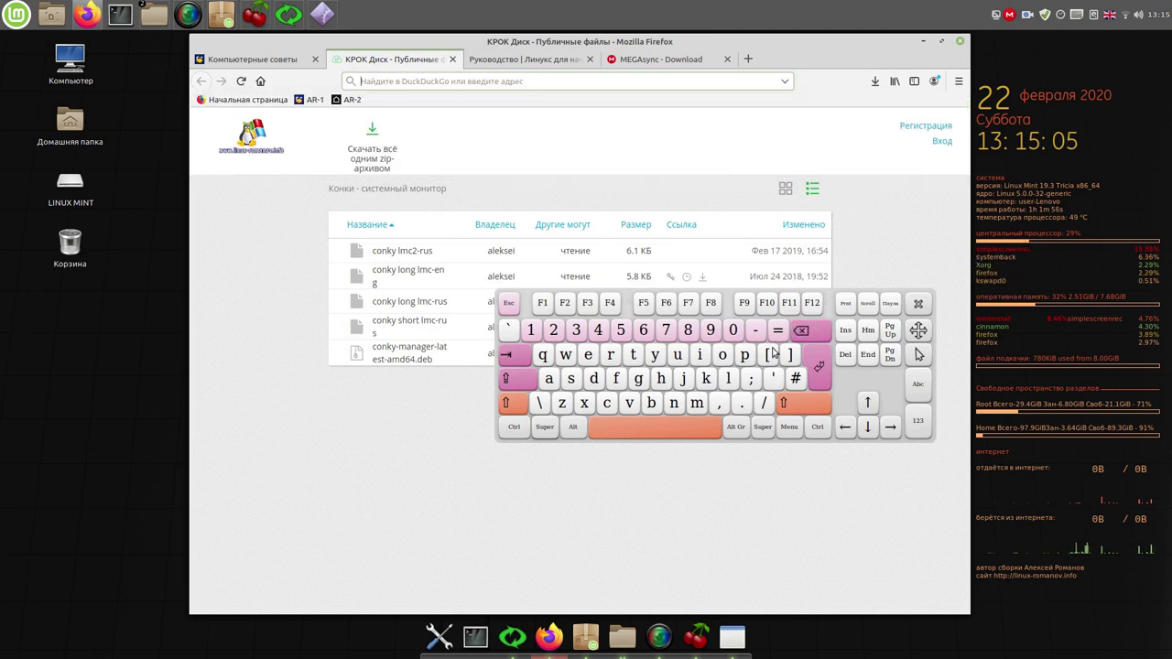
Step: Search DuckDuckGo for "google chrome" in the same tab, using the suggested search phrase
type("g")
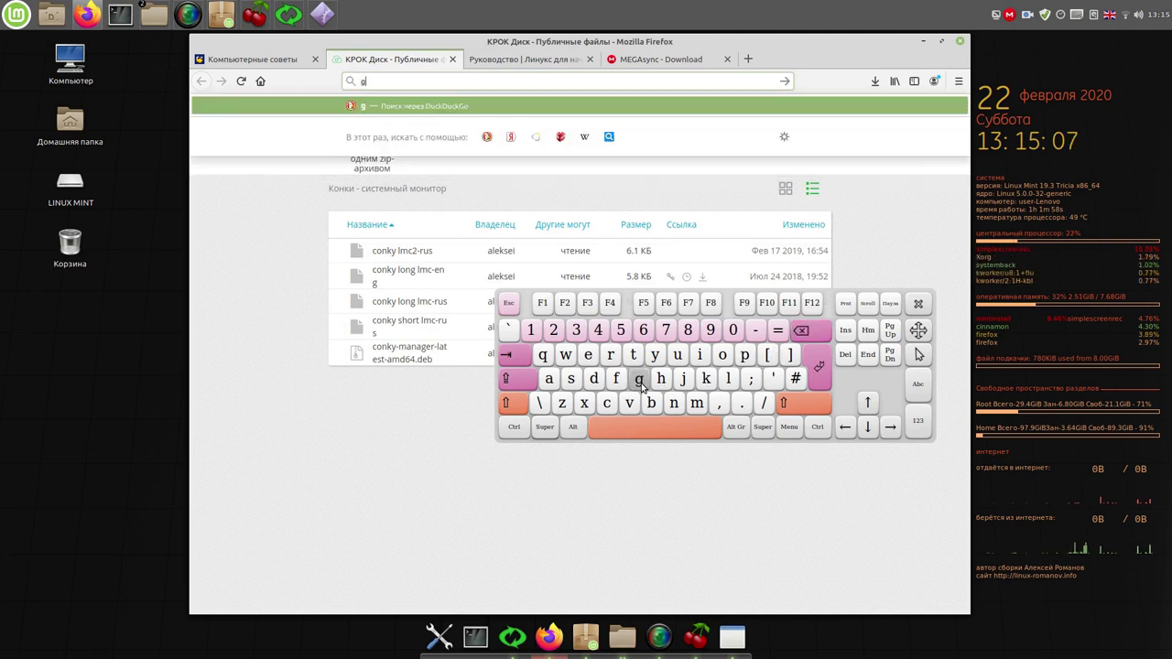
type("o")
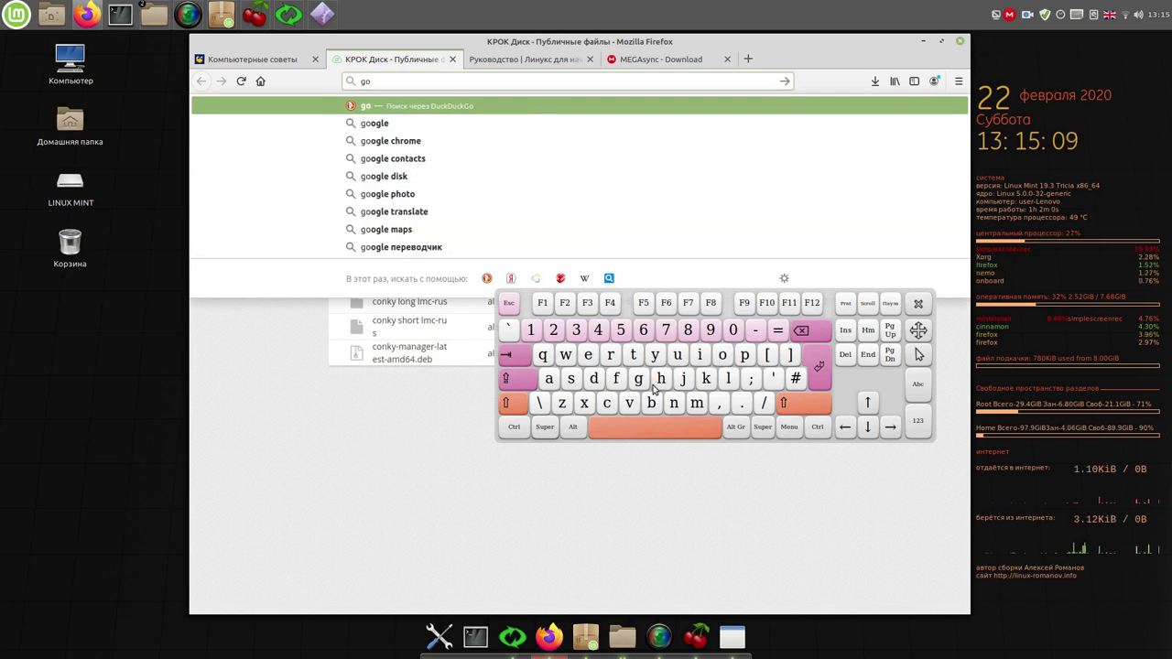
left_click(638, 379)
left_click(641, 383)
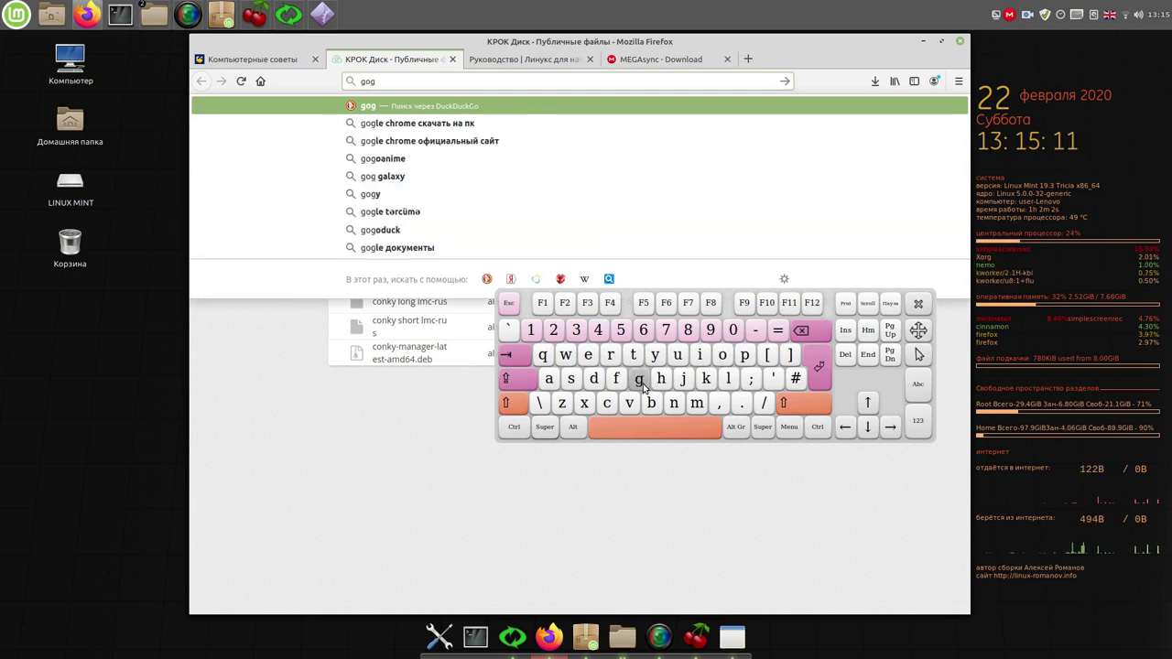
left_click(736, 382)
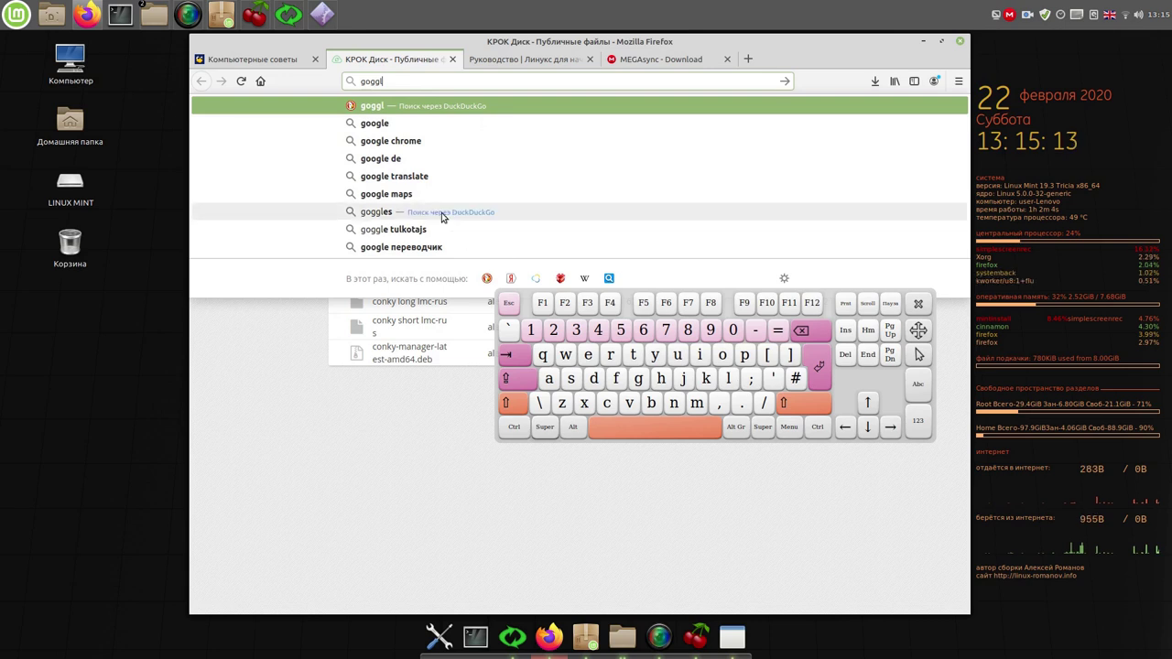
left_click(427, 143)
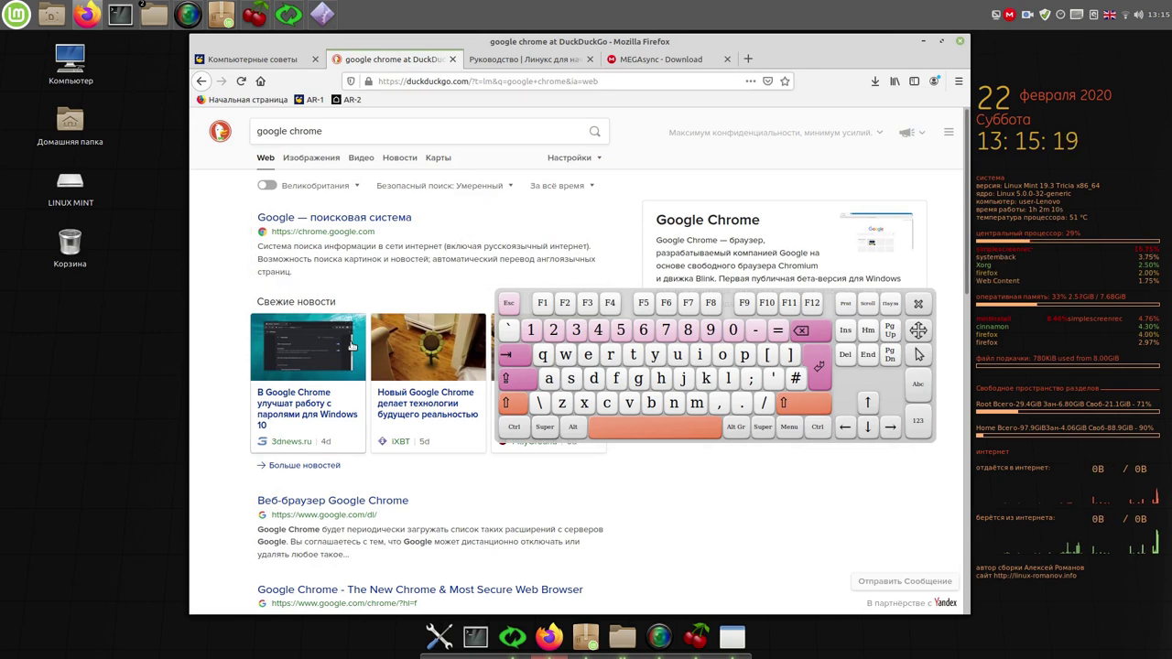
Step: Open the search result "Google Chrome - The New Chrome & Most Secure Web Browser" on google.com
scroll(351, 344, "down", 4)
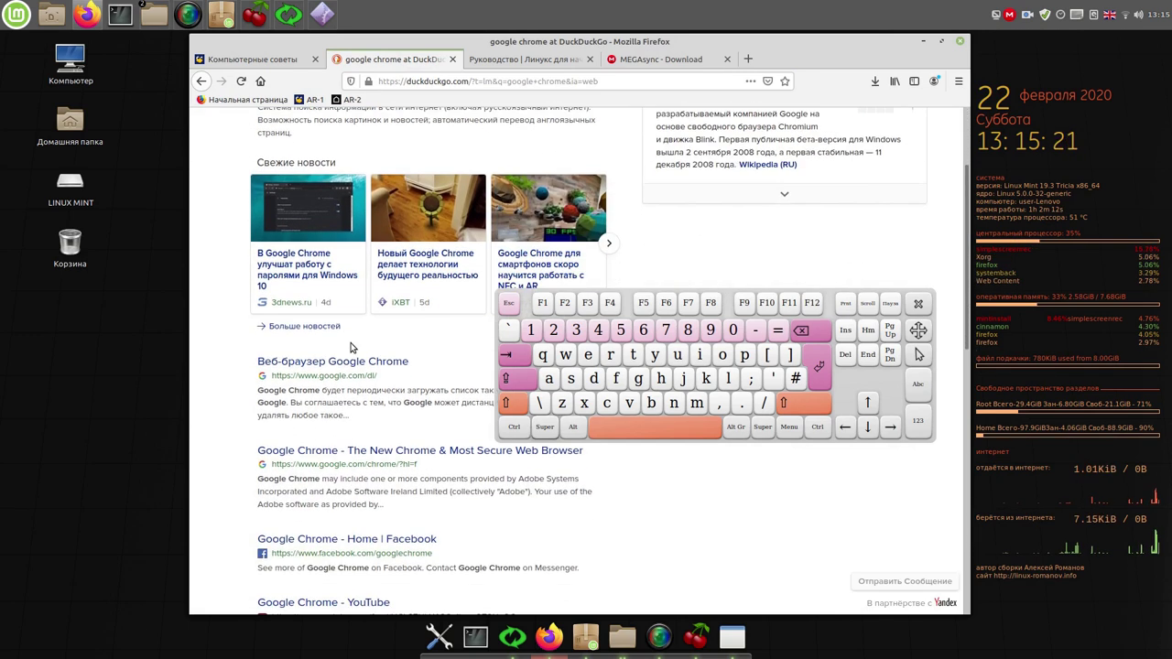
scroll(371, 275, "down", 1)
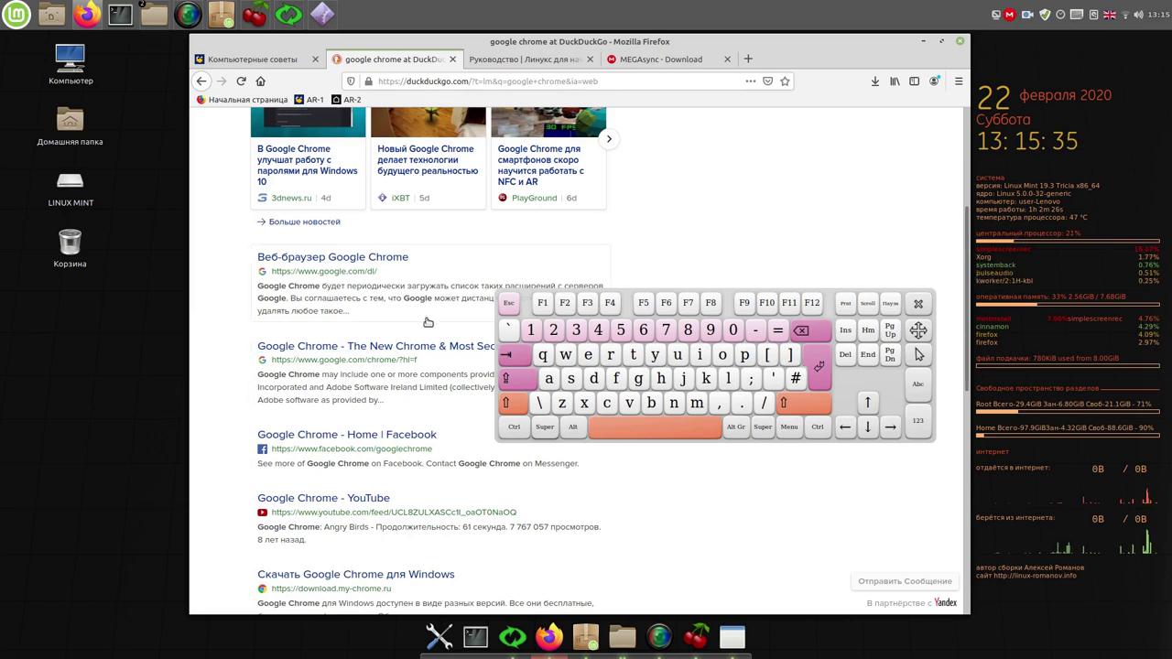
scroll(424, 318, "up", 4)
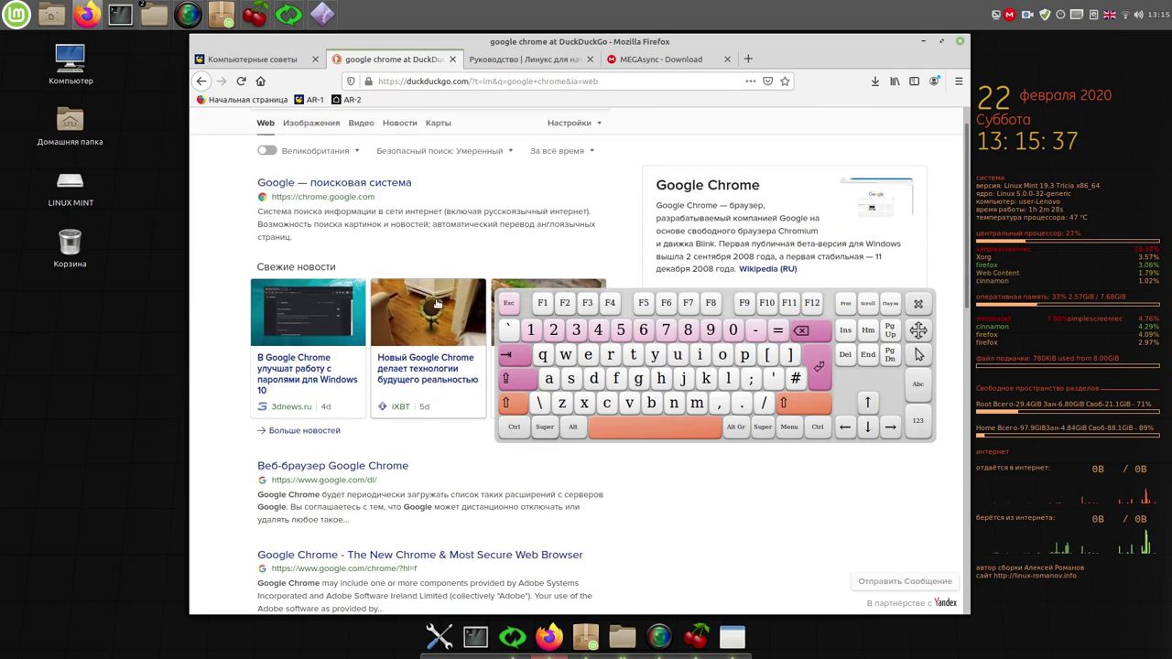
scroll(422, 301, "up", 1)
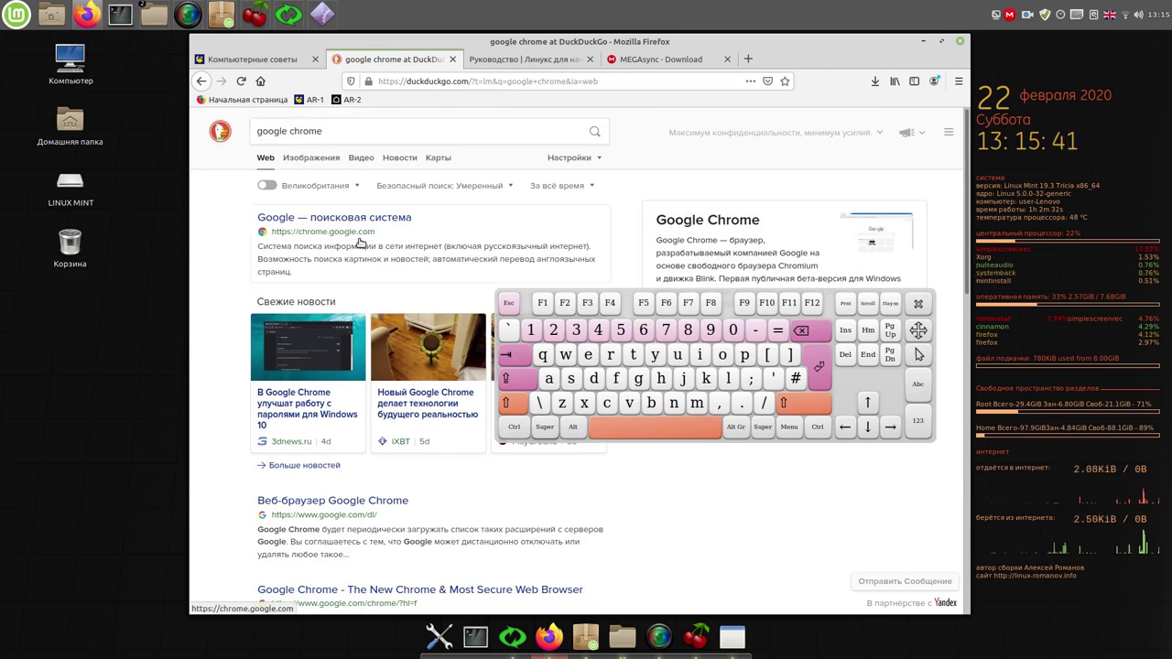
scroll(355, 249, "down", 3)
scroll(353, 254, "down", 1)
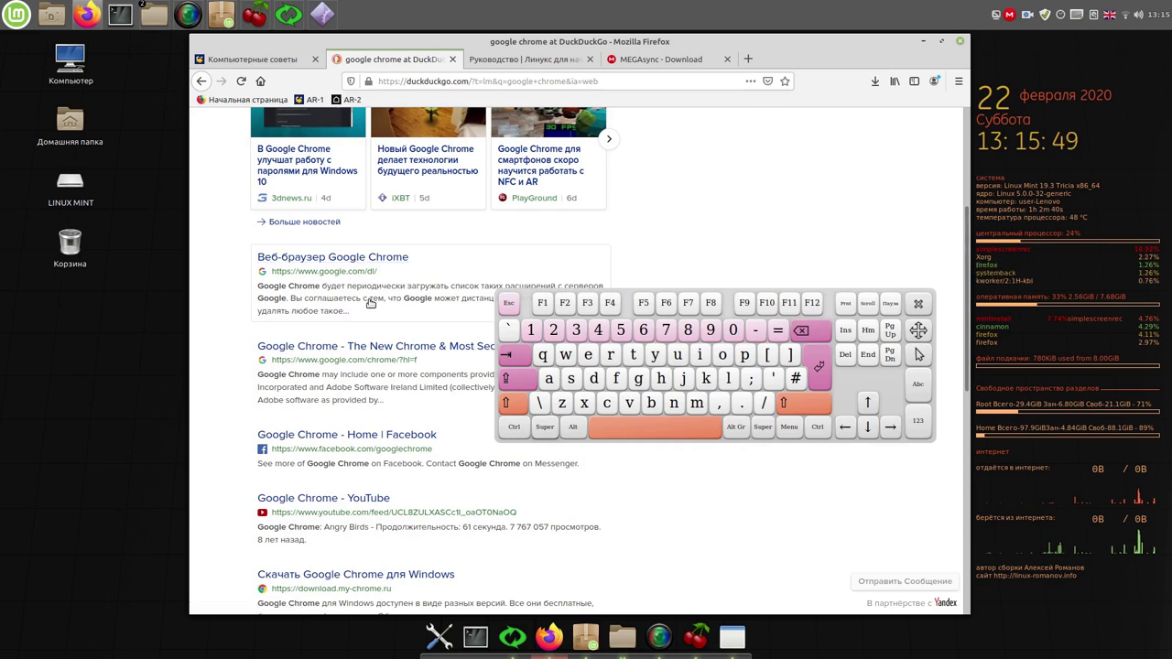
scroll(370, 303, "down", 1)
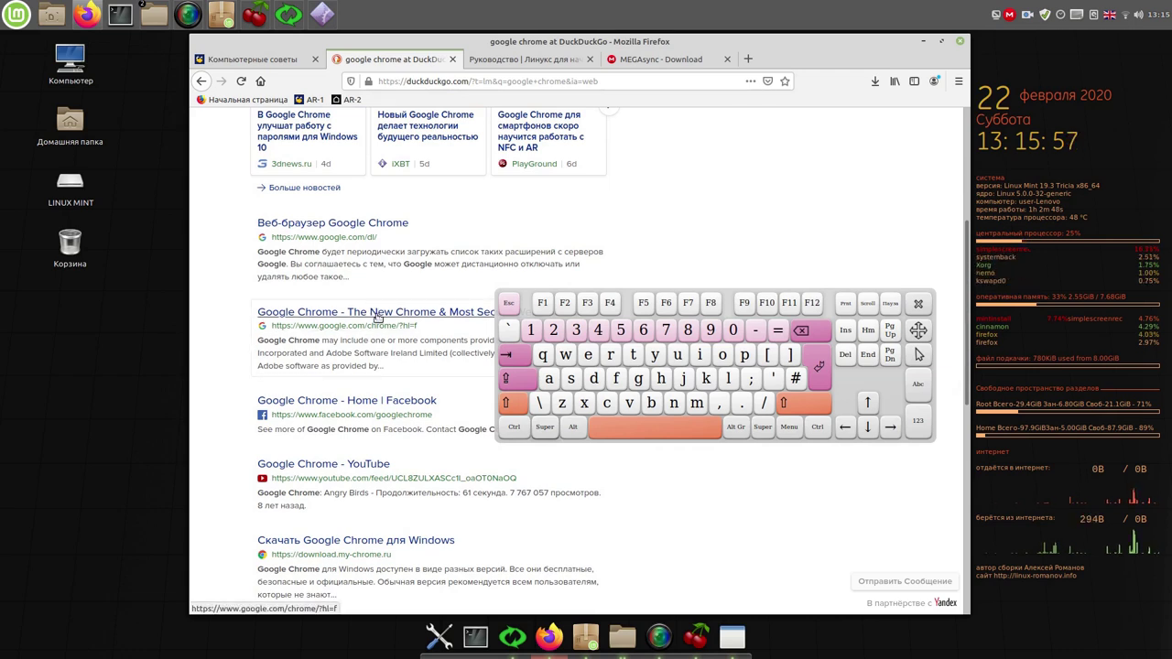
left_click(375, 312)
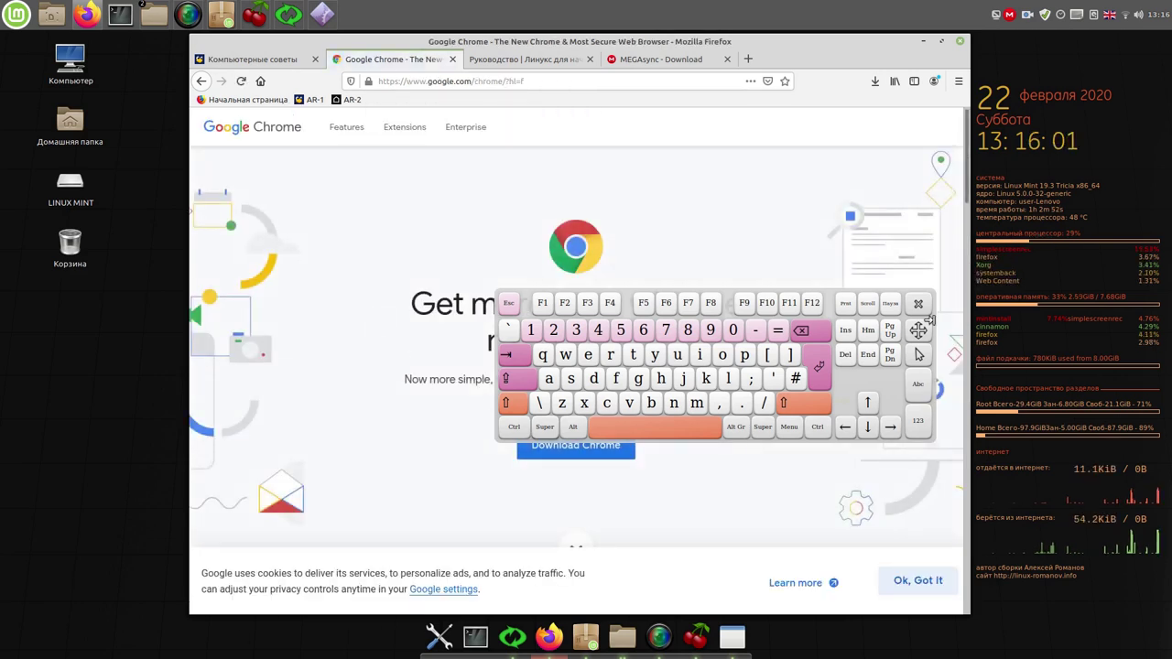
Step: Hide the on-screen keyboard and download the 64 bit .deb Chrome package for Debian/Ubuntu, accepting the terms and saving the file
left_click(920, 305)
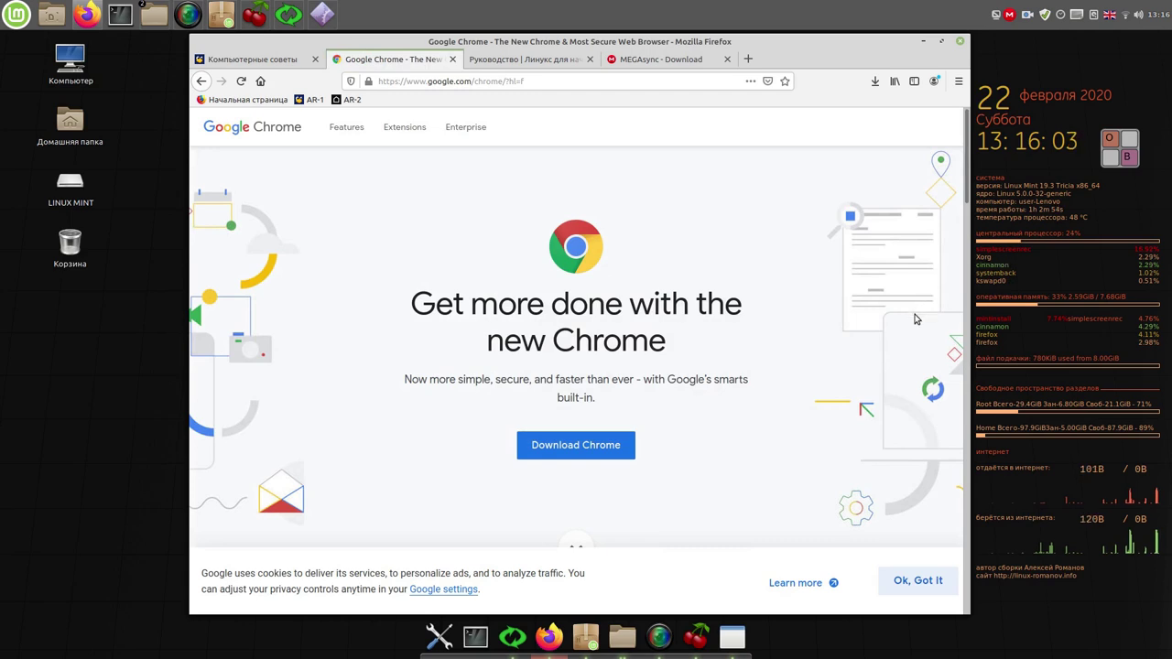
left_click(587, 445)
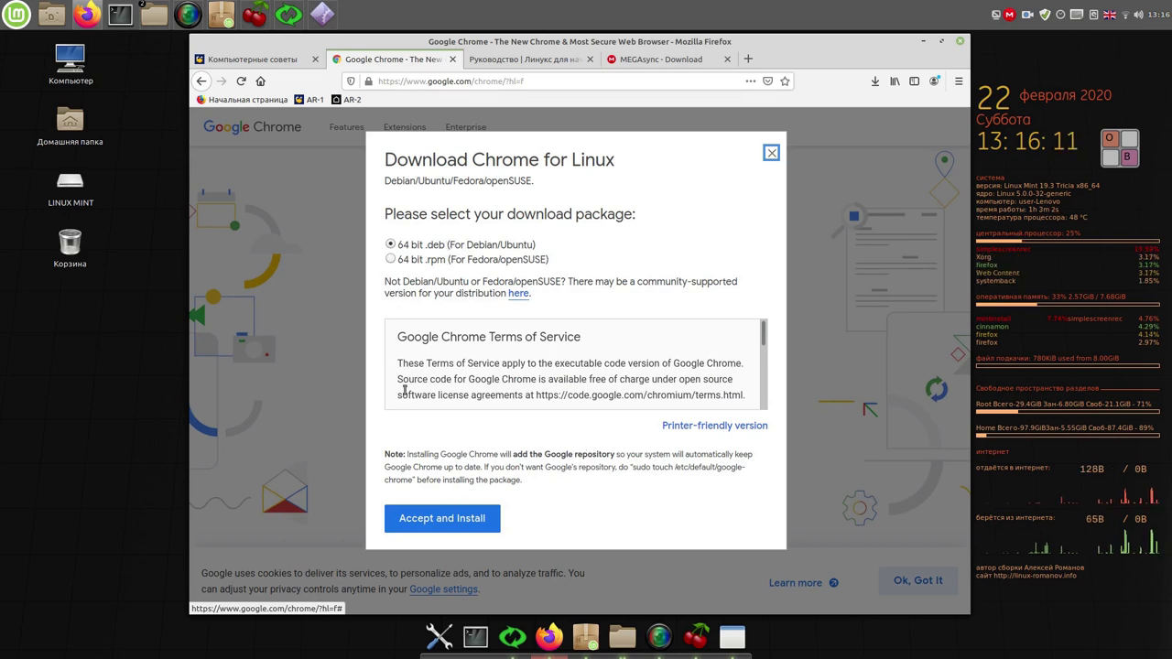
left_click(448, 518)
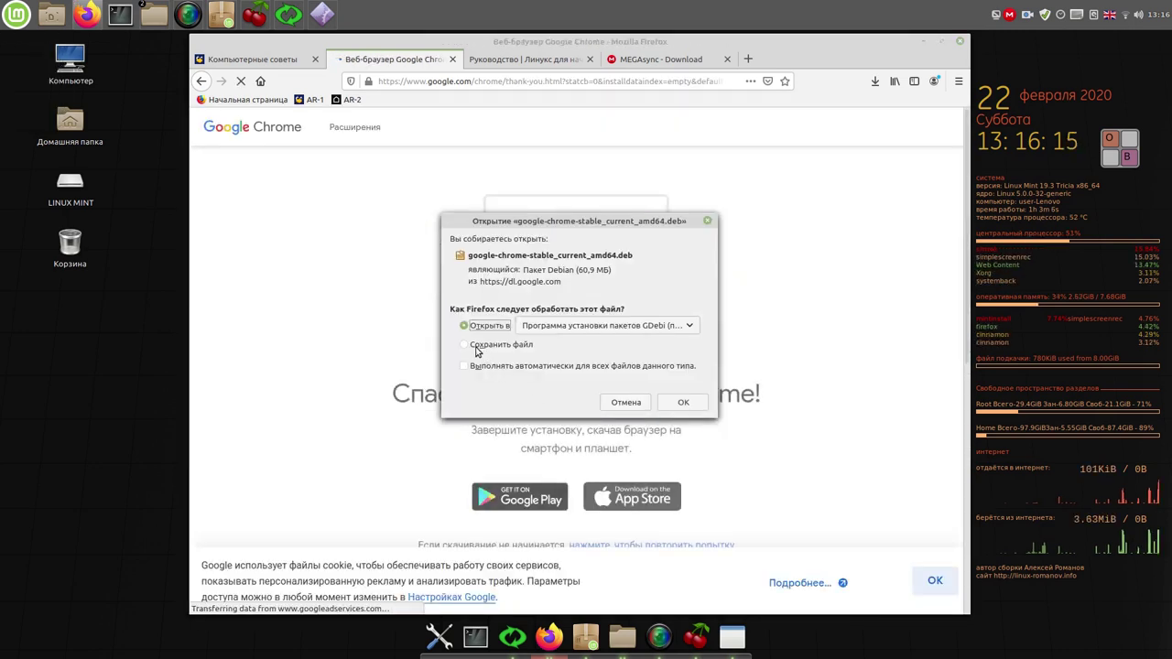
left_click(465, 345)
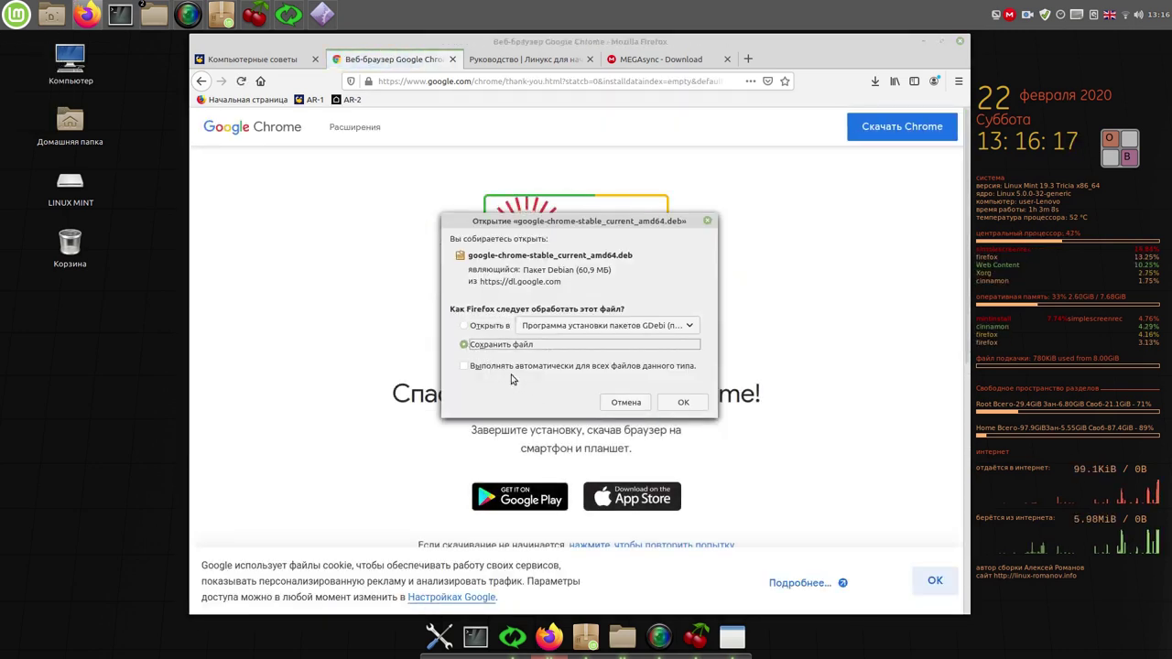
left_click(687, 404)
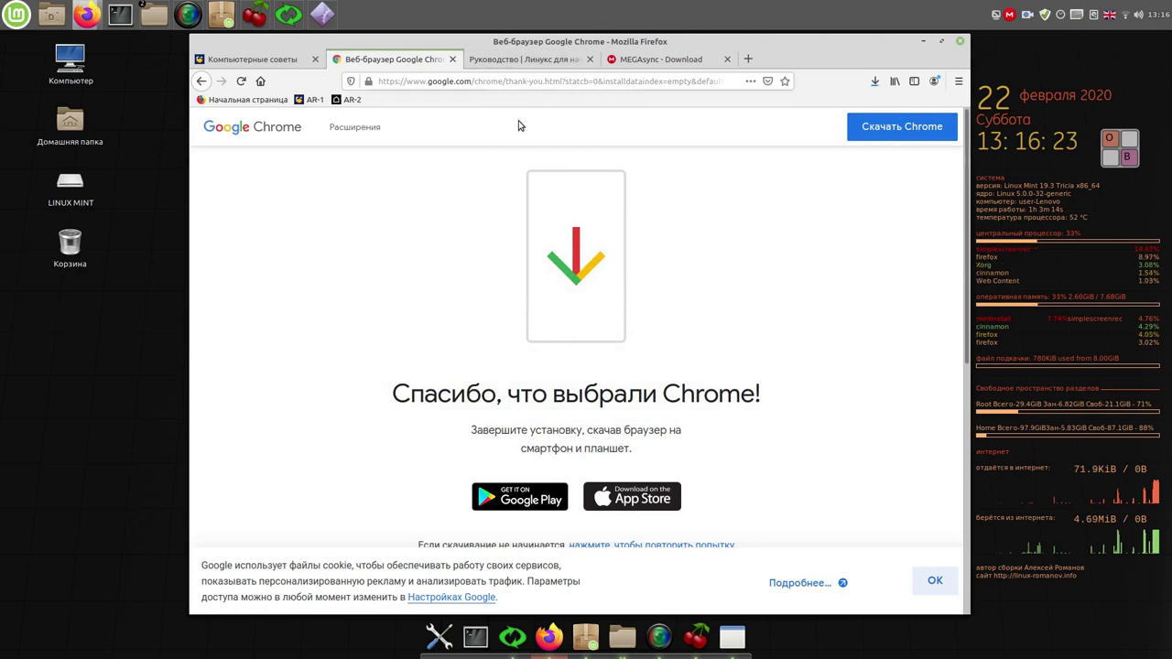
Step: Show google-chrome-stable_current_amd64.deb in its download folder and quit Firefox, closing all its tabs
left_click(875, 82)
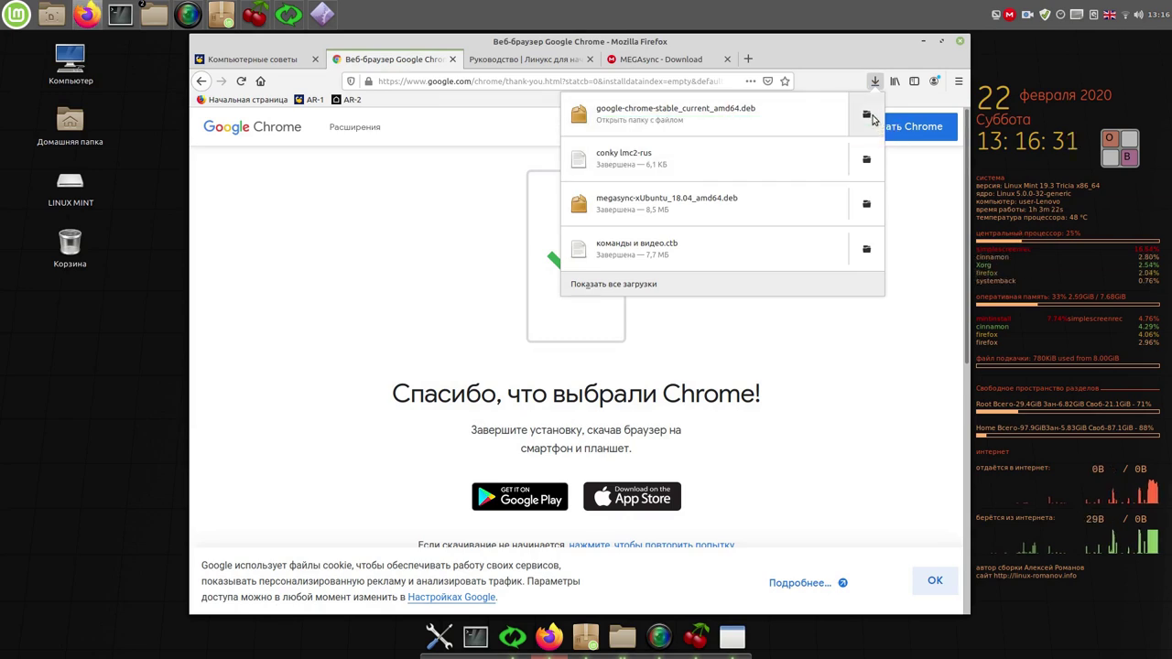
left_click(867, 116)
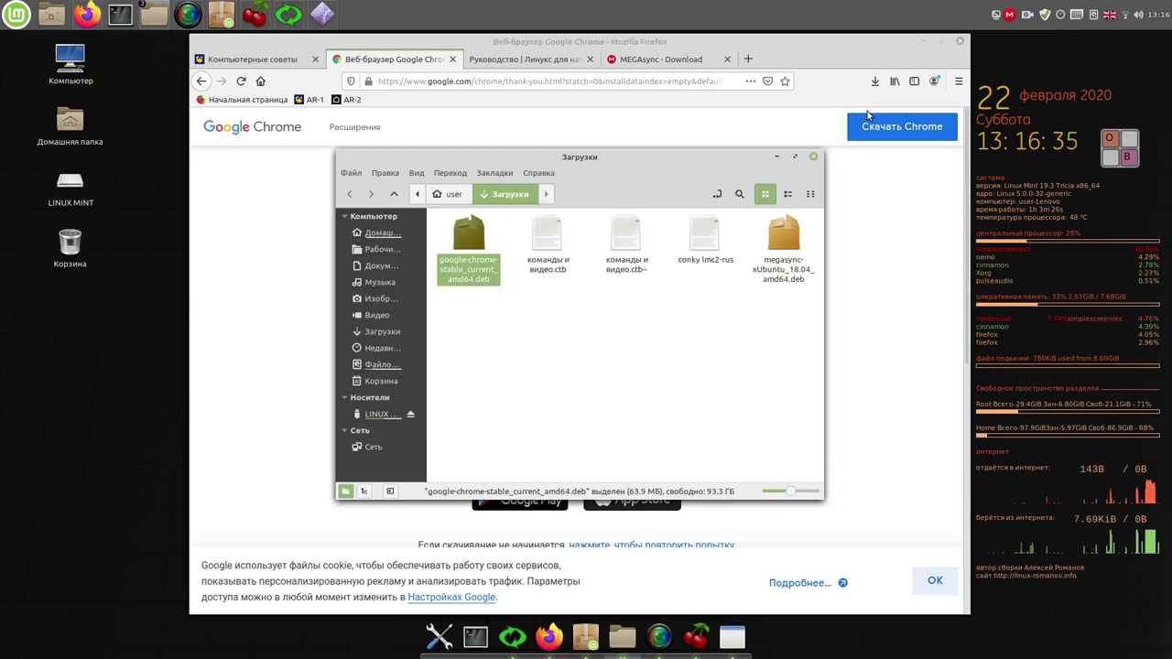
left_click(960, 42)
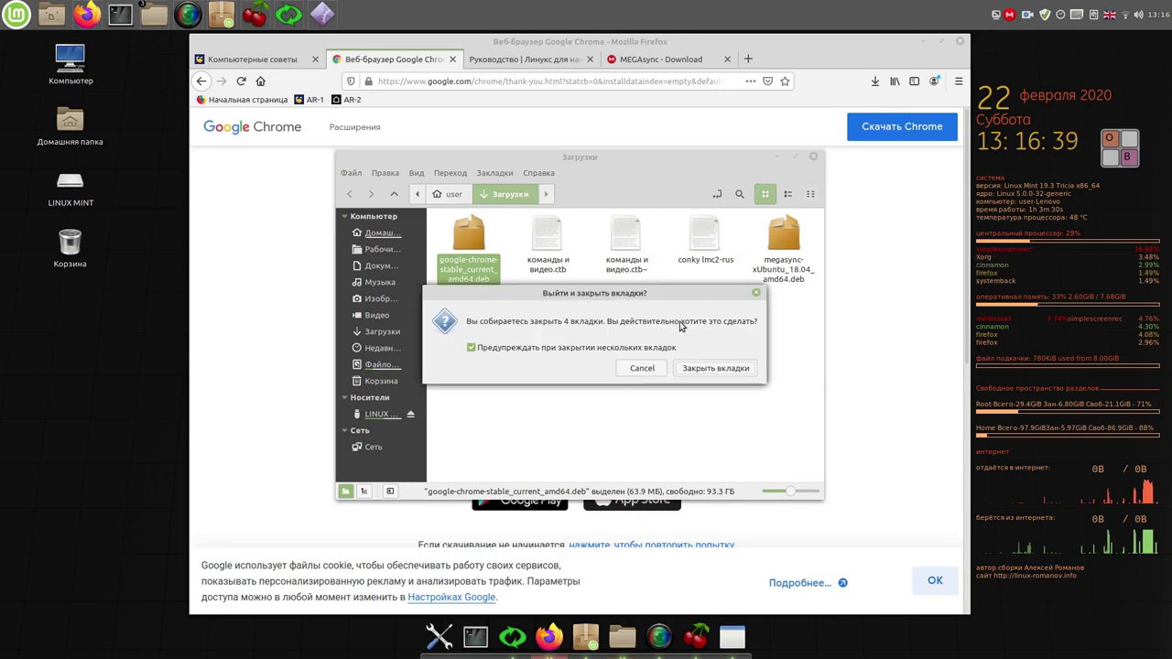
left_click(716, 370)
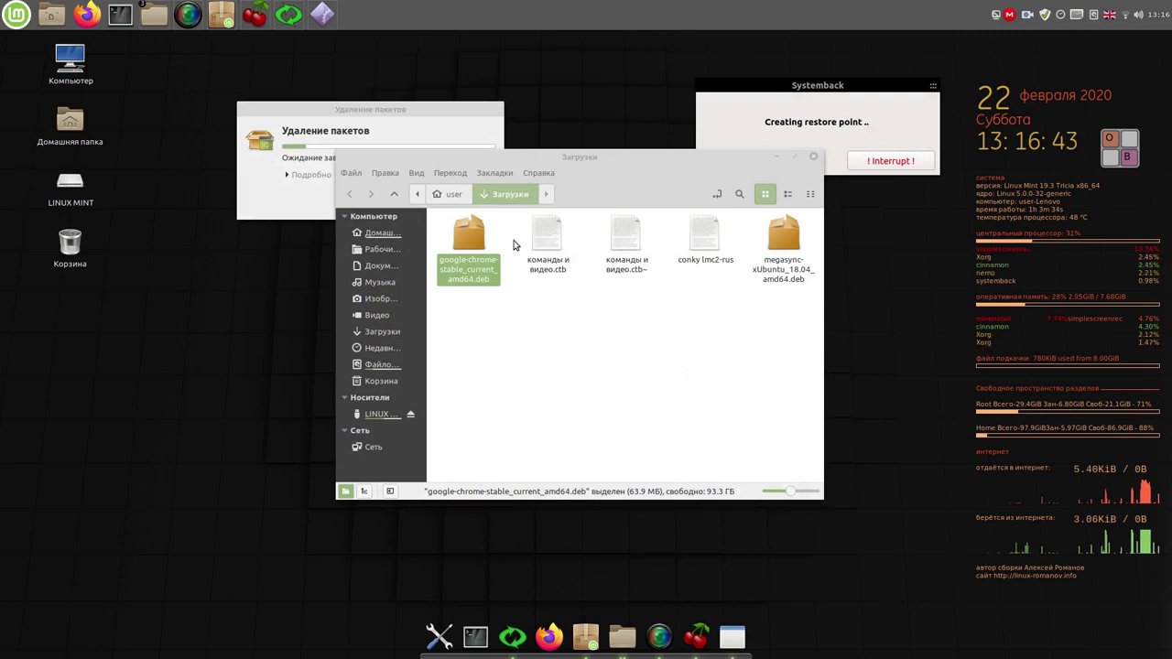
Step: Open google-chrome-stable_current_amd64.deb in the package installer and move the Systemback progress window clear of it
double_click(474, 232)
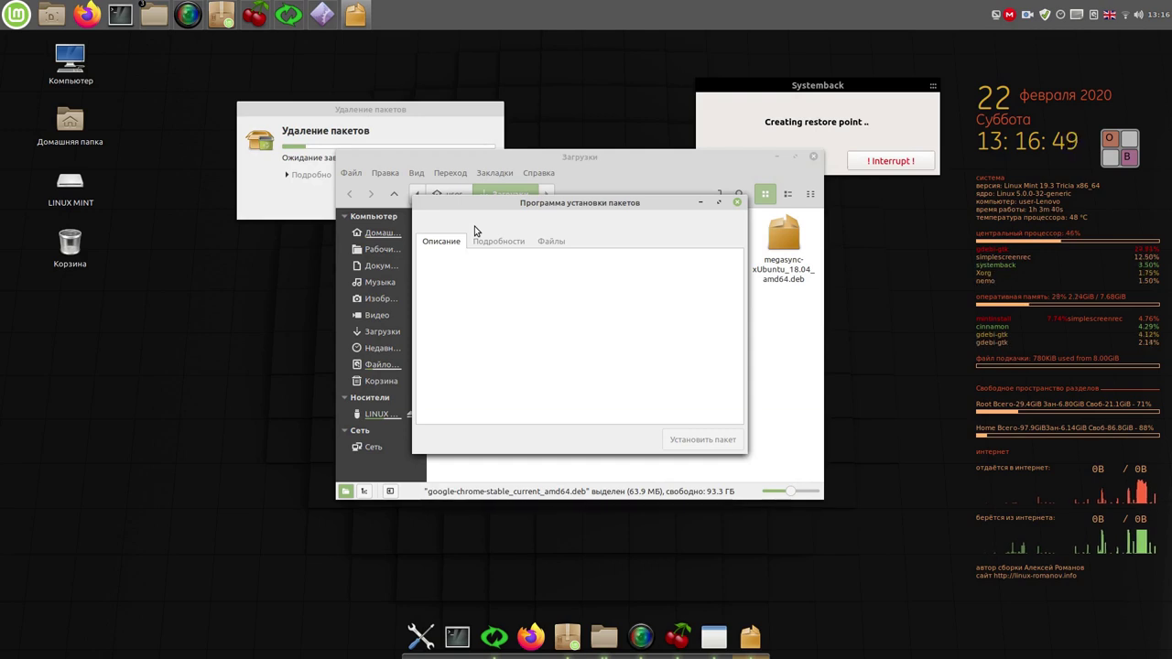
left_click(811, 93)
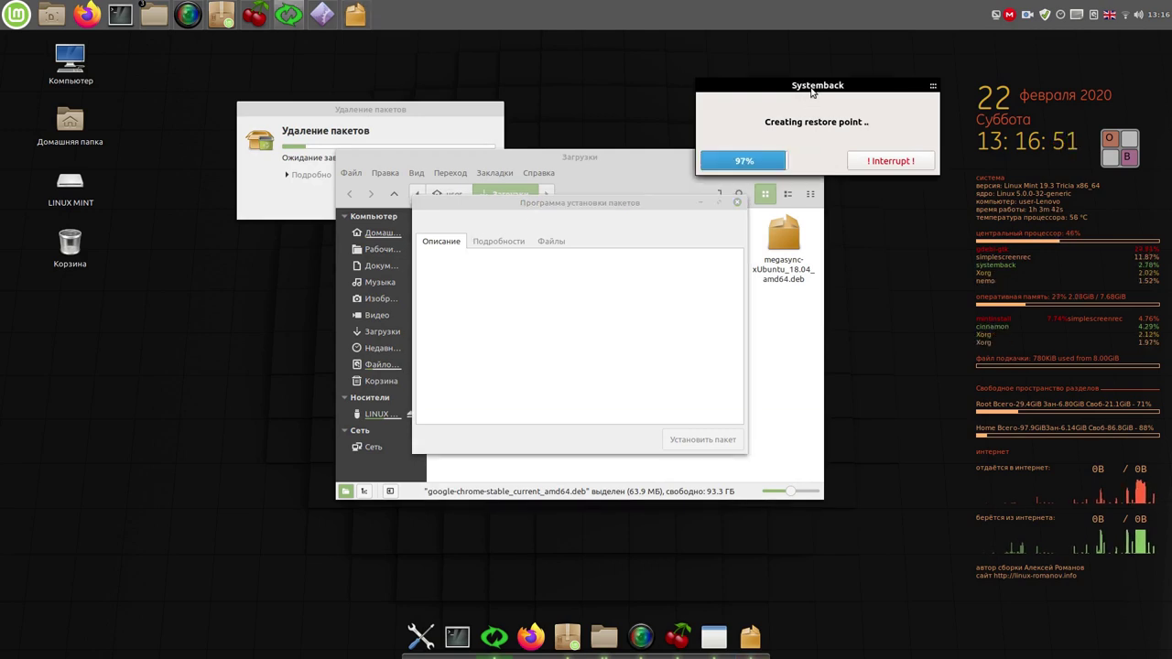
left_click_drag(812, 92, 939, 78)
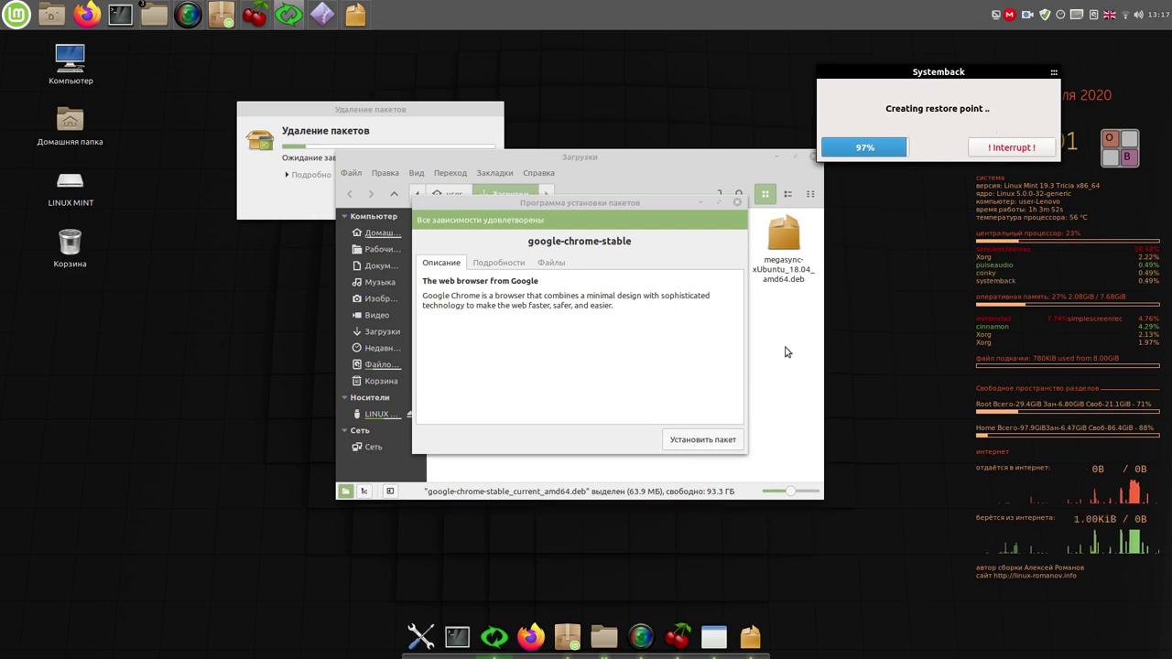
Step: Start installing the google-chrome-stable package and authenticate with the account password
left_click(691, 443)
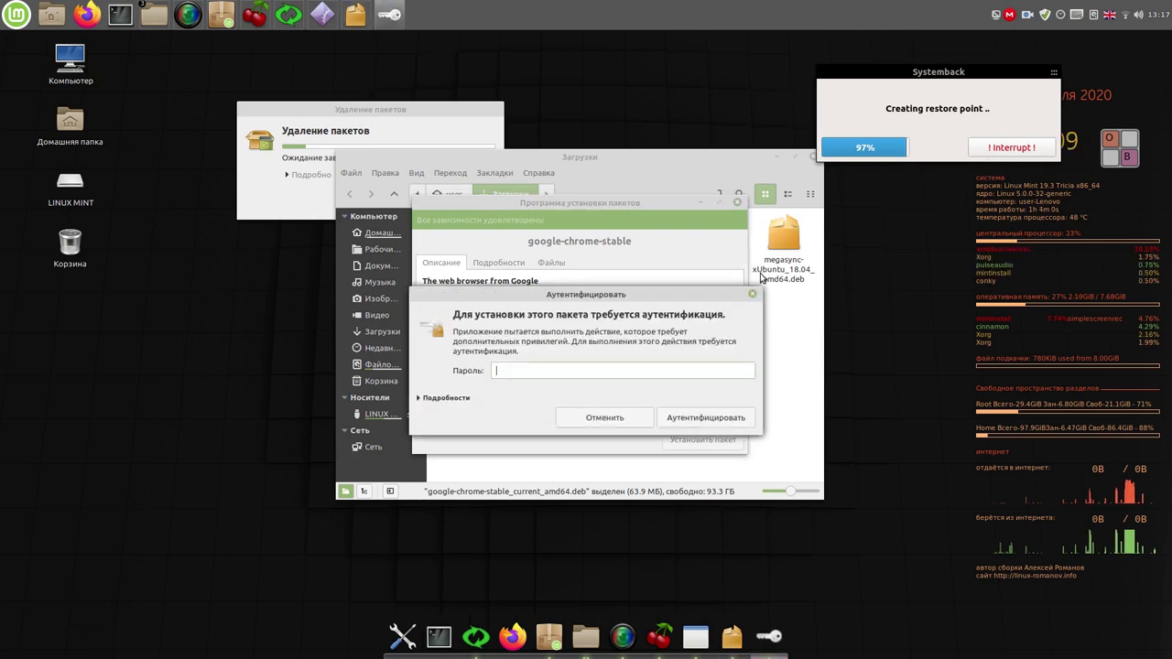
left_click(1129, 156)
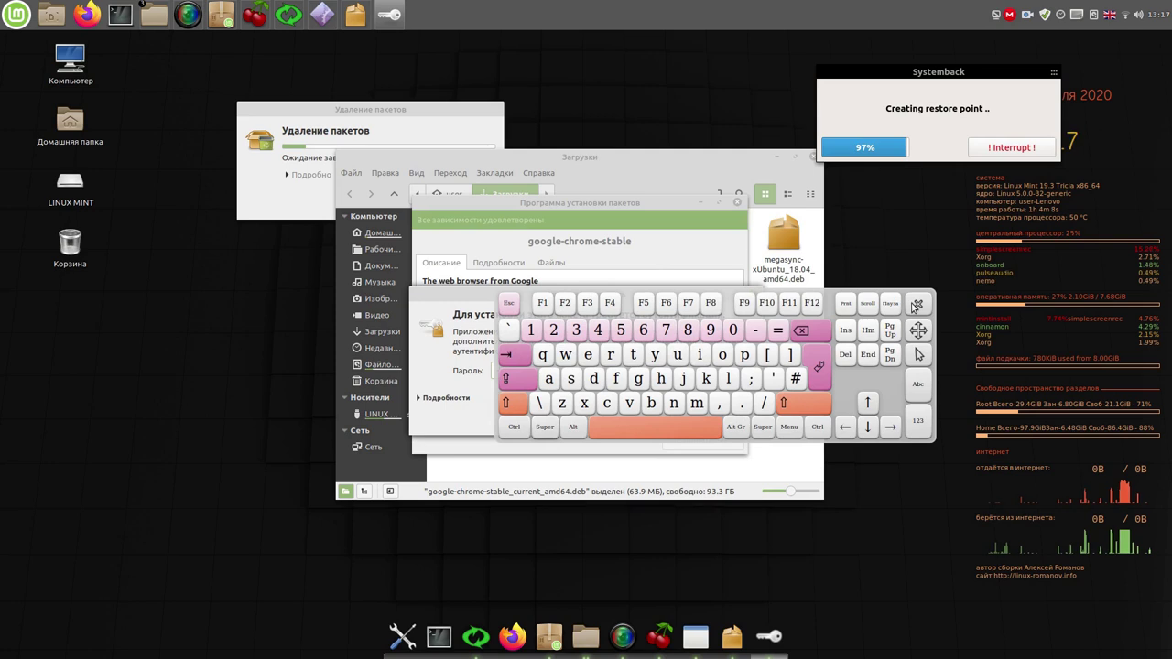
left_click(918, 305)
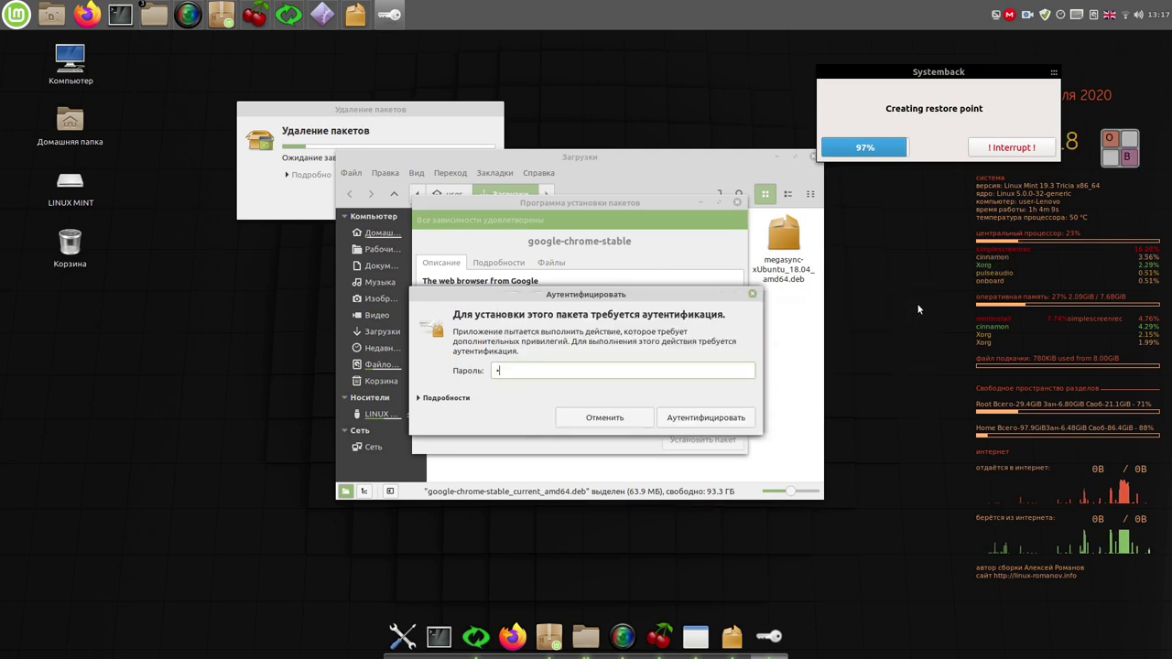
left_click(726, 420)
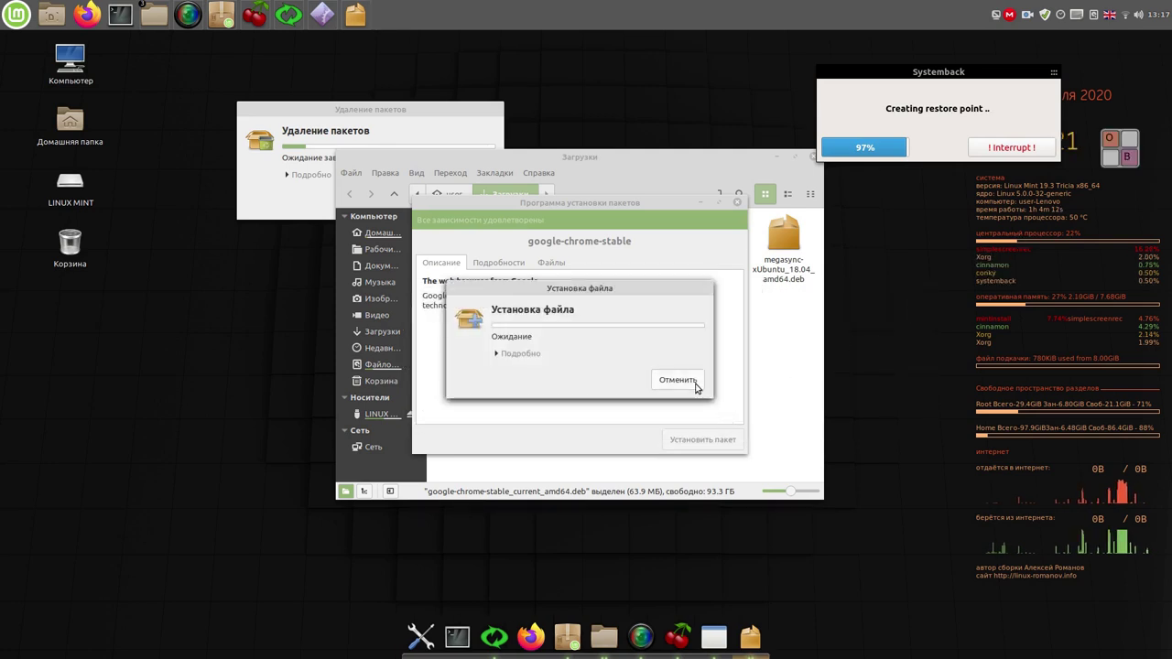
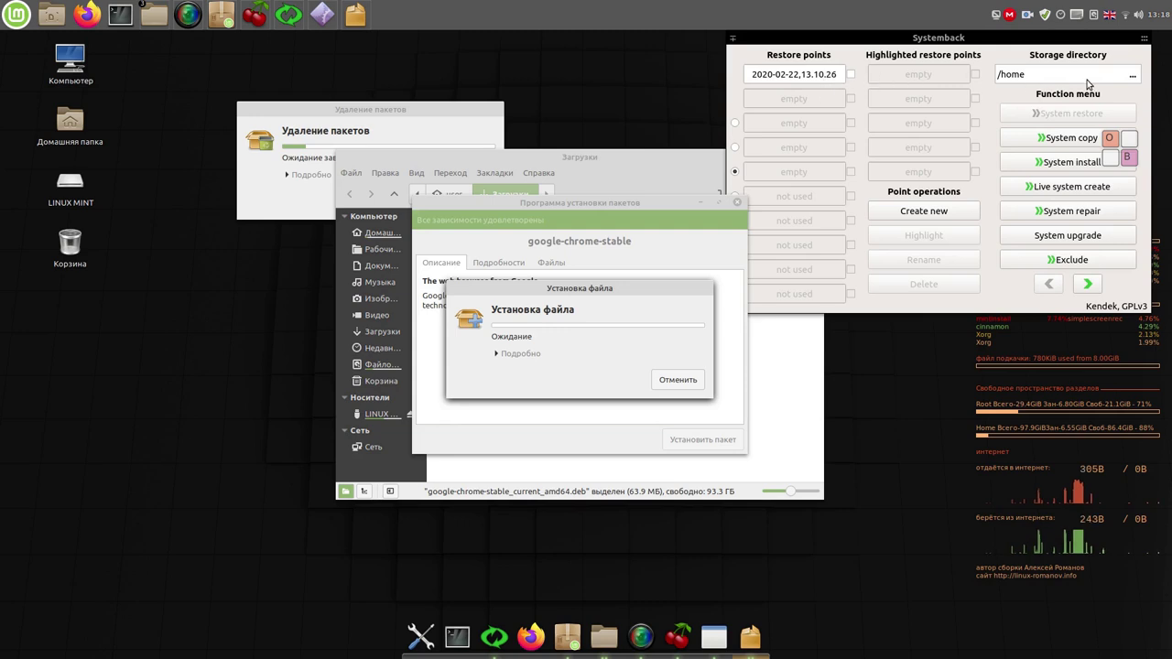
Step: Move the Systemback window away from the screen edge and close it
left_click(1087, 38)
left_click_drag(1086, 39, 974, 72)
mouse_move(1030, 74)
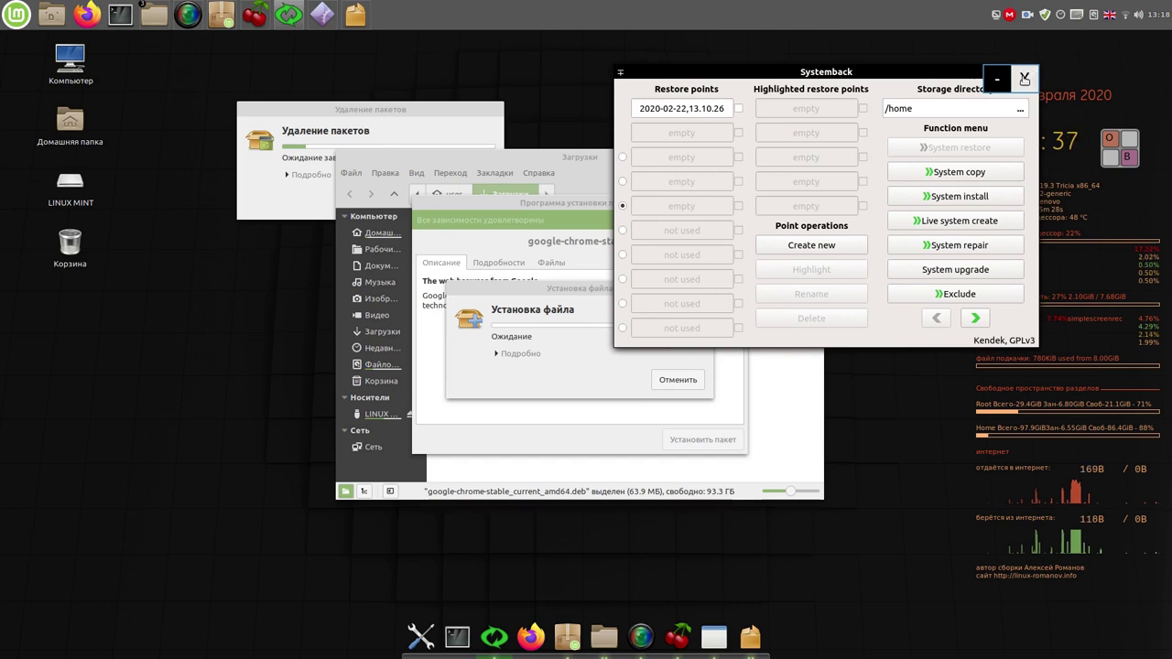
left_click(1023, 76)
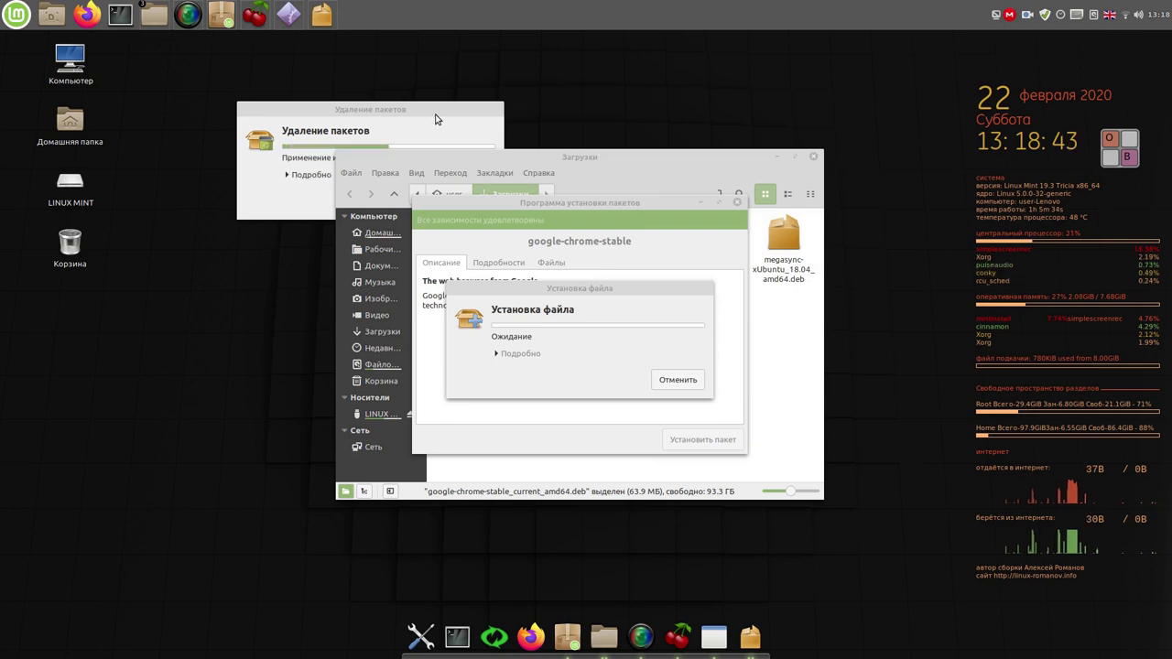
Step: Move the package removal and installation progress windows aside, then close the package installer and minimize the Downloads folder
left_click_drag(414, 110, 341, 56)
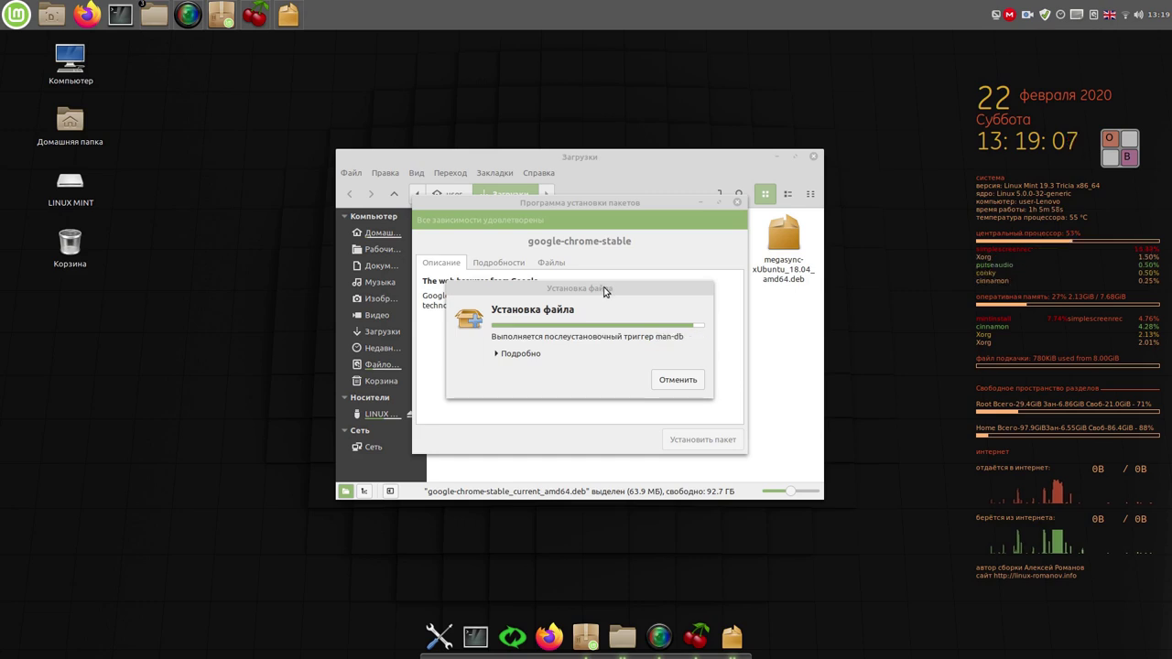
left_click_drag(604, 291, 925, 97)
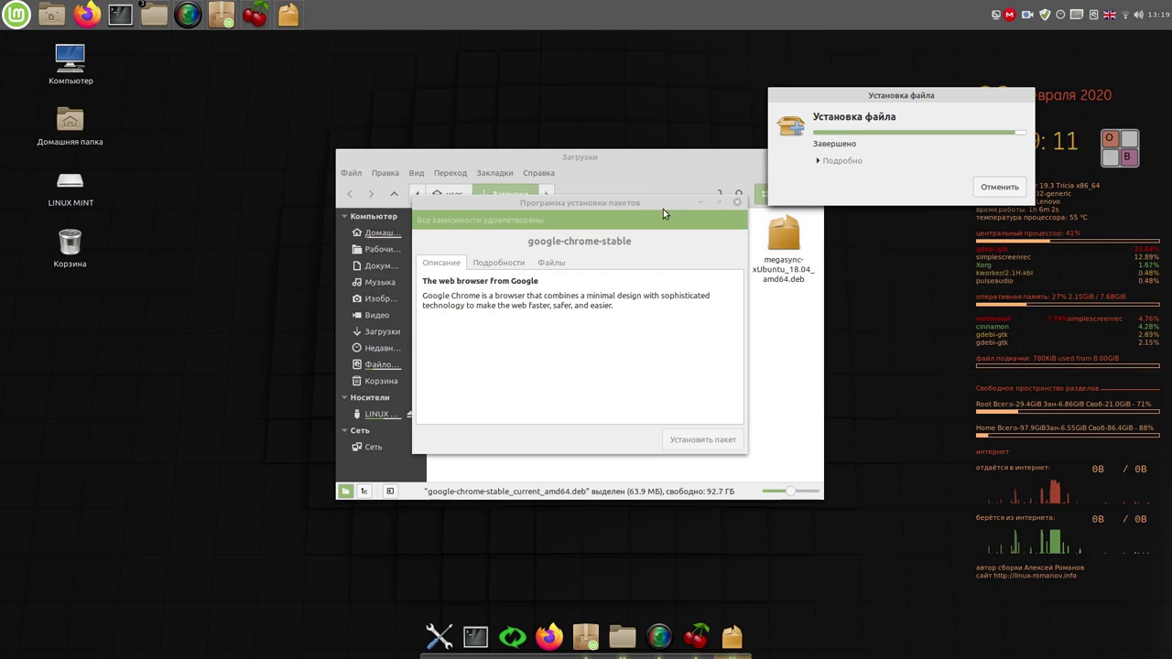
left_click(737, 200)
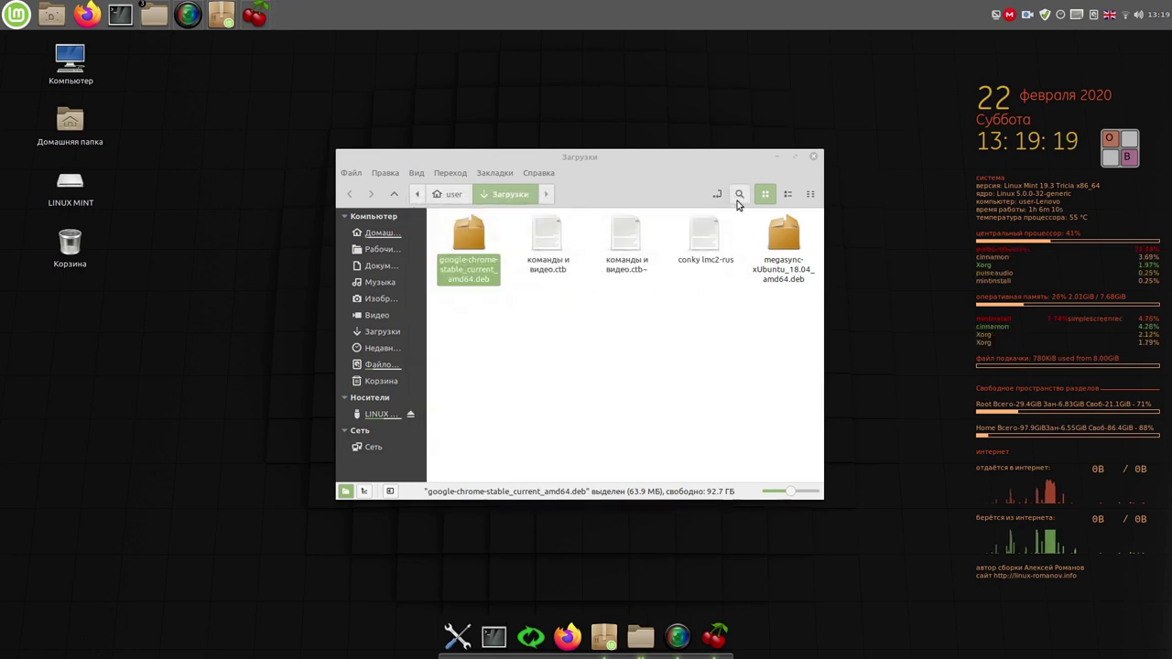
left_click(775, 160)
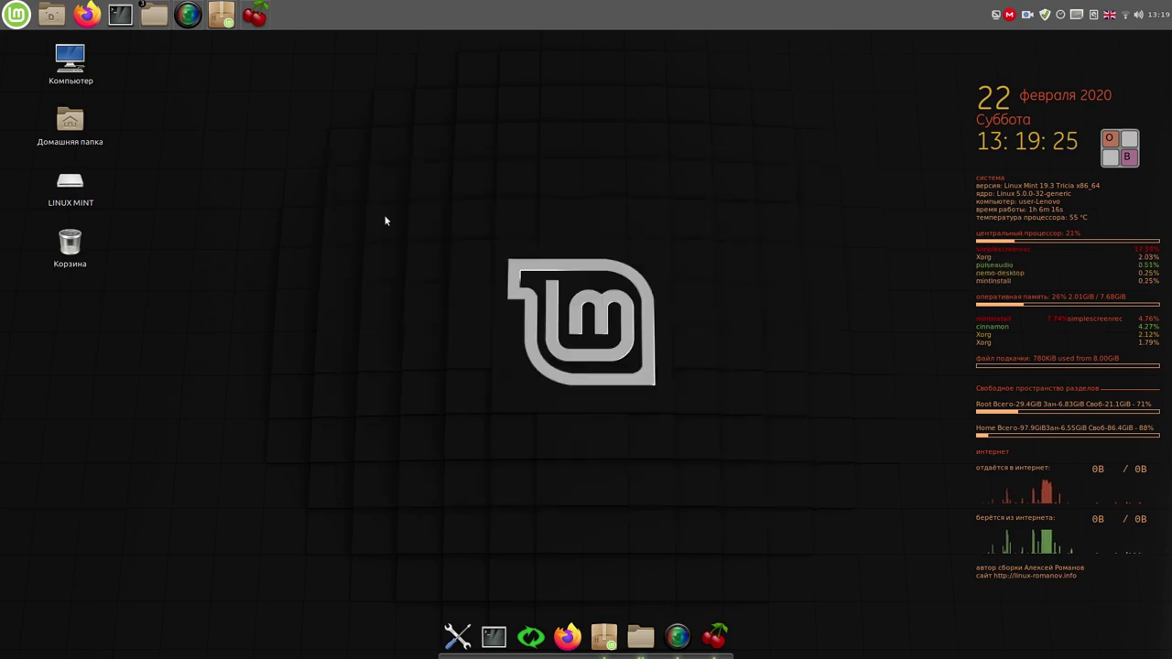
Step: Launch Google Chrome from the Internet applications and pin its icon to the dock
left_click(15, 12)
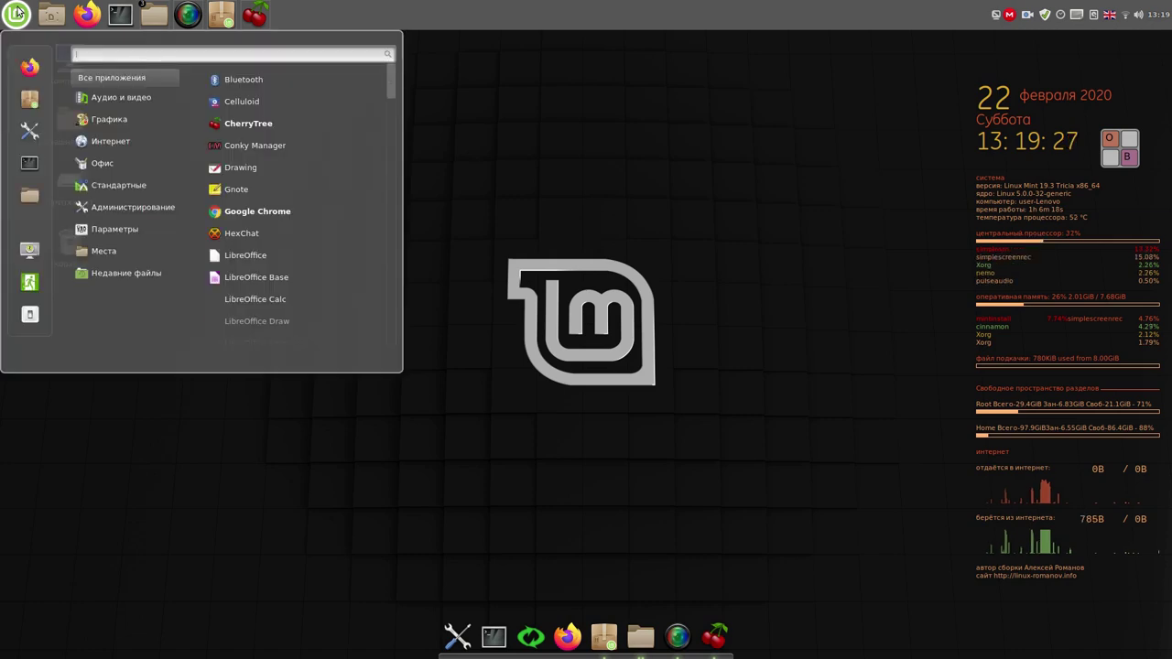
mouse_move(137, 143)
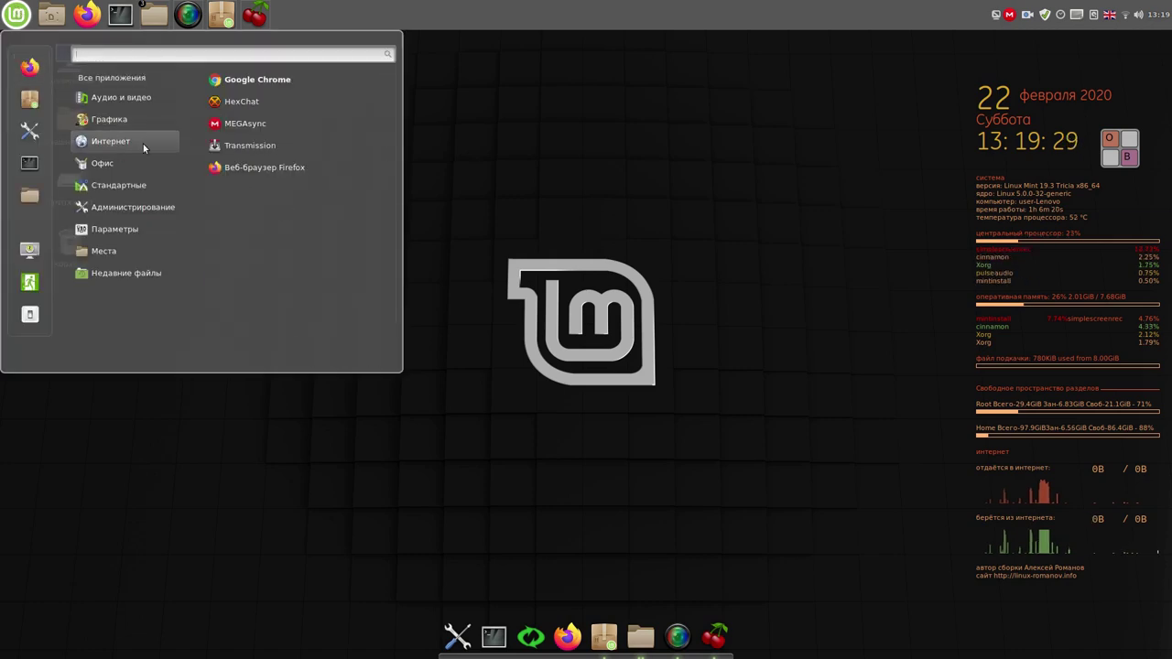
left_click(286, 82)
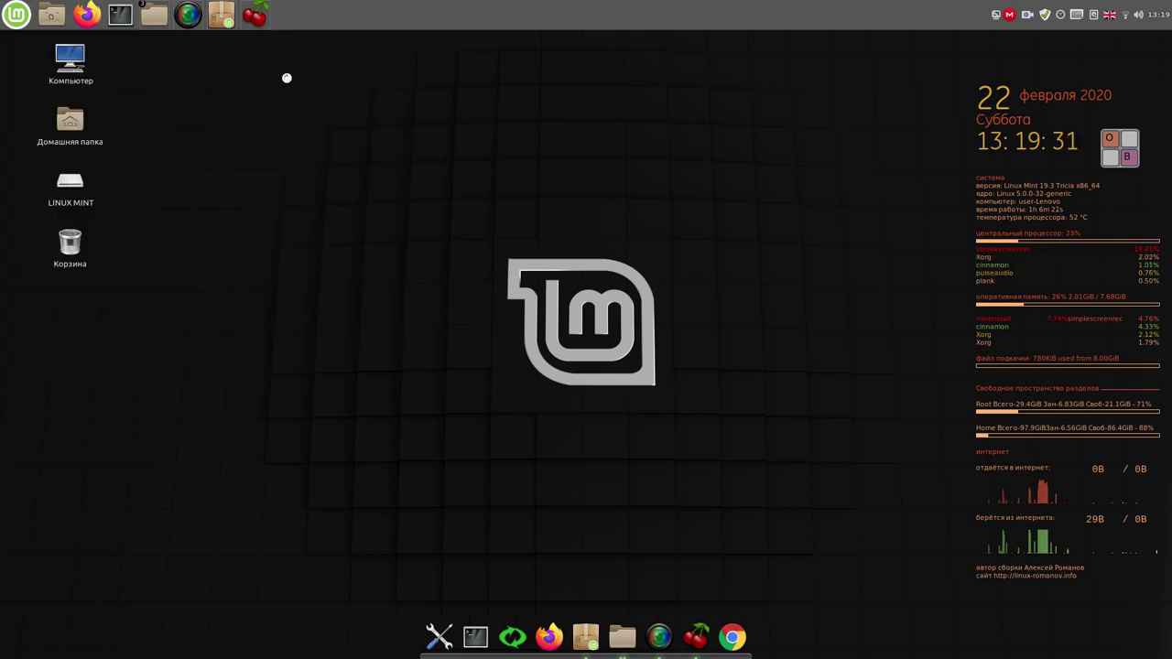
right_click(733, 637)
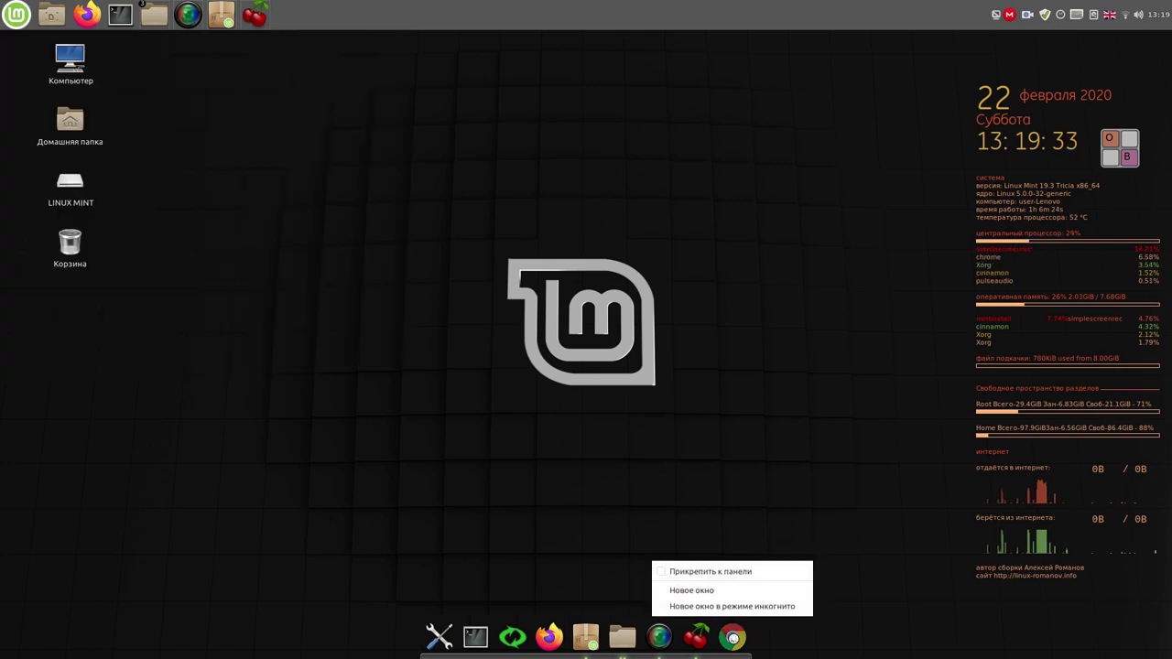
left_click(666, 572)
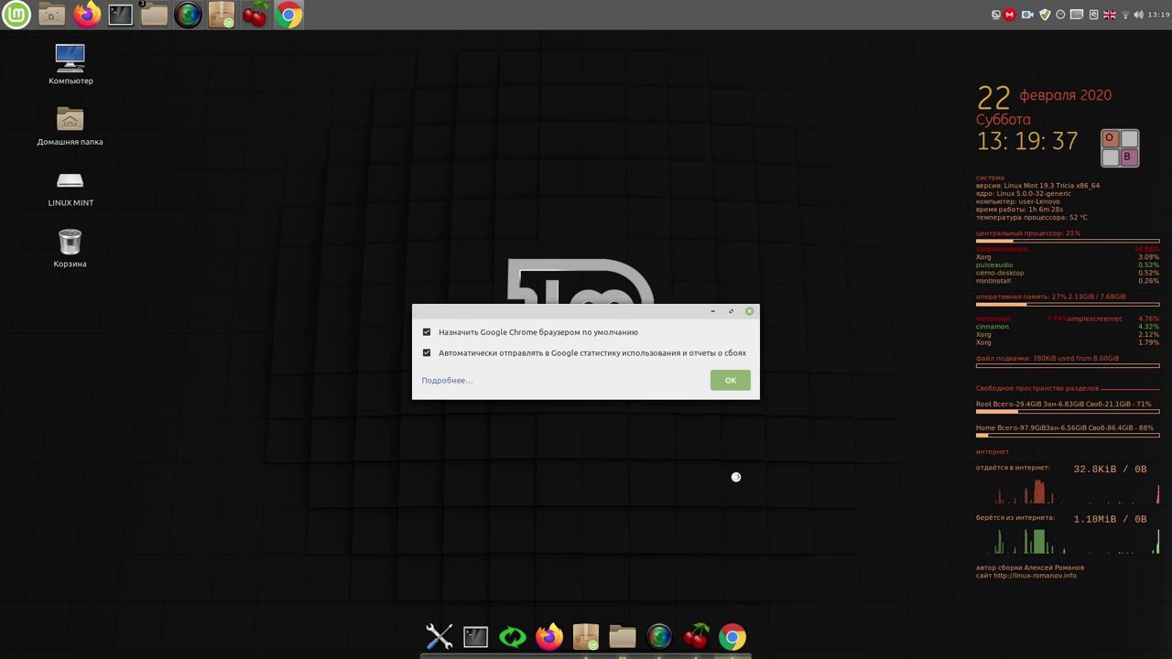
Step: Accept Chrome's first-run options for default browser and automatic usage reports, and move its window away from the screen edge and enlarge it
left_click(732, 380)
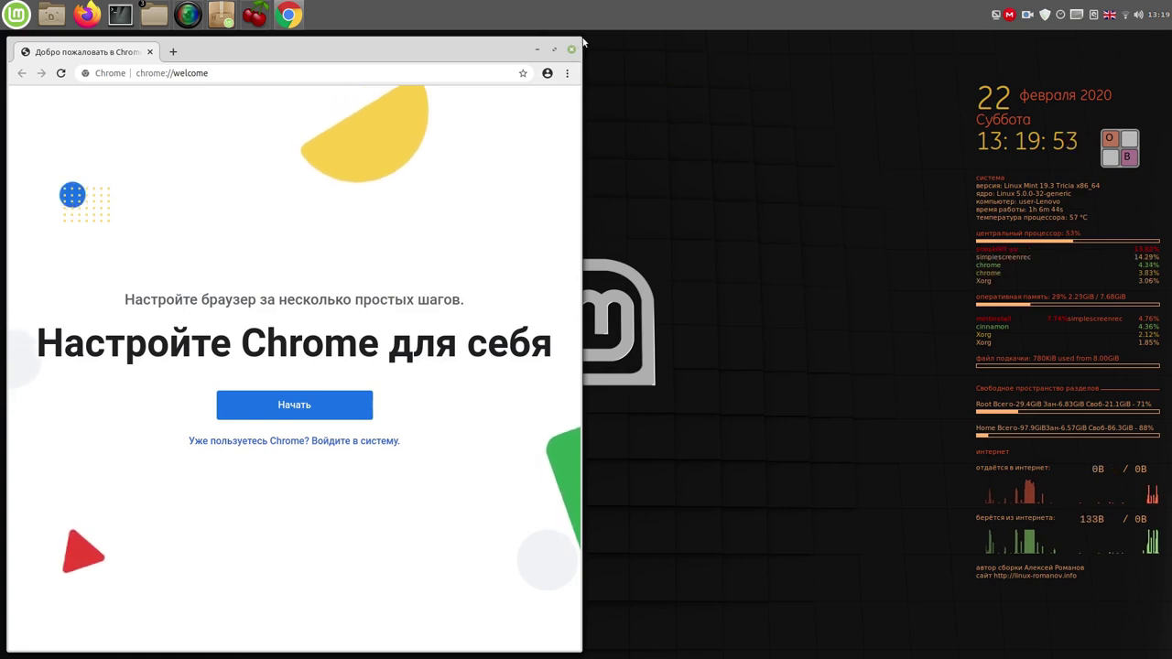
left_click_drag(582, 41, 558, 95)
left_click_drag(442, 114, 548, 56)
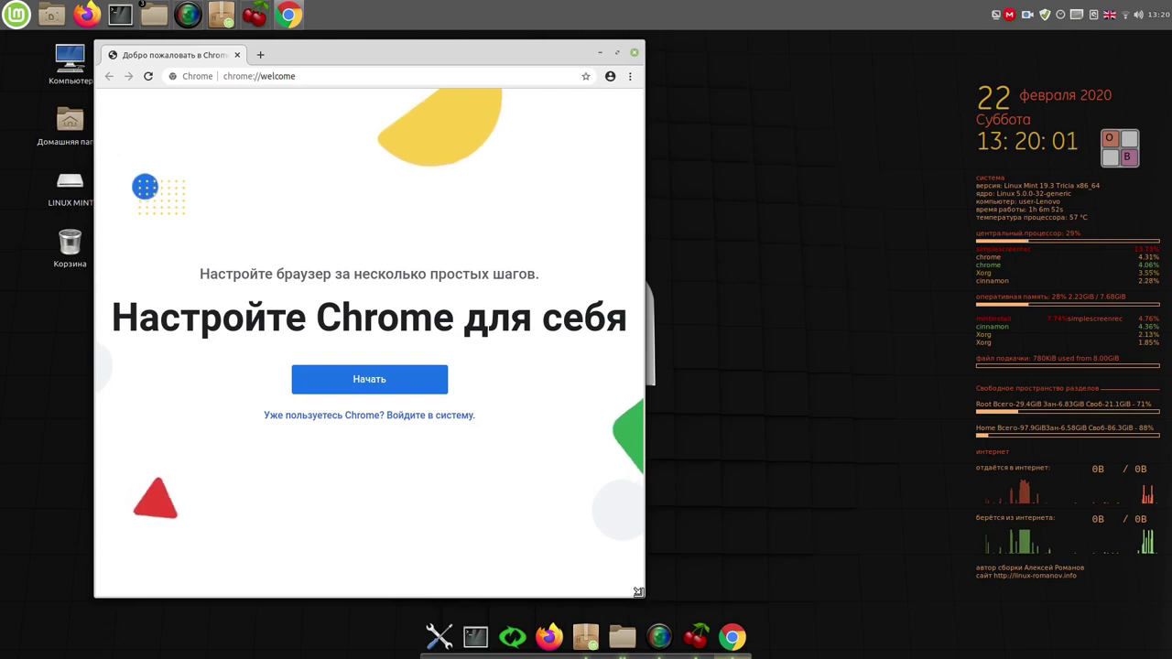
left_click_drag(638, 592, 889, 613)
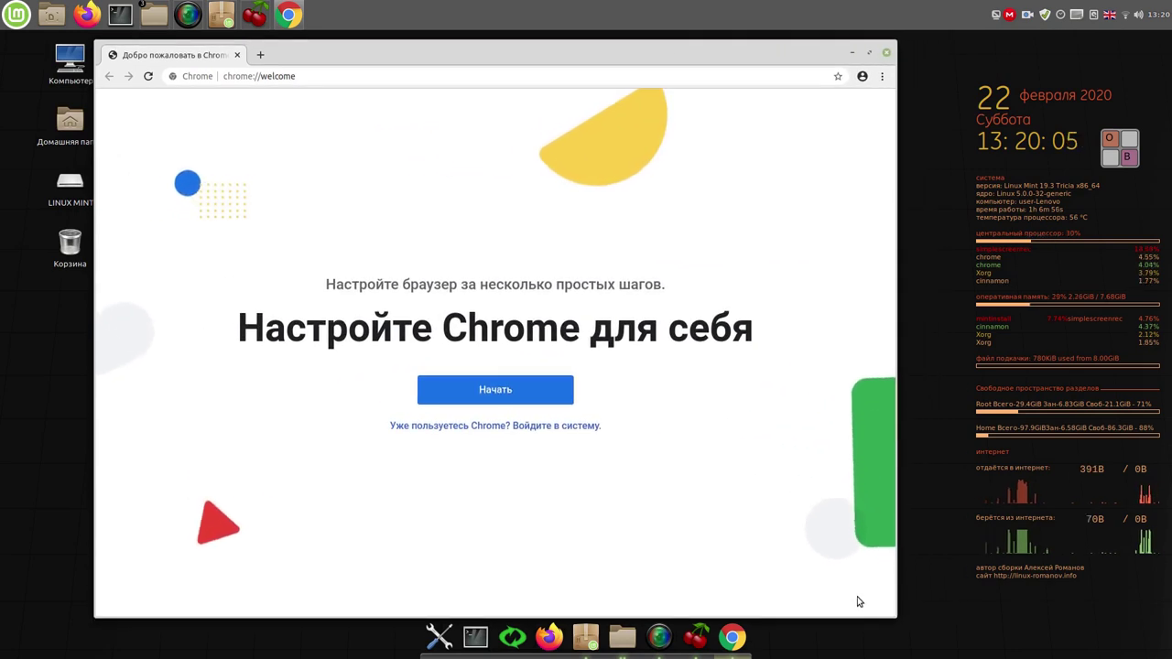
Step: Launch Firefox, open its AR-1 bookmark and copy the site's address
left_click(550, 638)
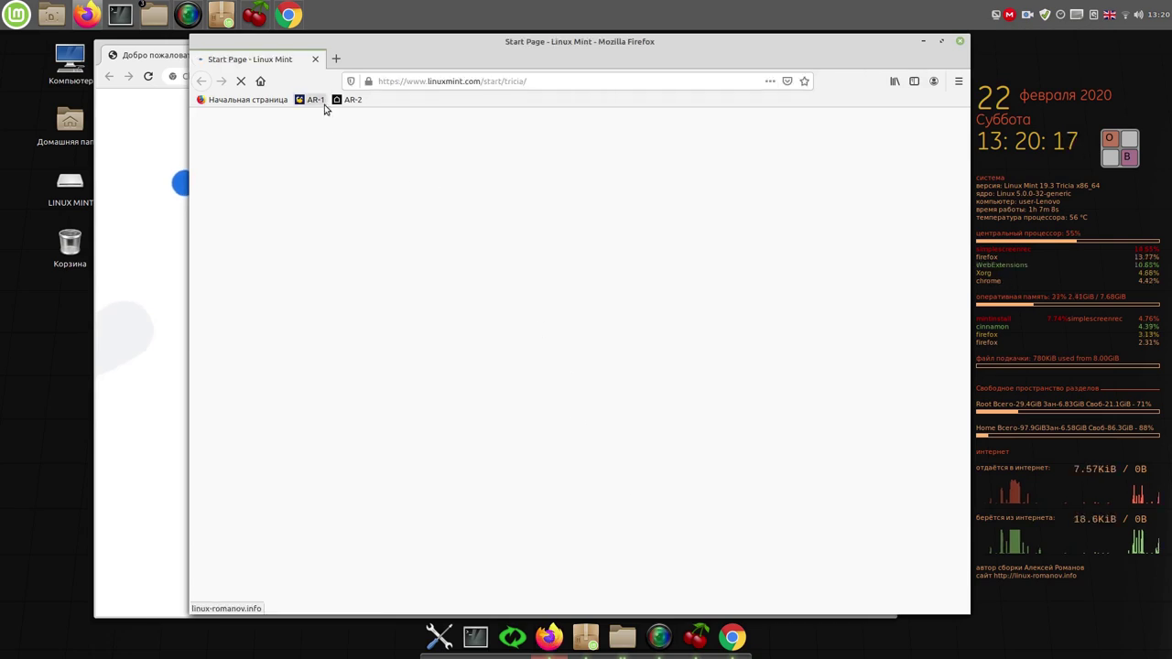
left_click(314, 100)
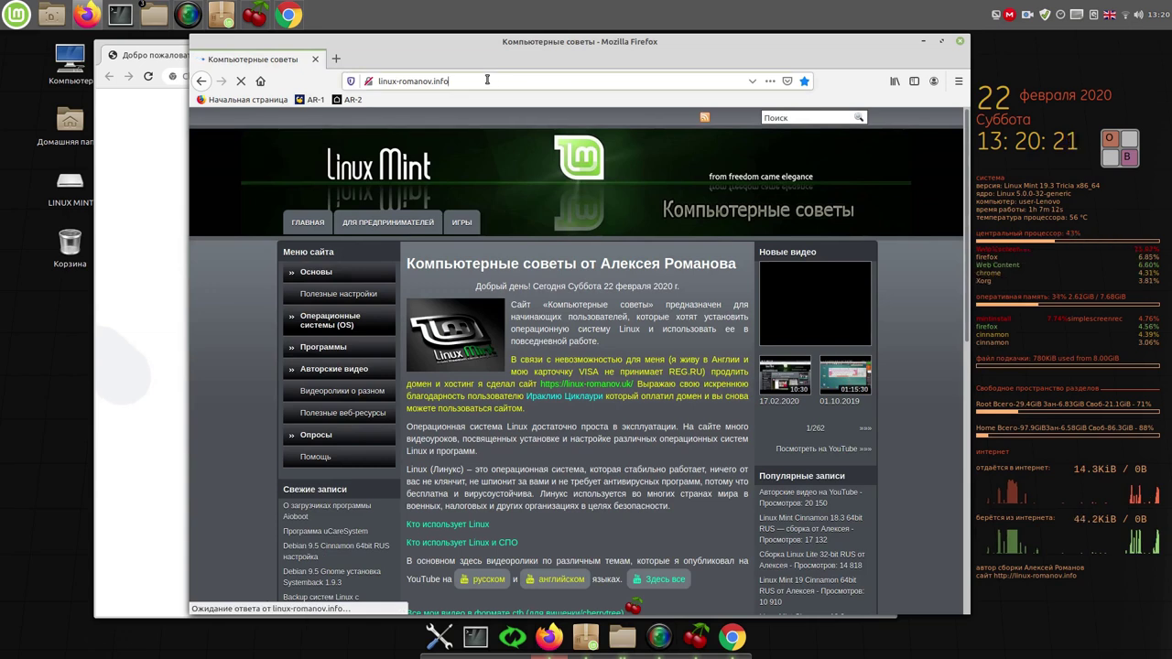
left_click(448, 81)
key("ctrl+c")
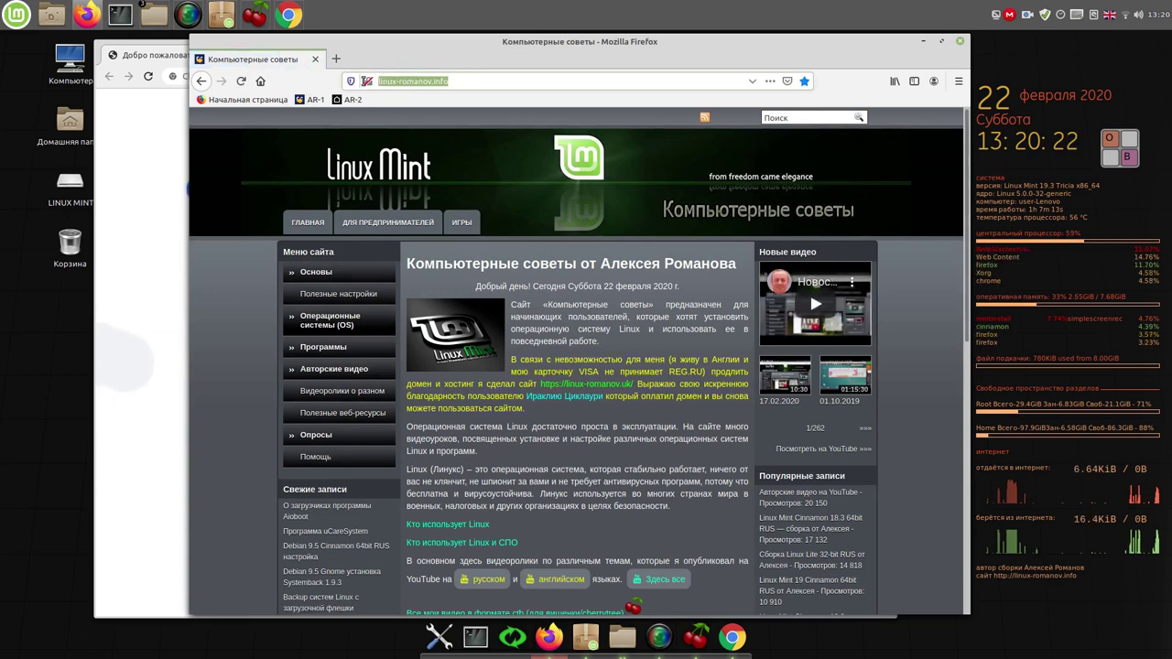
right_click(409, 82)
left_click(445, 121)
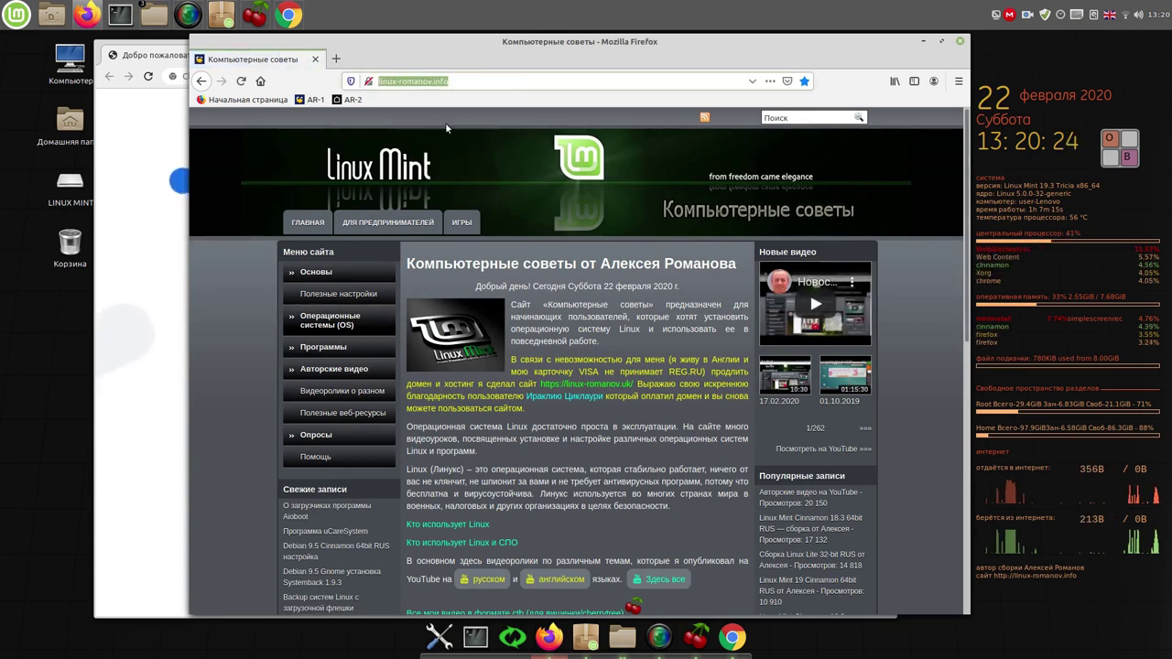
Step: Switch to Chrome and replace the welcome page address with the copied one to load linux-romanov.info
left_click(153, 156)
left_click_drag(303, 76, 213, 70)
right_click(241, 74)
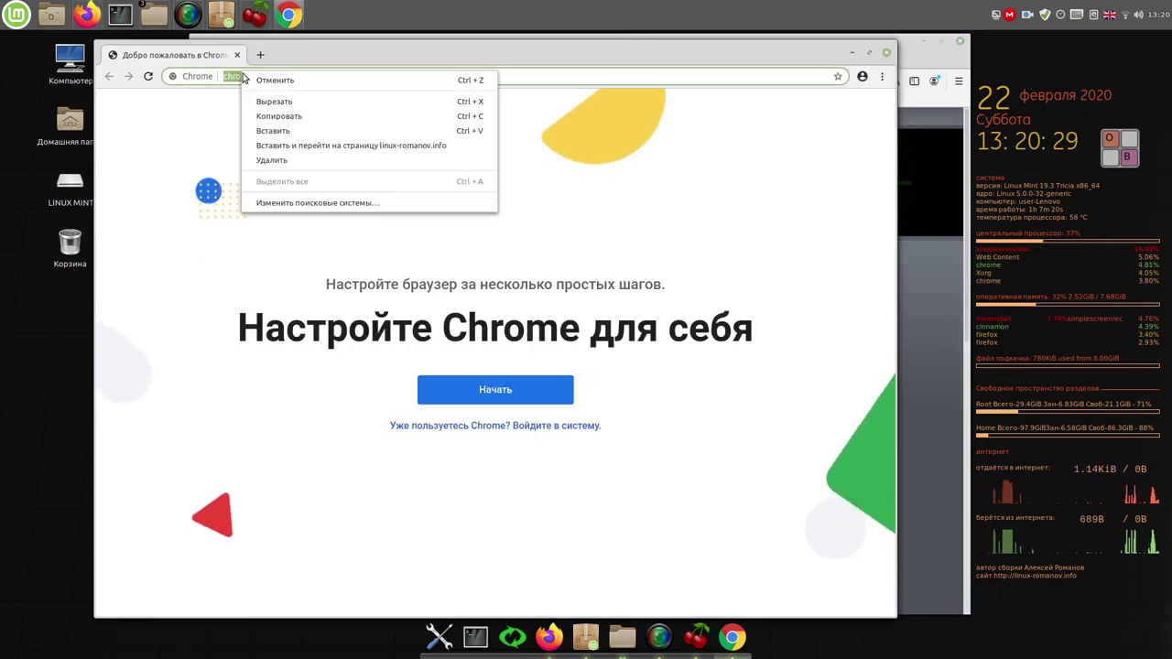
left_click(279, 130)
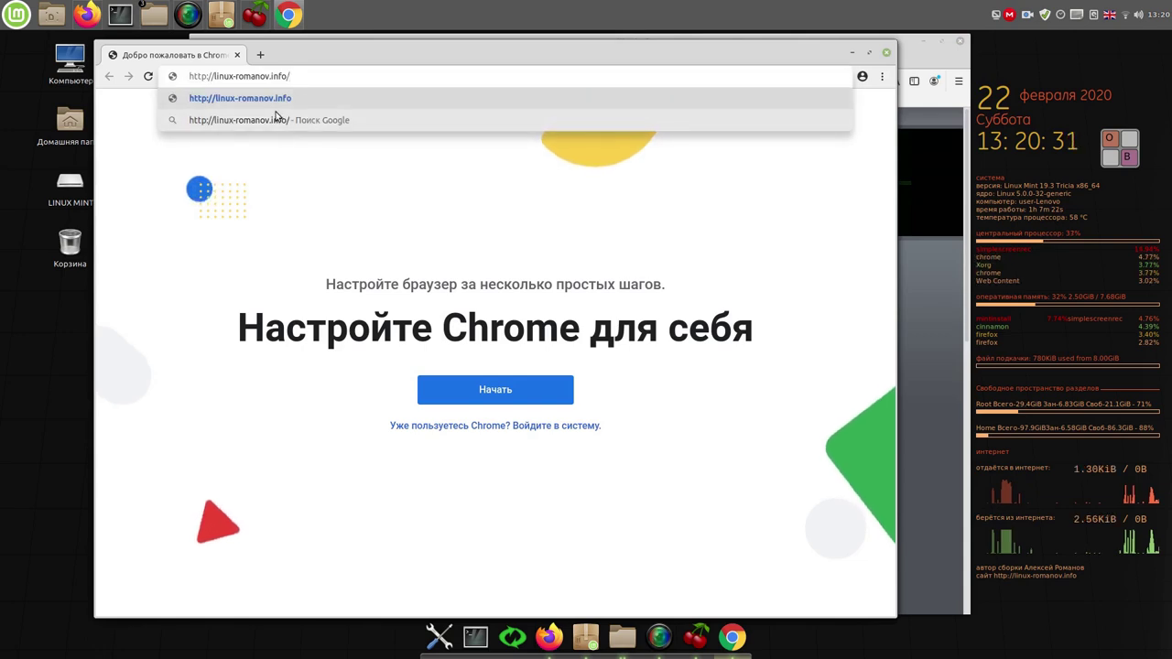
left_click(275, 99)
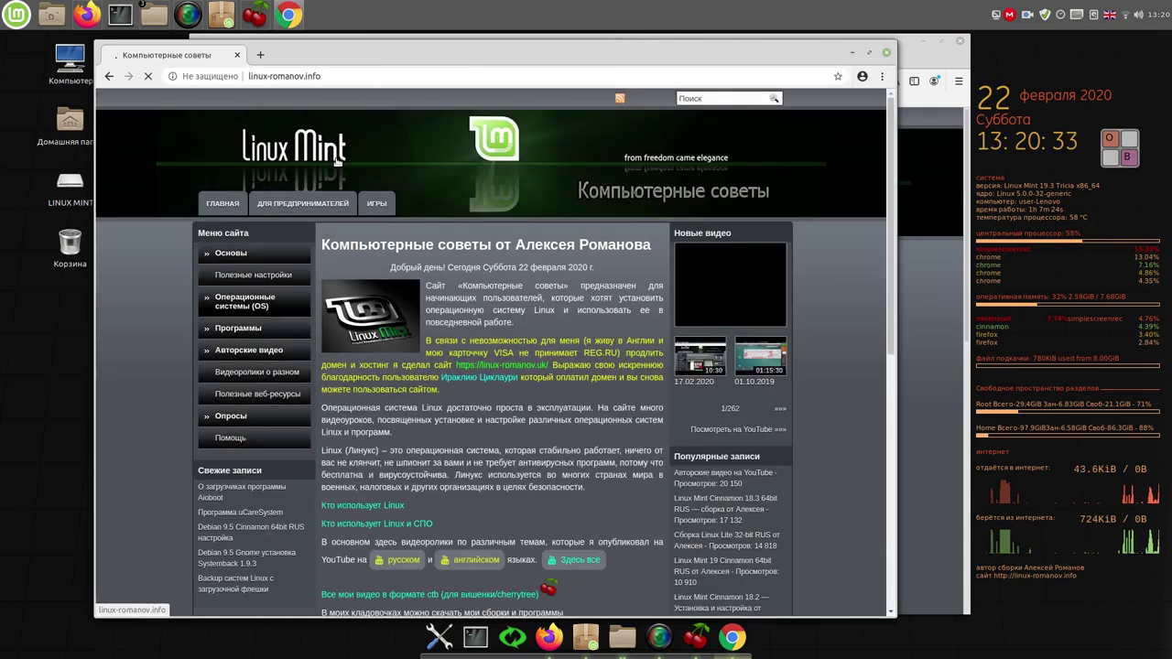
Step: Bookmark the linux-romanov.info page on the bookmarks bar under the name AR-1
left_click(838, 77)
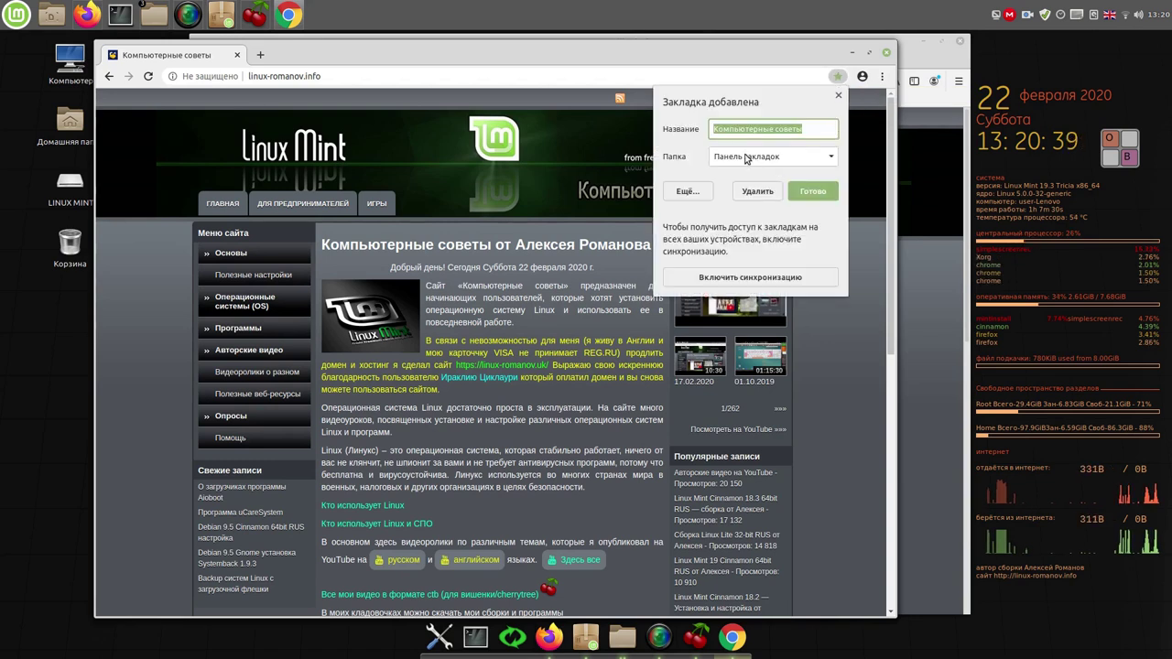
left_click(809, 129)
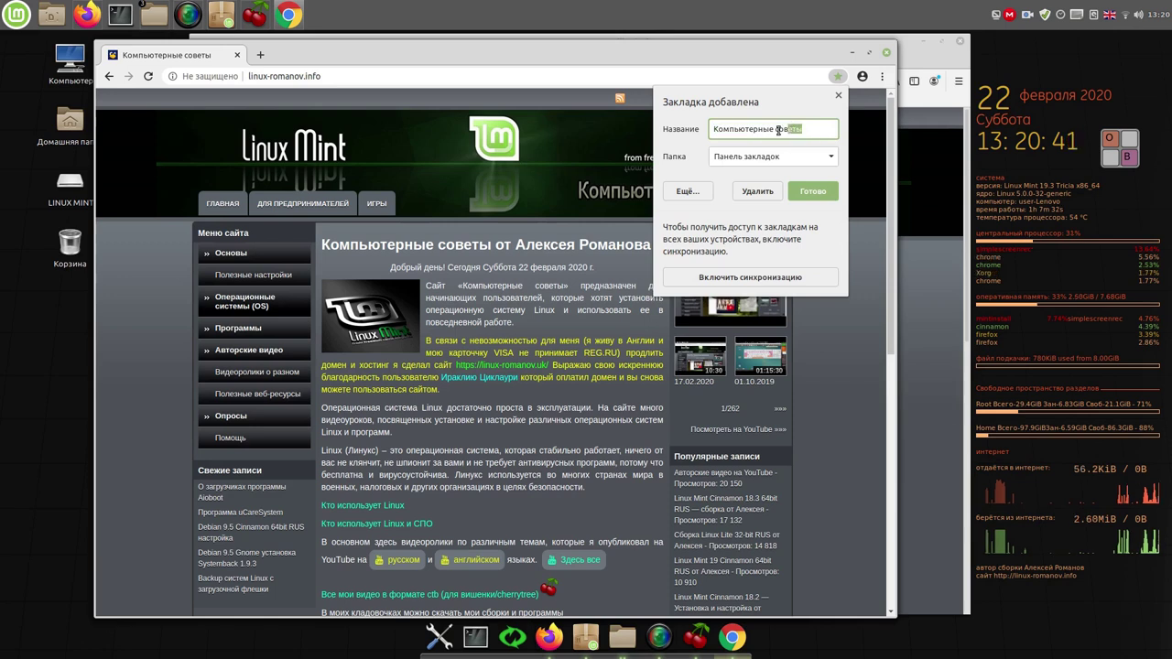
left_click_drag(810, 128, 695, 126)
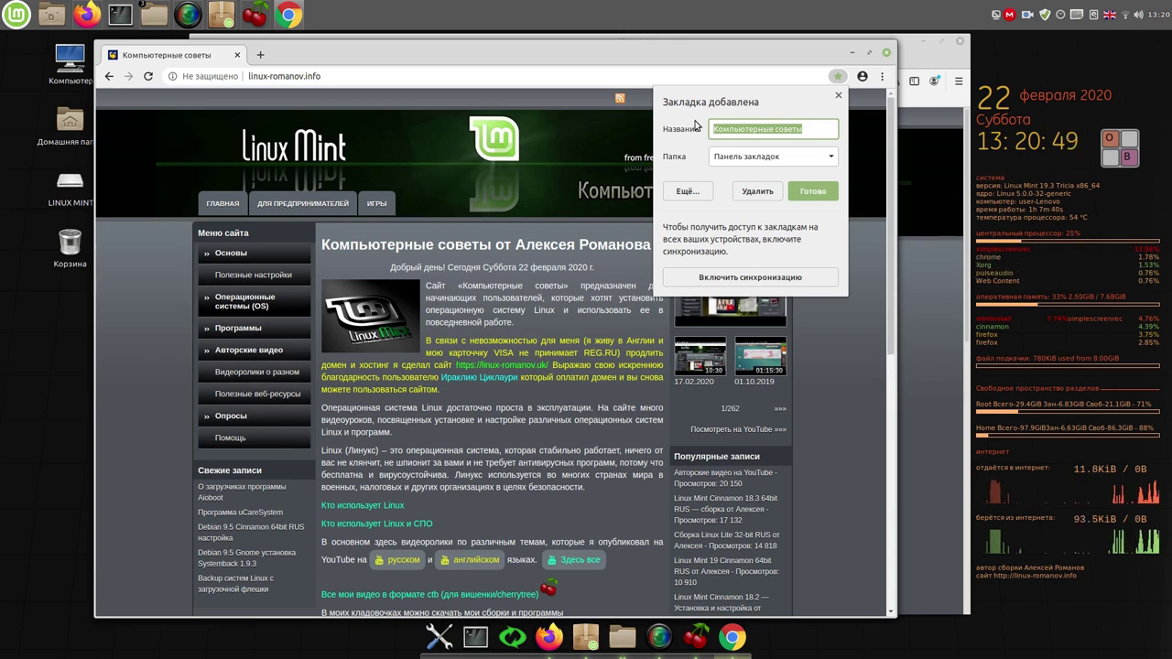
key("BackSpace")
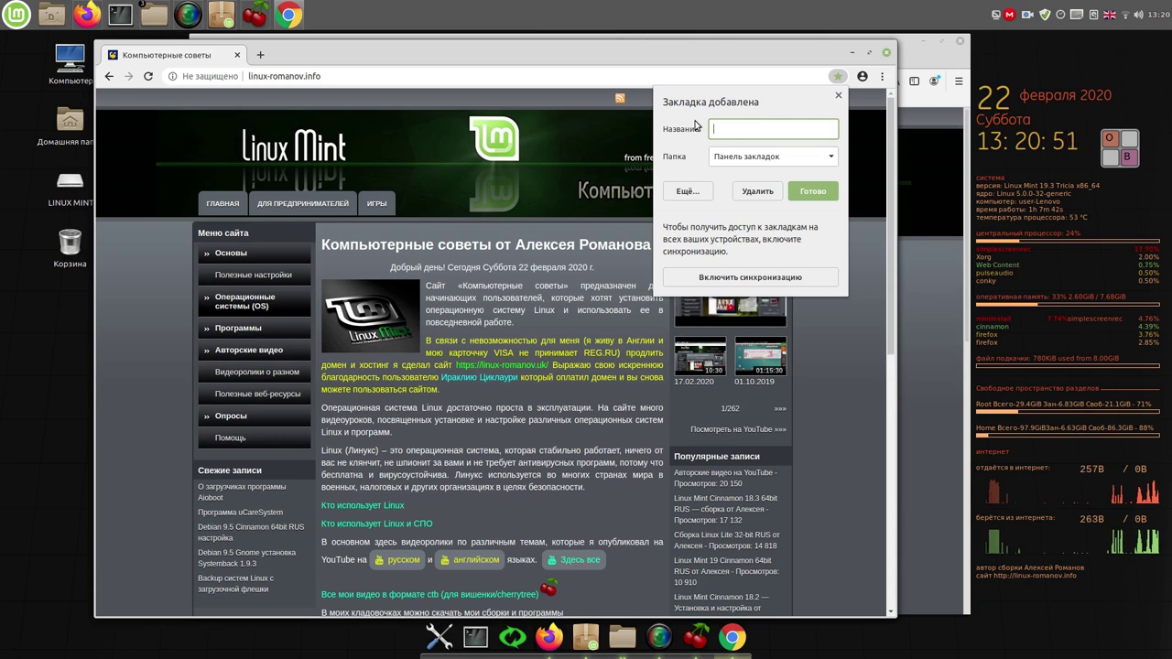
type("A")
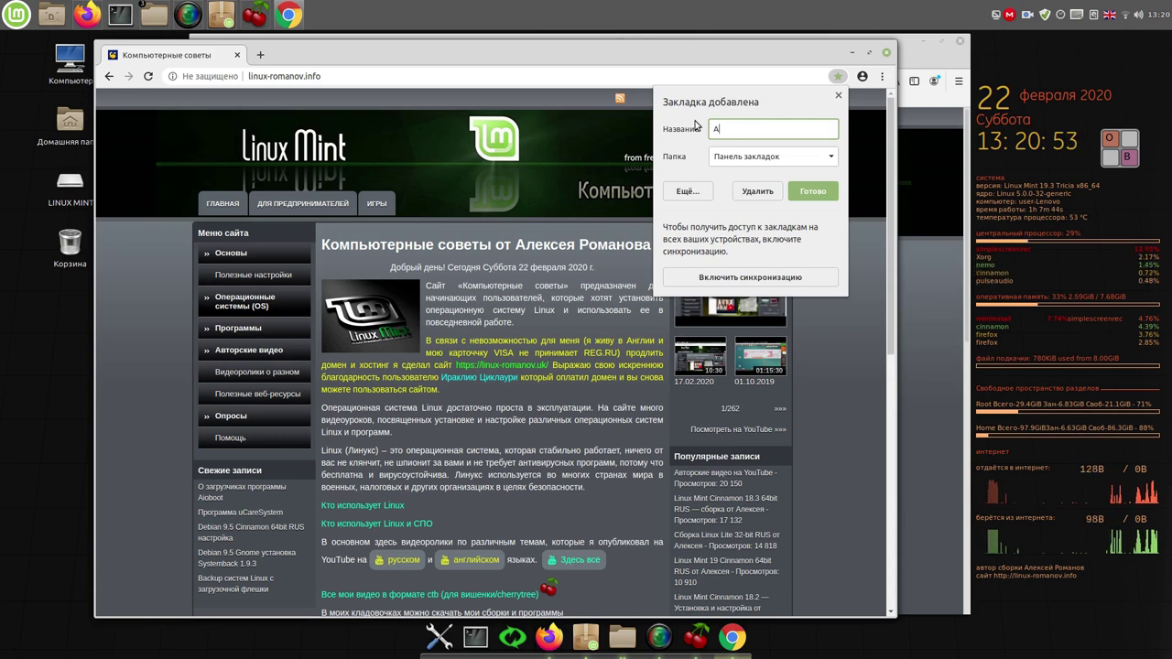
type("R-1")
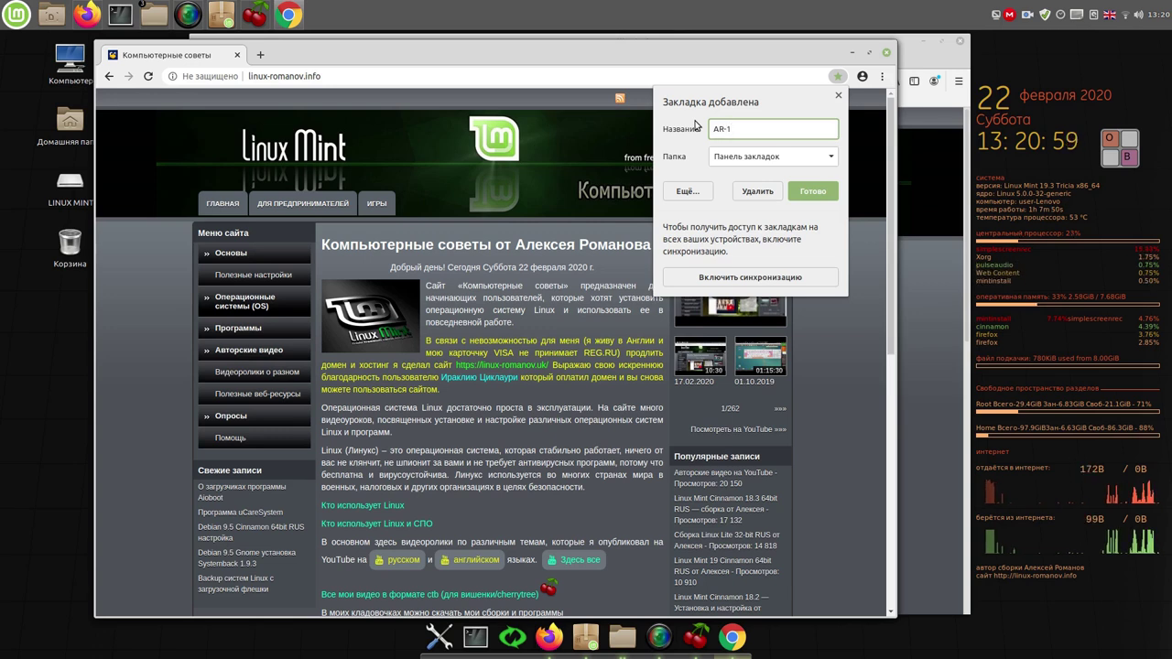
left_click(814, 192)
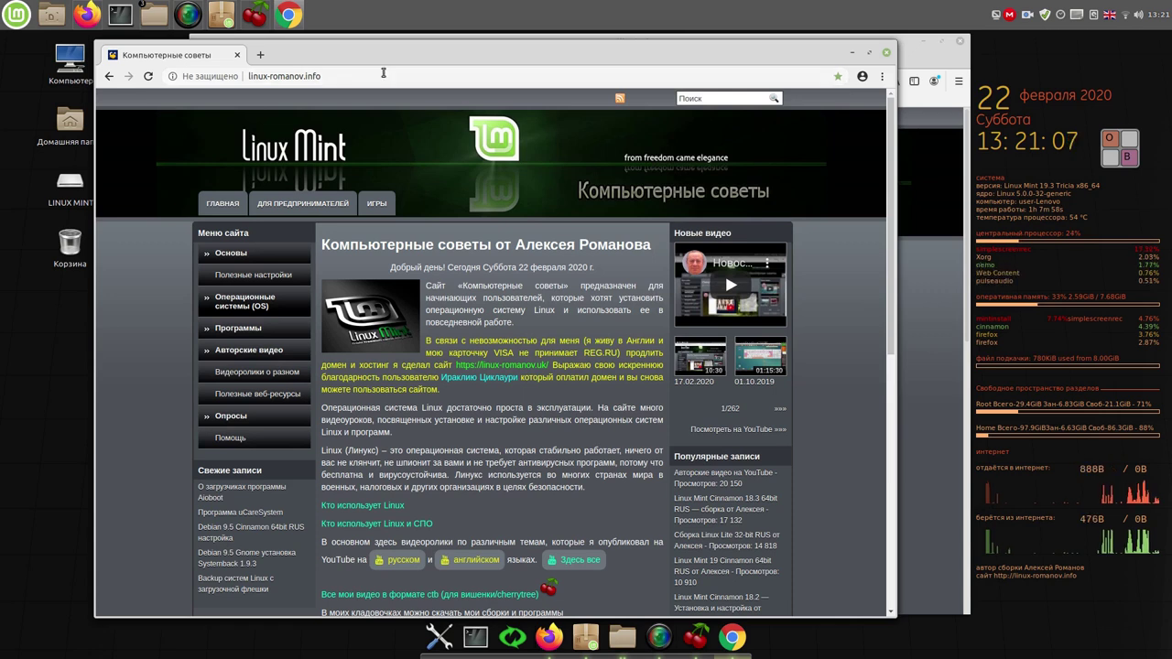
Step: Switch to Firefox, open its AR-2 bookmark and copy the site's address
left_click(930, 58)
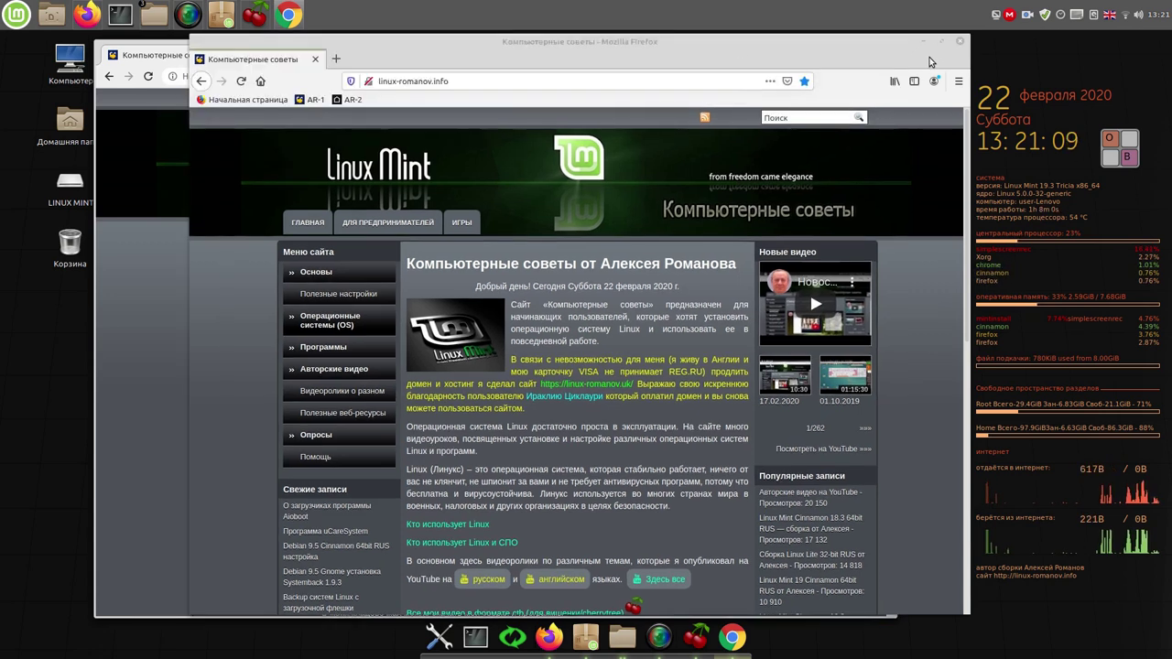
left_click(344, 101)
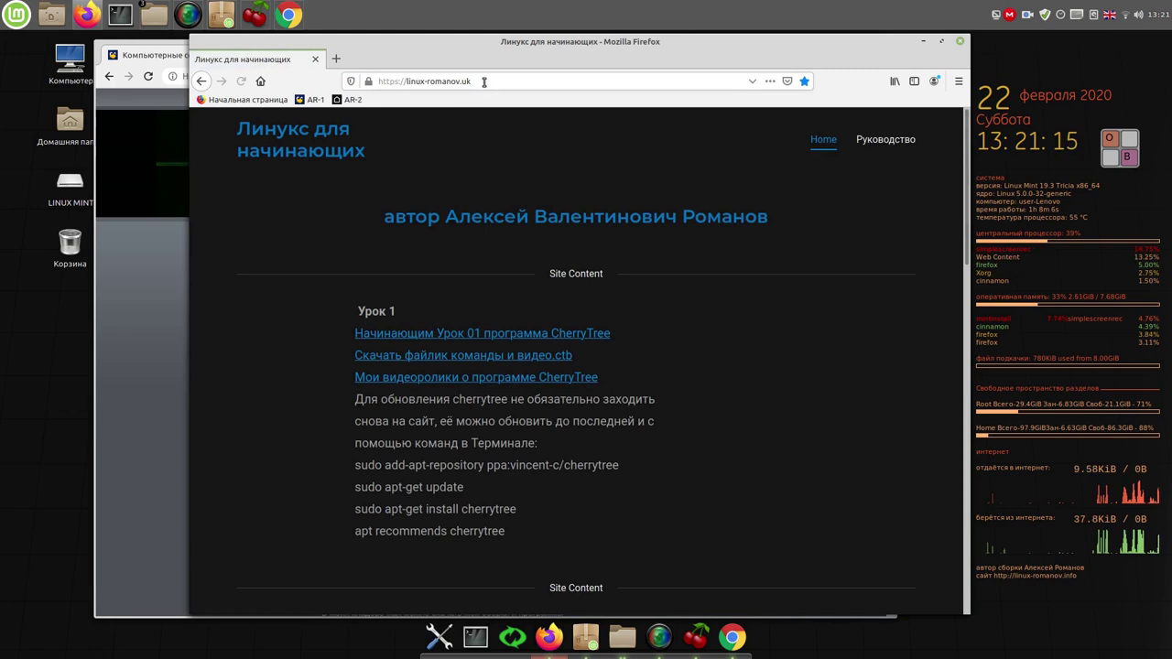
left_click(466, 80)
key("ctrl+c")
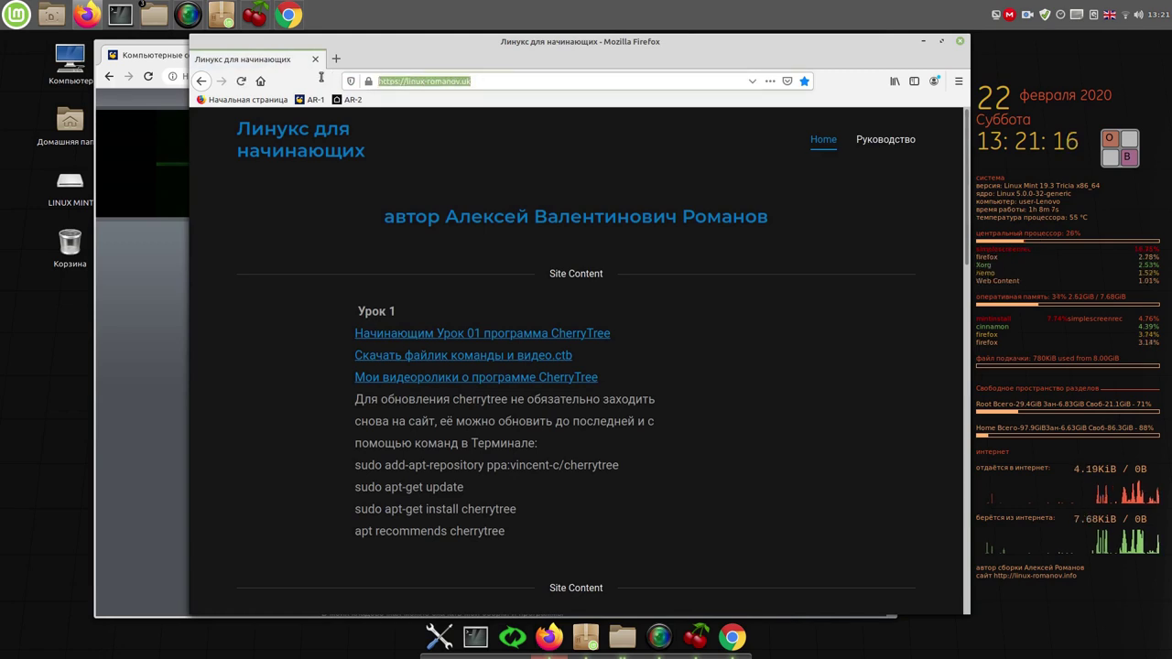
right_click(424, 83)
left_click(463, 126)
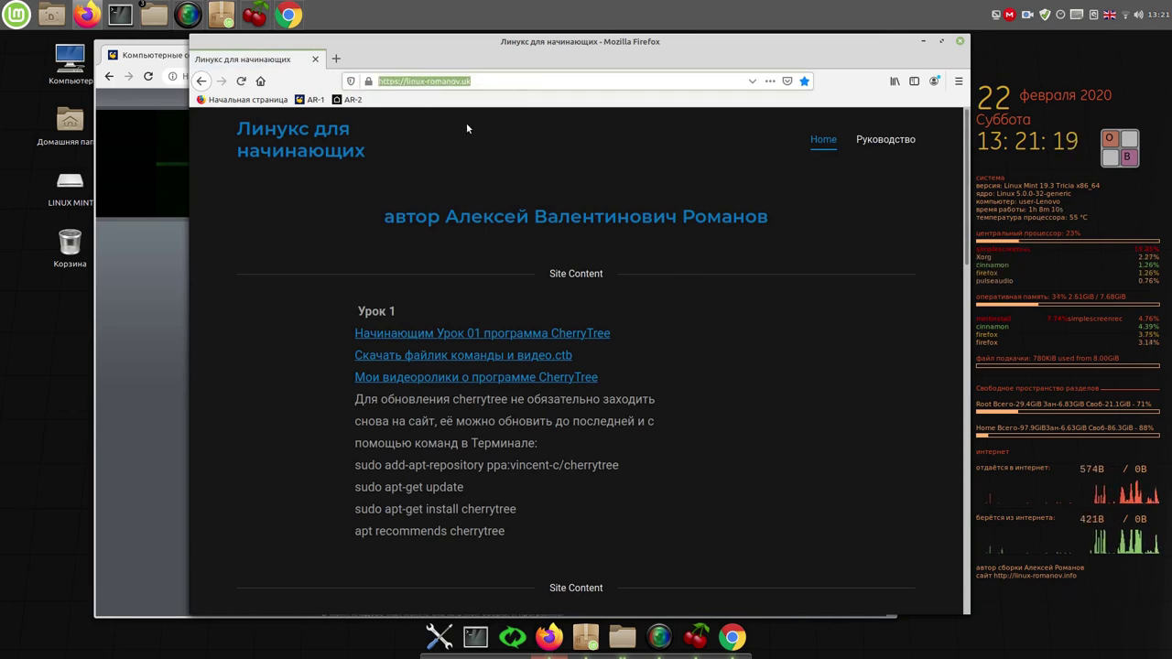
Step: Switch to Chrome and load the copied address linux-romanov.uk in a new tab
left_click(154, 221)
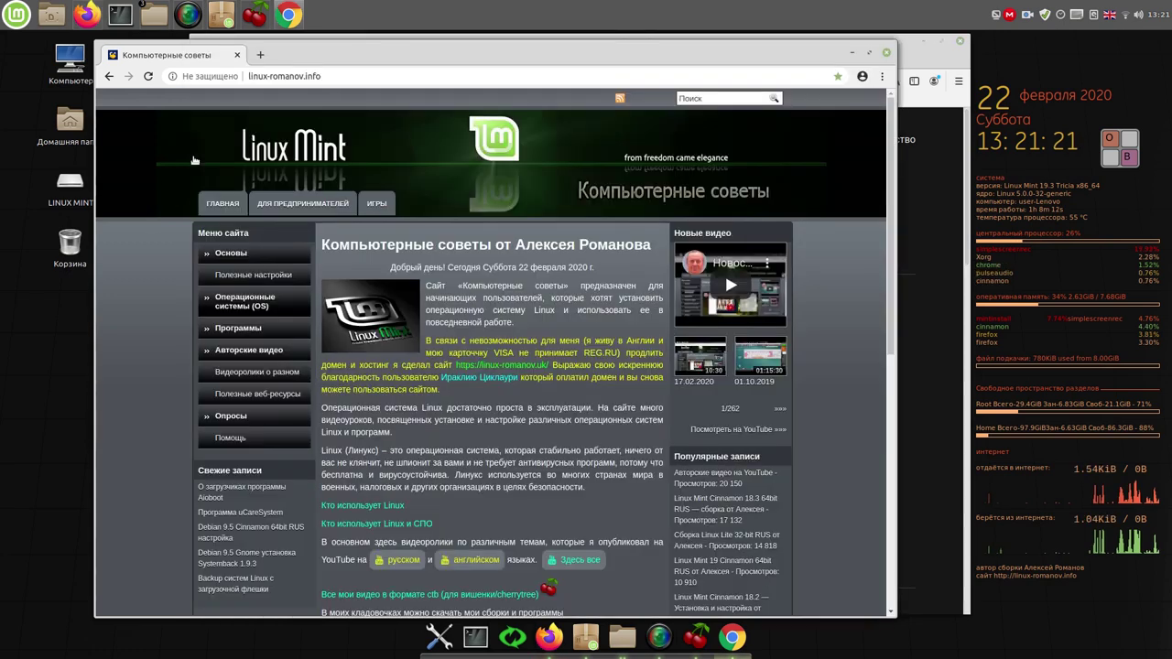
left_click(260, 55)
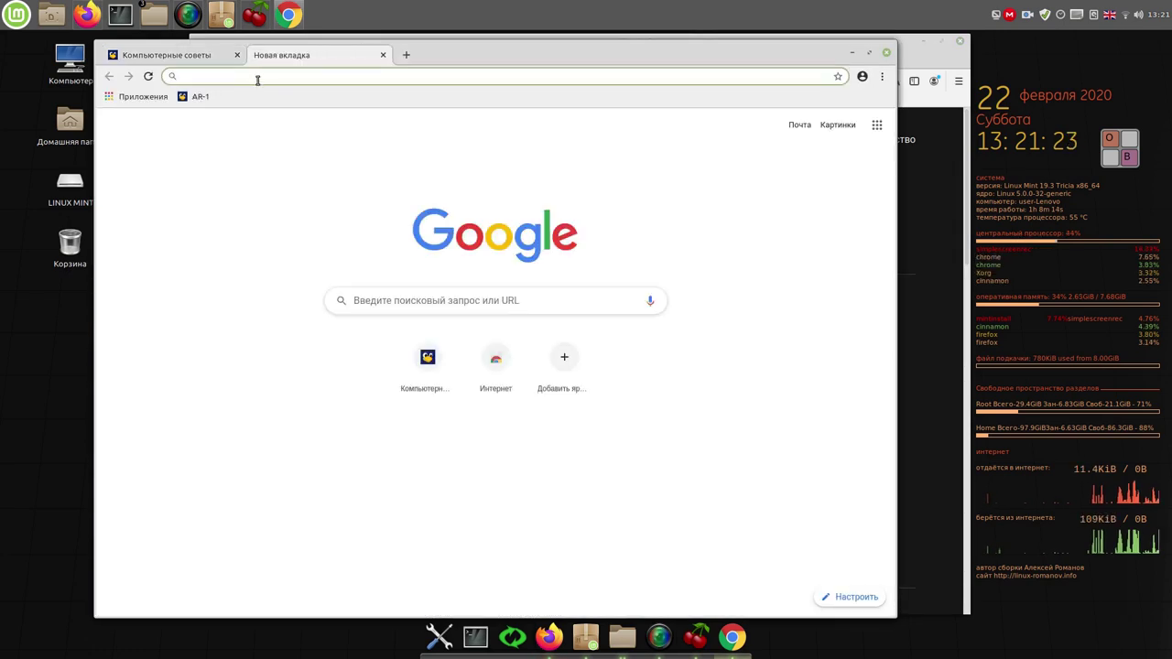
right_click(258, 77)
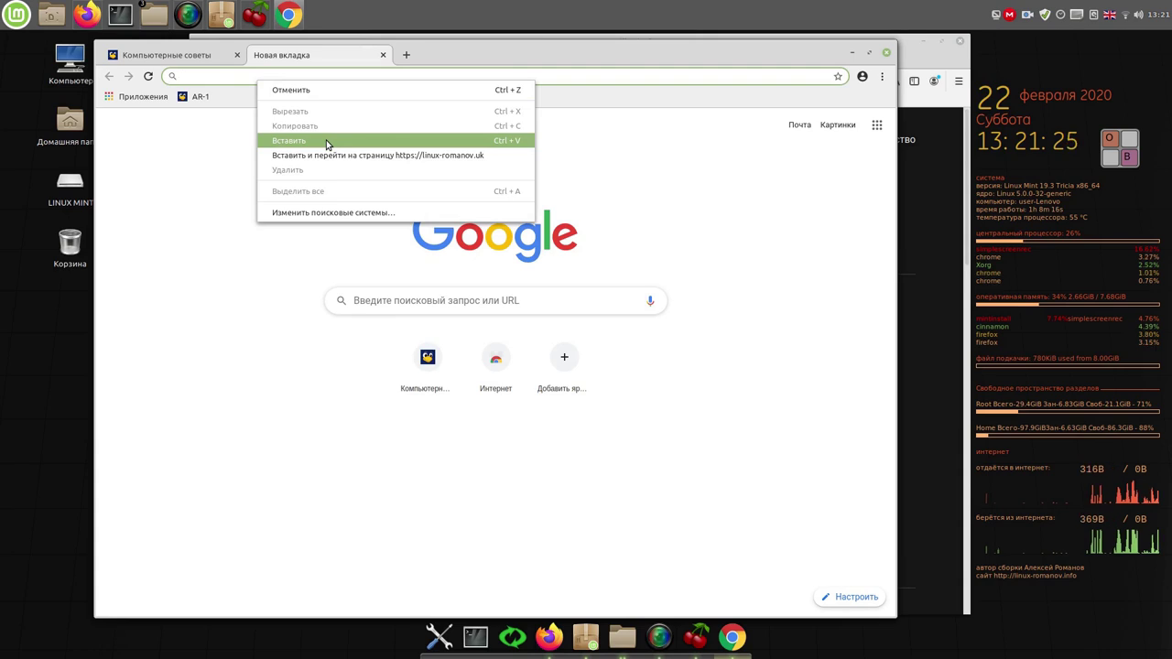
left_click(327, 141)
left_click(290, 106)
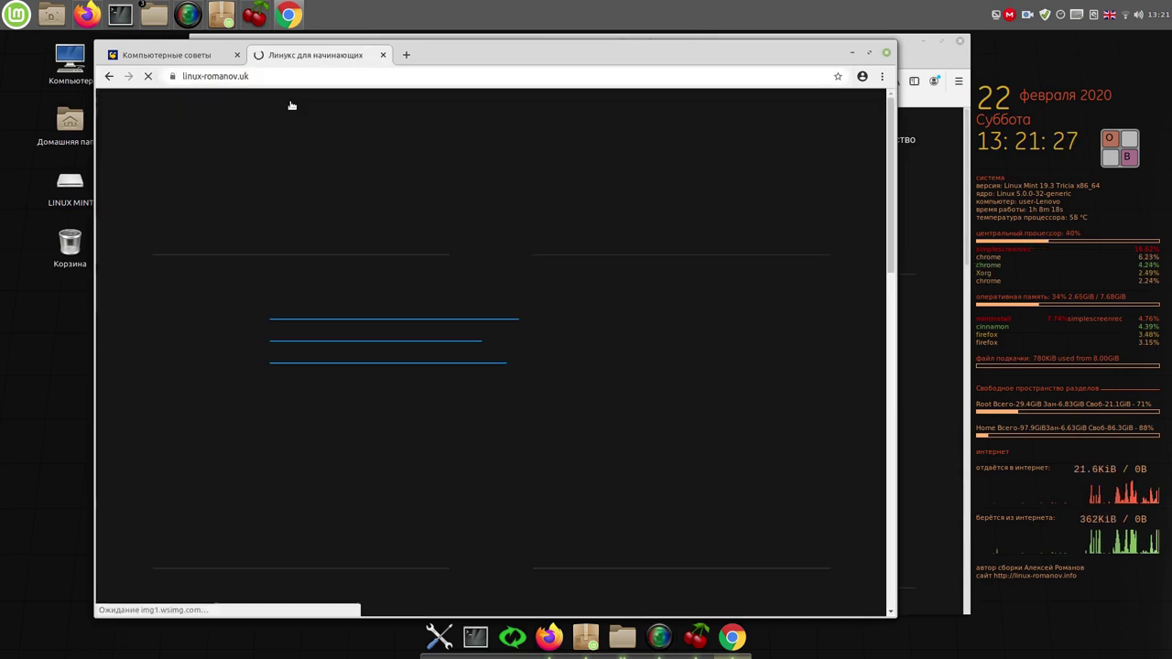
Step: Bookmark the linux-romanov.uk page on the bookmarks bar under the name AR-2
left_click(837, 77)
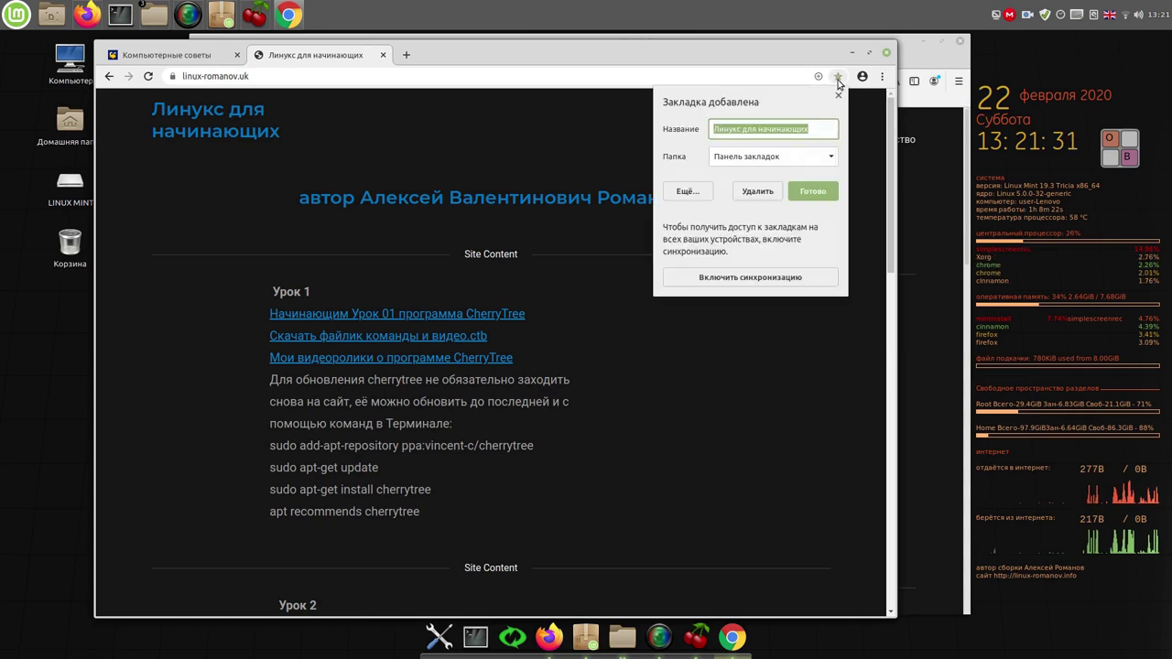
left_click(813, 129)
left_click_drag(813, 128, 663, 133)
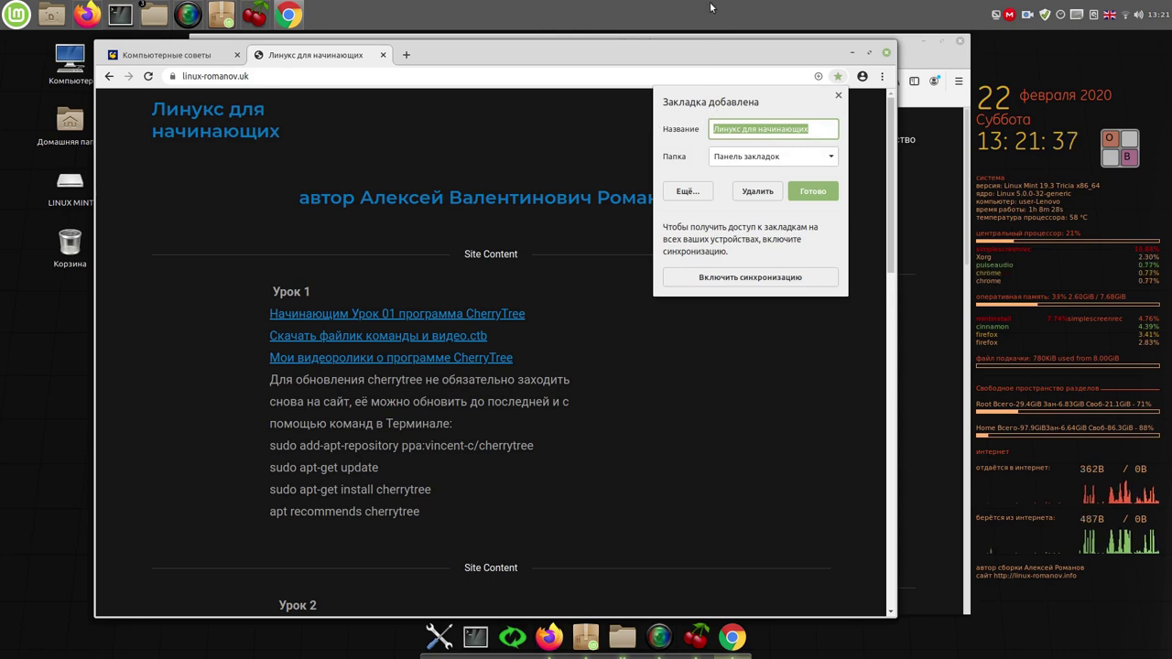
type("AR")
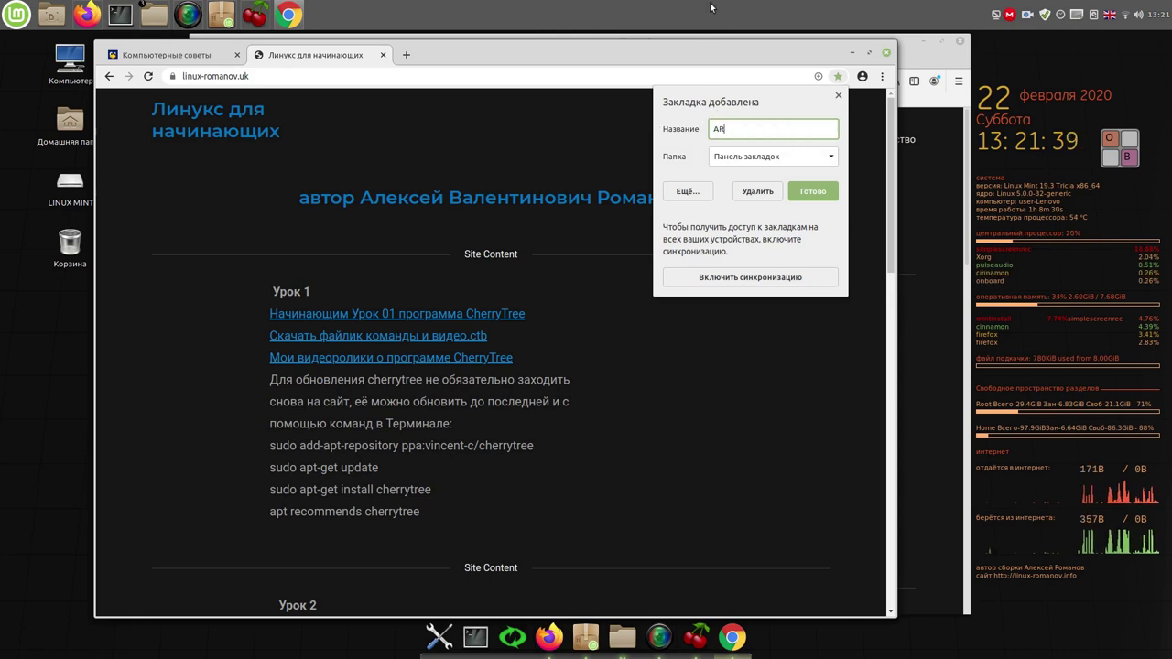
type("-2")
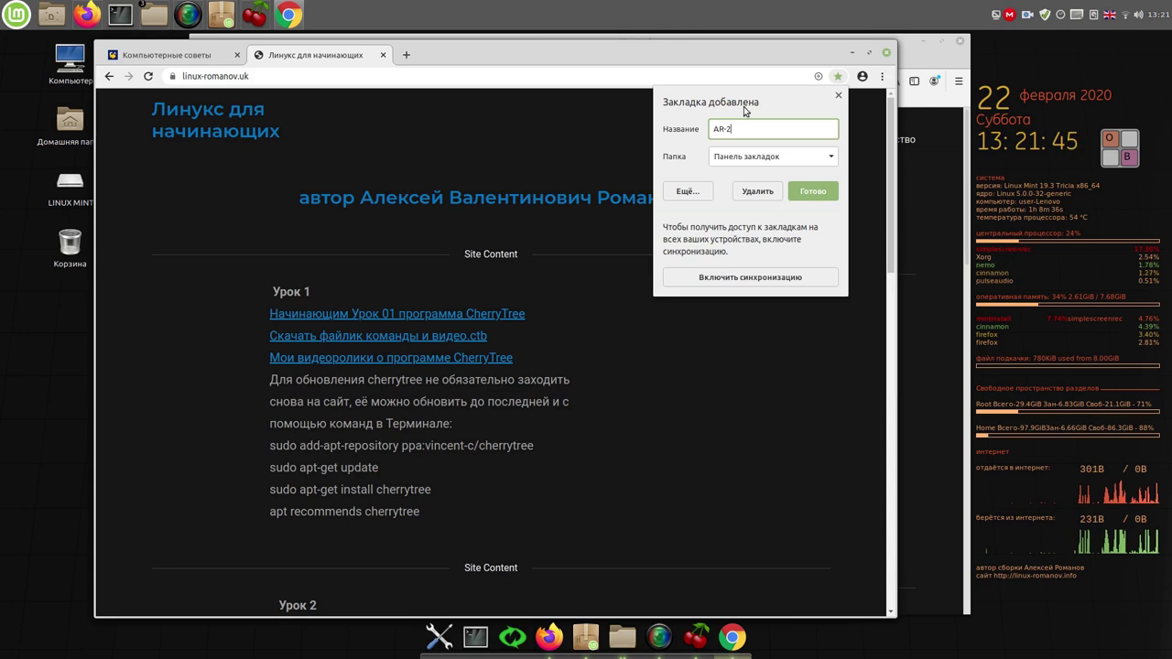
left_click(811, 189)
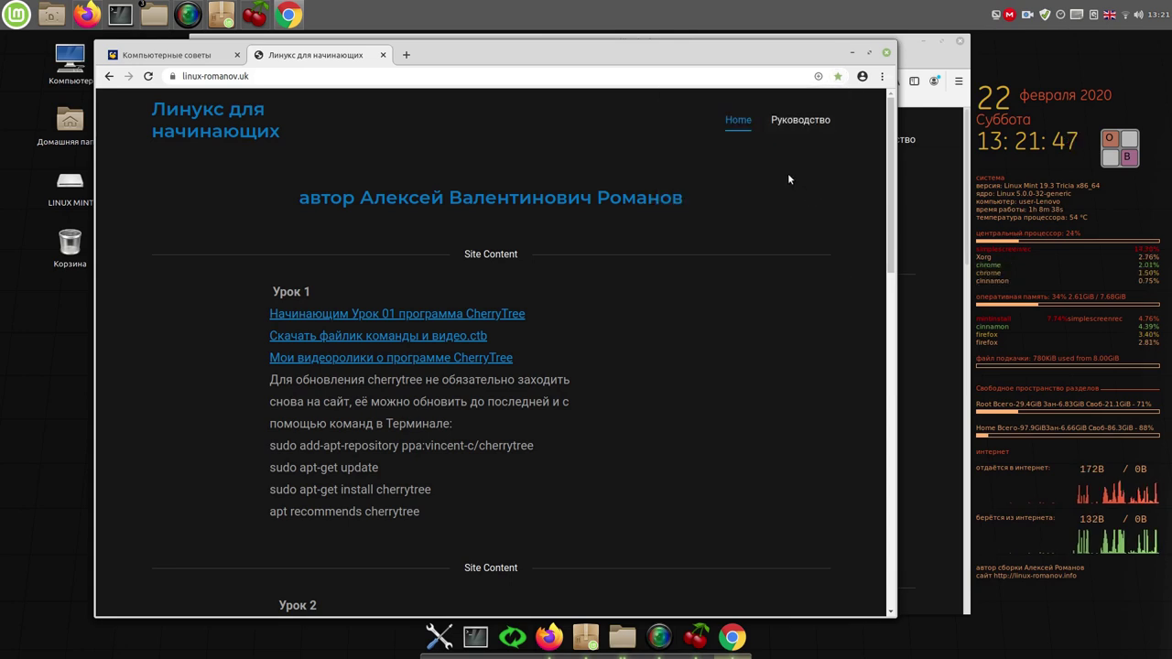
Step: Open Chrome's settings and enable showing the home page button in the appearance section
left_click(882, 77)
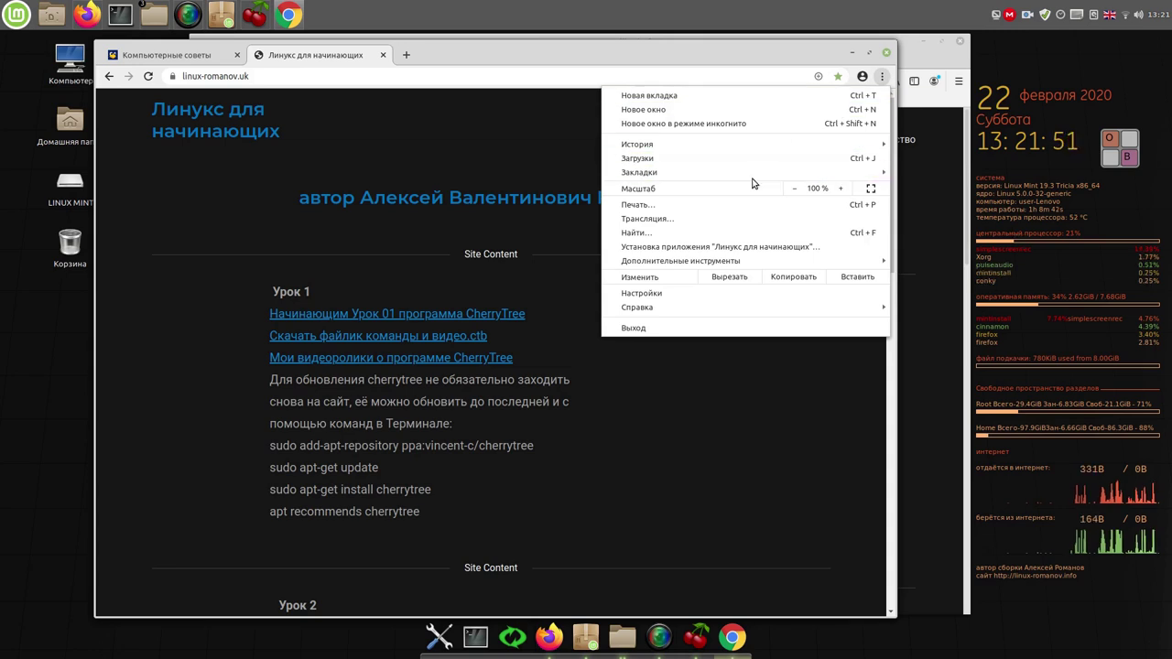
left_click(680, 294)
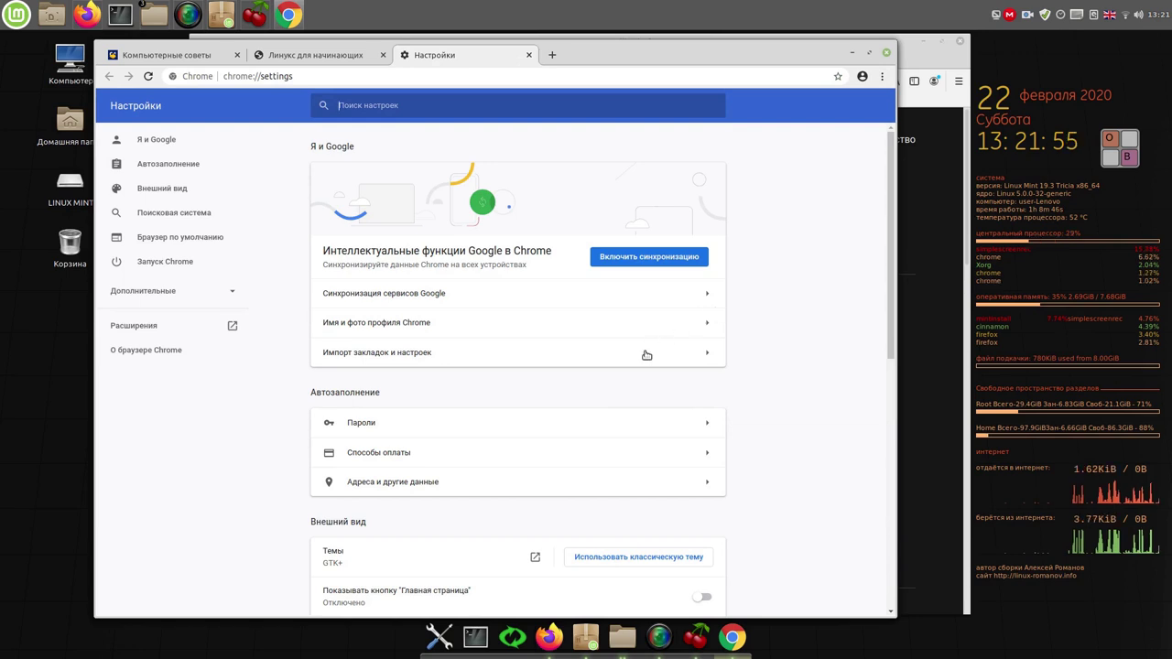
scroll(635, 366, "down", 1)
scroll(636, 366, "down", 2)
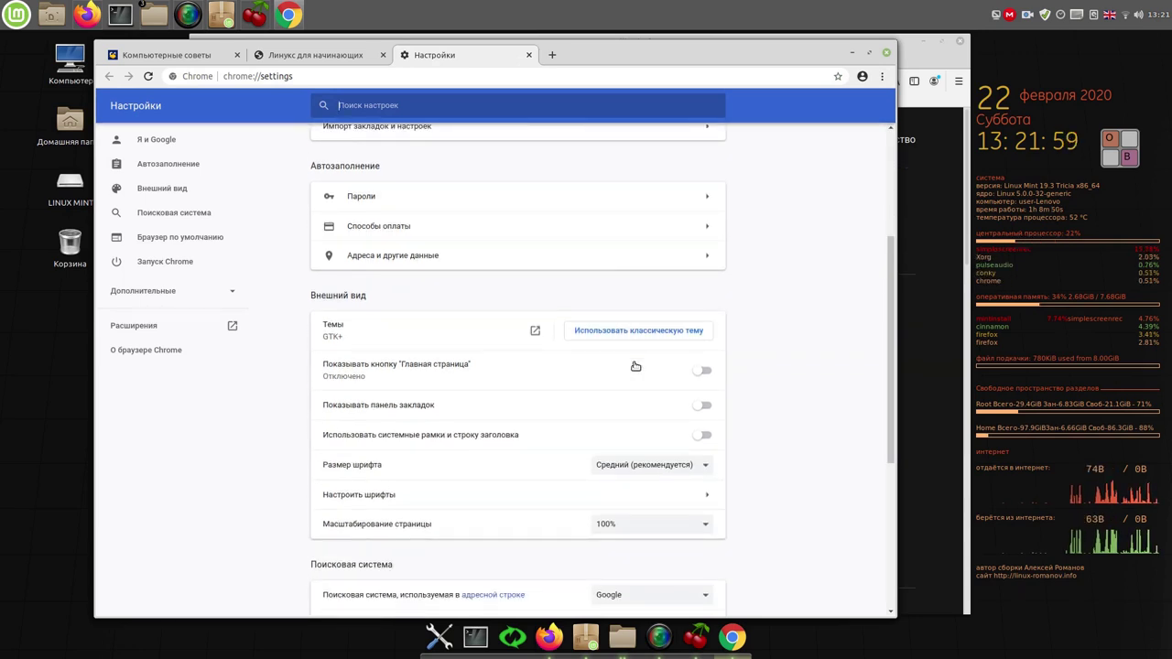
left_click(703, 372)
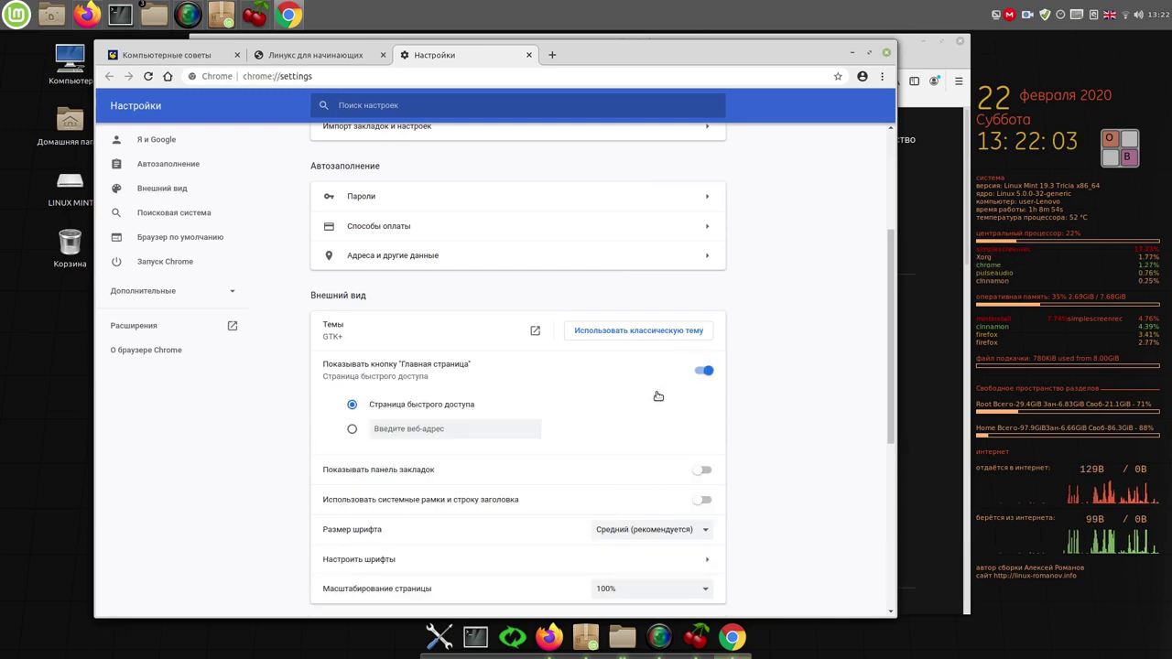
scroll(661, 457, "down", 2)
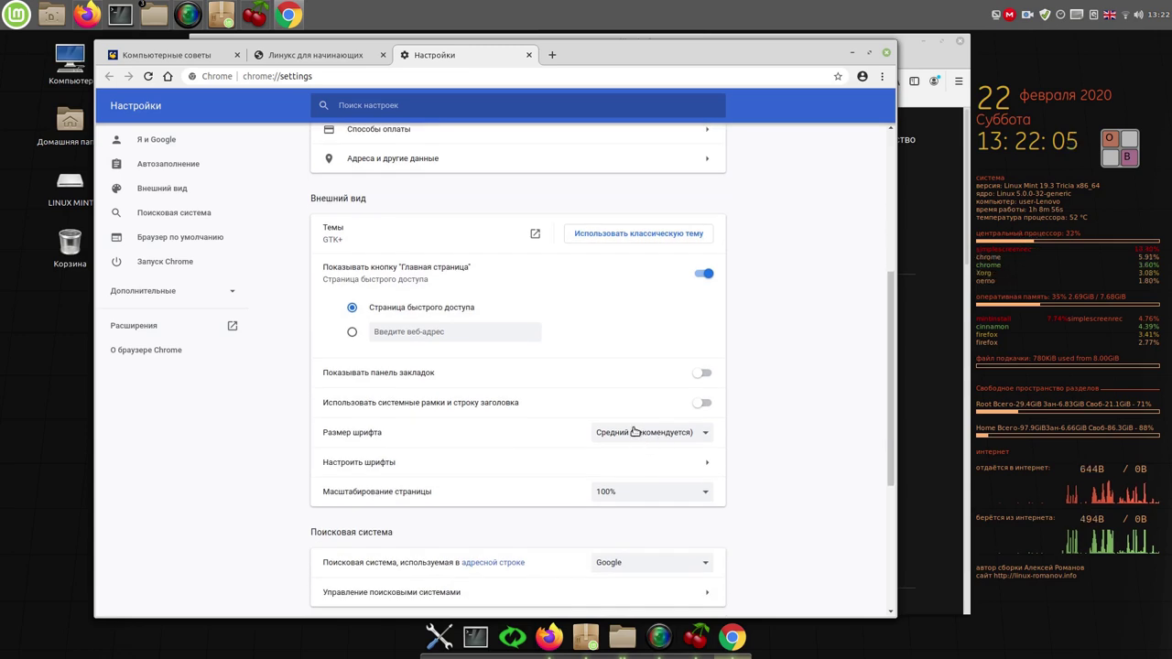
Step: Turn on the bookmarks bar in the appearance settings and set the page zoom to 125%
left_click(704, 373)
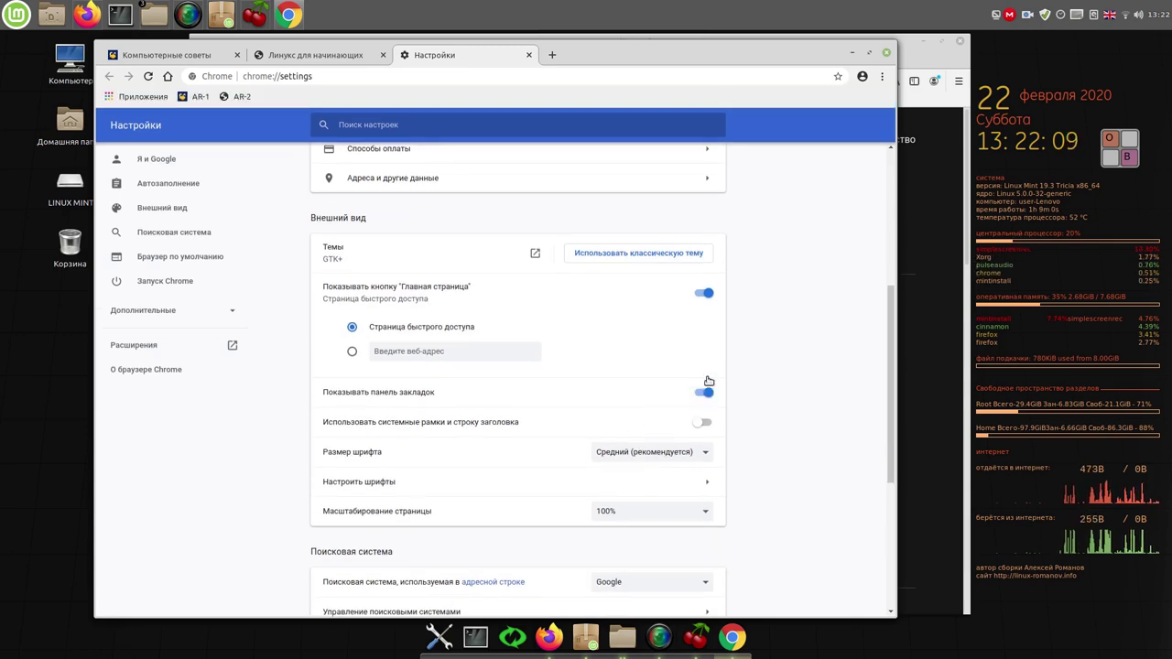
scroll(696, 440, "down", 2)
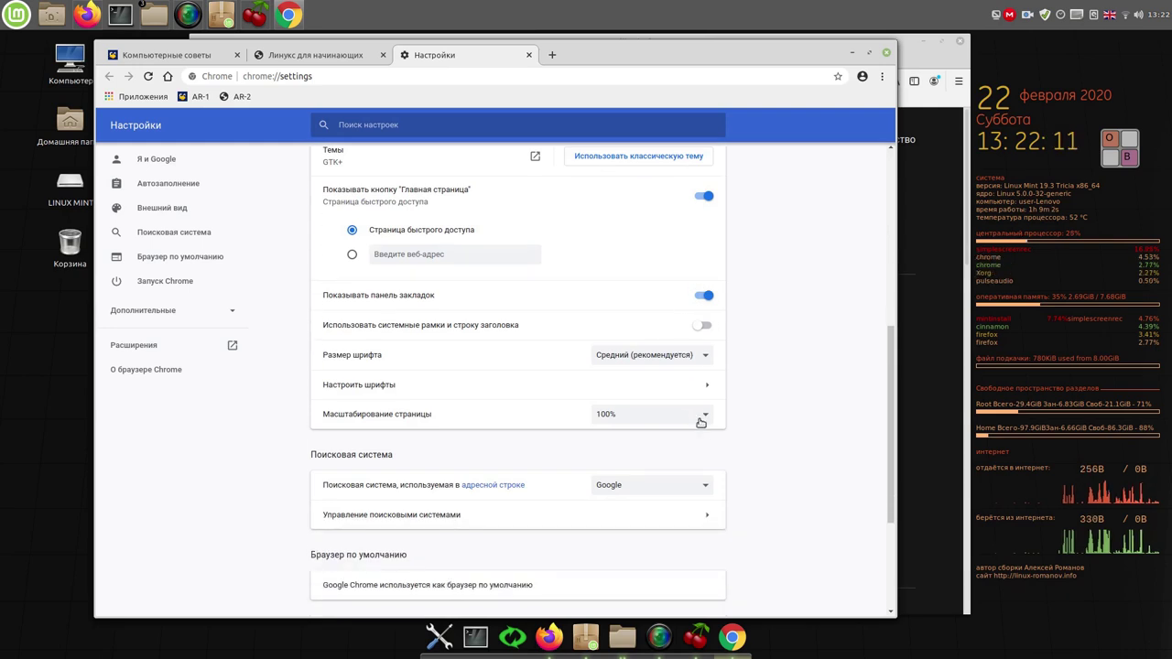
left_click(705, 417)
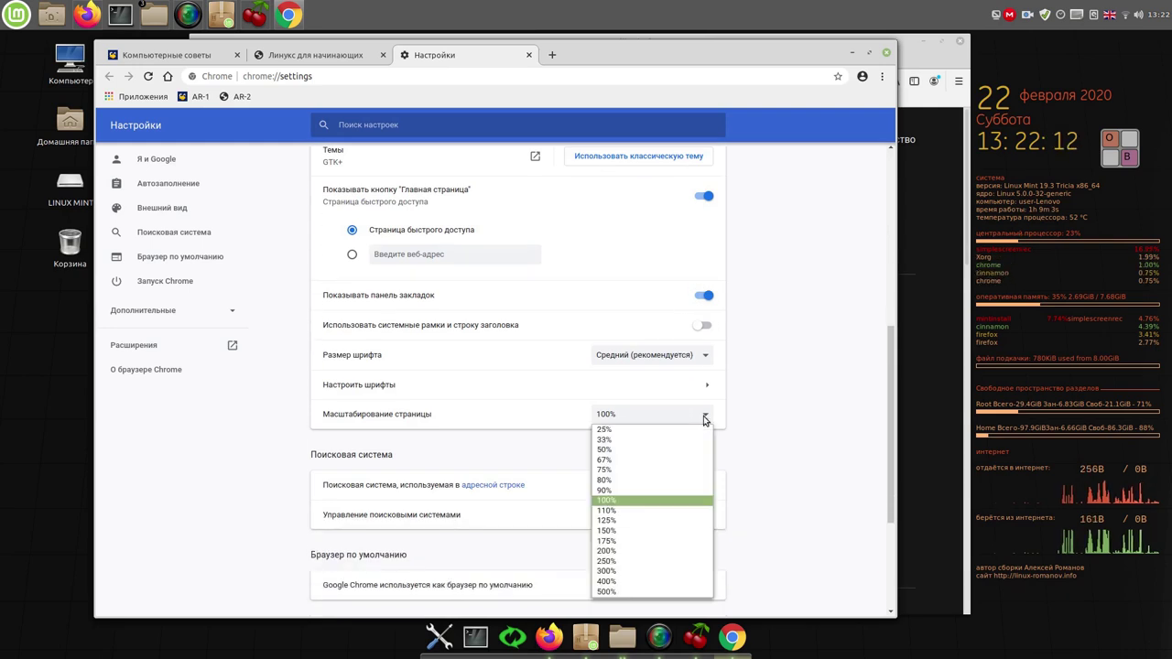
left_click(630, 520)
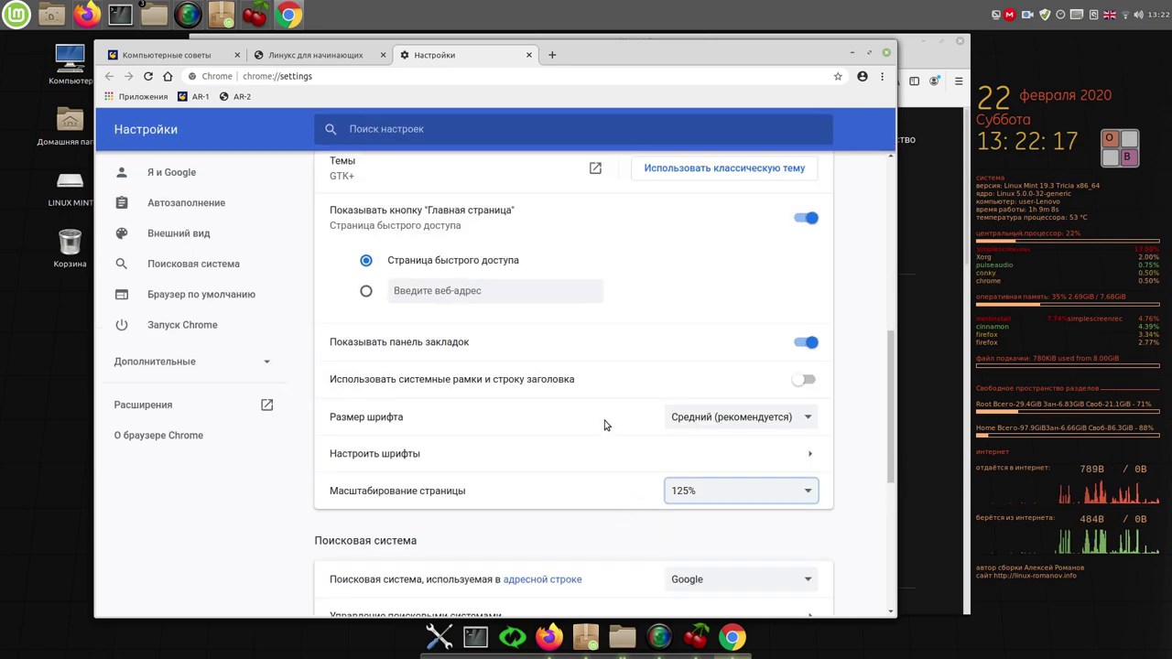
Step: Set the home page button to open the custom address google.co.uk, entering it with the on-screen keyboard
left_click(483, 291)
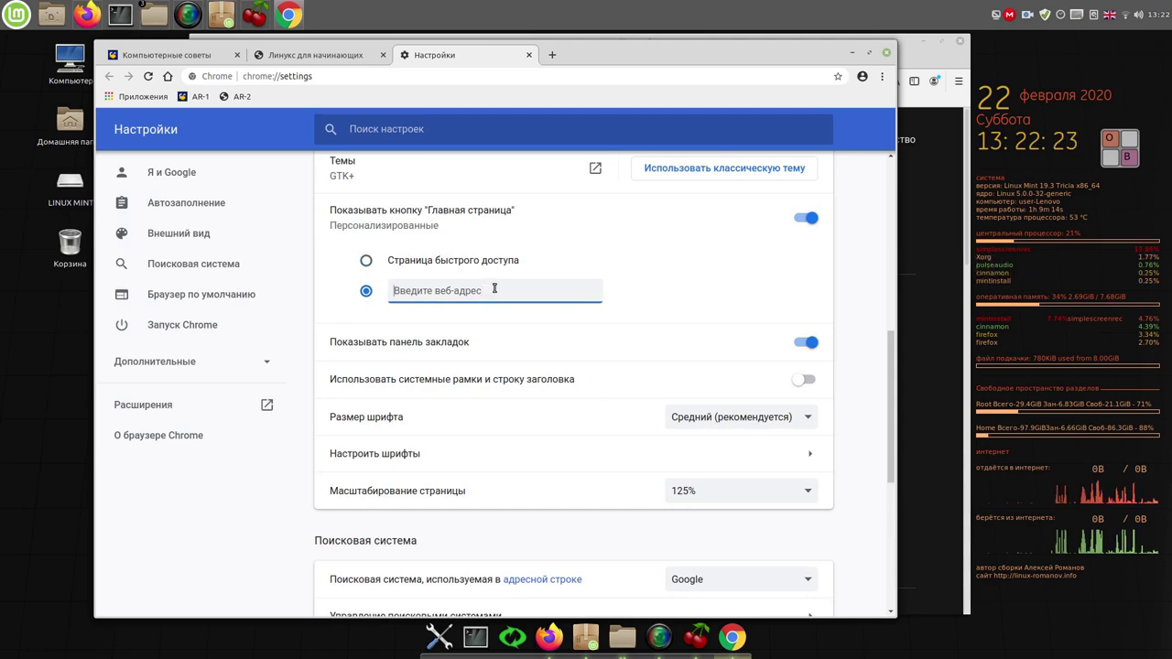
left_click(1124, 154)
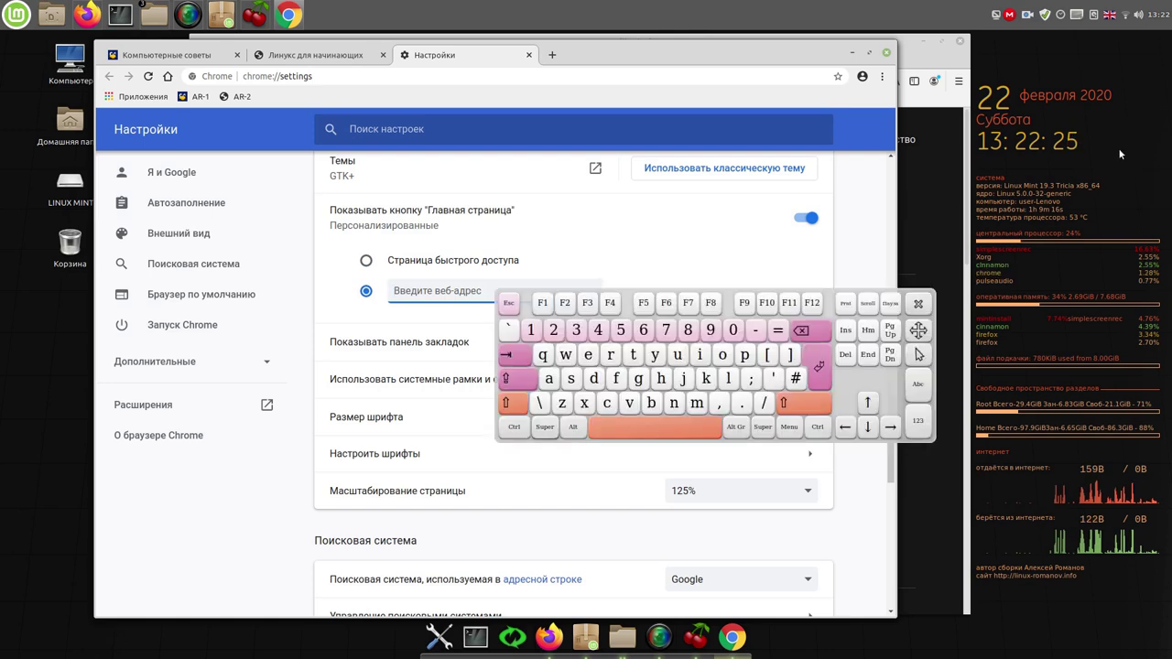
left_click(639, 379)
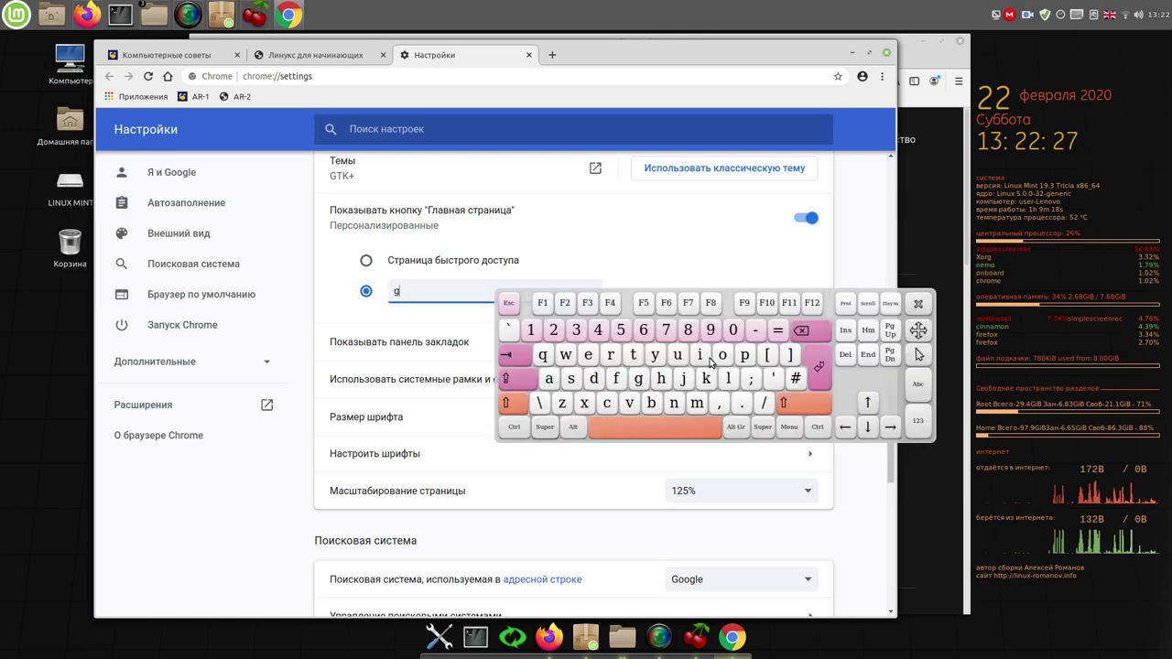
left_click(721, 356)
left_click(721, 357)
left_click(639, 379)
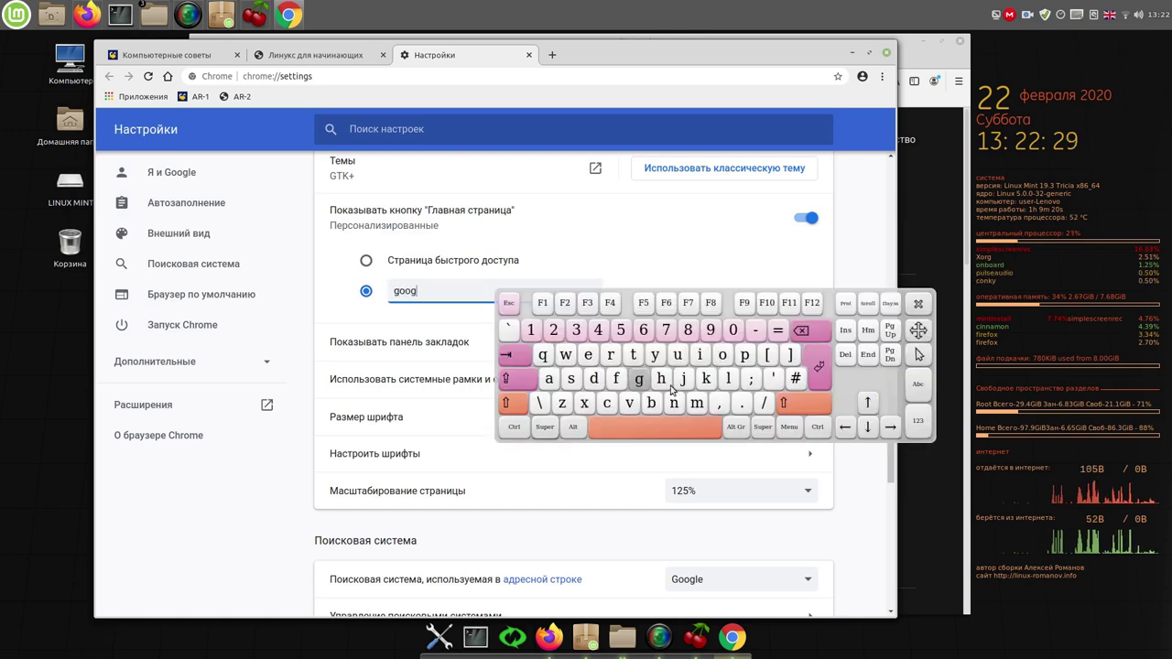
left_click(728, 379)
left_click(588, 356)
left_click(745, 404)
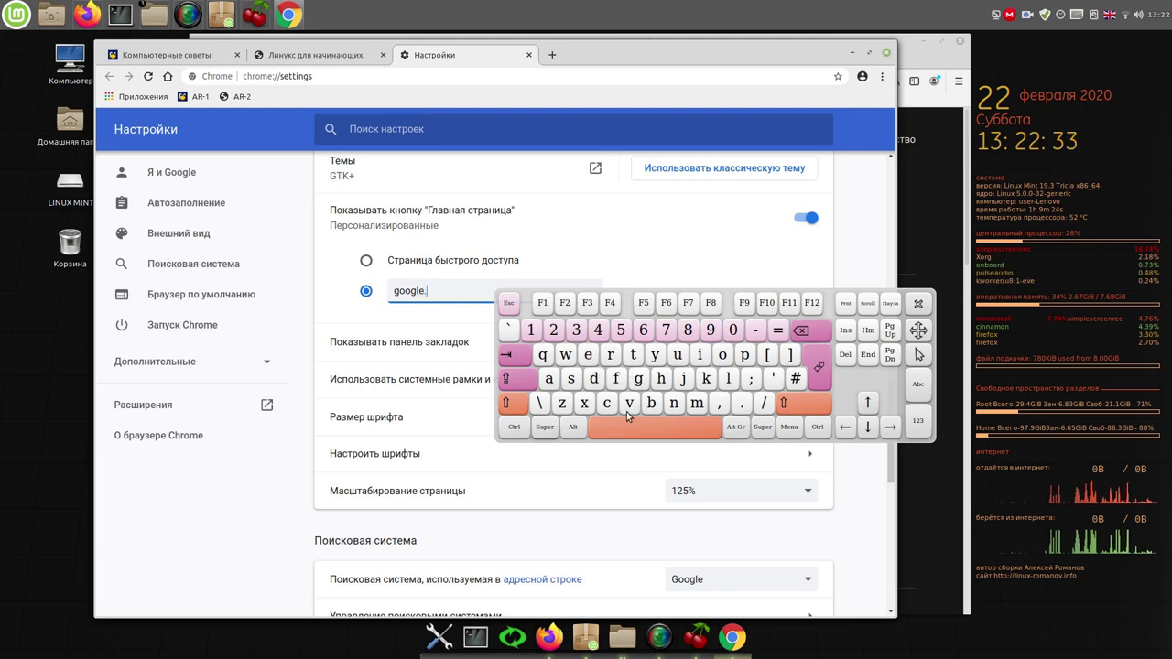
left_click(607, 409)
left_click(721, 357)
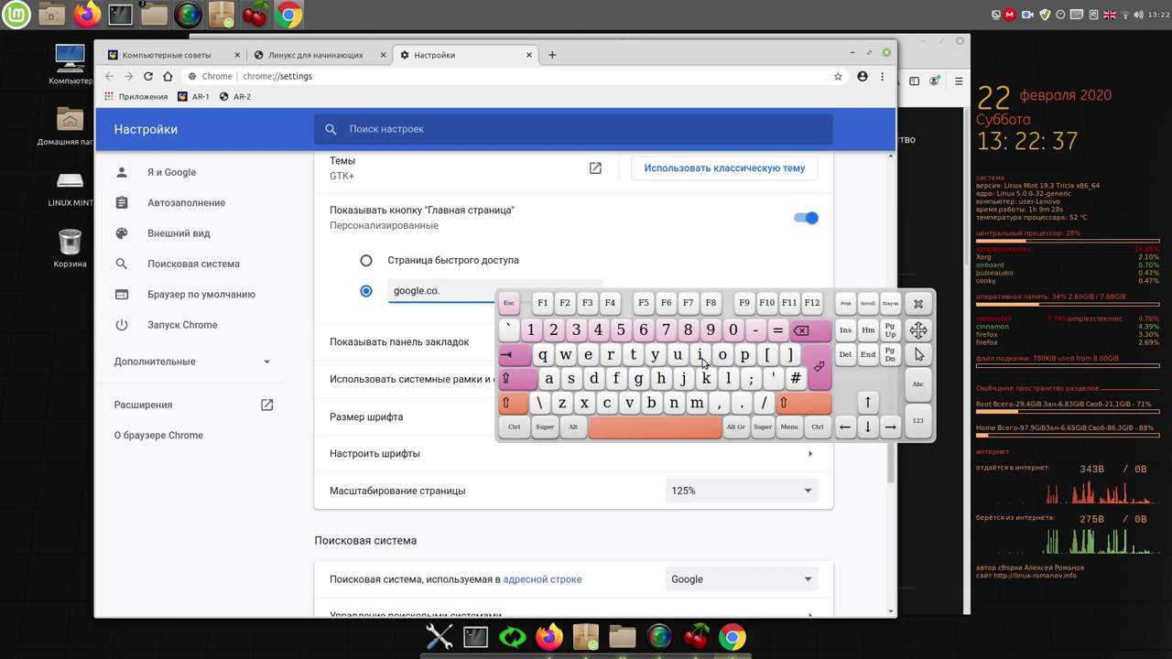
left_click(678, 356)
left_click(705, 380)
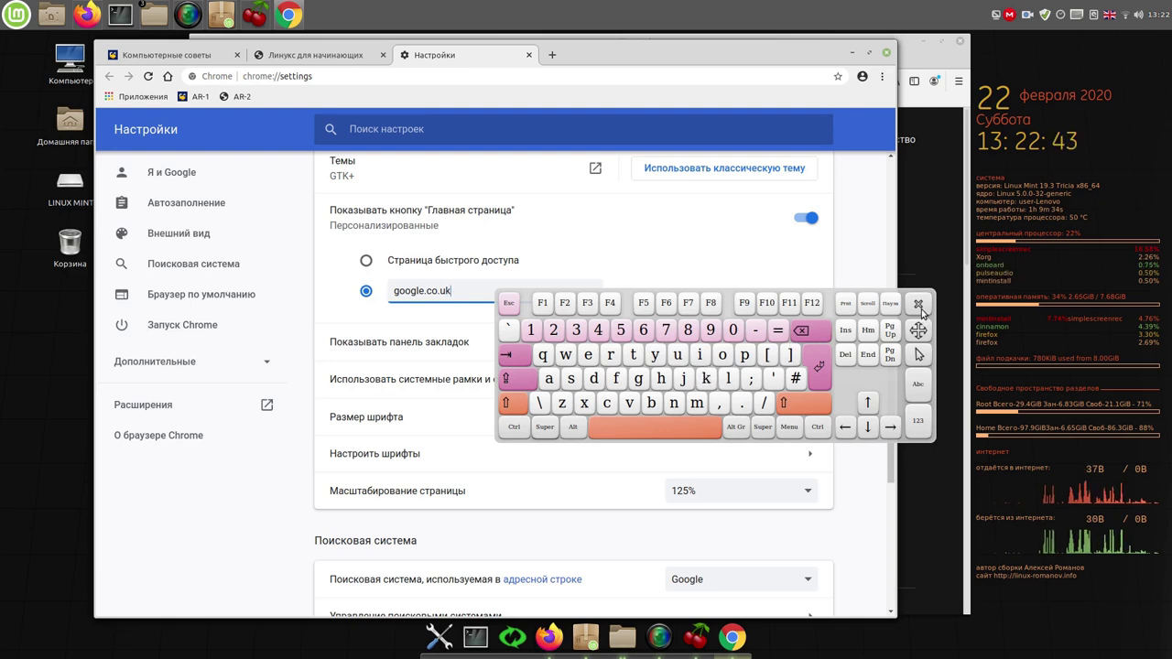
left_click(921, 313)
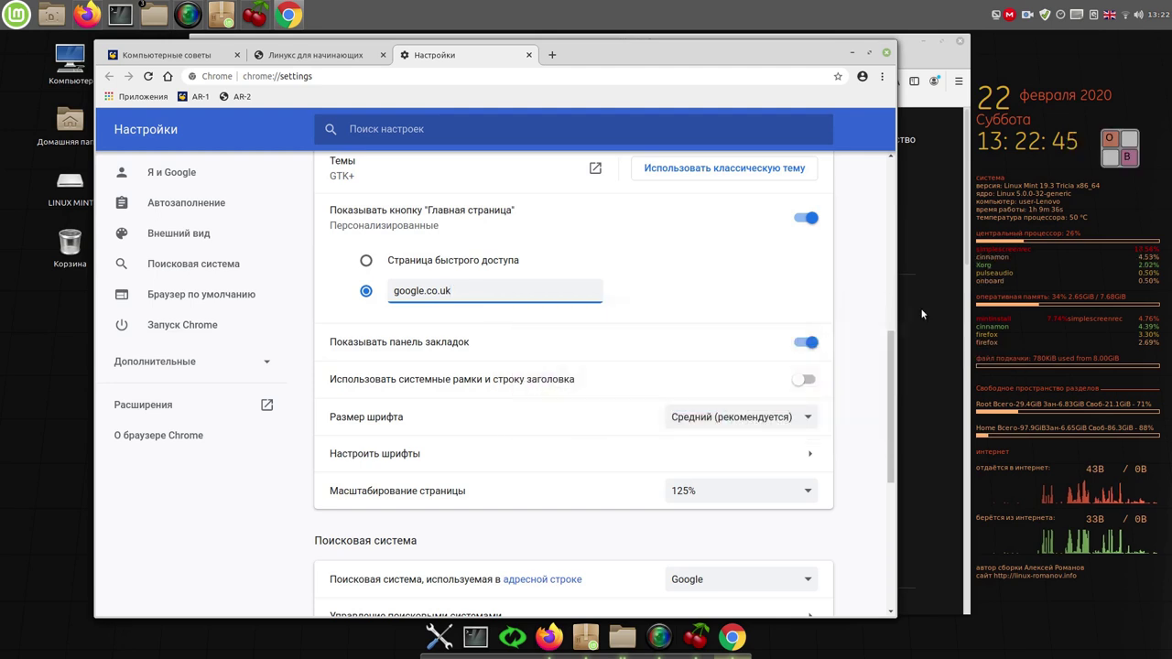
Step: Set Chrome to reopen the previously opened tabs on startup
scroll(658, 449, "down", 3)
scroll(657, 448, "down", 6)
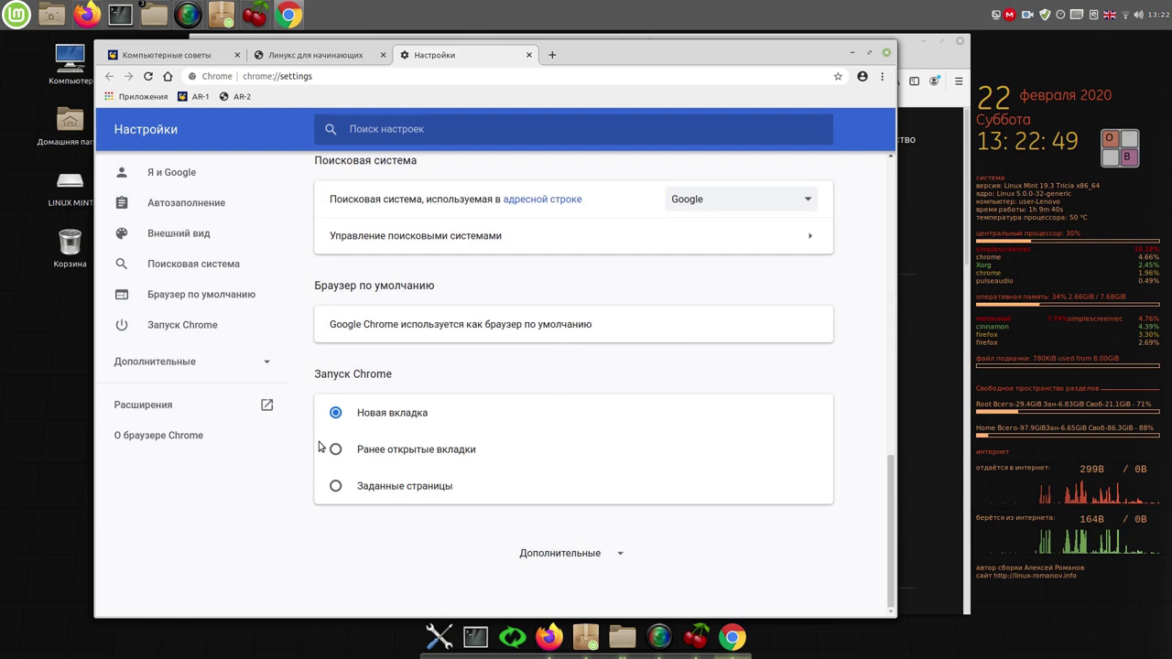
left_click(336, 450)
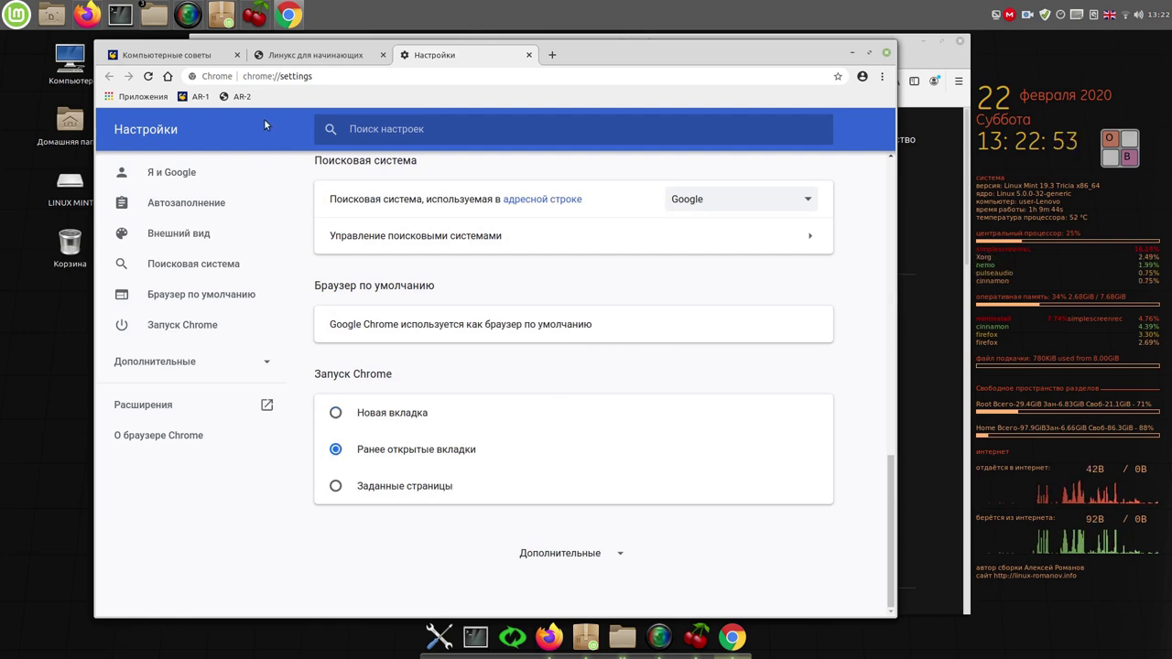
Step: Load the home page, open Google's privacy reminder and read through to its end to accept it
left_click(167, 77)
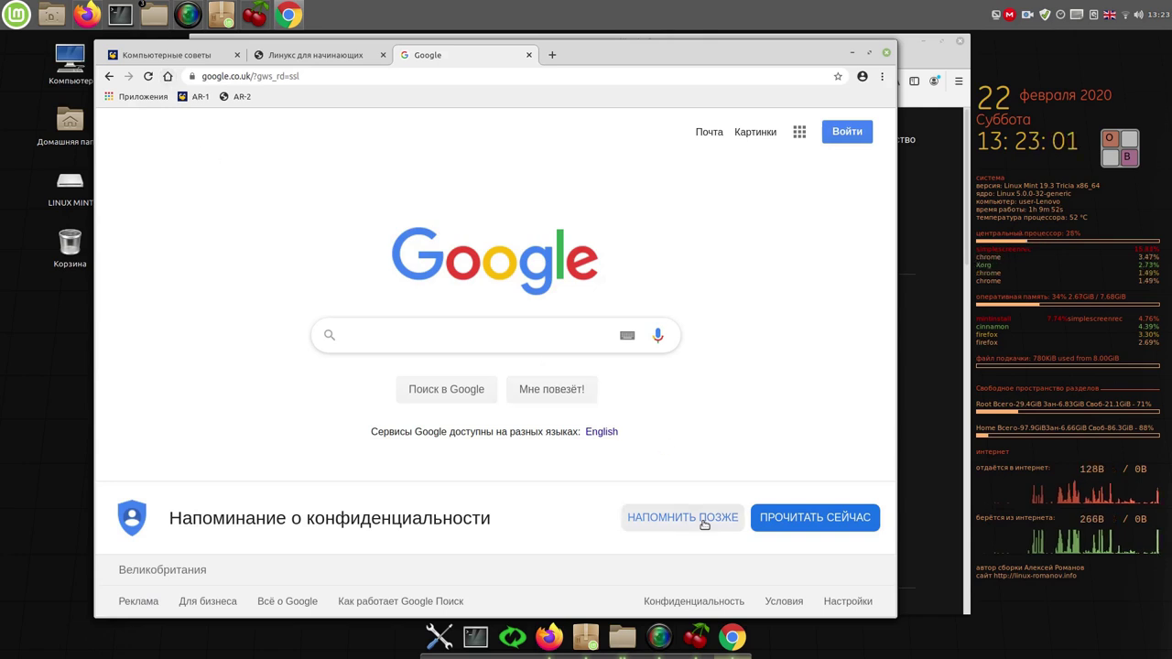
left_click(844, 518)
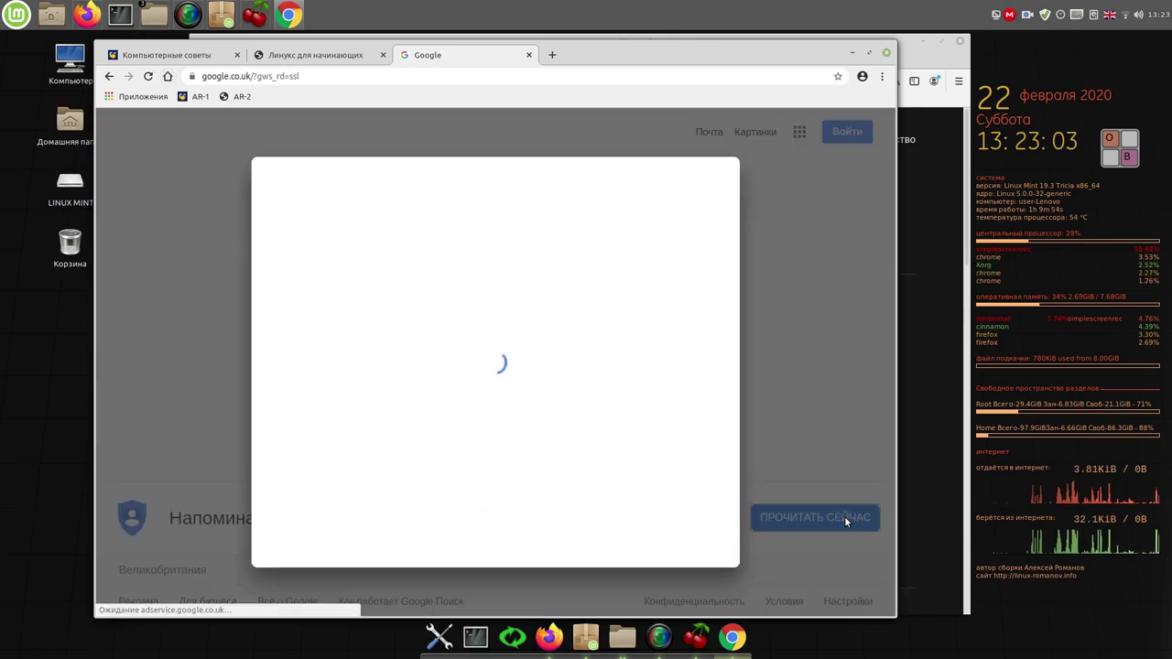
left_click(495, 526)
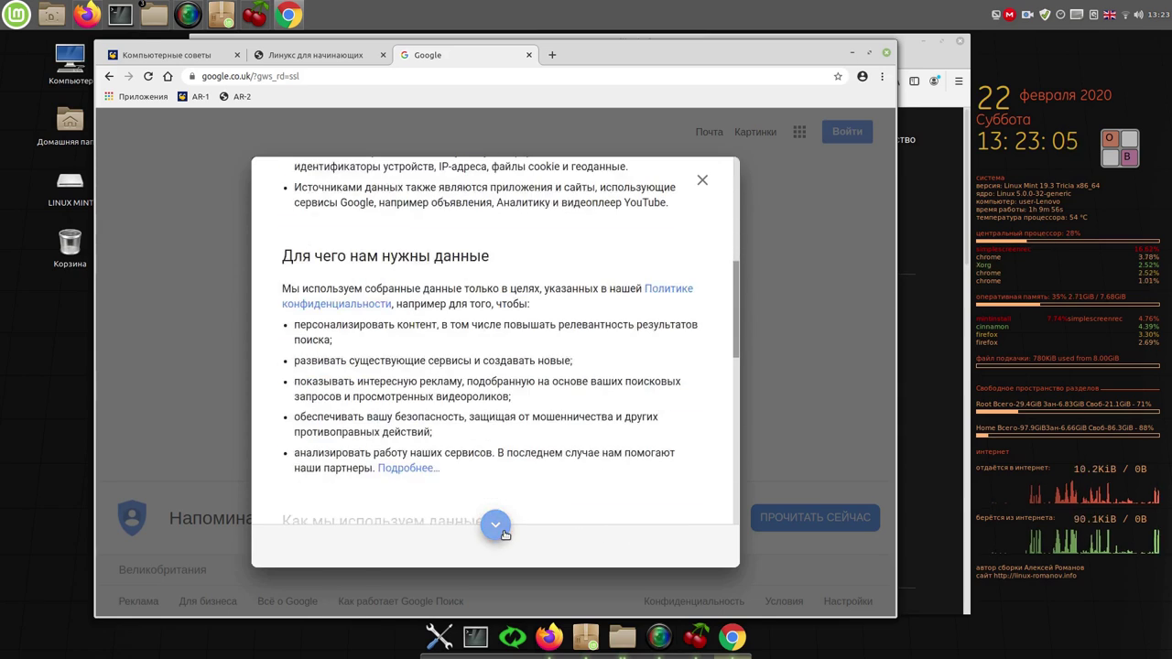
left_click(700, 549)
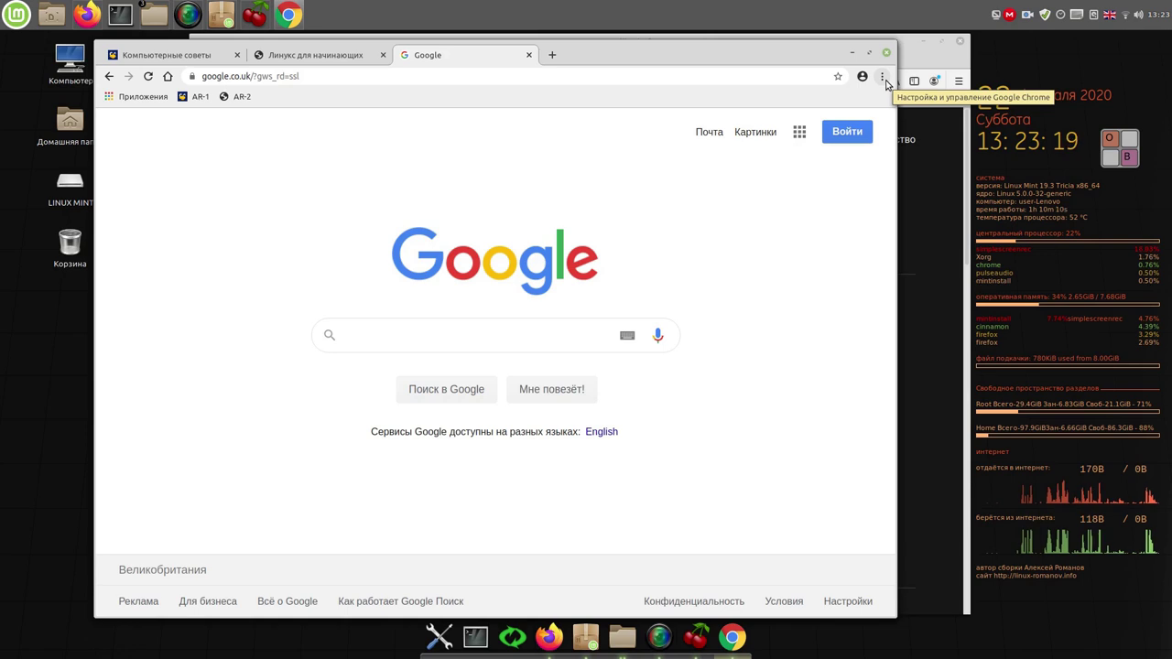
Step: Open the Chrome Web Store from the apps page and search it for adblock using the on-screen keyboard
left_click(149, 97)
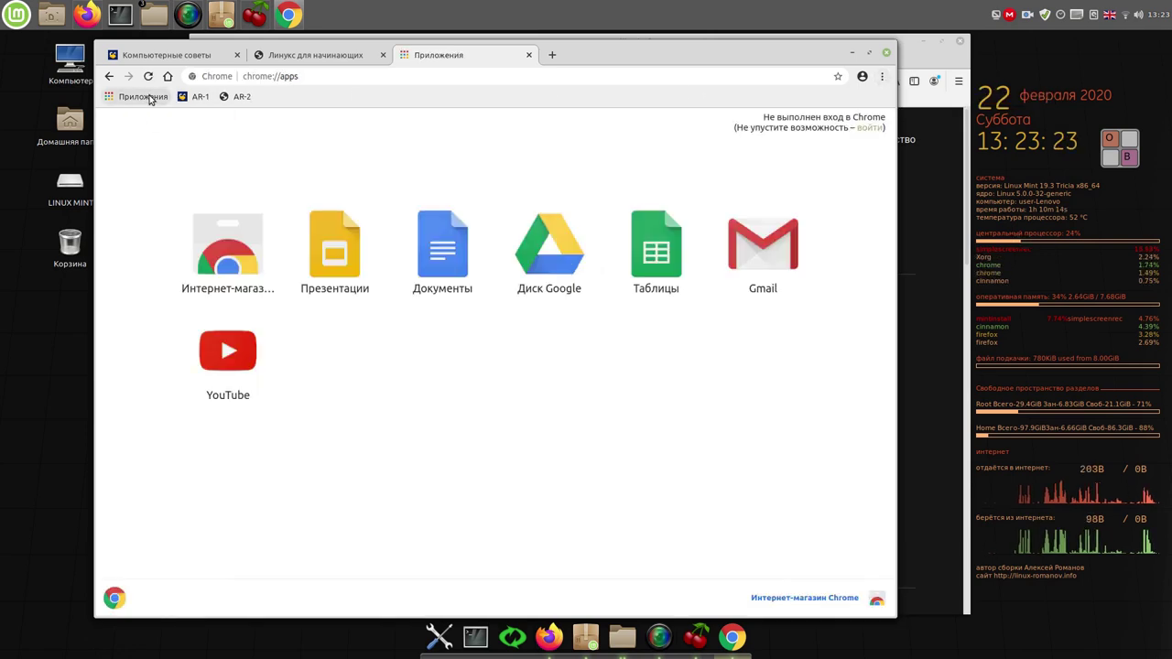
left_click(251, 253)
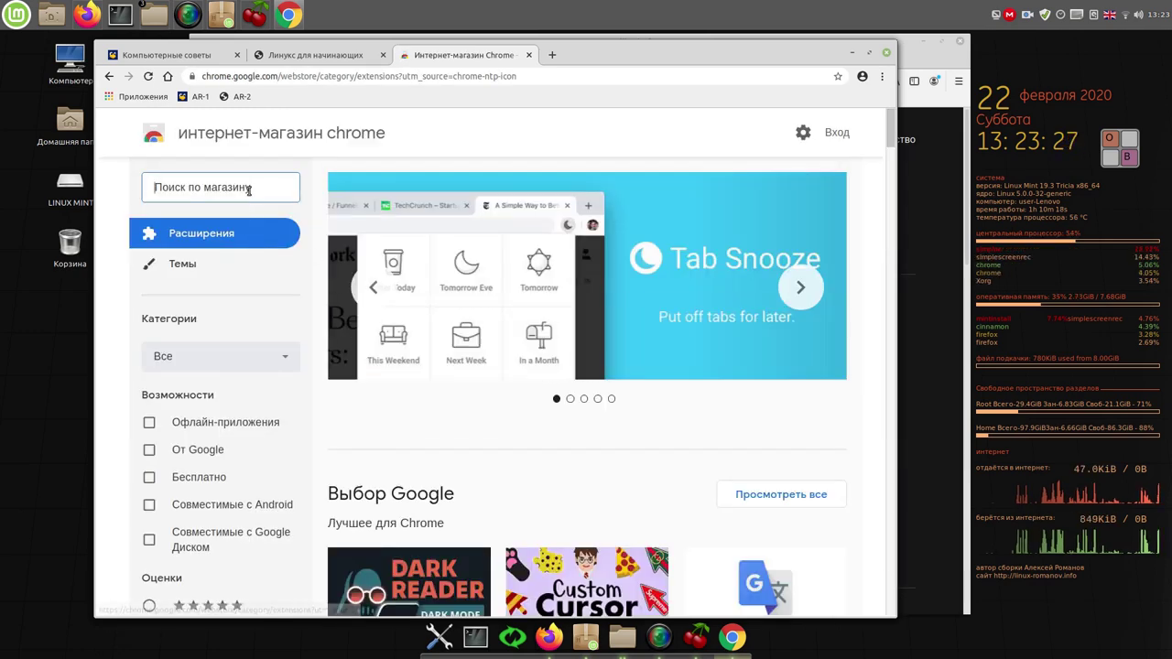
left_click(1129, 158)
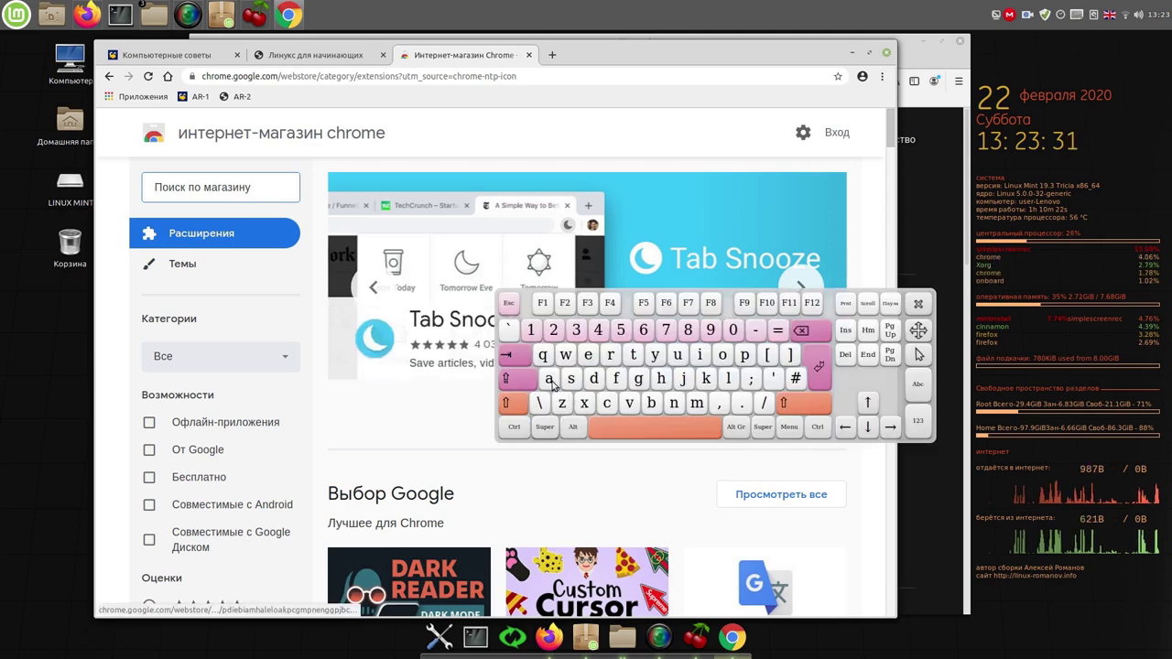
left_click(549, 378)
left_click(593, 378)
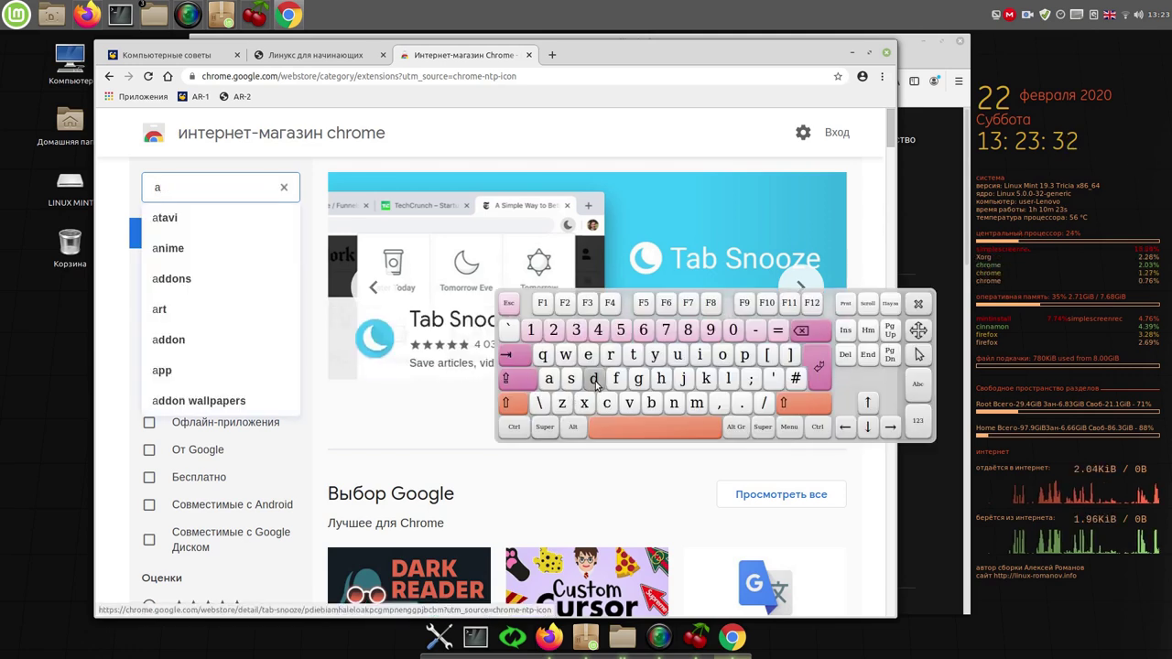
left_click(658, 408)
left_click(729, 379)
left_click(725, 360)
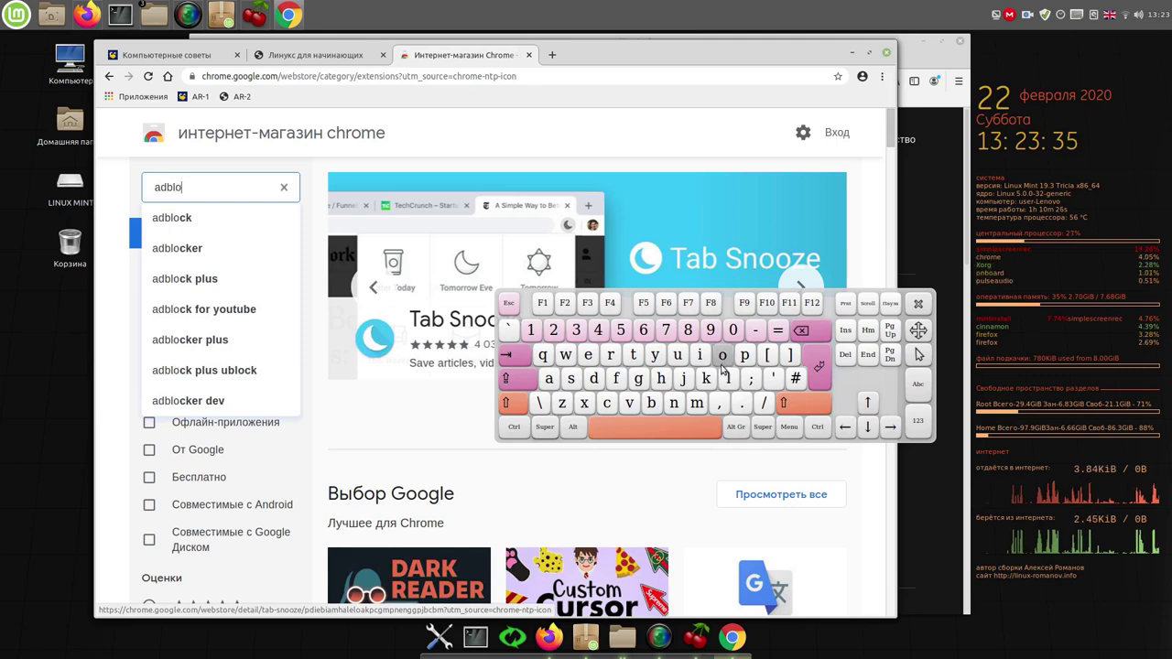
left_click(606, 403)
left_click(704, 378)
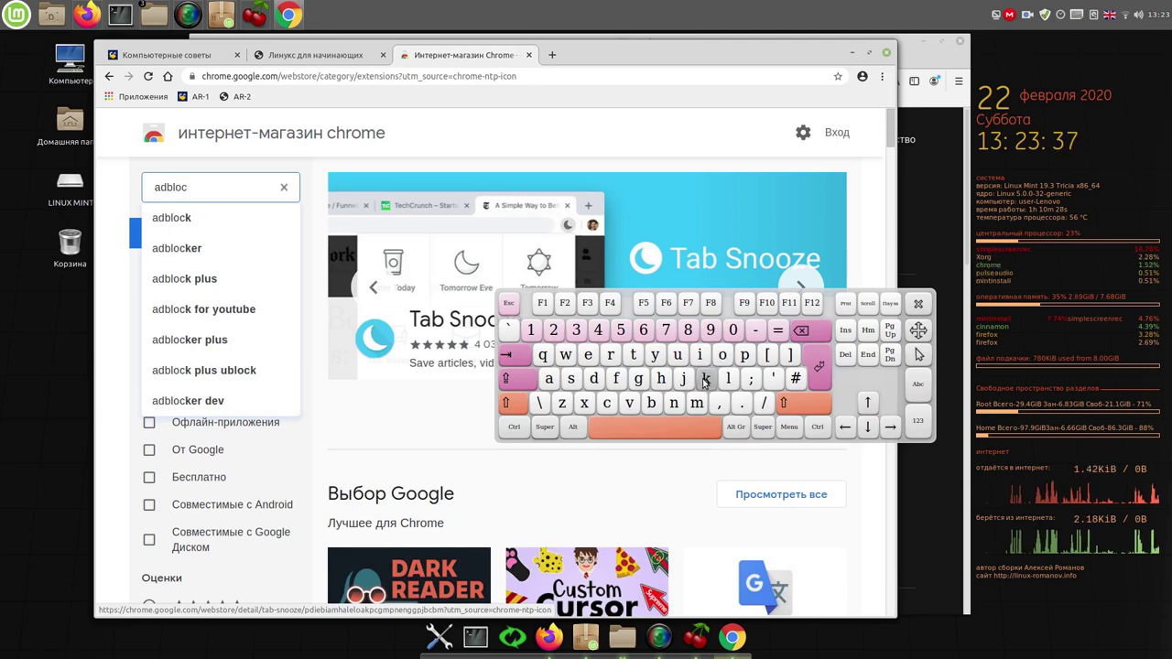
left_click(158, 223)
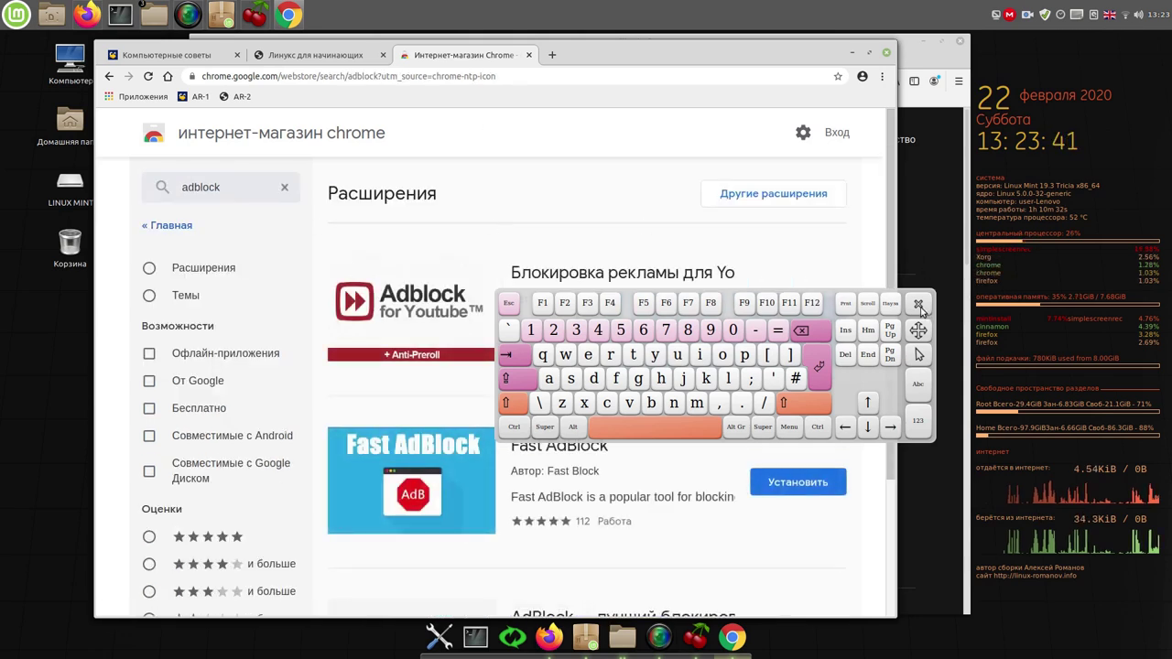
left_click(918, 304)
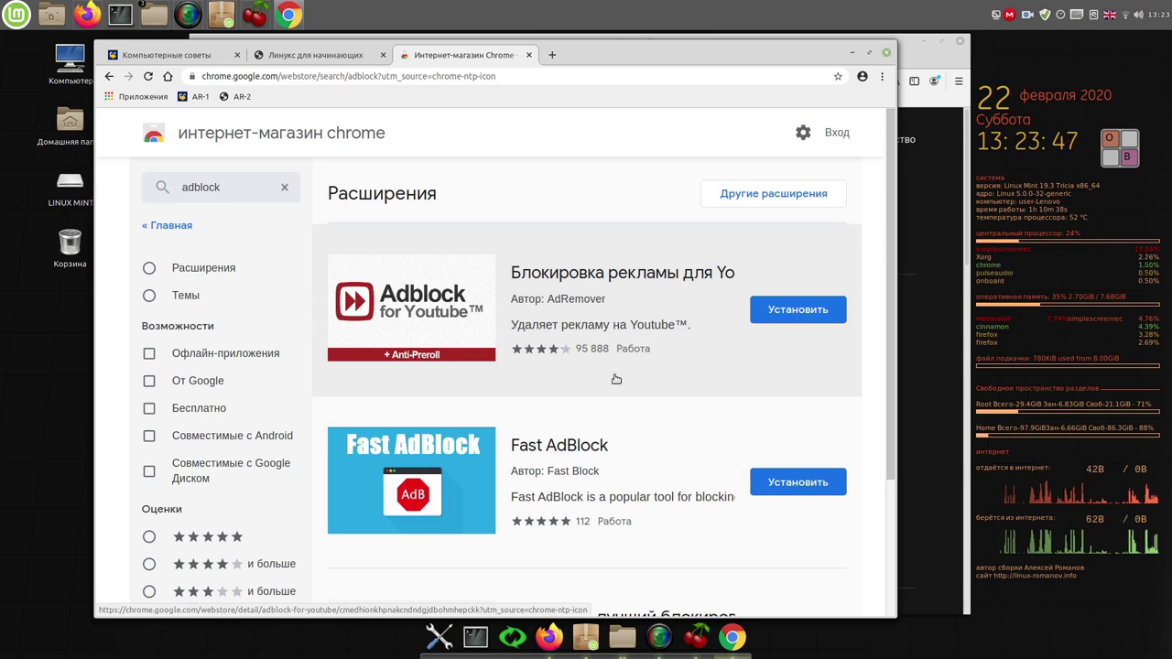
Step: Install the AdBlock extension from getadblock.com and close its post-installation page
scroll(617, 379, "down", 3)
scroll(616, 379, "down", 1)
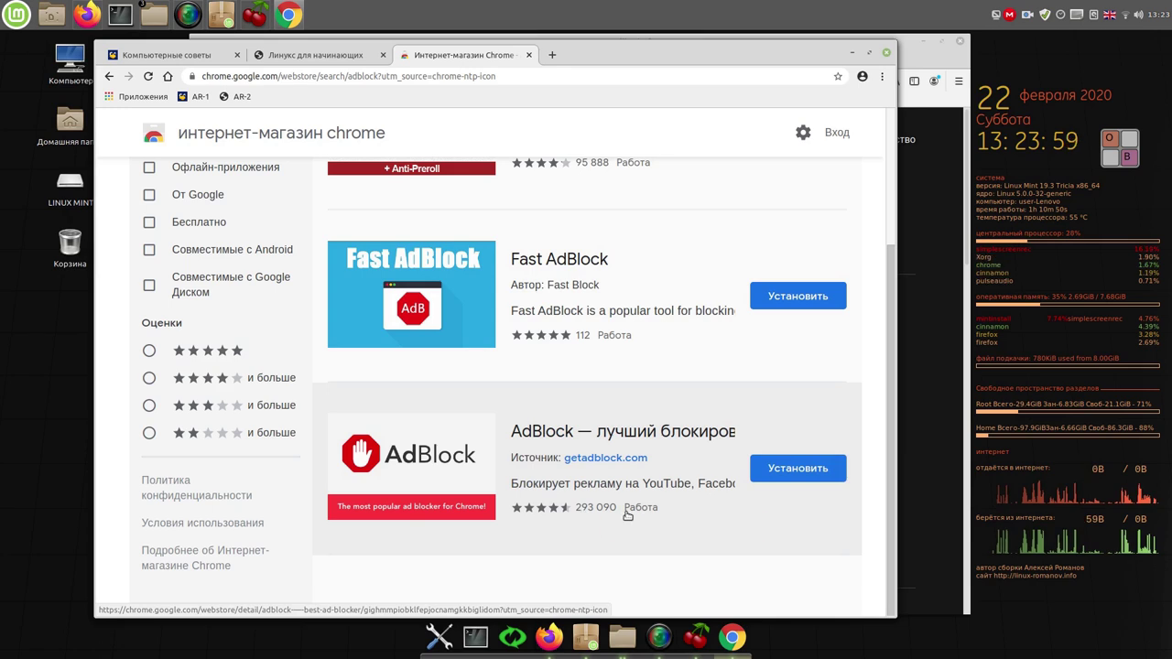
left_click(799, 470)
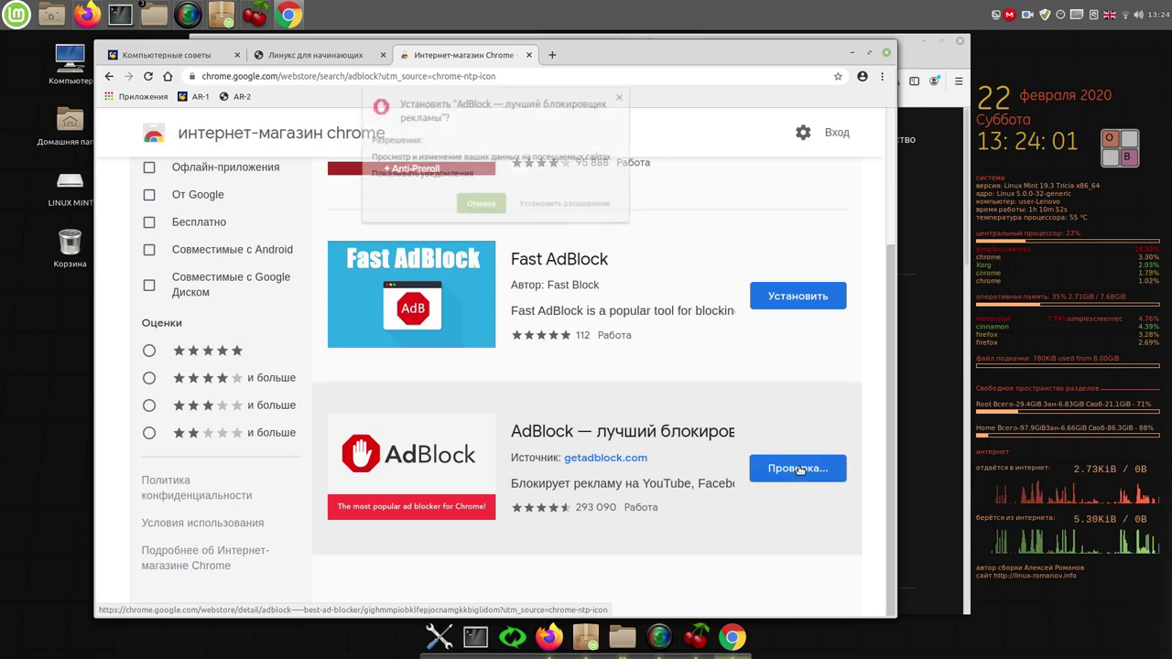
left_click(576, 204)
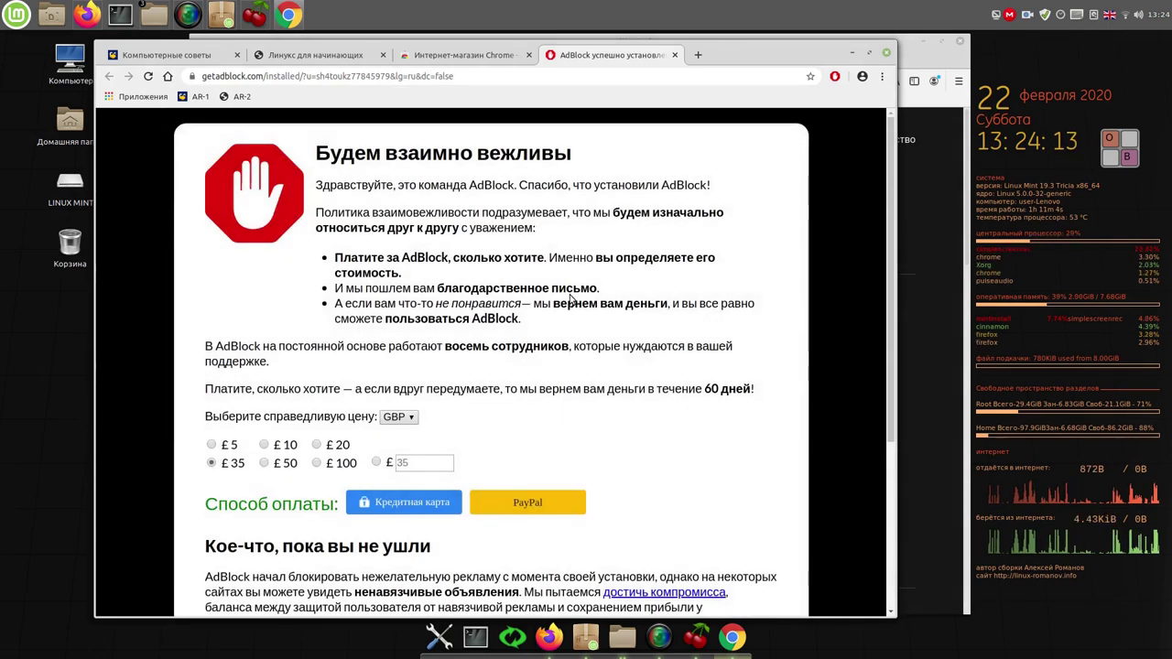
left_click(674, 56)
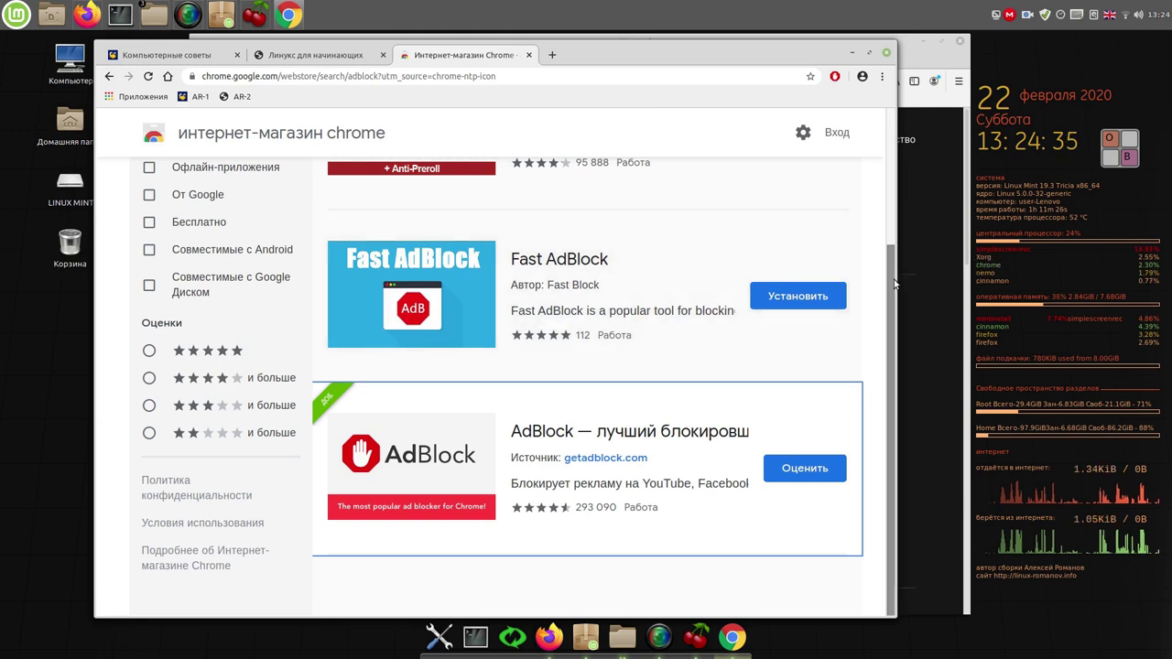
Step: Reopen the Chrome Web Store from the apps page and browse its featured extensions
scroll(892, 286, "up", 4)
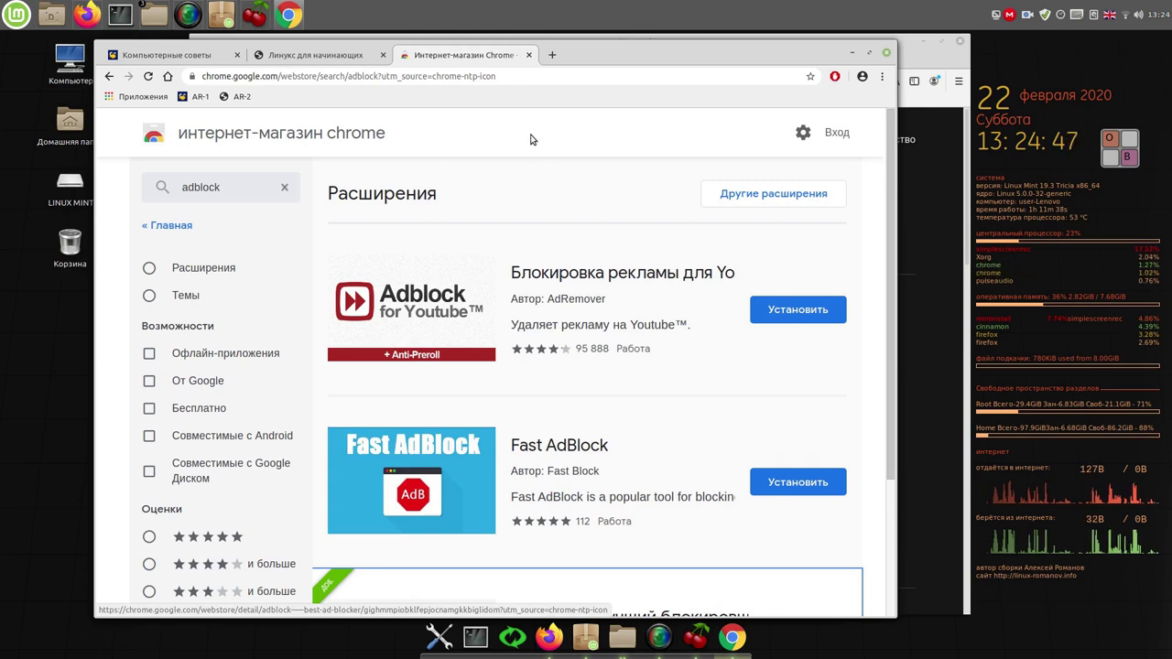
left_click(133, 97)
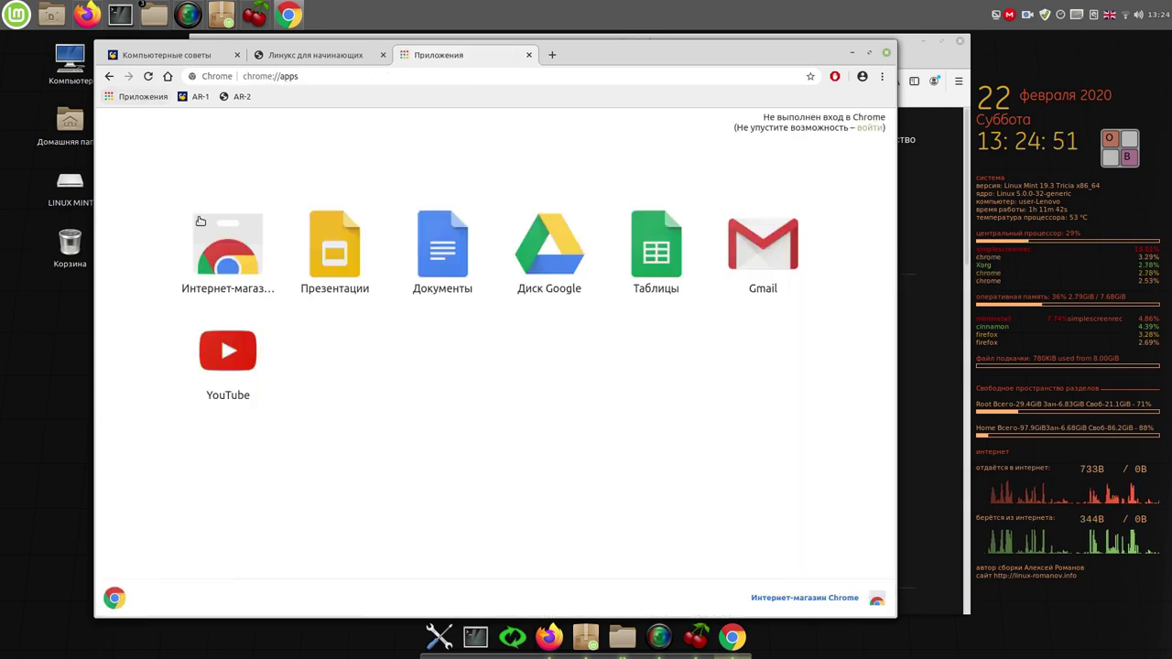
left_click(228, 261)
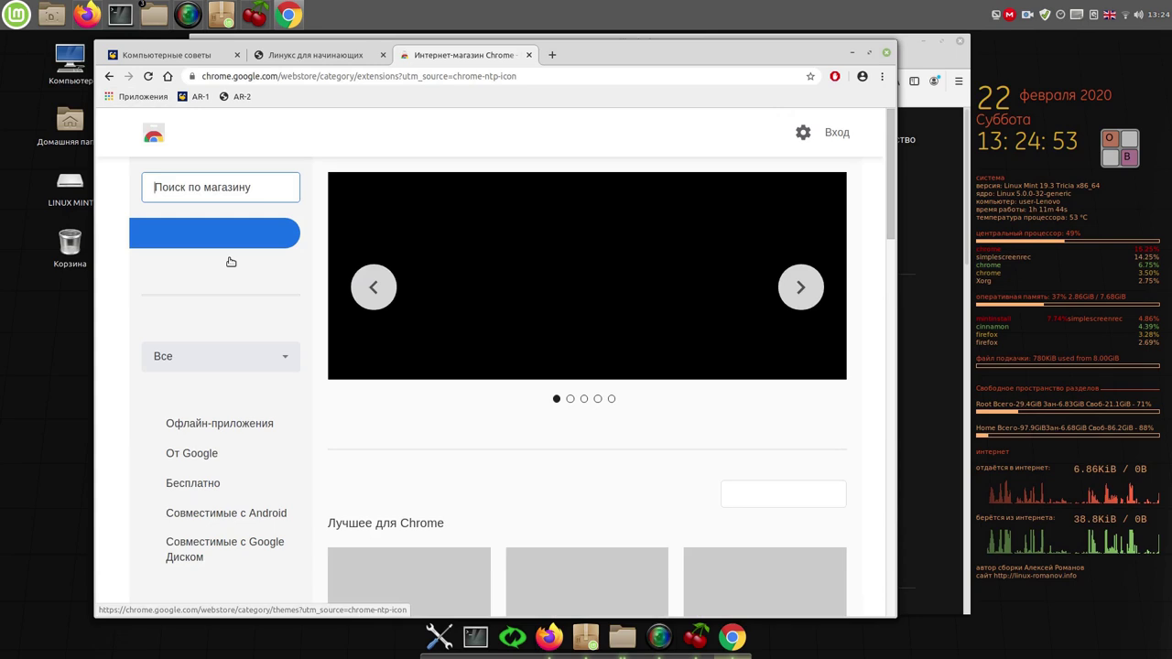
scroll(254, 365, "down", 5)
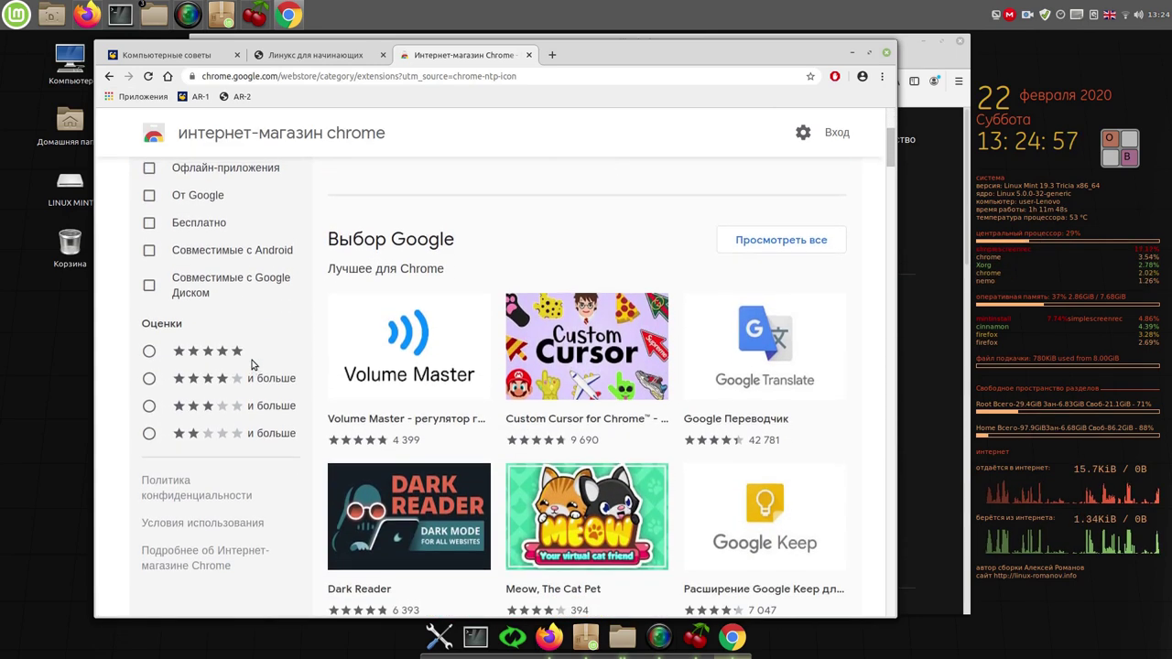
scroll(254, 364, "up", 3)
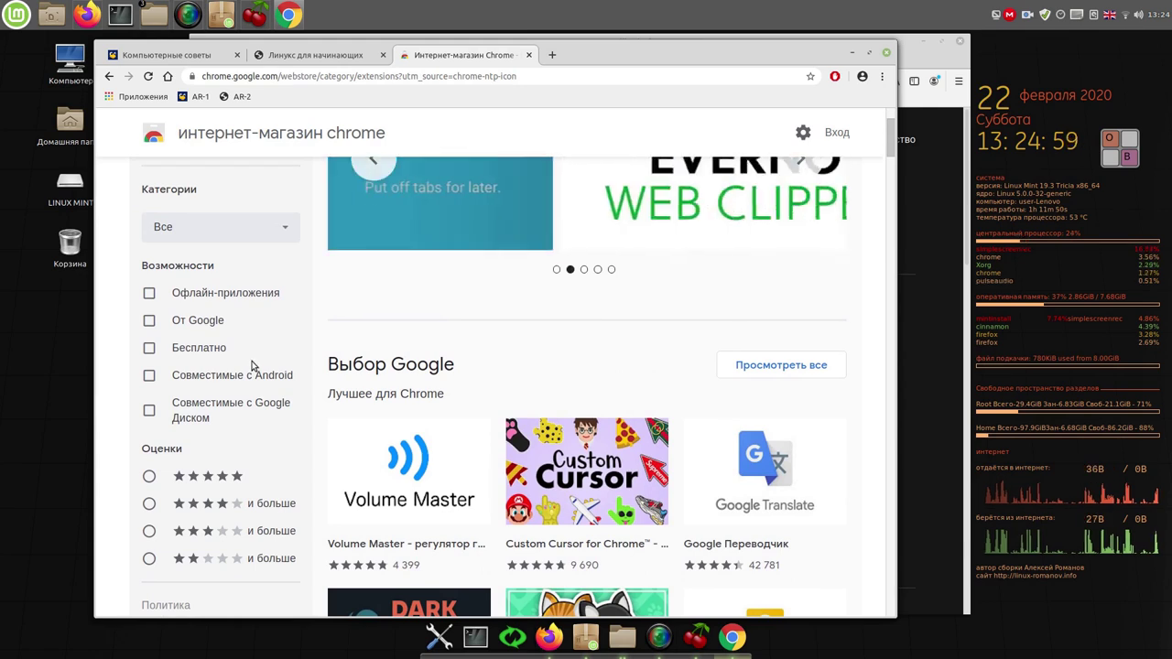
Step: Install the Volume Master extension from the Chrome Web Store and open the sign-in page for turning on sync
left_click(411, 464)
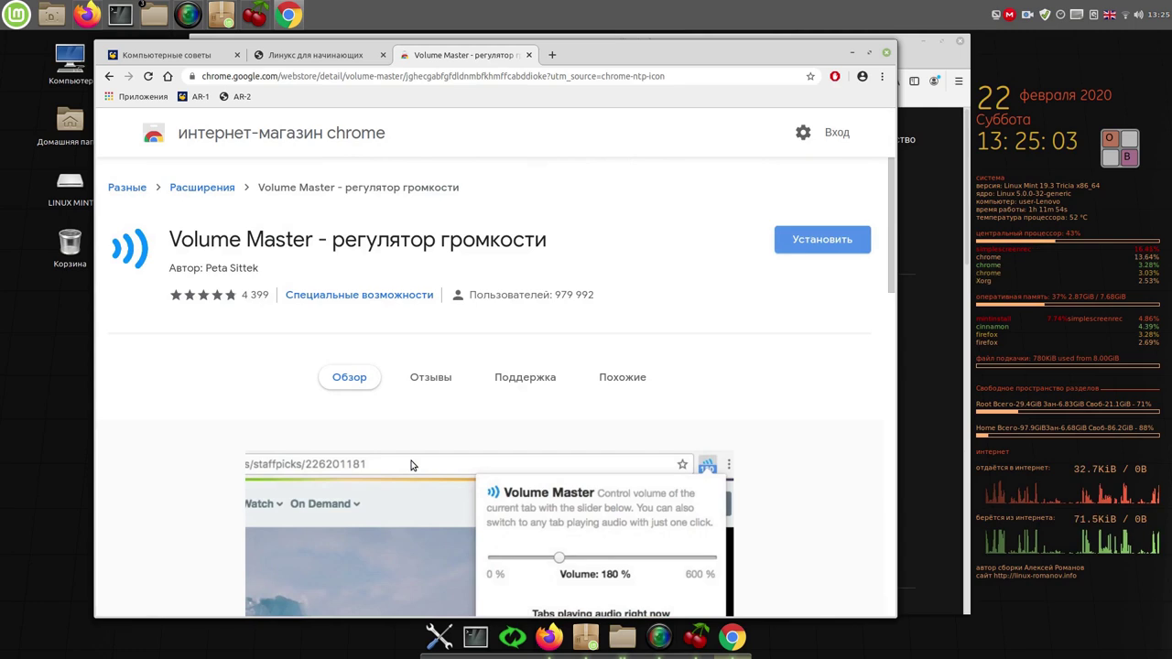
left_click(822, 240)
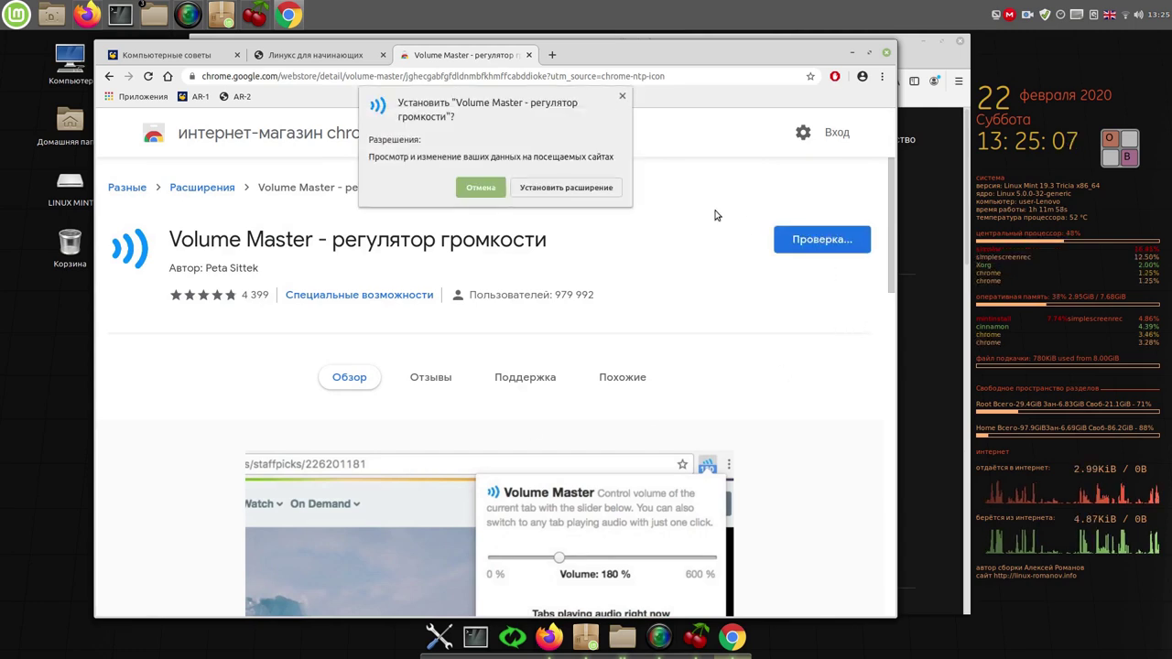
left_click(569, 187)
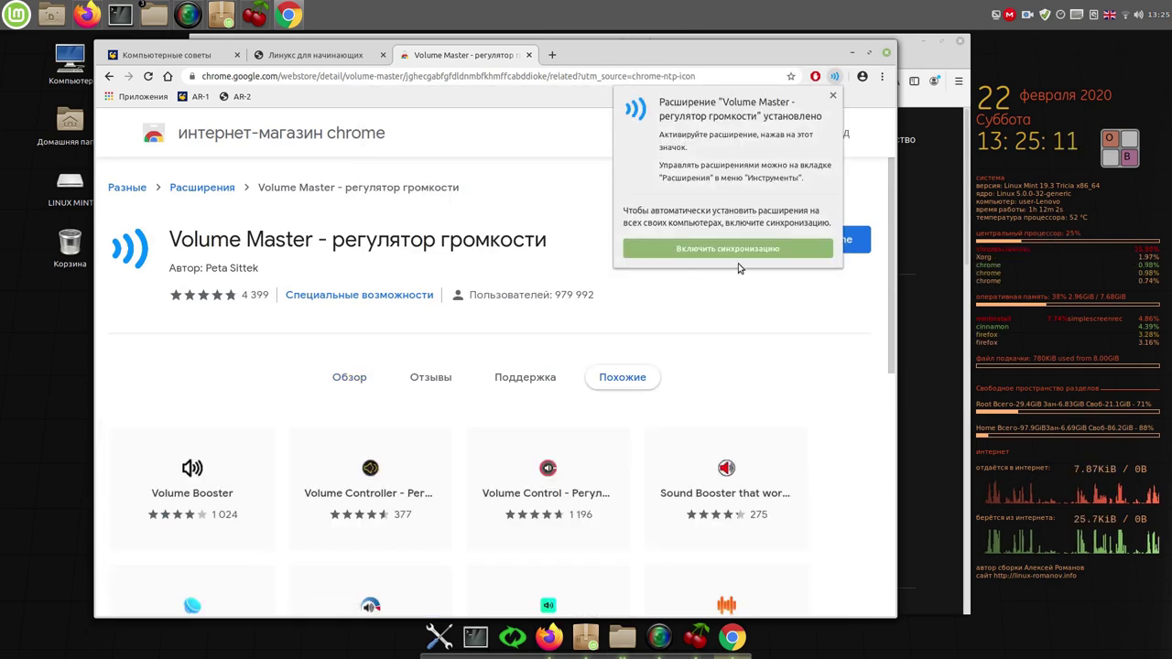
left_click(744, 252)
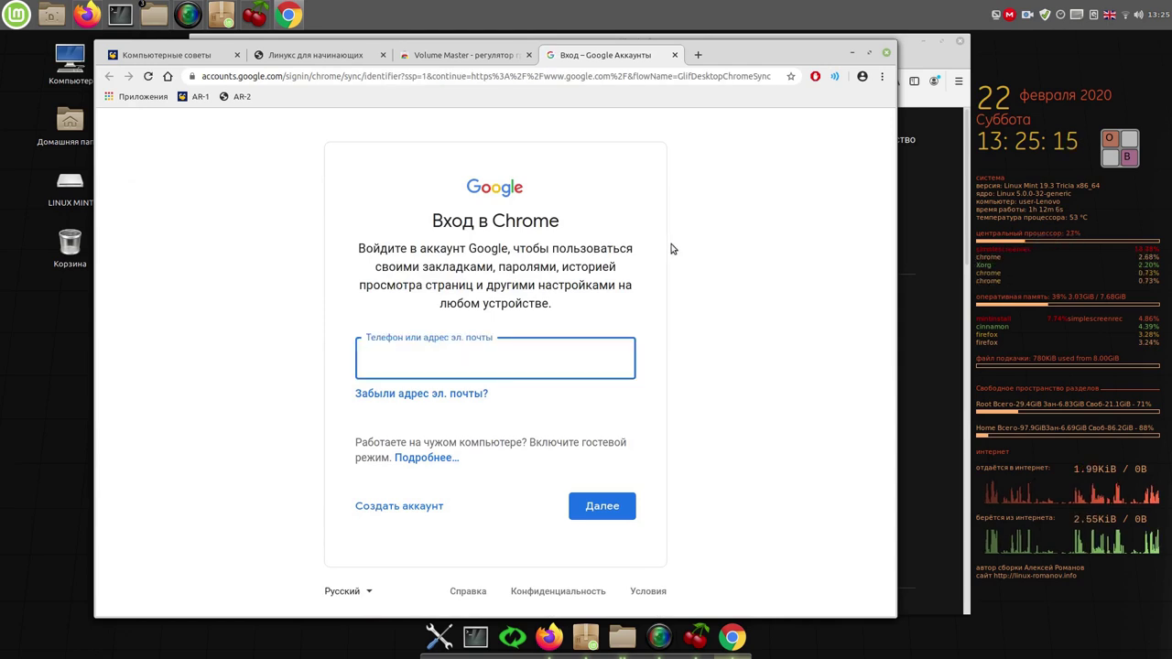
Step: Set the current tab's volume to 410 % in Volume Master and close its popup
left_click(836, 79)
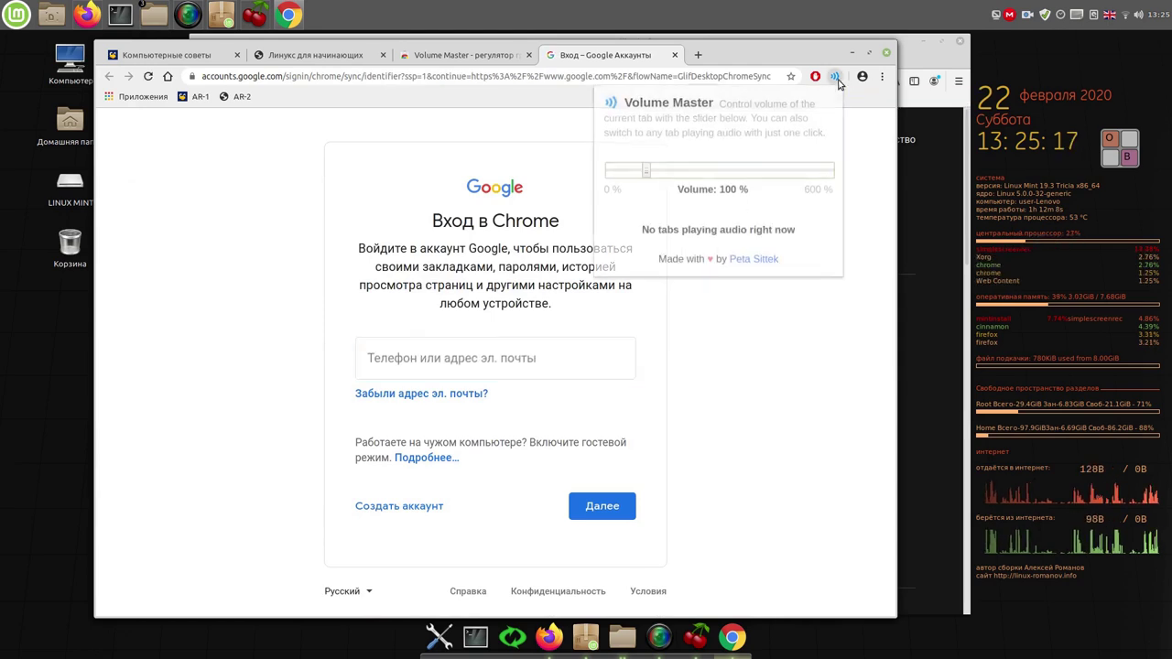
left_click(762, 172)
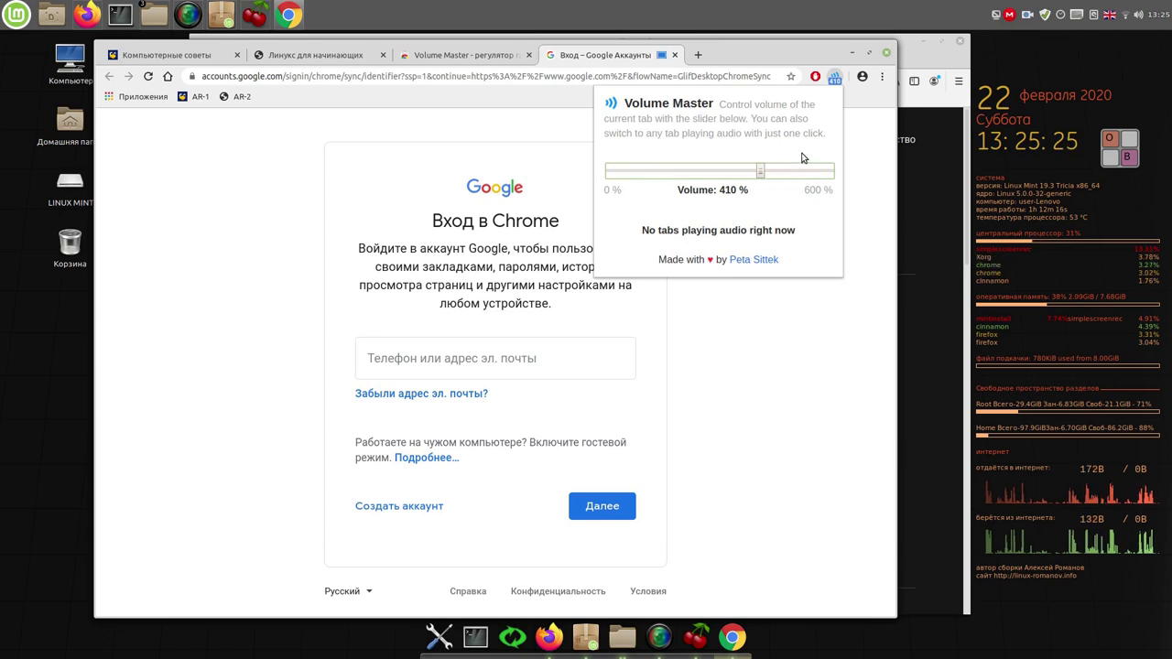
left_click(499, 140)
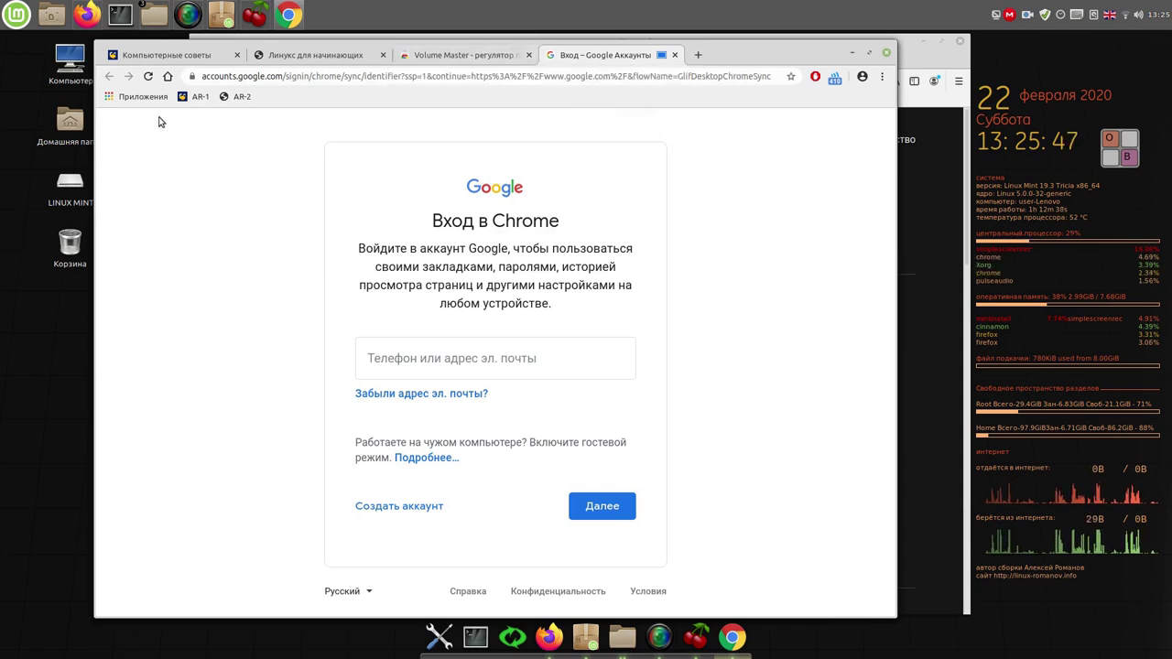
Step: Dismiss the updated terms notice on the Google home page and search for virtualbox using the on-screen keyboard
left_click(168, 77)
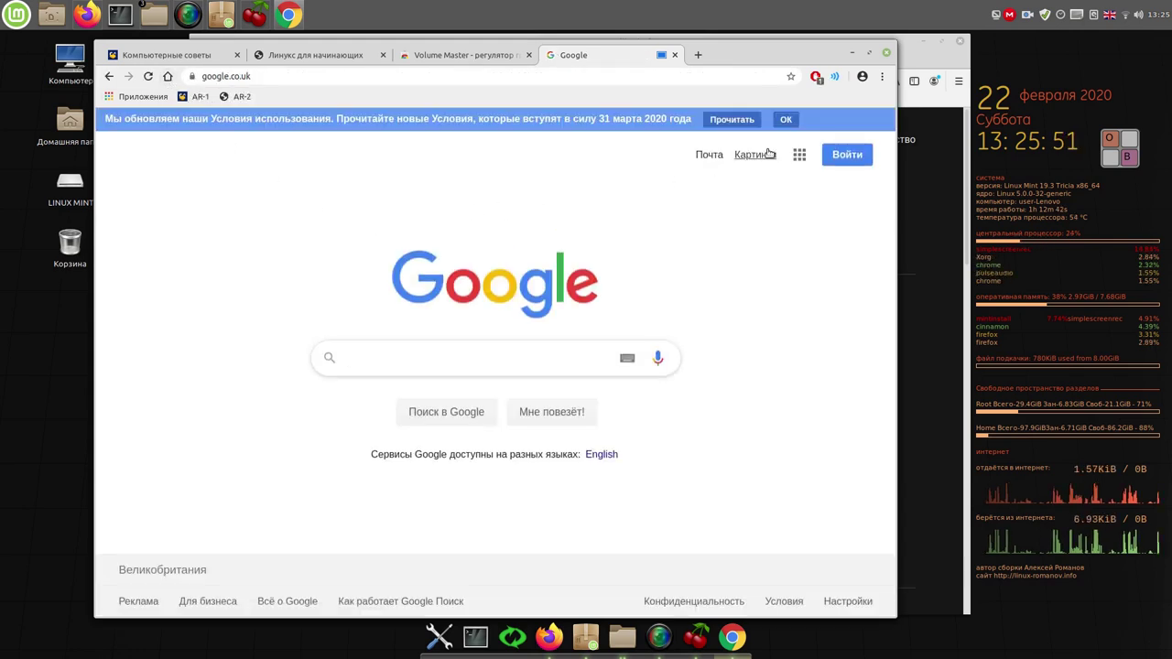
left_click(788, 120)
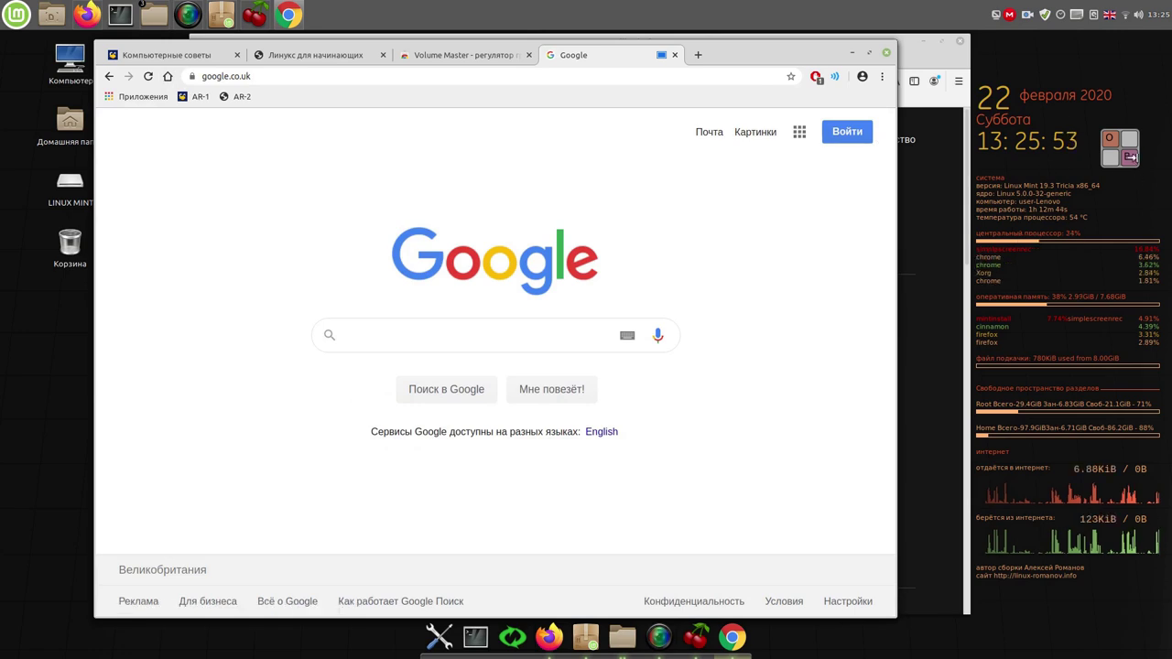
left_click(566, 333)
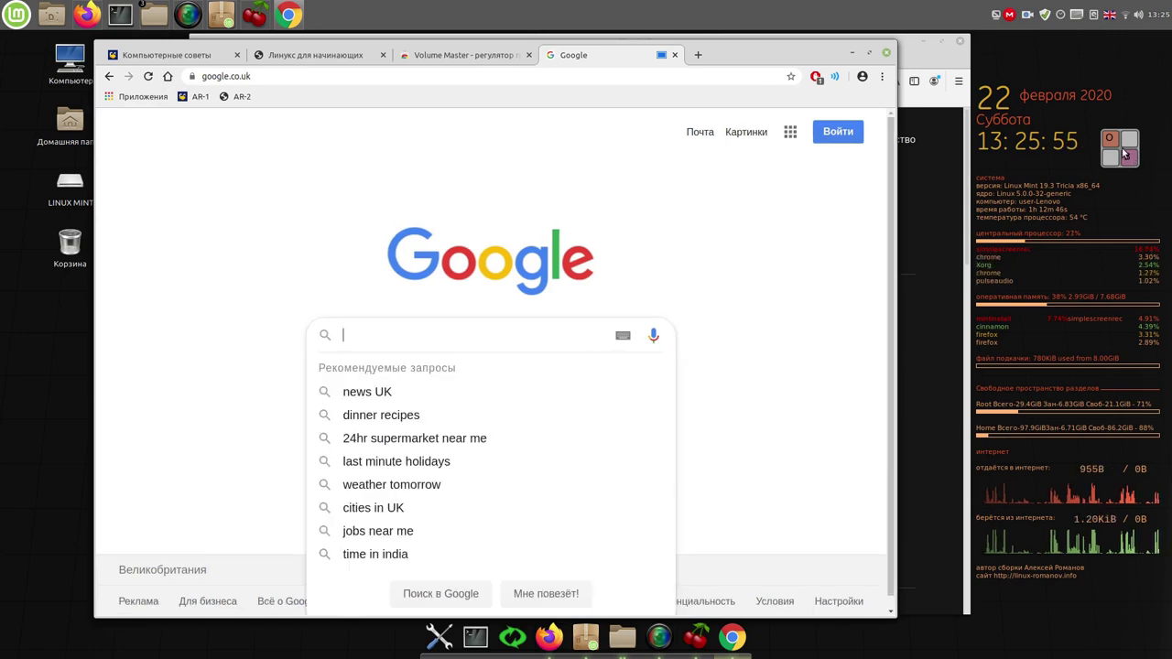
left_click(1126, 154)
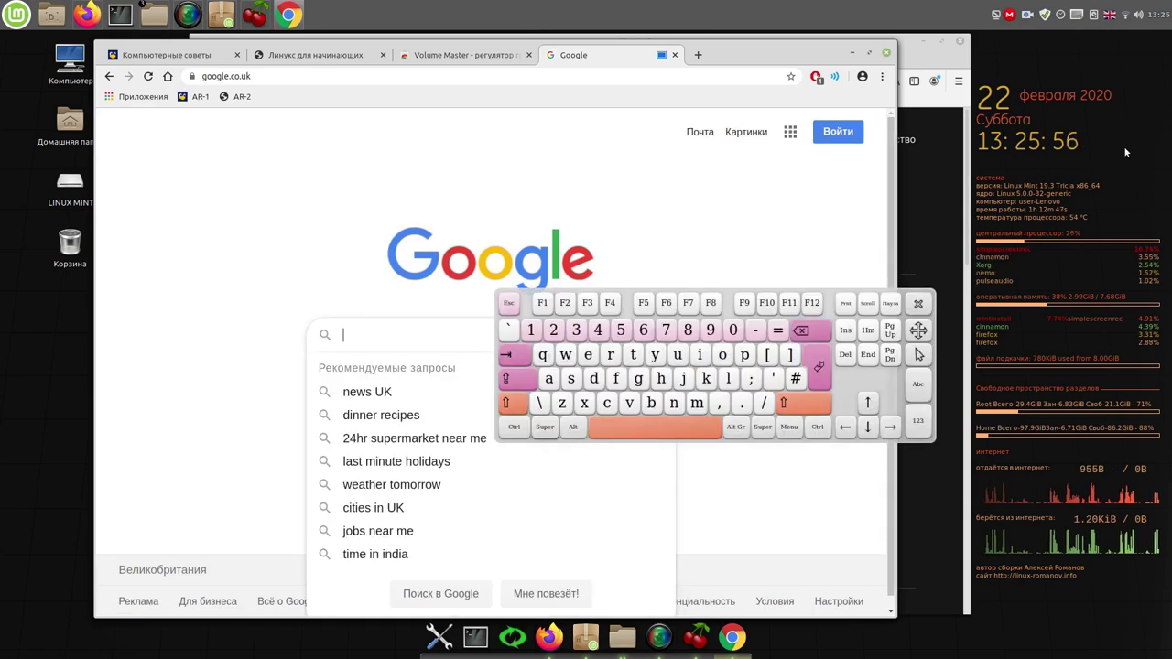
left_click(629, 402)
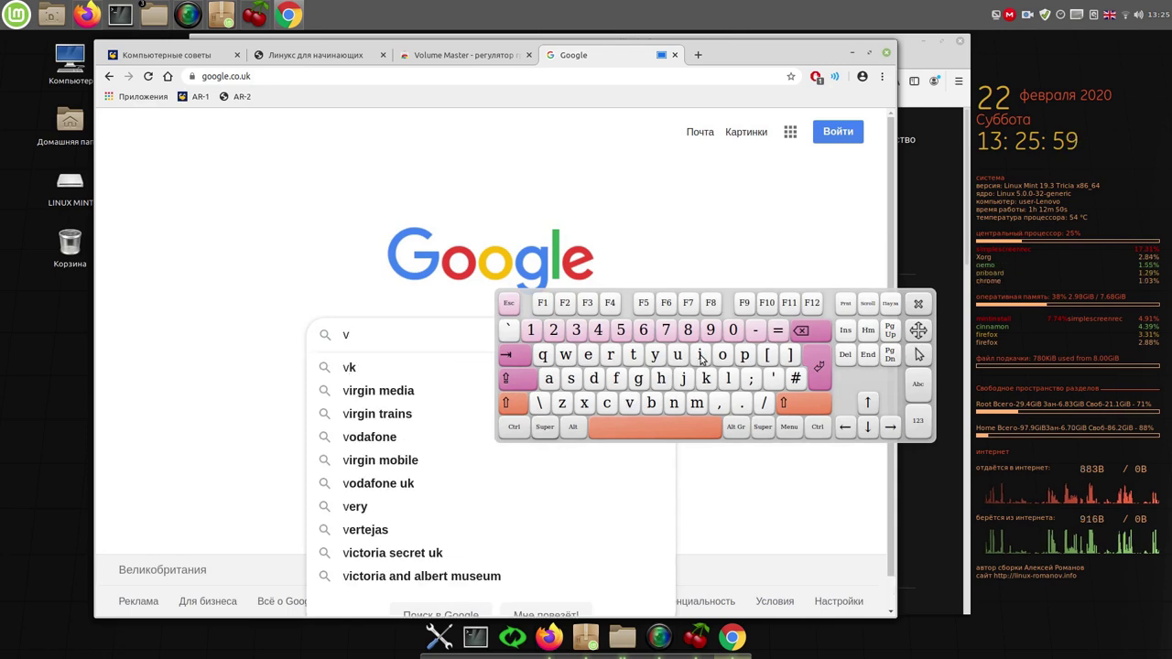
left_click(698, 355)
left_click(631, 357)
left_click(631, 357)
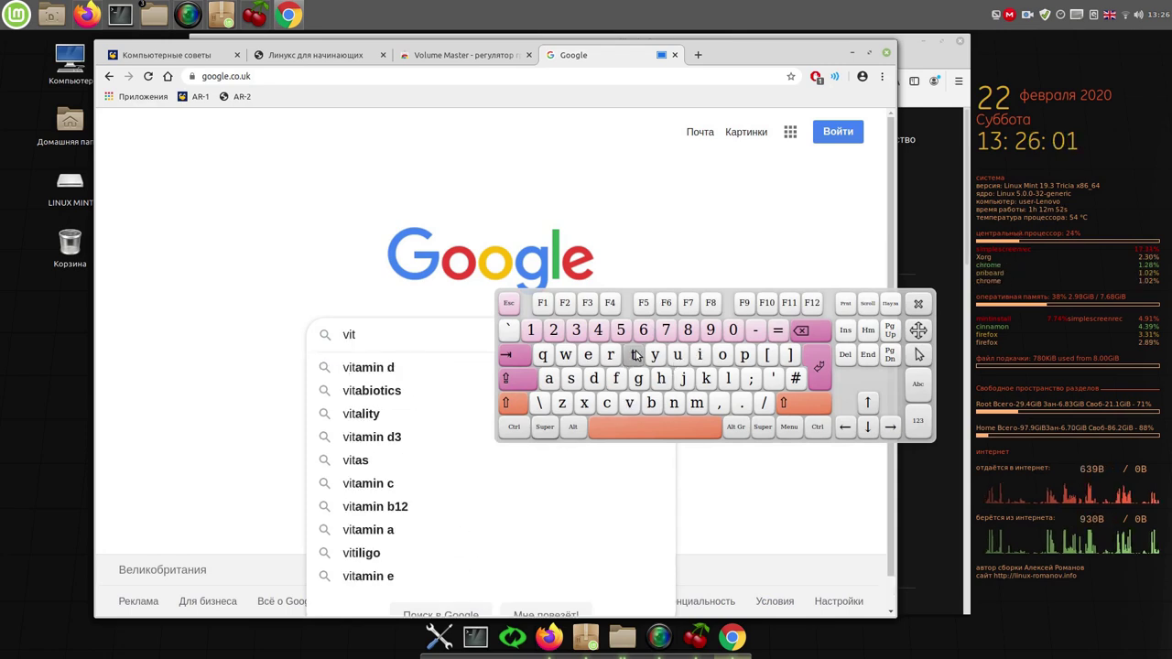
left_click(678, 356)
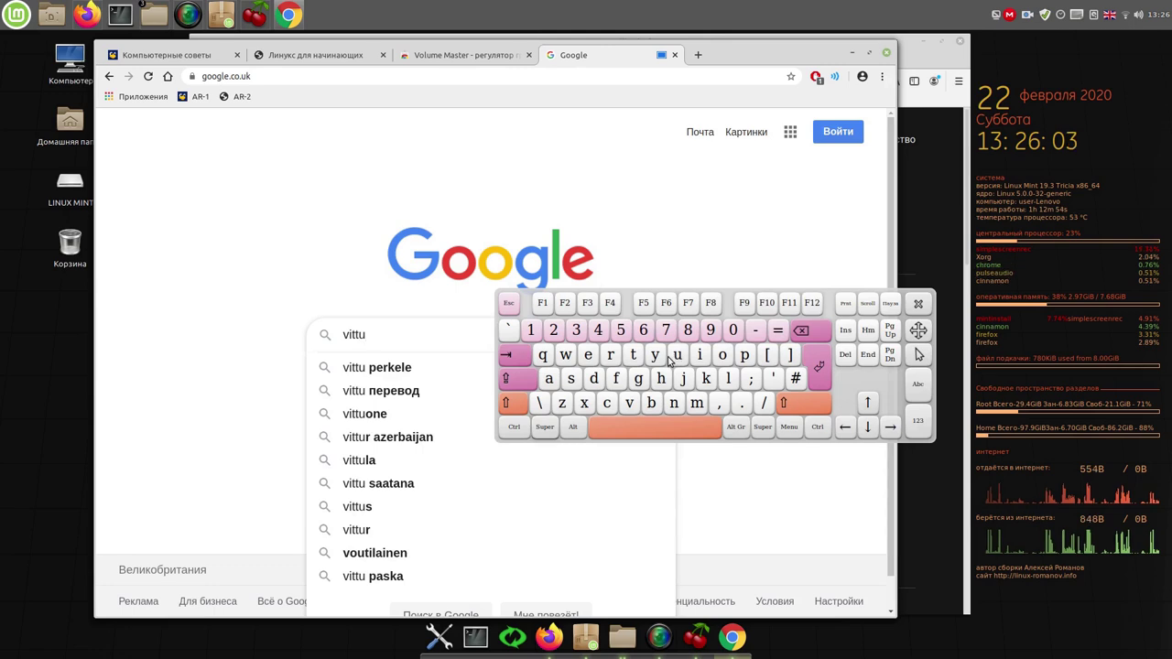
left_click(551, 380)
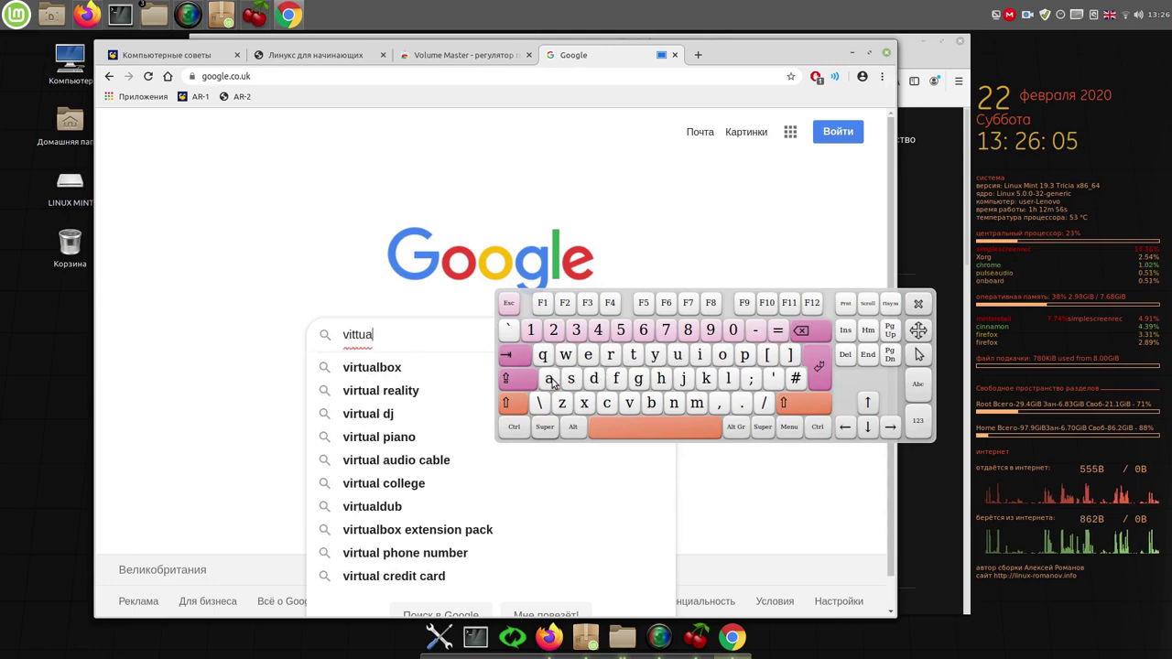
left_click(358, 370)
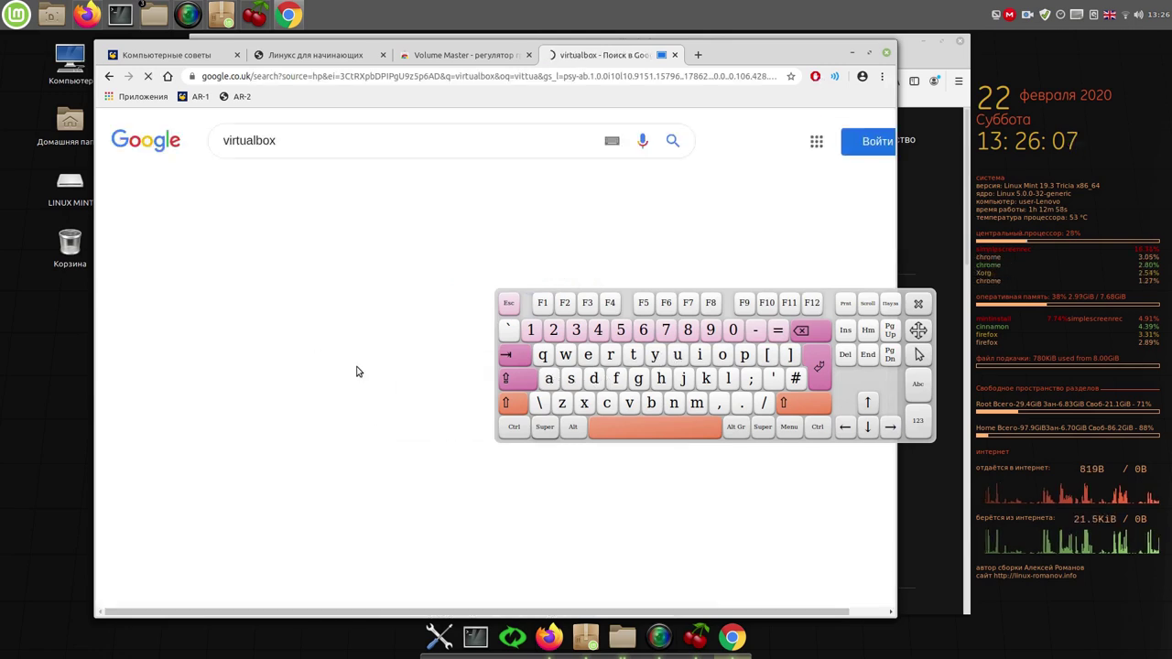
left_click(919, 305)
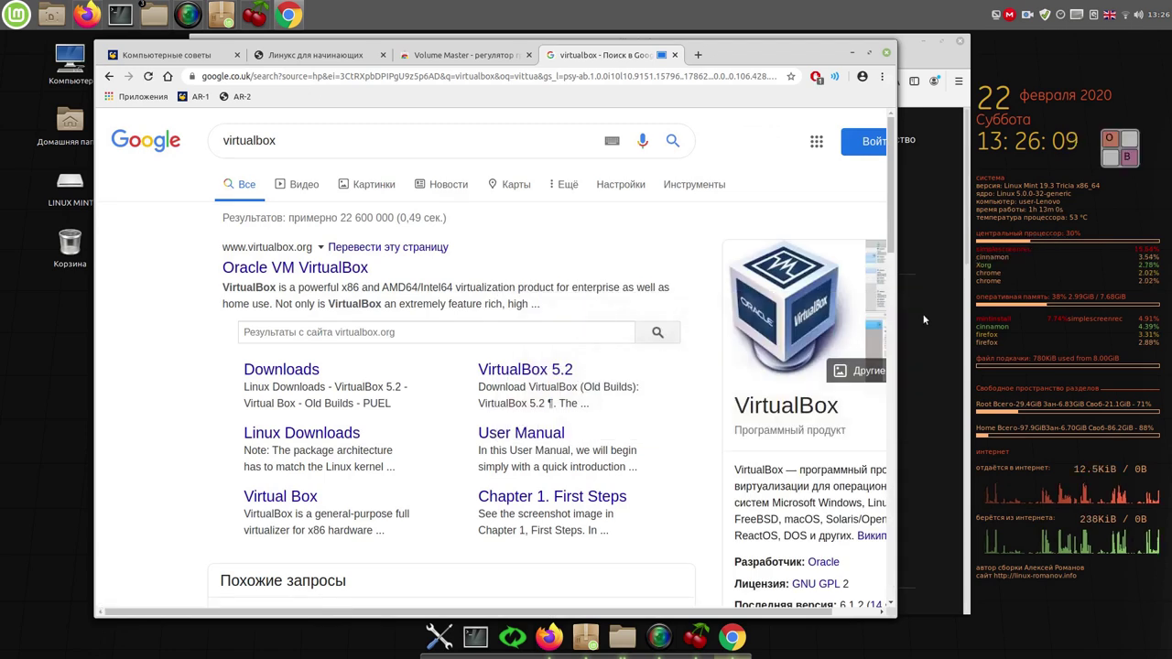
Step: Open the VirtualBox Downloads page from the search results and choose never to translate English
left_click(300, 374)
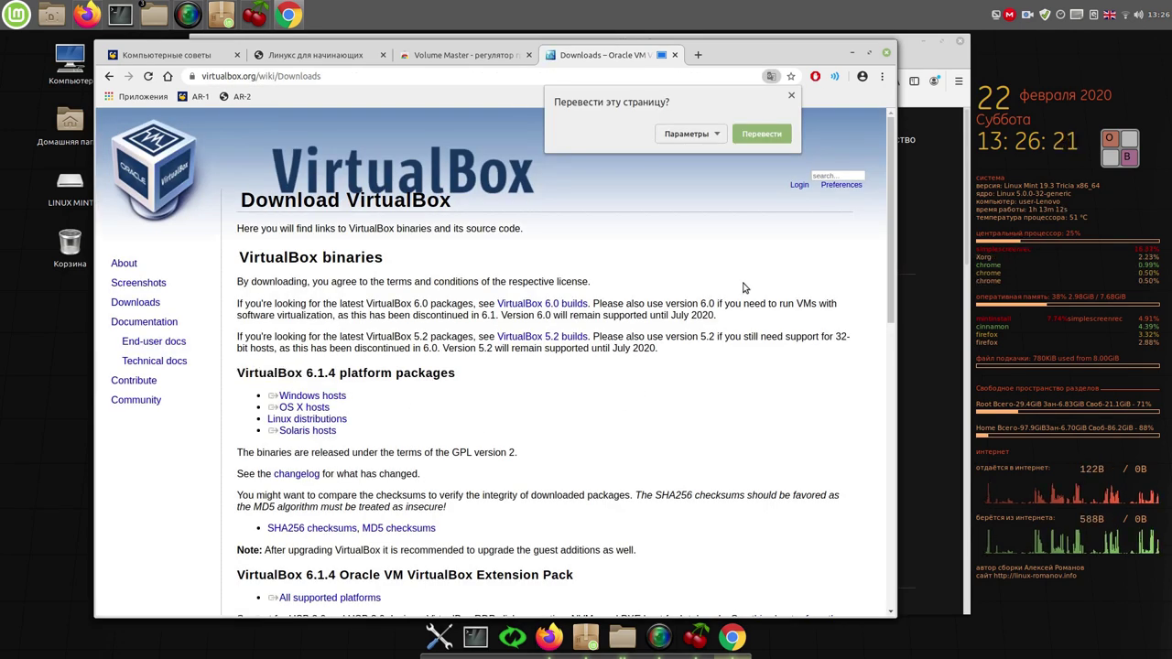
left_click(719, 138)
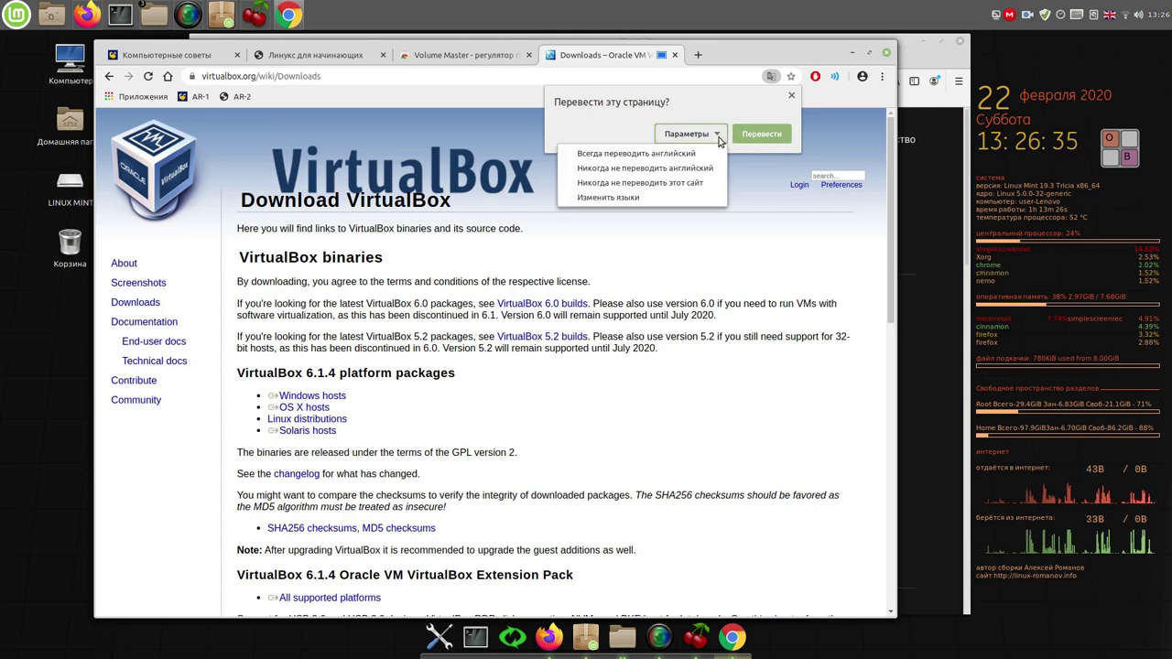
left_click(696, 170)
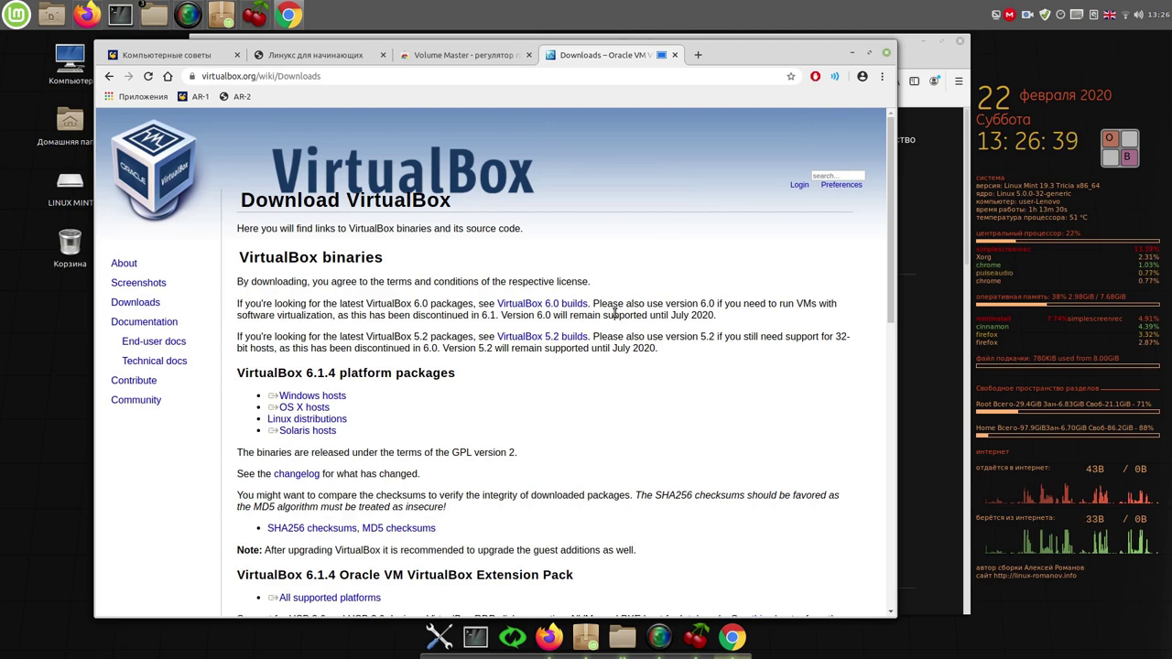
Step: Download the VirtualBox 6.1.4 Oracle VM VirtualBox Extension Pack for all supported platforms
scroll(577, 366, "down", 3)
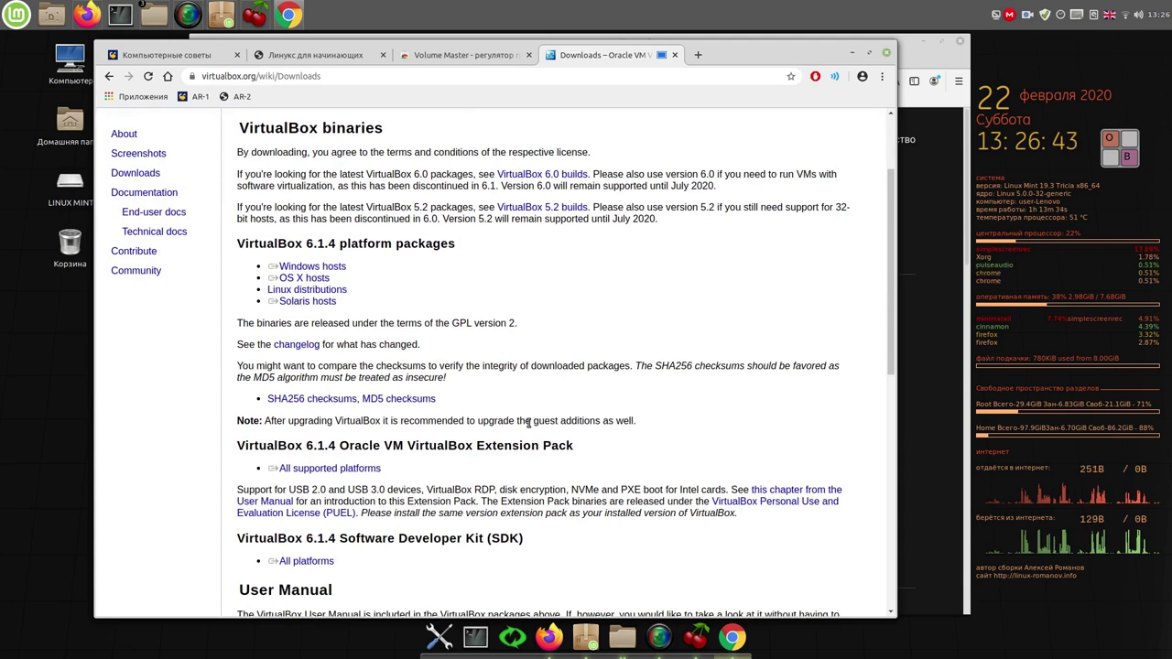
scroll(476, 417, "down", 2)
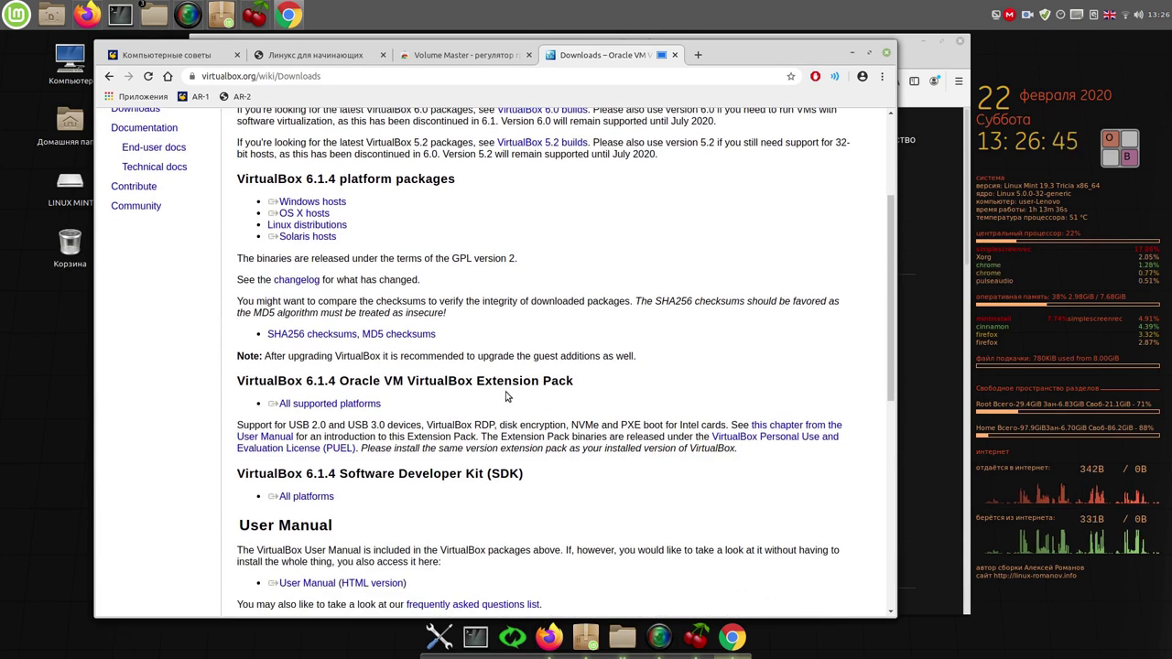
triple_click(348, 404)
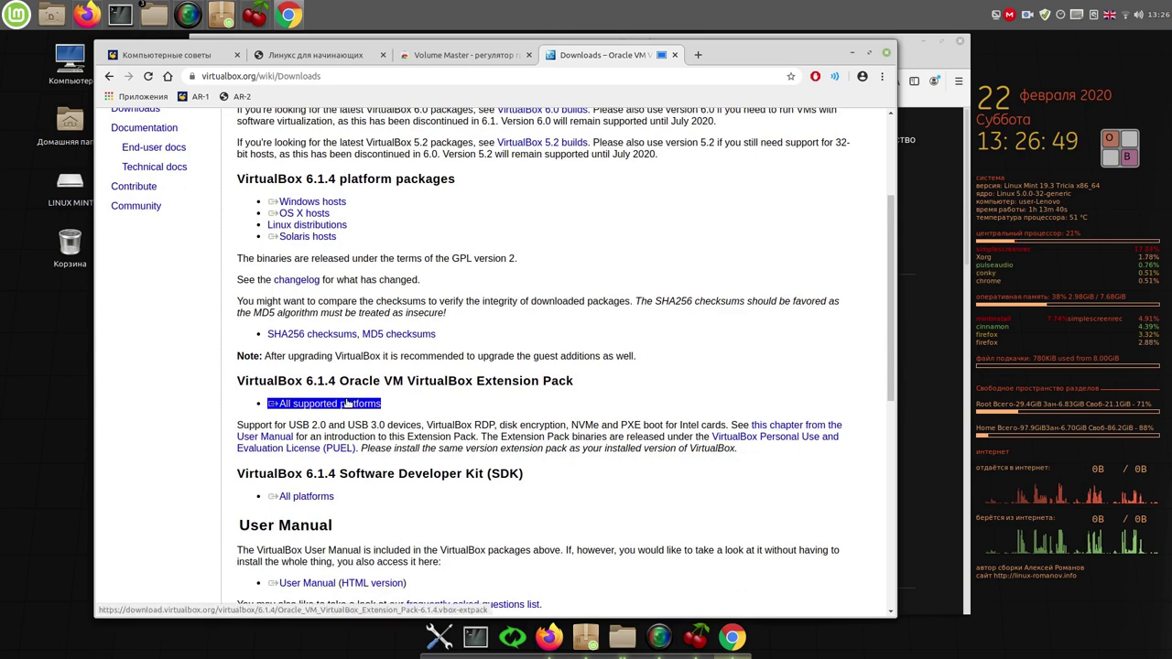
left_click(412, 418)
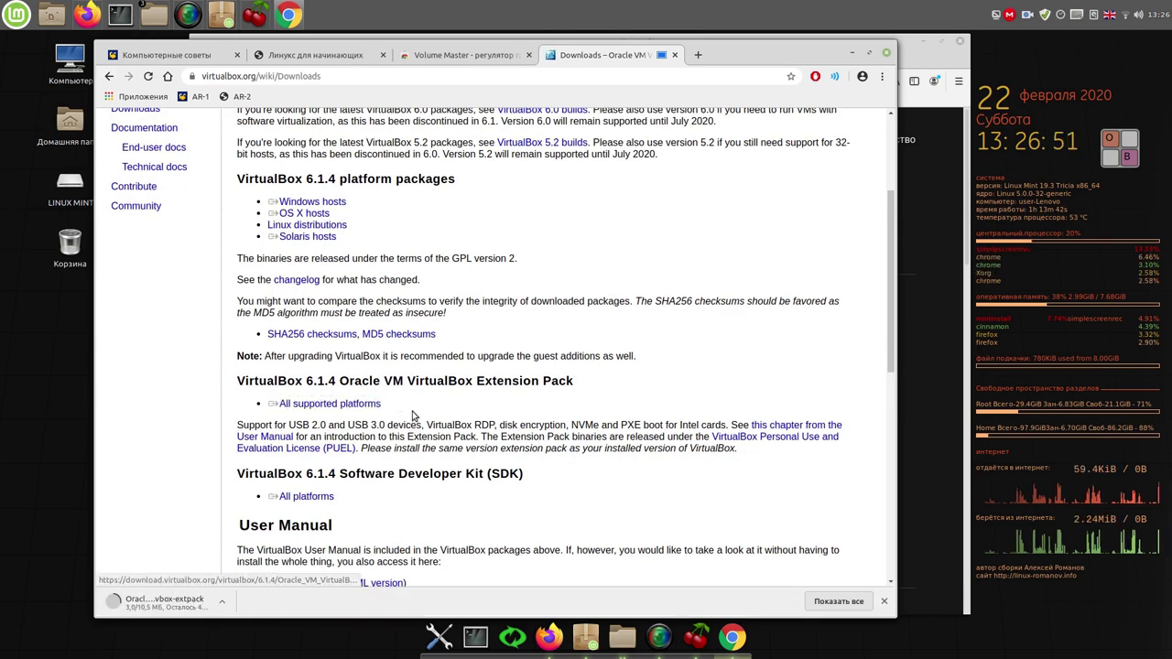
Step: Open the Linux distributions page among the VirtualBox 6.1.4 platform packages
scroll(443, 418, "up", 3)
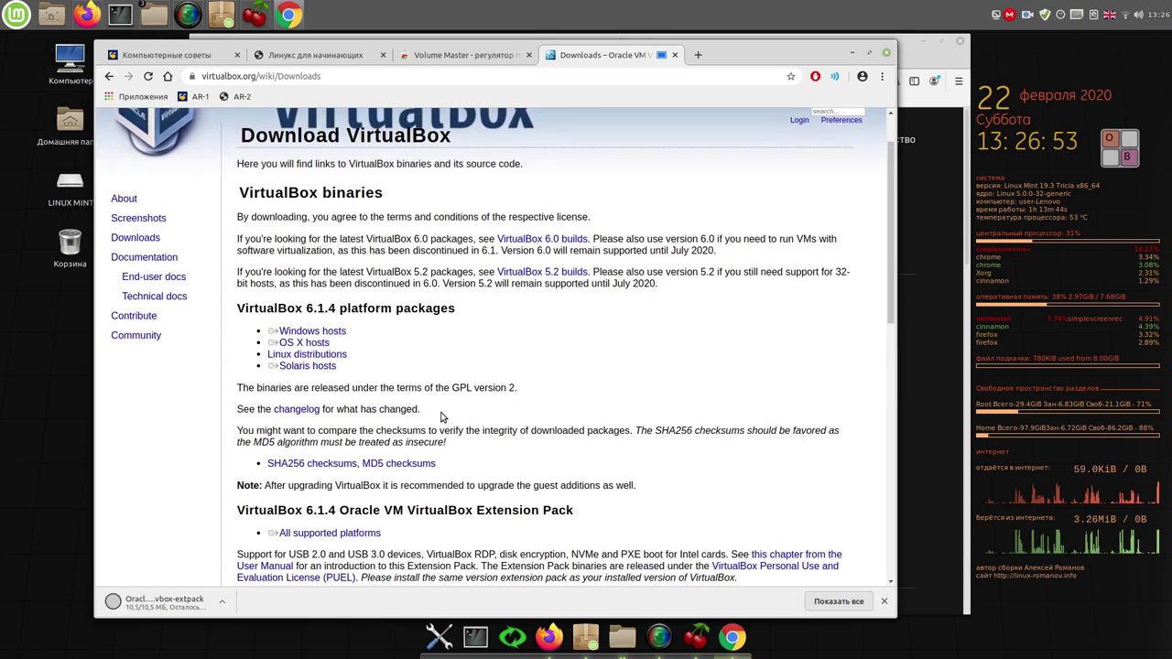
left_click(331, 366)
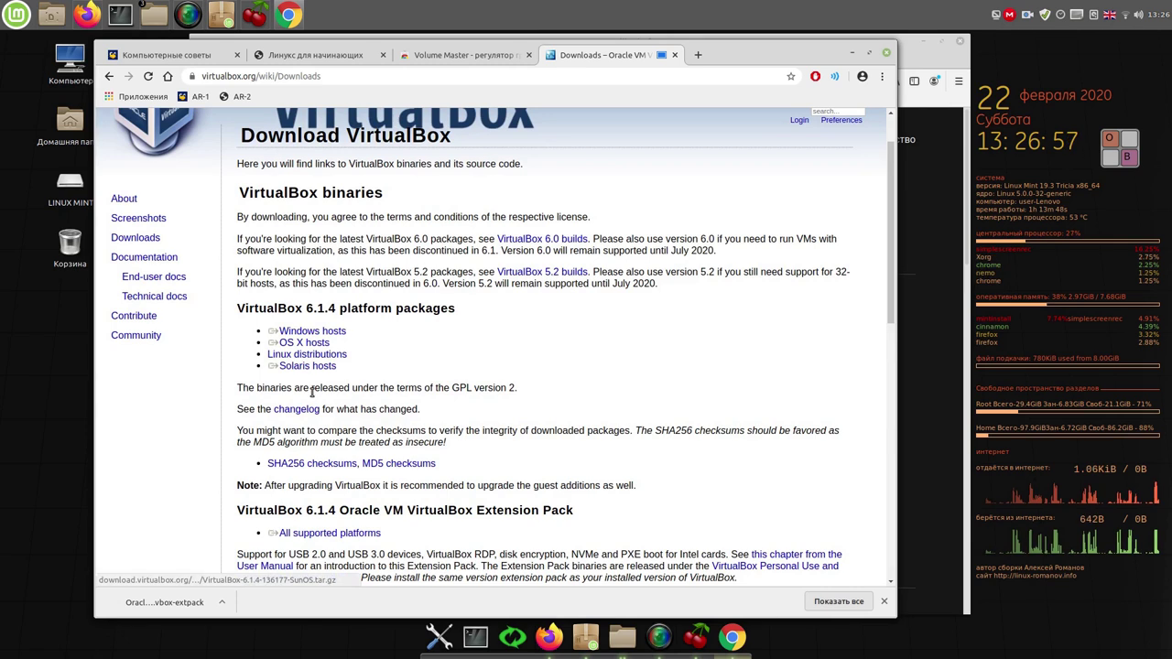
left_click(329, 355)
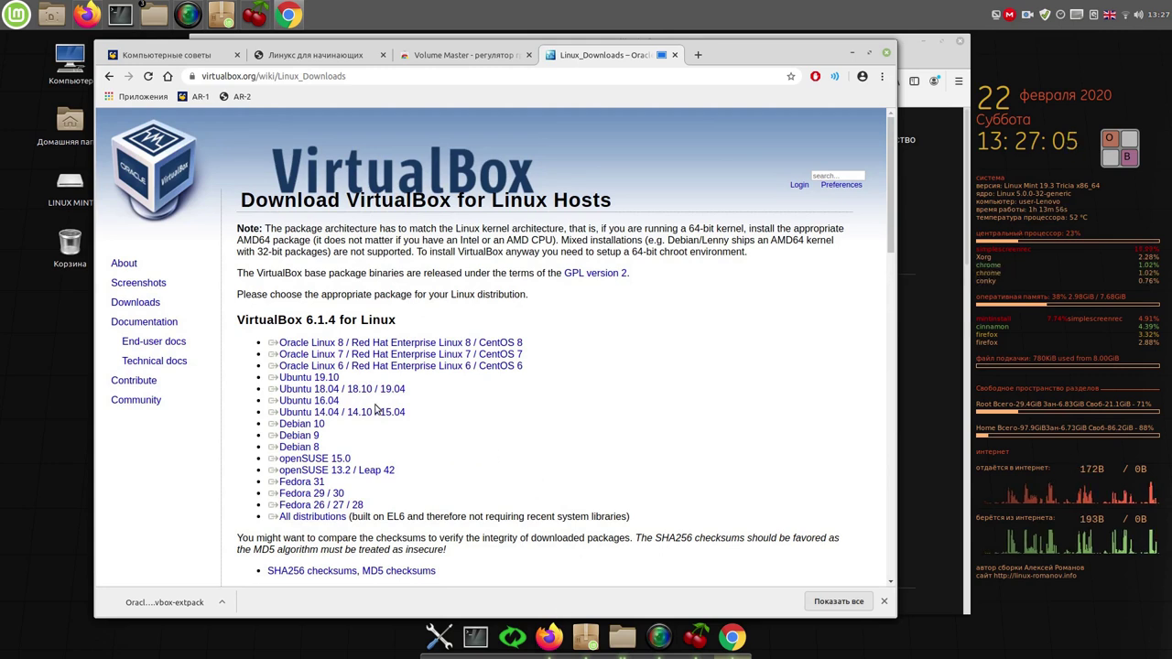
Step: Point out the Ubuntu 18.04 / 18.10 / 19.04 entry in the VirtualBox 6.1.4 package list and download the Ubuntu 19.10 package
triple_click(391, 414)
left_click(371, 431)
triple_click(371, 413)
left_click(369, 404)
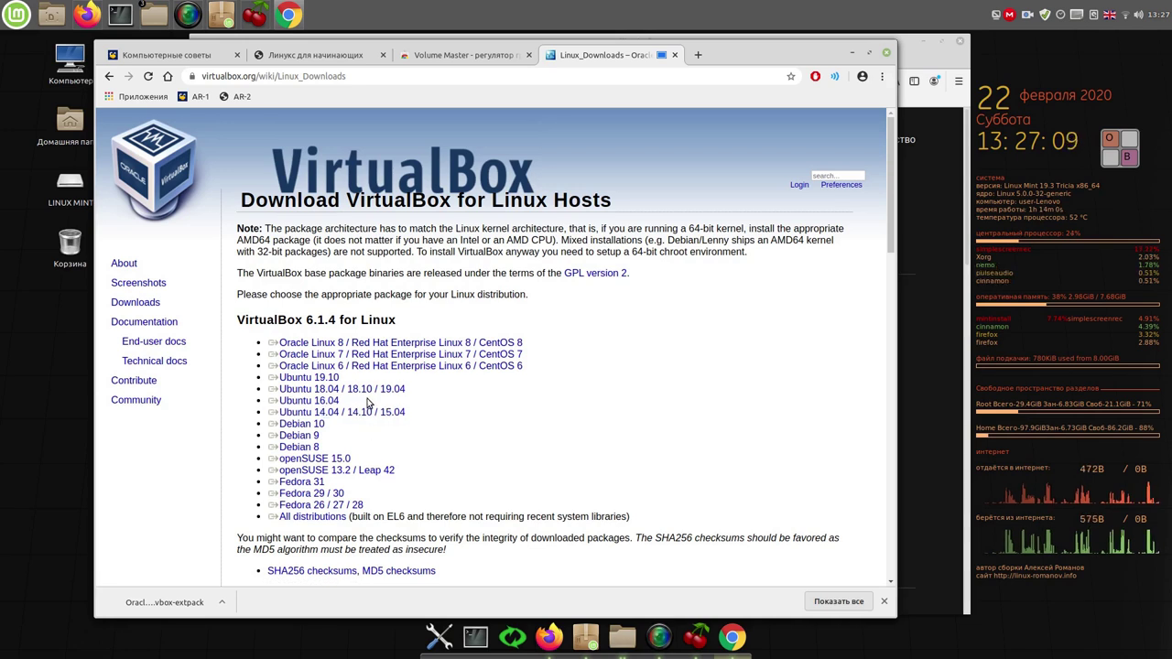
triple_click(361, 388)
scroll(403, 396, "down", 2)
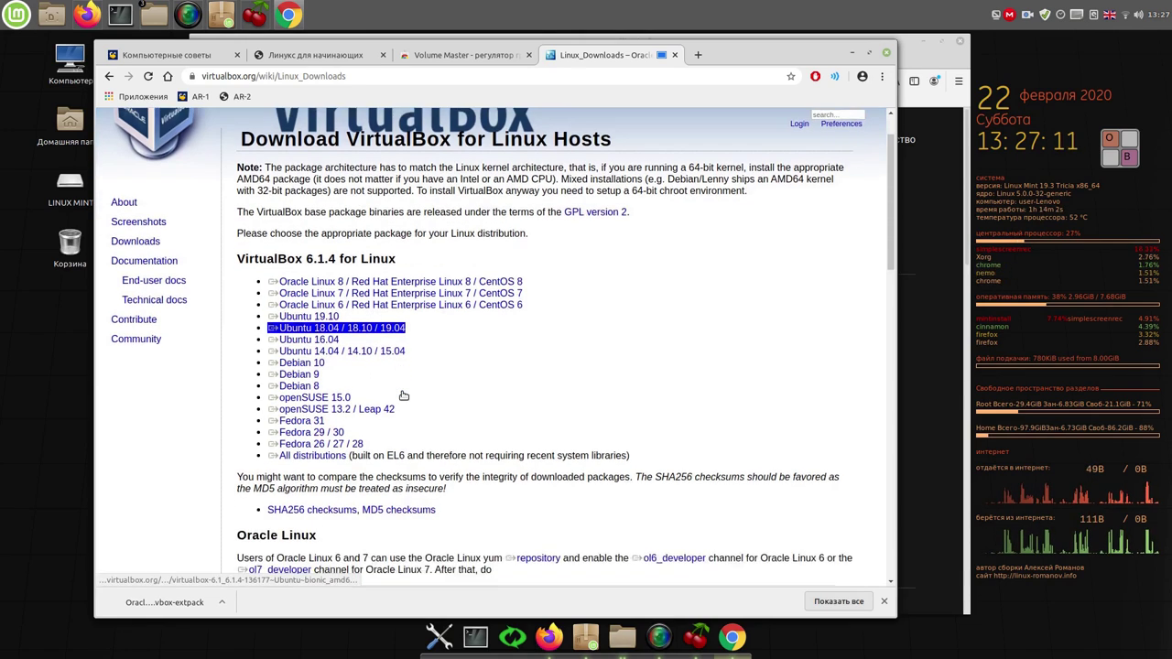
scroll(403, 396, "up", 2)
triple_click(375, 414)
triple_click(348, 390)
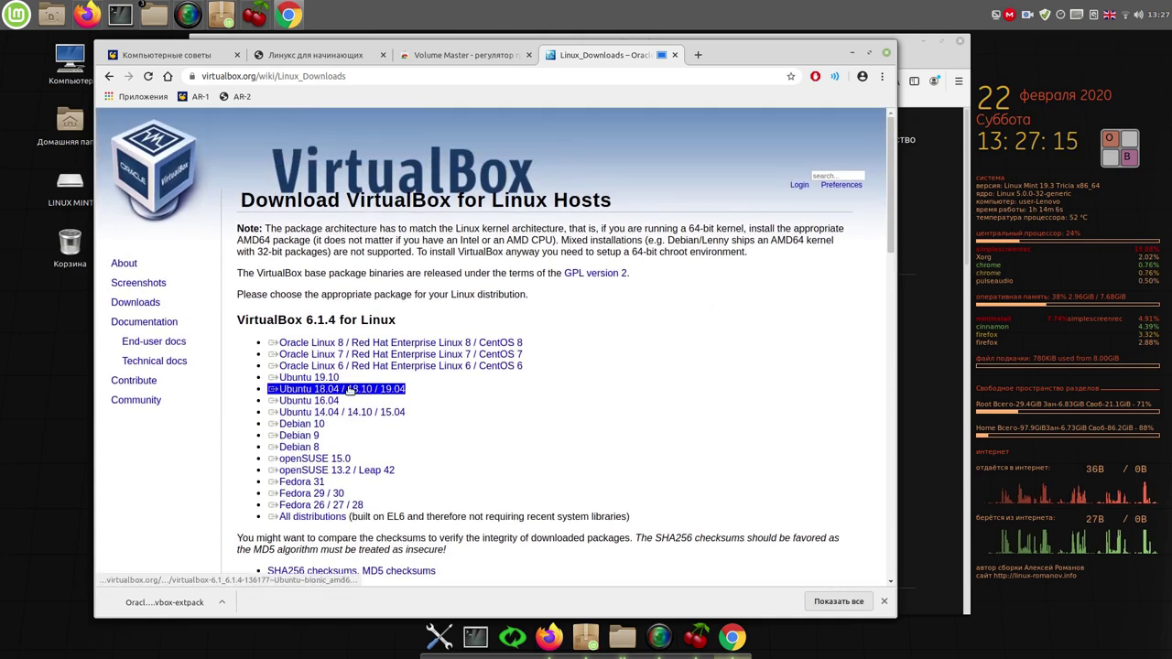
left_click(340, 384)
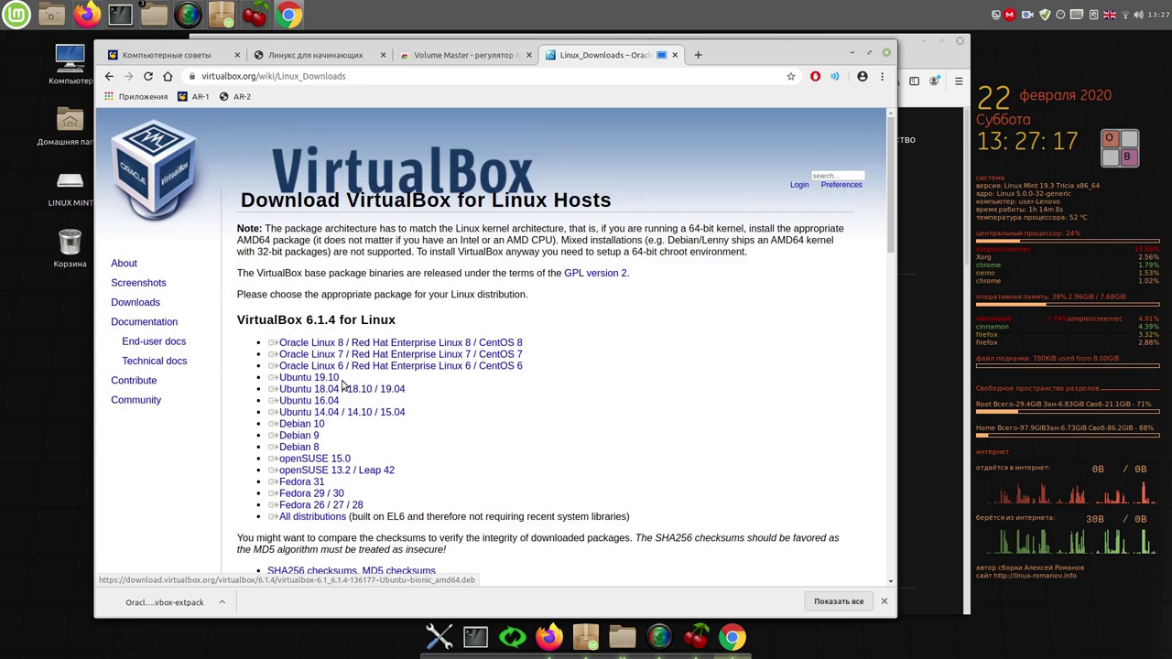
triple_click(339, 381)
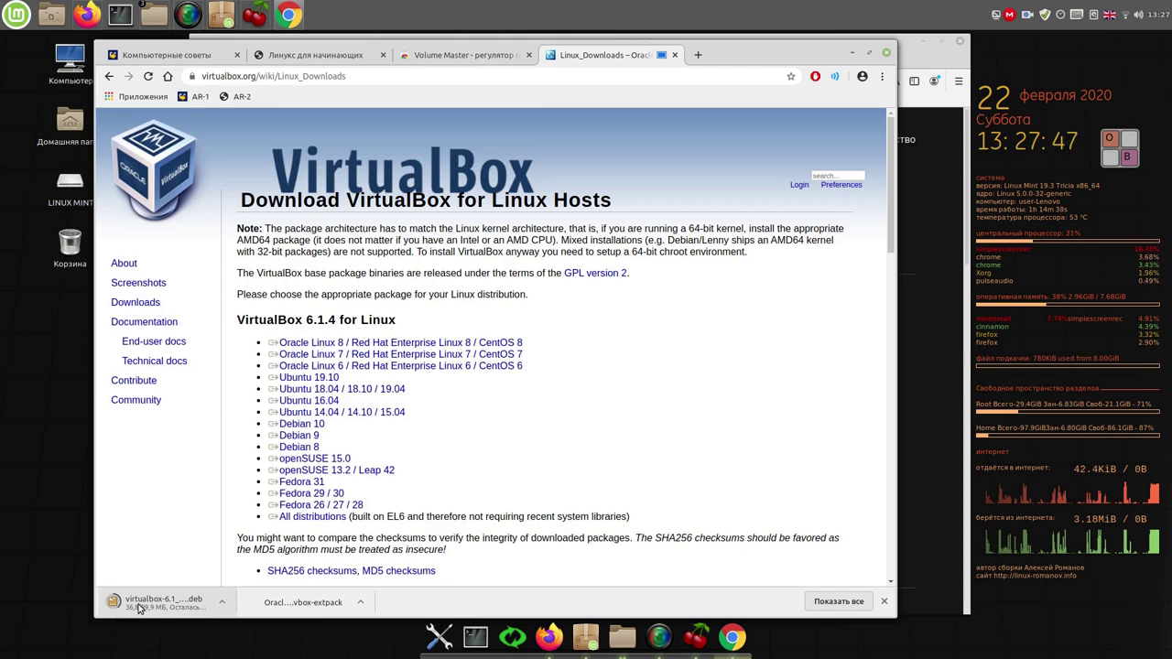
Step: Check the full downloads list from the Linux downloads page, return to that page, and switch to the Firefox window
left_click(838, 602)
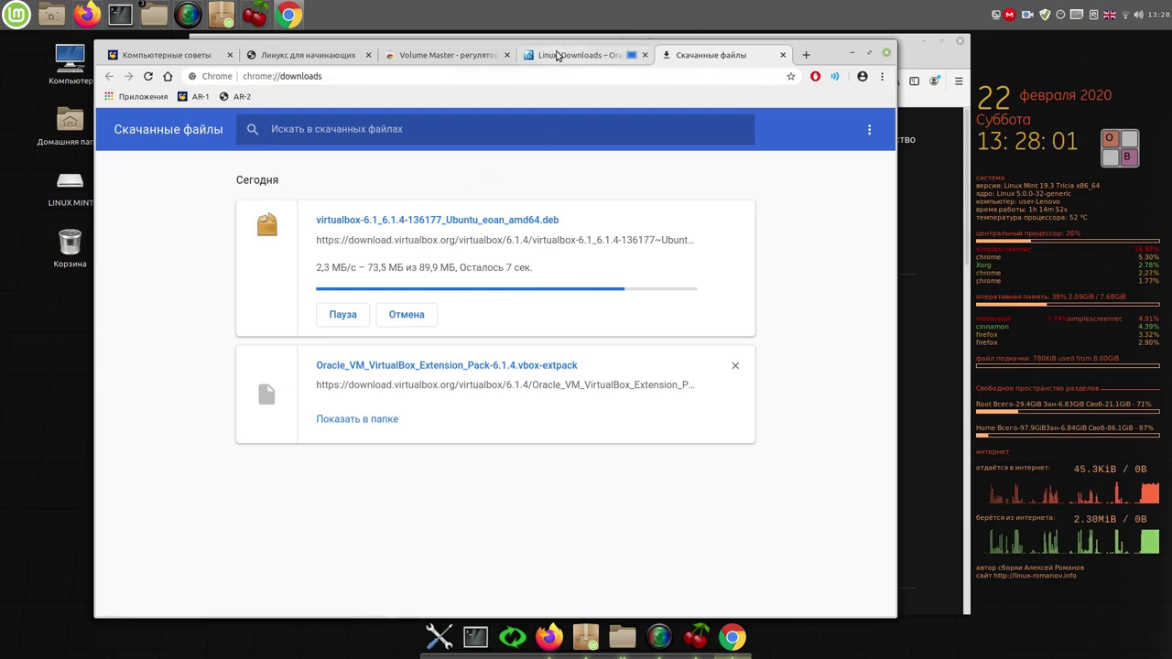
left_click(557, 55)
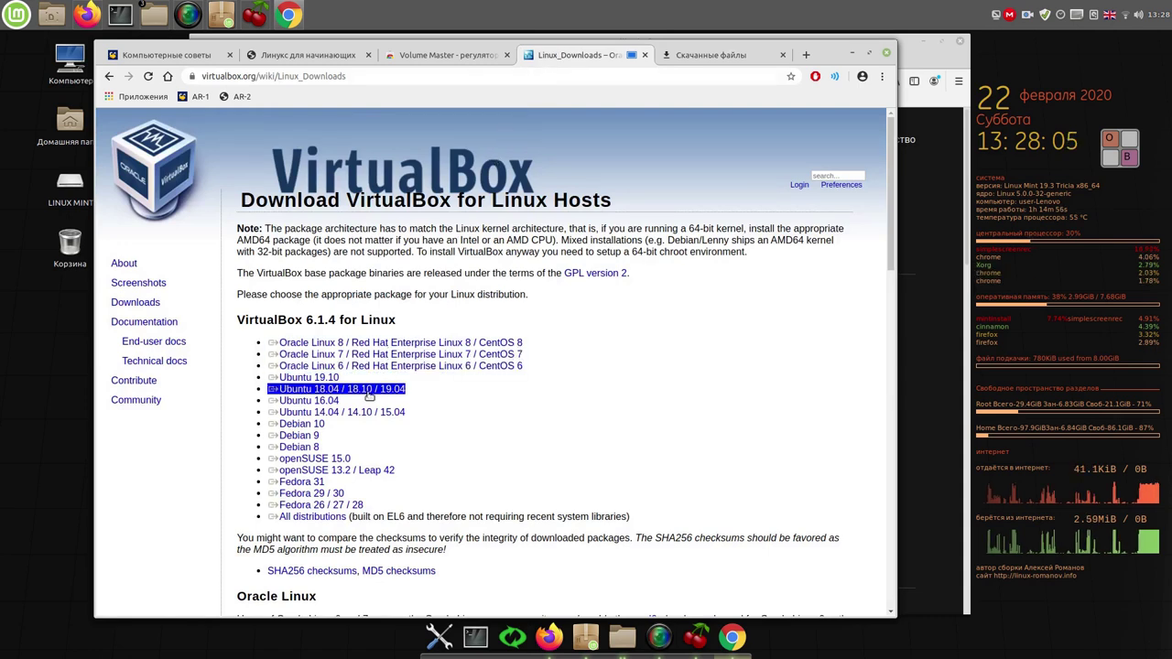
left_click(917, 61)
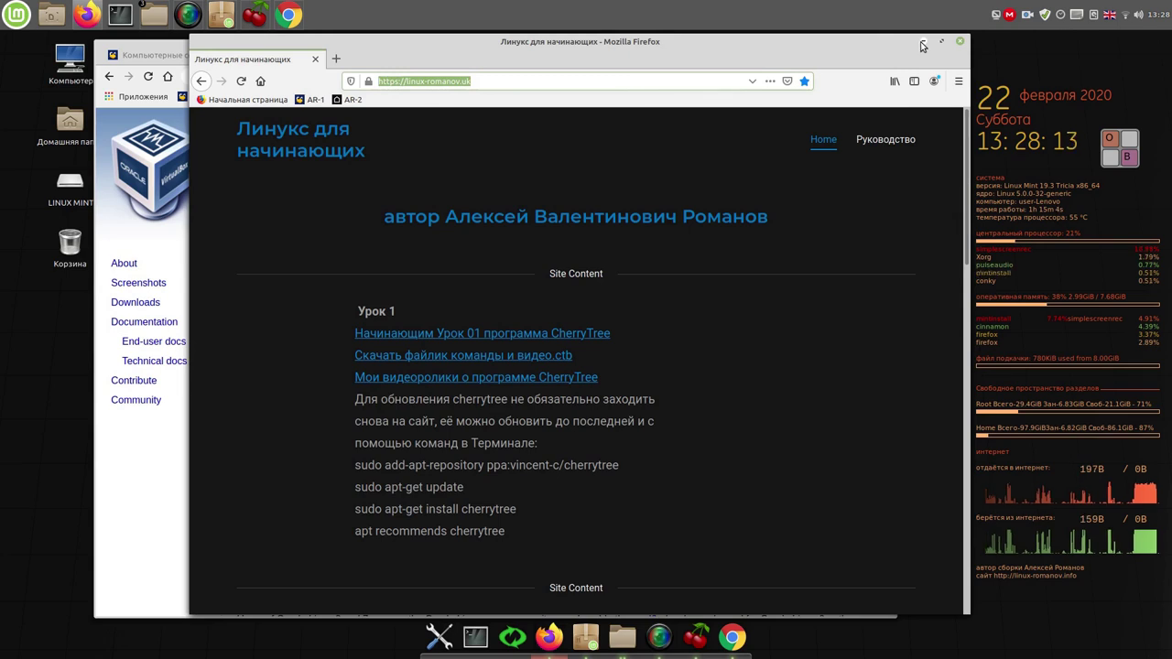
Step: Close the Firefox window and point out the Ubuntu 18.04 / 18.10 / 19.04 entry in the VirtualBox 6.1.4 package list
left_click(960, 41)
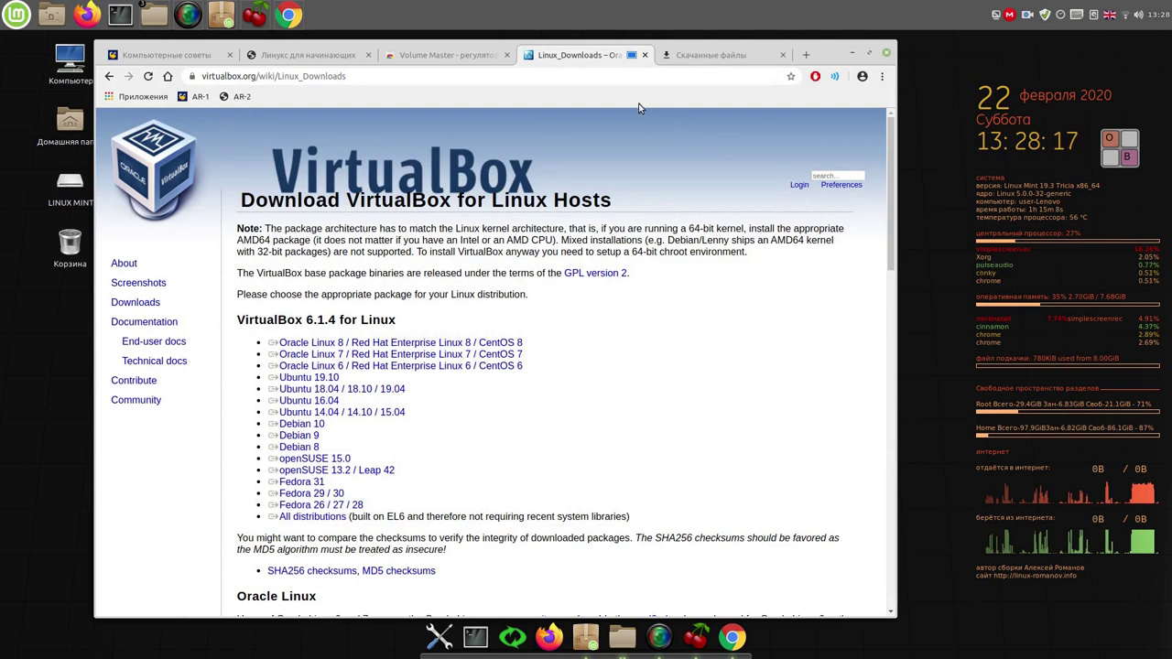
left_click_drag(386, 404, 403, 392)
left_click(471, 392)
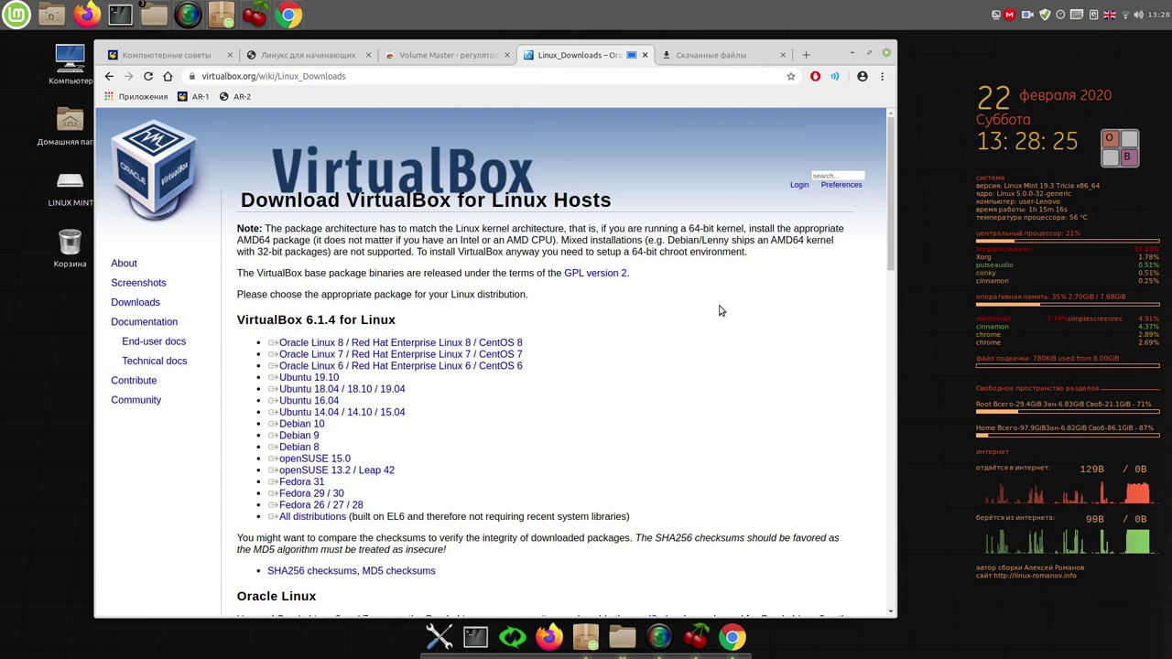
Step: Locate the downloaded Ubuntu eoan VirtualBox package in its folder from the downloads list and try opening it in the package installer
left_click(882, 77)
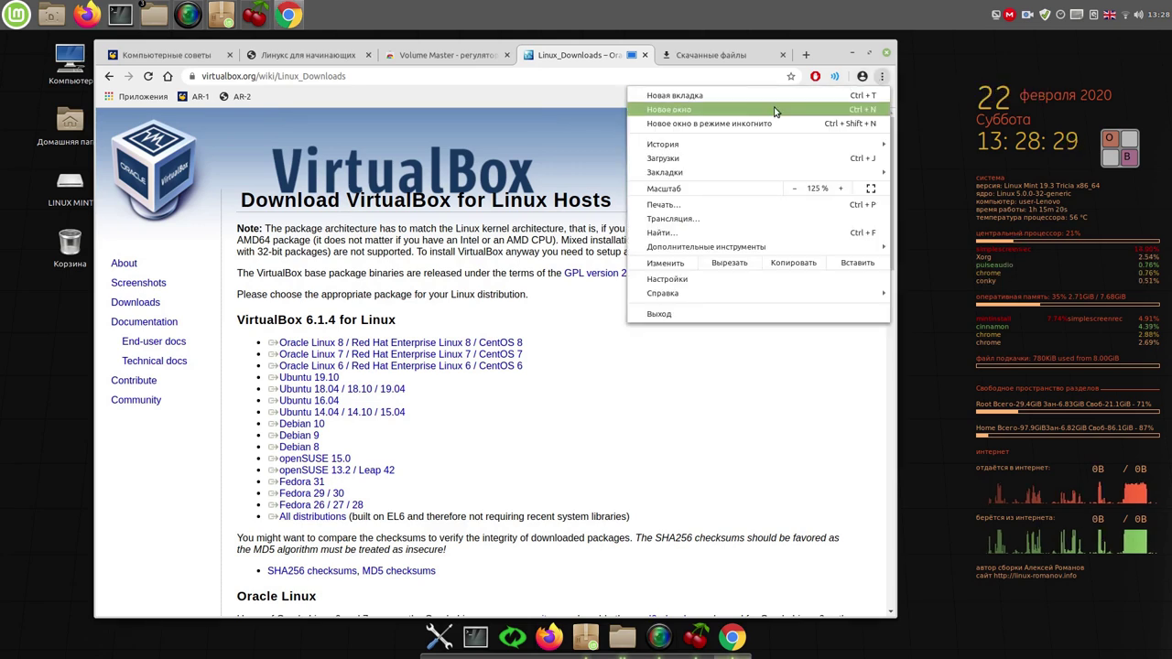
left_click(670, 161)
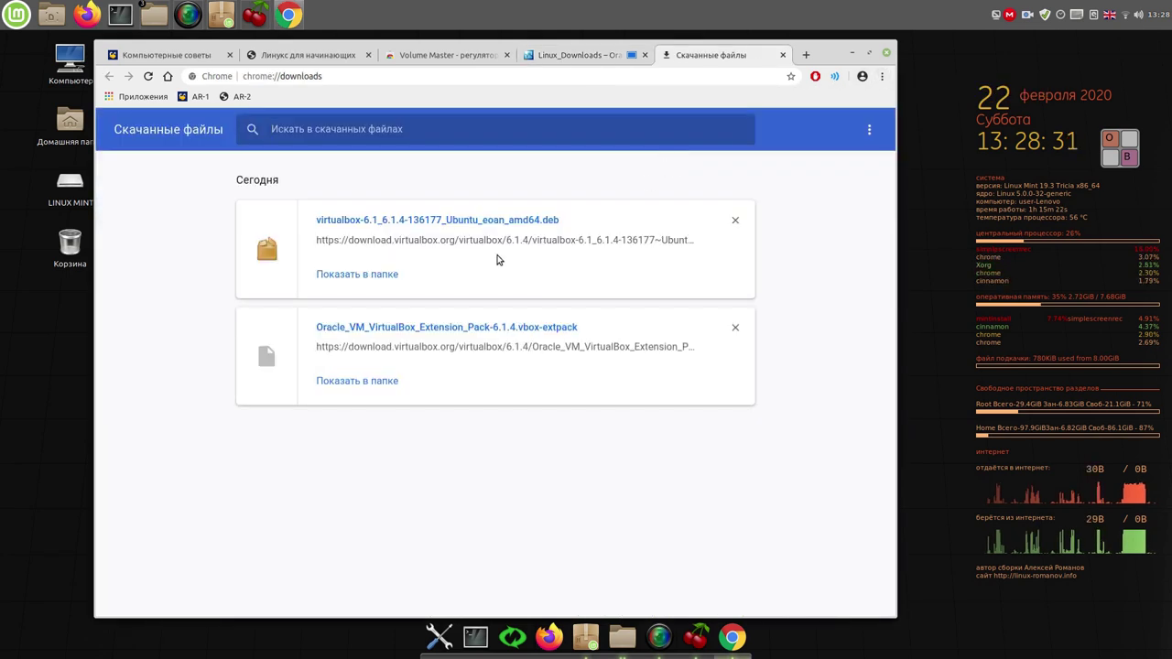
left_click(344, 275)
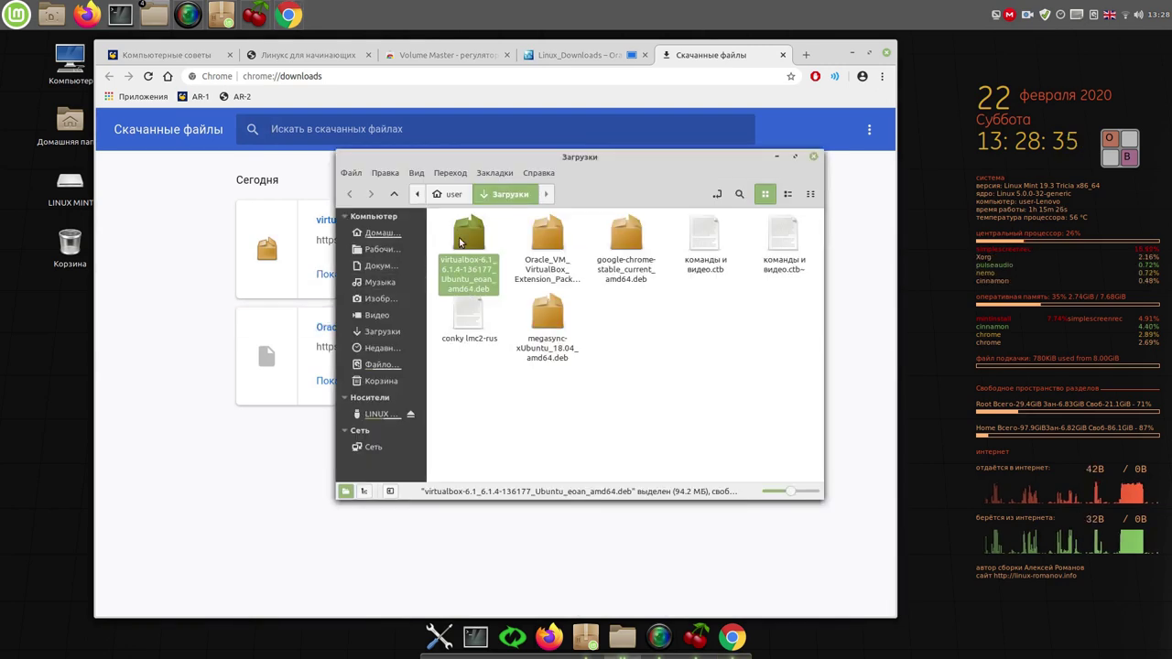
double_click(460, 241)
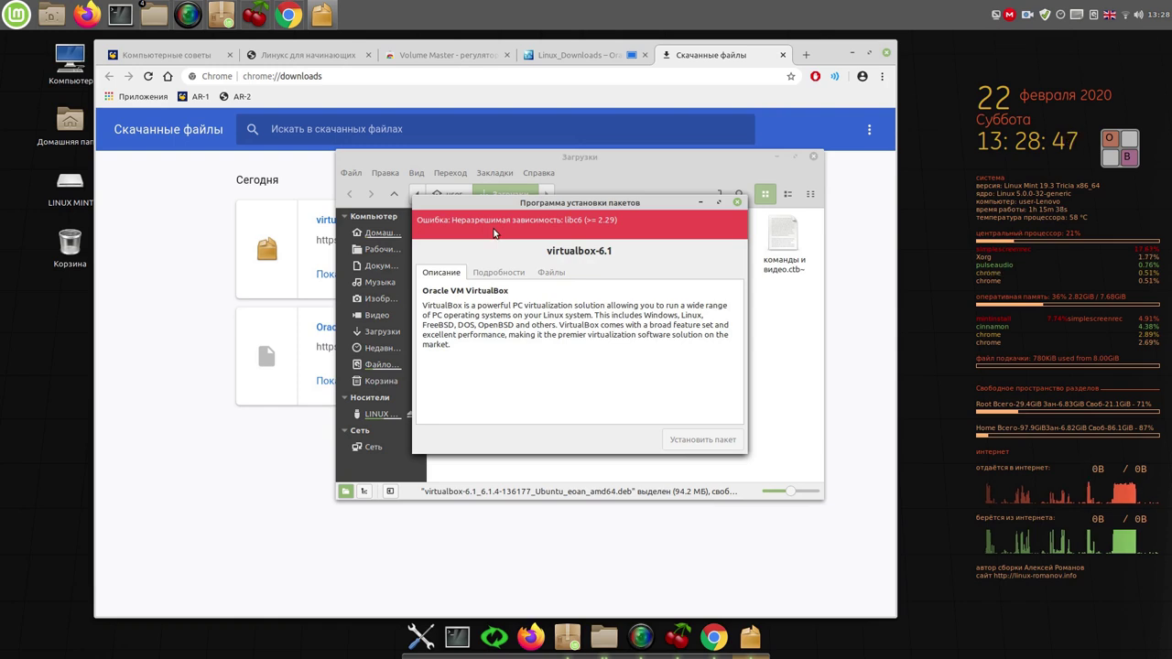
left_click(740, 202)
Step: Permanently delete the Ubuntu eoan VirtualBox package from the Downloads folder and return to the Chrome window
right_click(468, 240)
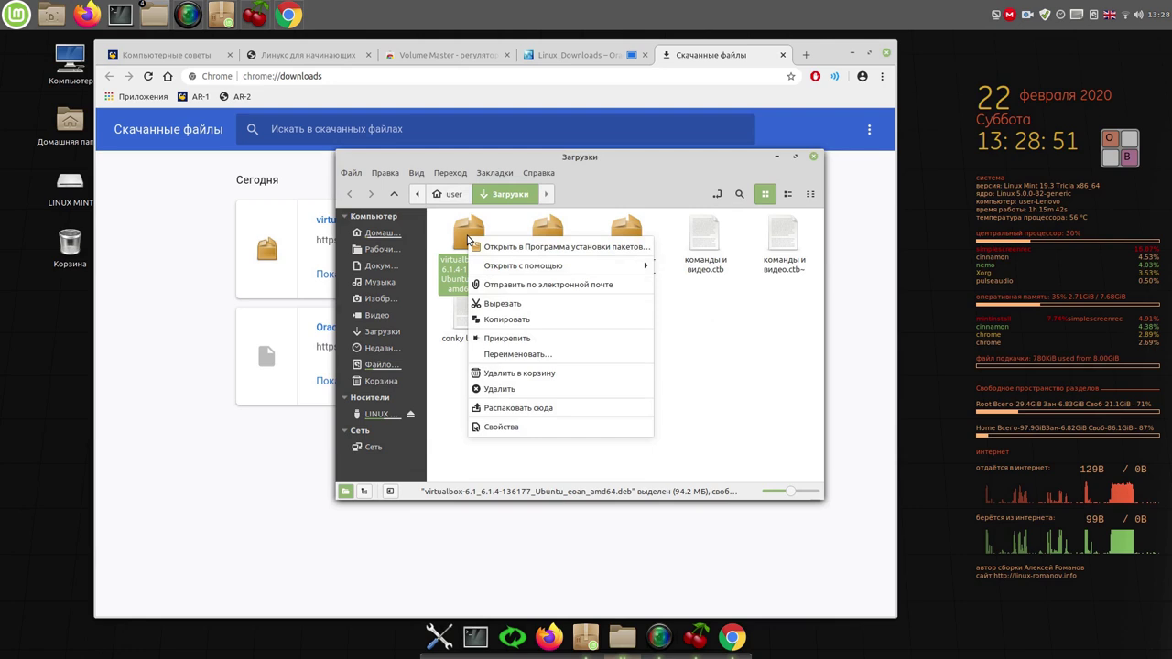
left_click(521, 390)
left_click(724, 379)
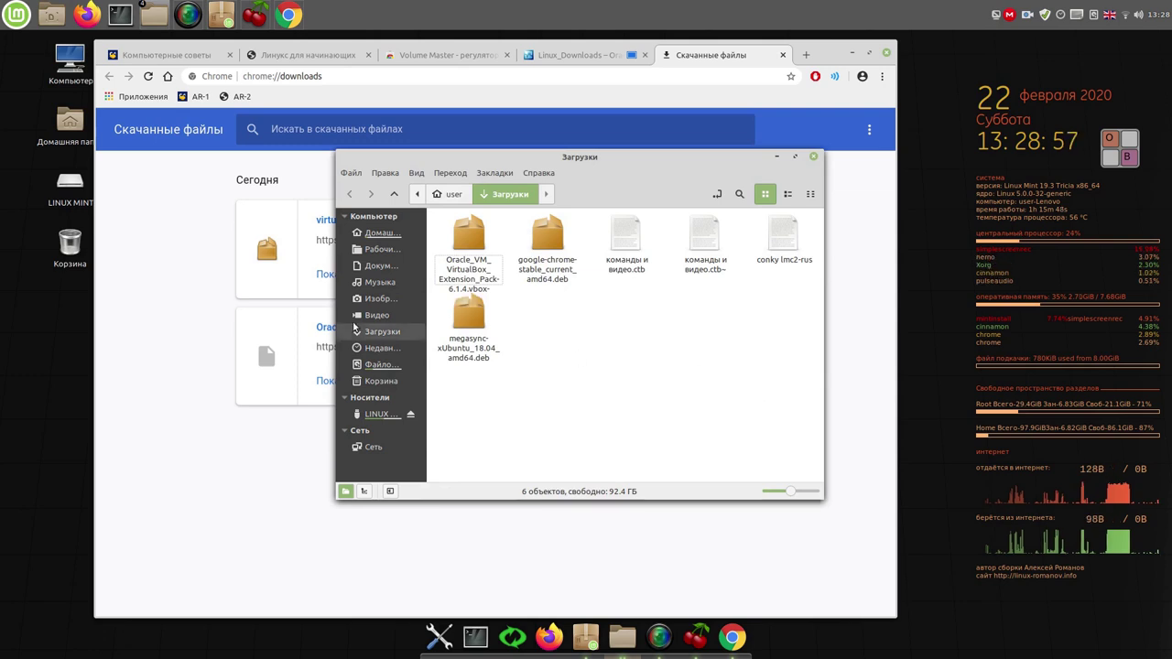
left_click(113, 265)
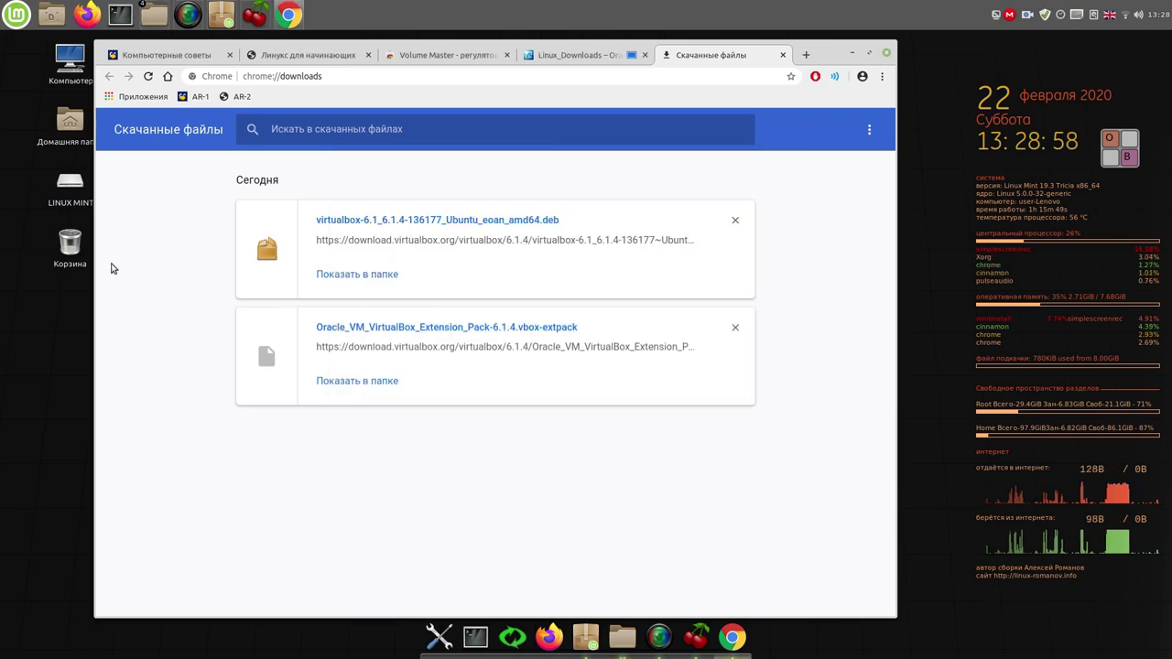
Step: Remove both VirtualBox entries from the Chrome downloads list and close the downloads page
left_click(735, 221)
left_click(734, 220)
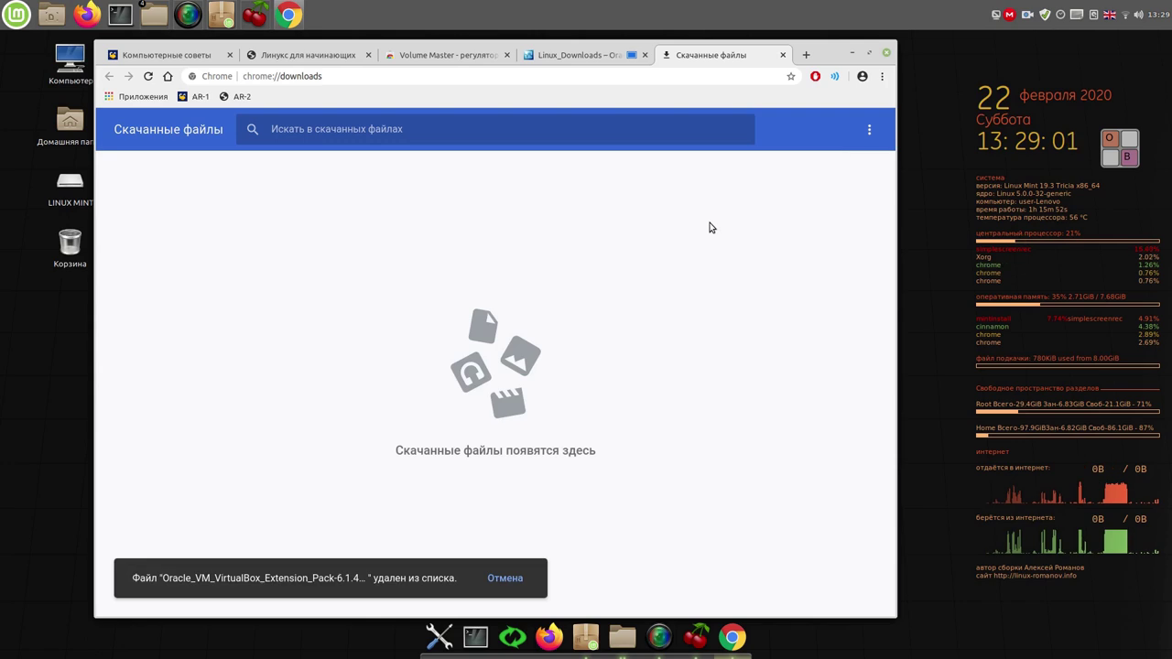
left_click(783, 57)
Step: Download the Ubuntu 18.04 / 18.10 / 19.04 package of VirtualBox 6.1.4 for Linux
triple_click(366, 365)
triple_click(366, 354)
triple_click(366, 342)
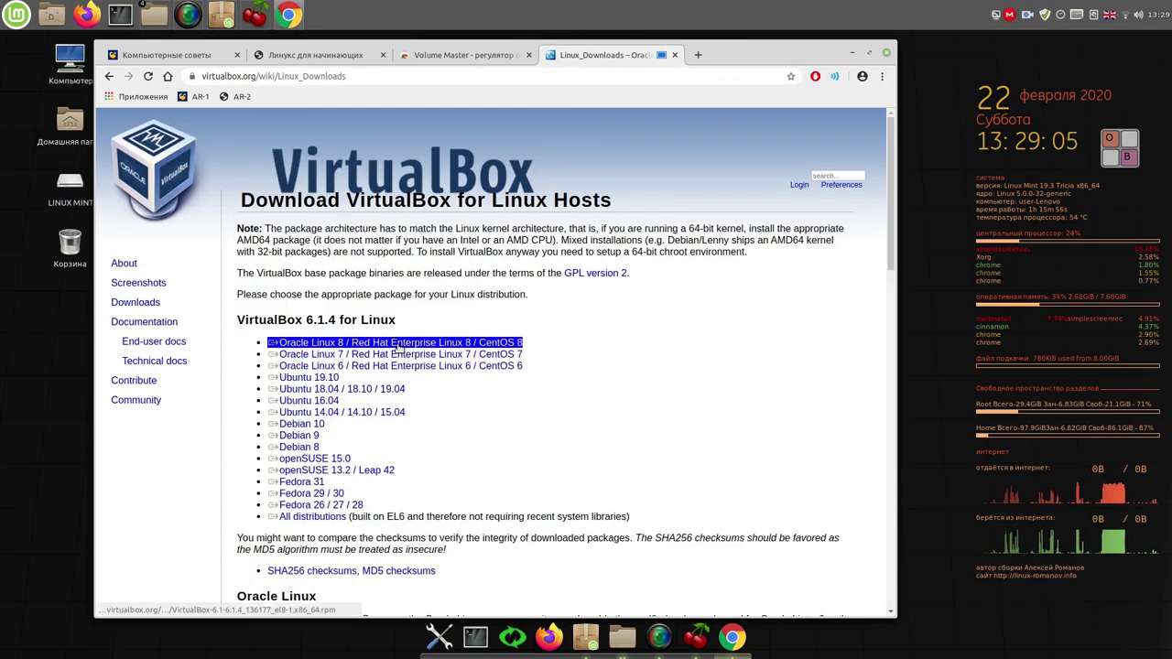
triple_click(360, 390)
left_click(359, 393)
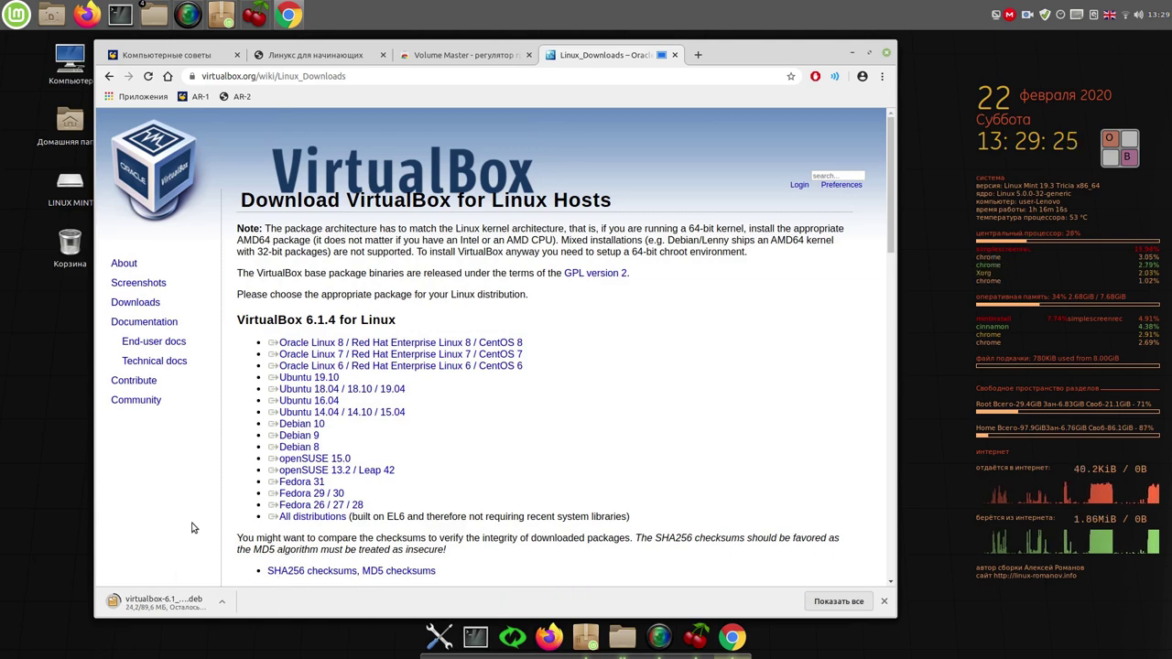
Step: Launch Systemback and authenticate with the administrator password using the on-screen keyboard
left_click(514, 637)
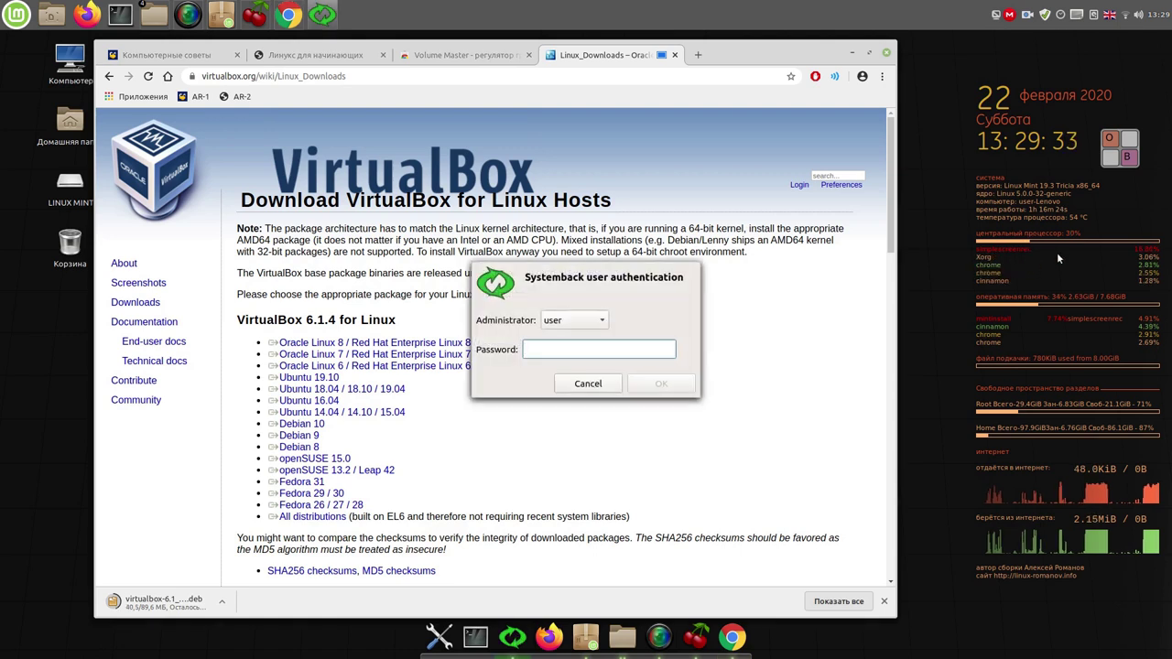
left_click(1108, 145)
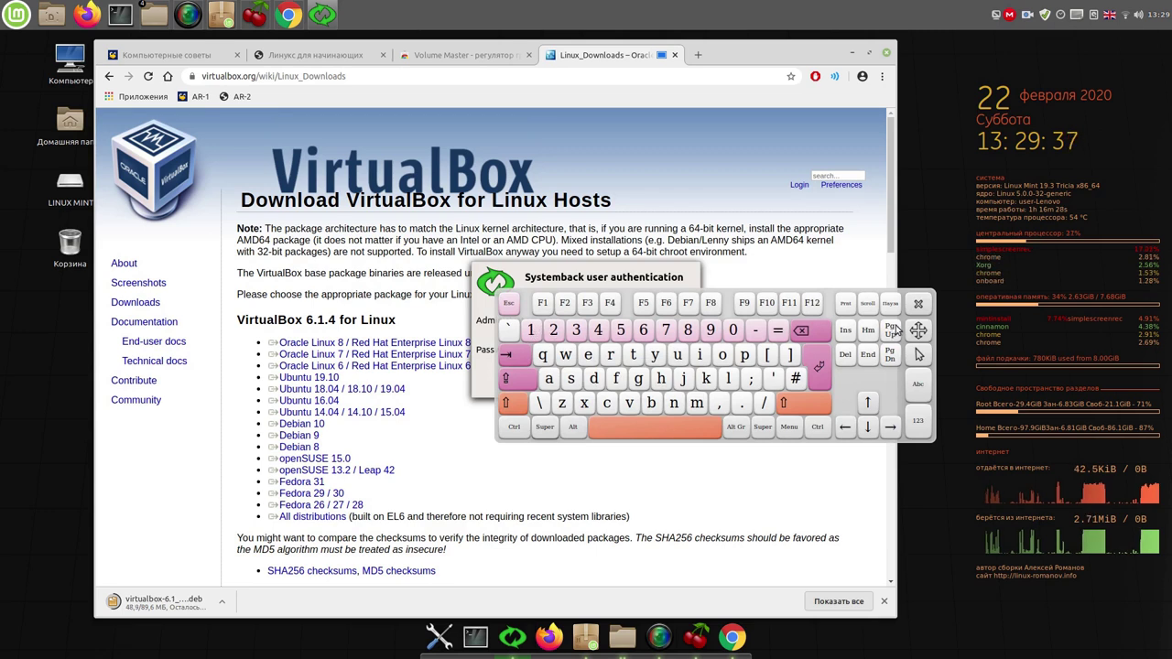
left_click(918, 303)
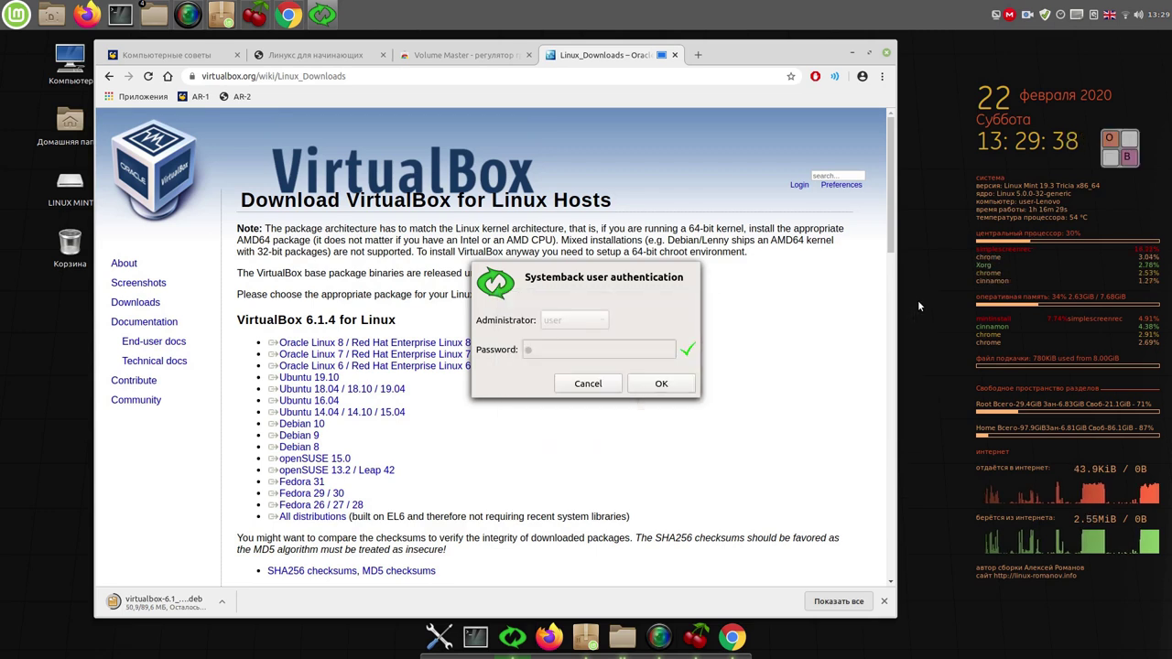
left_click(661, 385)
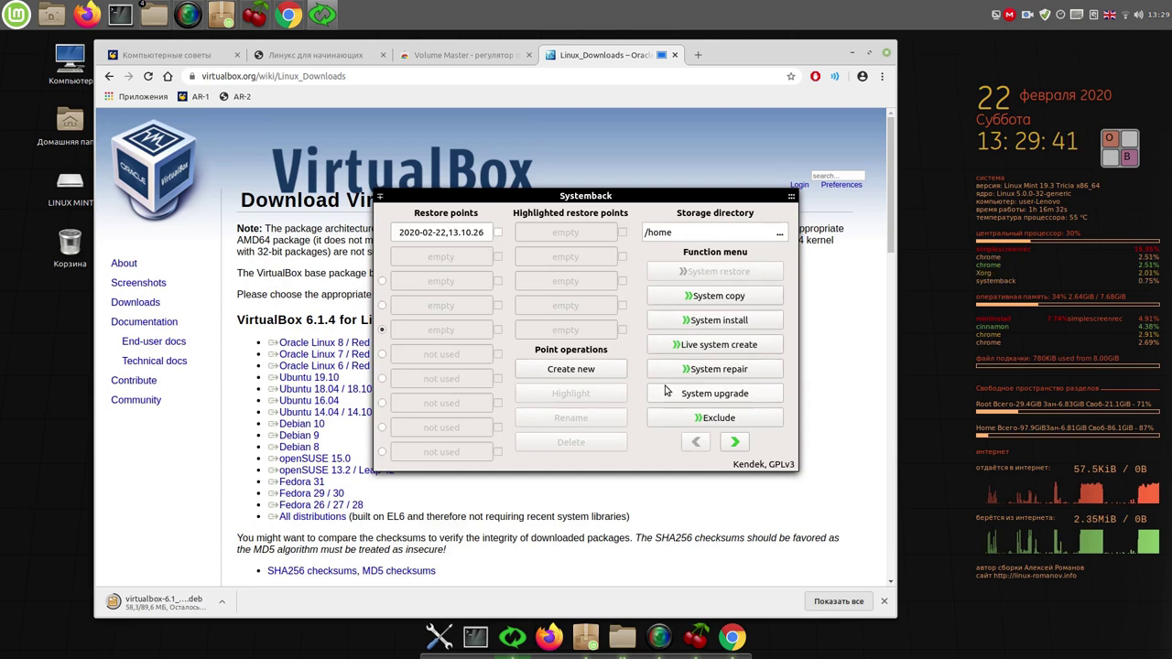
Step: Start creating a new Live system in /home with the automatic name and move the progress window clear of the browser
left_click(706, 348)
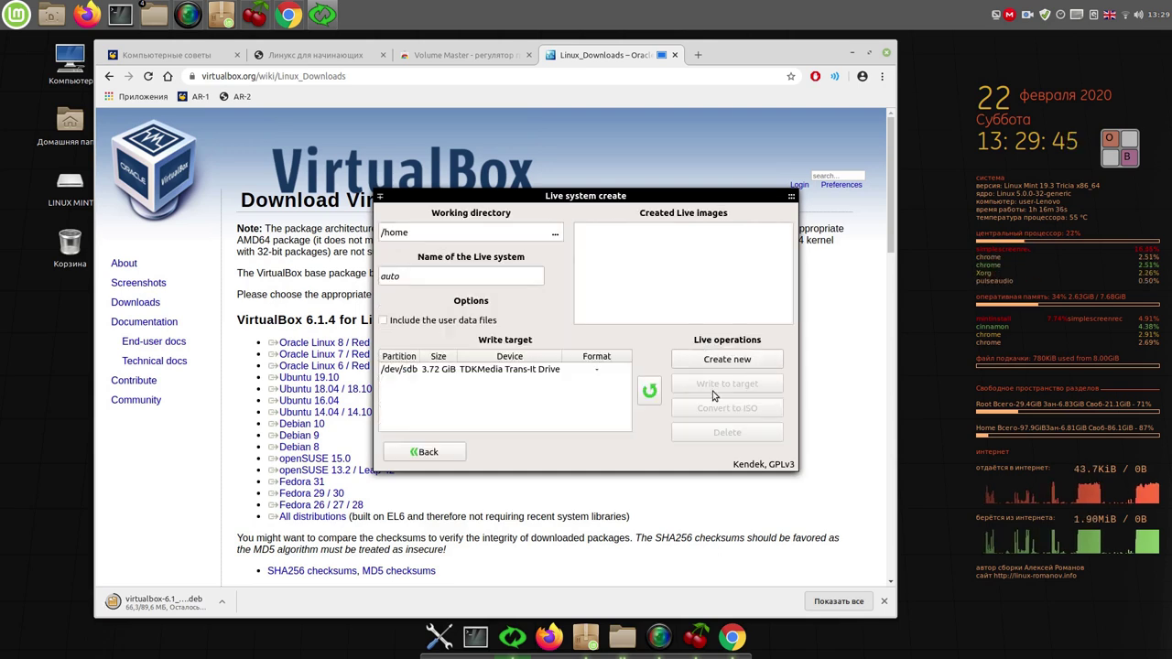
left_click(737, 359)
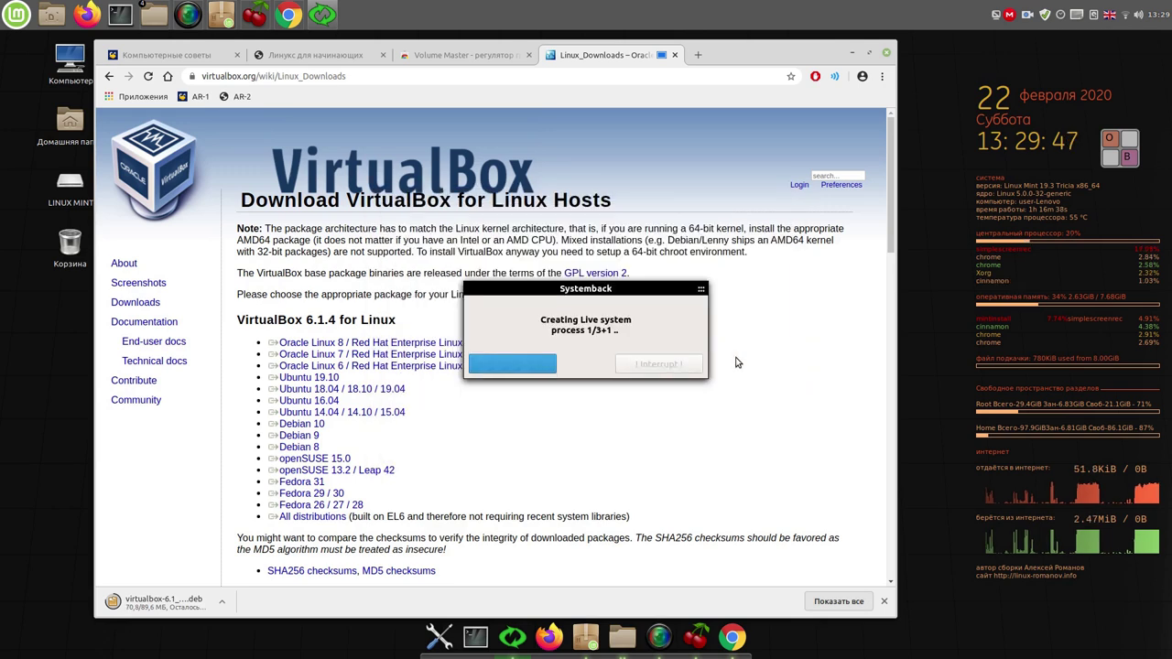
left_click_drag(656, 293, 1111, 237)
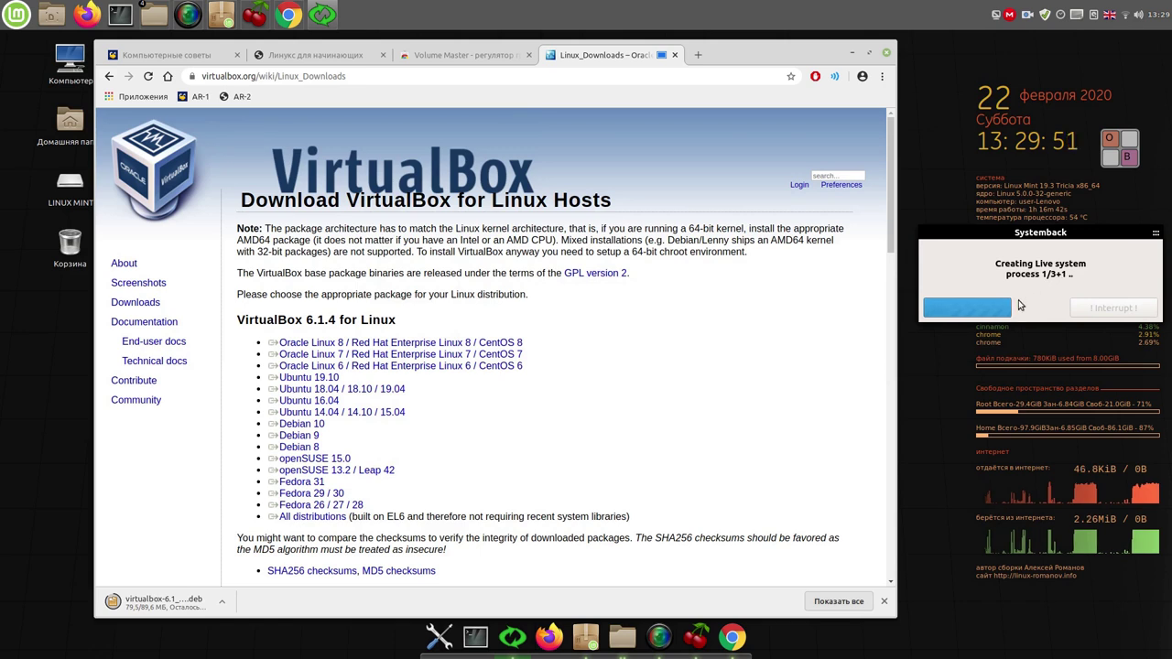
Step: Open the downloaded virtualbox-6.1 package in the package installer and start installing it together with the additional required packages
left_click_drag(368, 504, 282, 508)
left_click(284, 509)
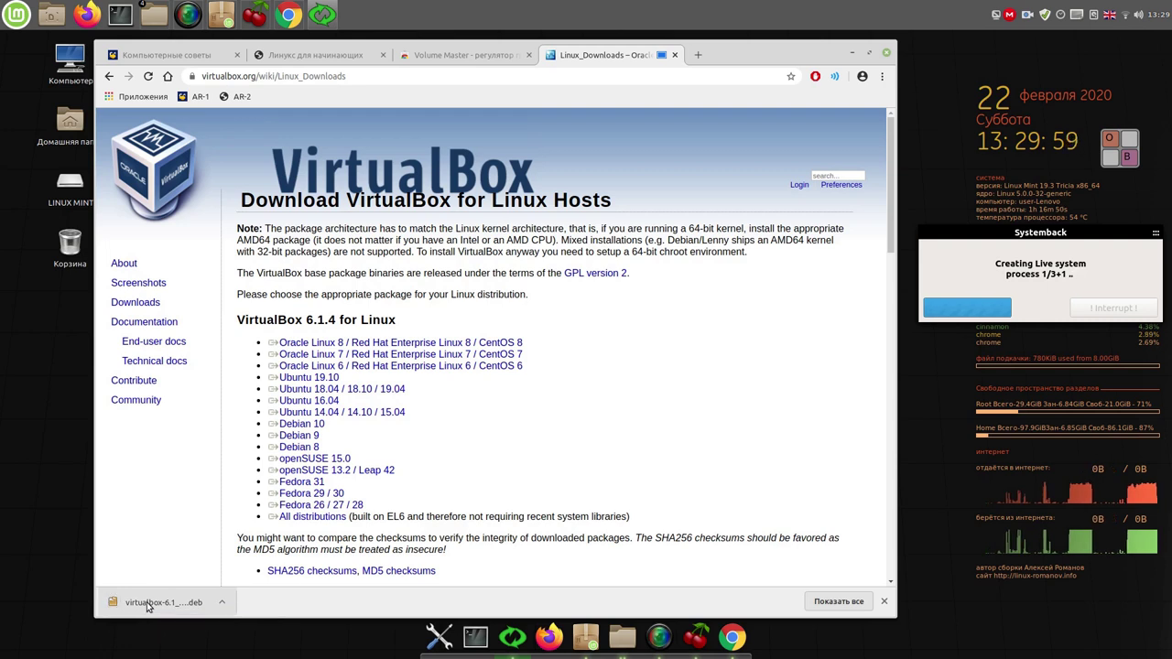
left_click(148, 602)
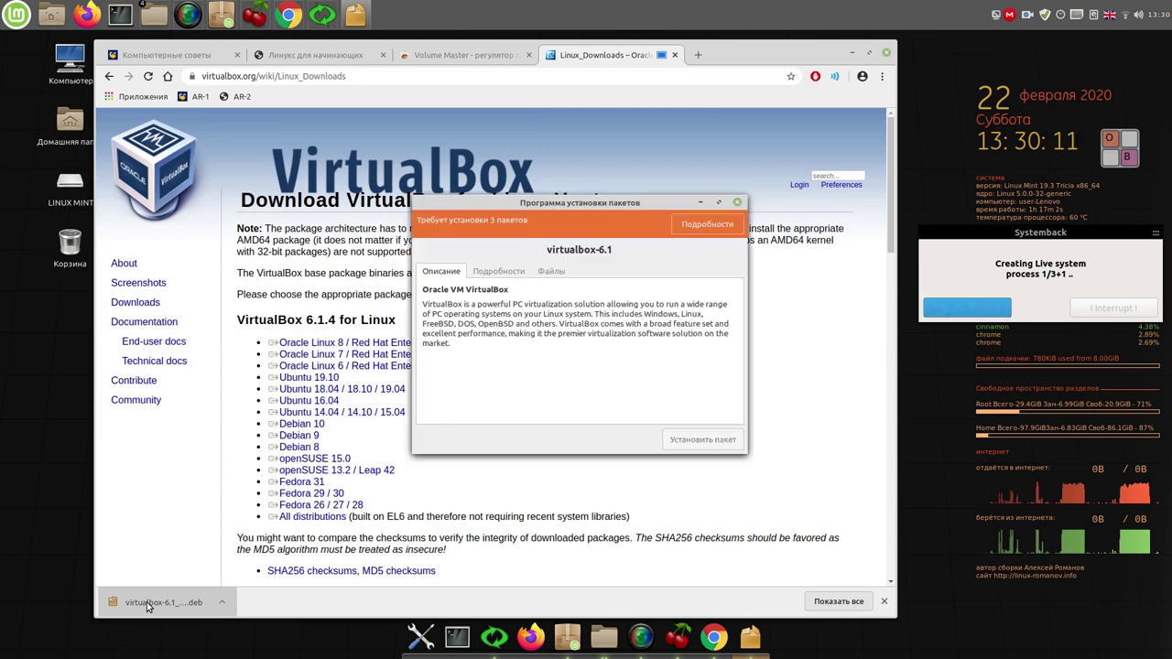
left_click(308, 518)
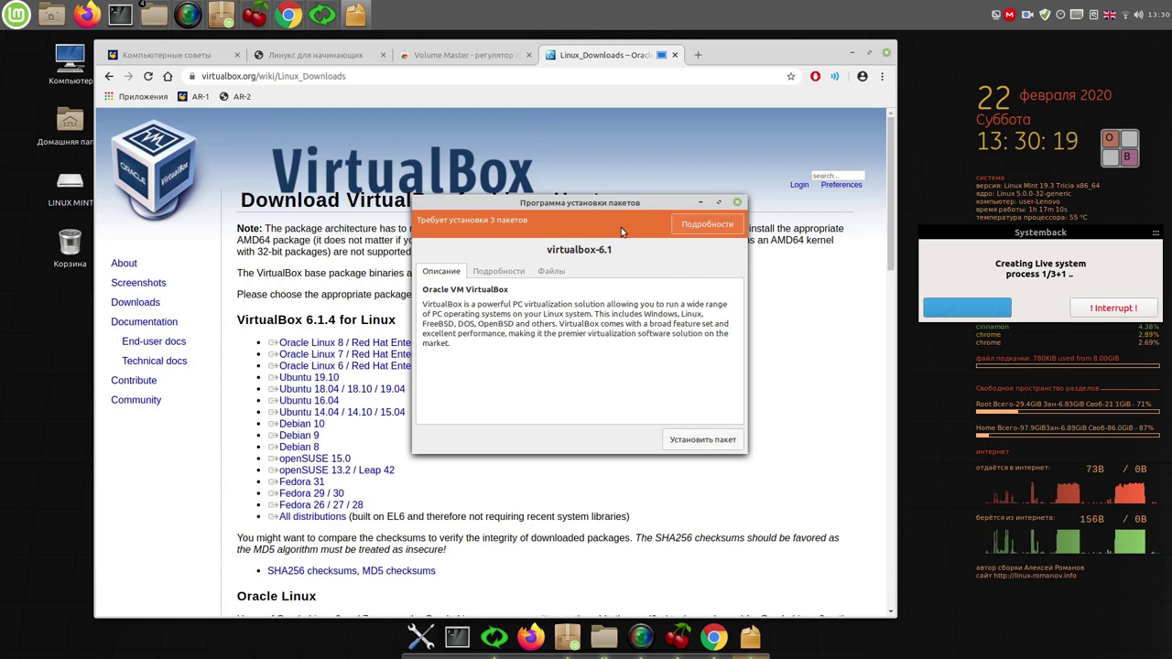
left_click(694, 441)
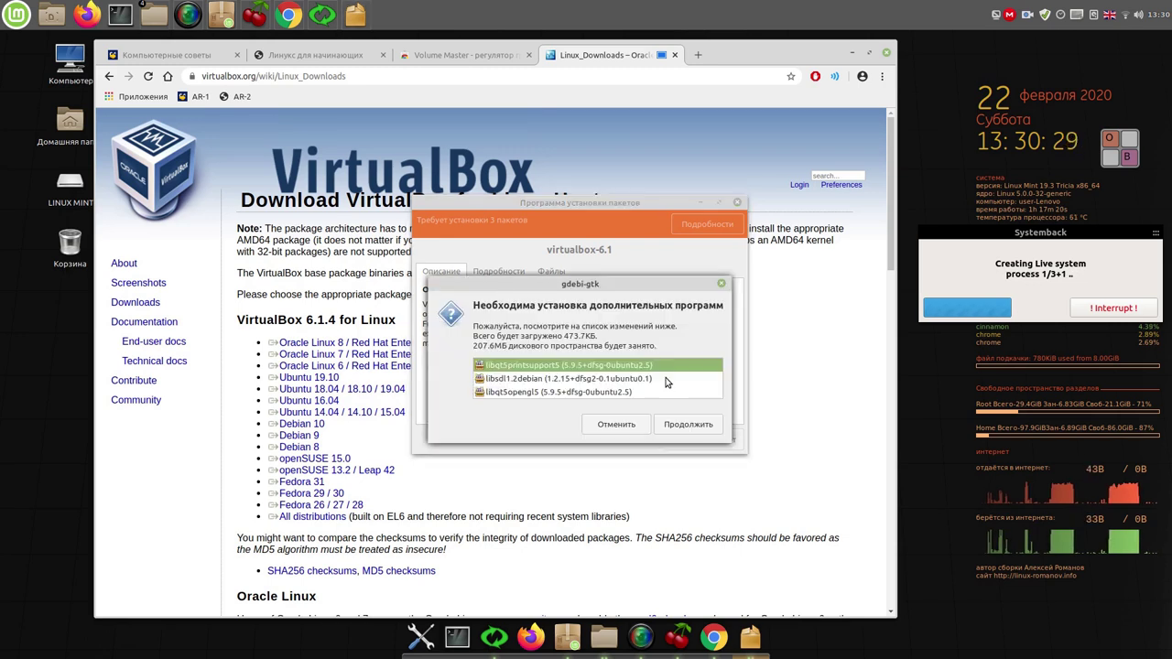
left_click(691, 426)
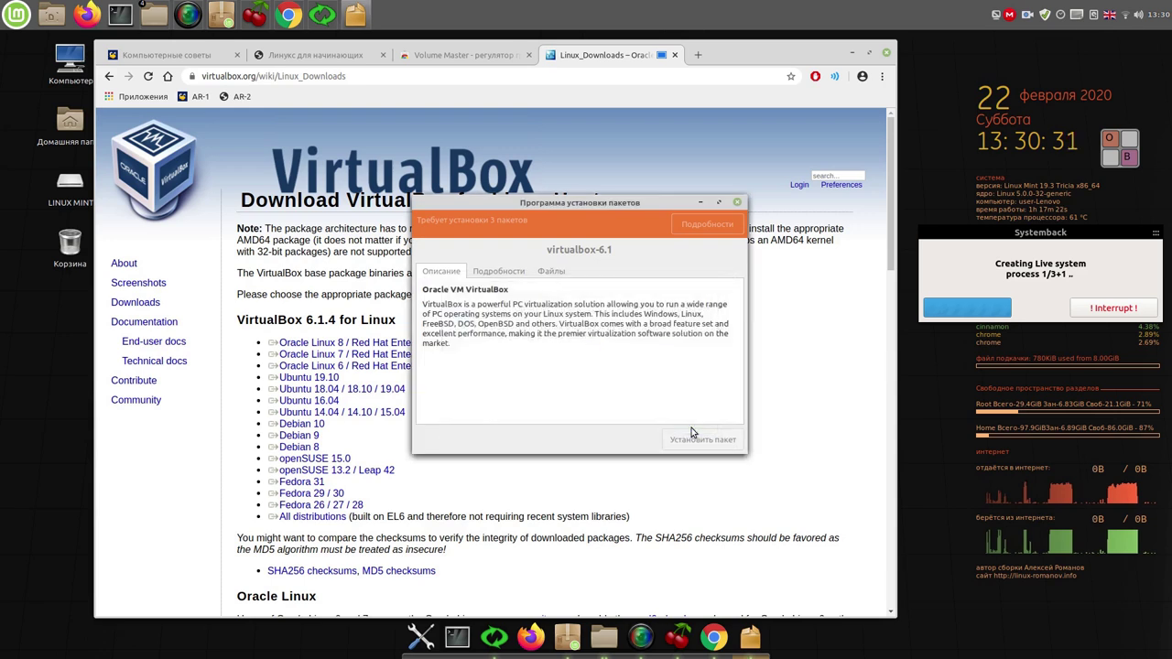
Step: Authorize the virtualbox-6.1 installation by entering the account password with the on-screen keyboard, and close the keyboard
left_click(1124, 149)
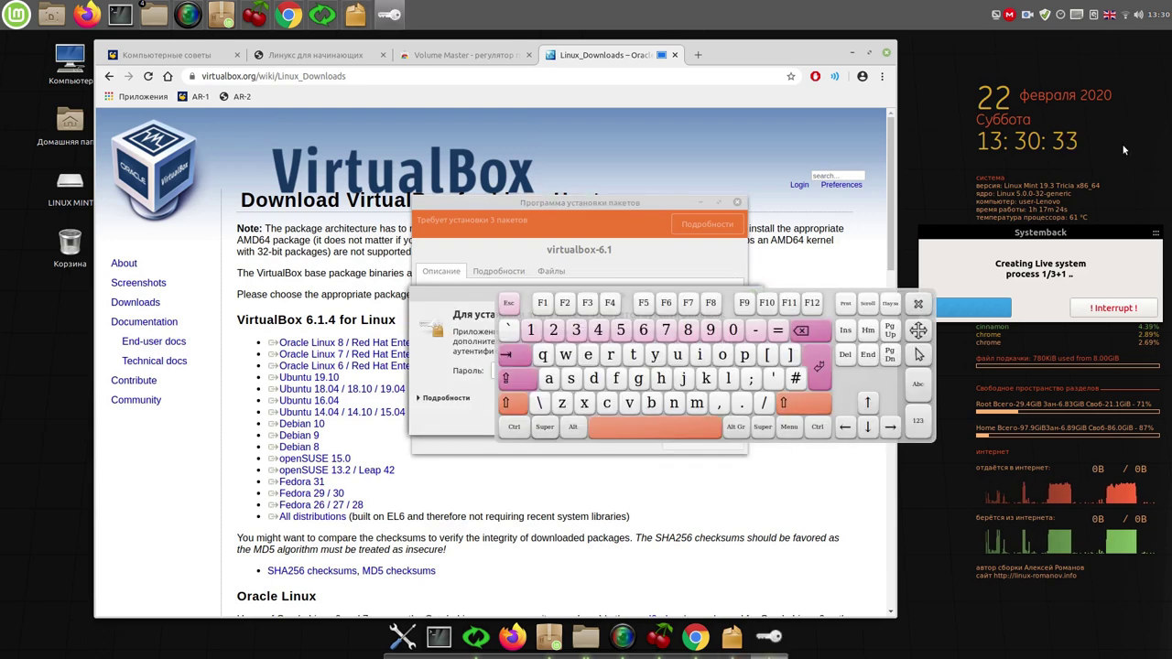
left_click(533, 333)
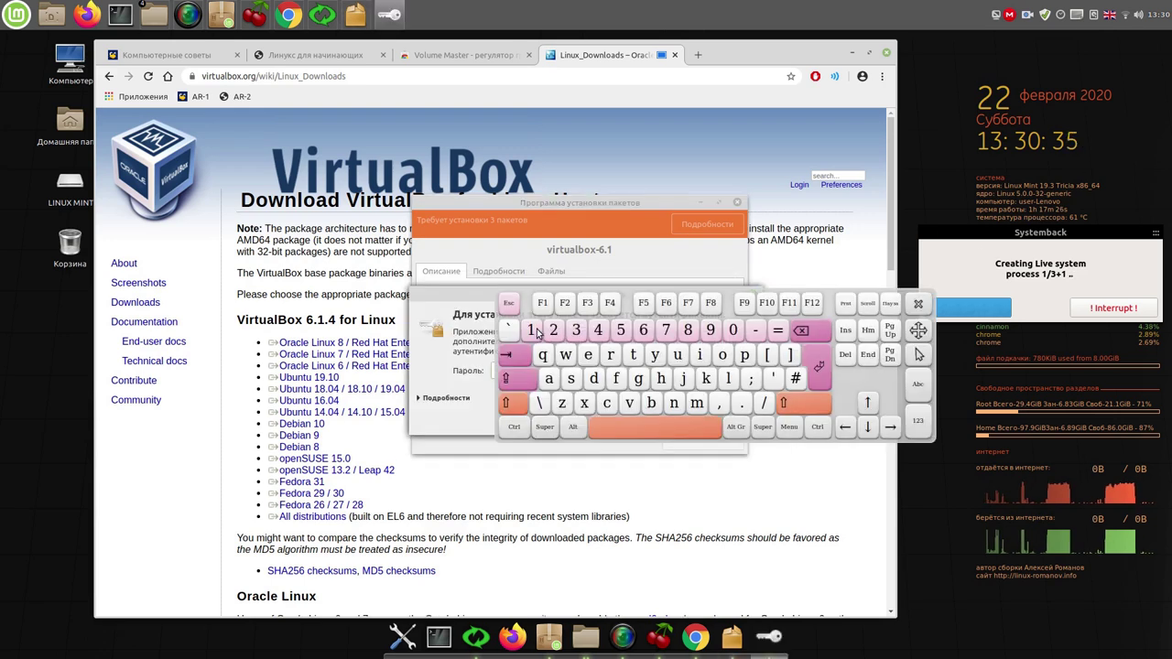
left_click(821, 368)
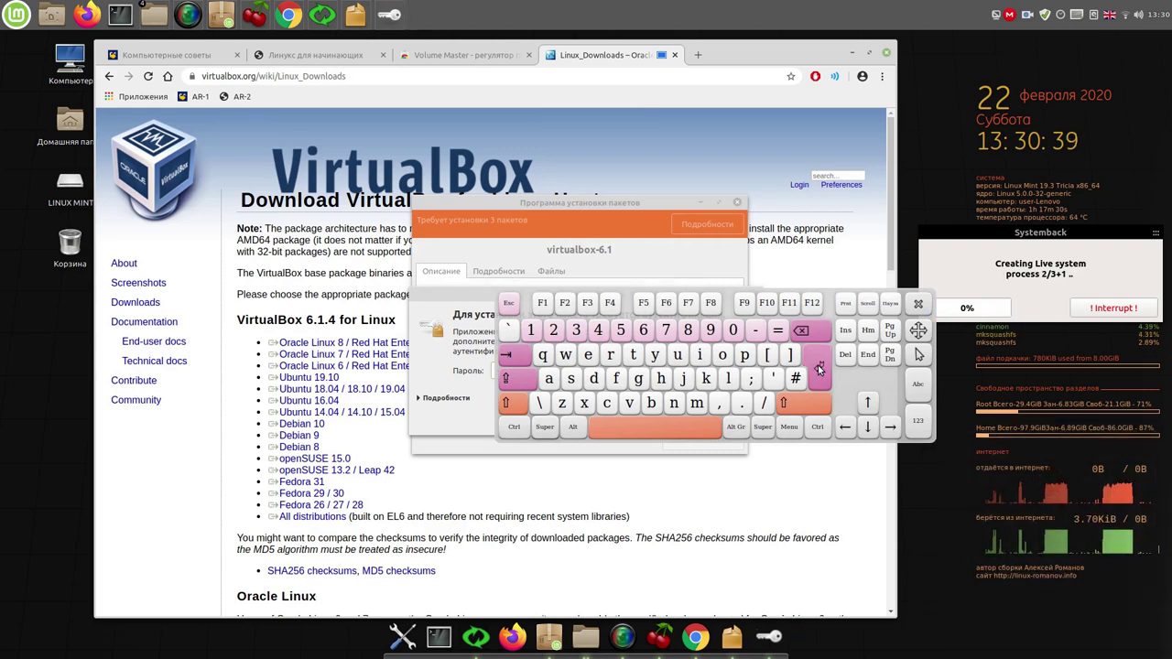
left_click_drag(924, 331, 909, 161)
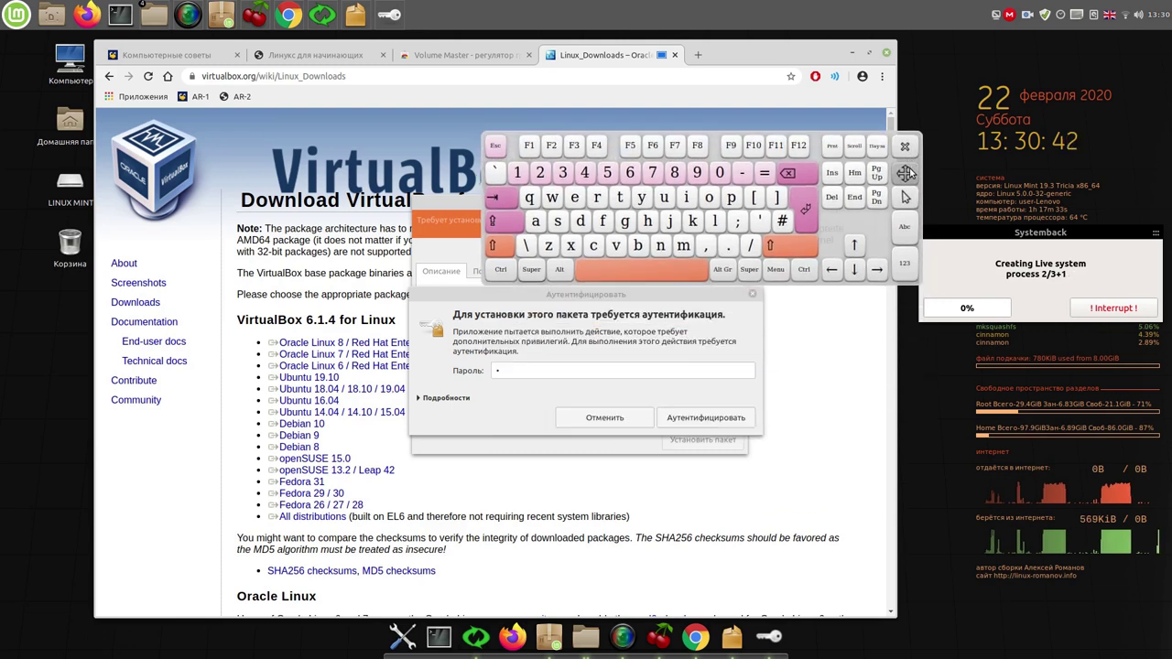
left_click(714, 418)
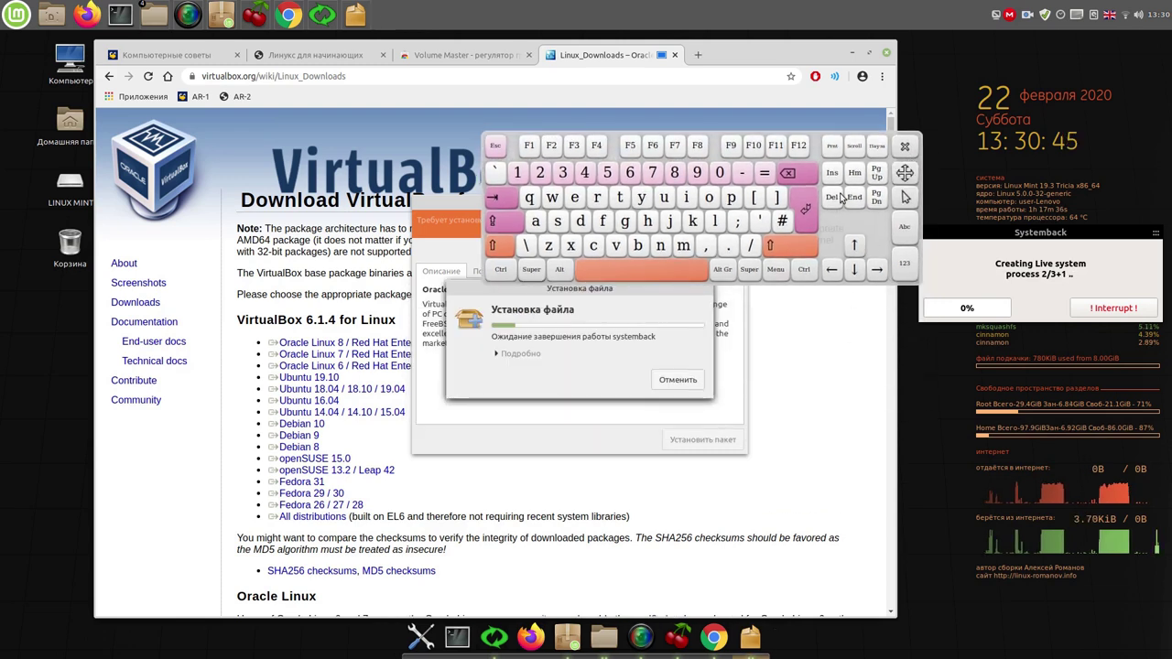
left_click(906, 146)
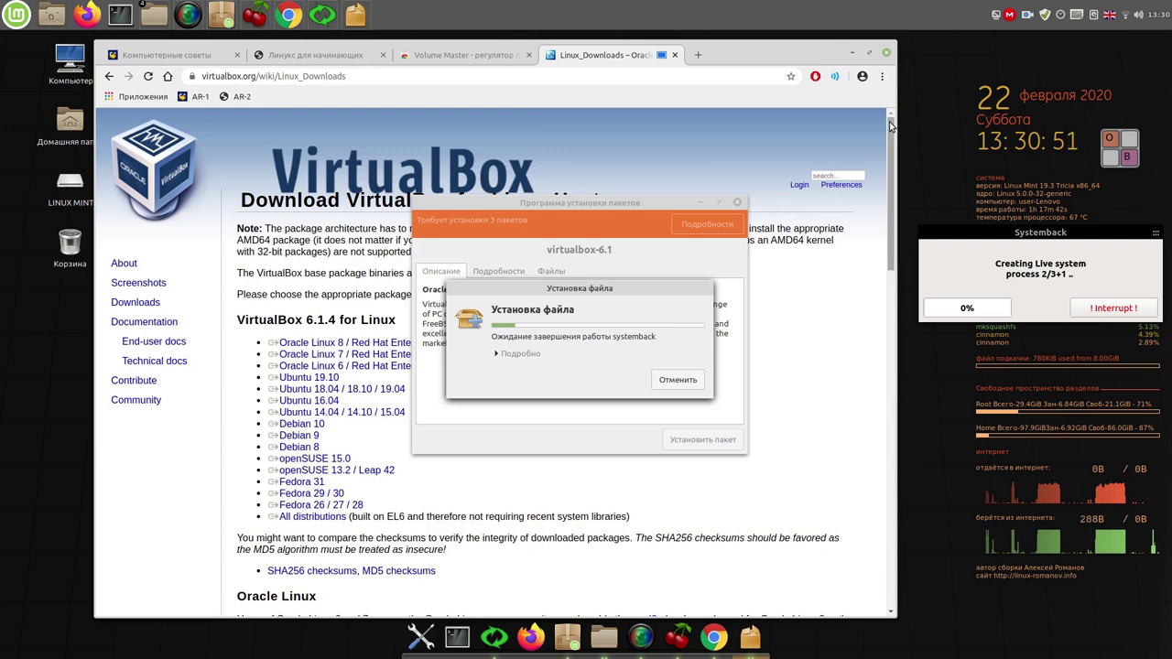
Step: Look at the MEGA login window and its status, settings and exit options, and close the window
left_click(1010, 16)
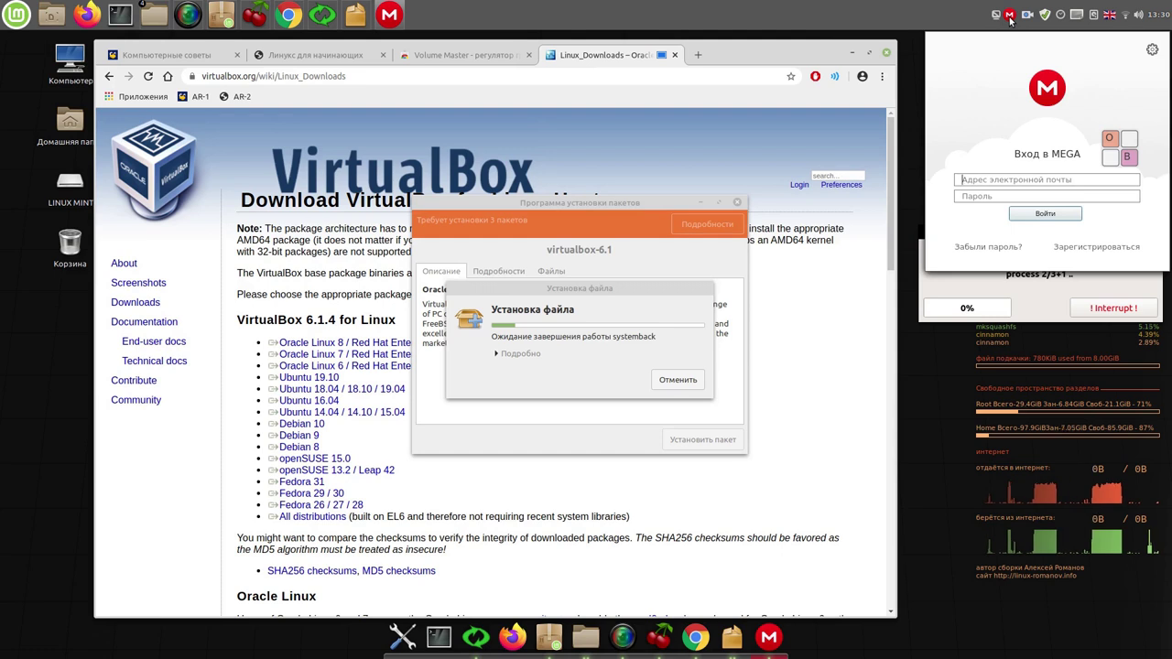
left_click(1009, 15)
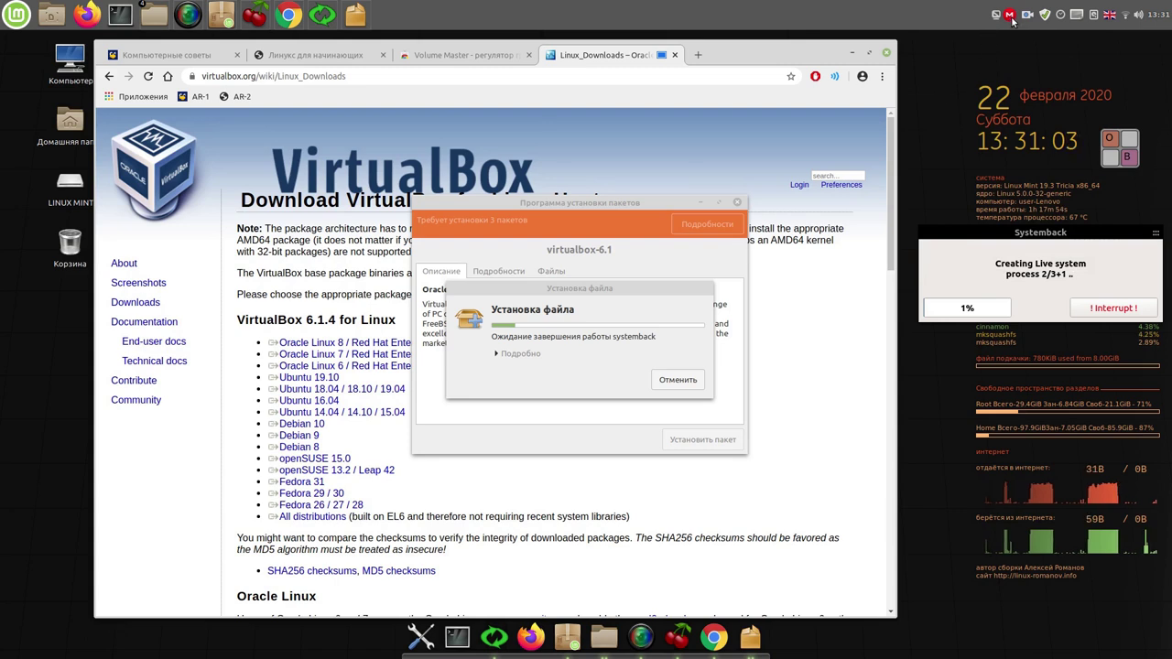
left_click(1011, 17)
left_click(1012, 18)
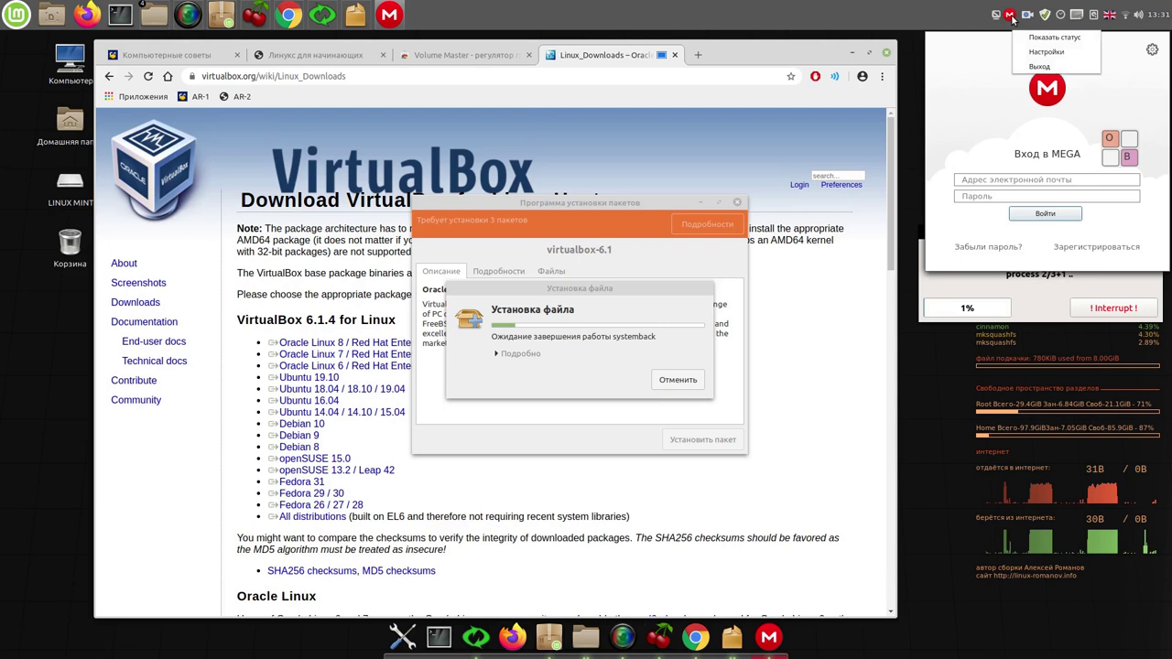
left_click(1012, 18)
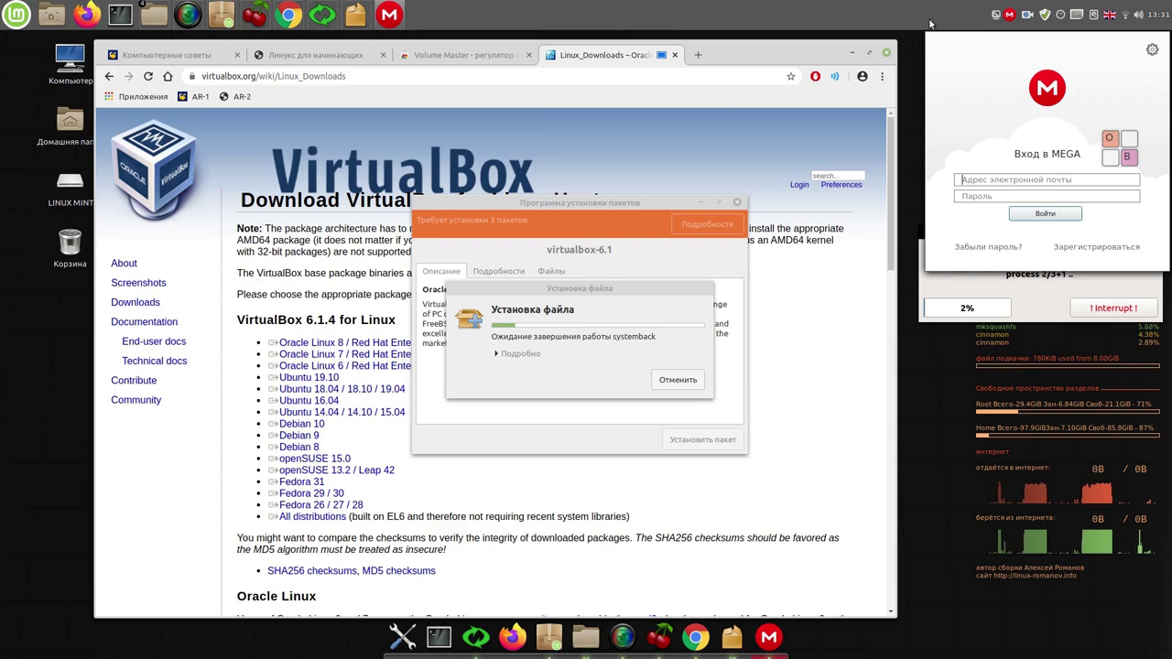
left_click(1010, 15)
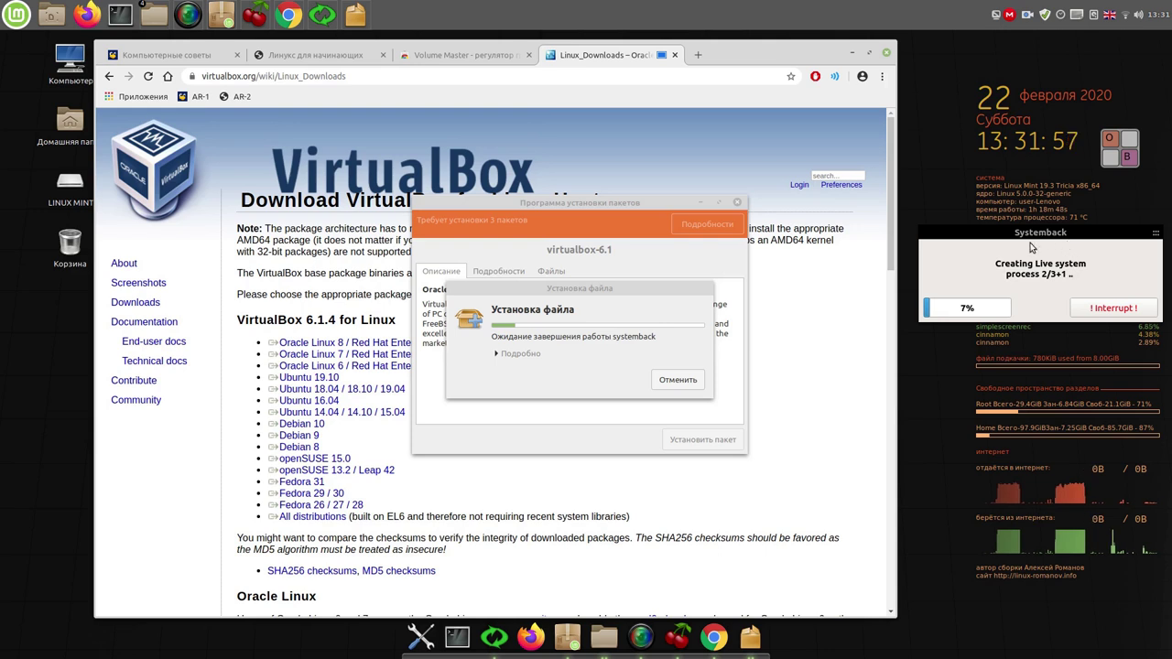
Step: Close the package installer windows for virtualbox-6.1
left_click(1027, 16)
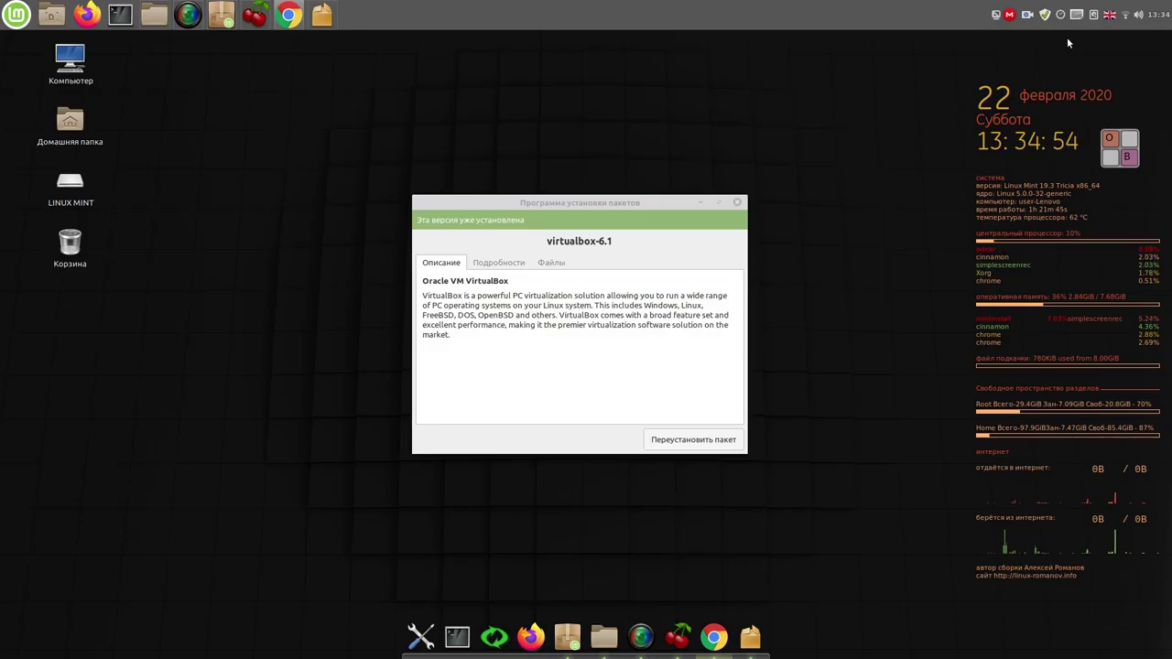
left_click(1028, 16)
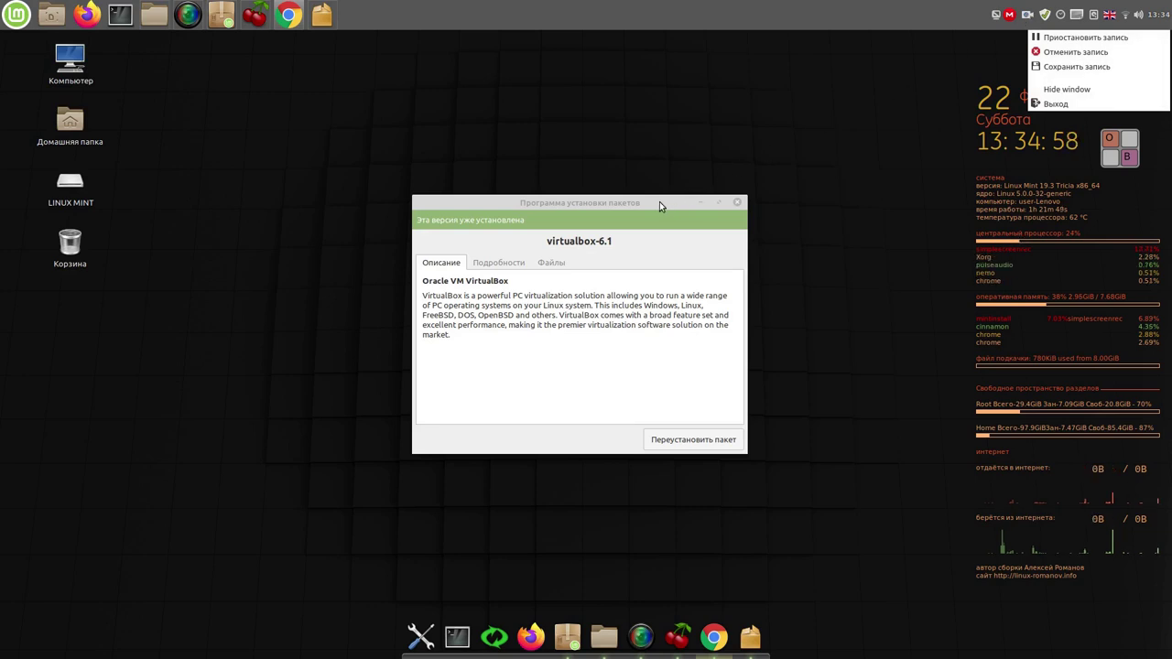
left_click(739, 206)
left_click(739, 206)
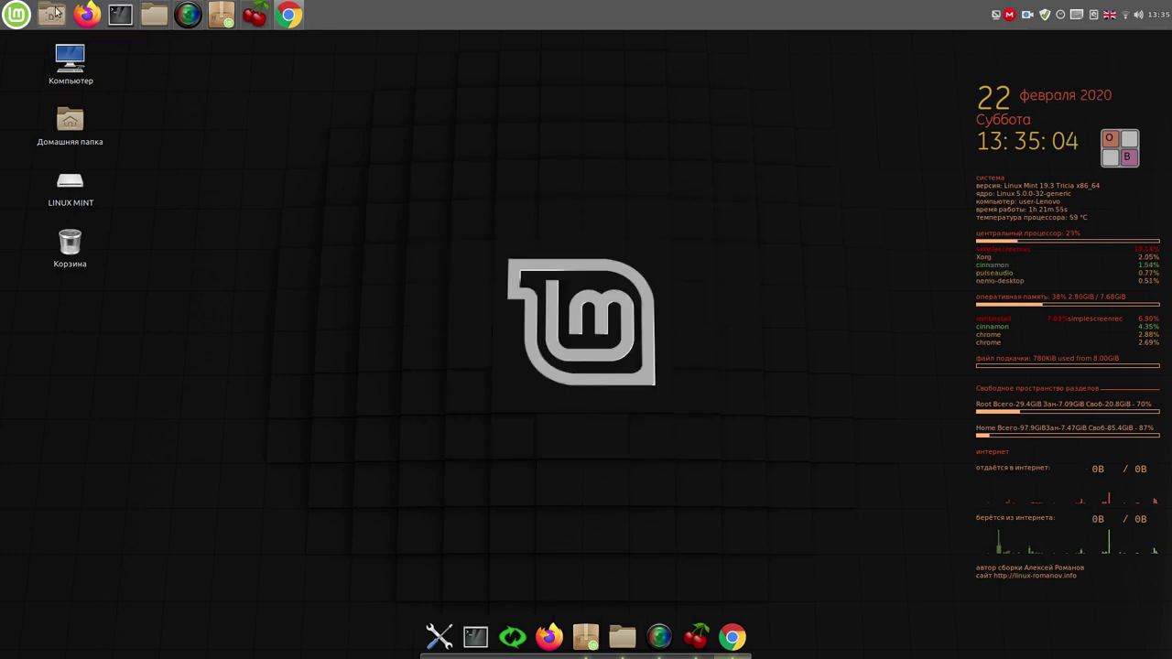
Step: Launch Oracle VM VirtualBox from the administration applications and pin its icon to the dock
left_click(18, 16)
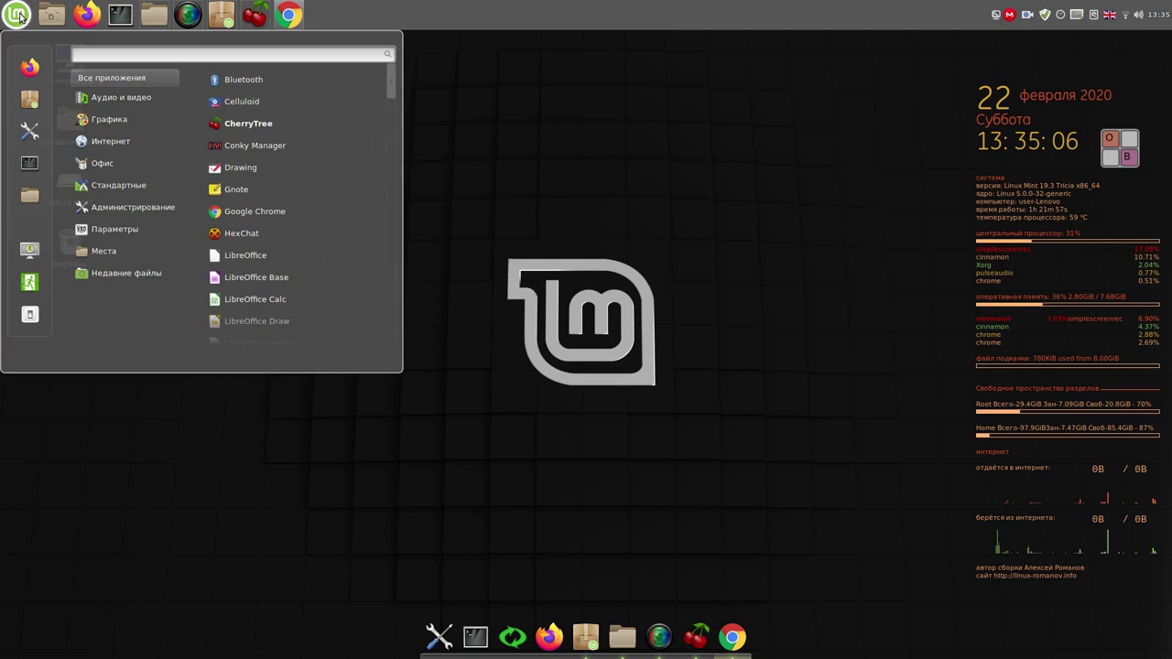
mouse_move(147, 186)
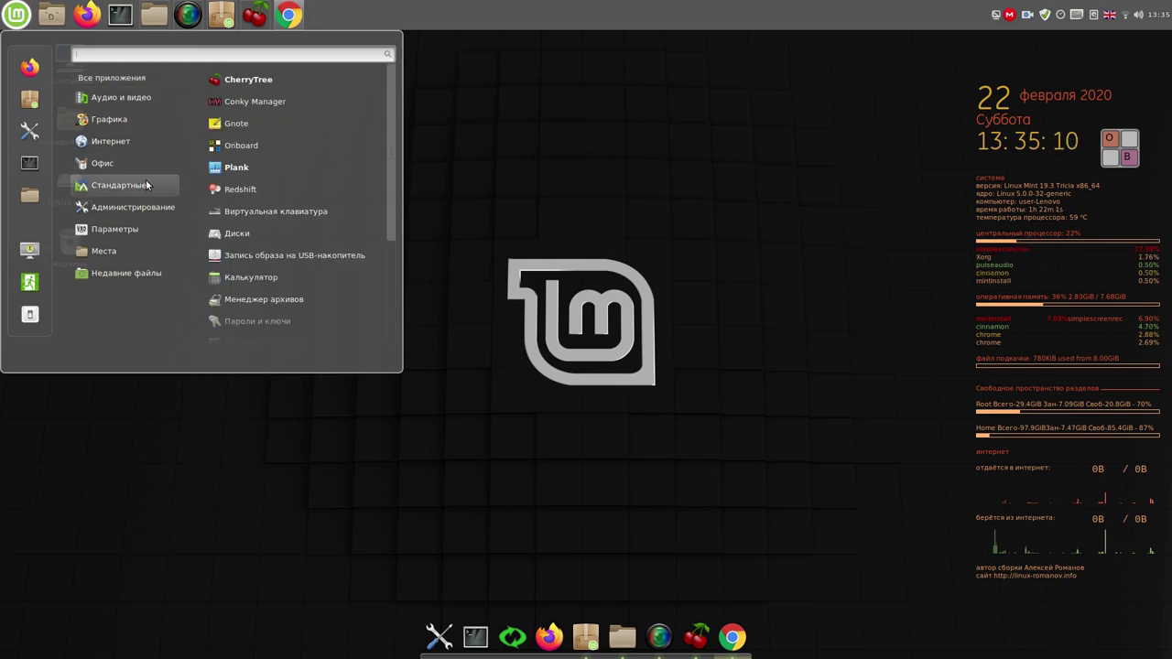
mouse_move(151, 208)
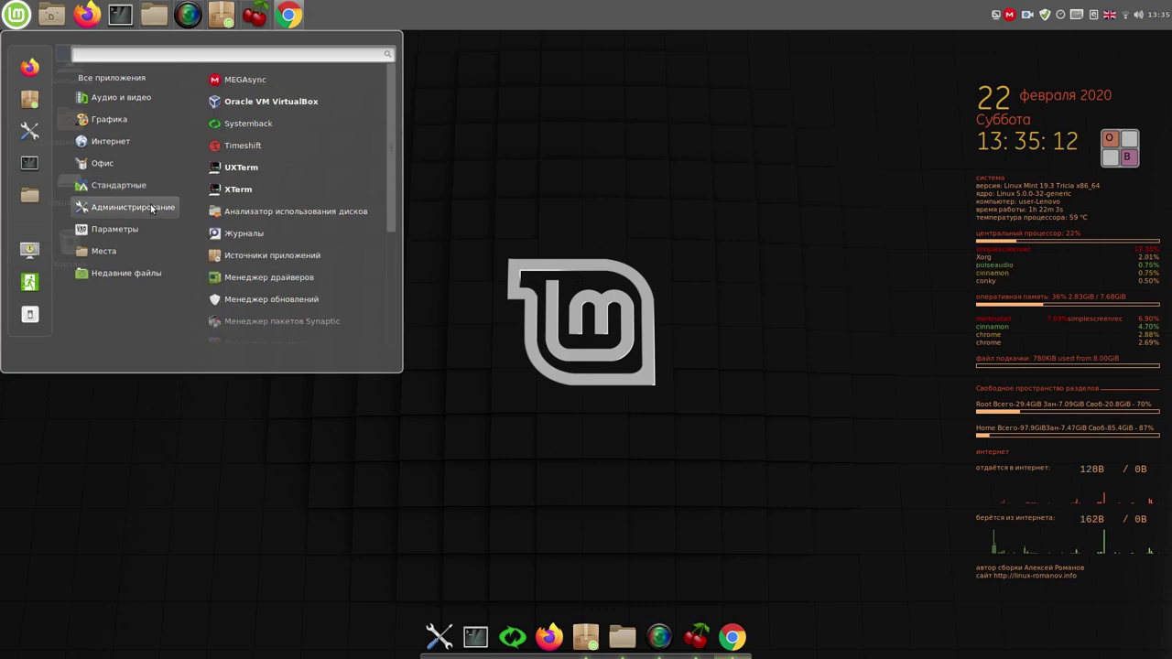
left_click(301, 103)
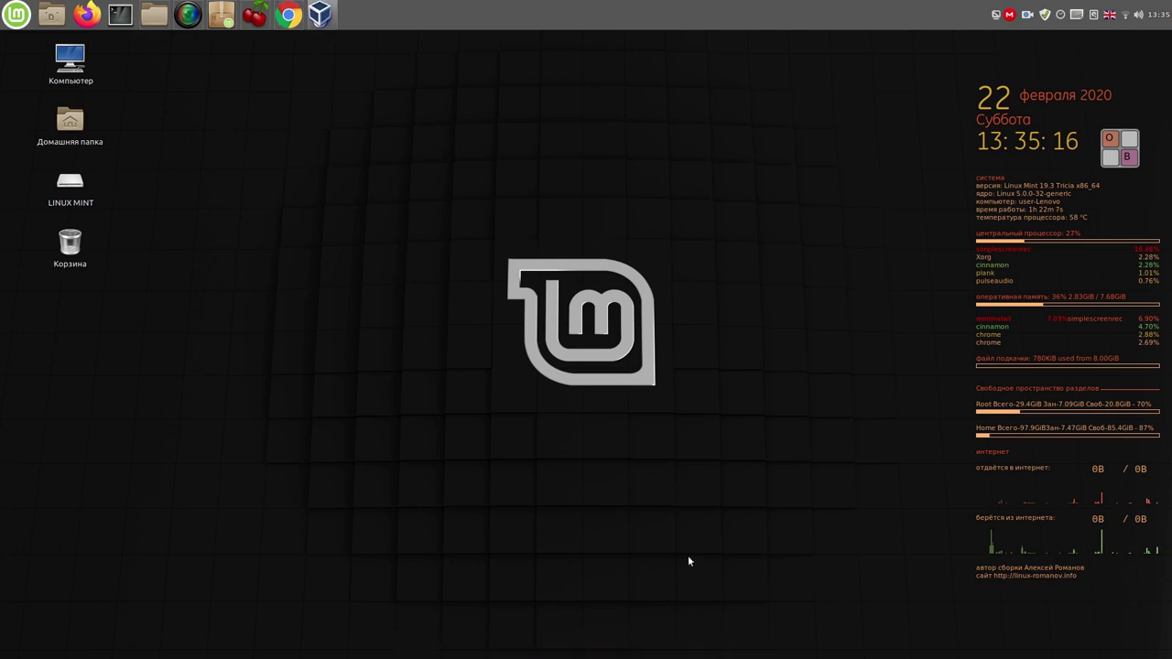
right_click(745, 646)
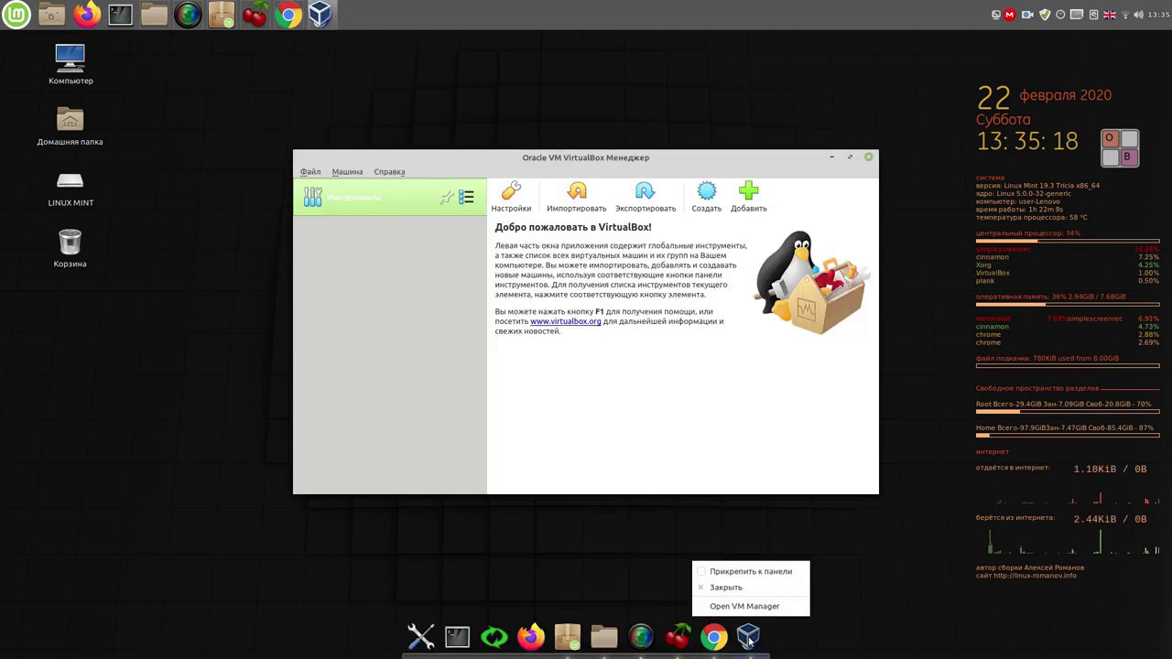
left_click(703, 573)
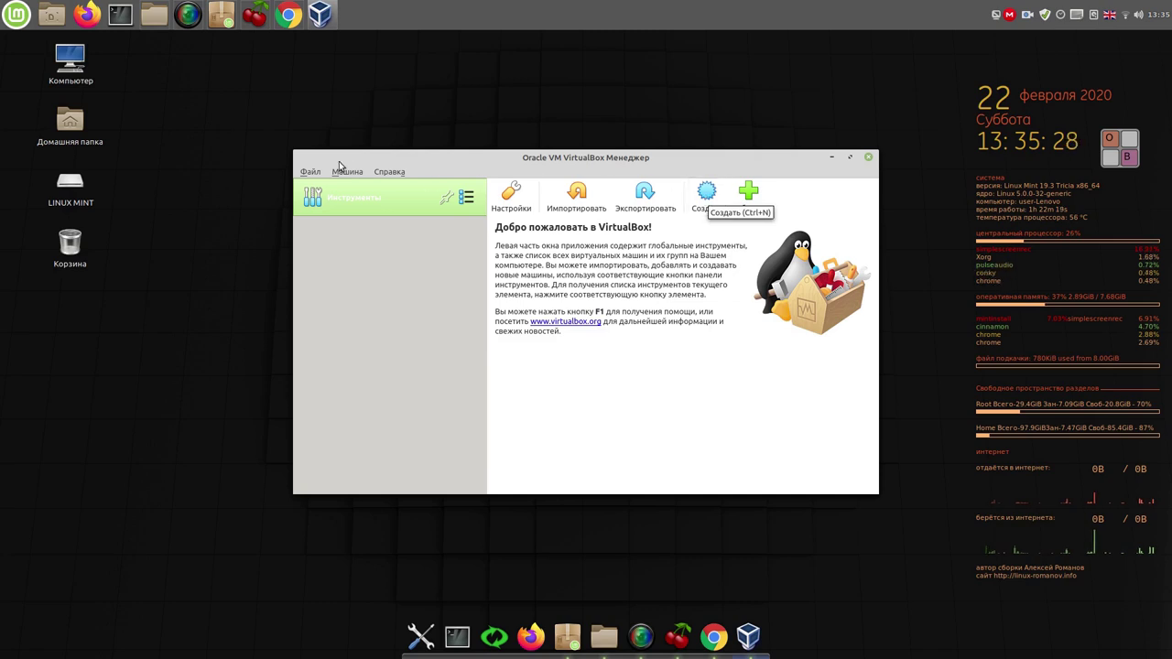
Step: In the VirtualBox plugin settings, add Oracle_VM_VirtualBox_Extension_Pack-6.1.4.vbox-extpack from the Загрузки folder
left_click(312, 173)
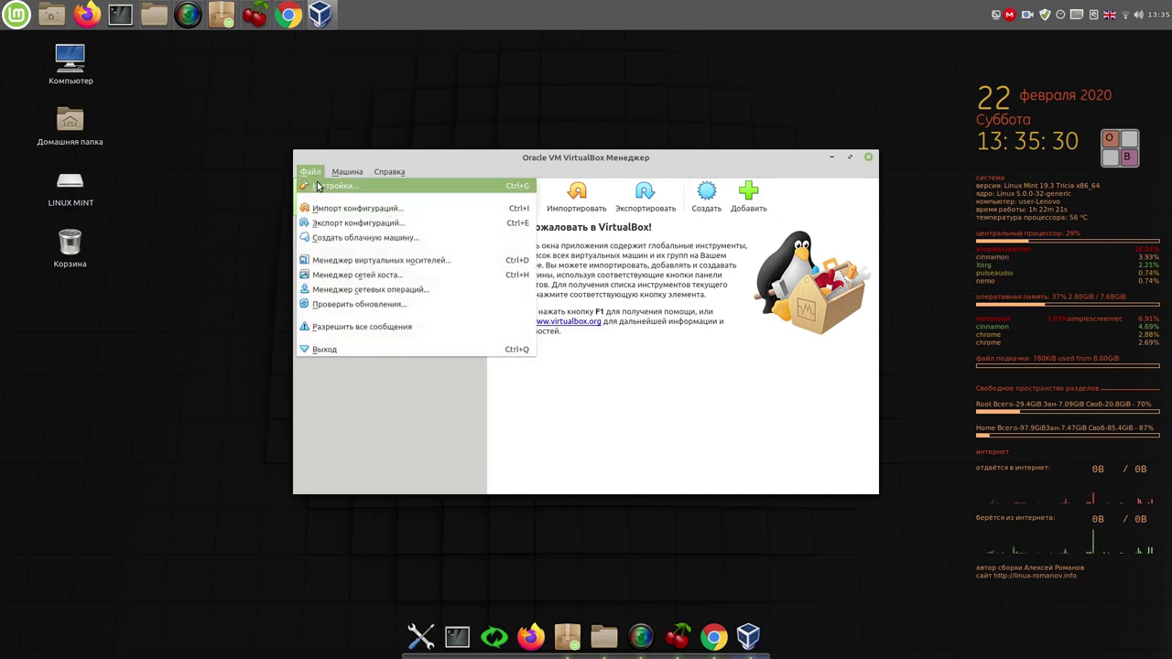
left_click(318, 188)
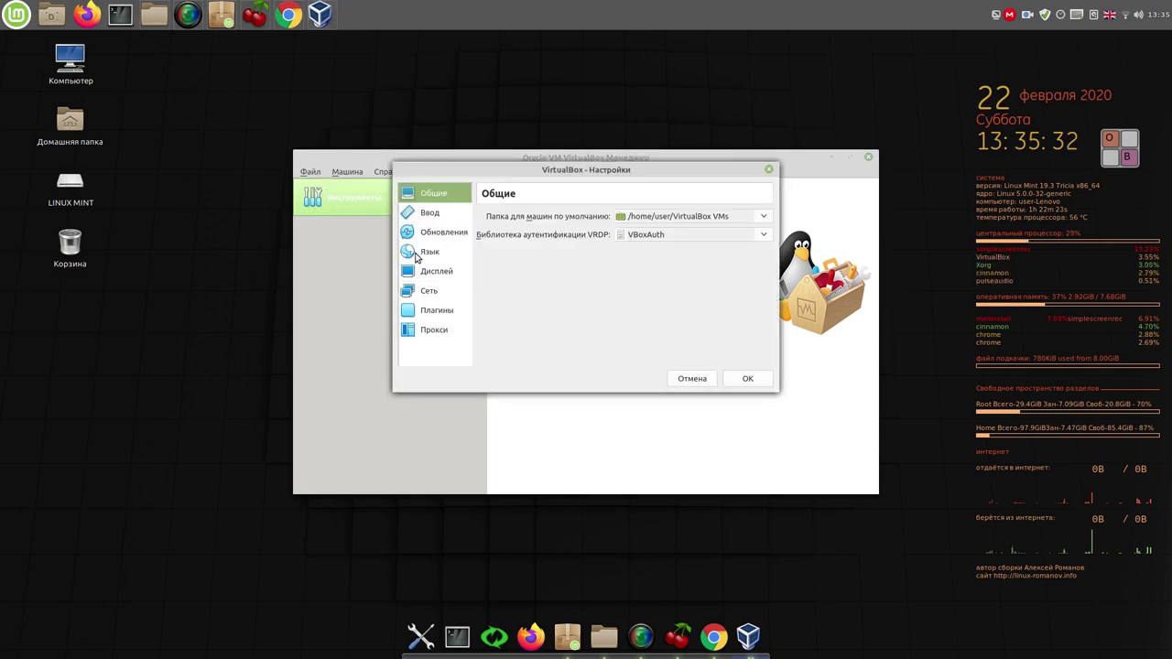
left_click(437, 311)
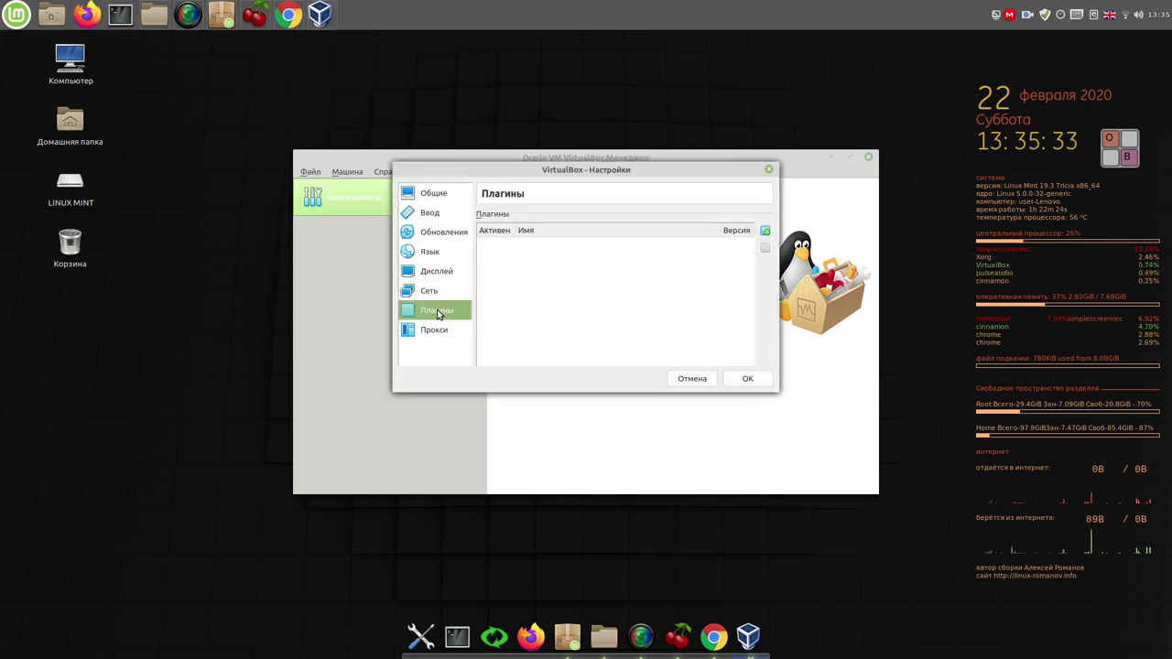
left_click(764, 231)
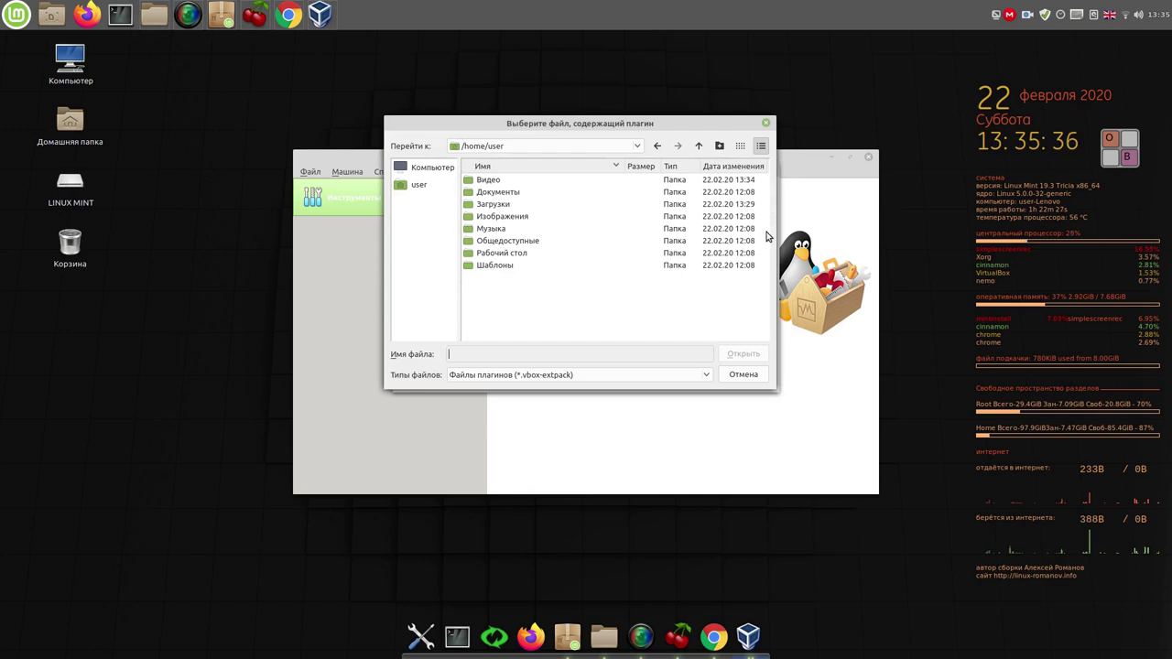
double_click(492, 205)
left_click(532, 183)
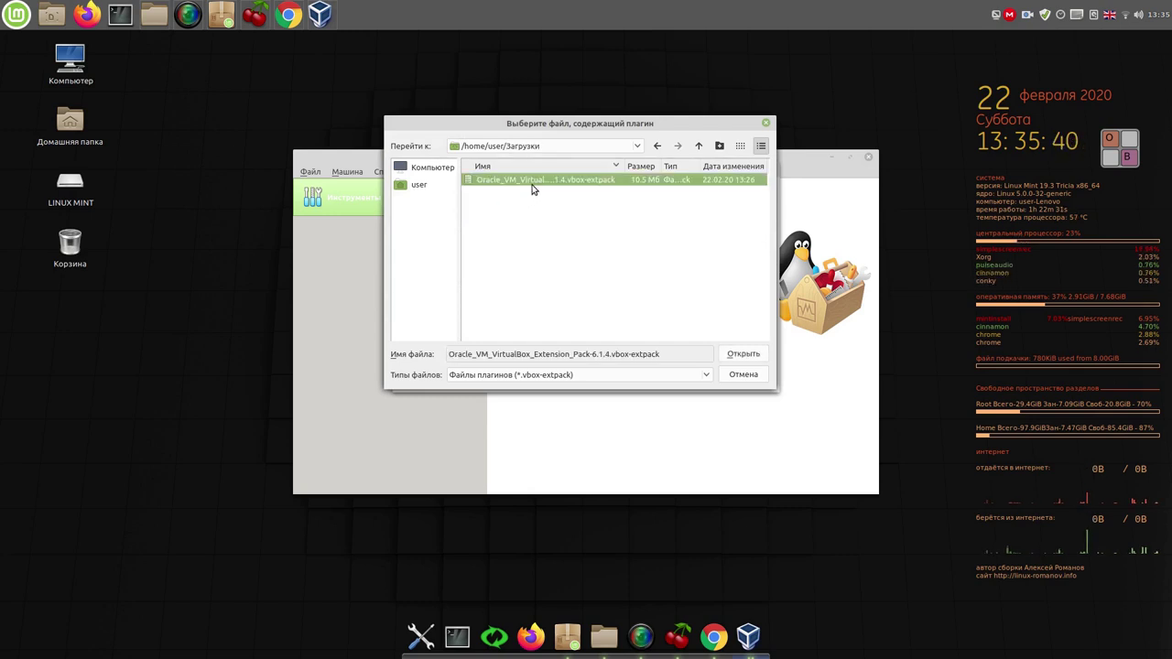
left_click(747, 356)
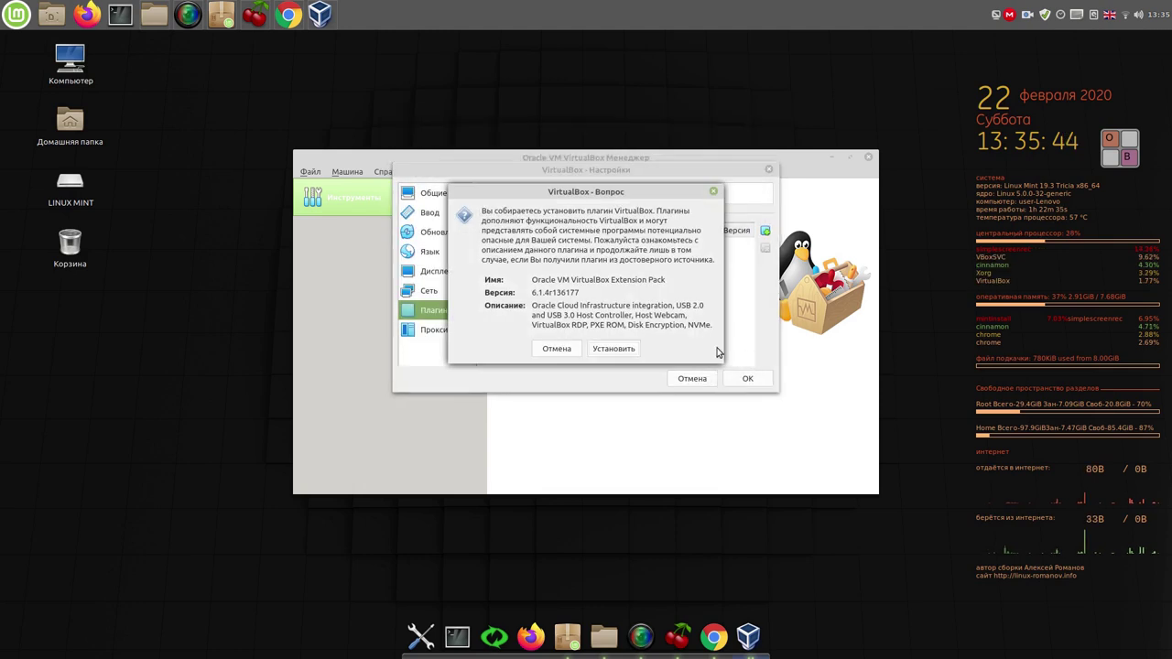
Step: Start installing the Extension Pack, go through its license to the end and agree to it
left_click(615, 355)
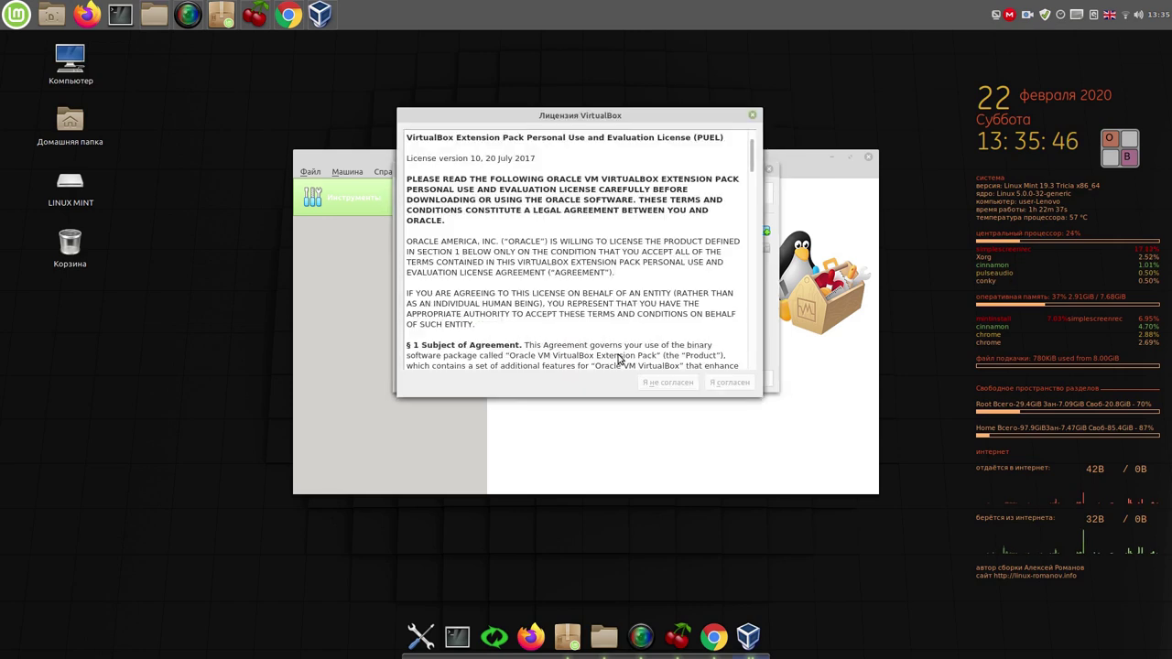
left_click_drag(748, 167, 752, 357)
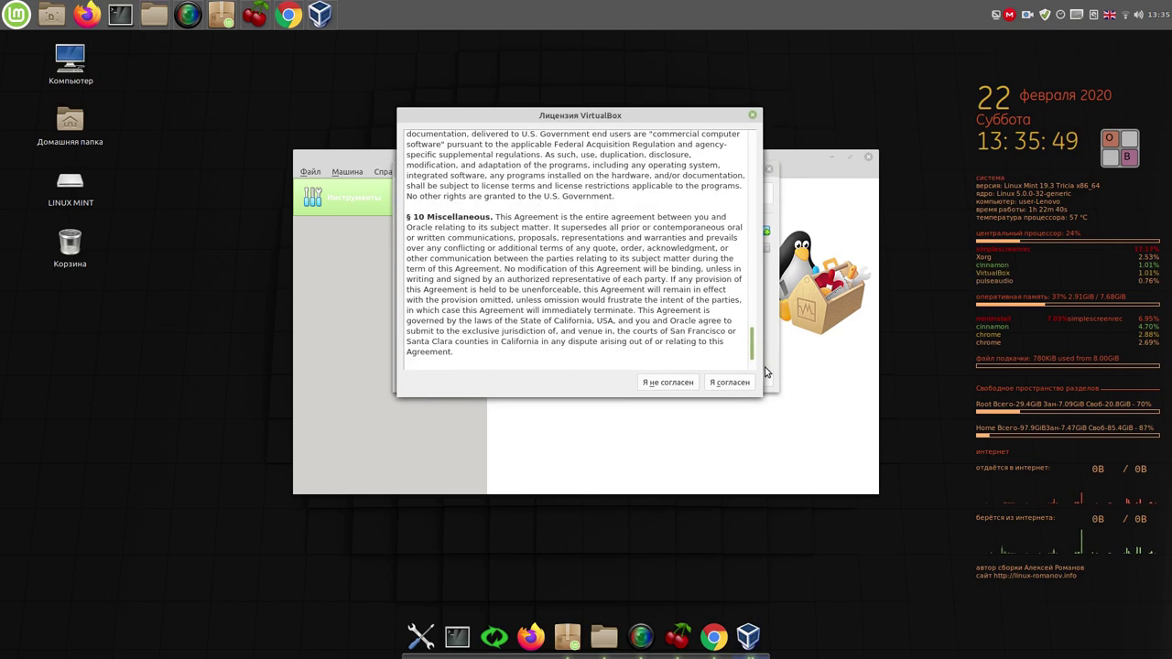
left_click(722, 386)
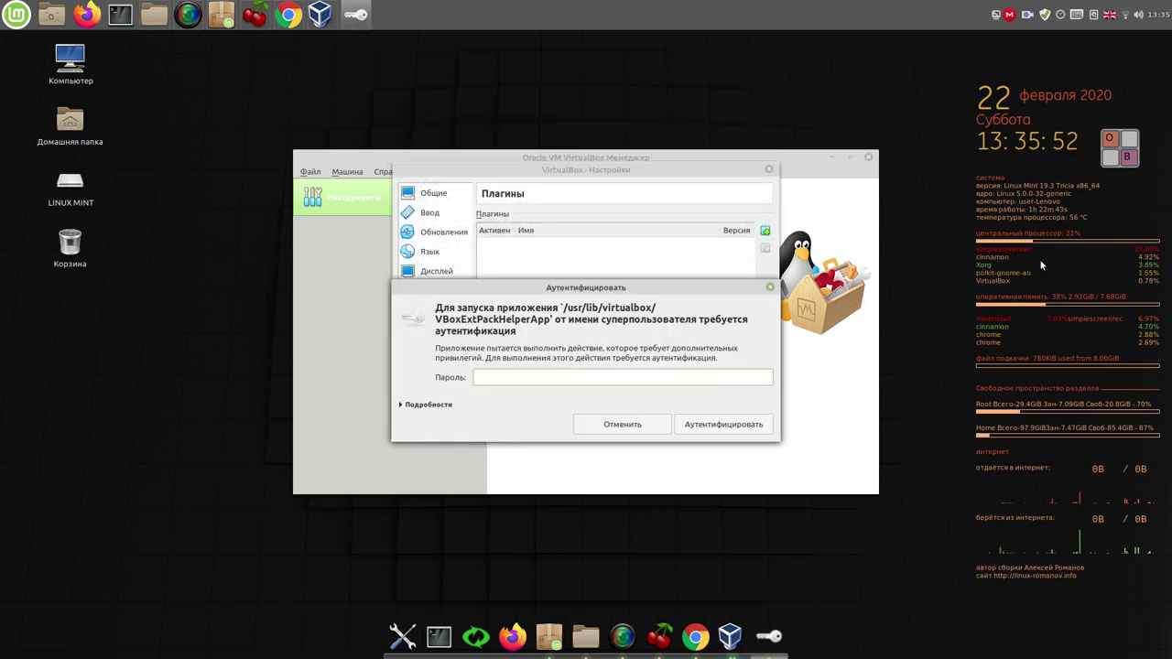
Step: Authorize the Extension Pack installation by entering the account password with the on-screen keyboard, and close the VirtualBox settings with the plugin accepted
left_click(356, 14)
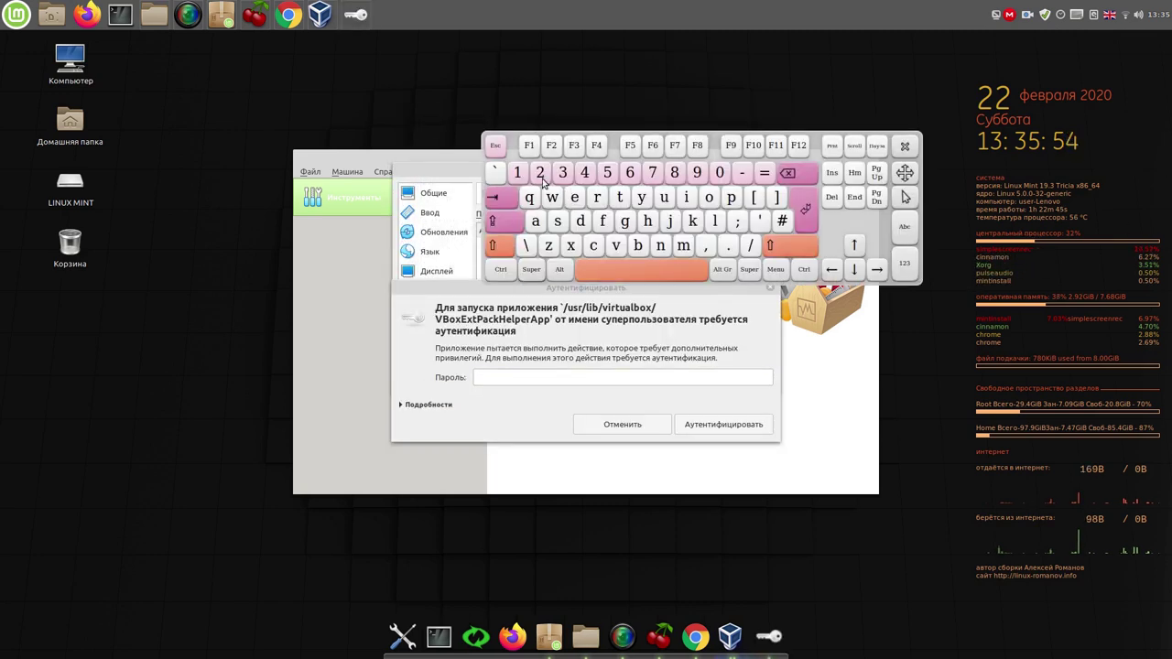
left_click(579, 374)
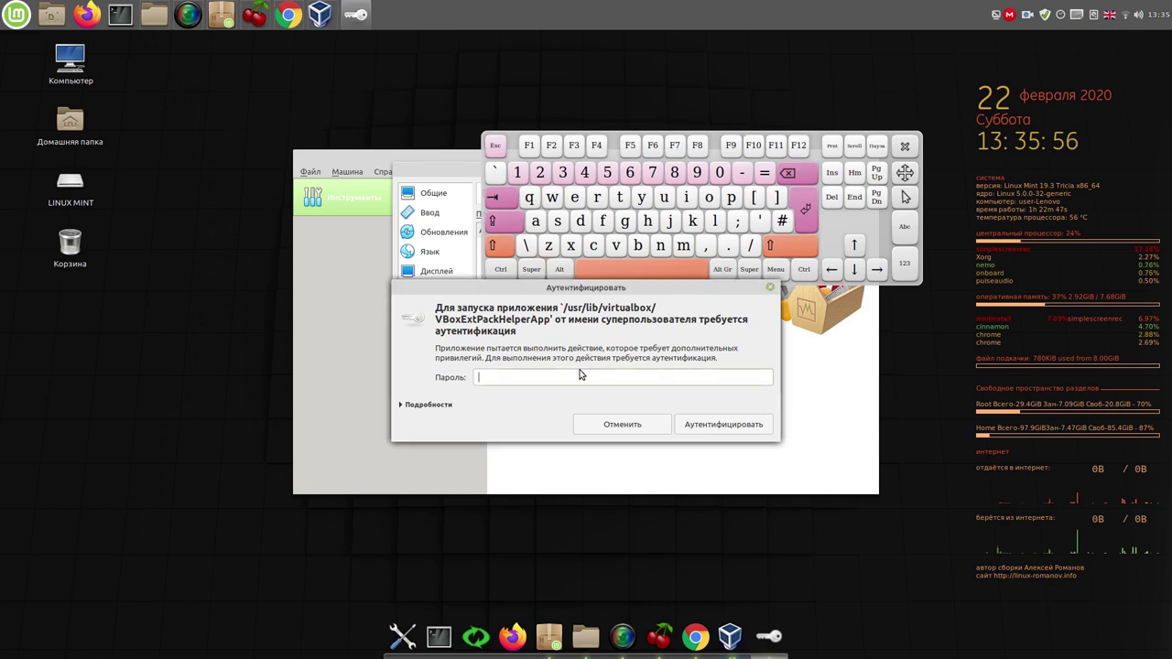
left_click(517, 173)
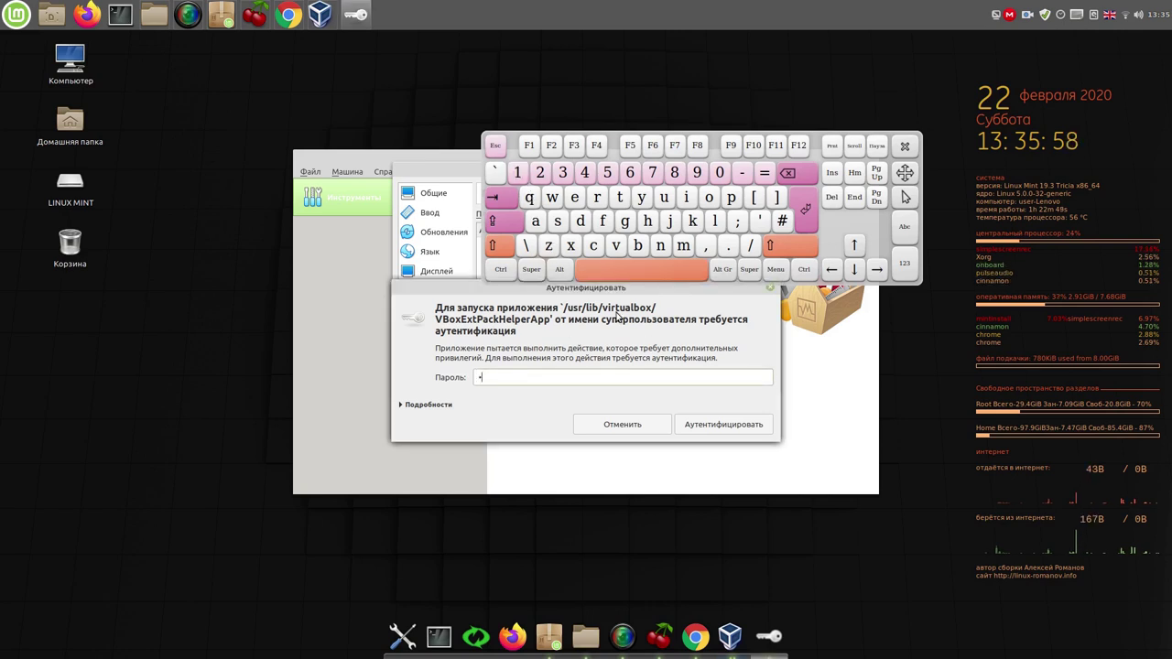
left_click(753, 428)
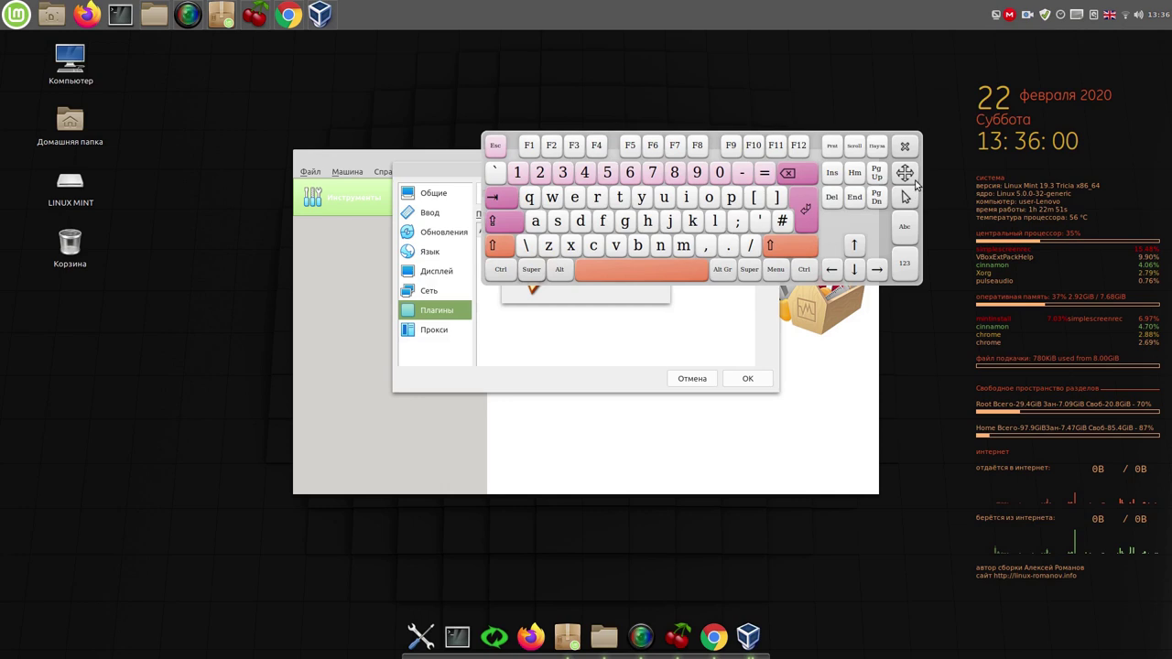
left_click(905, 145)
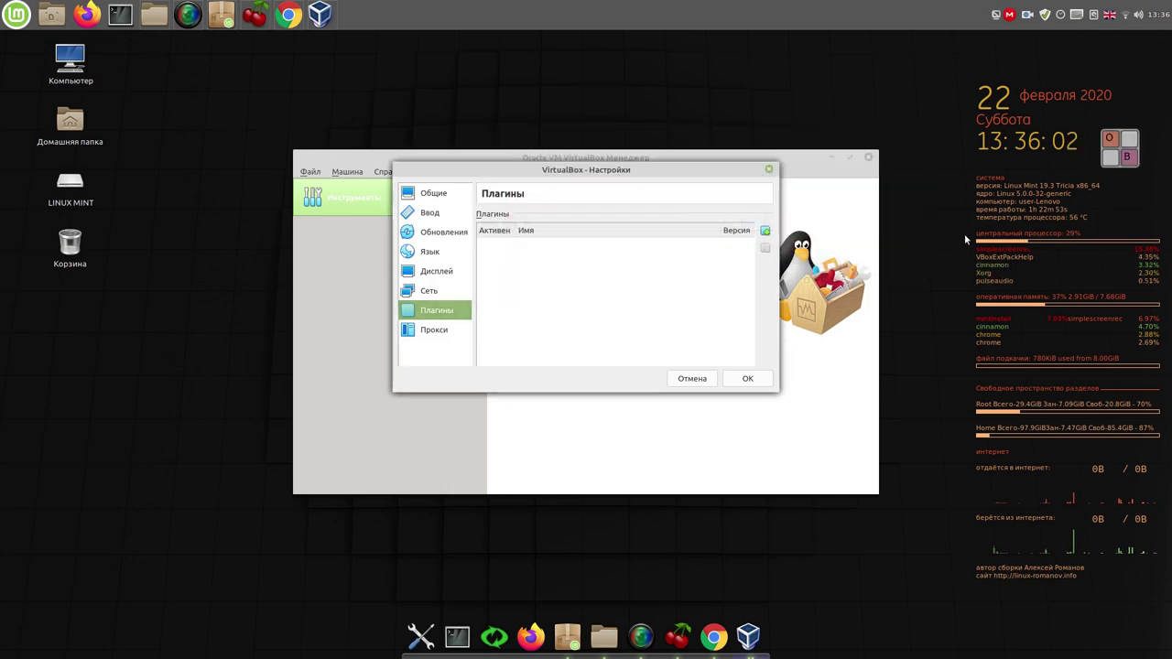
left_click(583, 298)
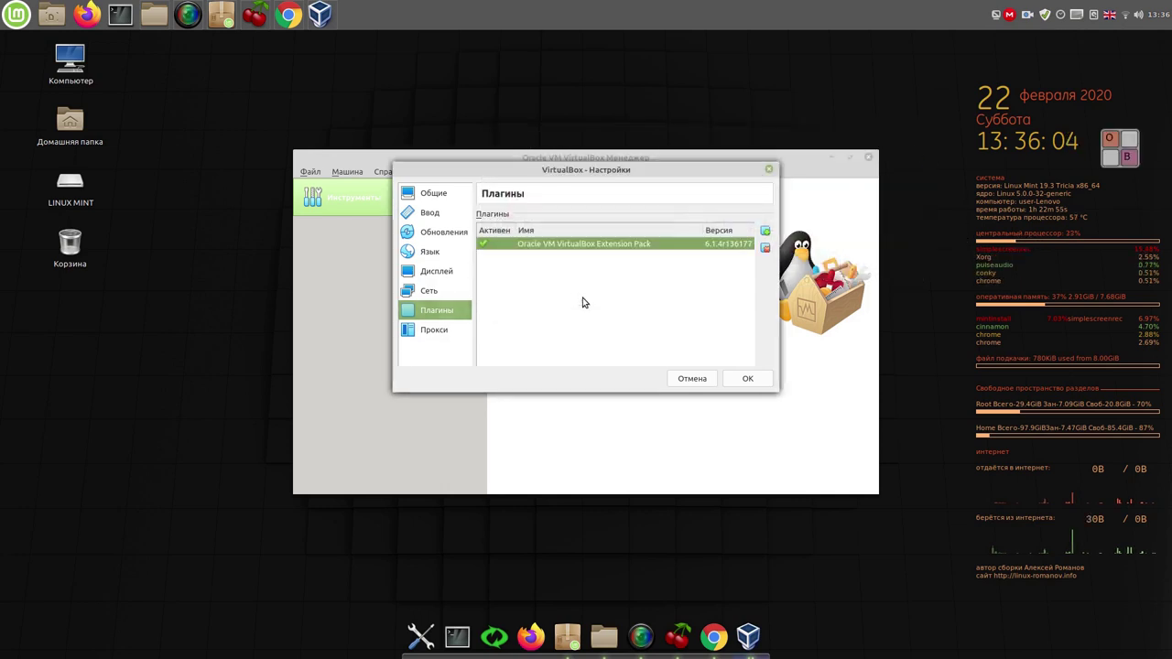
left_click(753, 378)
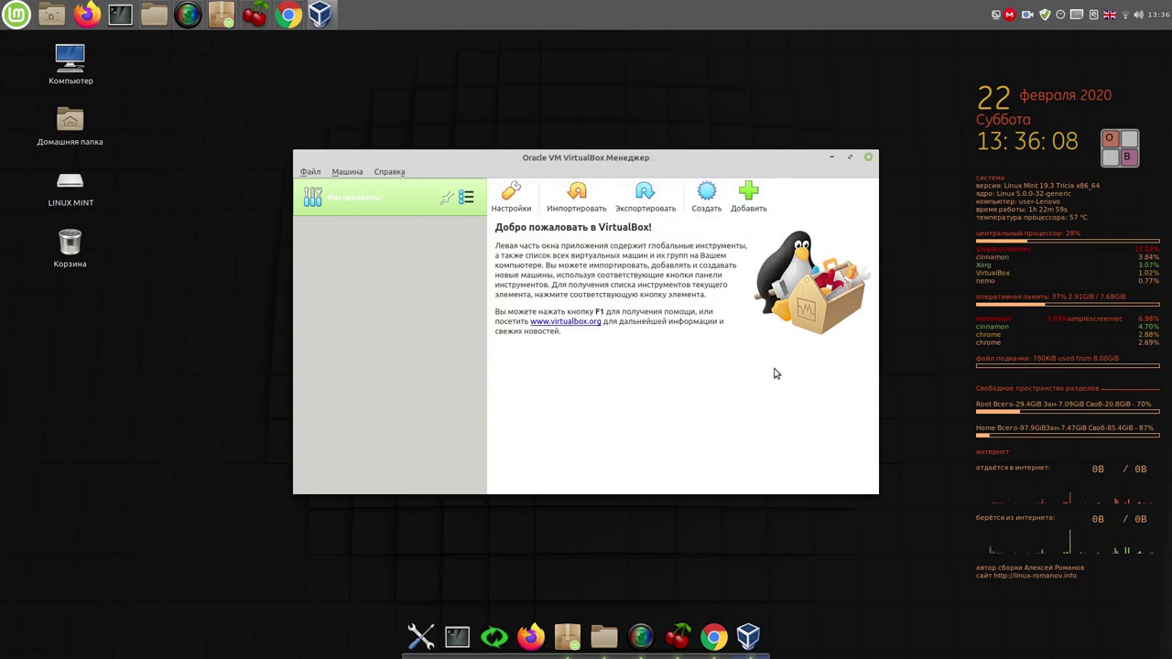
Step: Start a new virtual machine, name it test using the on-screen keyboard, and set its operating system type to Linux
left_click(707, 194)
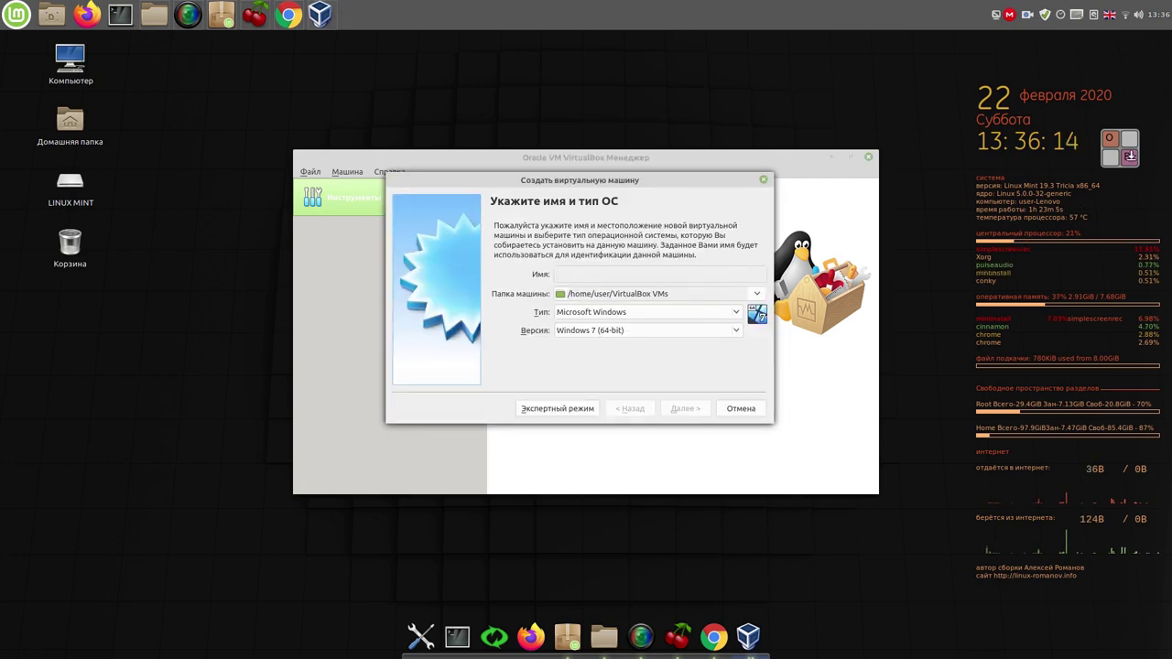
left_click(1130, 157)
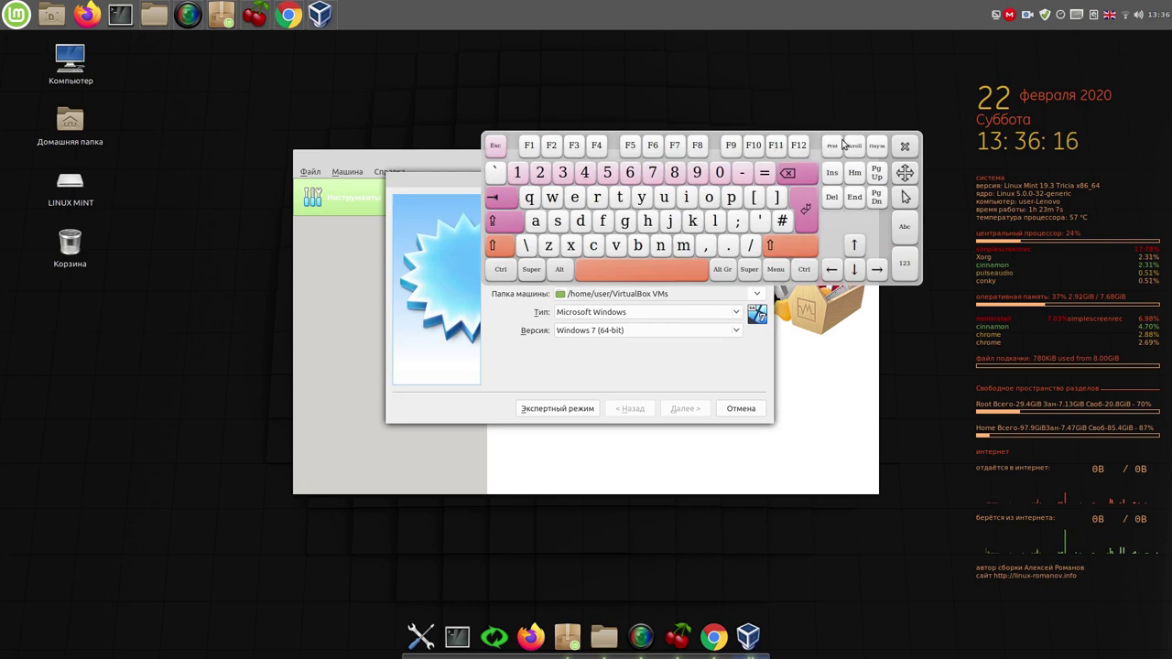
left_click_drag(905, 172, 977, 127)
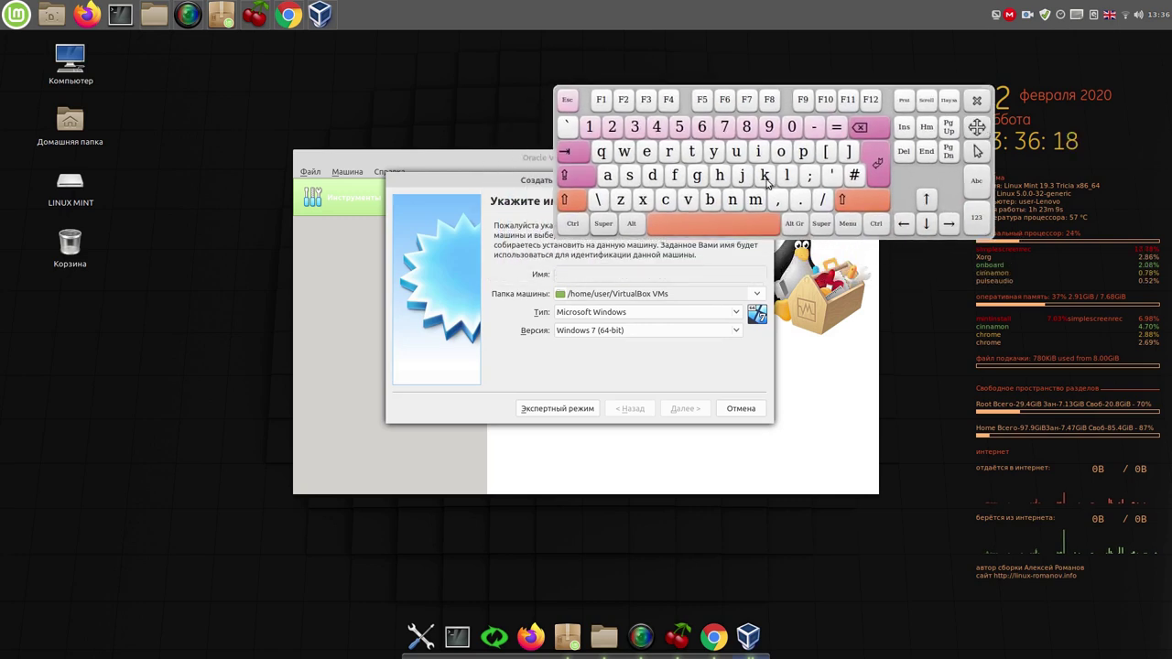
left_click(693, 153)
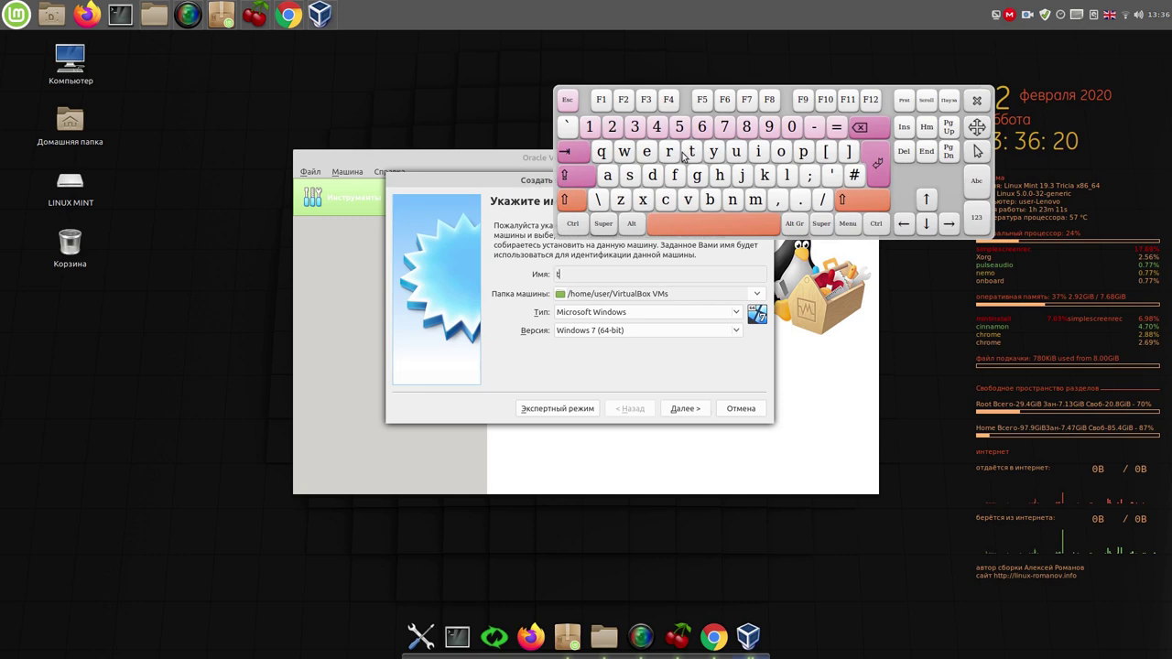
left_click(652, 153)
left_click(630, 176)
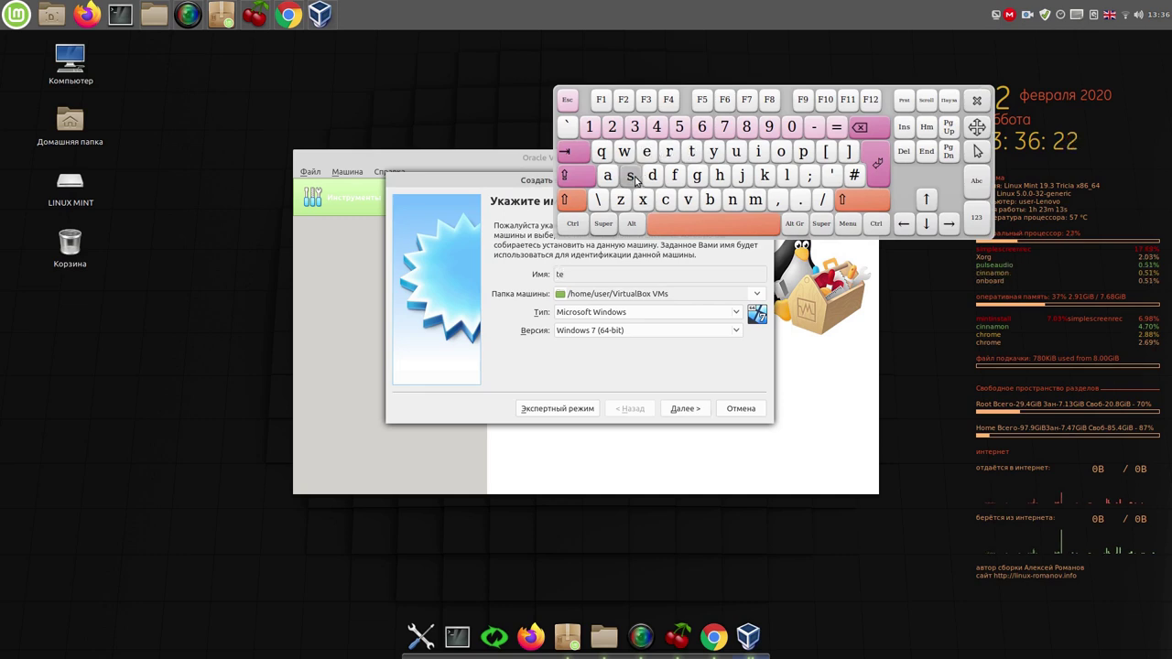
left_click(693, 156)
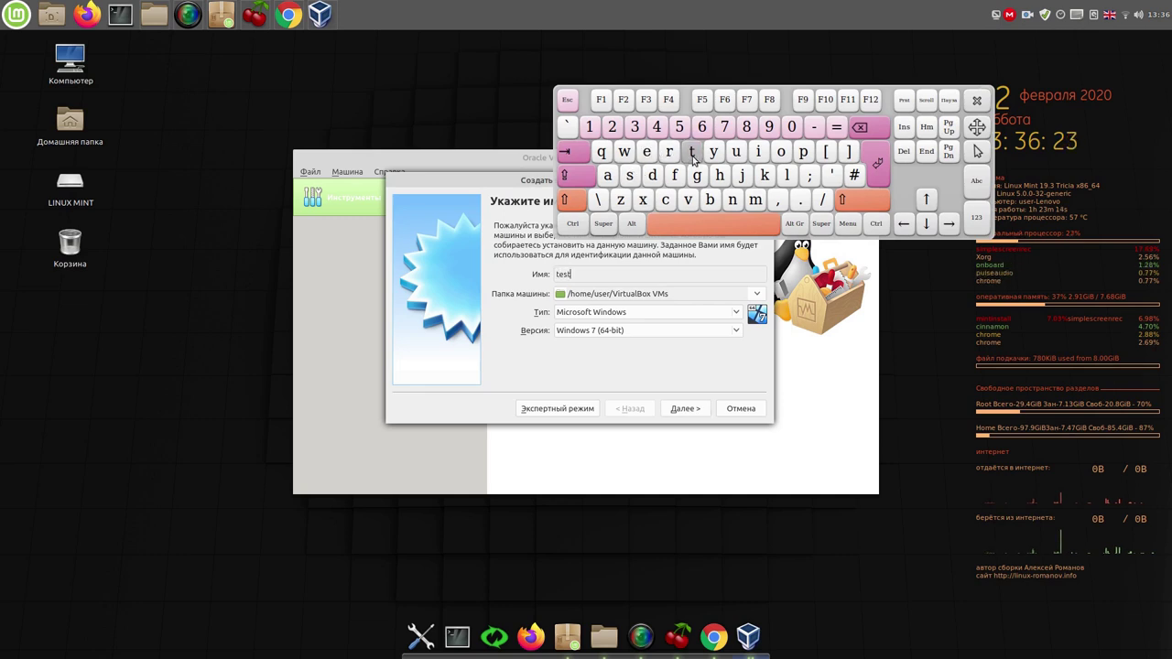
left_click(663, 316)
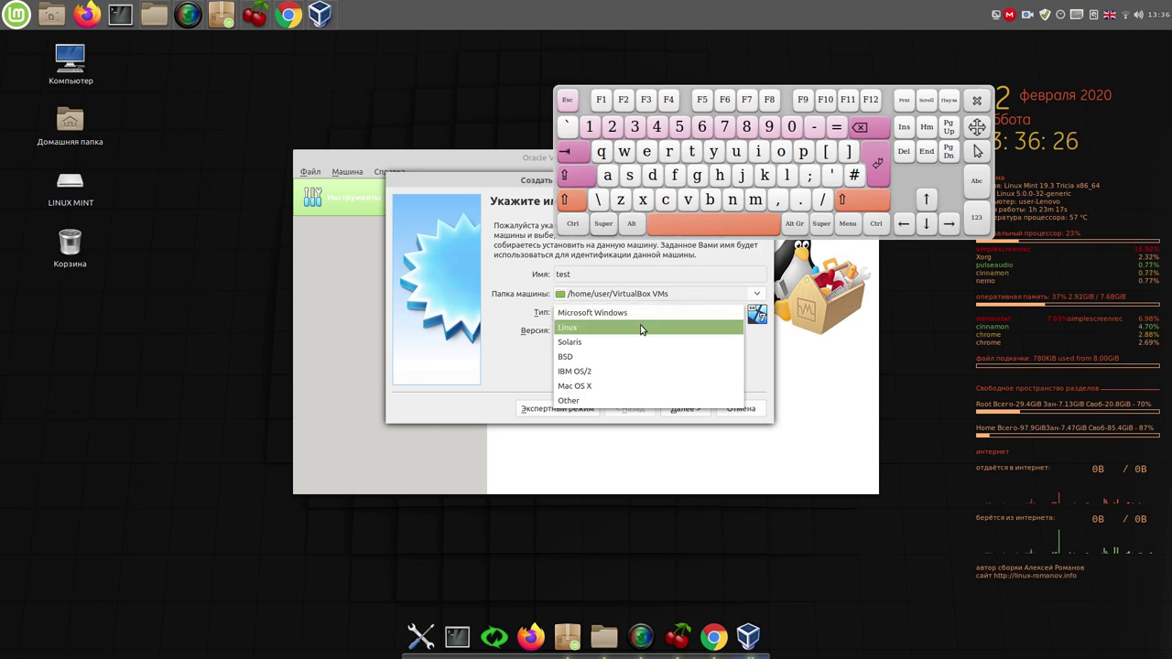
left_click(642, 328)
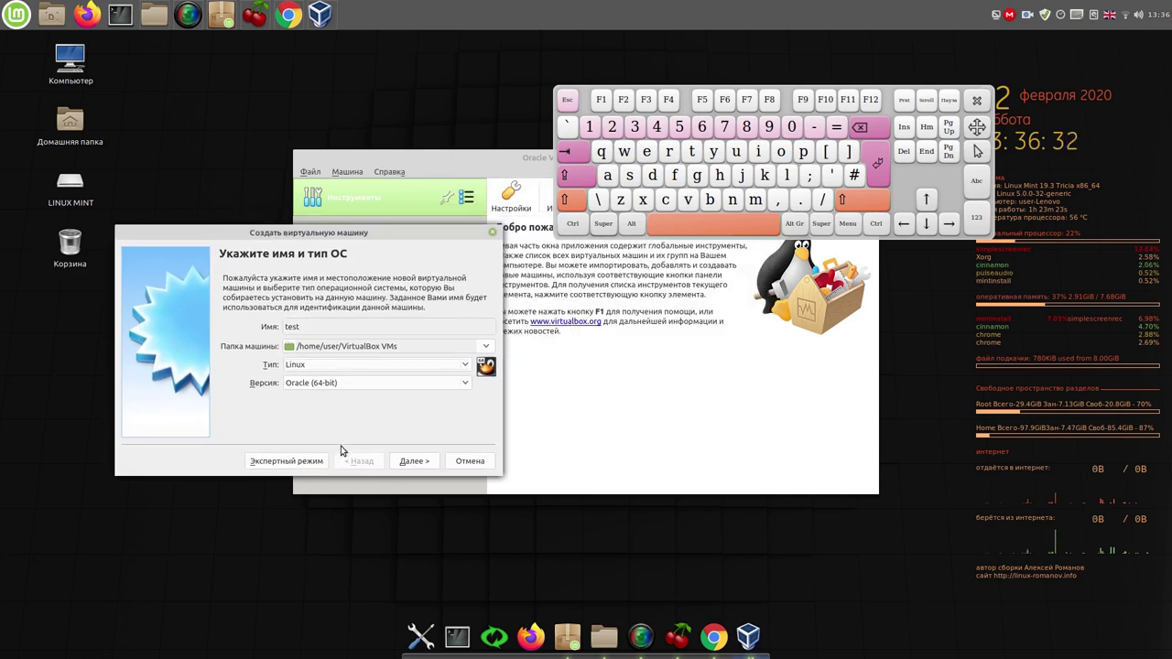
Step: Allocate 3778 MB of RAM to the new virtual machine
left_click(413, 462)
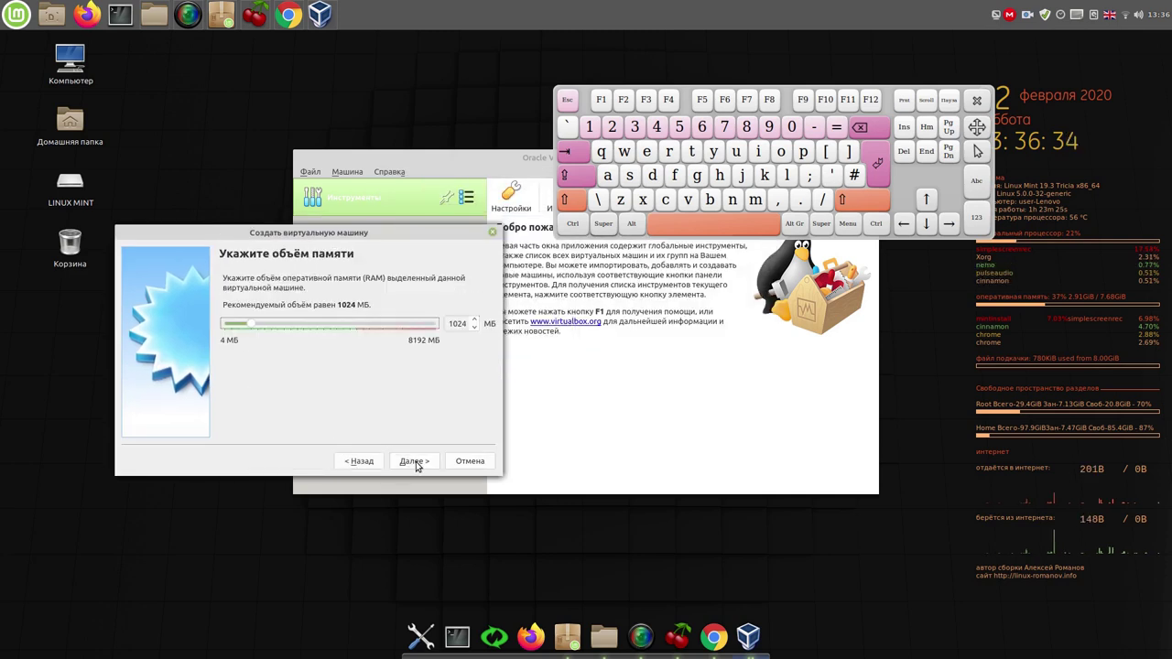
left_click_drag(256, 333, 324, 328)
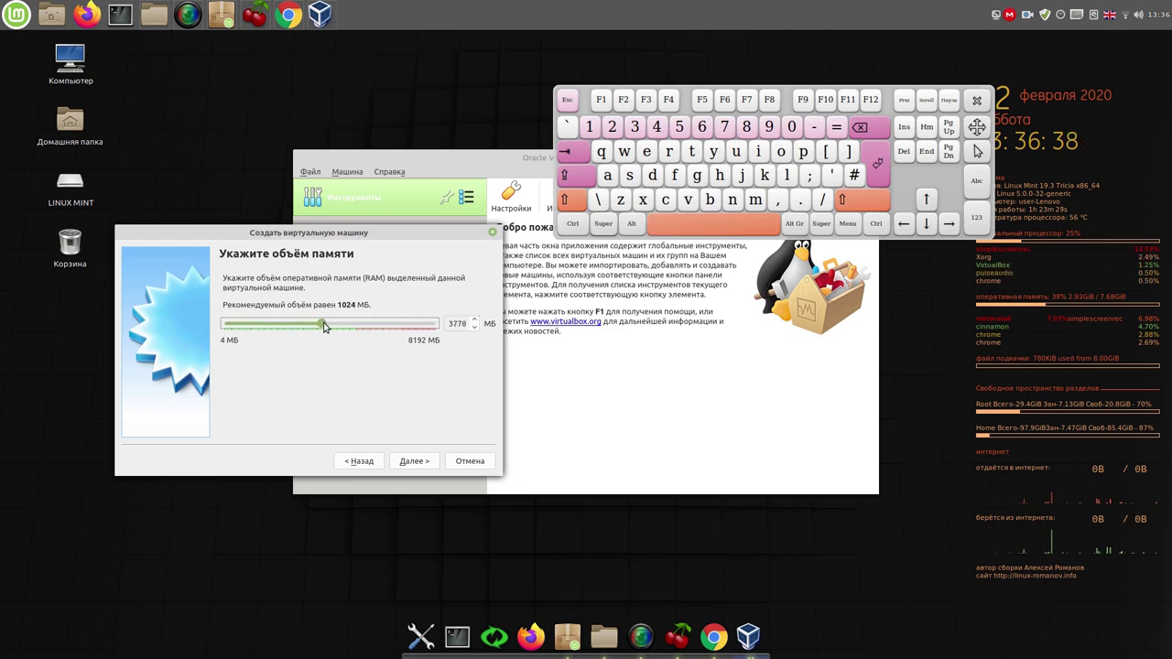
left_click(414, 460)
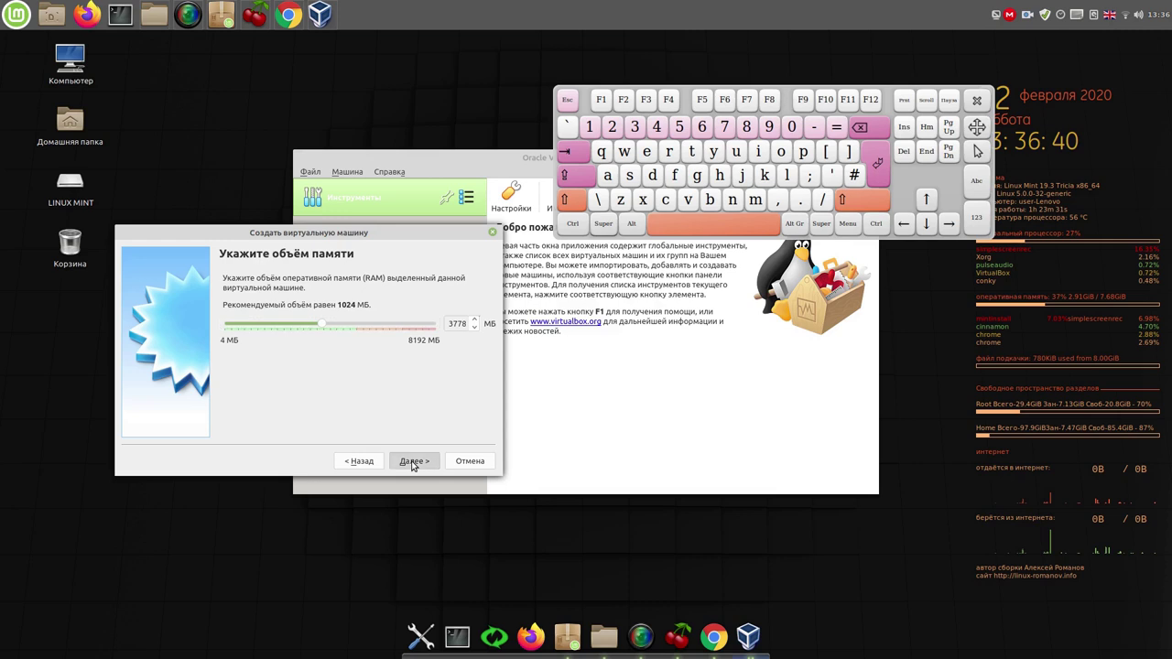
Step: Create the machine's virtual hard disk test.vdi in VDI format with a size of 12.00 GB, and close the on-screen keyboard
left_click(412, 463)
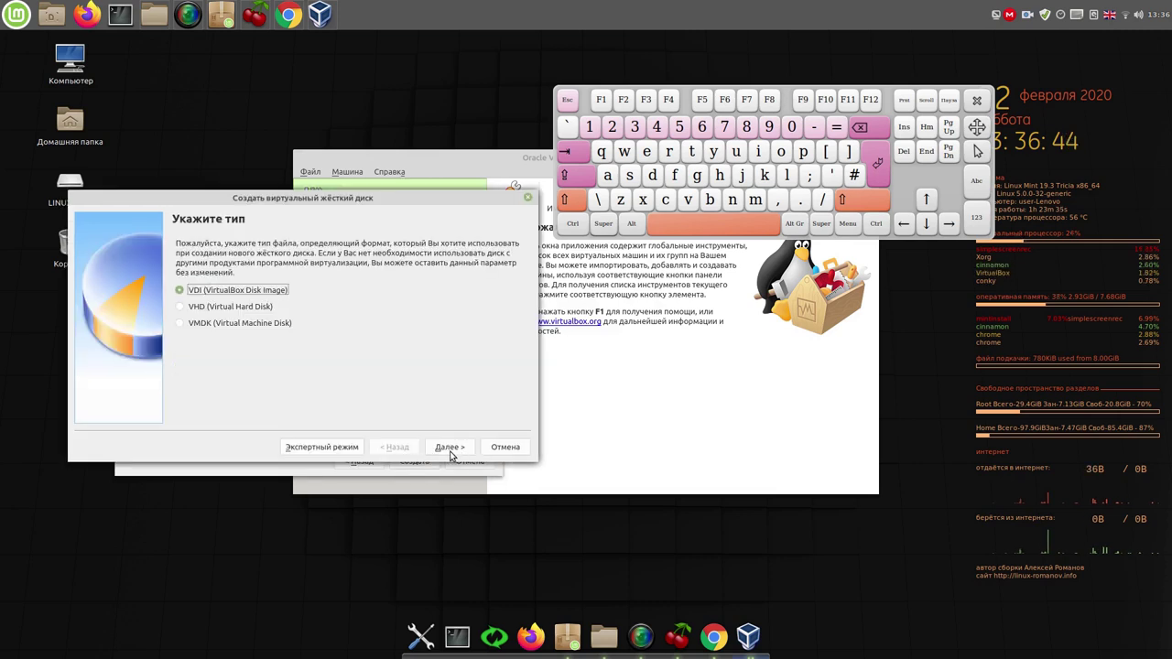
left_click(449, 448)
left_click(450, 451)
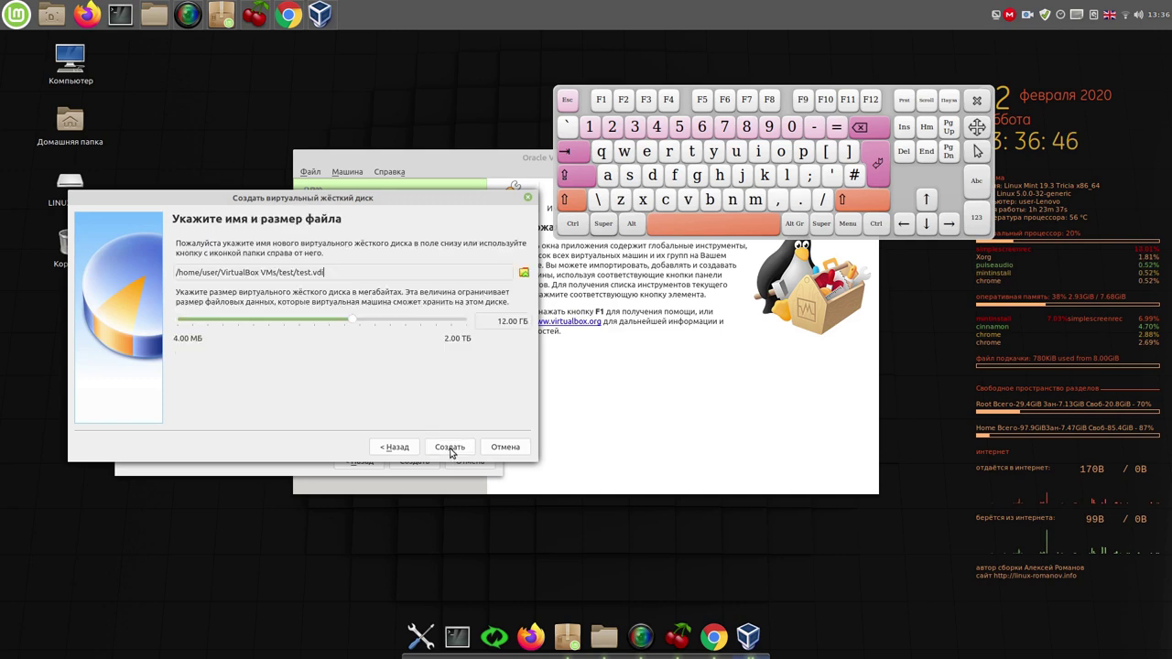
left_click(449, 448)
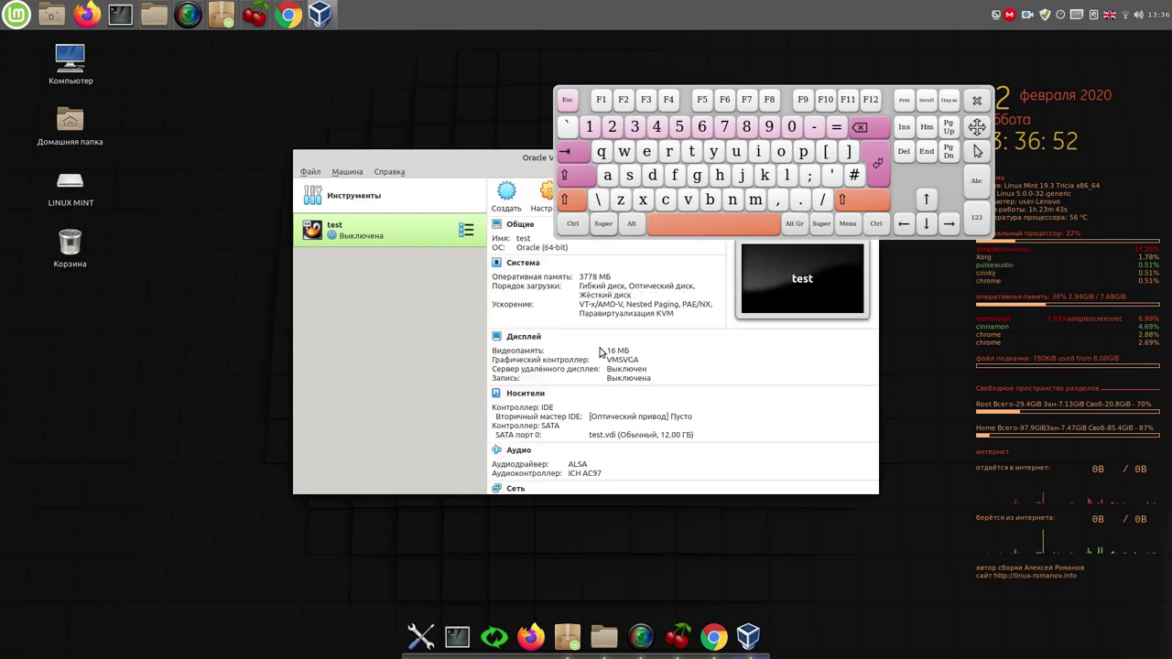
left_click(977, 106)
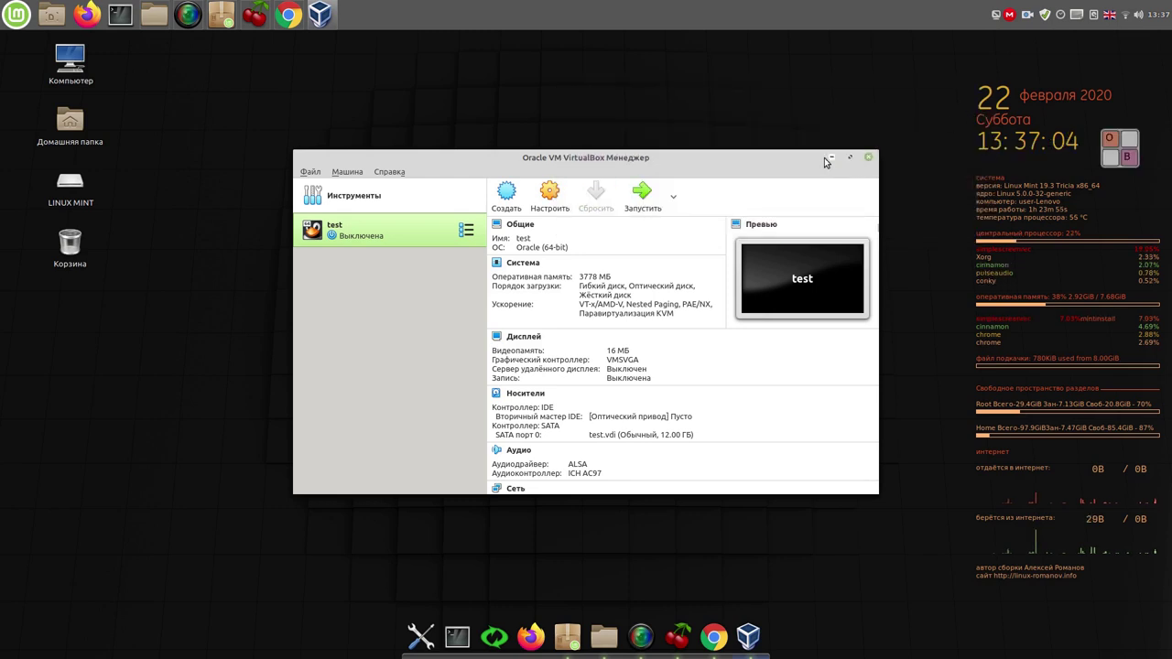
Step: In the test machine's settings, raise the display's video memory to 113 MB
left_click(544, 207)
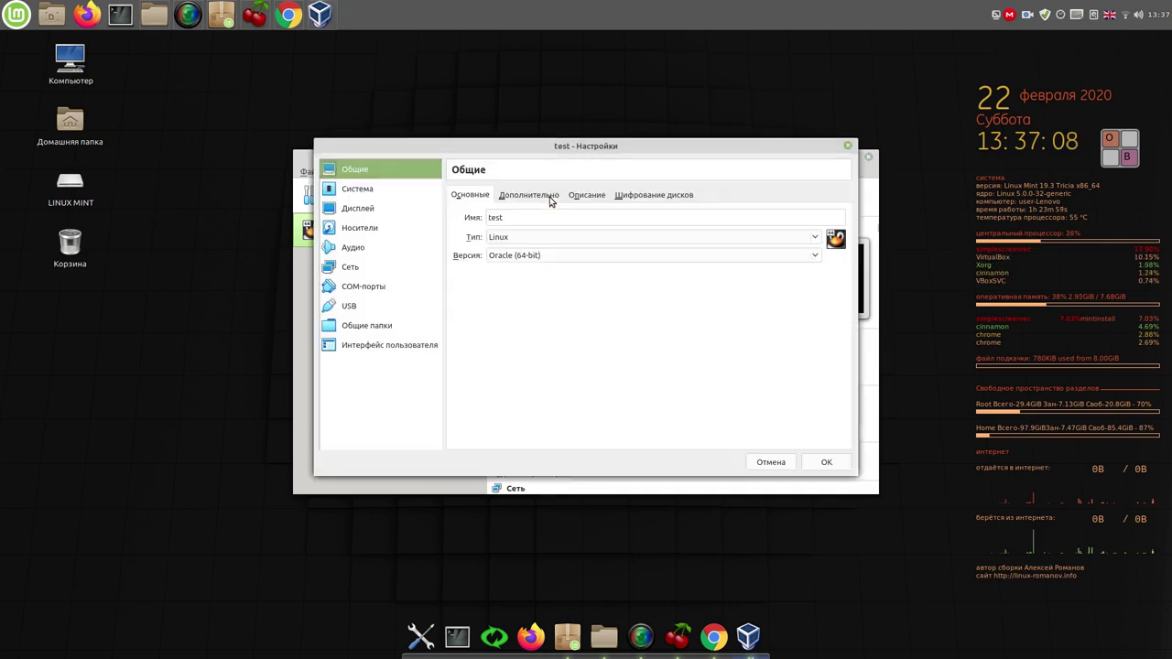
left_click(366, 229)
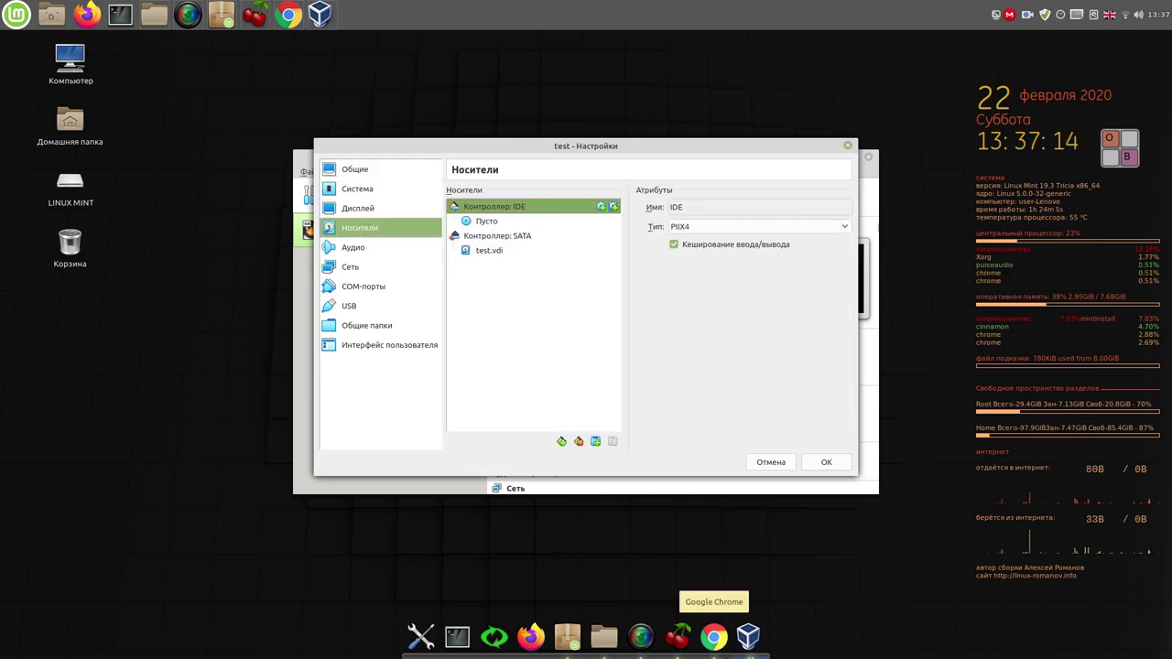
left_click(371, 193)
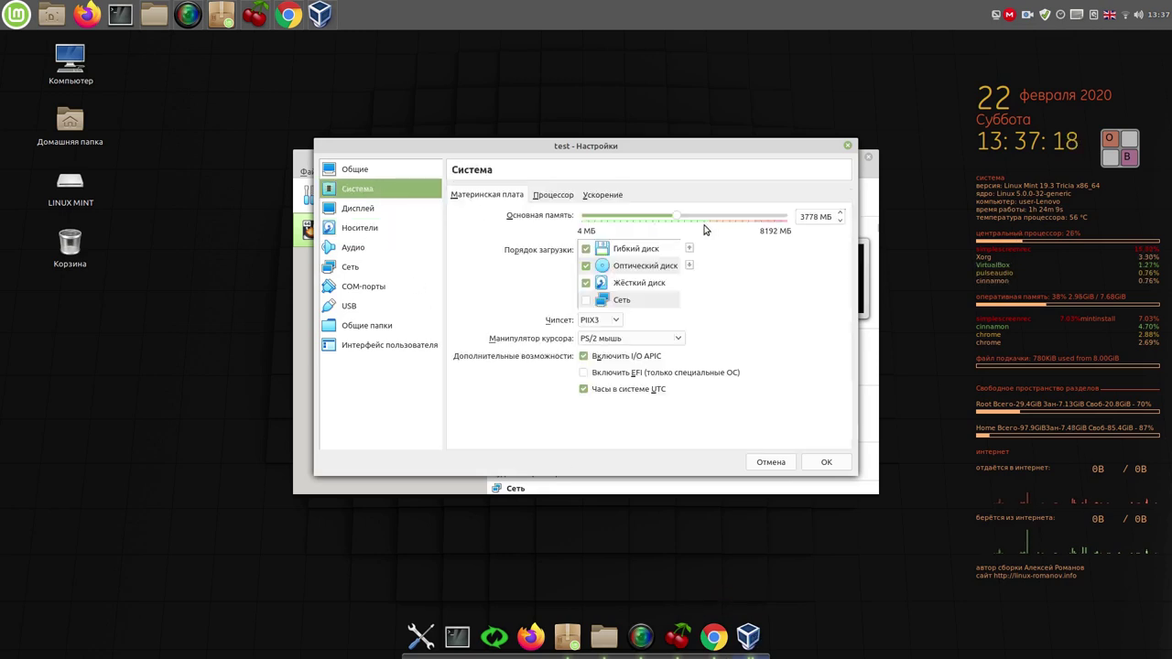
left_click(369, 216)
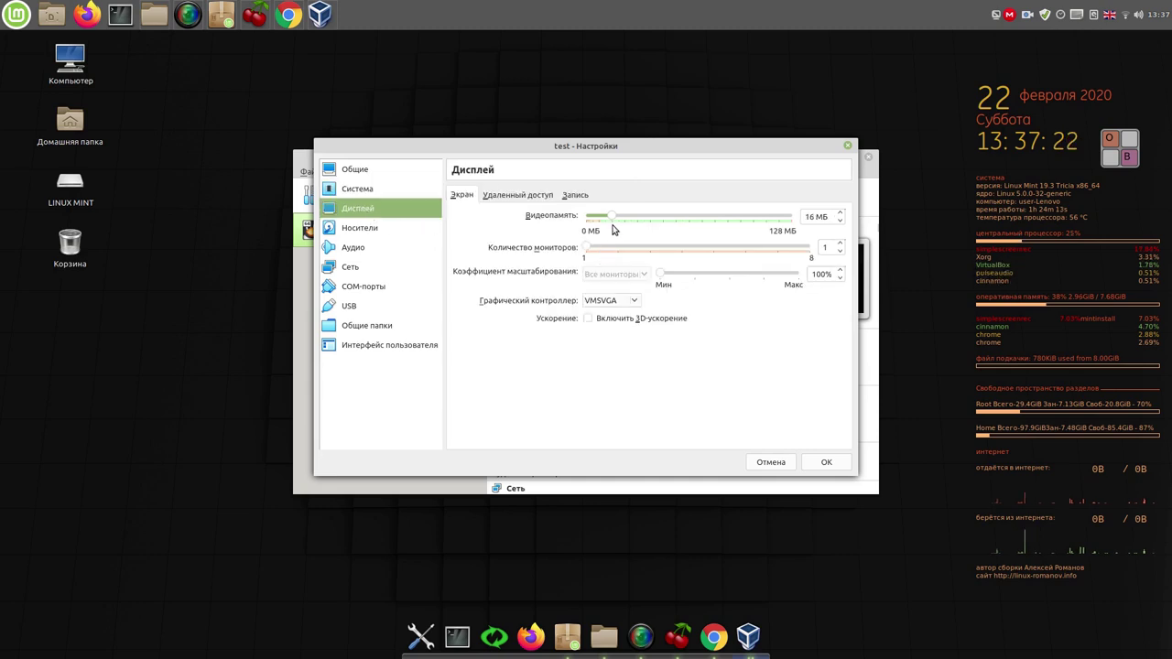
left_click_drag(612, 217, 770, 229)
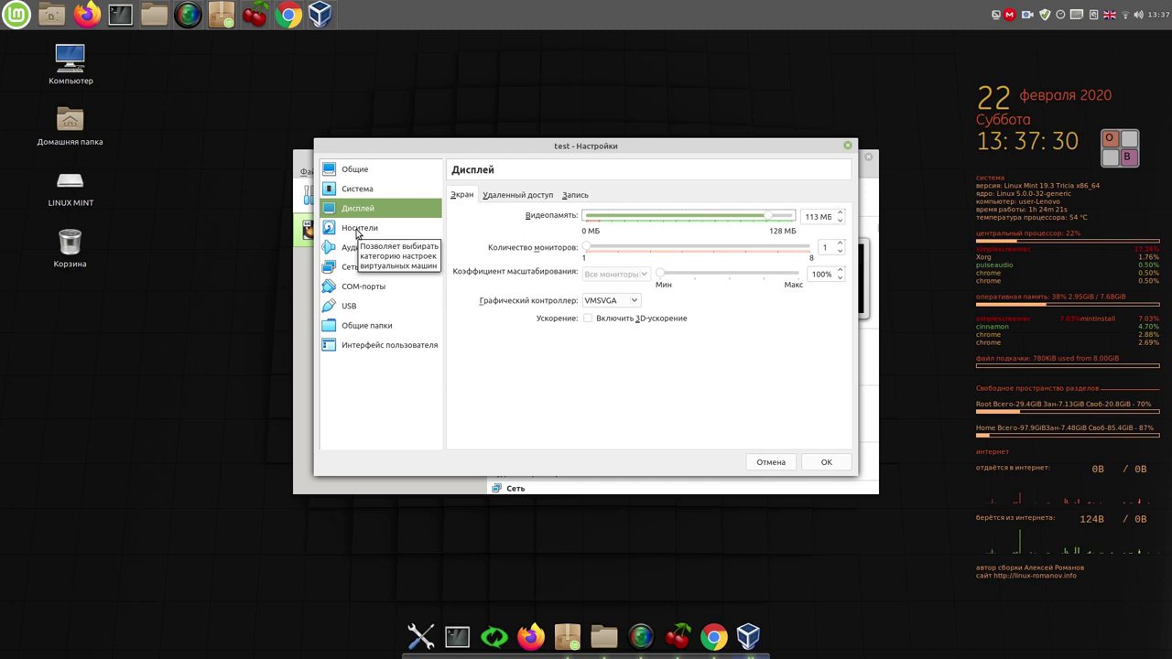
Step: Review the test machine's system, processor, acceleration, general and storage settings
left_click(350, 191)
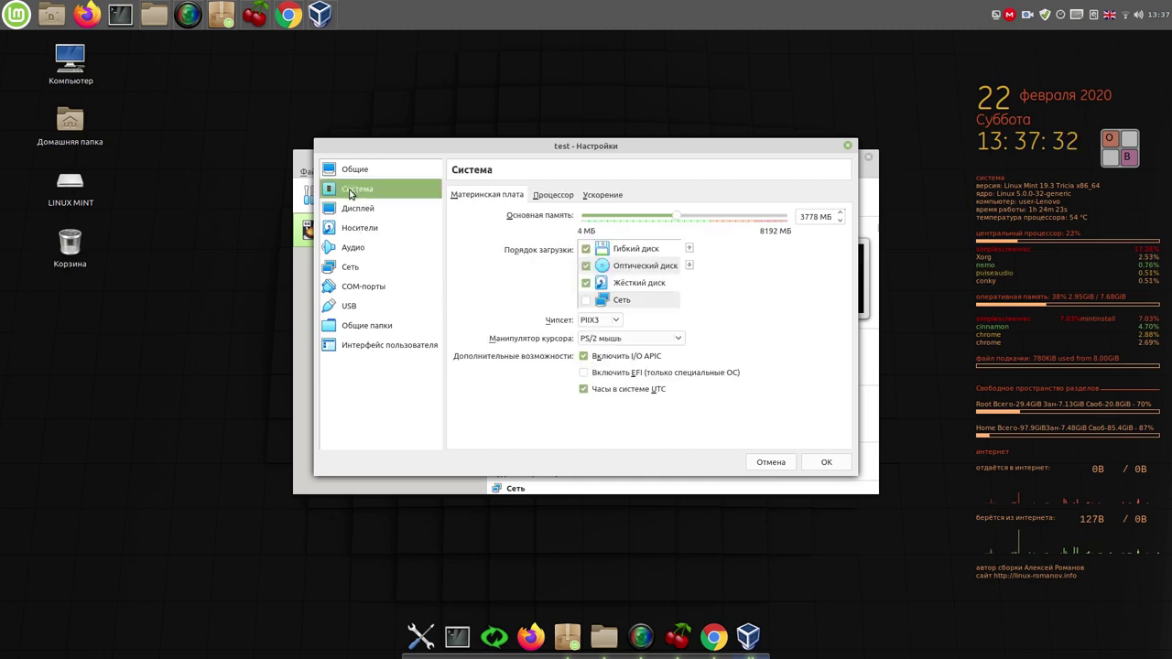
left_click(549, 201)
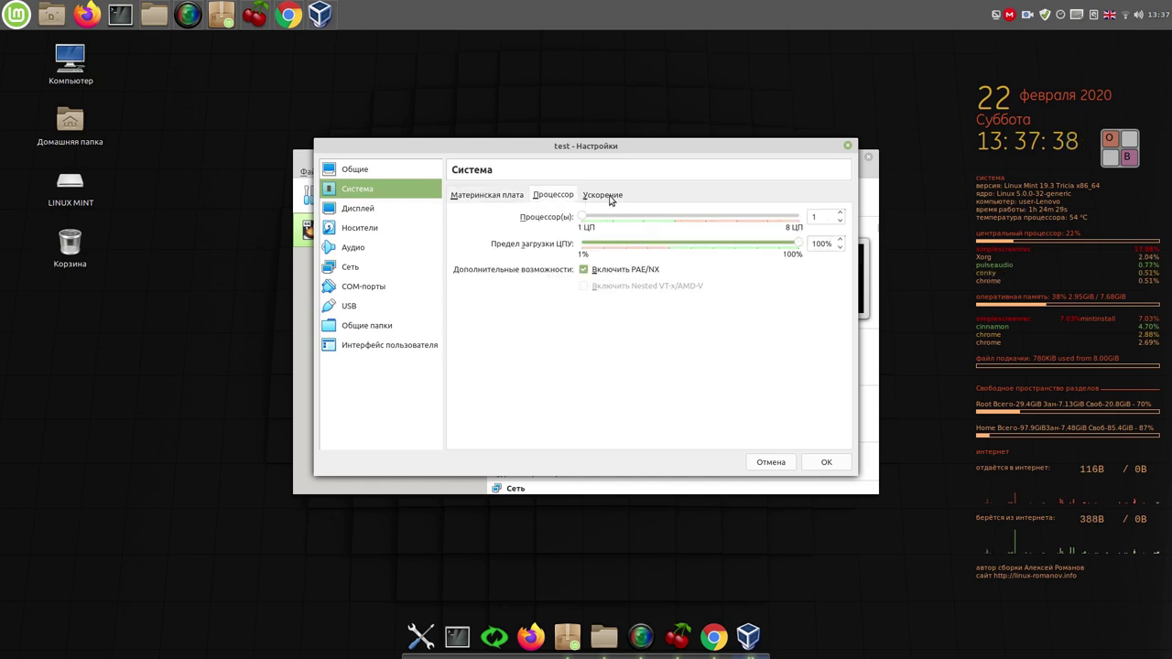
left_click(611, 200)
left_click(363, 170)
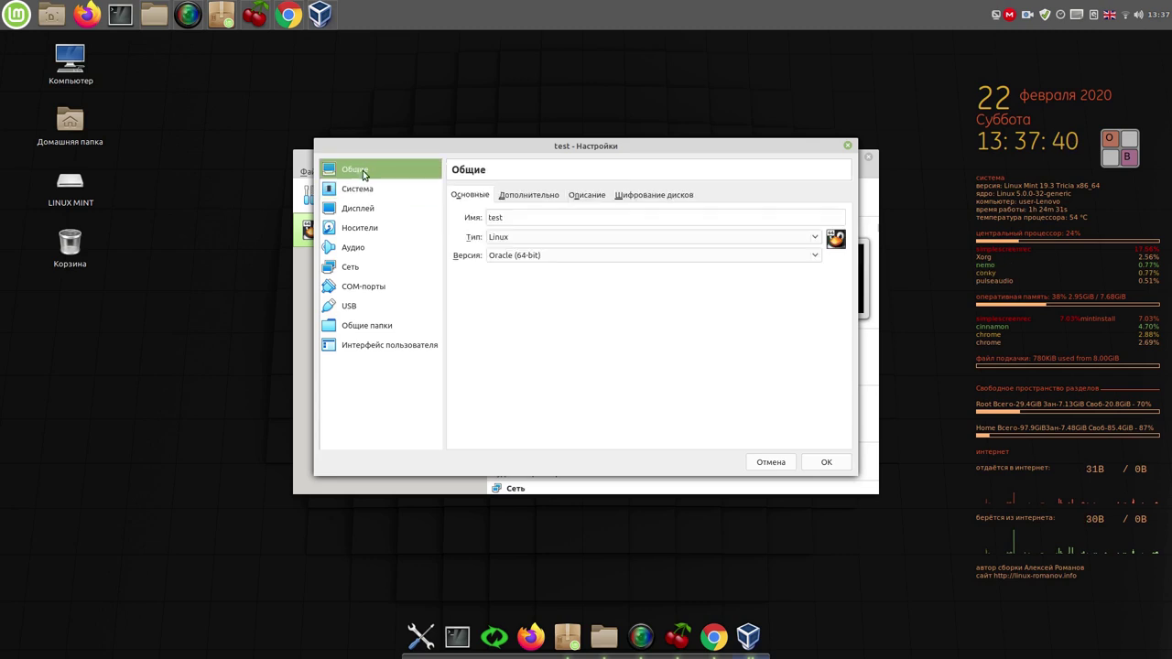
left_click(353, 231)
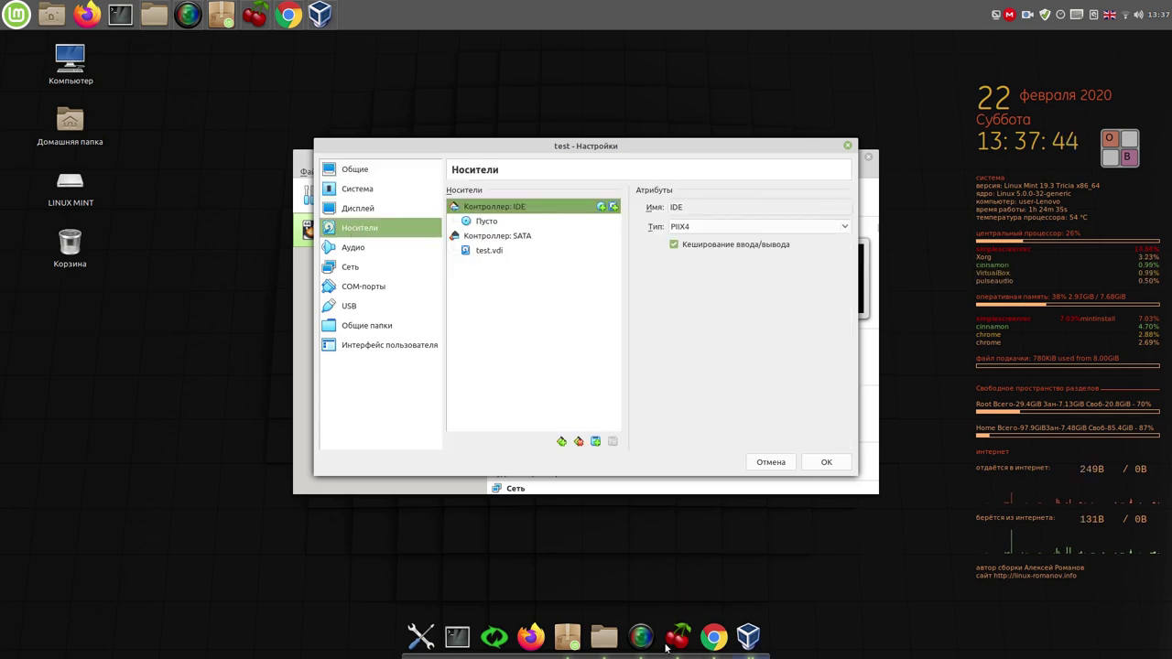
Step: Open Systemback, authenticate by entering the account password with the on-screen keyboard, and close the keyboard
left_click(495, 637)
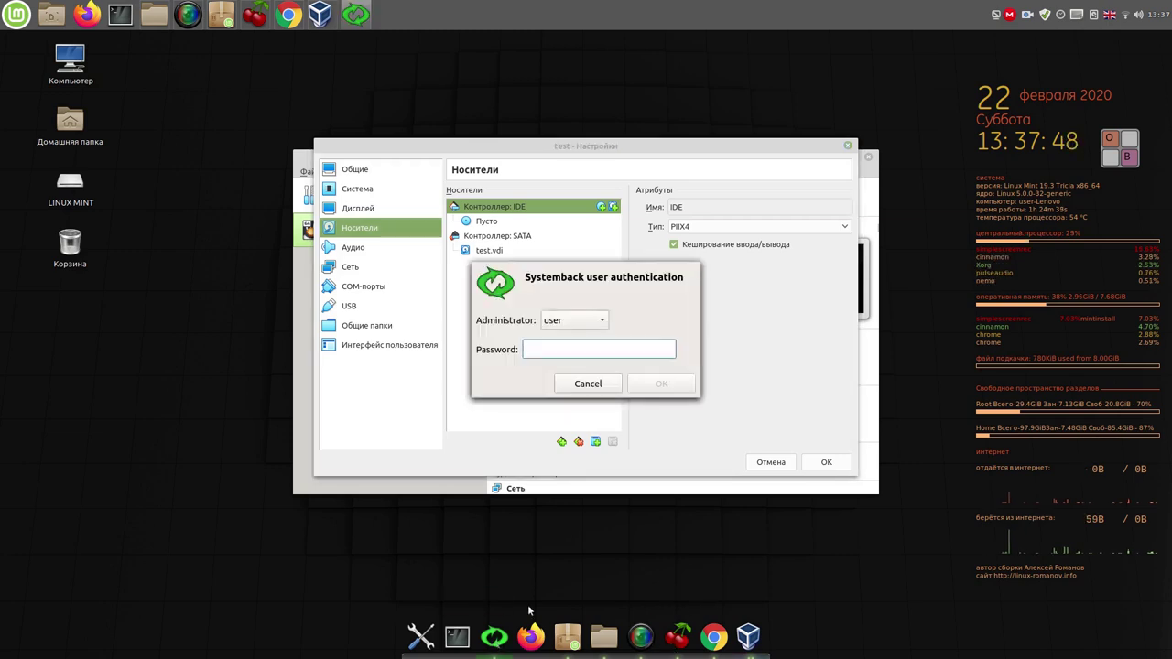
left_click(1112, 155)
left_click(591, 127)
left_click(661, 384)
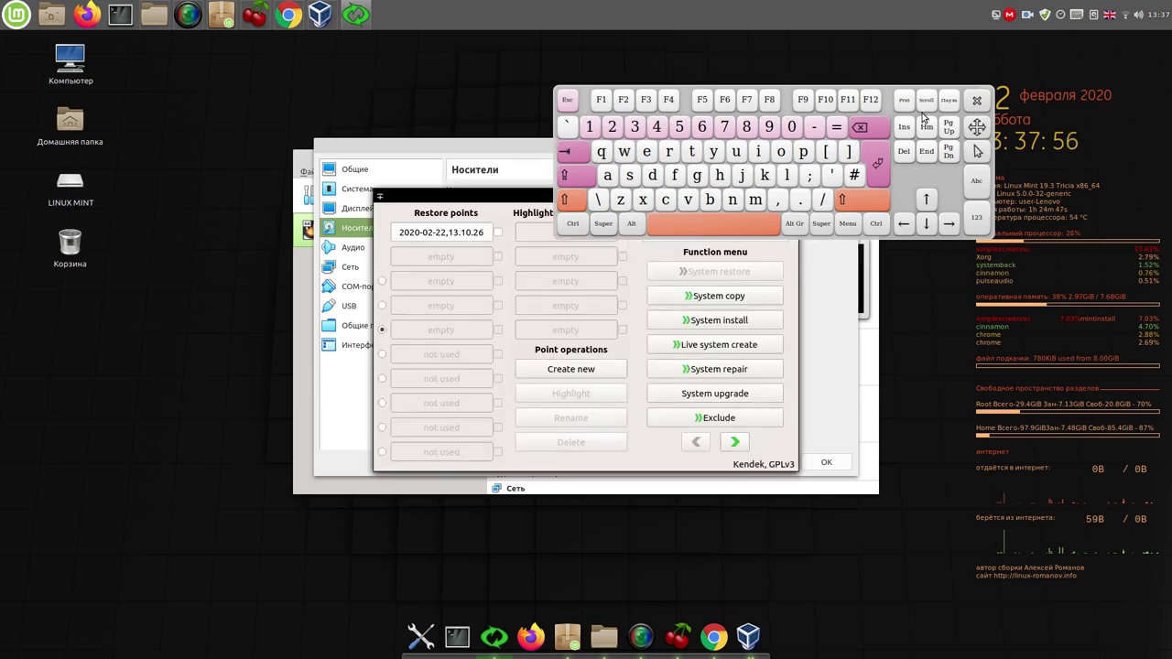
left_click(977, 101)
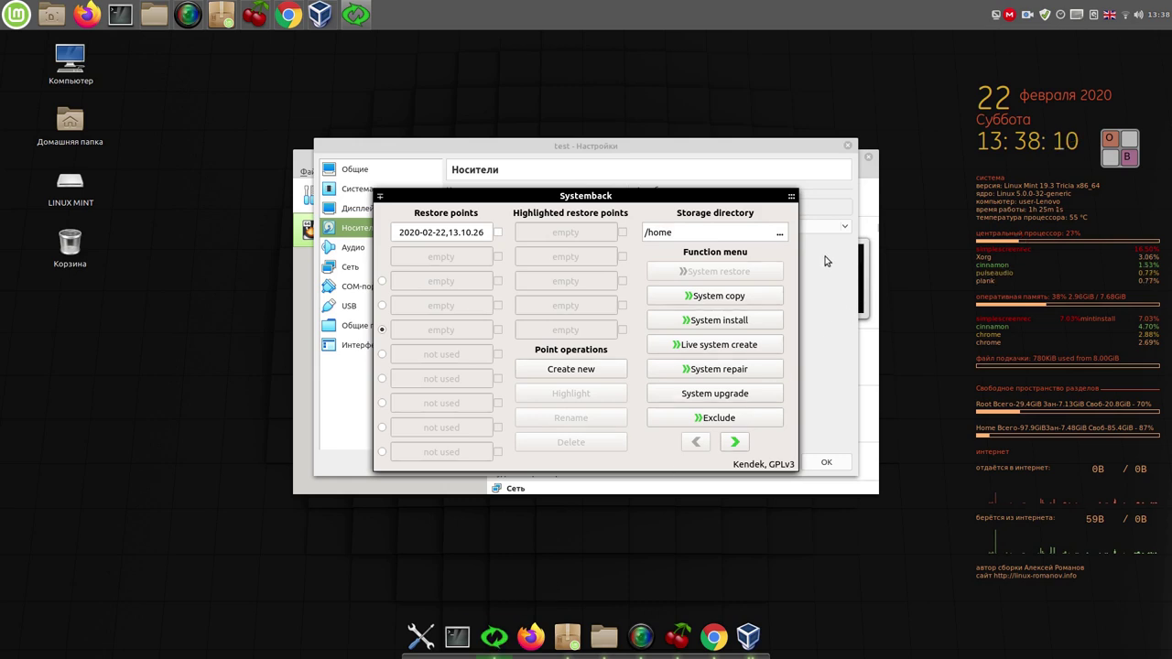
Step: Start creating a new Live system in /home with the automatic name, and move the progress window clear of the virtual machine settings
left_click(718, 345)
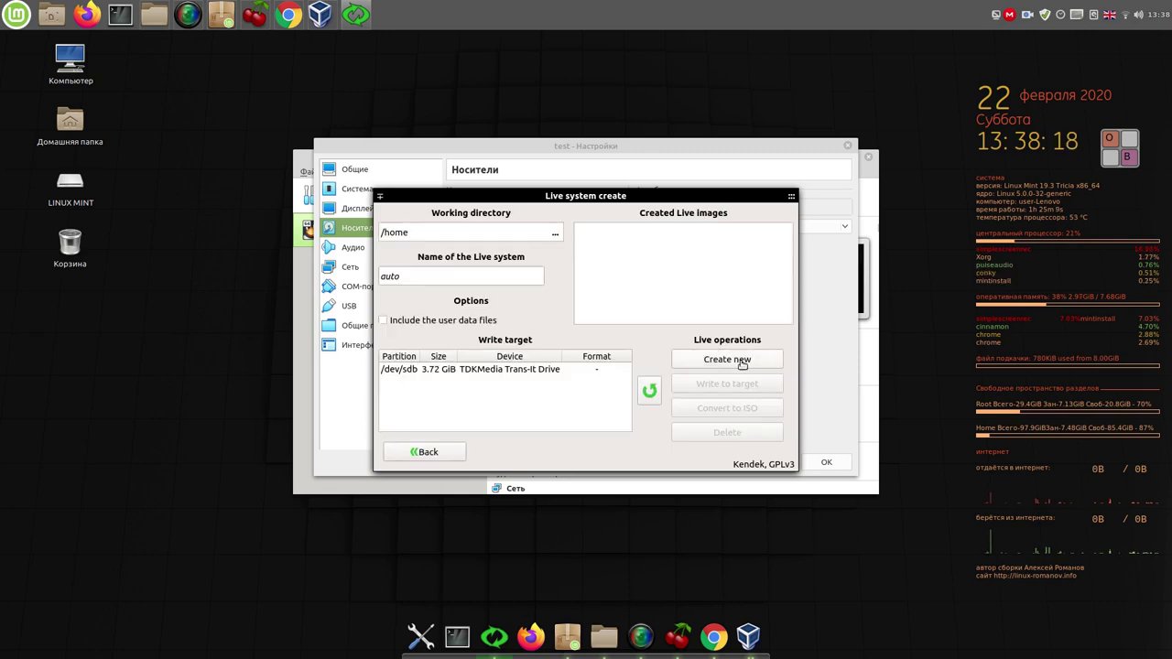
left_click(741, 363)
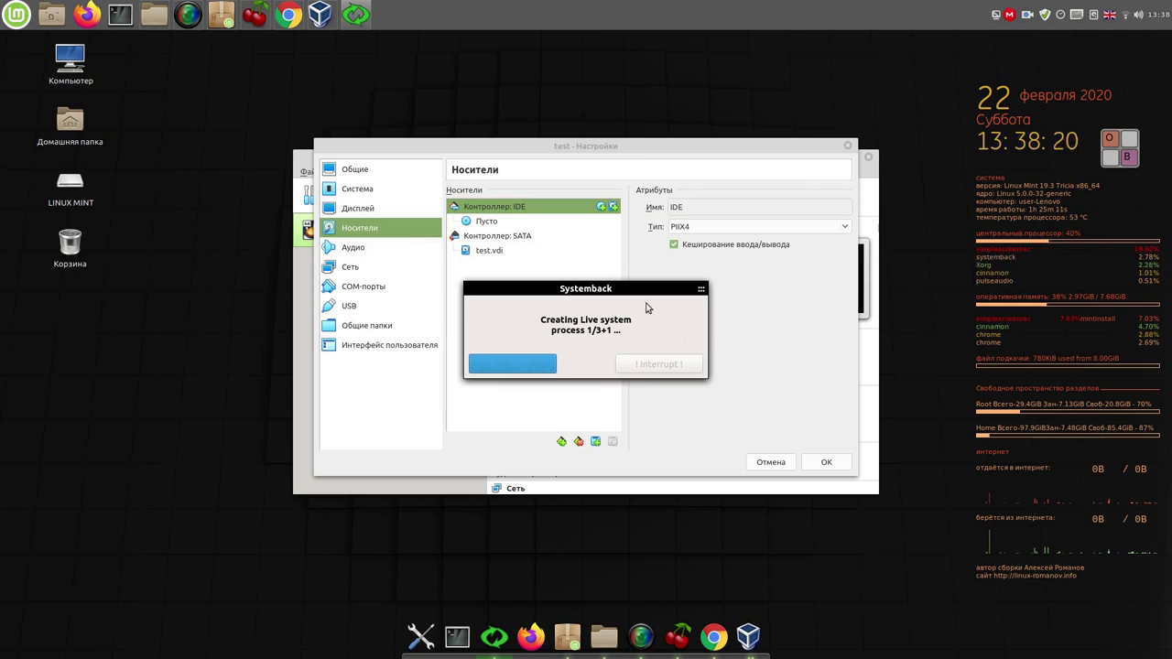
left_click_drag(636, 293, 1062, 218)
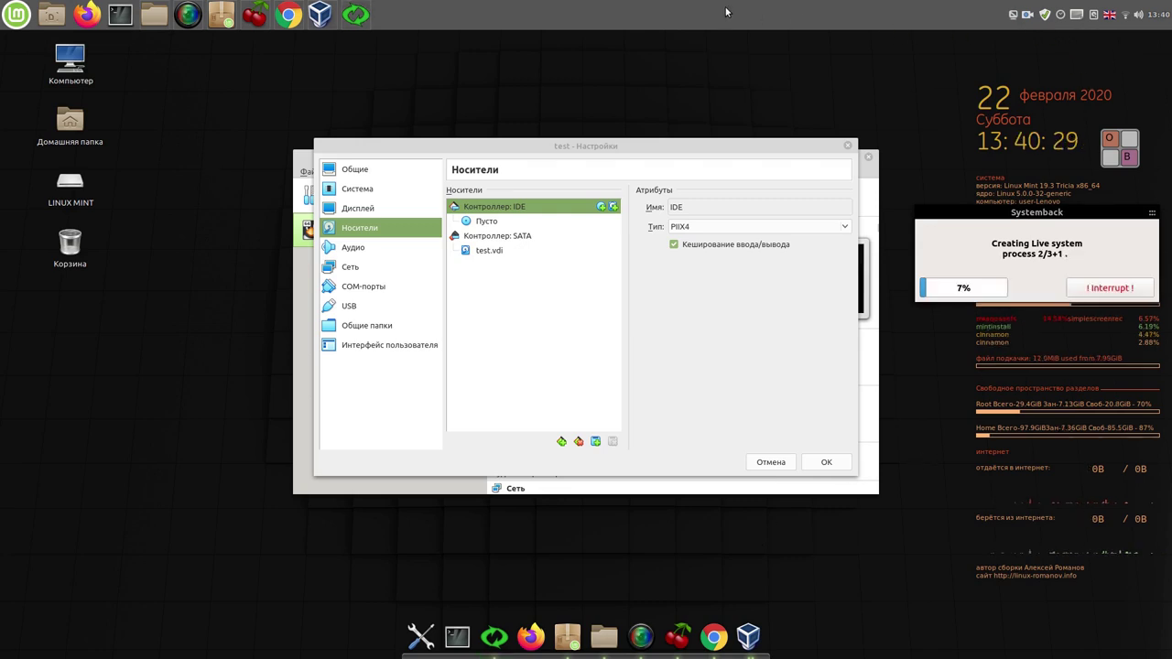
Step: Open the Cinnamon applet settings and add the applet Обзор рабочих областей to the panel
right_click(726, 12)
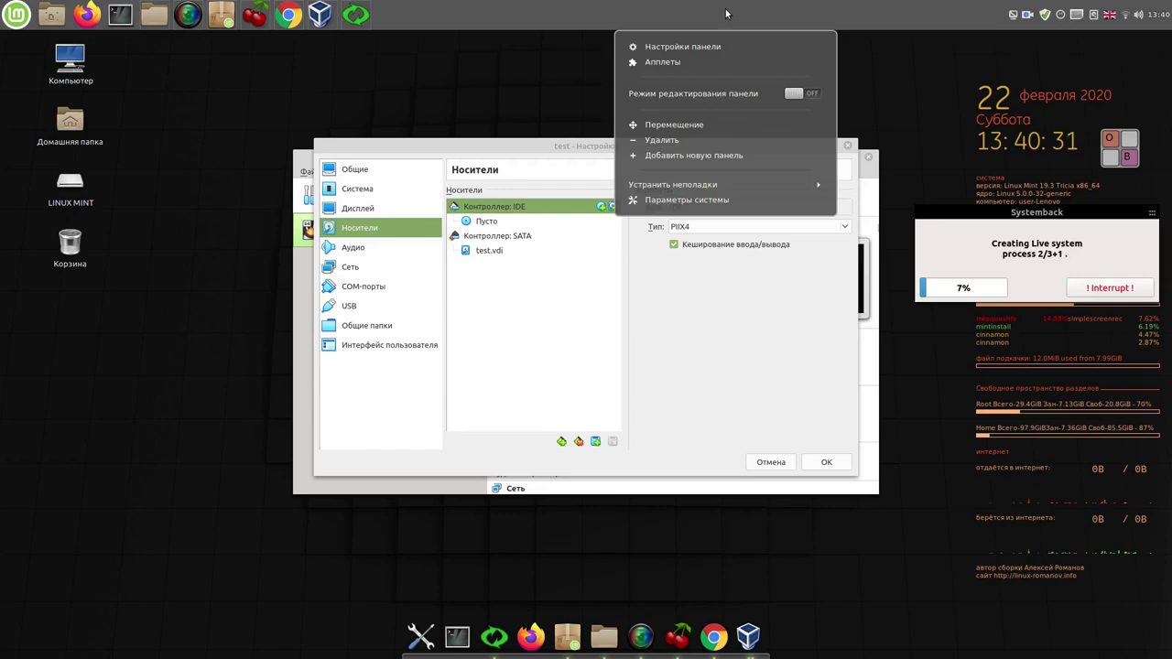
left_click(683, 63)
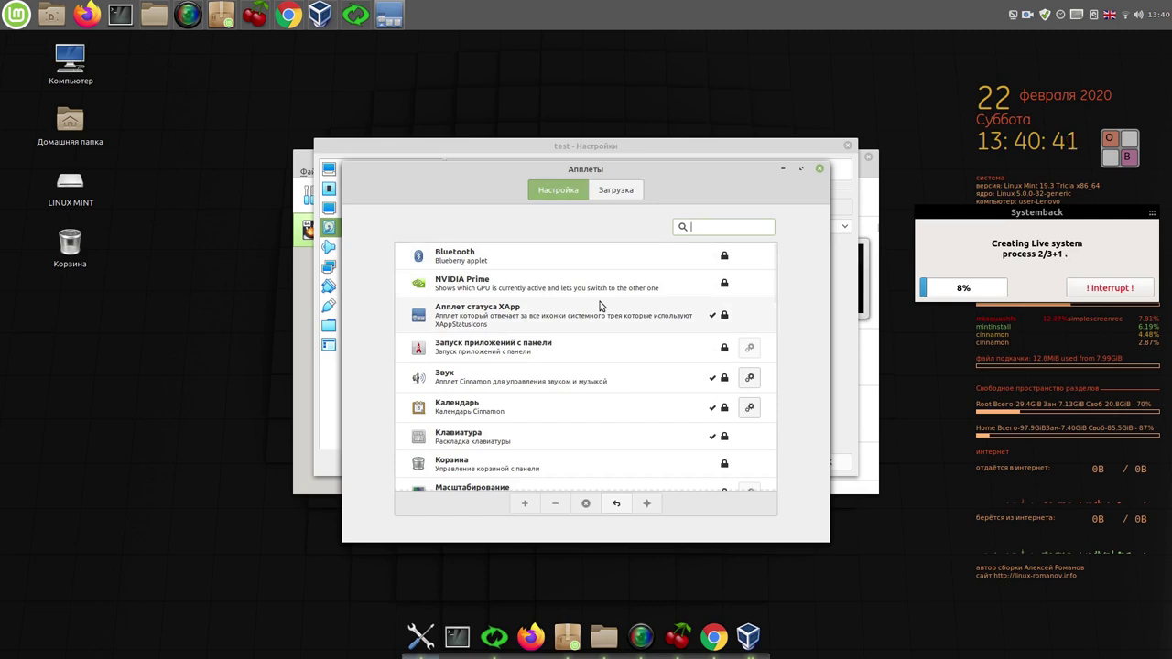
scroll(600, 306, "down", 3)
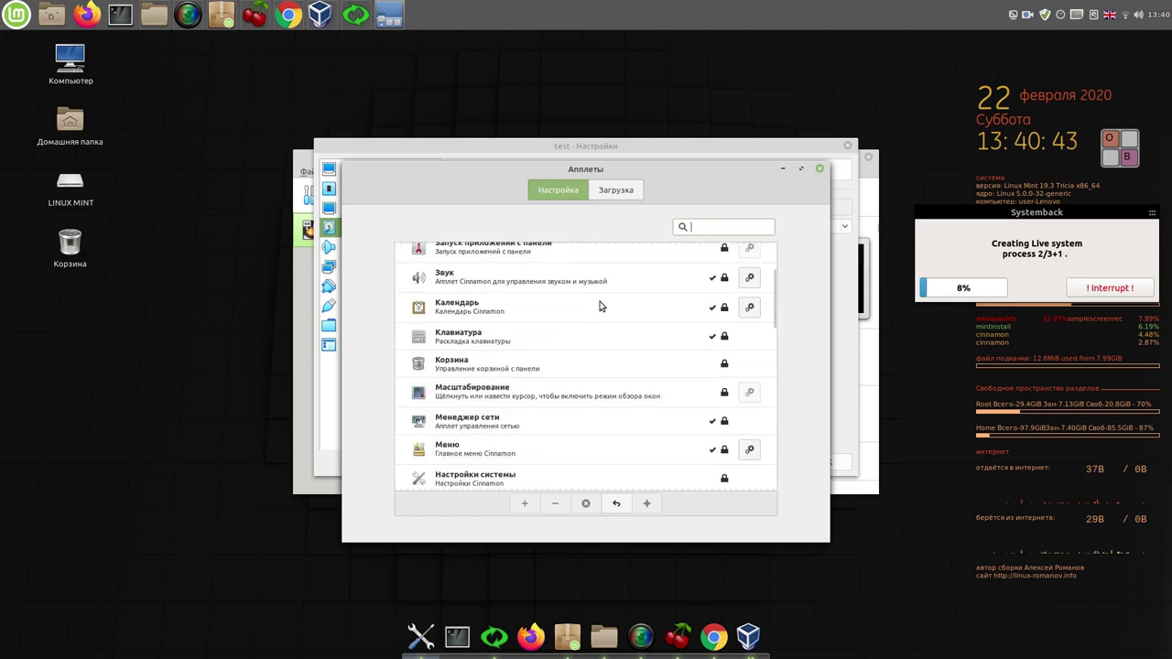
scroll(601, 305, "down", 3)
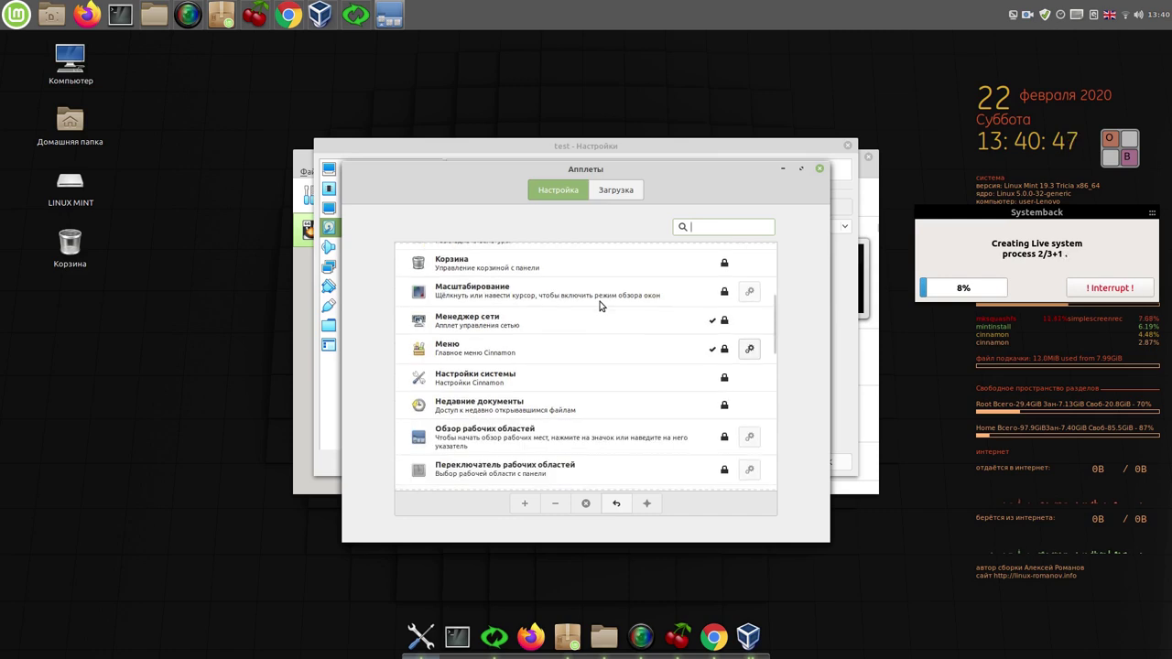
scroll(599, 310, "down", 2)
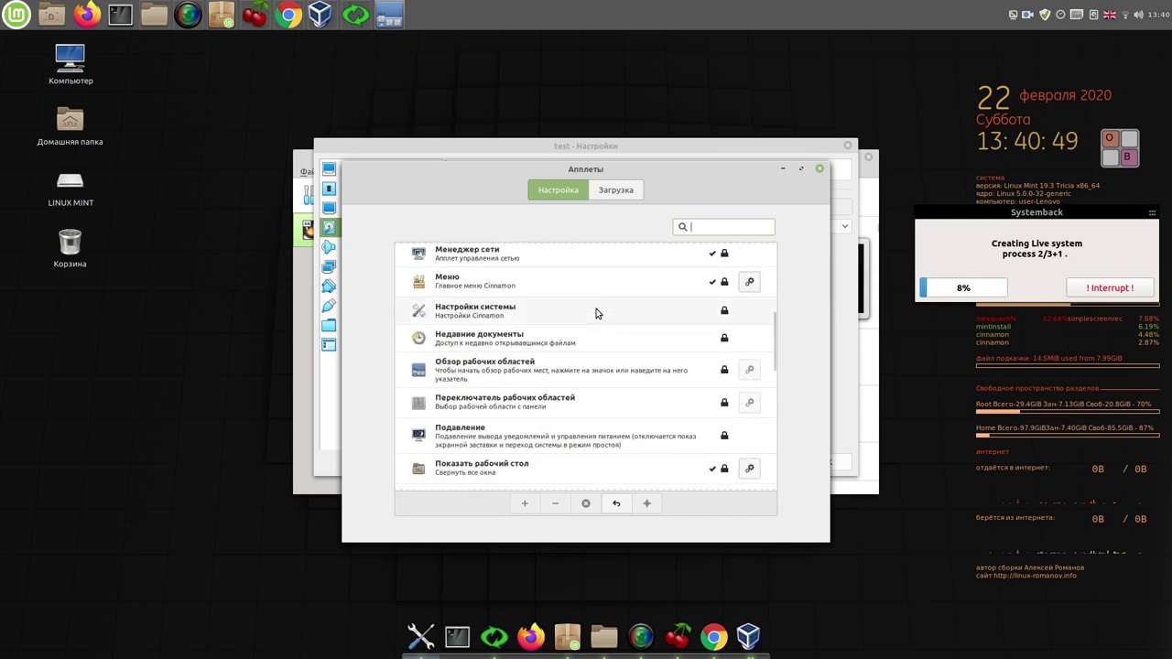
left_click(488, 365)
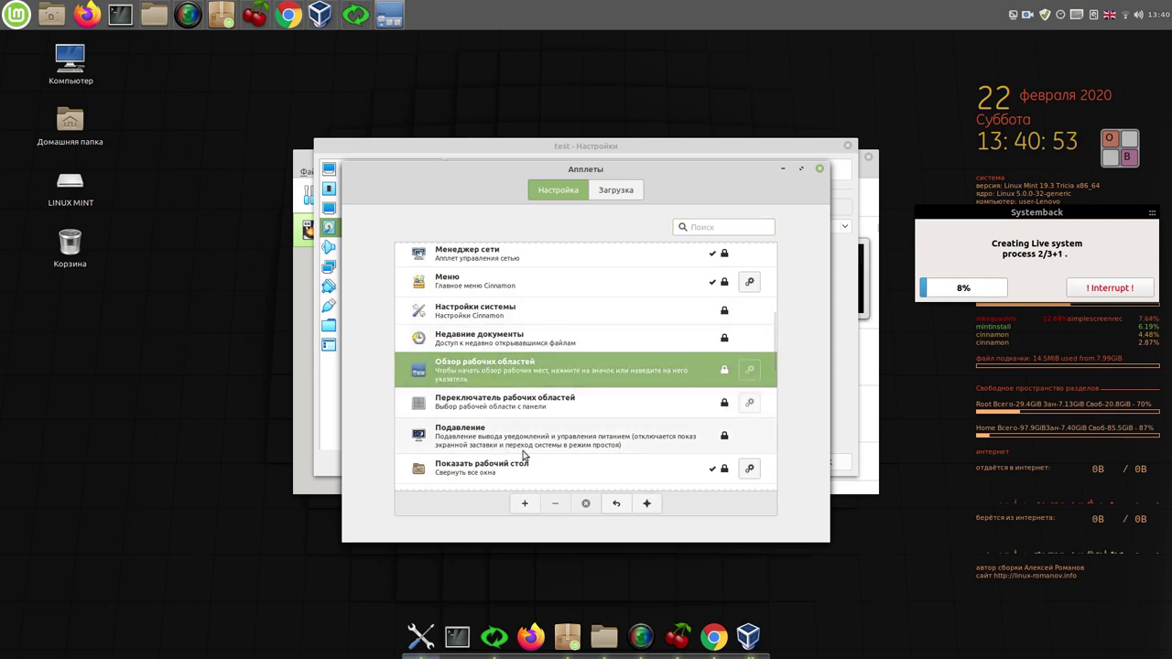
left_click(528, 505)
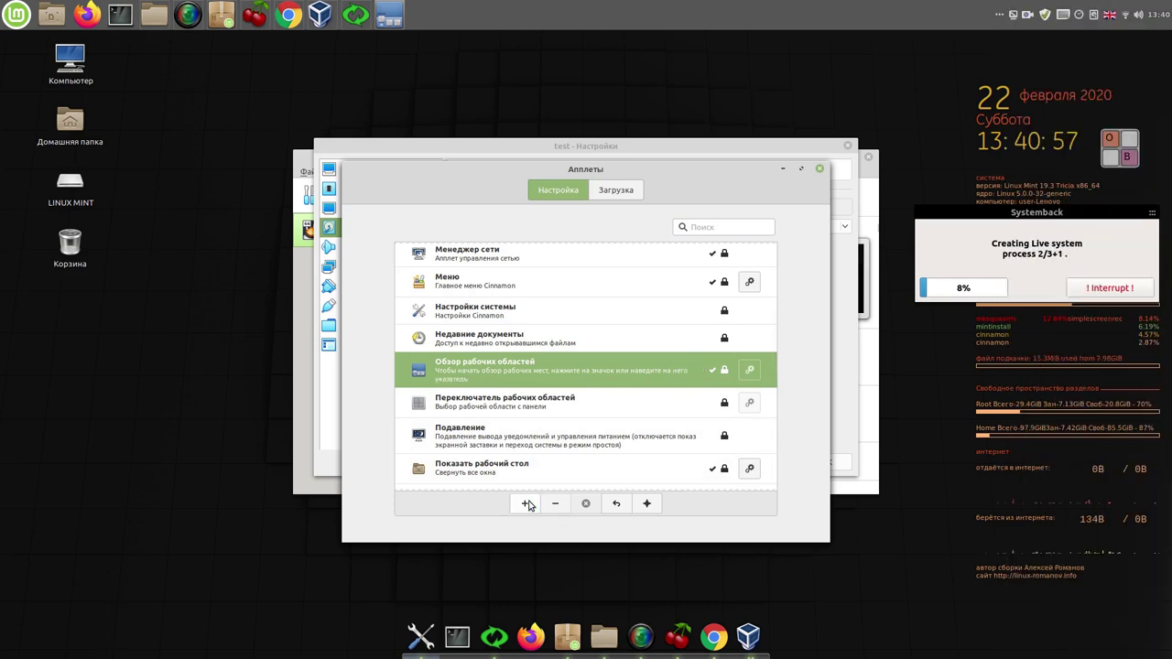
Step: In the workspace overview, move the Software Manager window to Рабочая среда 2 and the CherryTree window to Рабочая среда 4, and return to Рабочая среда 1
left_click(1001, 14)
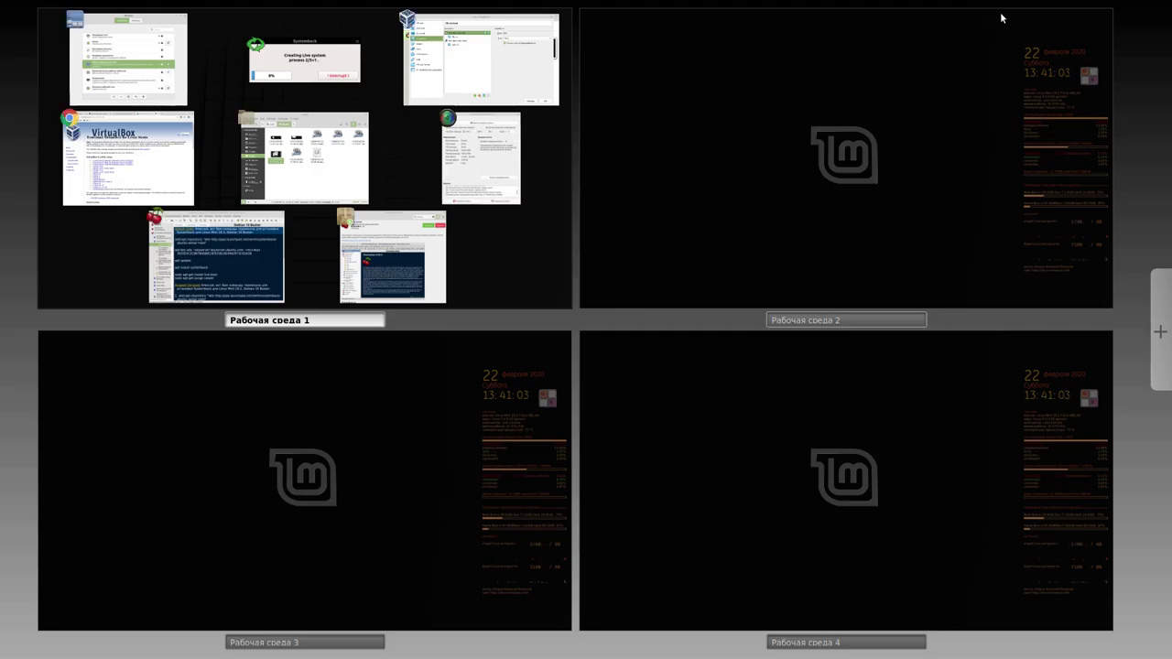
left_click(417, 143)
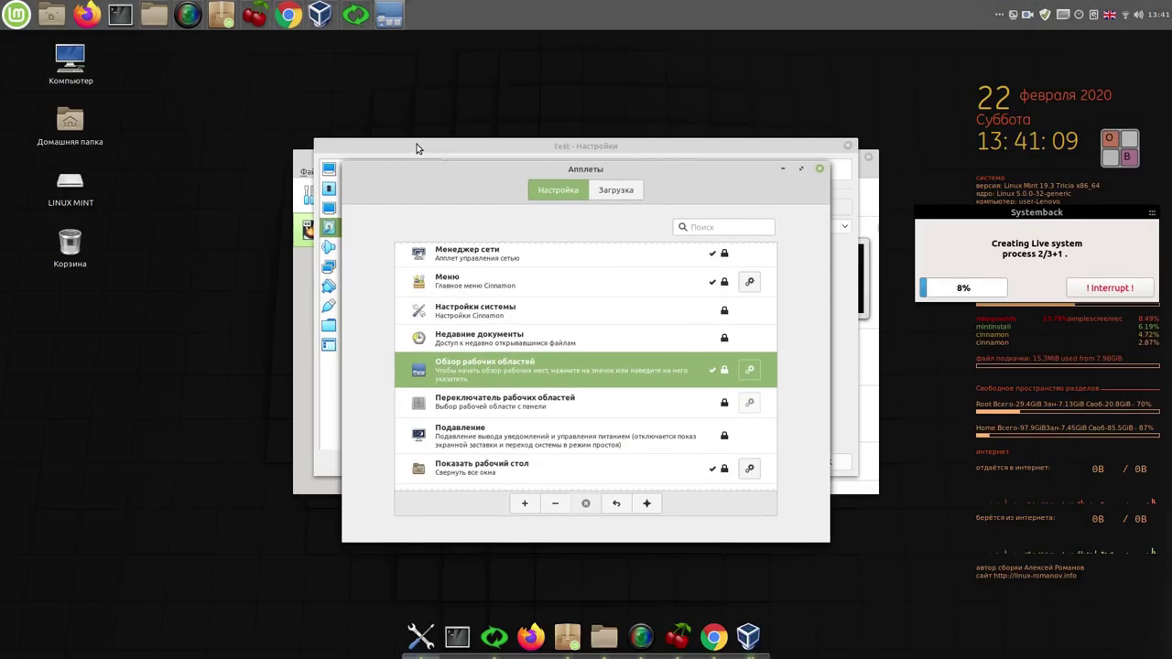
left_click(1000, 15)
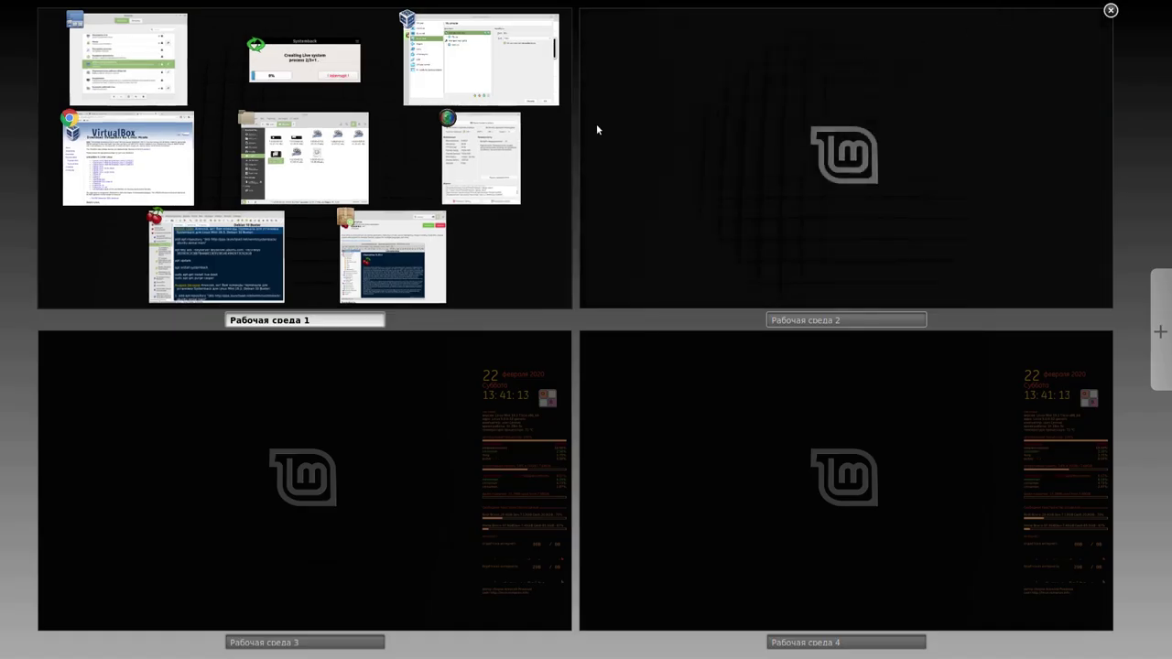
left_click_drag(396, 250, 786, 158)
left_click_drag(302, 247, 795, 434)
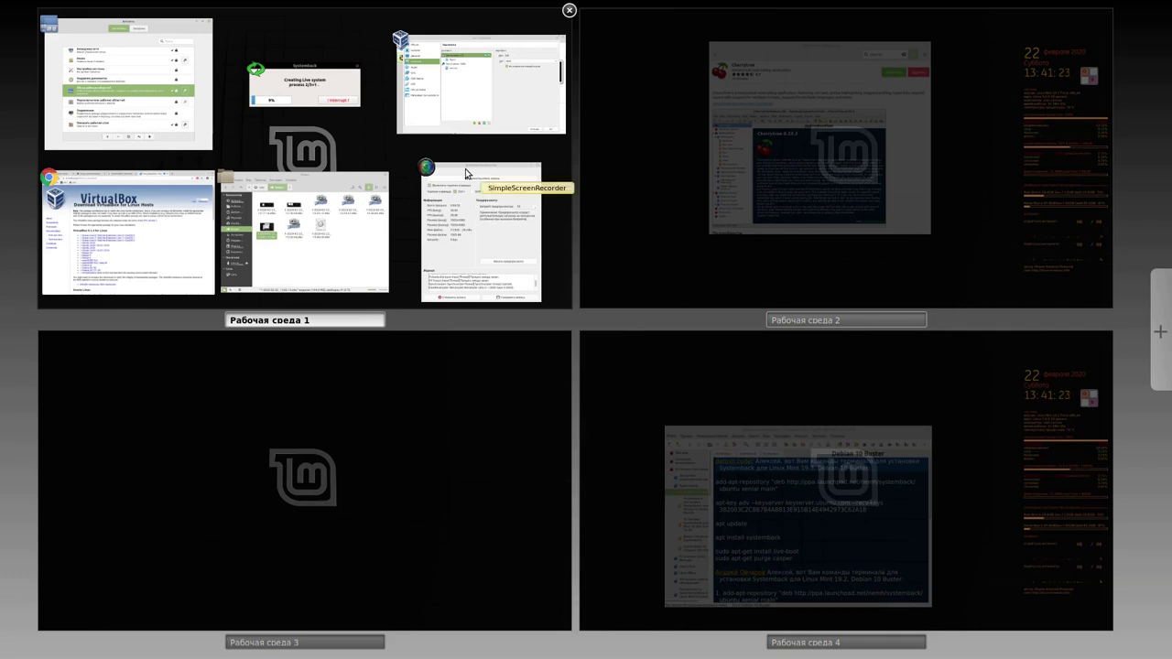
left_click(332, 27)
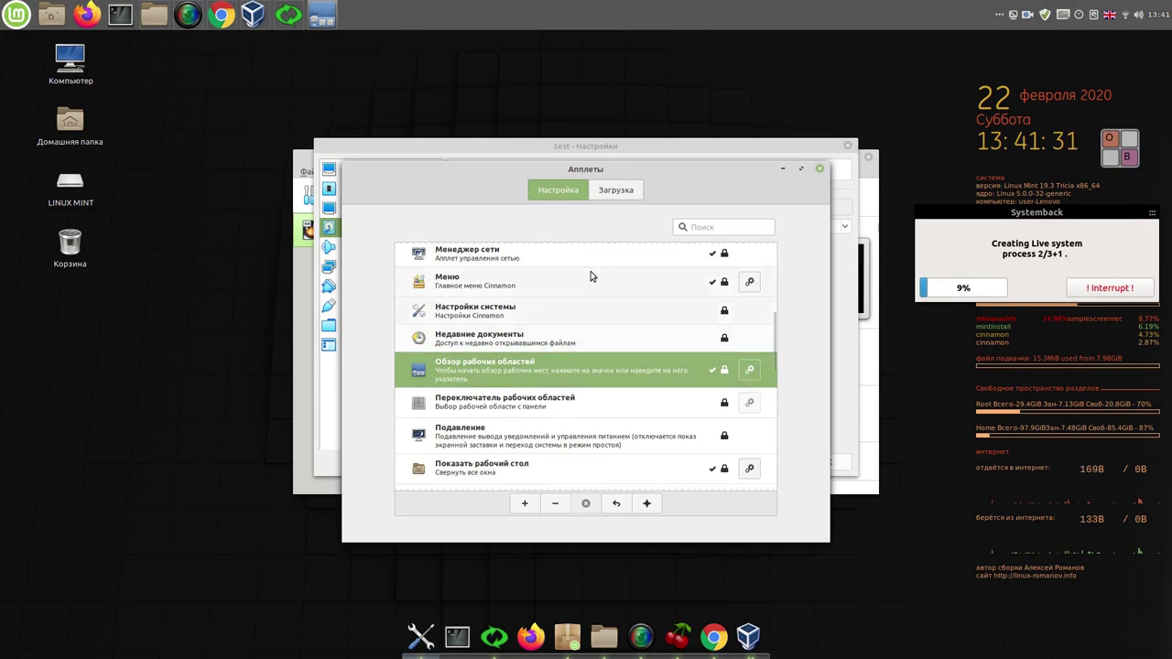
Step: Refresh the cache of downloadable Cinnamon applets and download the Weather applet
left_click(624, 192)
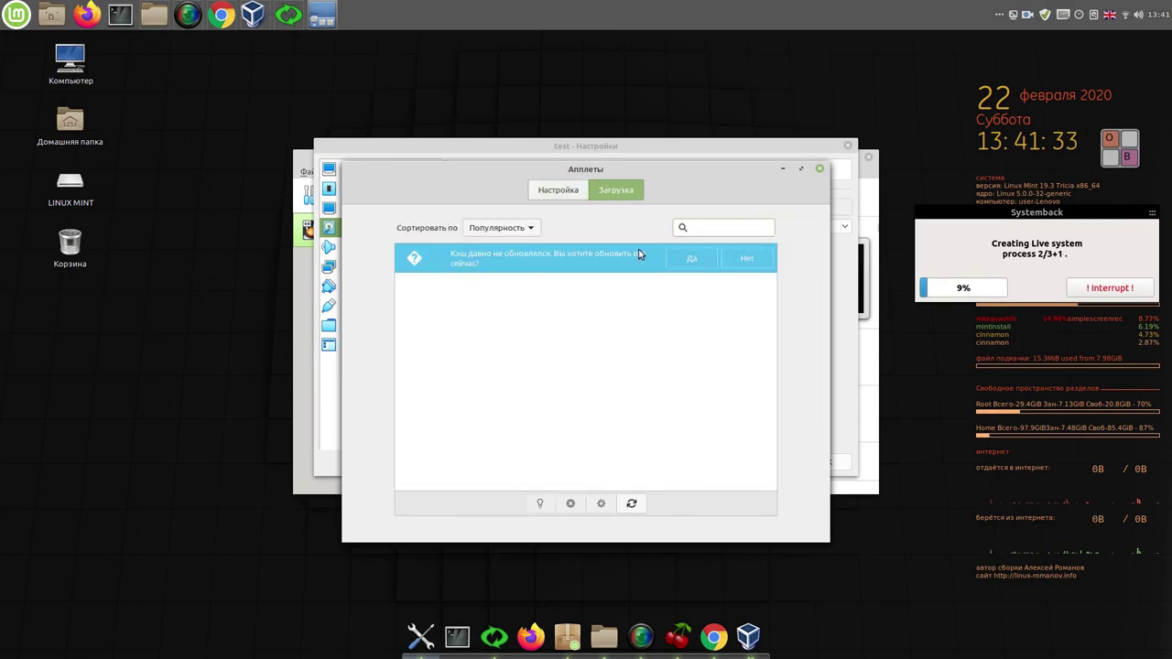
left_click(692, 258)
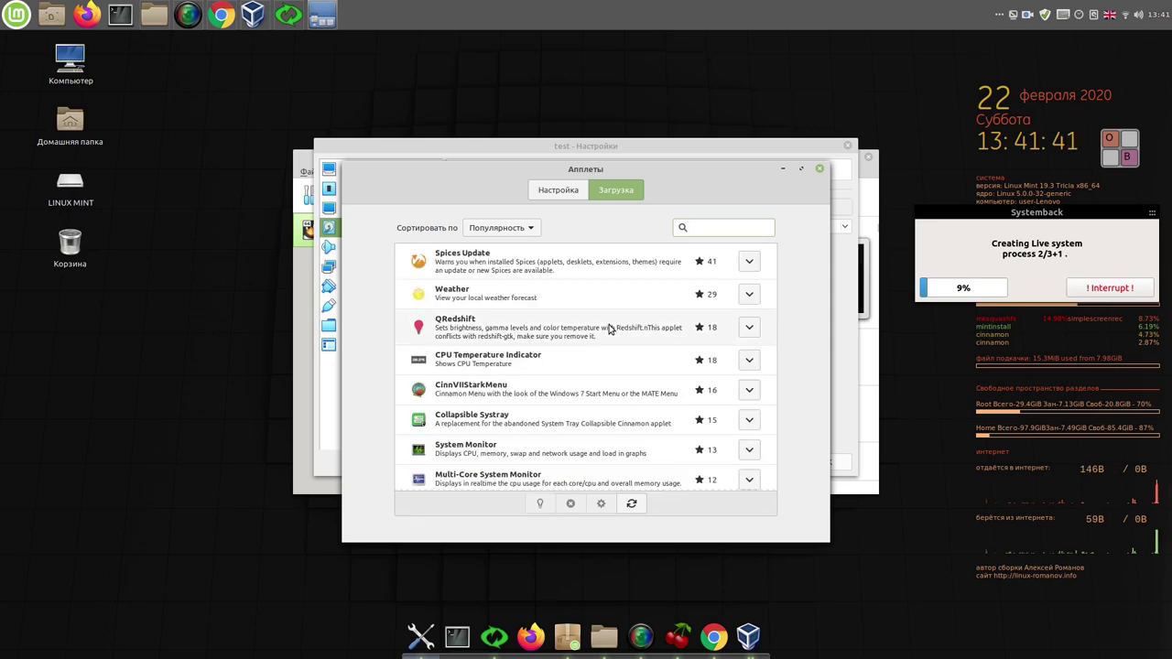
left_click(517, 303)
left_click(749, 305)
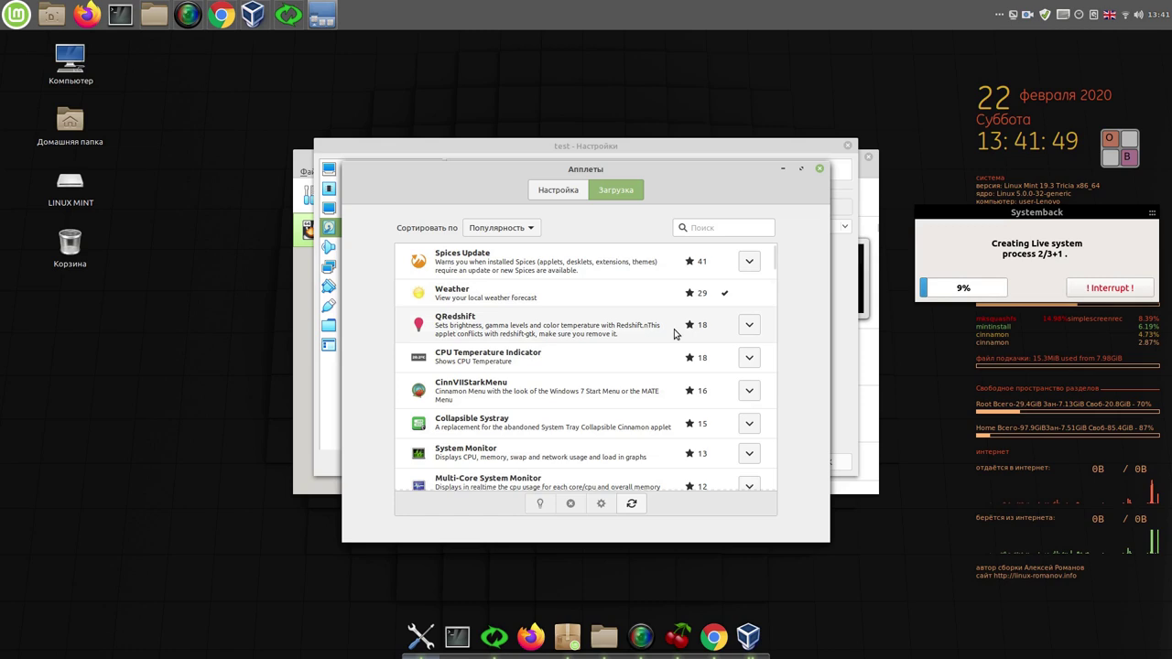
Step: Add the downloaded applet Погода to the panel and close the applet settings
left_click(561, 191)
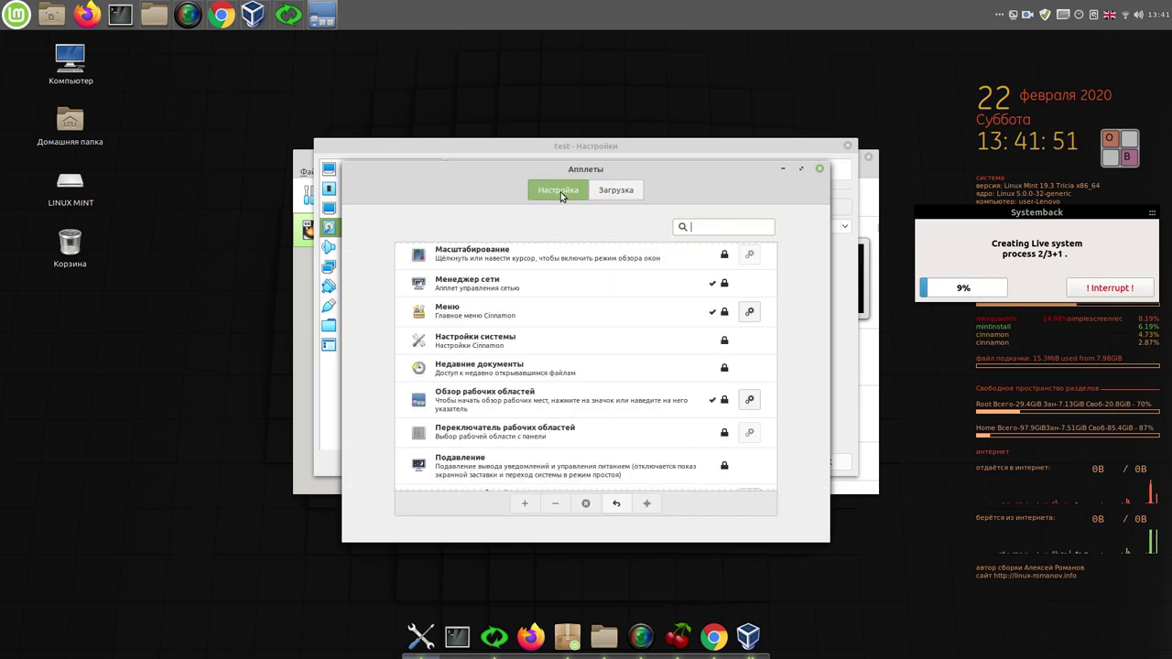
scroll(525, 296, "up", 5)
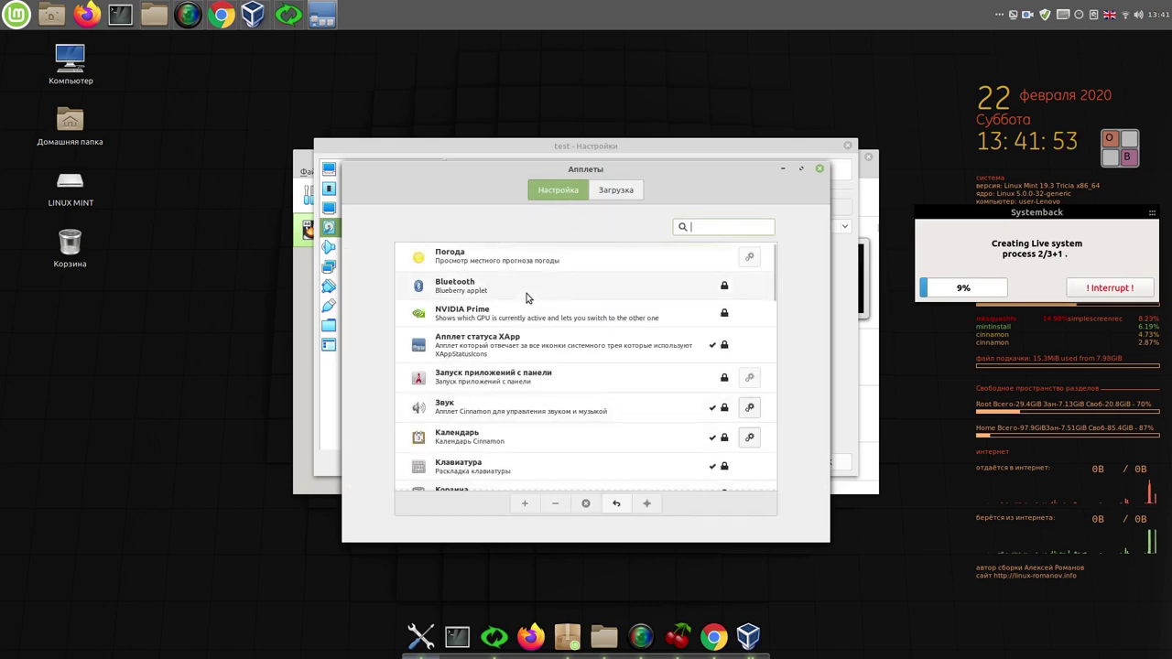
left_click(515, 259)
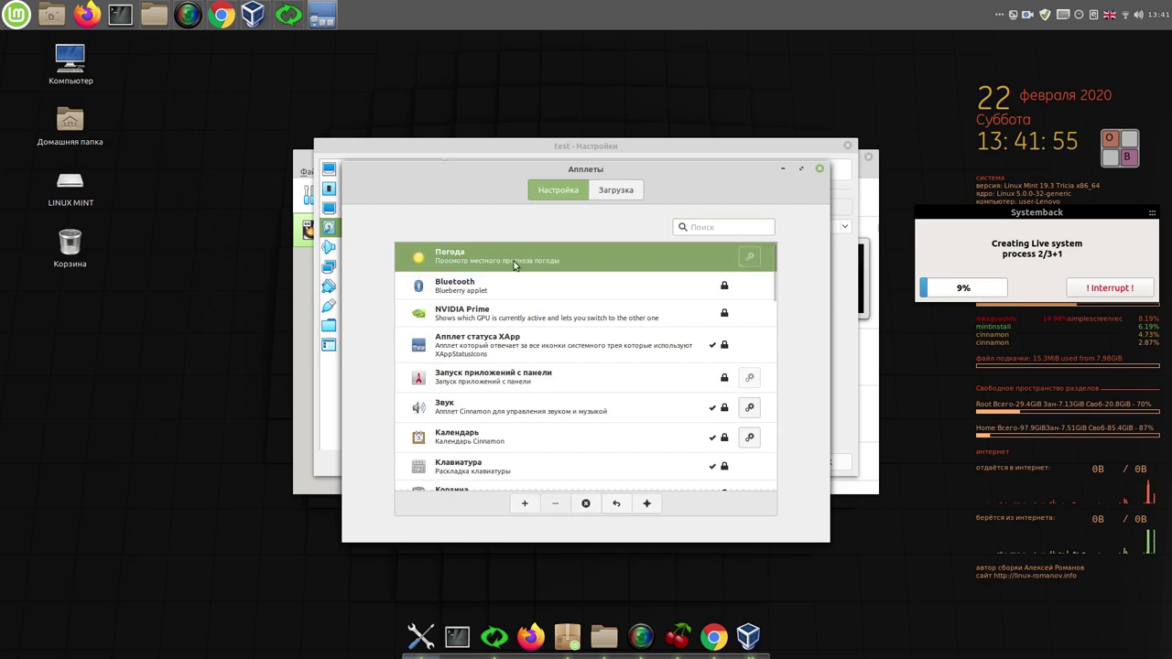
left_click(521, 506)
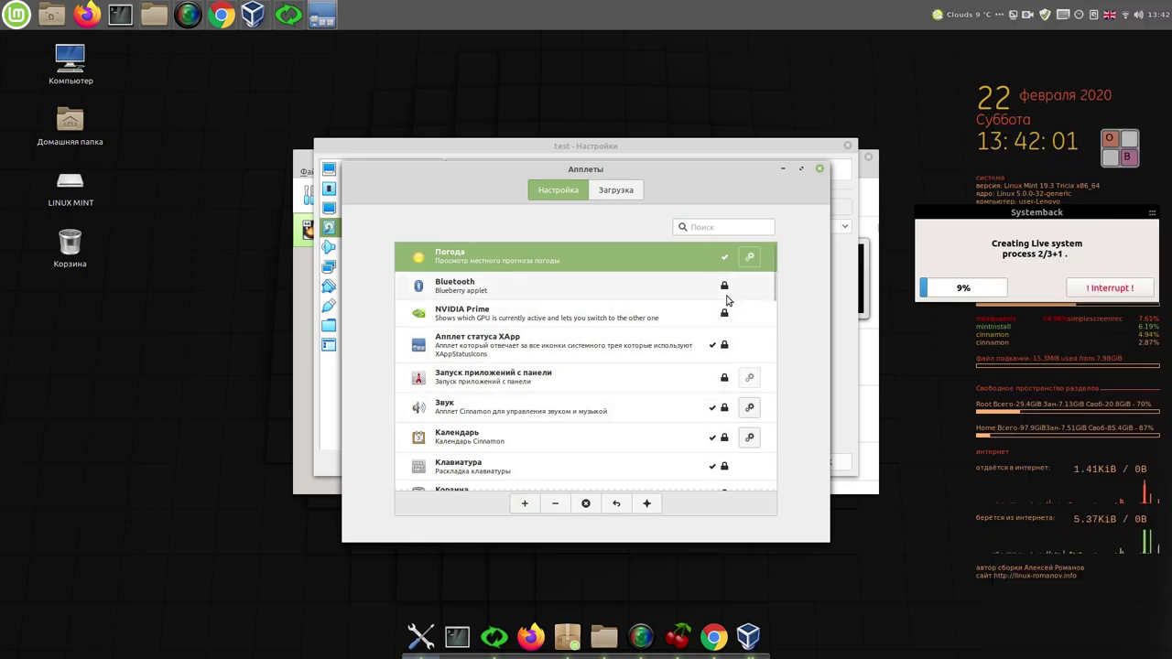
left_click(821, 170)
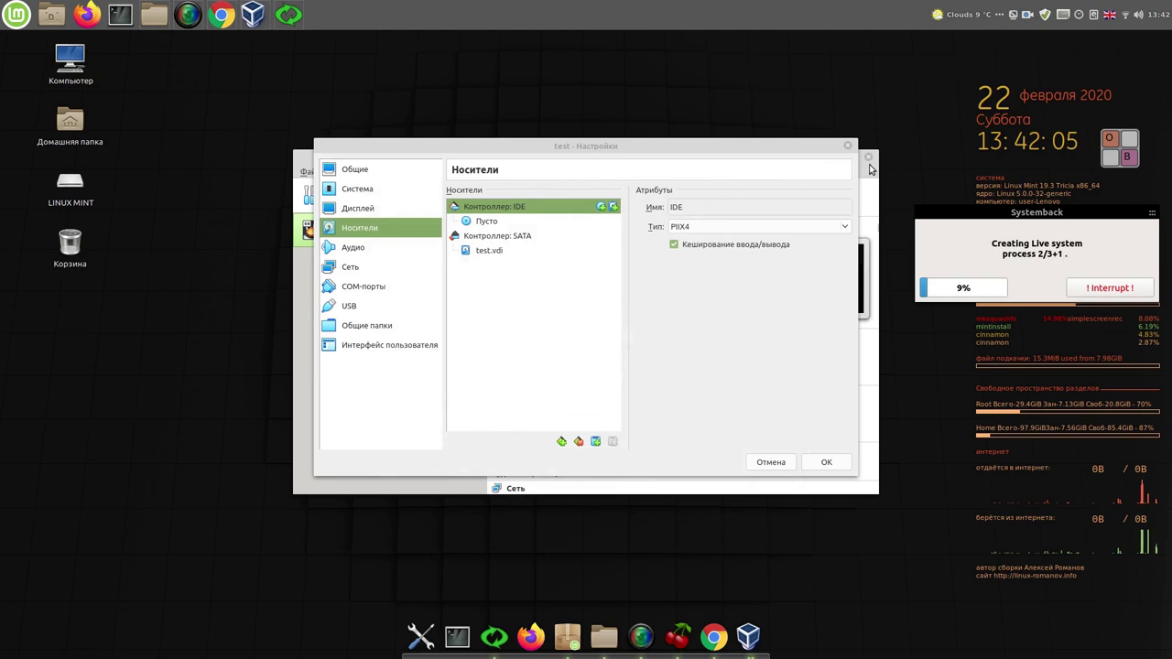
Step: Open the settings of the panel's weather applet and set the forecast range to 5 days
right_click(952, 18)
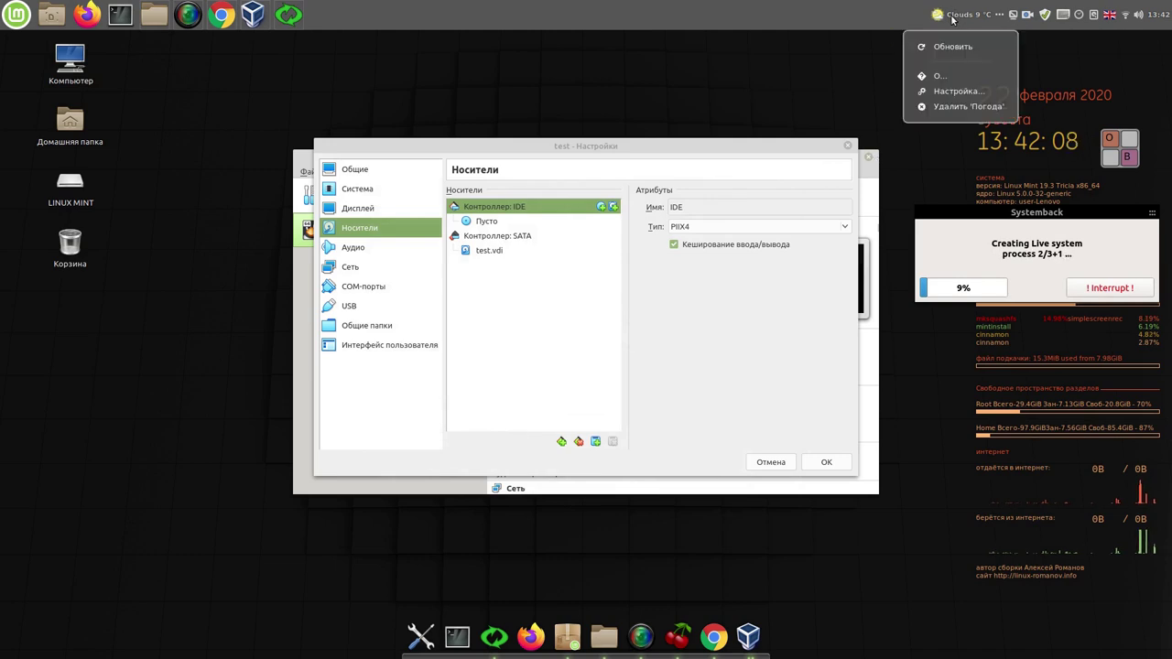
left_click(957, 91)
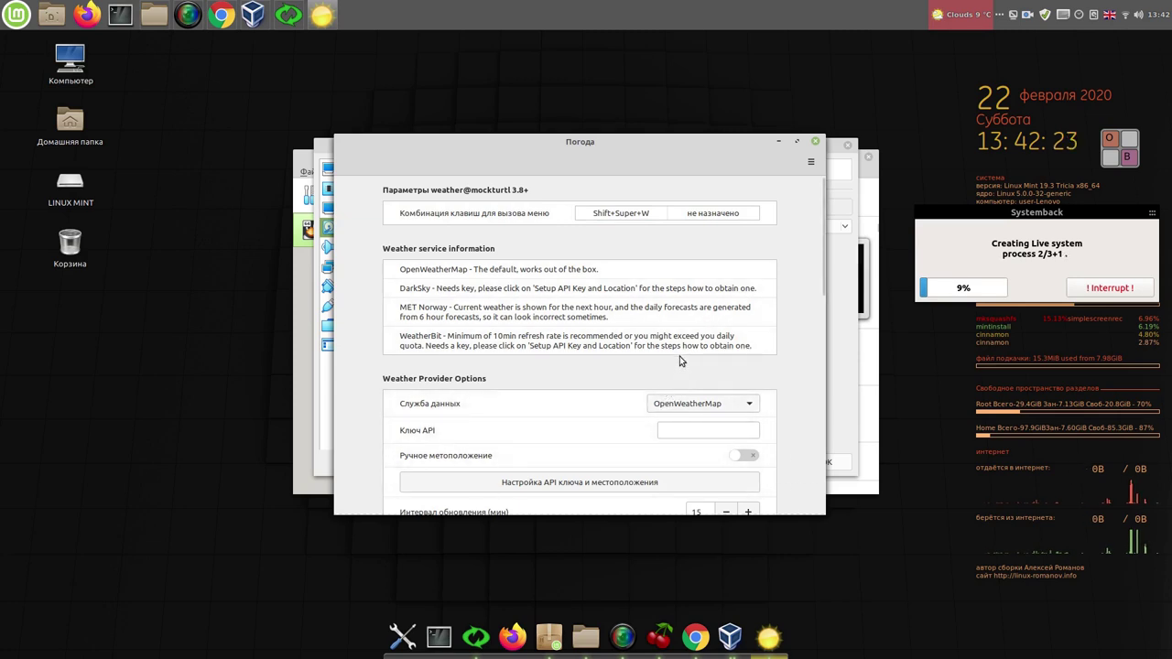
scroll(678, 346, "down", 3)
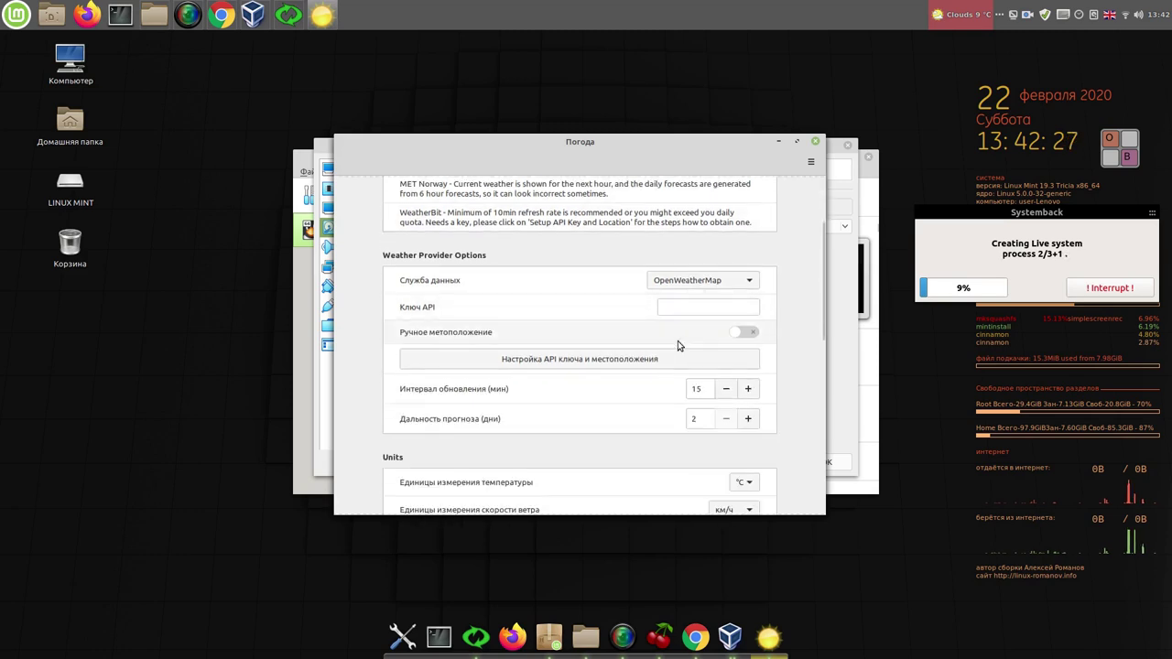
left_click(748, 421)
left_click(748, 420)
left_click(748, 420)
Step: Set the atmospheric pressure unit to мм. рт. ст and turn off showing meteorological conditions on the panel
scroll(679, 435, "down", 1)
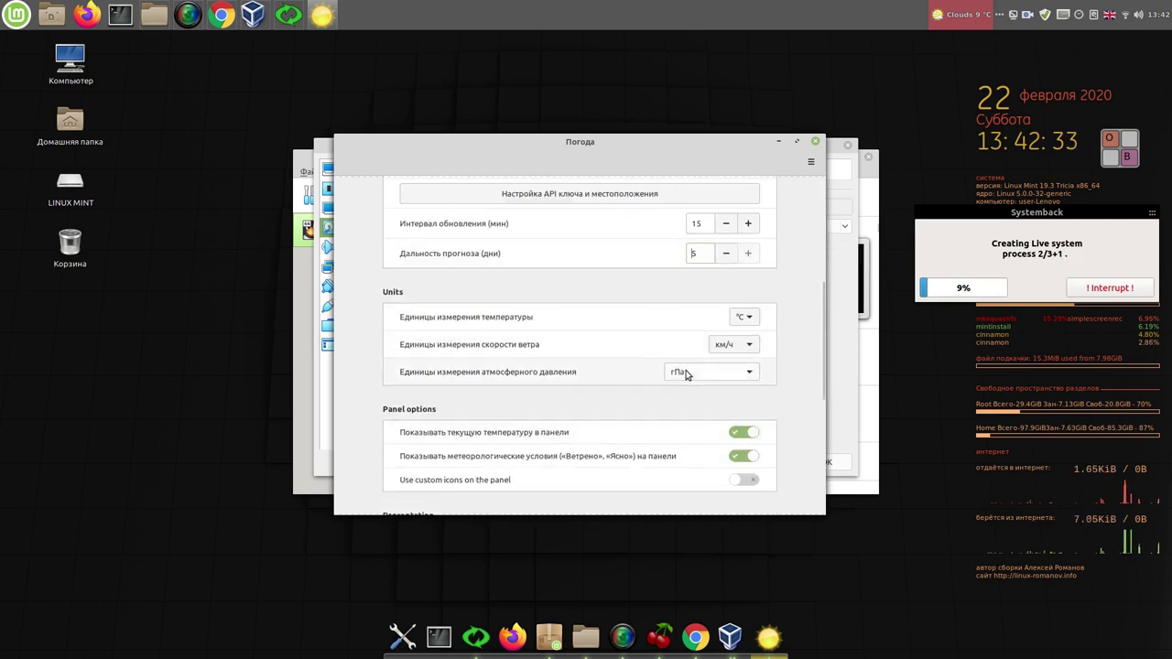
left_click(751, 375)
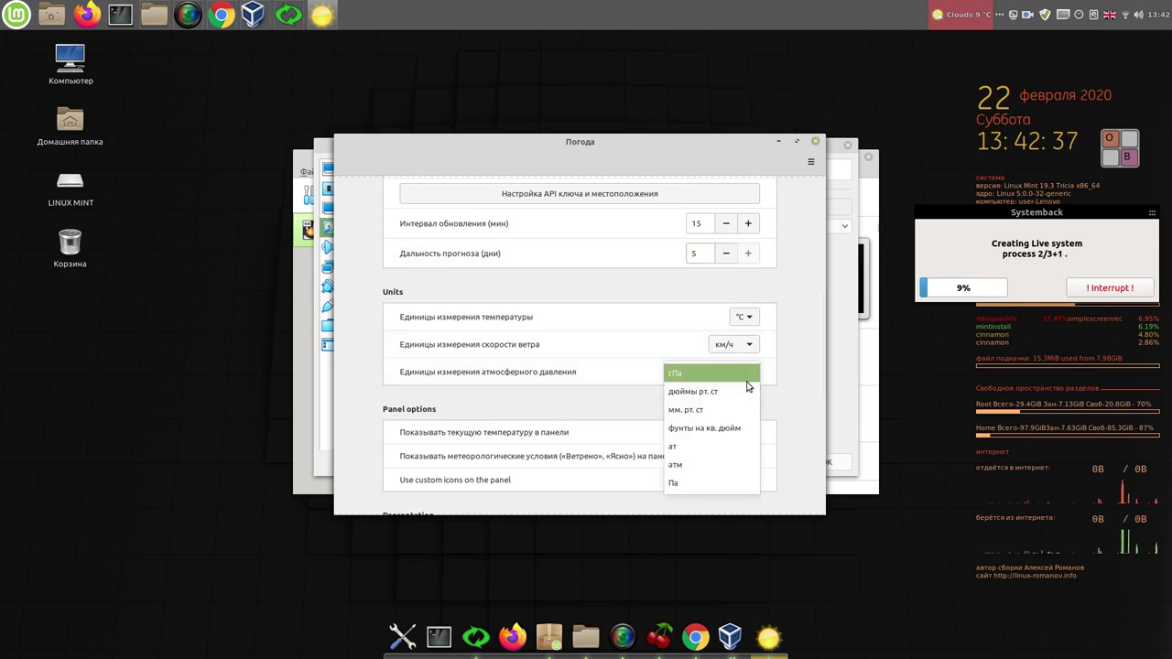
left_click(738, 408)
scroll(733, 417, "down", 3)
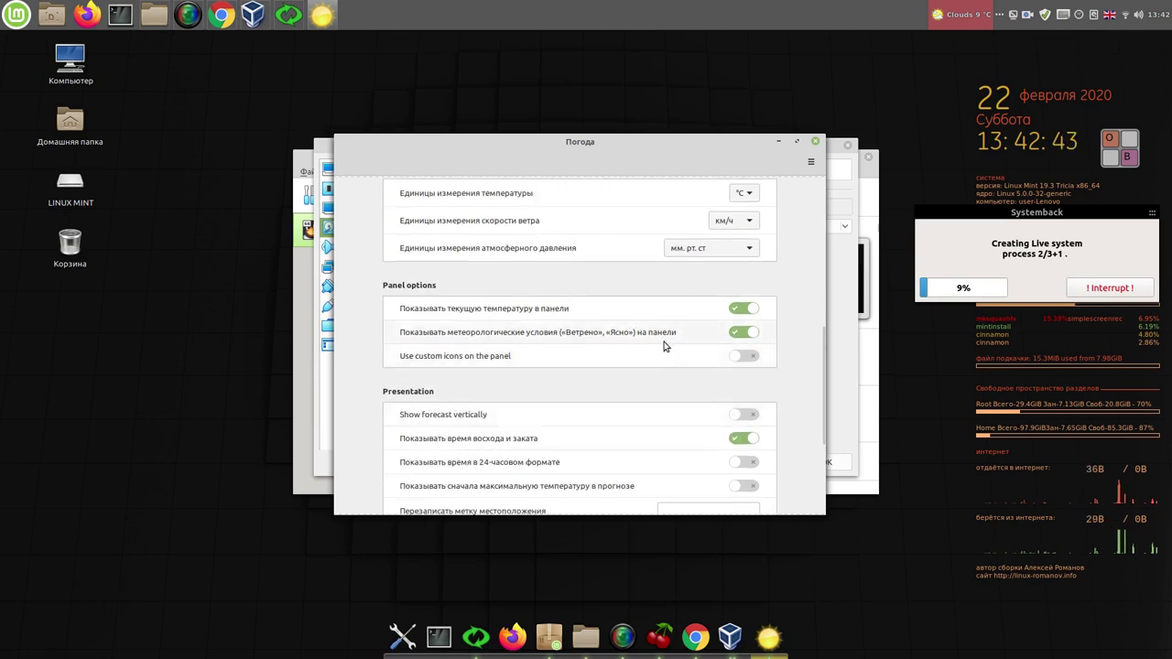
left_click(739, 336)
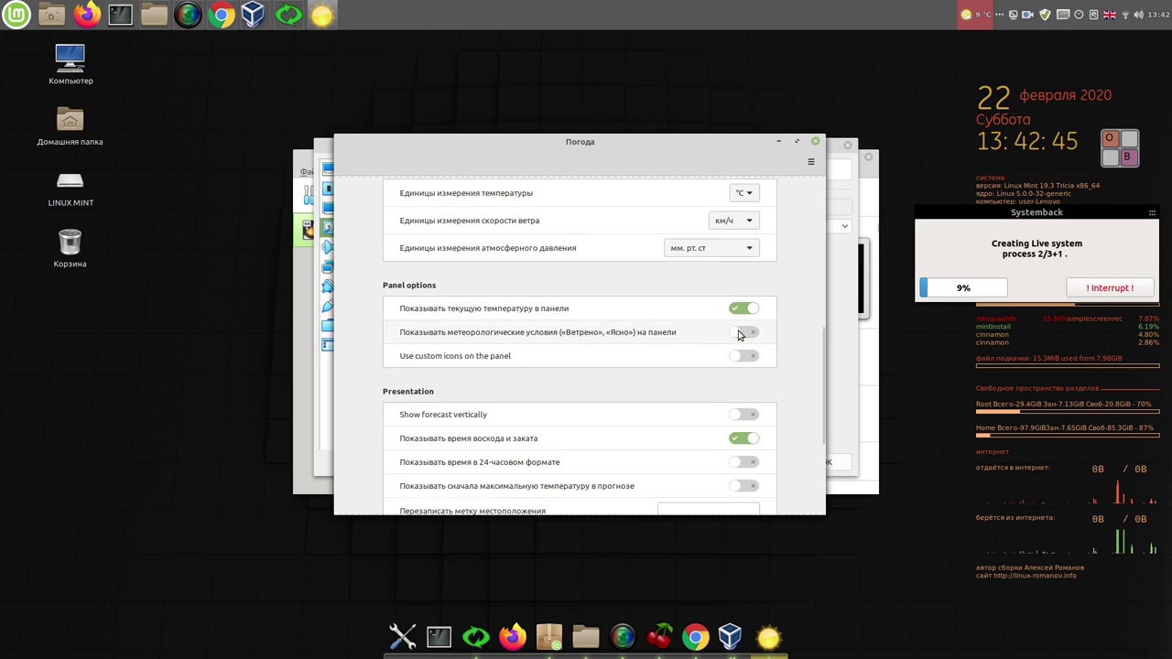
Step: Look through the weather applet's presentation, weather condition and icon options, and the weather service information and provider options
scroll(668, 392, "down", 3)
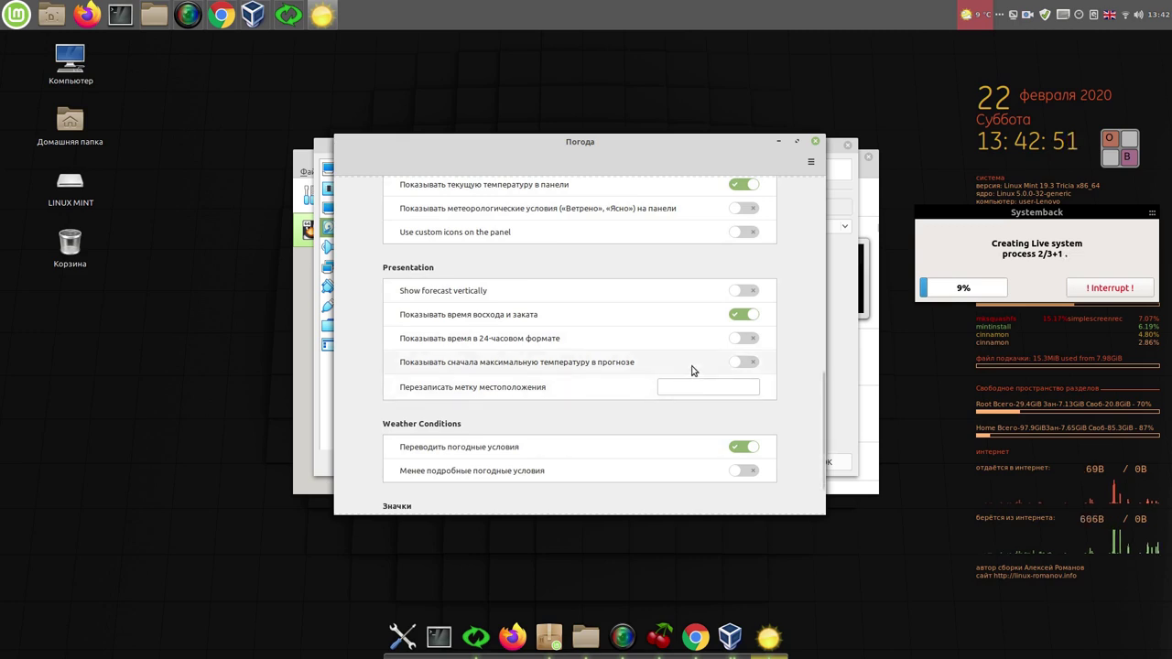
scroll(692, 370, "down", 2)
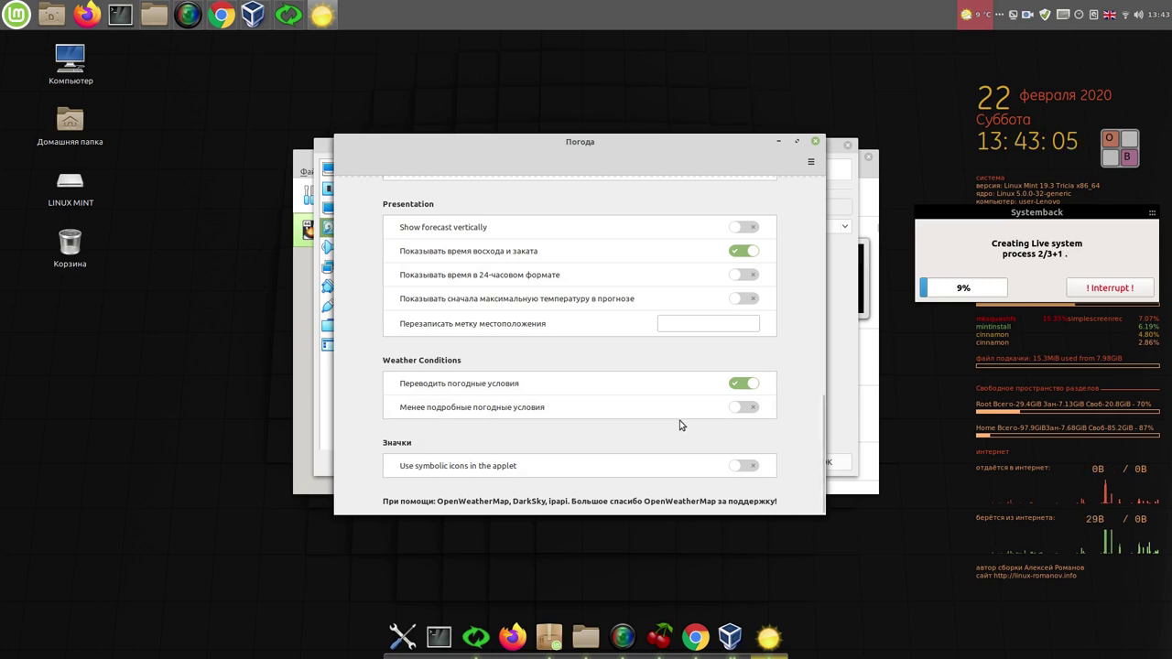
scroll(681, 425, "up", 2)
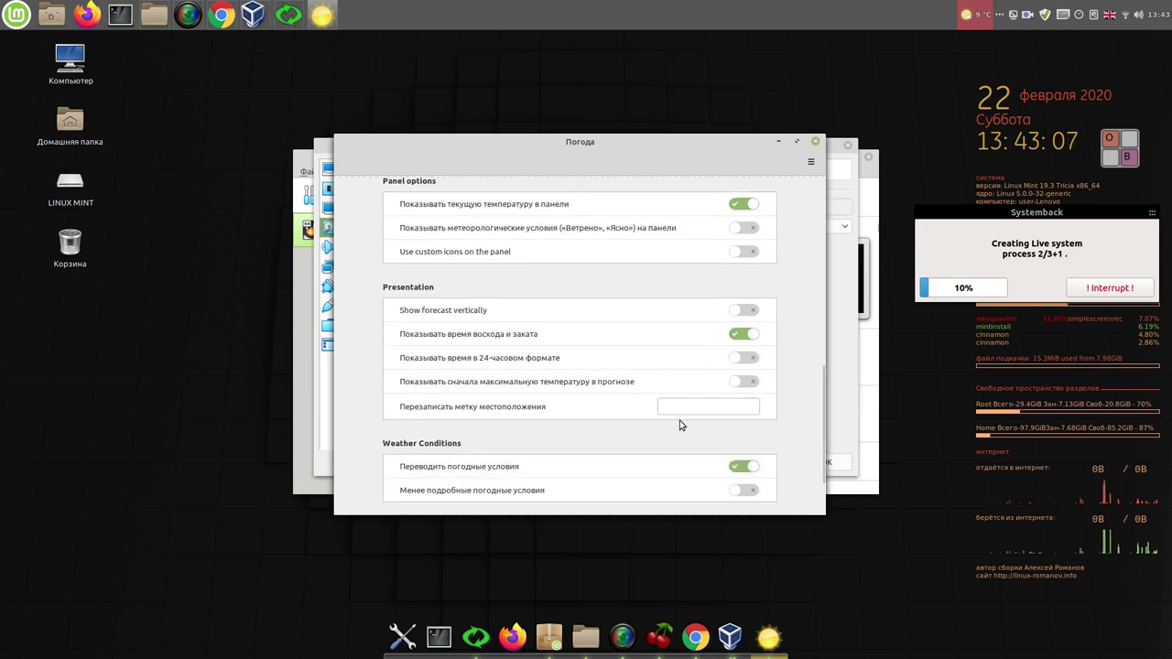
scroll(681, 426, "up", 7)
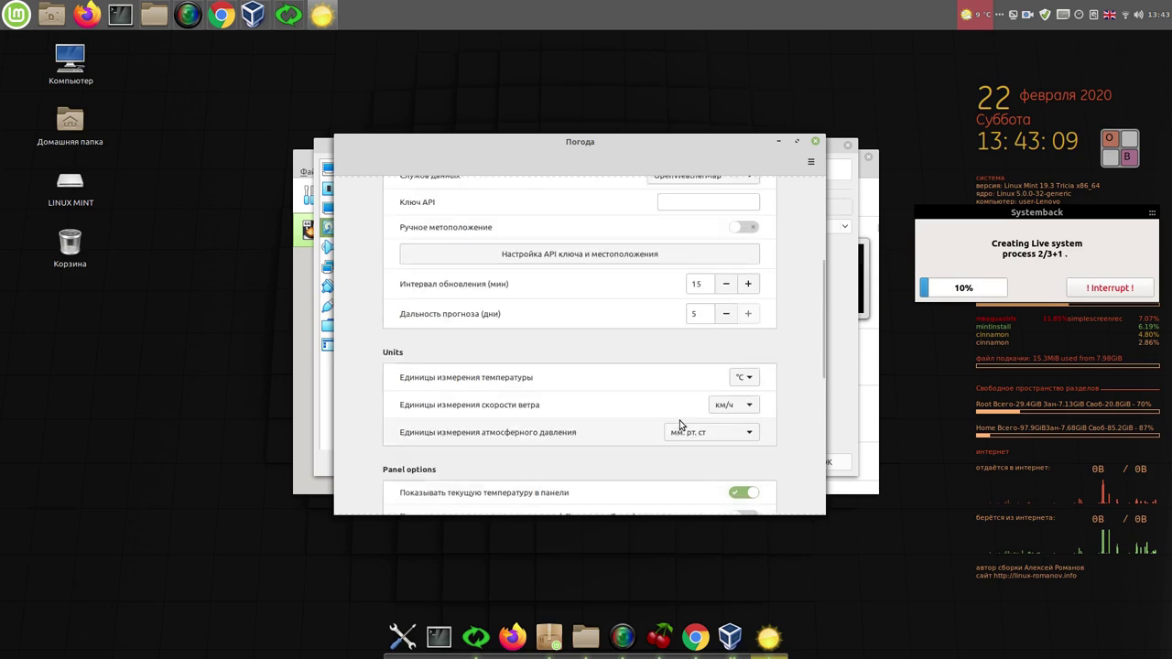
scroll(680, 426, "up", 1)
scroll(680, 426, "up", 2)
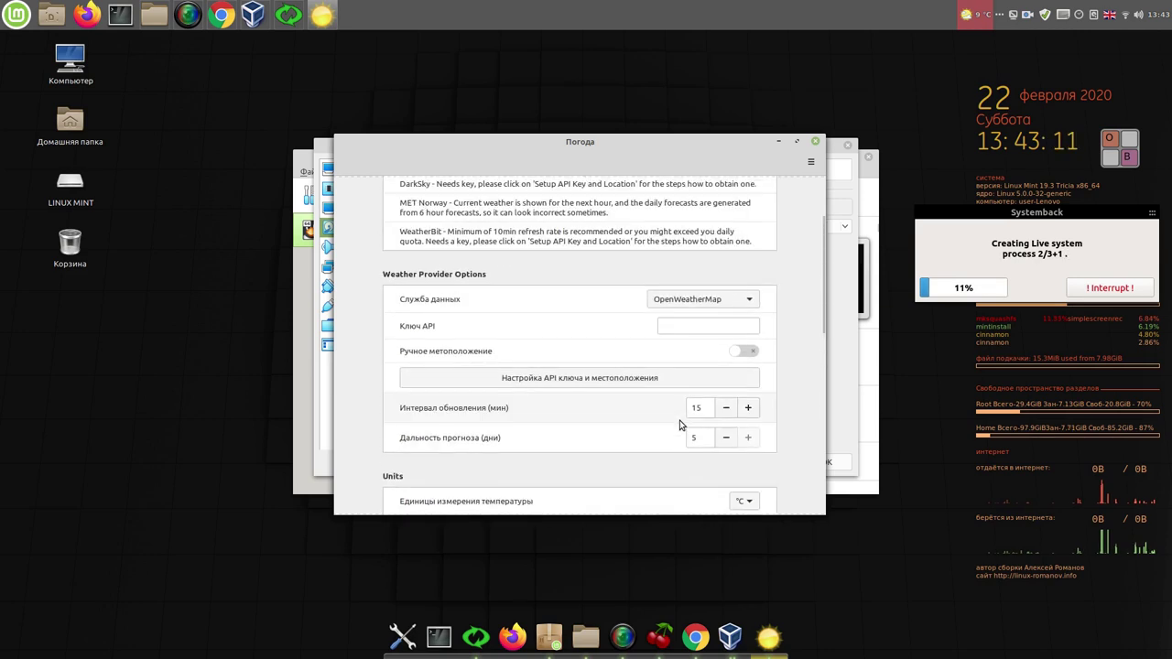
scroll(675, 426, "up", 3)
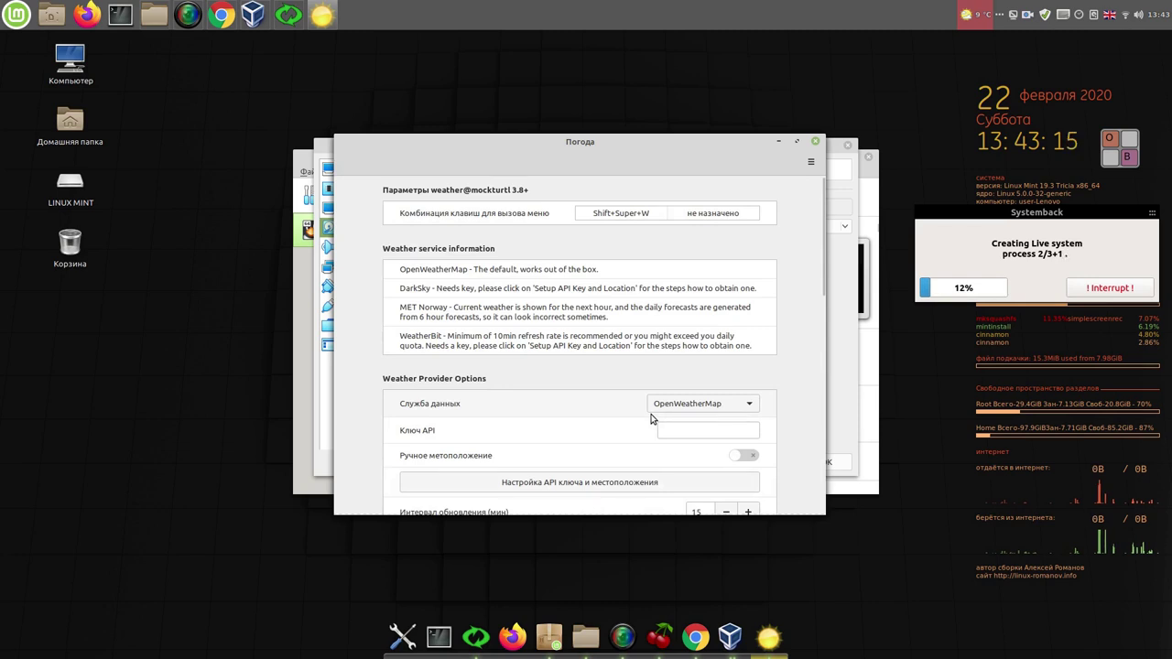
scroll(651, 418, "down", 2)
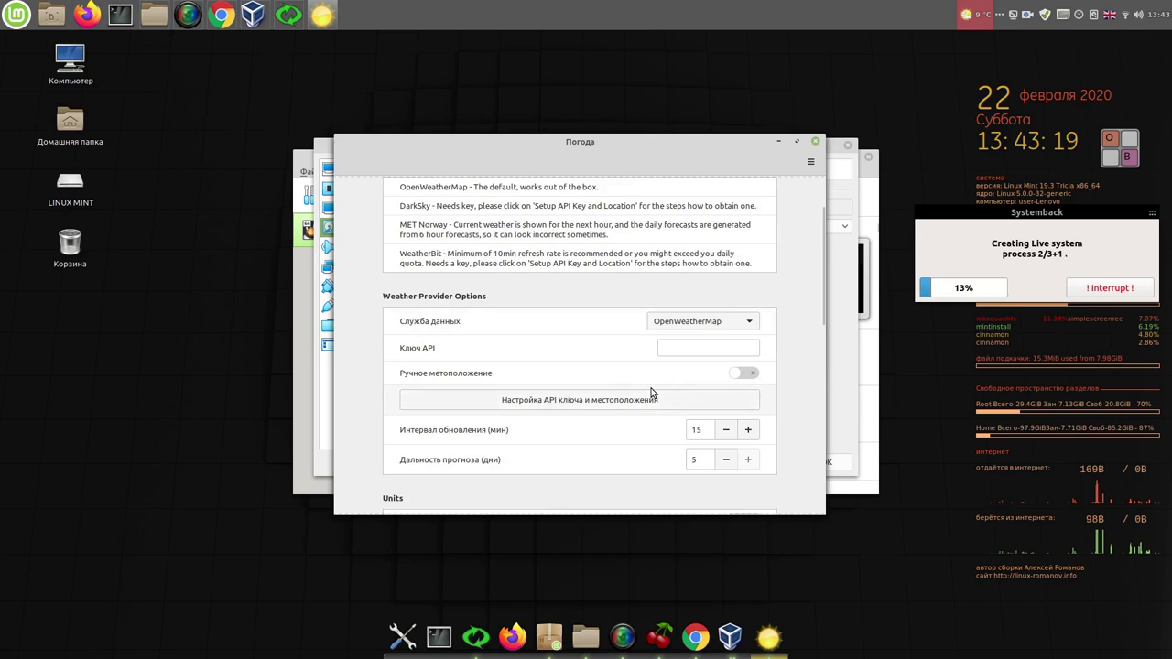
scroll(651, 392, "down", 1)
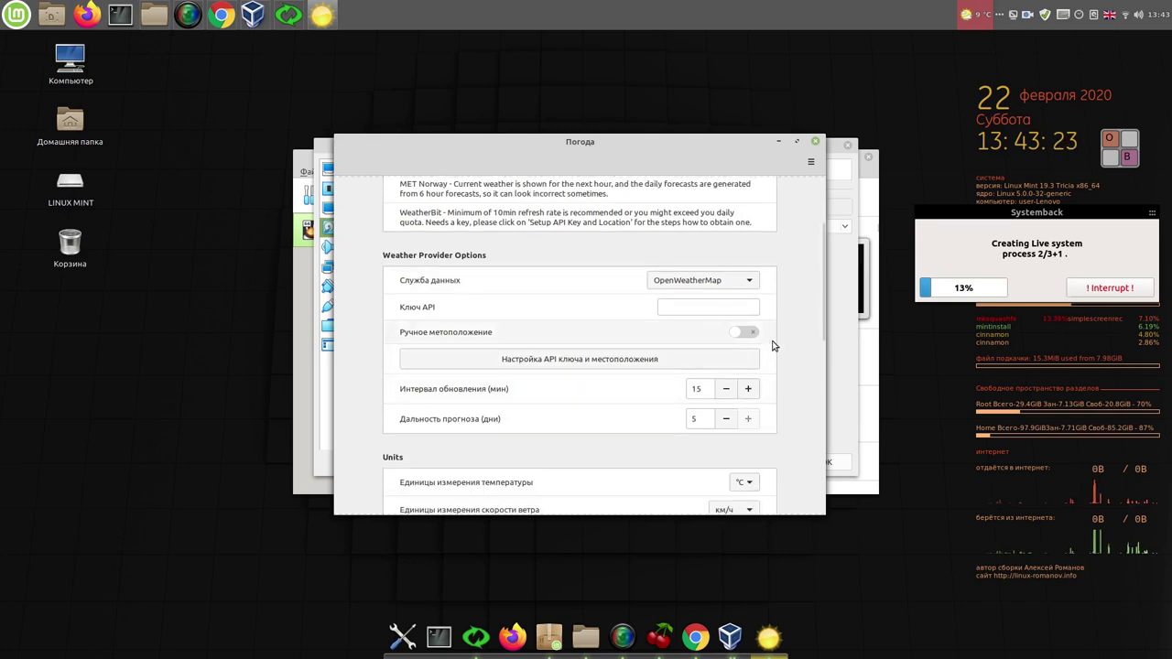
Step: Turn on the manual location for the weather applet, show the on-screen keyboard and clear the coordinates in Местоположение
left_click(746, 334)
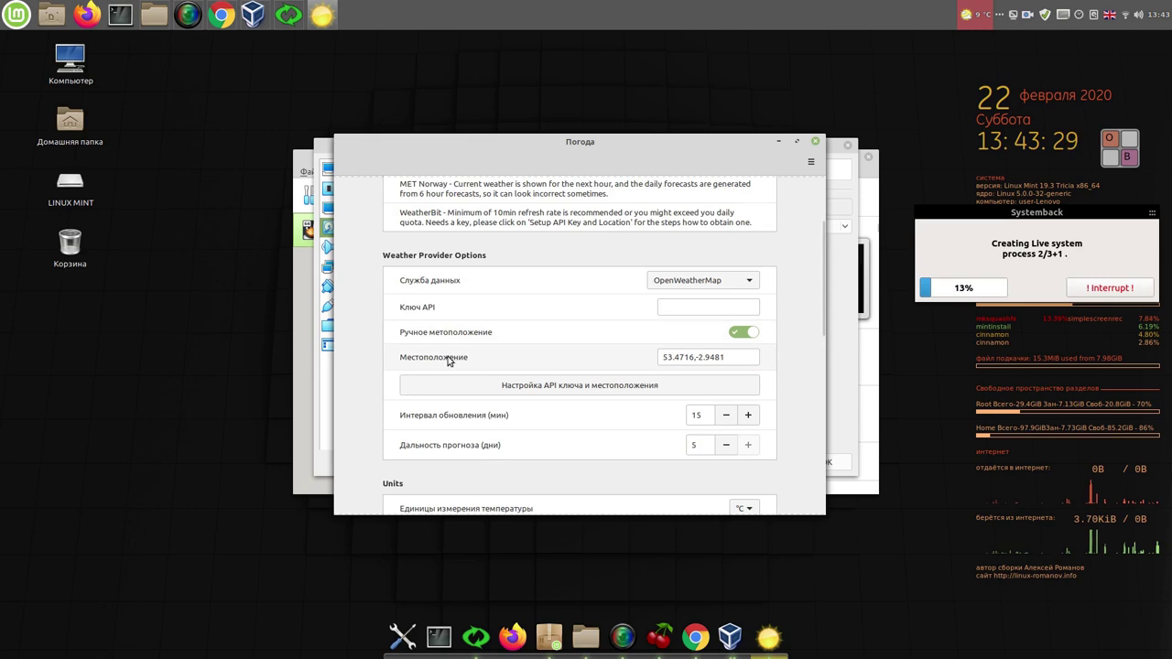
mouse_move(449, 360)
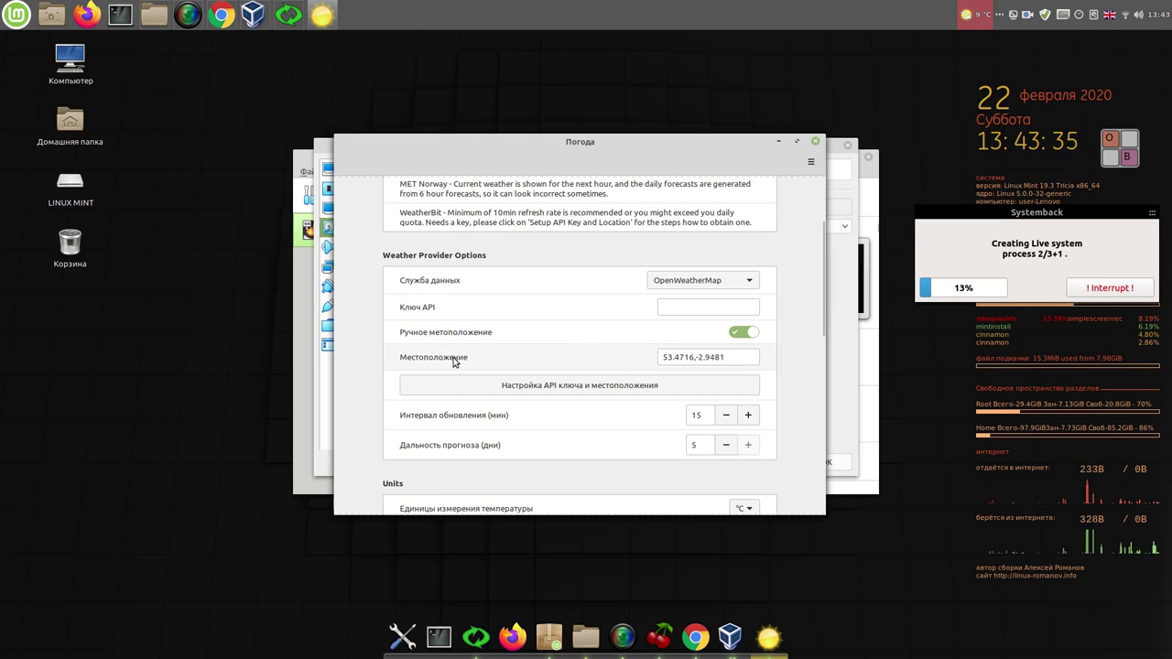
left_click(729, 357)
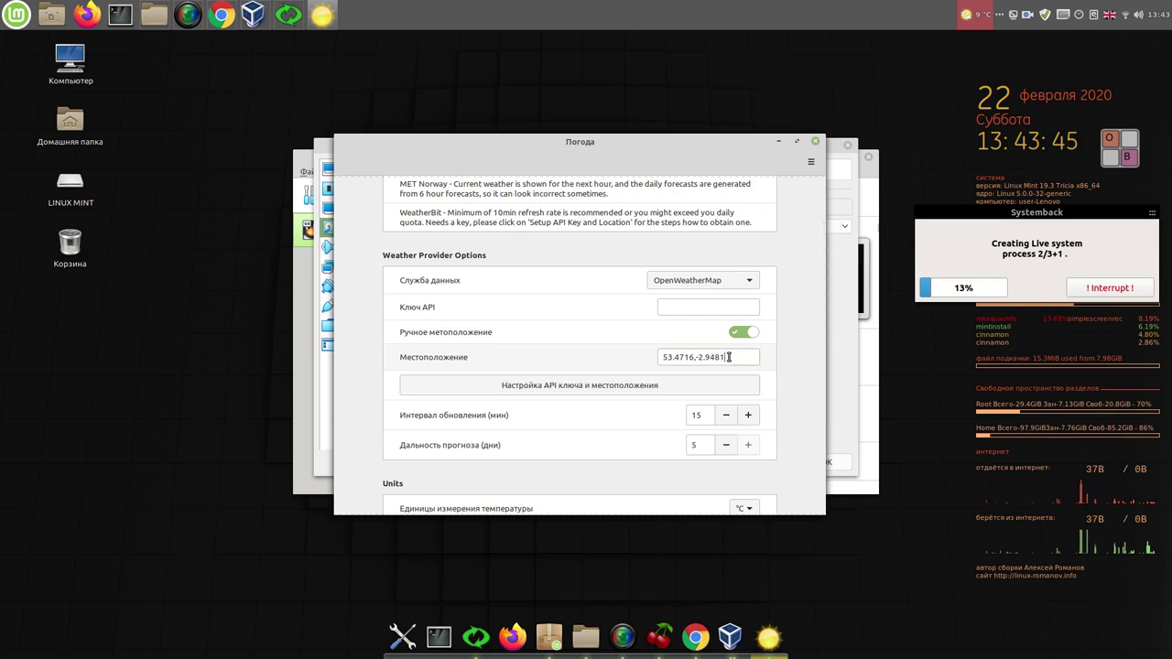
left_click(1113, 156)
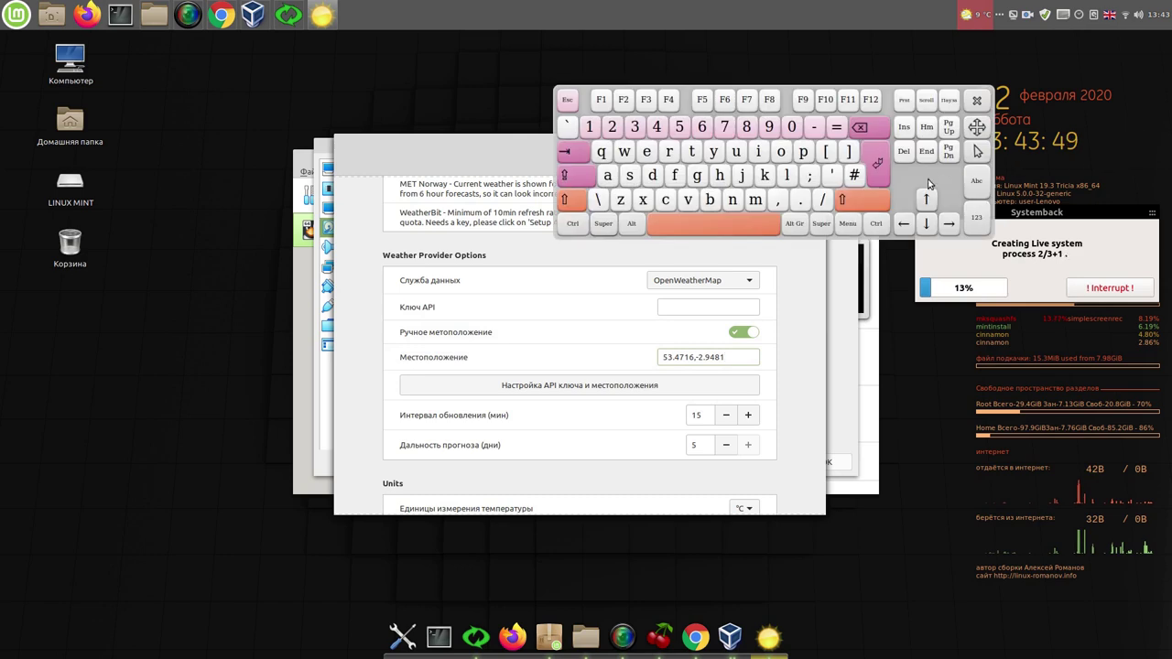
left_click(876, 128)
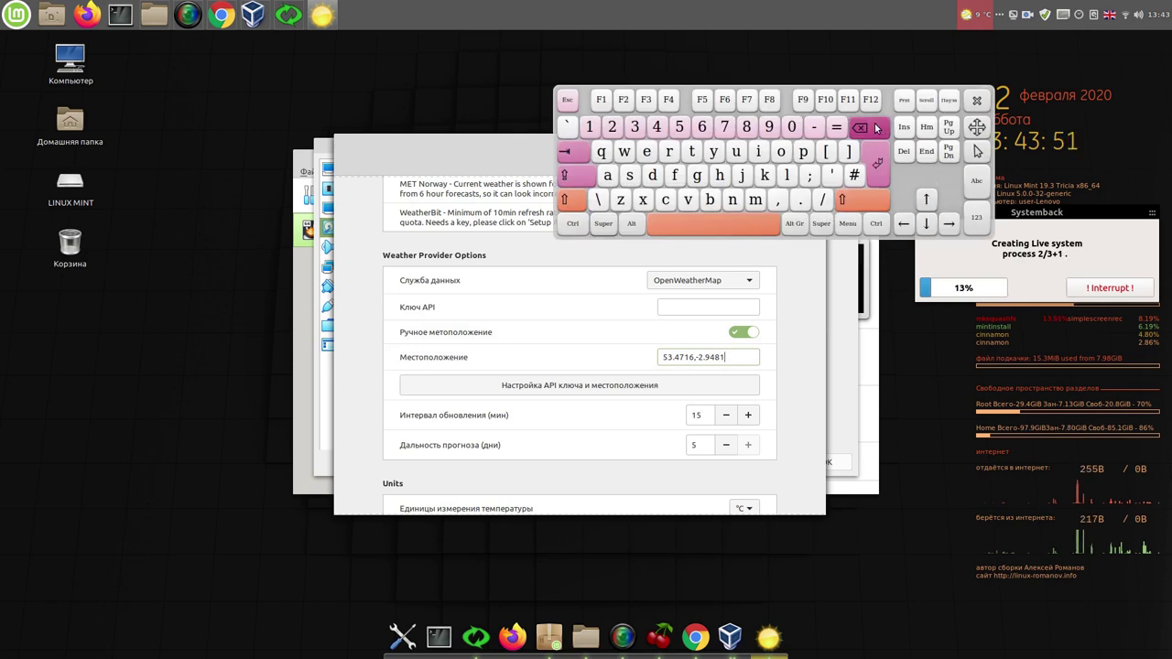
left_click(791, 178)
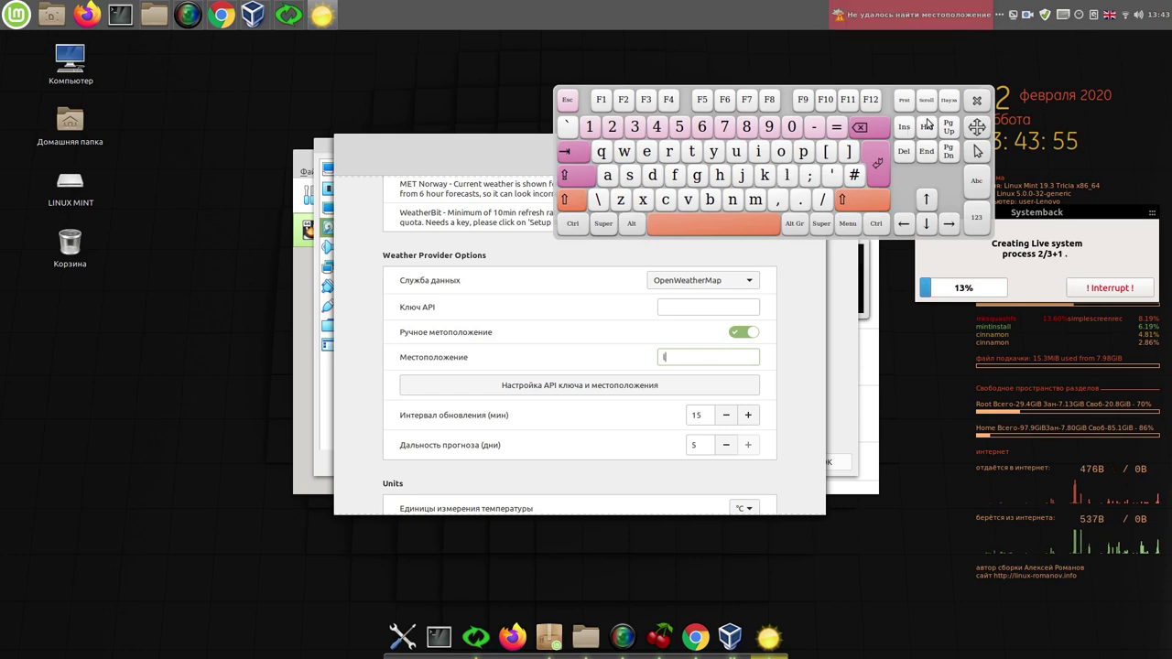
left_click(869, 131)
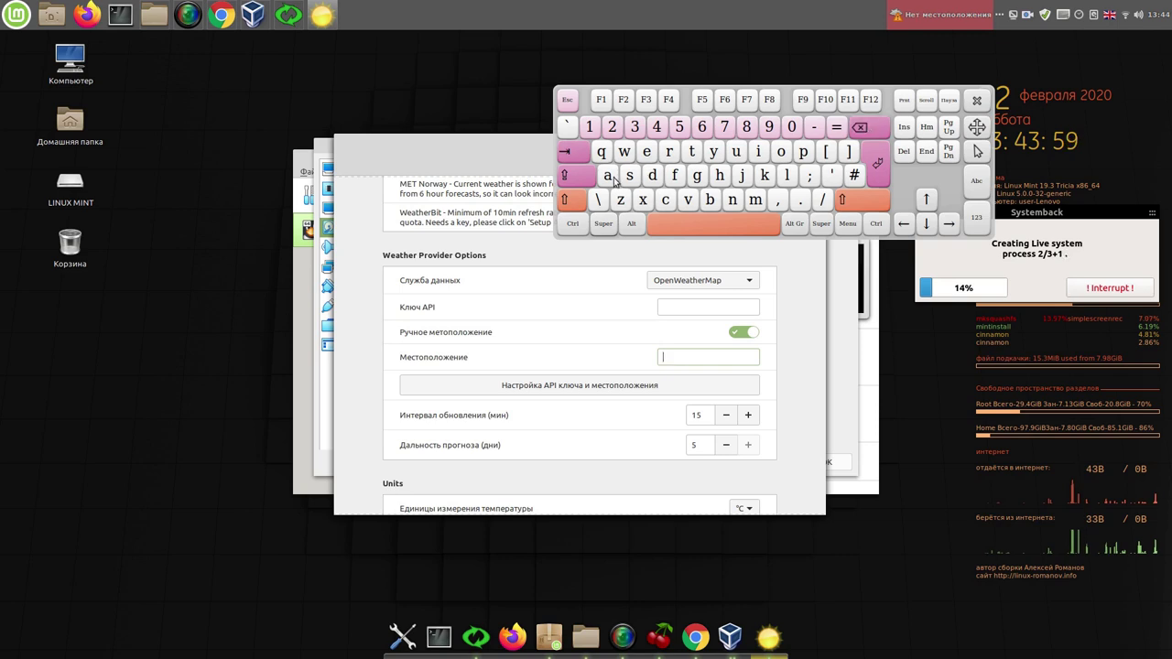
Step: Enter "Liverpool, GB" as the manual location of the weather applet using the on-screen keyboard
left_click(573, 200)
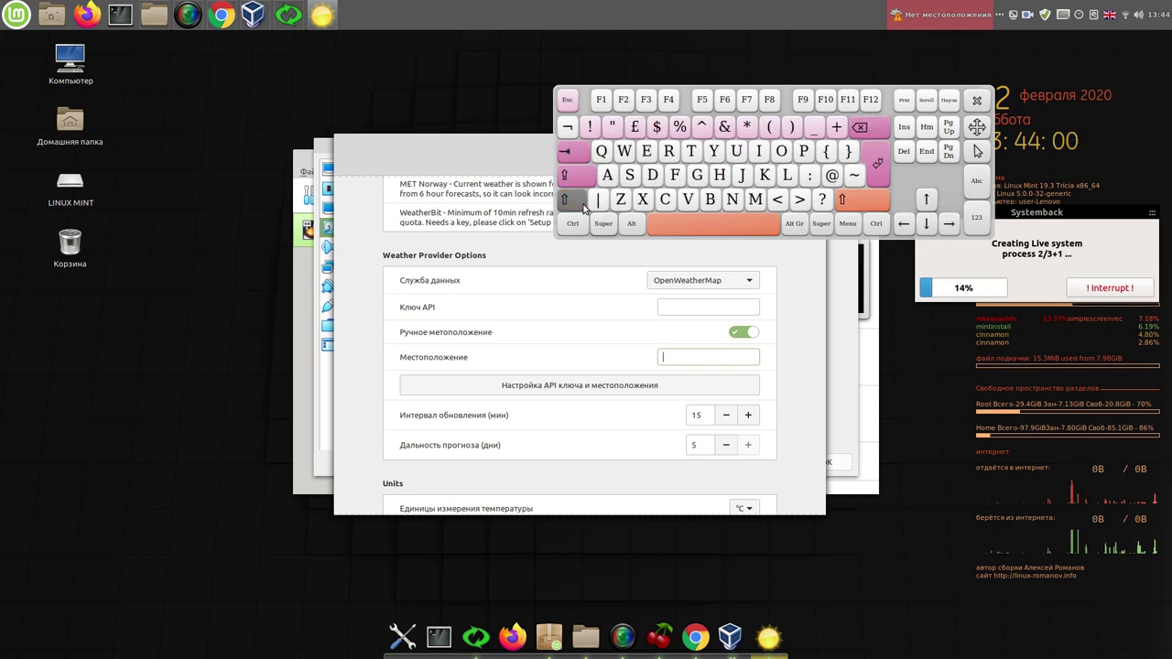
left_click(786, 175)
left_click(762, 153)
left_click(687, 200)
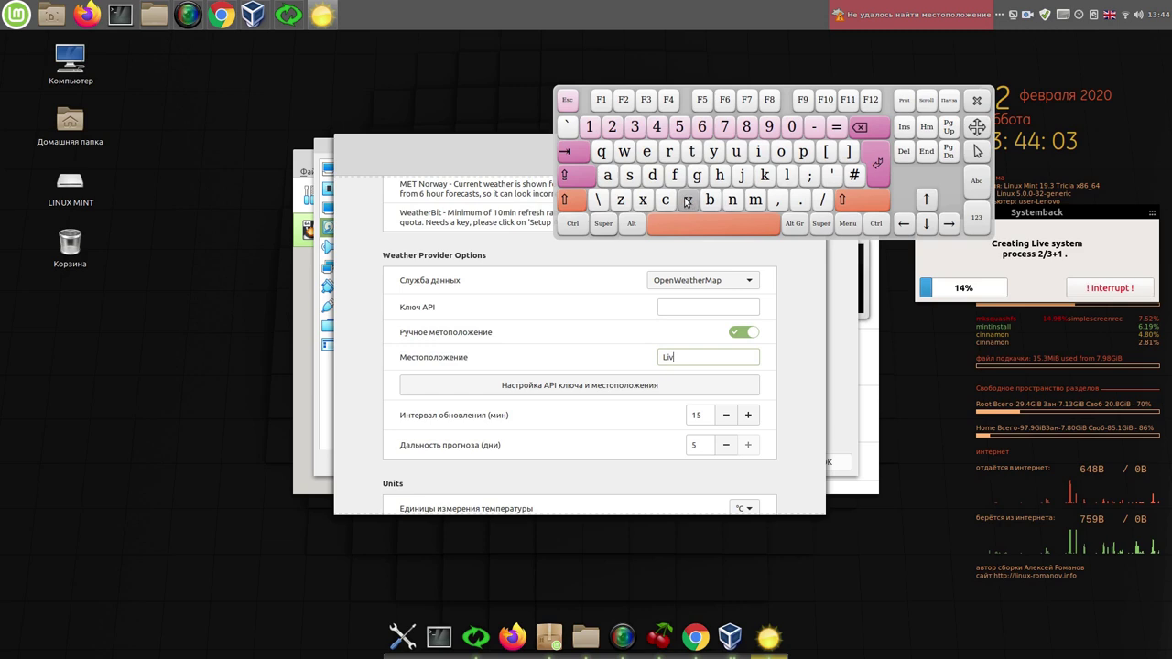
left_click(655, 157)
left_click(669, 153)
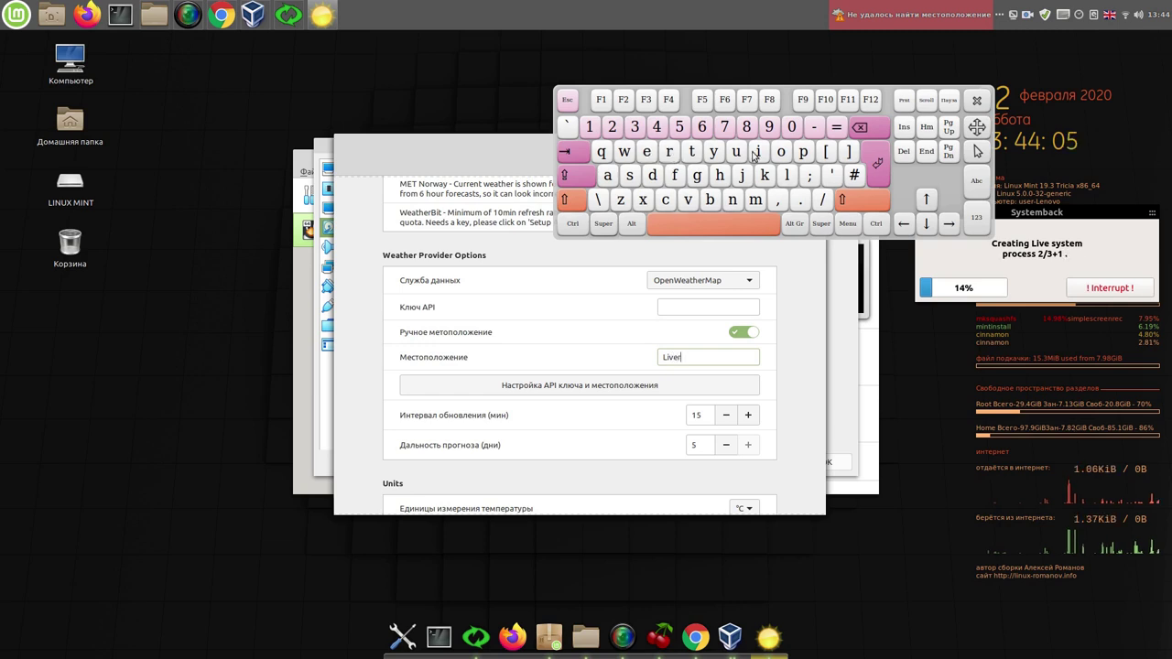
left_click(804, 154)
left_click(782, 154)
left_click(781, 154)
left_click(786, 175)
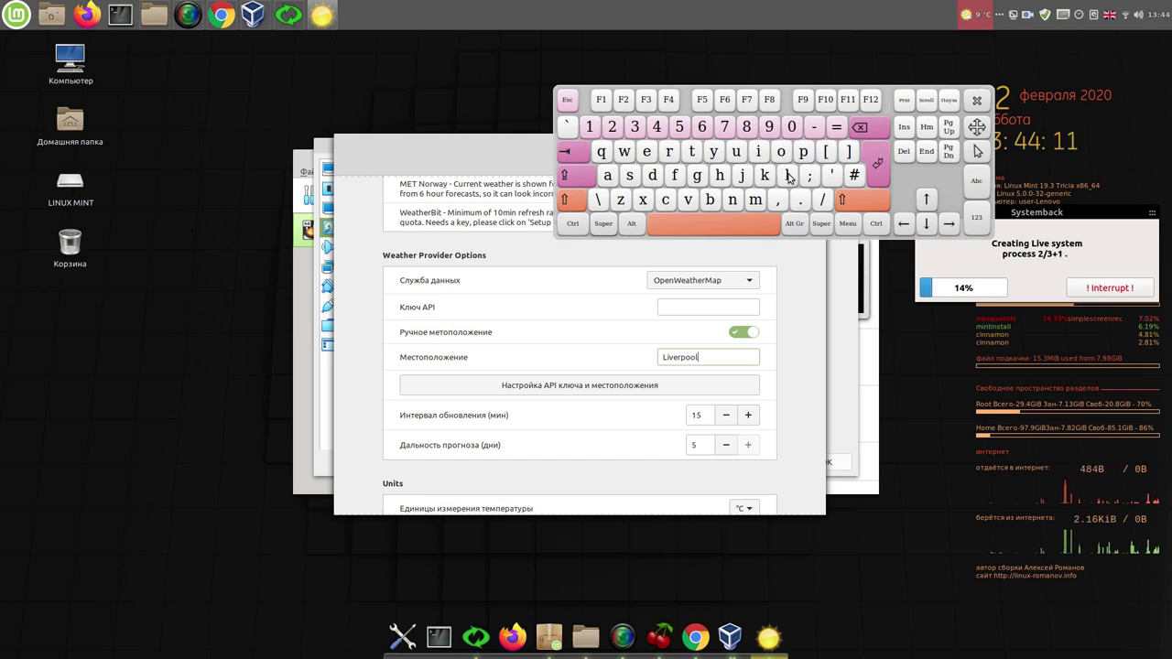
left_click(778, 199)
left_click(750, 229)
left_click(564, 175)
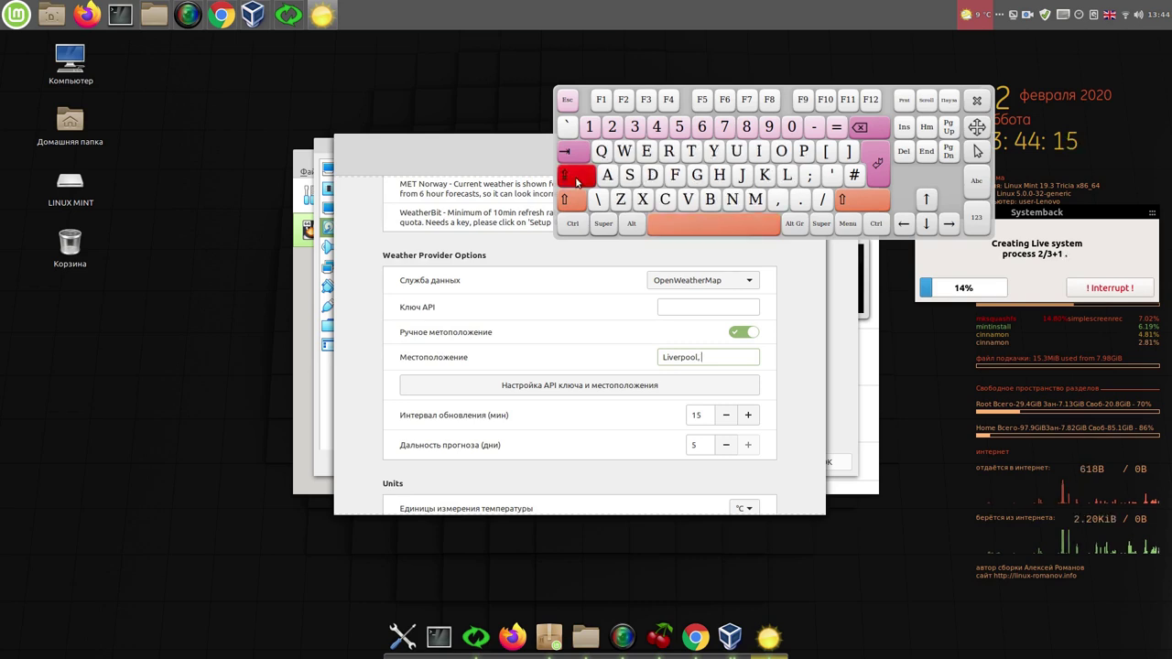
left_click(697, 181)
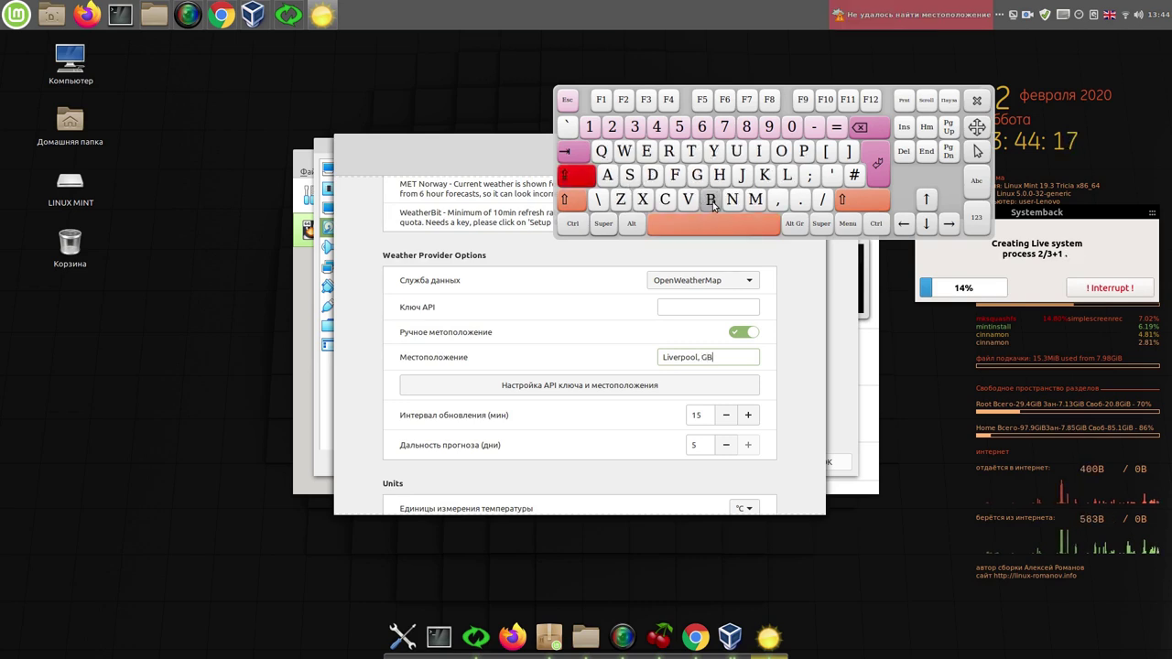
left_click(586, 177)
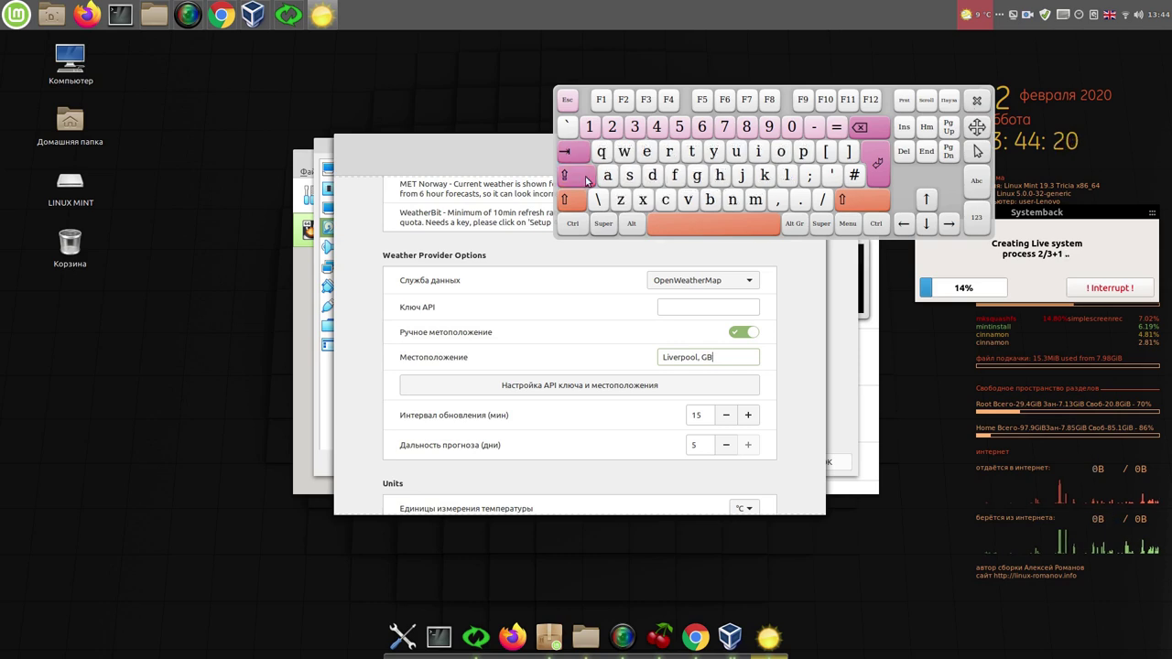
Step: Close the on-screen keyboard and the weather applet's settings, and check the weather forecast from the panel
left_click(980, 101)
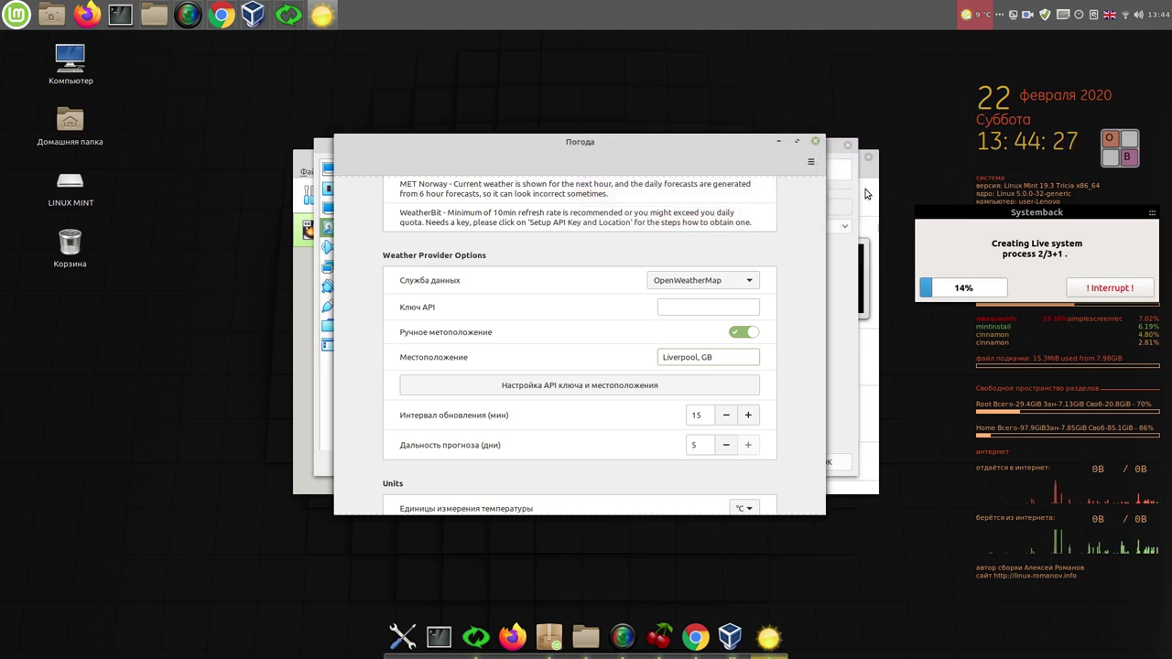
left_click(815, 142)
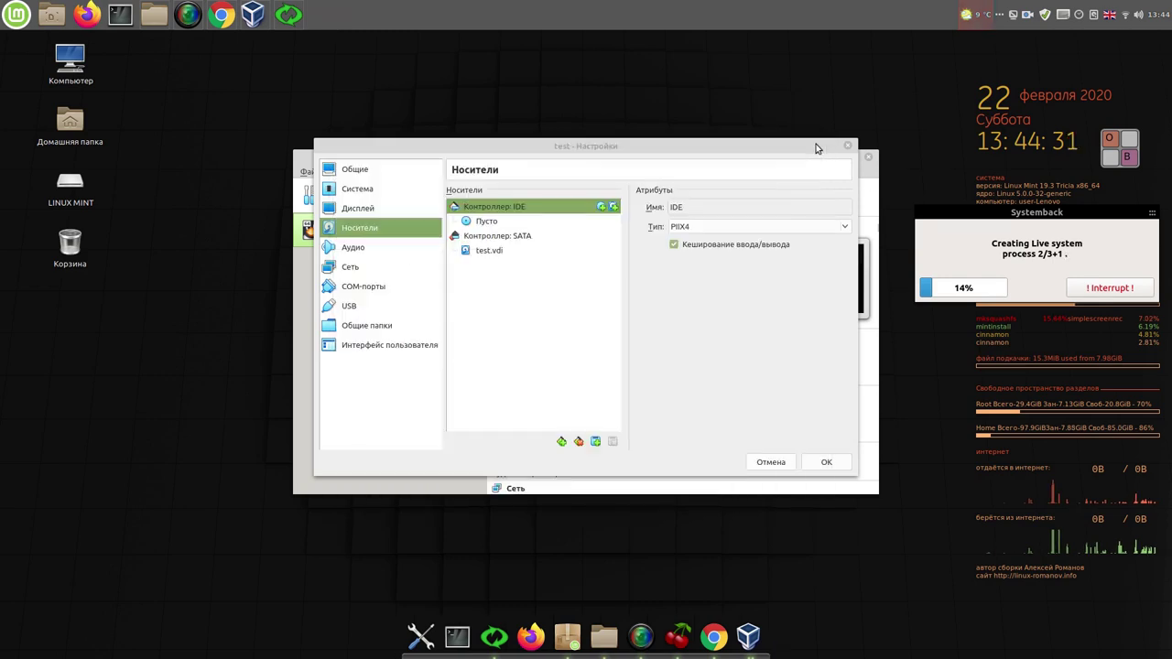
left_click(981, 17)
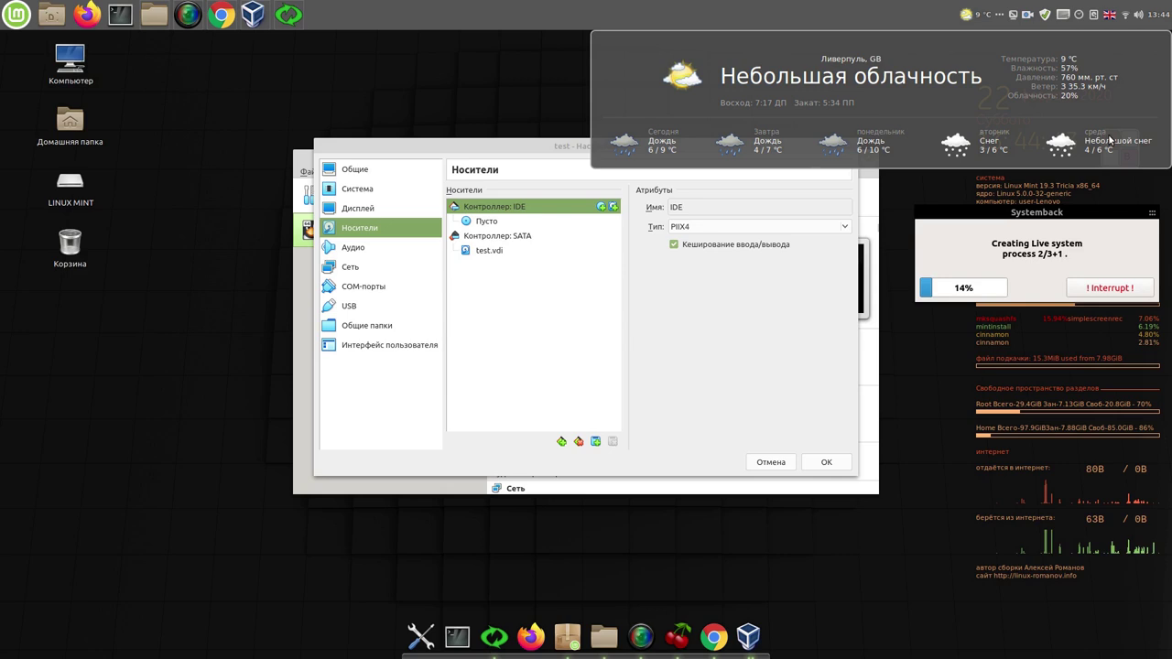
left_click(976, 20)
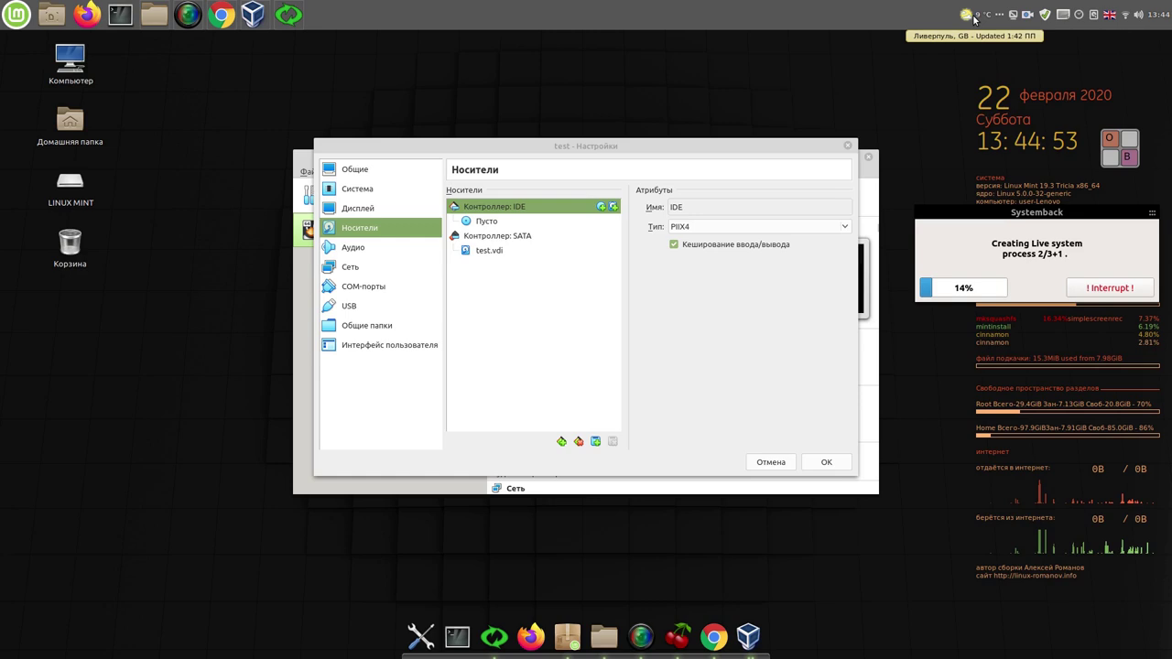
Step: Open the date and time settings from the panel calendar, examine the time zone and format options, and close them
left_click(1158, 17)
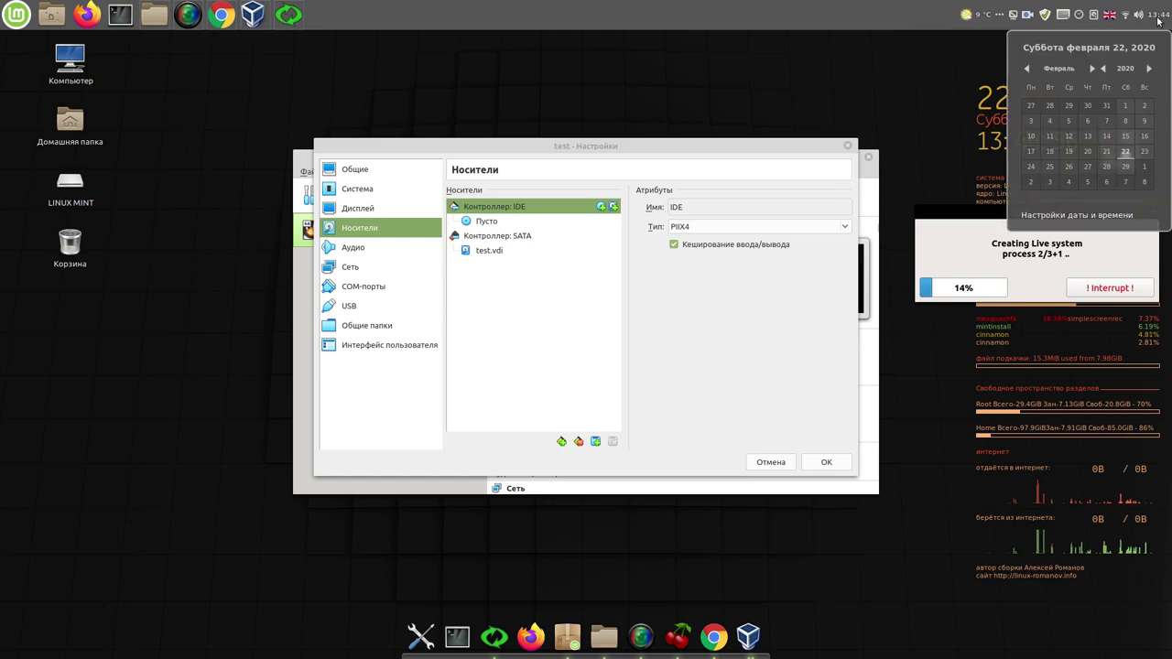
left_click(1063, 216)
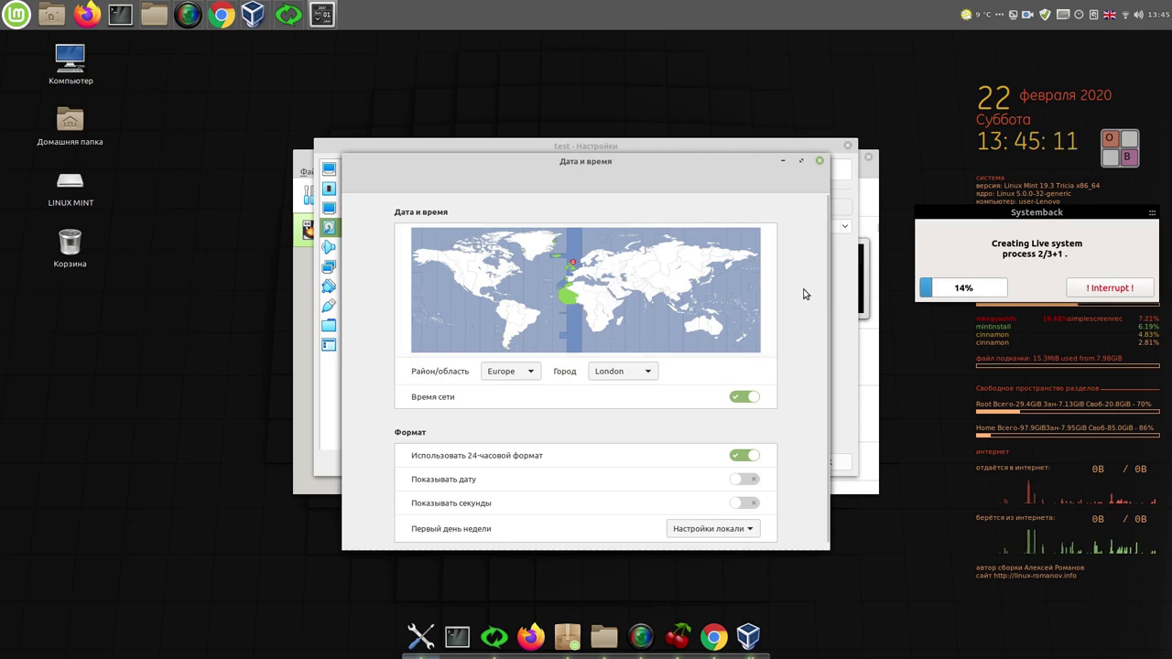
scroll(746, 330, "down", 1)
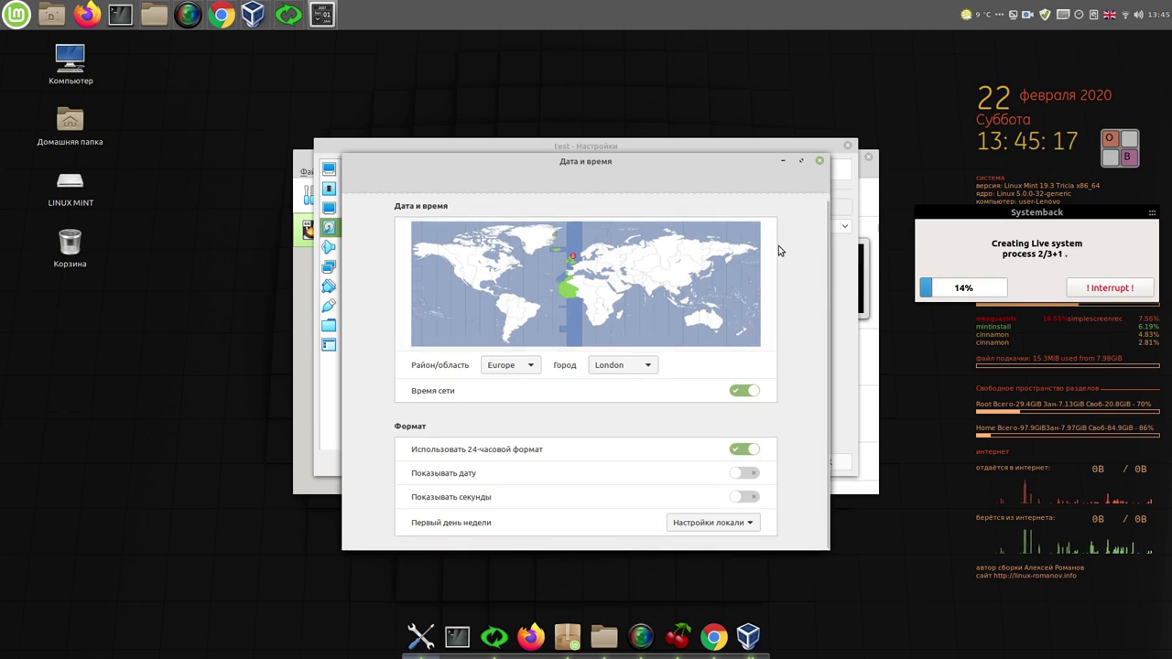
left_click(821, 162)
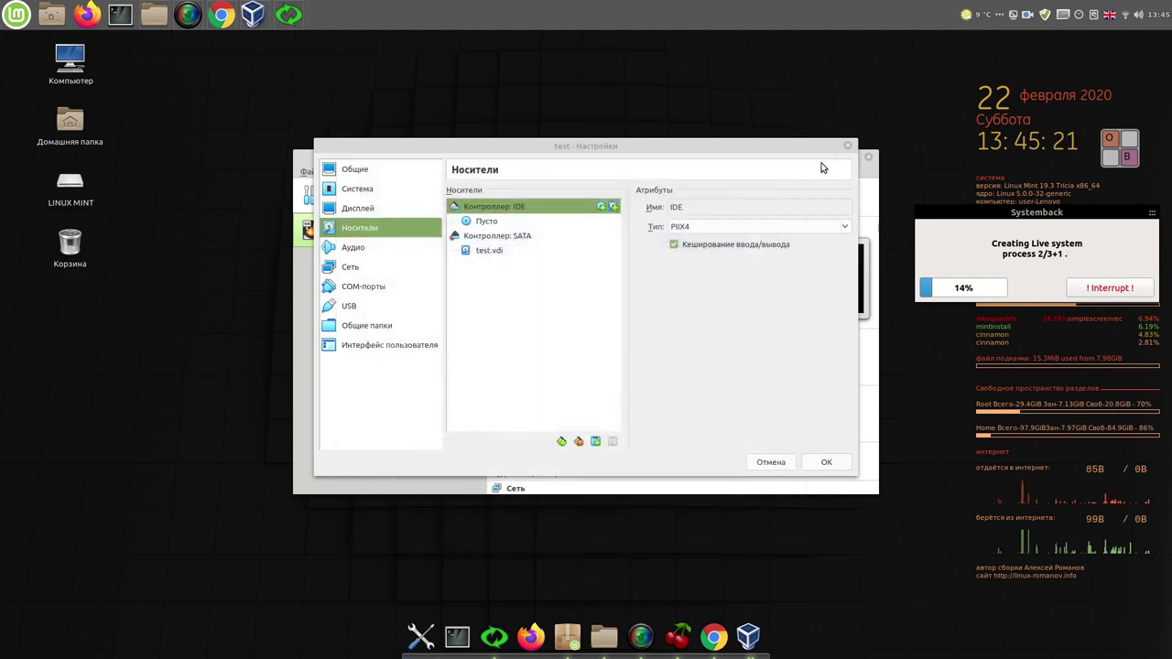
left_click(751, 149)
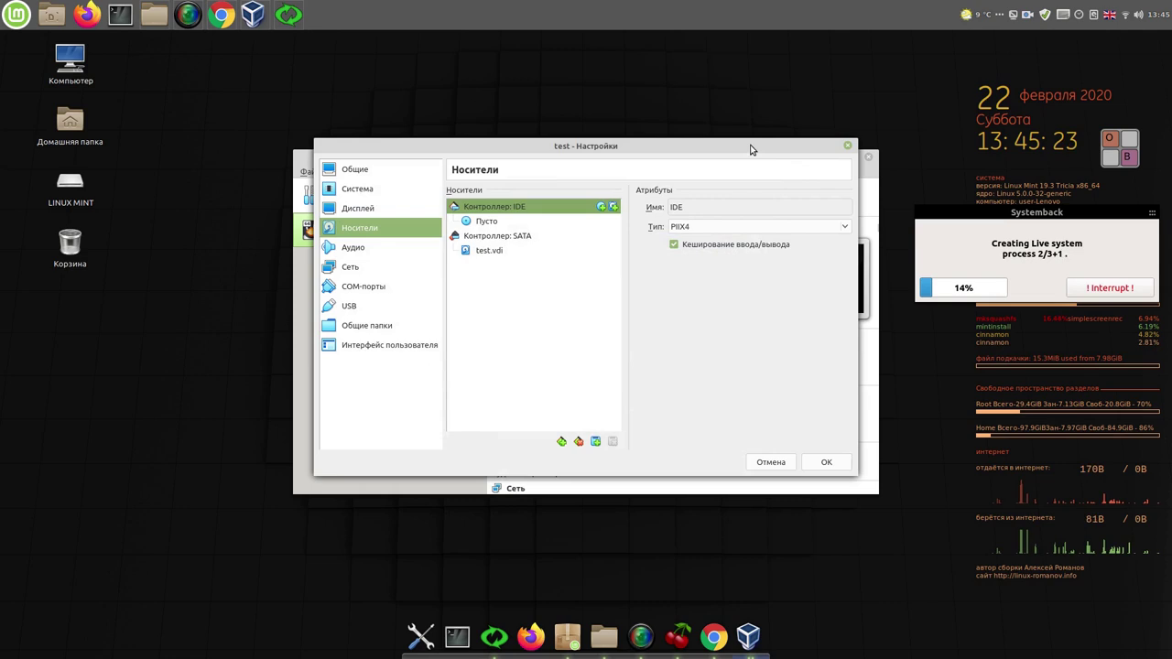
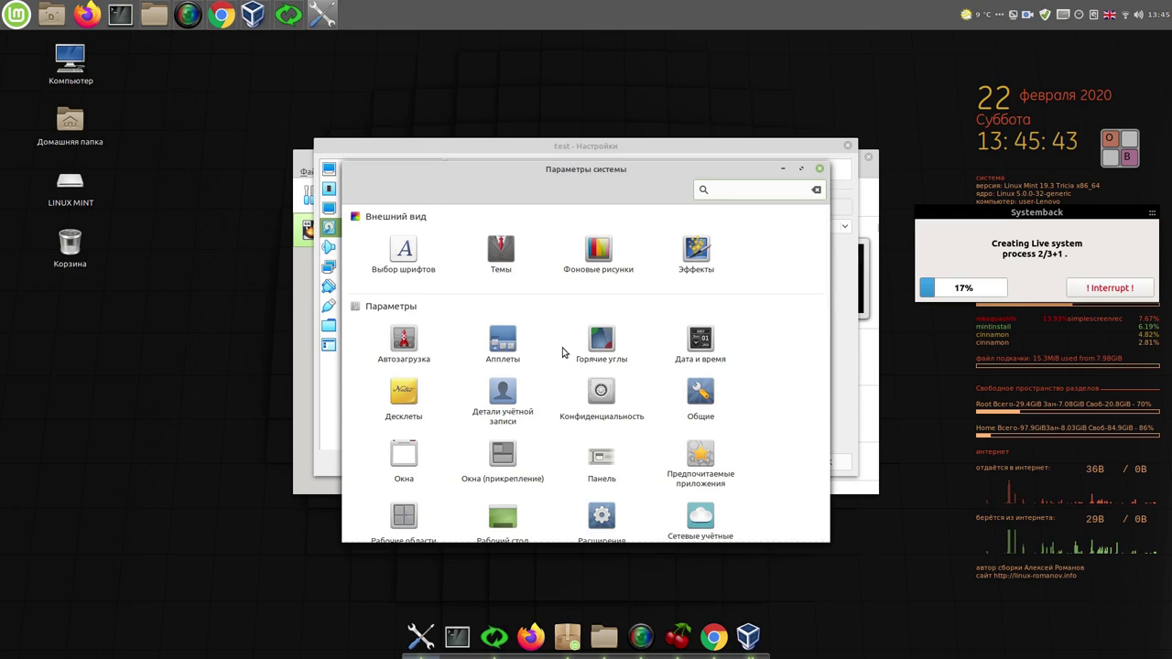
Step: Review the preferred applications and the removable media options in the system settings, and return to the overview
scroll(563, 352, "down", 1)
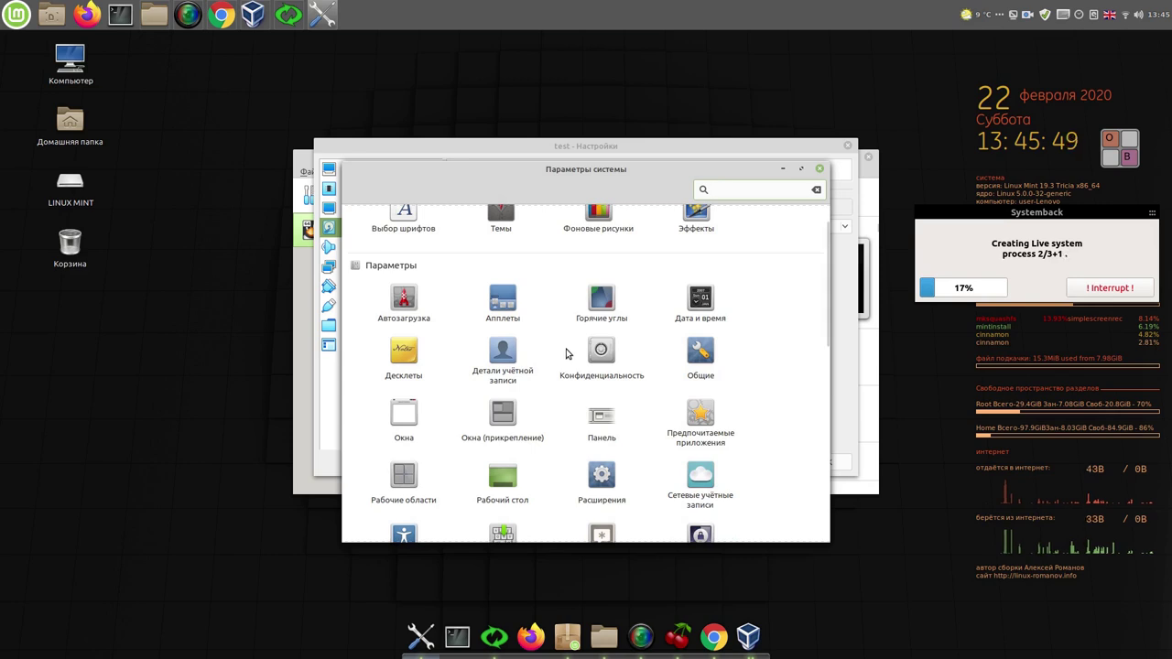
scroll(566, 354, "down", 3)
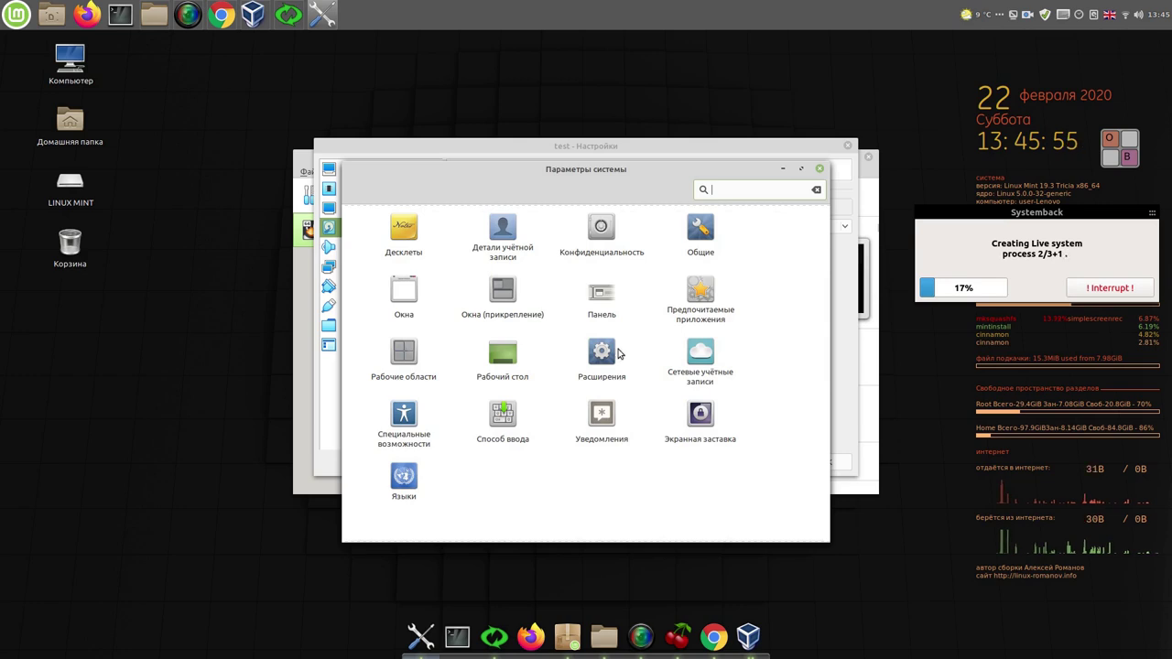
left_click(702, 291)
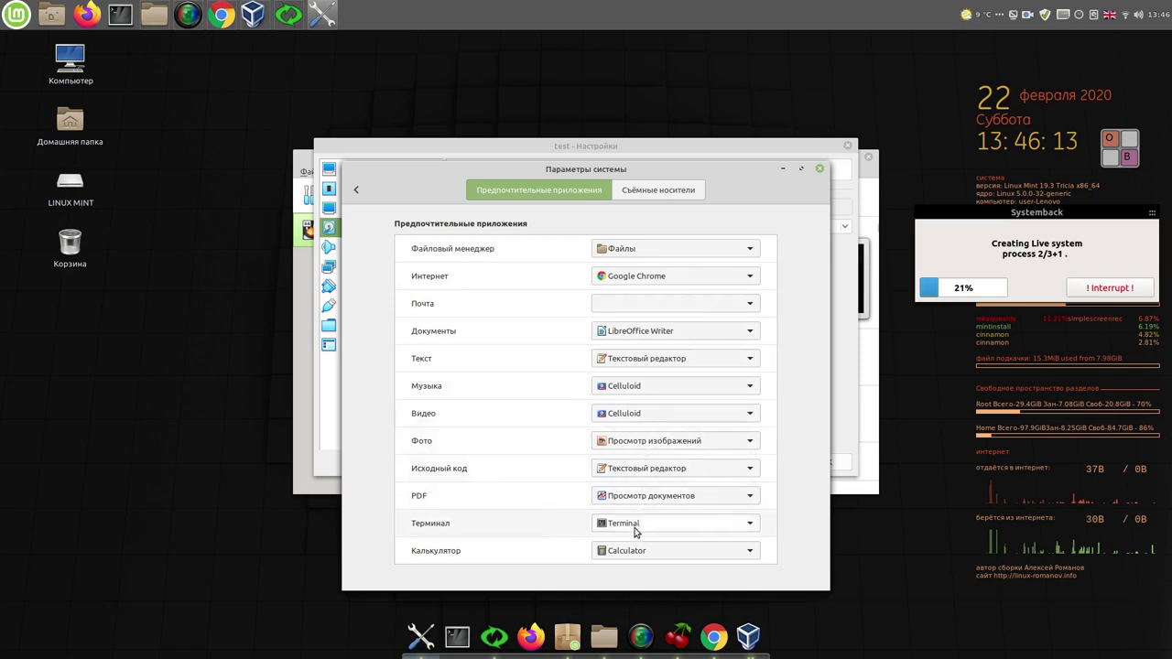
left_click(687, 191)
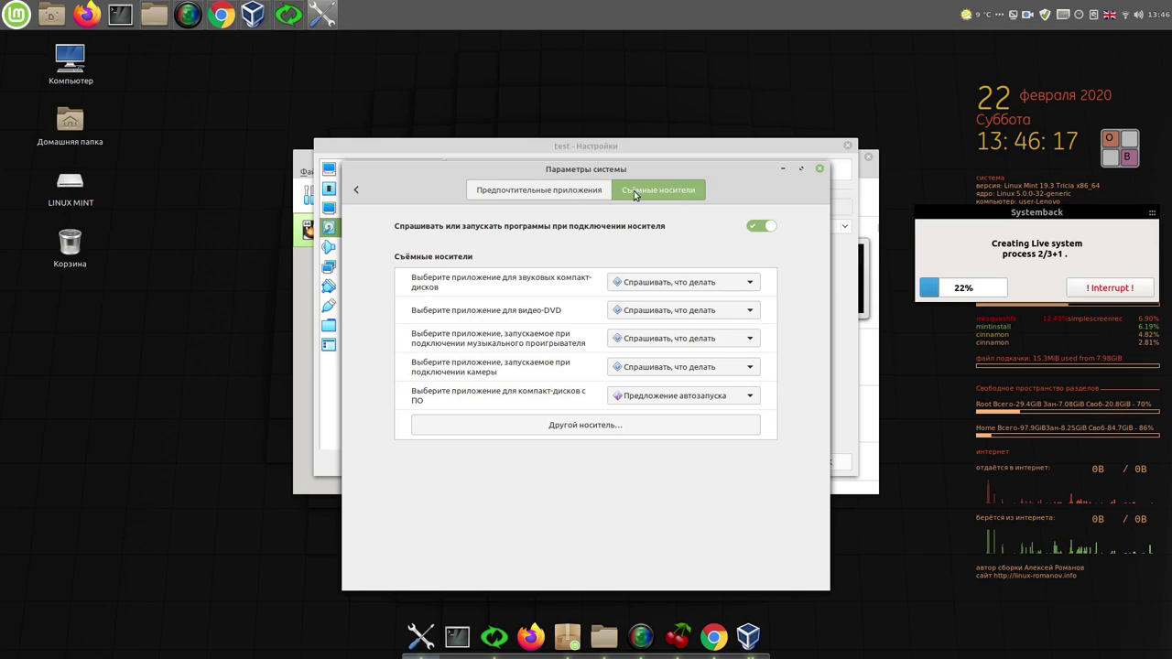
left_click(356, 191)
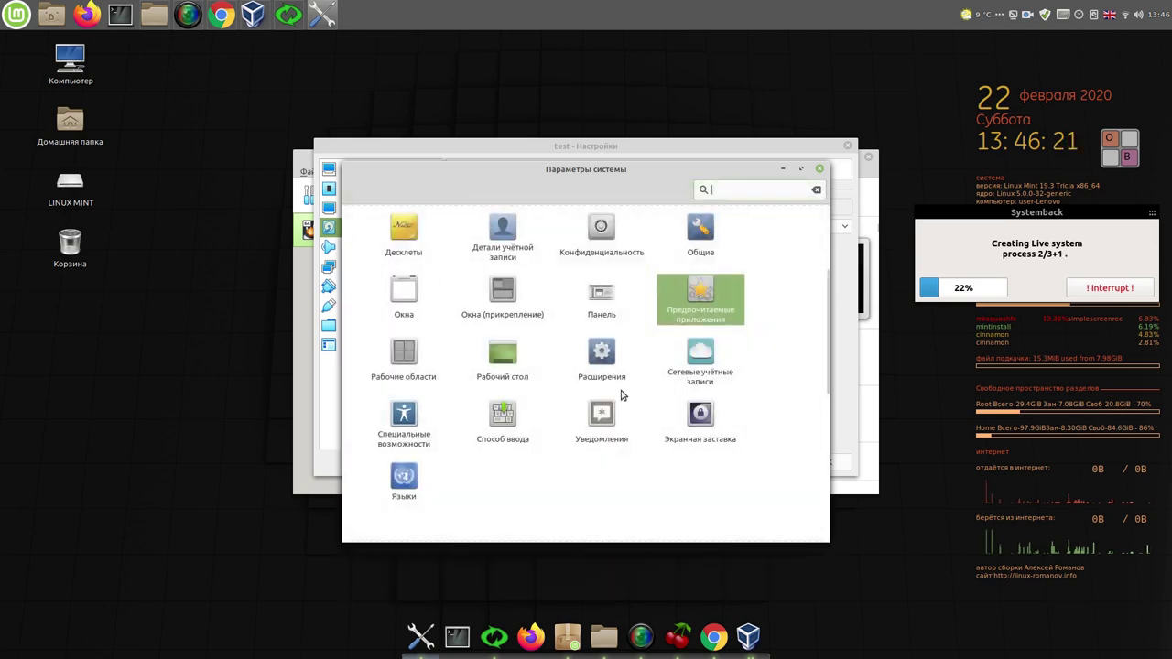
Step: Look through the Оборудование and Администрирование sections of the system settings and close the window
scroll(621, 394, "down", 3)
scroll(621, 394, "down", 3)
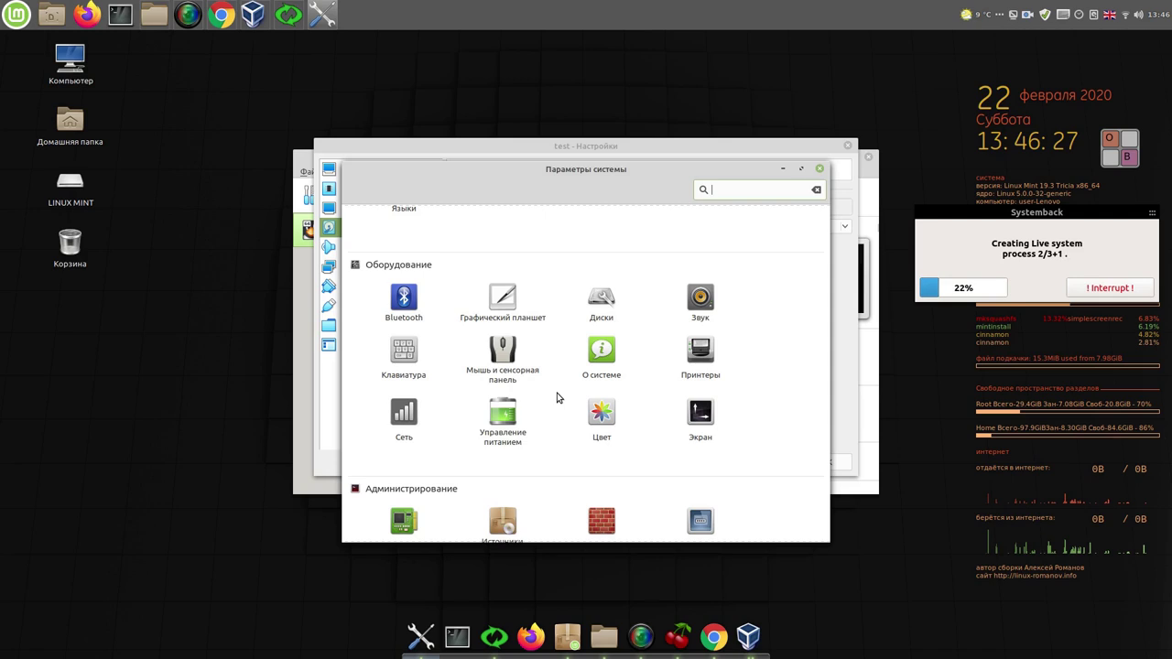
scroll(557, 397, "down", 2)
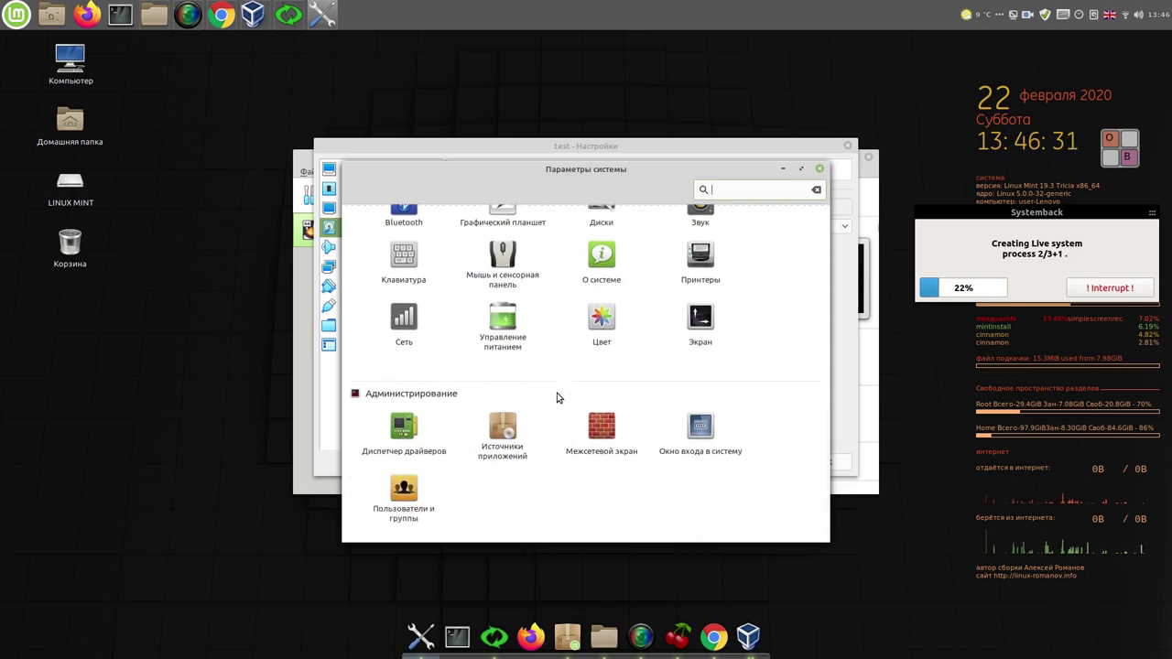
left_click(820, 170)
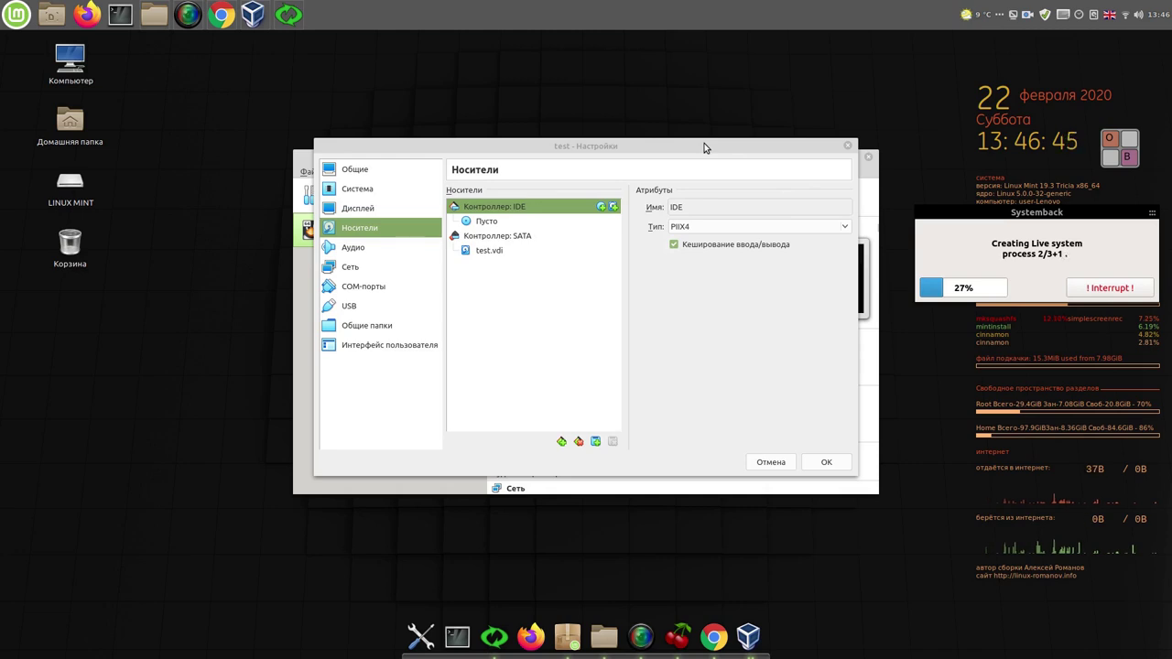
Step: Move the test machine's settings window aside and view the options offered for Календарь among the office applications
left_click_drag(705, 148, 580, 88)
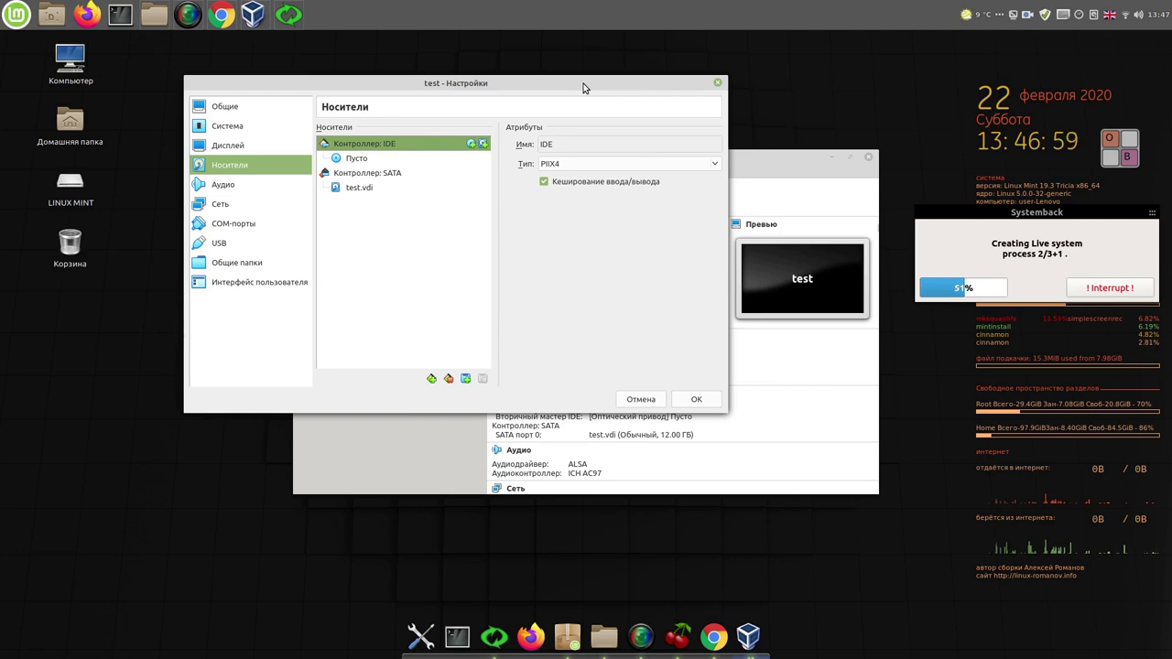
left_click(18, 15)
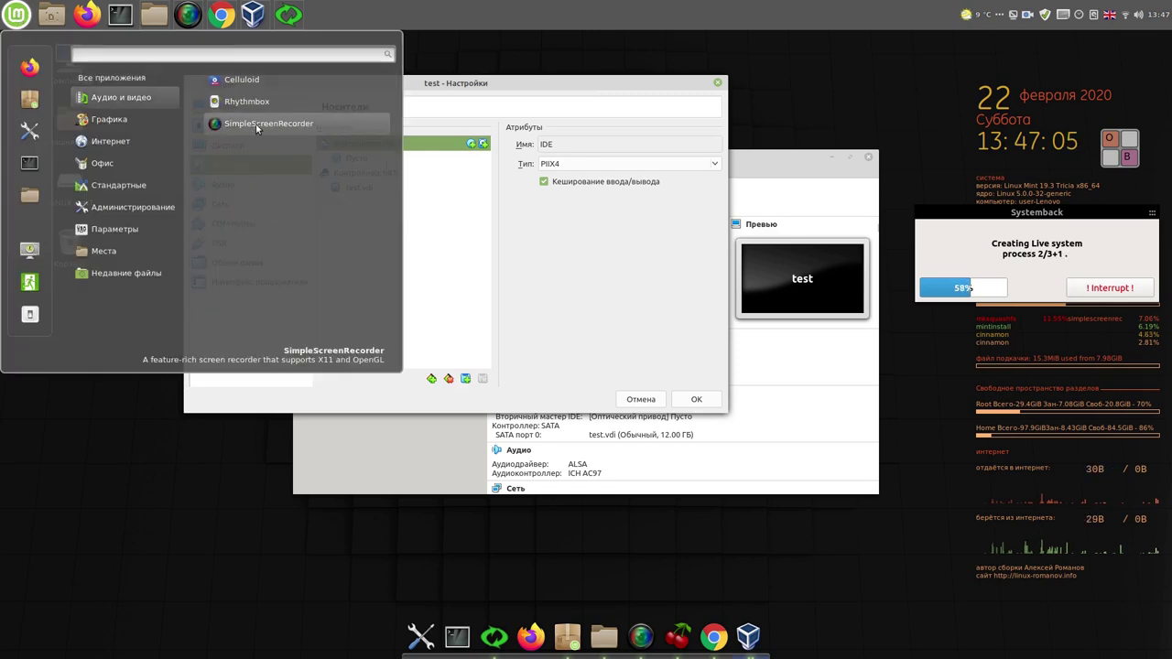
mouse_move(100, 140)
mouse_move(111, 167)
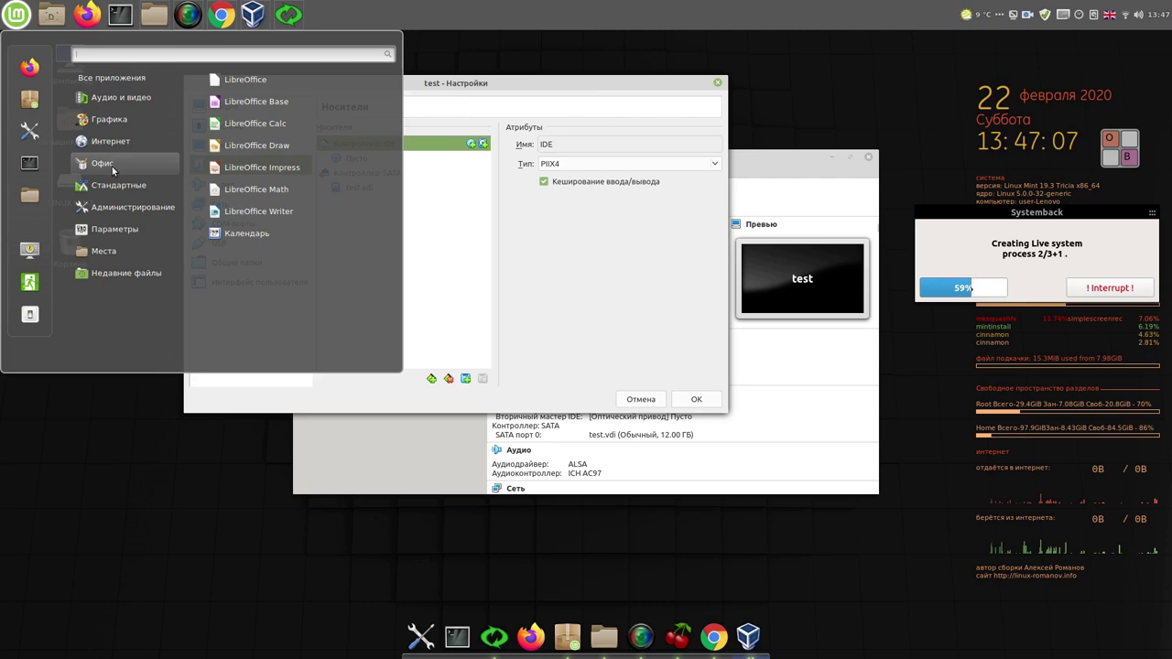
right_click(229, 232)
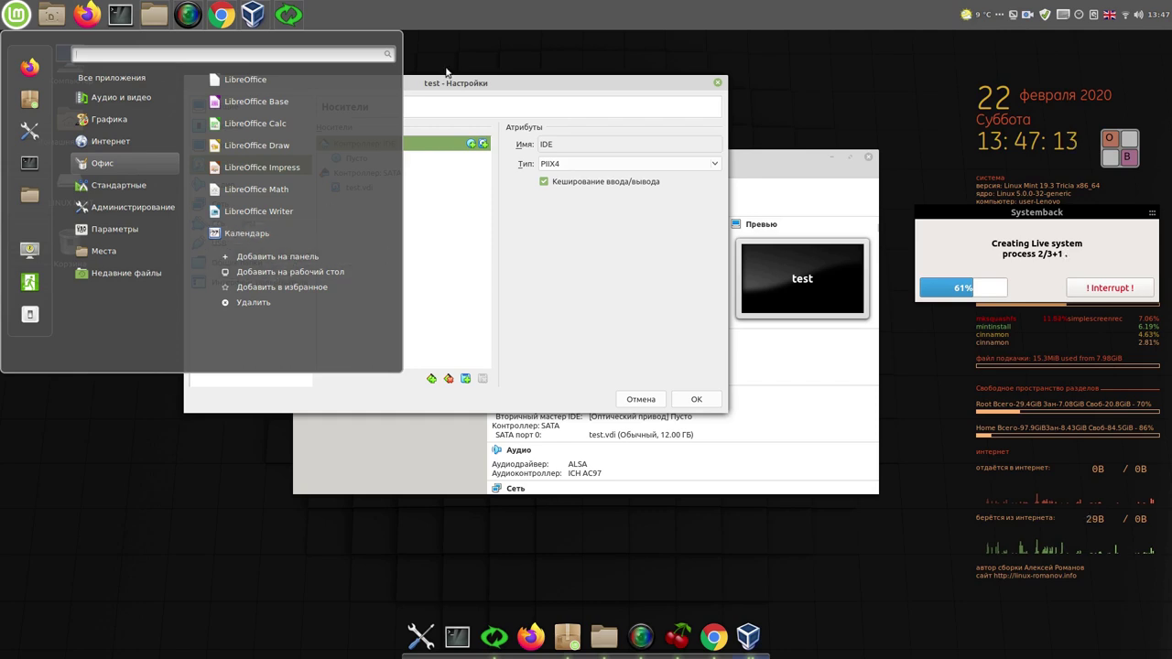
left_click(571, 84)
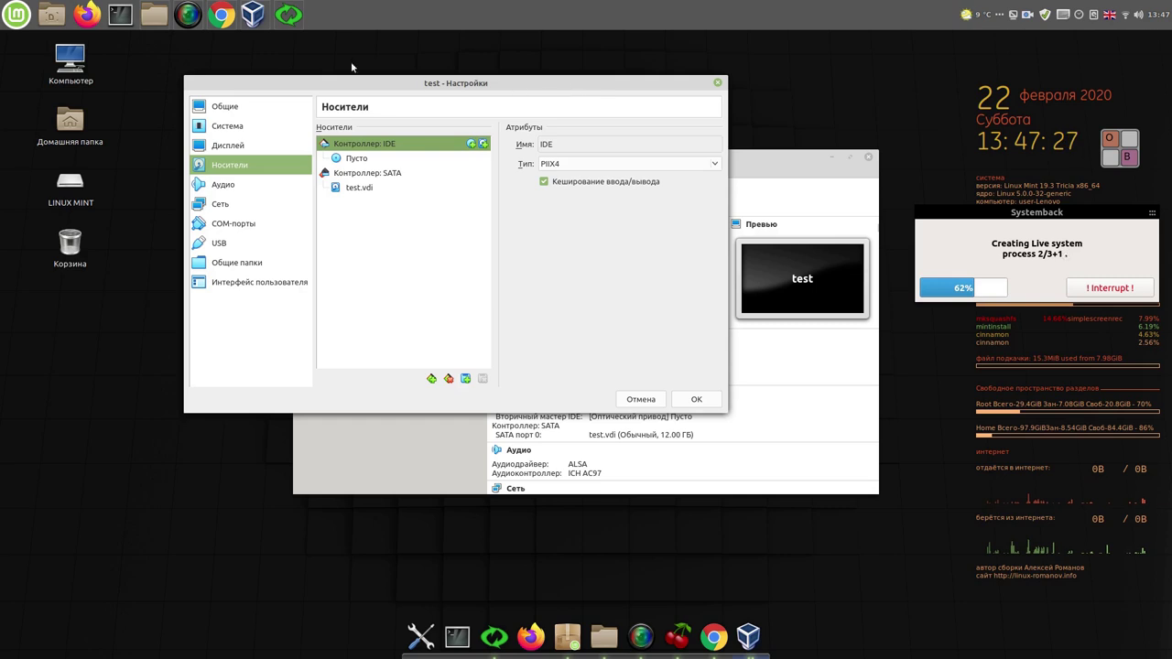
Step: Switch to Chrome, go to the home page, open the AR-1 bookmark and follow the site's МЕГА storage link
left_click(715, 641)
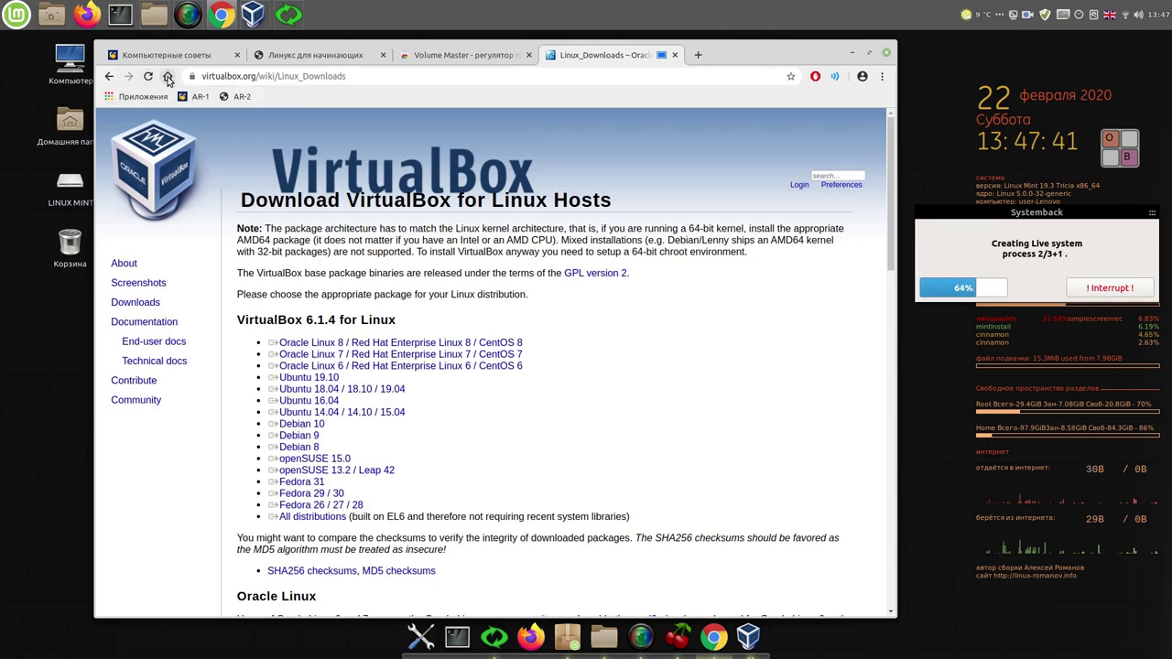
left_click(167, 78)
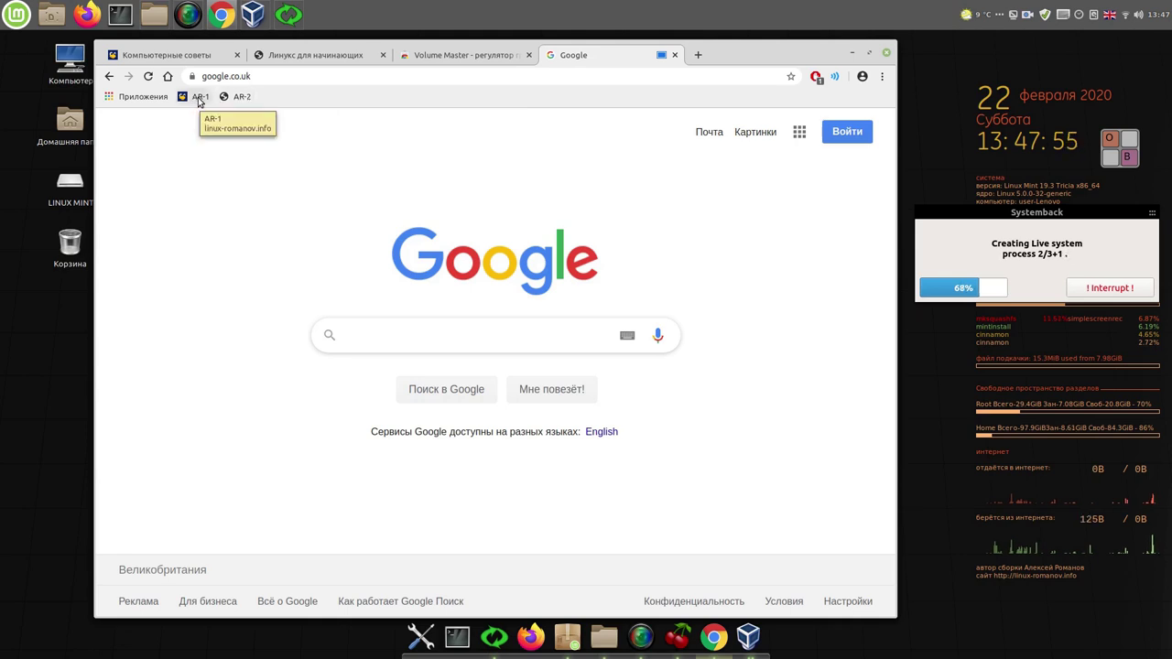
left_click(199, 97)
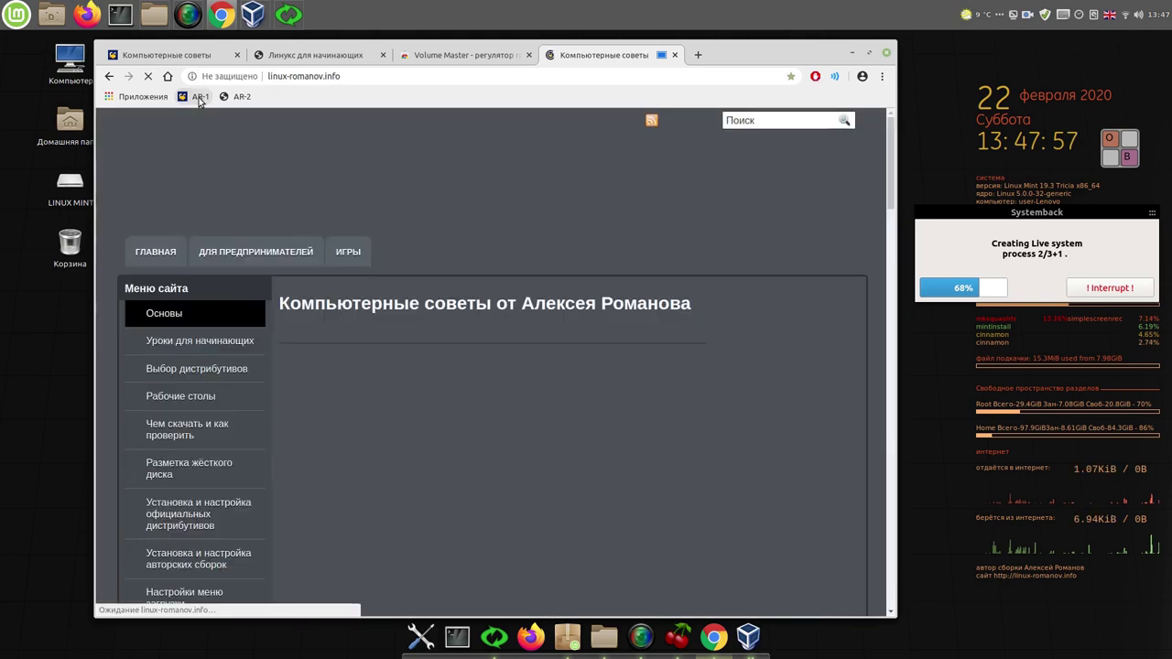
scroll(387, 401, "down", 3)
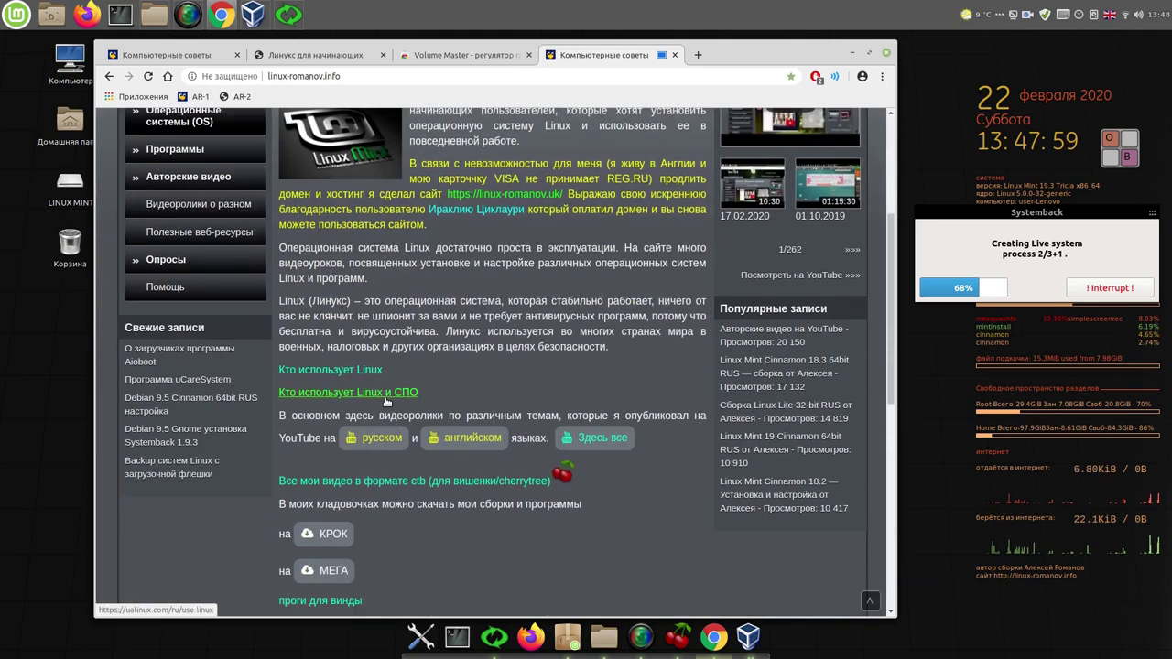
scroll(386, 401, "down", 2)
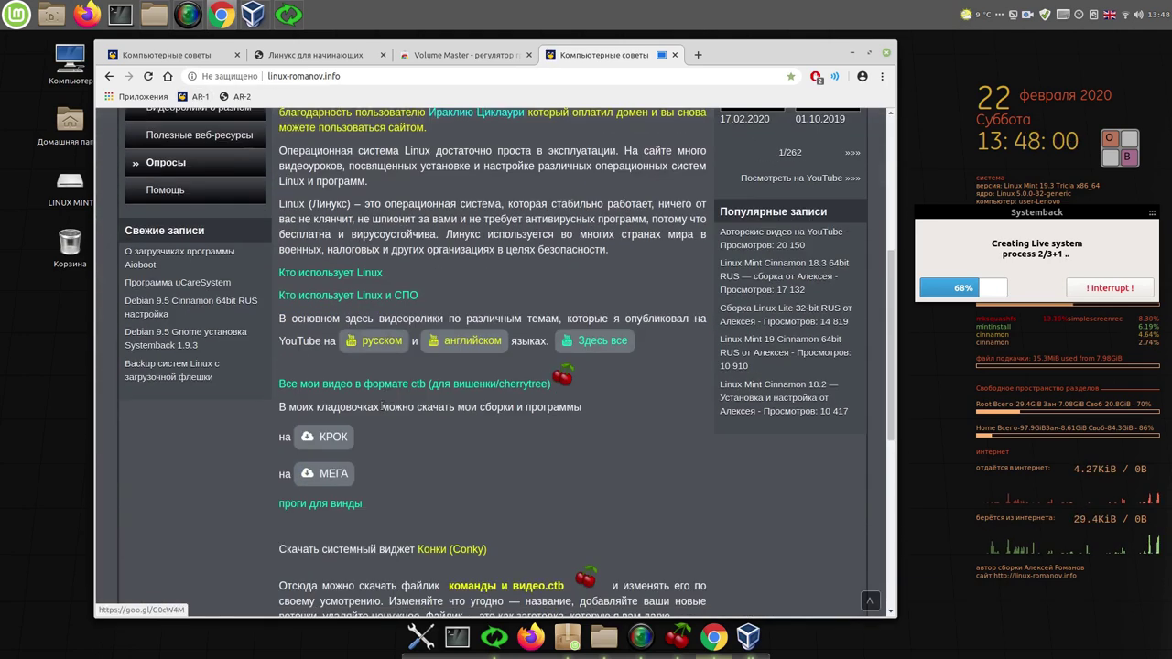
left_click(336, 475)
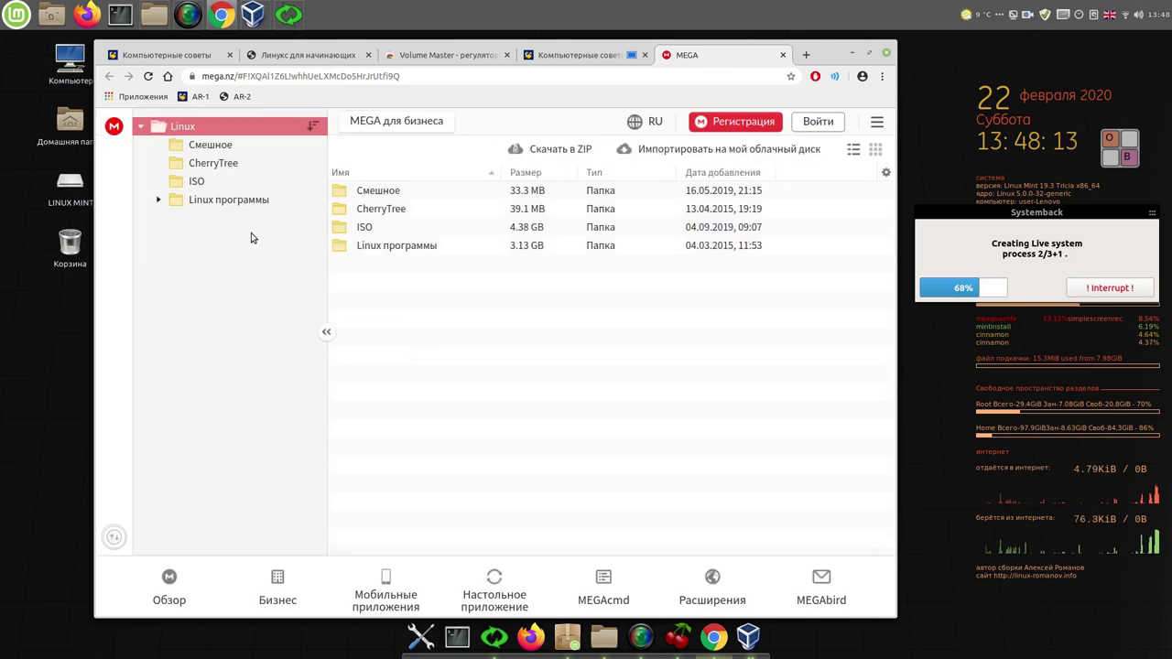
Step: Expand the Linux программы folder and its subfolder "a02. обычные проги" in the MEGA folder tree
left_click(158, 205)
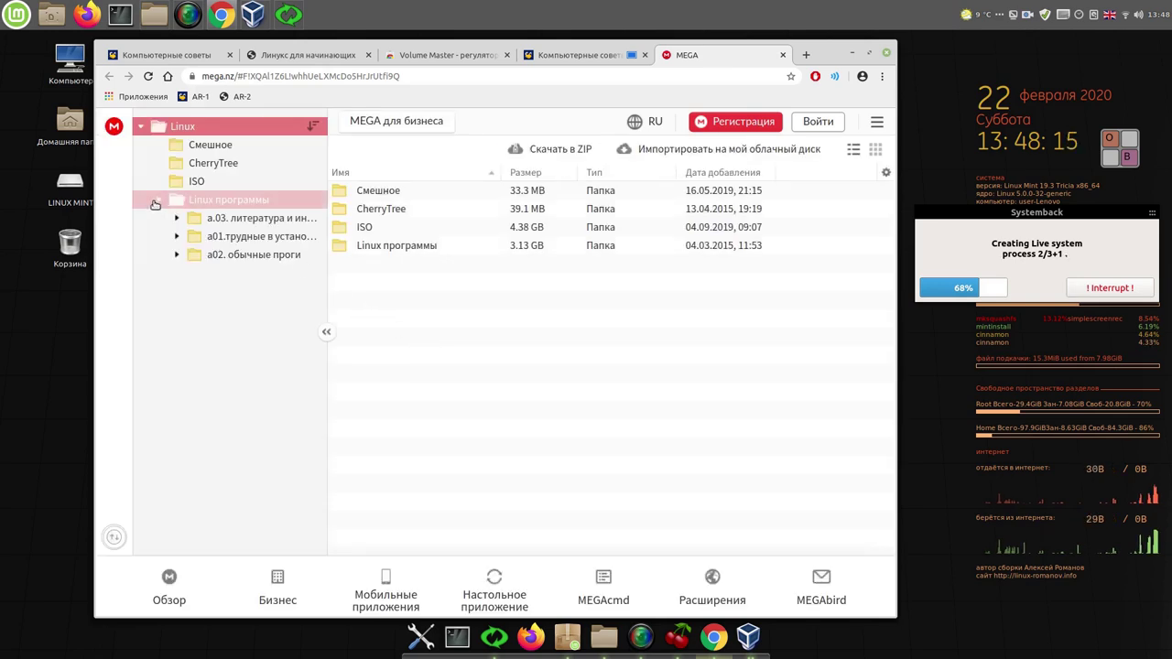
left_click(178, 255)
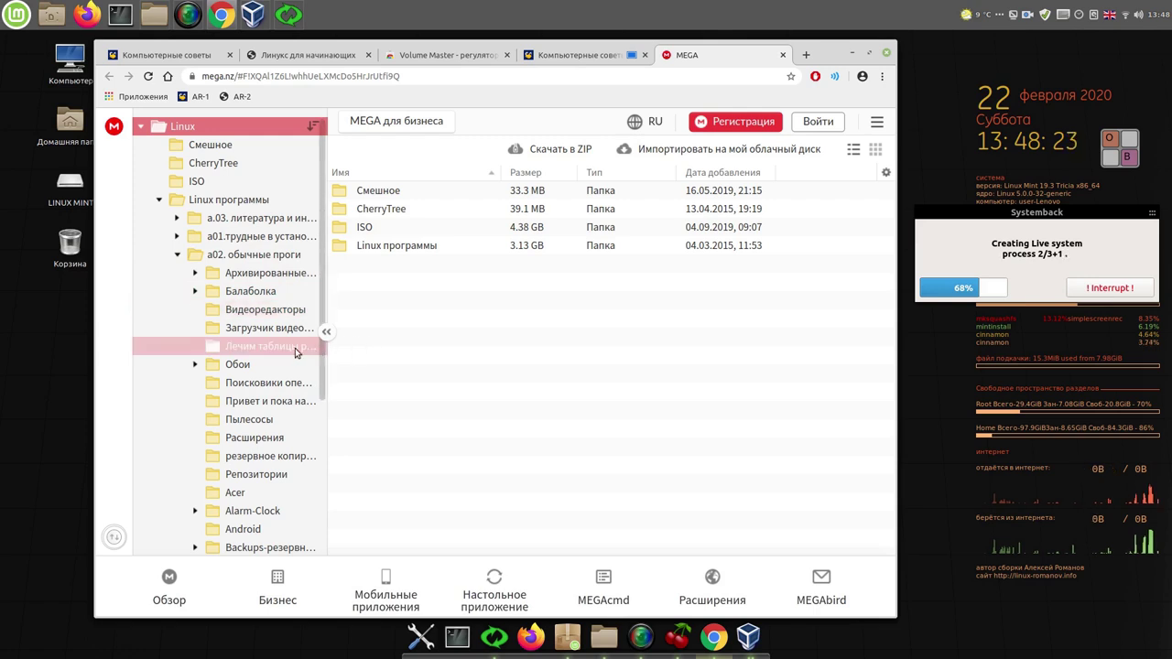
scroll(295, 352, "down", 1)
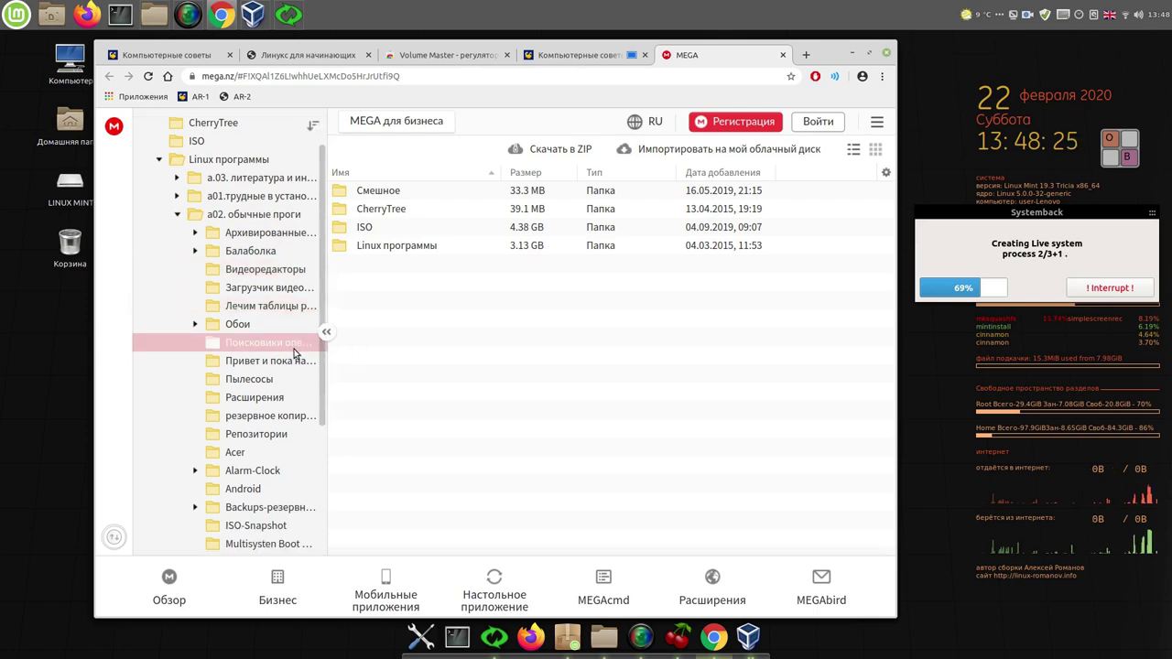
Step: Download ubuntu-cleaner_1.0.4-1_all.deb from the Пылесосы folder as a standard download and dismiss the multiple-files notice
left_click(269, 384)
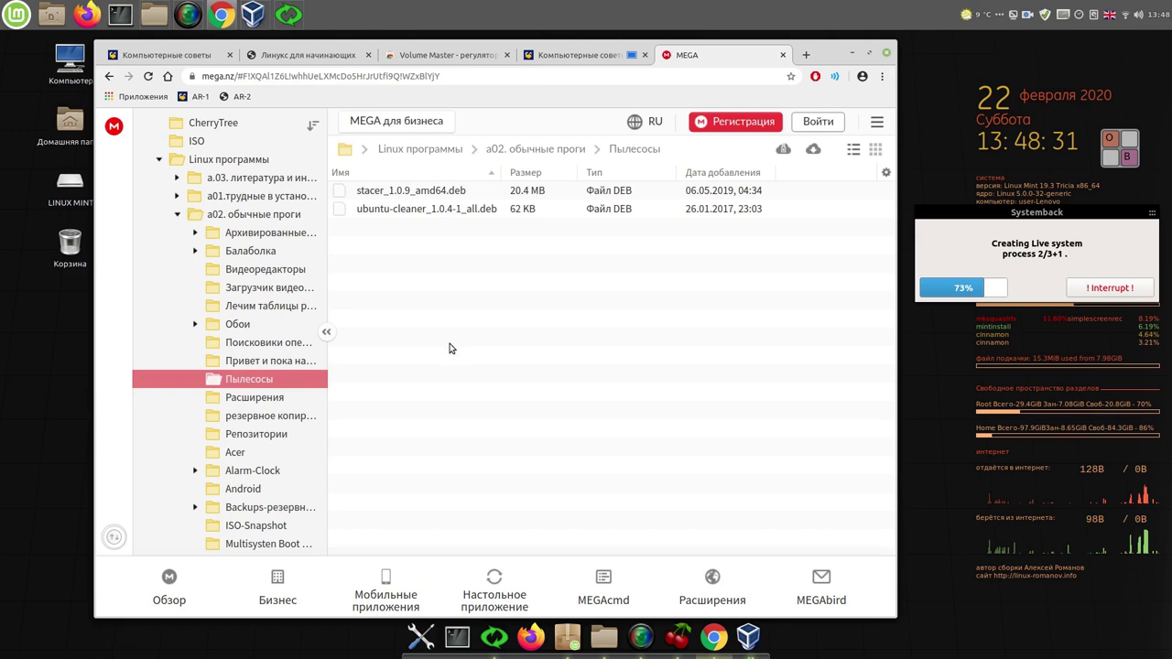
right_click(444, 211)
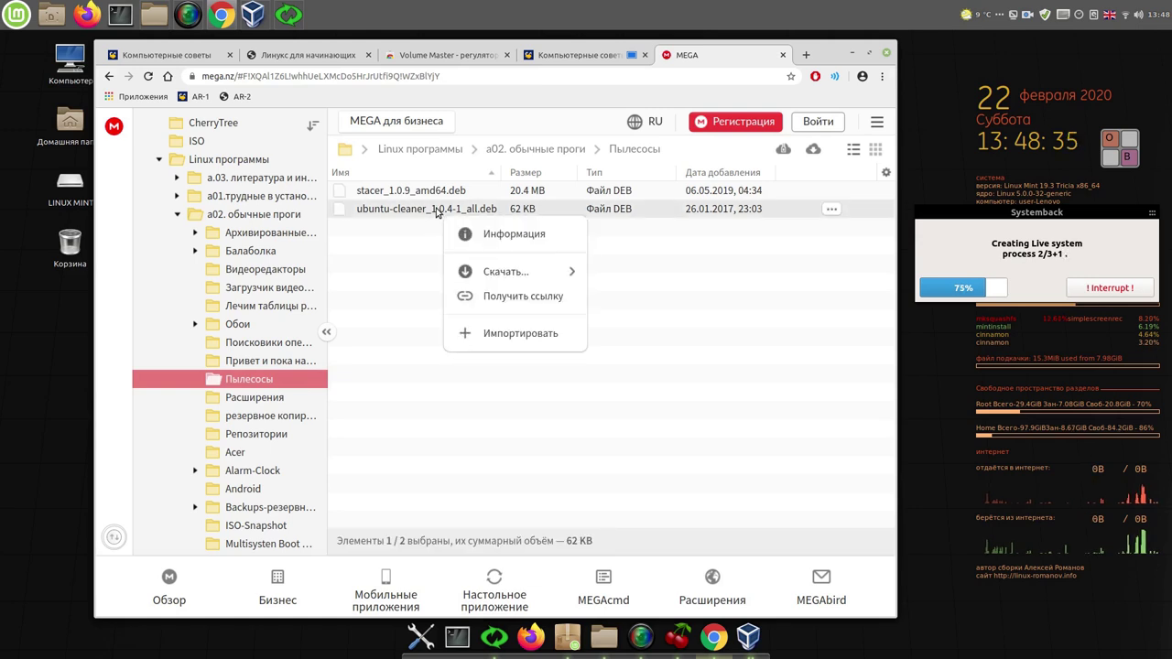
mouse_move(518, 272)
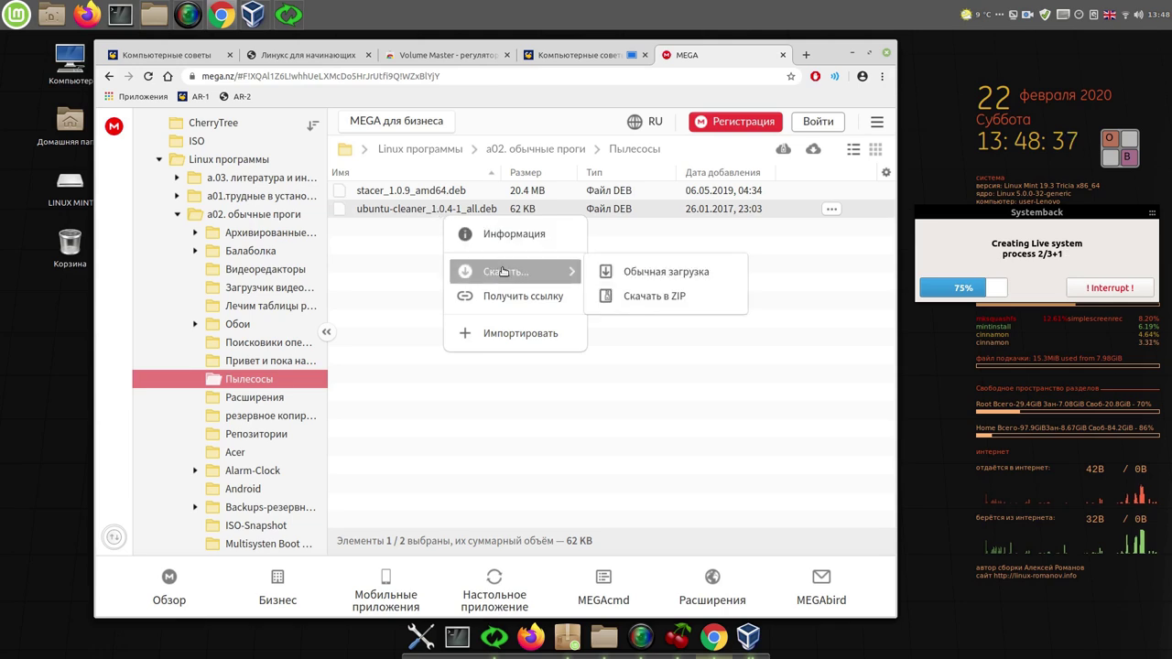
left_click(702, 278)
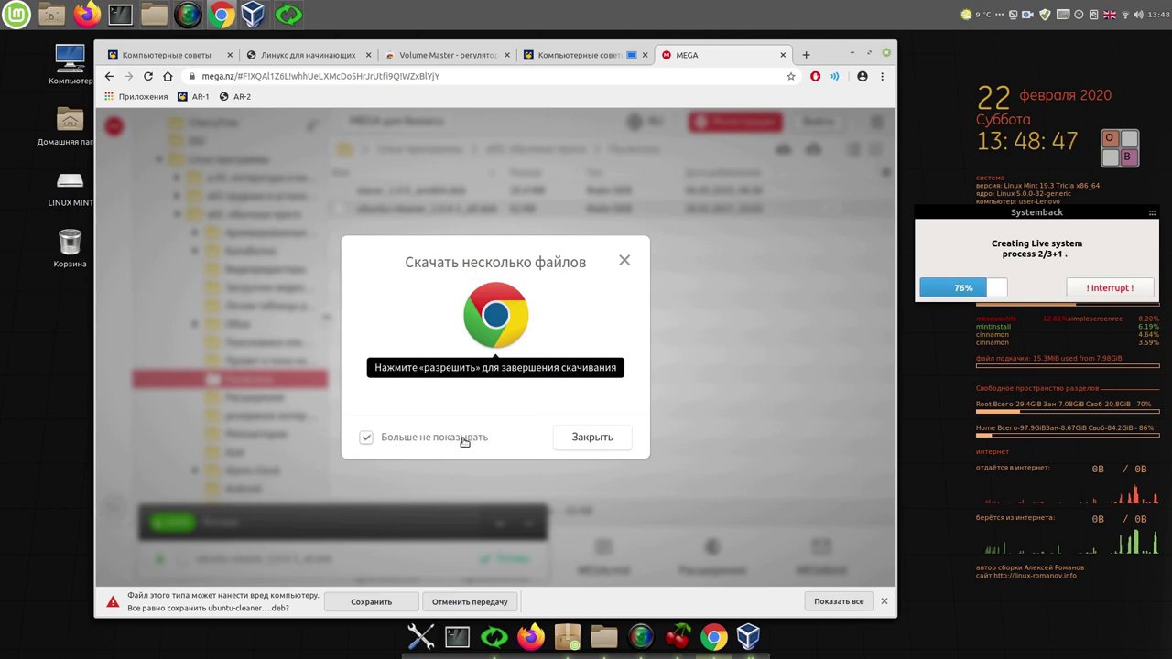
left_click(593, 438)
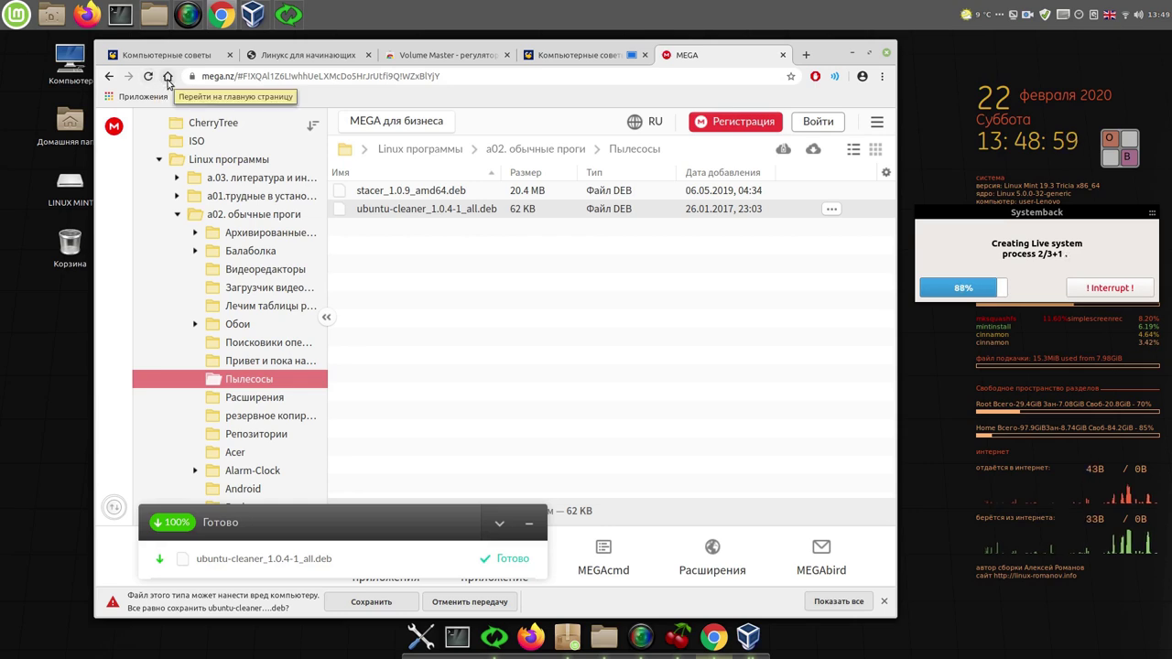
Step: Search Google for "stacer" in a new browser tab using the on-screen keyboard, and put the keyboard away
left_click(806, 56)
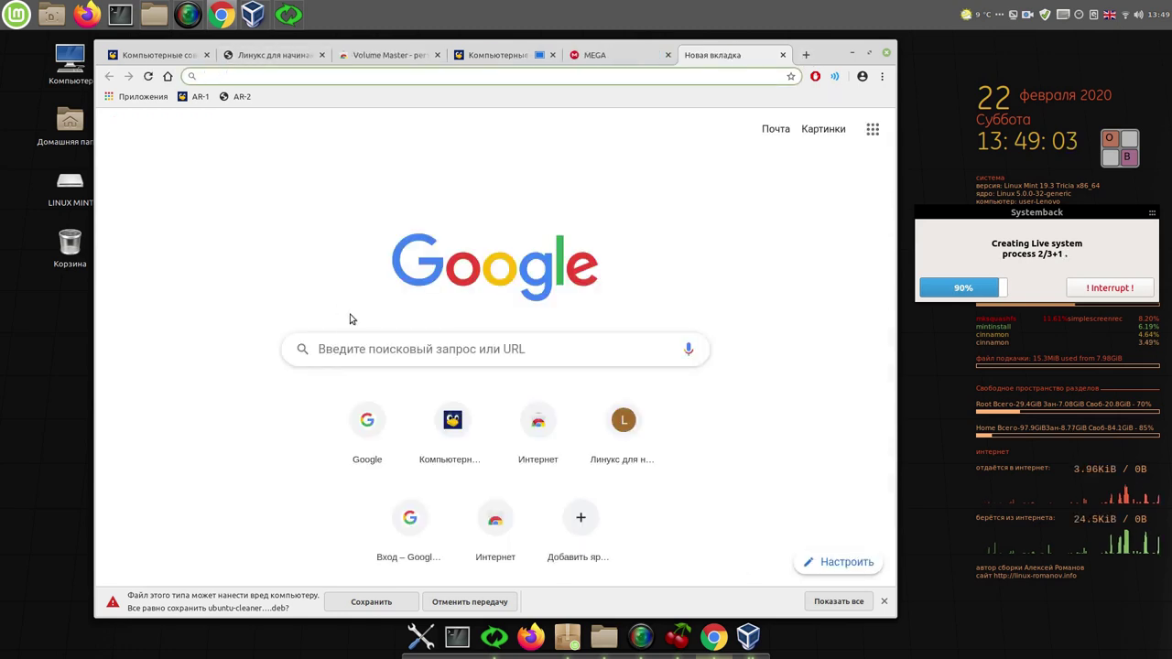
left_click(371, 358)
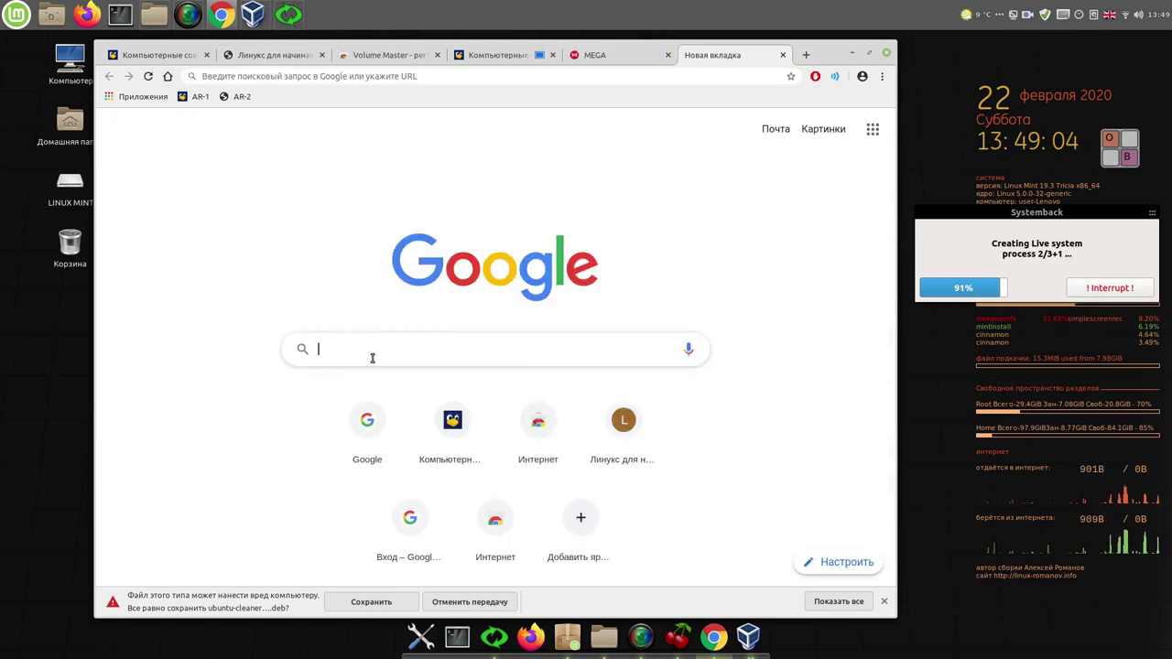
left_click(1110, 152)
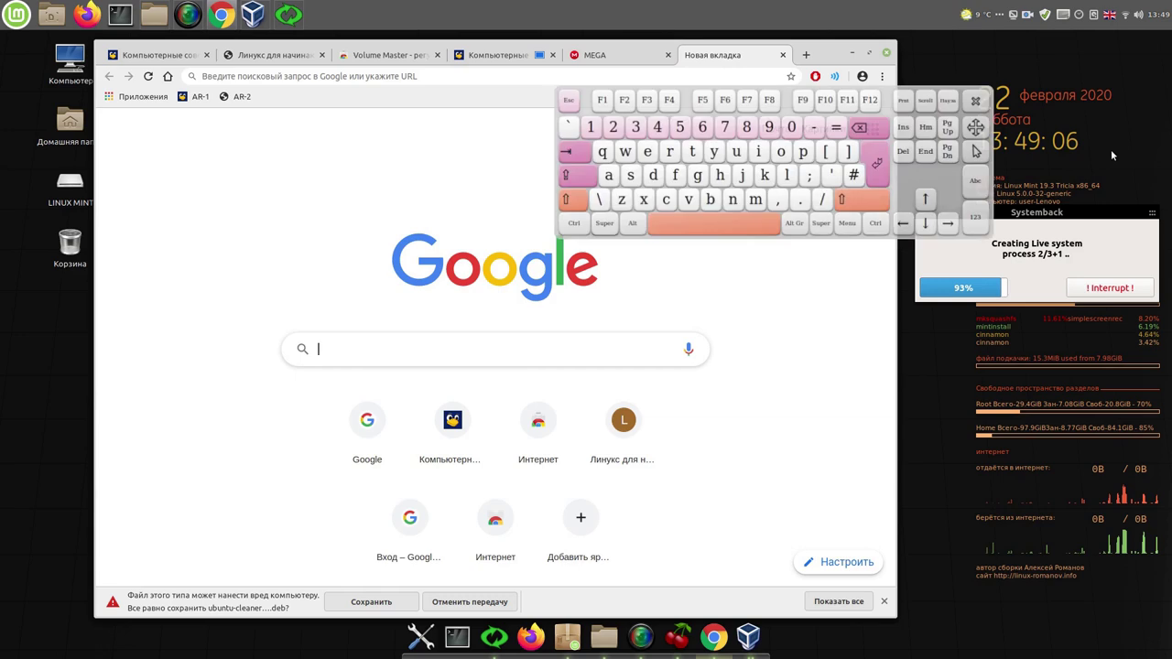
left_click(632, 176)
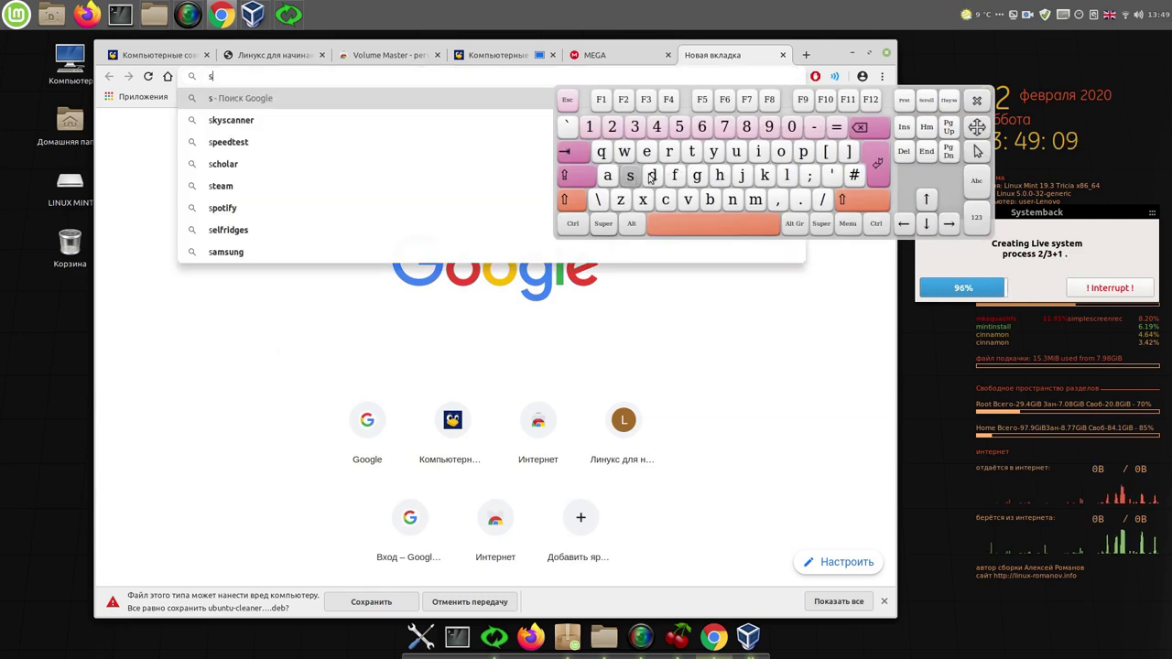
left_click(691, 151)
left_click(610, 177)
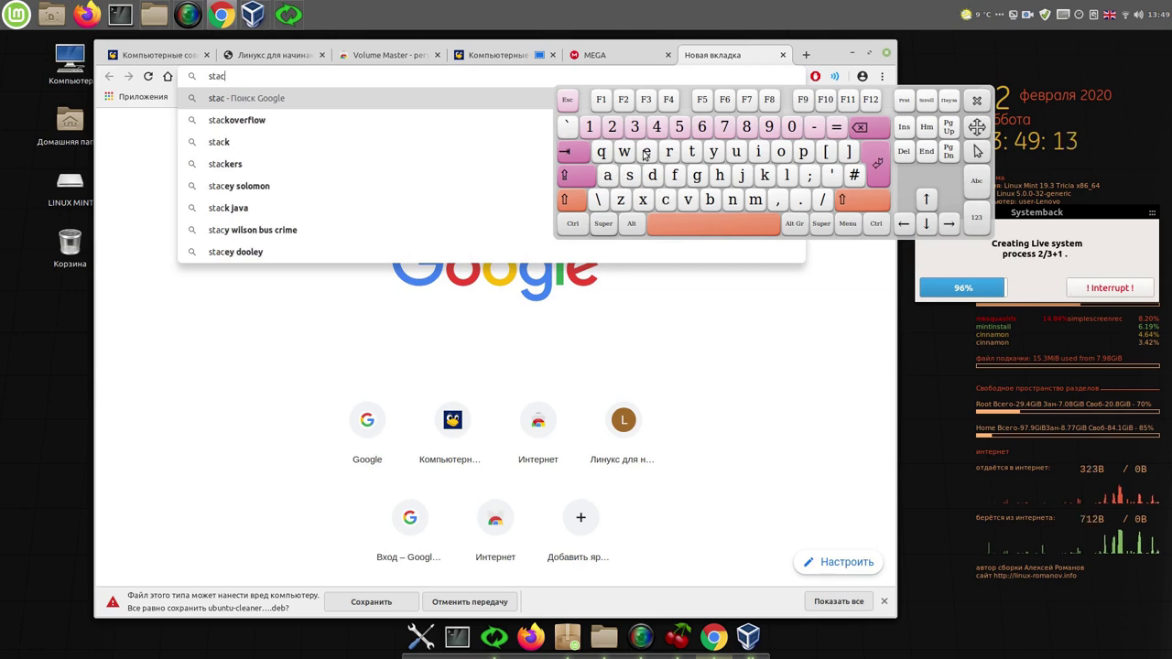
left_click(647, 152)
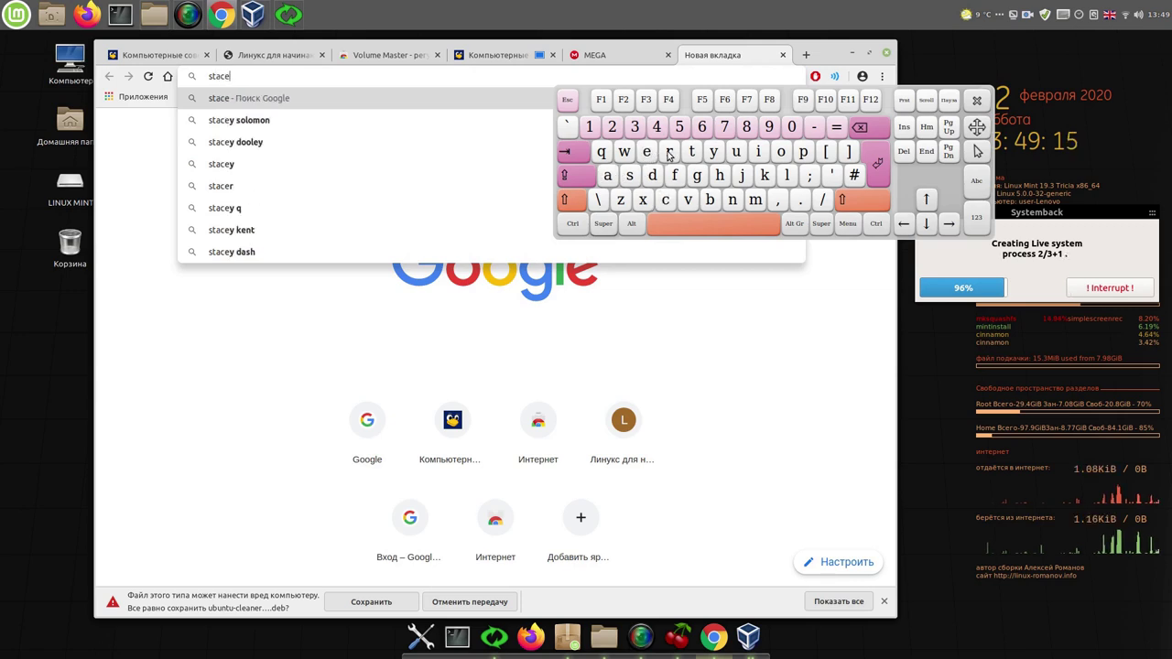
left_click(669, 153)
left_click(872, 161)
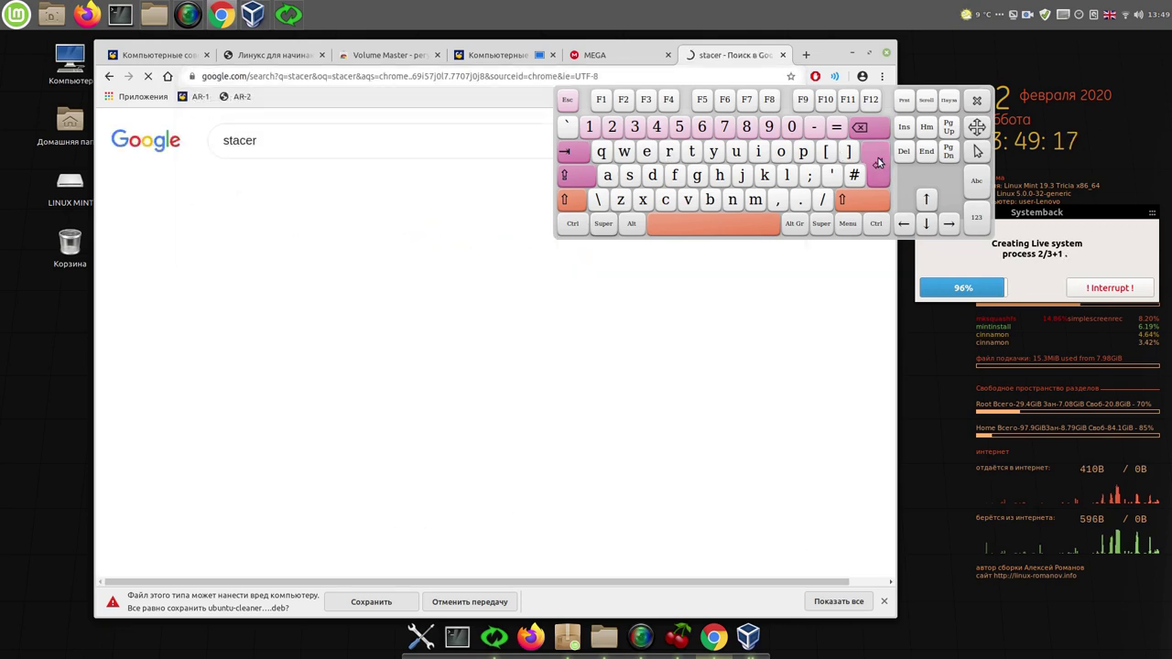
left_click(978, 100)
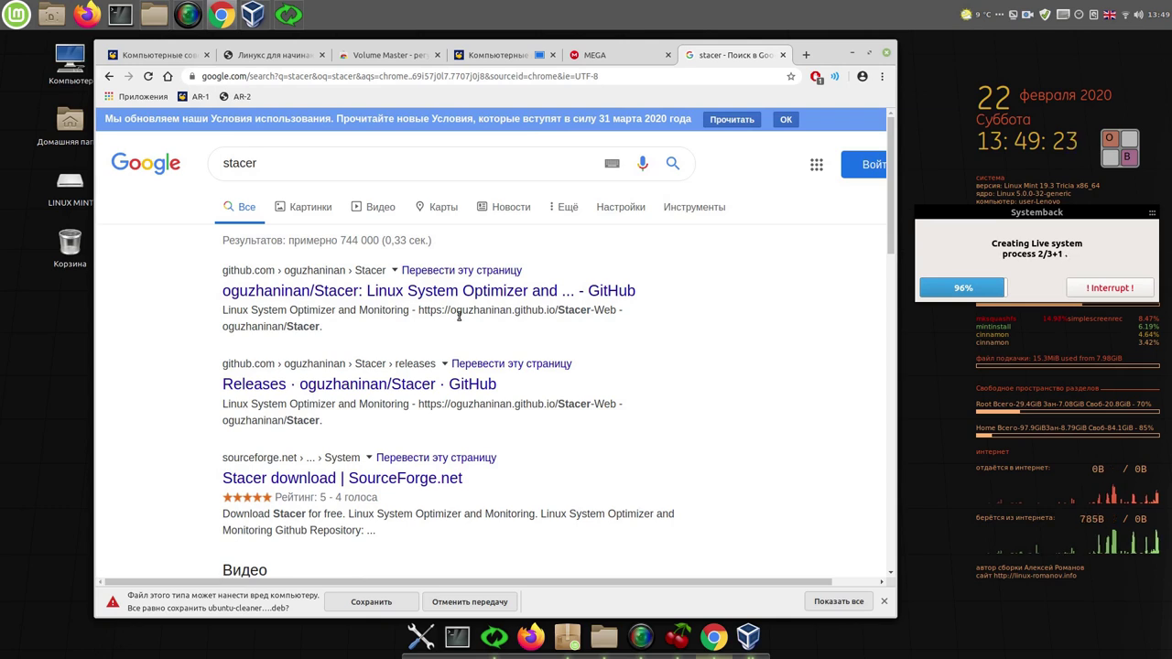
Step: Download Stacer from its SourceForge page, accepting the site's privacy terms and declining the newsletter offer
scroll(430, 339, "down", 1)
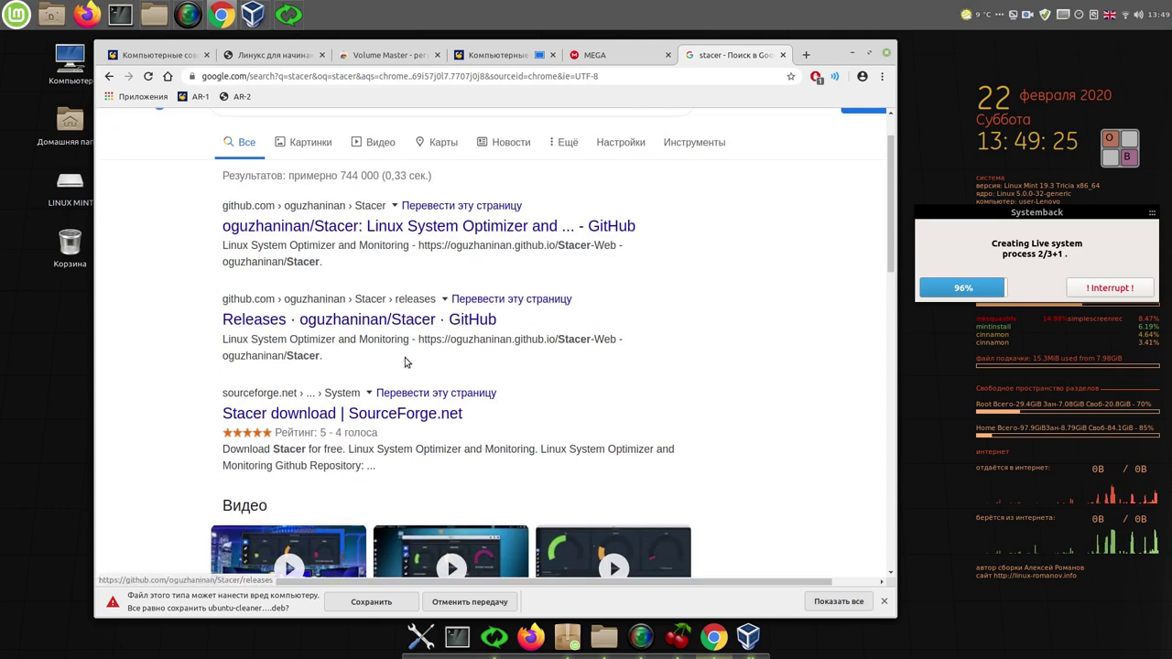
left_click(385, 415)
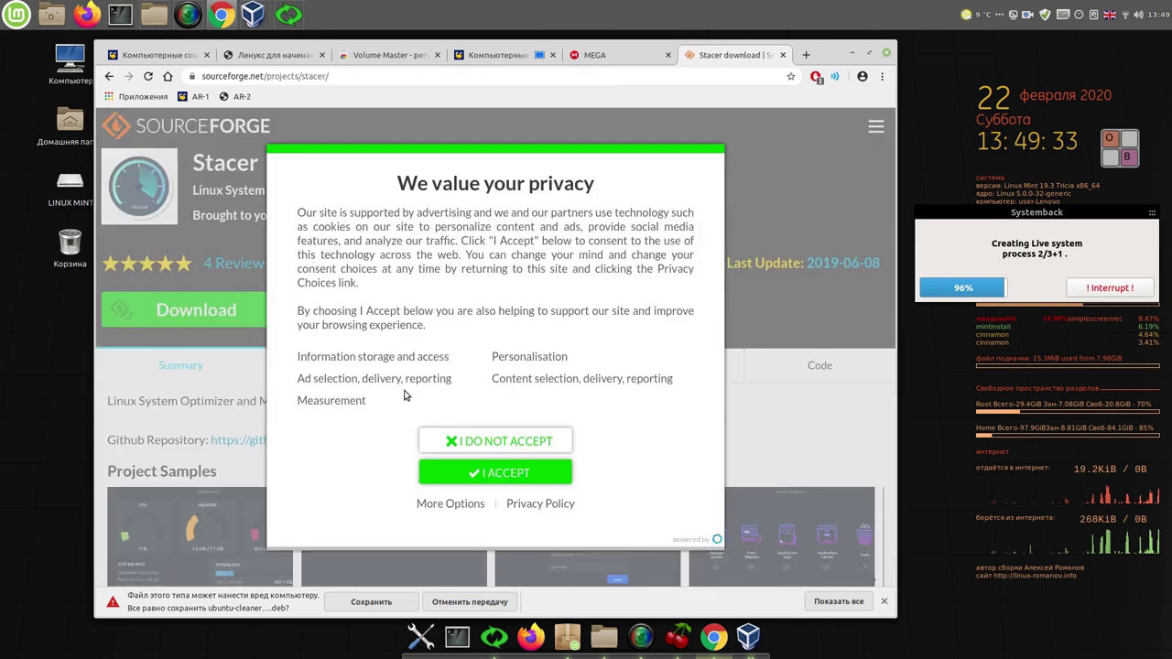
left_click(478, 473)
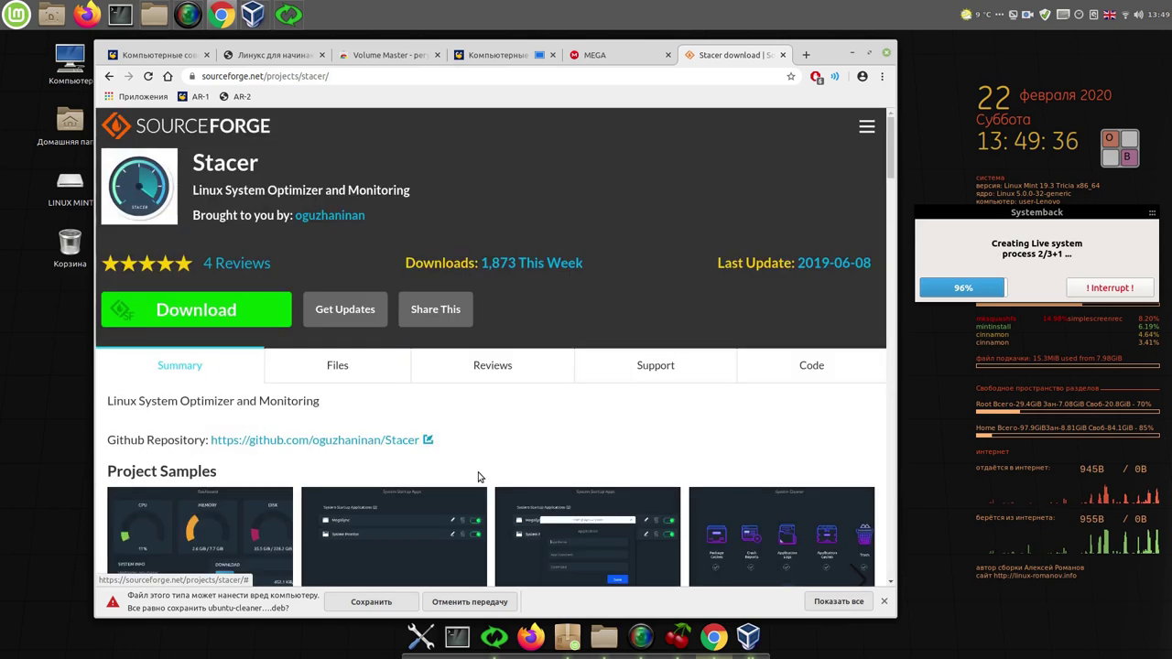
left_click(220, 314)
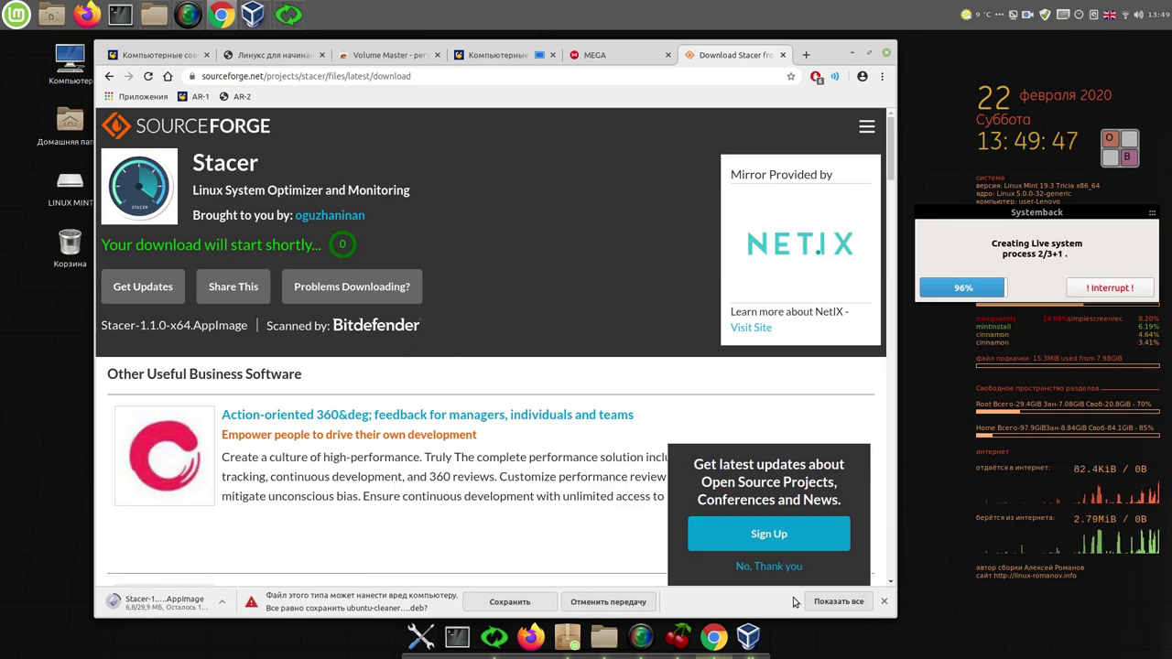
left_click(769, 566)
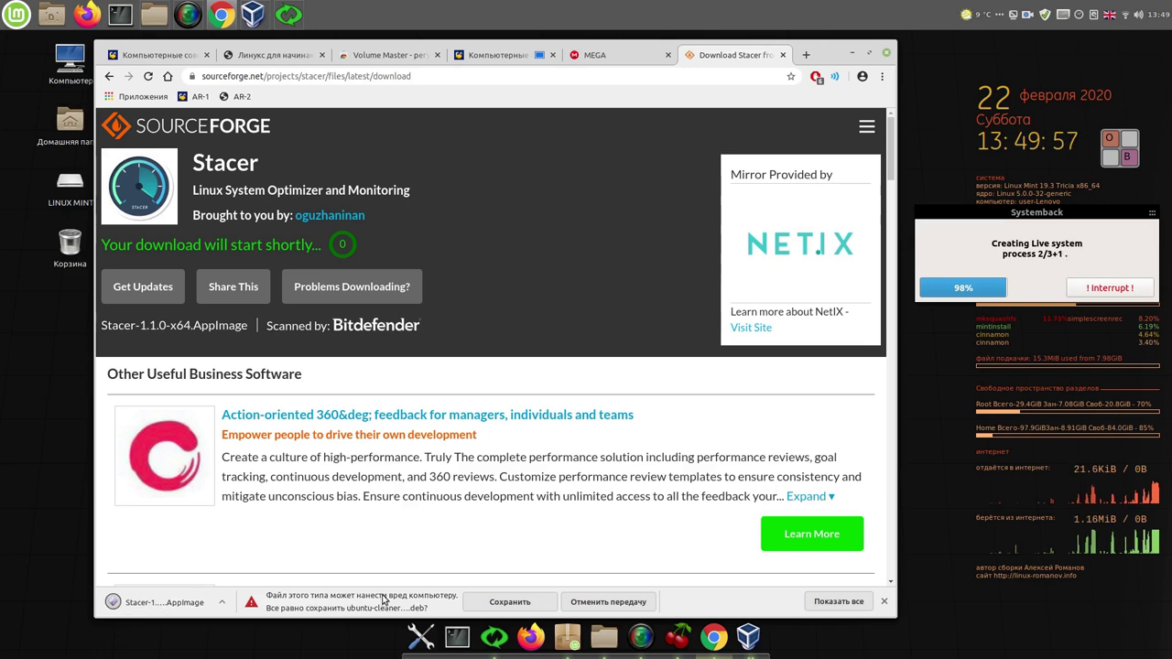
Step: Keep the blocked ubuntu-cleaner_1.0.4-1_all.deb file in the browser's full download list despite the security warning
left_click(836, 602)
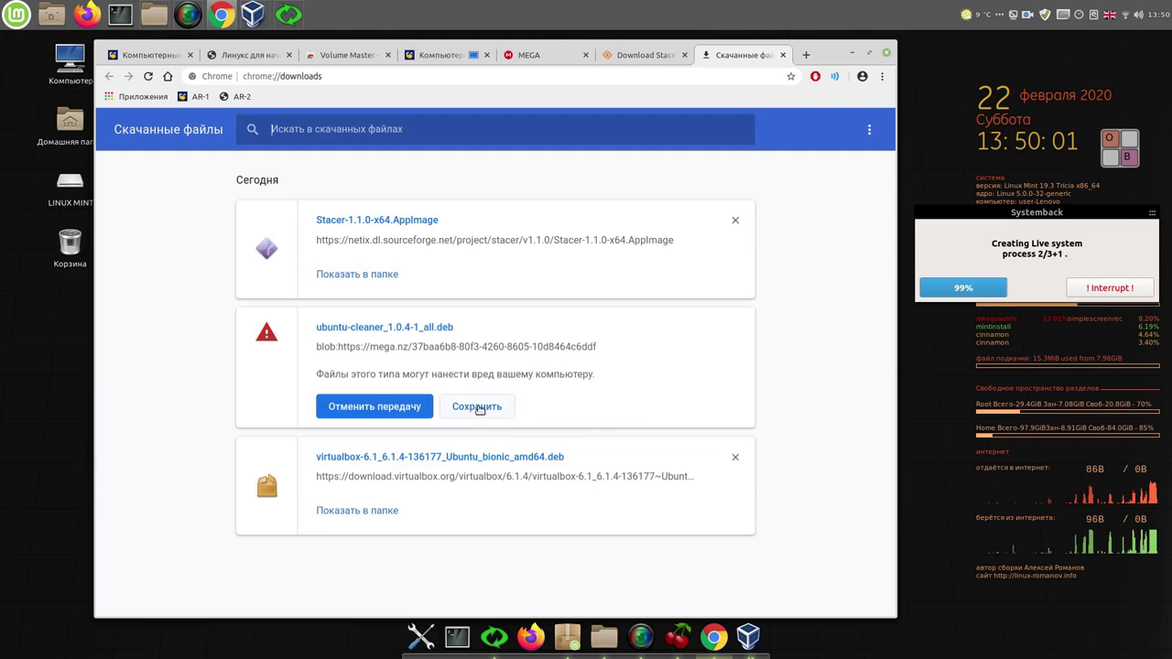
left_click(477, 407)
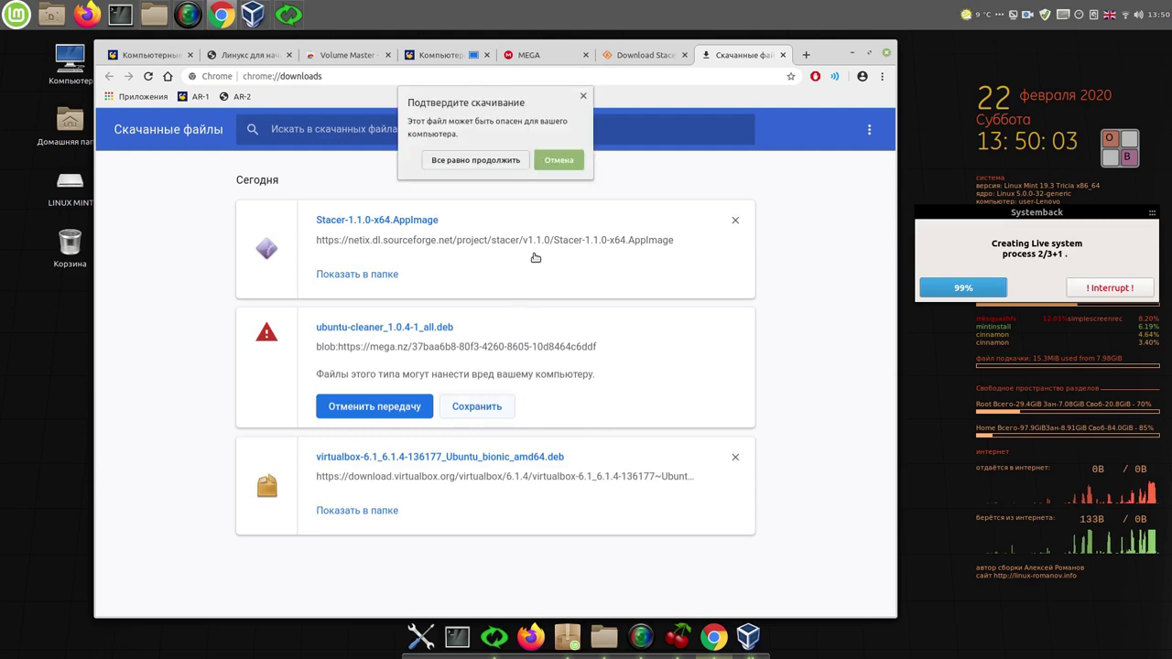
left_click(488, 163)
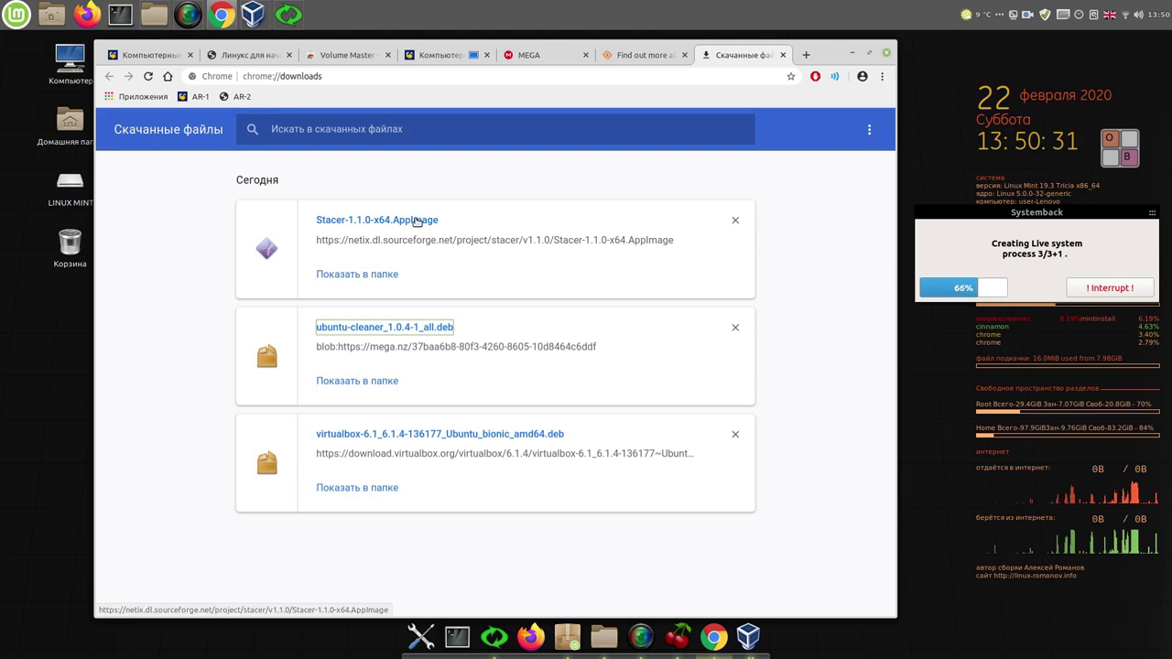
Step: Show the downloaded Stacer-1.1.0-x64.AppImage in its folder and try to open it
left_click(416, 220)
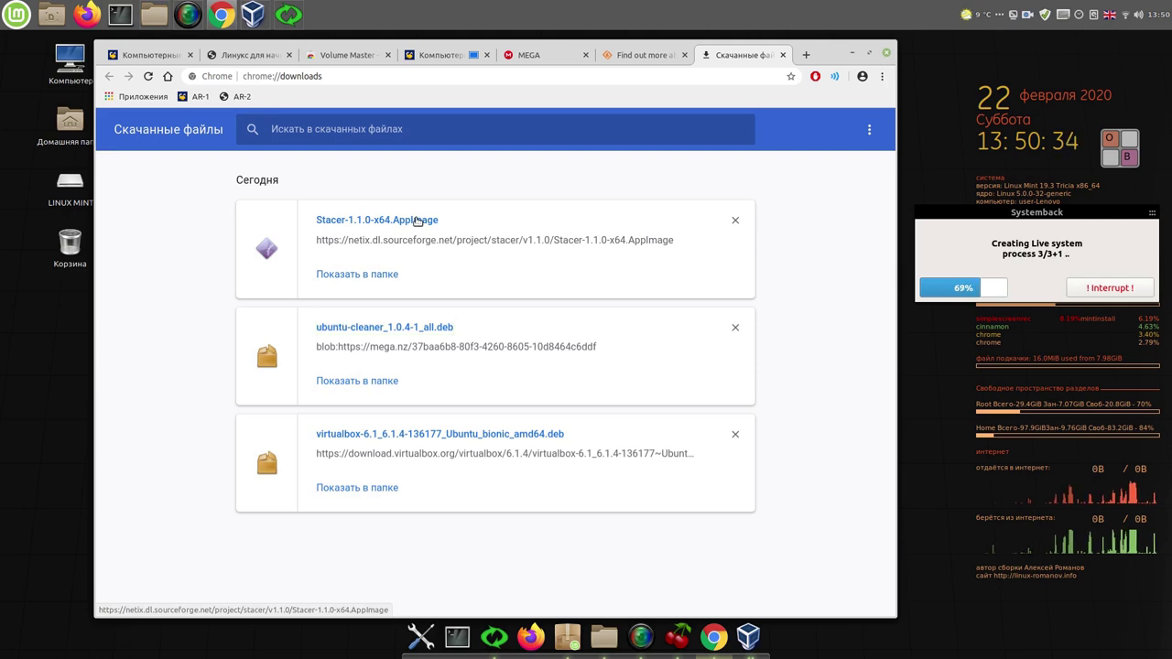
left_click(370, 274)
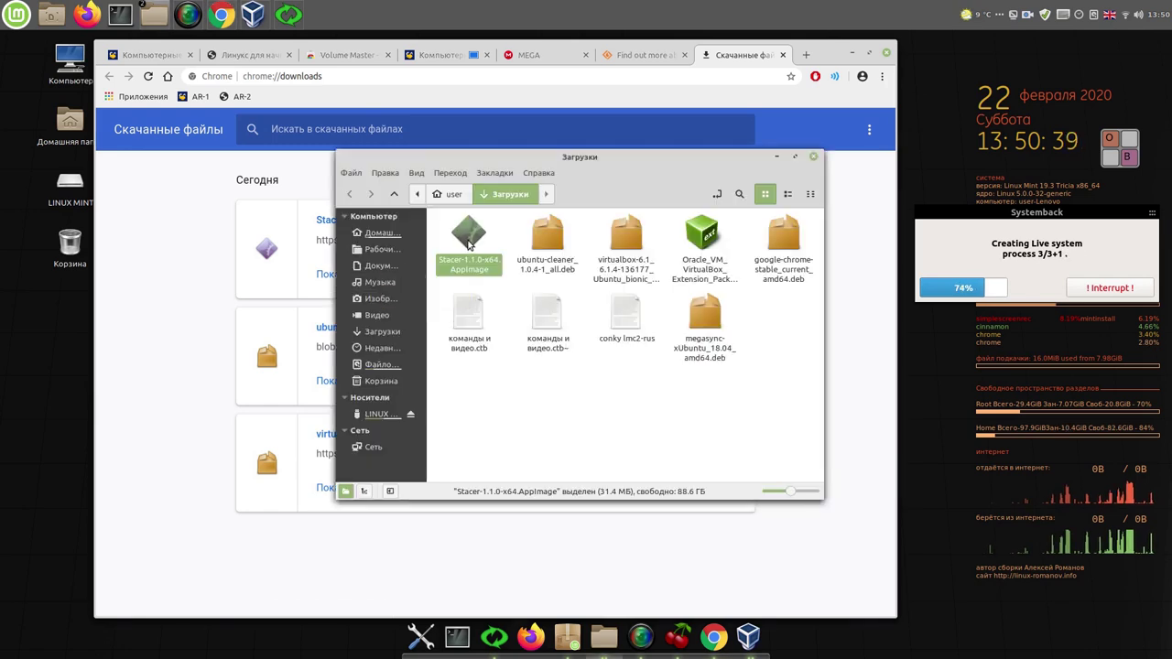
double_click(469, 241)
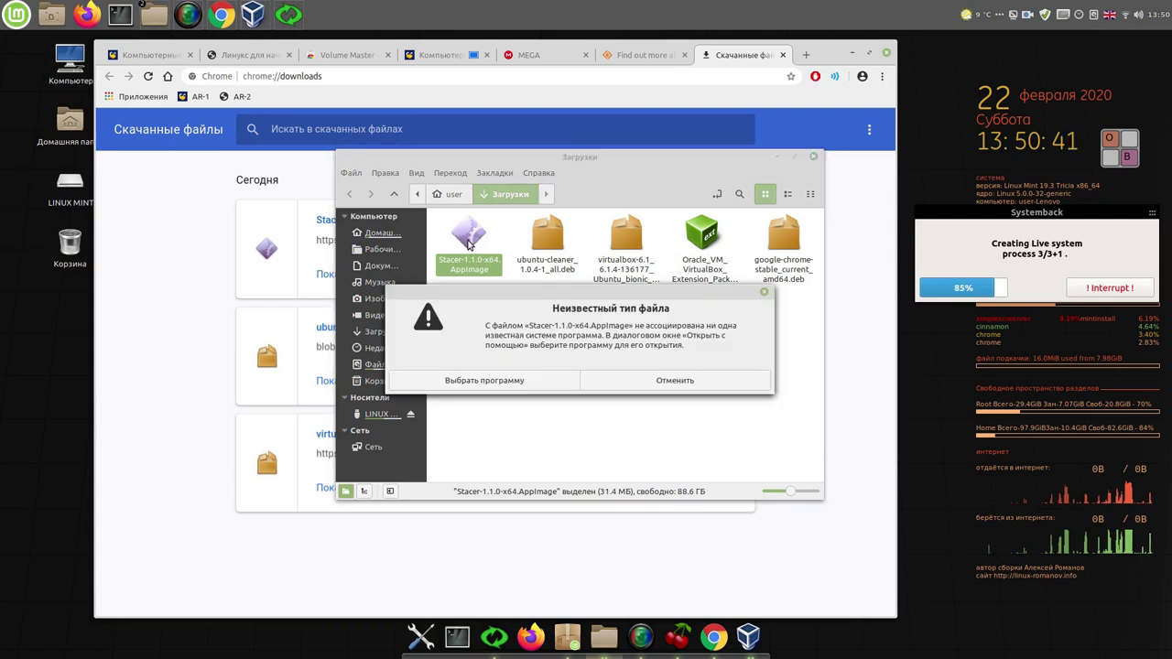
left_click(665, 381)
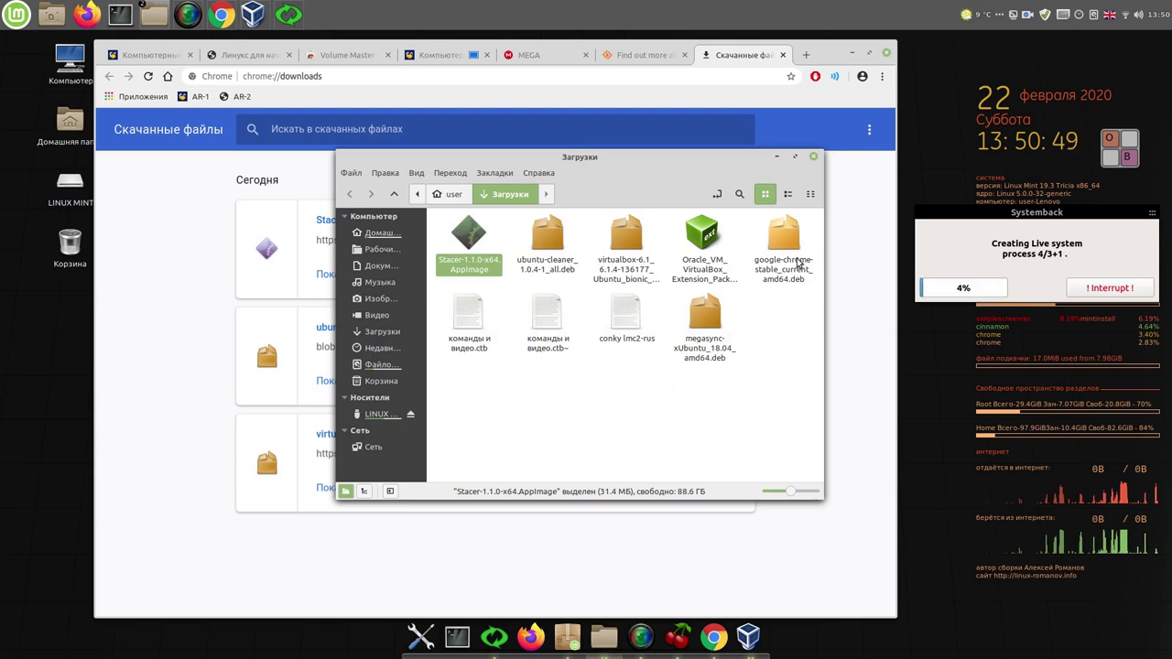
Step: Move the file manager window aside, clear the browser's whole download list, and close the downloads and SourceForge tabs
left_click_drag(716, 156, 1025, 213)
left_click(869, 129)
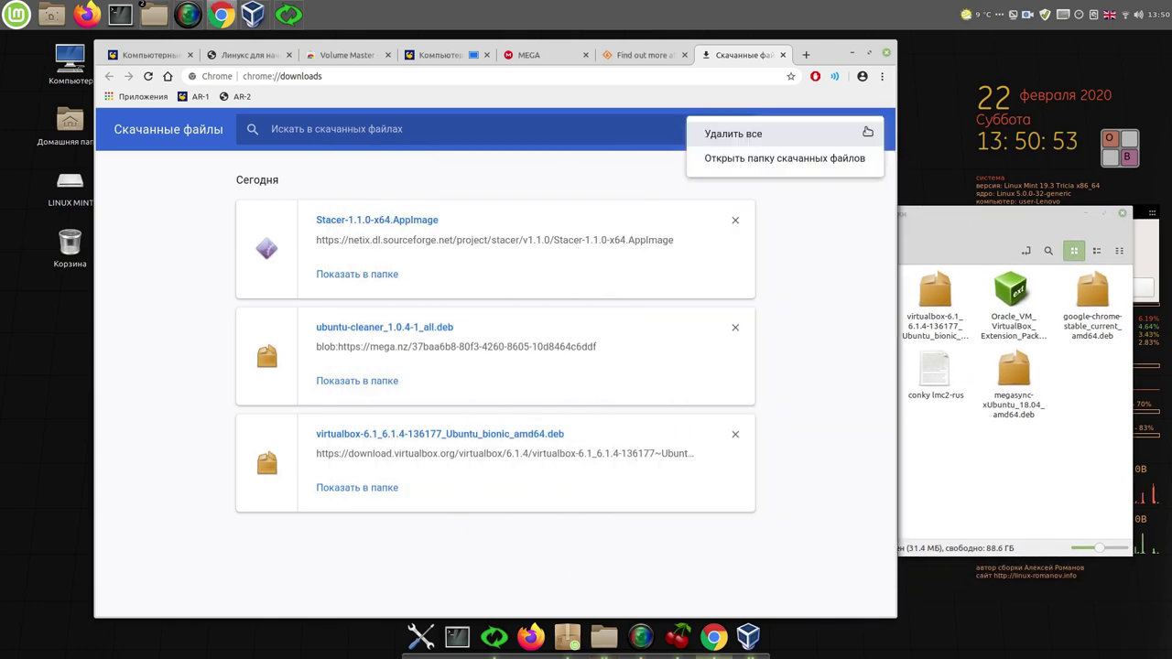
left_click(734, 135)
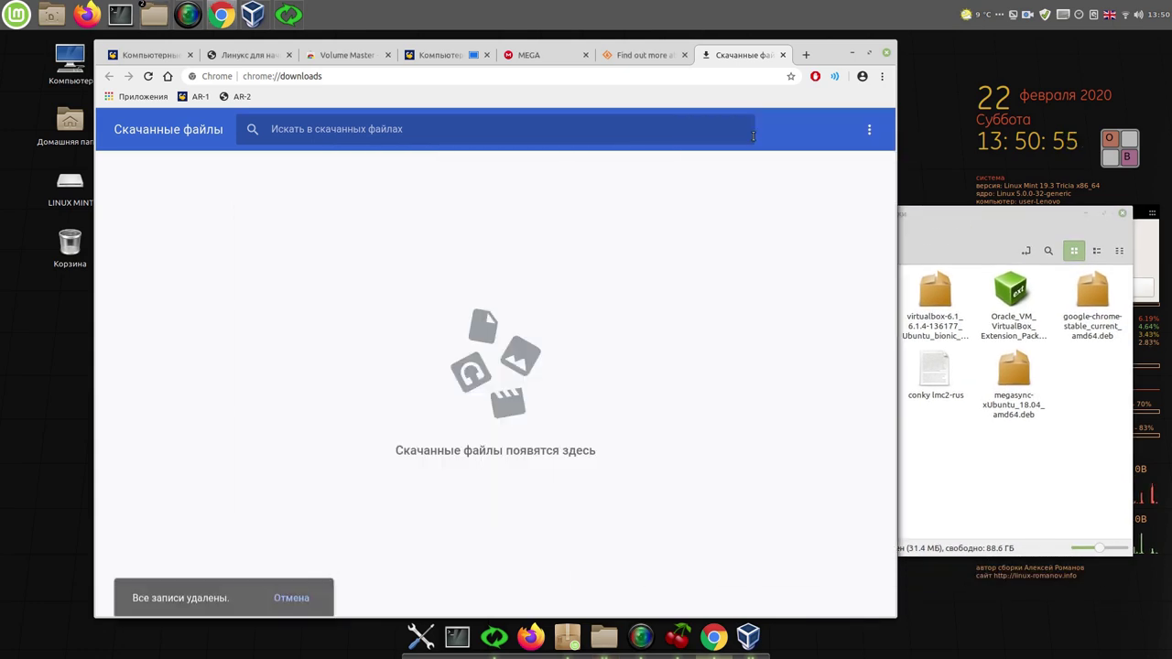
left_click(779, 55)
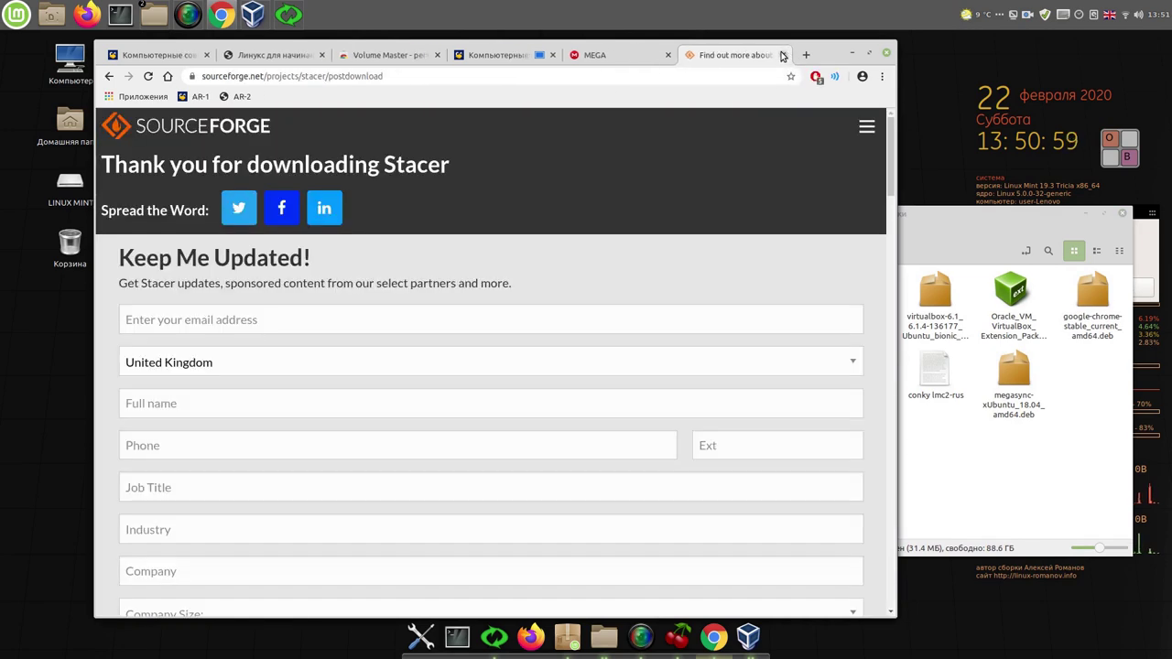
left_click(782, 54)
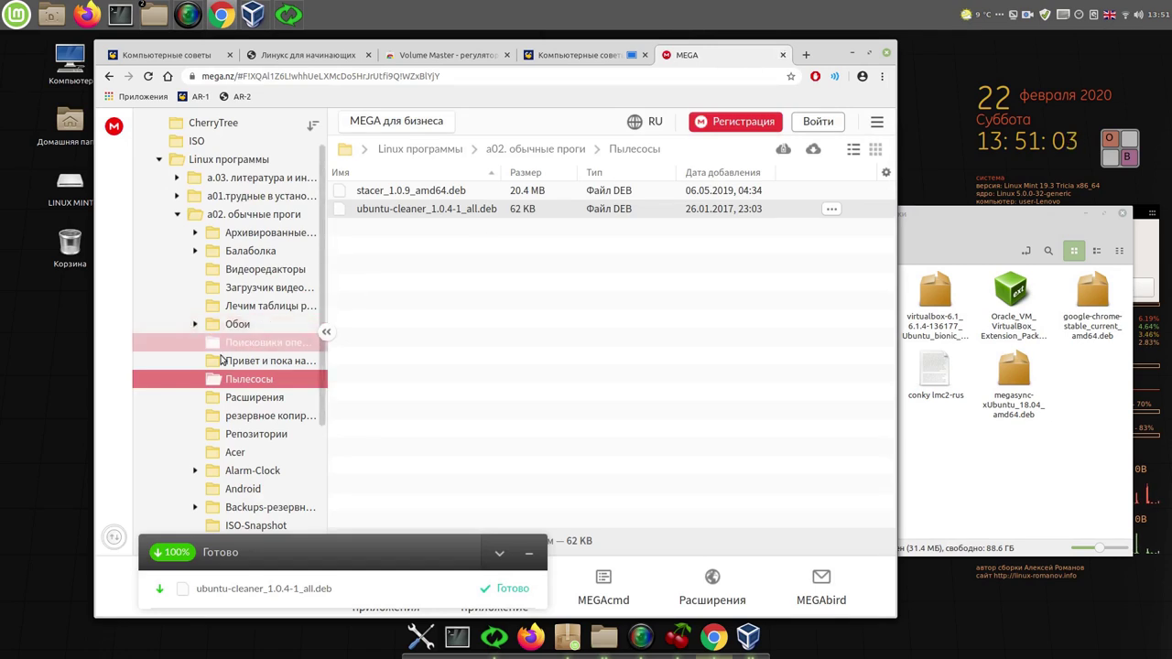
Step: Download login-ru.ogg as a standard download from the MEGA folder "Привет и пока на русском языке"
scroll(217, 362, "down", 2)
scroll(217, 363, "down", 3)
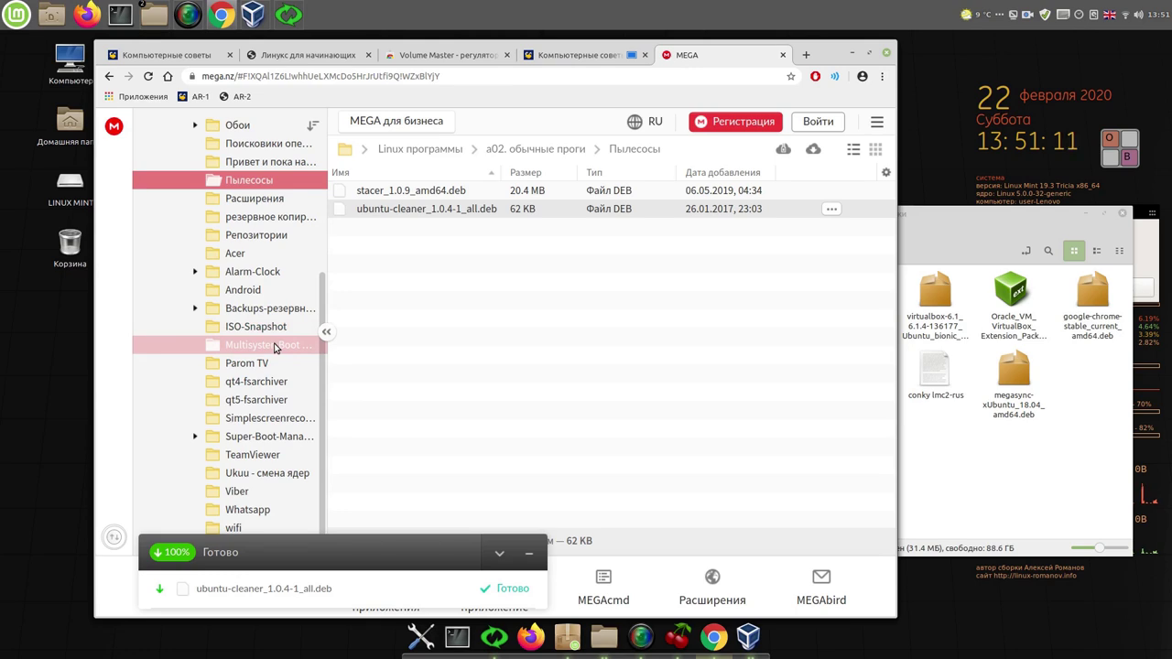
scroll(275, 347, "up", 3)
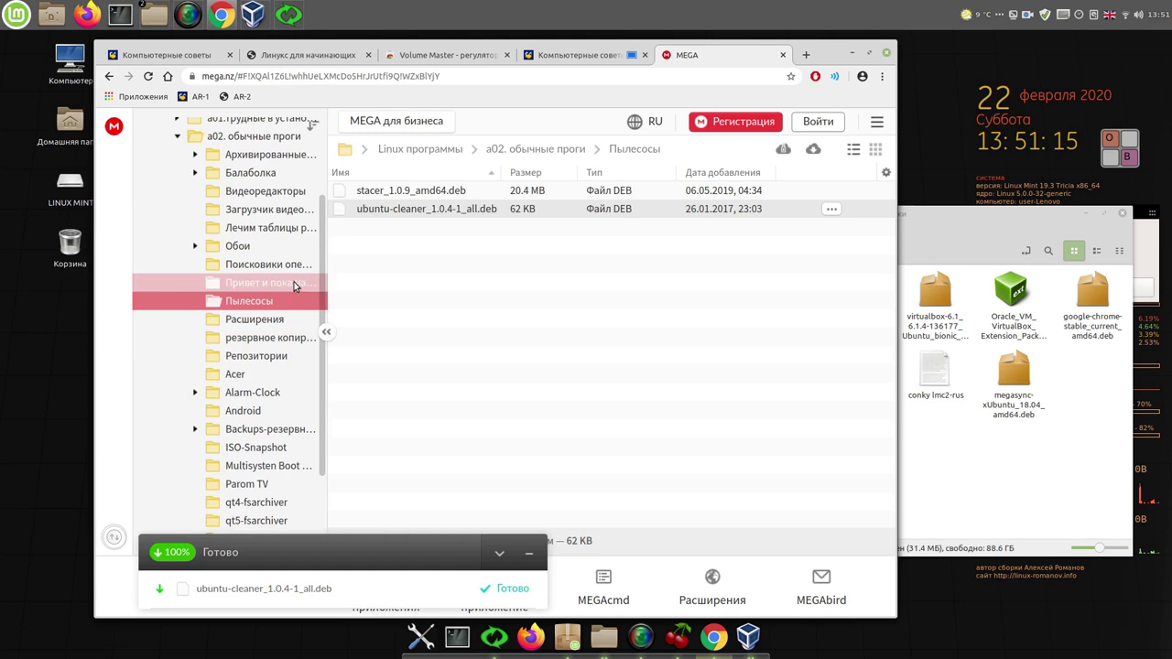
left_click(295, 286)
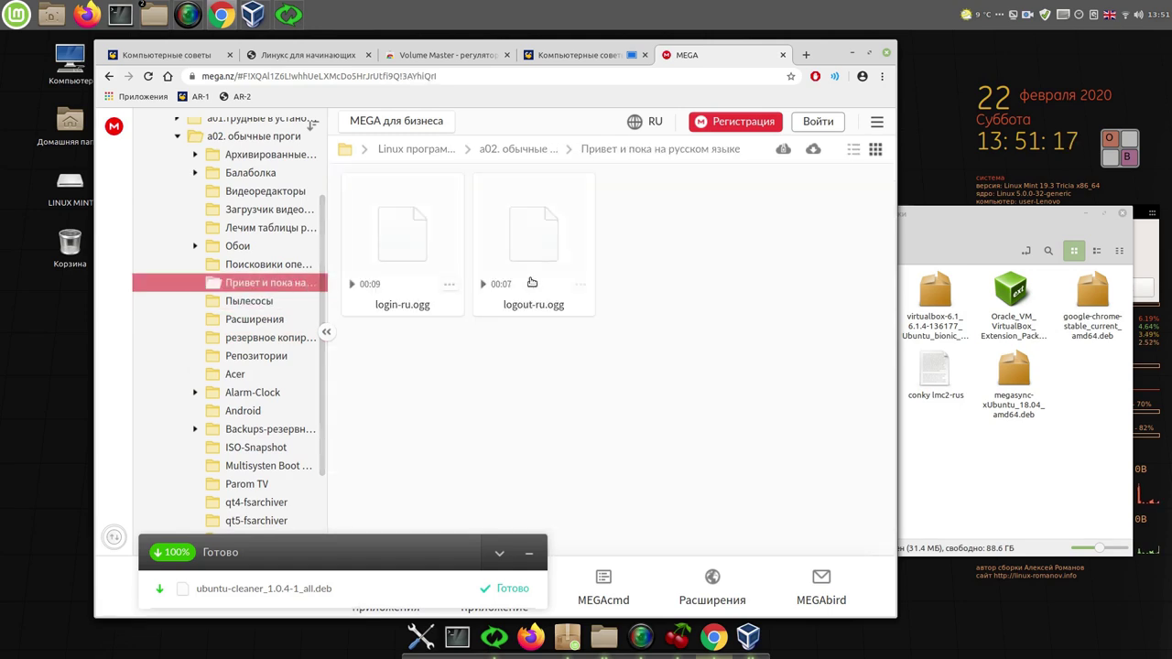
right_click(410, 217)
mouse_move(472, 317)
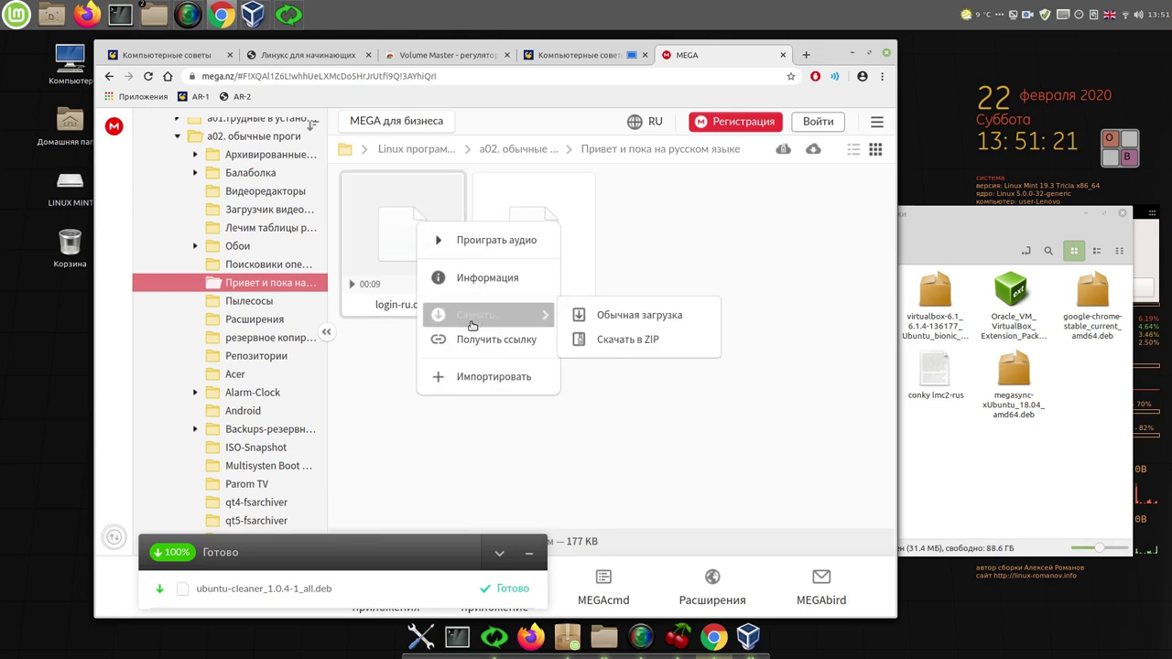
left_click(617, 317)
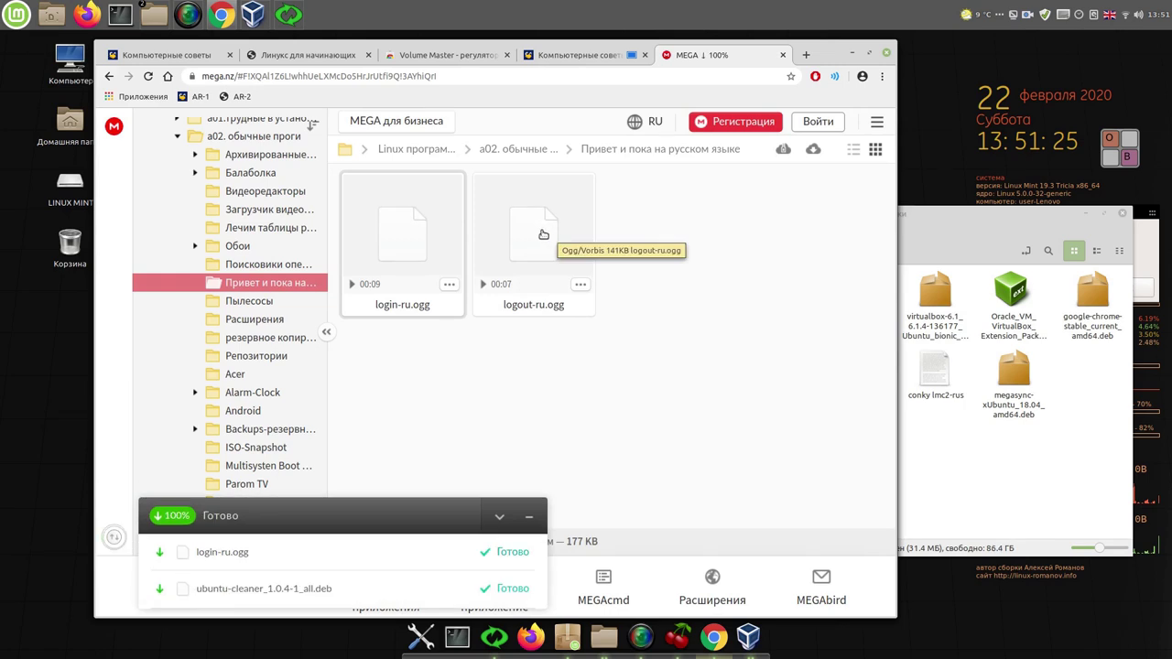
Step: Download logout-ru.ogg from the MEGA folder as a standard download and show it in its folder from the full download list
right_click(552, 241)
mouse_move(604, 330)
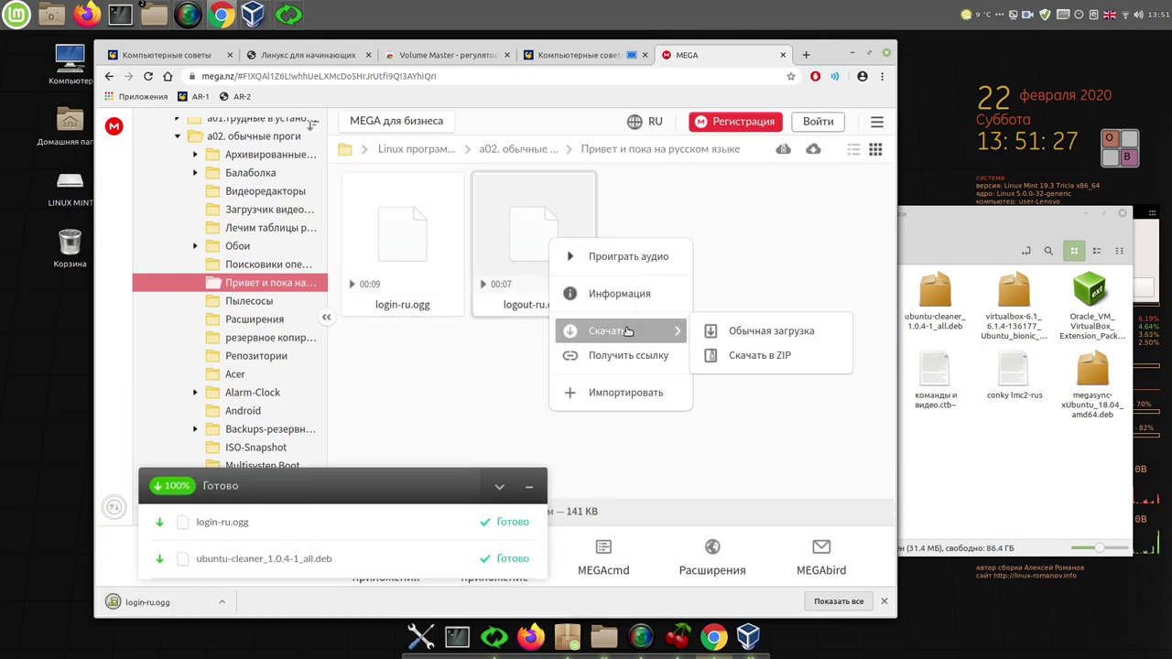
left_click(804, 333)
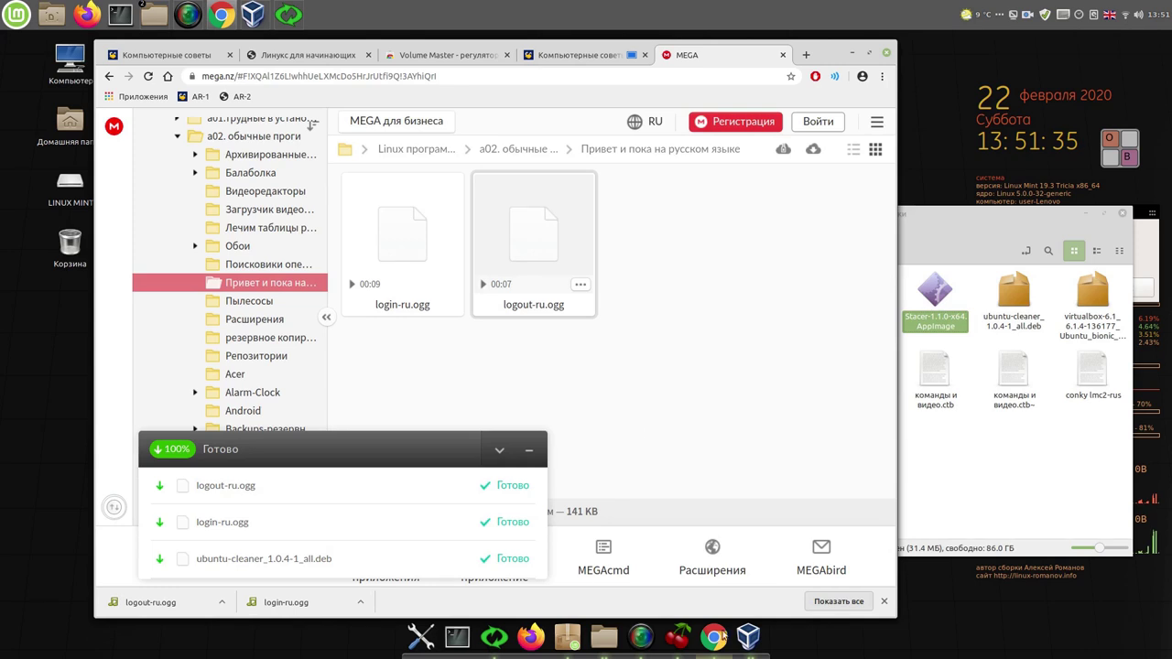
left_click(839, 602)
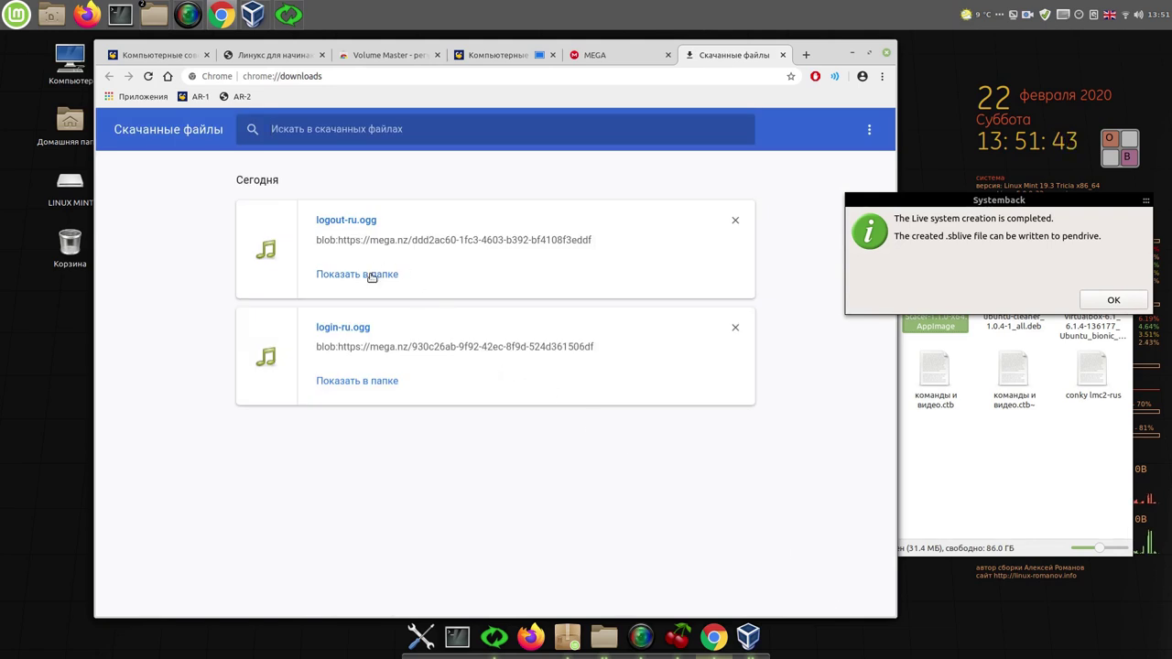
left_click(378, 275)
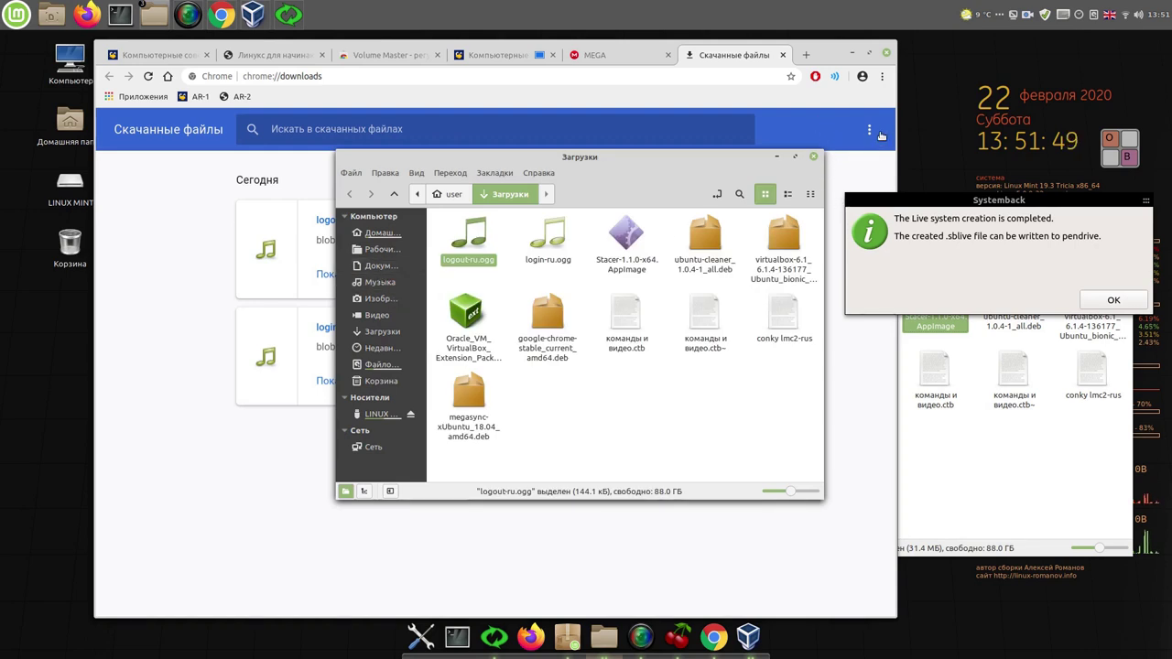
Step: Acknowledge Systemback's live system completion message, move the Live system create window aside, and close Systemback
left_click(1115, 300)
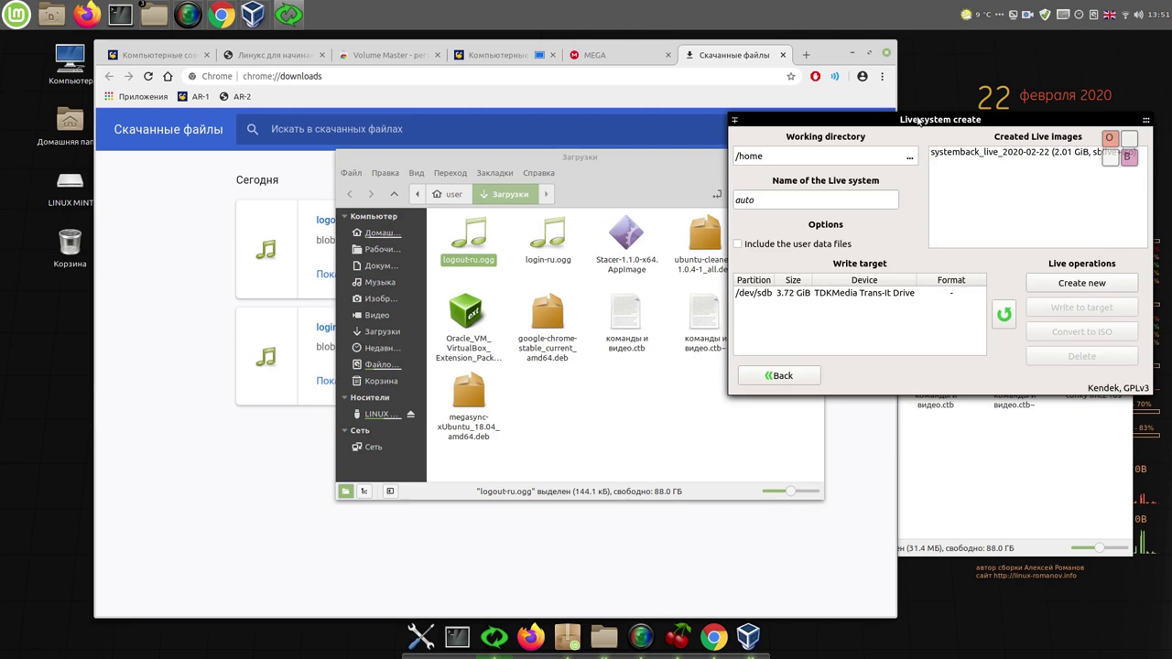
left_click_drag(919, 120, 678, 136)
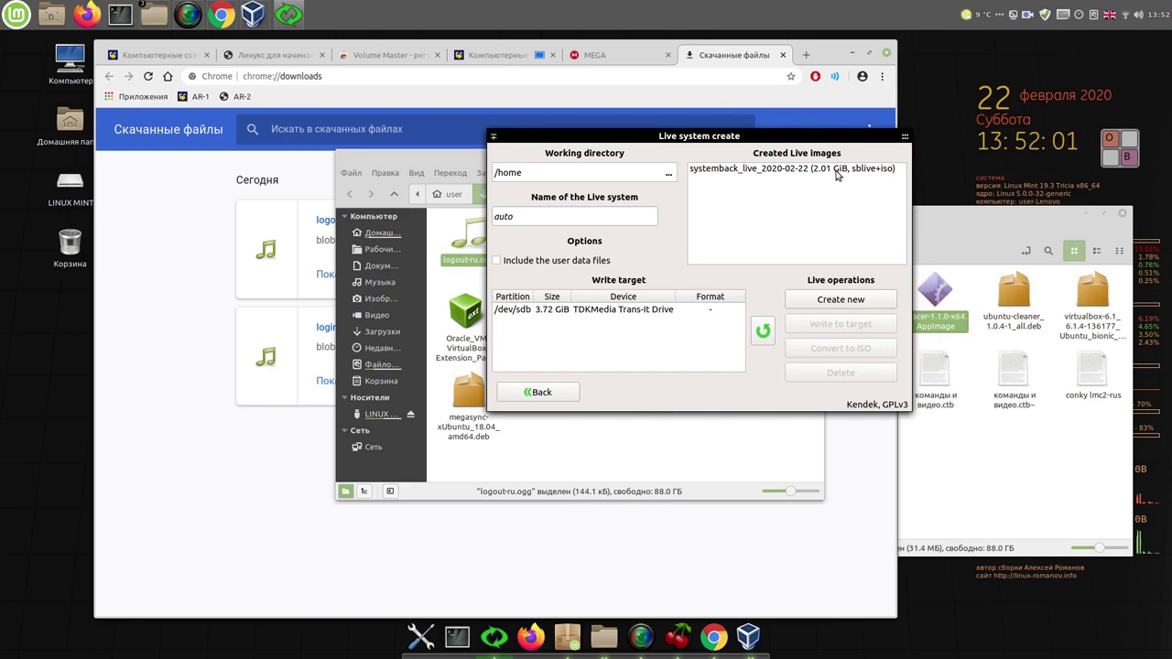
mouse_move(907, 142)
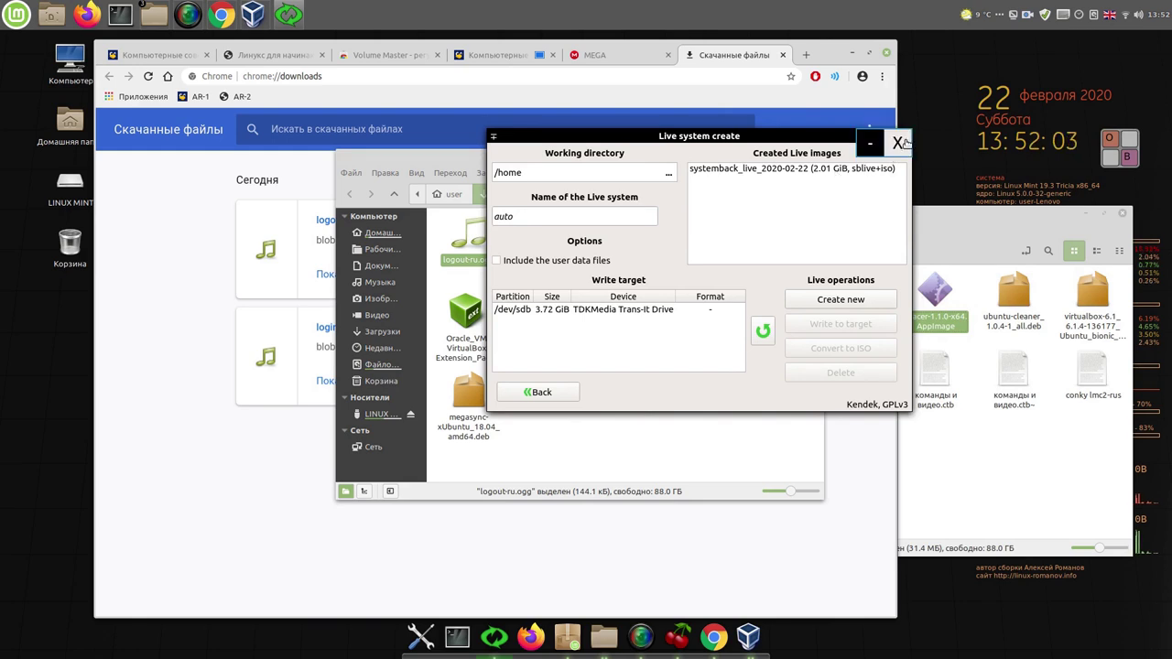
left_click(898, 142)
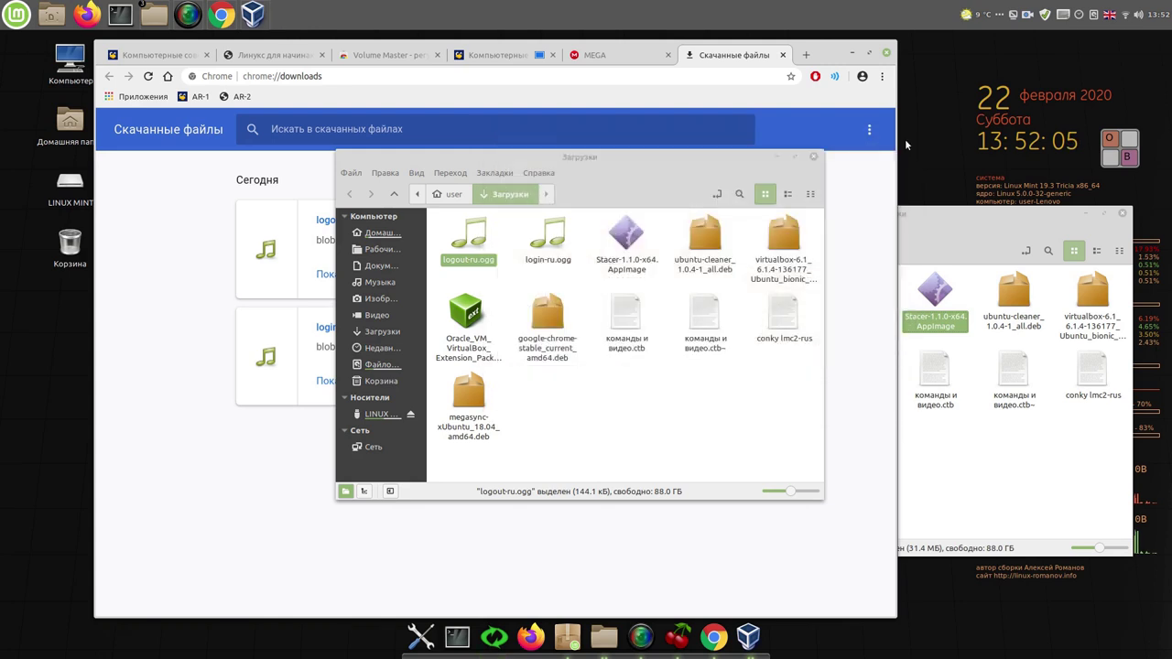
Step: Minimize the browser and close both Загрузки file manager windows to uncover the virtual machine settings
left_click(851, 53)
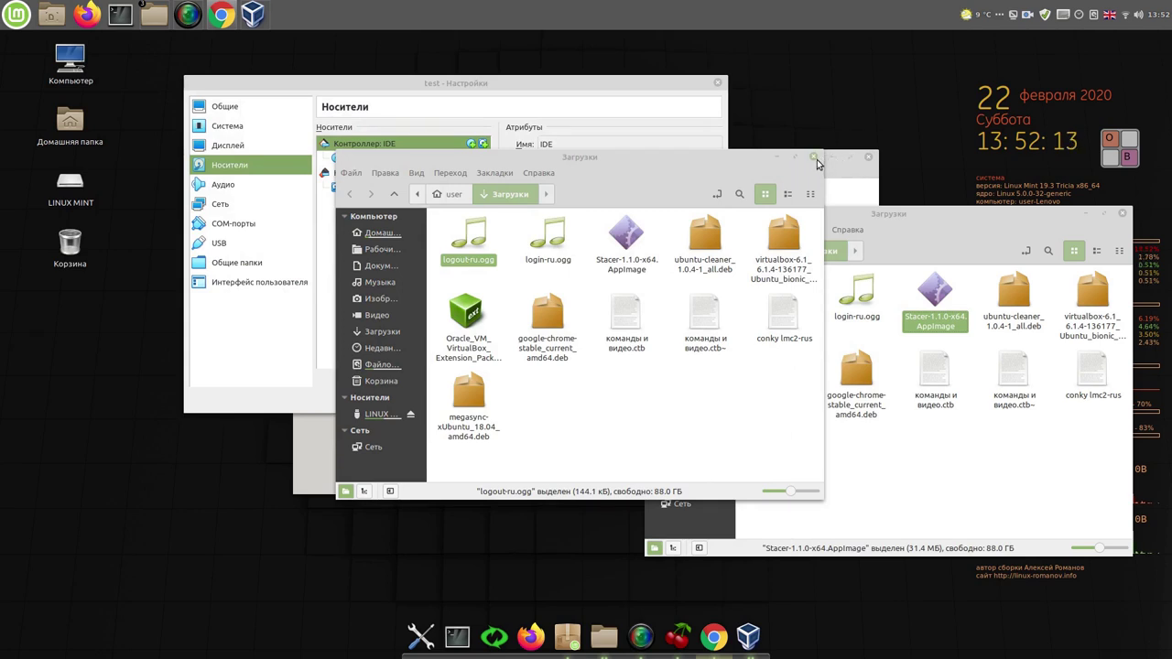
left_click(814, 158)
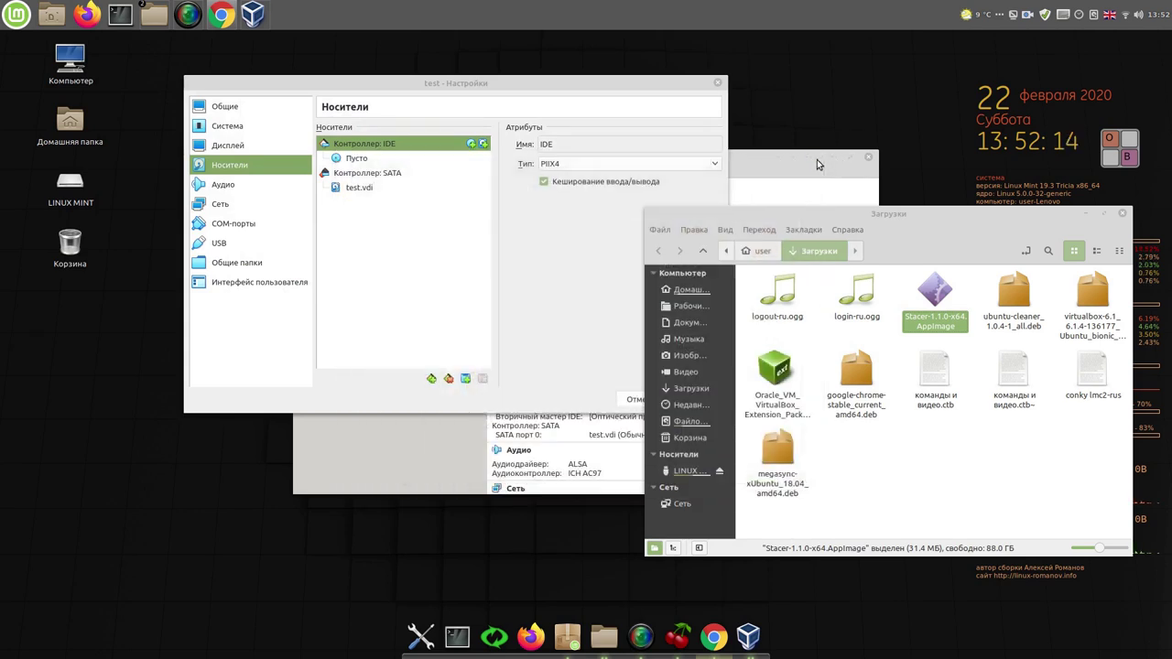
left_click(1123, 214)
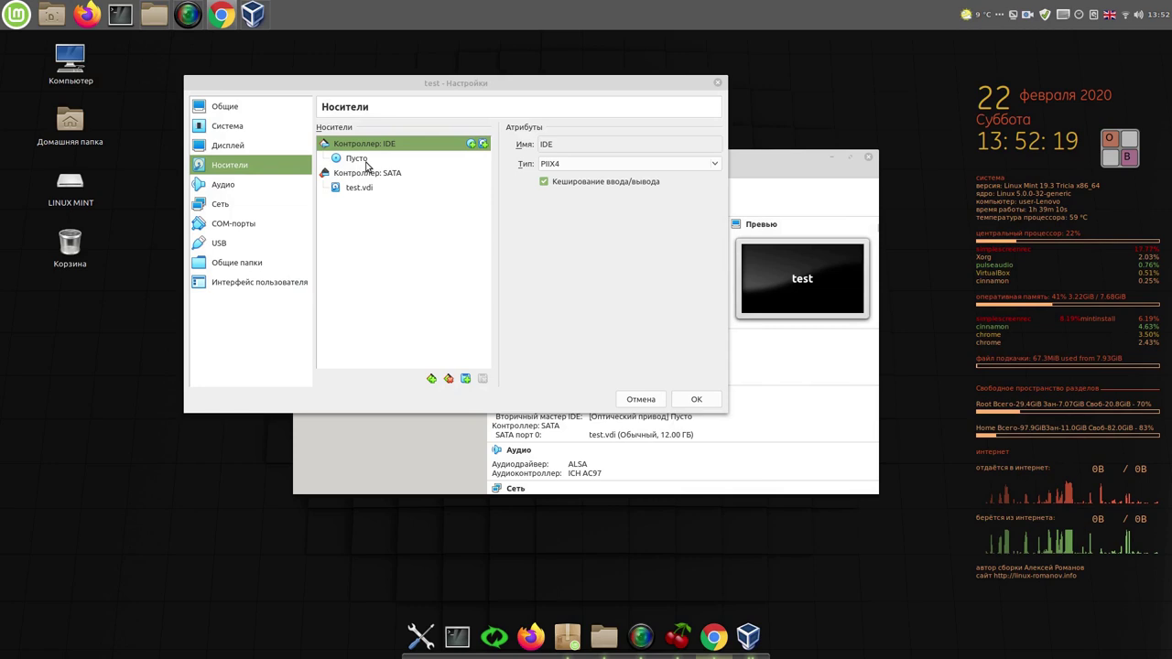
Step: Select the empty optical drive under the IDE controller in the test machine's Носители settings
left_click(236, 184)
left_click(248, 167)
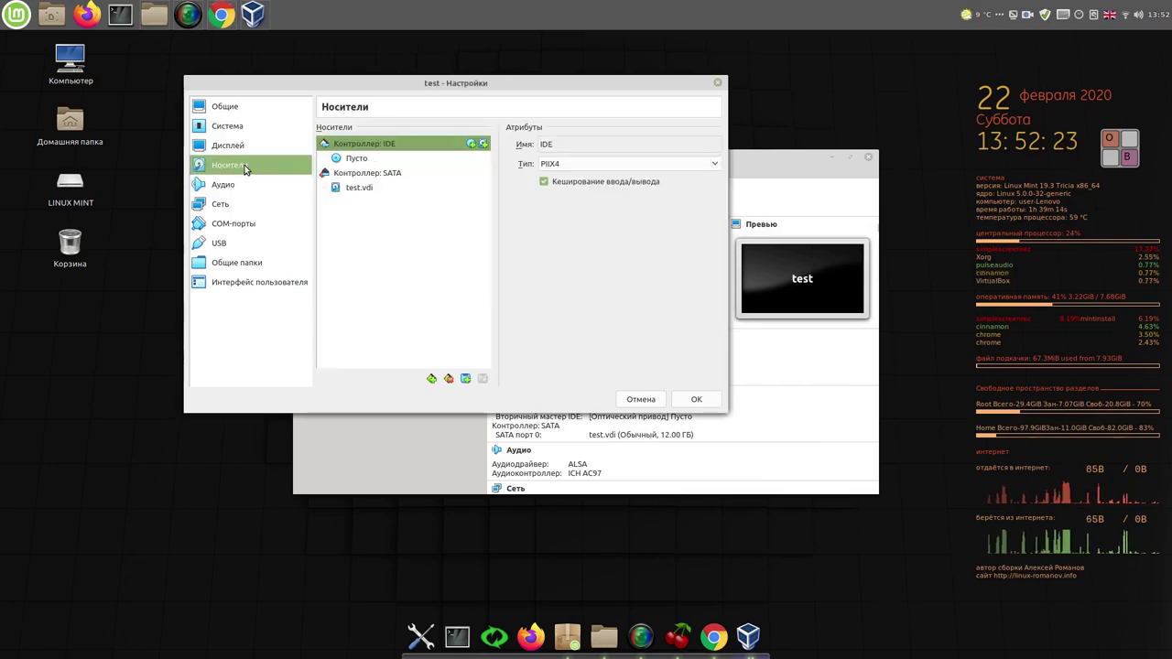
left_click(357, 160)
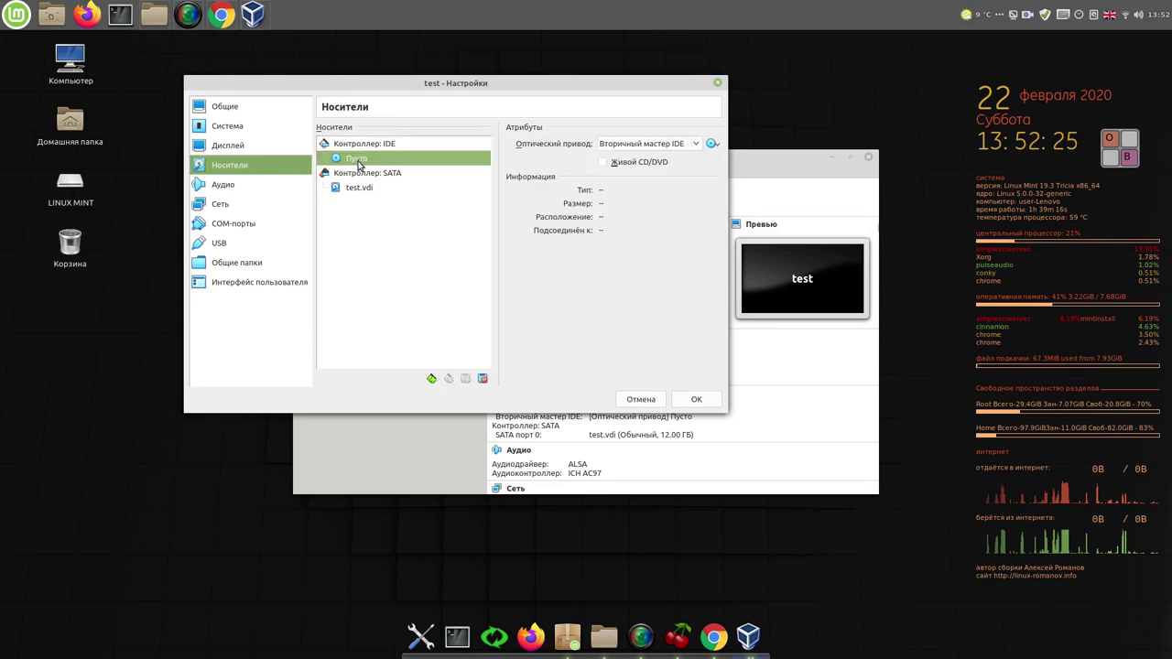
left_click(711, 146)
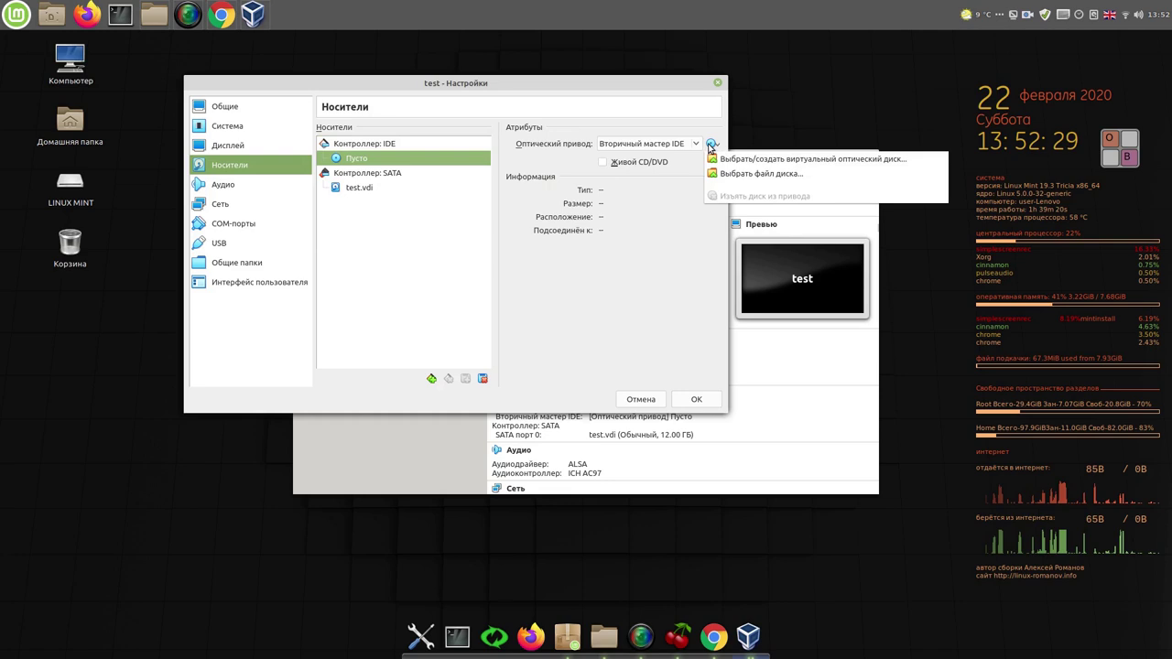
left_click(749, 161)
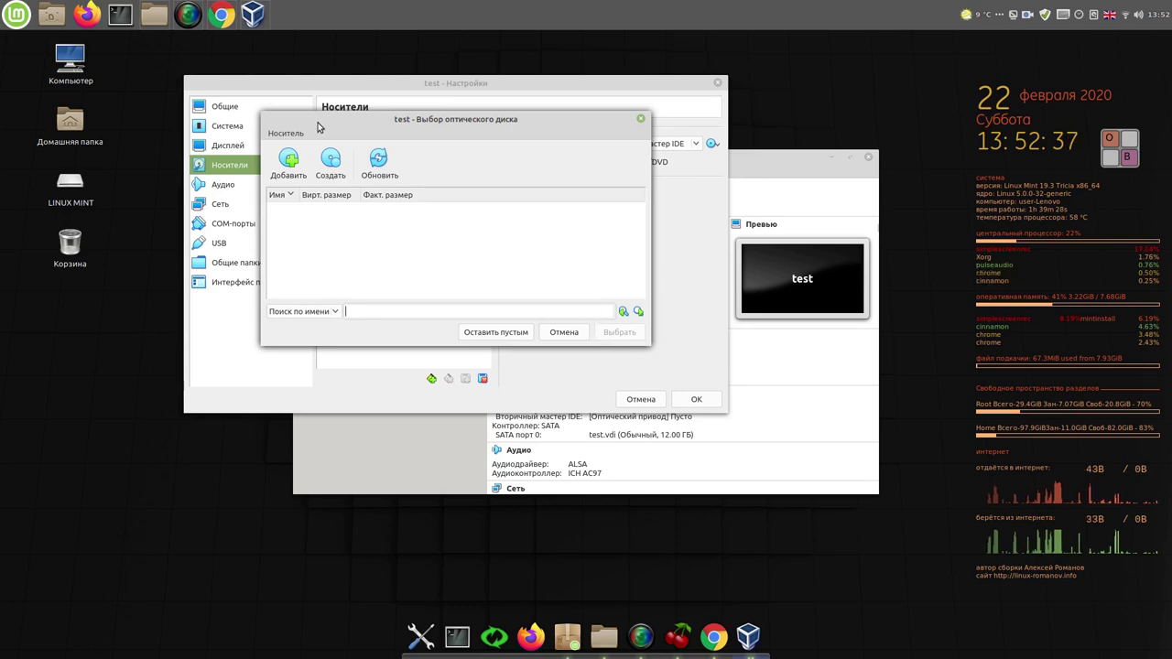
left_click(572, 333)
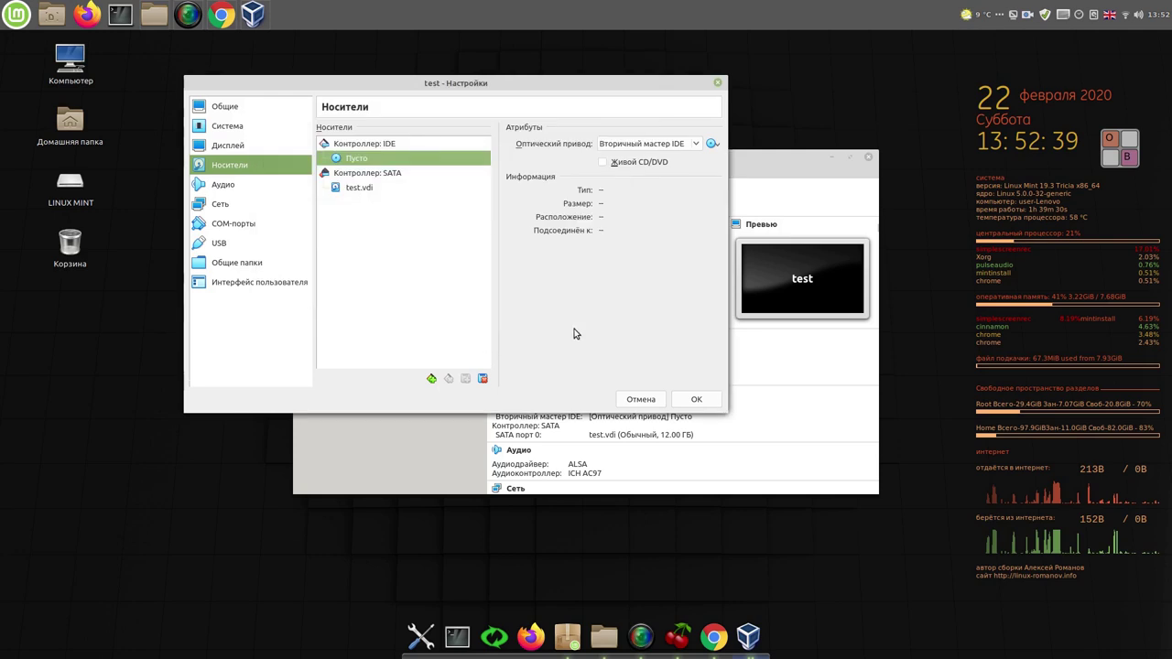
Step: Attach systemback_live_2020-02-22.iso from /home as the optical drive's disk file and save the test machine's settings
left_click(712, 145)
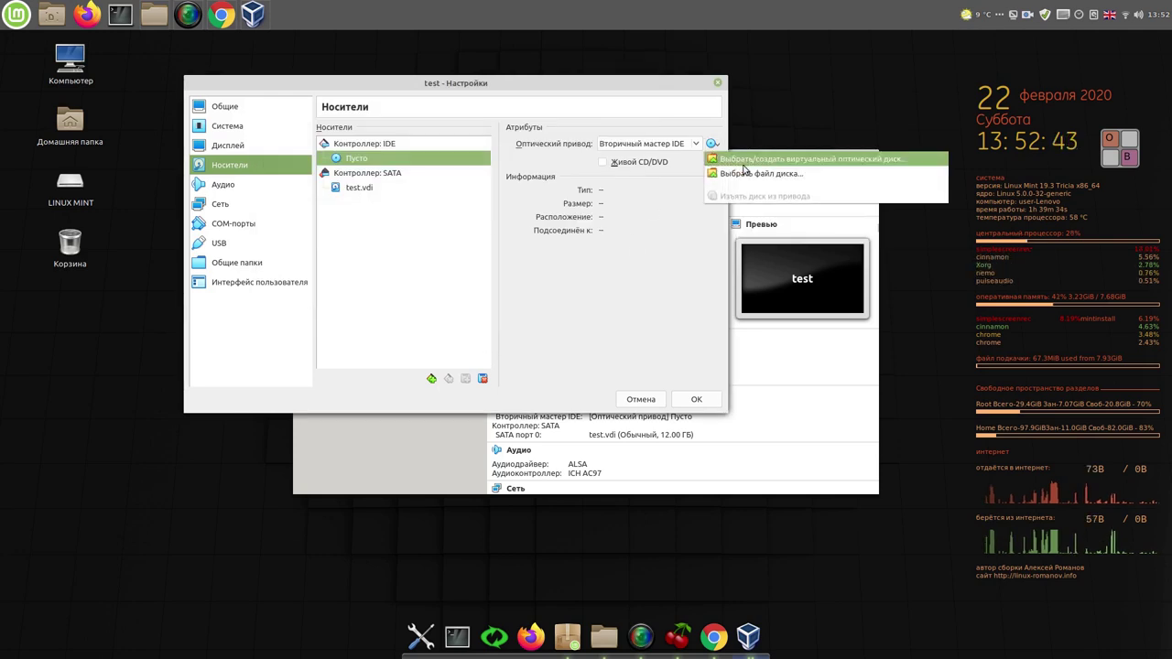
left_click(748, 175)
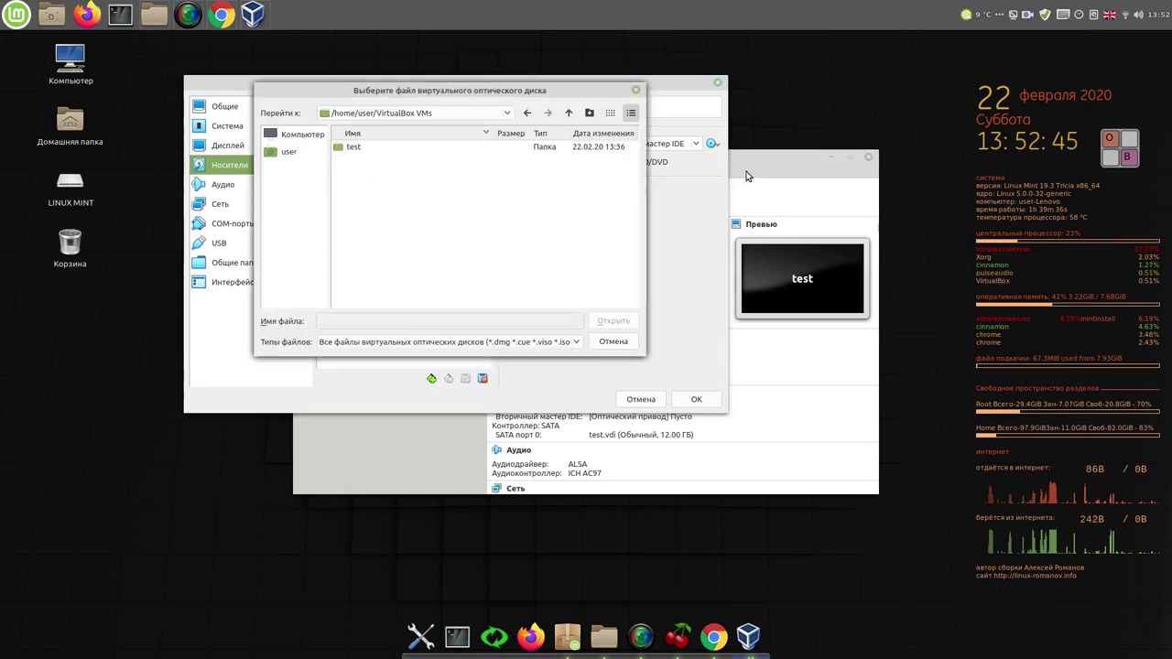
left_click(569, 113)
left_click(569, 114)
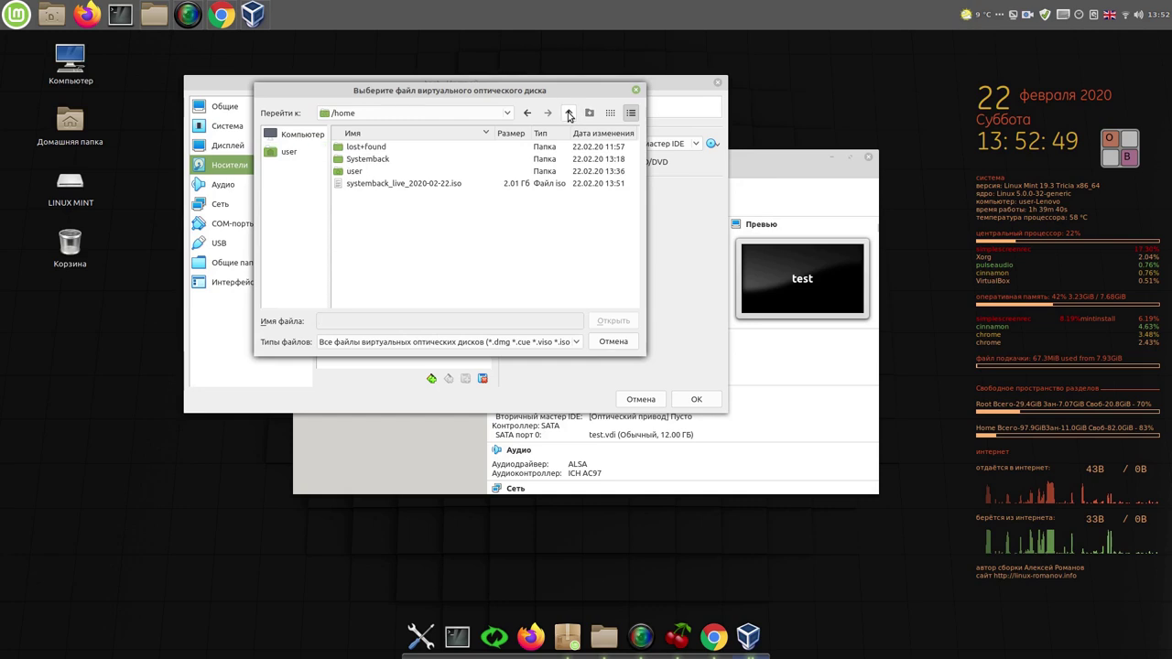
left_click(400, 186)
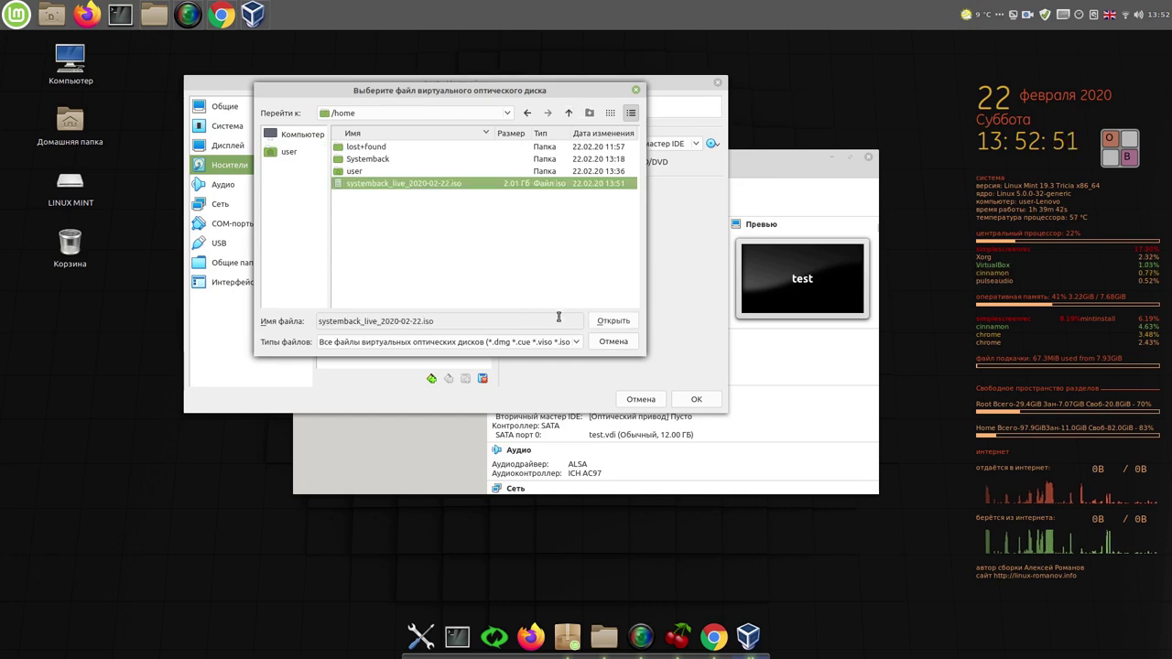
left_click(613, 321)
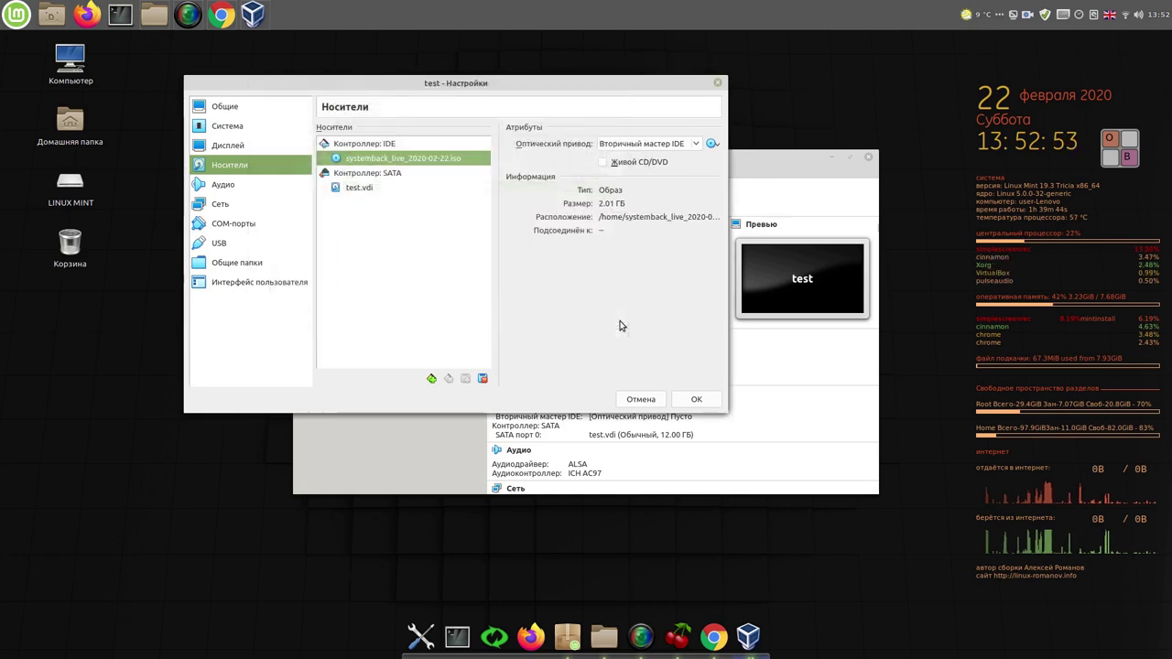
left_click(696, 401)
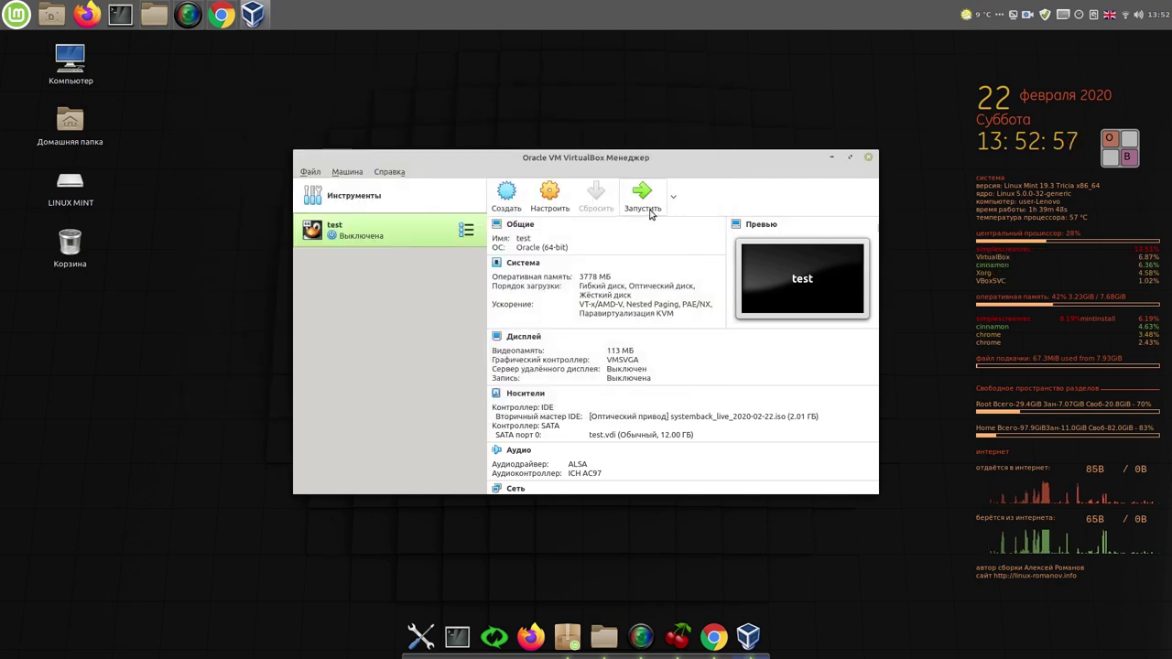
Step: Start the test virtual machine with systemback_live_2020-02-22.iso as its boot disk and dismiss the keyboard auto-capture notice for good
left_click(643, 197)
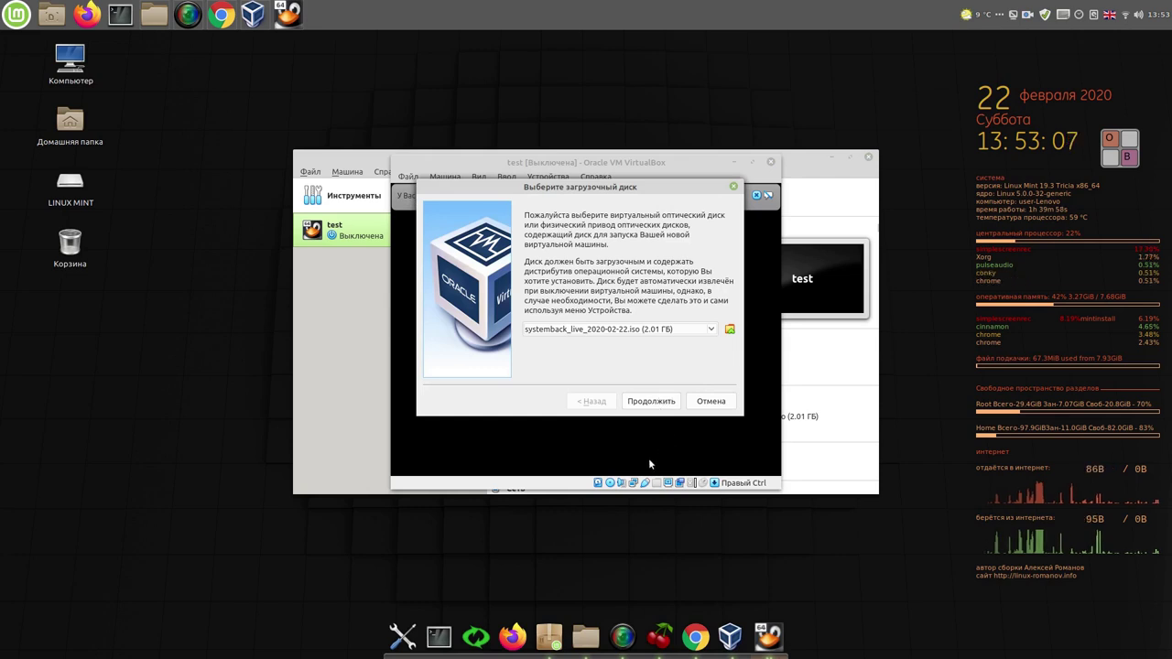
left_click(658, 401)
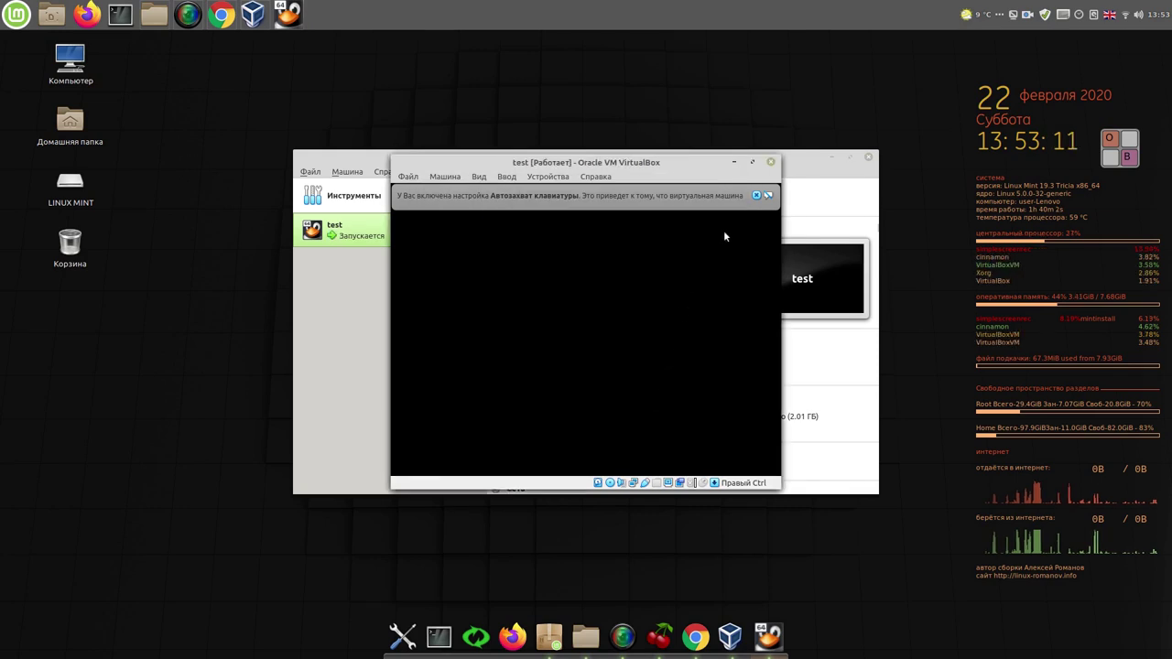
left_click(769, 196)
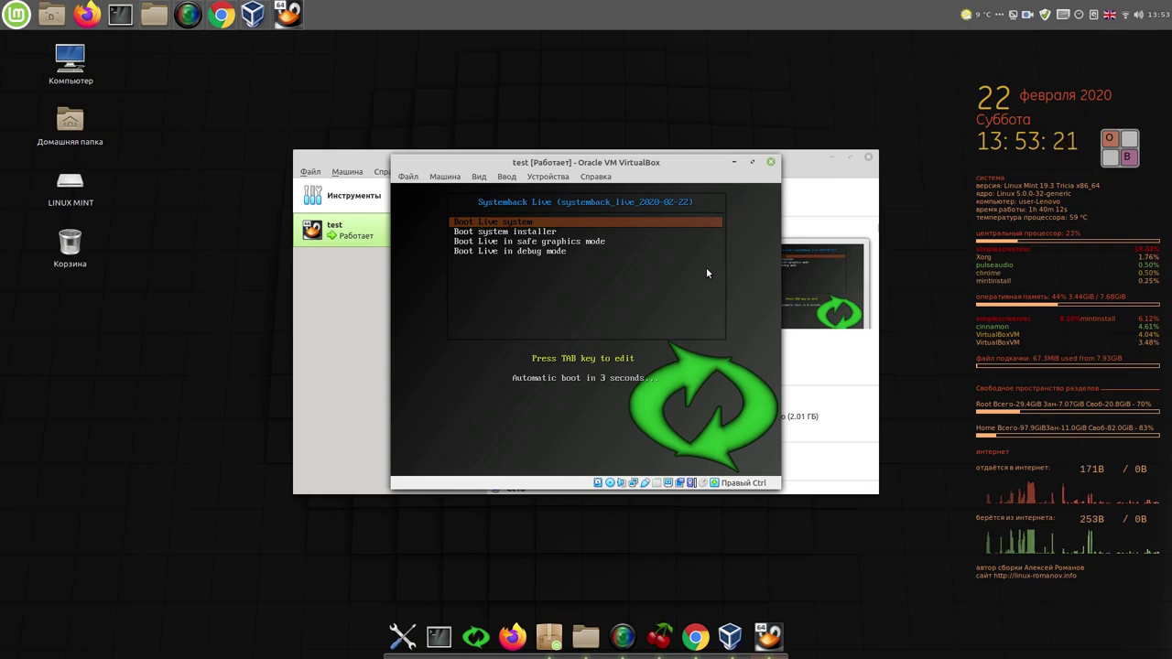
Step: Minimize the VirtualBox manager, move the running test machine's window toward the desktop's upper-left area, and enlarge it
left_click(833, 160)
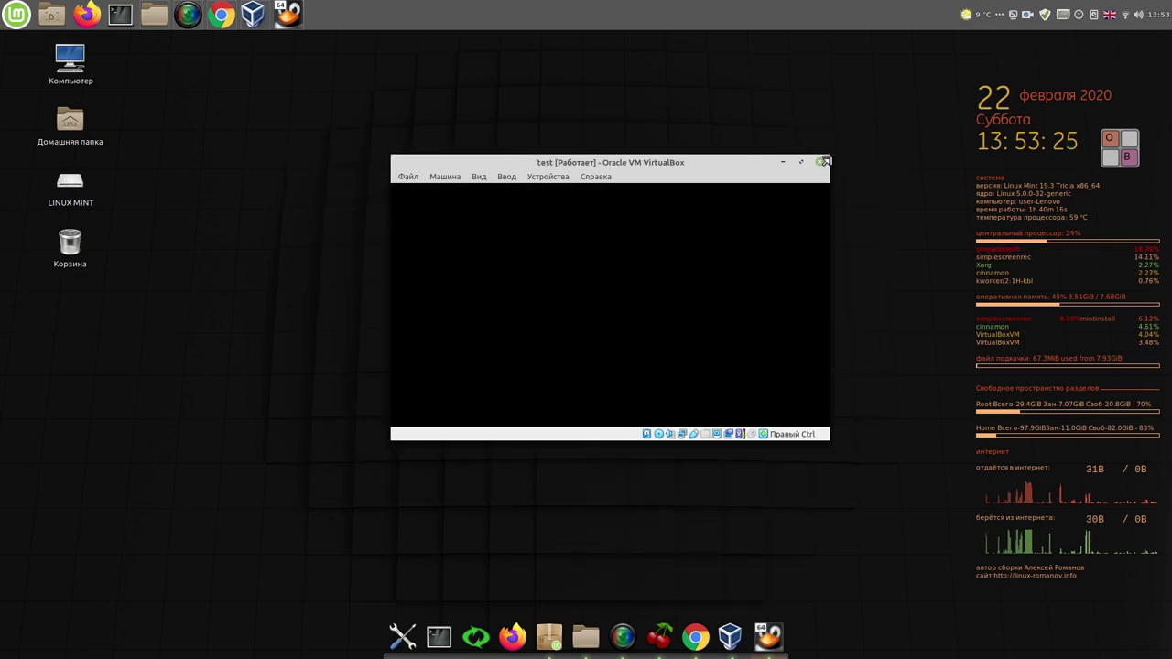
left_click_drag(698, 161, 524, 87)
left_click(645, 123)
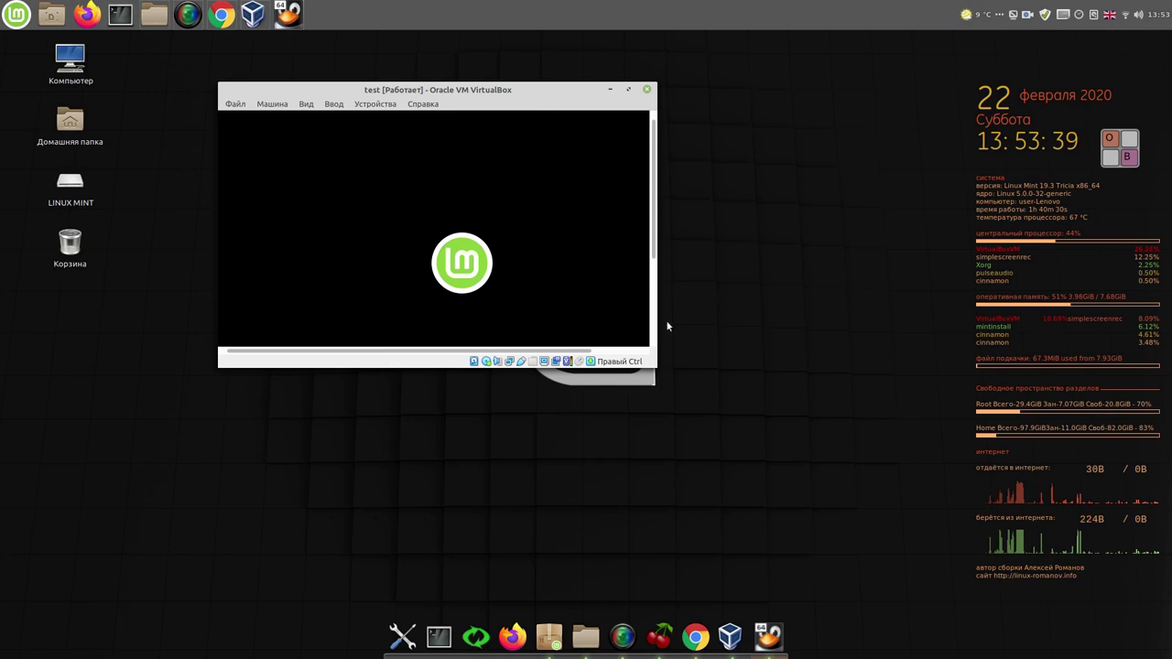
left_click_drag(656, 362, 760, 476)
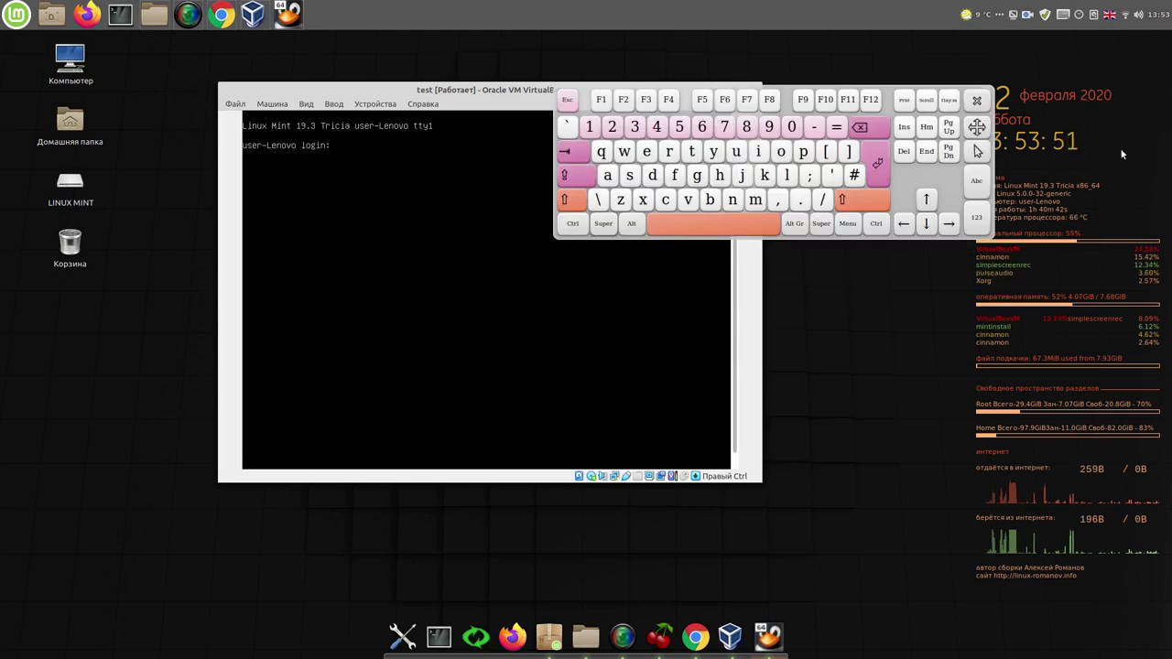
Step: Move the on-screen keyboard off the machine window, log in to the live system with the account password, and close the keyboard
left_click_drag(985, 136, 1161, 300)
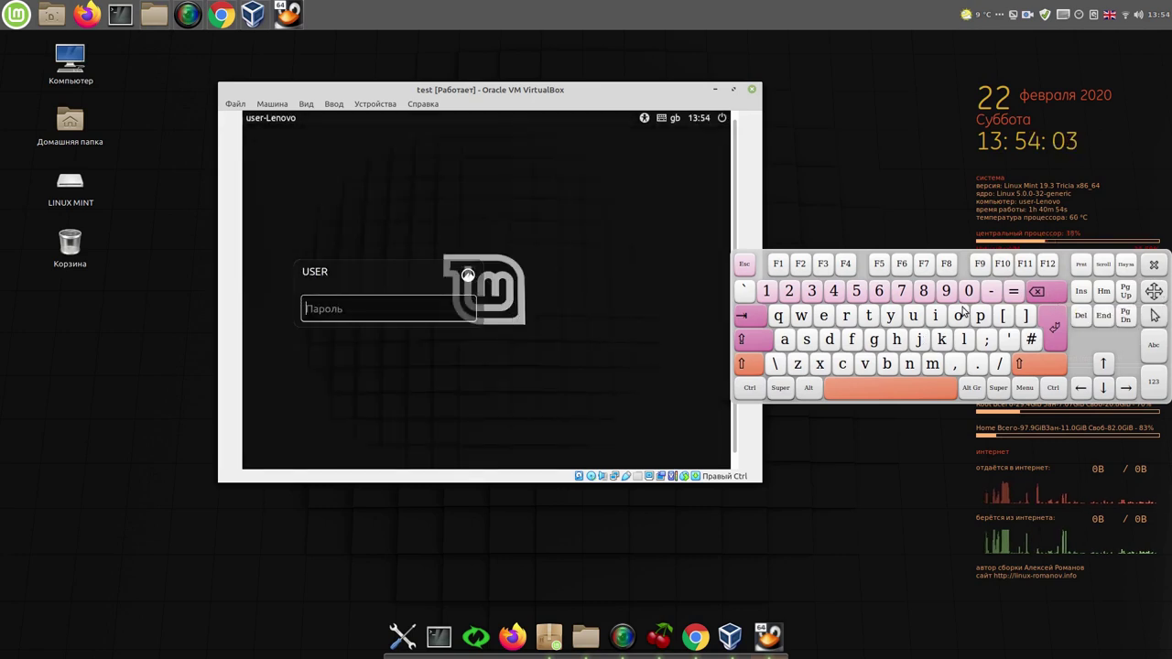
left_click(767, 290)
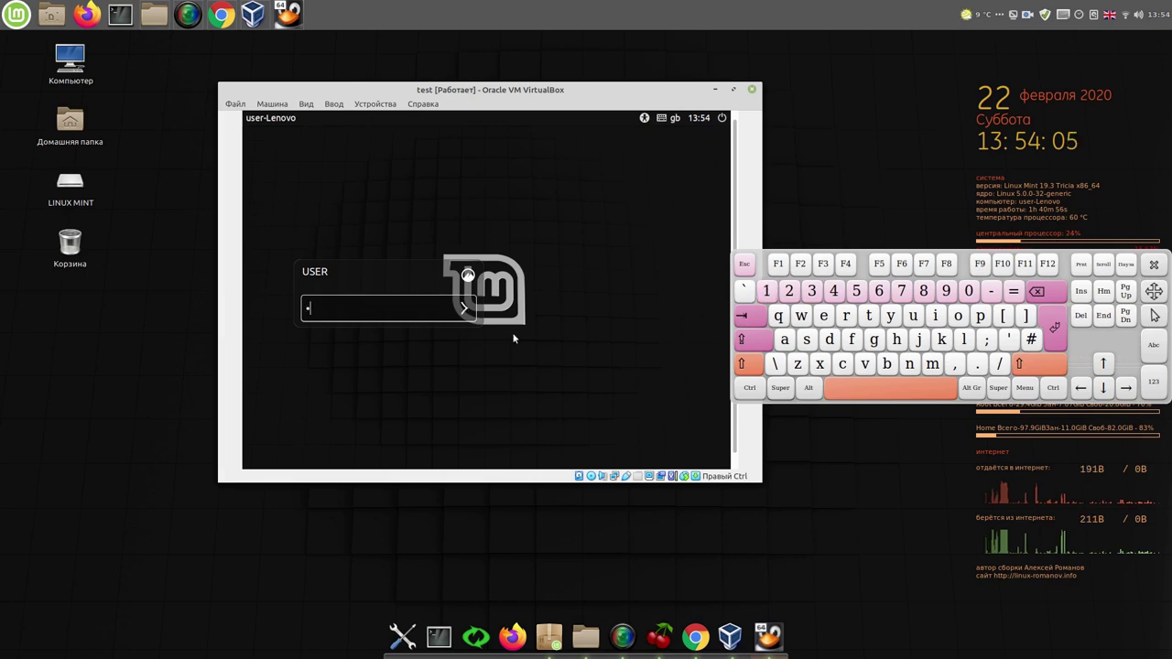
left_click(464, 310)
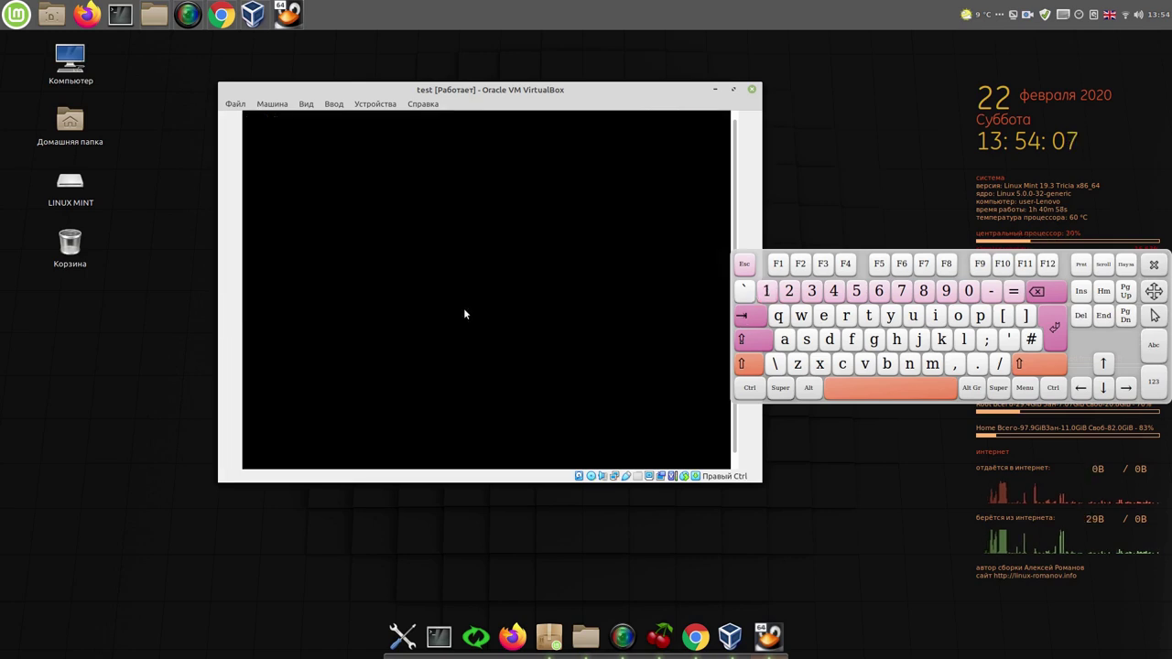
left_click(1156, 267)
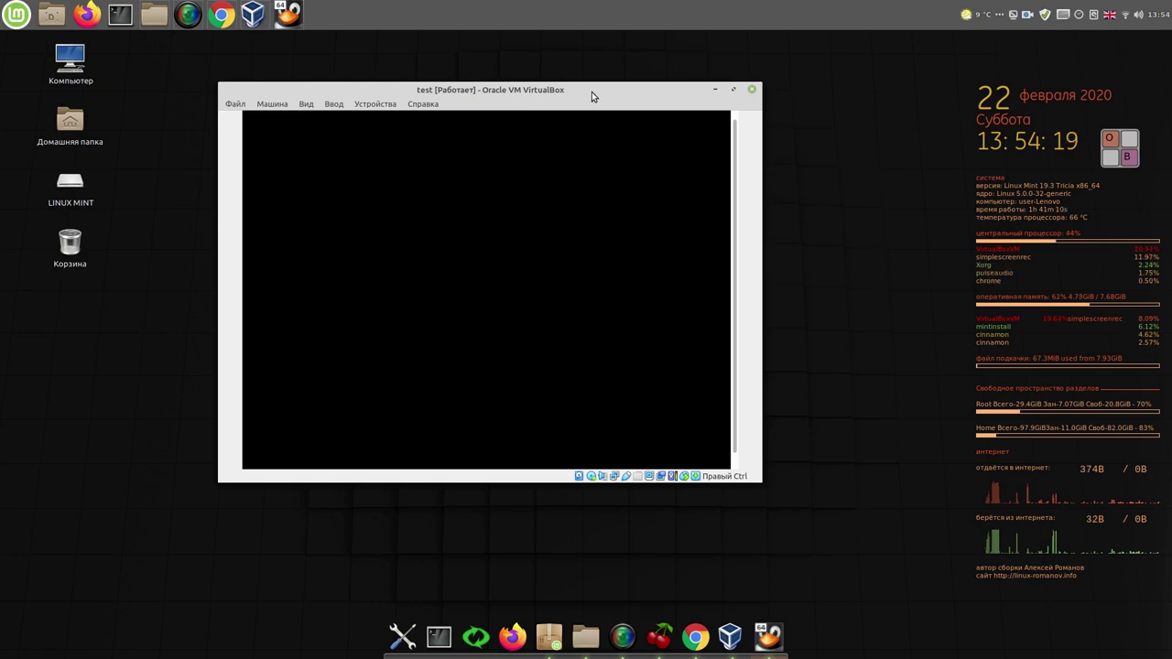
Step: Reposition and enlarge the test machine's window, and enable the ~/.conky/conky lmc2-rus widget in the live system's Conky Manager
left_click_drag(591, 92, 496, 64)
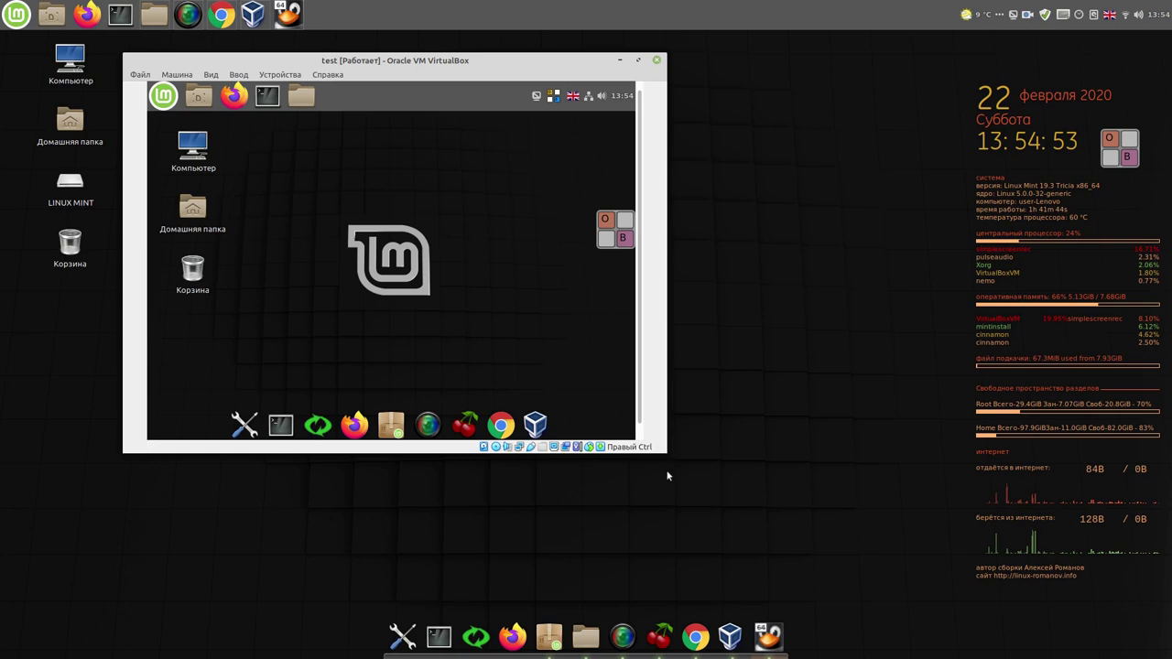
left_click_drag(661, 449, 785, 529)
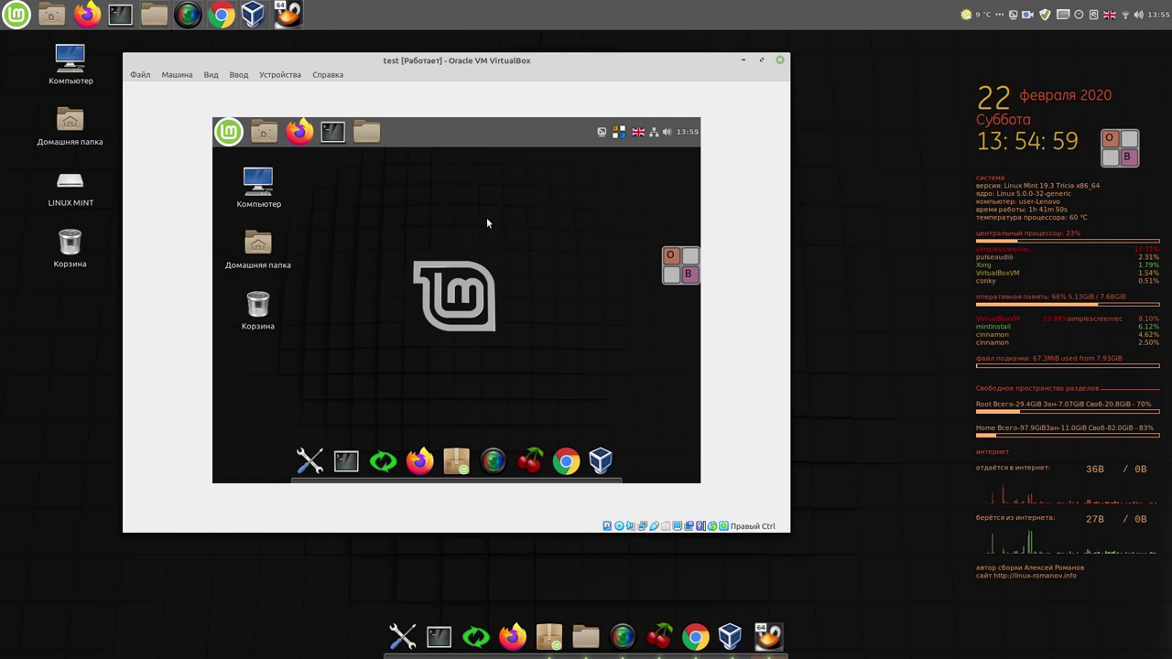
left_click(231, 133)
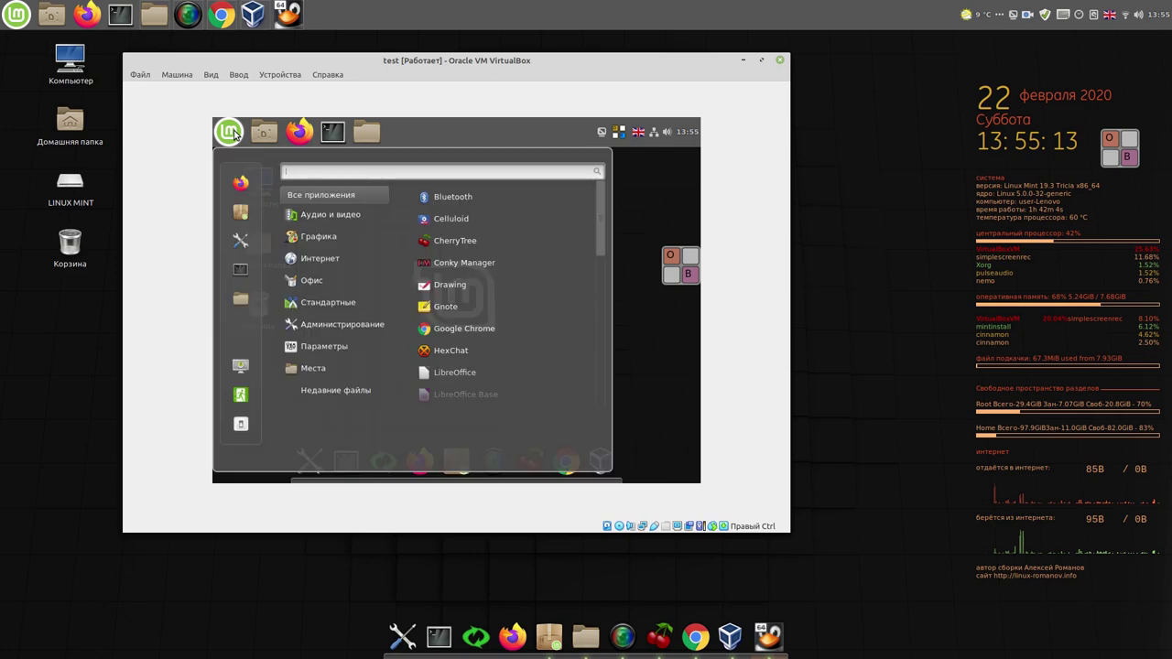
left_click(455, 263)
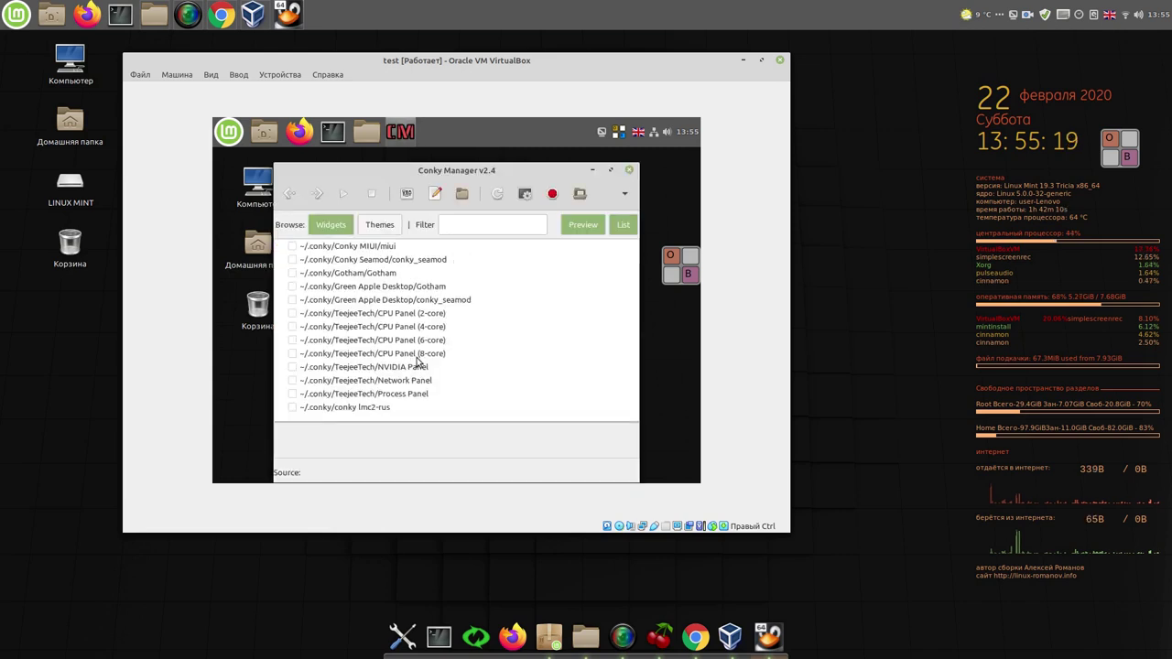
left_click(292, 408)
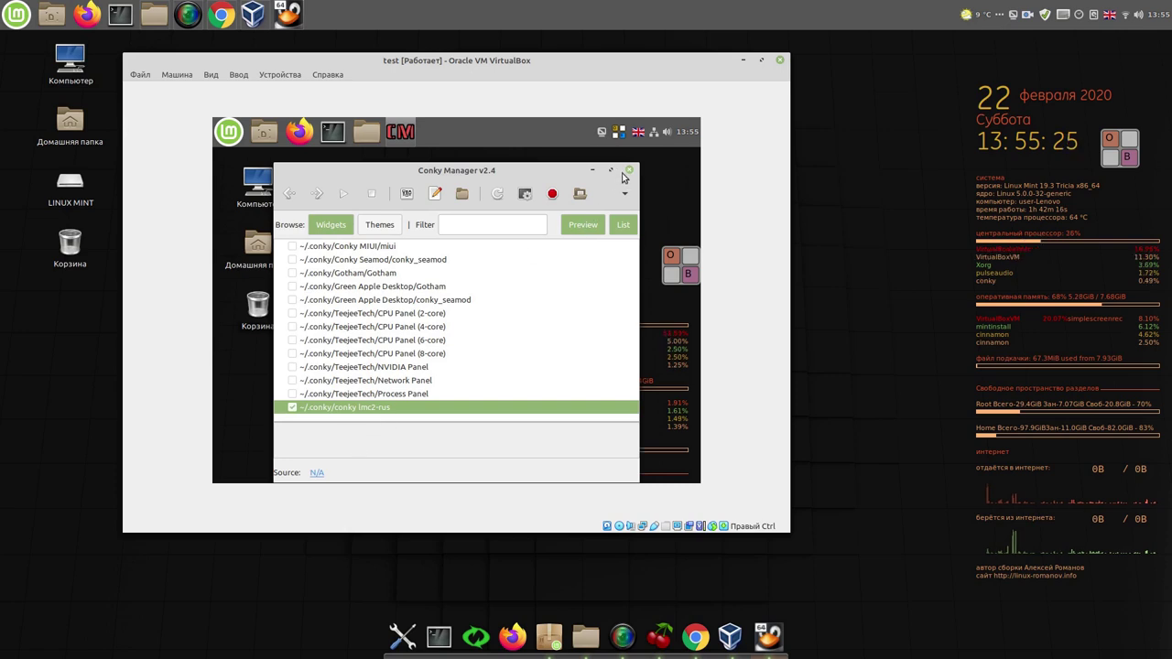
left_click(631, 170)
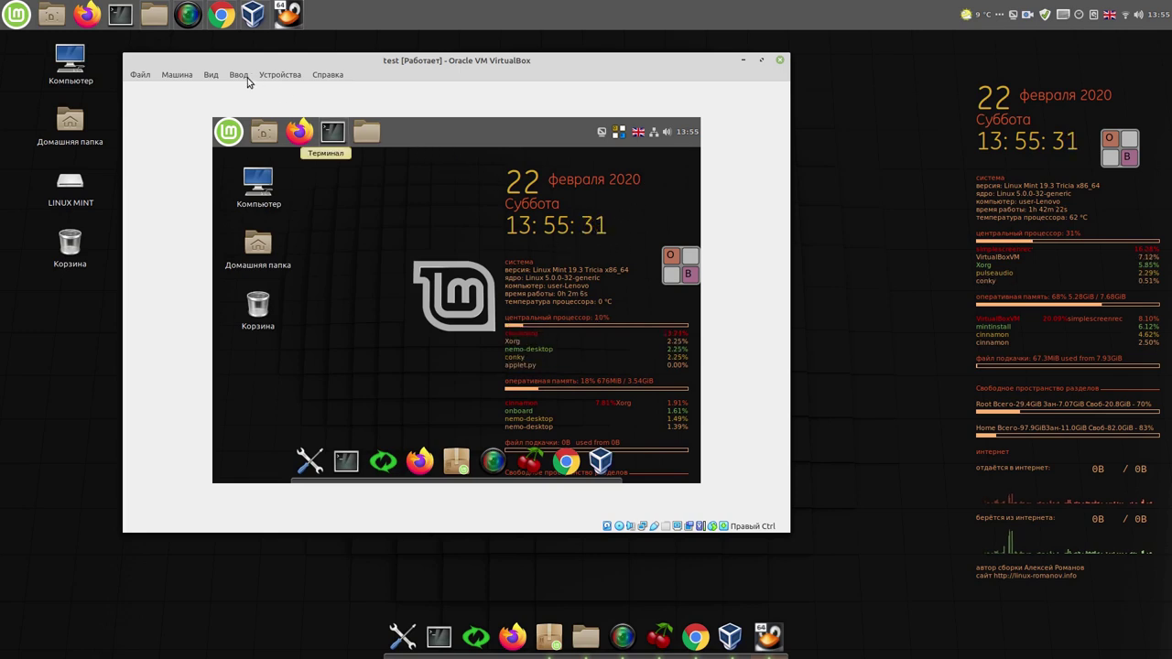
Step: Switch the running test machine's window to scaled mode and accept the mode-change notice
left_click(211, 75)
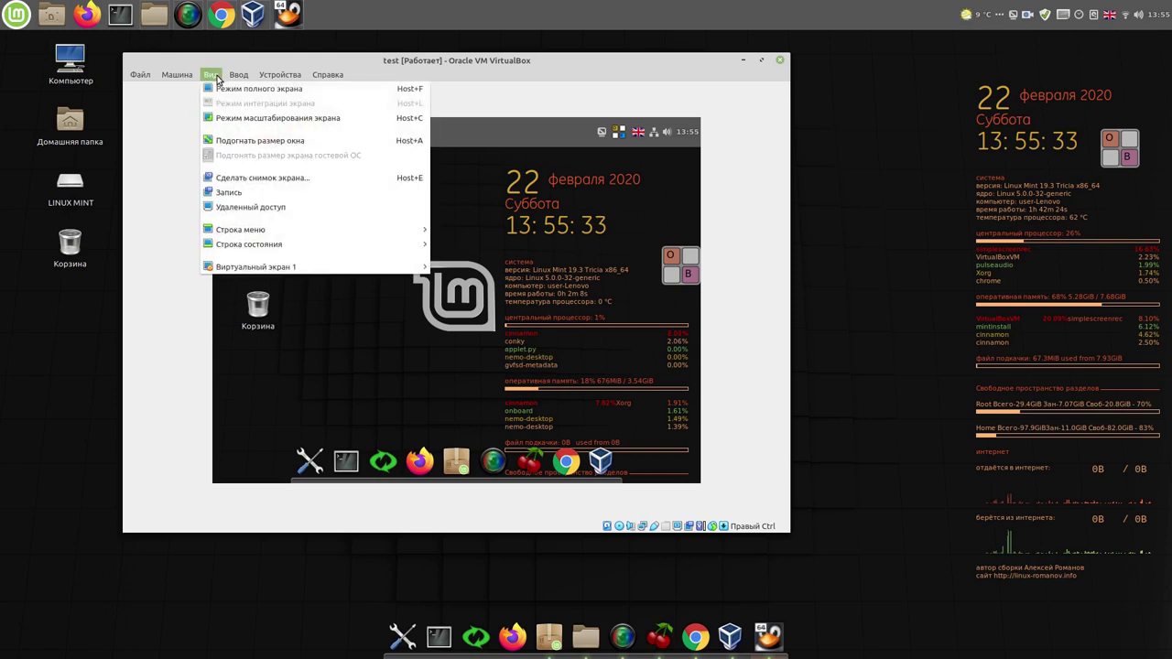
left_click(311, 123)
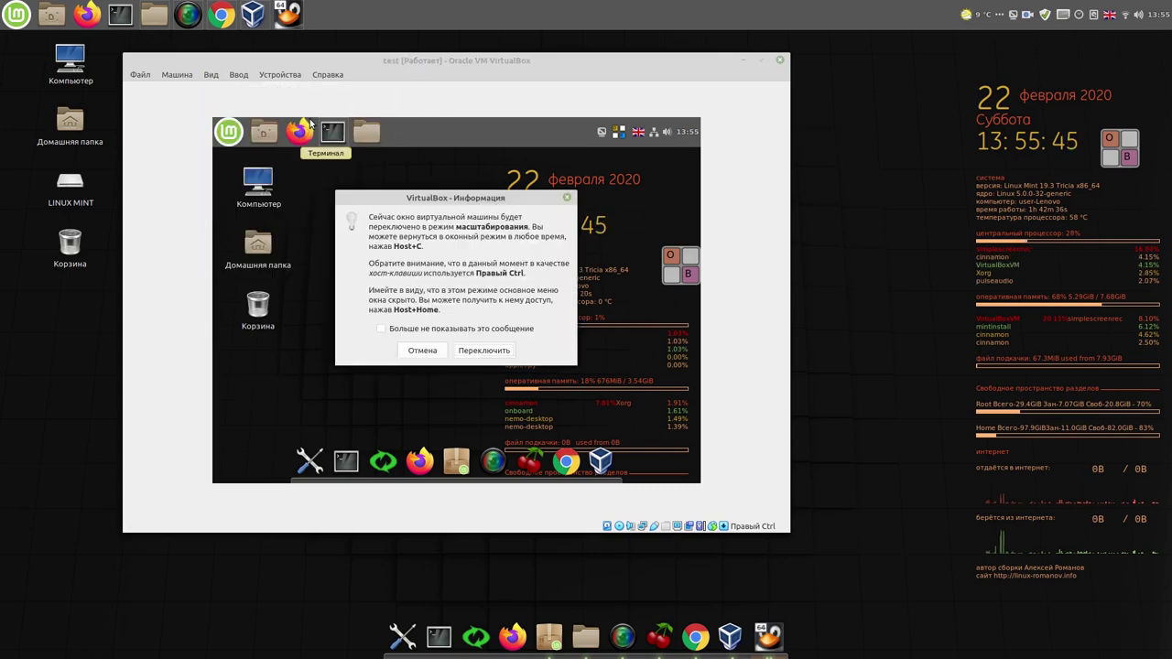
left_click(499, 353)
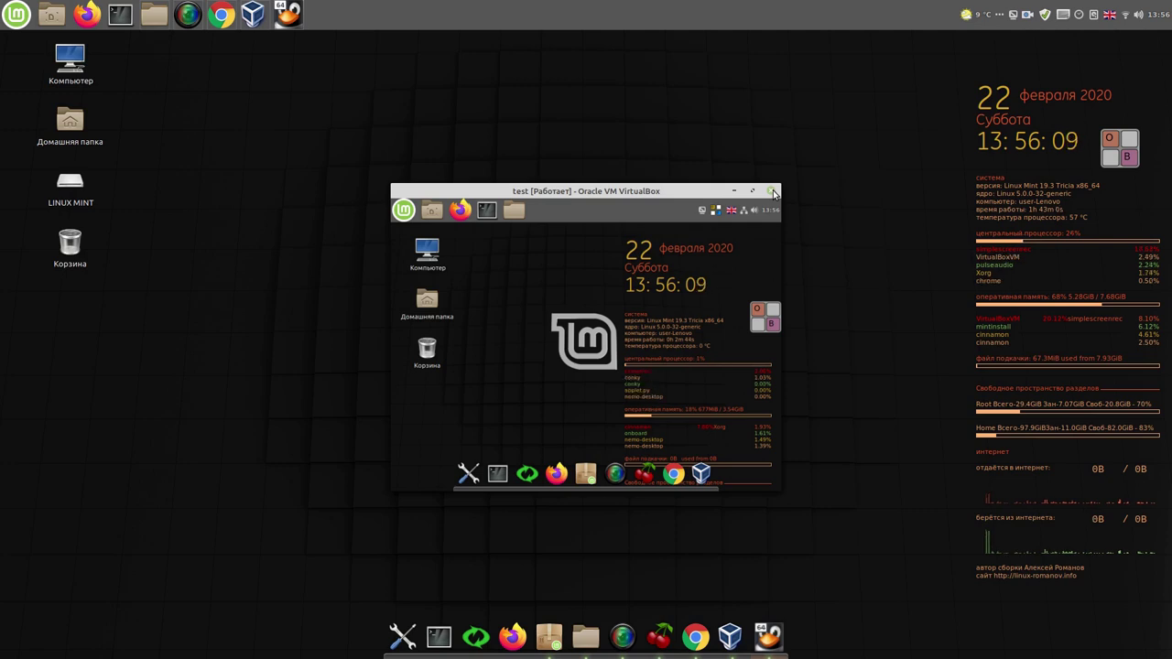
Step: Close the test virtual machine with the option to power it off
left_click(773, 194)
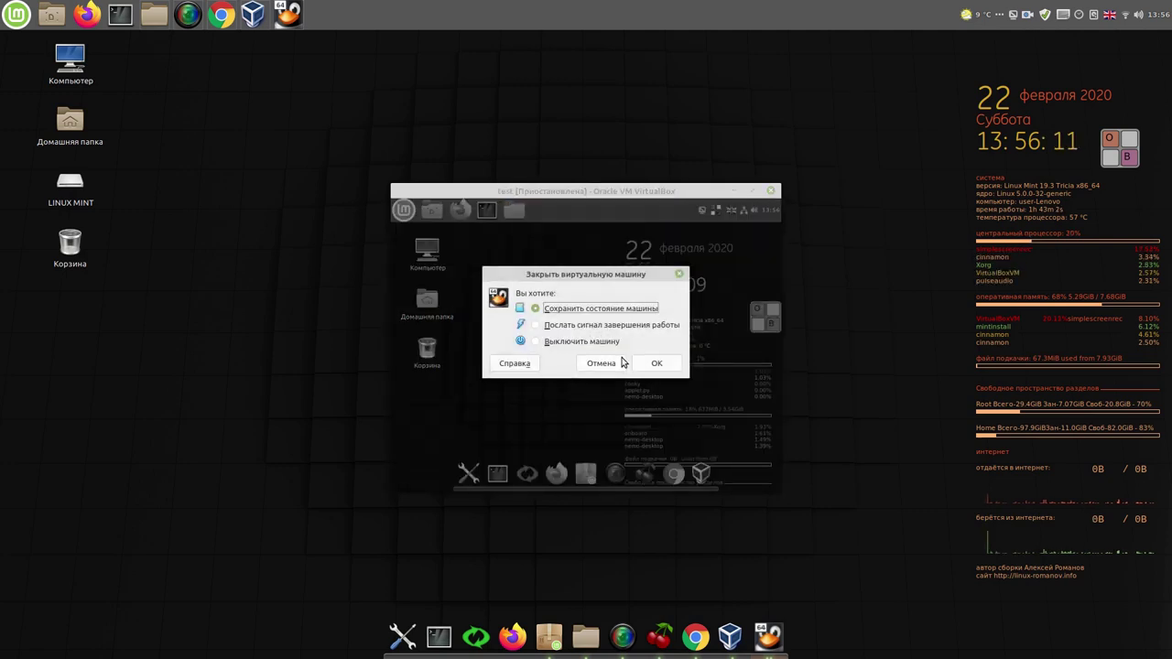
left_click(537, 342)
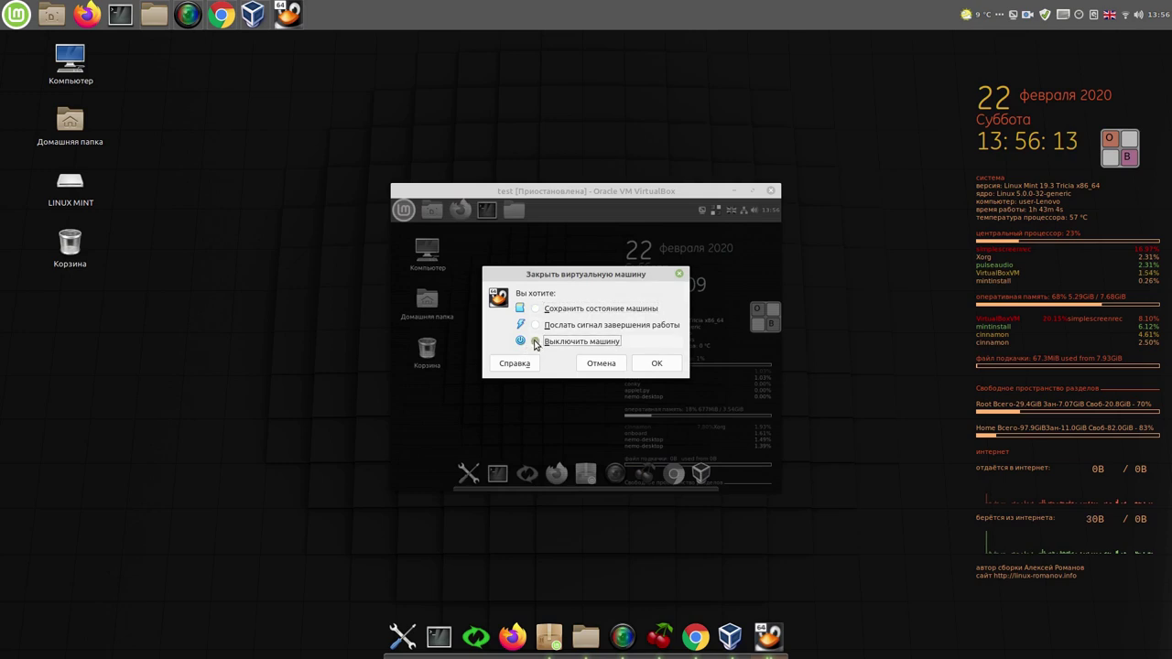
left_click(661, 363)
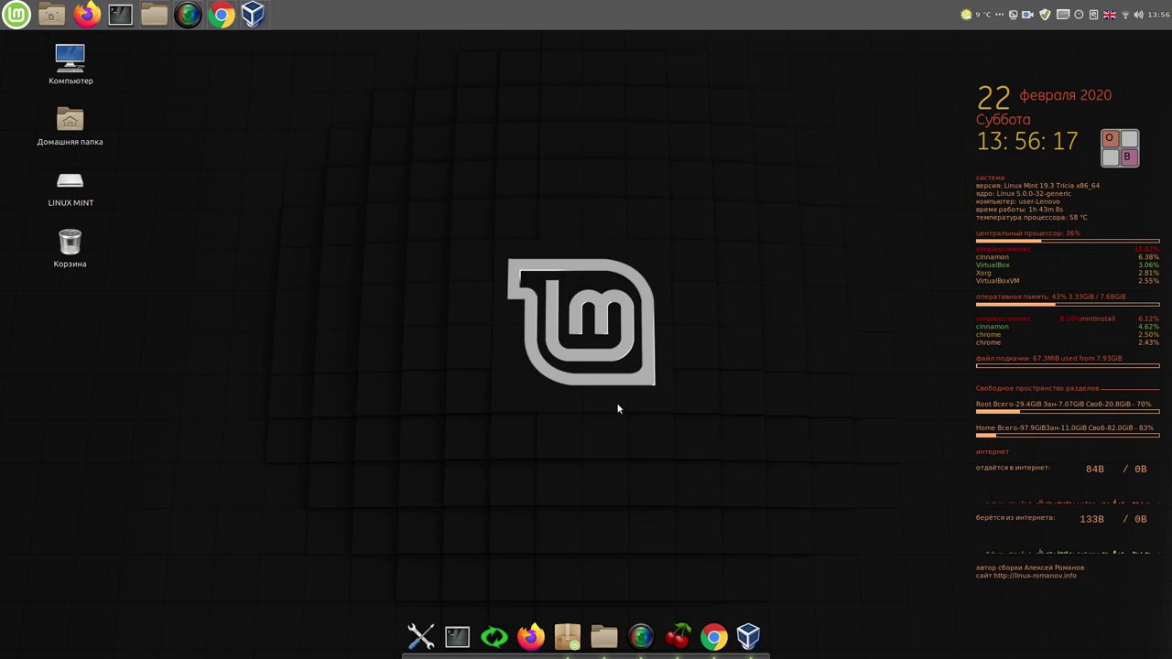
left_click(495, 638)
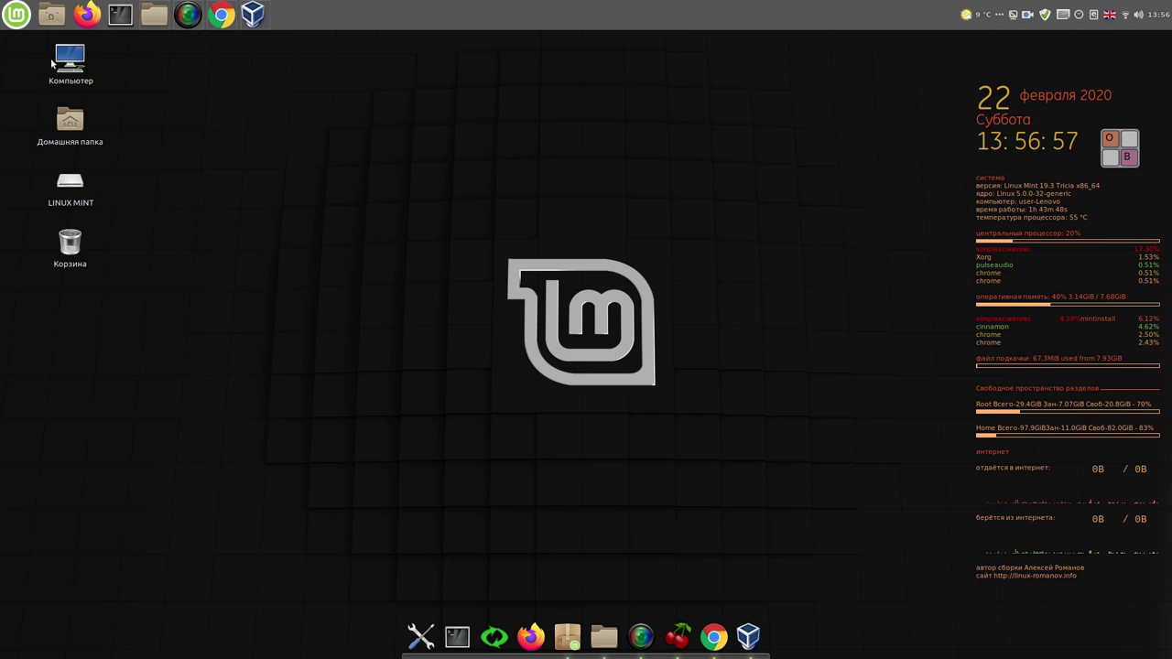
left_click(17, 16)
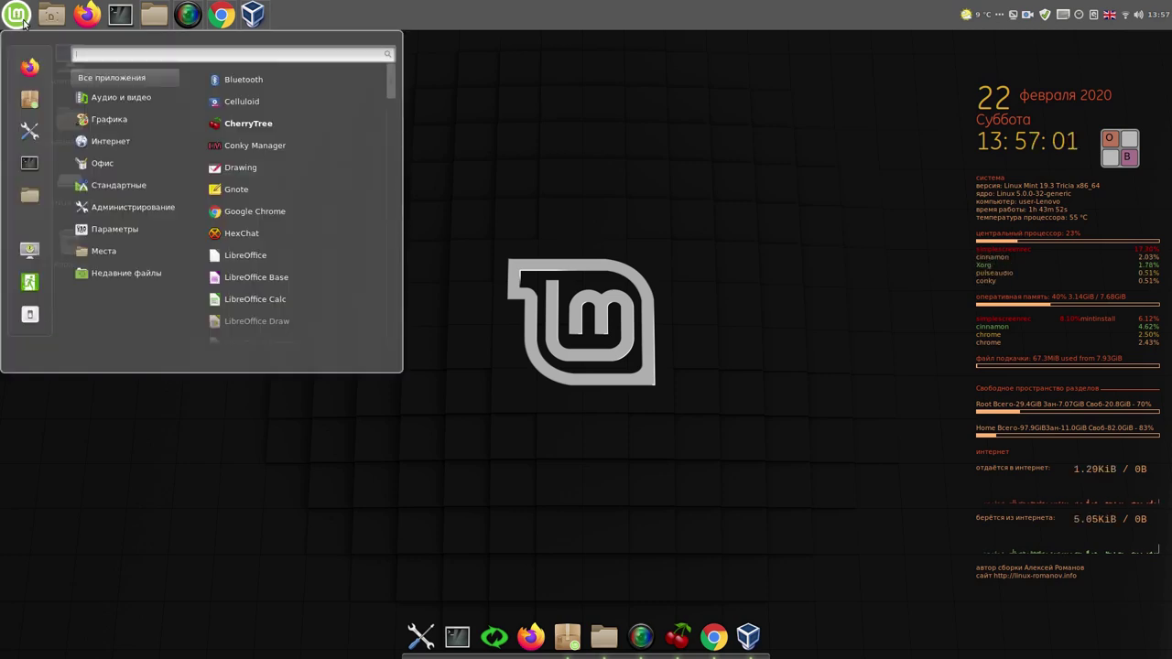
left_click(127, 103)
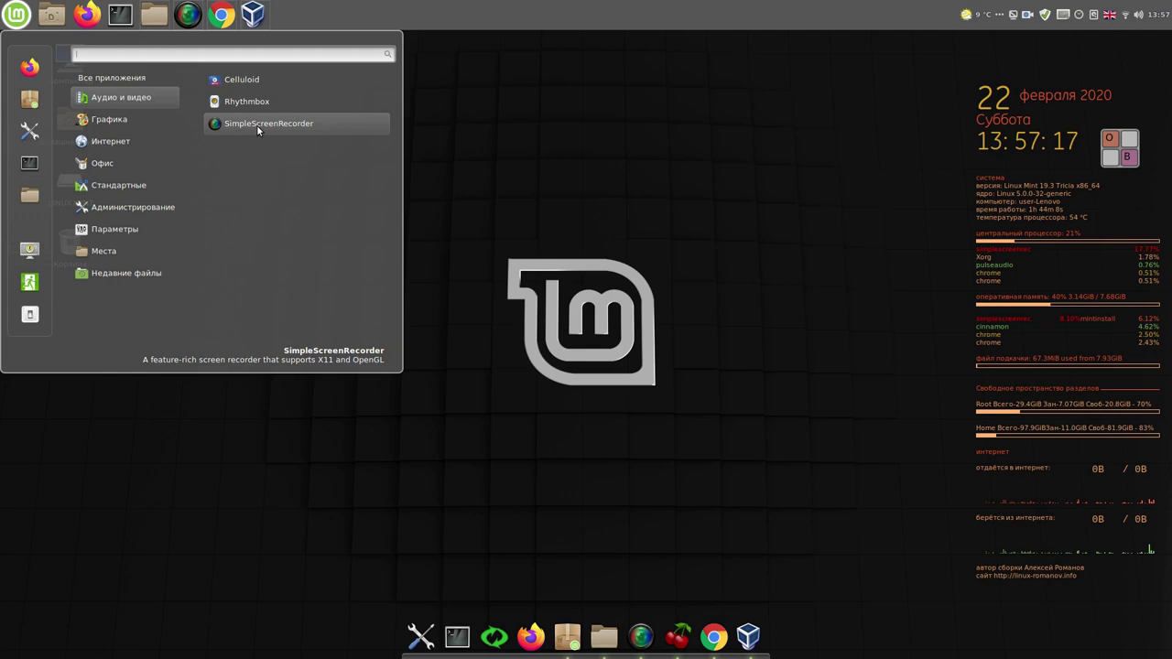
left_click(488, 17)
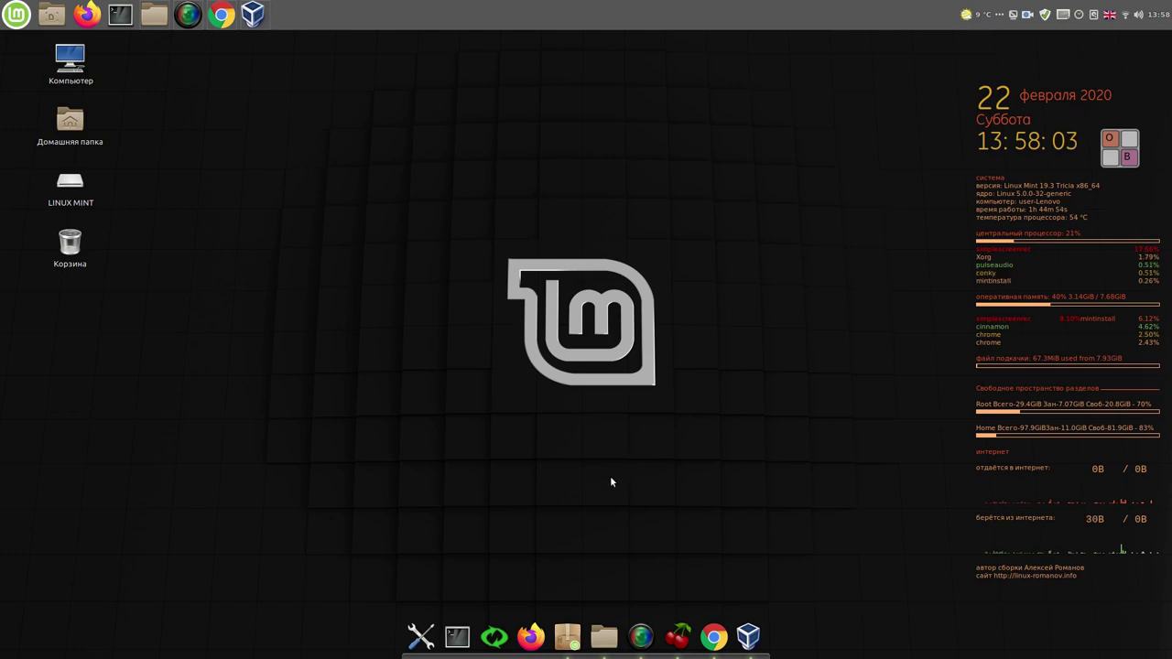
Step: Switch to the Software Manager, bring up the on-screen keyboard, and search the catalogue for "skype"
left_click(570, 638)
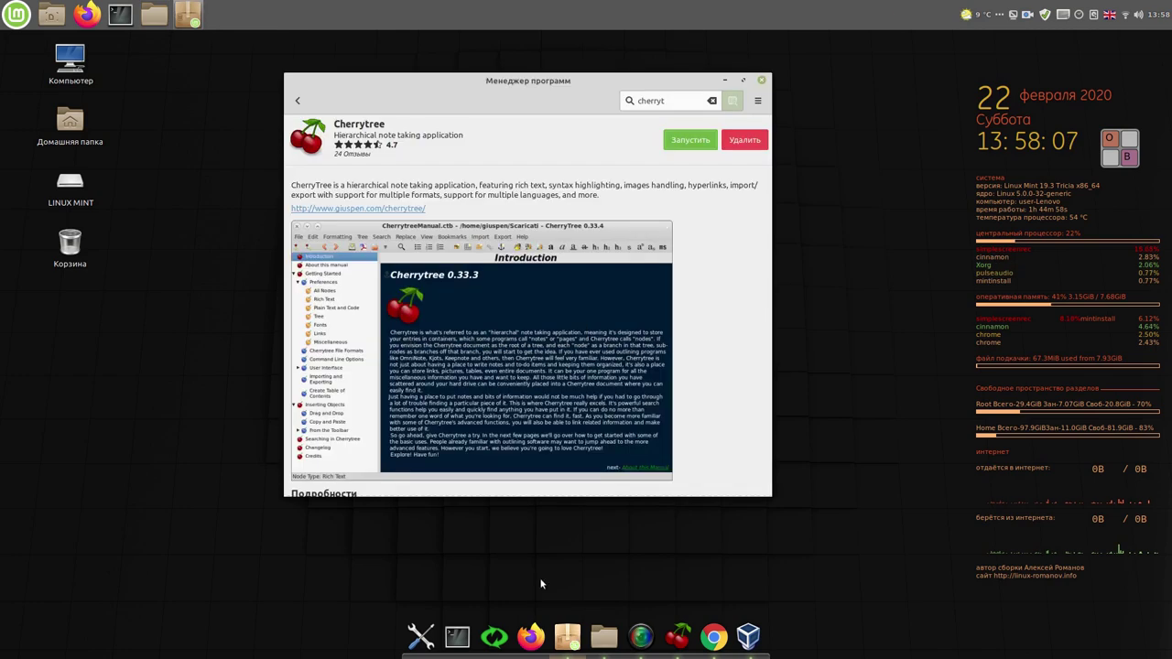
left_click(711, 101)
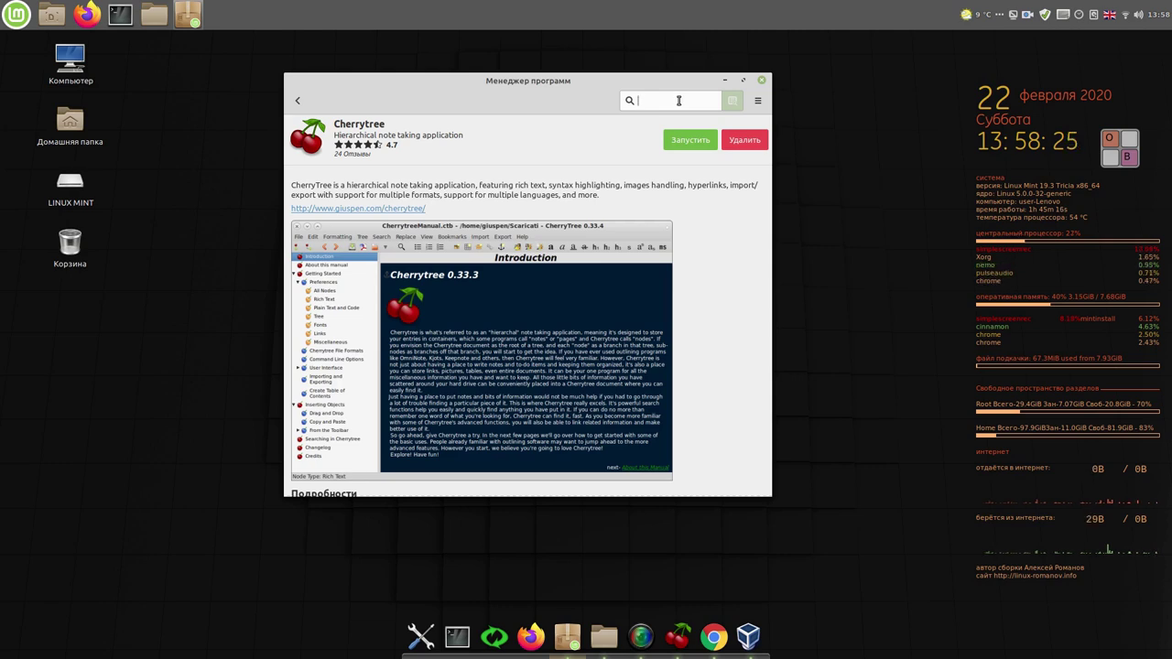
left_click(1119, 146)
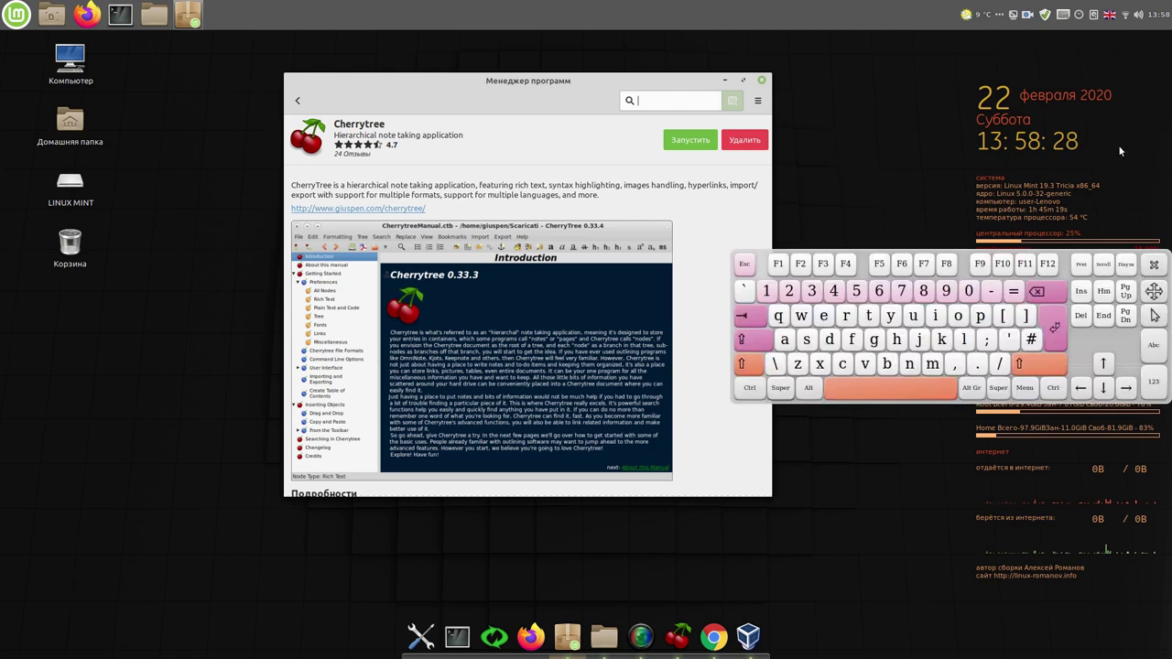
left_click(809, 341)
left_click(942, 339)
left_click(893, 316)
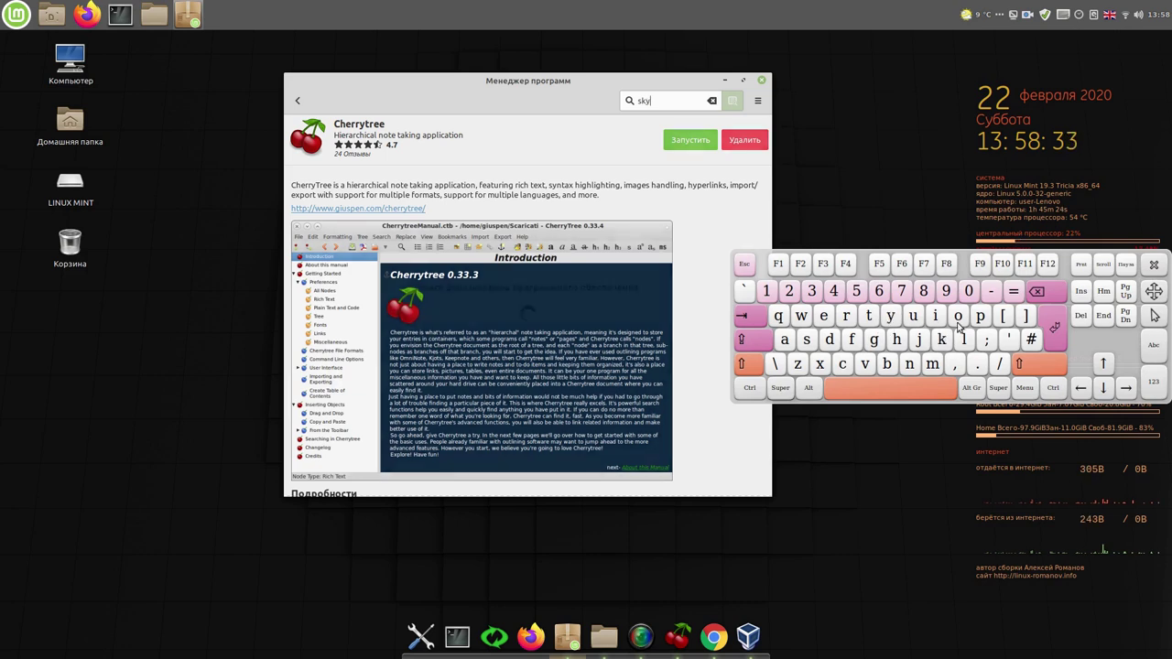
left_click(980, 315)
left_click(827, 316)
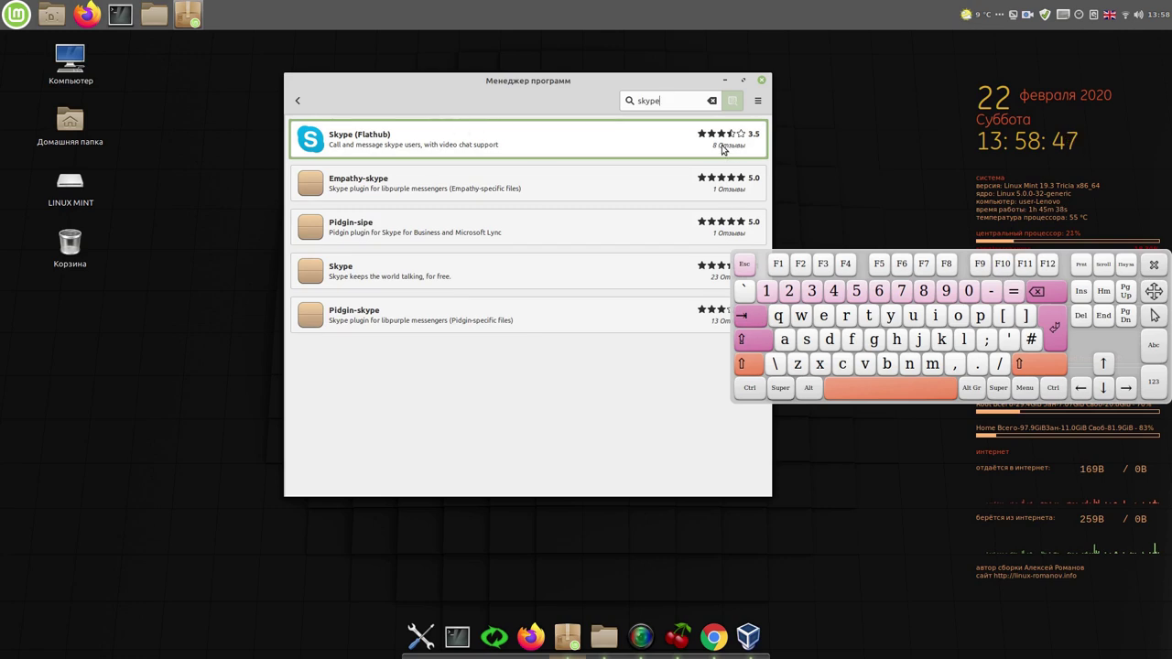
Step: Replace the Software Manager's search text with "whatsapp"
left_click(710, 102)
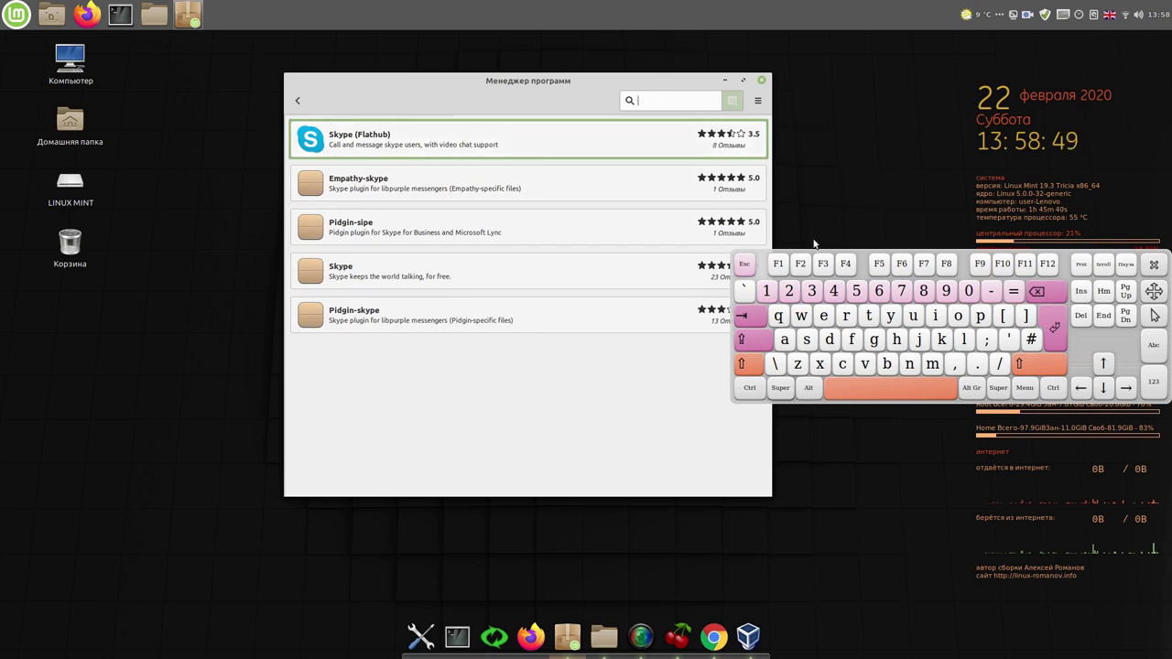
left_click(805, 325)
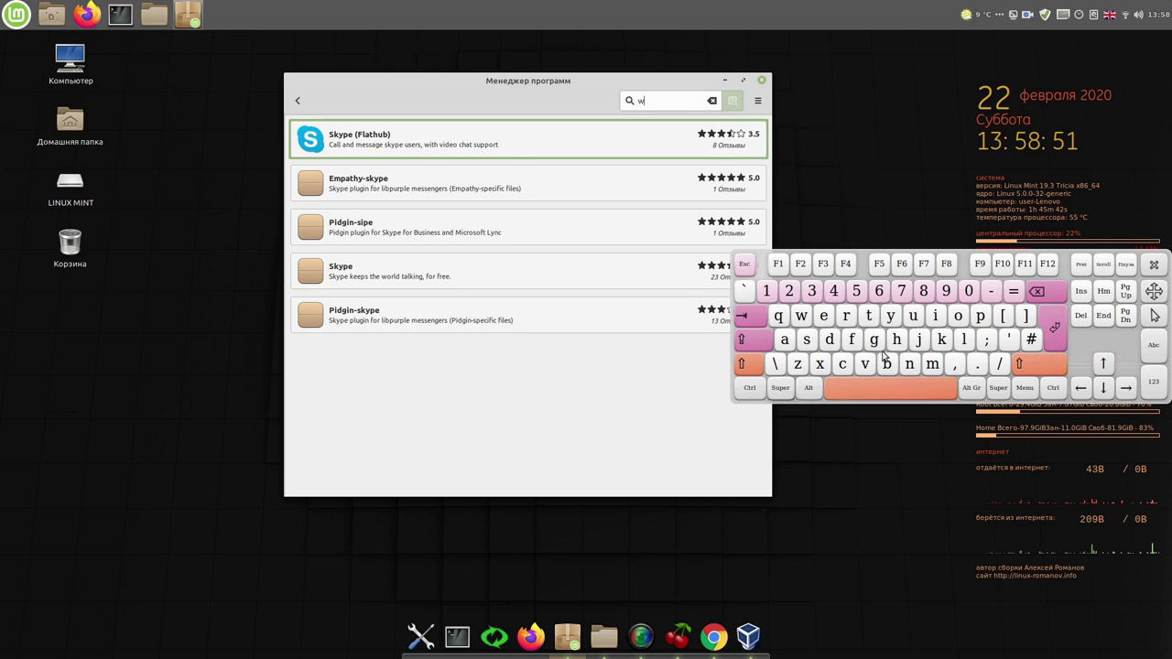
left_click(884, 348)
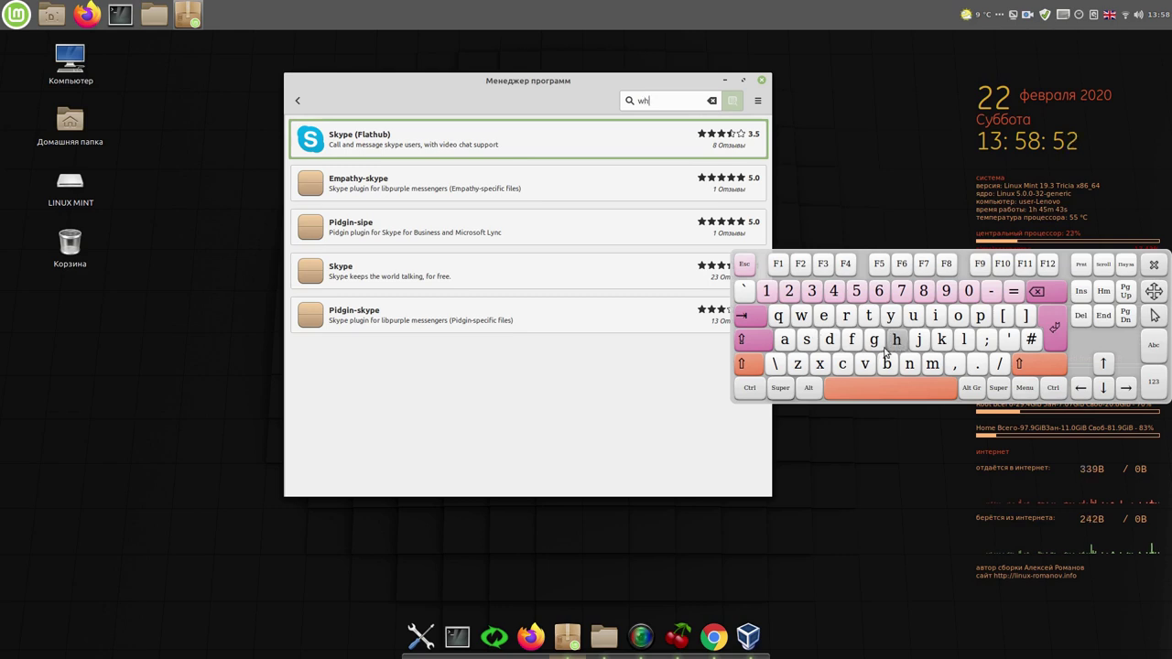
left_click(786, 342)
left_click(872, 319)
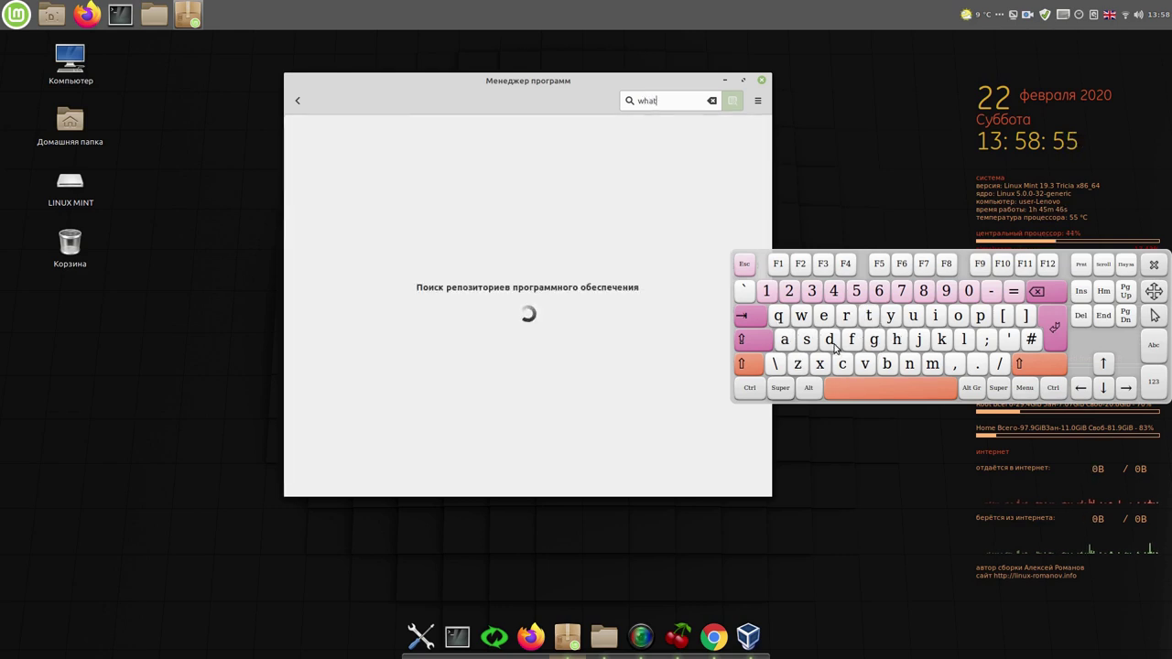
left_click(806, 343)
left_click(785, 341)
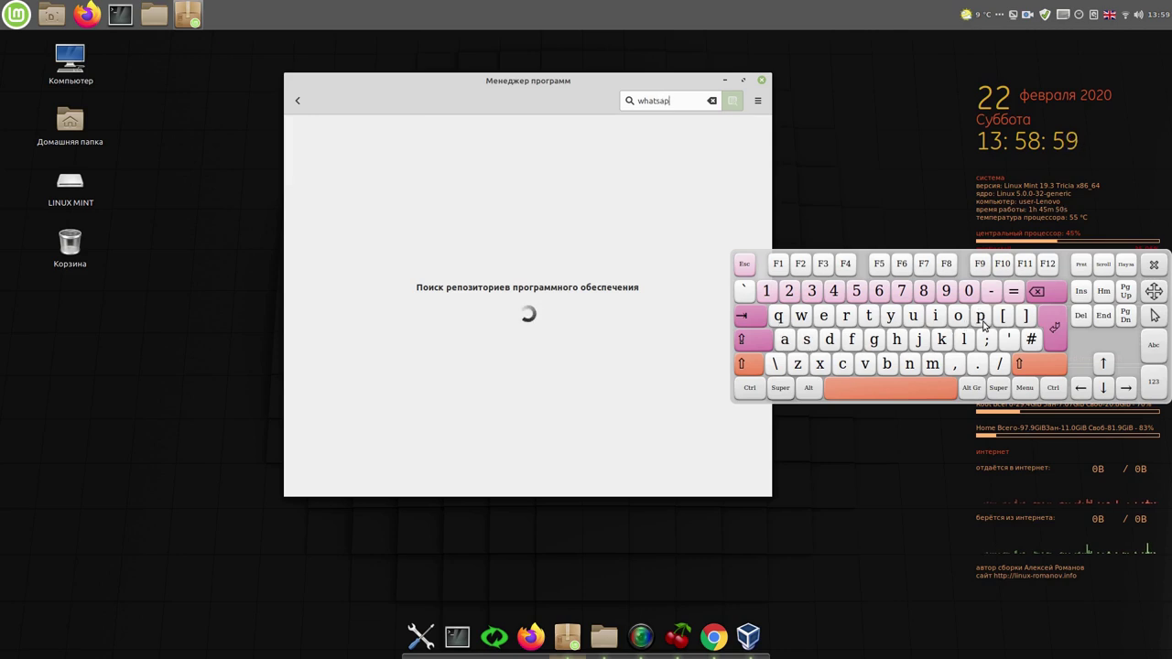
double_click(982, 320)
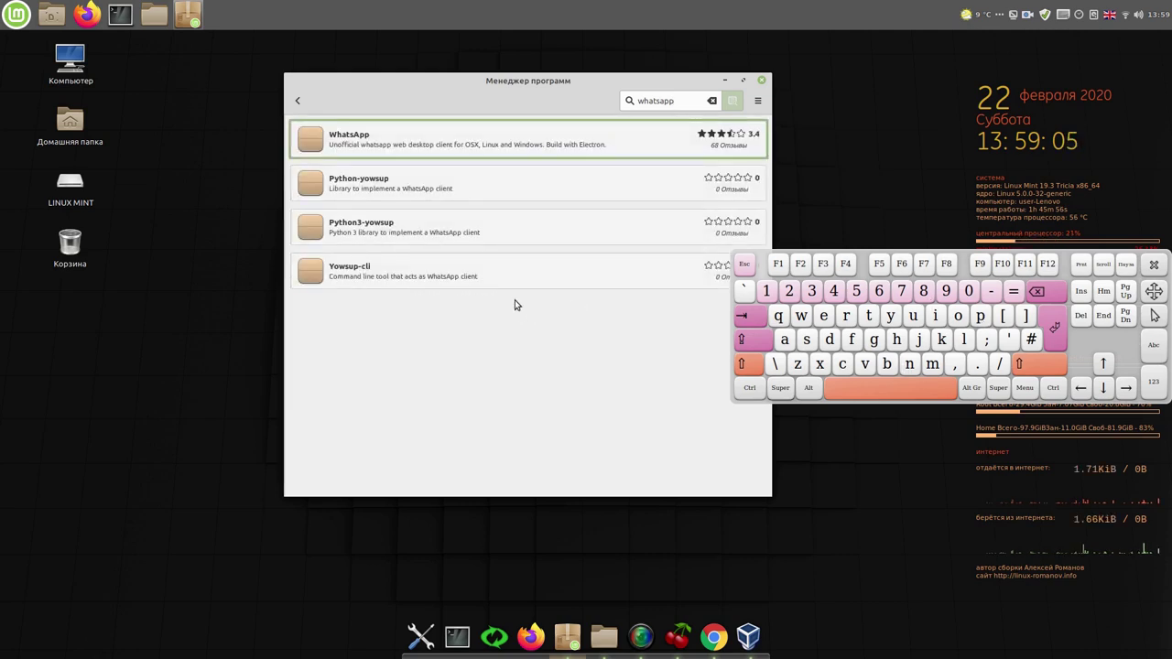
Step: Install the unofficial WhatsApp desktop client with its additional packages, authenticating with the account password
left_click(477, 152)
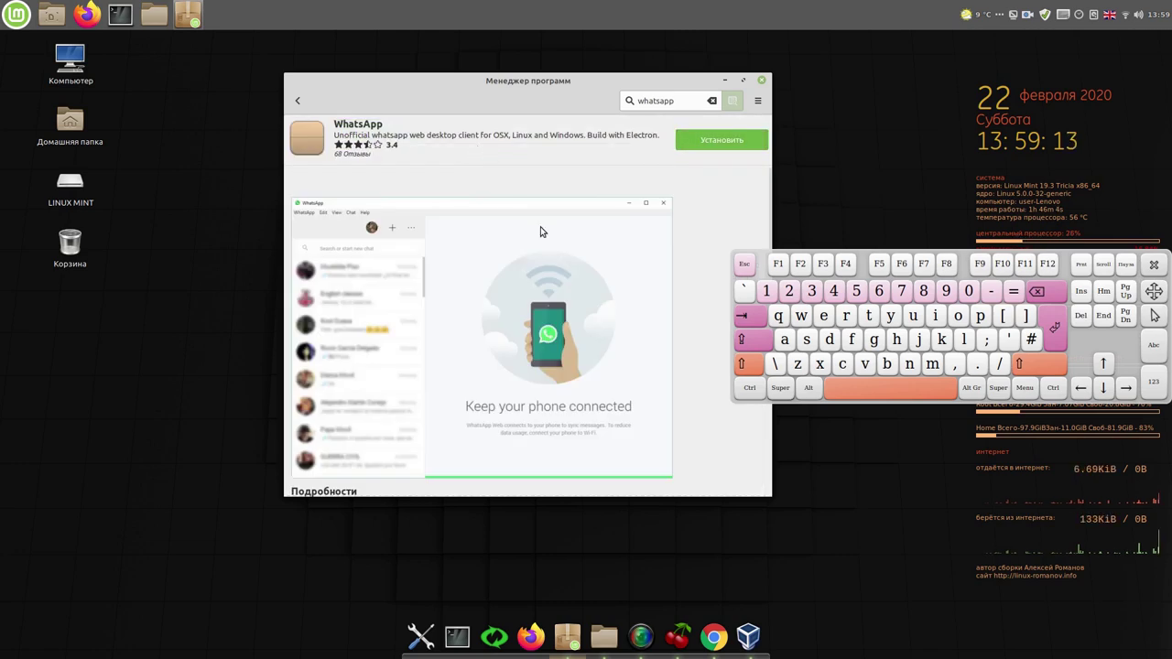
left_click(723, 143)
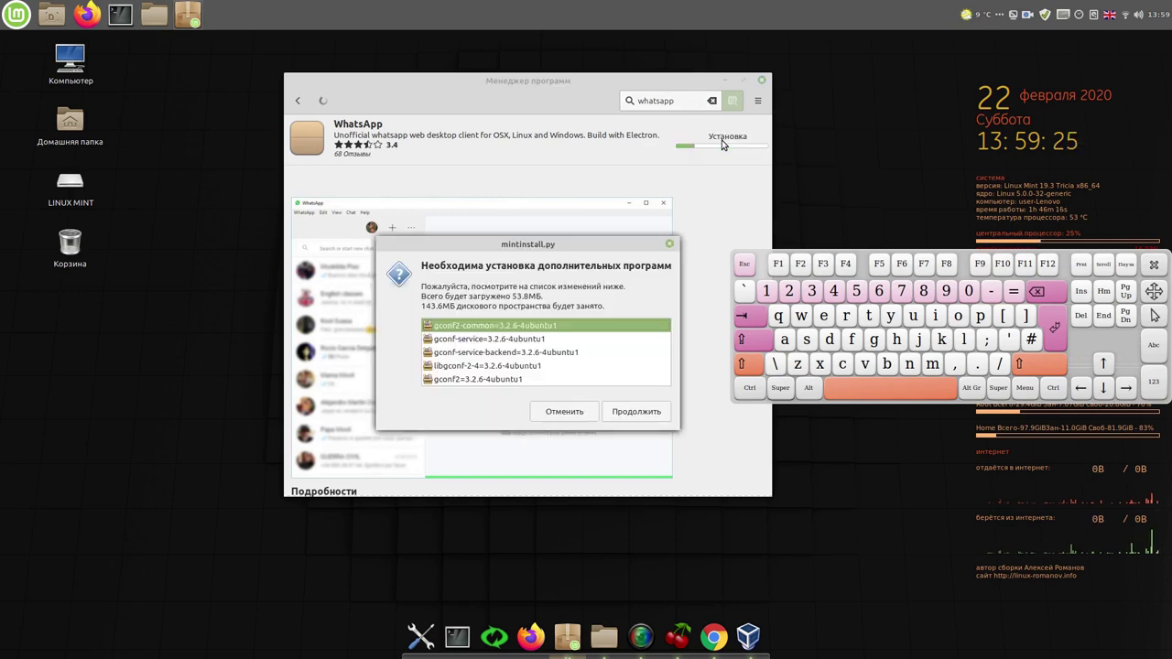
left_click(649, 411)
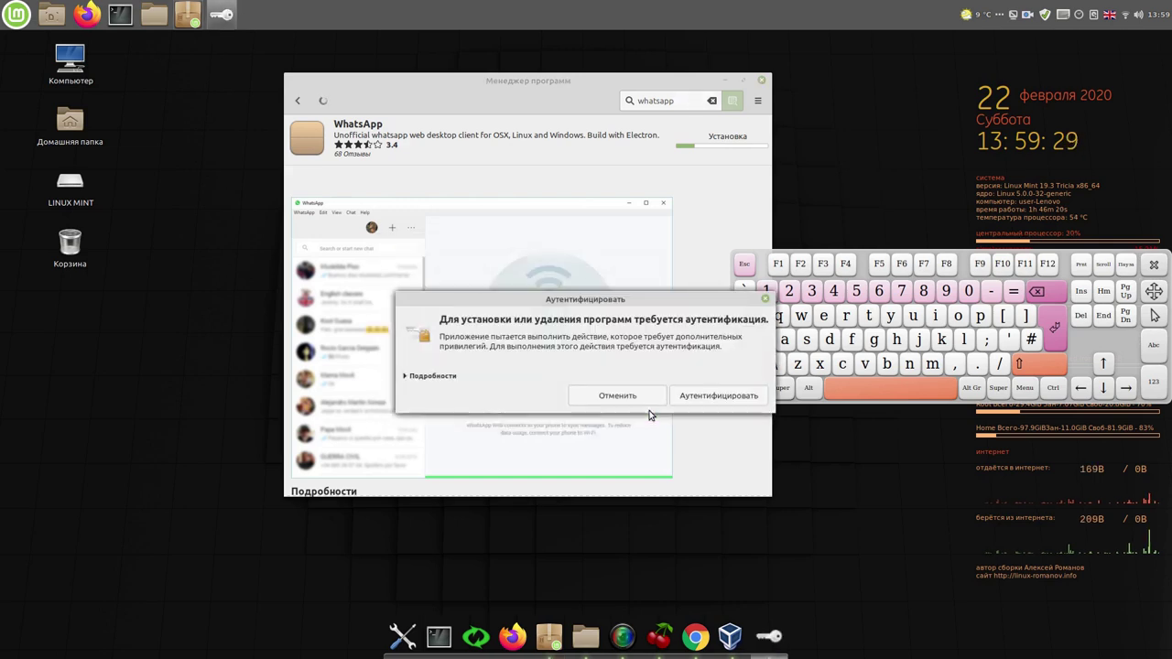
left_click(771, 290)
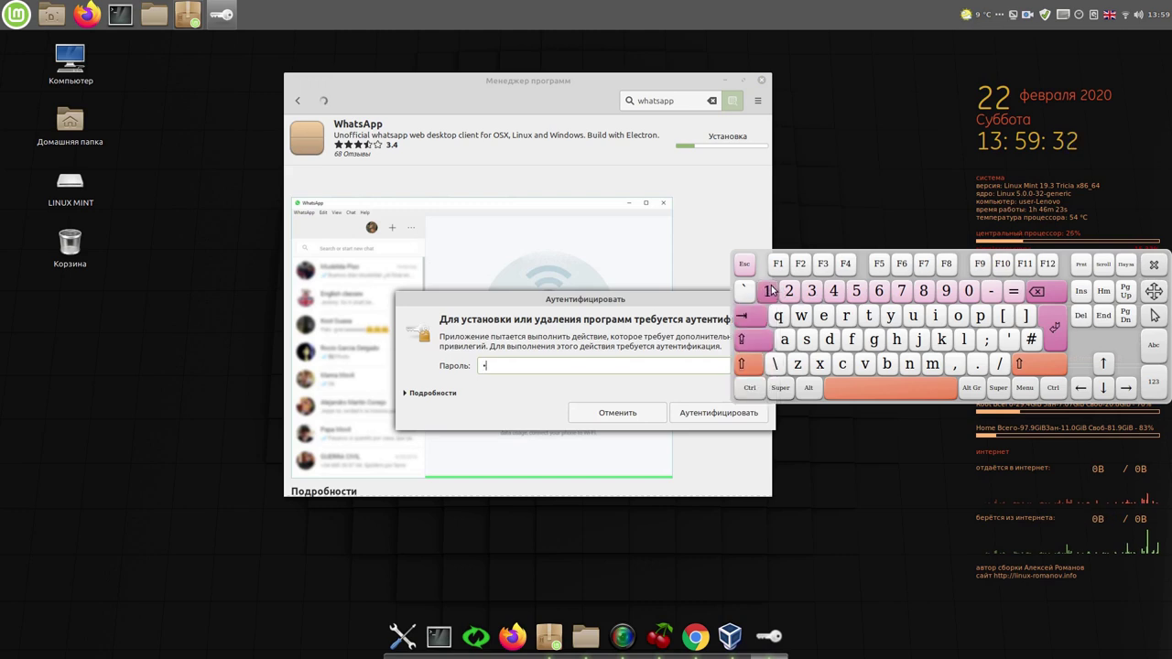
left_click(713, 414)
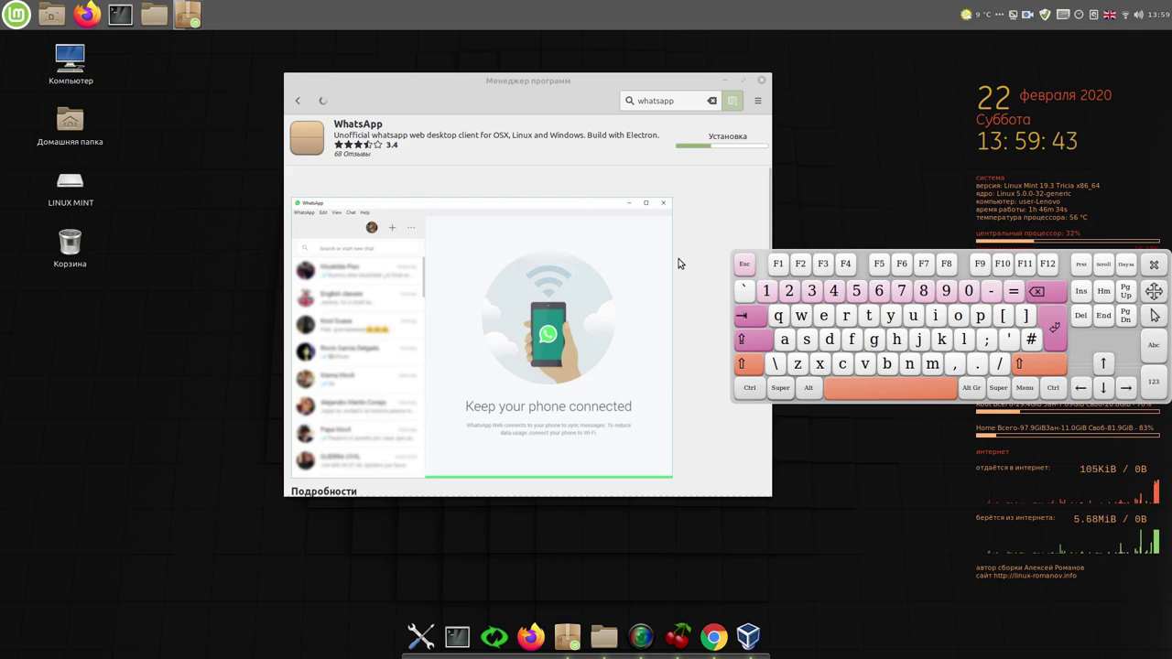
Step: Minimize the Software Manager and launch WhatsApp Desktop to view its QR sign-in page clear of the on-screen keyboard, closing its window when done
left_click_drag(566, 86, 434, 79)
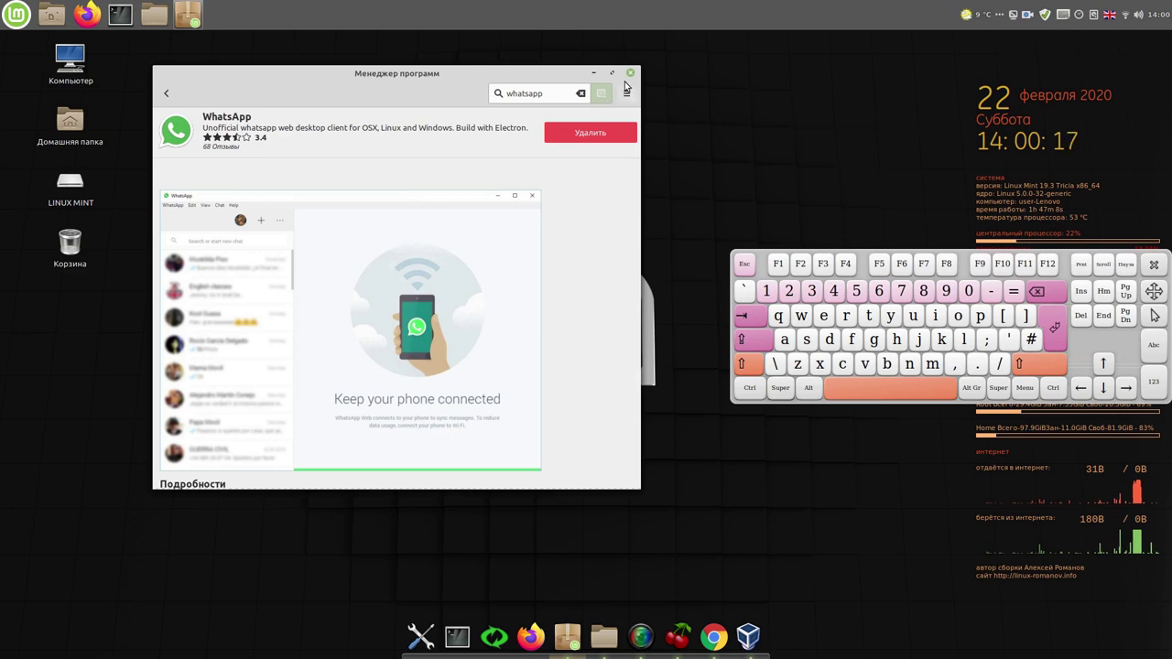
left_click(593, 73)
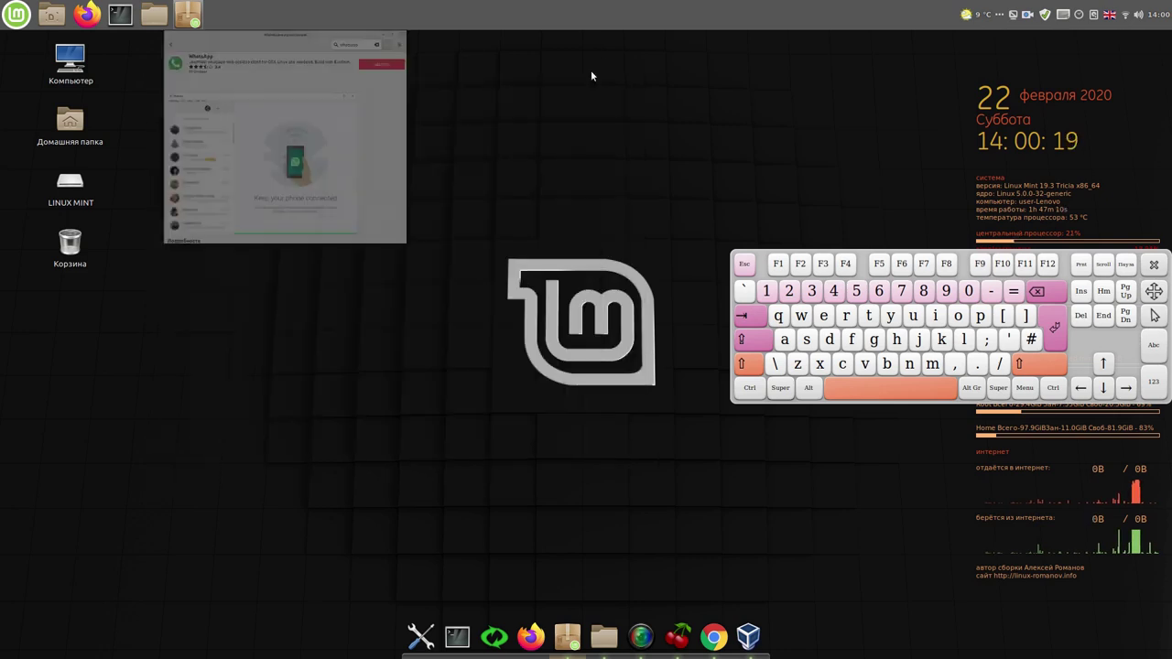
left_click(18, 15)
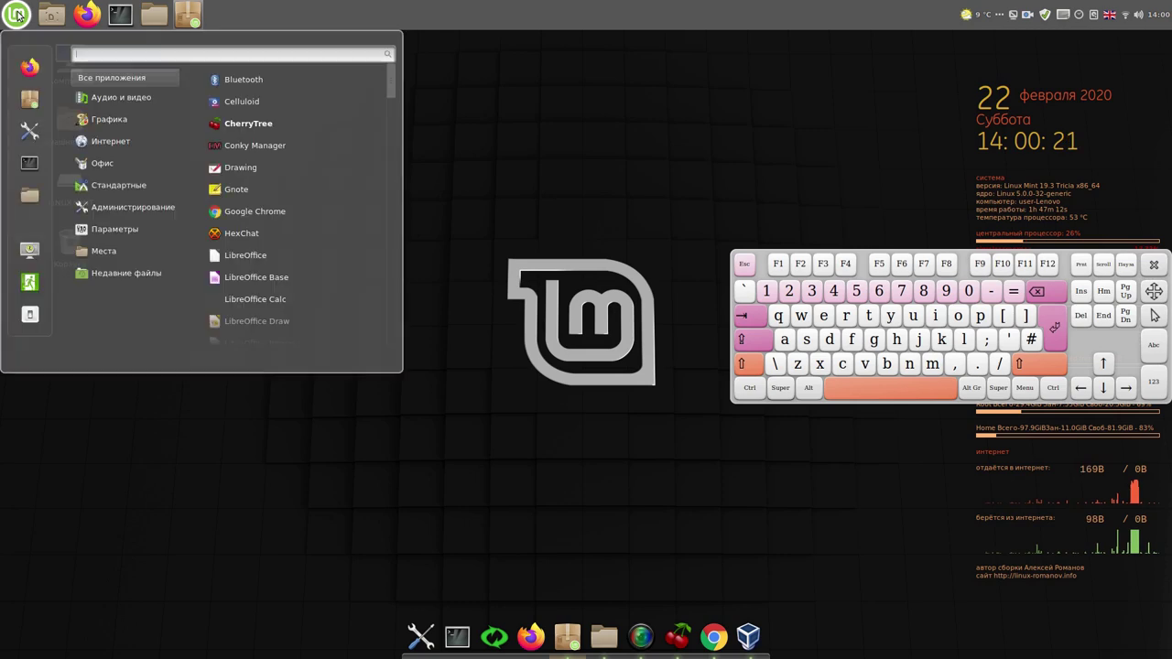
mouse_move(119, 141)
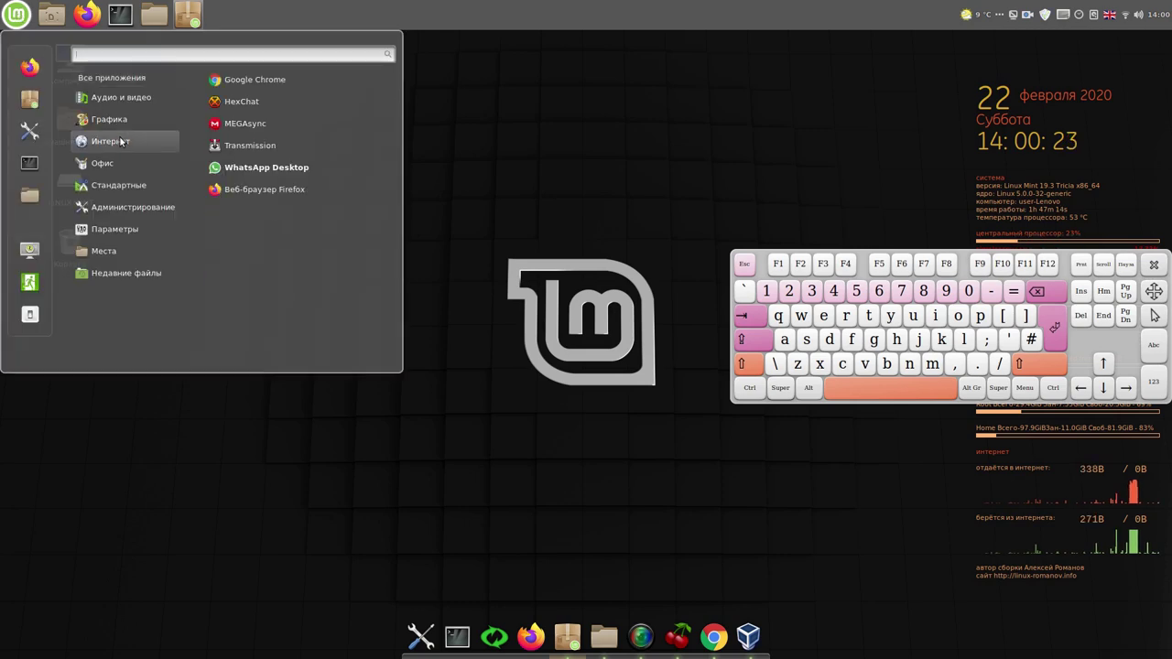
left_click(295, 170)
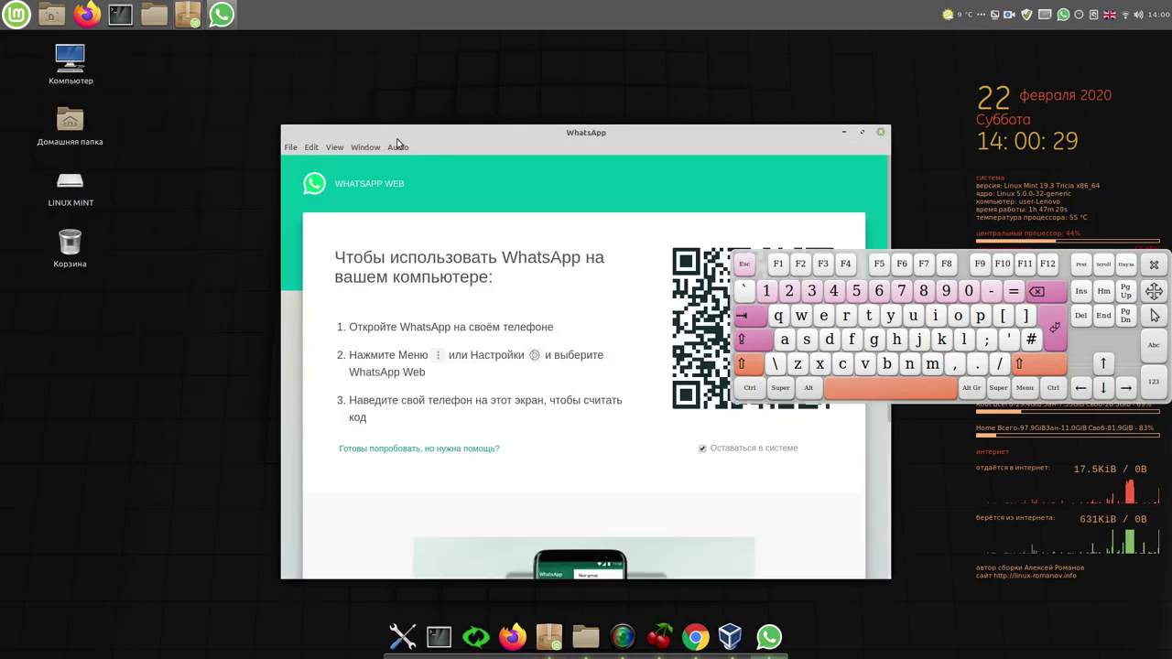
left_click_drag(383, 138, 125, 88)
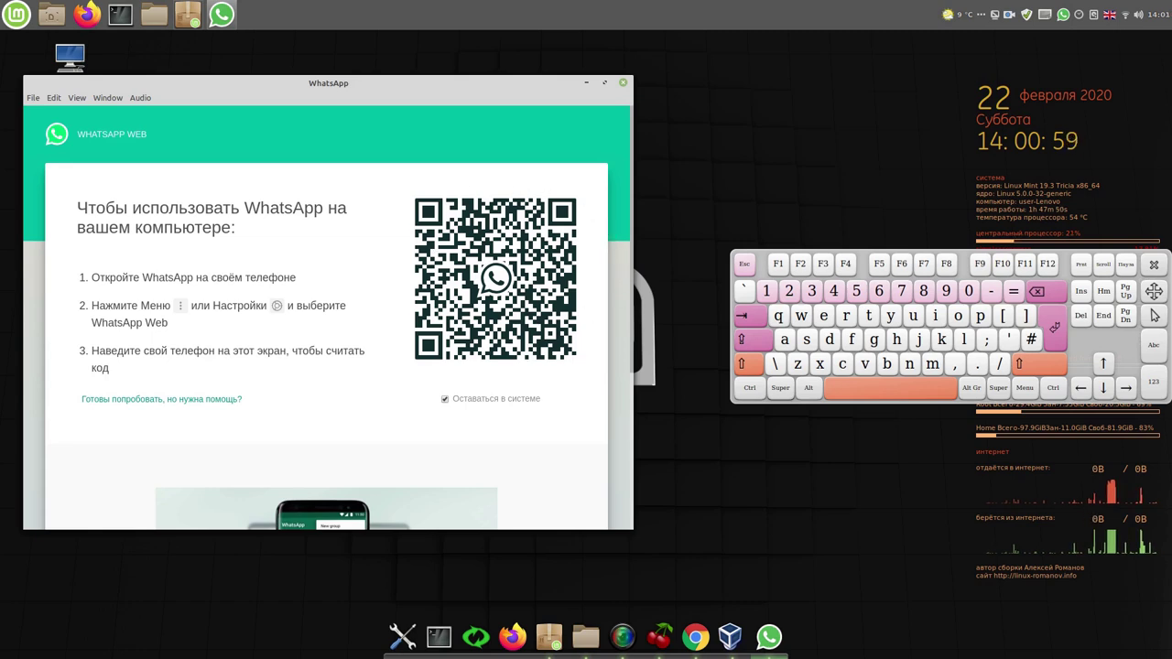
left_click(624, 84)
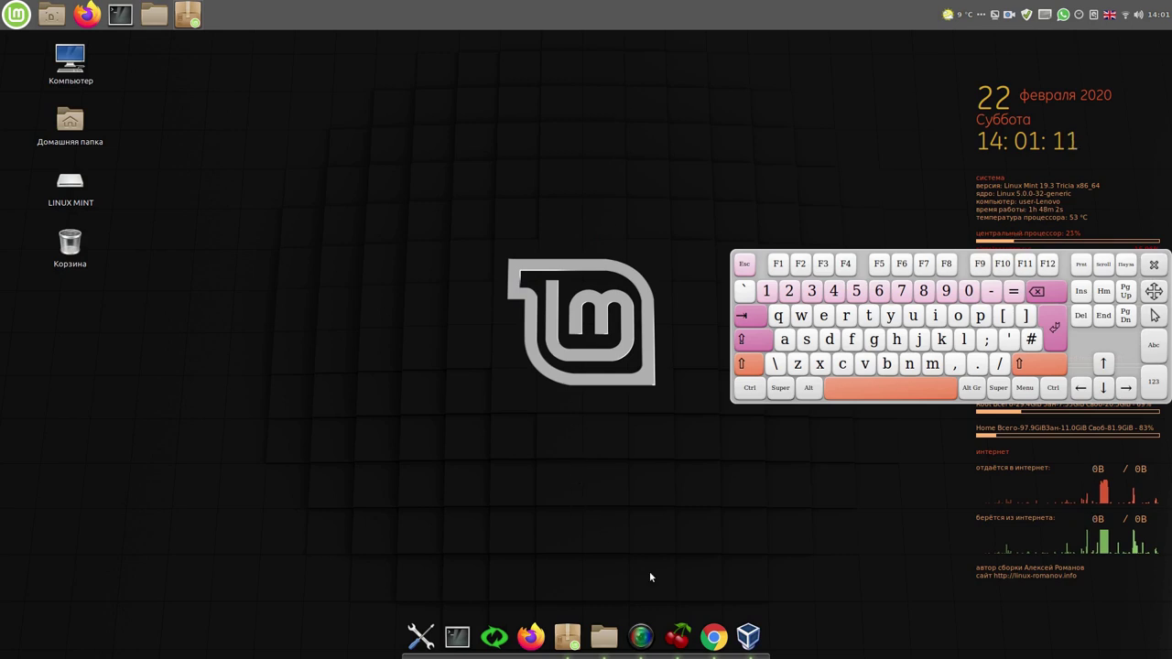
Step: Switch to Chrome, clear all entries from the download history, and close the downloads page
left_click(720, 635)
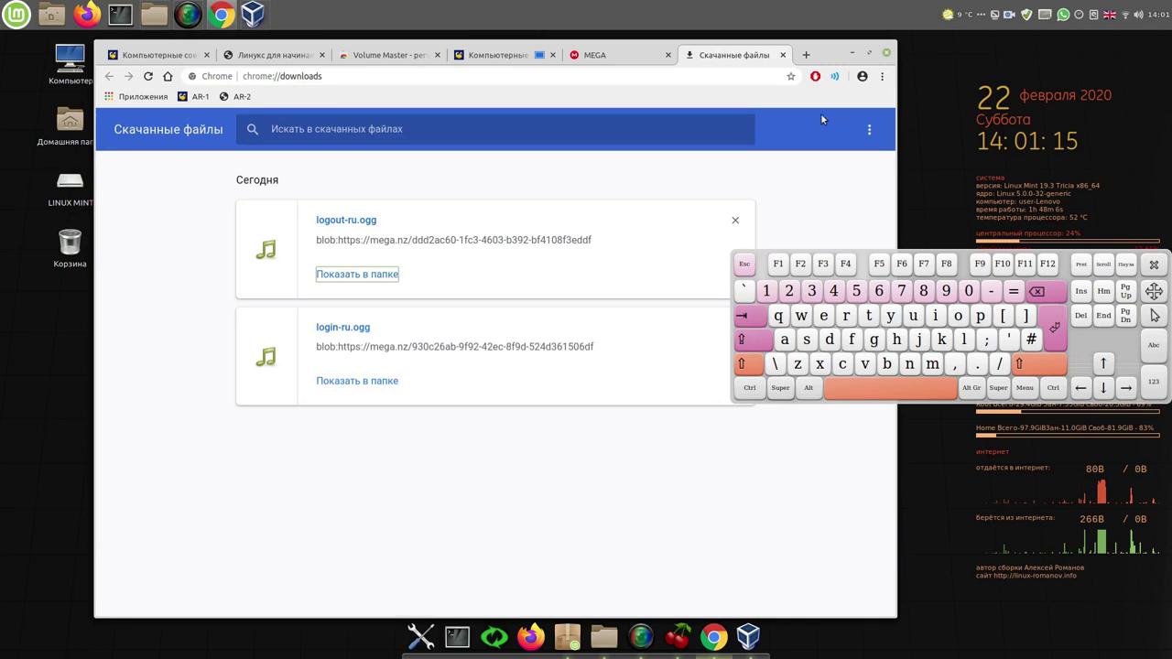
left_click(869, 130)
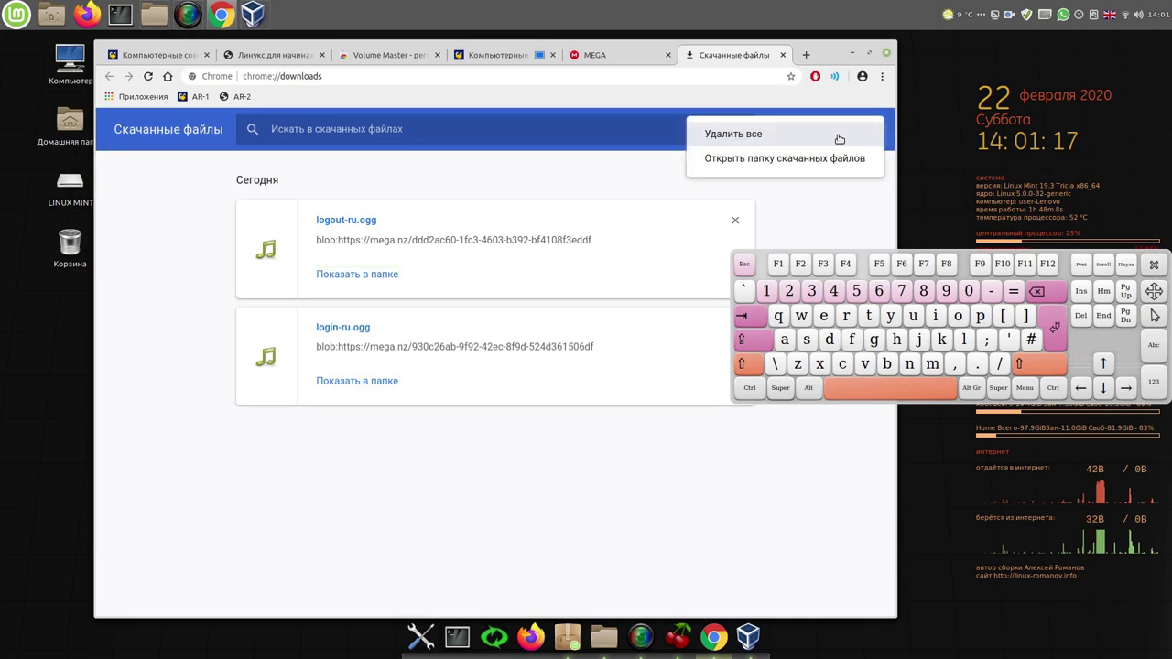
left_click(839, 139)
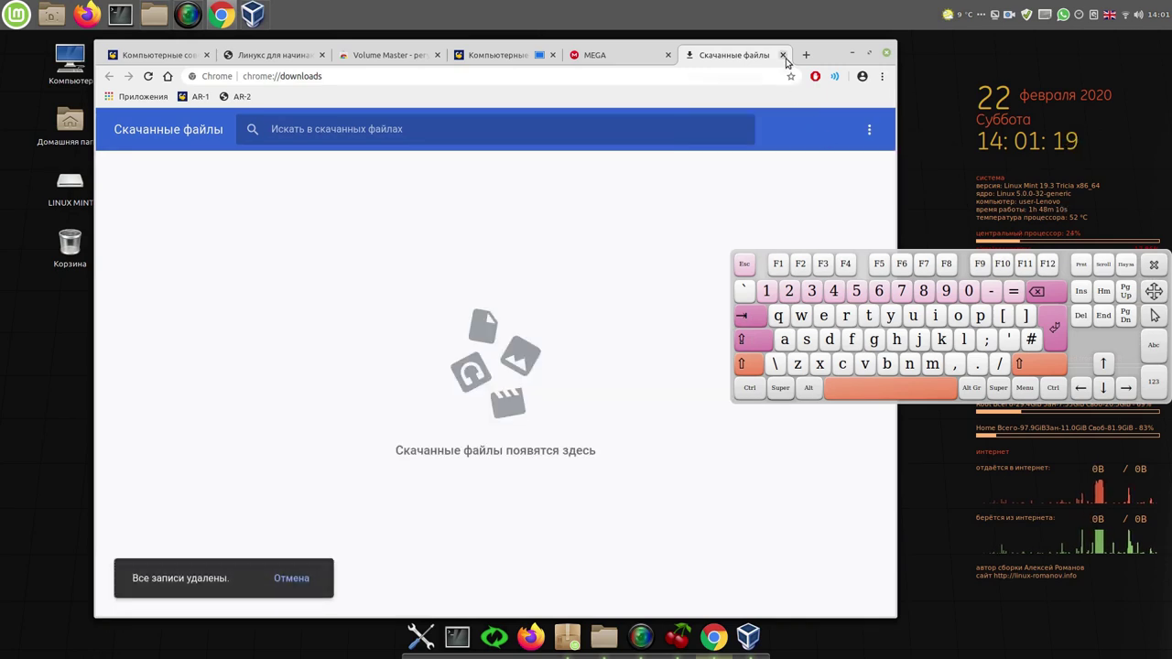
left_click(782, 55)
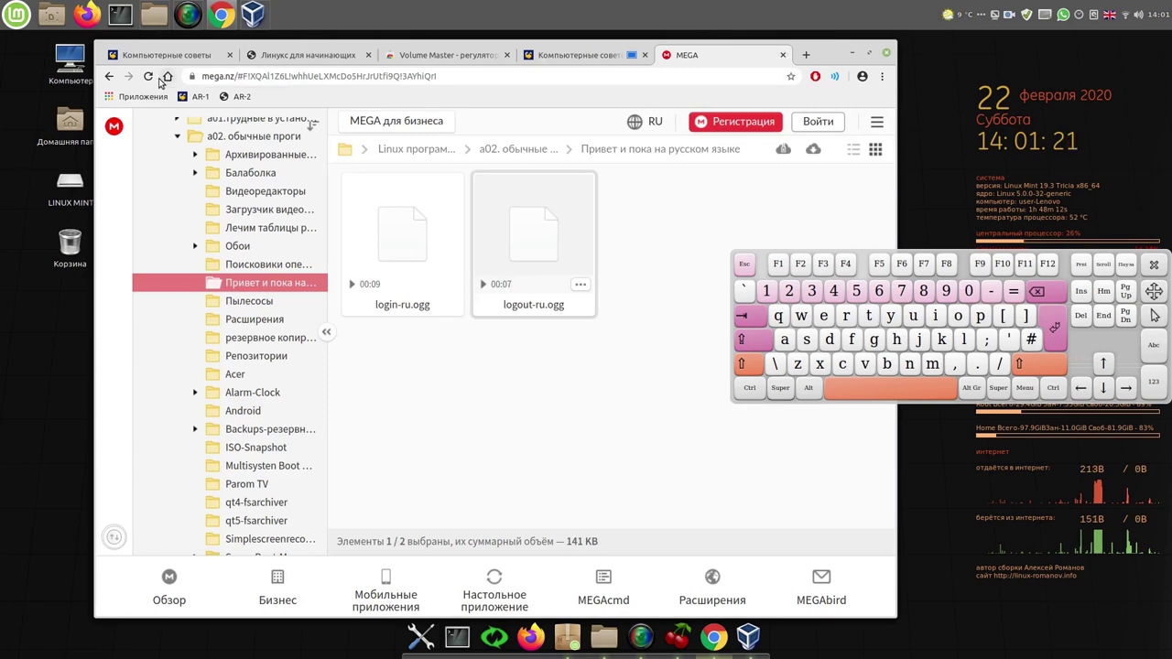
Step: Go from the Volume Master extension page to the Chrome Web Store's main extensions page
left_click(426, 64)
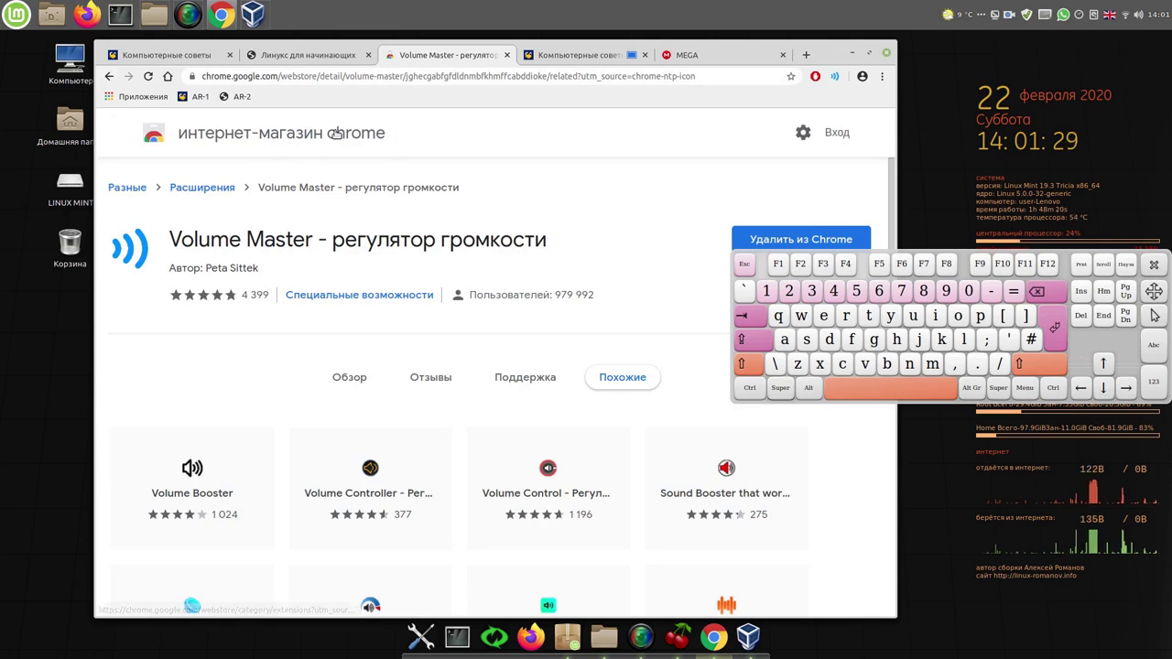
left_click(154, 135)
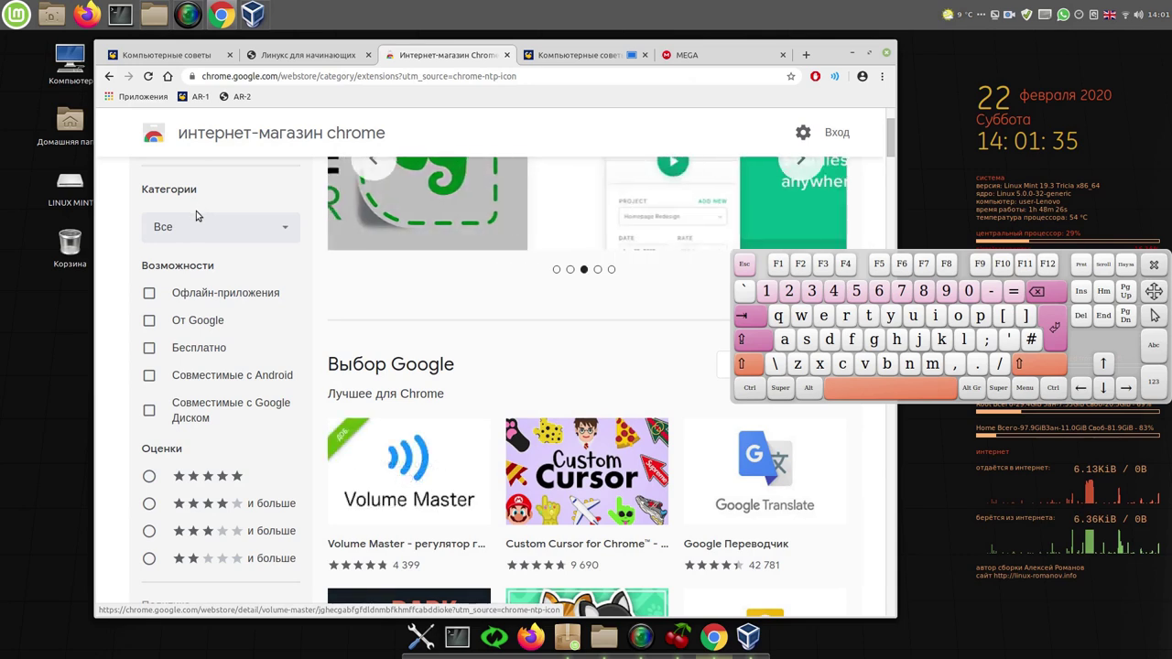
scroll(202, 217, "up", 3)
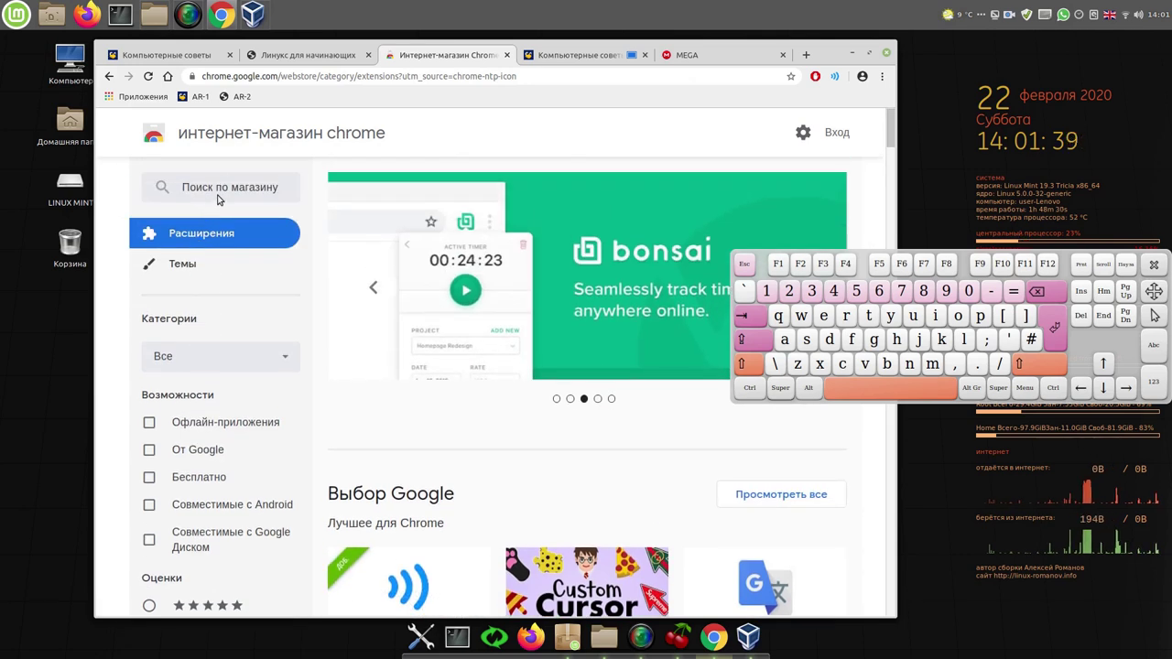
Step: Search the Chrome Web Store for "messages" using the on-screen keyboard, and hide the keyboard
left_click(219, 196)
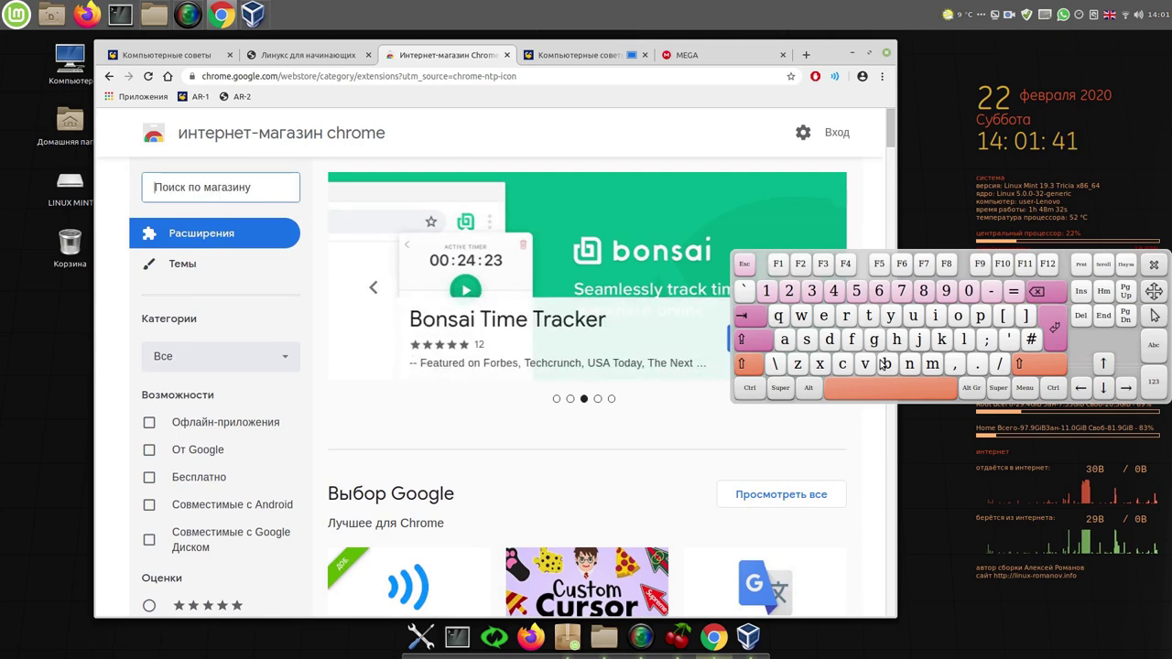
left_click(932, 364)
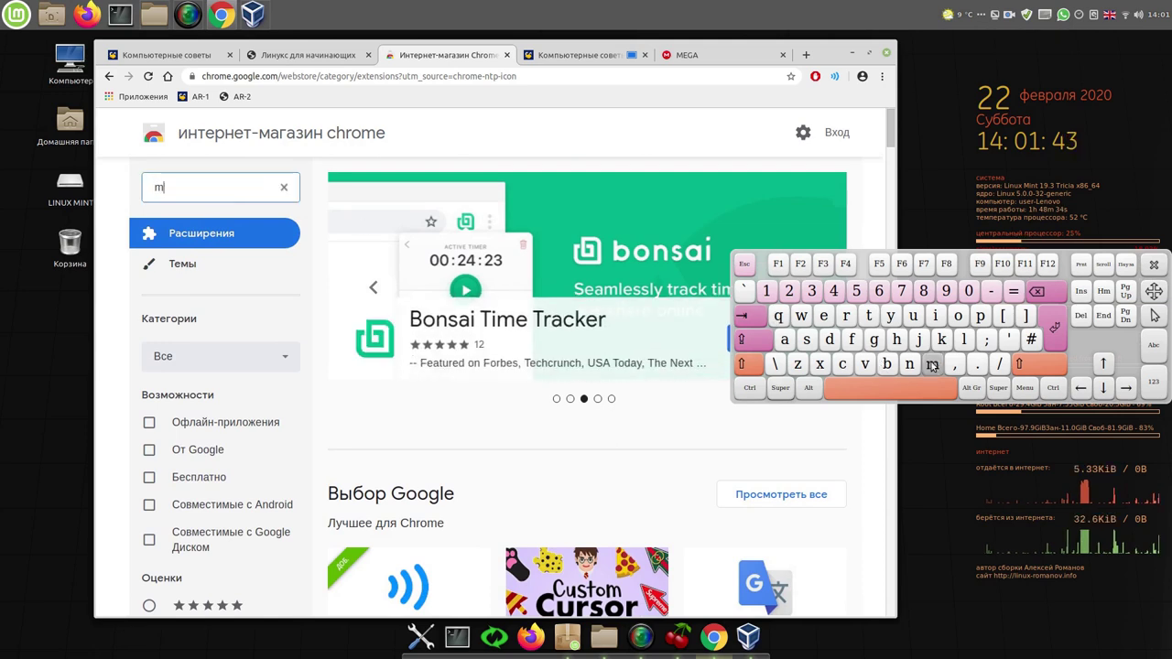
left_click(825, 316)
left_click(807, 340)
left_click(784, 339)
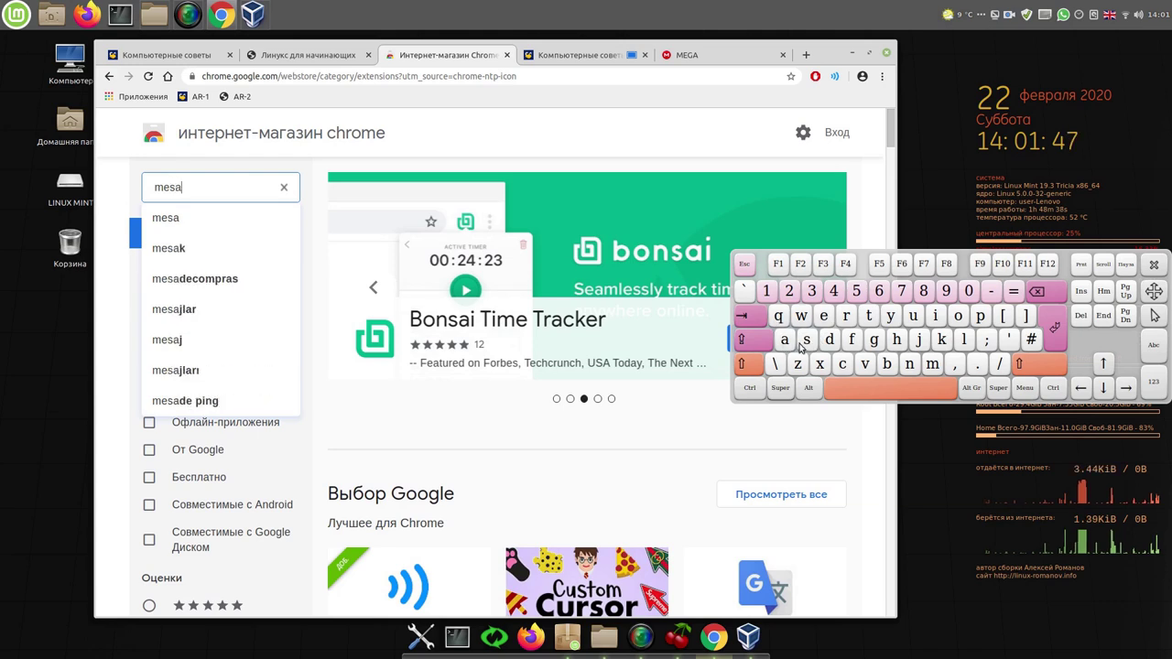
left_click(875, 342)
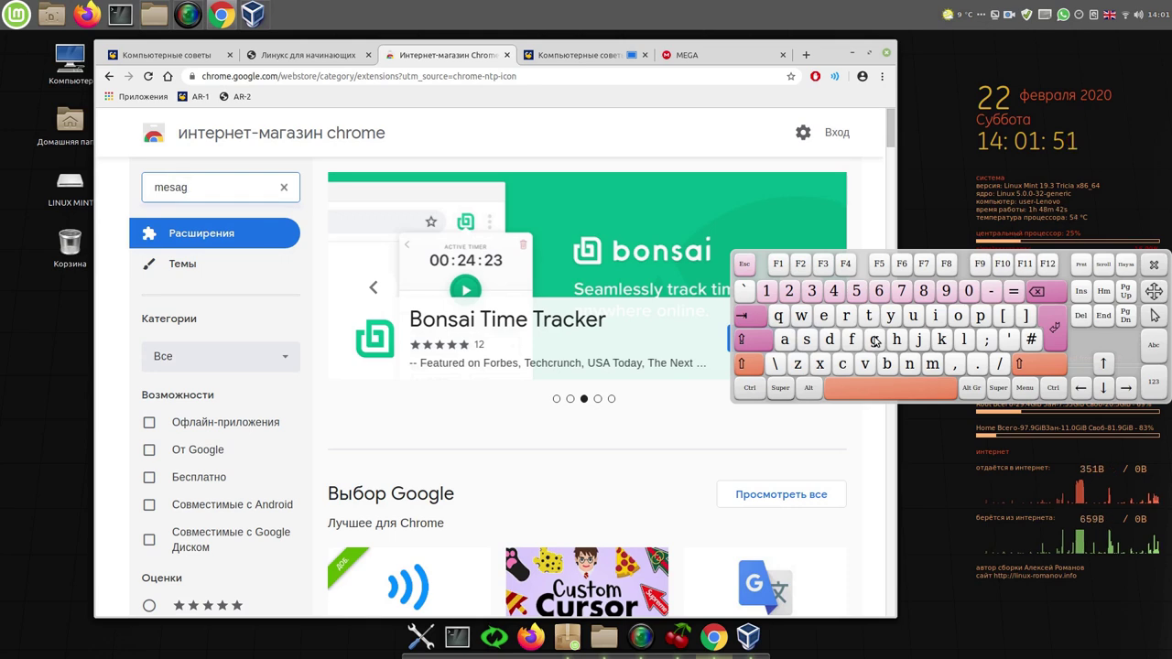
left_click(825, 317)
left_click(807, 340)
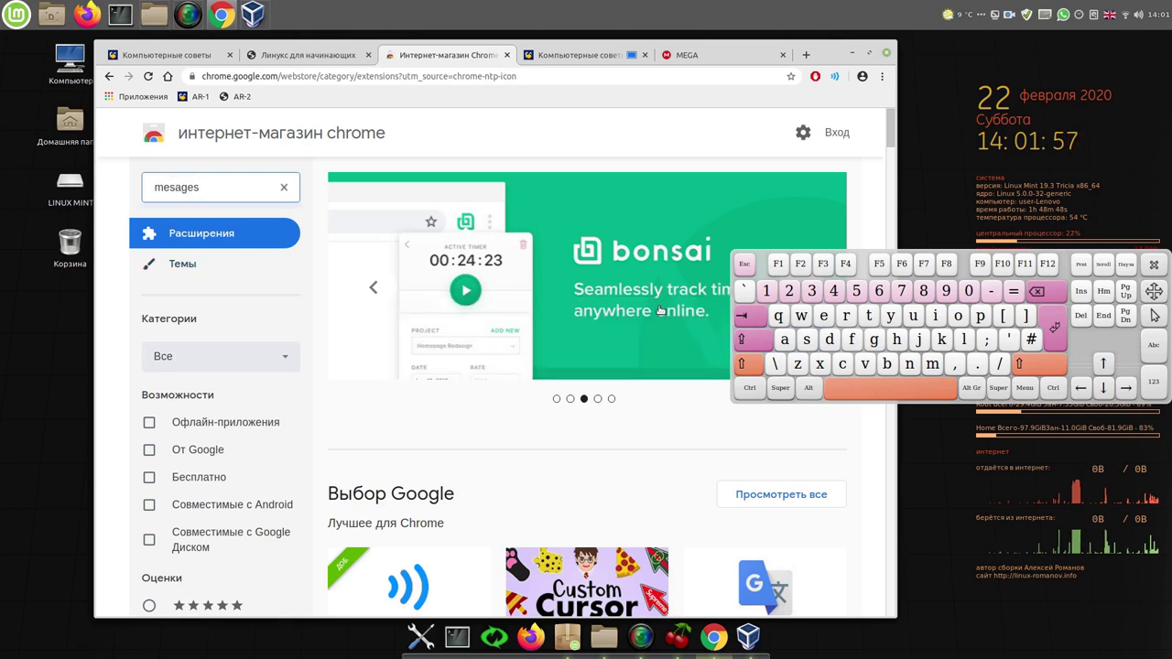
left_click(807, 339)
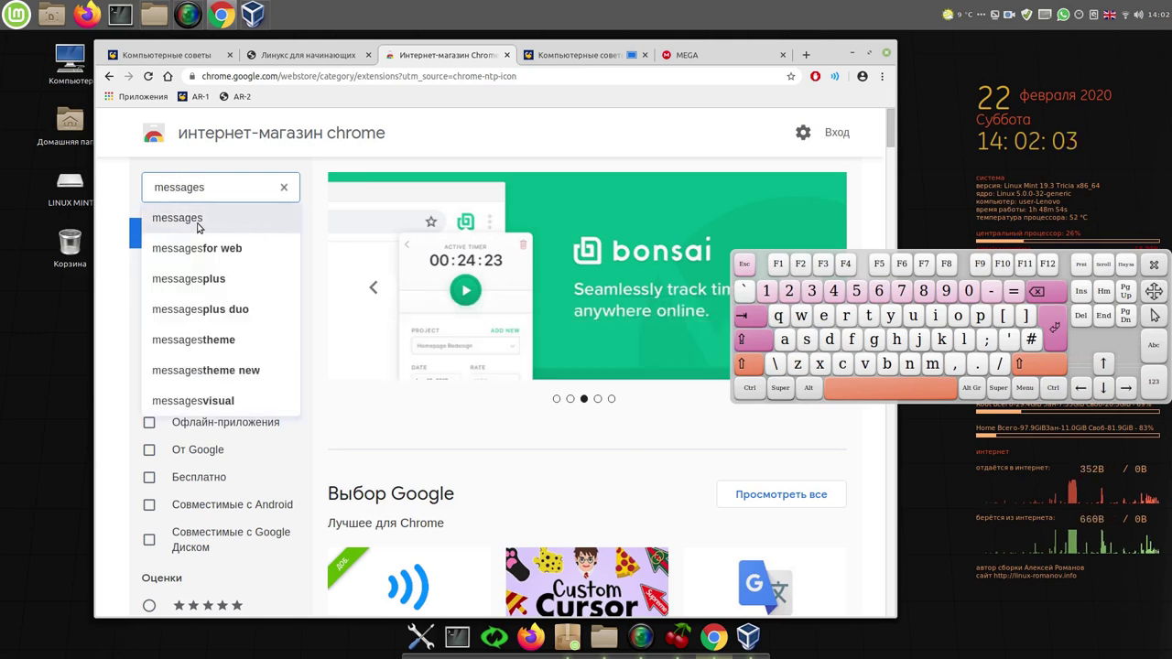
left_click(197, 222)
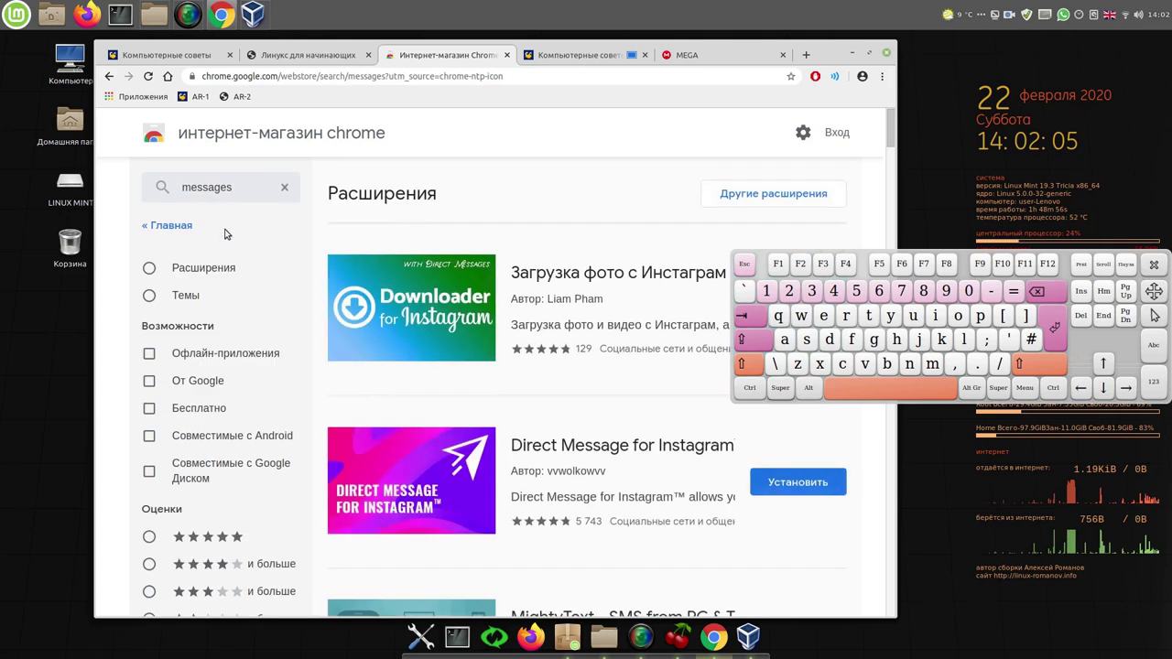
left_click(1151, 267)
Step: Look through the extension and theme results, and refine the store search to the suggestion "messages for web"
scroll(568, 346, "down", 3)
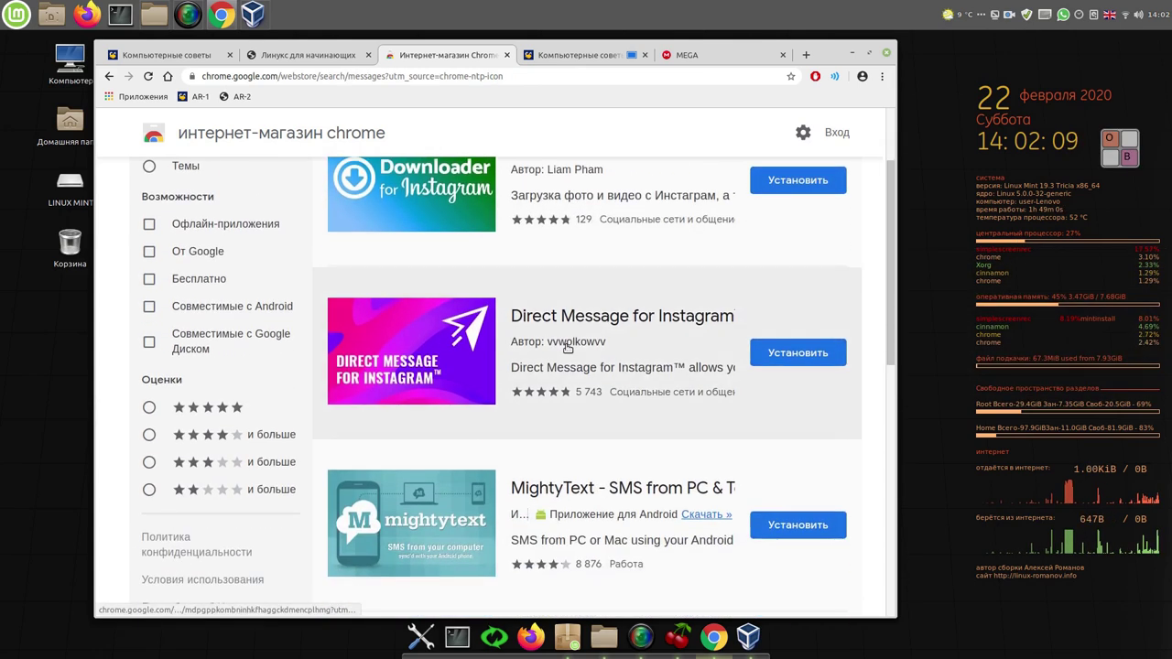
scroll(568, 347, "down", 10)
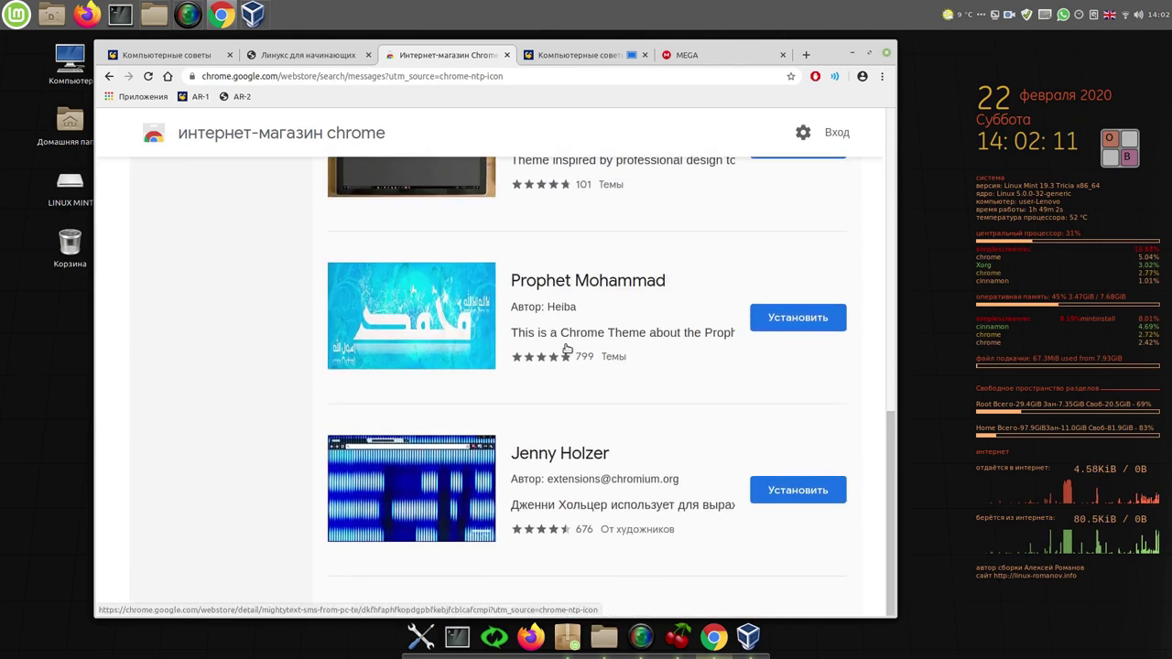
scroll(568, 348, "up", 4)
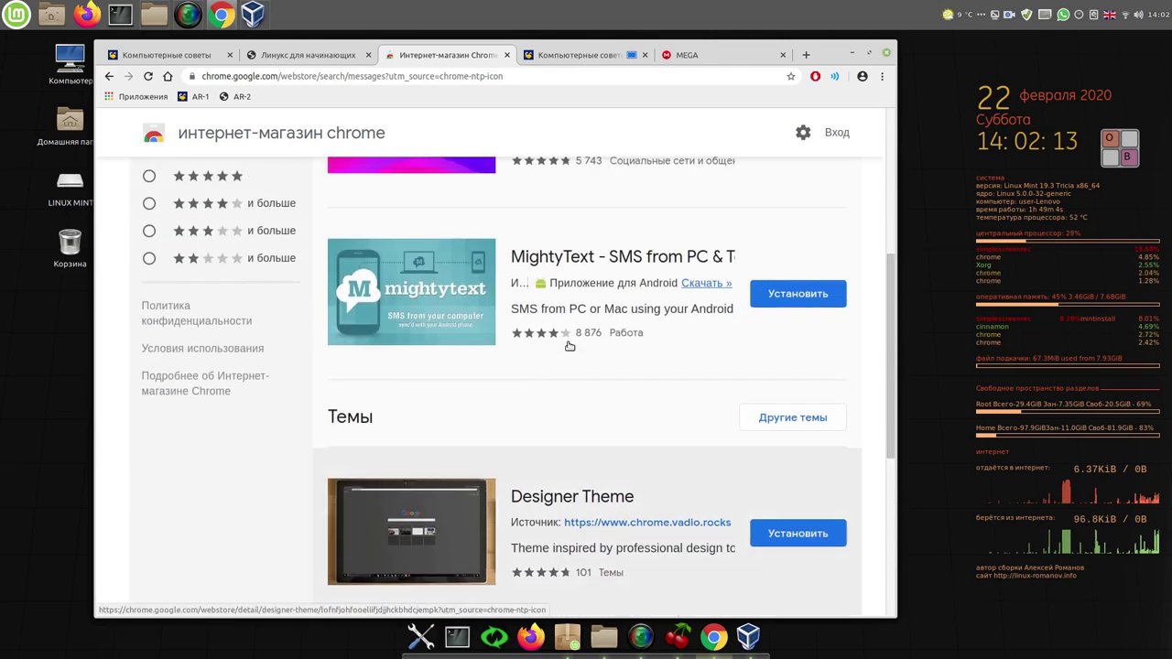
scroll(568, 345, "up", 6)
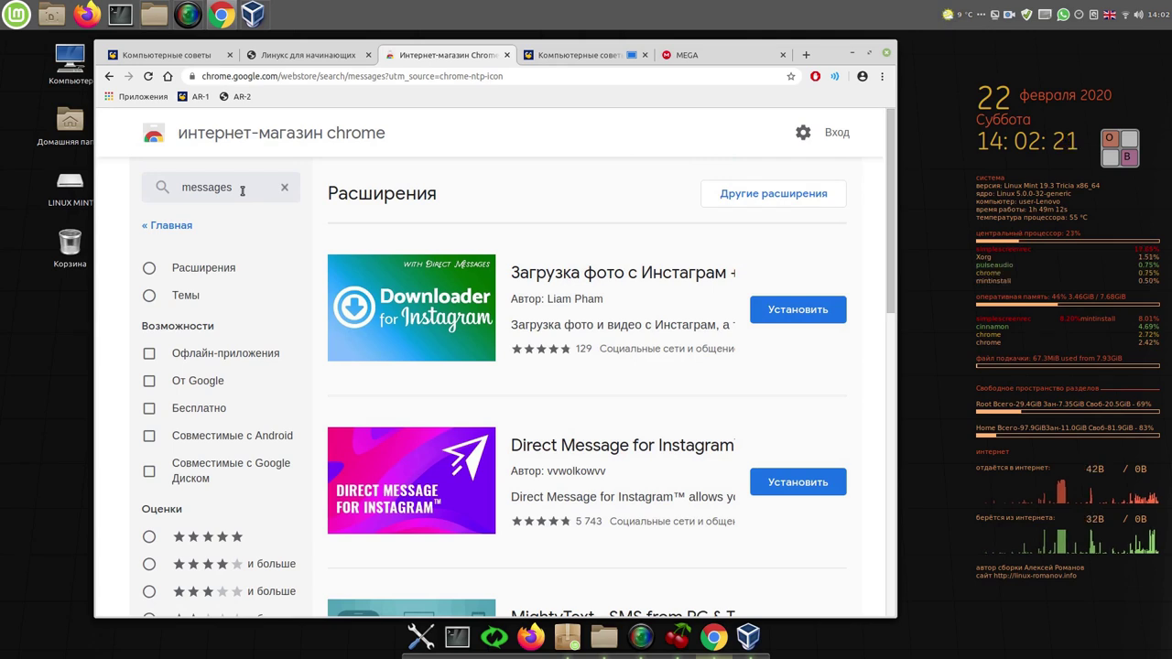
left_click(243, 190)
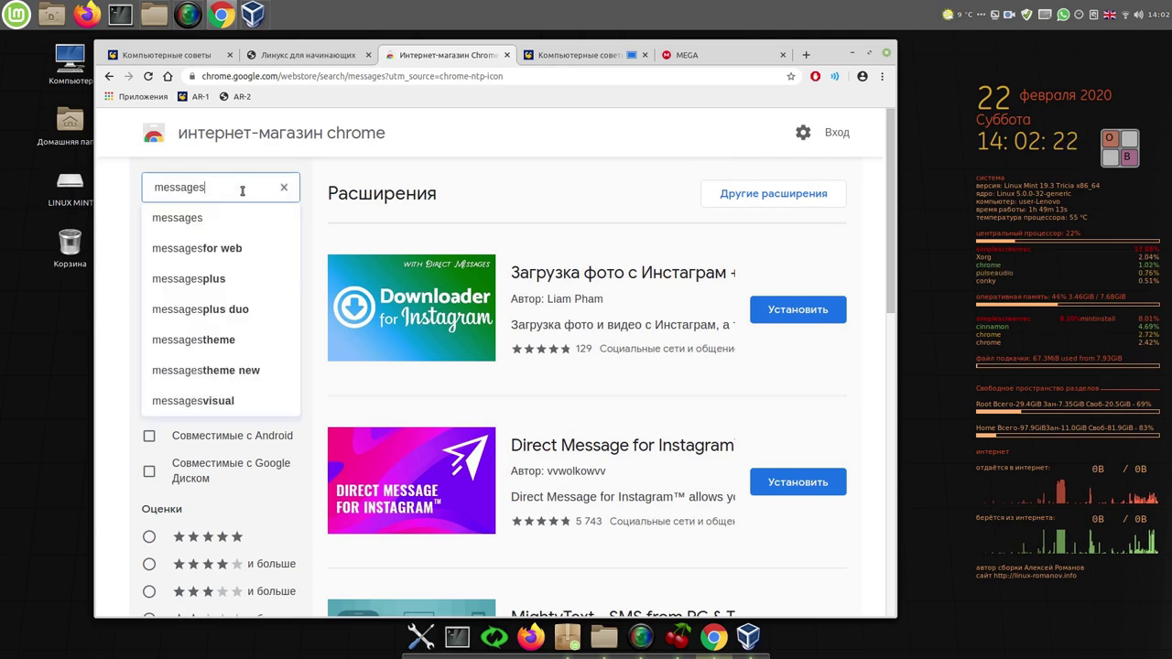
left_click(222, 248)
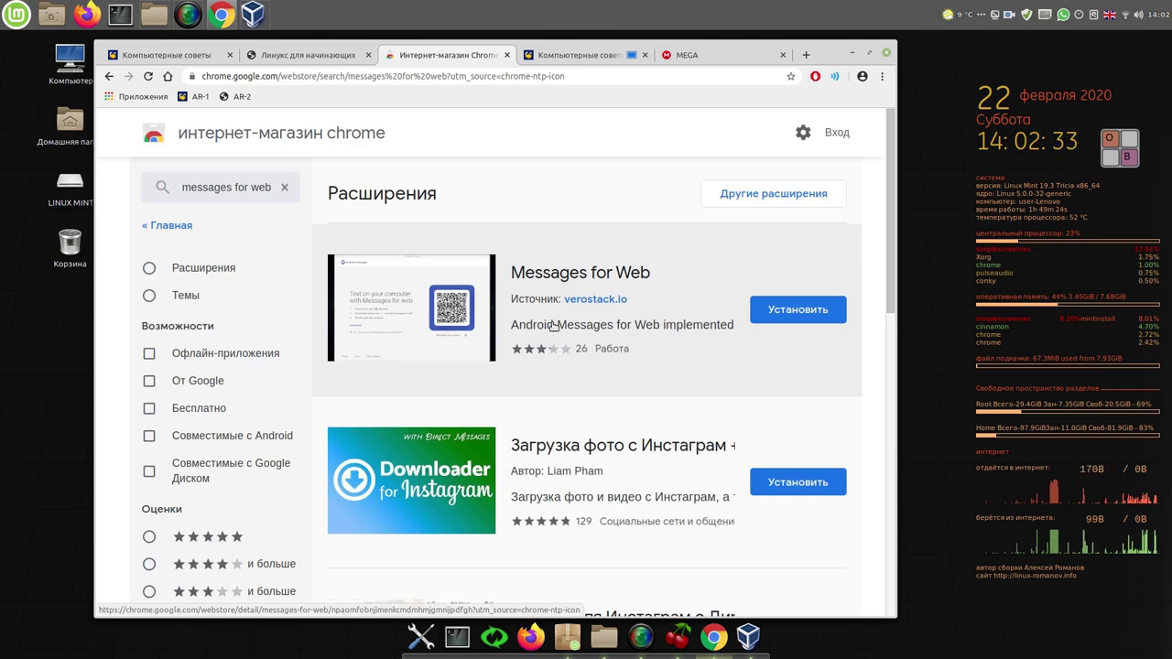
Step: Install the Messages for Web extension from verostack.io in Chrome and choose to turn on synchronization
scroll(553, 326, "down", 3)
scroll(553, 329, "up", 1)
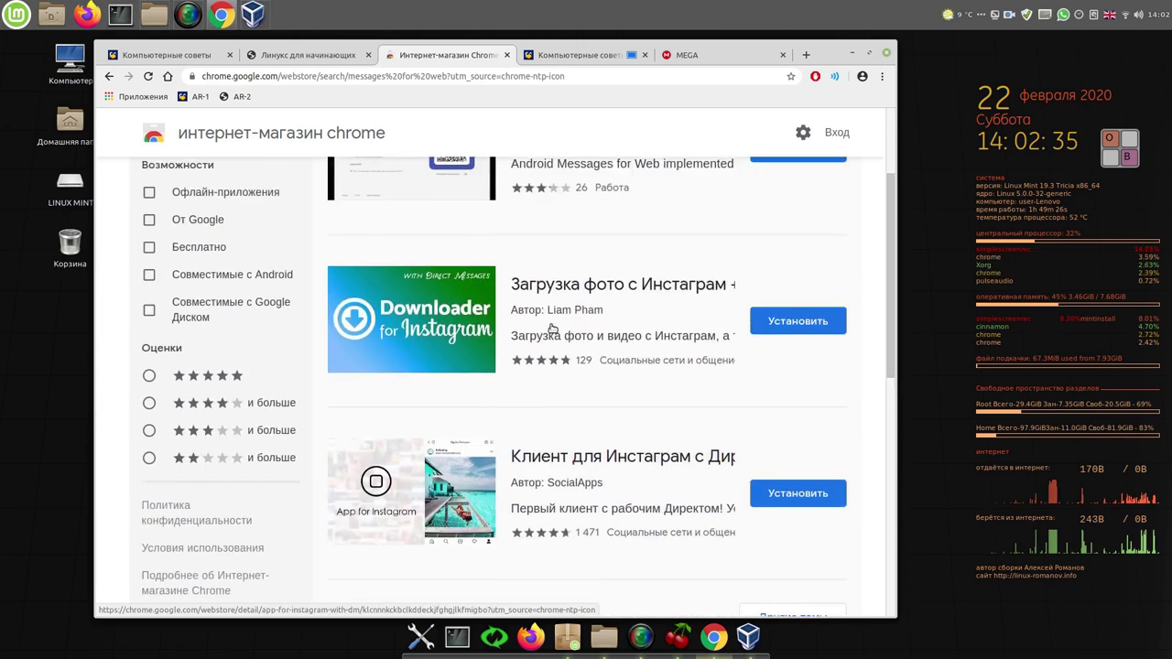
scroll(622, 324, "up", 2)
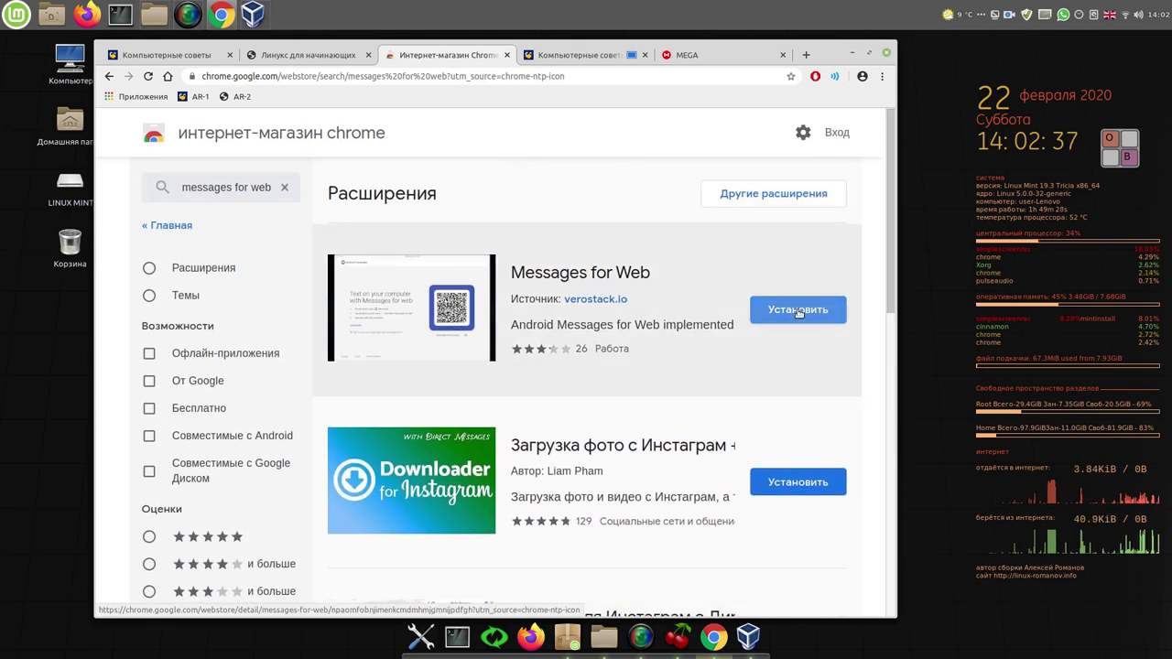
left_click(798, 310)
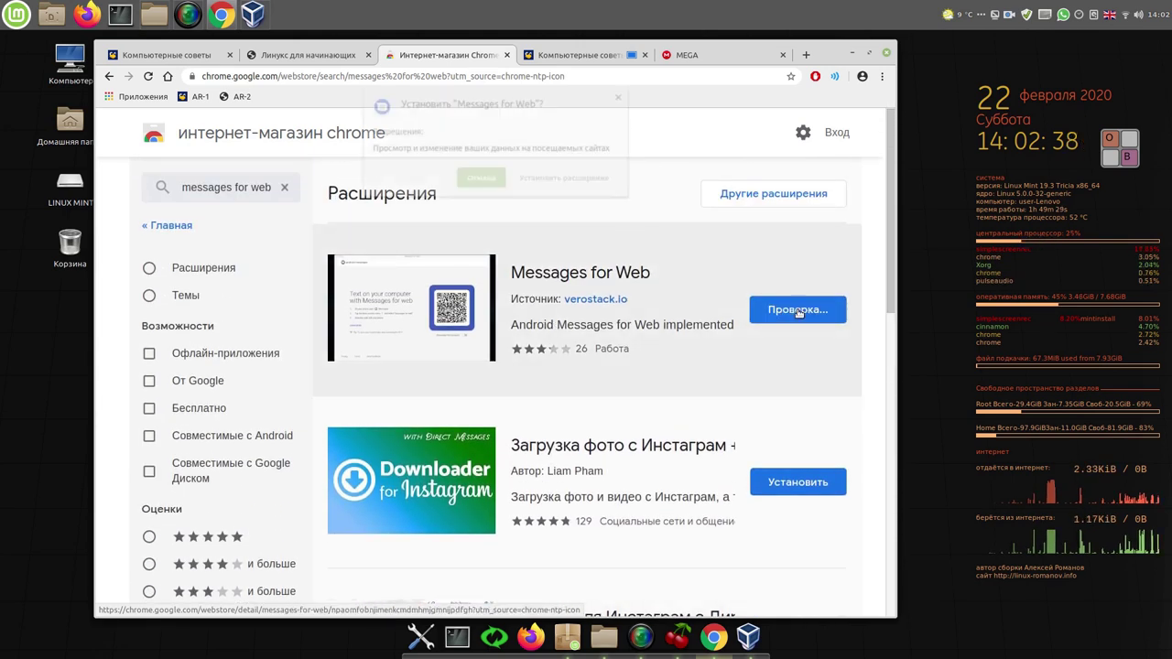
left_click(583, 180)
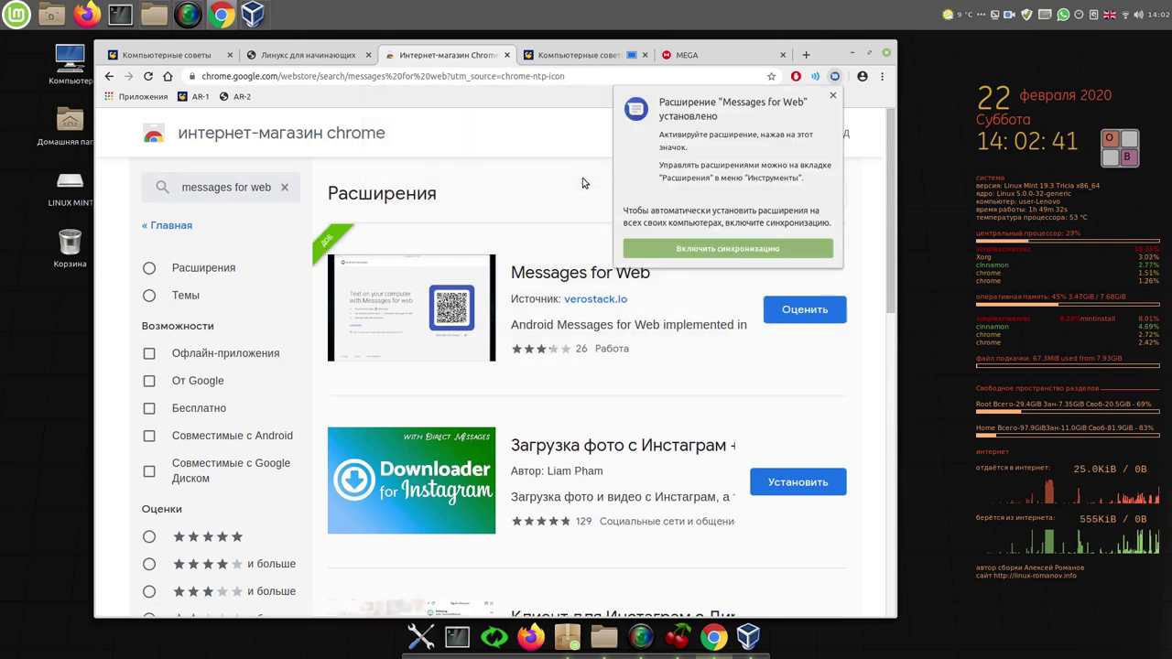
left_click(728, 251)
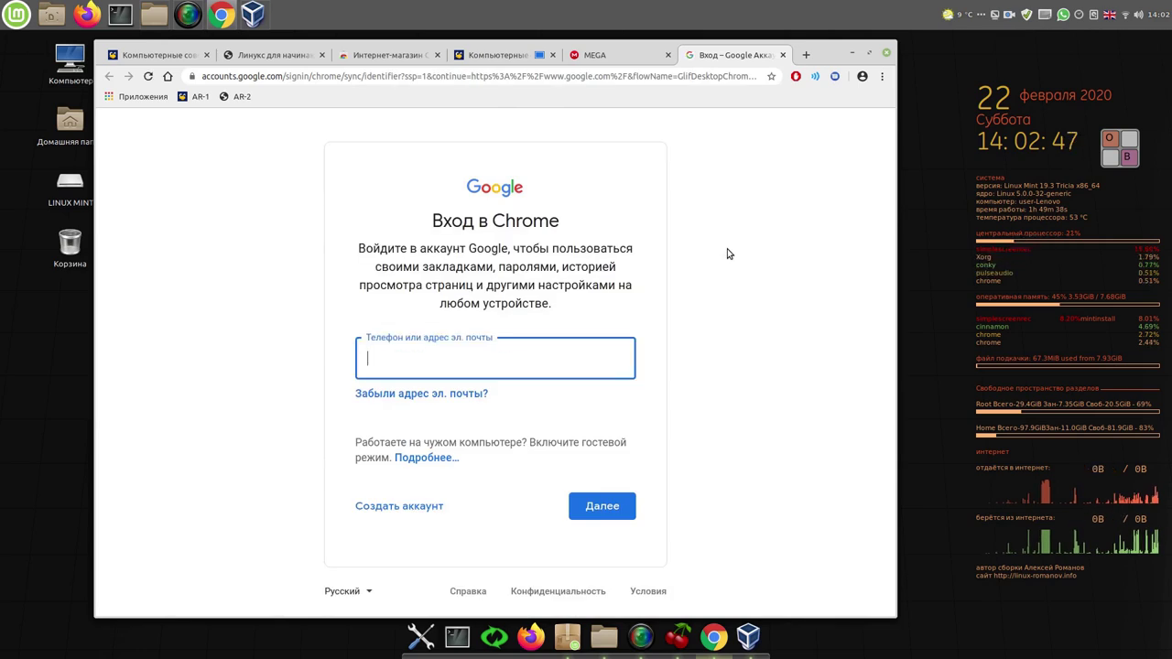
Step: Open the Messages for Web extension and enlarge its window to show the full QR code
left_click(834, 78)
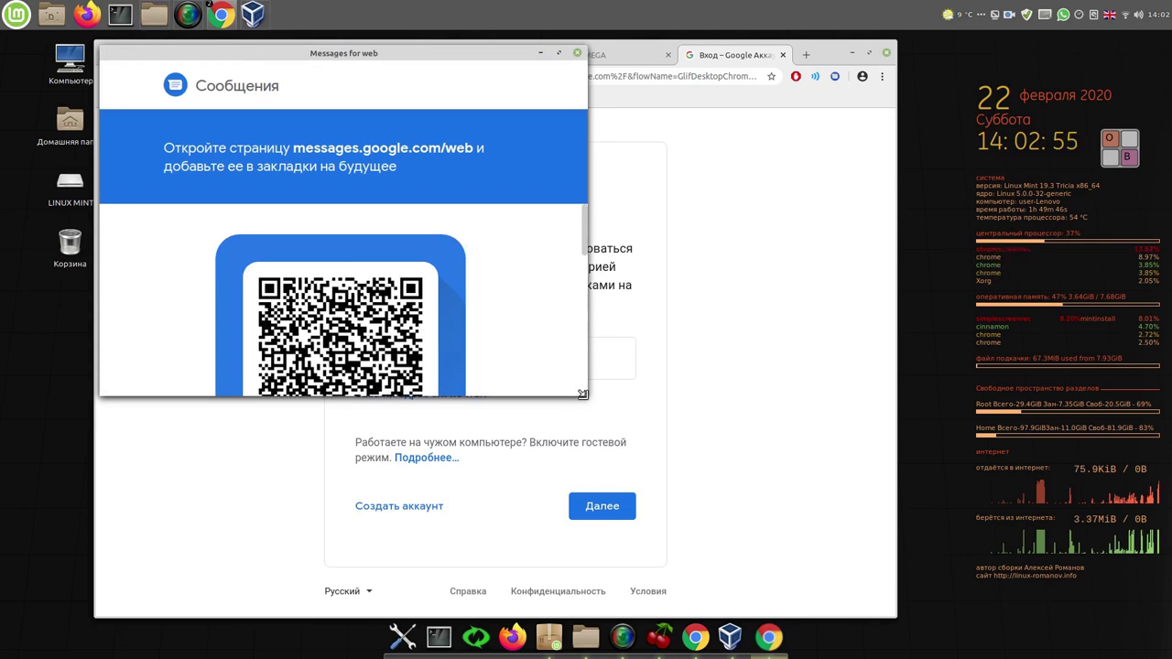
left_click_drag(582, 395, 682, 483)
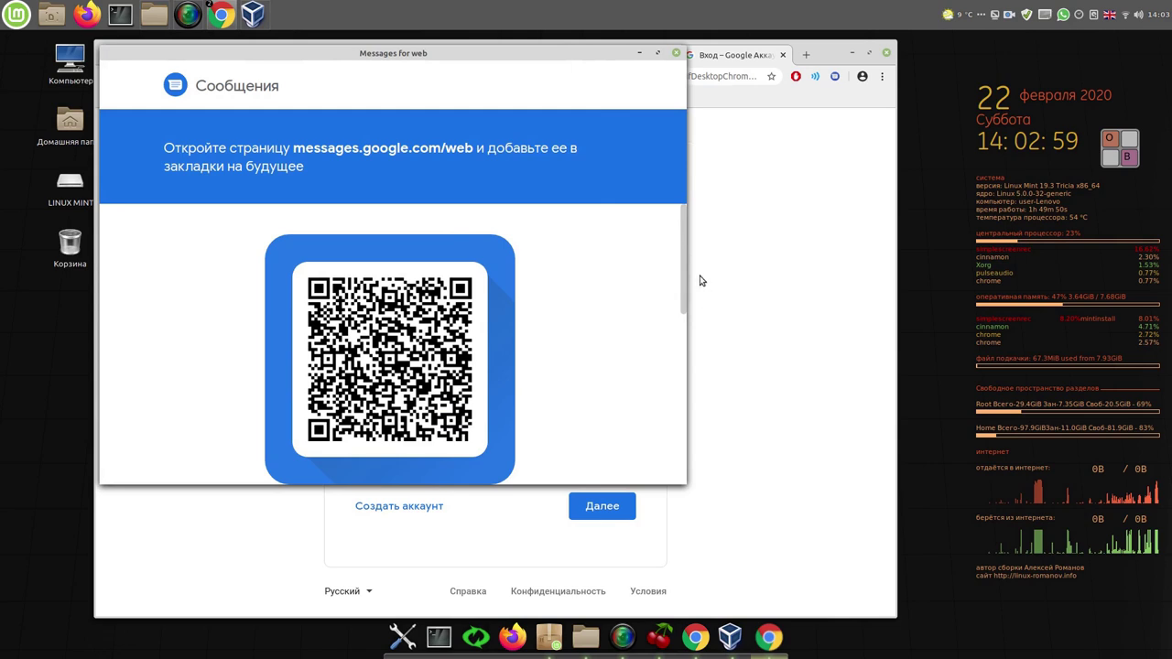
left_click_drag(683, 275, 688, 243)
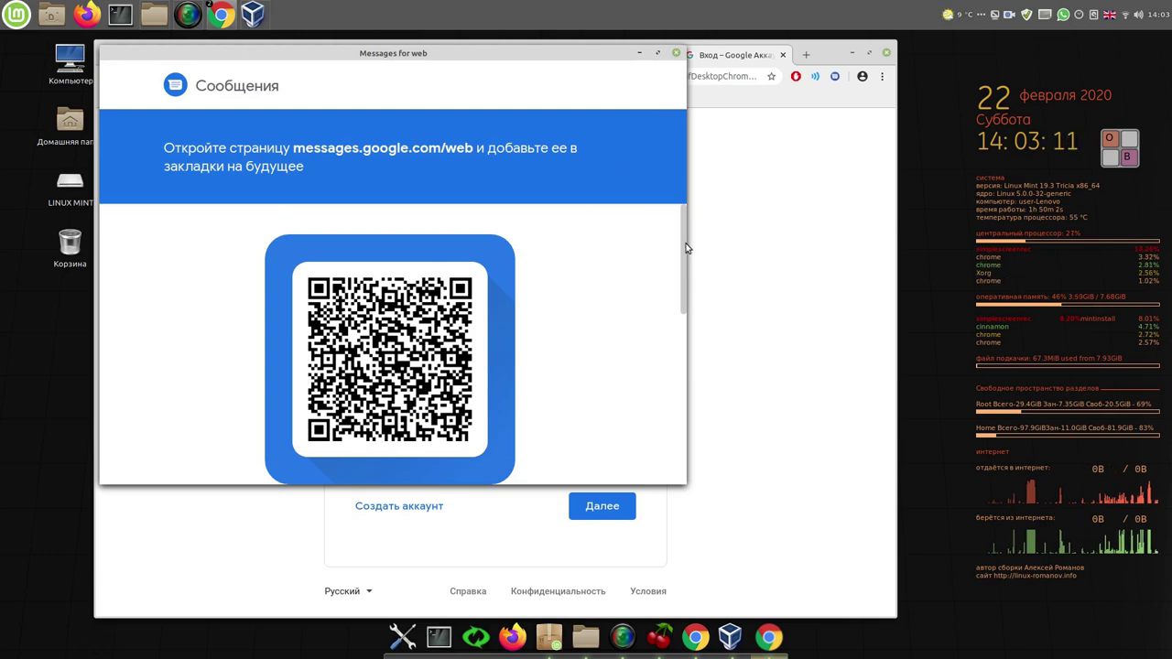
Step: Review the phone pairing instructions in the Messages for Web window, close that window and minimize Chrome
left_click_drag(681, 241, 682, 336)
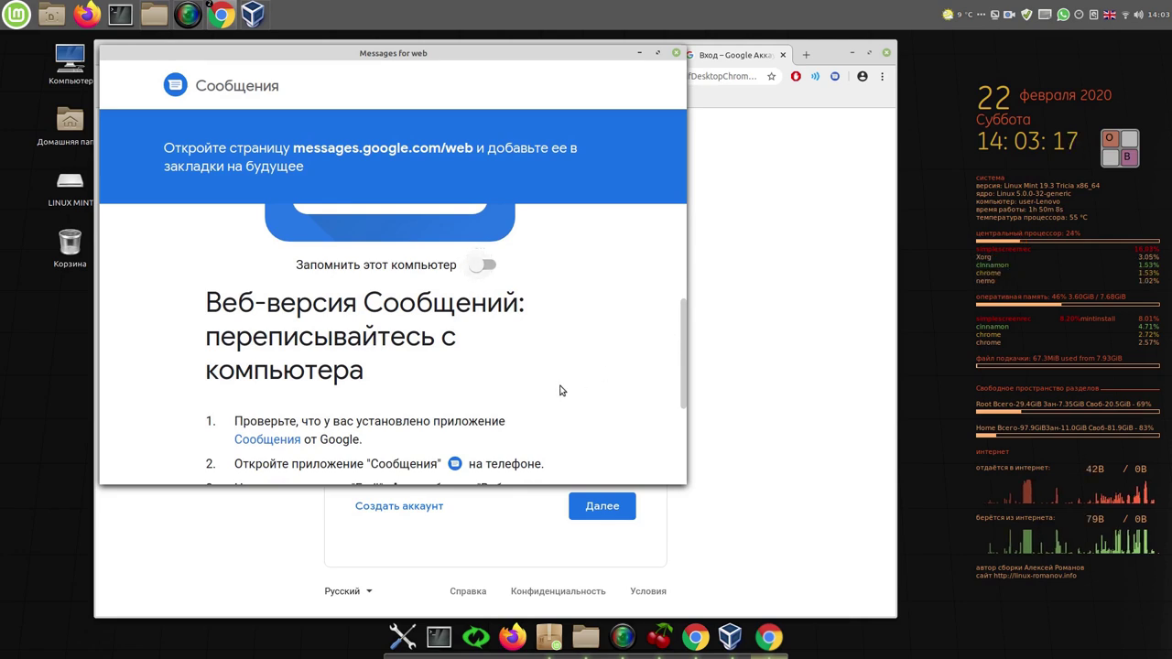
left_click(676, 56)
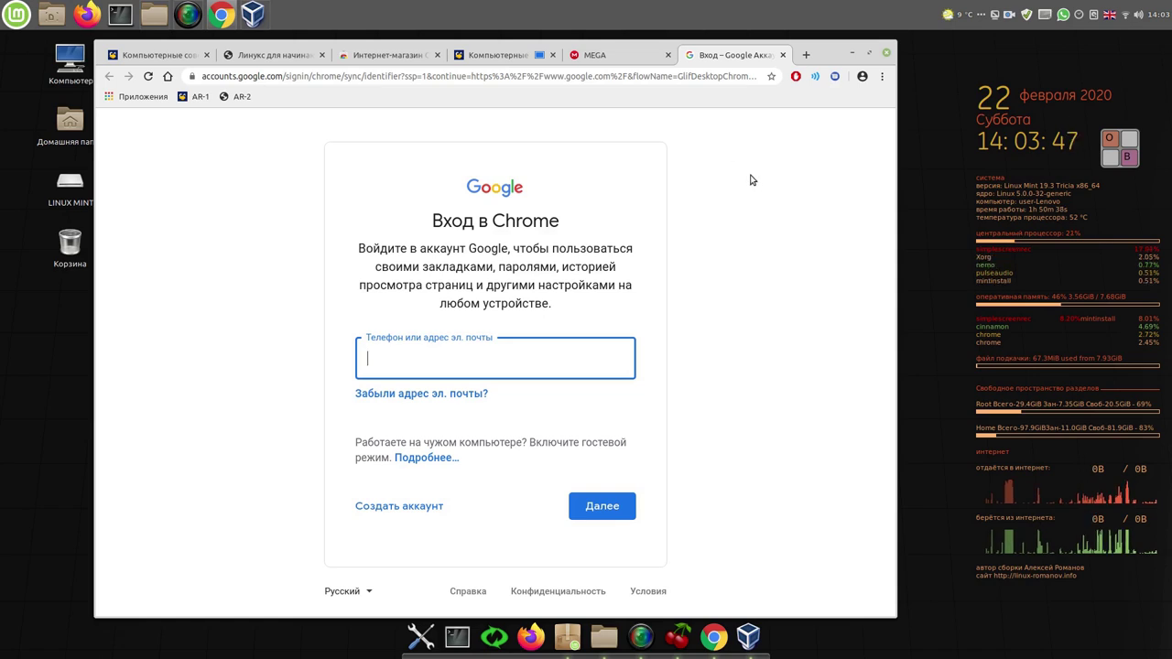
left_click(572, 139)
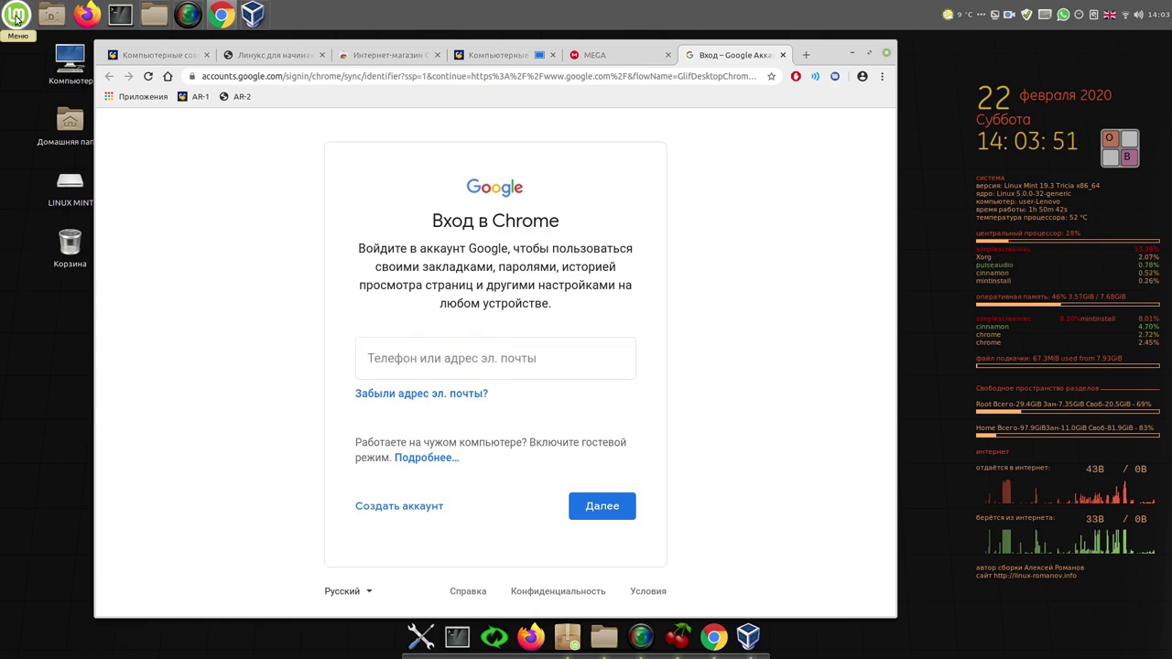
key("Tab")
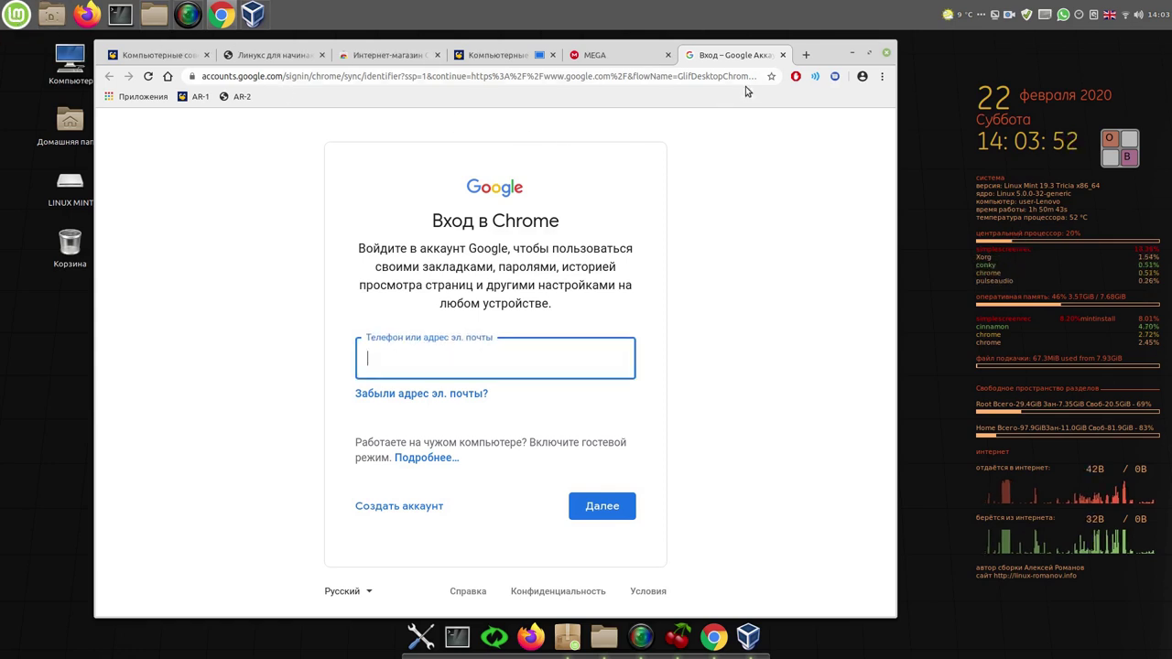
left_click(851, 53)
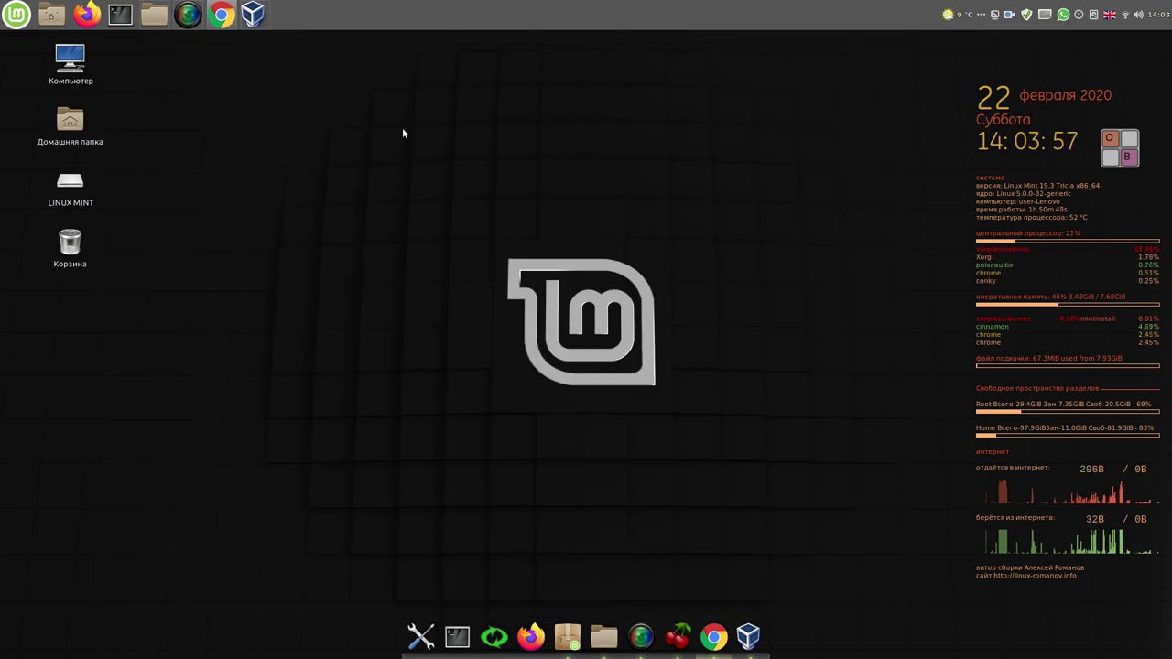
Step: Open a blank text document in LibreOffice Writer
left_click(18, 19)
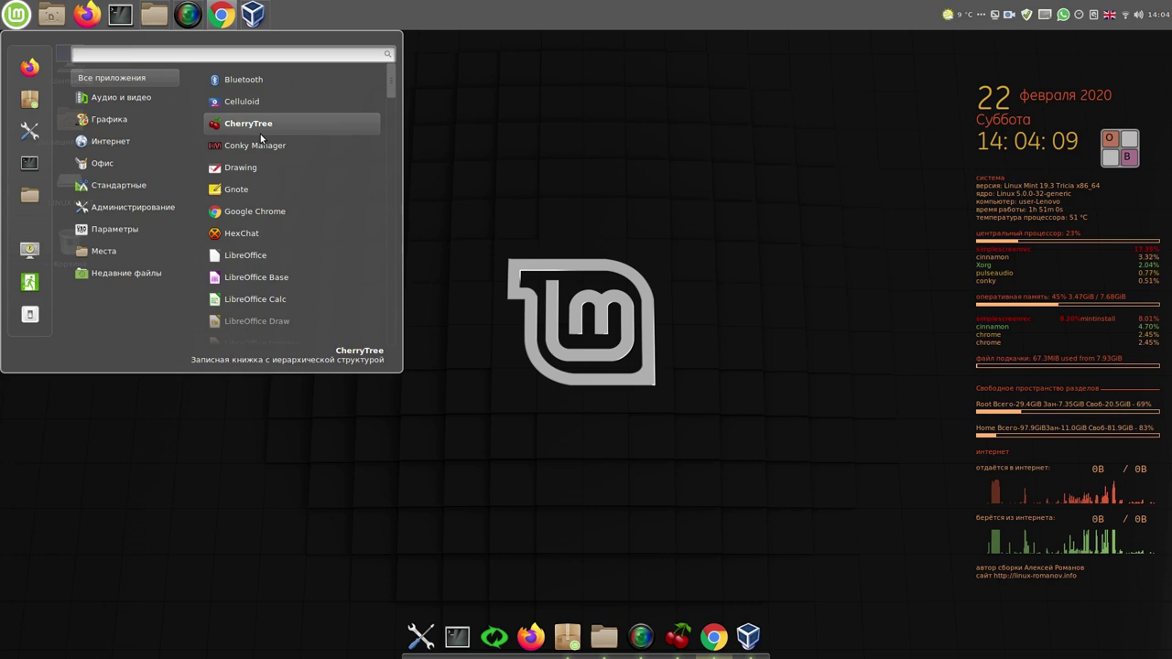
mouse_move(143, 163)
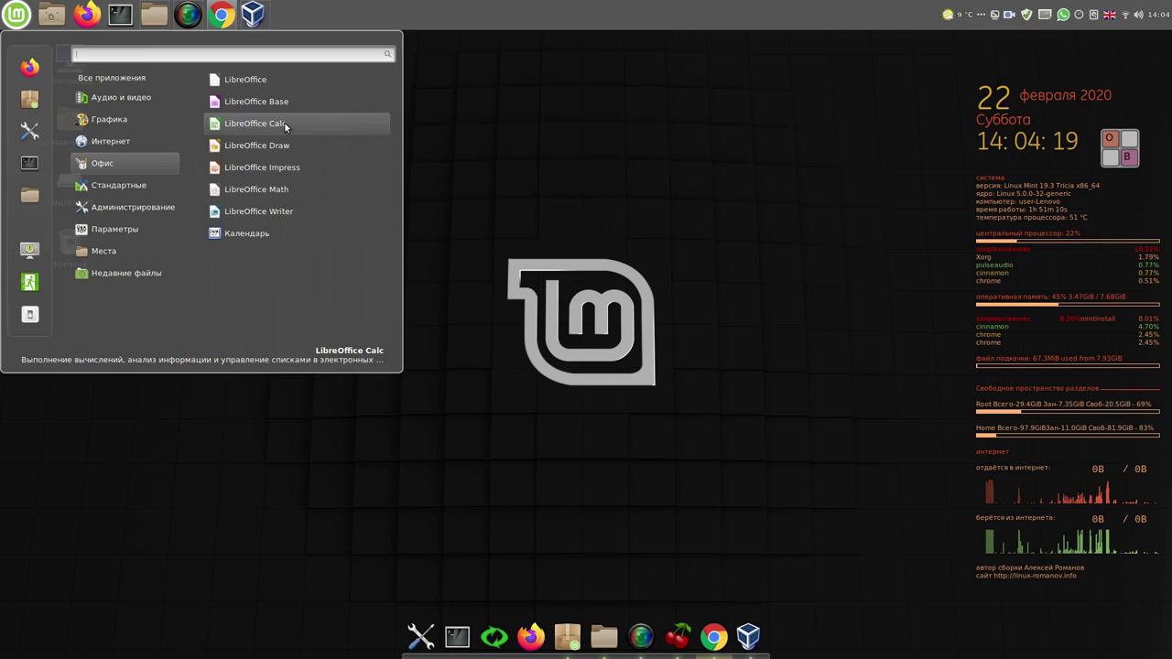
left_click(290, 213)
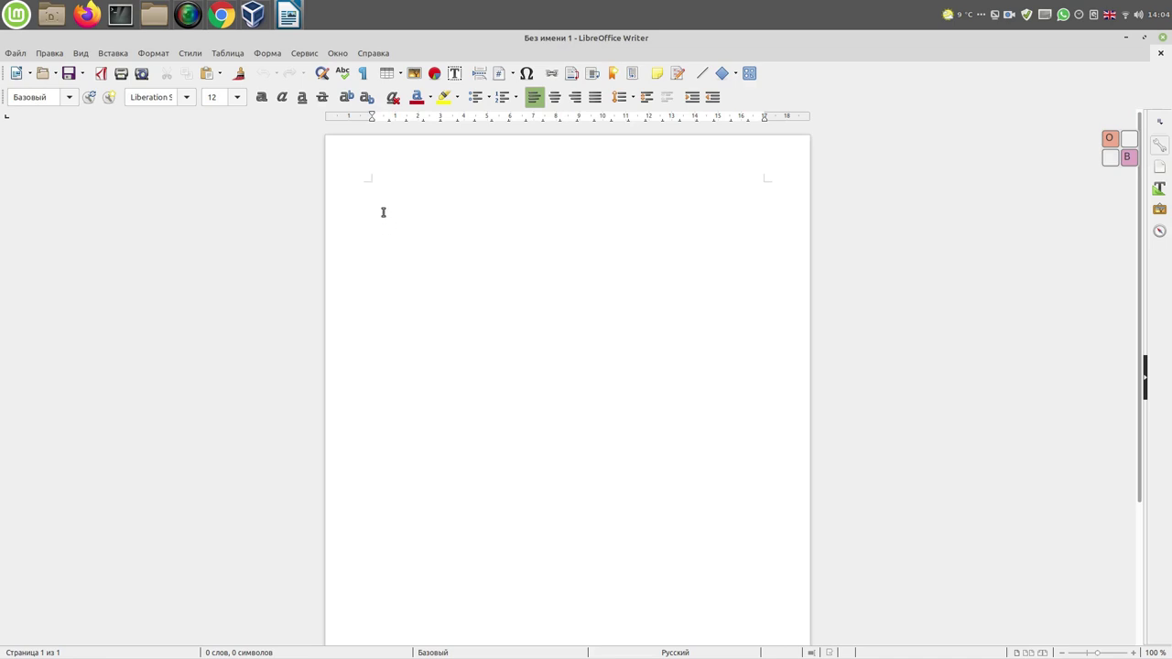
Step: Enter the test text "tttttt" in the document using the on-screen keyboard, and hide the keyboard
left_click(1122, 152)
left_click(868, 318)
left_click(868, 318)
left_click(868, 317)
left_click(868, 318)
left_click(868, 318)
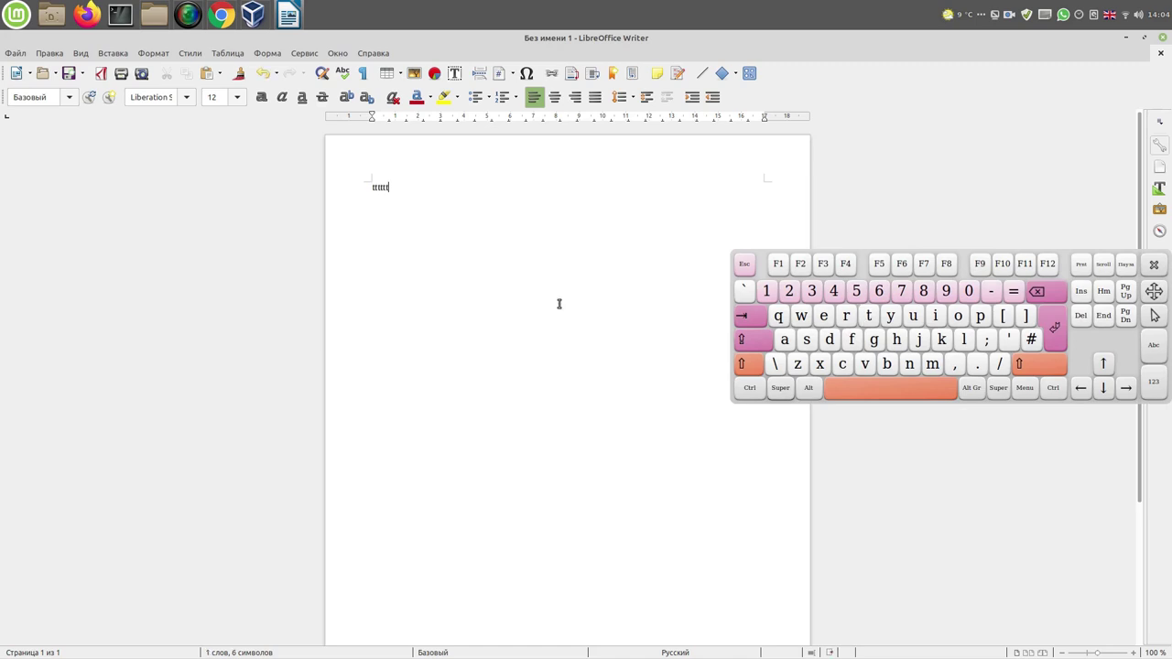
left_click(1154, 264)
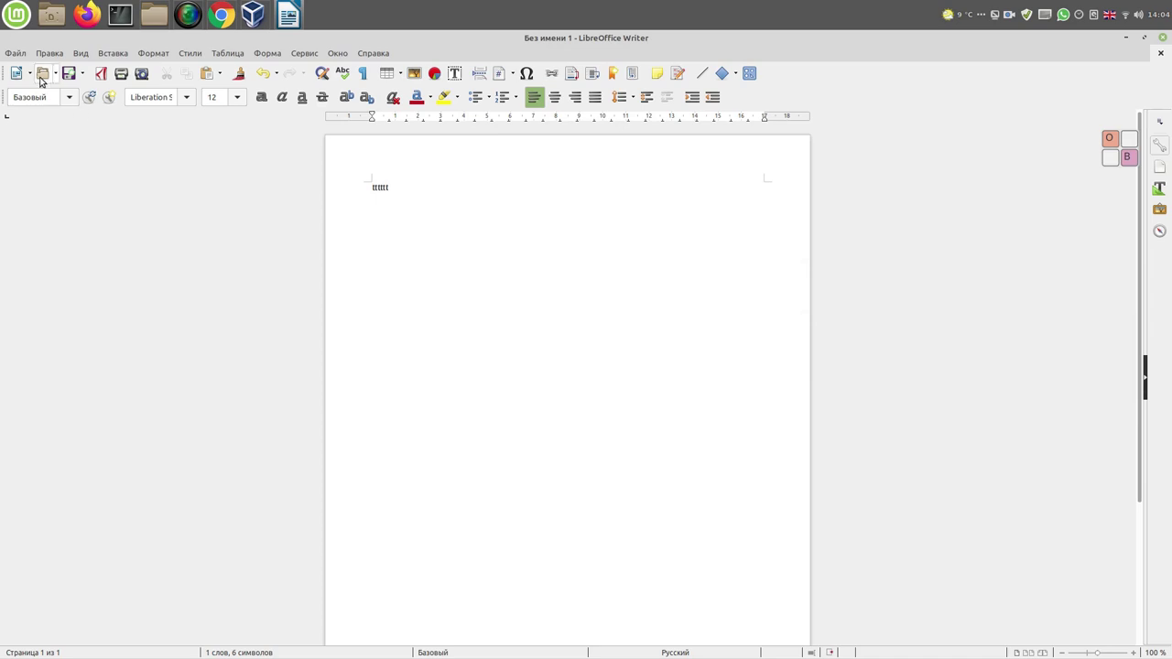
Step: Save the document to the desktop in Microsoft Word 97-2003 (.doc) format, keeping the Word format, and close Writer
left_click(74, 73)
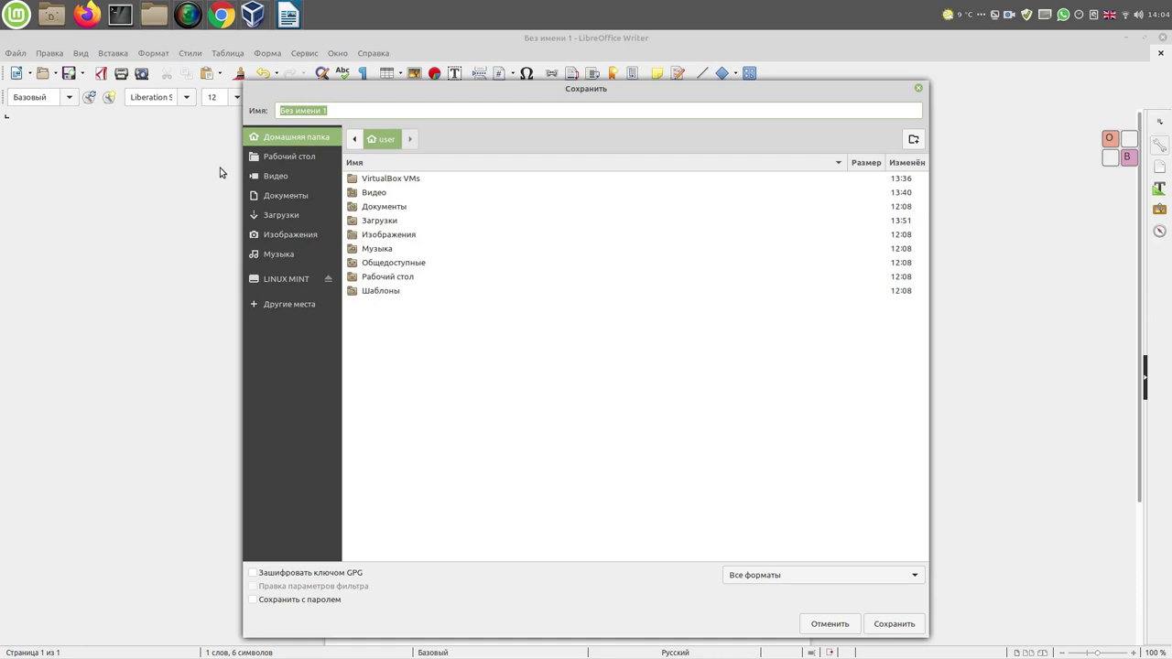
double_click(384, 277)
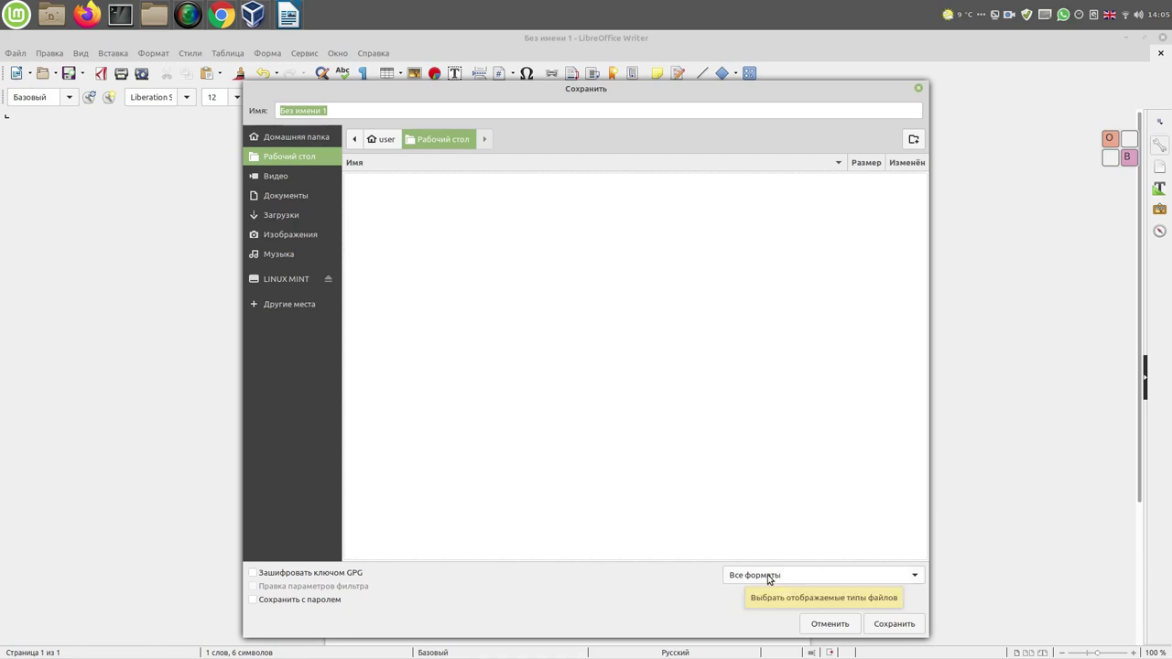
left_click(917, 575)
left_click(916, 576)
left_click(917, 575)
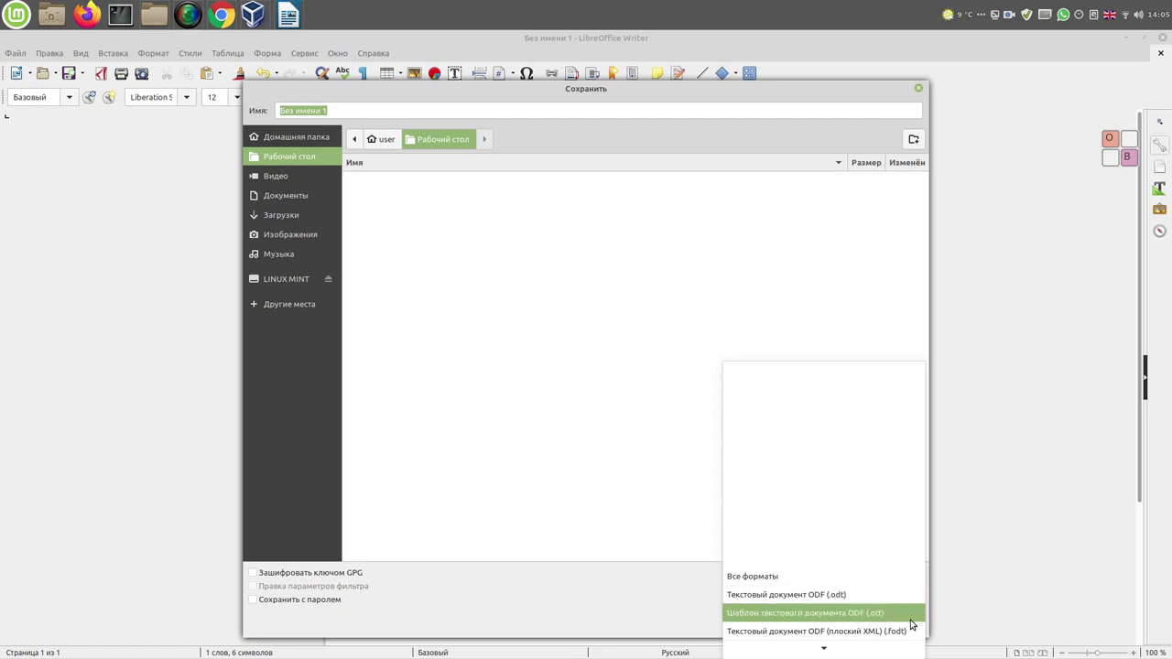
mouse_move(908, 653)
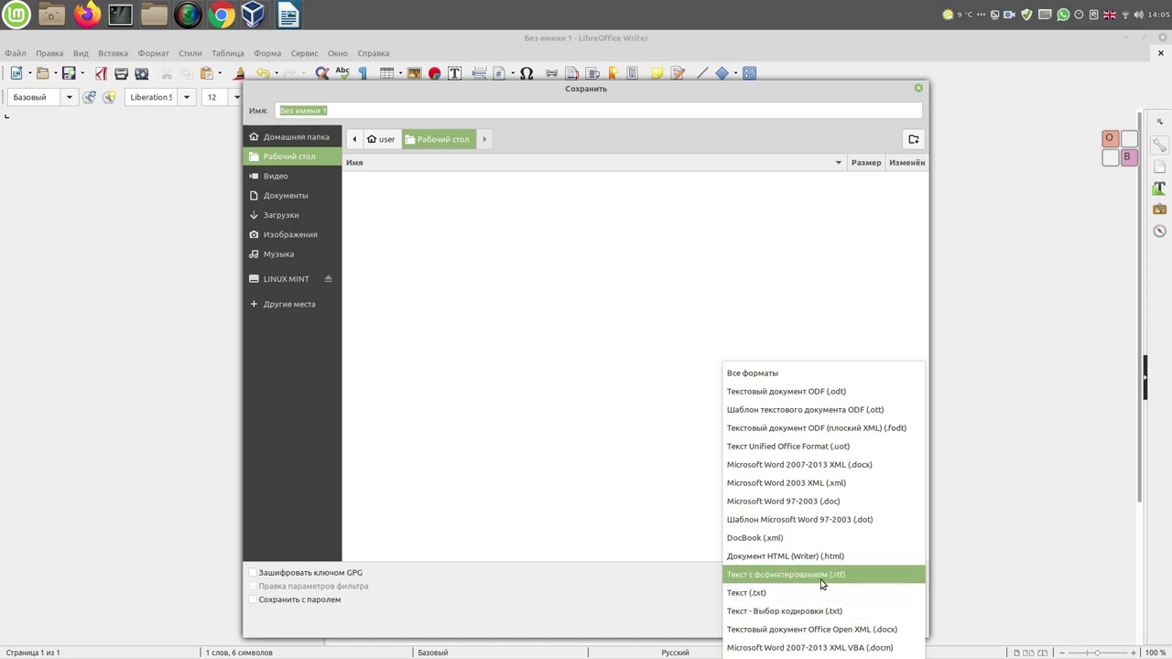
left_click(816, 501)
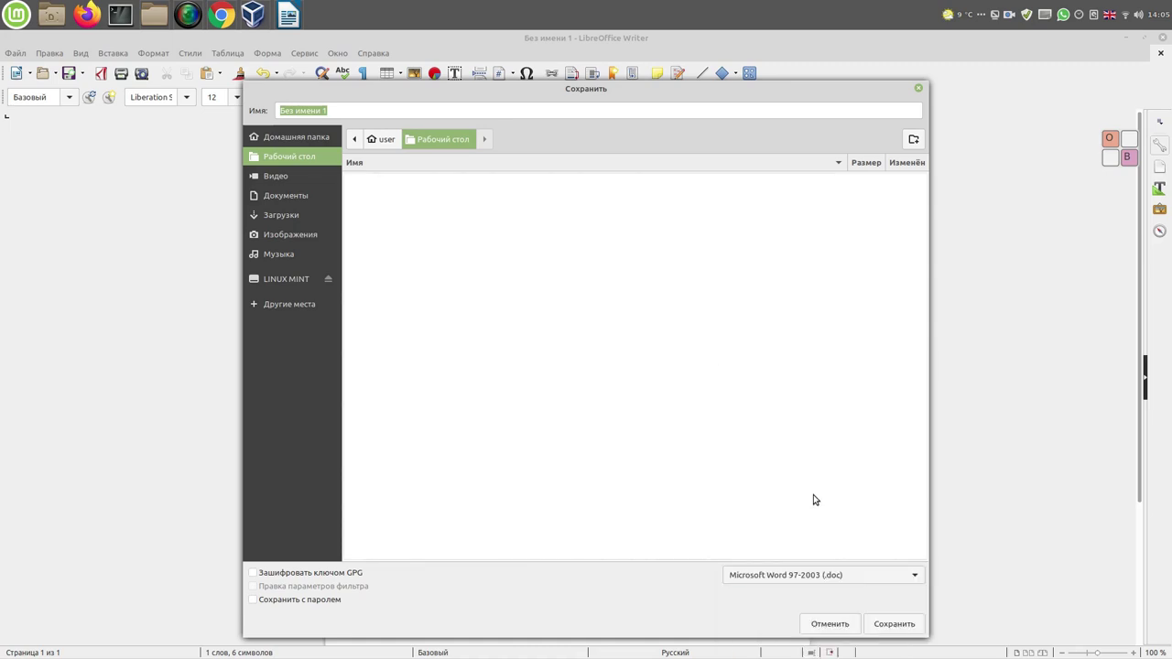
left_click(888, 625)
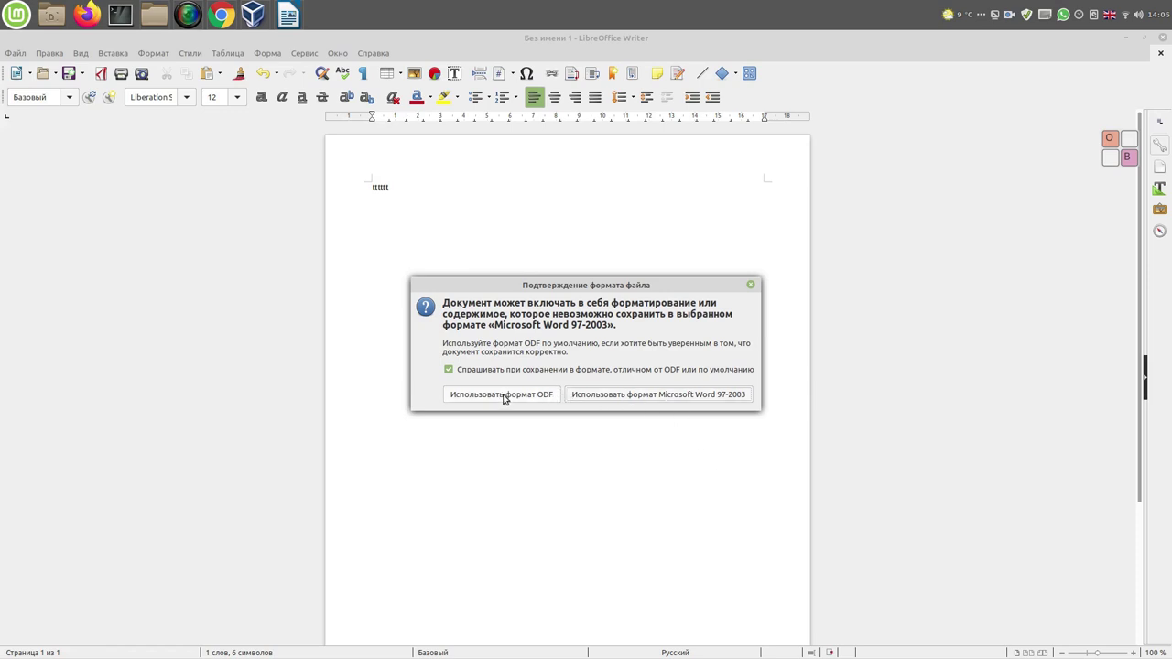
left_click(651, 398)
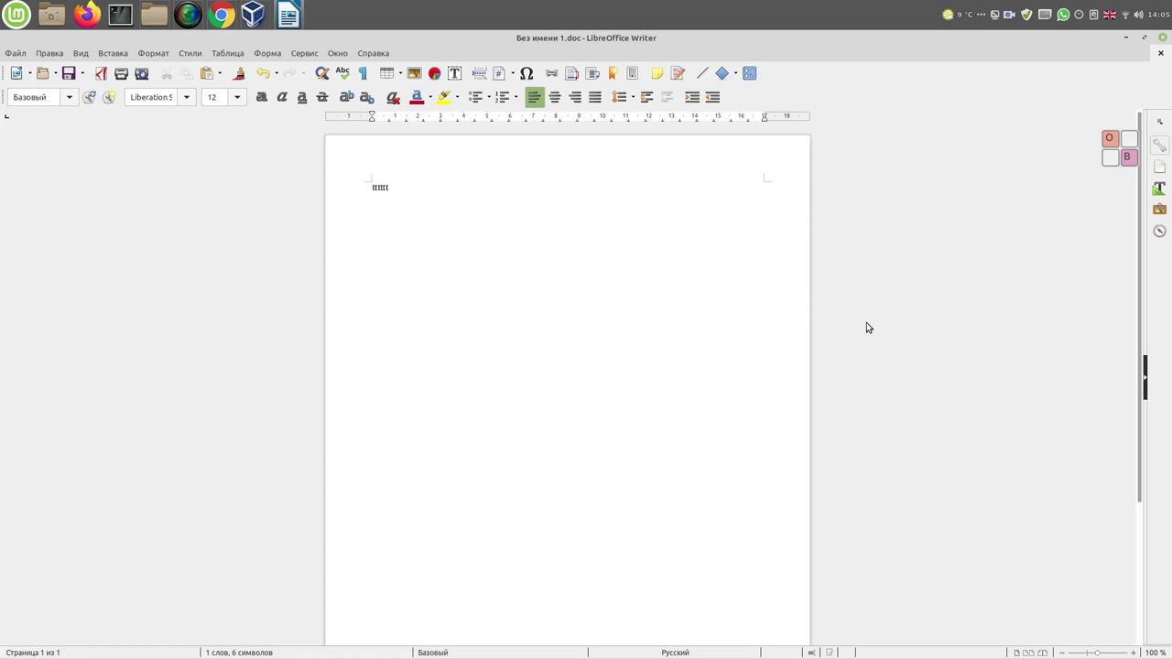
left_click(1163, 36)
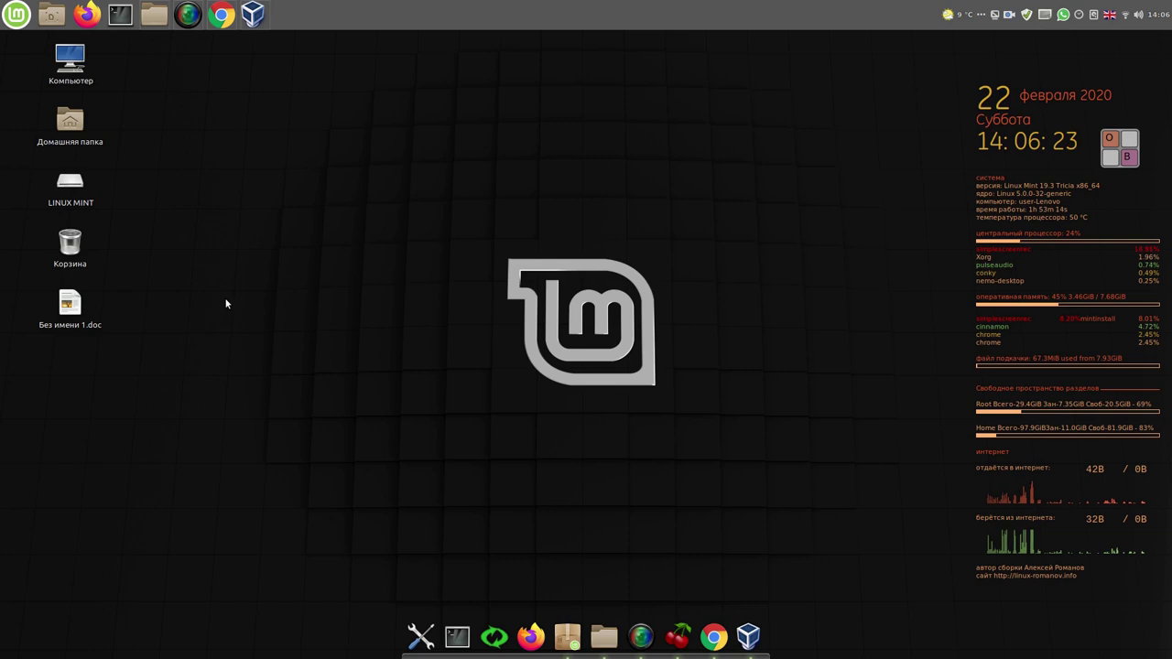
Step: Permanently delete the file "Без имени 1.doc" from the desktop
right_click(79, 314)
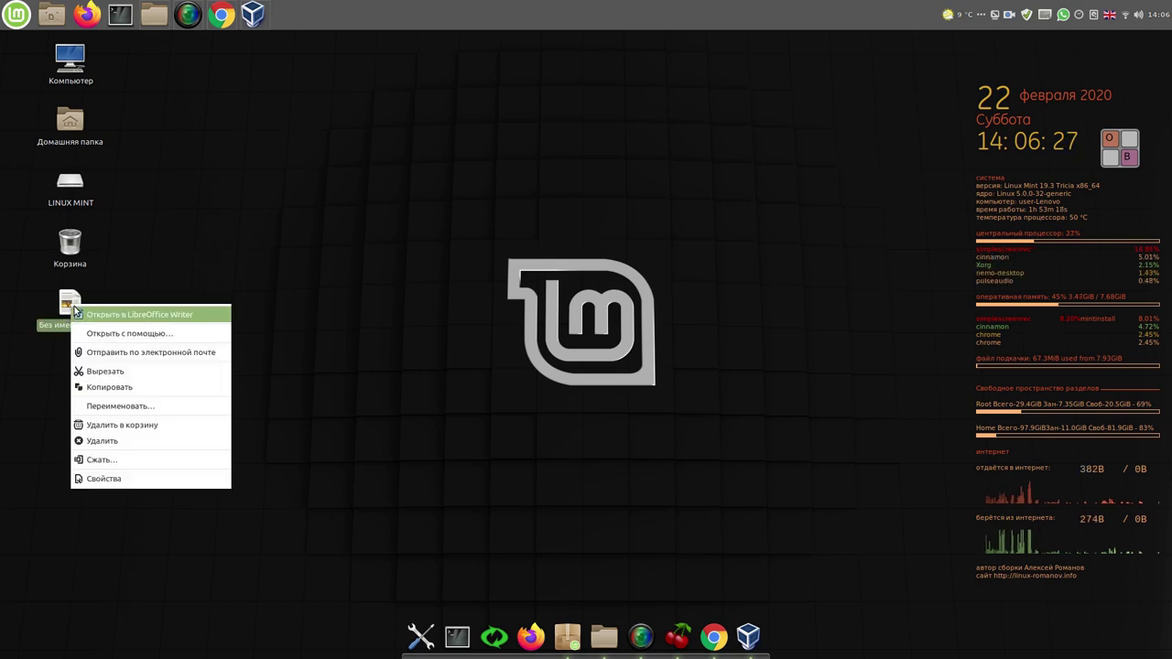
left_click(119, 443)
left_click(680, 355)
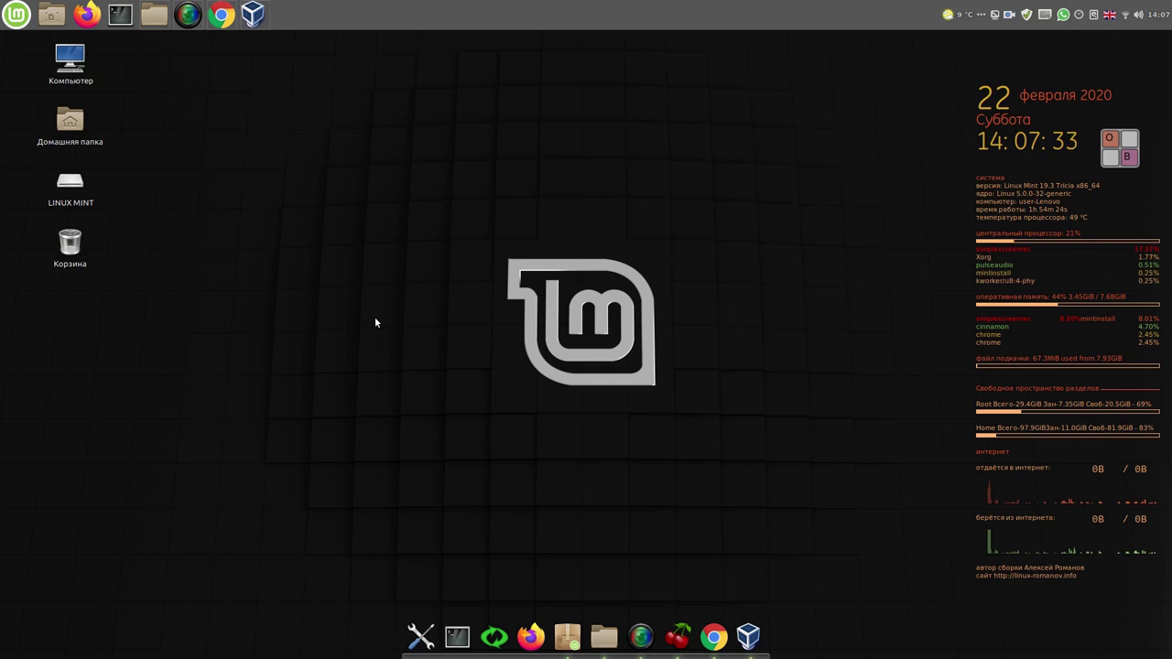
Step: In the Update Manager preferences, set the first package list refresh to 0 minutes and the recurring refresh days to 14
left_click(1026, 15)
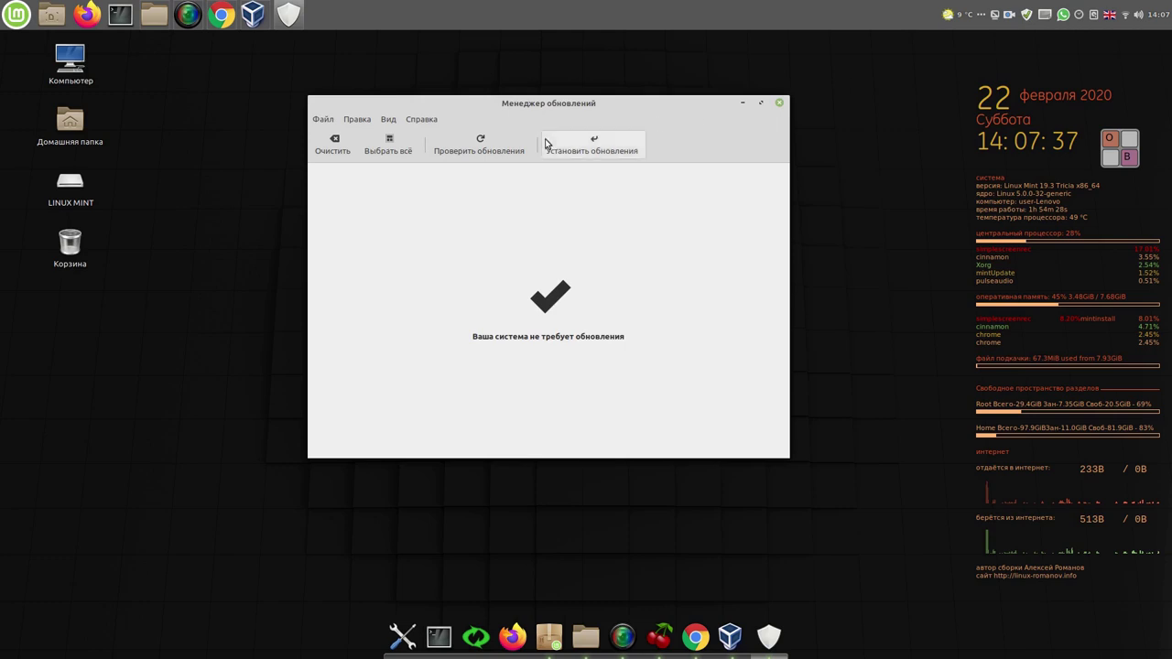
left_click(367, 120)
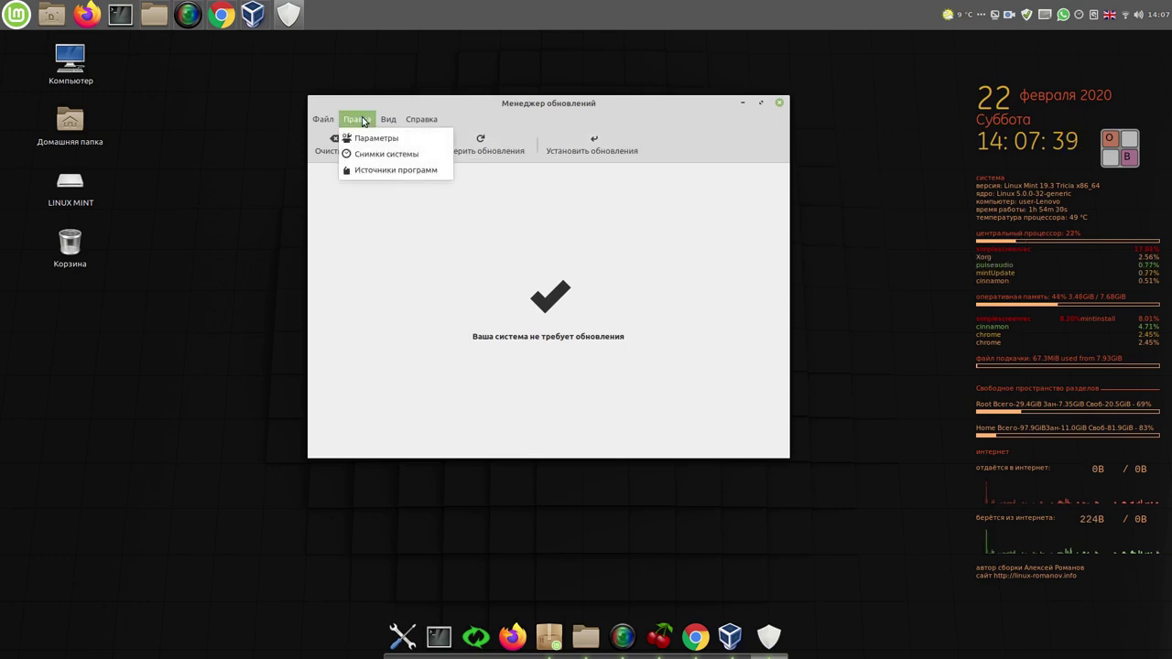
left_click(384, 139)
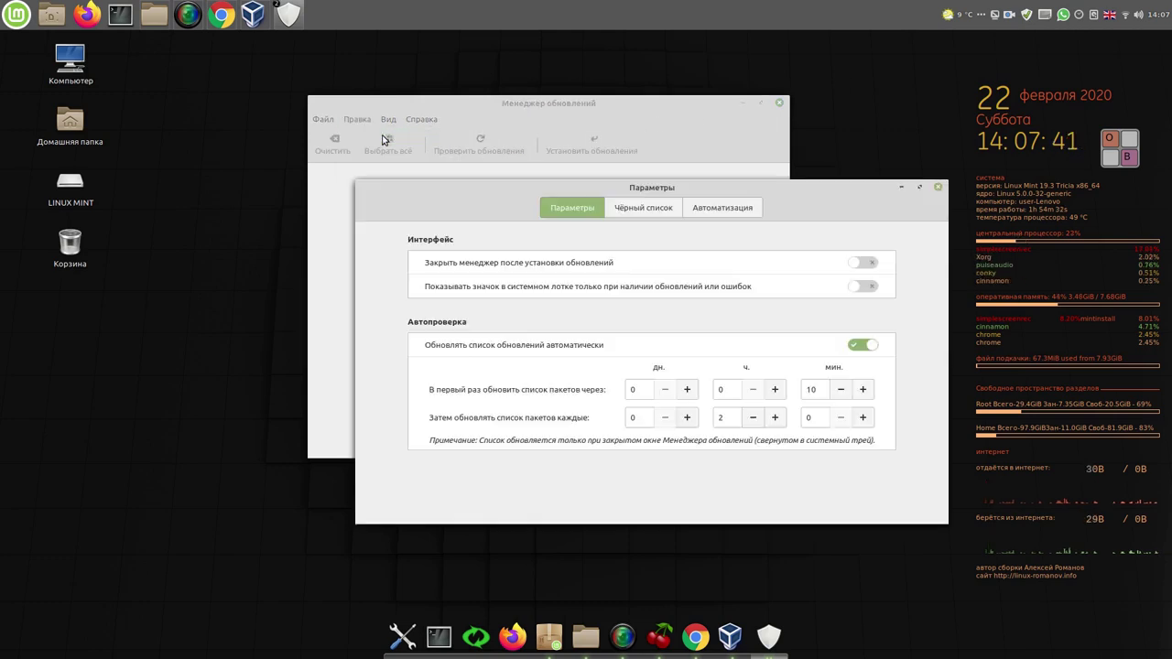
left_click(840, 396)
left_click_drag(840, 395, 841, 396)
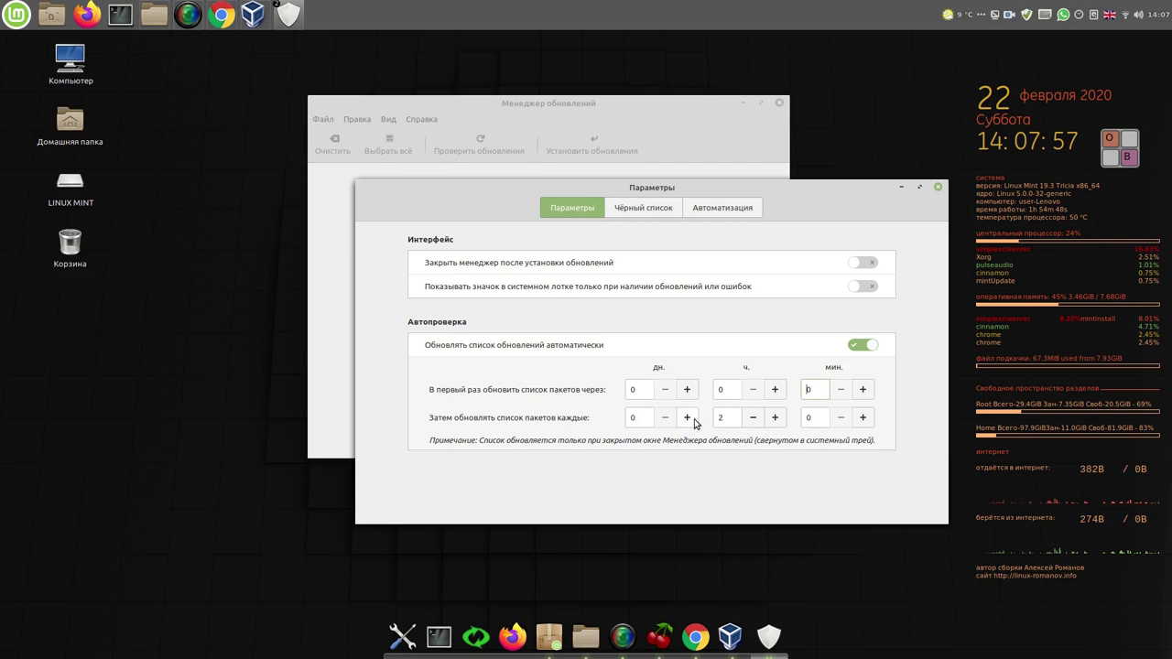
left_click_drag(693, 420, 693, 422)
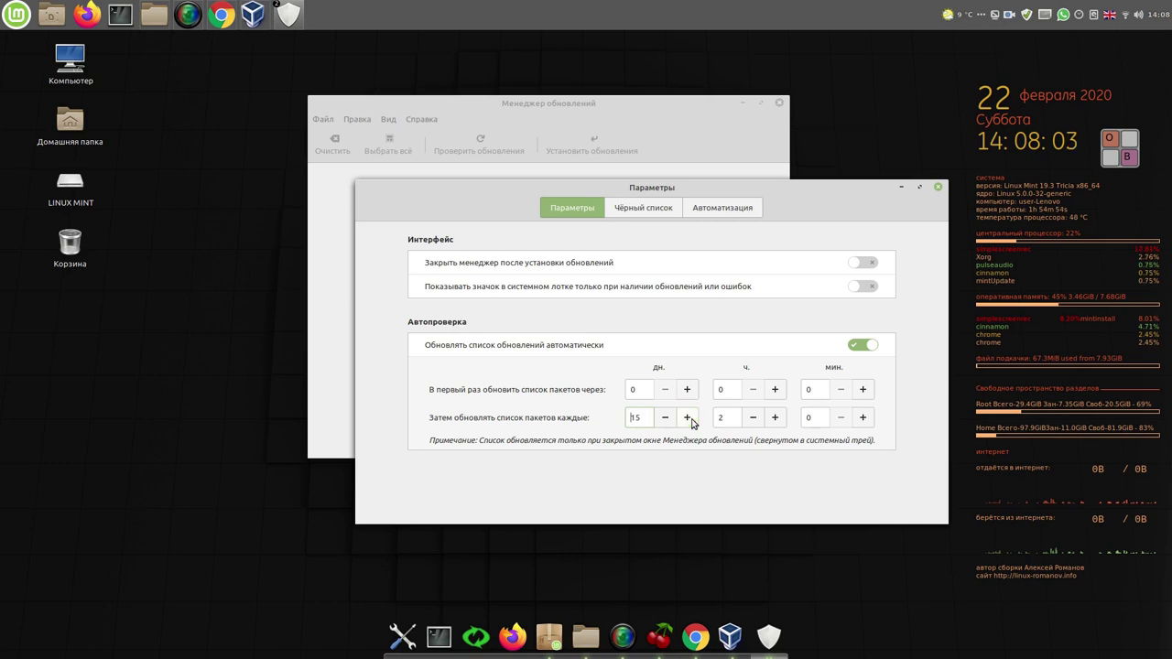
left_click(670, 419)
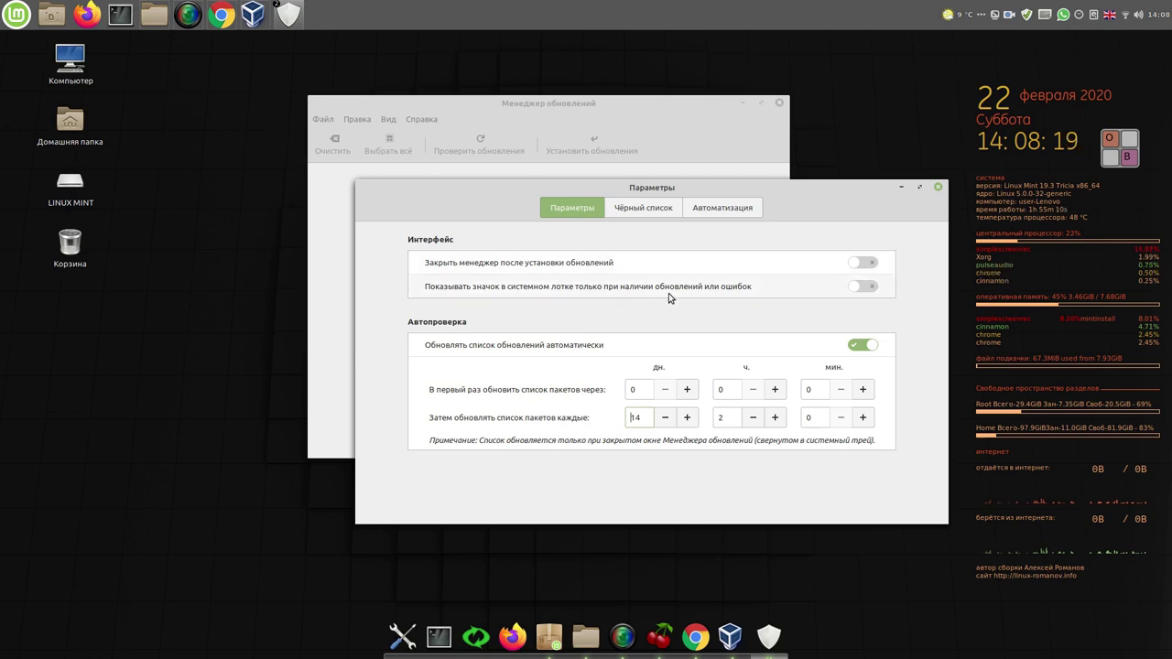
Step: Enable closing the Update Manager after installing updates and showing its tray icon only for updates or errors, and close its windows
left_click(868, 290)
left_click(866, 265)
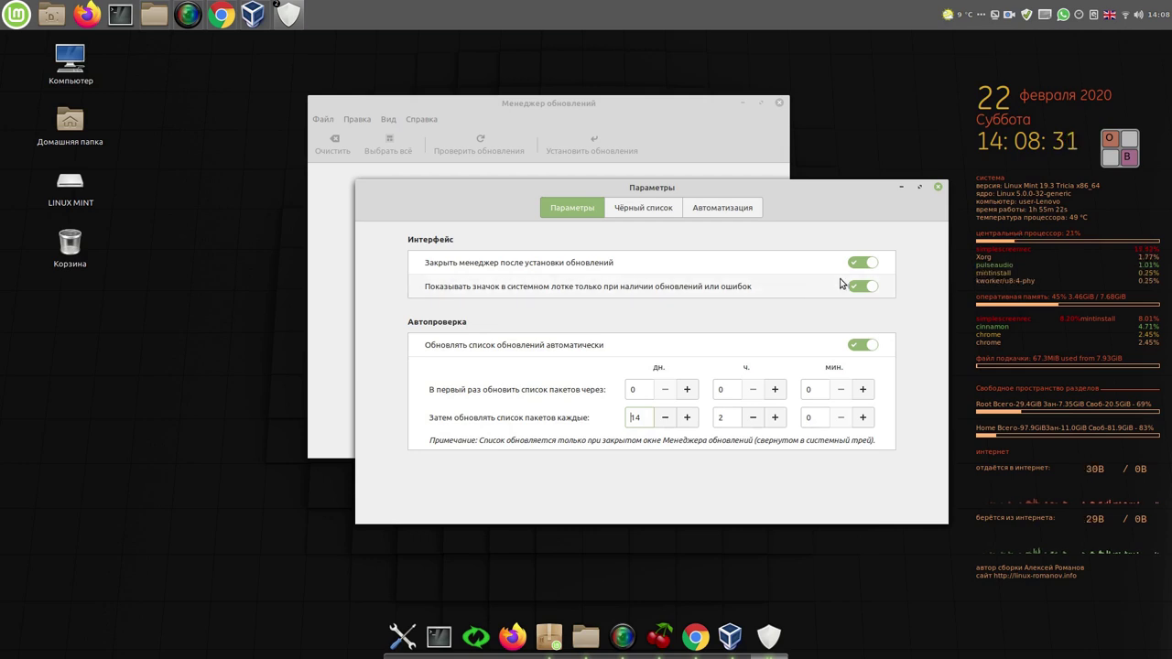
left_click(938, 188)
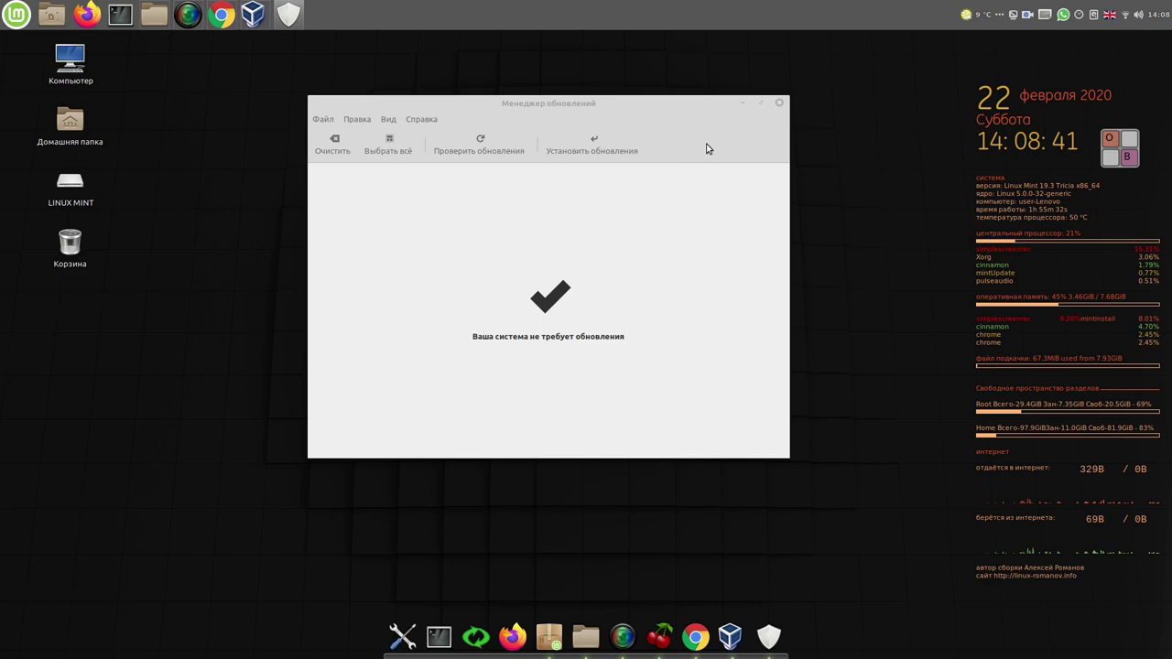
left_click(780, 104)
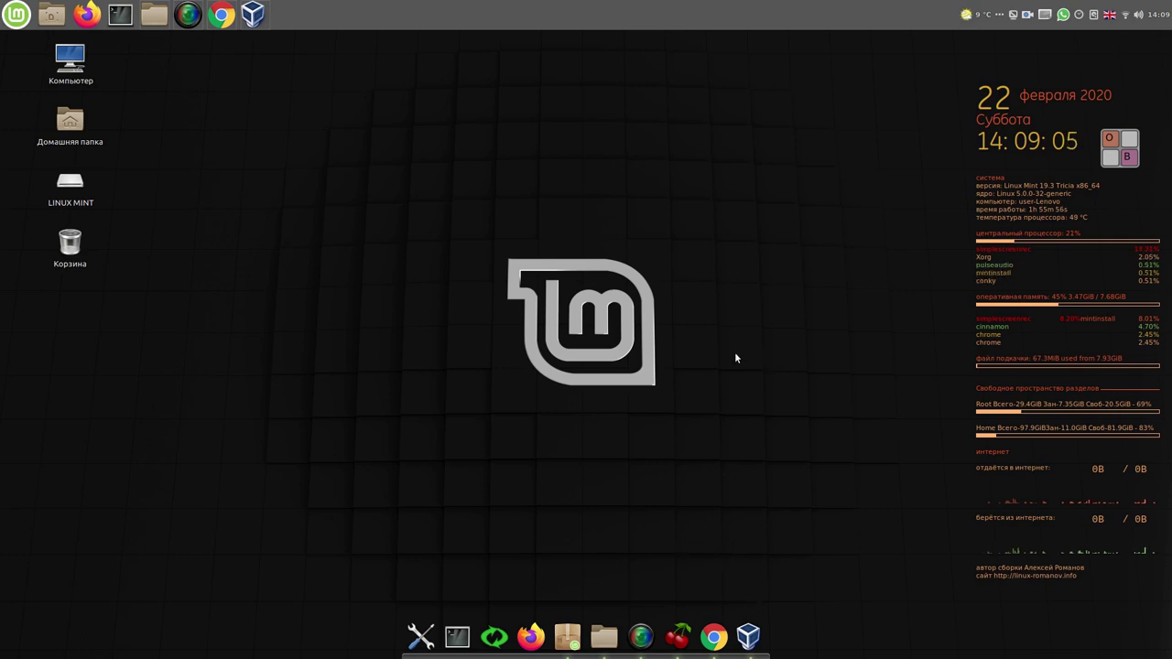
Step: Bring up the VirtualBox Manager and close it
left_click(748, 636)
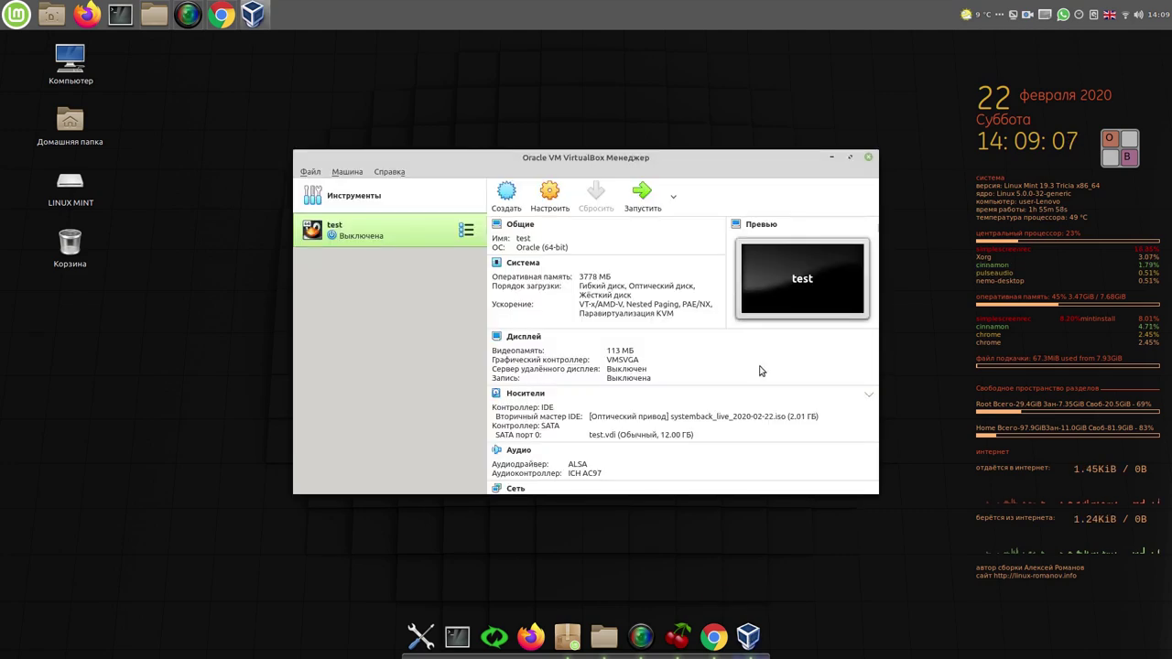
left_click(869, 157)
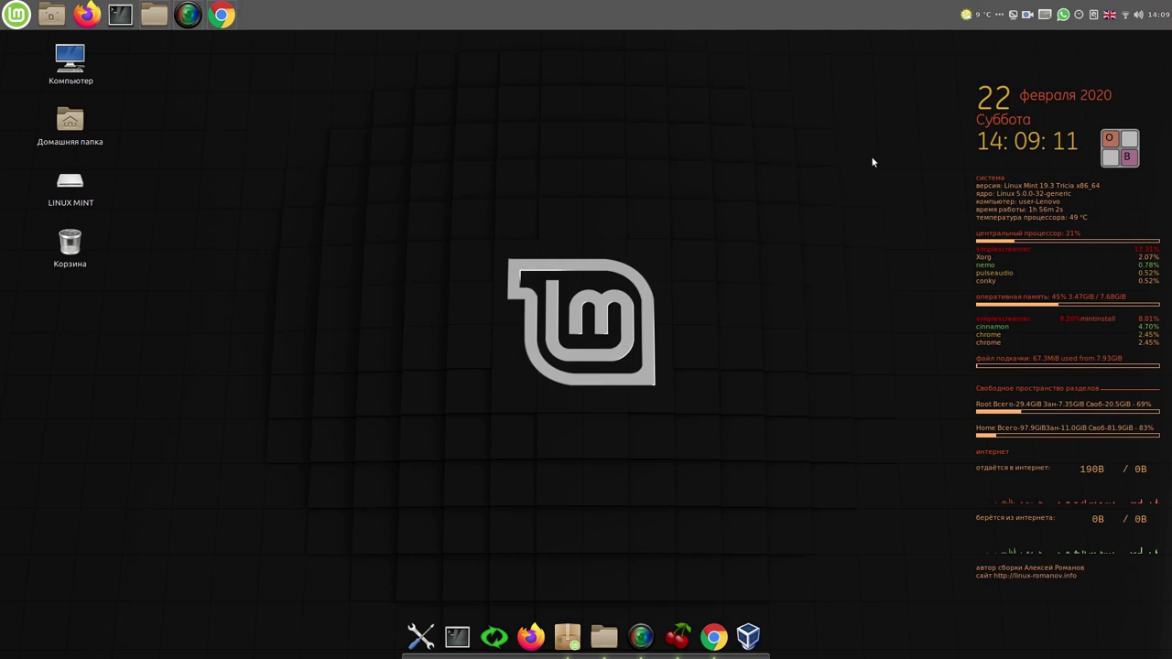
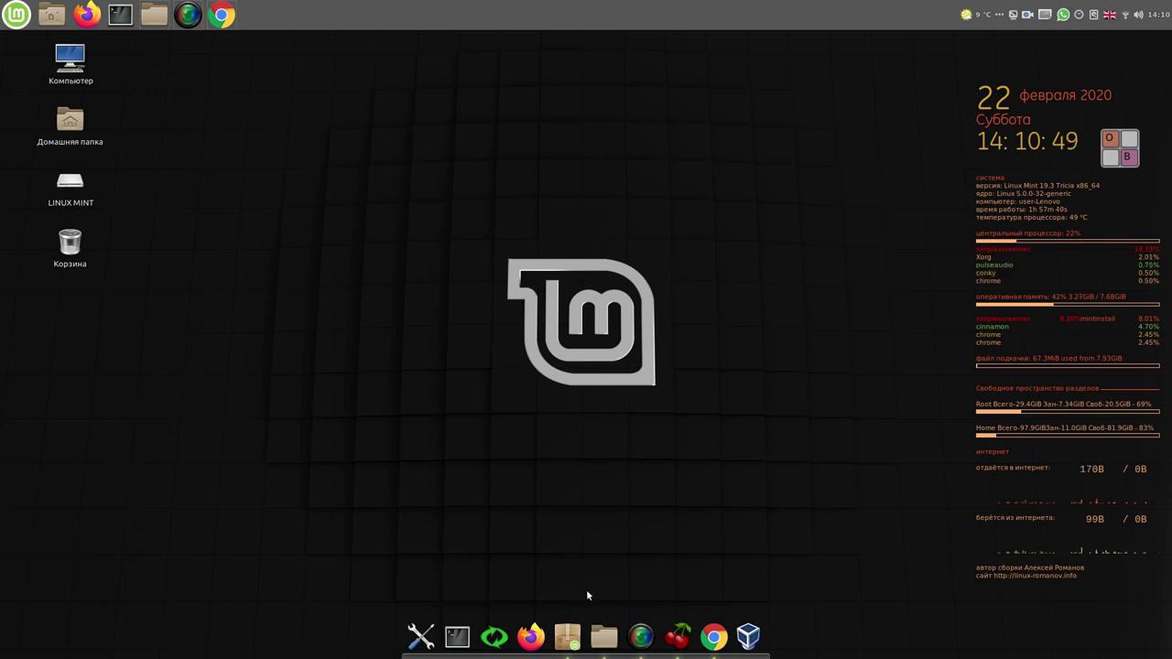
Step: Close the Software Manager showing the WhatsApp page and reopen it at its start page
left_click(568, 636)
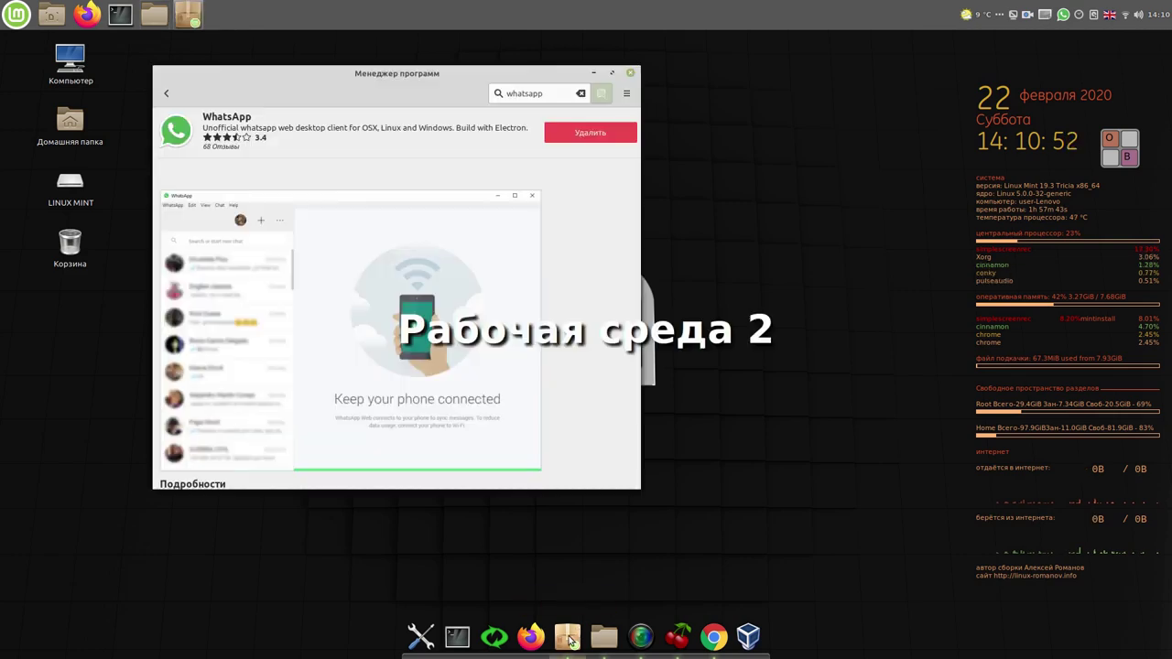
left_click(631, 73)
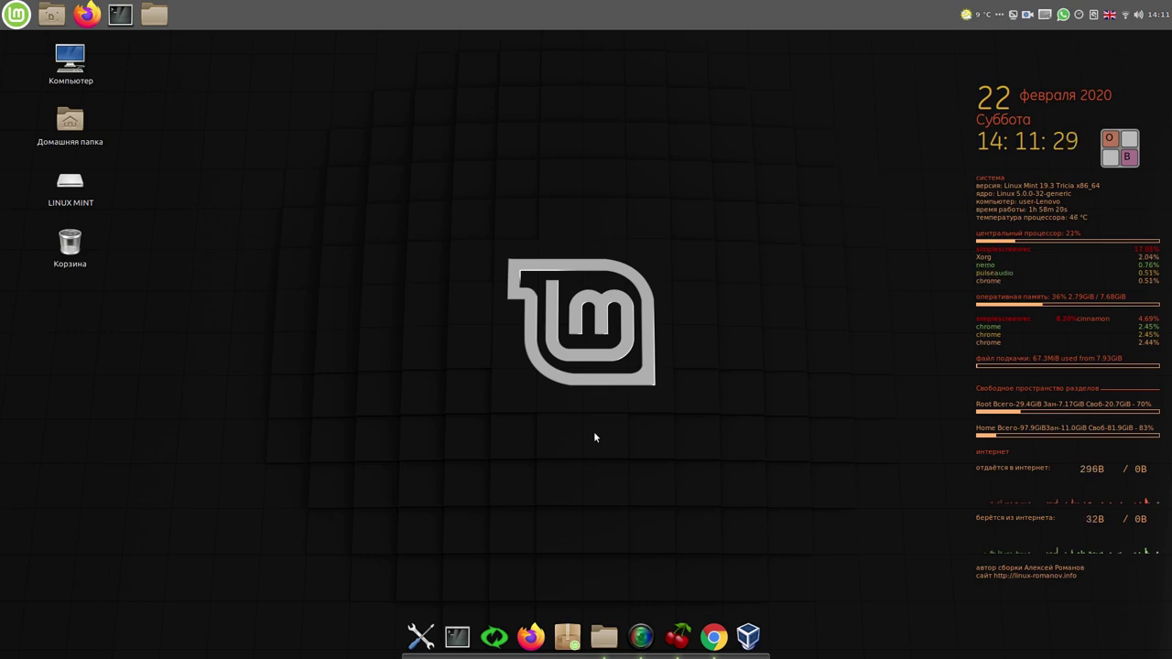
left_click(568, 636)
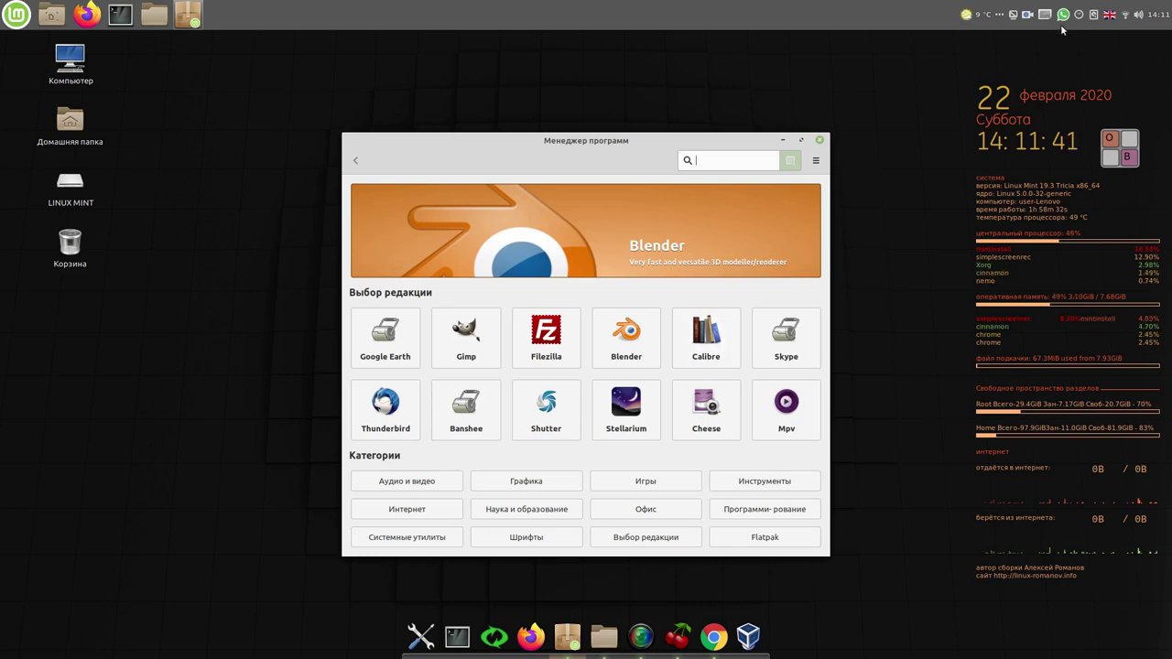
left_click(1030, 18)
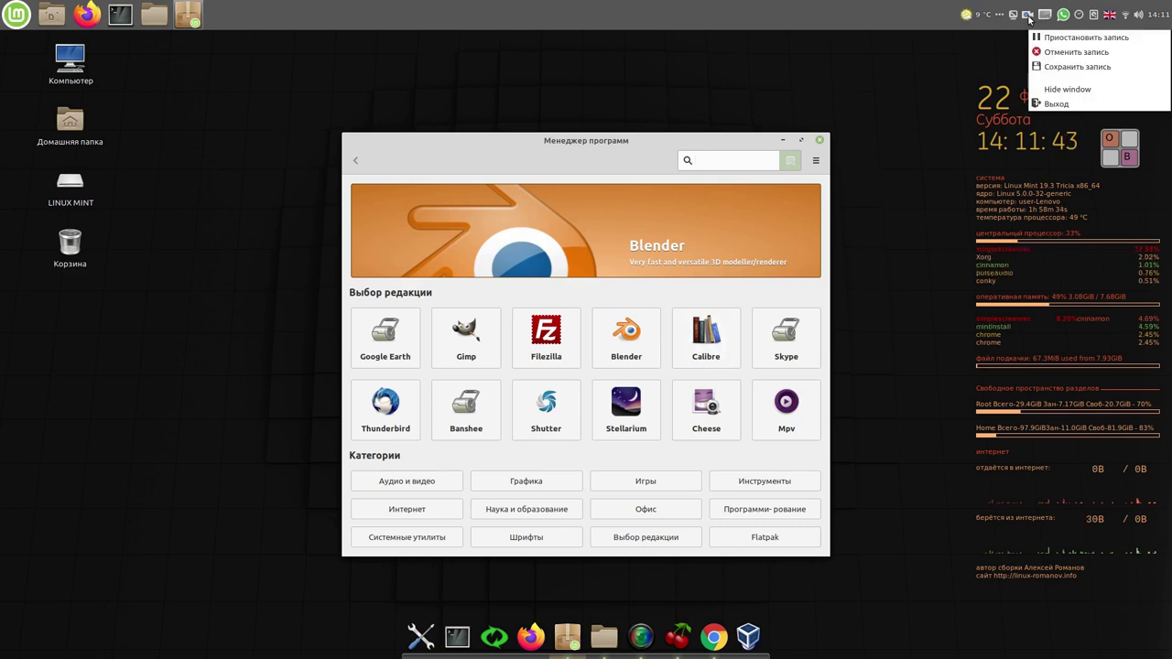
left_click(1055, 42)
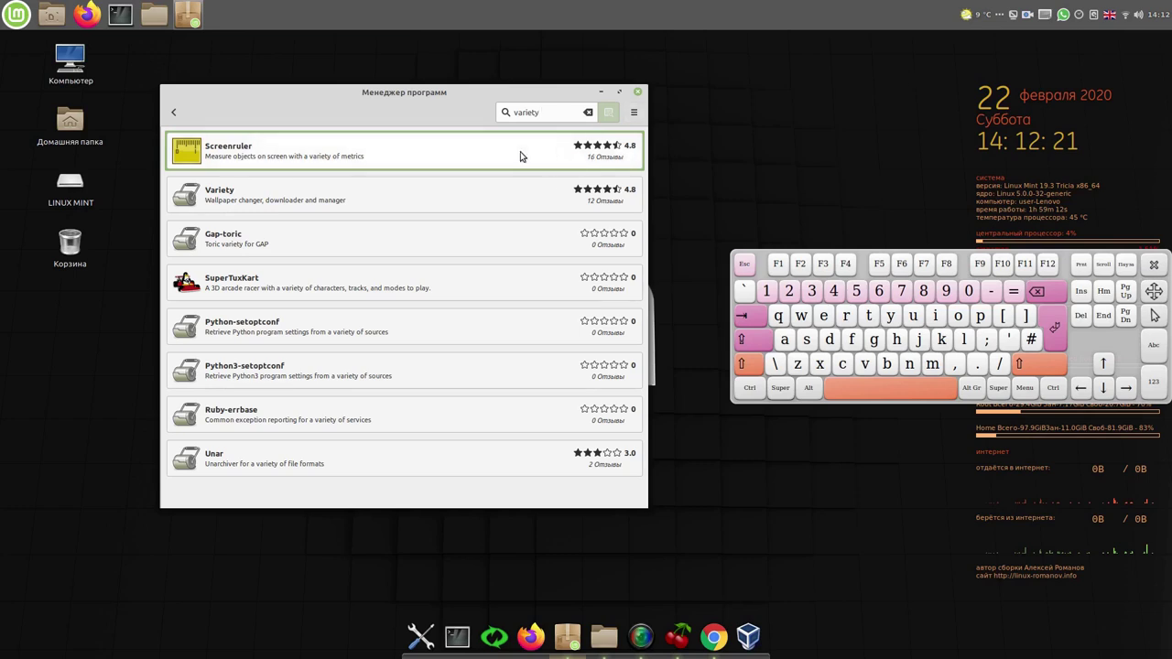
Step: Install Variety from the search results, accept the additional packages, authenticate with the account password, and close the on-screen keyboard
left_click(334, 201)
left_click(616, 159)
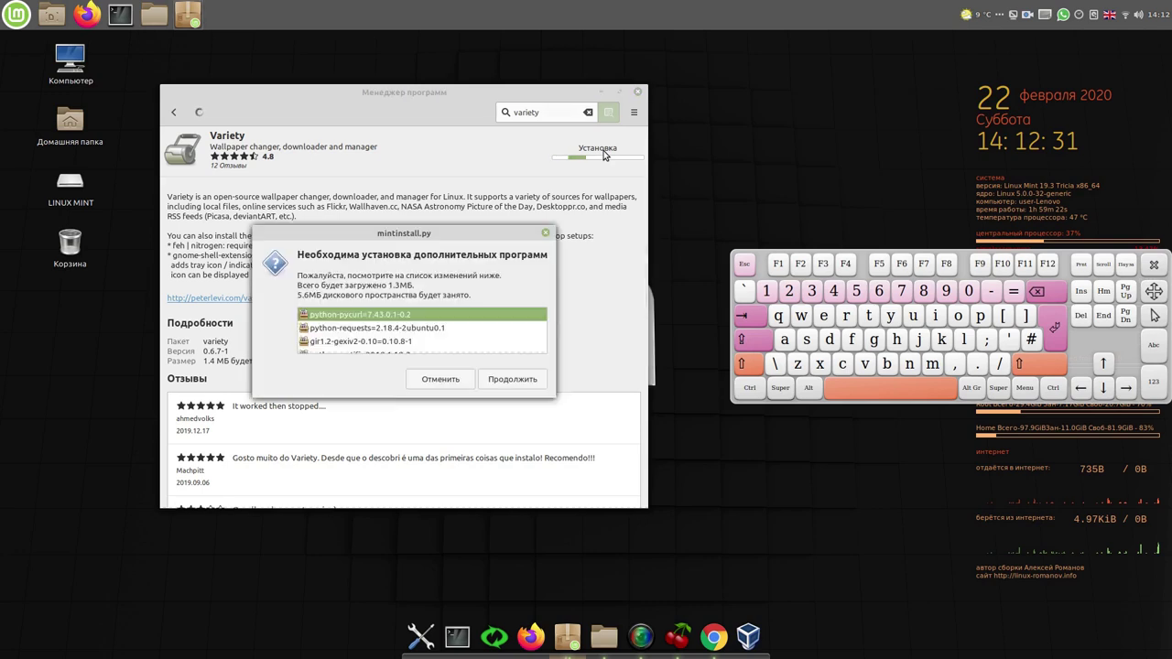
left_click(525, 384)
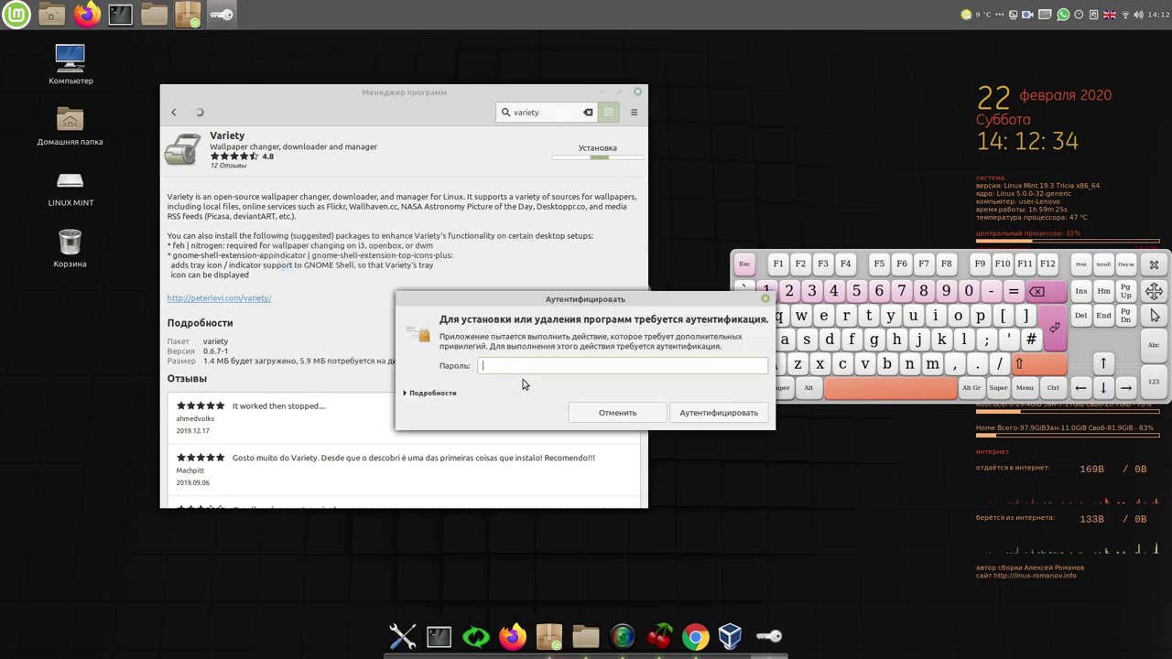
left_click(769, 290)
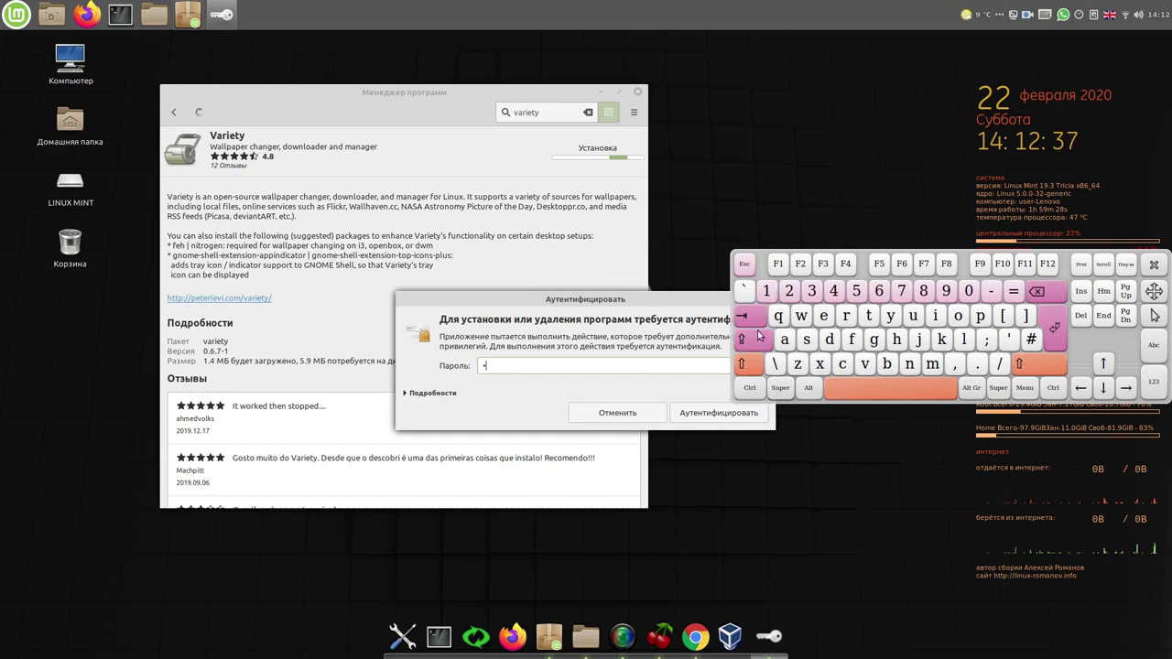
left_click(720, 413)
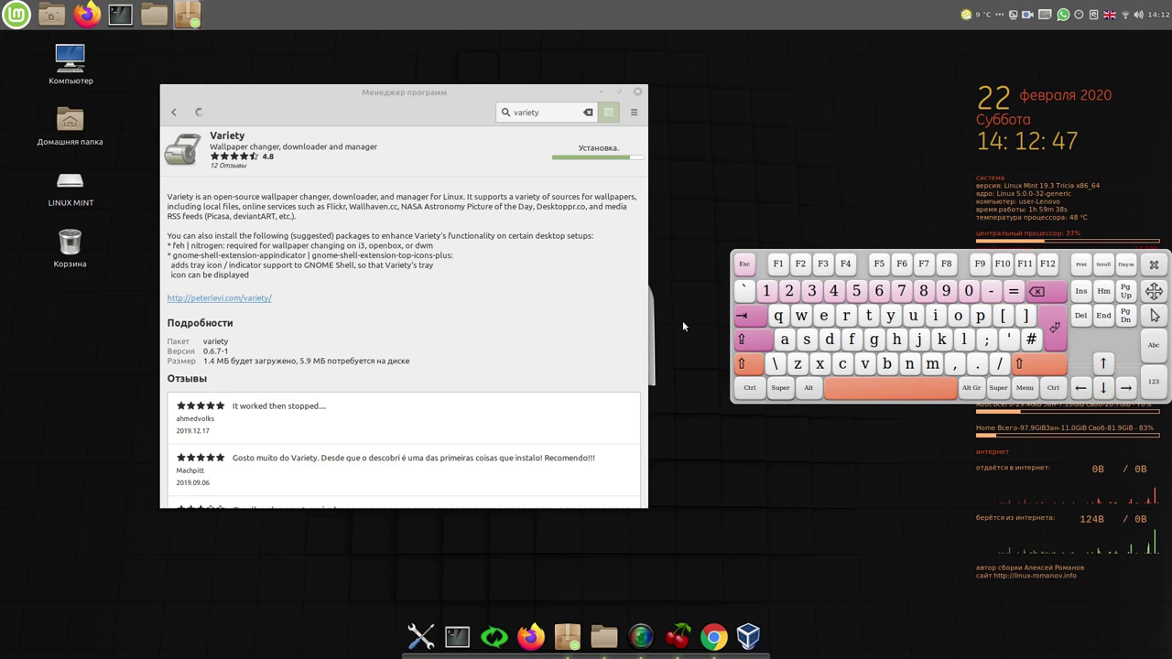
left_click(1158, 265)
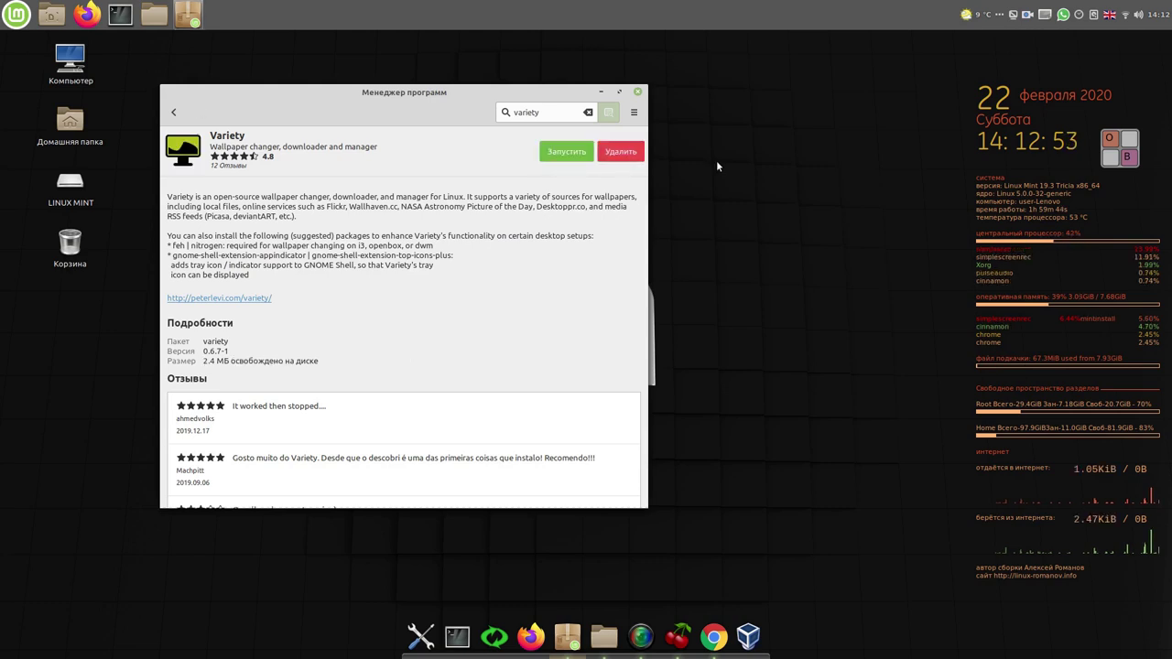
Step: Launch Variety and complete its welcome screens, joining VRTY.ORG anonymously
left_click(566, 155)
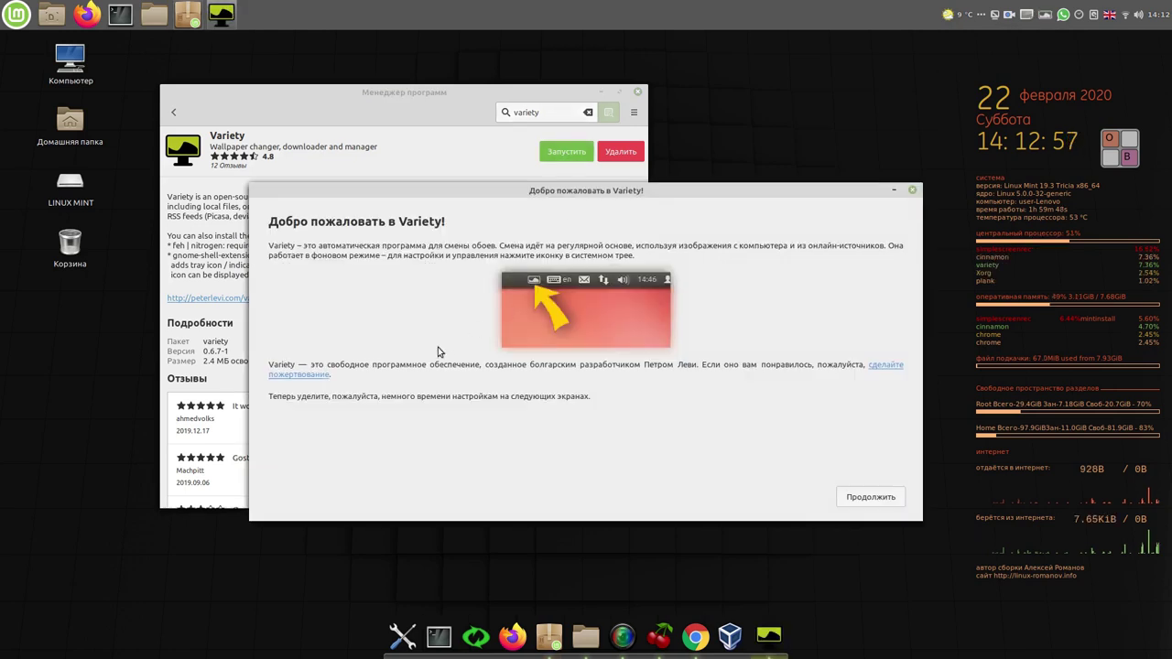
left_click(870, 498)
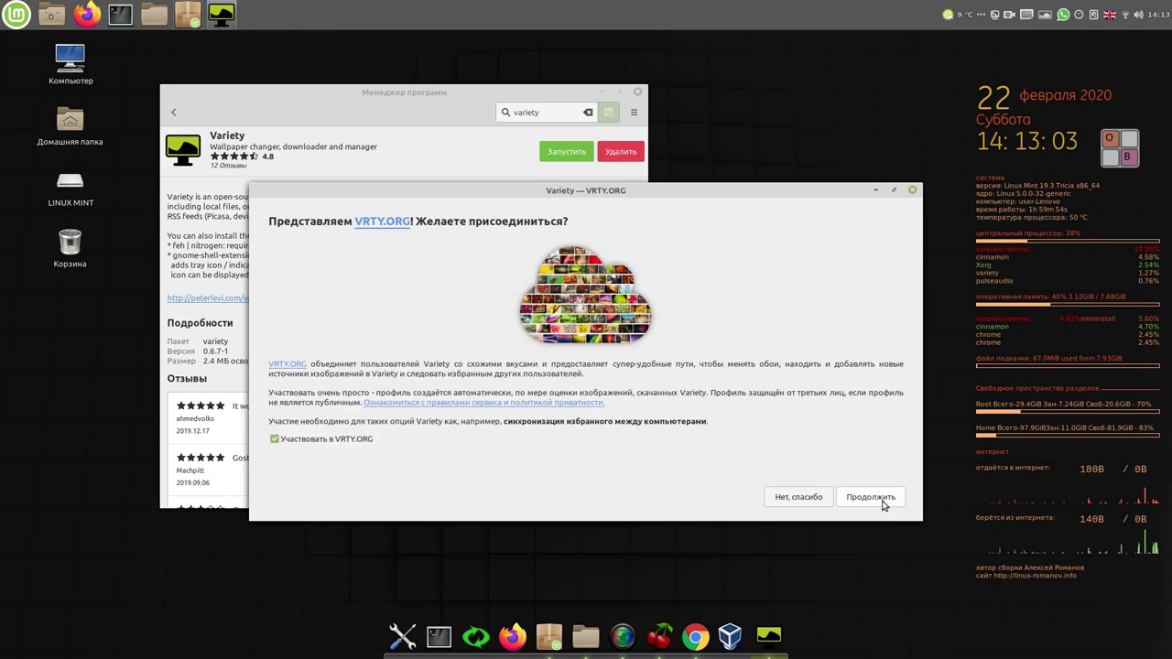
left_click(884, 505)
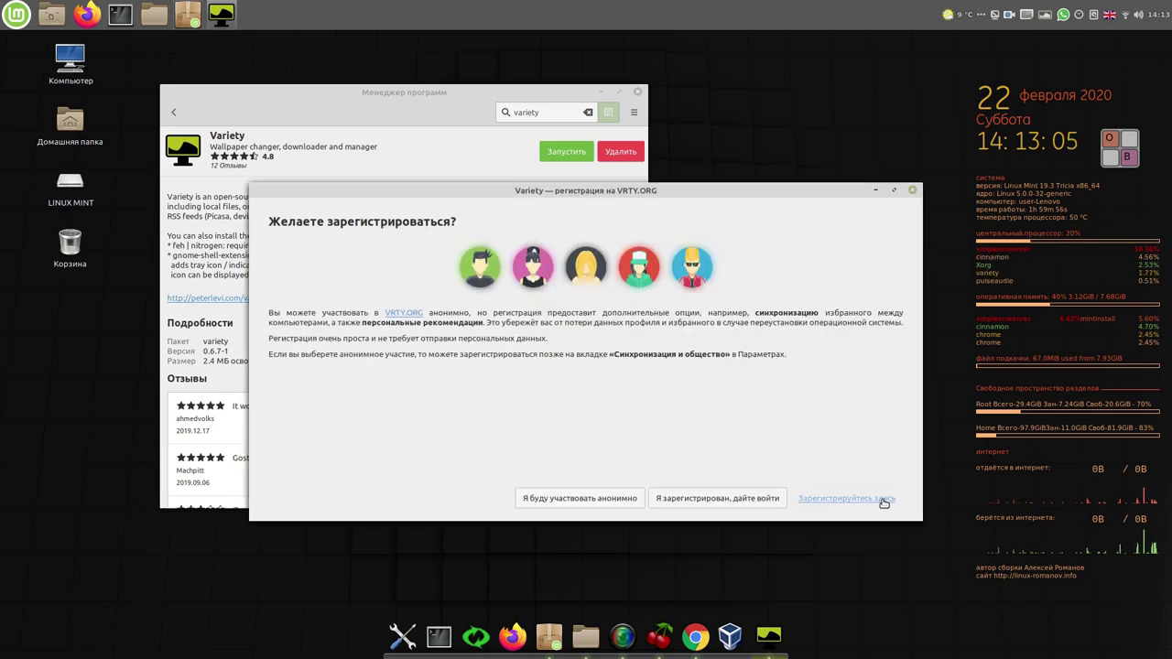
left_click(589, 498)
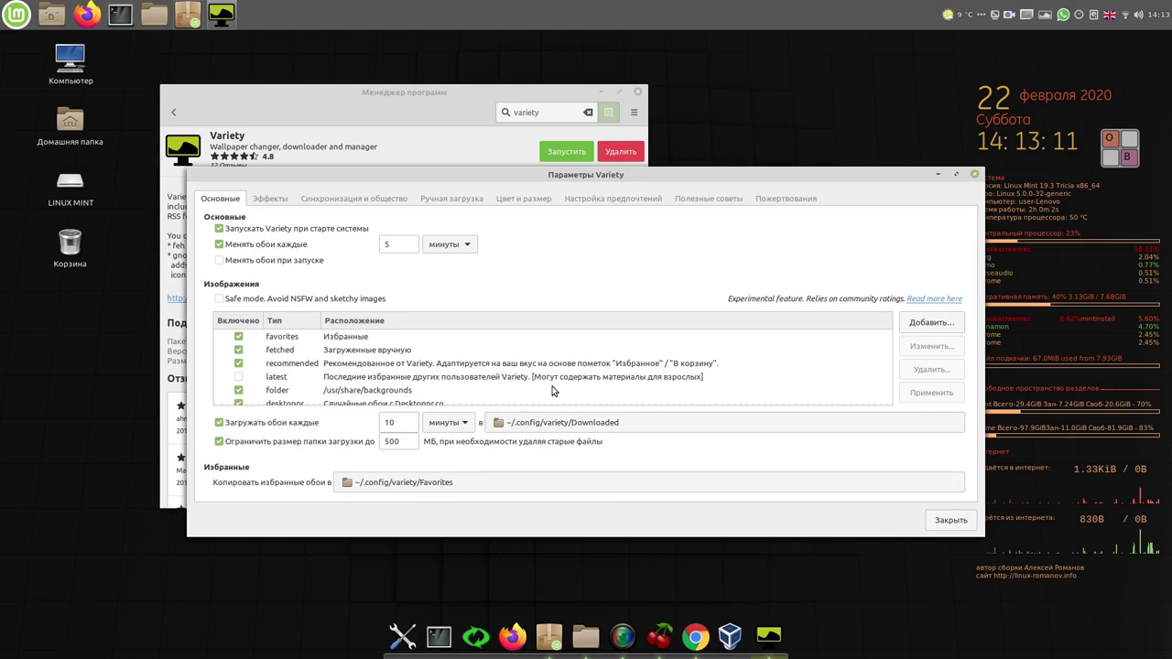
Step: Set Variety to change the wallpaper every 1 minute and close the on-screen keyboard
double_click(396, 244)
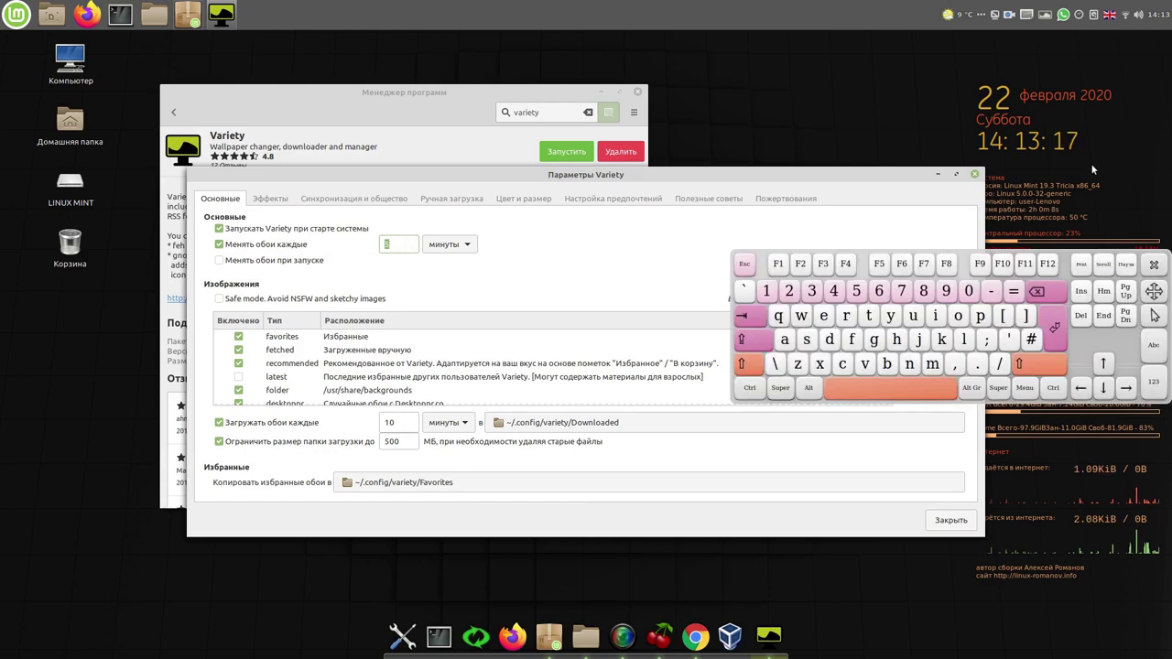
left_click(769, 291)
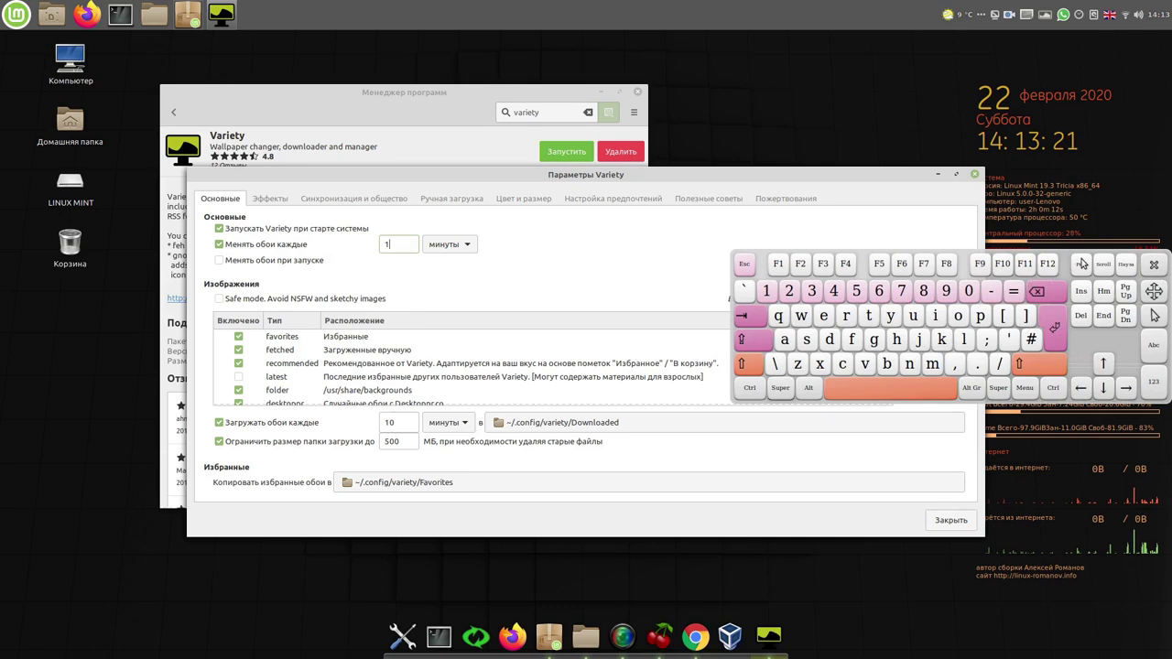
left_click(1150, 266)
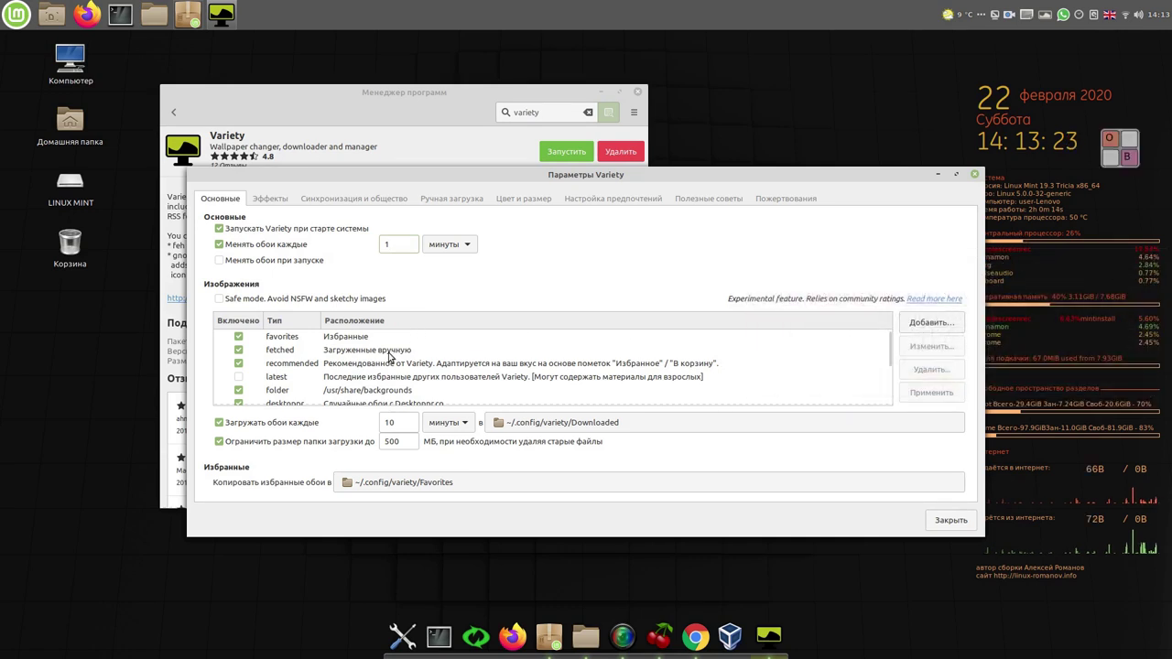
Step: Enable the "latest" image source, disable the NASA "apod" source, and close the Variety preferences and the Software Manager
scroll(388, 358, "down", 2)
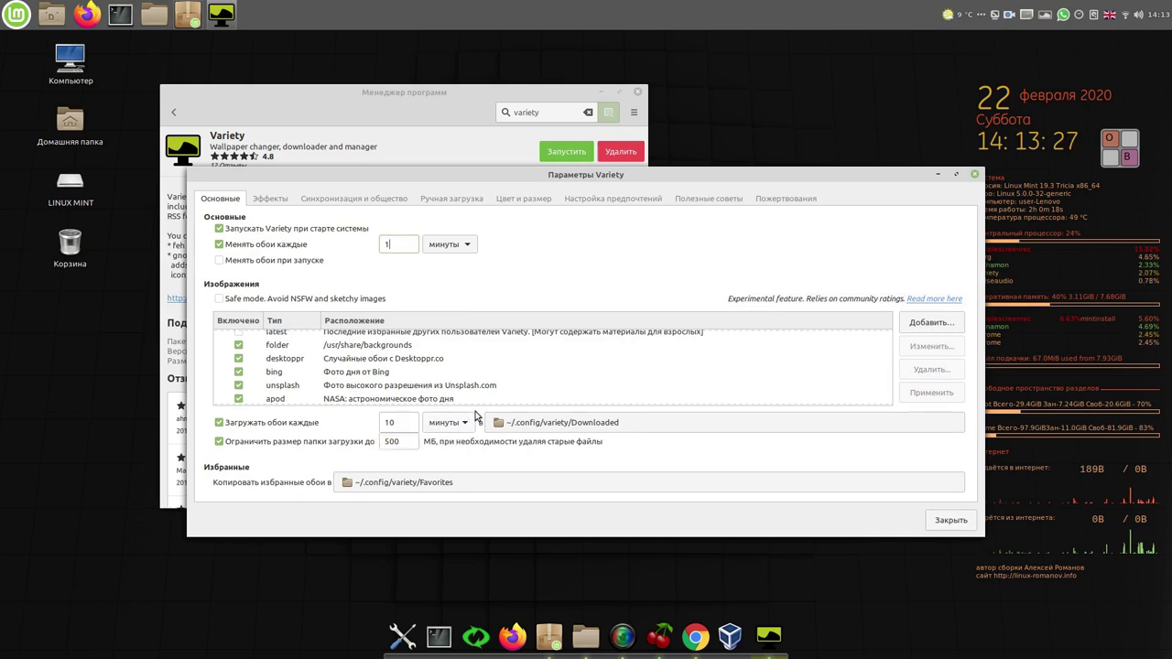
scroll(467, 396, "up", 3)
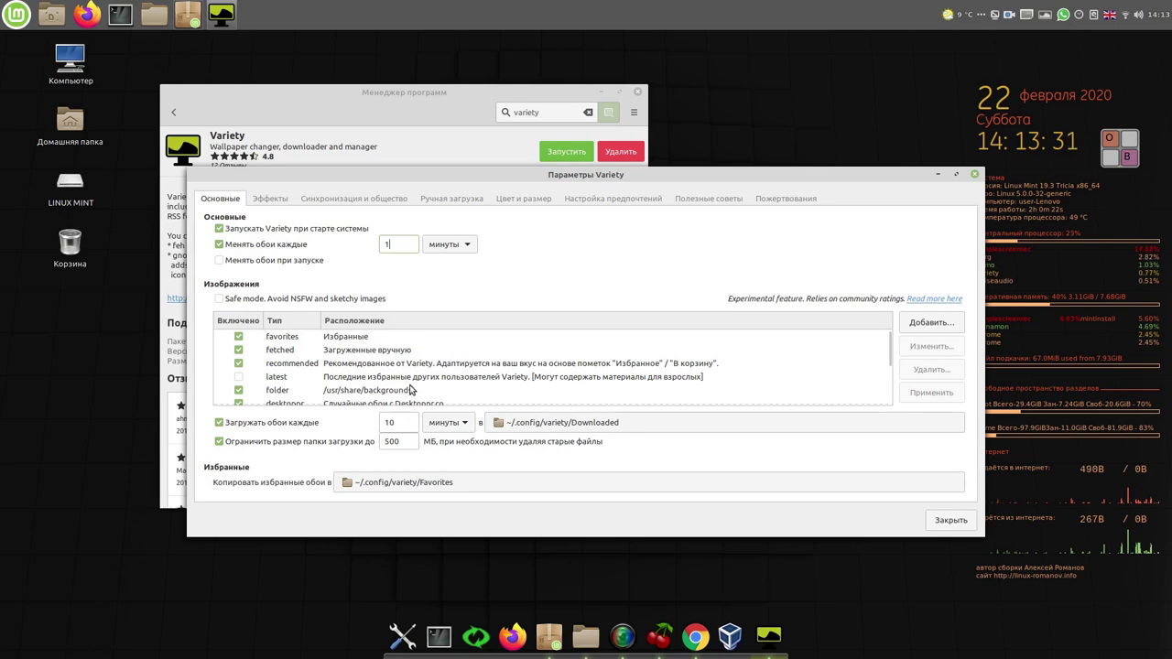
left_click(239, 377)
scroll(344, 388, "down", 3)
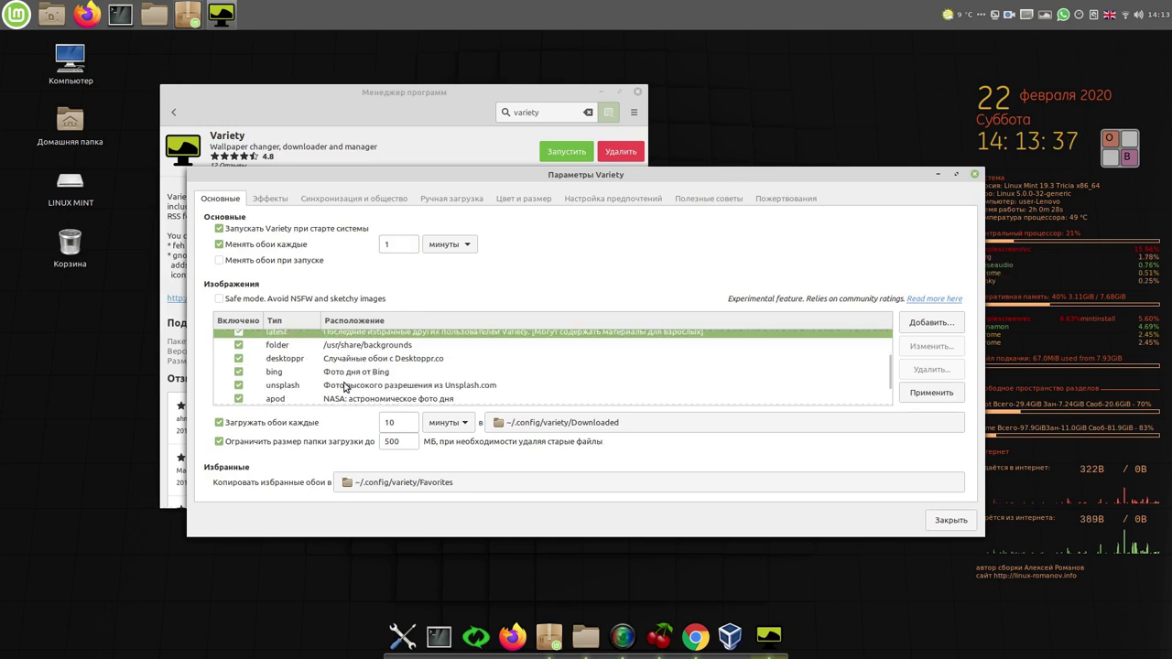
scroll(344, 388, "down", 1)
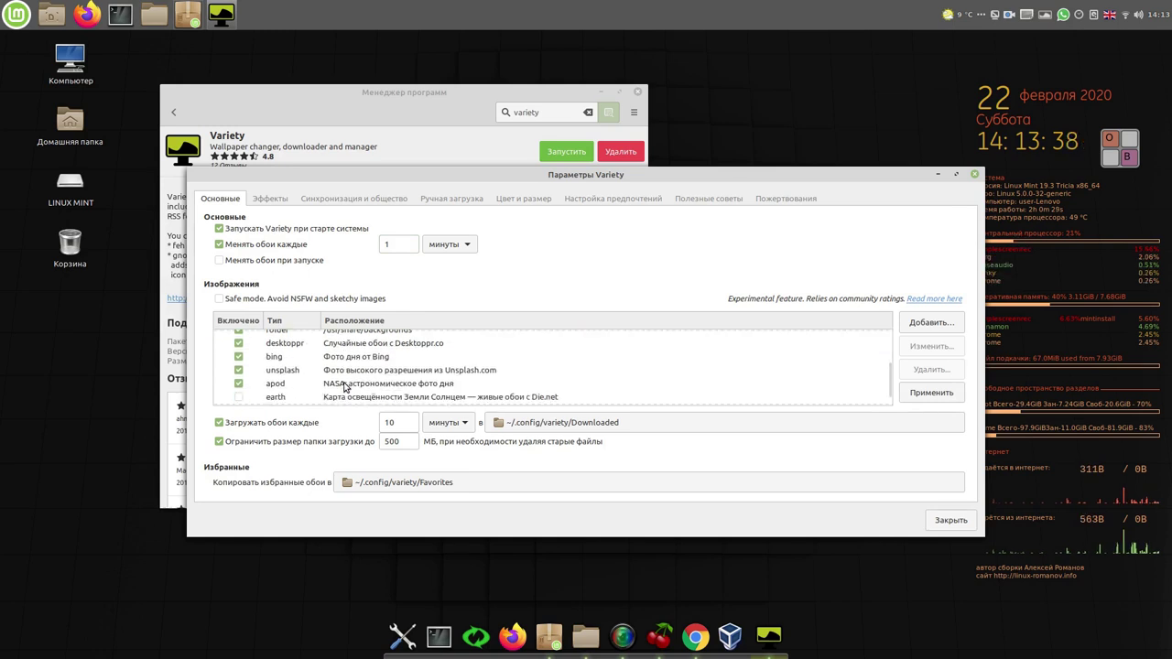
left_click(237, 386)
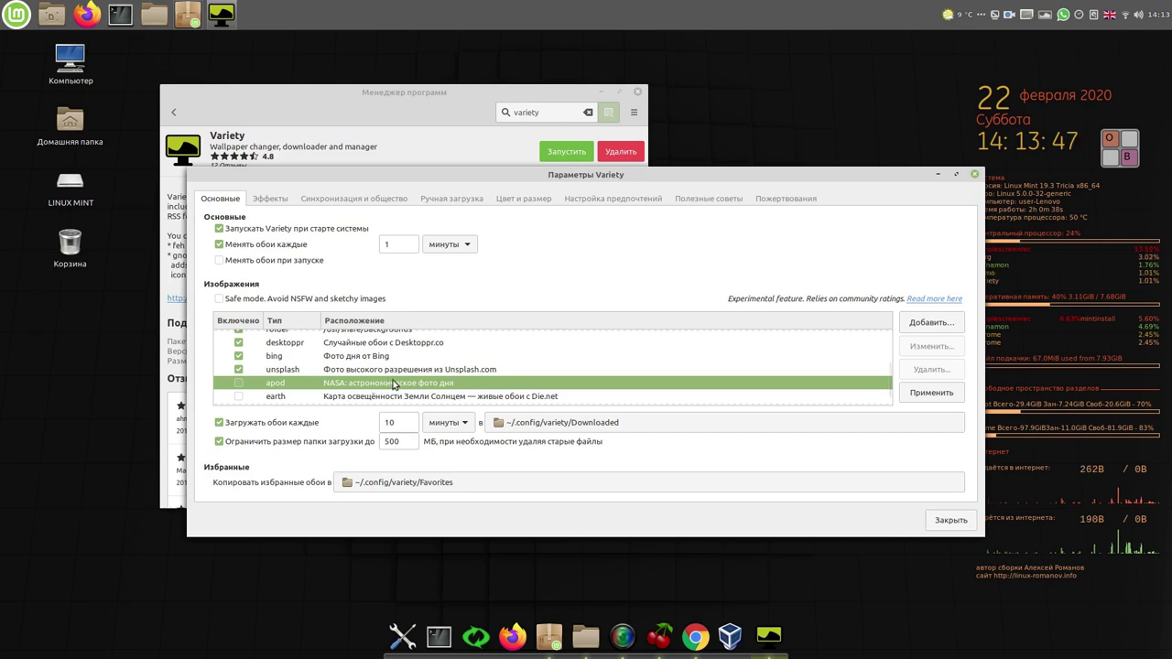
mouse_move(568, 443)
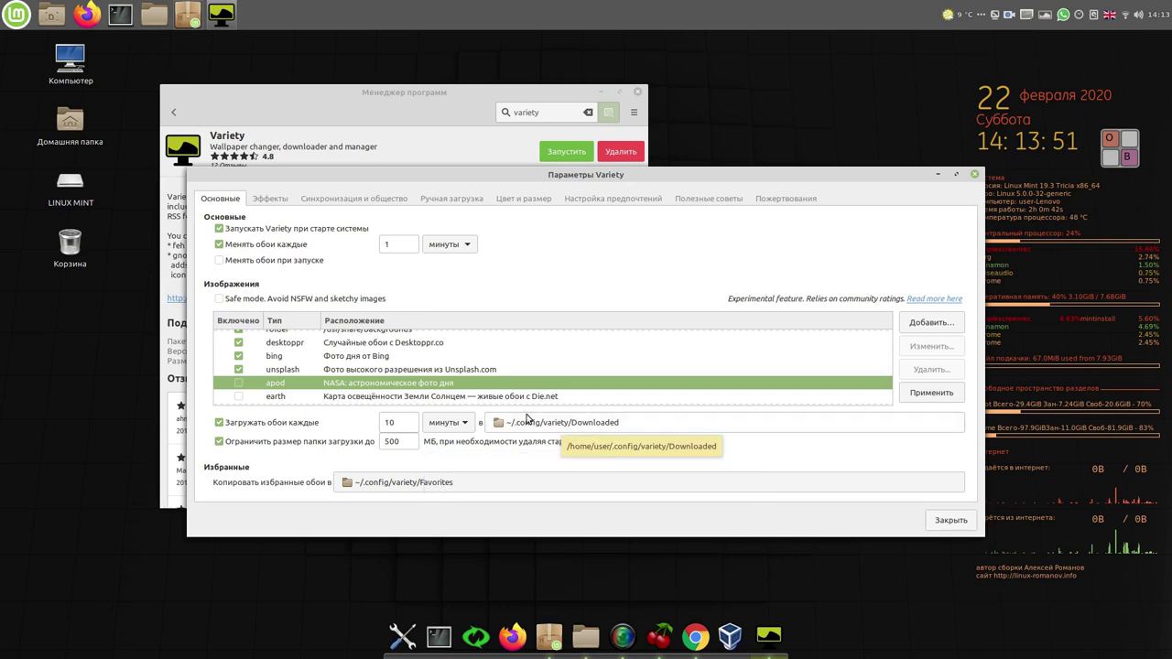
left_click(963, 519)
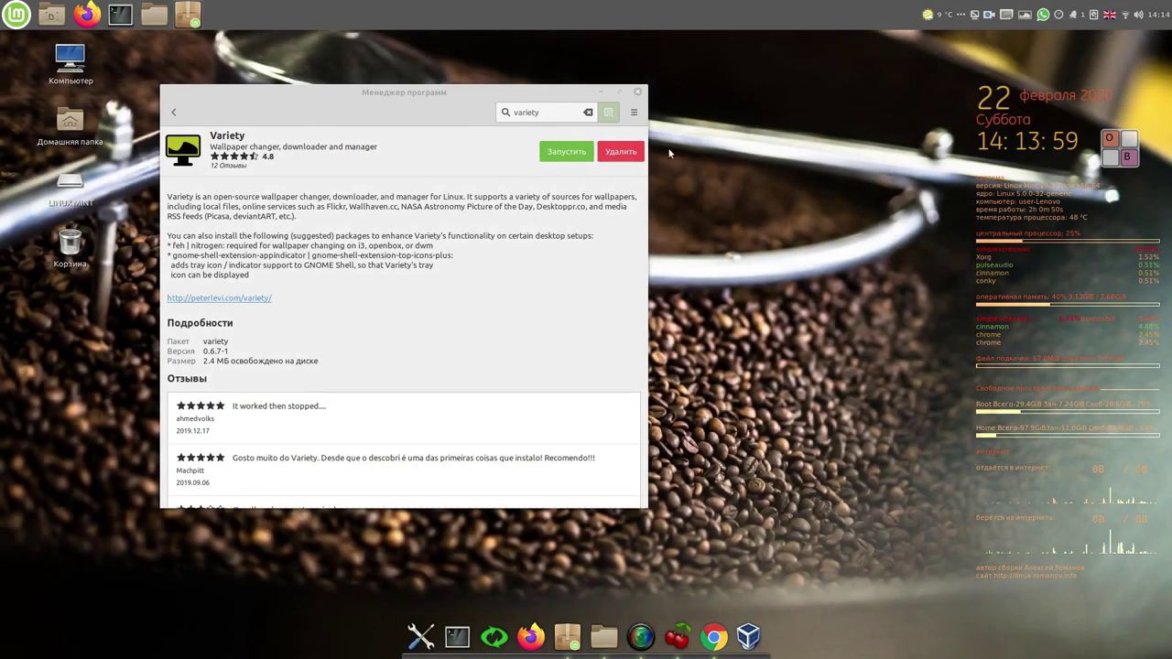
left_click(639, 92)
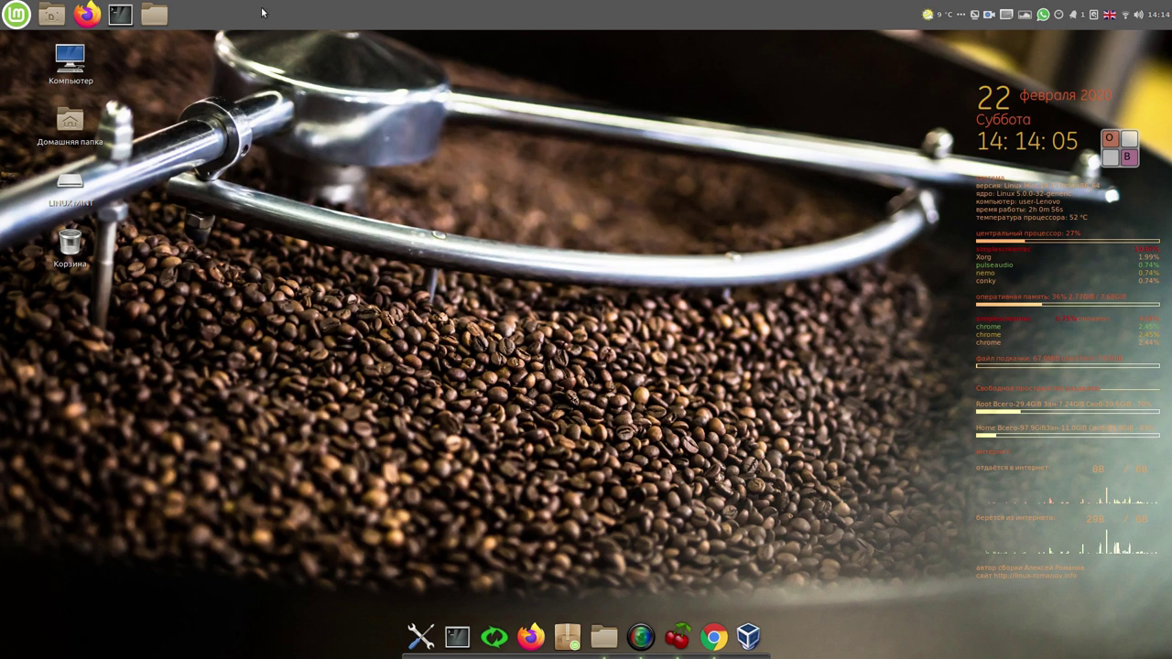
Step: Switch the desktop to the next Variety wallpaper twice in a row
left_click(1026, 15)
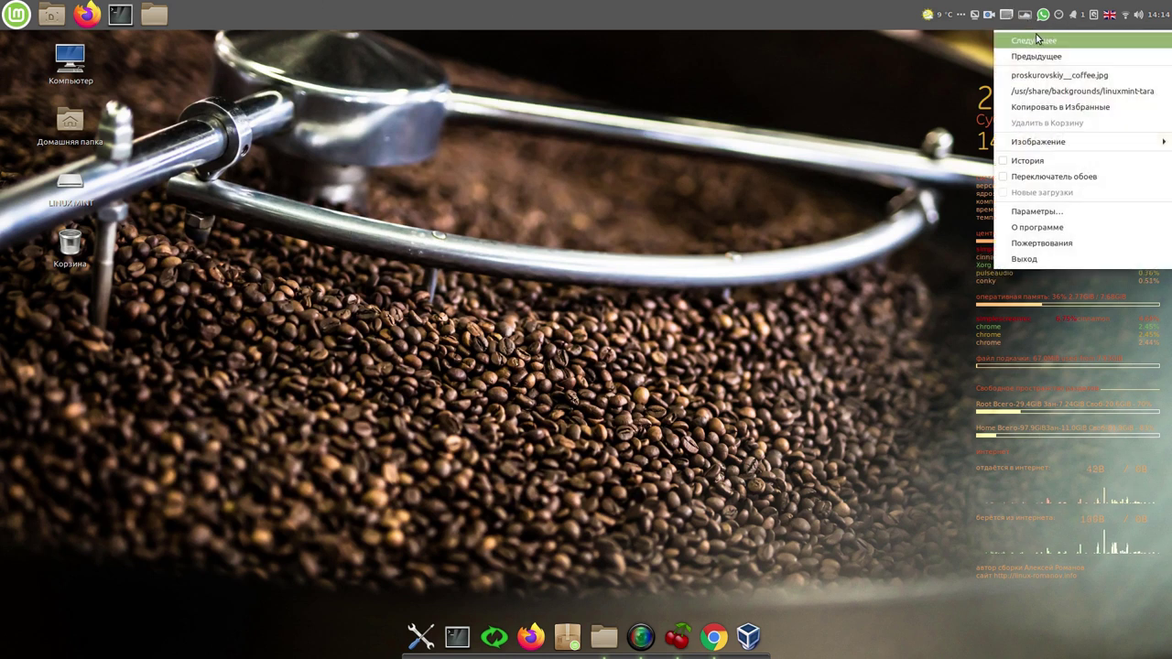
left_click(1036, 41)
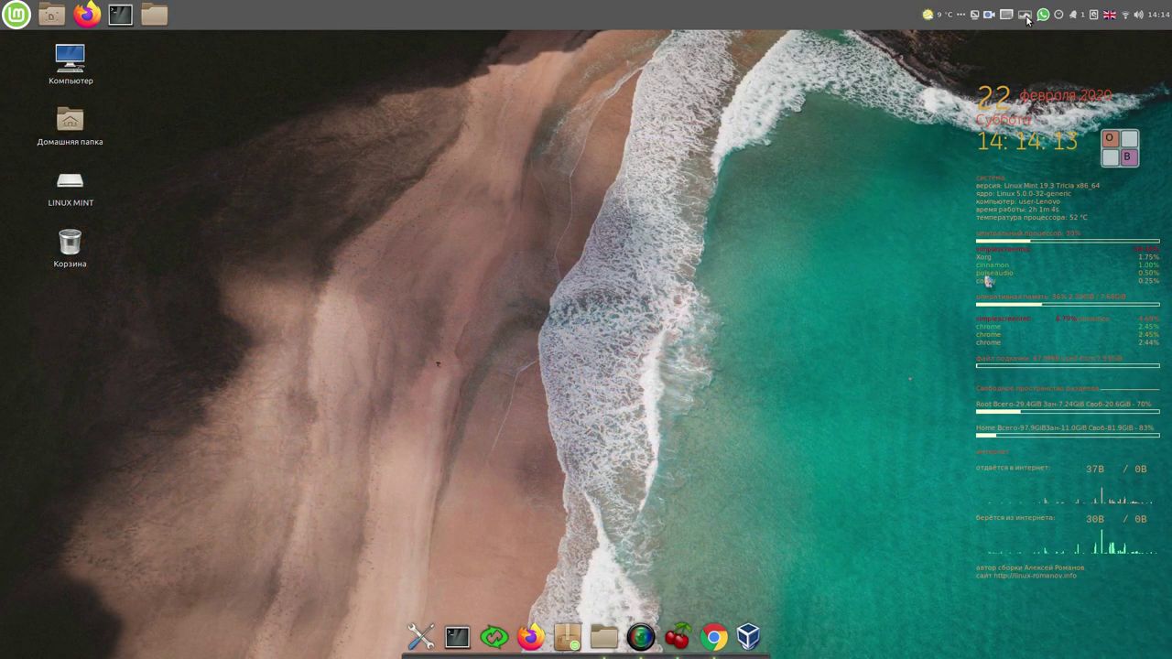
left_click(1027, 17)
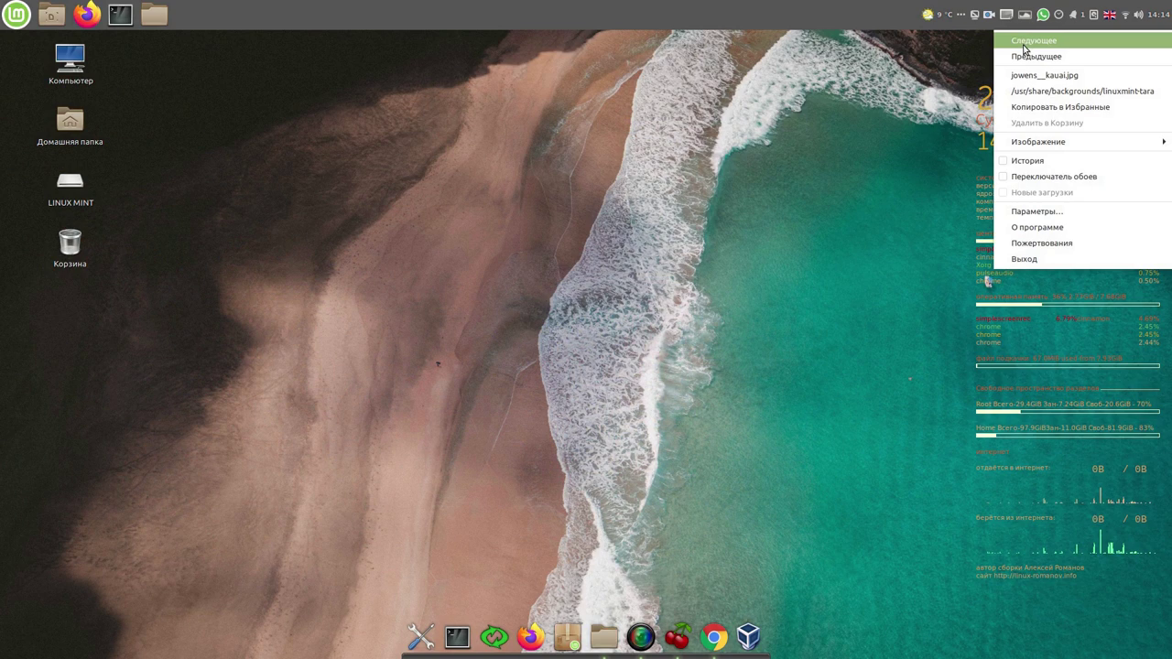
left_click(1022, 44)
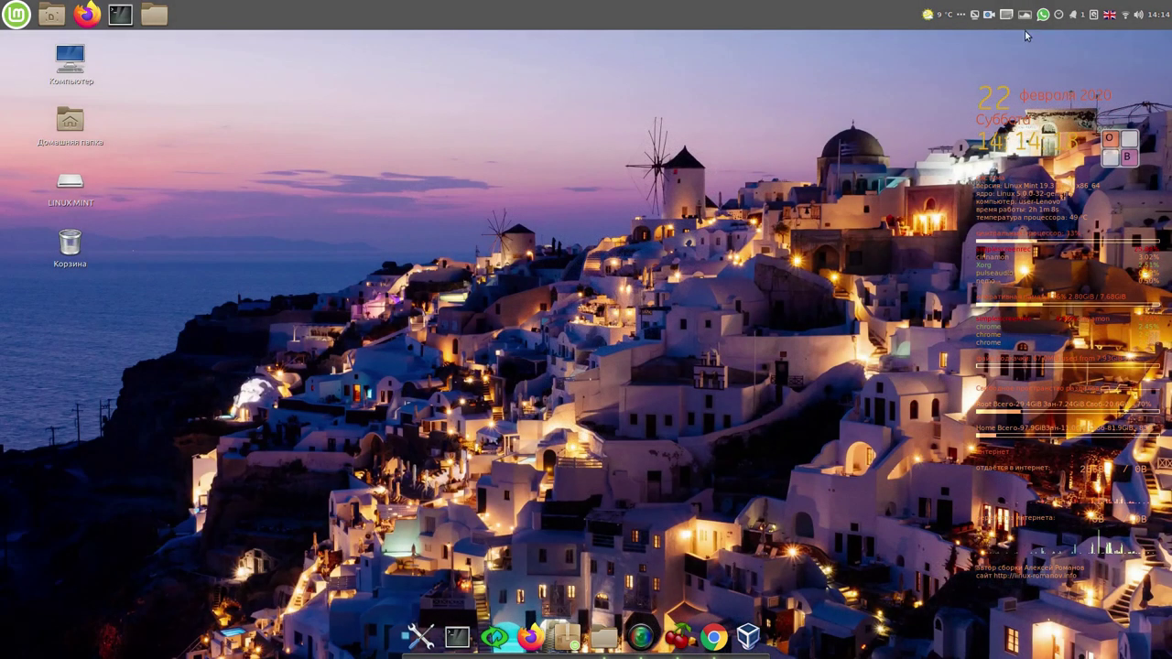
Step: Copy the current Santorini wallpaper to Variety's favorites and switch to the next wallpaper
left_click(1026, 17)
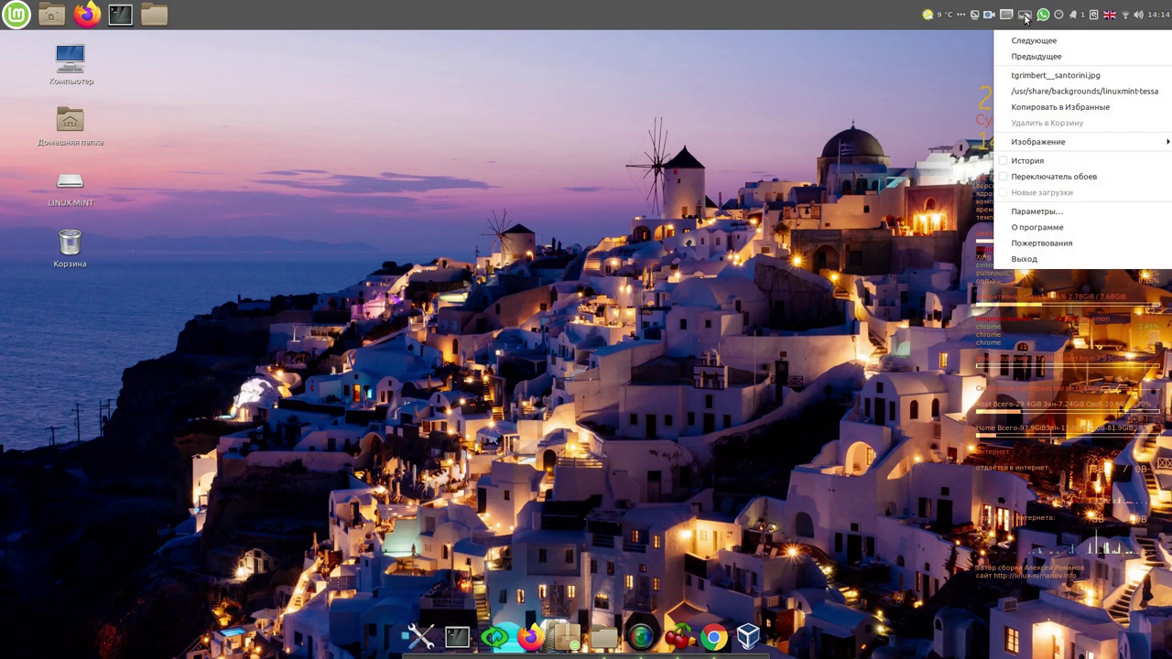
left_click(1041, 107)
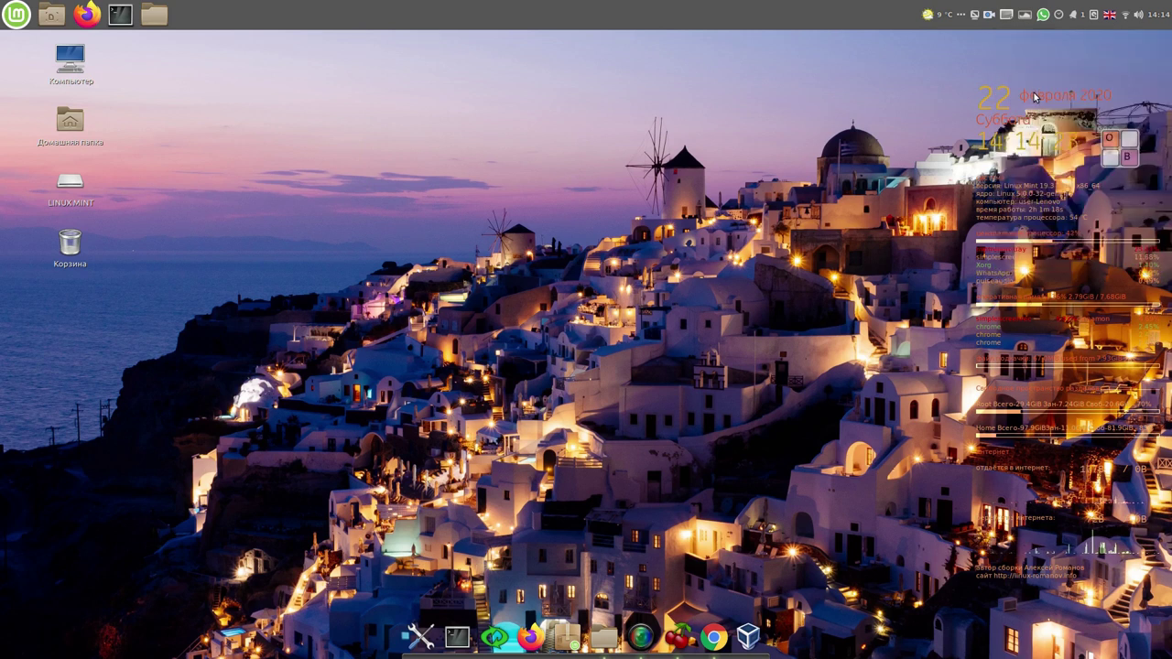
left_click(1026, 17)
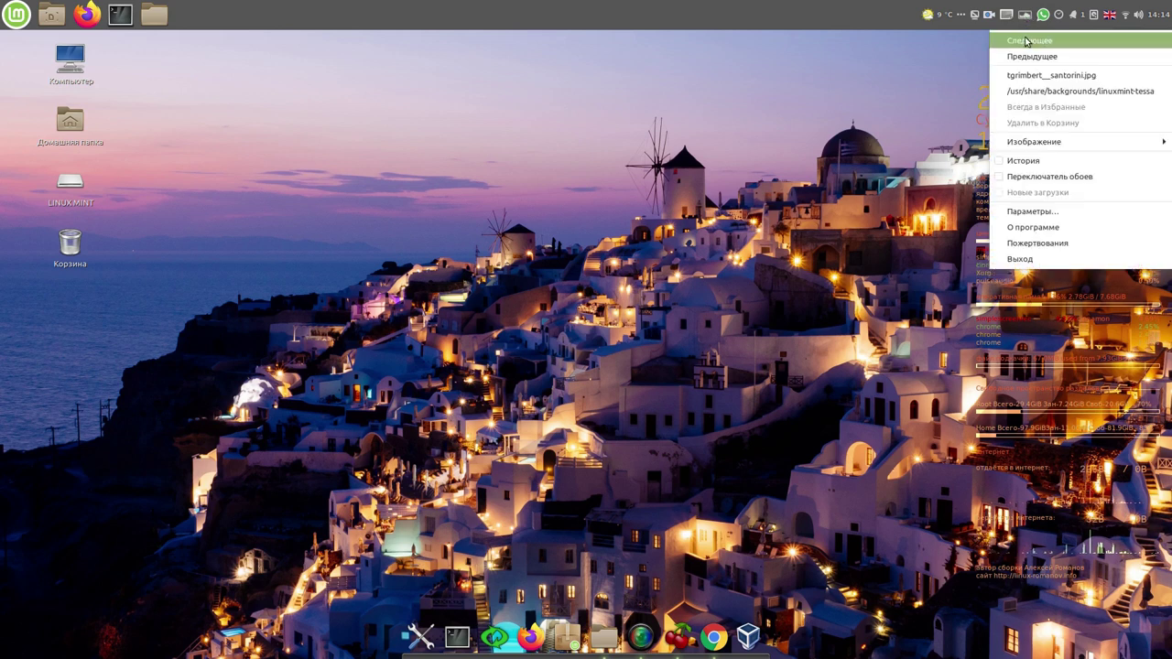
left_click(1025, 37)
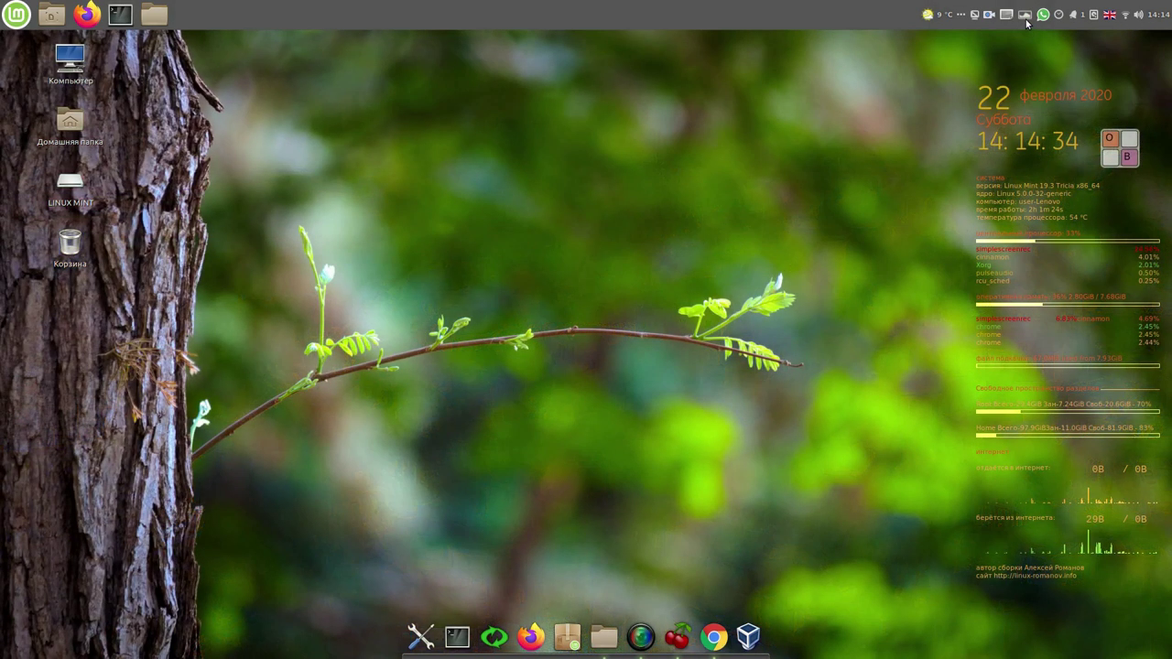
Step: Look at Variety's image options, reopen its preferences, and review the list of image sources
left_click(1027, 17)
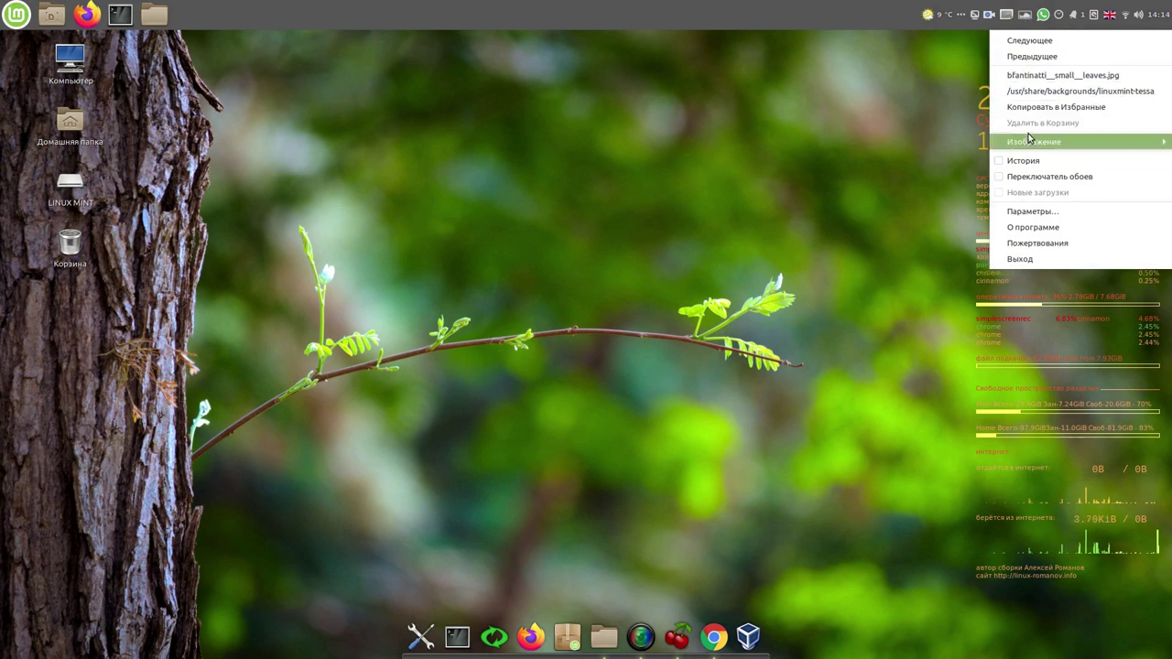
mouse_move(1029, 144)
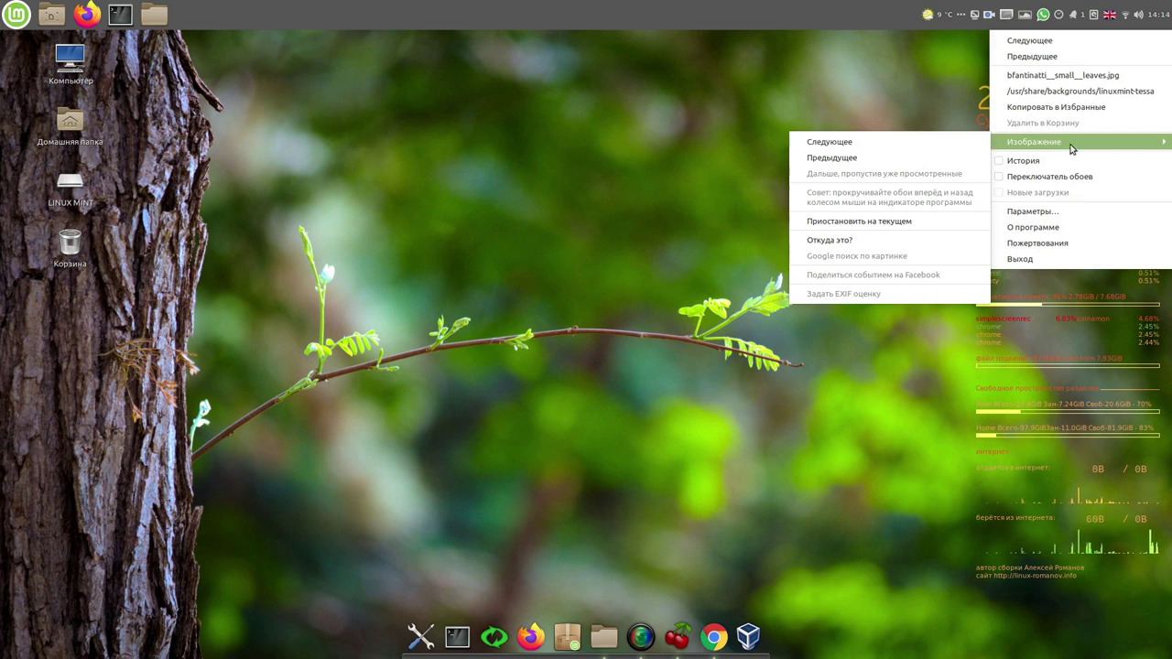
left_click(1038, 213)
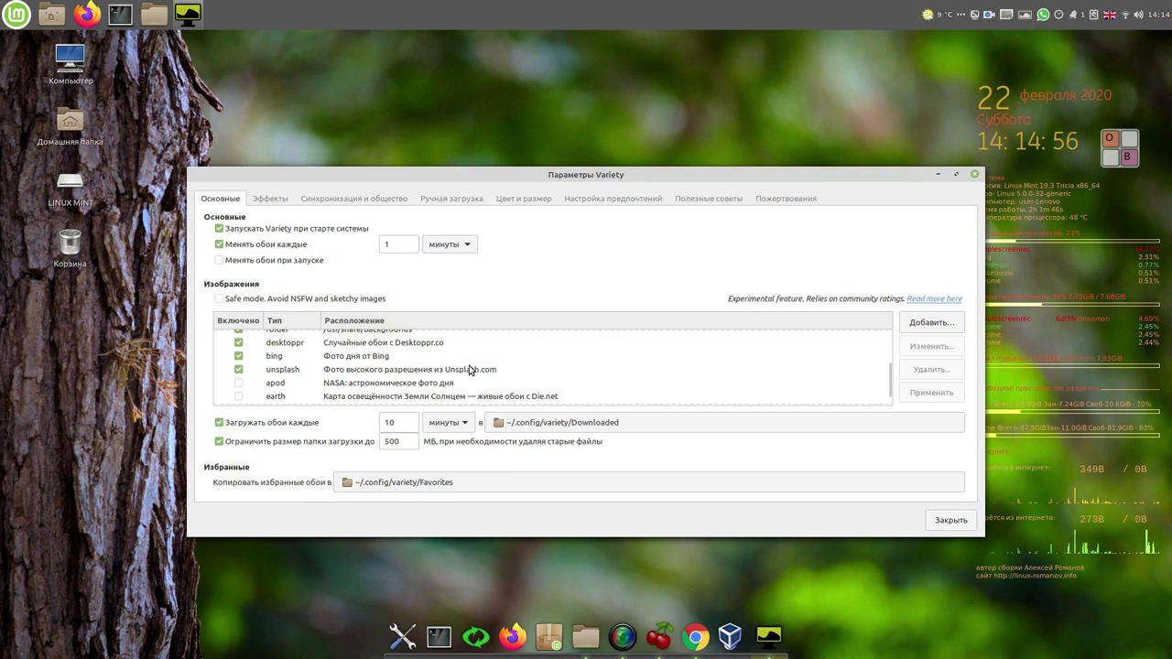
scroll(469, 368, "up", 2)
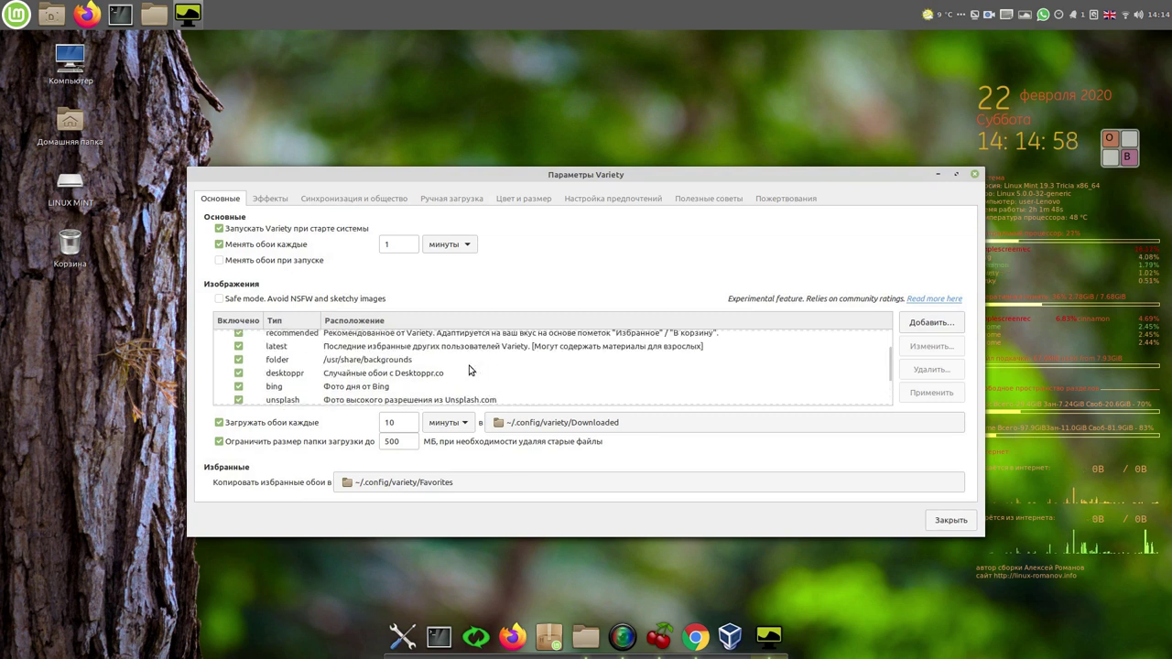
scroll(470, 369, "up", 2)
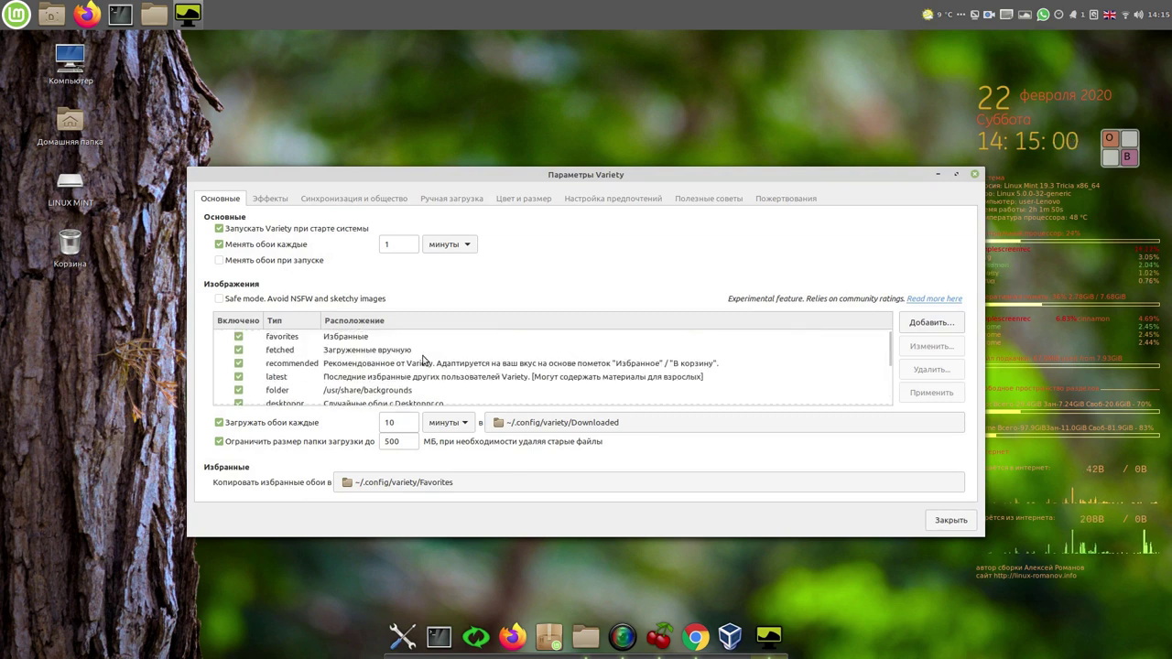
Step: Open tgrimbert_santorini.jpg from Variety's favorites folder, set it as the desktop background, and close the viewer, folder and Variety preferences
double_click(365, 339)
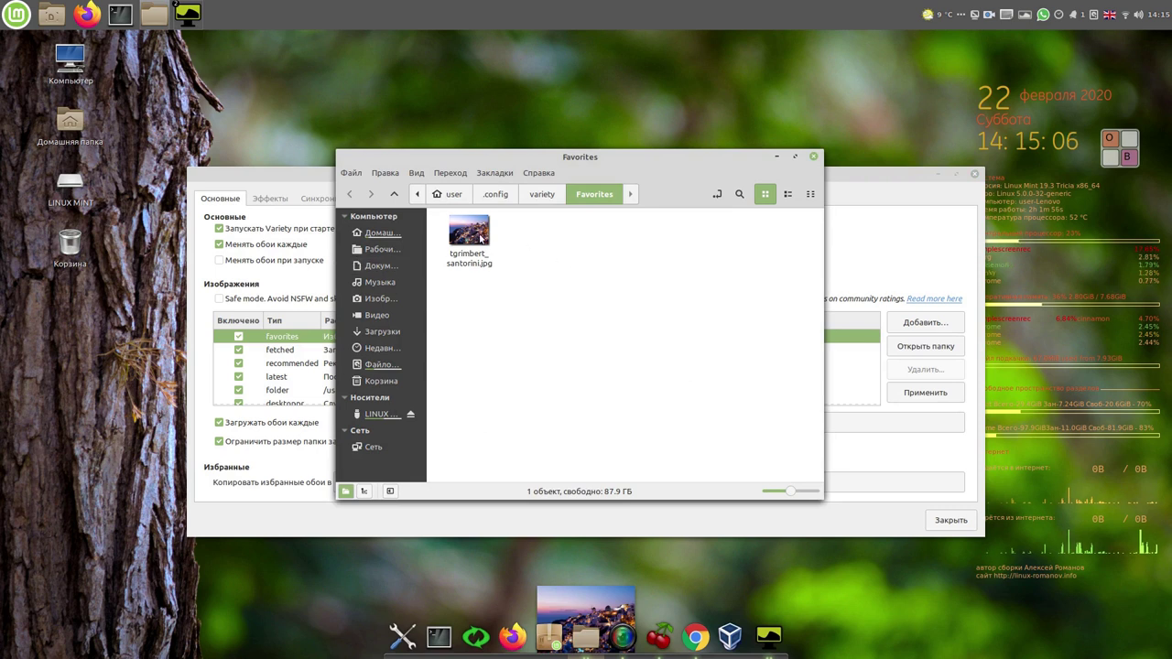
double_click(470, 231)
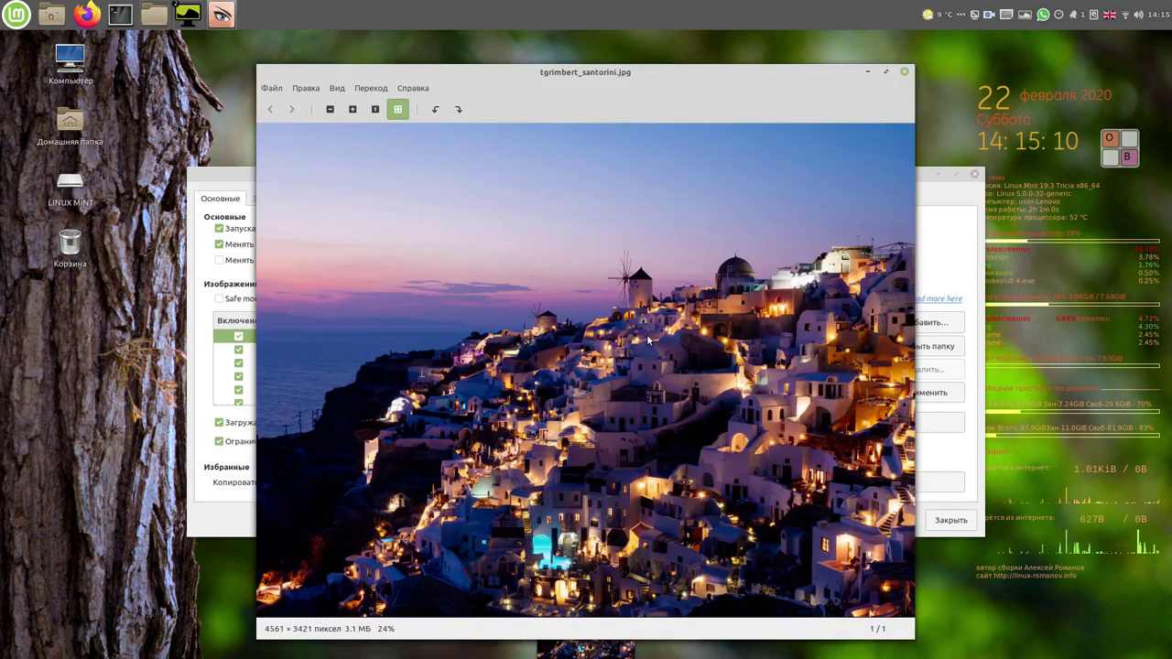
left_click(272, 88)
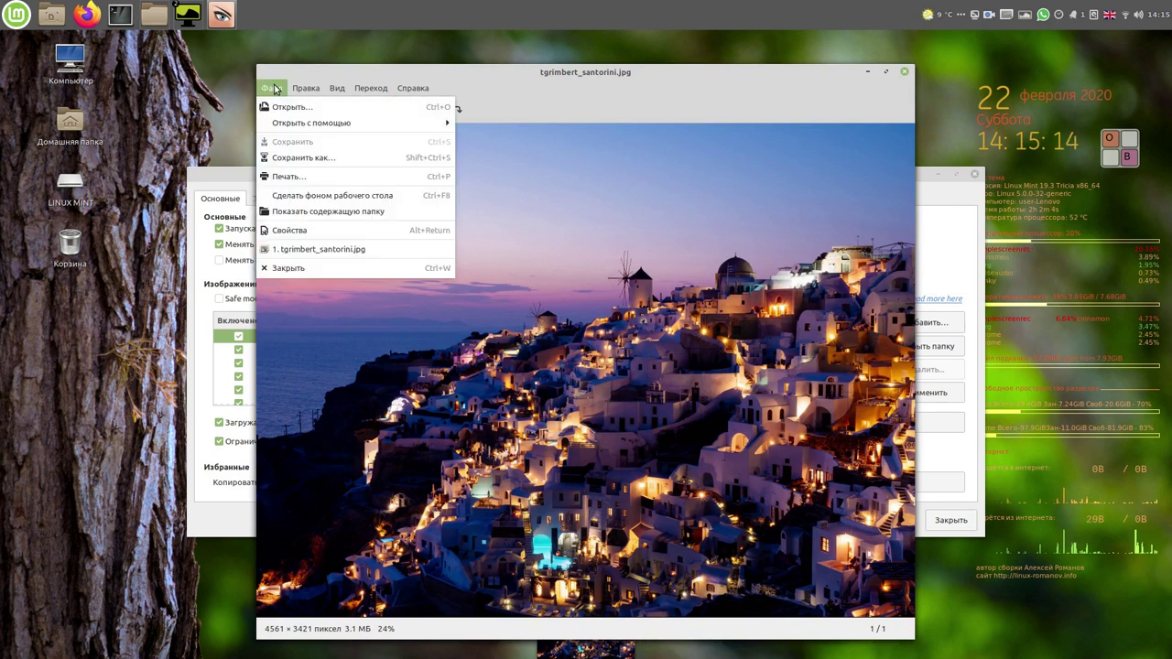
left_click(343, 197)
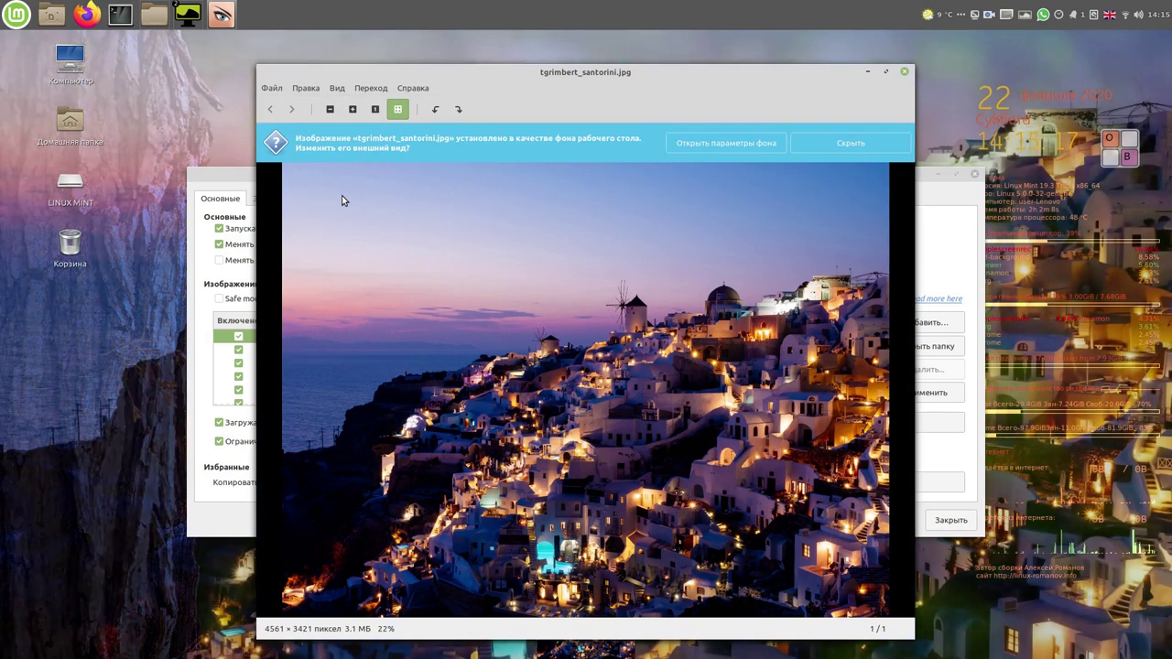
left_click(903, 72)
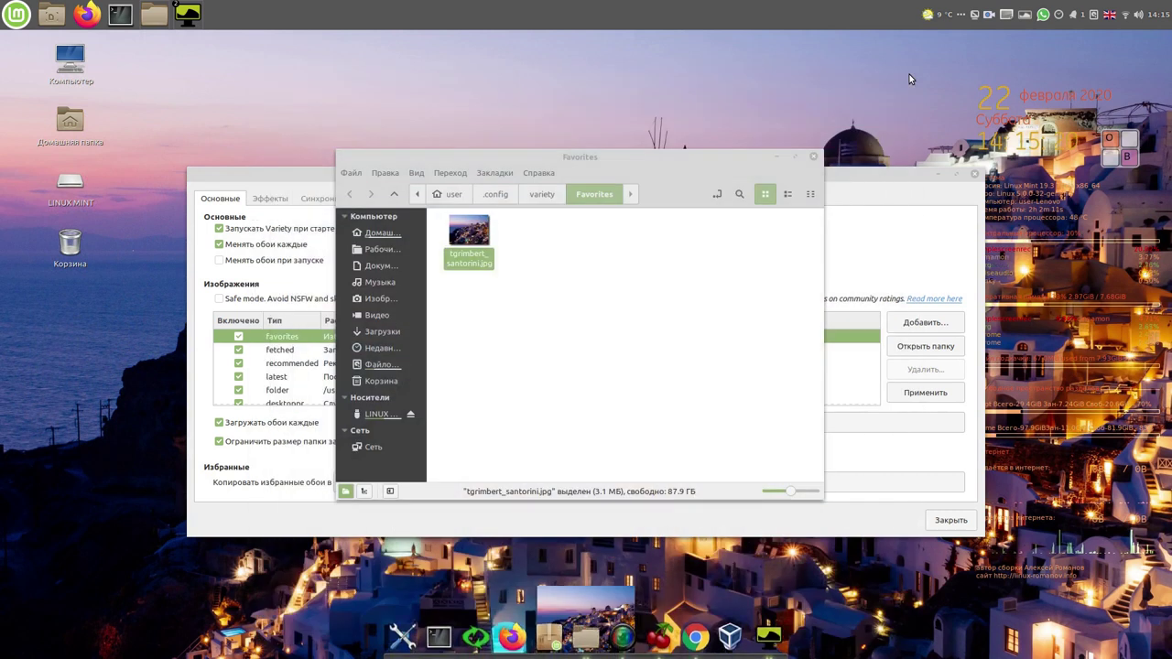
left_click(813, 157)
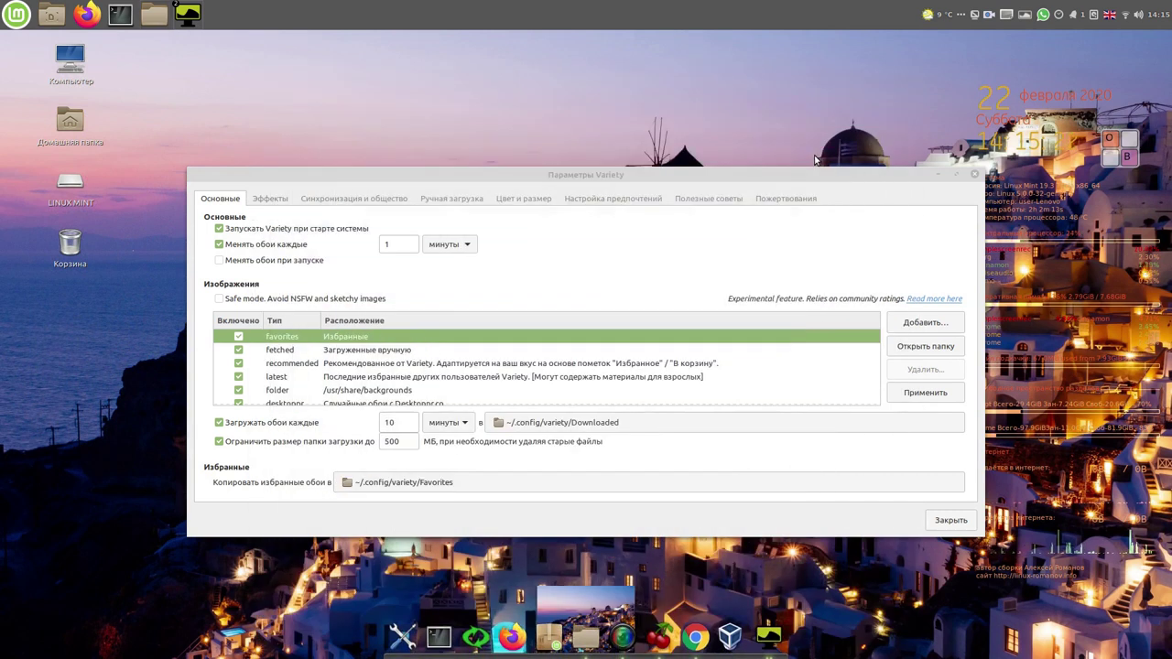
left_click(976, 176)
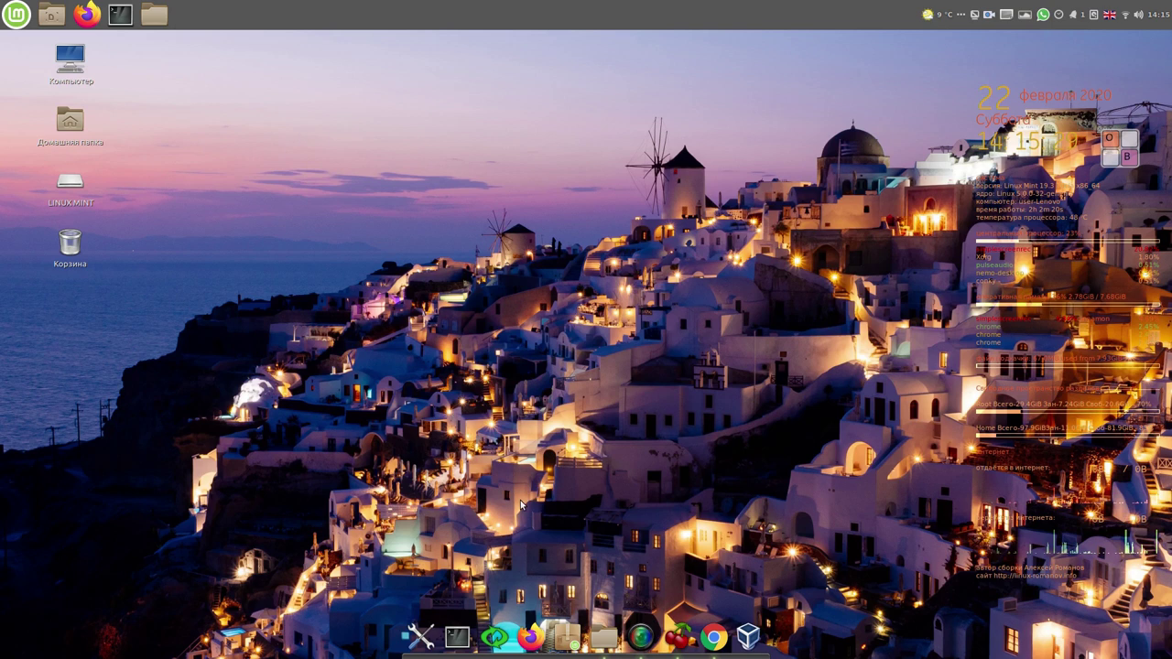
Step: Switch to the next Variety wallpaper and copy the Egyptian temple image to the favorites
left_click(1023, 16)
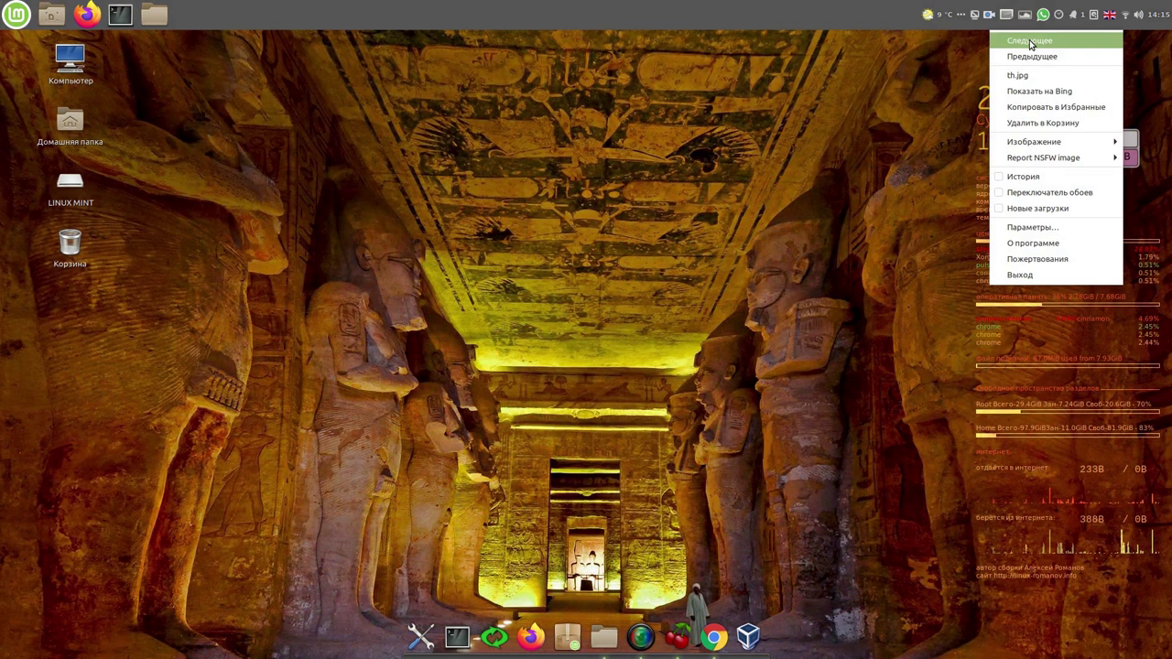
left_click(1077, 107)
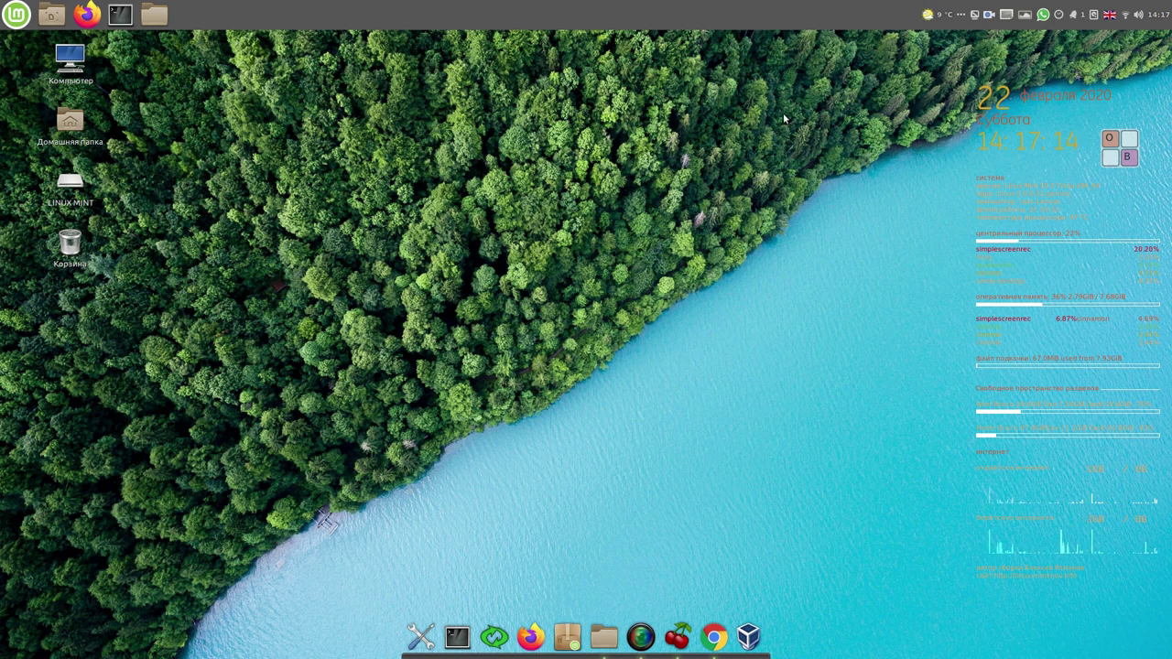
left_click(987, 19)
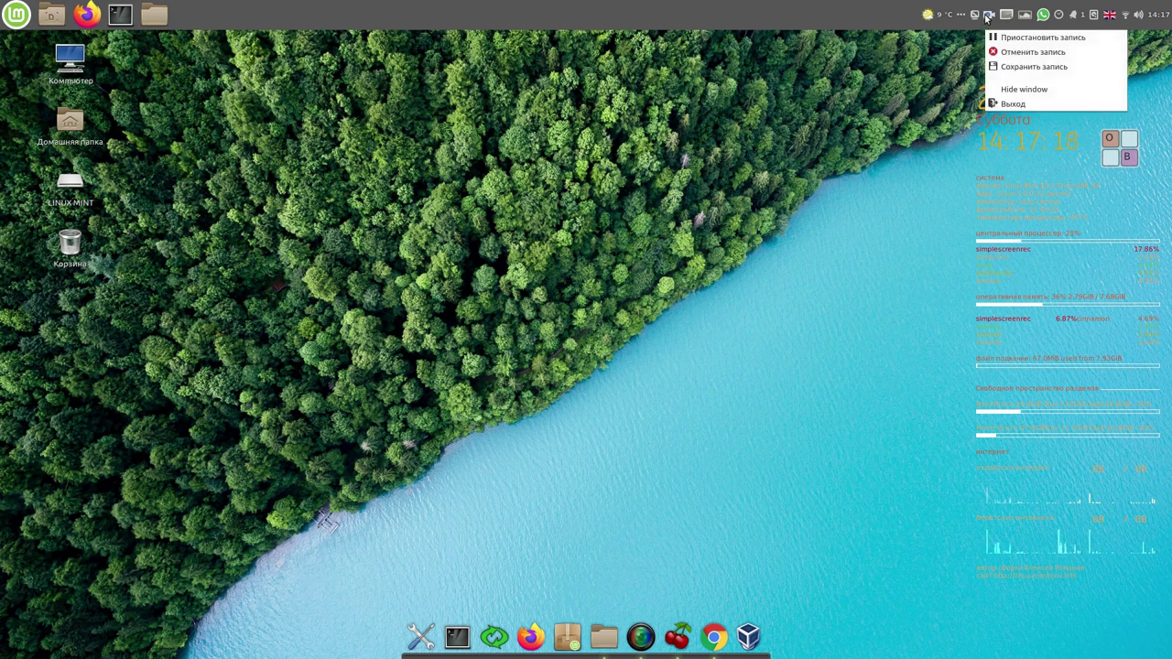
left_click(1007, 37)
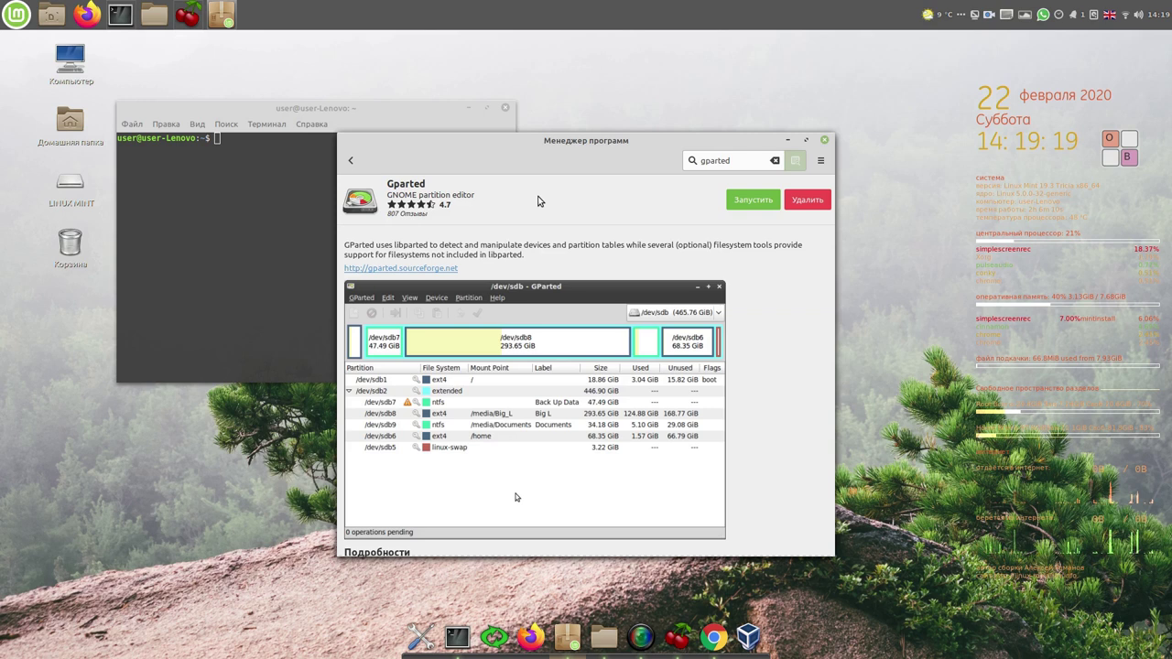
Step: Launch GParted from its Software Manager page, authenticate with the account password, and examine the partitions on /dev/sda
left_click(754, 201)
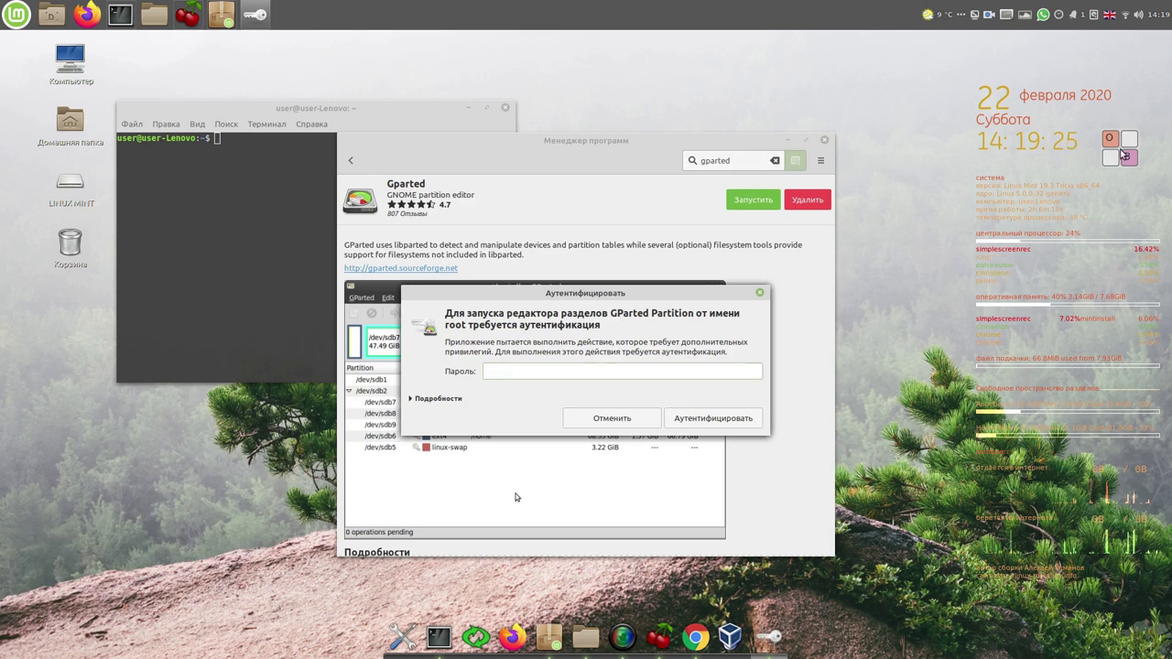
left_click(767, 292)
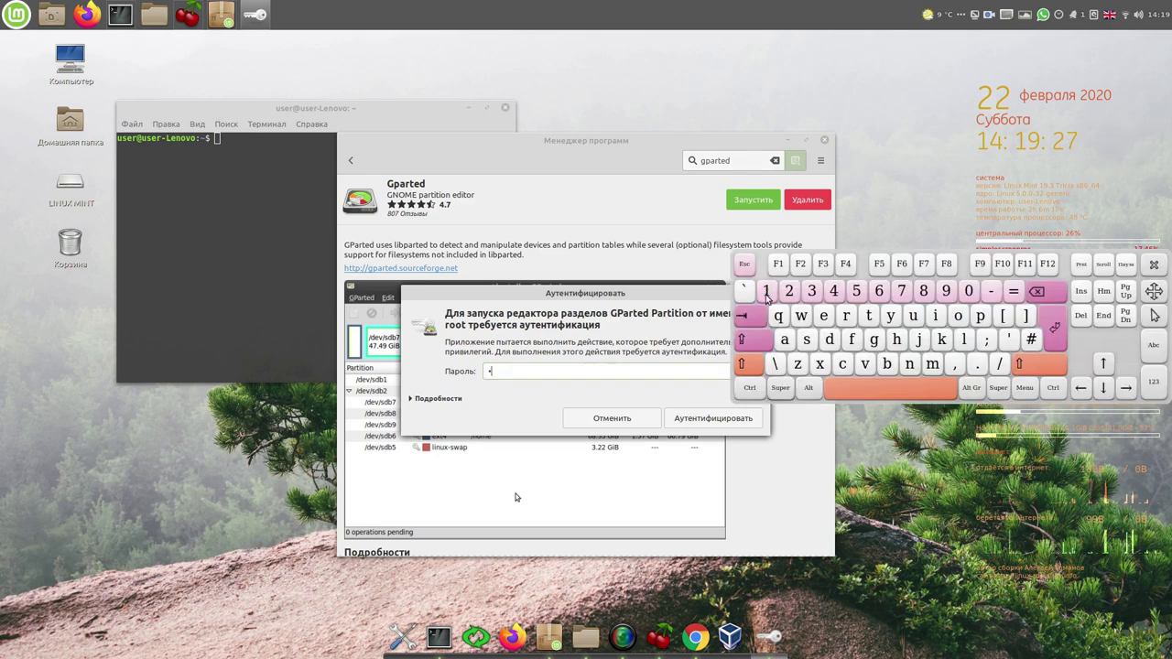
left_click(737, 421)
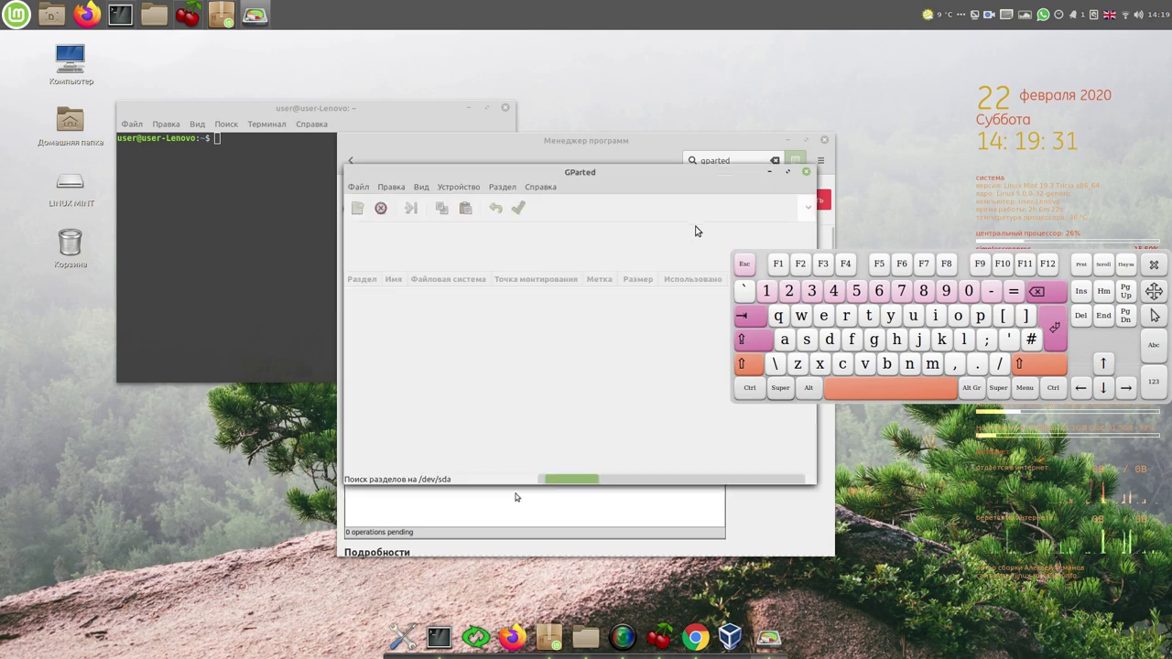
left_click_drag(681, 174, 437, 73)
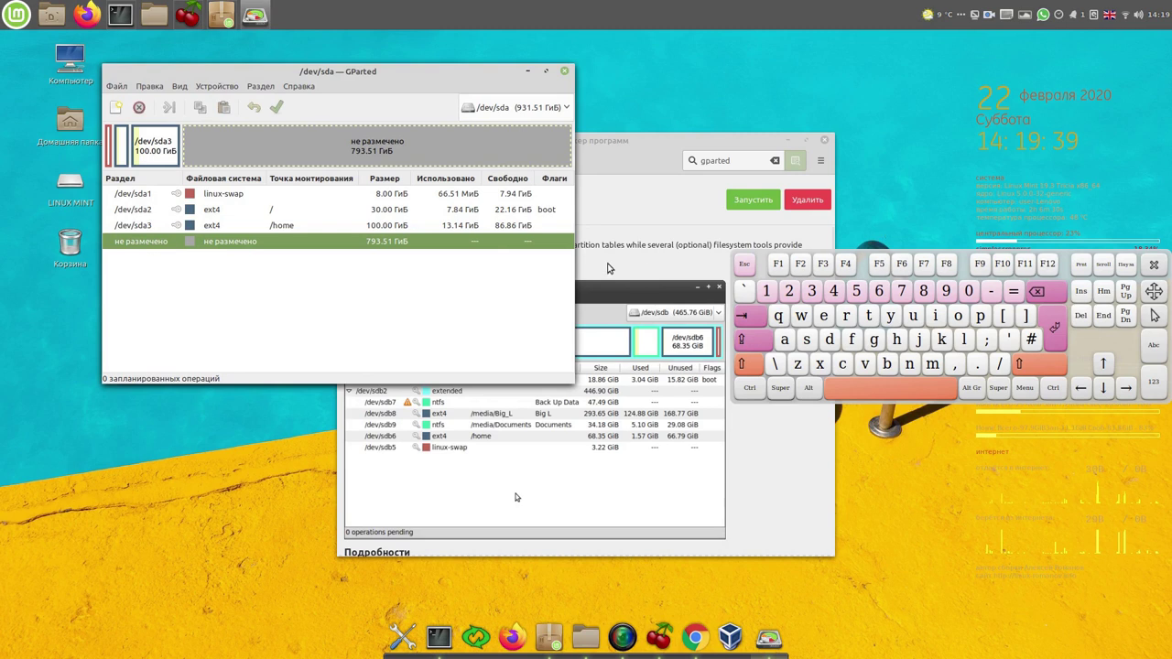
left_click(465, 213)
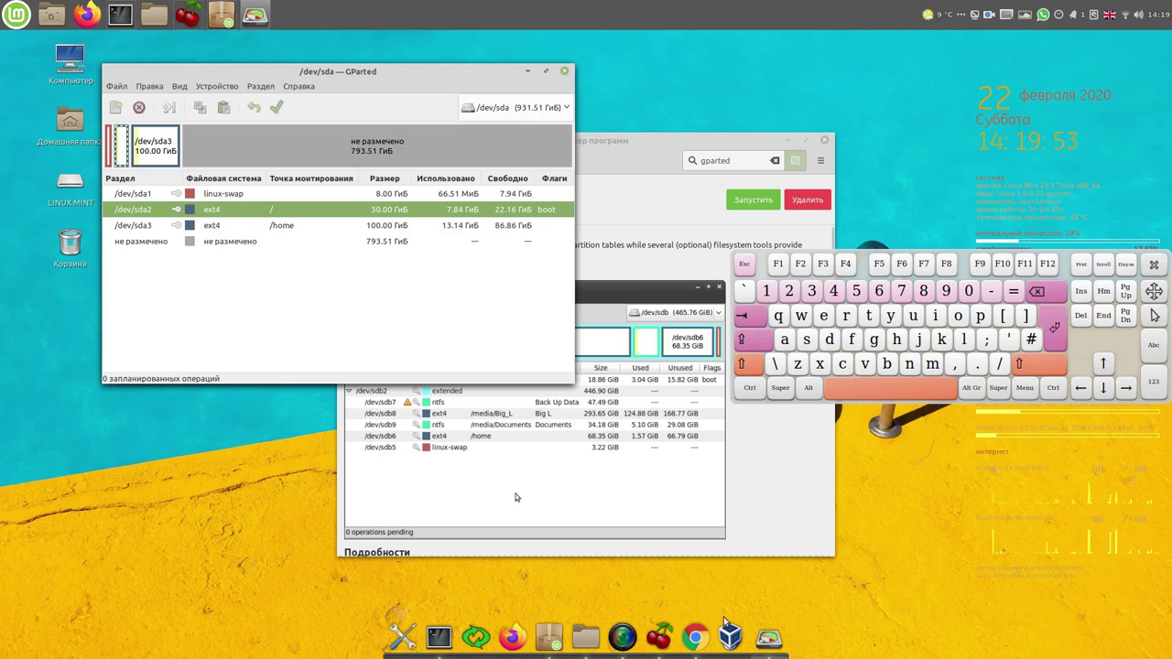
Step: Pin GParted to the dock directly after the terminal icon, and close GParted and the Software Manager
right_click(767, 641)
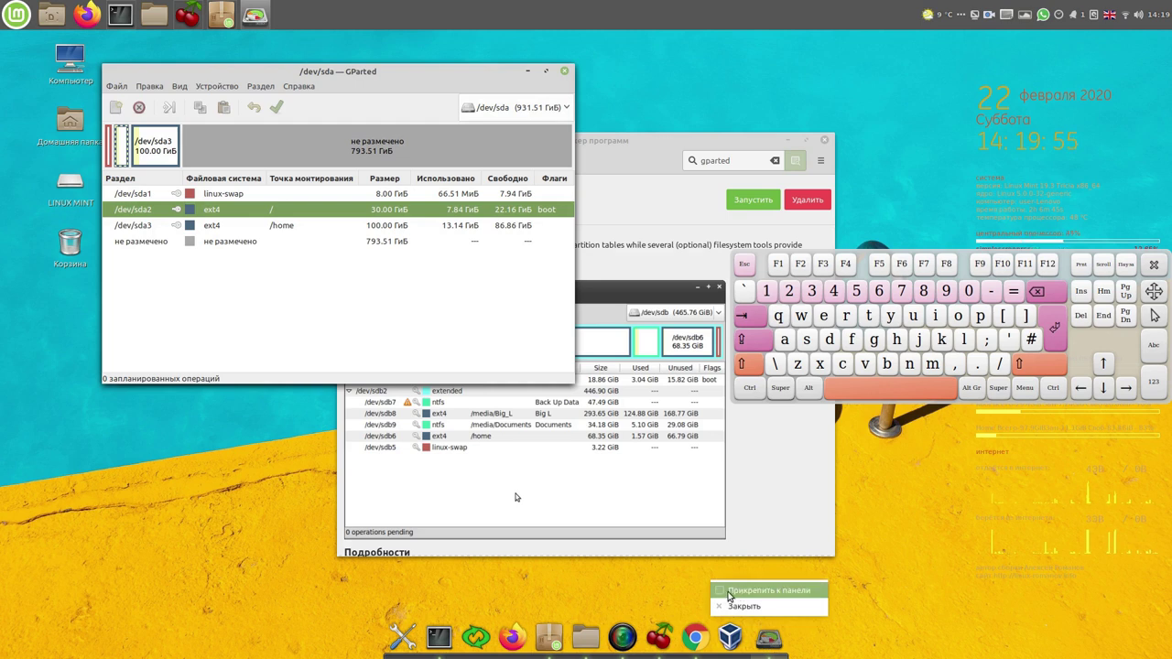
left_click(760, 590)
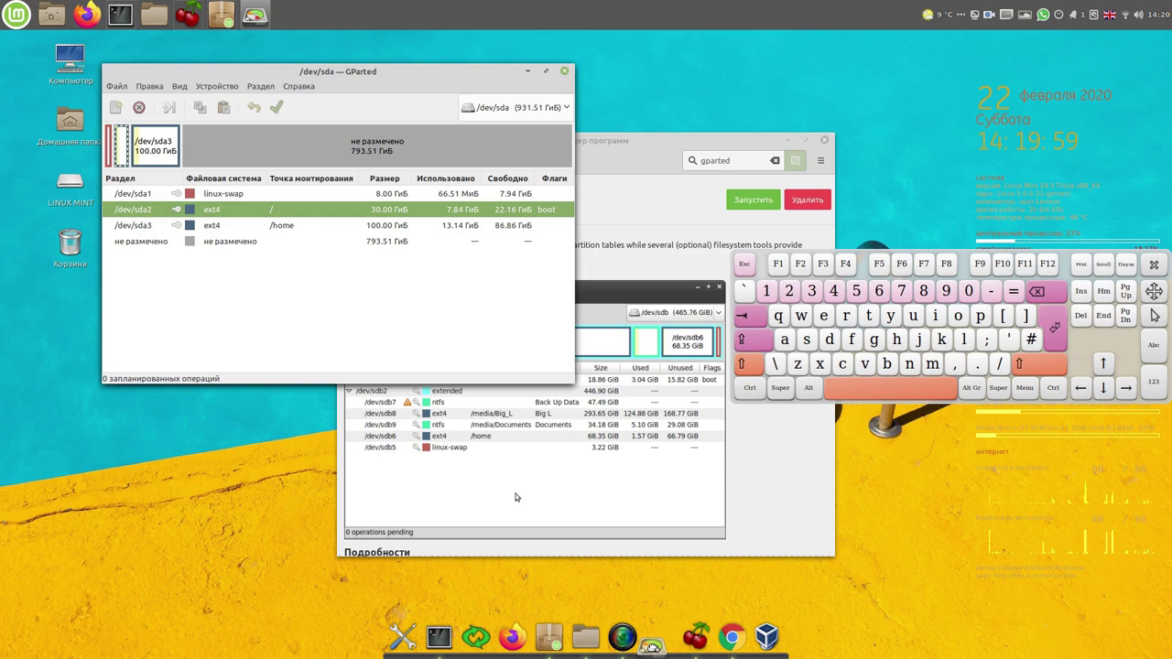
left_click_drag(679, 653, 476, 638)
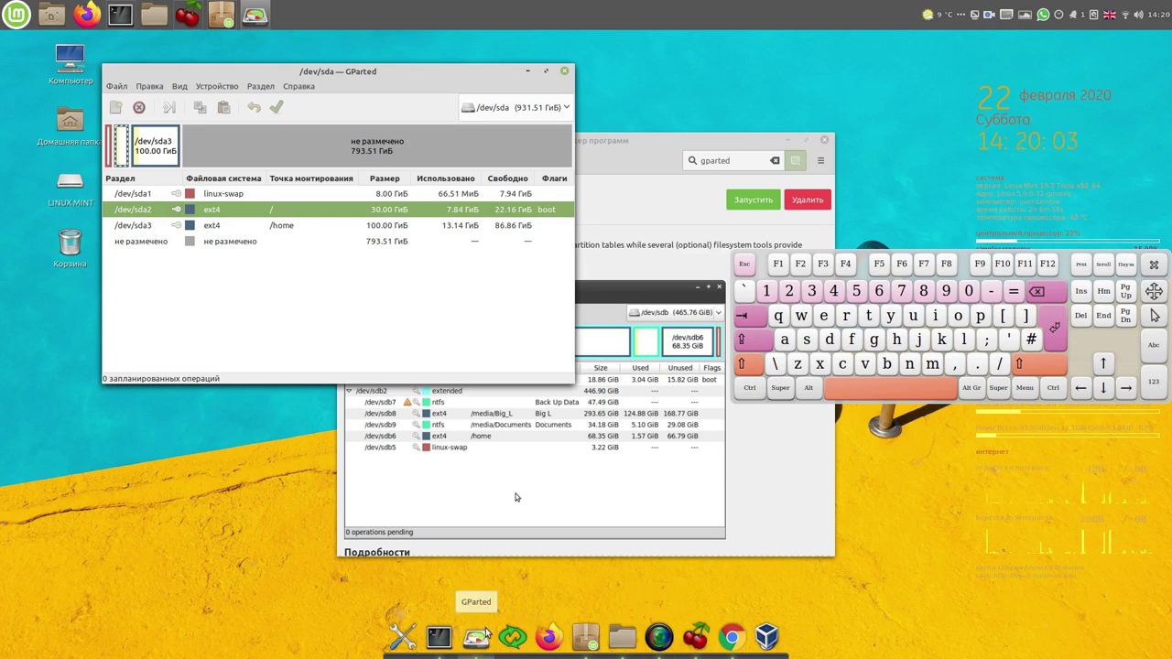
left_click(564, 70)
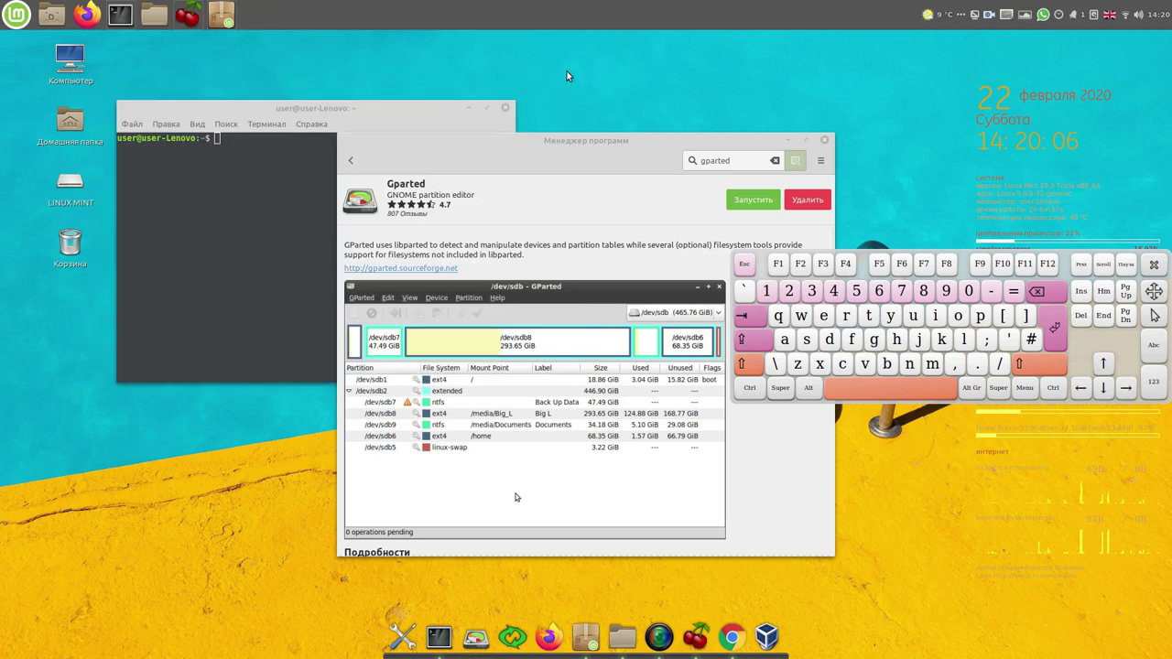
left_click(826, 141)
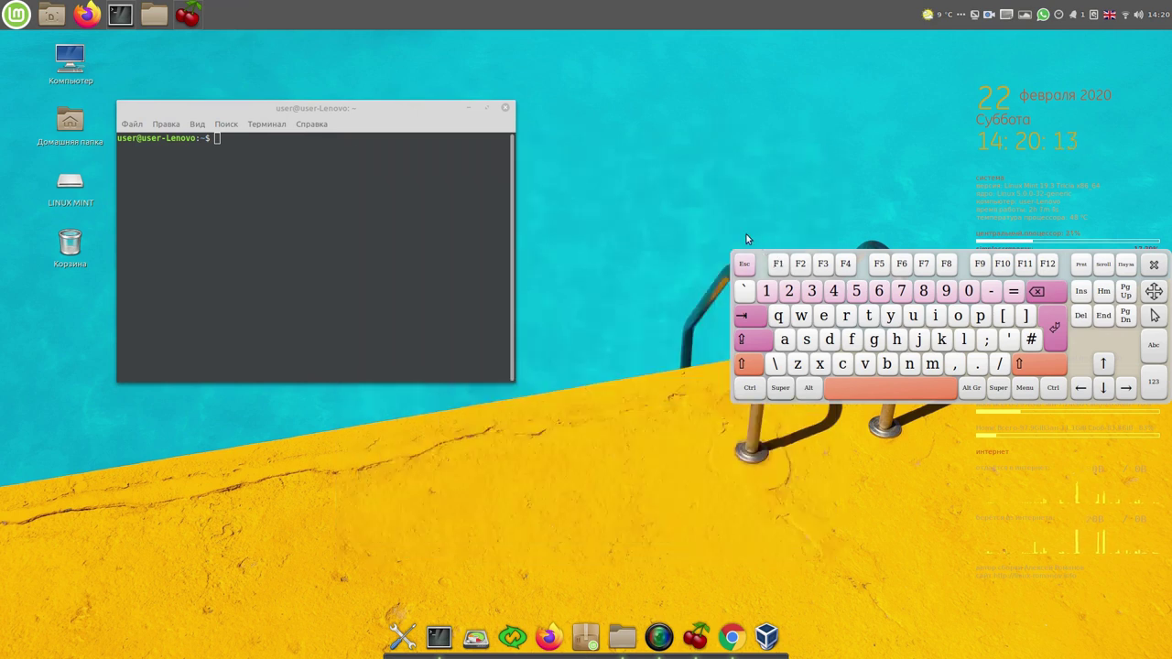
Step: Run "sudo grub-install /dev/sda" in the terminal, taking the command from the CherryTree bootloader notes and entering the sudo password
left_click(698, 636)
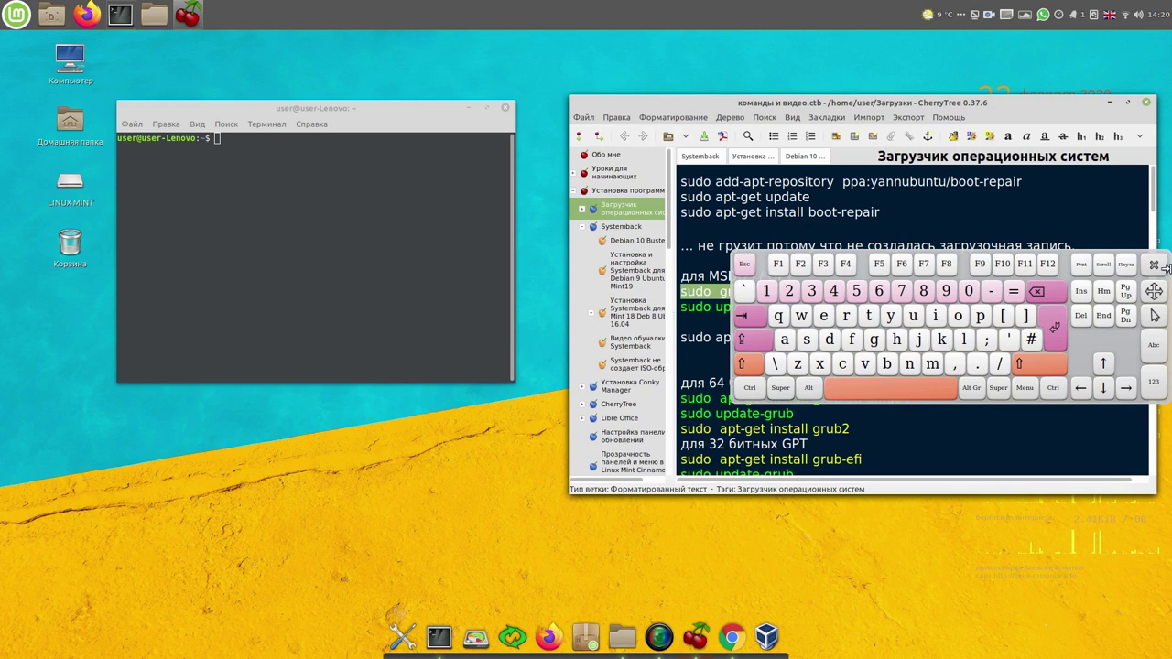
left_click_drag(1155, 302, 950, 436)
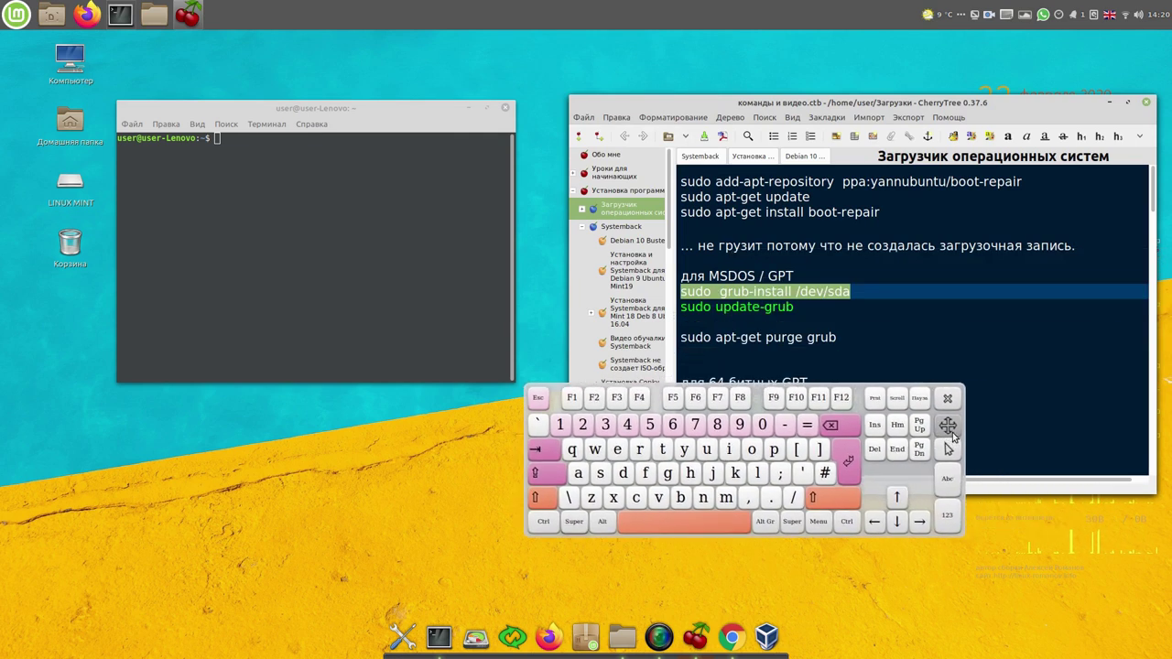
left_click(853, 292)
left_click_drag(853, 291, 322, 202)
left_click(322, 201)
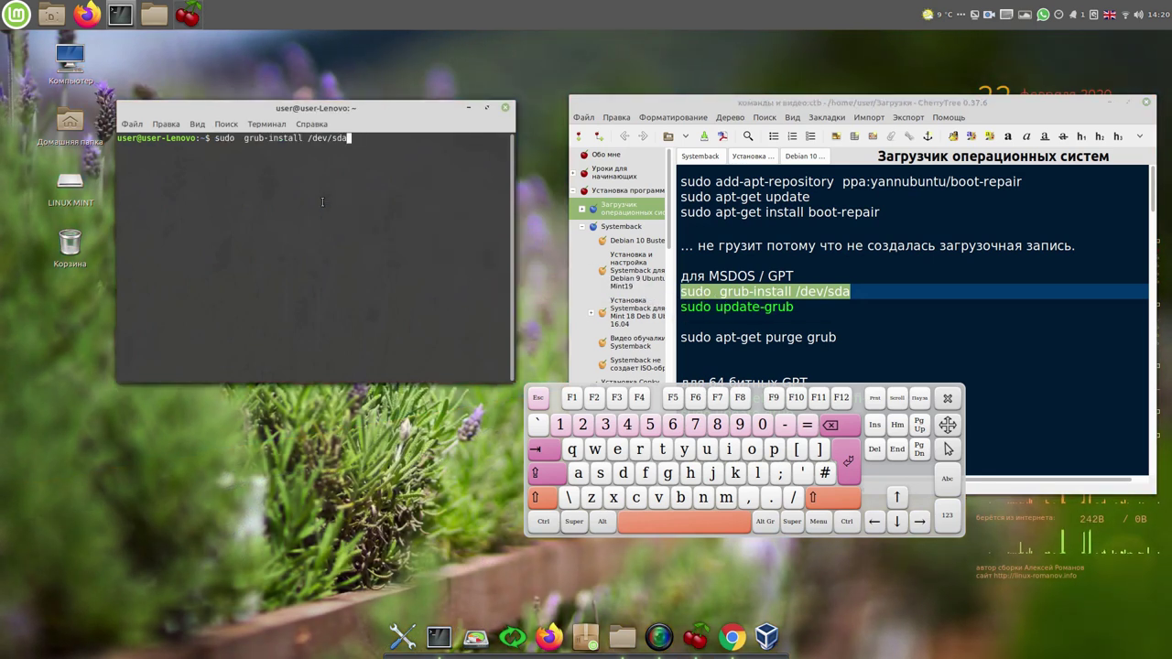
left_click(849, 461)
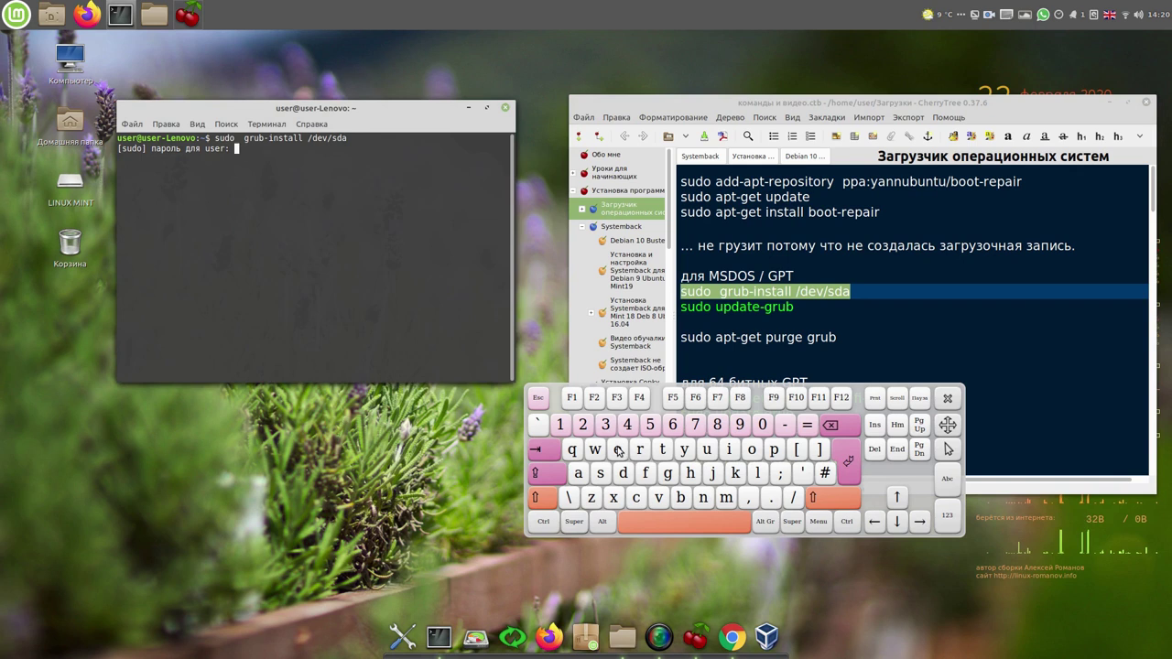
left_click(562, 424)
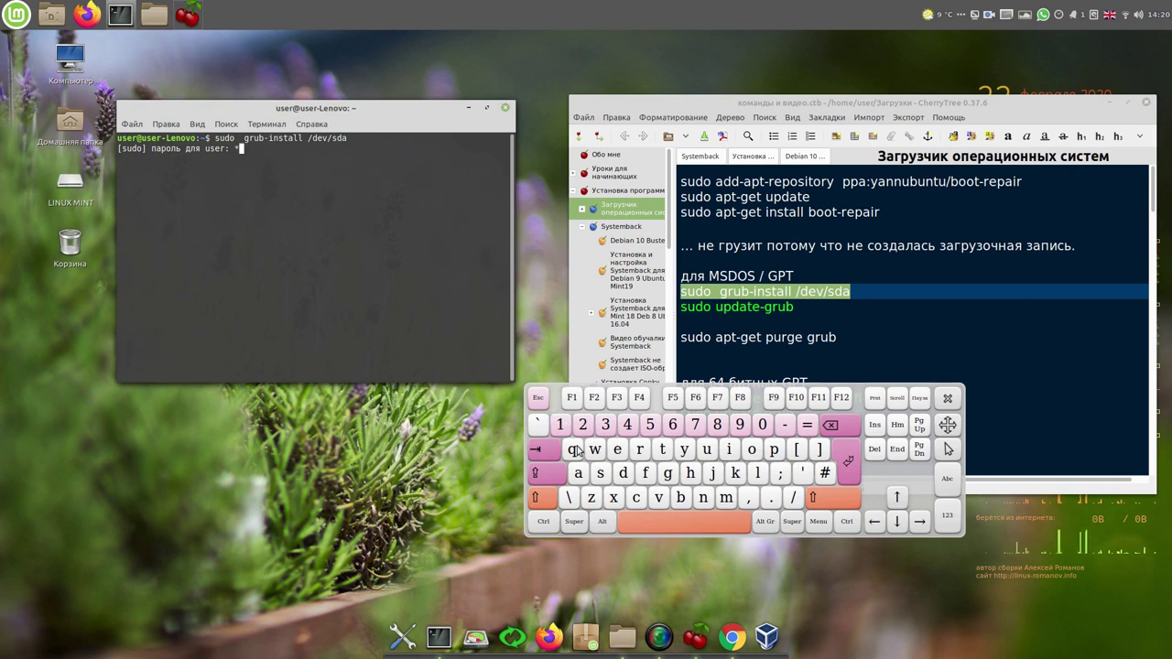
left_click(849, 471)
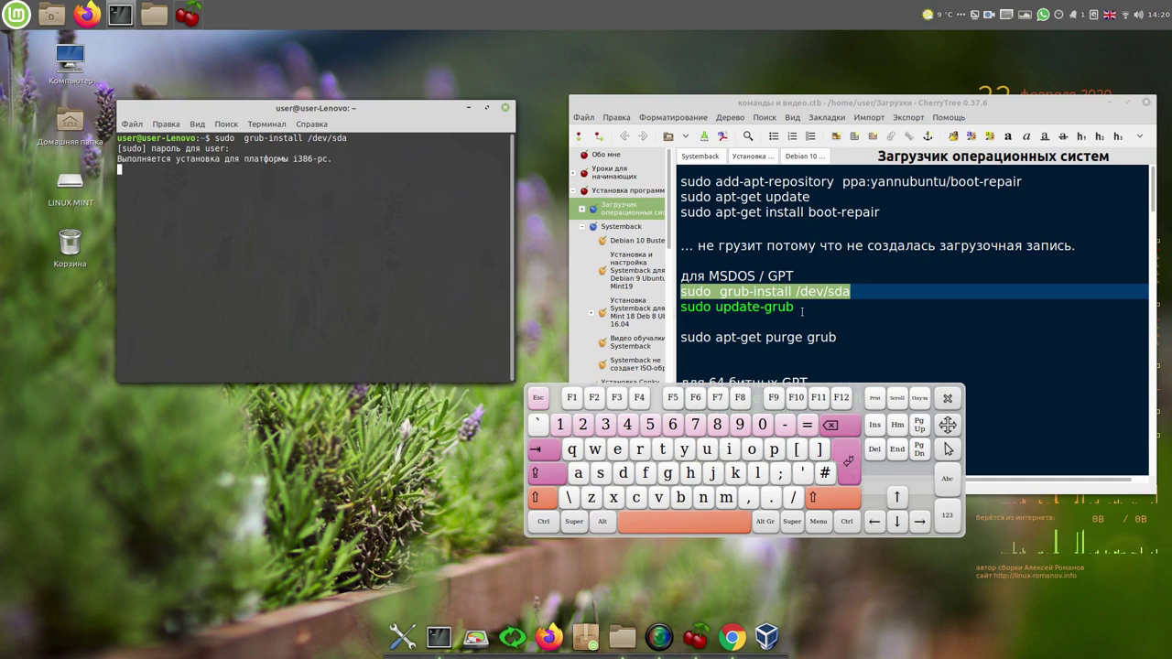
Step: Run "sudo update-grub" from the CherryTree notes in the terminal and close the on-screen keyboard
left_click_drag(800, 308, 672, 312)
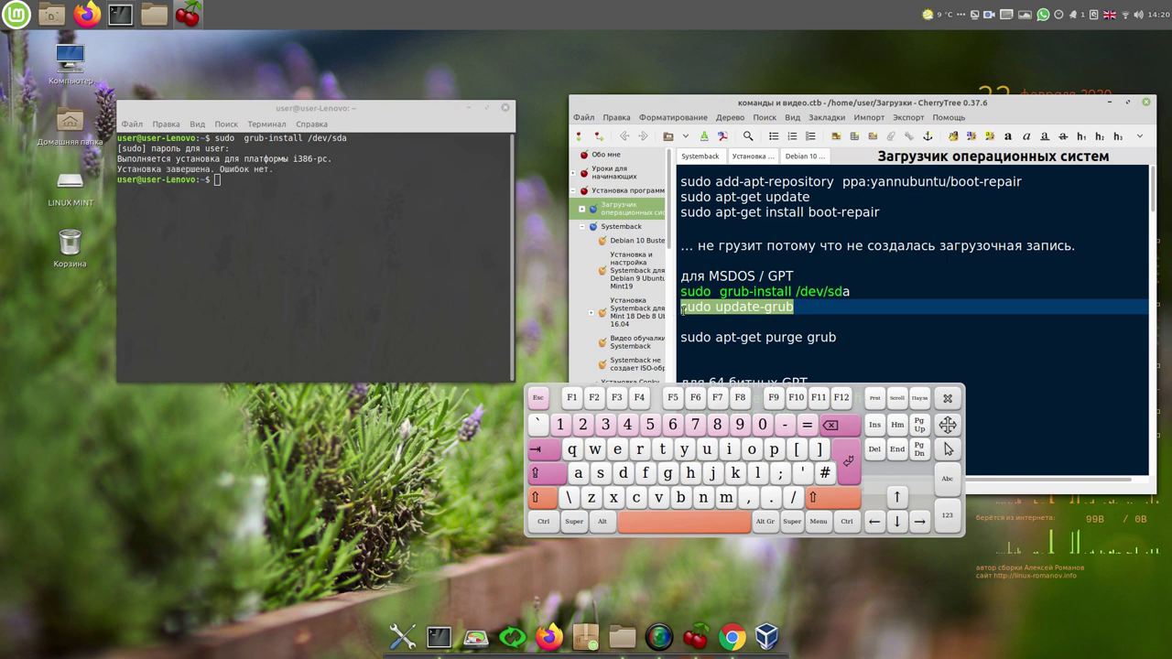
left_click_drag(723, 307, 247, 233)
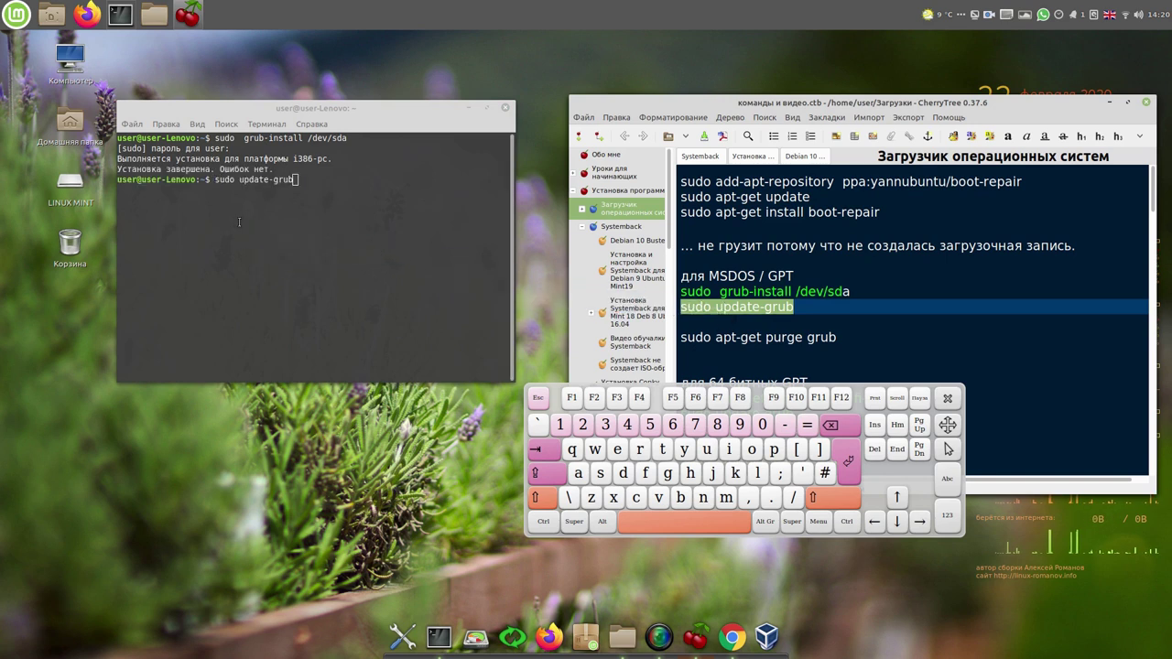
left_click(330, 231)
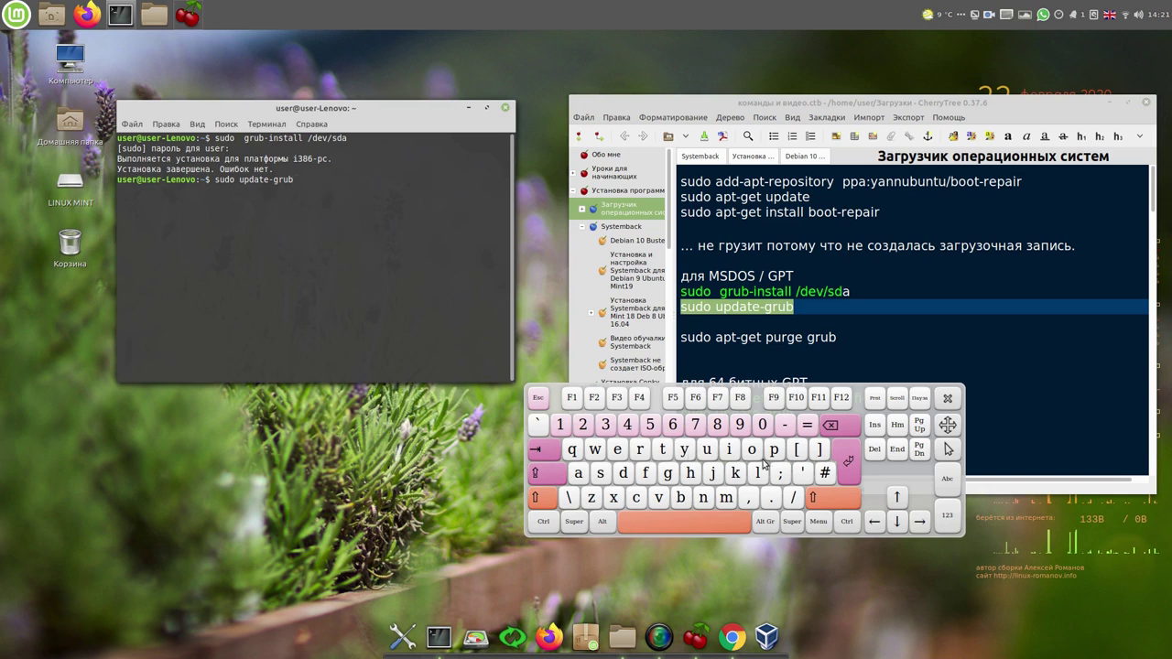
left_click(851, 464)
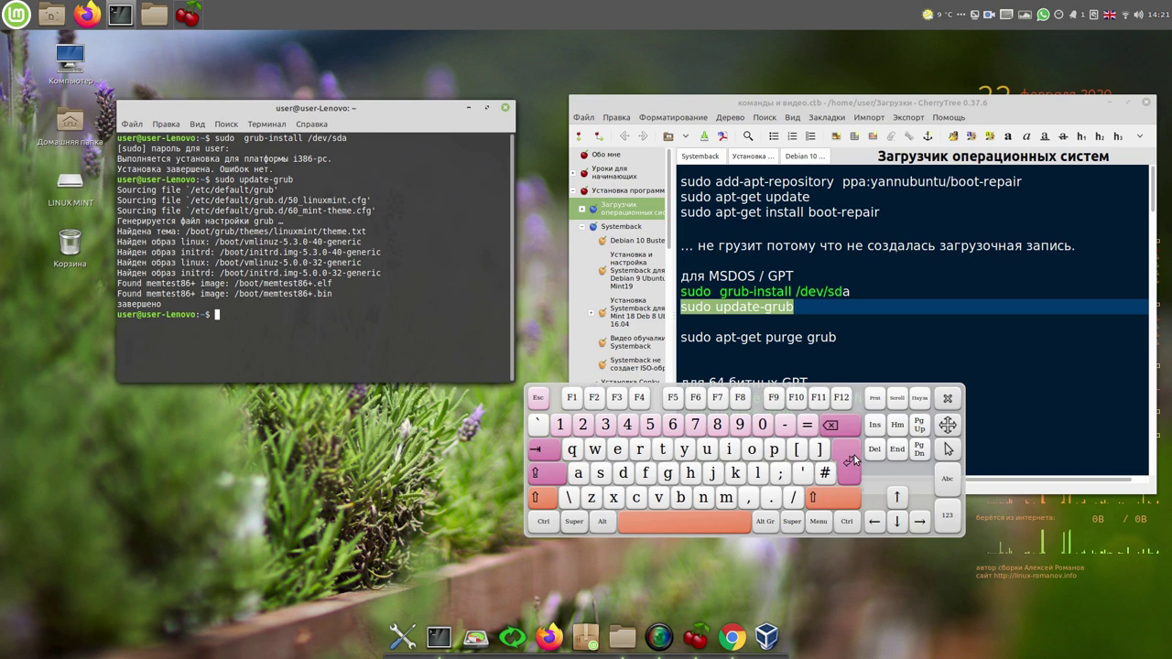
left_click(948, 398)
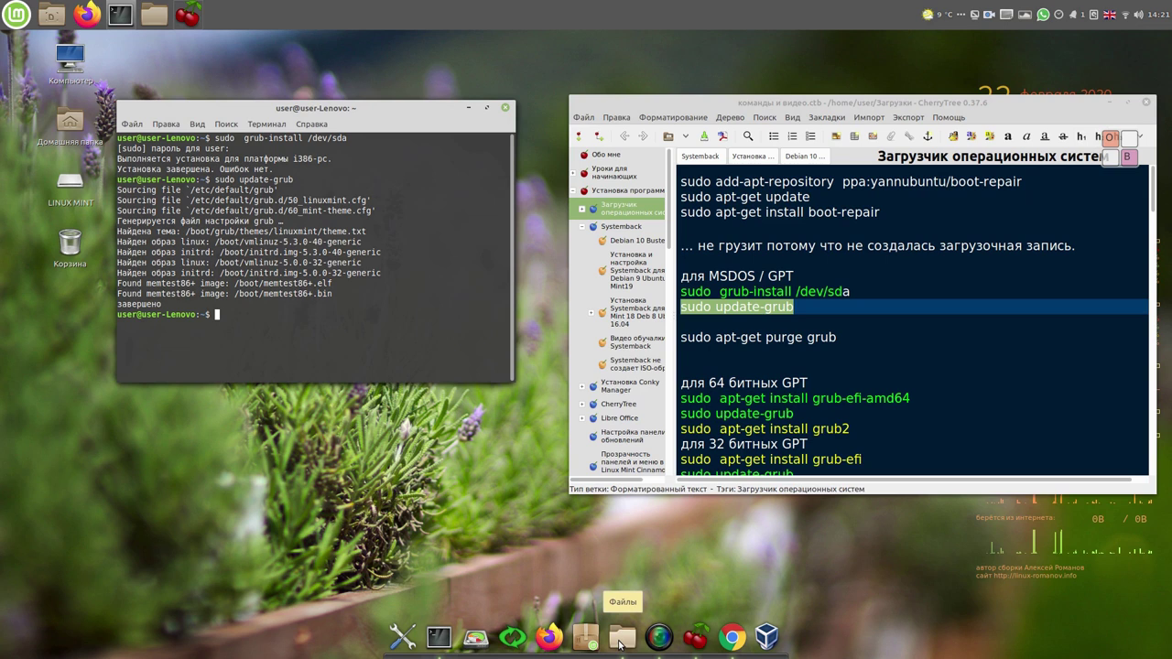
Step: Switch to the workspace with the file manager and start installing ubuntu-cleaner_1.0.4-1_all.deb from Загрузки, accepting its additional packages
key("ctrl+alt+Left")
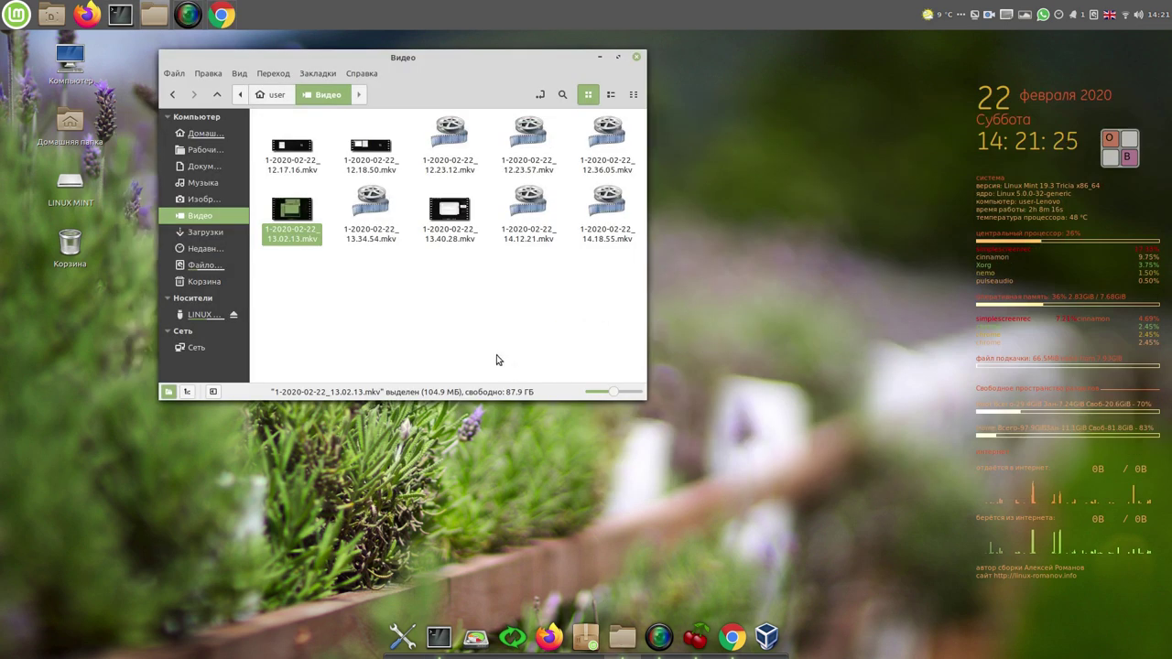
left_click(220, 234)
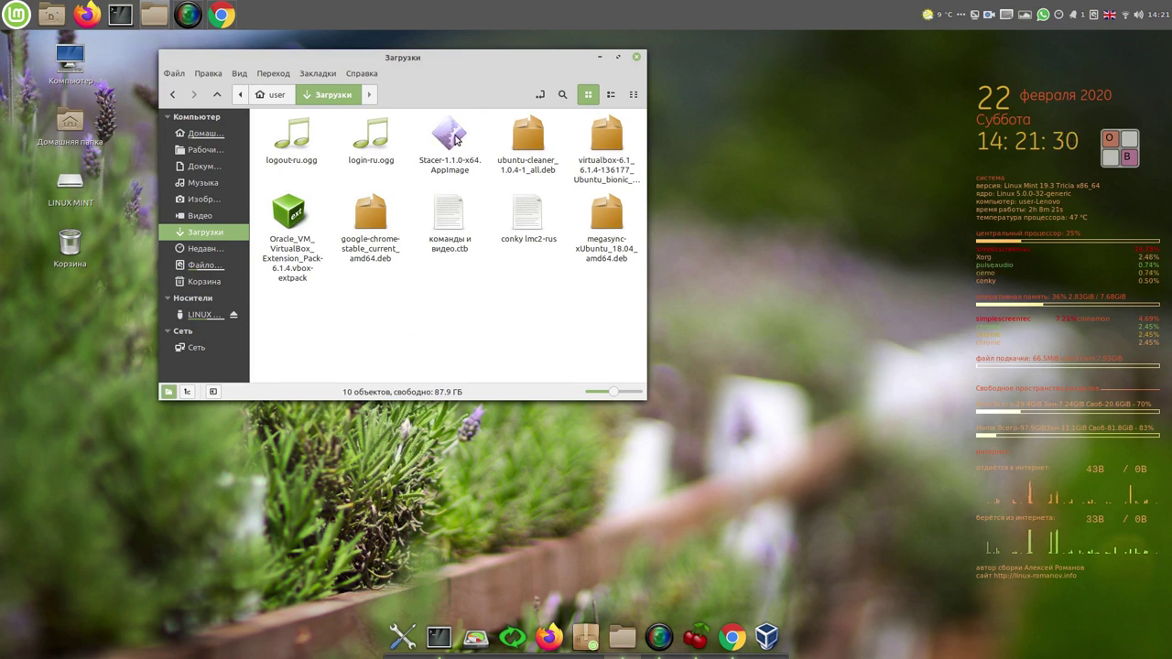
double_click(528, 140)
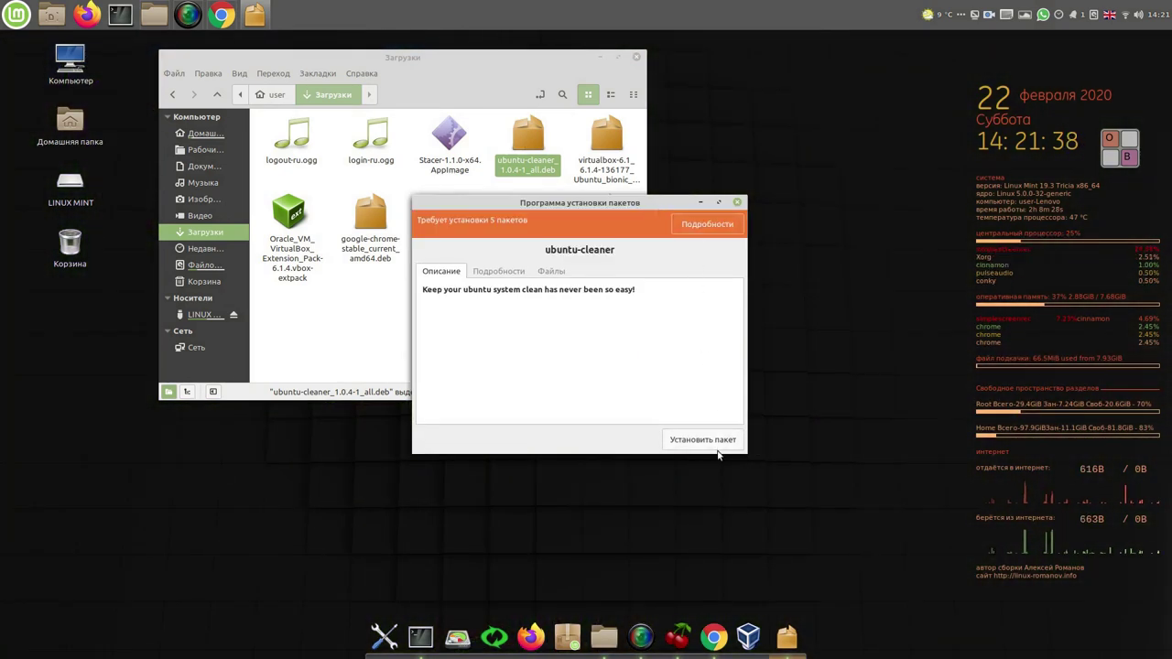
left_click(718, 444)
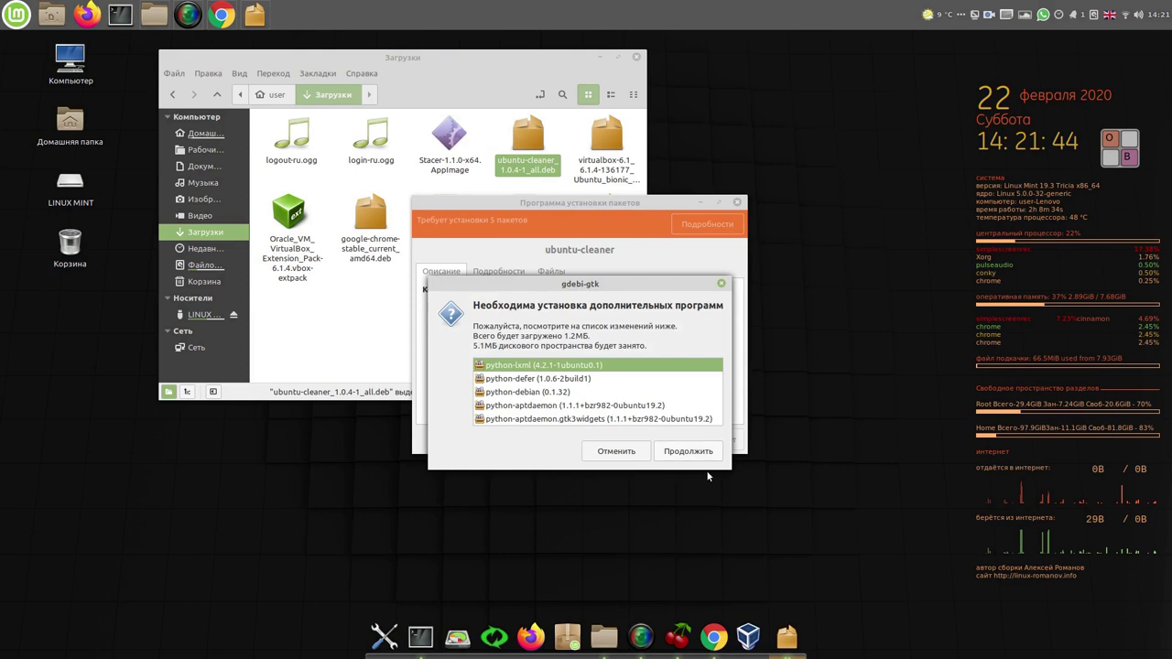
left_click(706, 452)
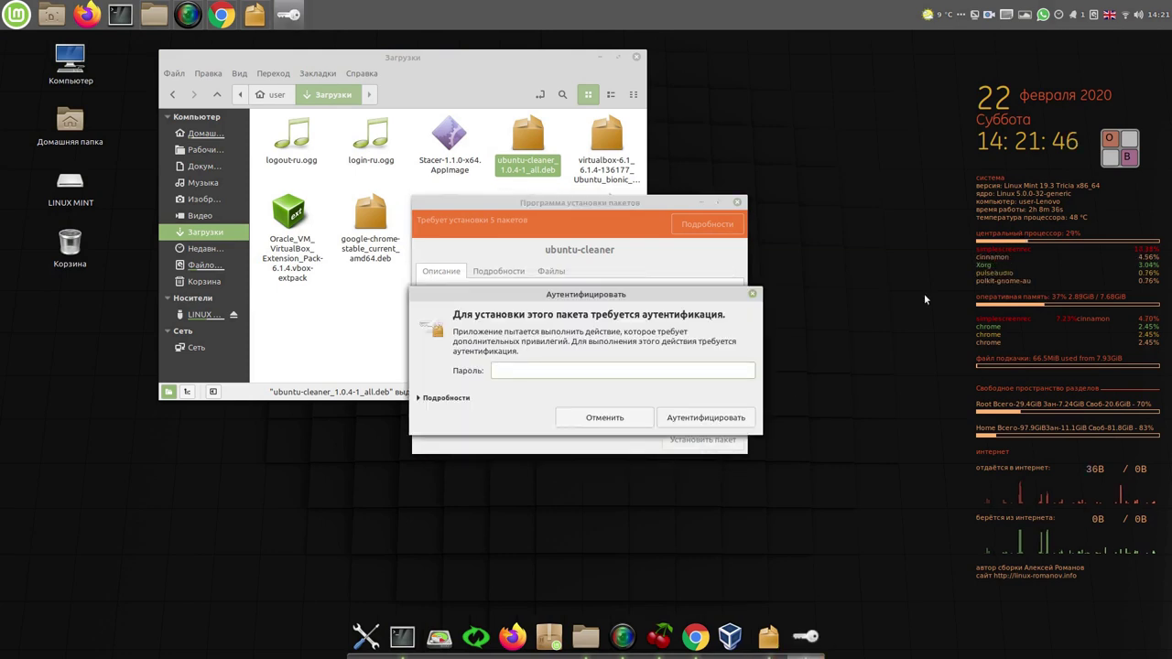
Step: Authenticate the ubuntu-cleaner installation with the account password using the on-screen keyboard, and close the package installer once it finishes
left_click(1111, 157)
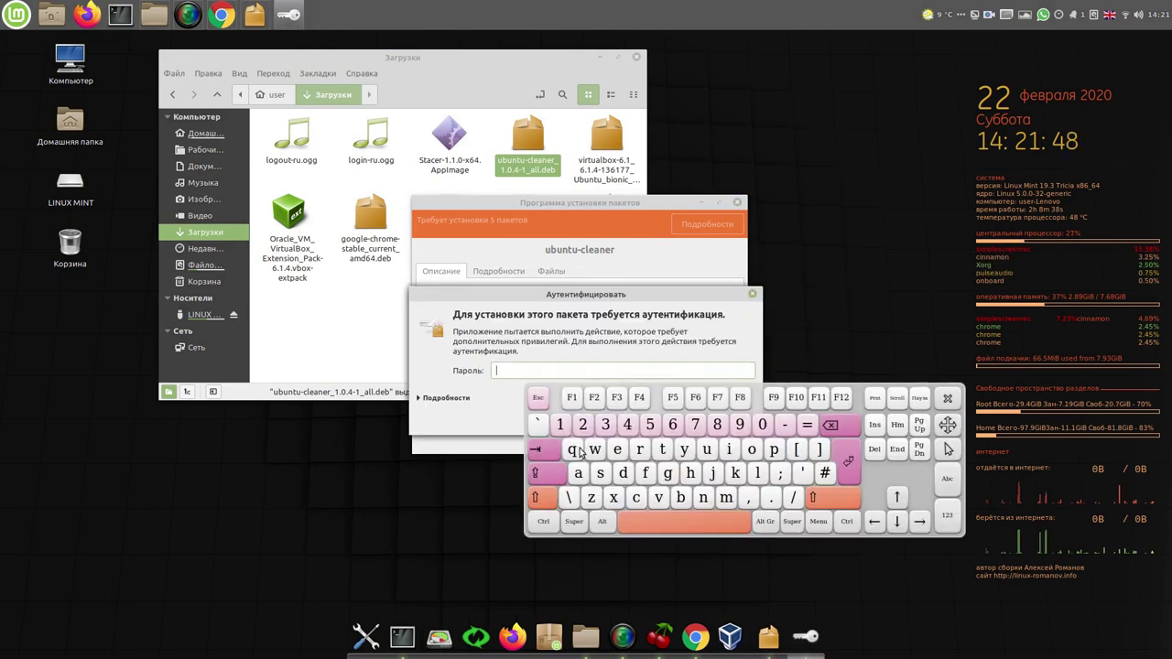
left_click(559, 427)
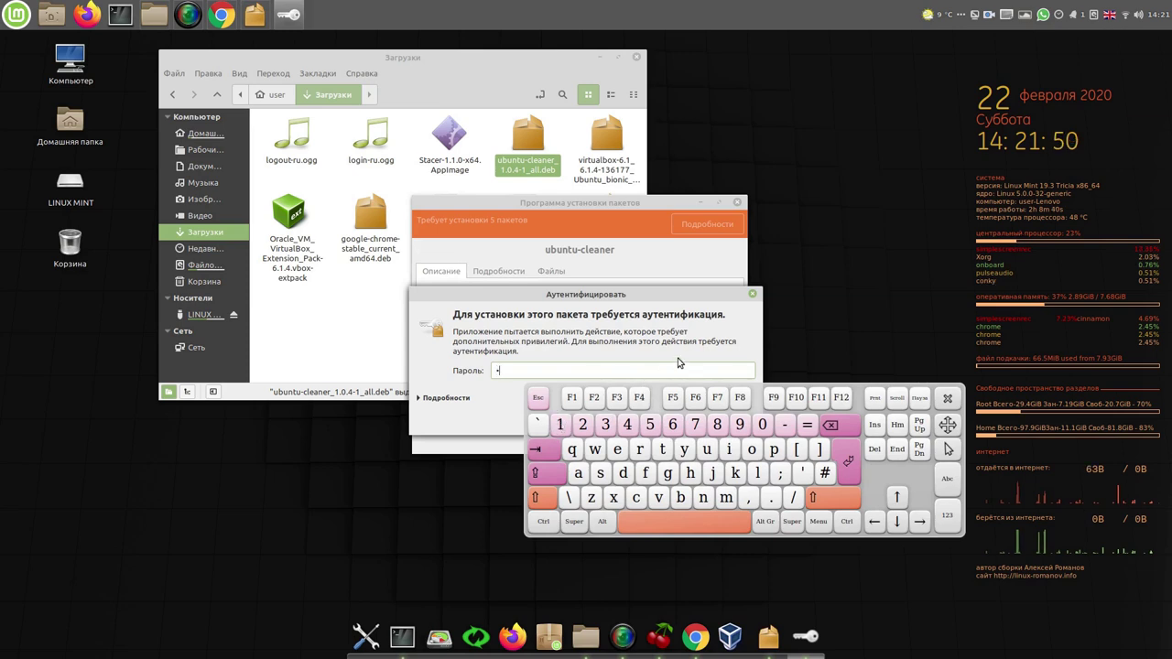
left_click_drag(947, 426, 966, 474)
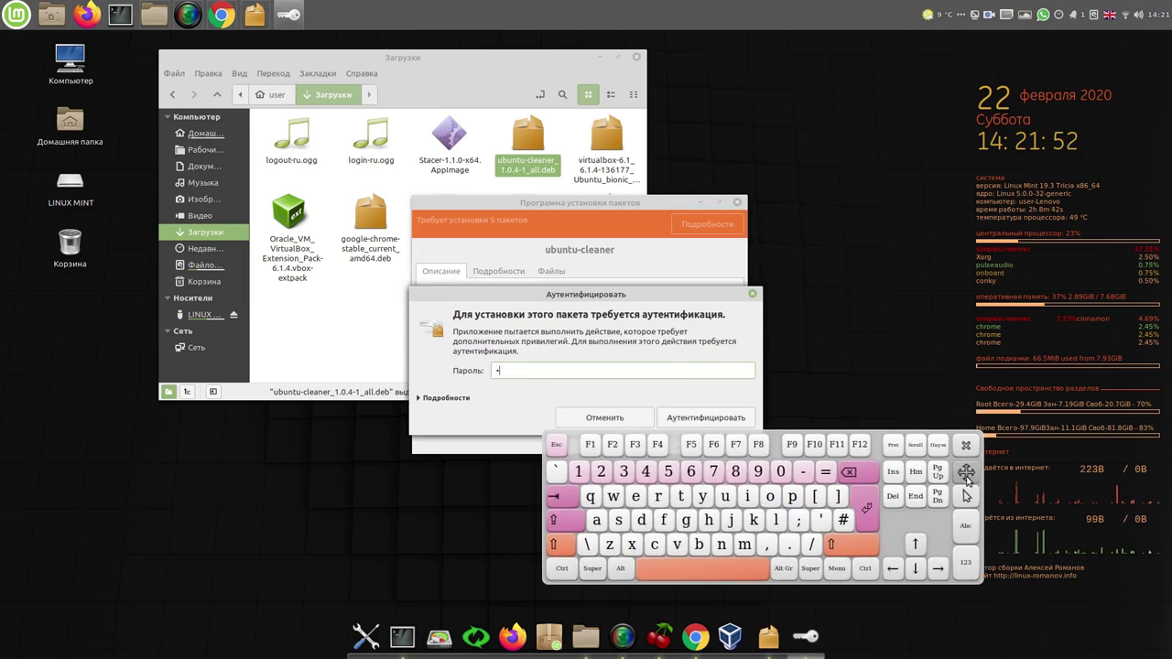
left_click(721, 408)
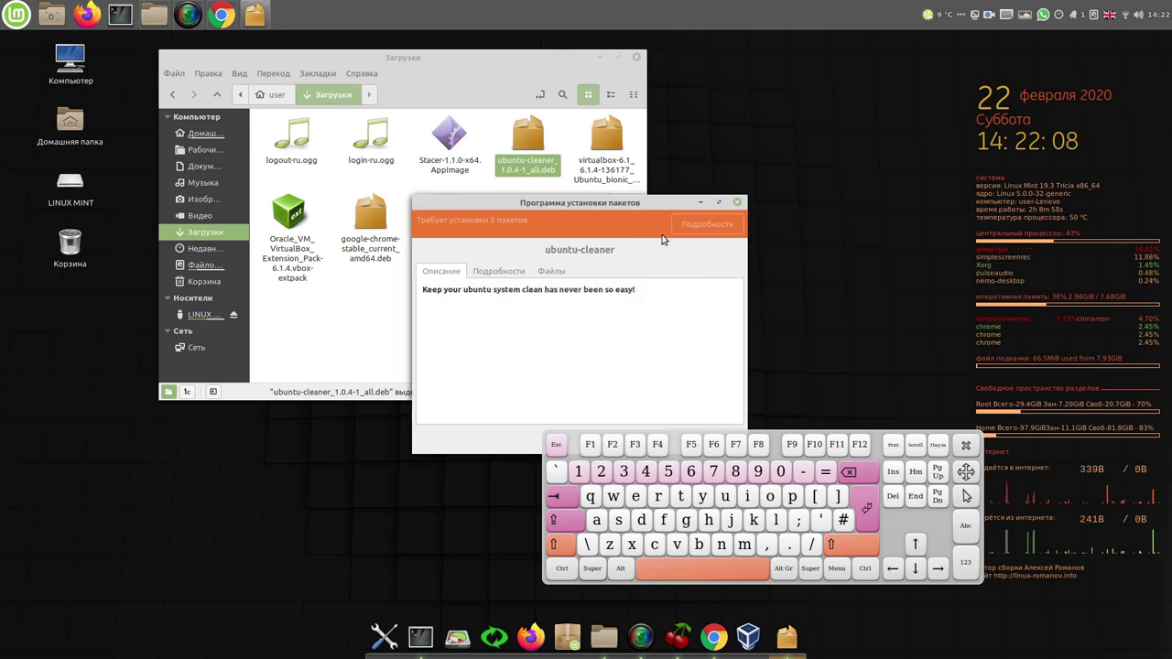
left_click(738, 204)
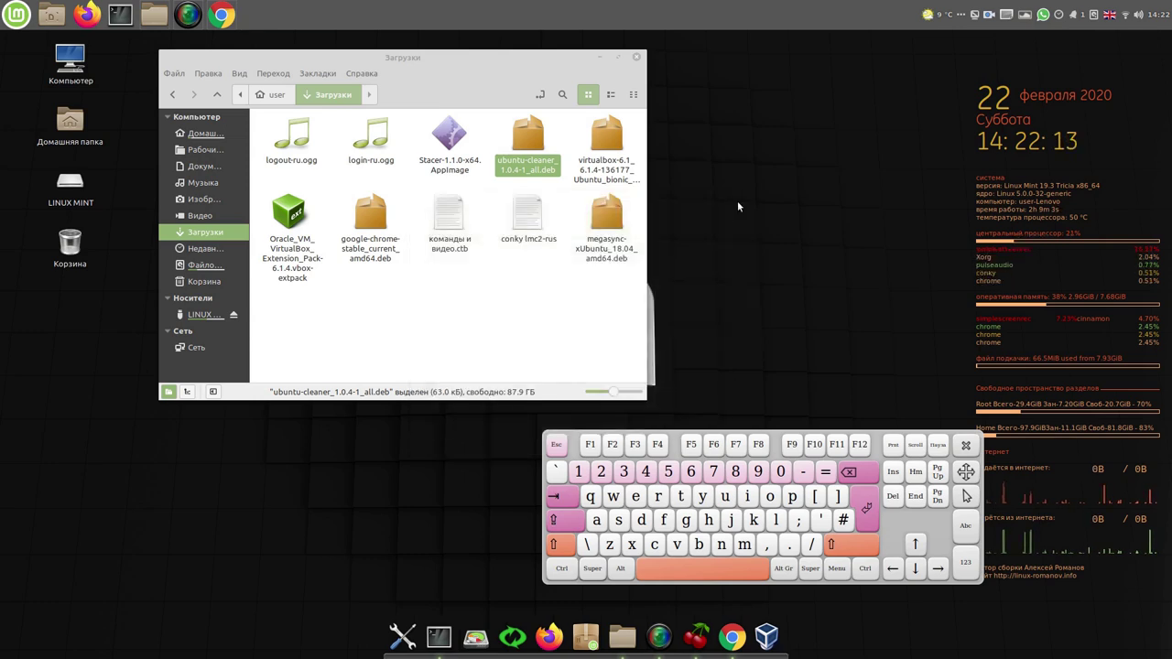
Step: Try to open Stacer-1.1.0-x64.AppImage from the Загрузки folder, and decline choosing a program for it
left_click(450, 145)
double_click(450, 144)
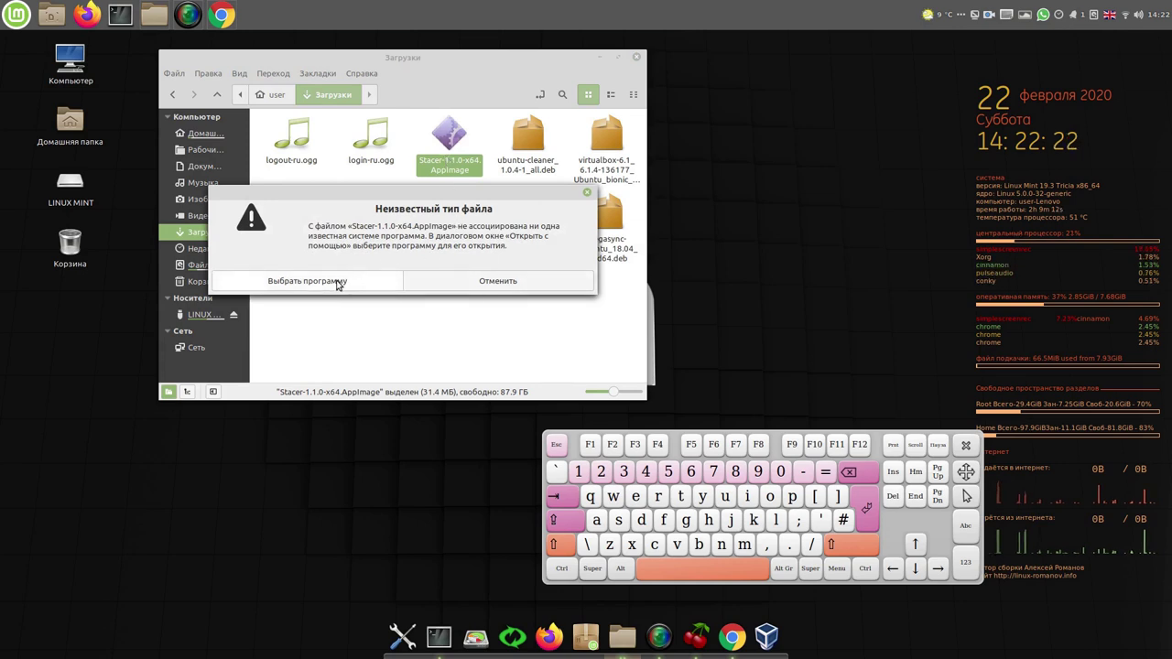
left_click(550, 285)
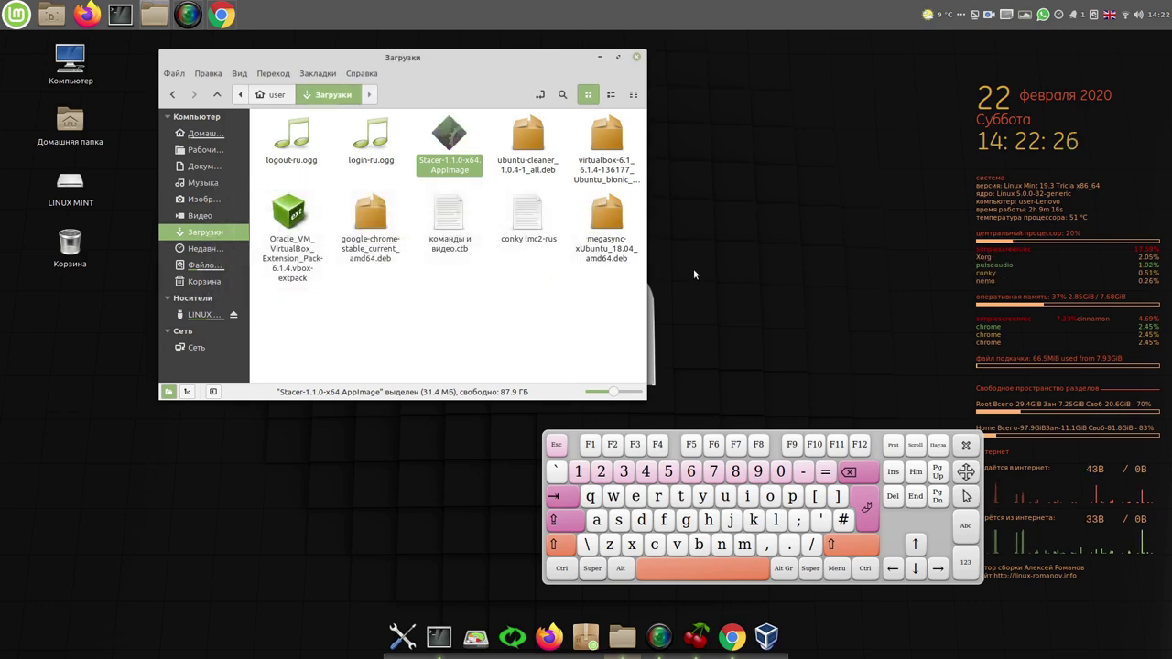
Step: Launch Ubuntu Cleaner from the Администрирование applications and pin it to the dock
left_click(16, 15)
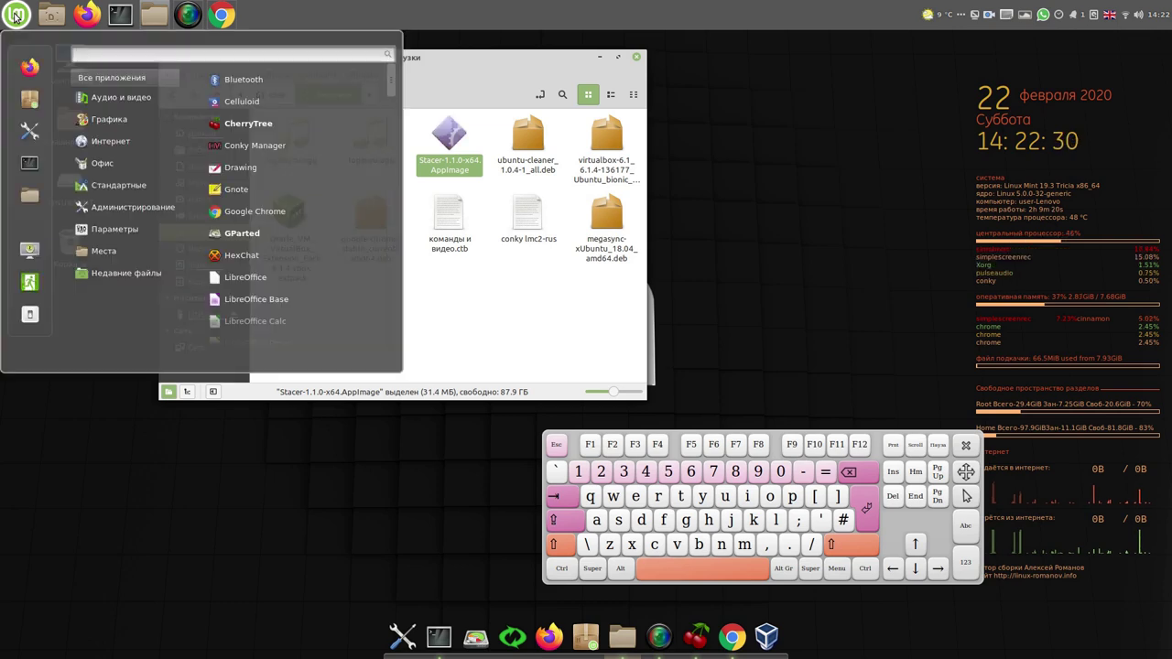
mouse_move(118, 207)
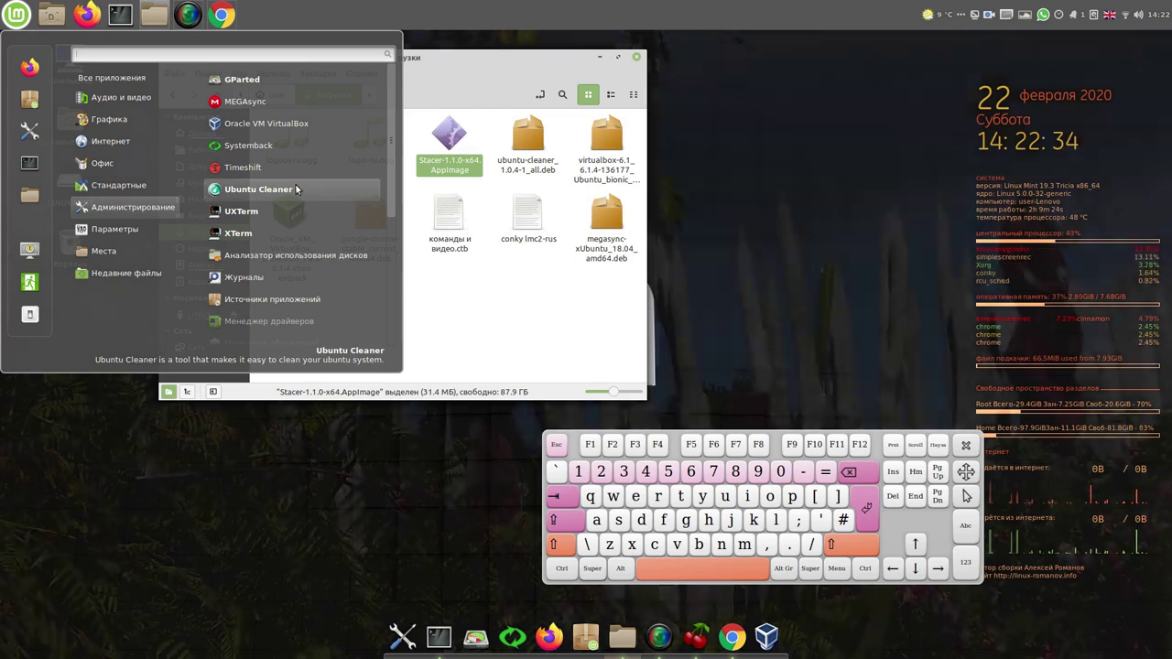
left_click(252, 188)
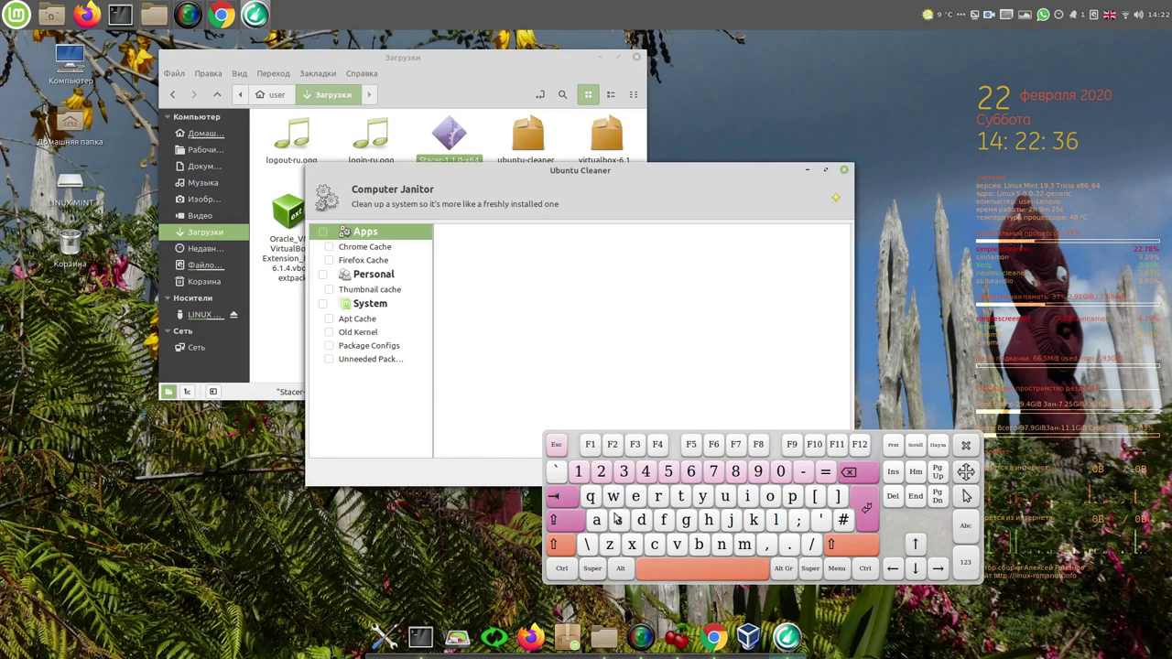
right_click(787, 635)
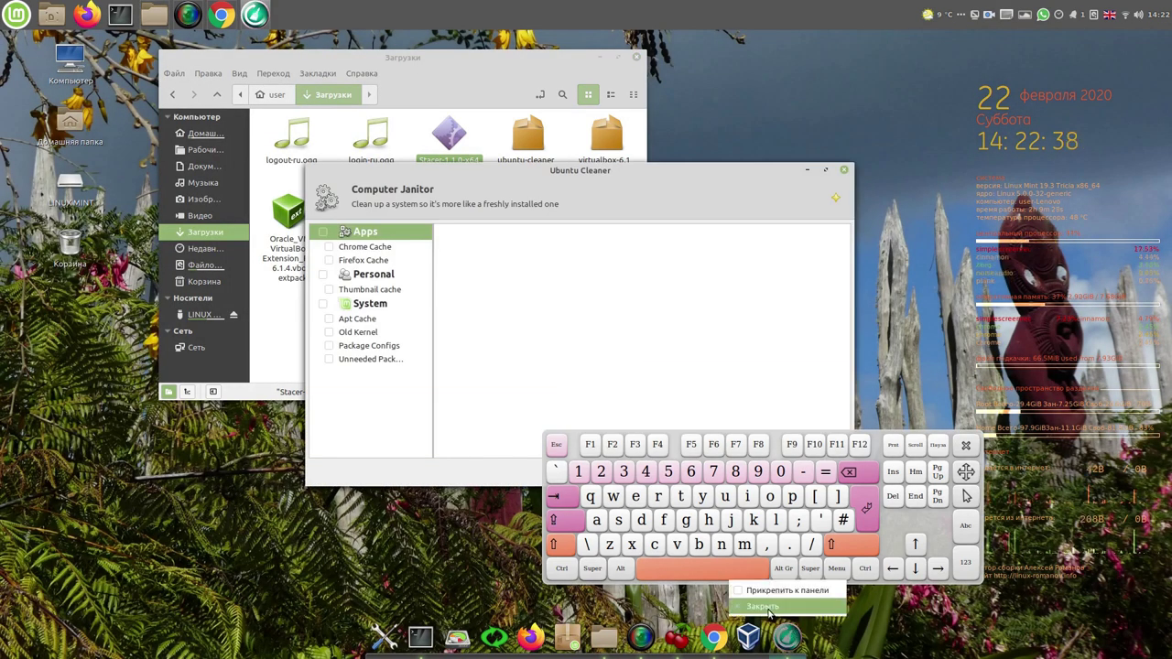
left_click(742, 595)
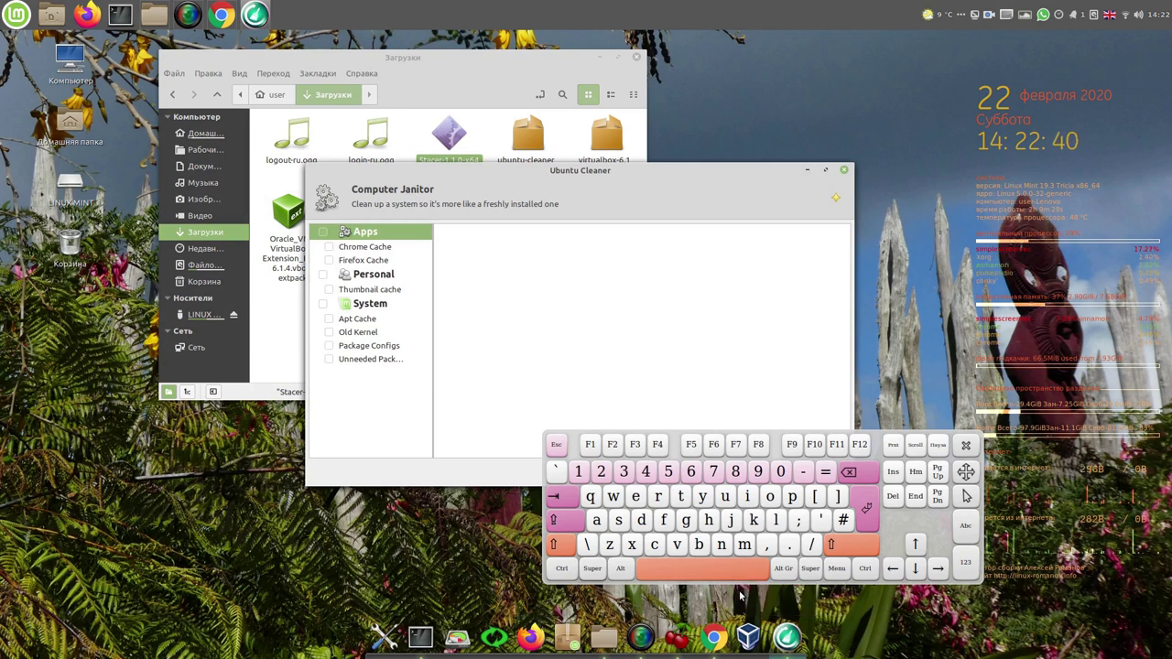
Step: Scan the Apps, Personal and System categories in Ubuntu Cleaner, hiding the on-screen keyboard and moving the cleaner window clear
left_click(323, 233)
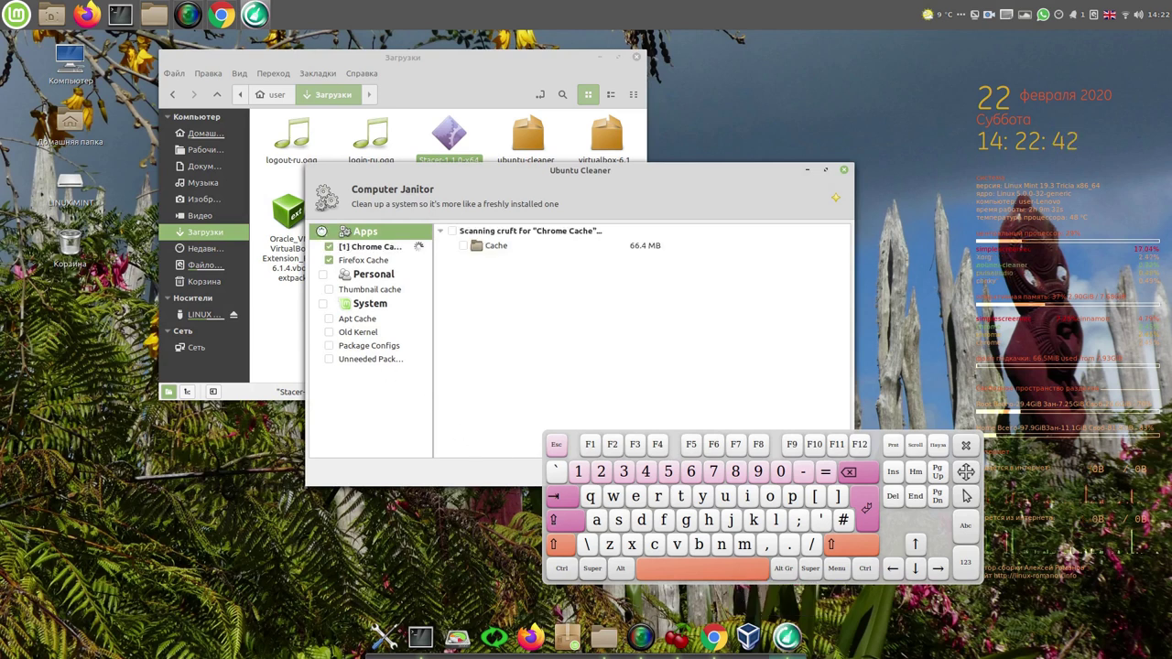
left_click(323, 274)
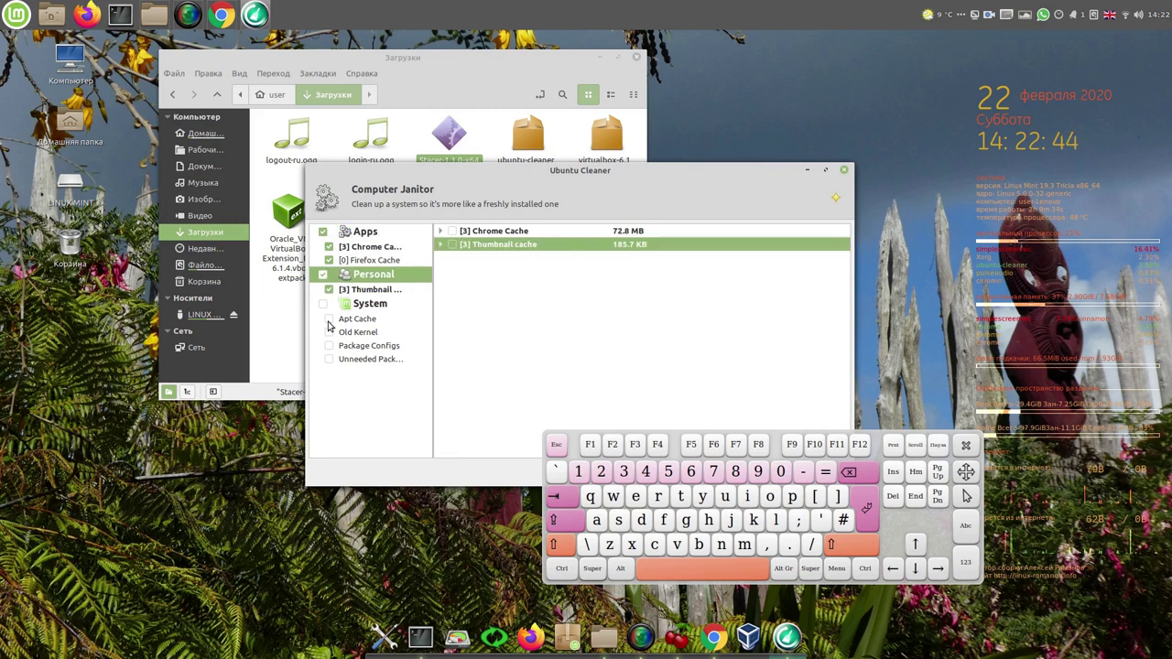
left_click(323, 304)
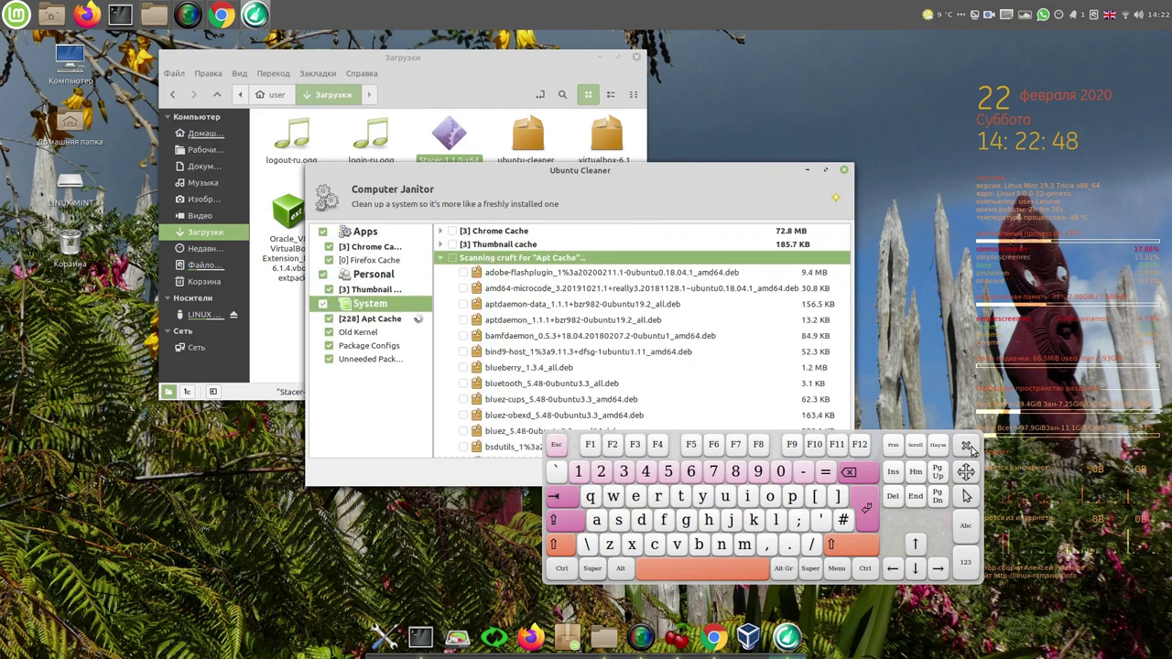
left_click(971, 450)
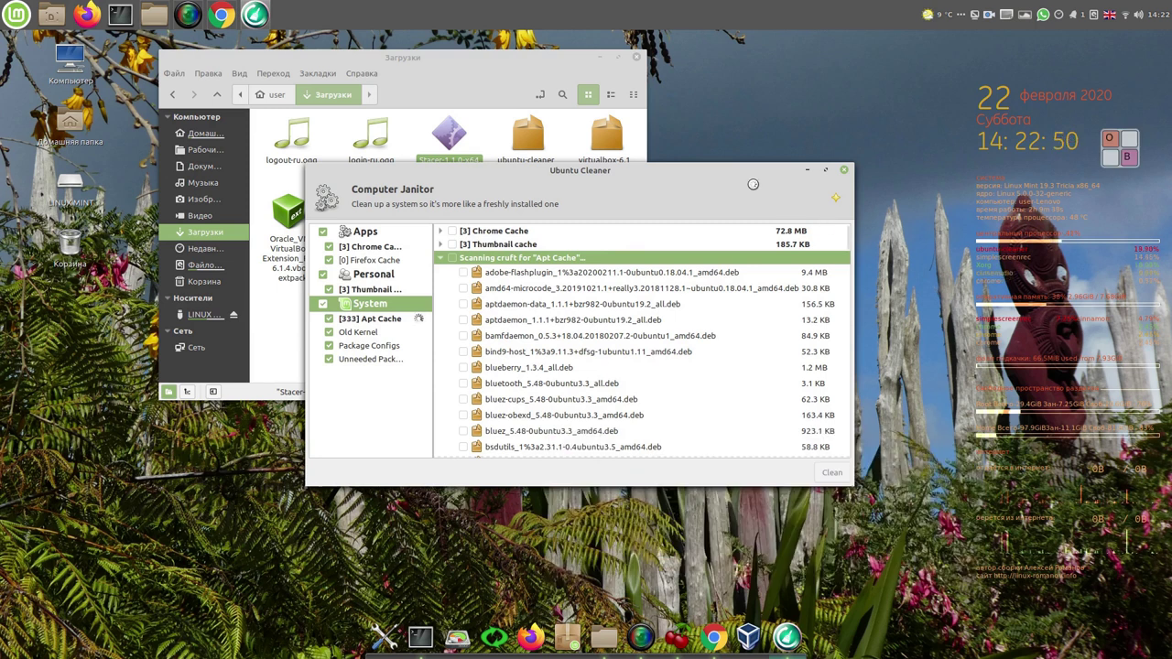
left_click_drag(738, 176, 639, 136)
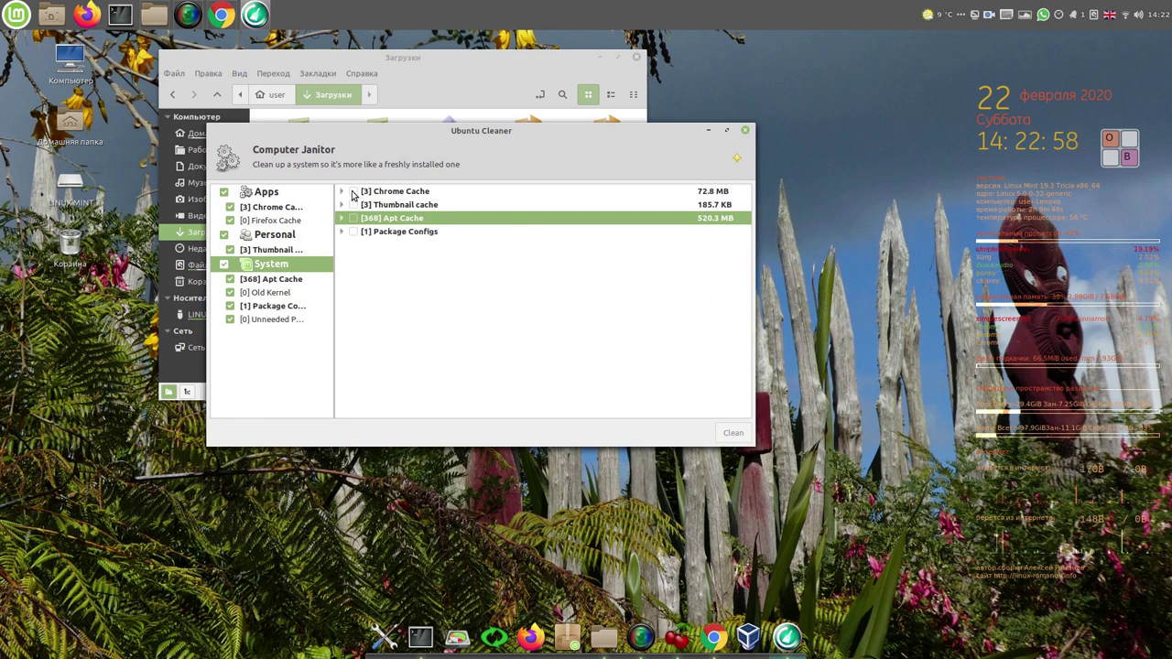
Step: Mark Chrome Cache, Thumbnail cache, Apt Cache and Package Configs for cleaning
left_click(353, 191)
left_click(354, 205)
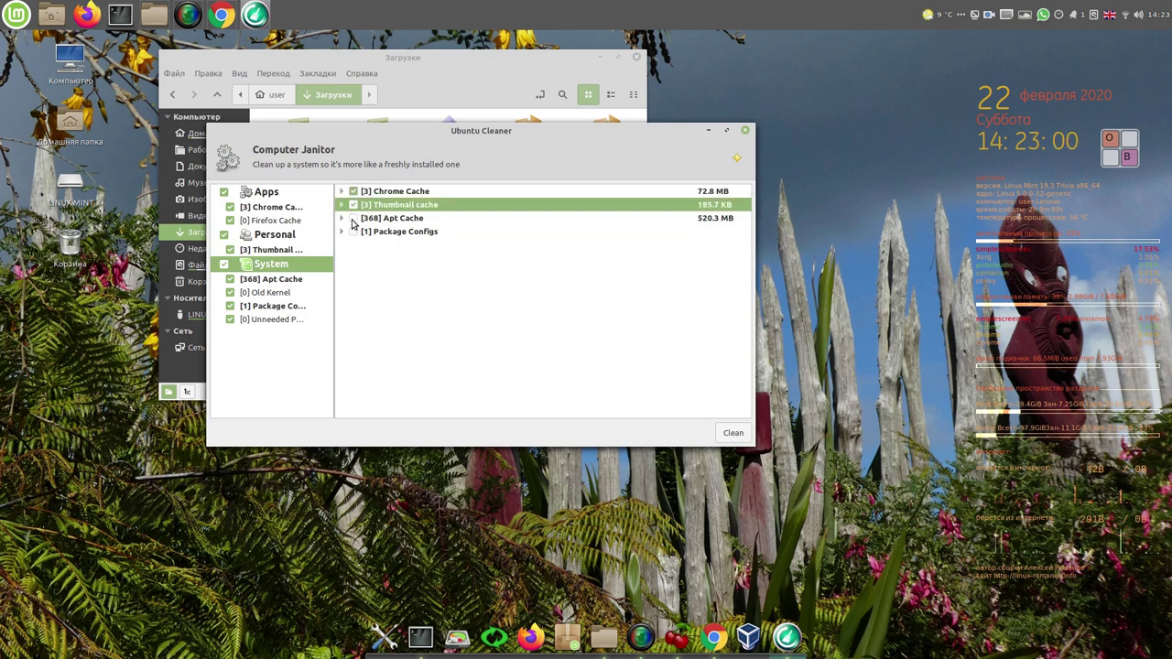
left_click(353, 219)
left_click(354, 232)
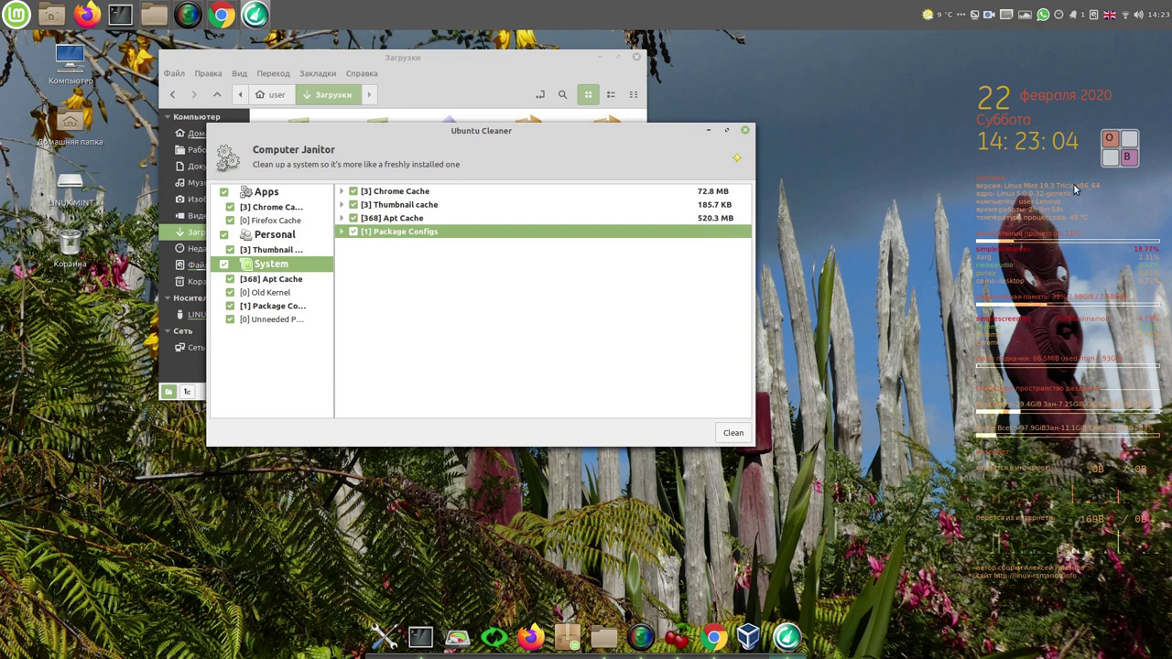
Step: Clean the marked items, authenticating with the account password through the on-screen keyboard, and close Ubuntu Cleaner when done
left_click(1115, 158)
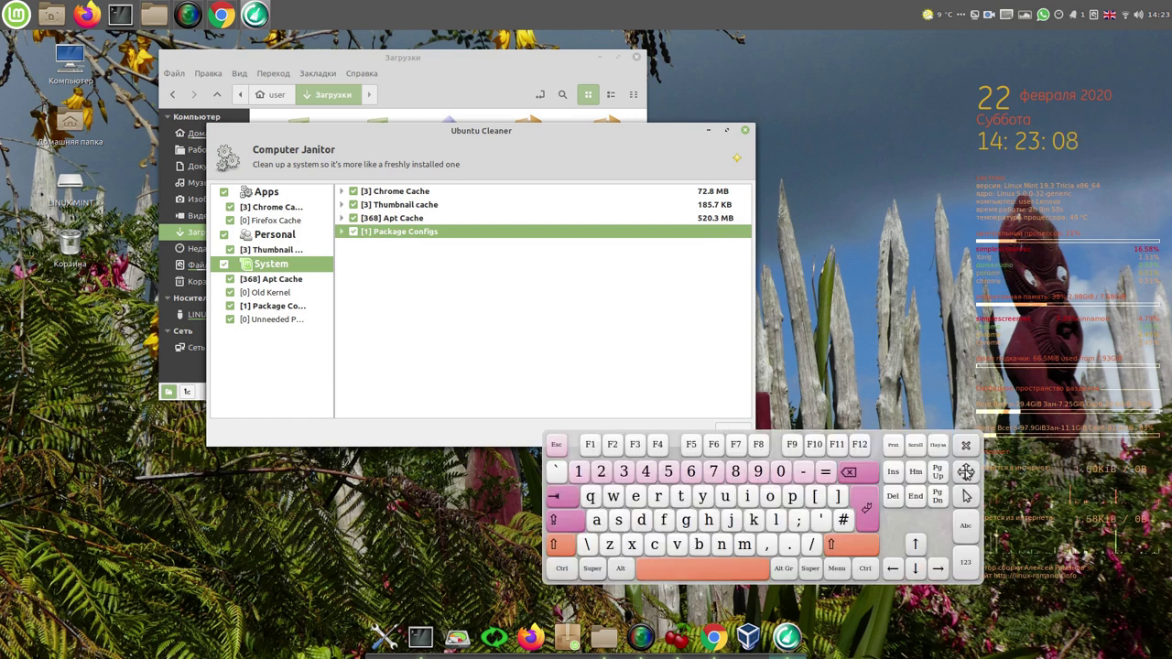
left_click_drag(965, 472, 974, 493)
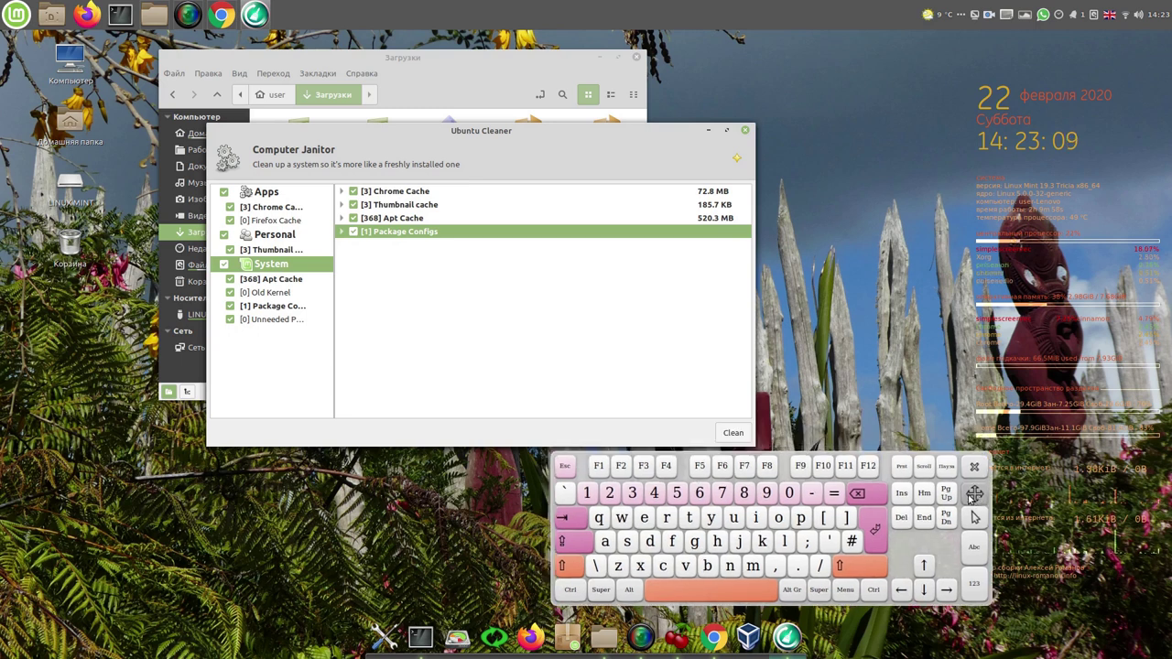
left_click(733, 435)
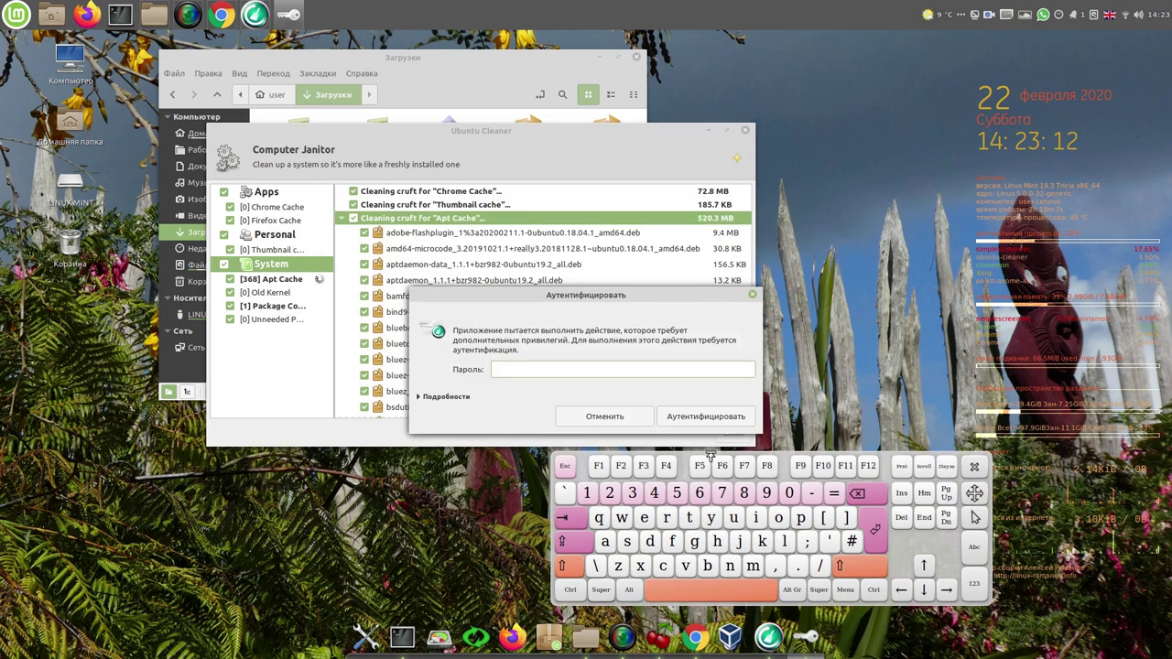
left_click(590, 496)
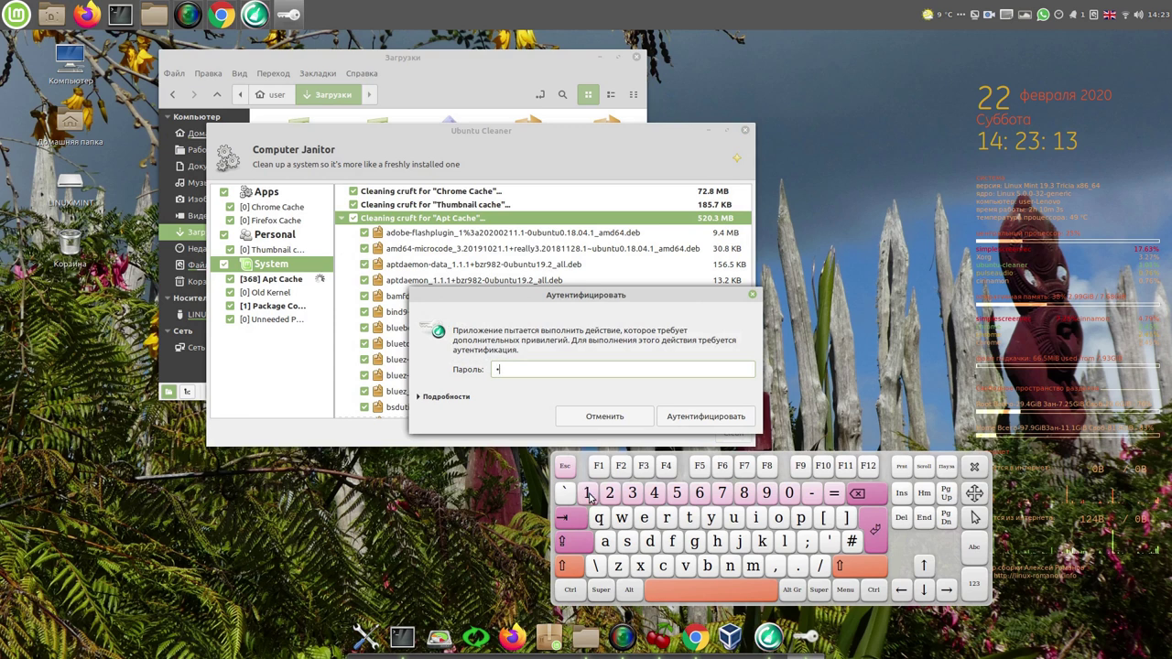
left_click(719, 417)
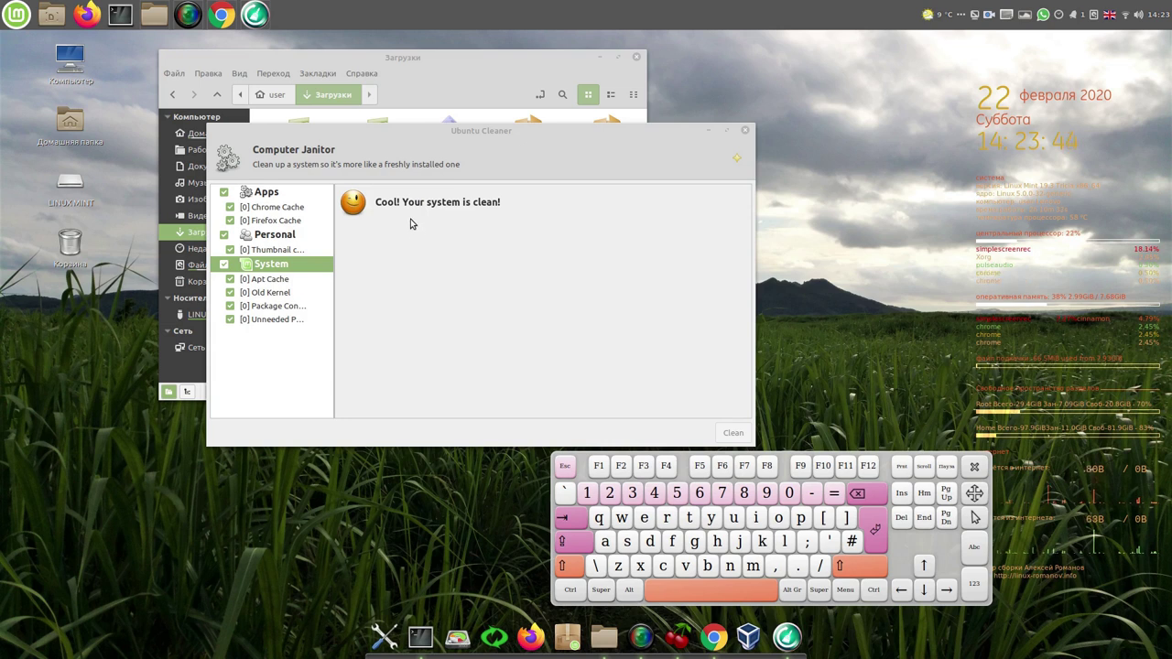
left_click(747, 132)
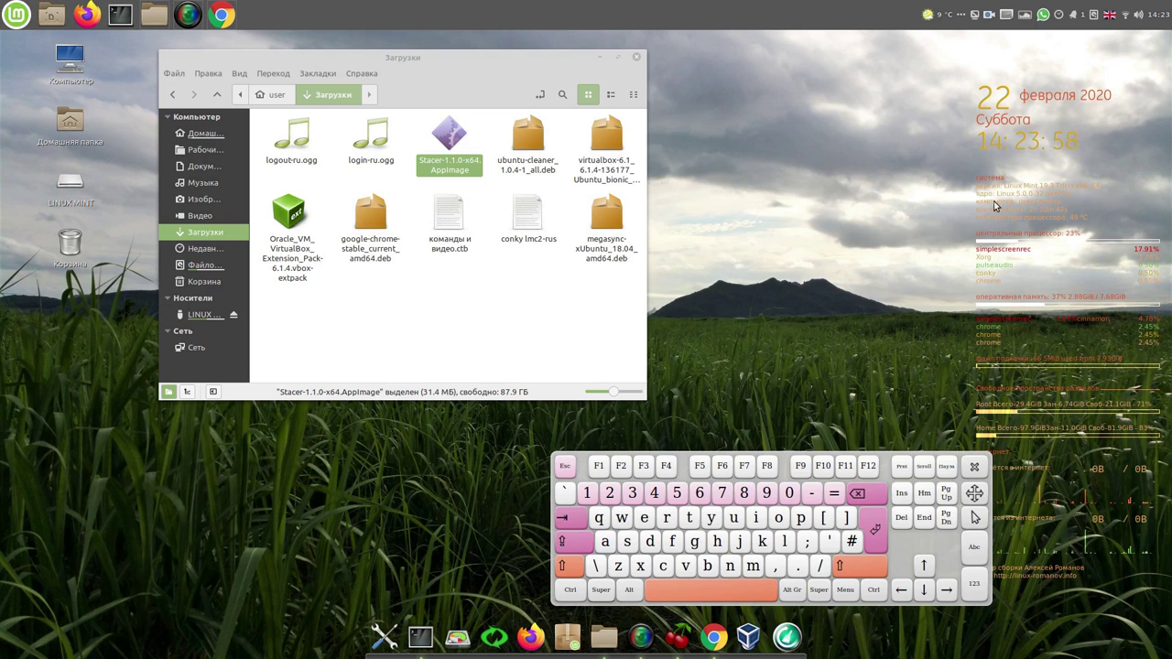
Step: Open the system sound settings, look through the Приложения and Настройки pages, and show the Звуки event list
left_click(1139, 16)
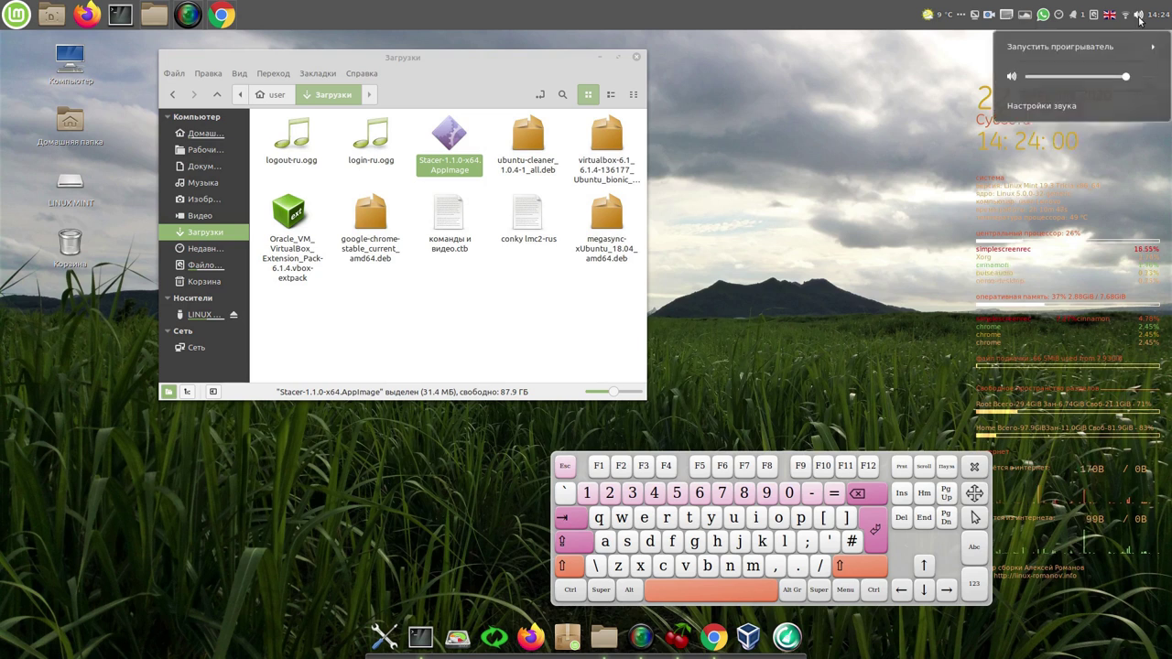
left_click(1060, 107)
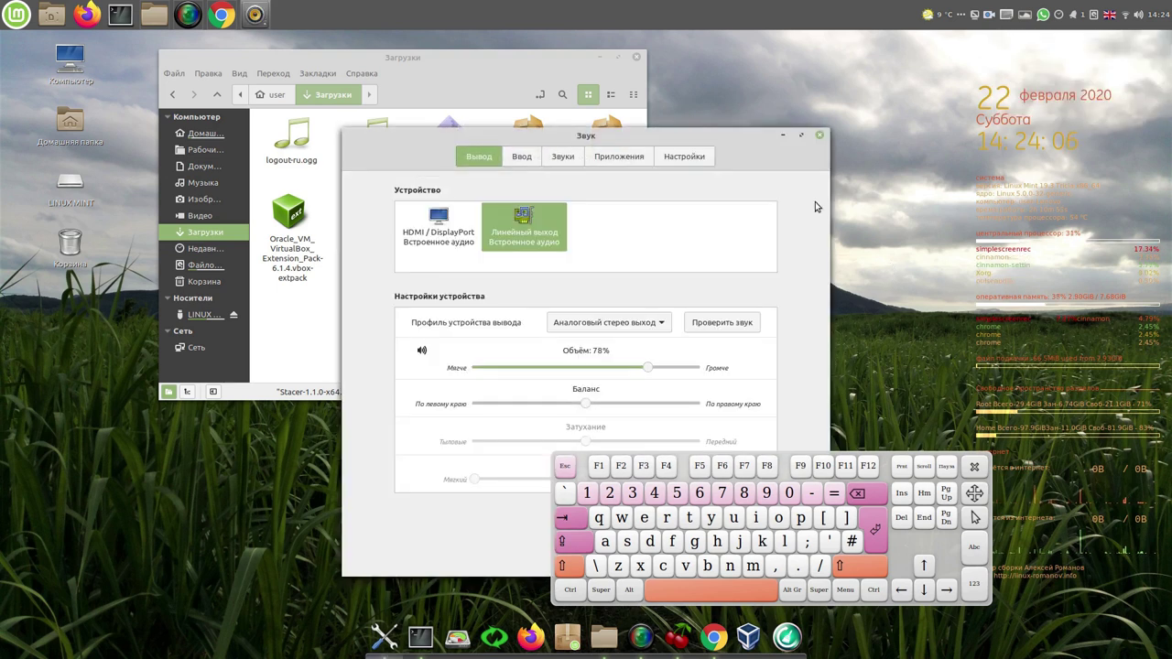
left_click(634, 158)
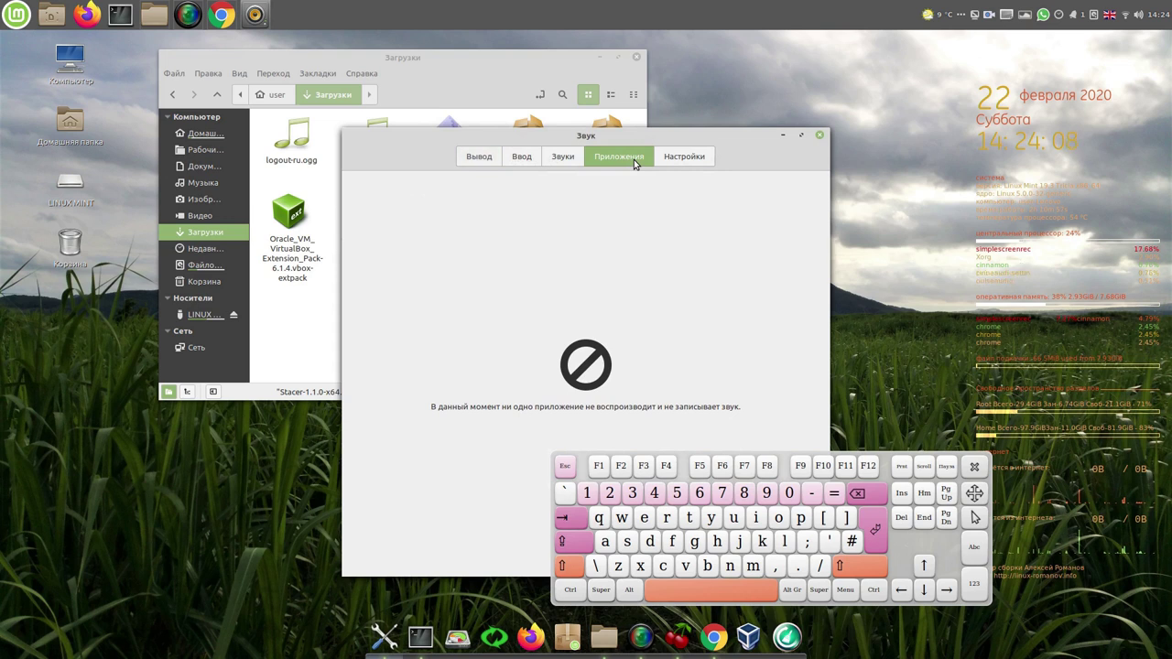
left_click(686, 158)
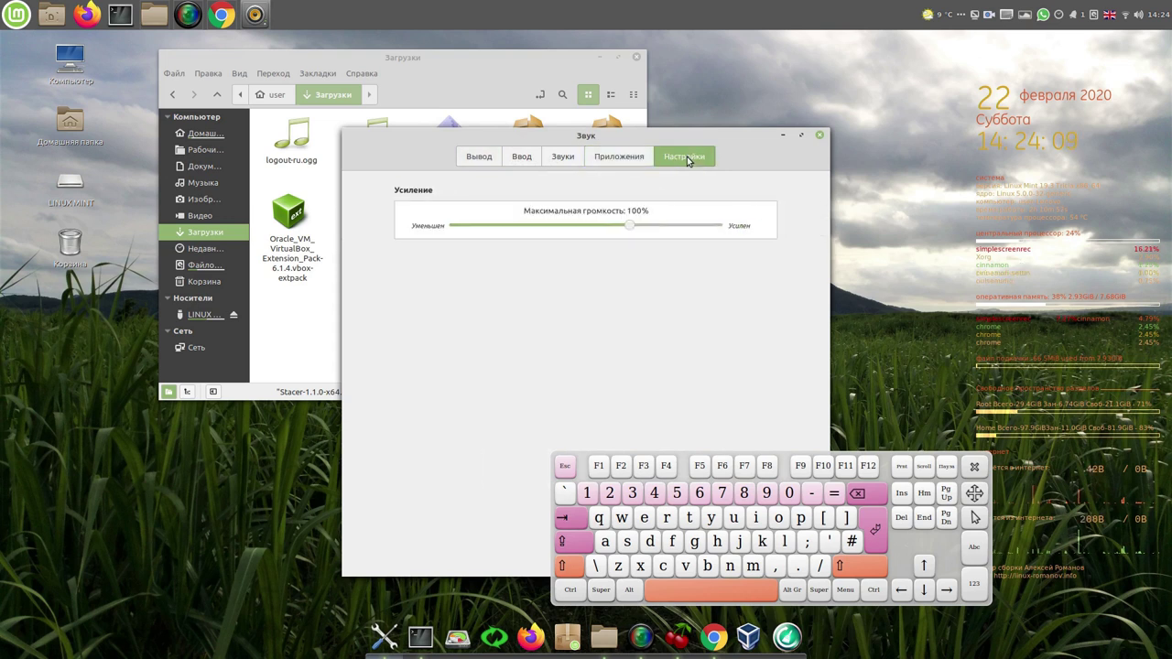
left_click(563, 160)
Step: Copy logout-ru.ogg and login-ru.ogg from Загрузки, placing the file manager and sound settings windows side by side with the Звуки event list shown
left_click_drag(741, 145, 989, 78)
left_click_drag(399, 147, 288, 142)
right_click(288, 142)
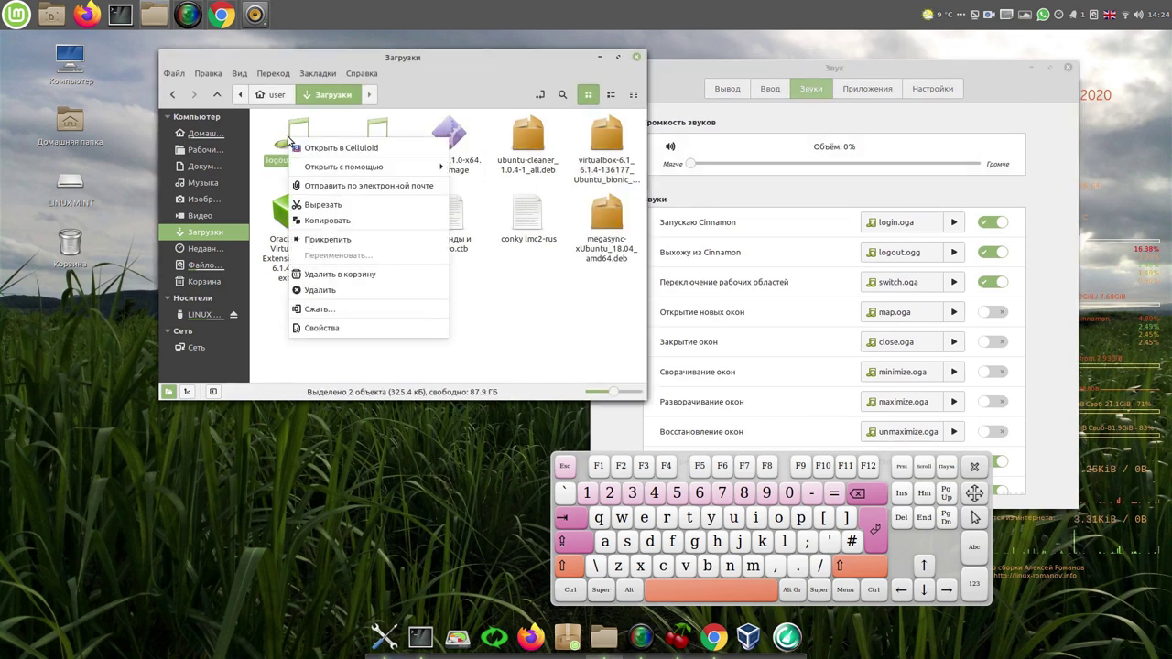
left_click(353, 222)
left_click_drag(496, 60, 355, 62)
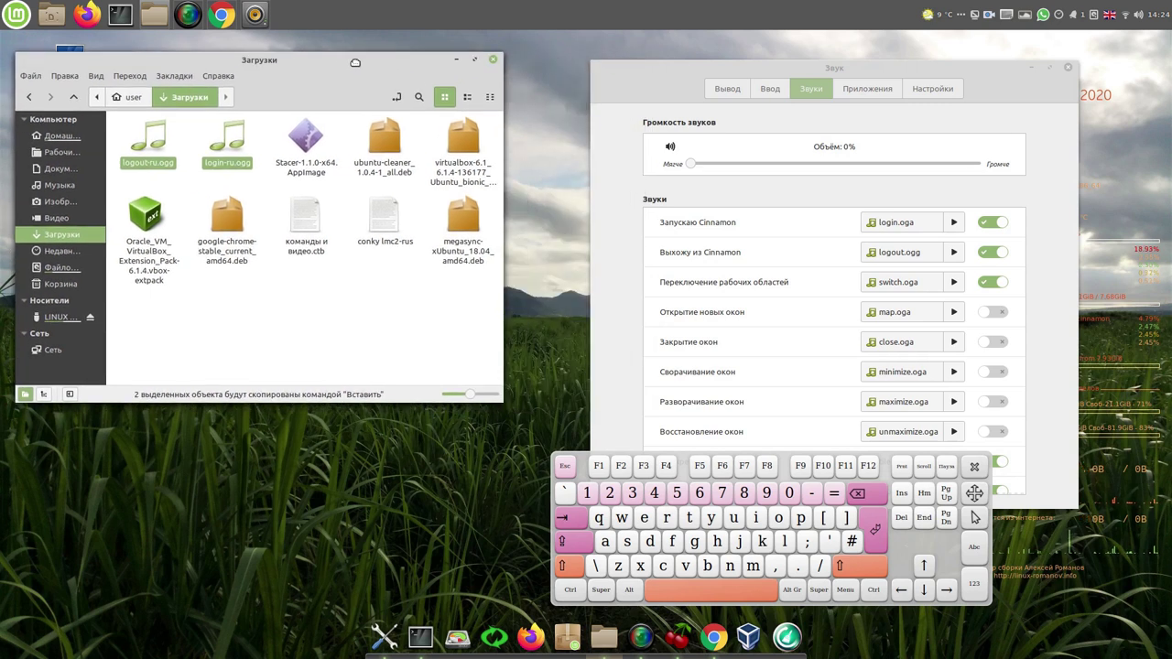
left_click(672, 86)
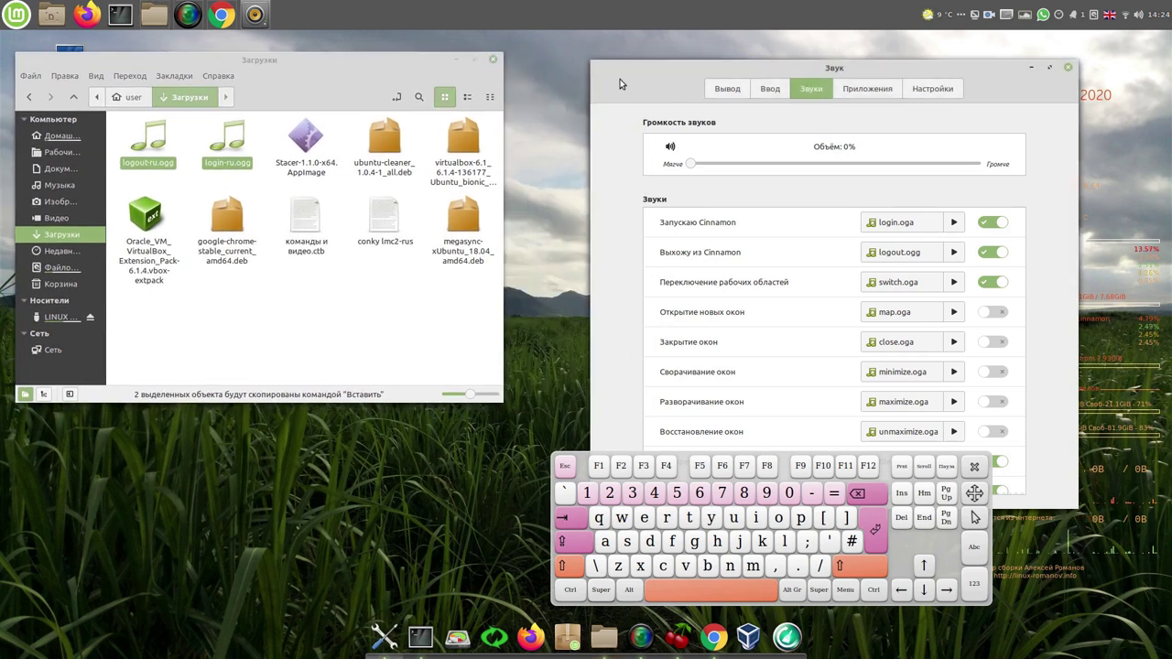
left_click_drag(619, 74, 597, 67)
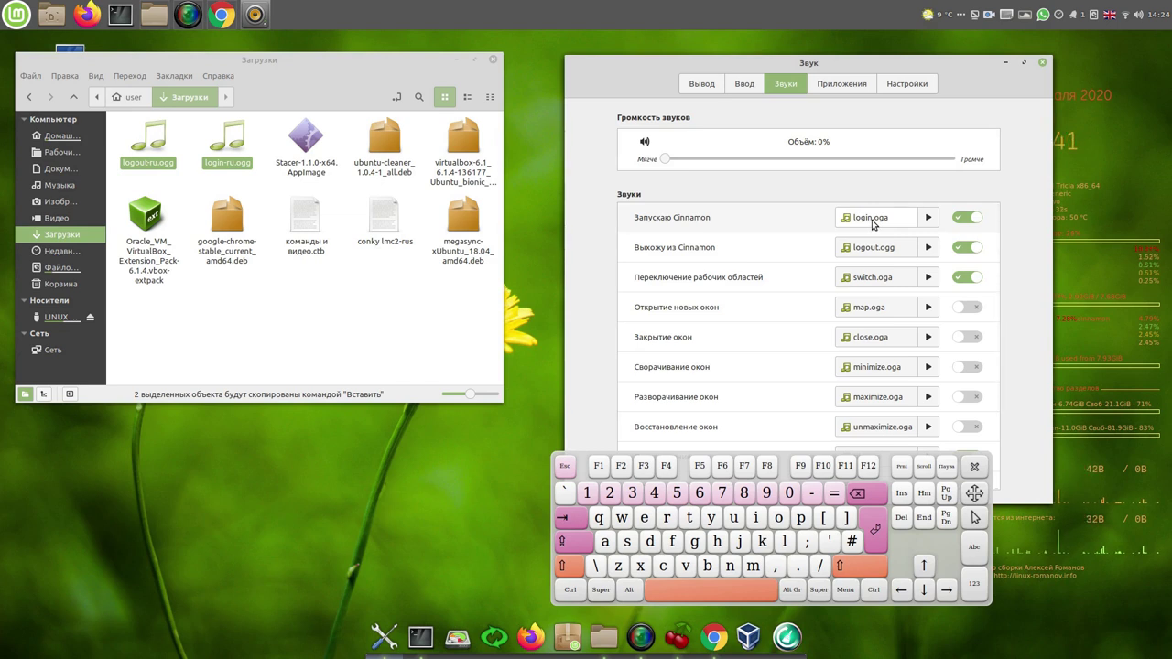
Step: Open the file chooser for the Запускаю Cinnamon sound to see its folder path, and browse the file manager to /usr/share
left_click(872, 220)
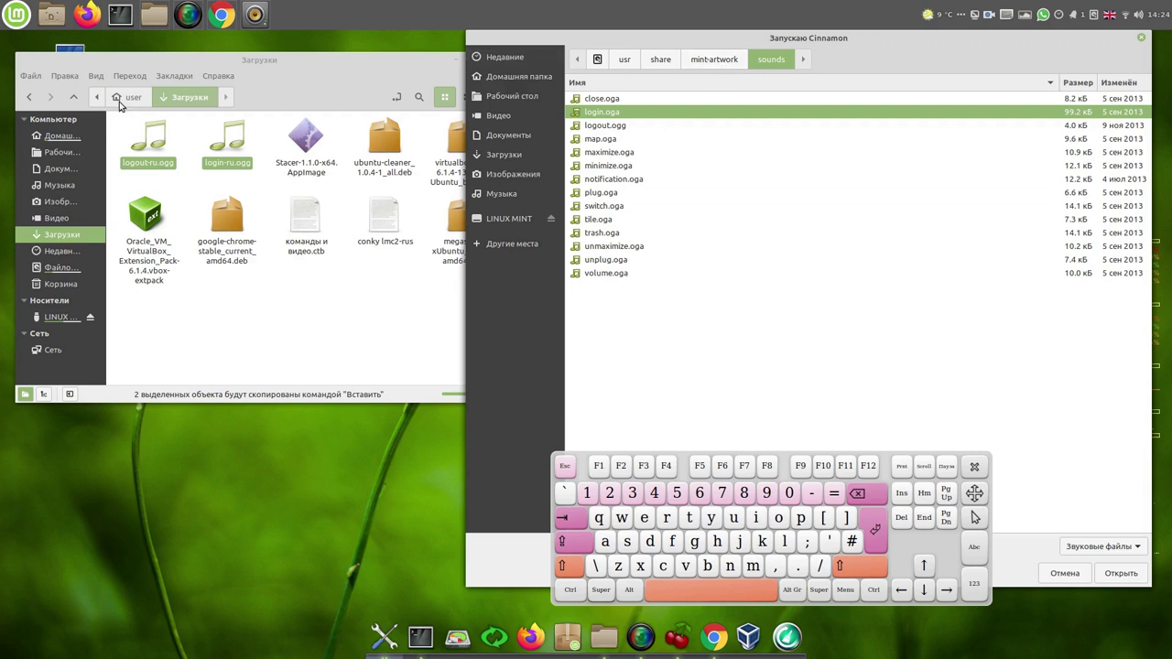
left_click(76, 101)
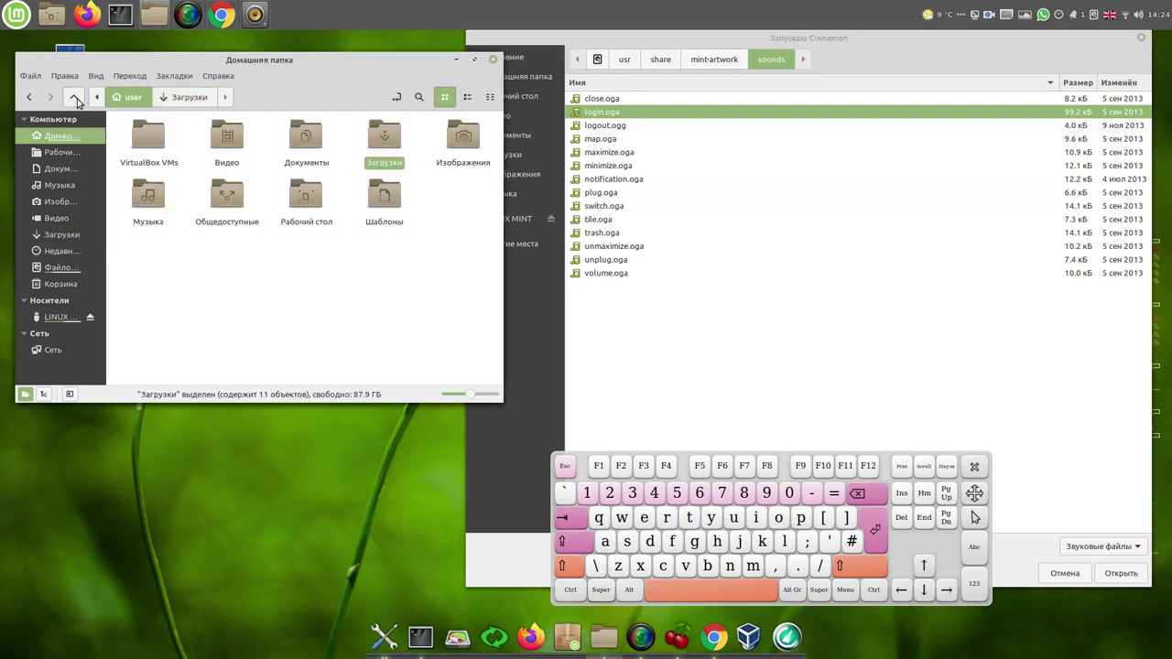
left_click(77, 101)
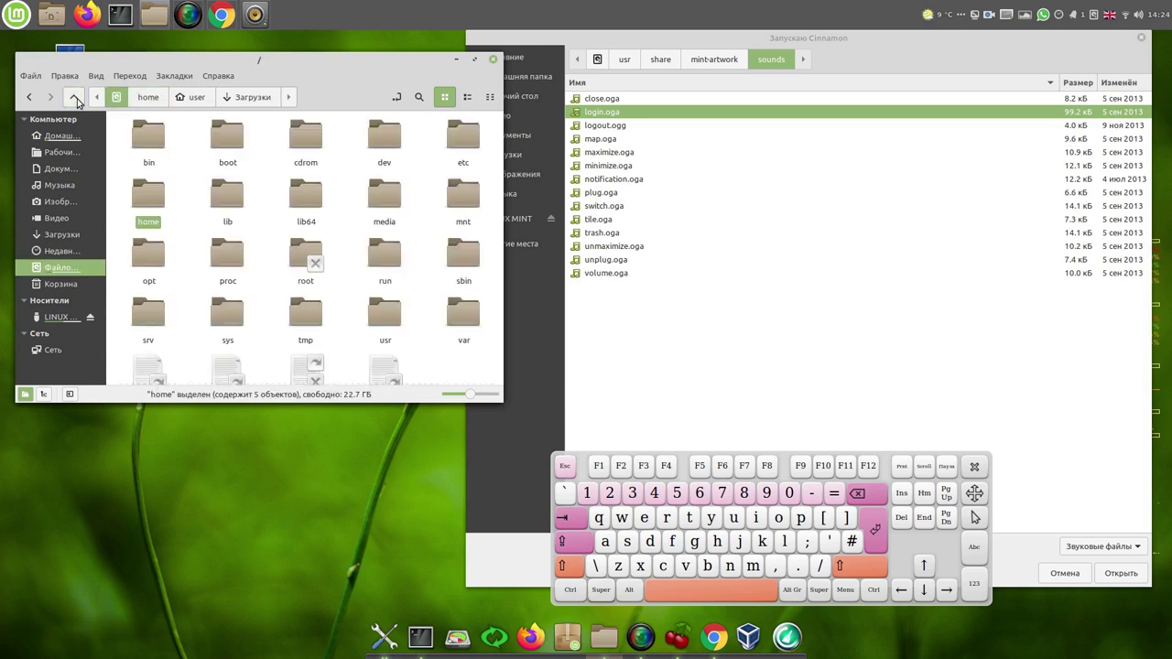
double_click(390, 324)
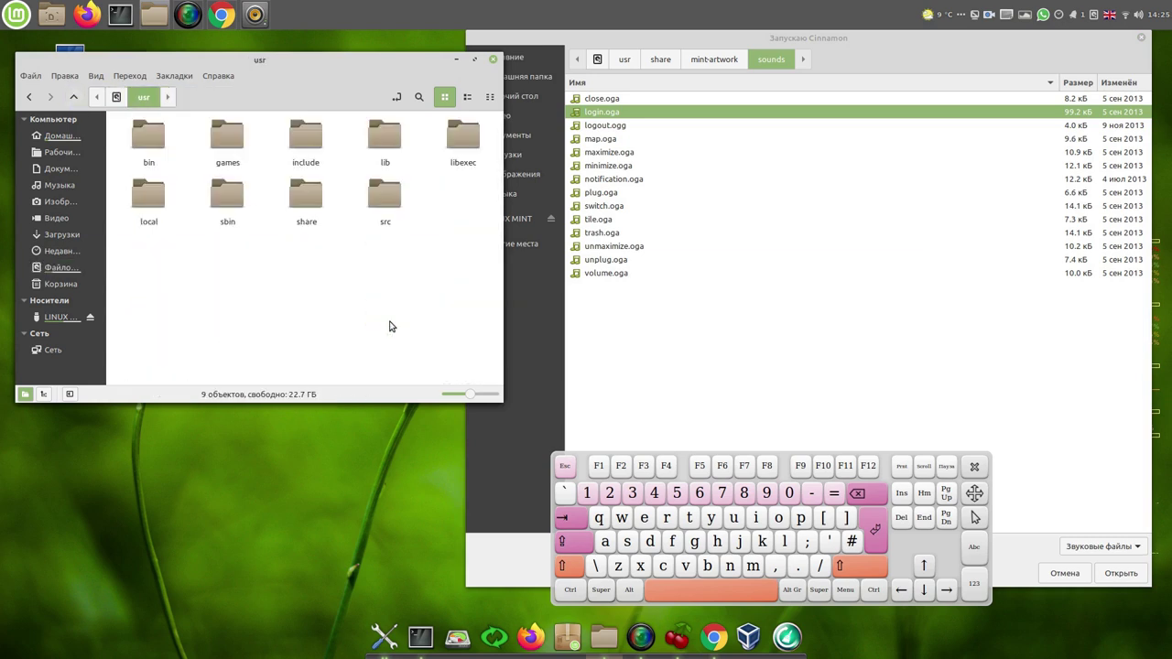
double_click(315, 216)
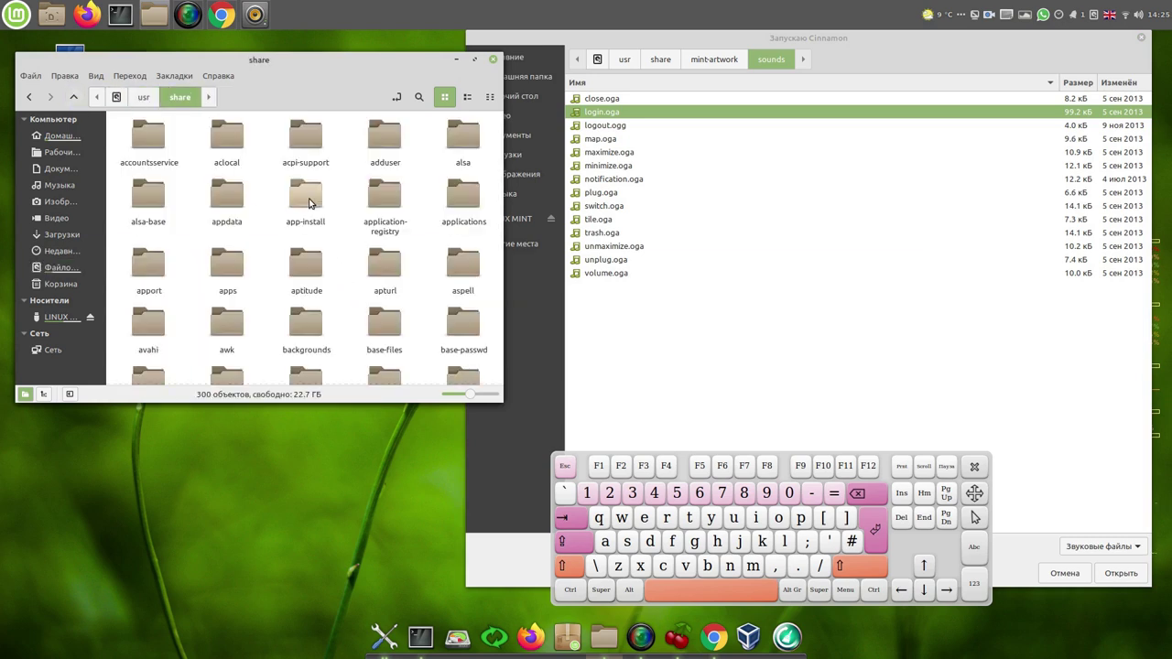
Step: Switch the /usr/share folder to list view with enlarged entries and locate the mint-artwork folder
left_click(467, 97)
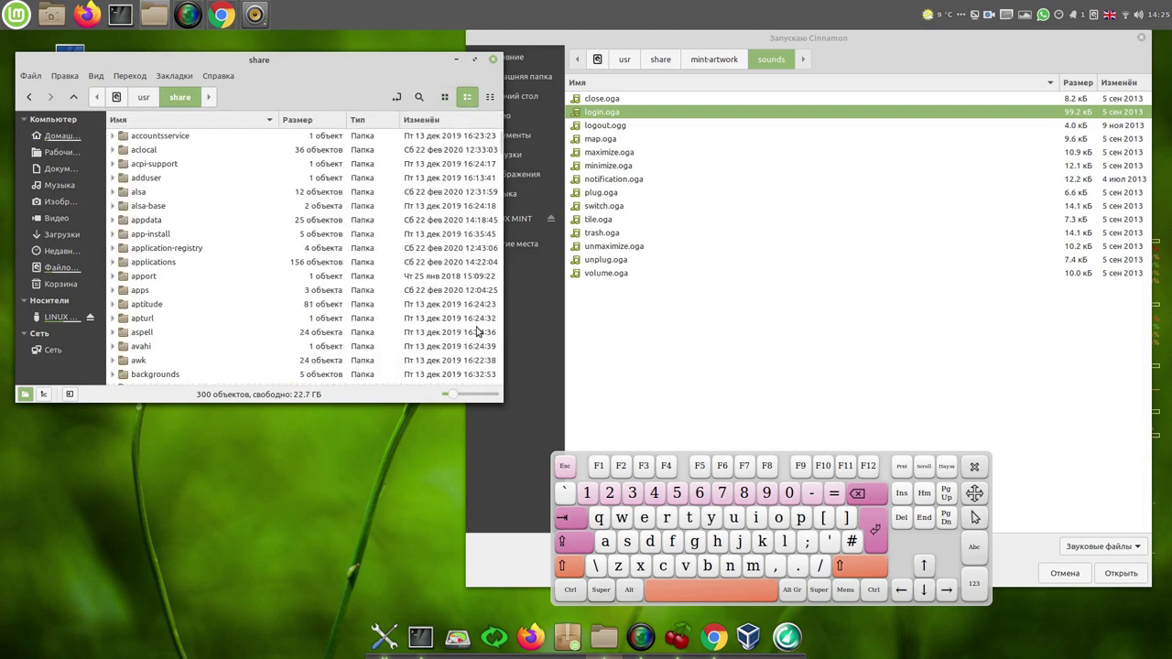
left_click(476, 394)
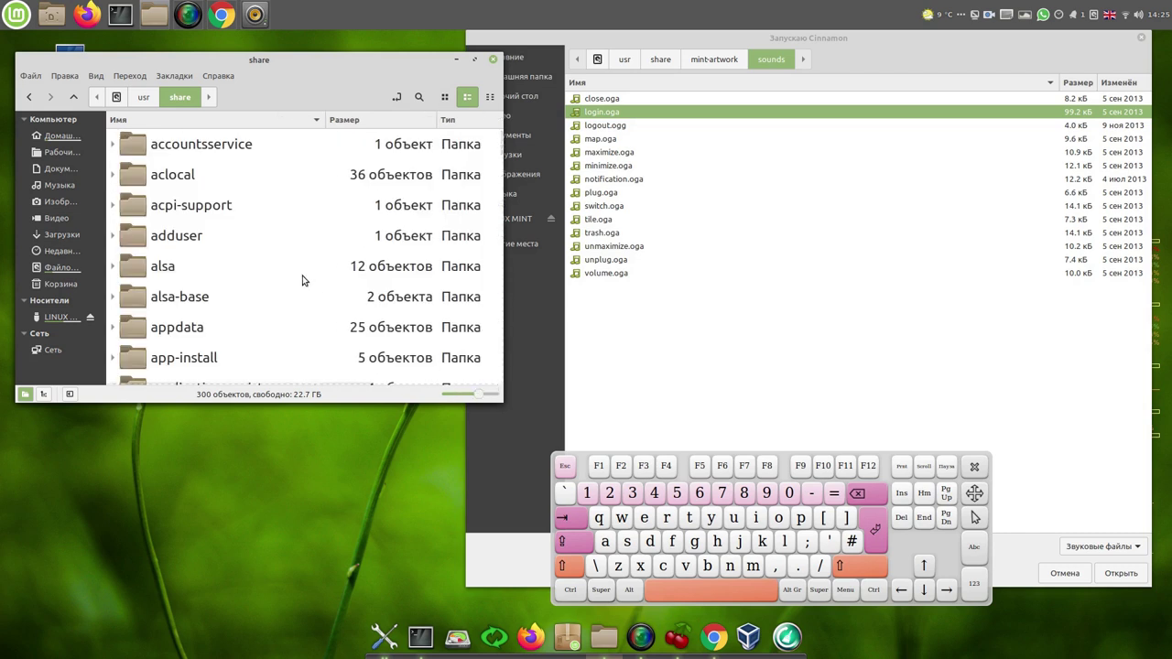
scroll(299, 275, "down", 3)
scroll(298, 272, "down", 15)
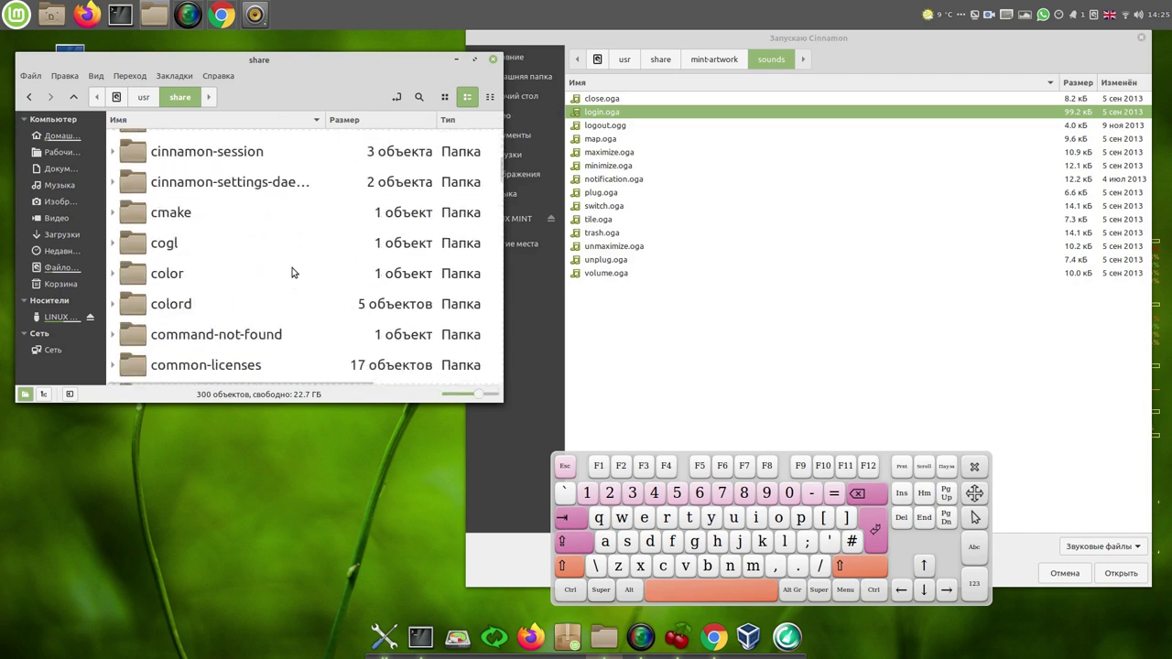
scroll(293, 272, "down", 5)
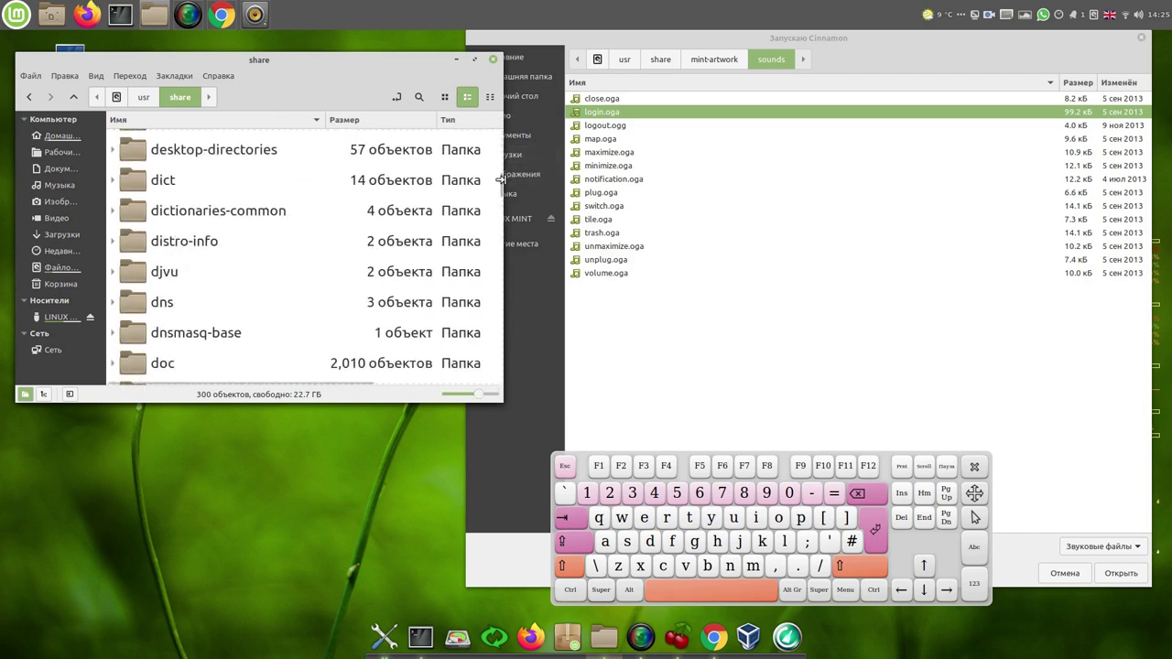
left_click_drag(502, 189, 503, 295)
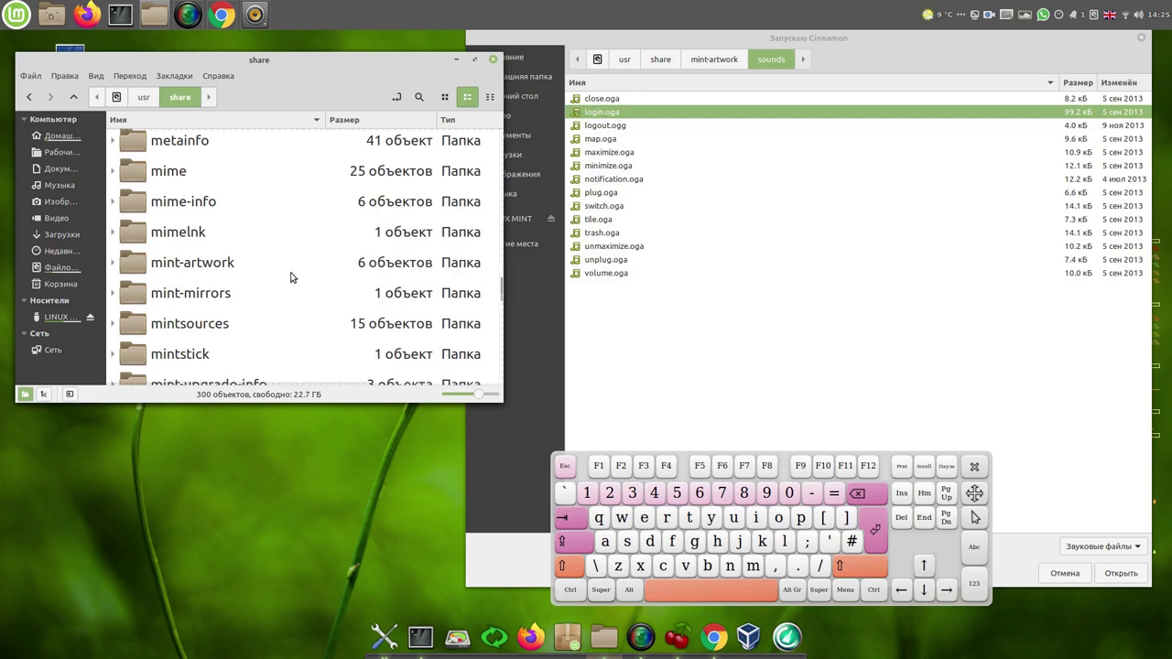
Step: Open the mint-artwork folder as root, authenticating with the account password, and enter its sounds subfolder
right_click(142, 263)
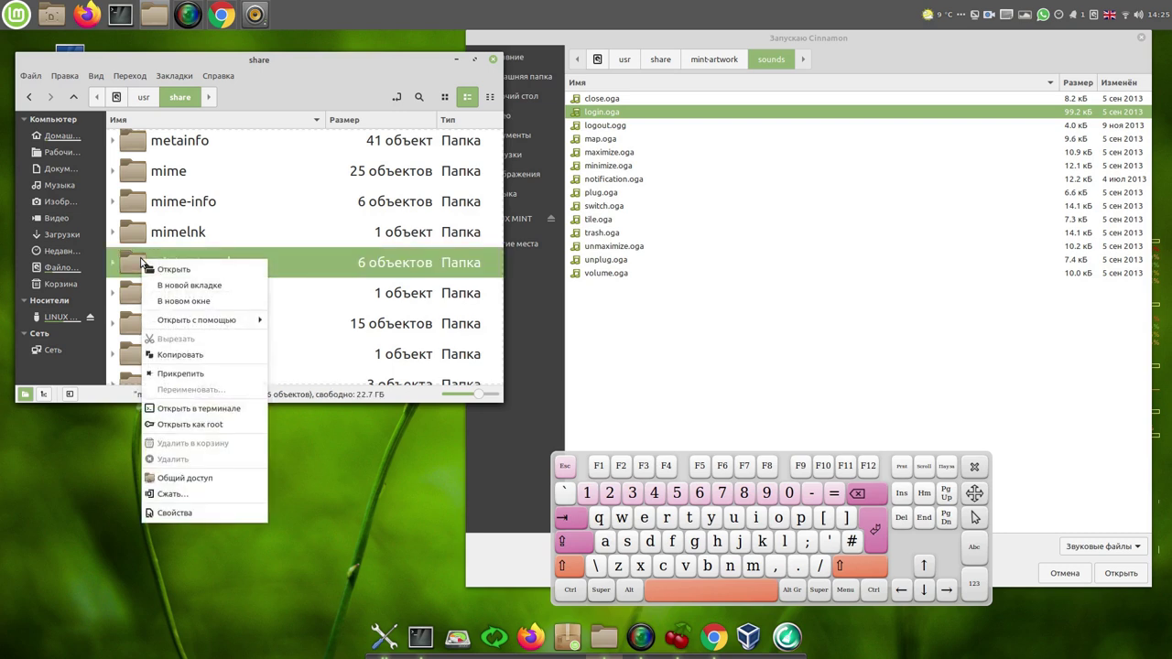
left_click(199, 420)
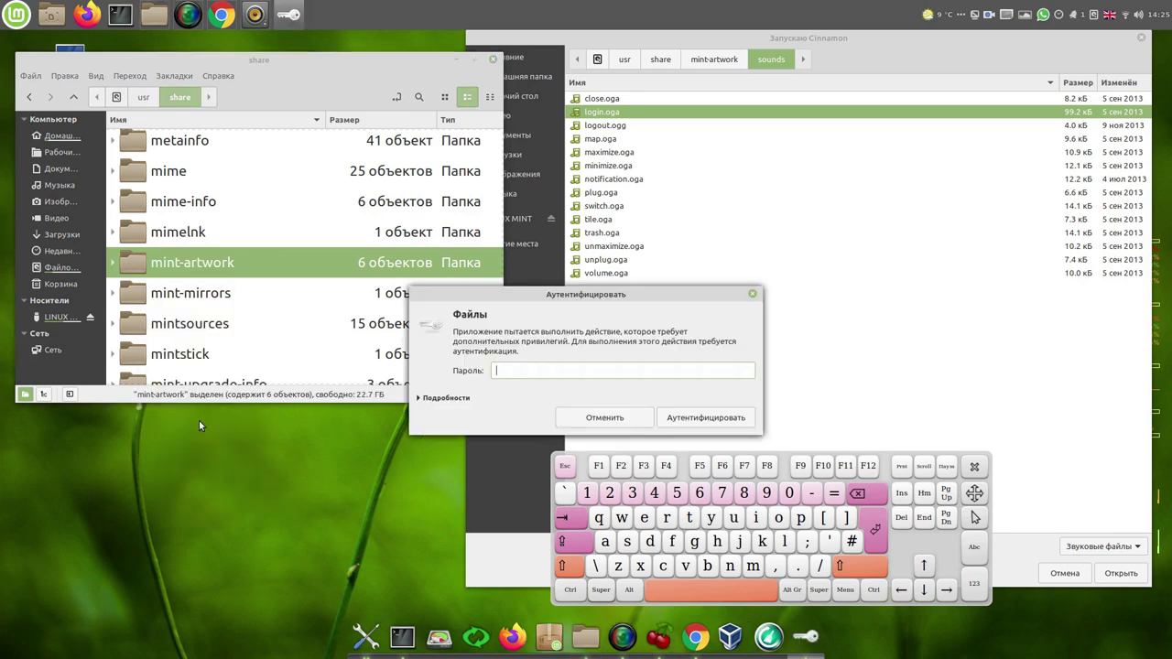
left_click(589, 492)
left_click(718, 418)
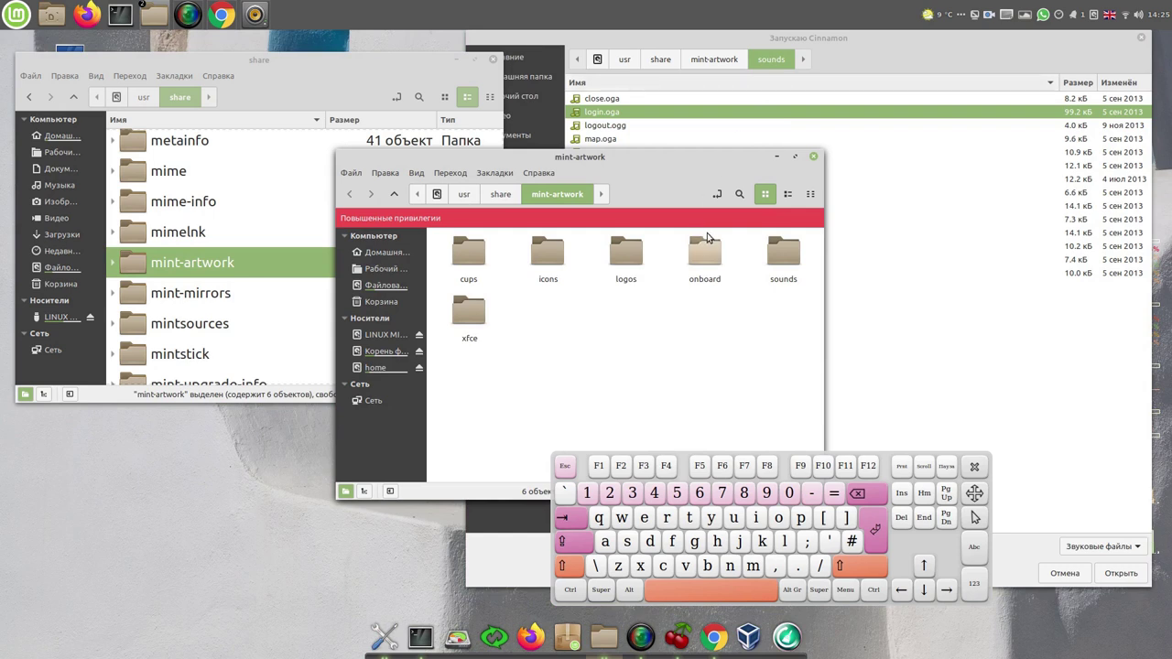
double_click(786, 259)
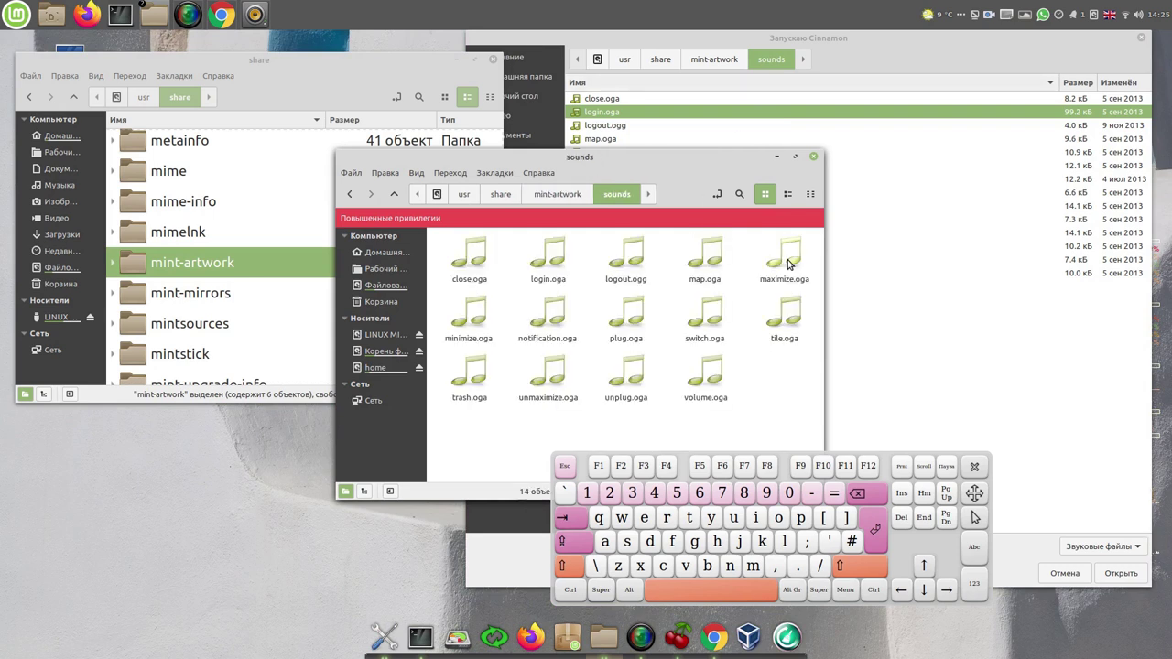
Step: Paste the copied login-ru.ogg and logout-ru.ogg into the sounds folder, and close both file manager windows
right_click(480, 432)
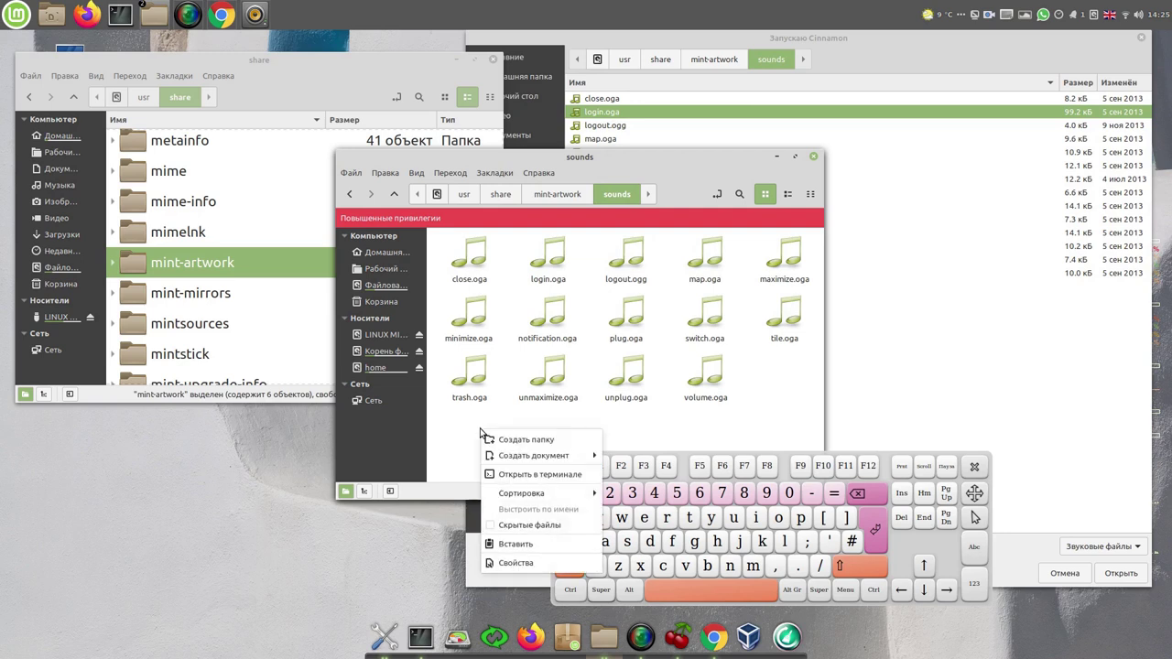
left_click(512, 544)
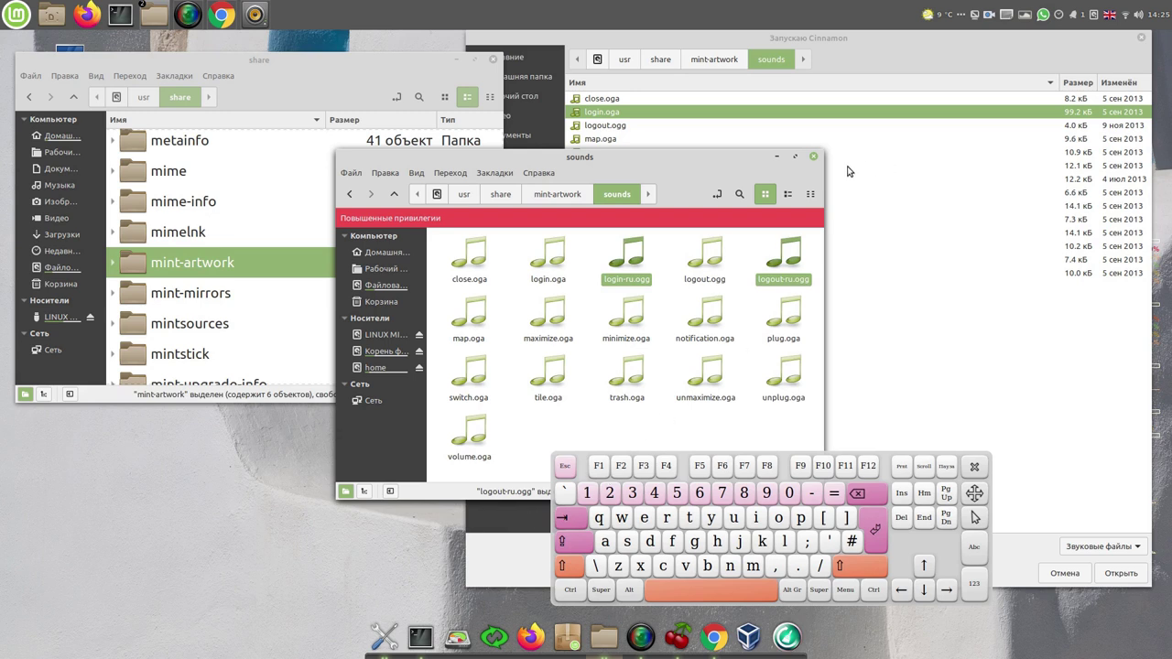
left_click(814, 161)
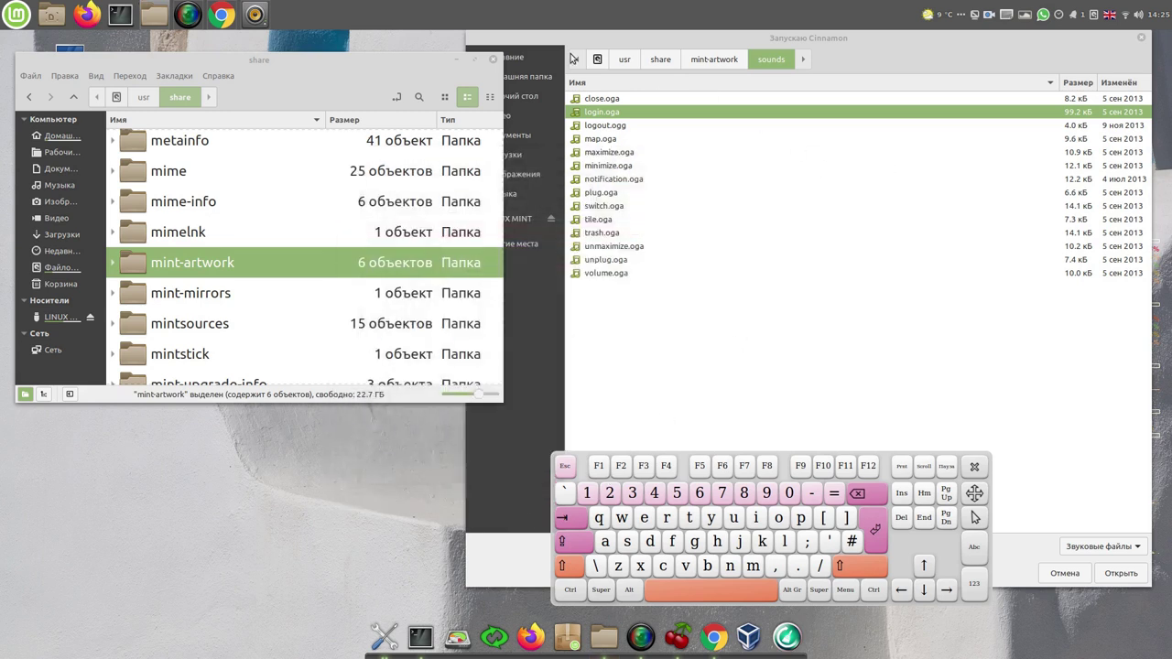
left_click(494, 61)
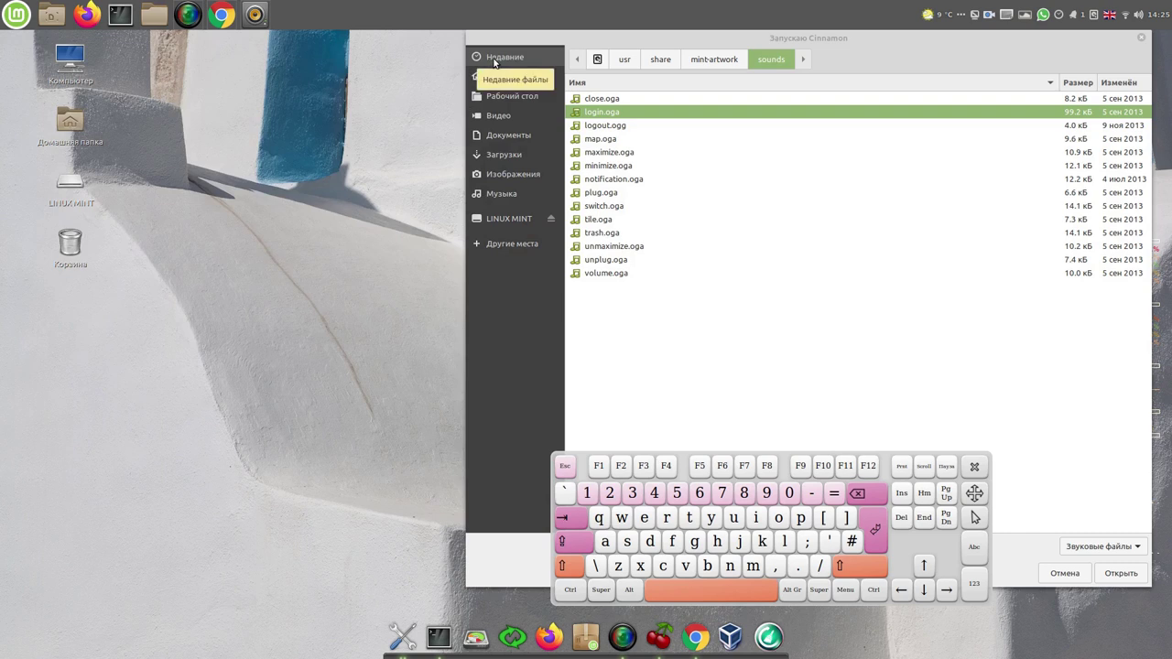
Step: Reopen the file chooser for Запускаю Cinnamon and assign login-ru.ogg from the mint-artwork/sounds folder as its sound
left_click(1082, 52)
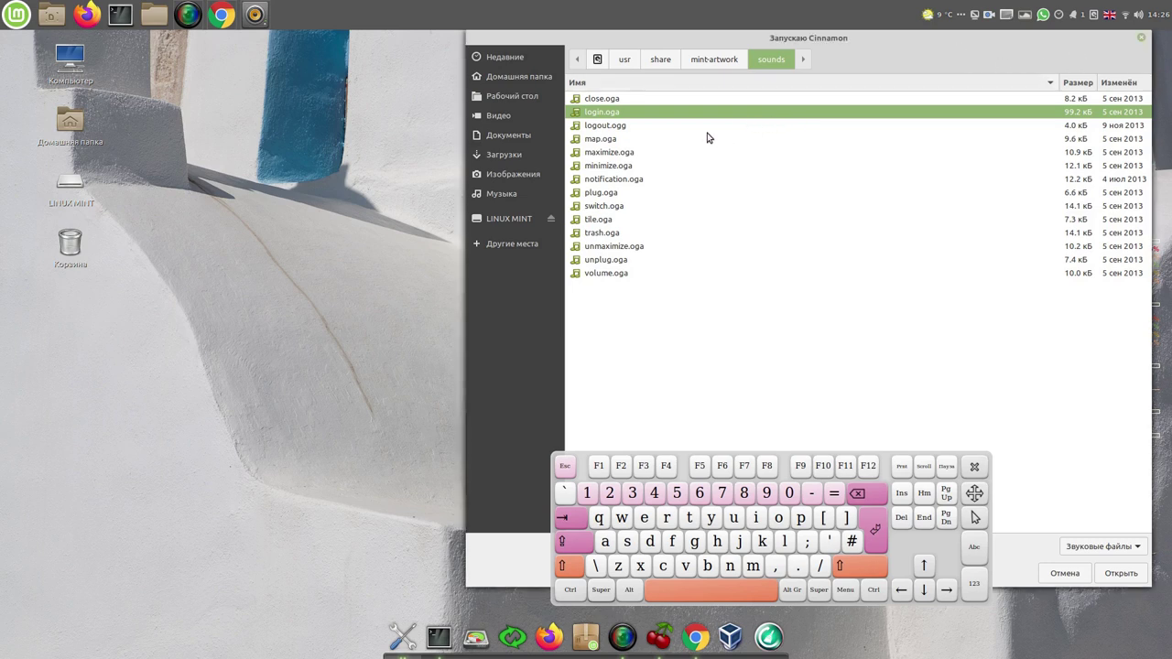
left_click(618, 127)
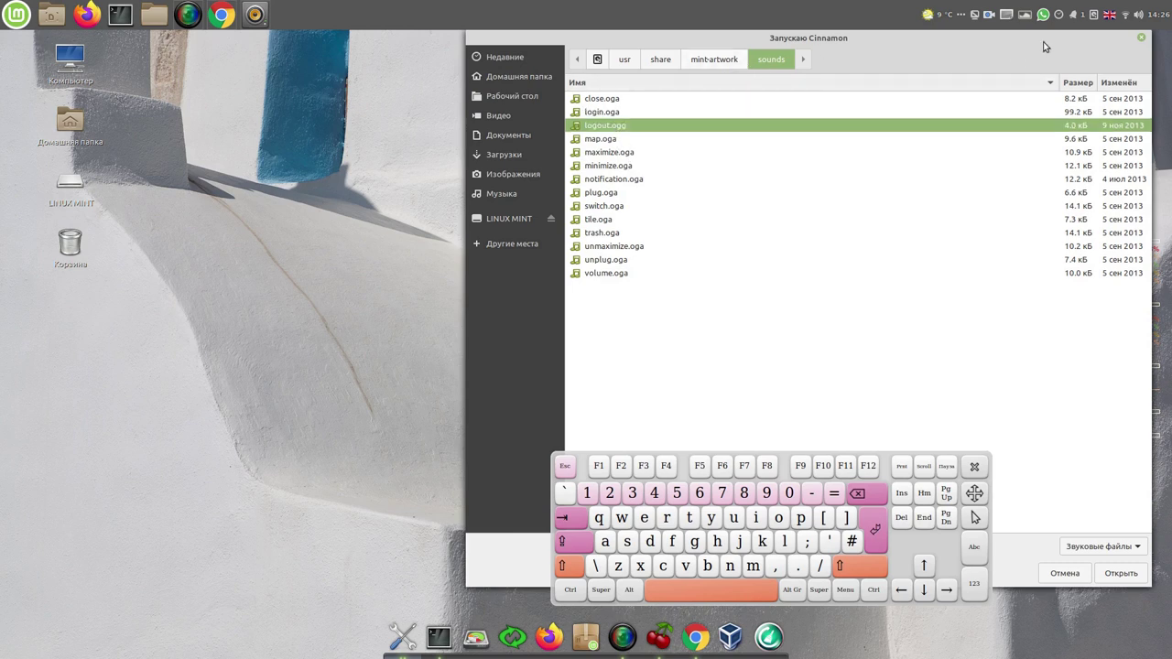
left_click(1141, 38)
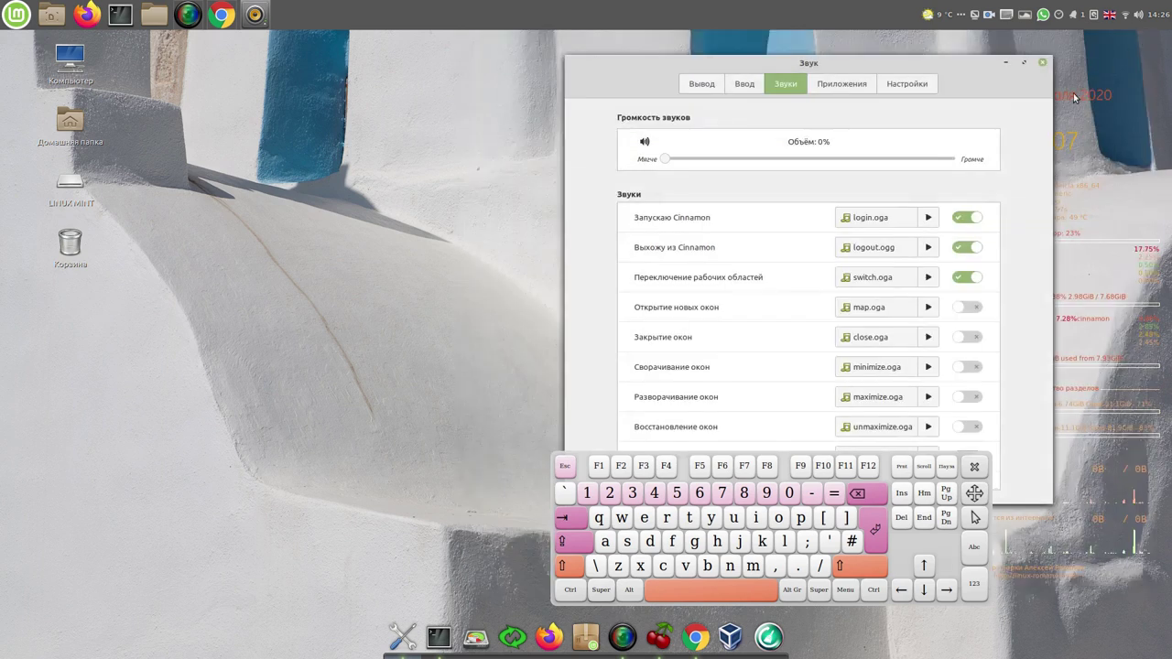
left_click(872, 218)
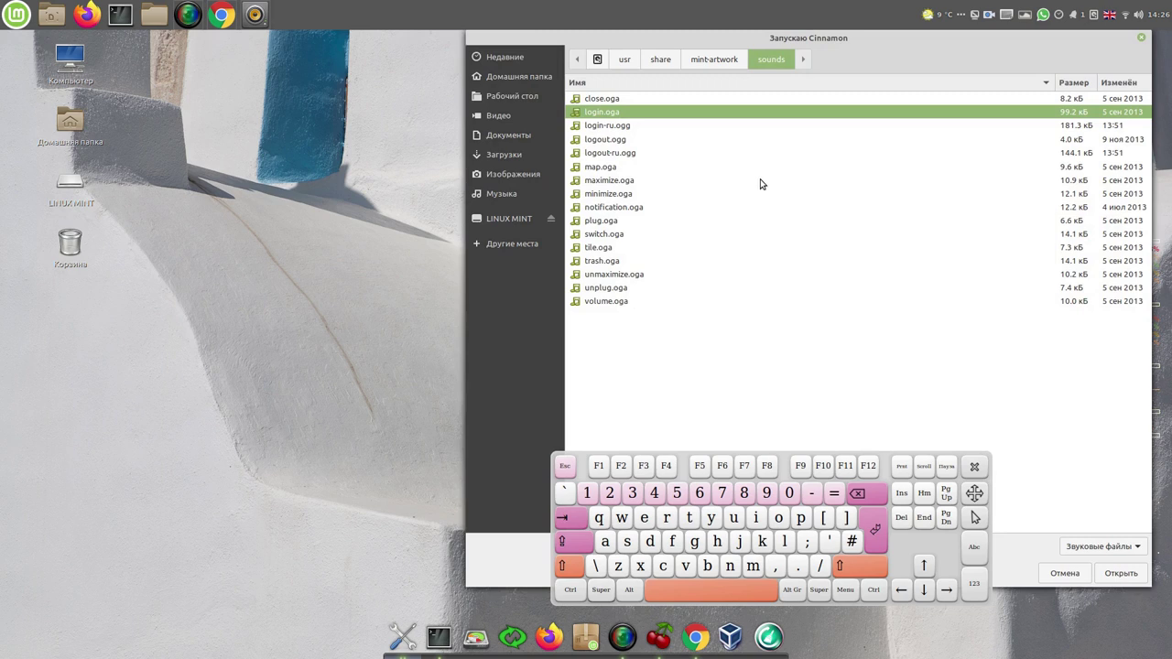
left_click(628, 129)
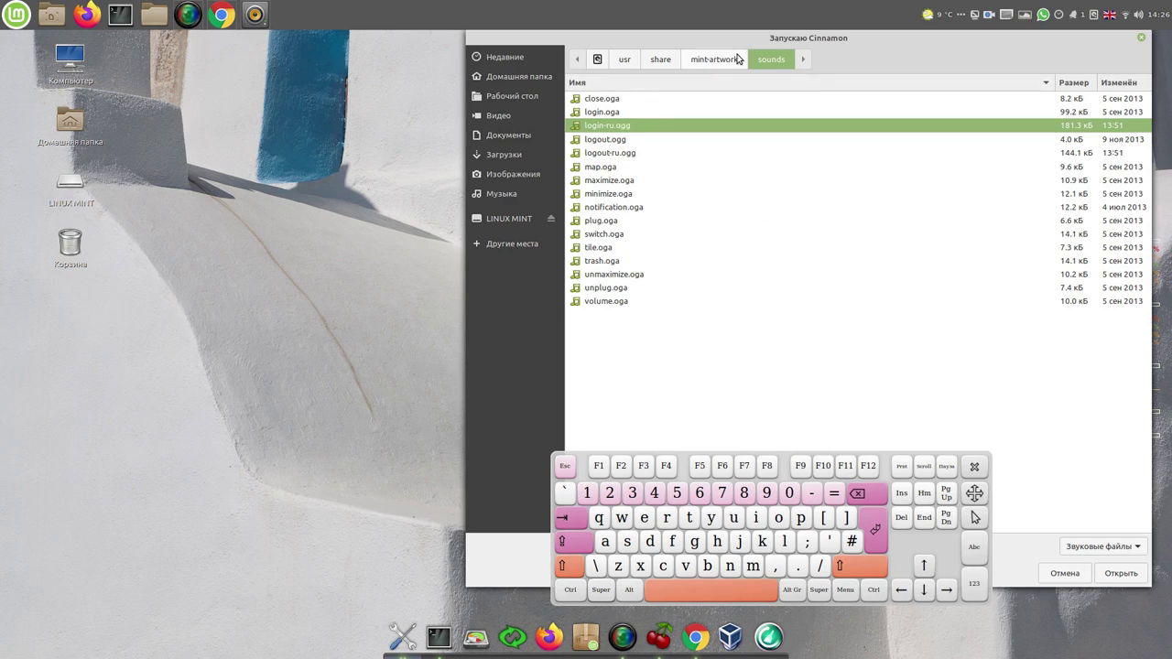
left_click(723, 64)
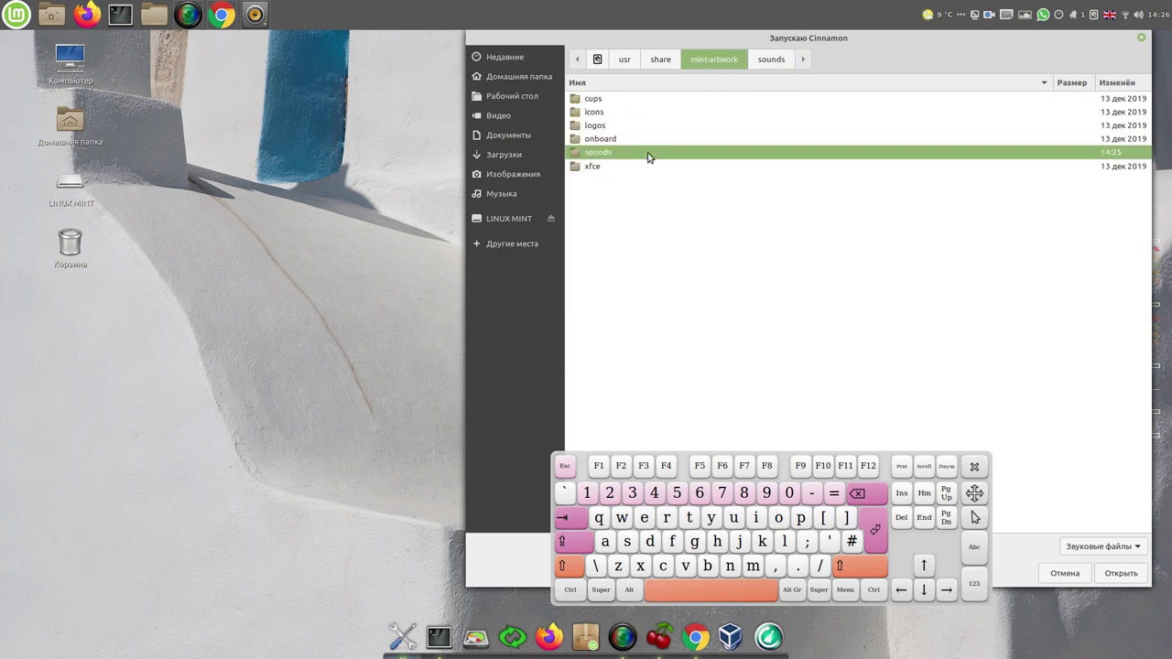
double_click(577, 154)
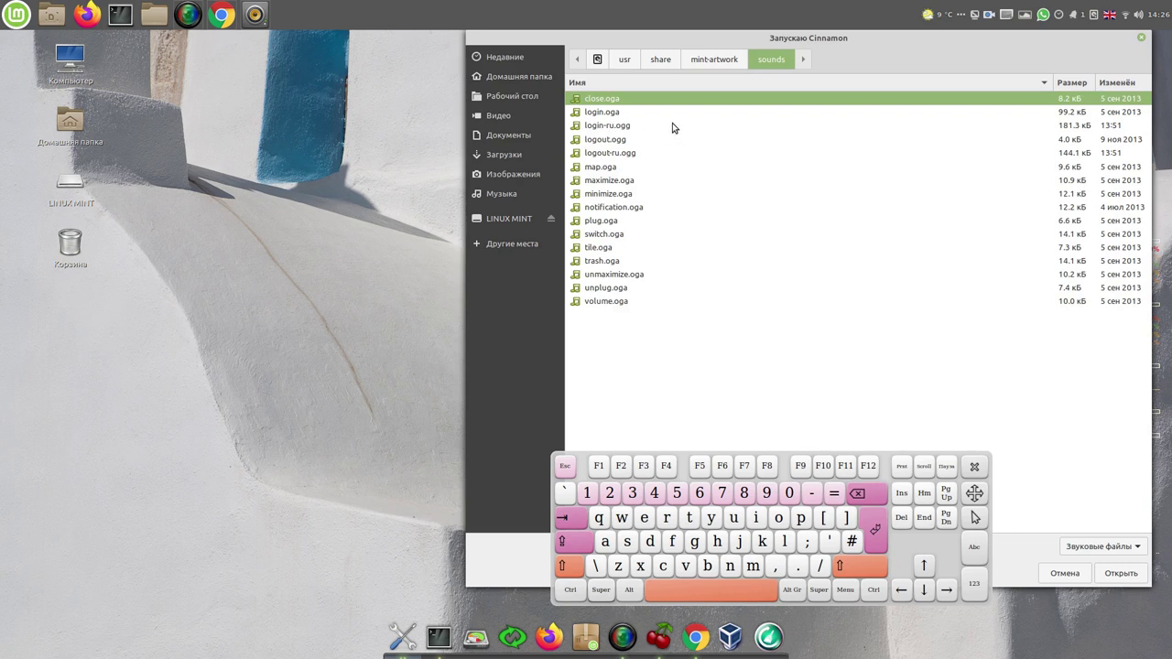
left_click(610, 128)
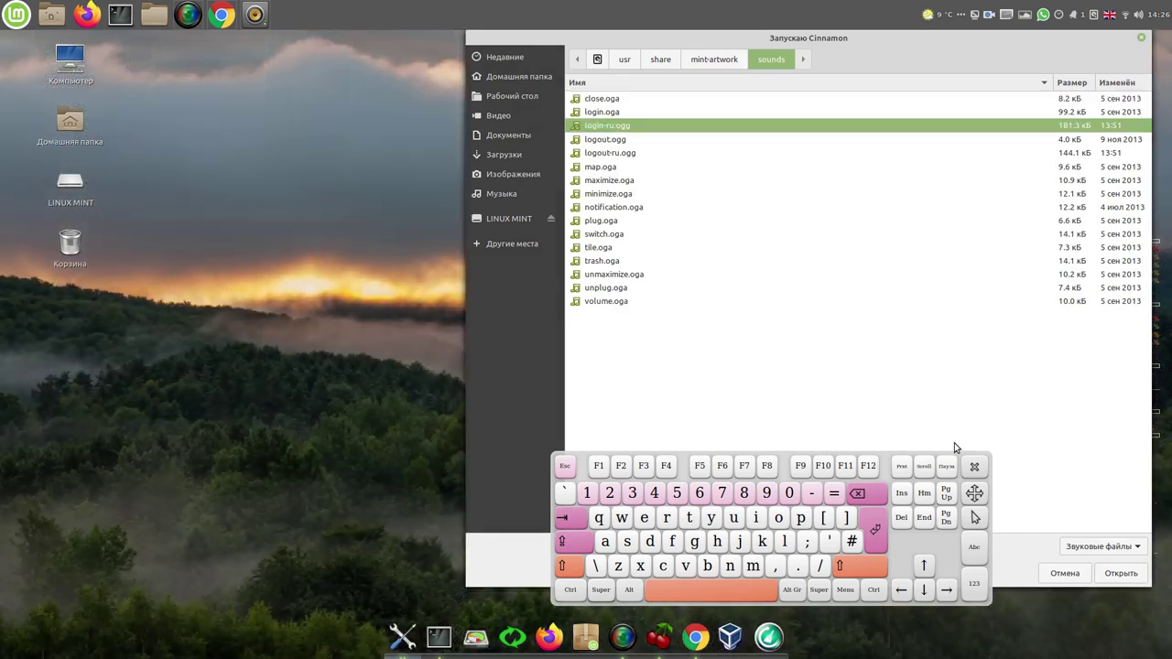
left_click(1120, 573)
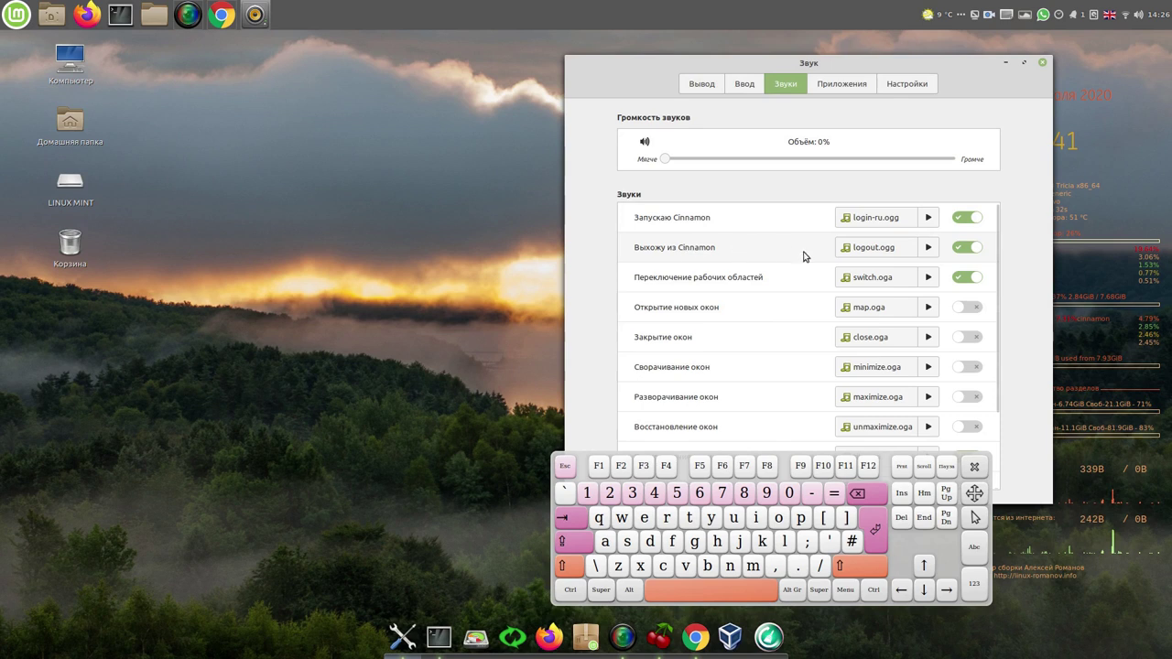
Step: Assign logout-ru.ogg as the sound for Выхожу из Cinnamon, and move the on-screen keyboard clear of the sound settings window
left_click(890, 249)
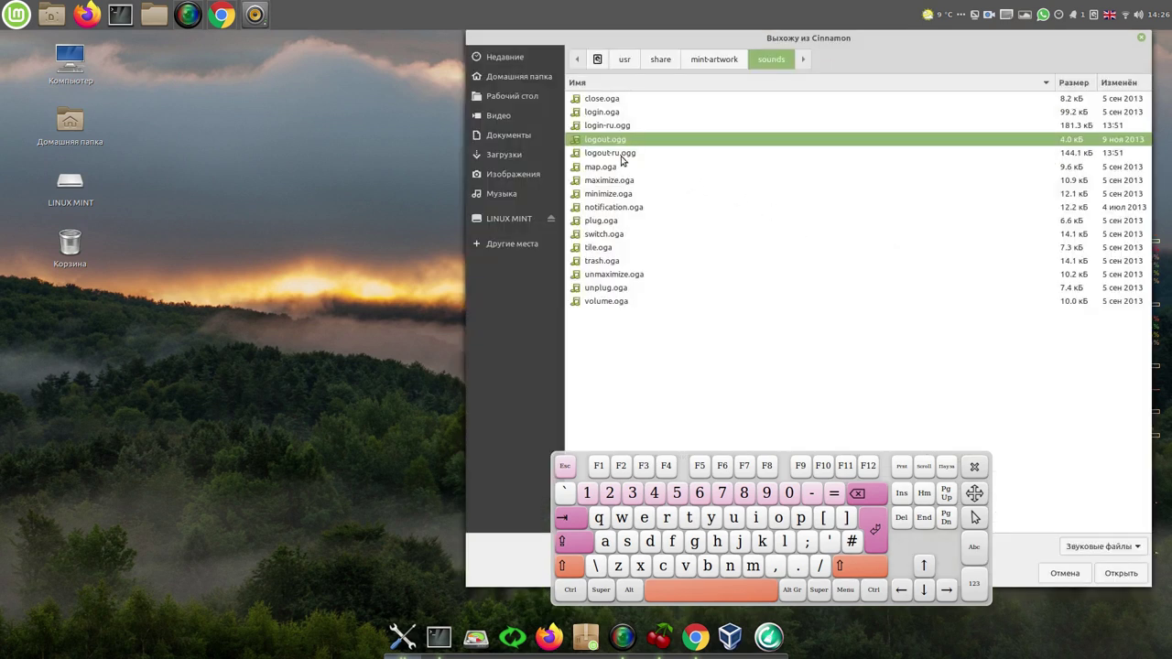
left_click(625, 155)
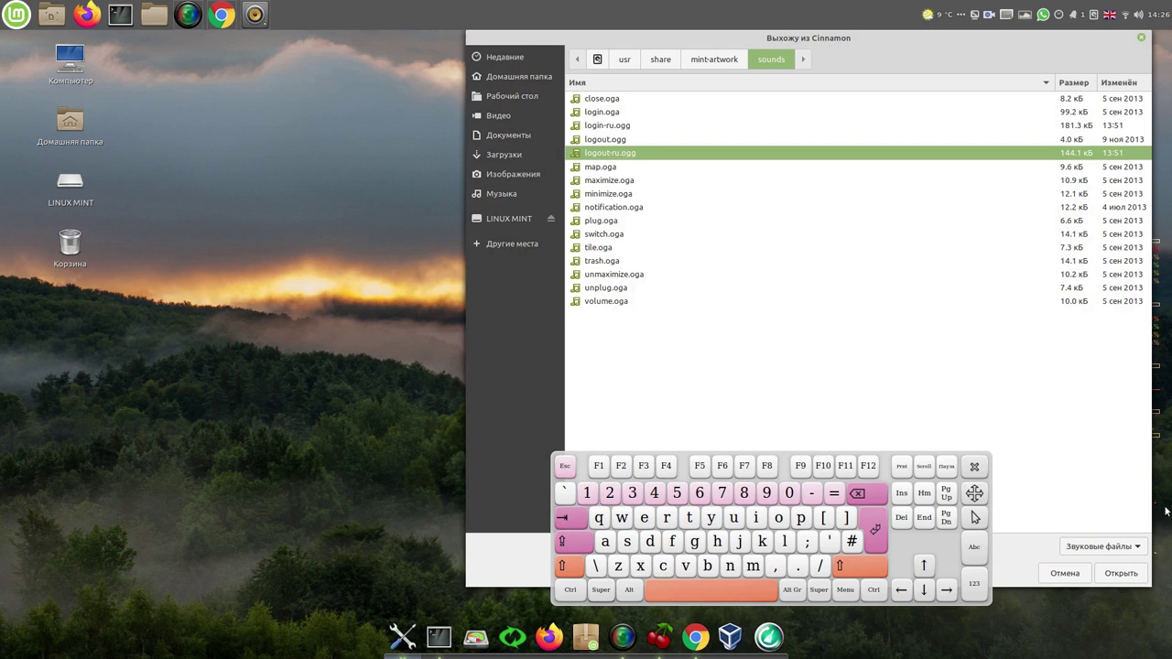
left_click(1120, 574)
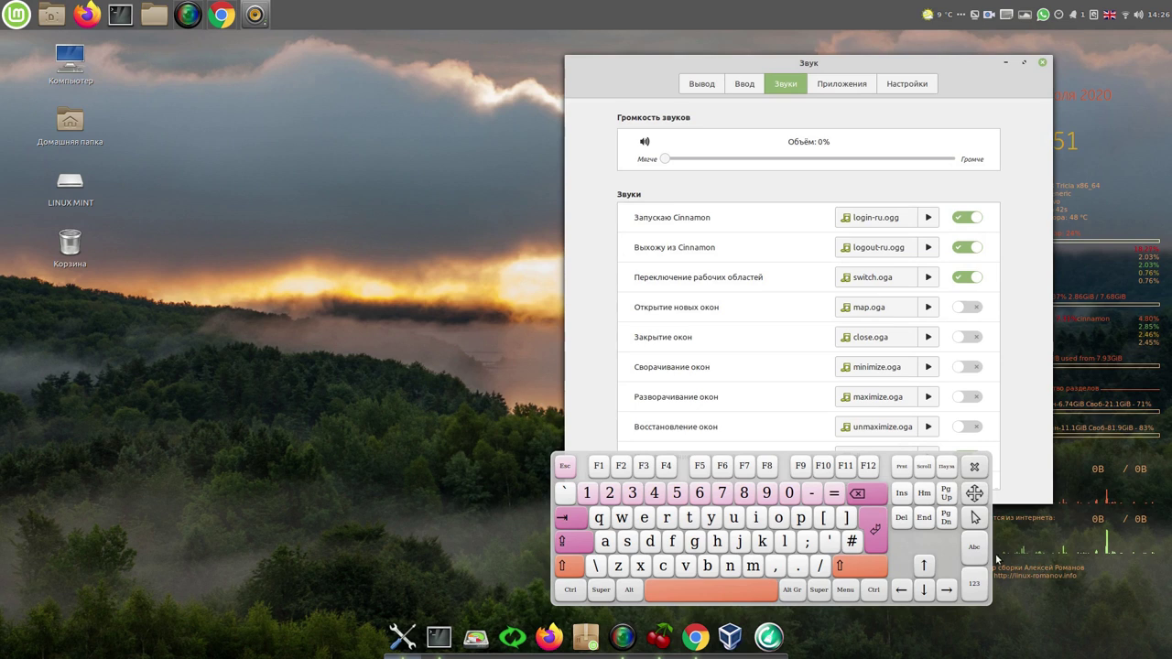
left_click_drag(974, 489, 521, 286)
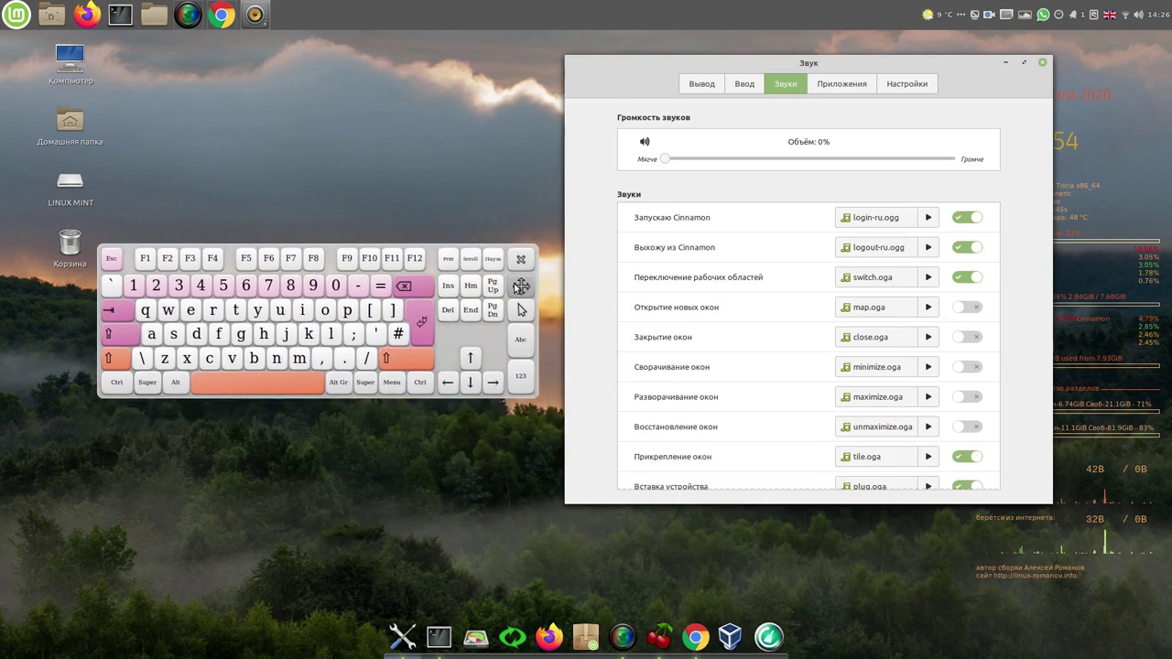
Step: Play the sounds assigned to Запускаю Cinnamon and Выхожу из Cinnamon to test them, and close the sound settings window
left_click(928, 218)
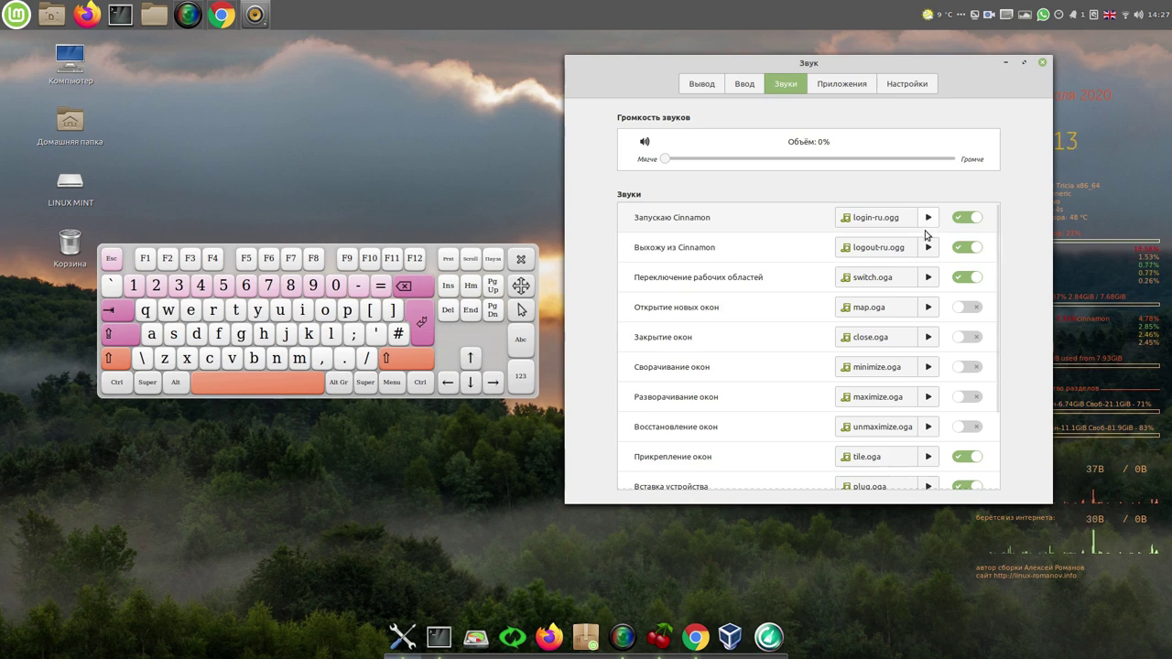
left_click(929, 248)
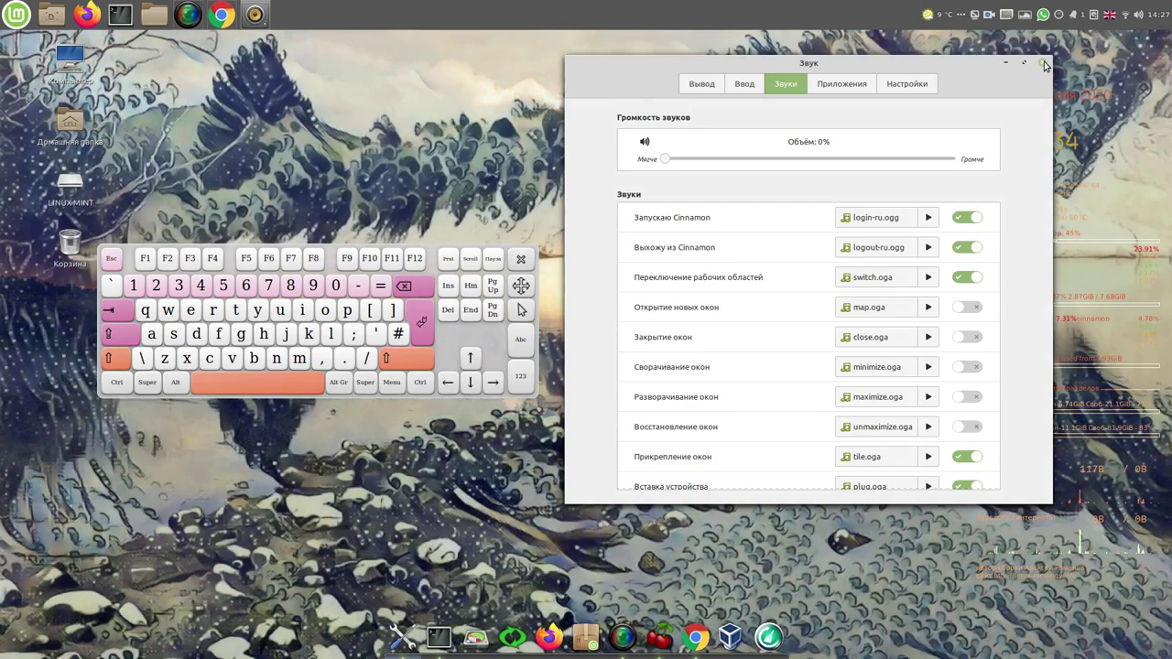
left_click(1045, 65)
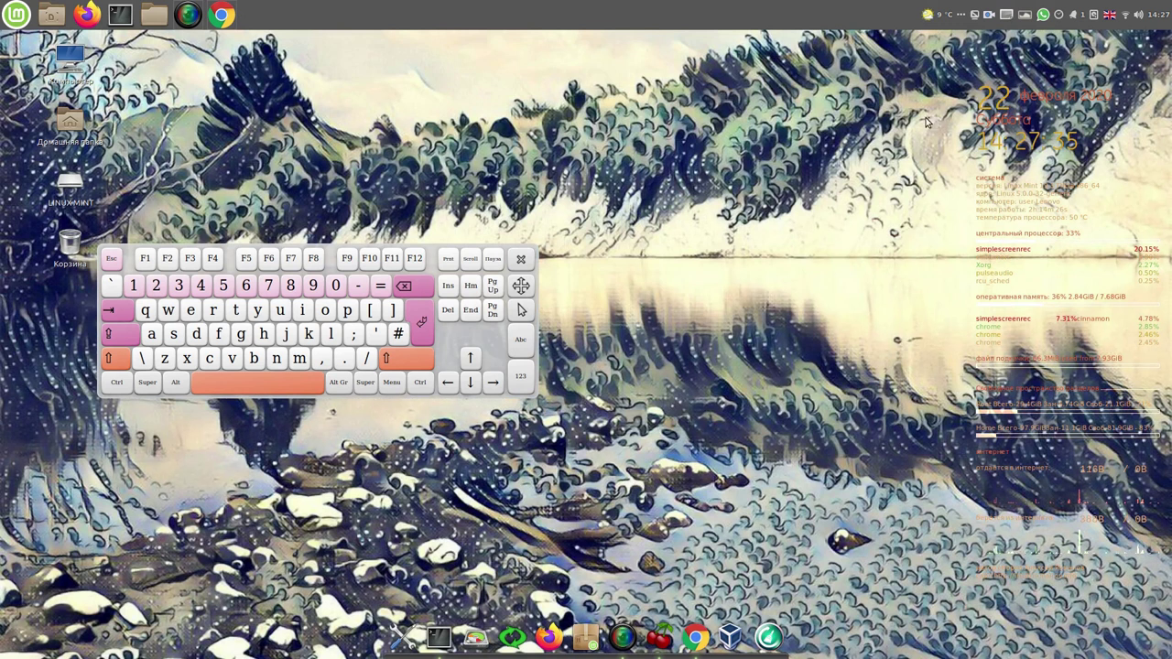
Step: Move the on-screen keyboard toward the upper middle of the desktop and hide it
left_click_drag(520, 286, 676, 152)
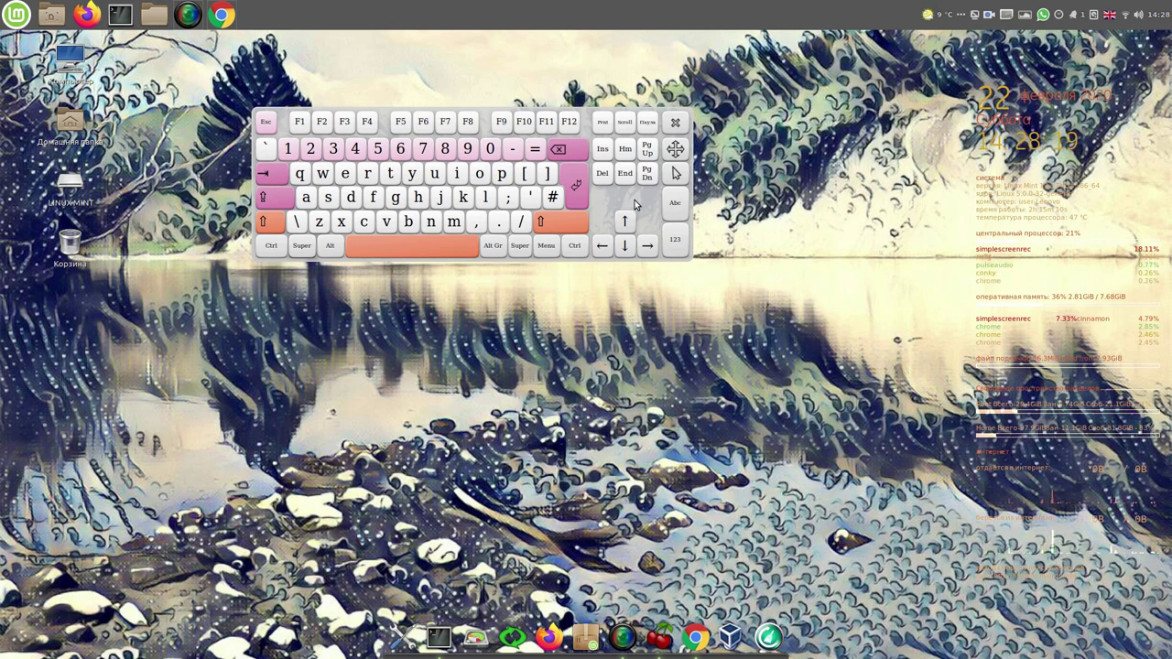
left_click(675, 125)
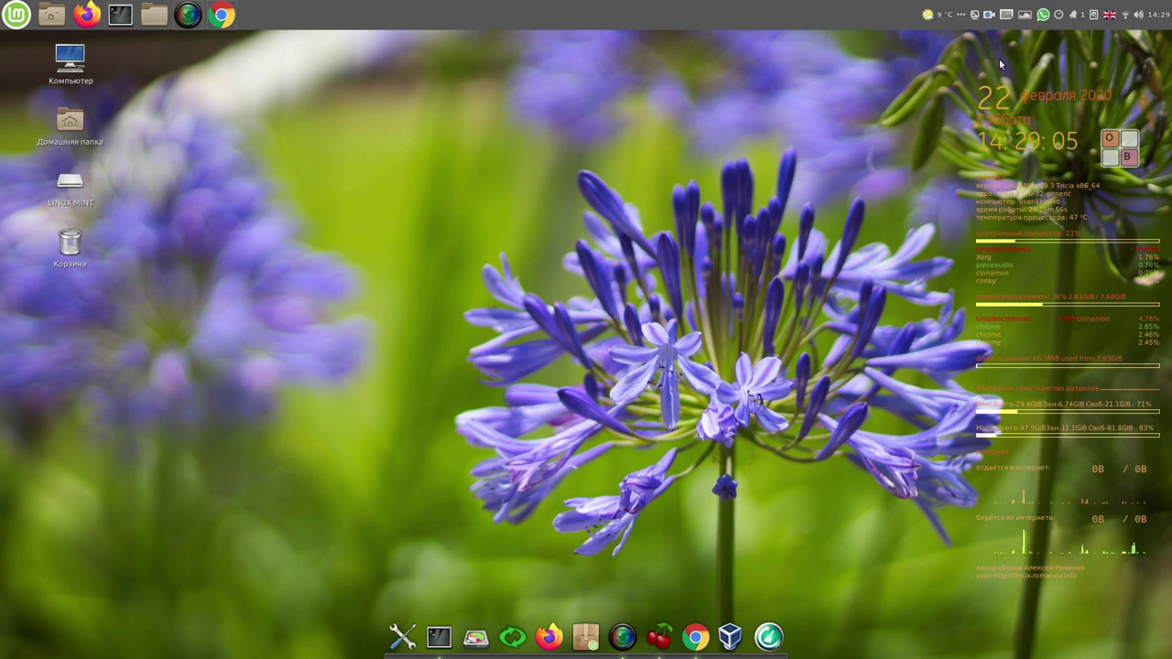
Step: Dismiss the wallpaper changer's options and open the screen recorder's options for pausing, cancelling or saving the recording
left_click(1026, 16)
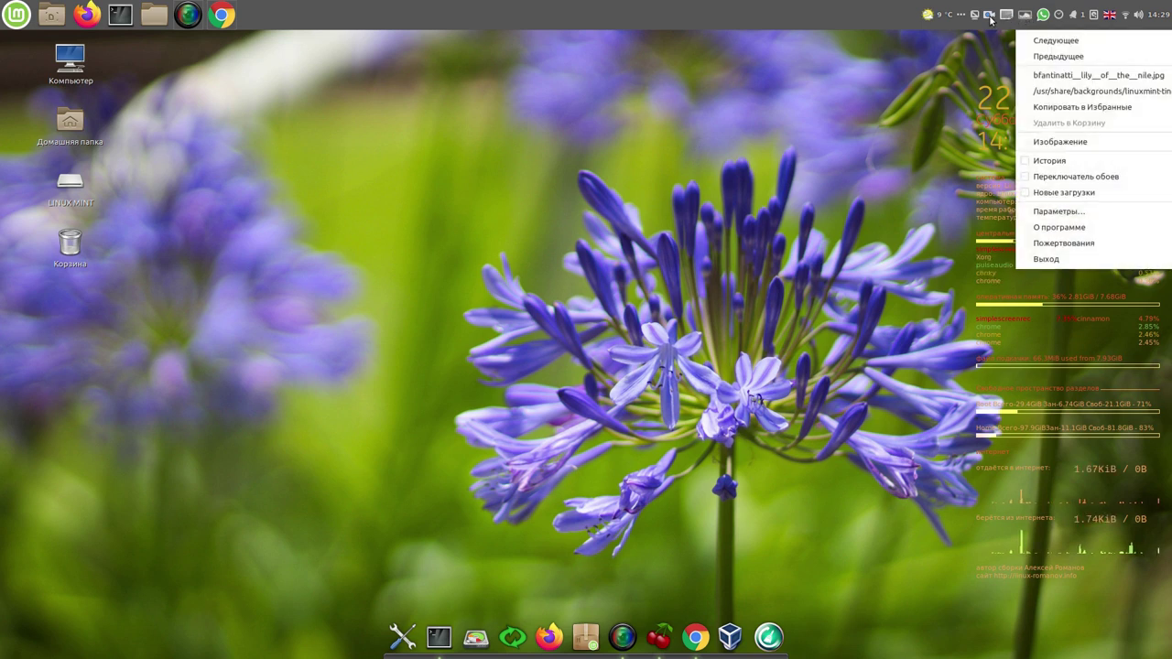
left_click(990, 16)
left_click(990, 16)
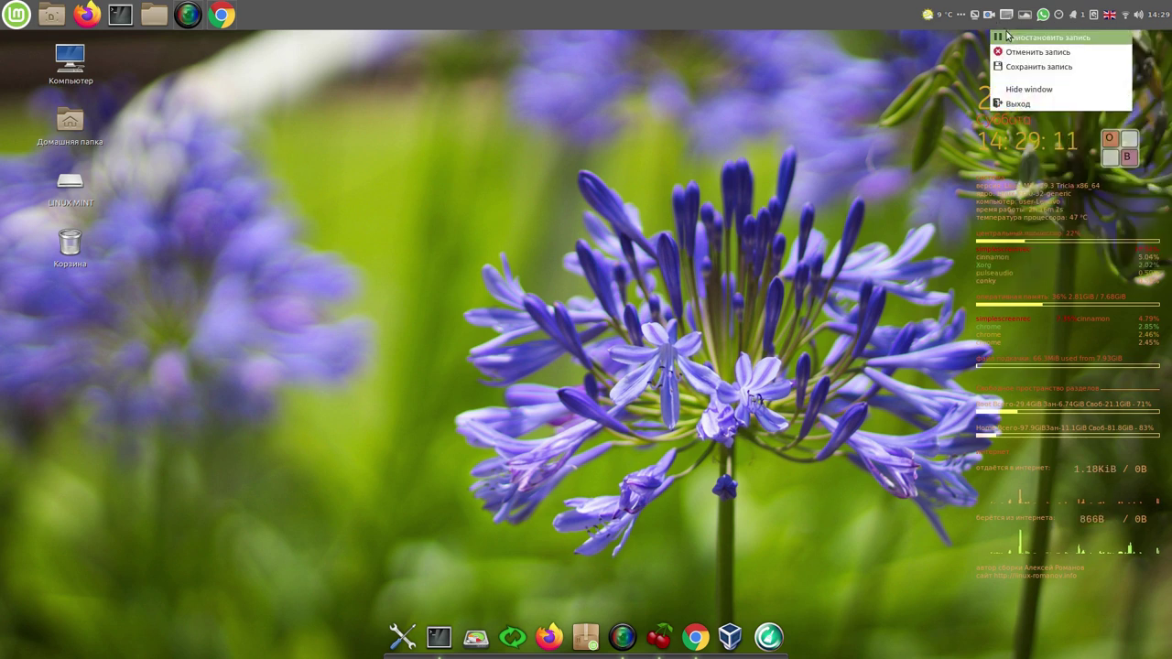